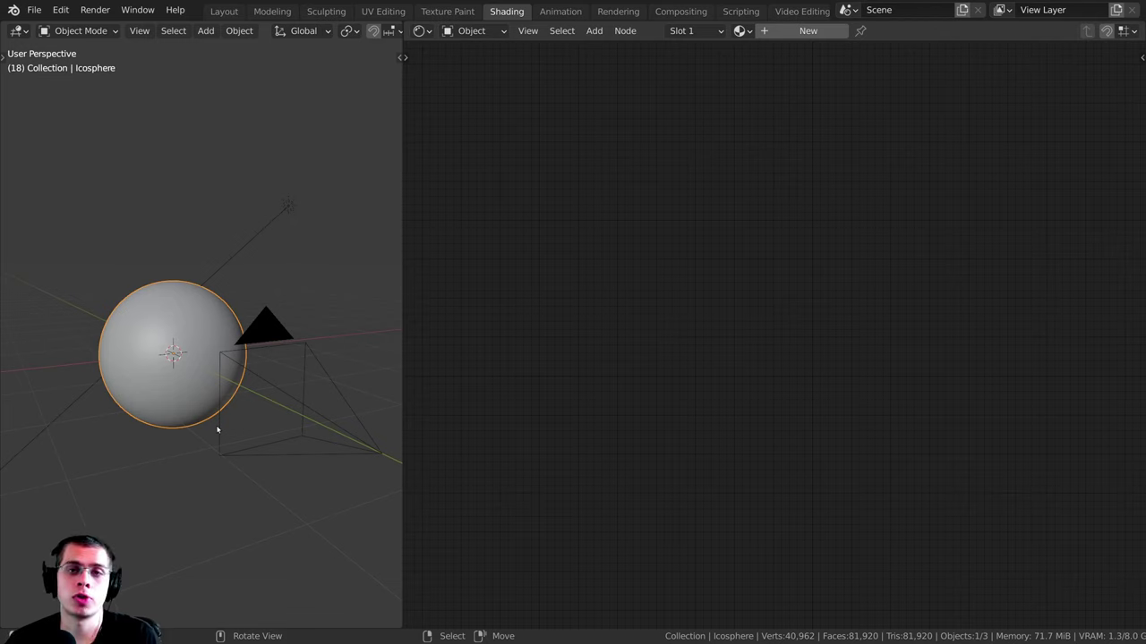
Step: Add an ico sphere with 6 subdivisions at the world origin, then delete that new sphere
{"action": "middle_click_drag", "start_coordinate": [246, 405], "coordinate": [184, 388]}
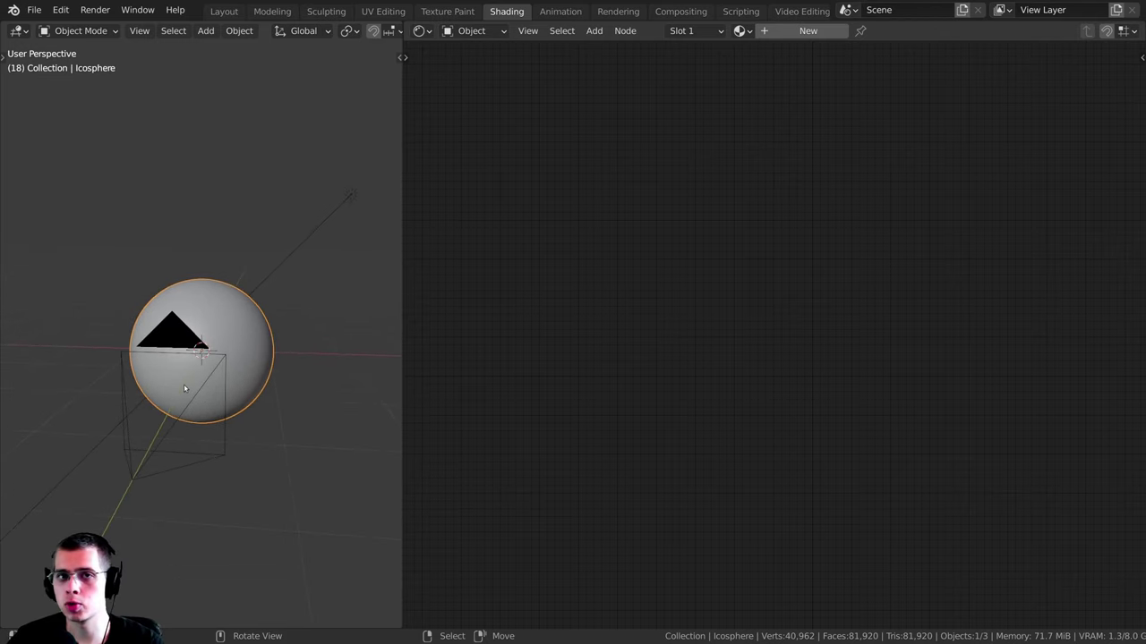
{"action": "middle_click_drag", "start_coordinate": [104, 332], "coordinate": [134, 276]}
{"action": "key", "text": "shift+a"}
{"action": "mouse_move", "coordinate": [134, 276]}
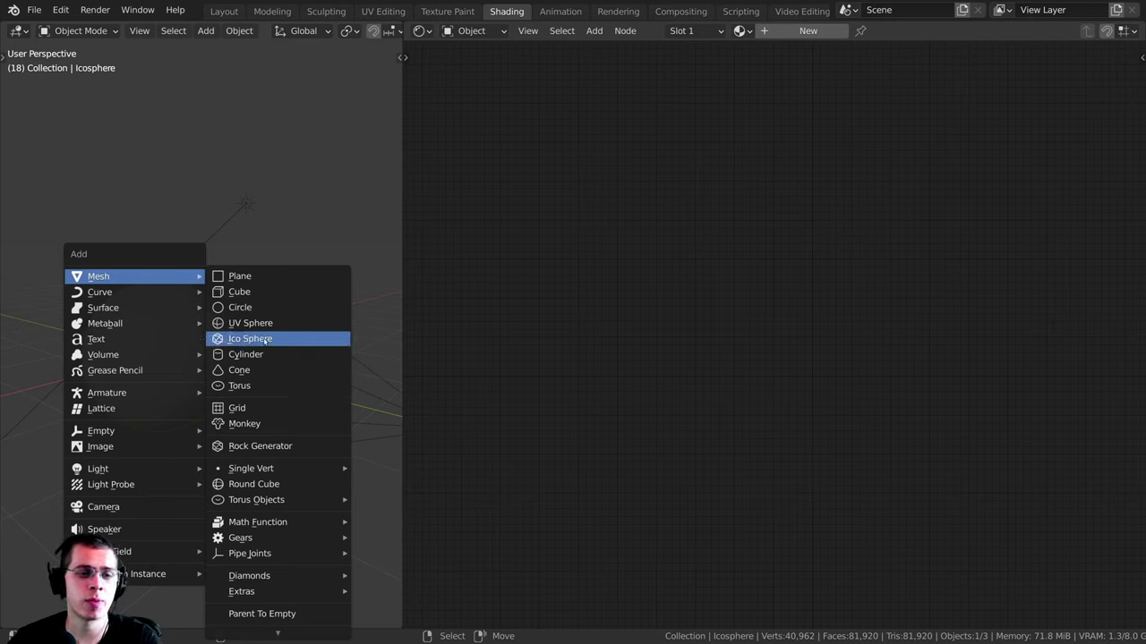
{"action": "left_click", "coordinate": [258, 341]}
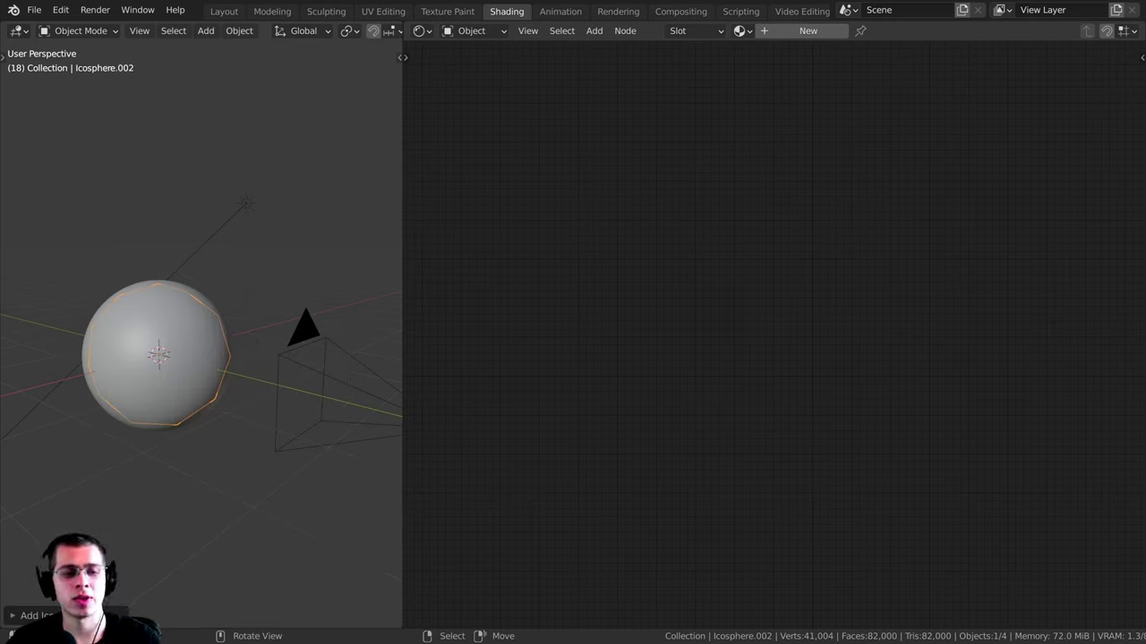
{"action": "left_click", "coordinate": [13, 616]}
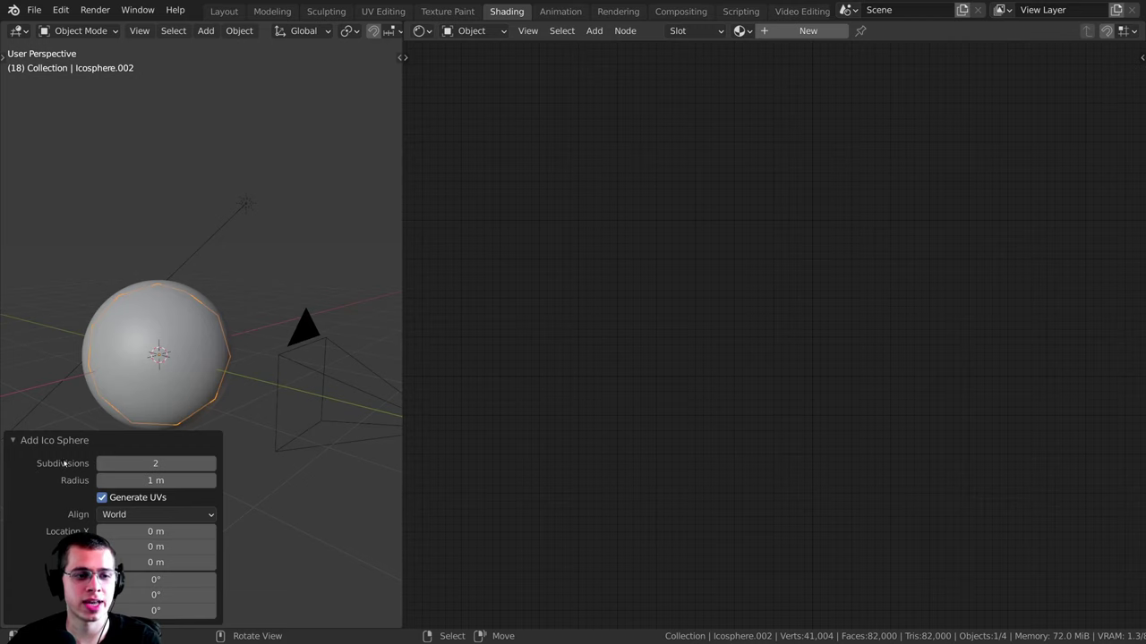
{"action": "left_click", "coordinate": [155, 462]}
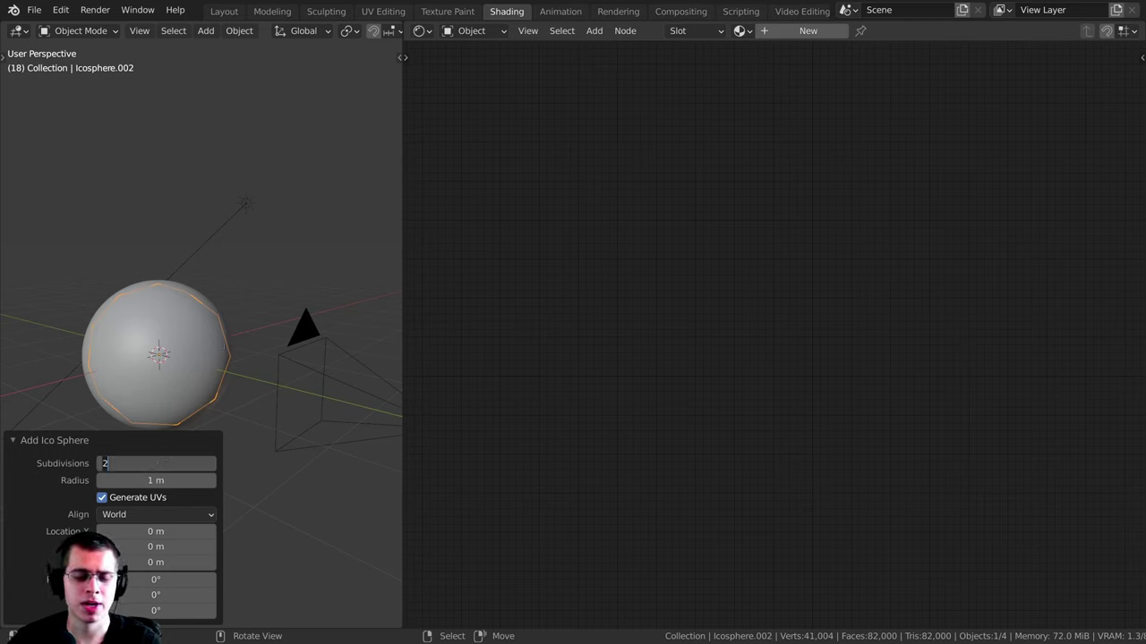
{"action": "type", "text": "6"}
{"action": "key", "text": "Return"}
{"action": "left_click", "coordinate": [52, 442]}
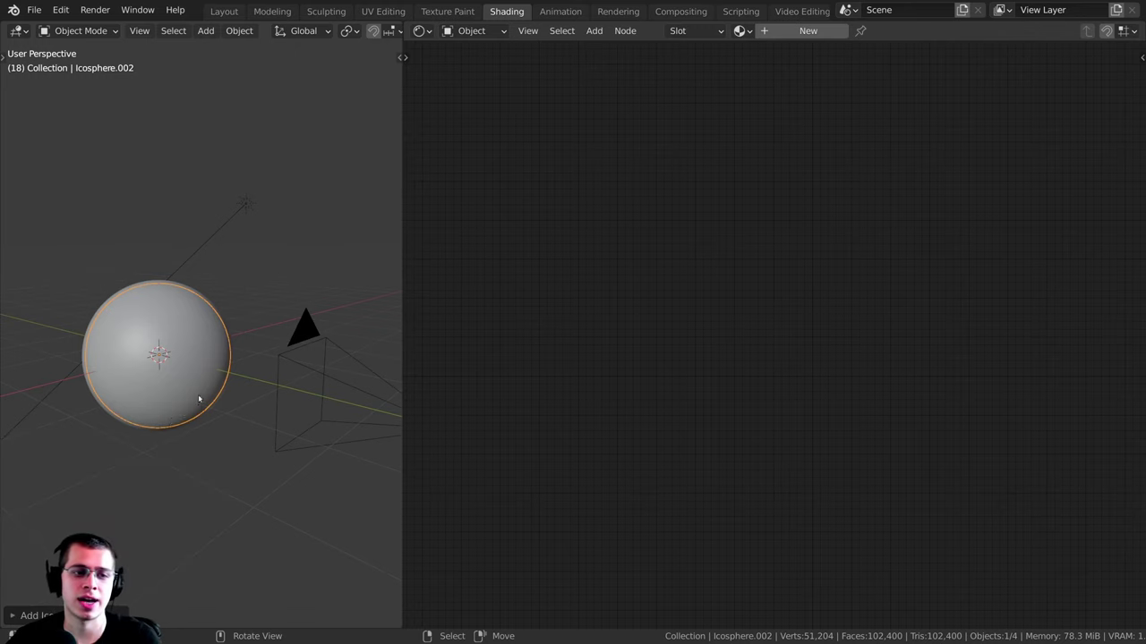
{"action": "scroll", "coordinate": [200, 400], "scroll_direction": "up", "scroll_amount": 3}
{"action": "key", "text": "Delete"}
Step: Apply smooth shading to the original ico sphere
{"action": "middle_click_drag", "start_coordinate": [207, 378], "coordinate": [166, 375]}
{"action": "right_click", "coordinate": [307, 232]}
{"action": "key", "text": "w"}
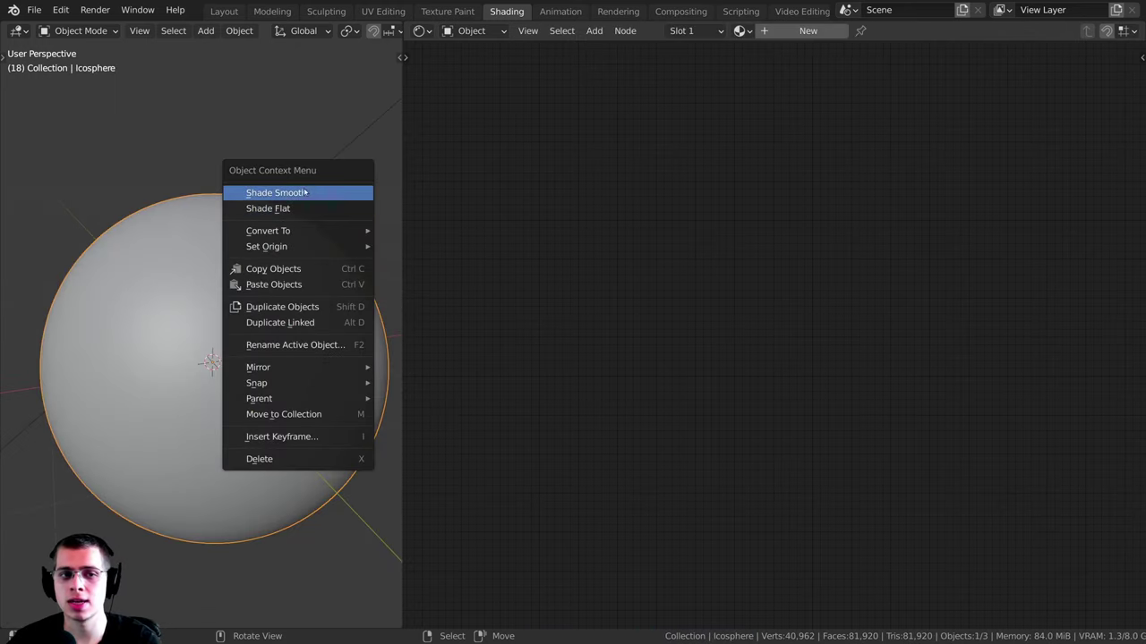
{"action": "left_click", "coordinate": [276, 193]}
{"action": "scroll", "coordinate": [281, 327], "scroll_direction": "down", "scroll_amount": 5}
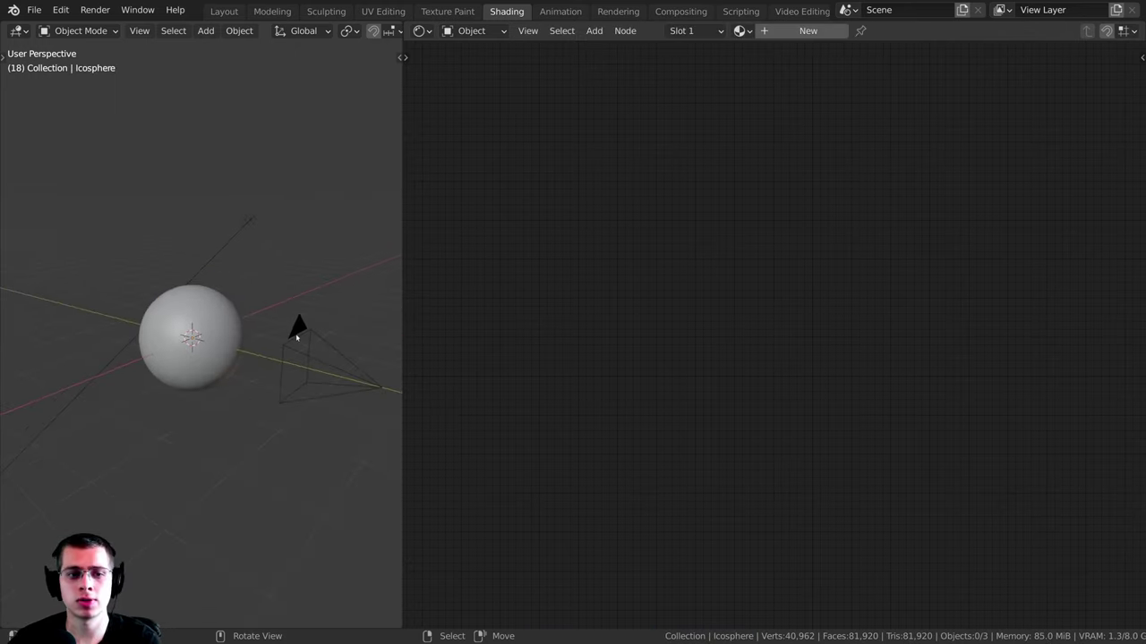
Step: Select the camera and check how the sphere is framed through the camera view
{"action": "left_click", "coordinate": [296, 326]}
{"action": "key", "text": "KP_0"}
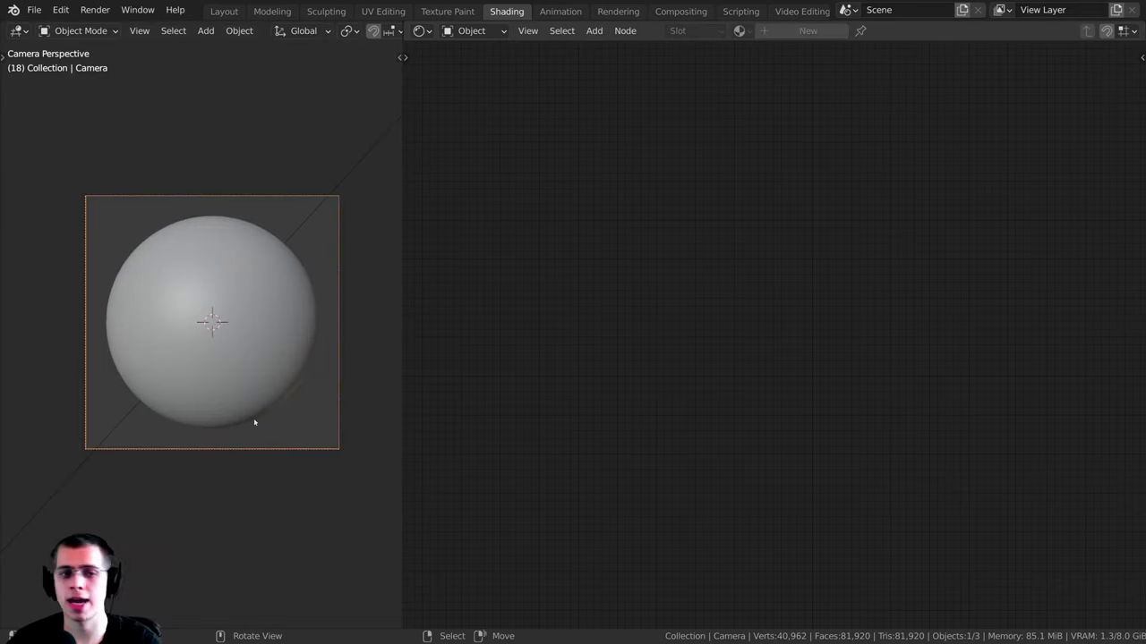
{"action": "scroll", "coordinate": [253, 412], "scroll_direction": "up", "scroll_amount": 1}
{"action": "scroll", "coordinate": [287, 340], "scroll_direction": "down", "scroll_amount": 5}
Step: Select the sun light and examine its light settings in the Layout workspace
{"action": "left_click", "coordinate": [295, 240]}
{"action": "middle_click_drag", "start_coordinate": [295, 256], "coordinate": [330, 325]}
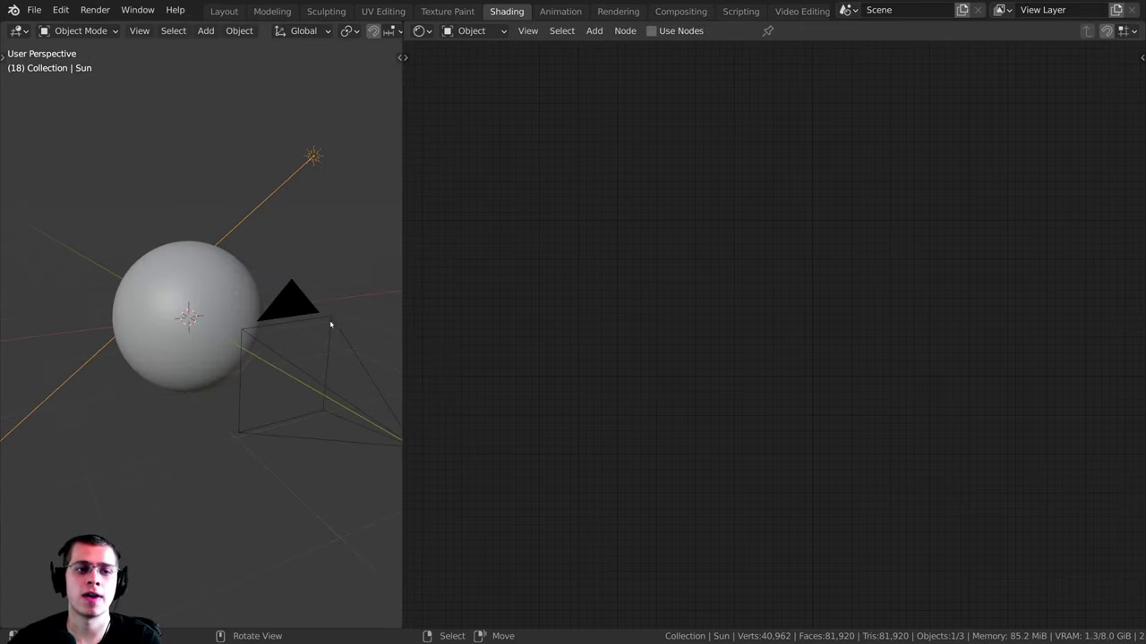
{"action": "key", "text": "g"}
{"action": "key", "text": "Escape"}
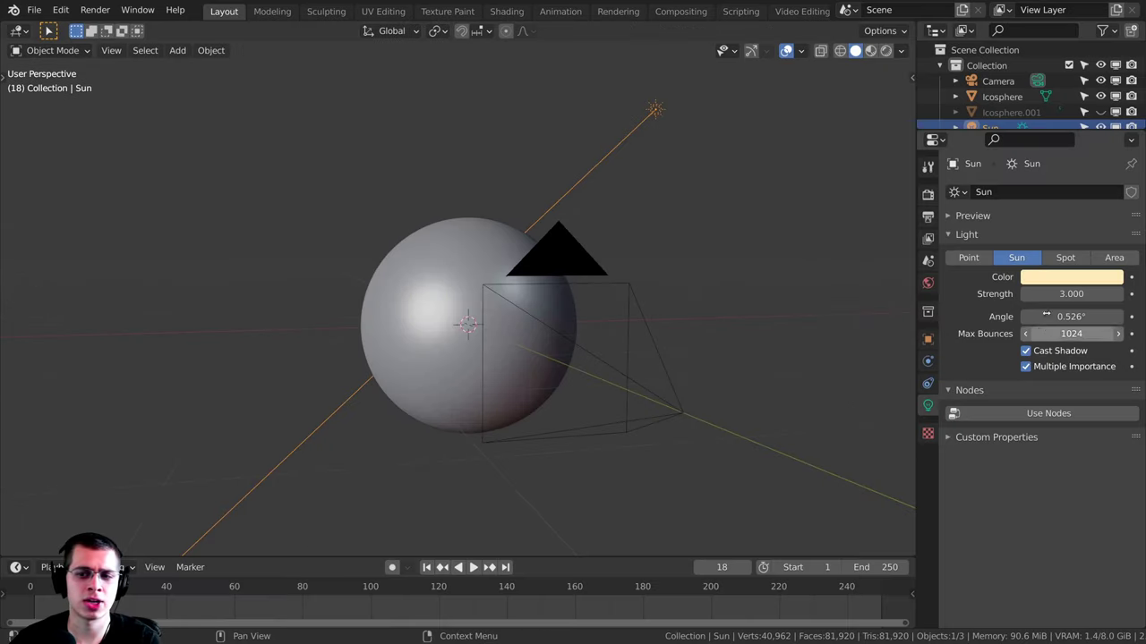
{"action": "middle_click_drag", "start_coordinate": [689, 331], "coordinate": [707, 336]}
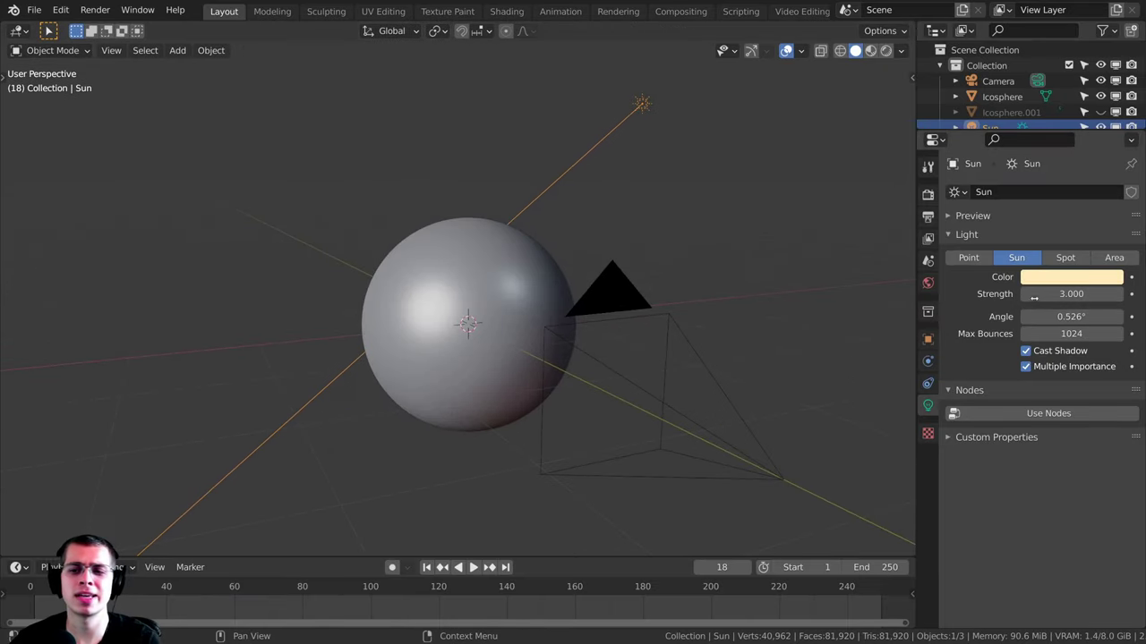
Step: Set the viewport to rendered shading and use a Sky Texture for the world background color
{"action": "key", "text": "z"}
{"action": "left_click", "coordinate": [705, 303]}
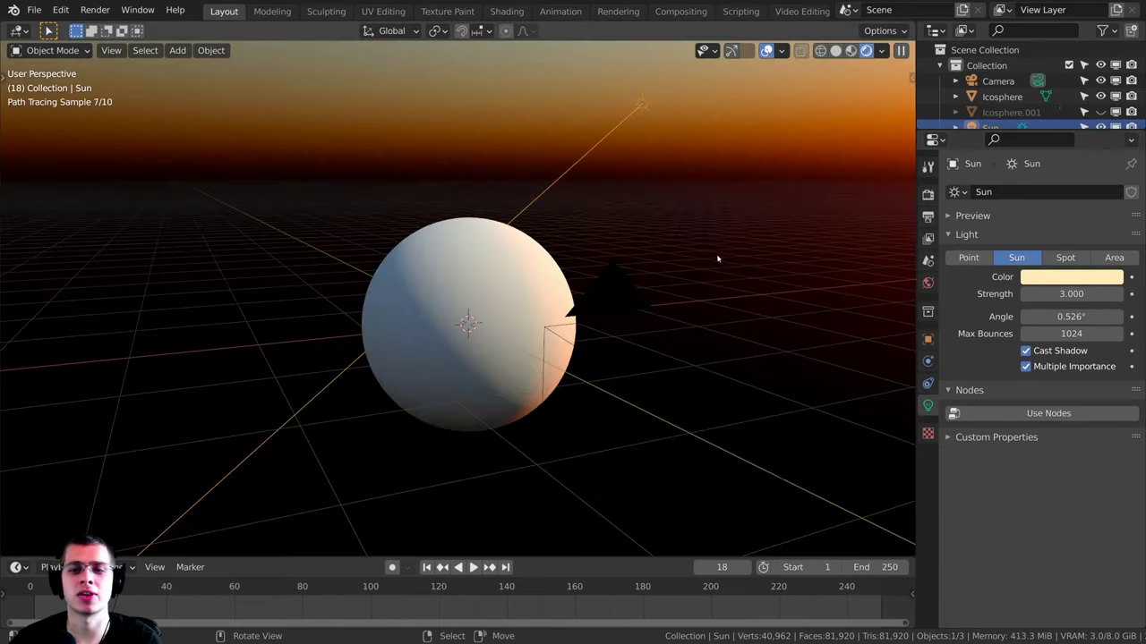
{"action": "left_click", "coordinate": [928, 282]}
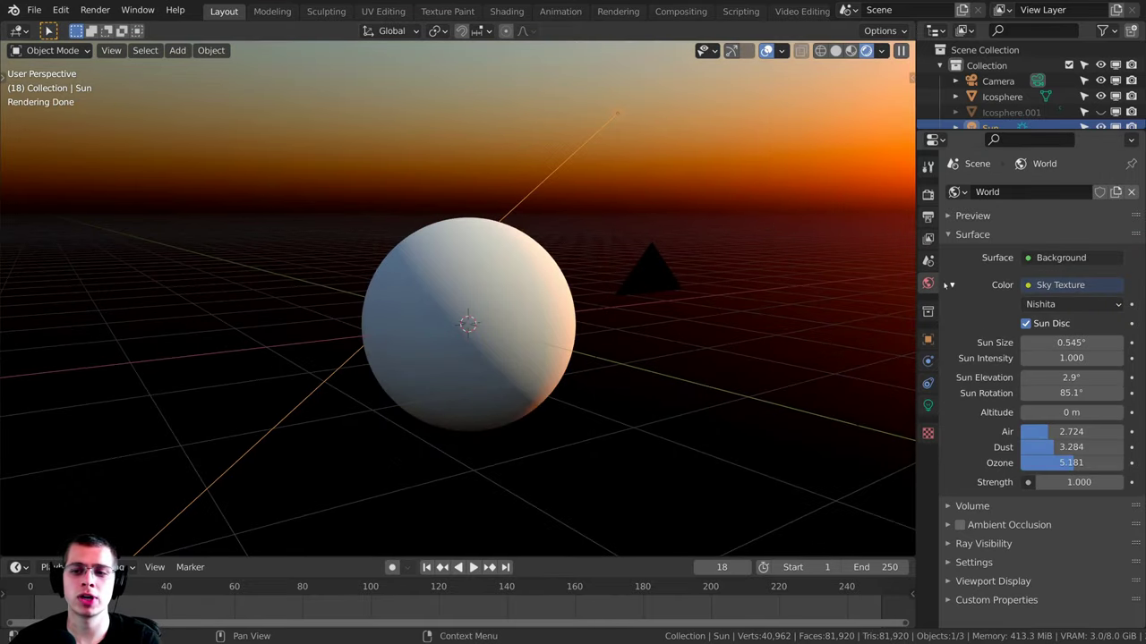
{"action": "left_click", "coordinate": [1028, 285]}
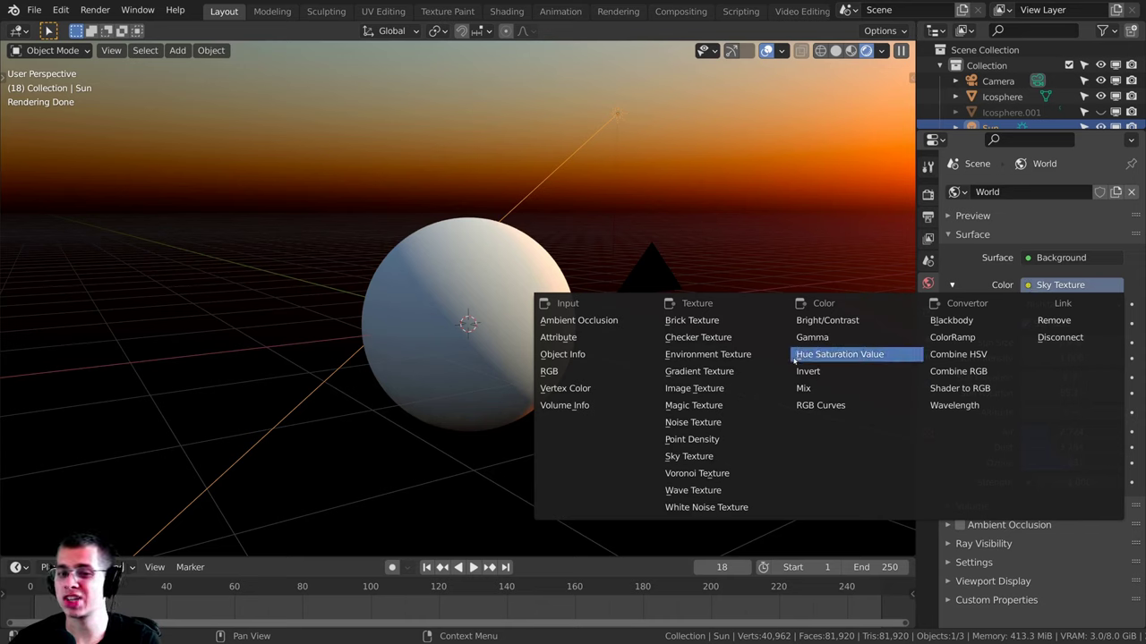
{"action": "left_click", "coordinate": [686, 458]}
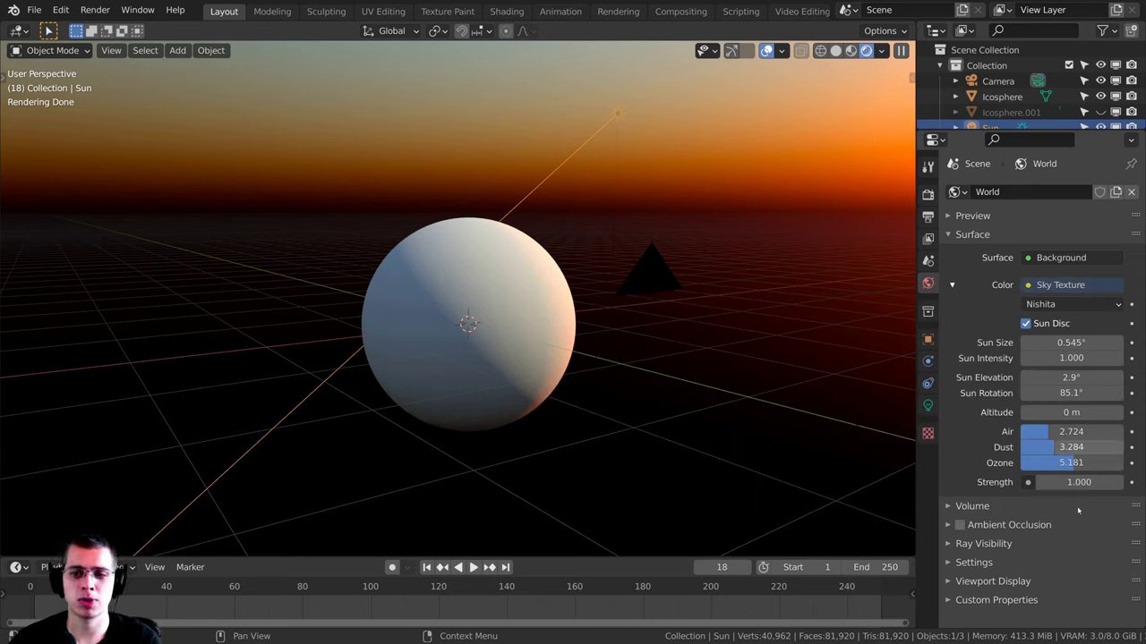
Step: Make the ico sphere the active object and inspect the sky lighting on it from several angles
{"action": "mouse_move", "coordinate": [558, 421]}
{"action": "middle_mouse_down"}
{"action": "mouse_move", "coordinate": [823, 174]}
{"action": "mouse_move", "coordinate": [678, 209]}
{"action": "mouse_move", "coordinate": [478, 215]}
{"action": "mouse_move", "coordinate": [668, 210]}
{"action": "mouse_move", "coordinate": [580, 248]}
{"action": "mouse_move", "coordinate": [501, 260]}
{"action": "mouse_move", "coordinate": [583, 284]}
{"action": "mouse_move", "coordinate": [504, 325]}
{"action": "mouse_move", "coordinate": [460, 322]}
{"action": "middle_mouse_up"}
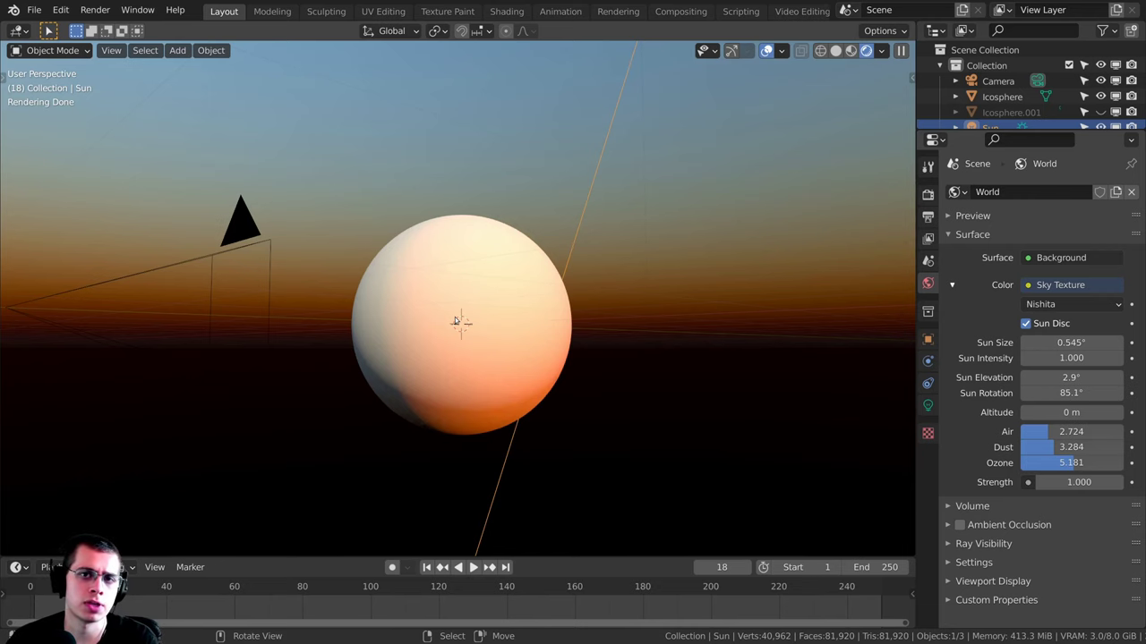
{"action": "middle_click_drag", "start_coordinate": [456, 321], "coordinate": [523, 256]}
{"action": "left_click", "coordinate": [452, 244]}
{"action": "middle_click_drag", "start_coordinate": [618, 312], "coordinate": [654, 304]}
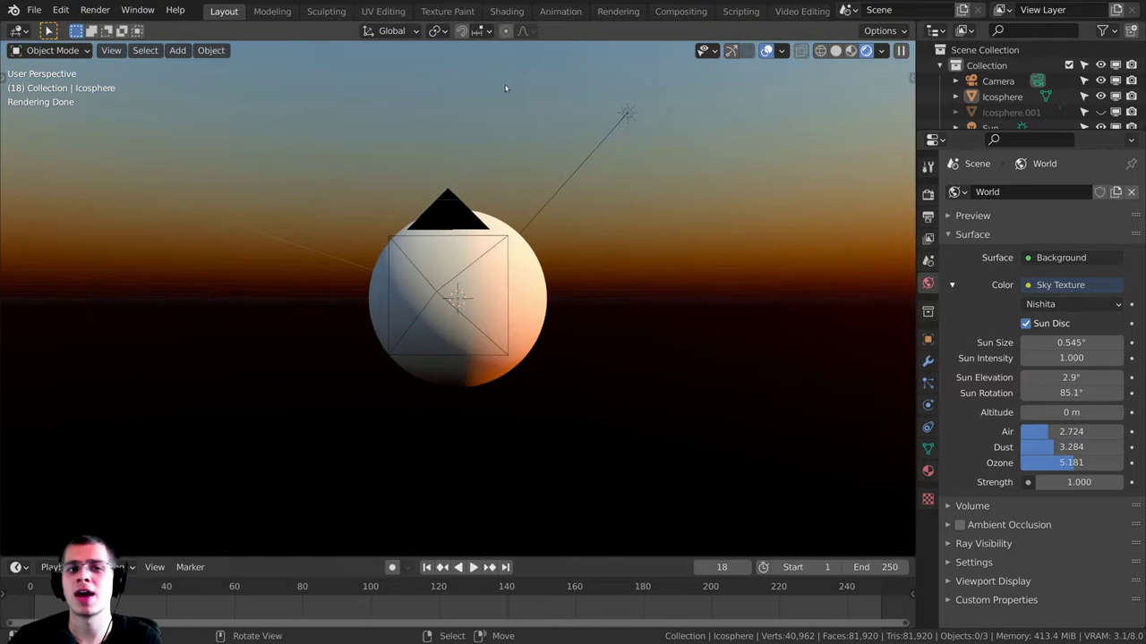
Step: Switch to the Shading workspace, frame the sphere in the camera view, and set the node area to the Shader Editor
{"action": "left_click", "coordinate": [507, 12]}
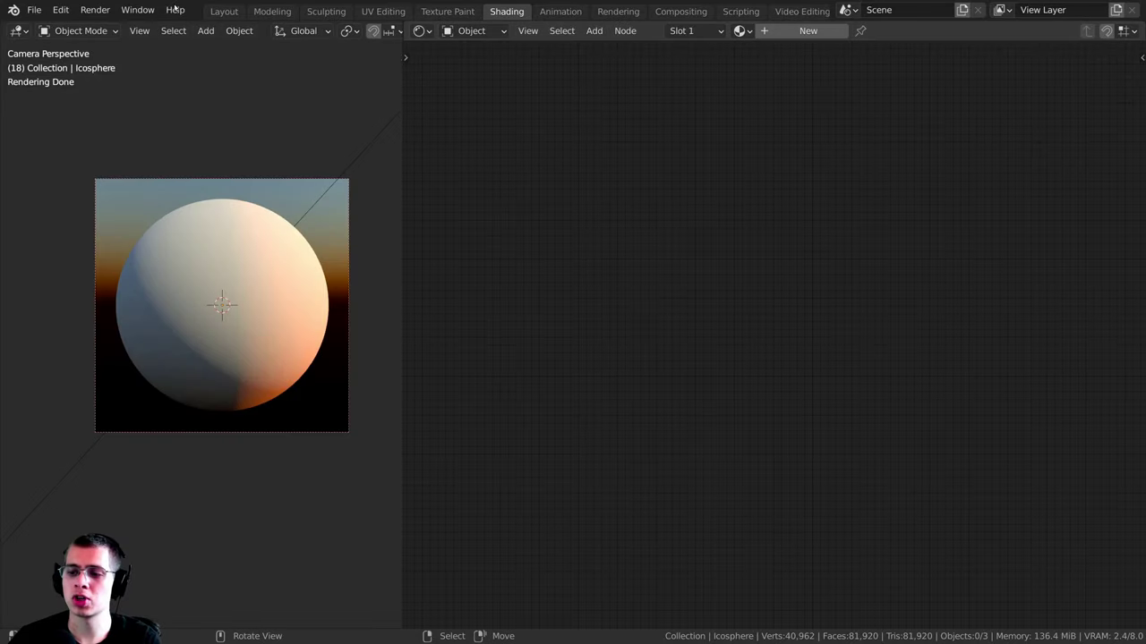
{"action": "scroll", "coordinate": [191, 268], "scroll_direction": "up", "scroll_amount": 2}
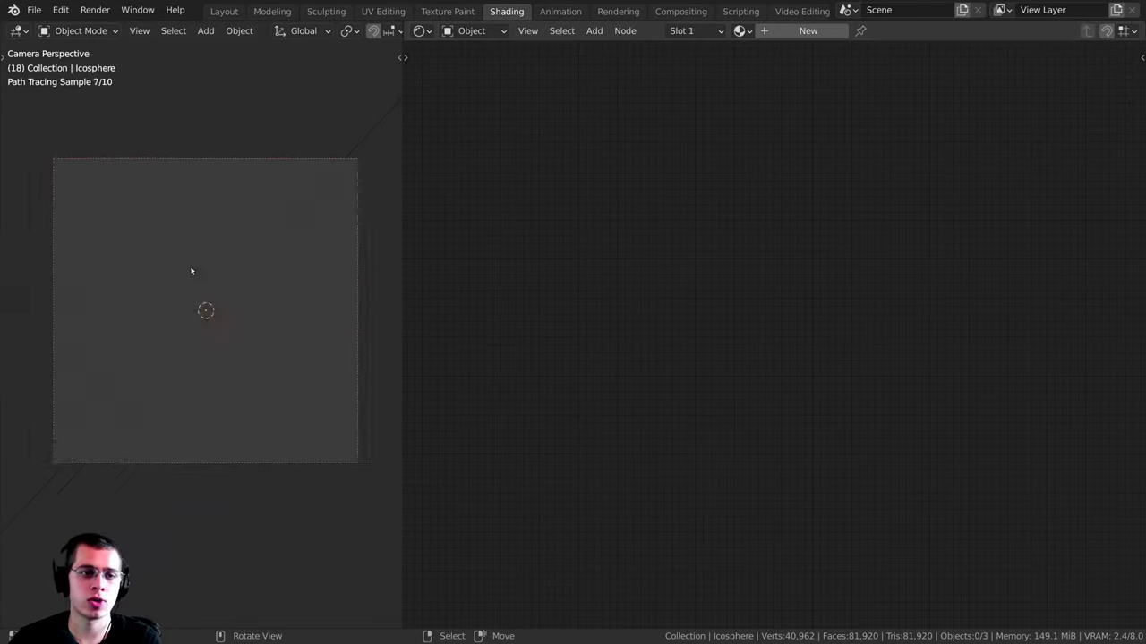
{"action": "middle_click_drag", "start_coordinate": [192, 263], "coordinate": [197, 241], "text": "shift"}
{"action": "scroll", "coordinate": [377, 297], "scroll_direction": "down", "scroll_amount": 2}
{"action": "left_click", "coordinate": [422, 31]}
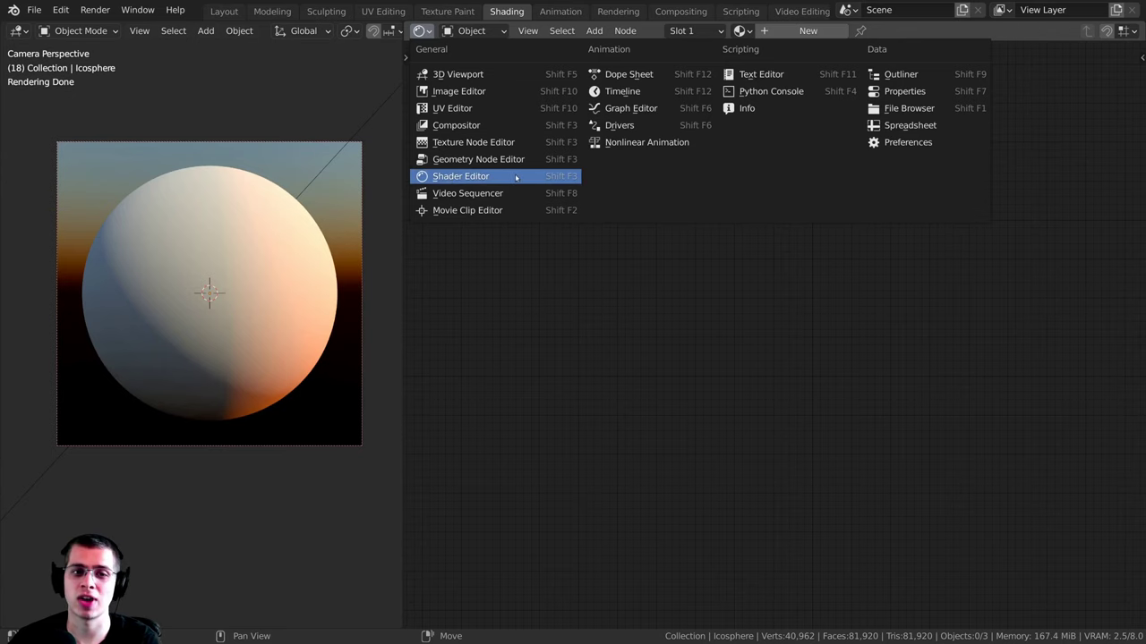
{"action": "left_click", "coordinate": [486, 175]}
{"action": "scroll", "coordinate": [371, 191], "scroll_direction": "up", "scroll_amount": 1}
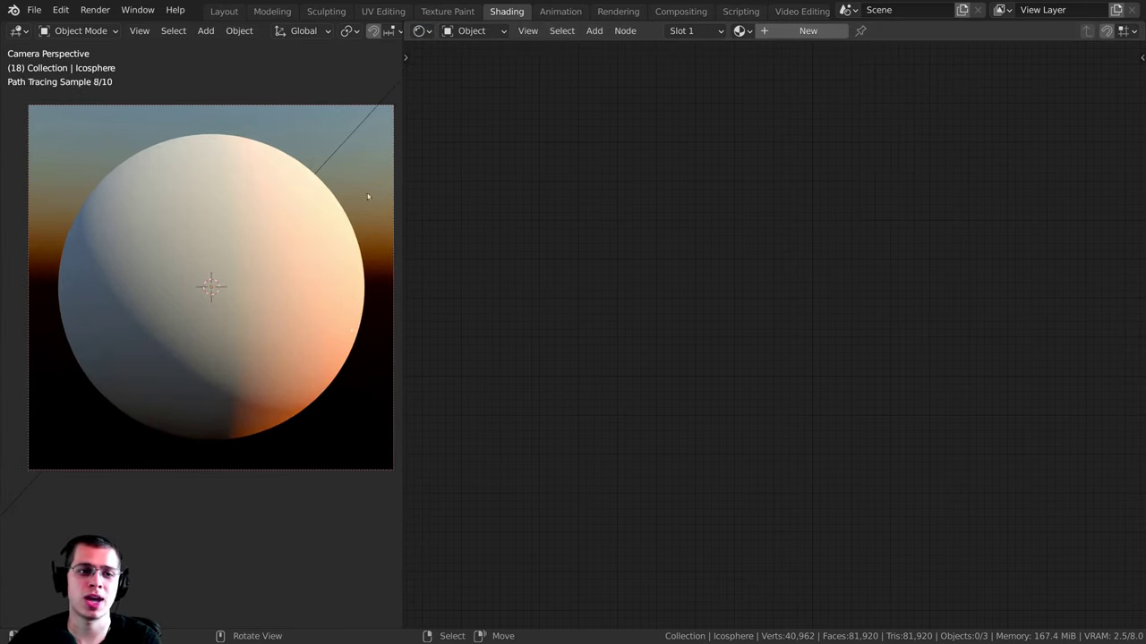
Step: Create a new material on the ico sphere and name it Procedural Material
{"action": "left_click", "coordinate": [790, 31]}
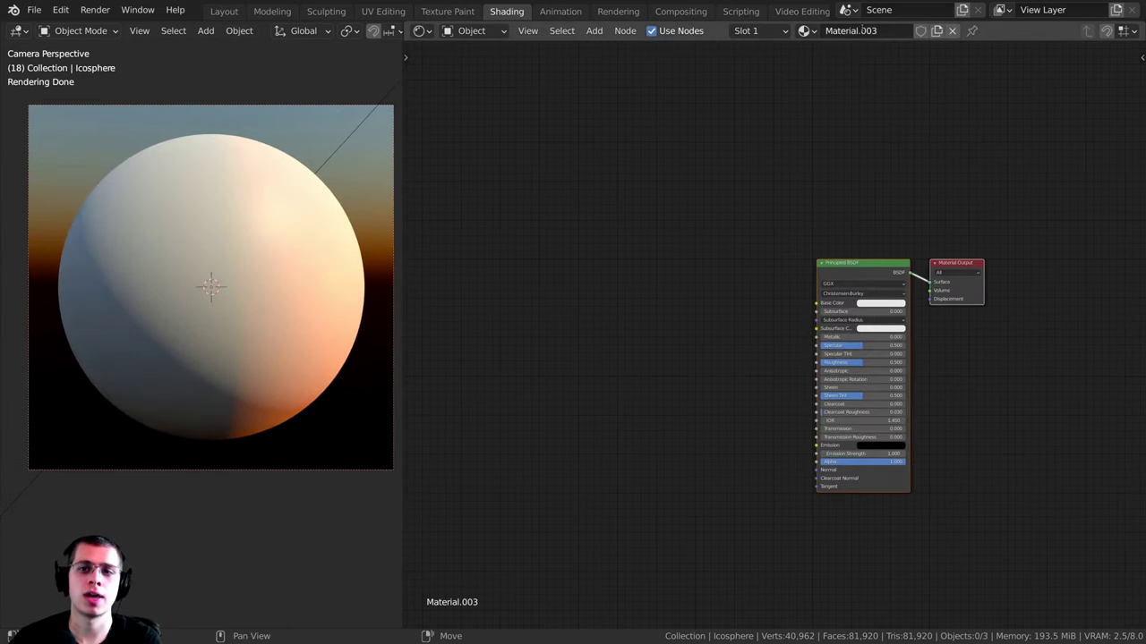
{"action": "type", "text": "Procedural Material"}
{"action": "key", "text": "Return"}
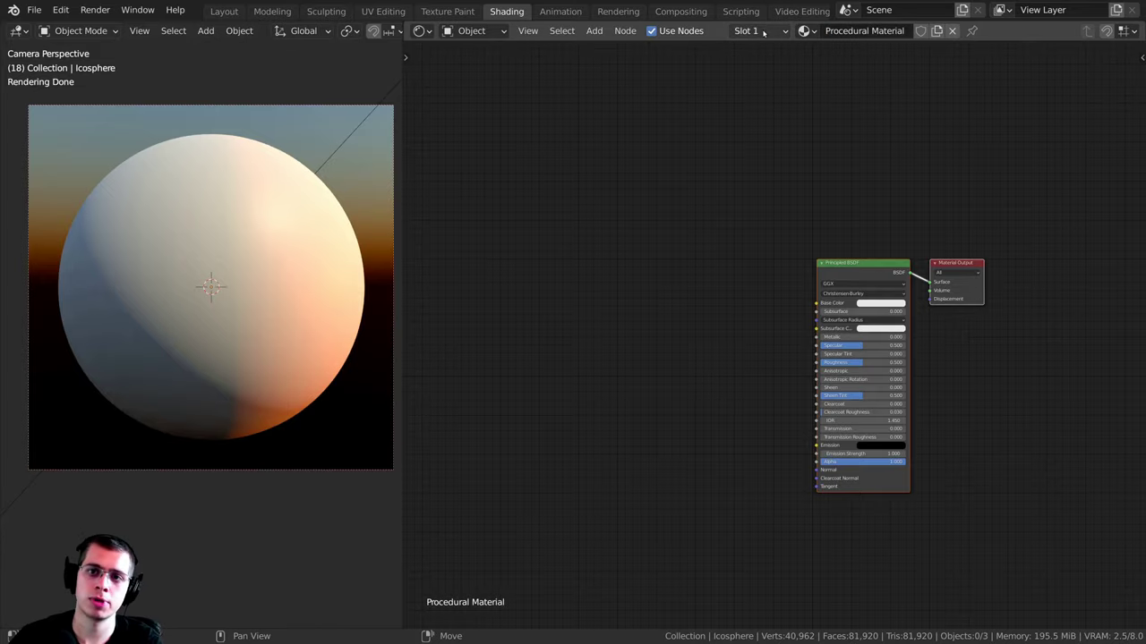
{"action": "middle_click_drag", "start_coordinate": [789, 321], "coordinate": [676, 319]}
{"action": "scroll", "coordinate": [716, 305], "scroll_direction": "up", "scroll_amount": 2}
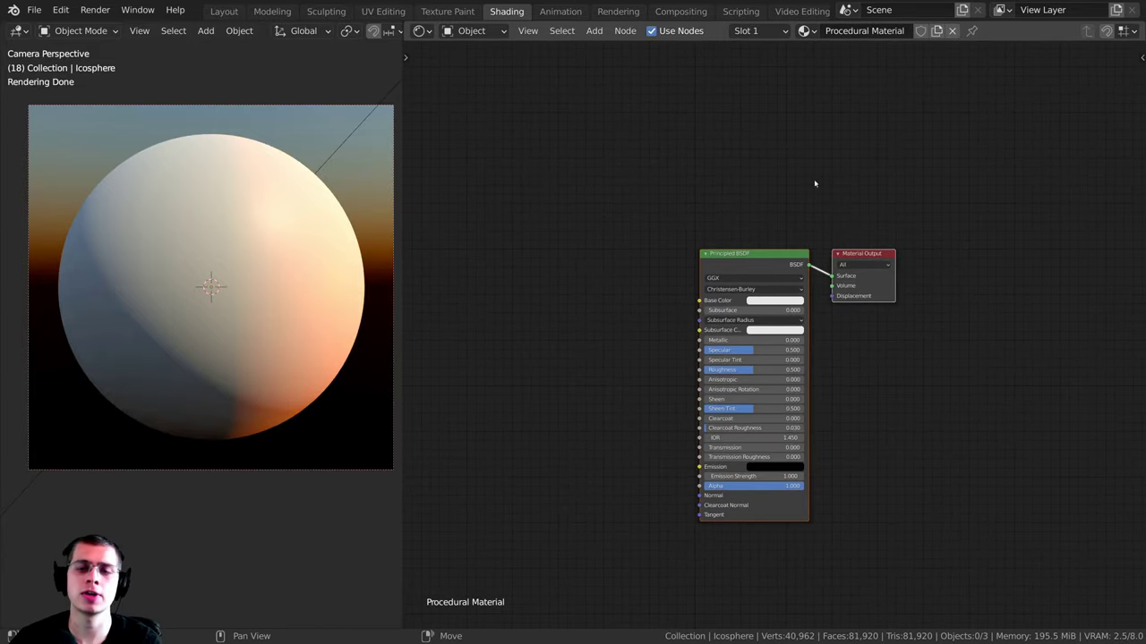
{"action": "middle_click_drag", "start_coordinate": [815, 183], "coordinate": [860, 160]}
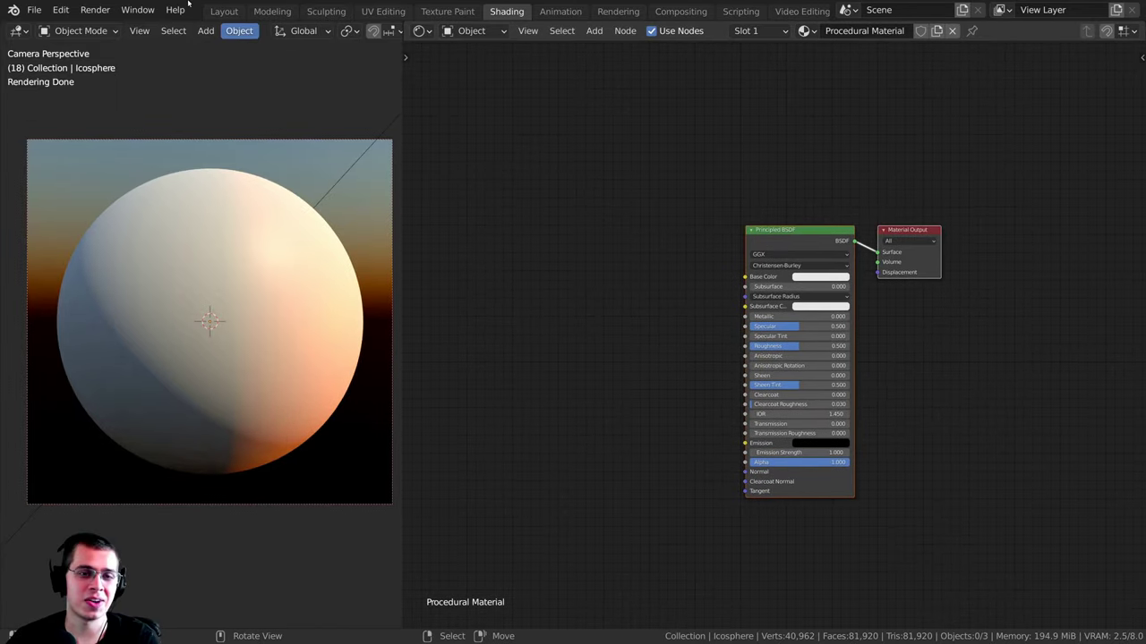
{"action": "middle_click_drag", "start_coordinate": [249, 285], "coordinate": [258, 247], "text": "shift"}
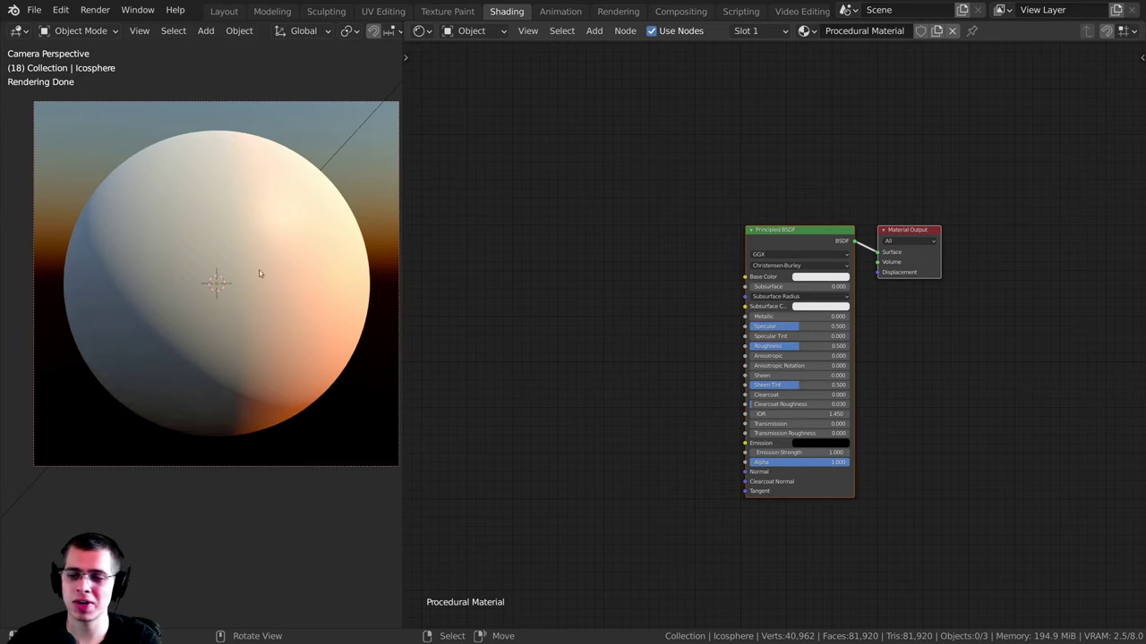
{"action": "middle_click_drag", "start_coordinate": [206, 137], "coordinate": [233, 247], "text": "shift"}
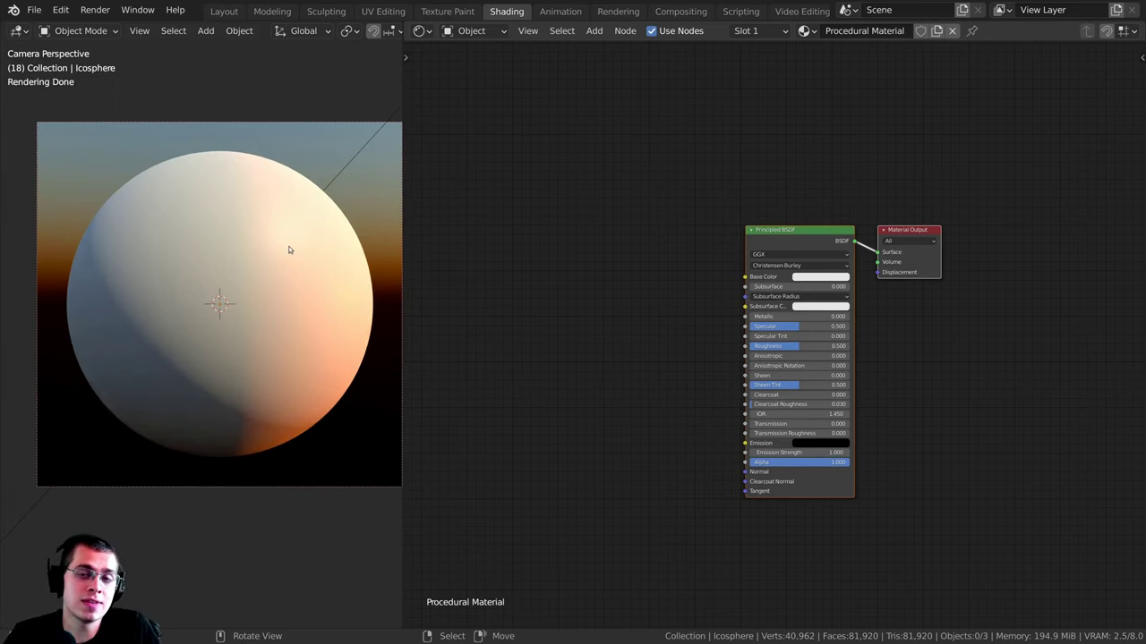
{"action": "middle_click_drag", "start_coordinate": [259, 172], "coordinate": [240, 187], "text": "shift"}
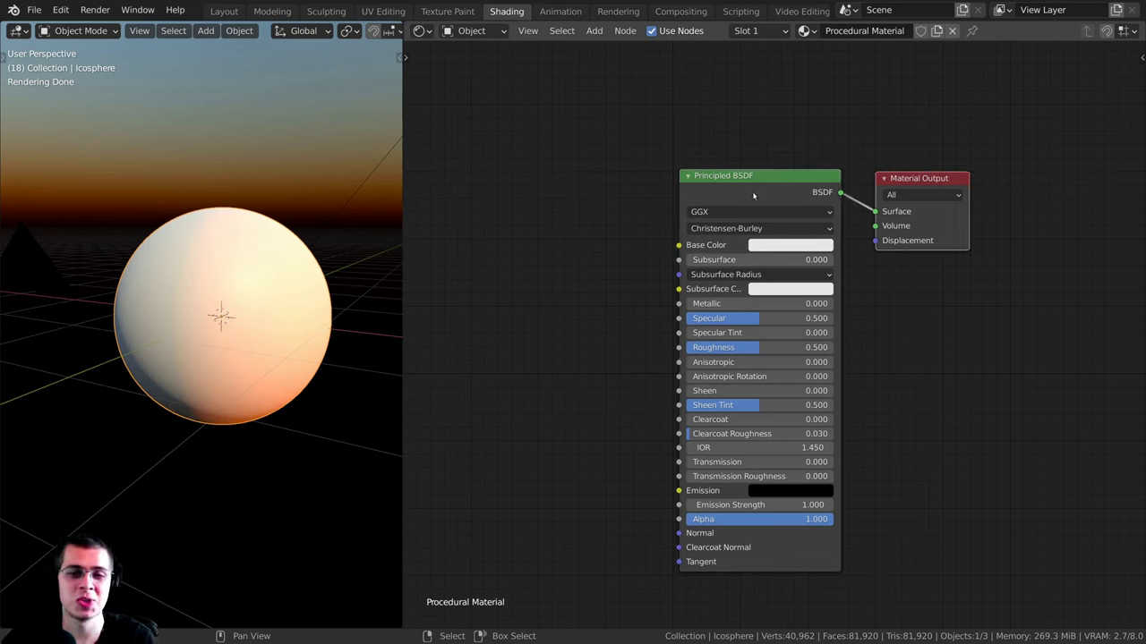
Step: Shift the Principled BSDF and Material Output nodes to the left, leaving a wider gap between them
{"action": "left_click", "coordinate": [909, 183]}
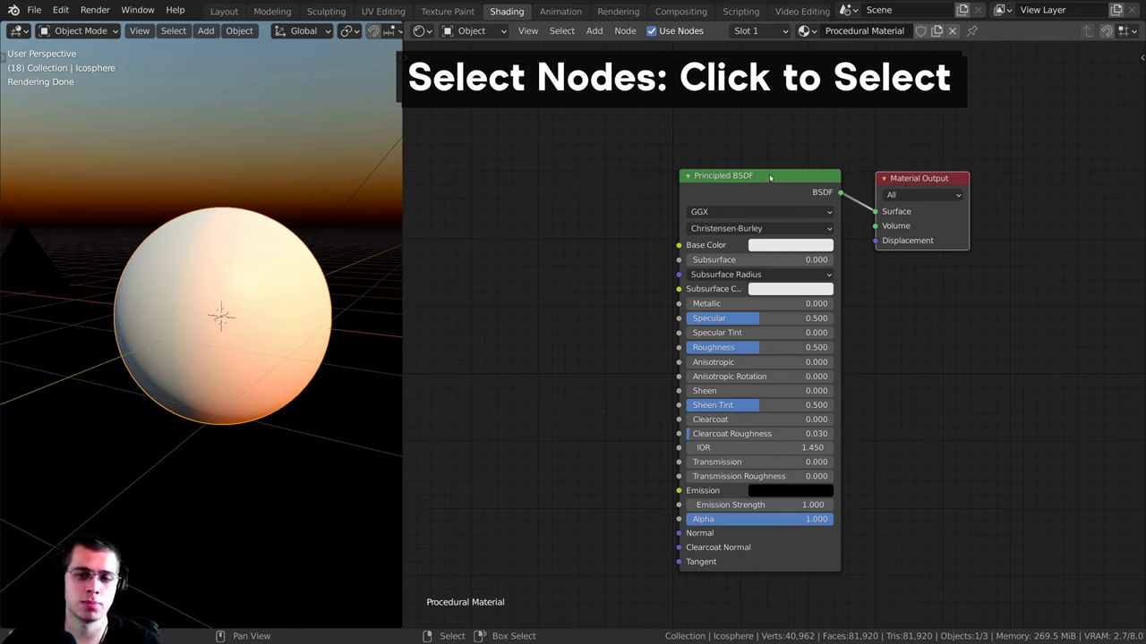
{"action": "left_click_drag", "start_coordinate": [769, 177], "coordinate": [727, 177]}
{"action": "left_click_drag", "start_coordinate": [914, 178], "coordinate": [879, 178]}
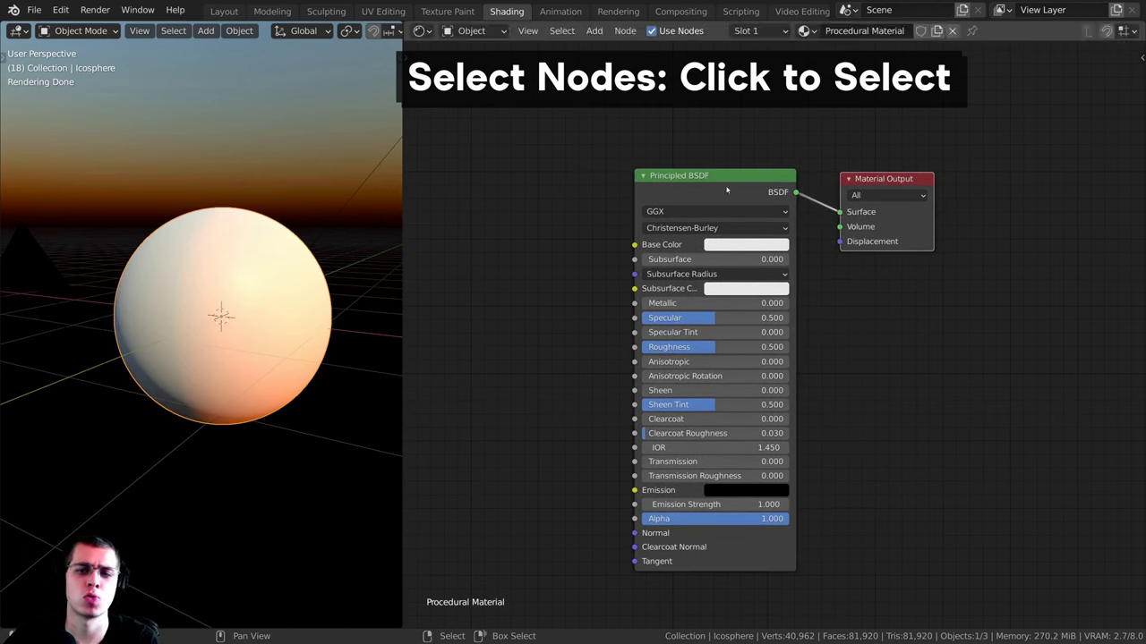
{"action": "mouse_move", "coordinate": [727, 190]}
{"action": "left_mouse_down"}
{"action": "mouse_move", "coordinate": [757, 192]}
{"action": "mouse_move", "coordinate": [713, 192]}
{"action": "left_mouse_up"}
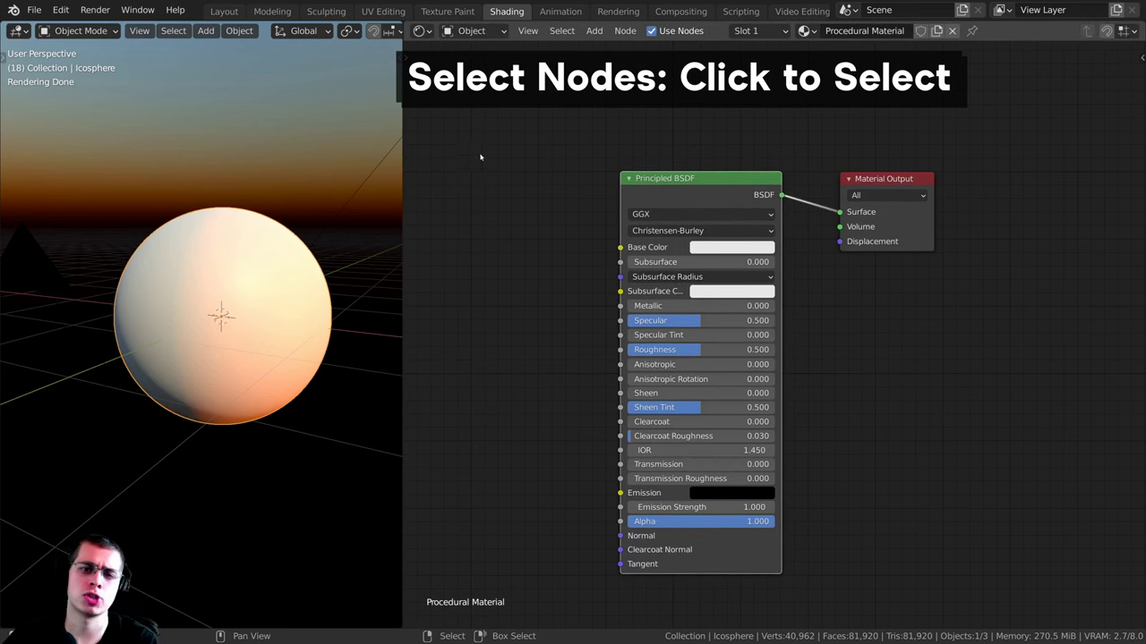
Step: Return the 3D viewport to the camera view and make room beside the shader nodes
{"action": "middle_click_drag", "start_coordinate": [525, 128], "coordinate": [731, 170]}
{"action": "scroll", "coordinate": [613, 176], "scroll_direction": "up", "scroll_amount": 2}
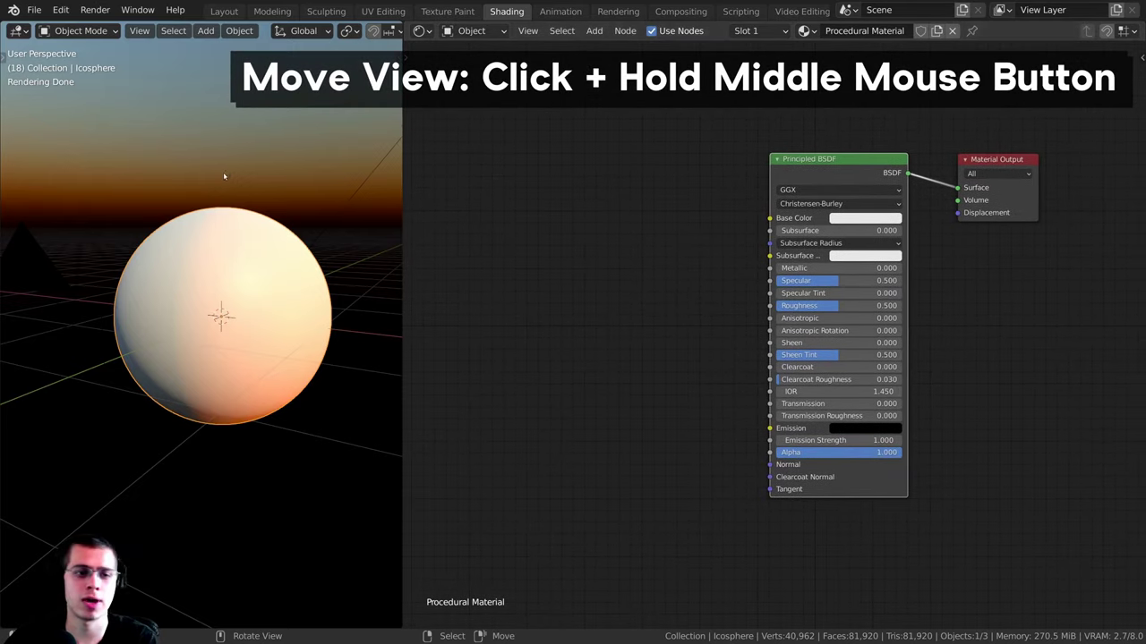
{"action": "middle_click_drag", "start_coordinate": [224, 175], "coordinate": [301, 221]}
{"action": "key", "text": "KP_0"}
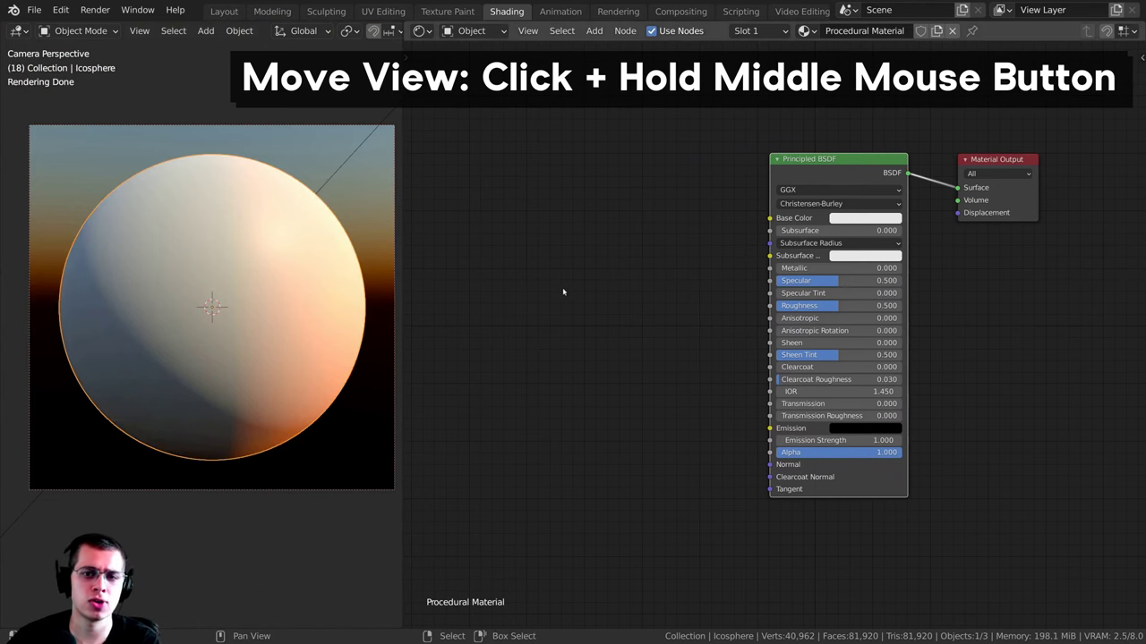
{"action": "middle_click_drag", "start_coordinate": [623, 291], "coordinate": [753, 277]}
{"action": "scroll", "coordinate": [747, 302], "scroll_direction": "down", "scroll_amount": 1}
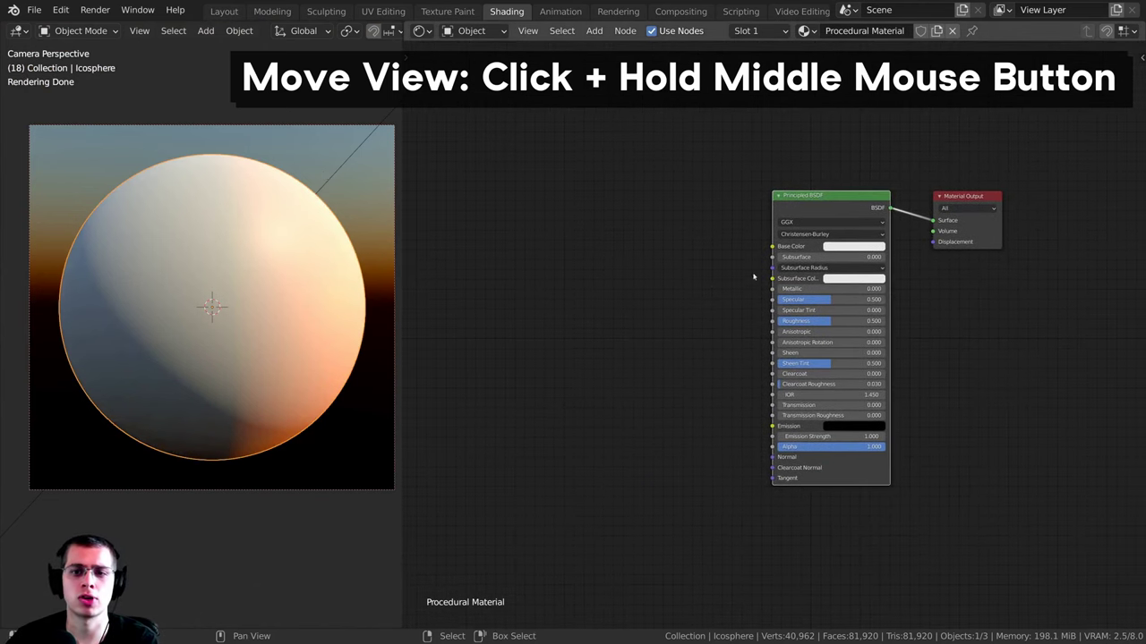
Step: Move the Principled BSDF node slightly left, away from the Material Output node
{"action": "middle_click_drag", "start_coordinate": [641, 252], "coordinate": [722, 242]}
{"action": "scroll", "coordinate": [843, 244], "scroll_direction": "up", "scroll_amount": 3}
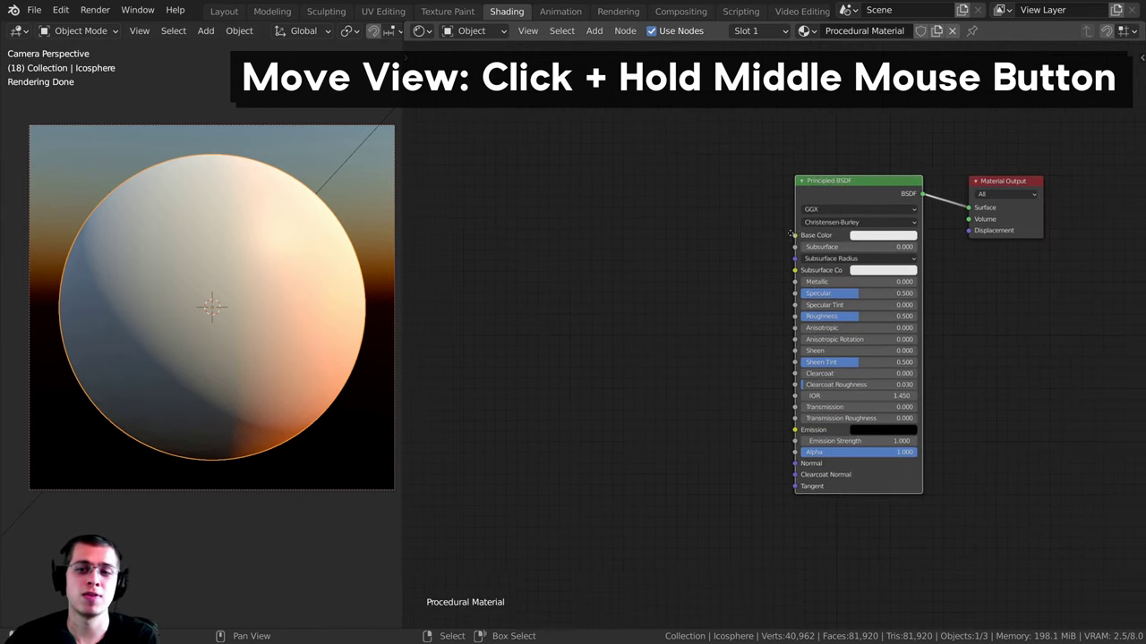
{"action": "left_click_drag", "start_coordinate": [845, 179], "coordinate": [812, 176]}
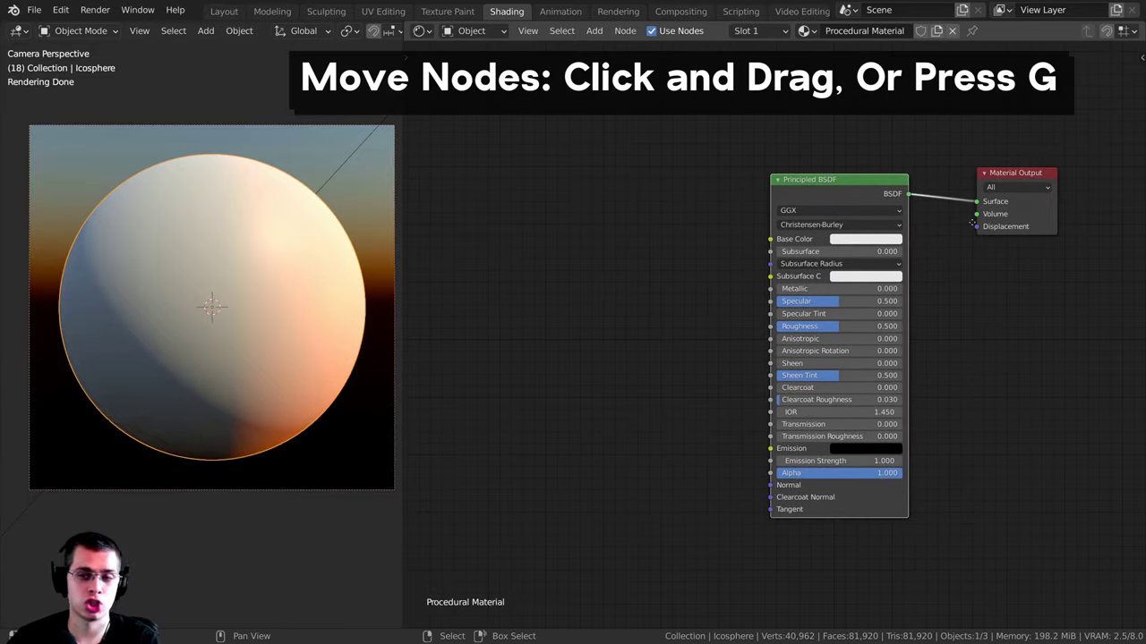
{"action": "key", "text": "g"}
{"action": "key", "text": "Escape"}
{"action": "key", "text": "g"}
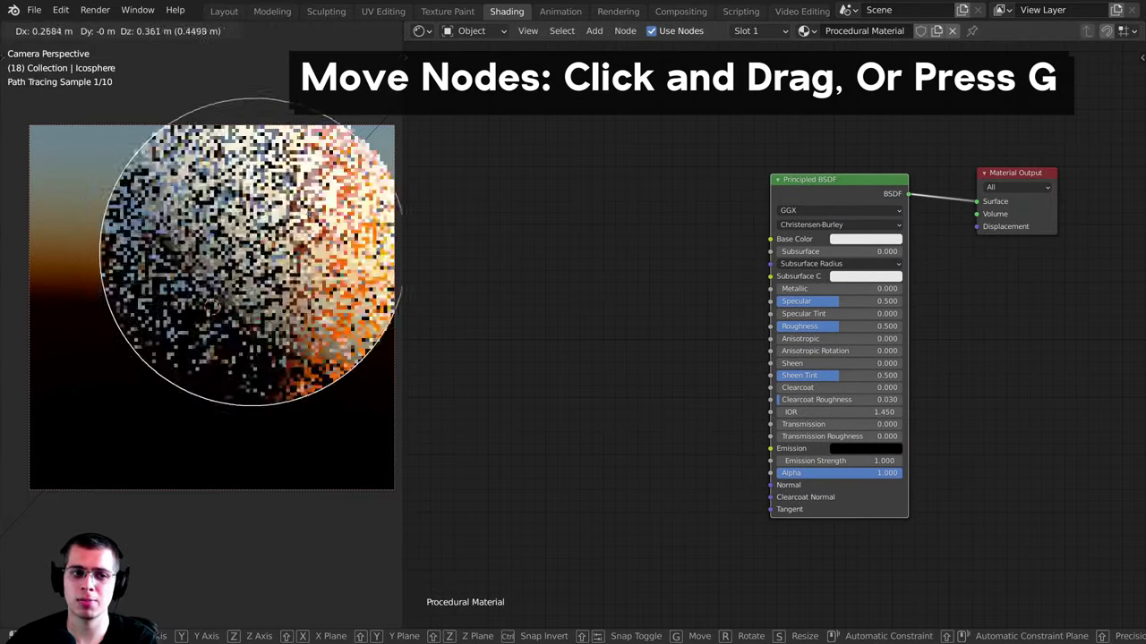
{"action": "key", "text": "Escape"}
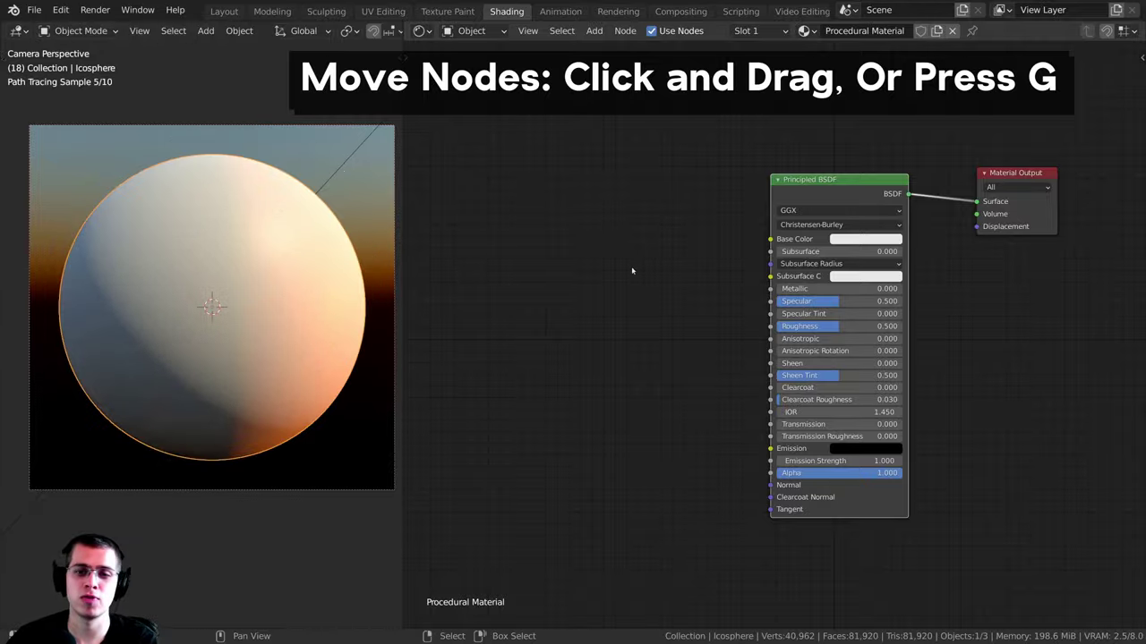
Step: Move the Principled BSDF node slightly closer to the Material Output node
{"action": "left_click_drag", "start_coordinate": [802, 193], "coordinate": [833, 194]}
{"action": "middle_click_drag", "start_coordinate": [833, 193], "coordinate": [747, 170]}
{"action": "scroll", "coordinate": [747, 117], "scroll_direction": "up", "scroll_amount": 2}
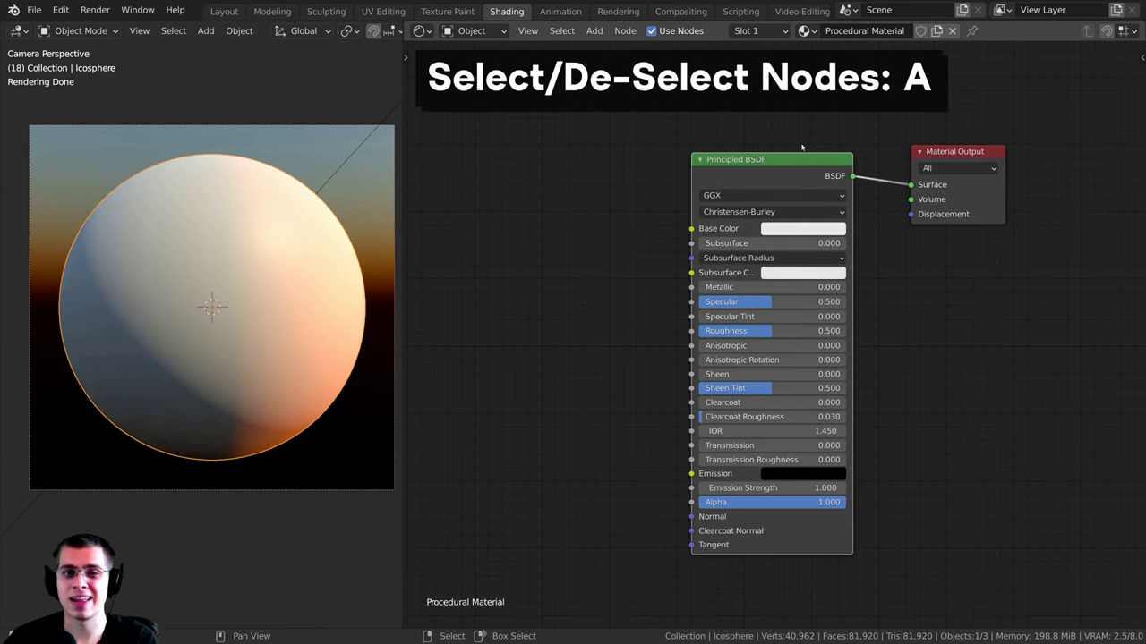
Step: Toggle the selection of all shader nodes, deselecting everything and selecting both nodes again
{"action": "key", "text": "a"}
{"action": "middle_click_drag", "start_coordinate": [682, 174], "coordinate": [705, 172]}
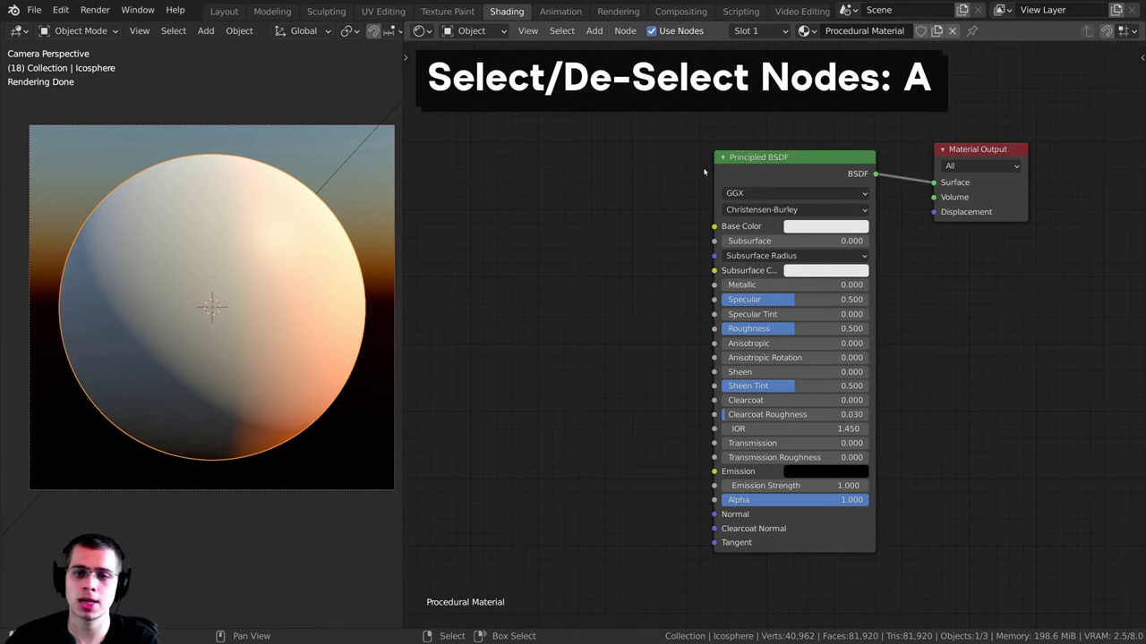
{"action": "key", "text": "a"}
{"action": "key", "text": "a"}
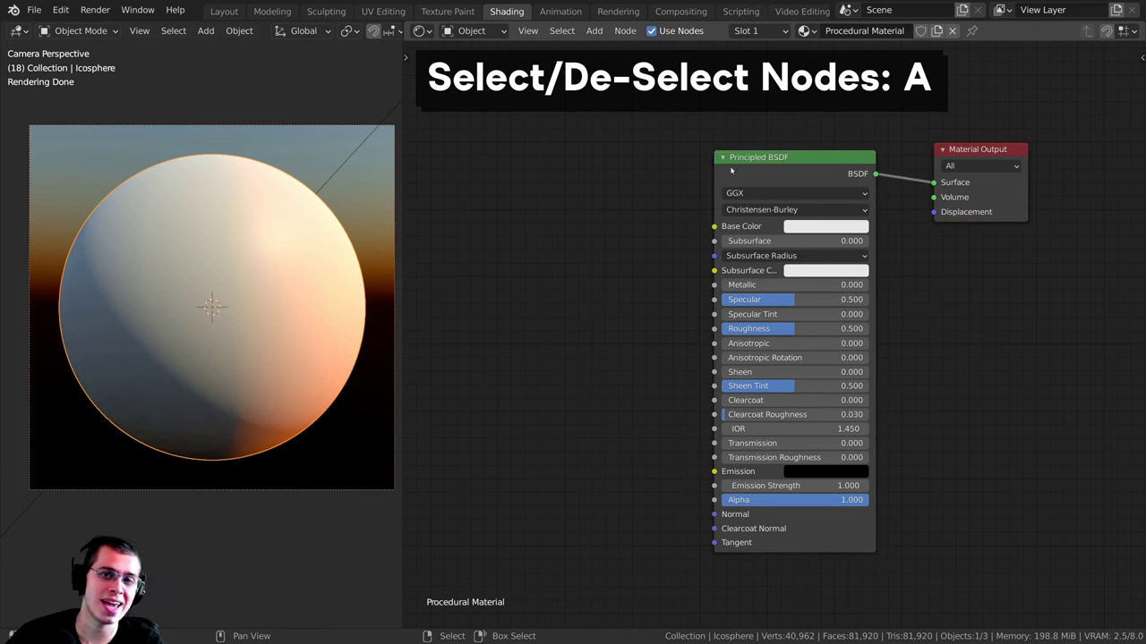
{"action": "scroll", "coordinate": [760, 173], "scroll_direction": "up", "scroll_amount": 1}
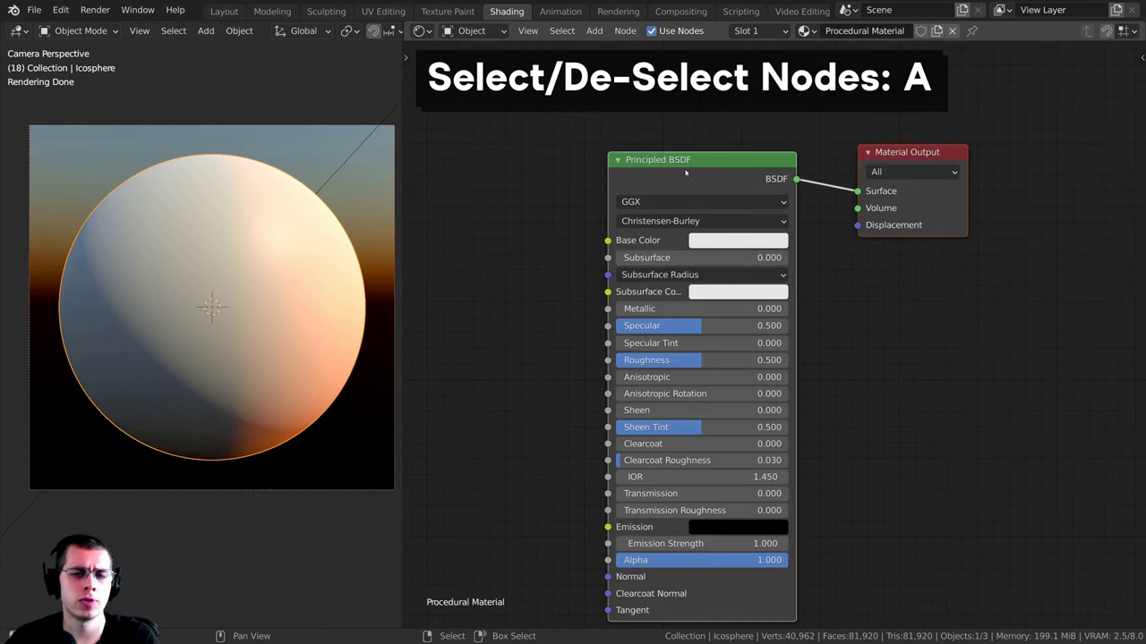
{"action": "middle_click_drag", "start_coordinate": [752, 201], "coordinate": [774, 205]}
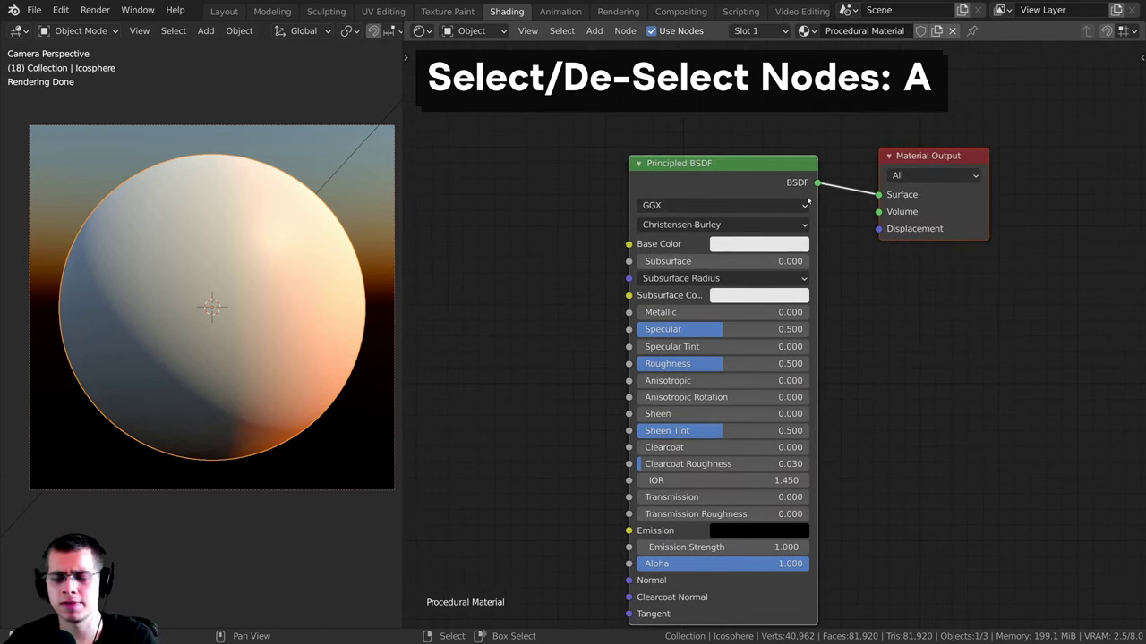
Step: Select the Principled BSDF node and add the Material Output node to the selection
{"action": "left_click", "coordinate": [728, 169]}
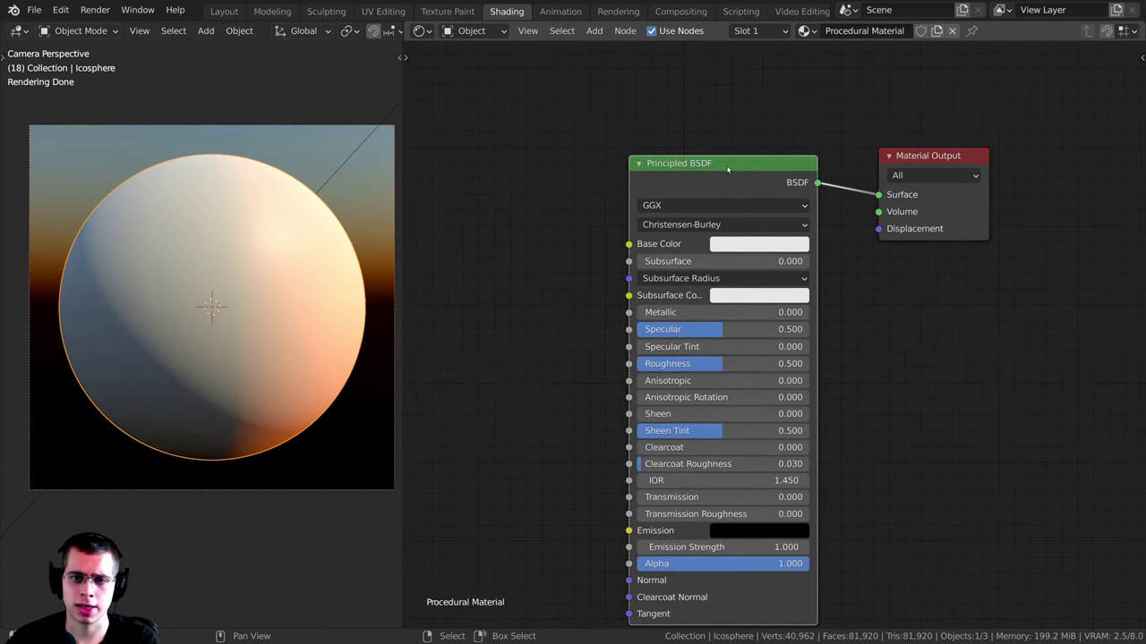
{"action": "left_click", "coordinate": [920, 159]}
{"action": "middle_click_drag", "start_coordinate": [839, 178], "coordinate": [850, 159]}
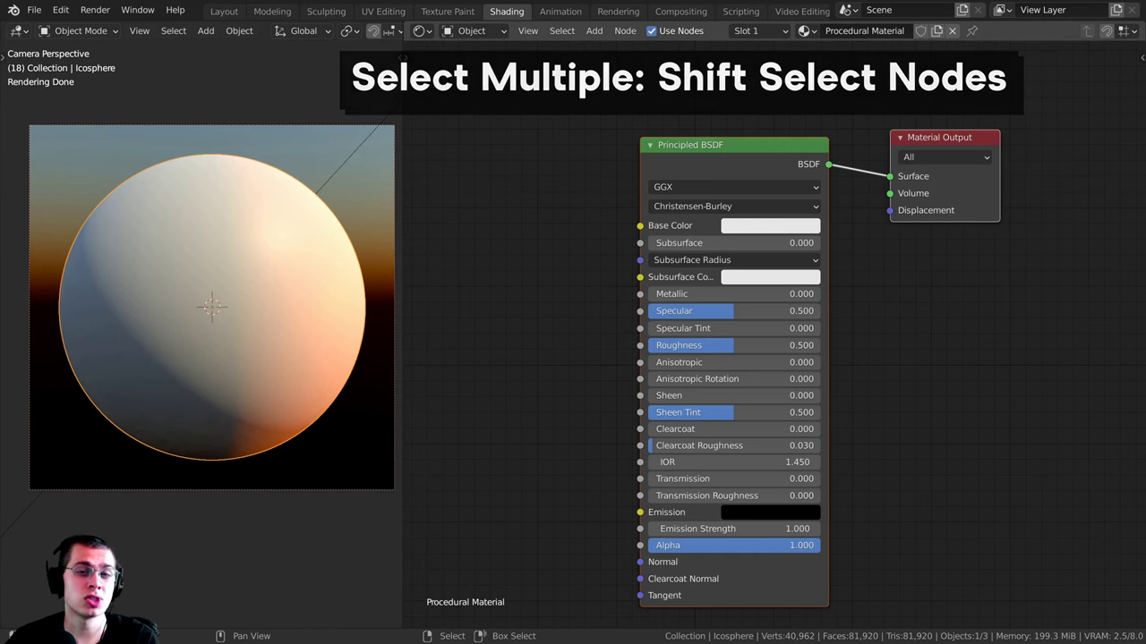
Step: Practise box selecting around the Principled BSDF and Material Output nodes in the Shader Editor
{"action": "mouse_move", "coordinate": [526, 81]}
{"action": "left_mouse_down"}
{"action": "mouse_move", "coordinate": [961, 324]}
{"action": "mouse_move", "coordinate": [970, 351]}
{"action": "left_mouse_up"}
{"action": "left_click_drag", "start_coordinate": [550, 125], "coordinate": [842, 343]}
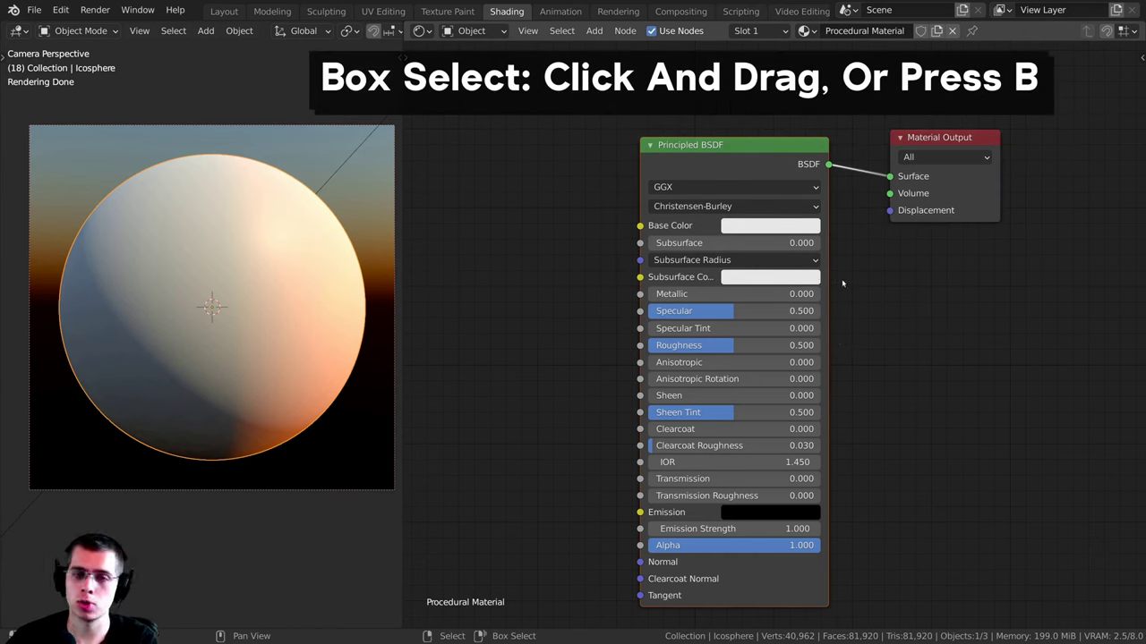
{"action": "key", "text": "b"}
{"action": "left_click_drag", "start_coordinate": [1069, 72], "coordinate": [679, 283]}
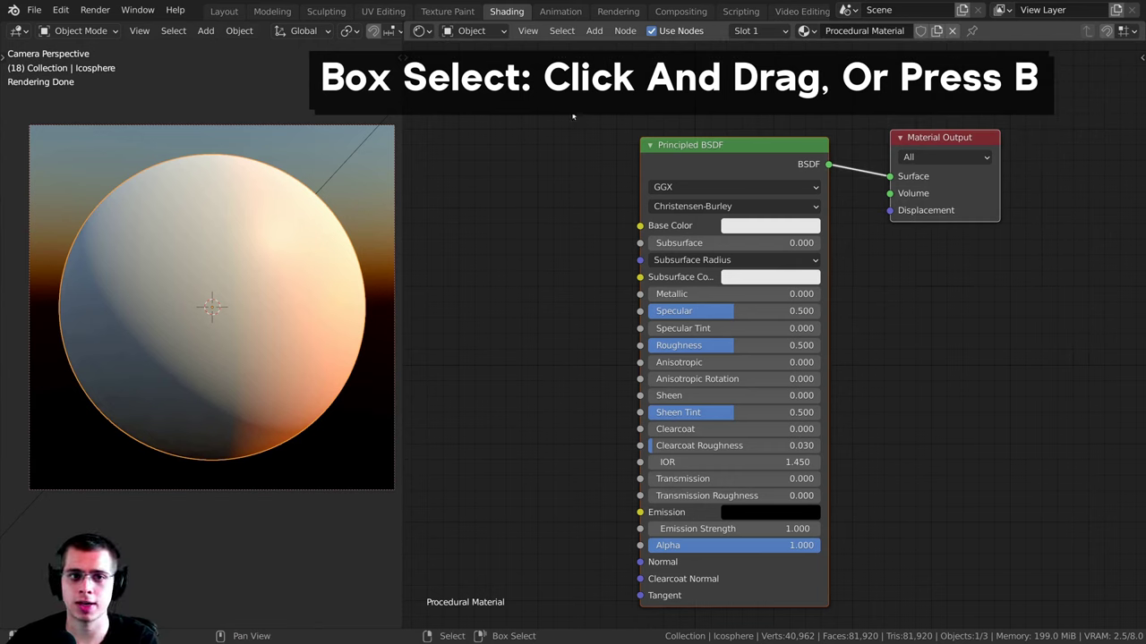
{"action": "left_click_drag", "start_coordinate": [502, 113], "coordinate": [727, 283]}
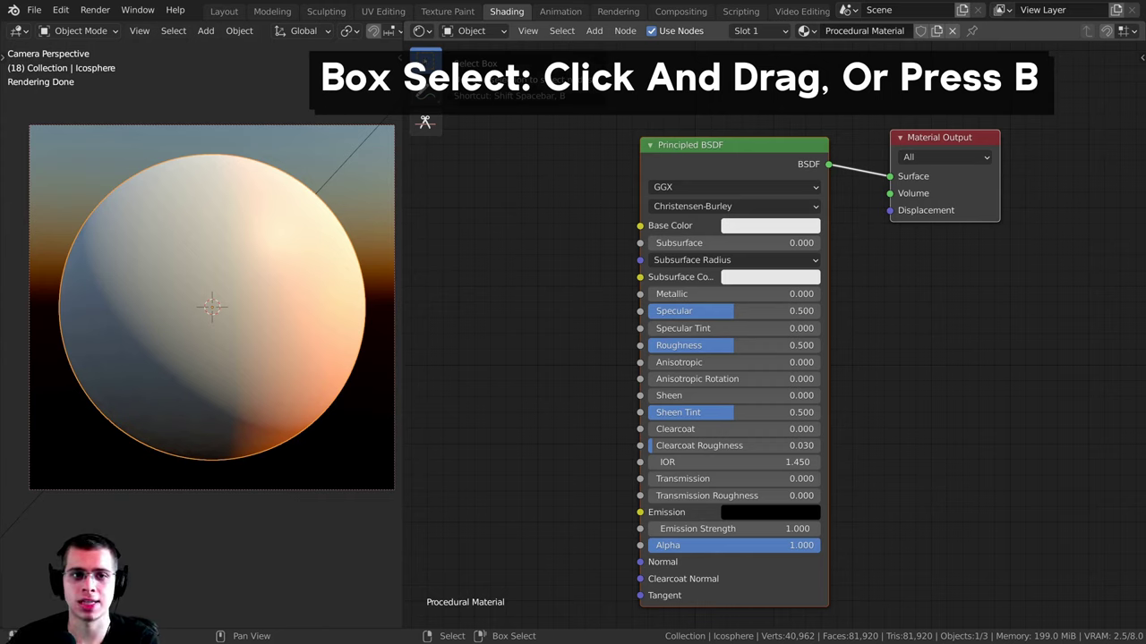
{"action": "left_click_drag", "start_coordinate": [480, 113], "coordinate": [866, 399]}
{"action": "left_click_drag", "start_coordinate": [496, 93], "coordinate": [648, 255]}
{"action": "key", "text": "b"}
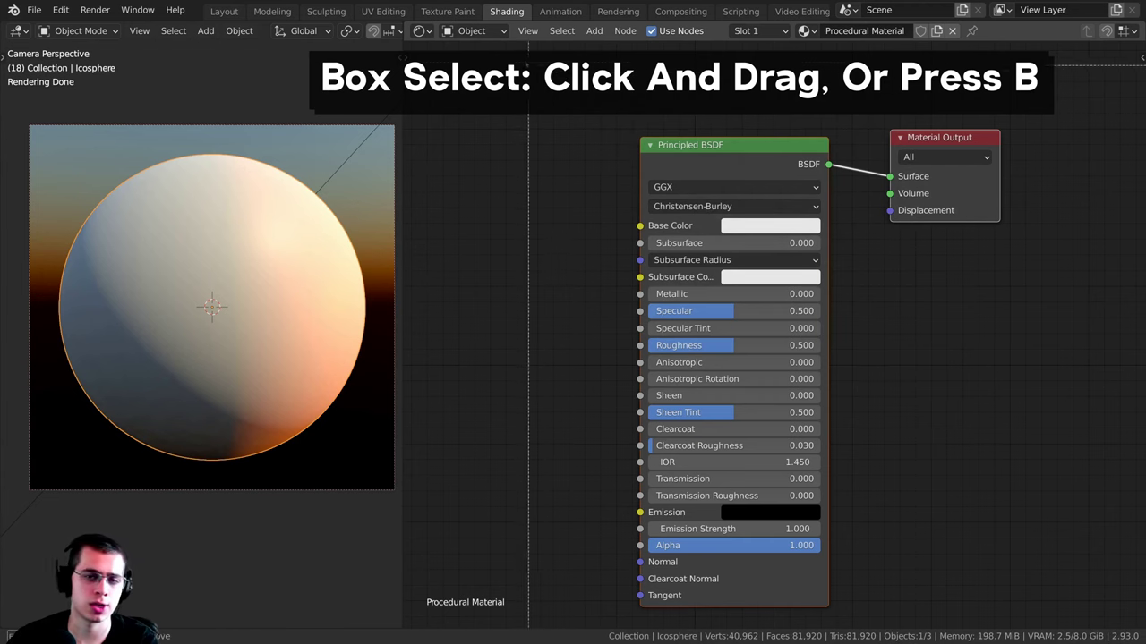
{"action": "key", "text": "Escape"}
Step: Duplicate the Principled BSDF node and place the copy above and to the left of the original
{"action": "scroll", "coordinate": [568, 242], "scroll_direction": "down", "scroll_amount": 1}
{"action": "middle_click_drag", "start_coordinate": [528, 221], "coordinate": [574, 242]}
{"action": "left_click", "coordinate": [751, 192]}
{"action": "scroll", "coordinate": [751, 193], "scroll_direction": "down", "scroll_amount": 2}
{"action": "mouse_move", "coordinate": [745, 197]}
{"action": "middle_mouse_down"}
{"action": "mouse_move", "coordinate": [776, 218]}
{"action": "mouse_move", "coordinate": [760, 195]}
{"action": "middle_mouse_up"}
{"action": "scroll", "coordinate": [777, 218], "scroll_direction": "up", "scroll_amount": 1}
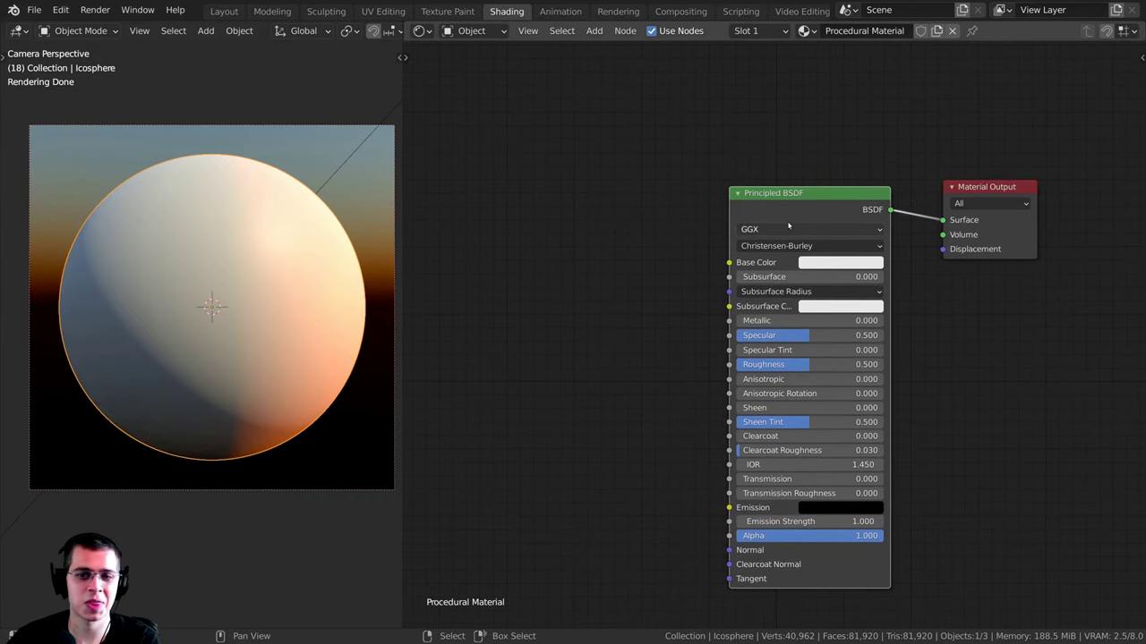
{"action": "left_click_drag", "start_coordinate": [809, 208], "coordinate": [800, 205]}
{"action": "key", "text": "shift+d"}
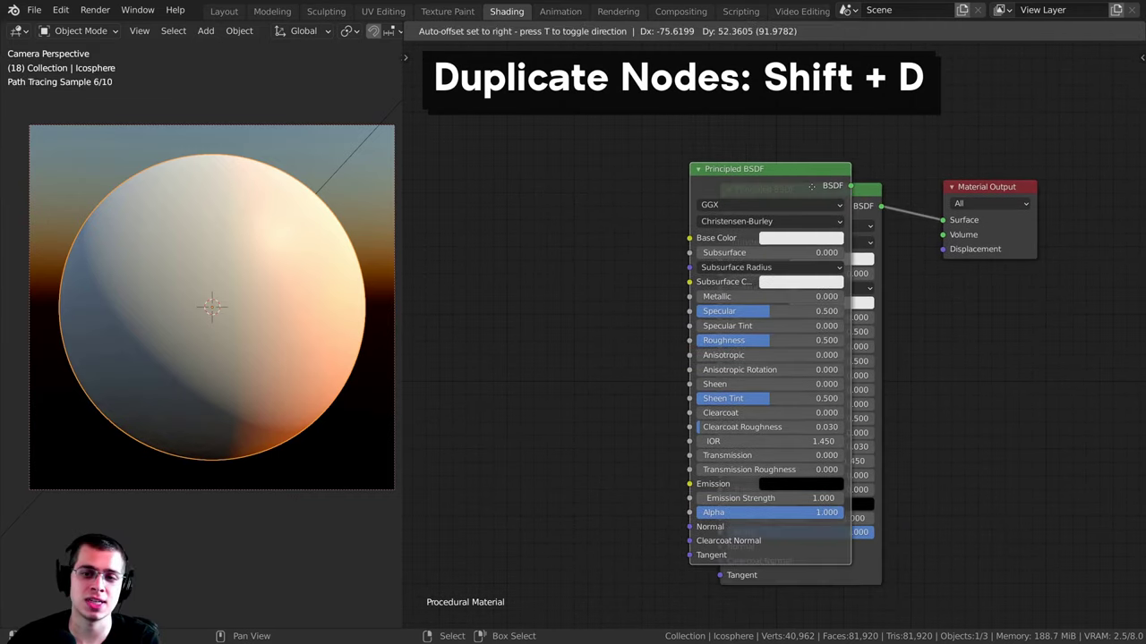
{"action": "left_click", "coordinate": [636, 208]}
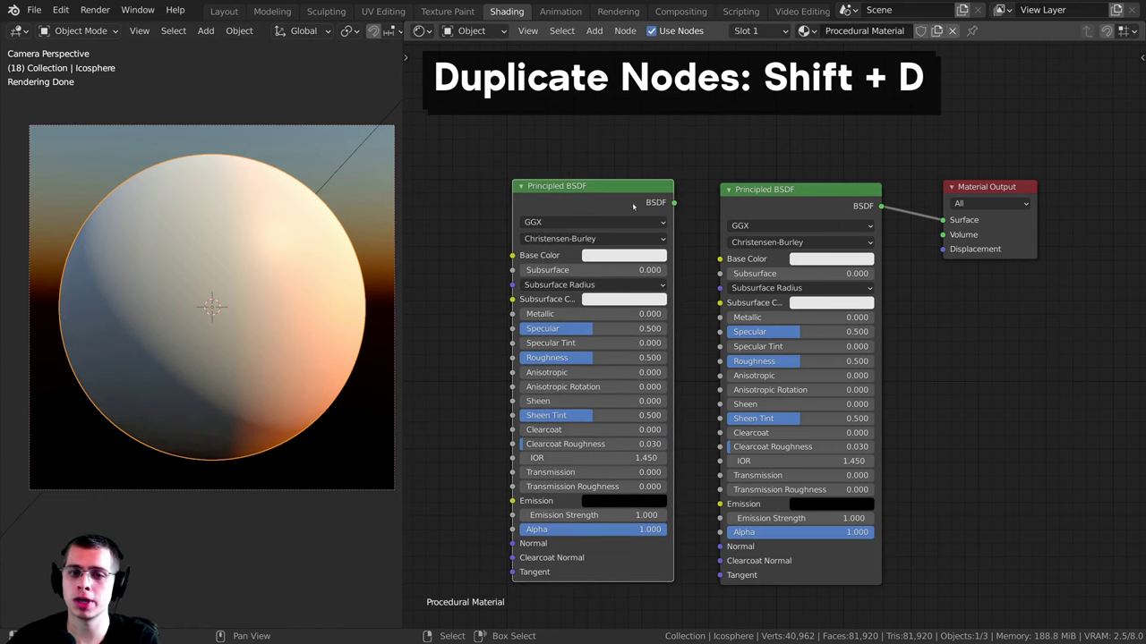
{"action": "left_click_drag", "start_coordinate": [636, 207], "coordinate": [602, 160]}
Step: Select the original and the duplicated Principled BSDF nodes in turn
{"action": "scroll", "coordinate": [596, 210], "scroll_direction": "down", "scroll_amount": 3}
{"action": "left_click", "coordinate": [740, 221]}
{"action": "left_click", "coordinate": [575, 157]}
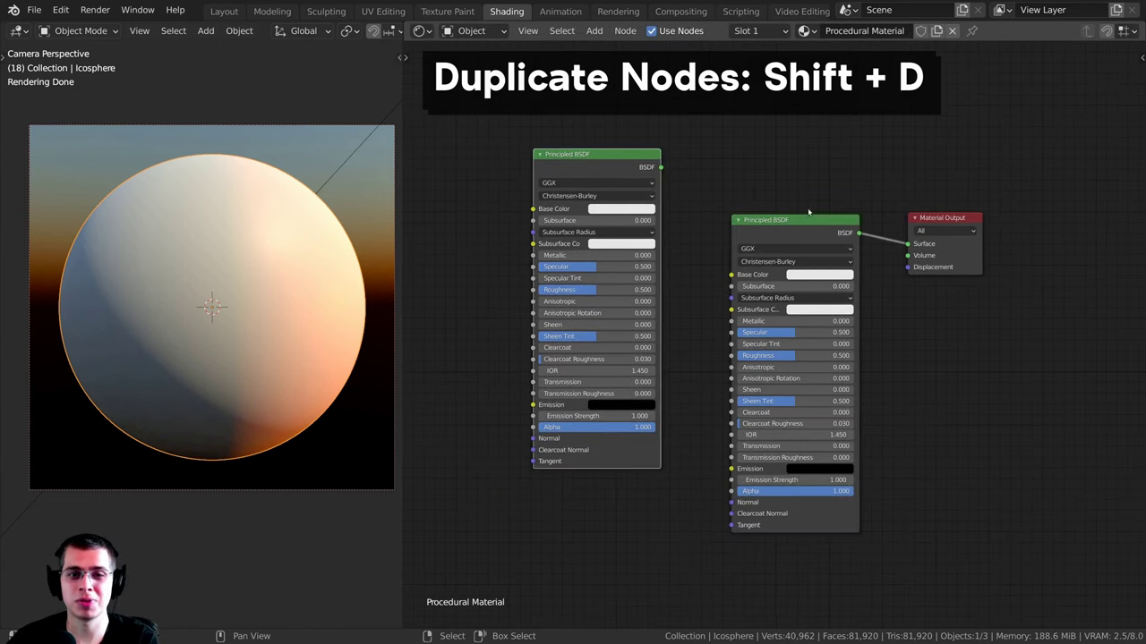
{"action": "left_click", "coordinate": [809, 230]}
{"action": "left_click", "coordinate": [600, 171]}
{"action": "scroll", "coordinate": [601, 172], "scroll_direction": "up", "scroll_amount": 1}
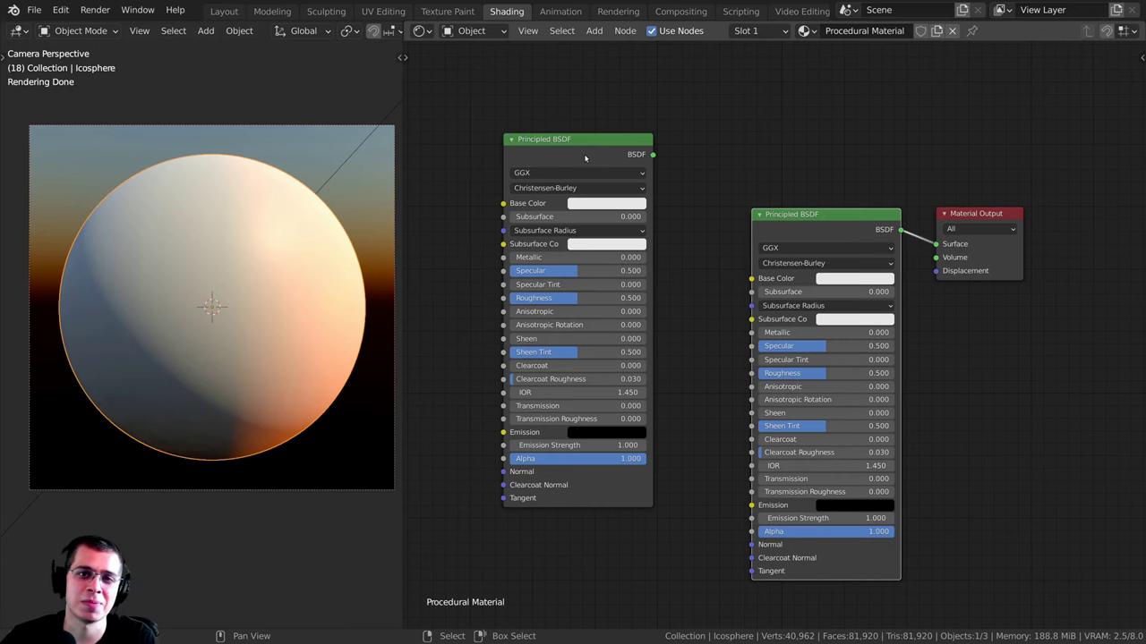
{"action": "middle_click_drag", "start_coordinate": [719, 242], "coordinate": [726, 246]}
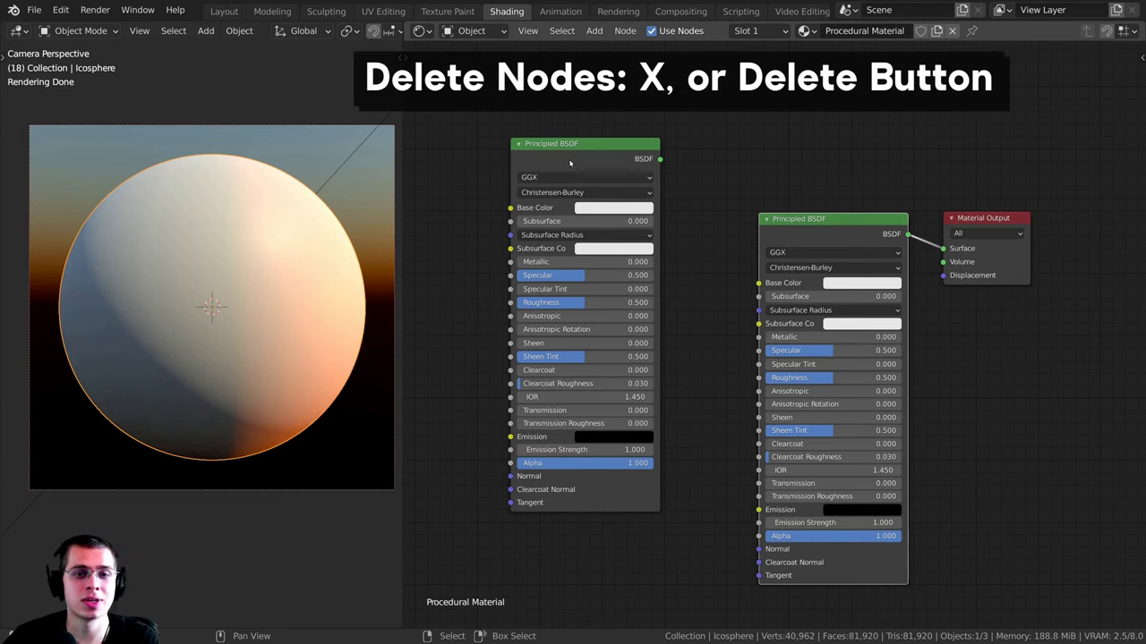
Step: Delete the duplicated Principled BSDF node and undo the deletion
{"action": "left_click_drag", "start_coordinate": [570, 164], "coordinate": [584, 161]}
{"action": "key", "text": "x"}
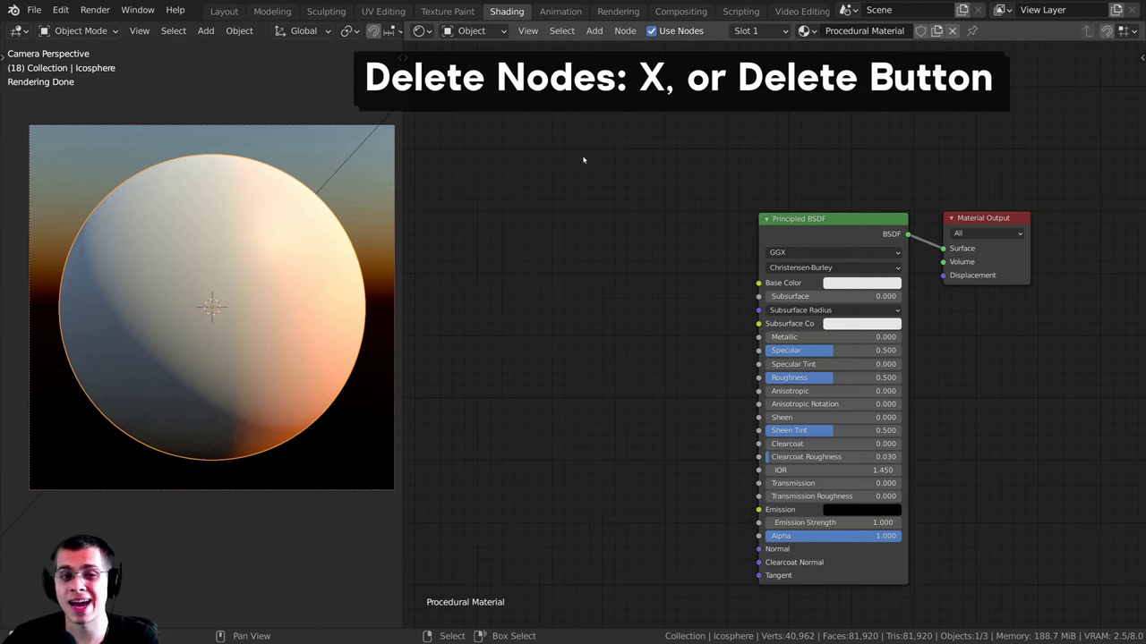
{"action": "key", "text": "ctrl+z"}
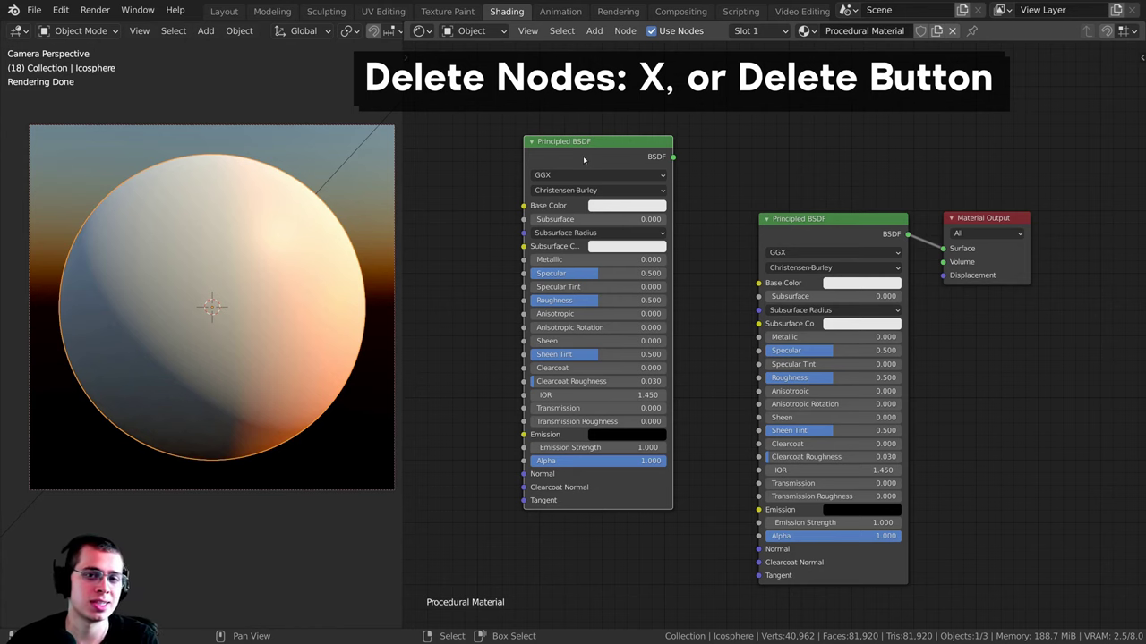
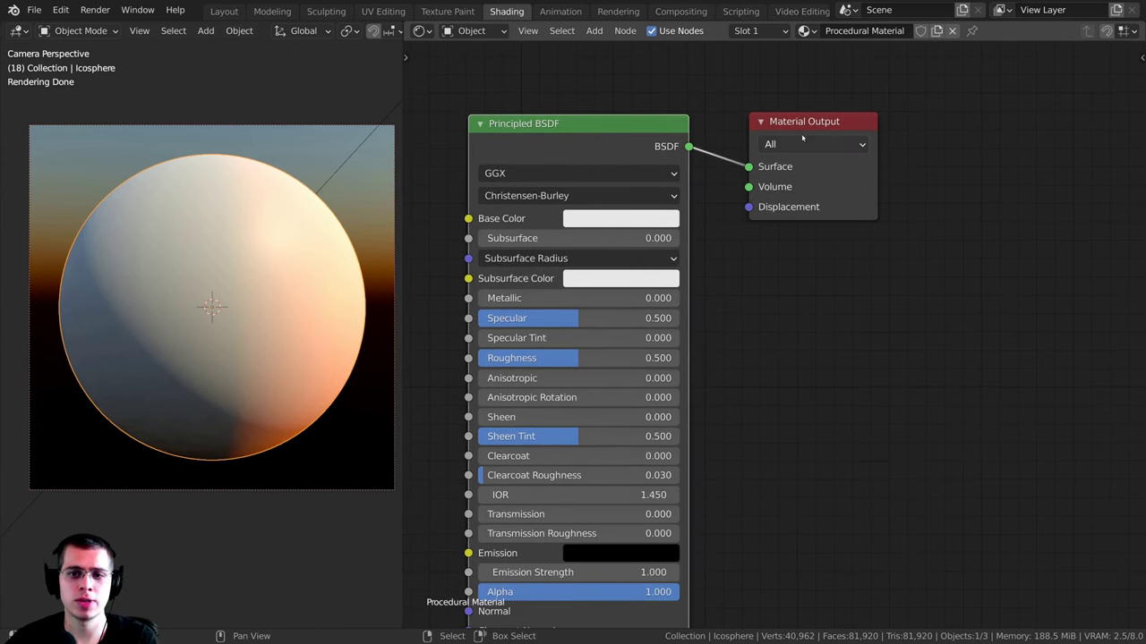
Step: Move the Material Output node slightly to the right, away from the Principled BSDF node
{"action": "left_click_drag", "start_coordinate": [778, 158], "coordinate": [786, 157]}
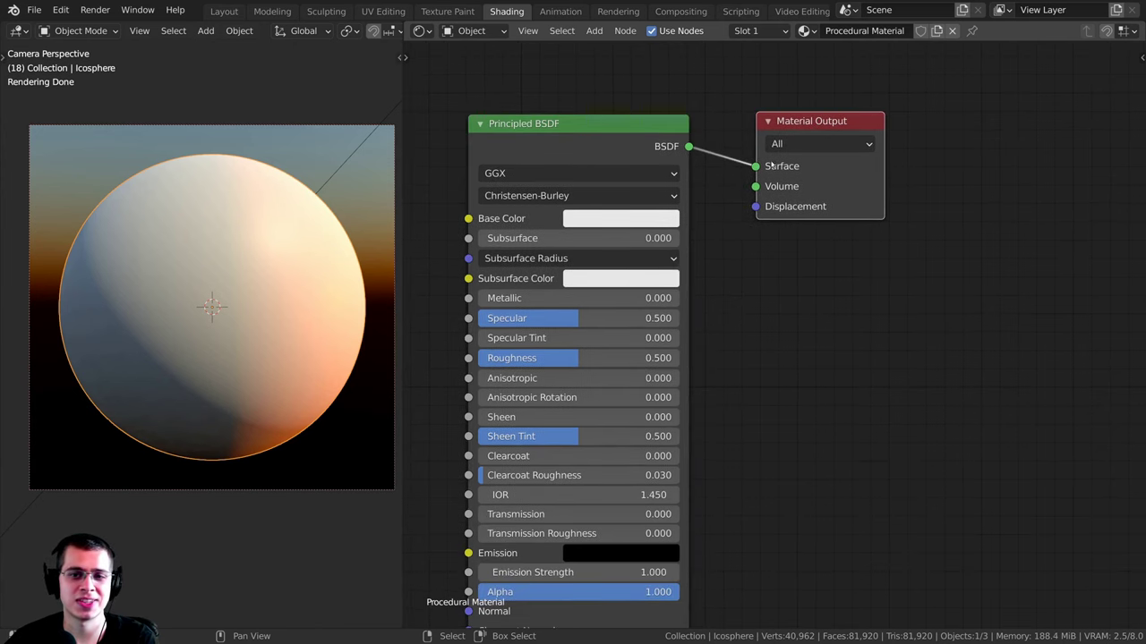
{"action": "scroll", "coordinate": [750, 189], "scroll_direction": "down", "scroll_amount": 2}
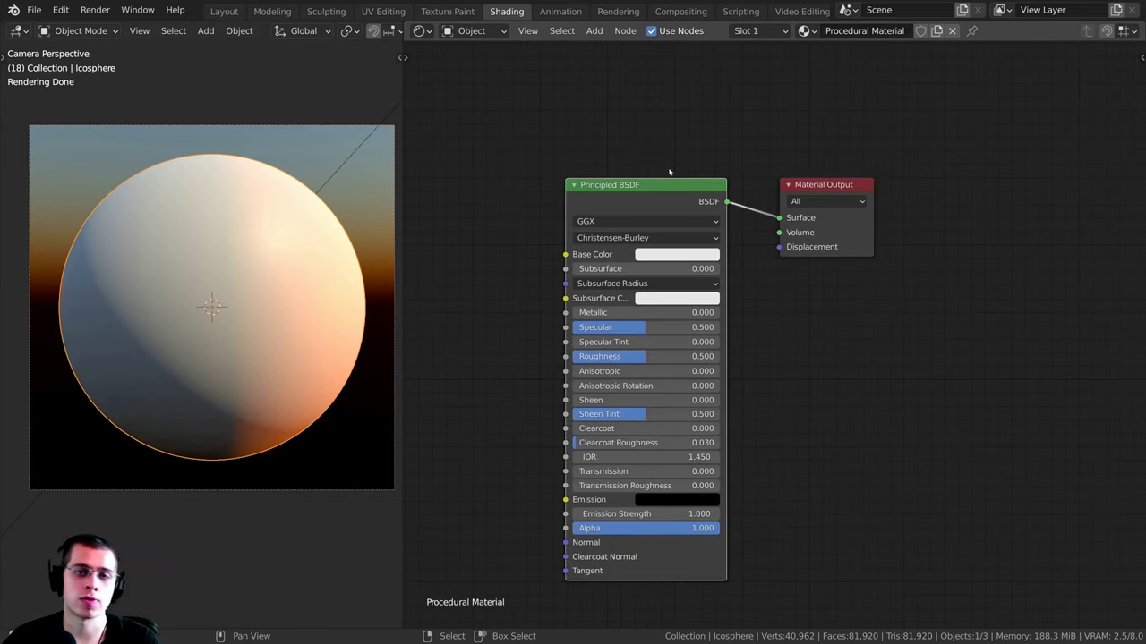
{"action": "scroll", "coordinate": [644, 170], "scroll_direction": "down", "scroll_amount": 1}
{"action": "middle_click_drag", "start_coordinate": [620, 169], "coordinate": [660, 169]}
{"action": "middle_click_drag", "start_coordinate": [478, 195], "coordinate": [481, 196]}
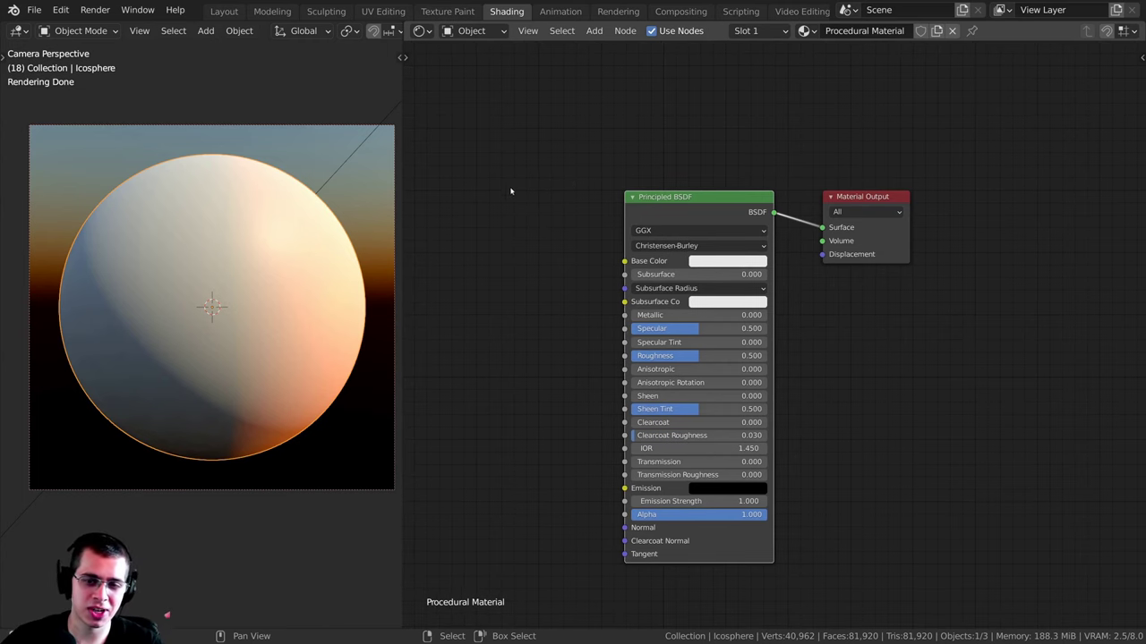
Step: Change the Base Color of the Principled BSDF node to a light blue
{"action": "scroll", "coordinate": [537, 207], "scroll_direction": "up", "scroll_amount": 1}
{"action": "middle_click_drag", "start_coordinate": [633, 260], "coordinate": [654, 186]}
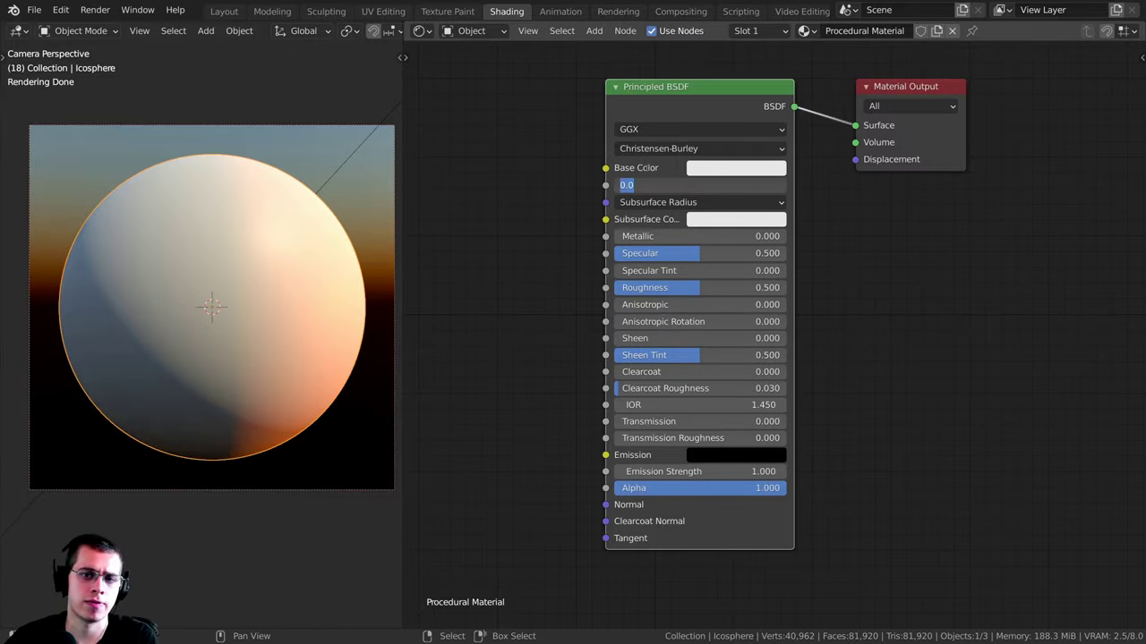
{"action": "left_click", "coordinate": [714, 168]}
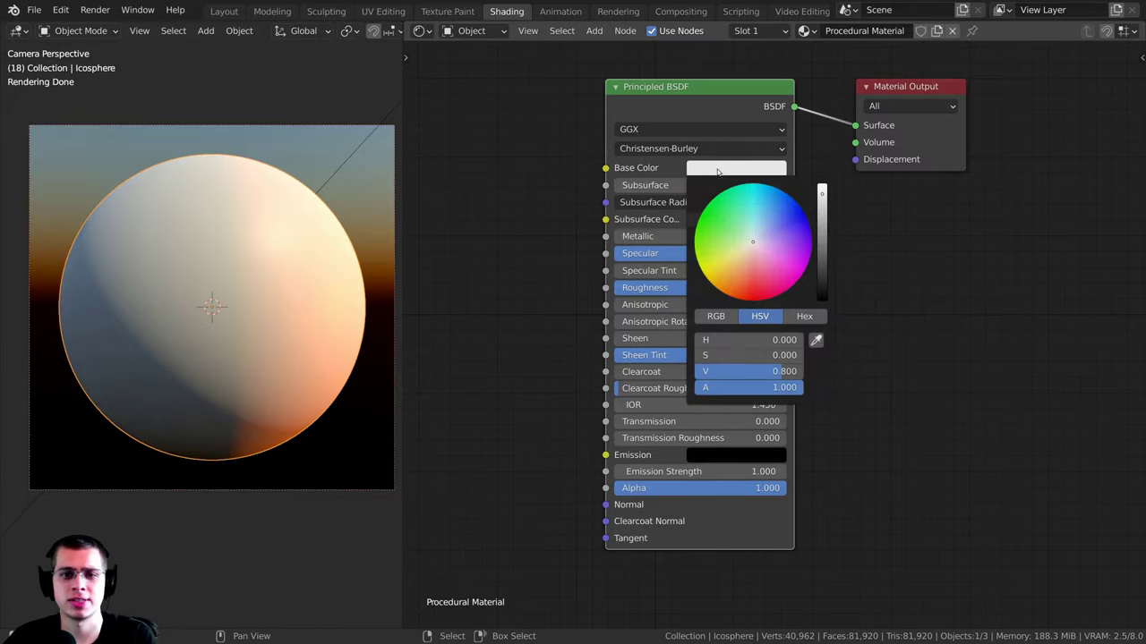
{"action": "left_click_drag", "start_coordinate": [750, 242], "coordinate": [770, 215]}
{"action": "middle_click_drag", "start_coordinate": [615, 164], "coordinate": [651, 187]}
{"action": "scroll", "coordinate": [645, 183], "scroll_direction": "down", "scroll_amount": 2}
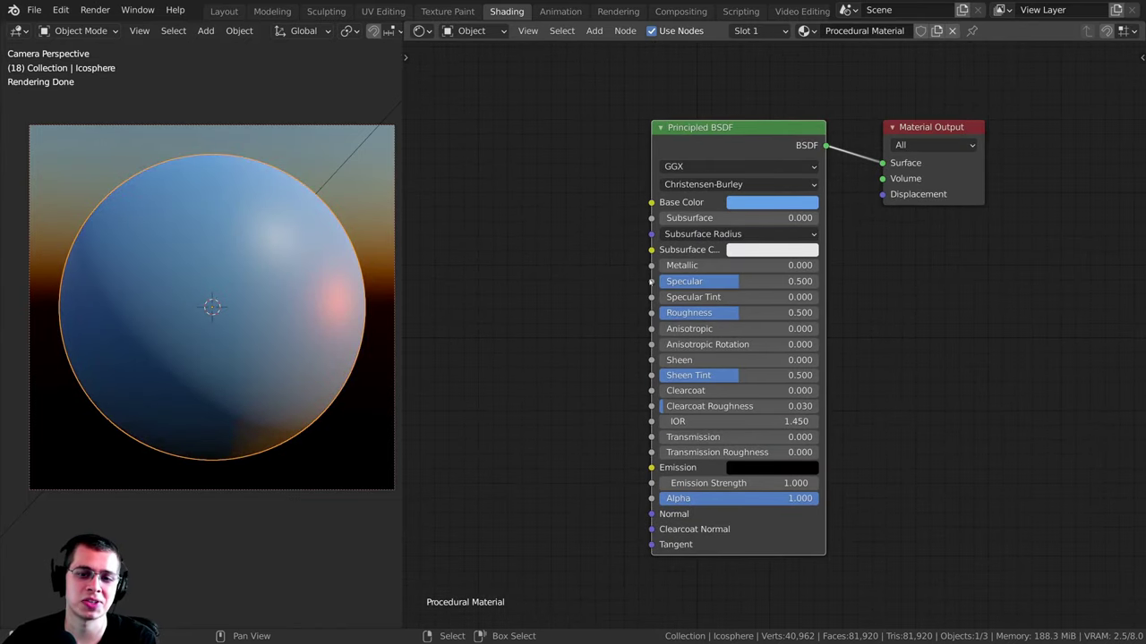
{"action": "left_click_drag", "start_coordinate": [651, 344], "coordinate": [537, 335]}
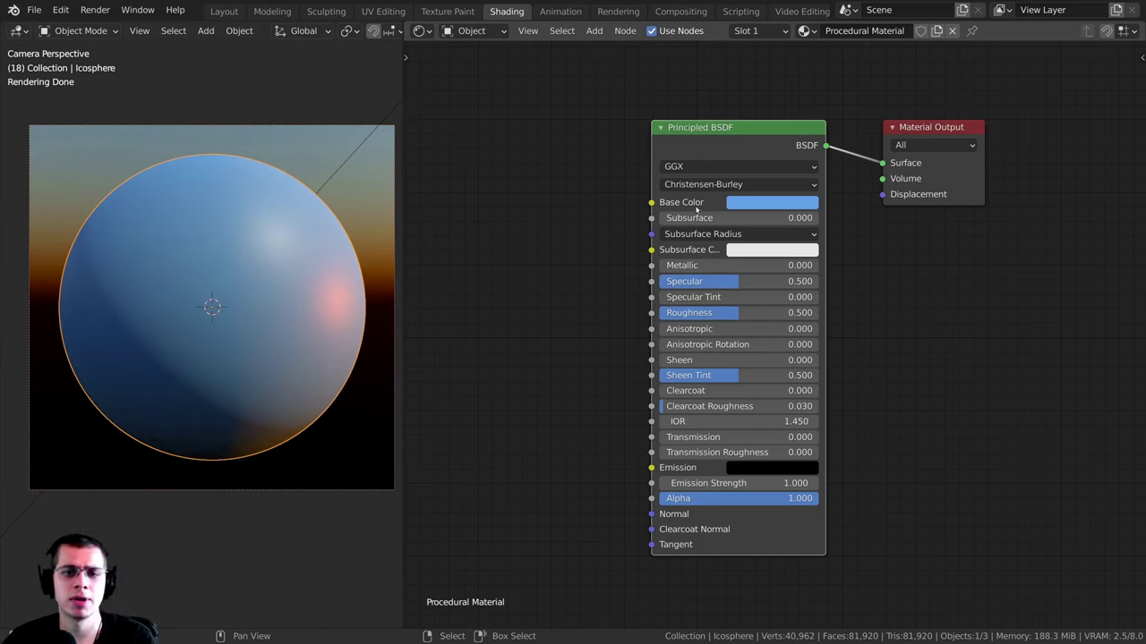
{"action": "left_click", "coordinate": [749, 203]}
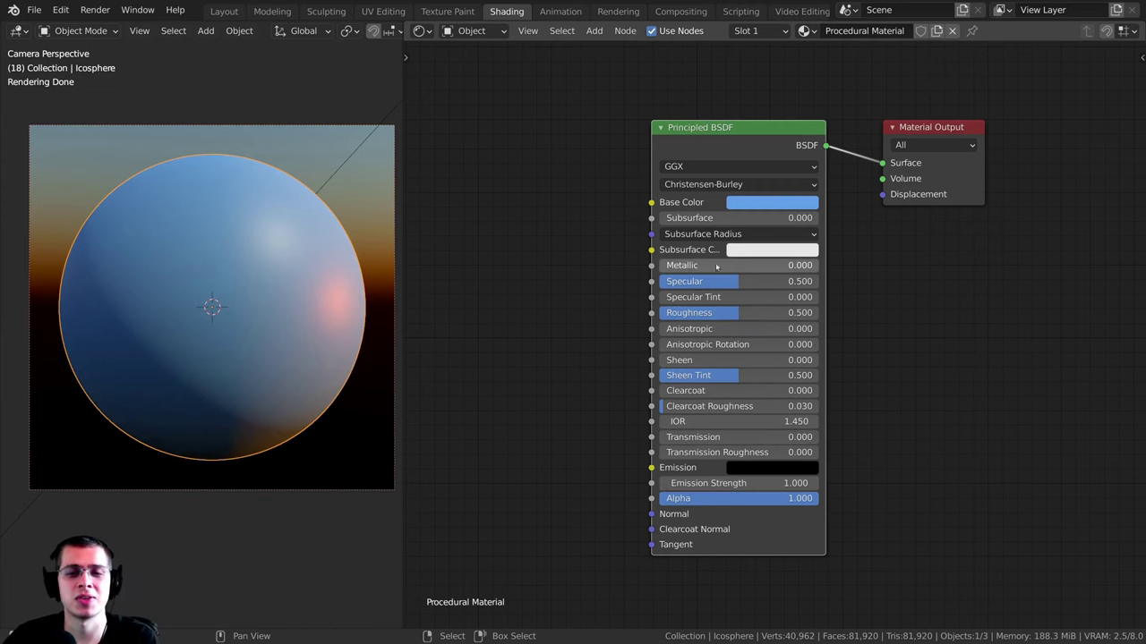
Step: Widen the gap between the Principled BSDF and Material Output nodes so the connecting wire is clearer
{"action": "scroll", "coordinate": [722, 261], "scroll_direction": "up", "scroll_amount": 3}
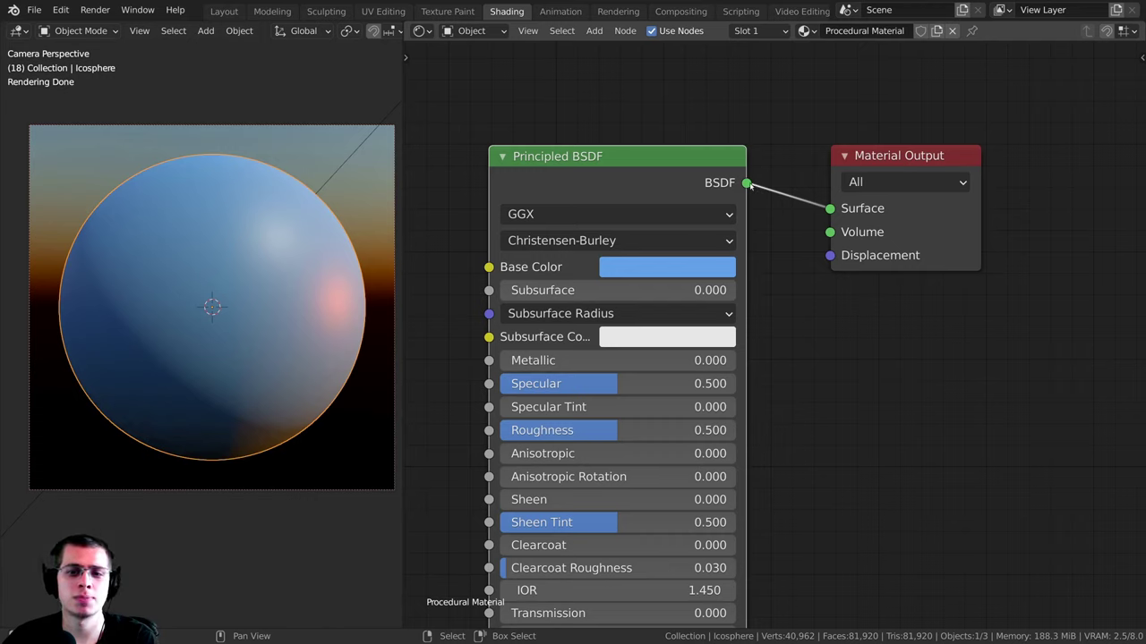
{"action": "left_click_drag", "start_coordinate": [863, 189], "coordinate": [884, 191]}
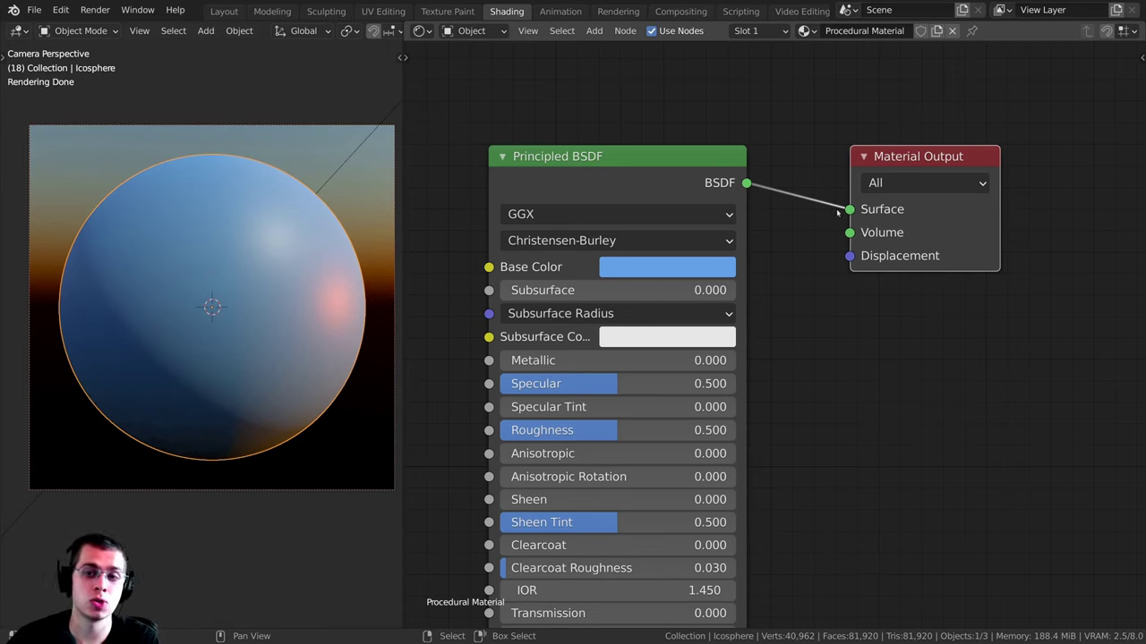
{"action": "mouse_move", "coordinate": [837, 212]}
{"action": "left_mouse_down"}
{"action": "mouse_move", "coordinate": [850, 210]}
{"action": "mouse_move", "coordinate": [814, 175]}
{"action": "mouse_move", "coordinate": [756, 188]}
{"action": "mouse_move", "coordinate": [849, 209]}
{"action": "left_mouse_up"}
{"action": "left_click_drag", "start_coordinate": [738, 182], "coordinate": [730, 175]}
Step: Disconnect the Principled BSDF output from the Surface input of the Material Output node
{"action": "middle_click_drag", "start_coordinate": [747, 171], "coordinate": [753, 169]}
{"action": "left_click_drag", "start_coordinate": [856, 207], "coordinate": [824, 133]}
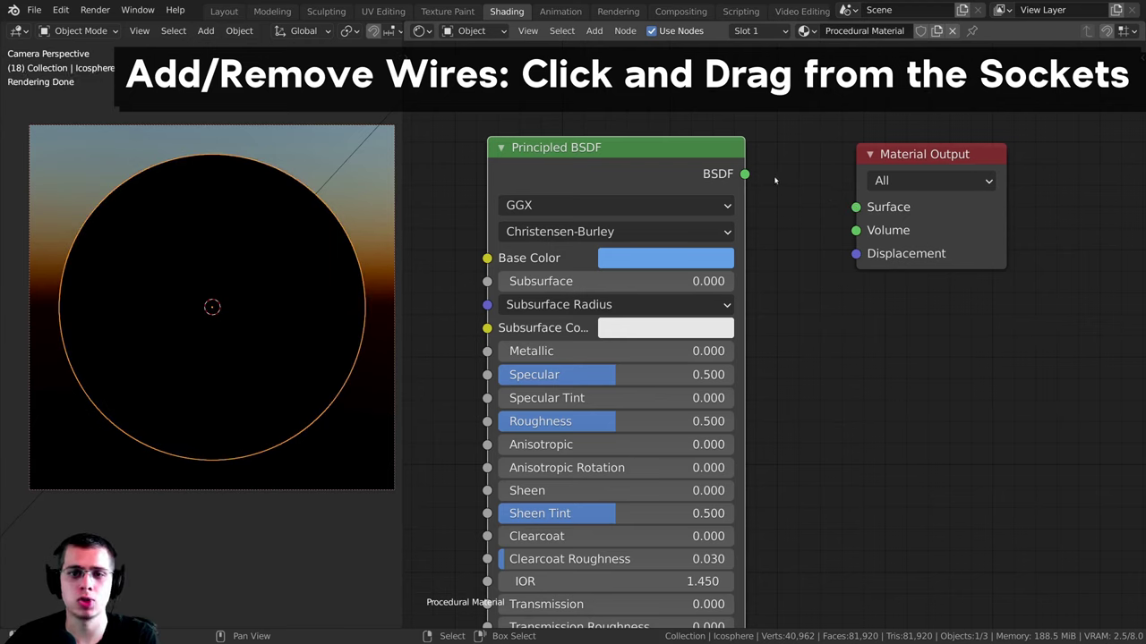
Step: Reconnect the Principled BSDF output to the Surface input of the Material Output node
{"action": "left_click_drag", "start_coordinate": [744, 176], "coordinate": [854, 211]}
{"action": "middle_click_drag", "start_coordinate": [841, 188], "coordinate": [859, 200]}
{"action": "scroll", "coordinate": [858, 198], "scroll_direction": "down", "scroll_amount": 3}
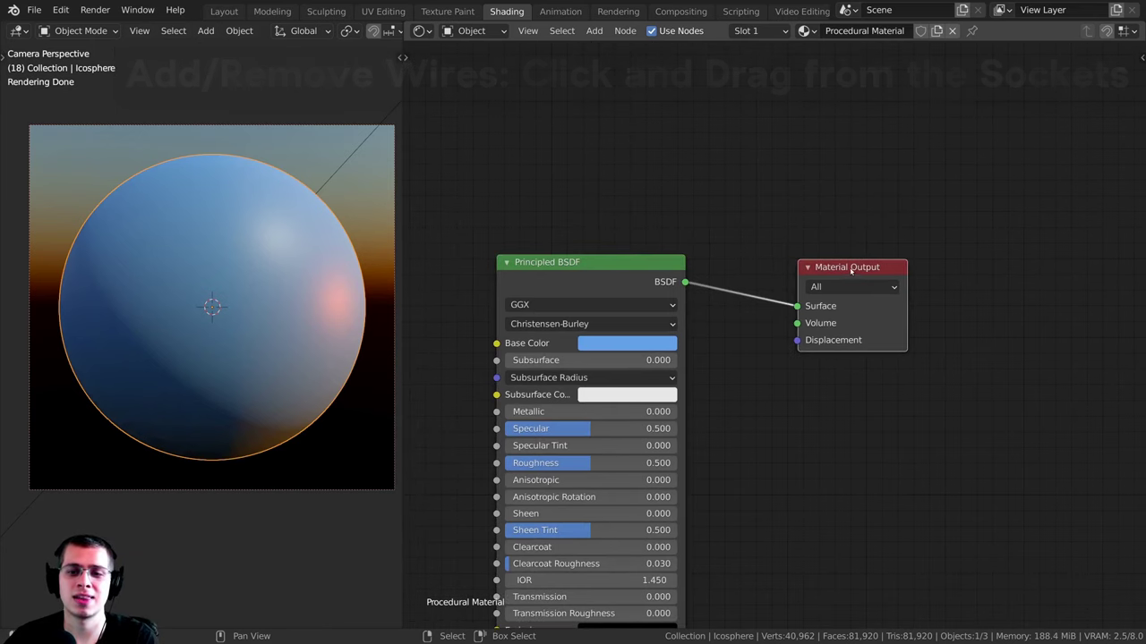
Step: Duplicate the Material Output node and place the copy directly above the original
{"action": "key", "text": "shift+d"}
{"action": "left_click", "coordinate": [833, 136]}
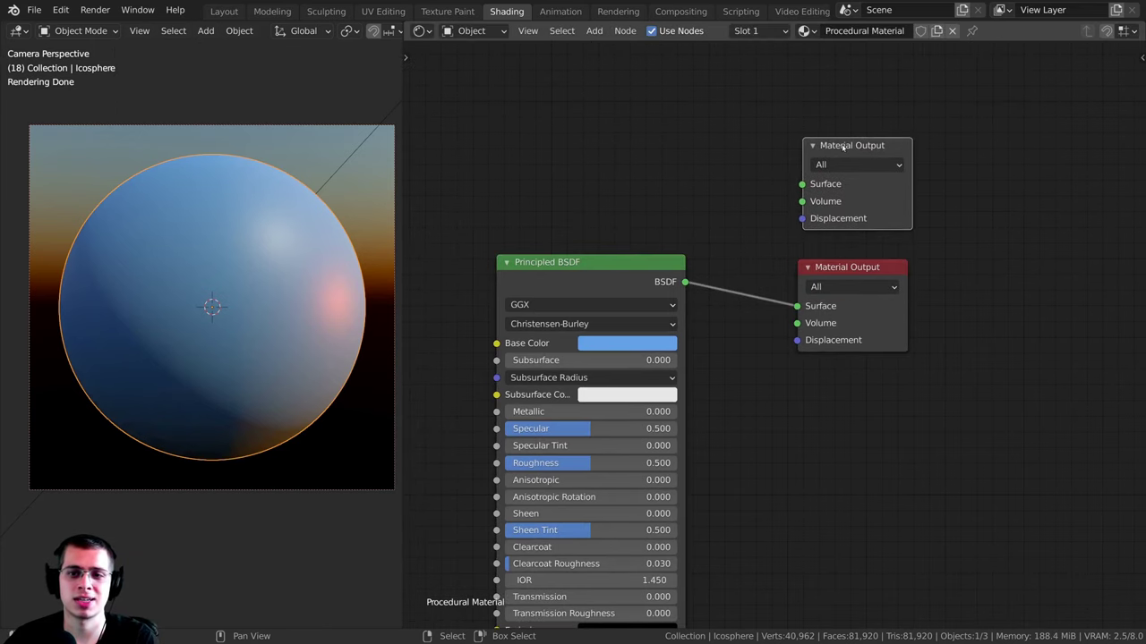
{"action": "left_click_drag", "start_coordinate": [842, 148], "coordinate": [839, 151]}
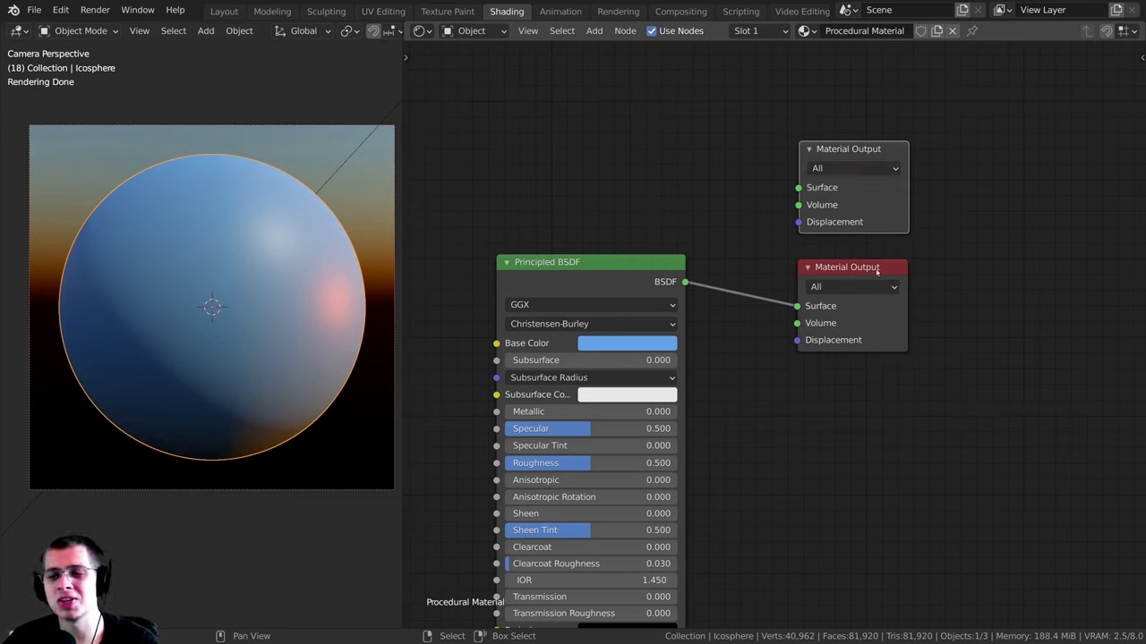
Step: Connect the Principled BSDF output to the upper Material Output's Surface input as well, and space both output nodes farther from the shader
{"action": "left_click_drag", "start_coordinate": [877, 268], "coordinate": [886, 271]}
{"action": "left_click_drag", "start_coordinate": [684, 282], "coordinate": [806, 190]}
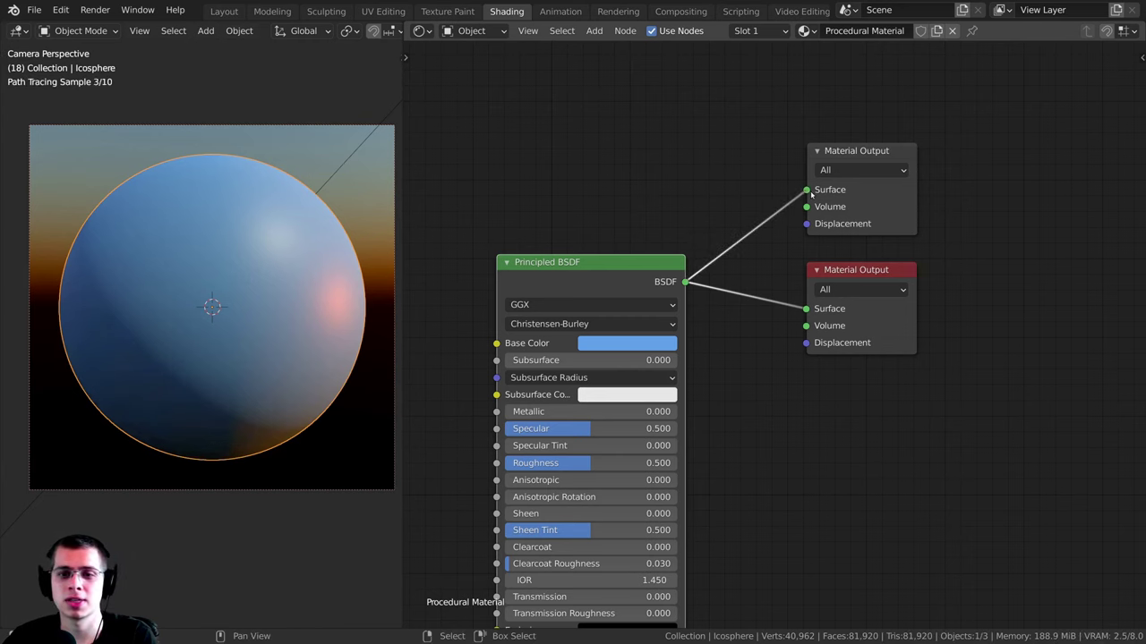
{"action": "left_click_drag", "start_coordinate": [854, 148], "coordinate": [884, 153]}
{"action": "left_click_drag", "start_coordinate": [859, 269], "coordinate": [894, 266]}
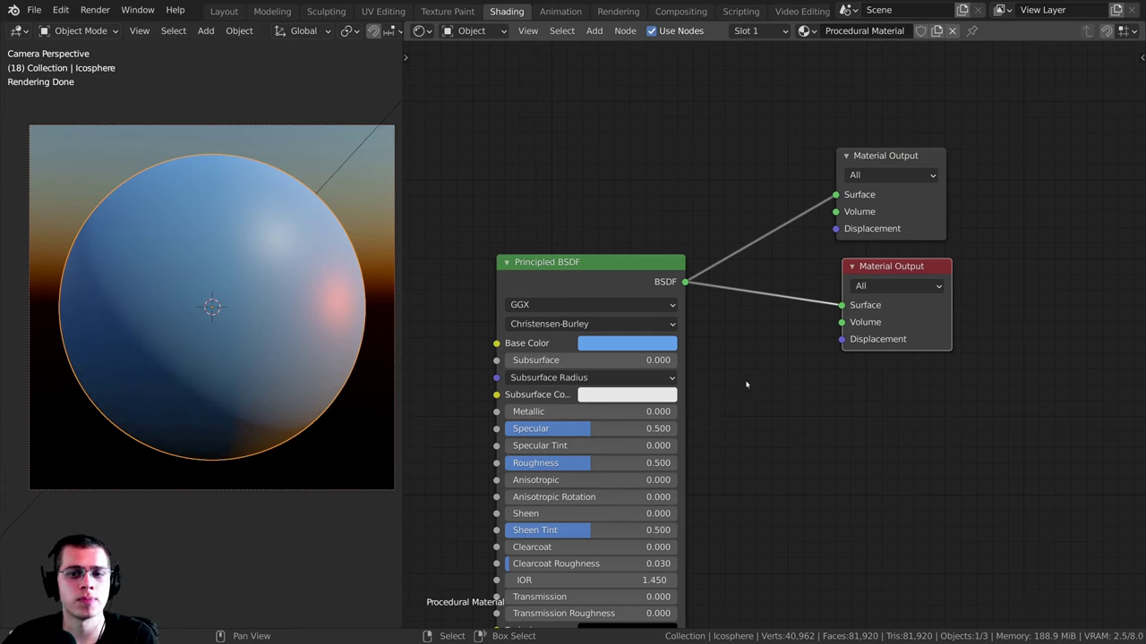
Step: Cut both wires leaving the Principled BSDF node in one stroke, and undo the cut
{"action": "key", "text": "ctrl"}
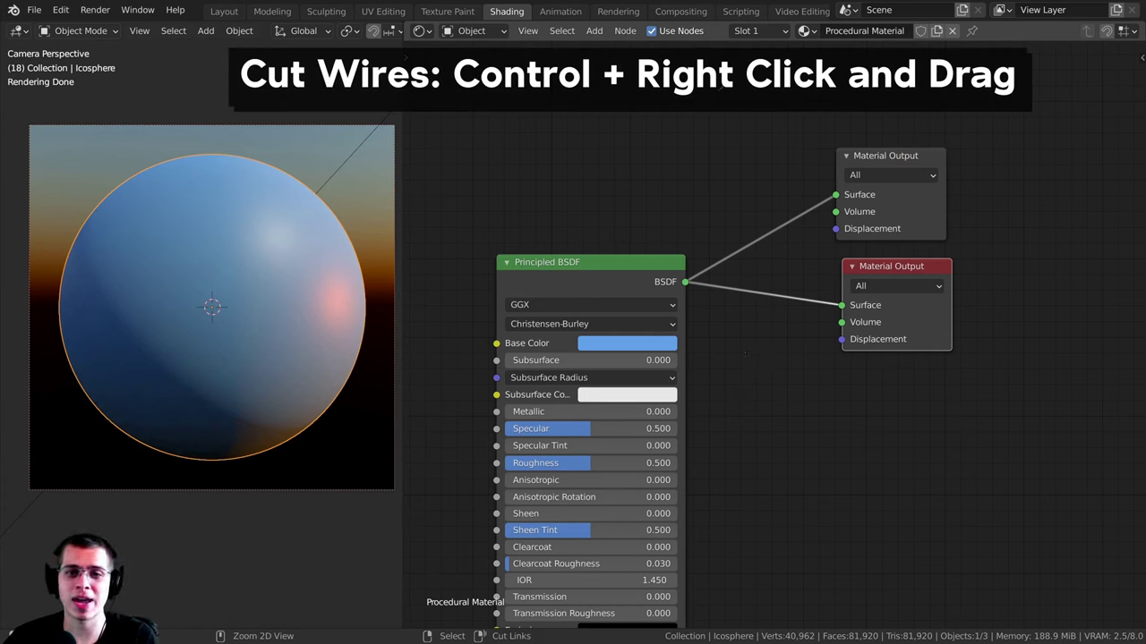
{"action": "mouse_move", "coordinate": [738, 113]}
{"action": "right_mouse_down", "text": "ctrl"}
{"action": "mouse_move", "coordinate": [724, 130]}
{"action": "mouse_move", "coordinate": [735, 134]}
{"action": "mouse_move", "coordinate": [750, 404]}
{"action": "right_mouse_up", "text": "ctrl"}
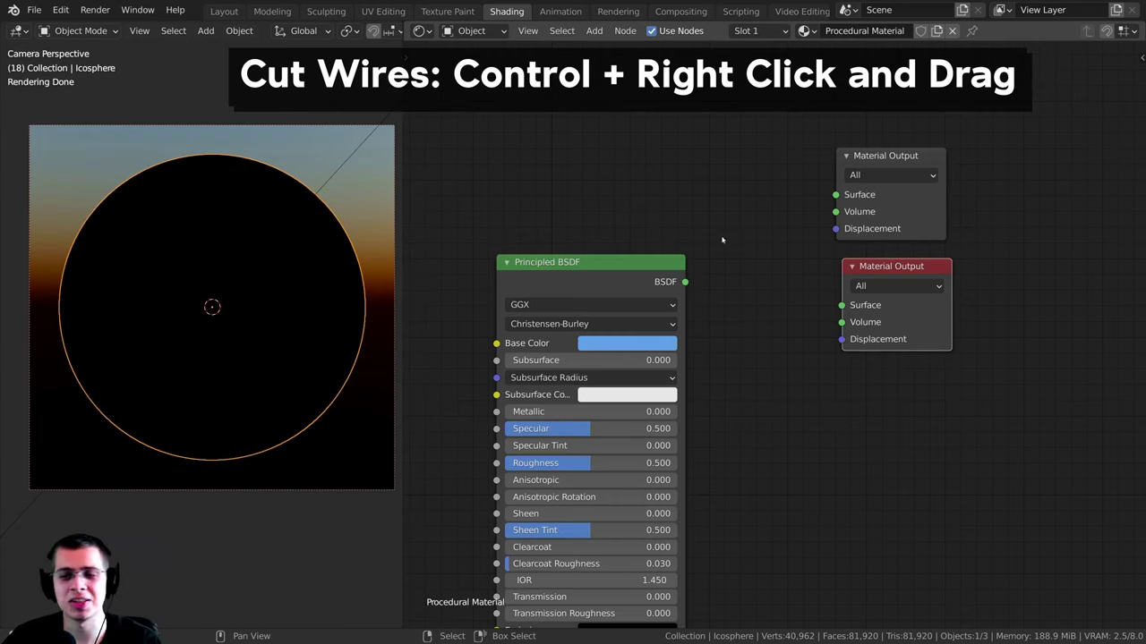
{"action": "key", "text": "ctrl+z"}
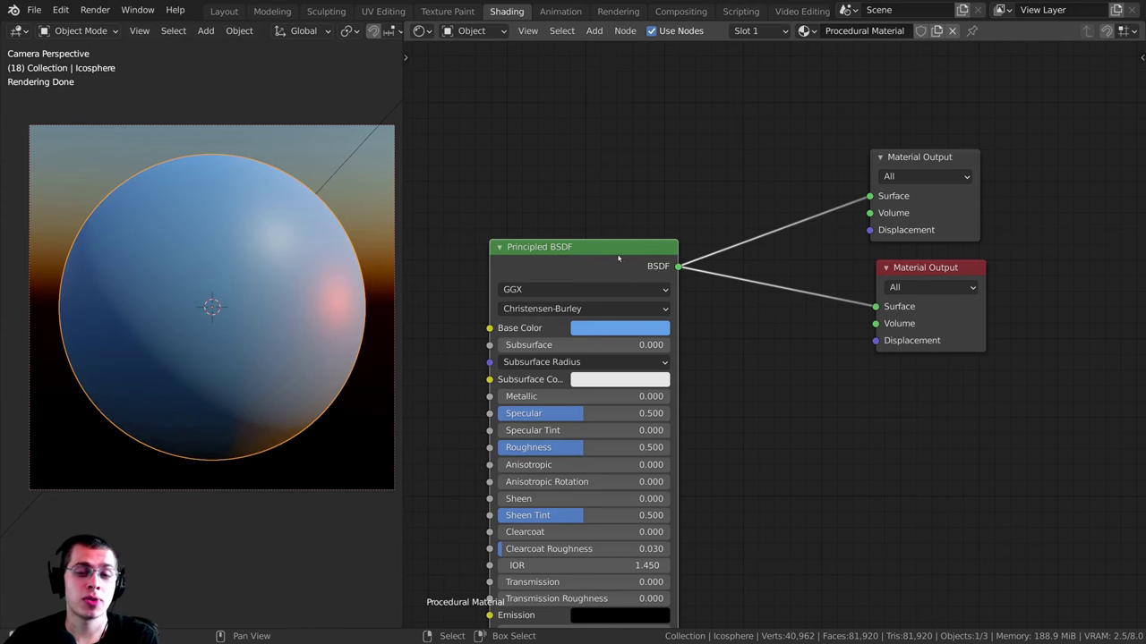
Step: Move the Principled BSDF node slightly farther away from the two Material Output nodes
{"action": "left_click_drag", "start_coordinate": [600, 252], "coordinate": [588, 252]}
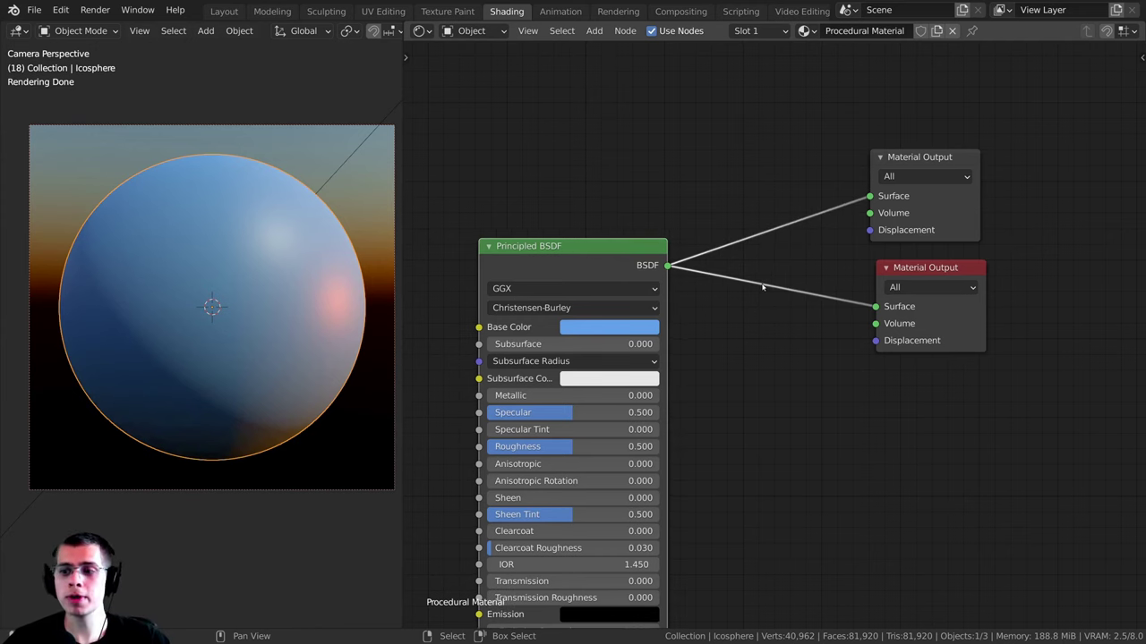
{"action": "middle_click_drag", "start_coordinate": [742, 260], "coordinate": [726, 257]}
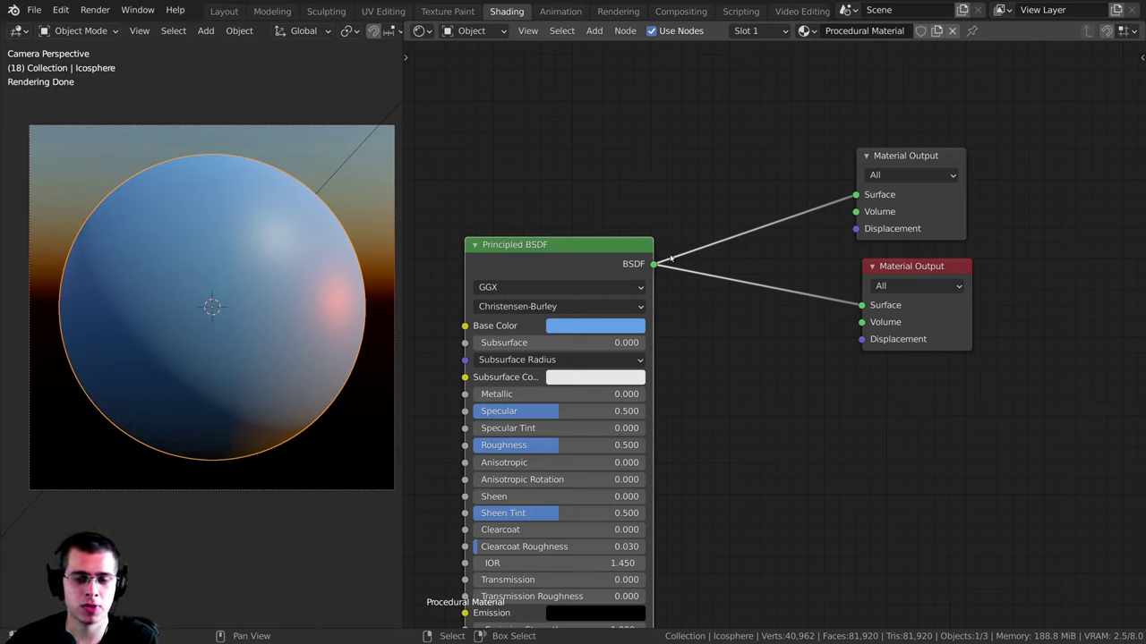
{"action": "left_click_drag", "start_coordinate": [655, 264], "coordinate": [748, 401]}
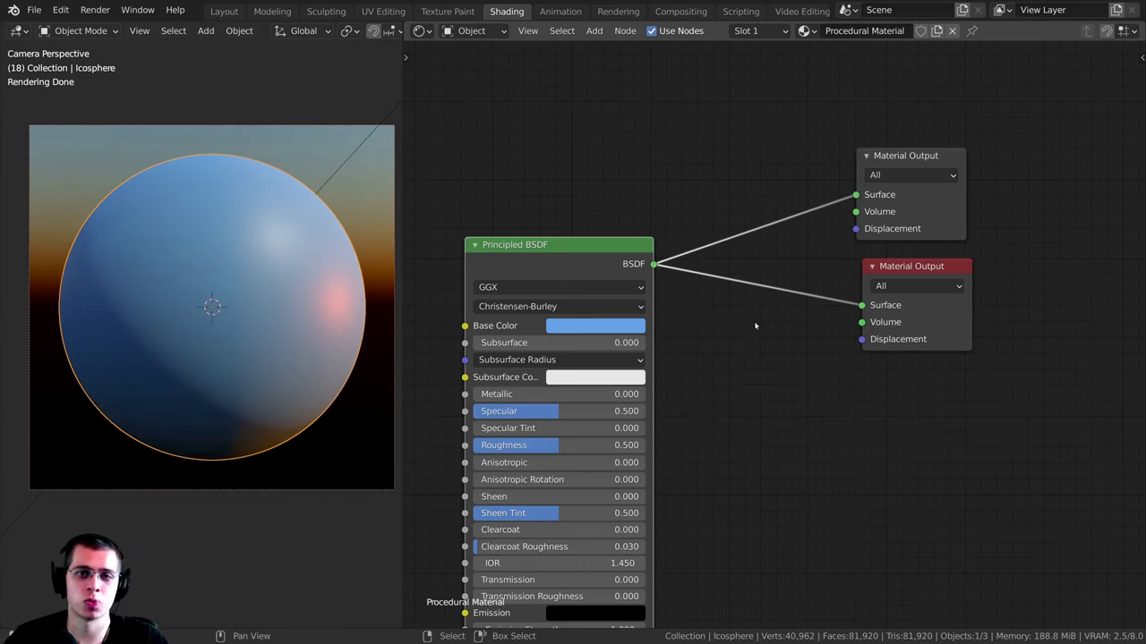
Step: Add a shared reroute point across both BSDF wires and move it closer to the Material Output nodes
{"action": "middle_click_drag", "start_coordinate": [701, 108], "coordinate": [697, 111]}
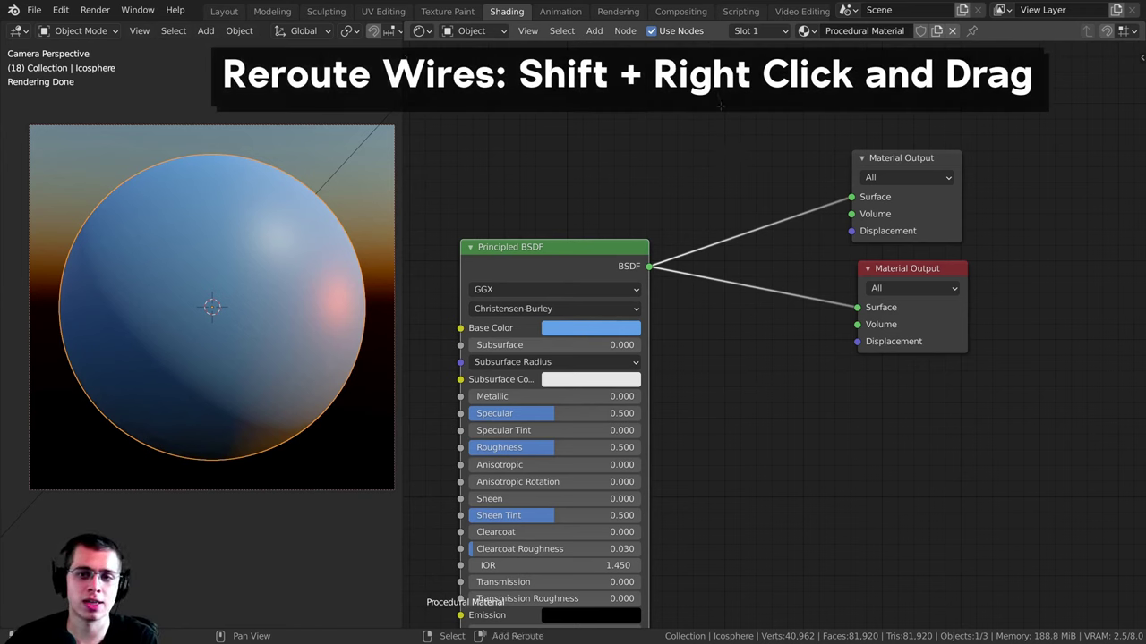
{"action": "mouse_move", "coordinate": [721, 106]}
{"action": "right_mouse_down", "text": "shift"}
{"action": "mouse_move", "coordinate": [722, 153]}
{"action": "mouse_move", "coordinate": [749, 171]}
{"action": "mouse_move", "coordinate": [774, 364]}
{"action": "right_mouse_up", "text": "shift"}
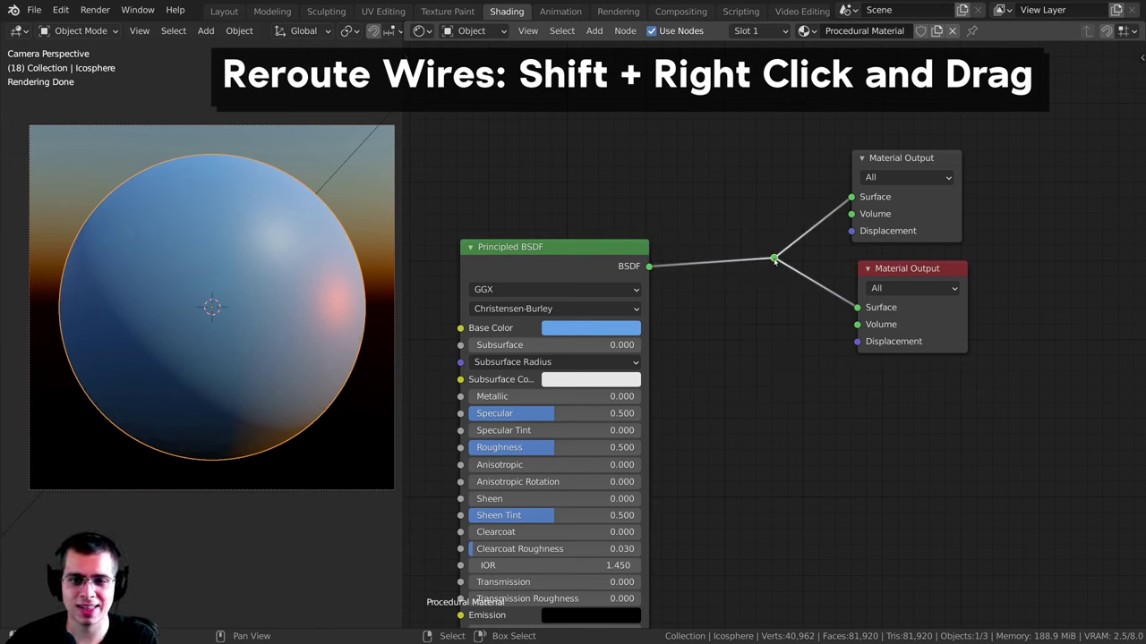
{"action": "key", "text": "g"}
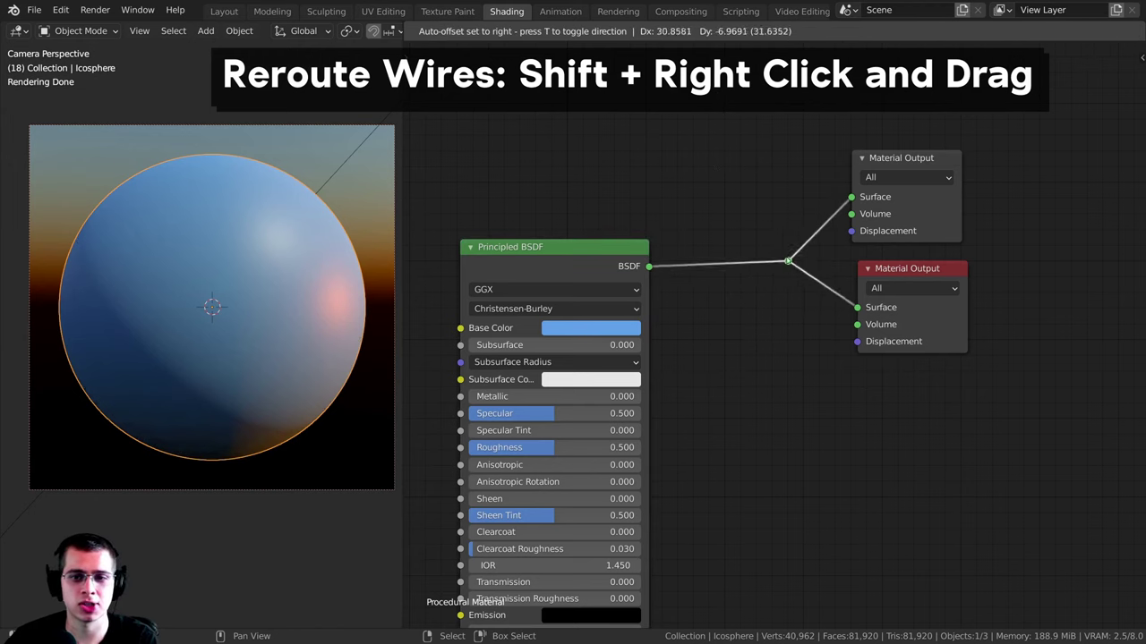
{"action": "left_click", "coordinate": [777, 253]}
{"action": "mouse_move", "coordinate": [806, 262]}
{"action": "left_mouse_down"}
{"action": "mouse_move", "coordinate": [821, 267]}
{"action": "mouse_move", "coordinate": [806, 266]}
{"action": "left_mouse_up"}
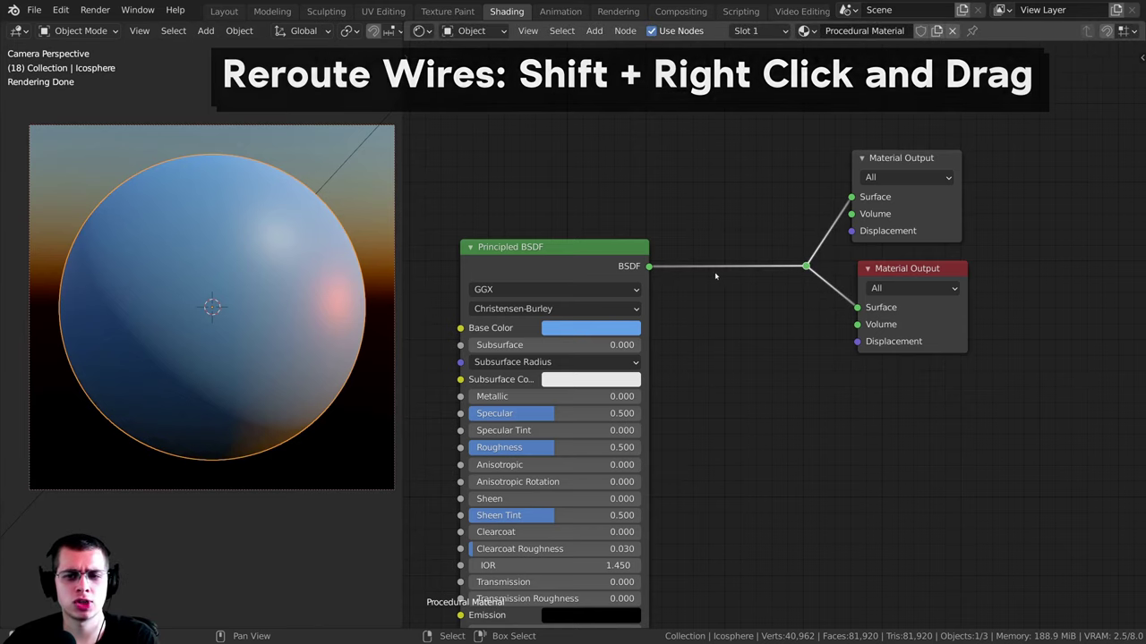
Step: Reposition the reroute point just before the two Material Output nodes, and nudge the Principled BSDF node up to straighten the wire
{"action": "key", "text": "g"}
{"action": "left_click", "coordinate": [805, 269]}
{"action": "key", "text": "g"}
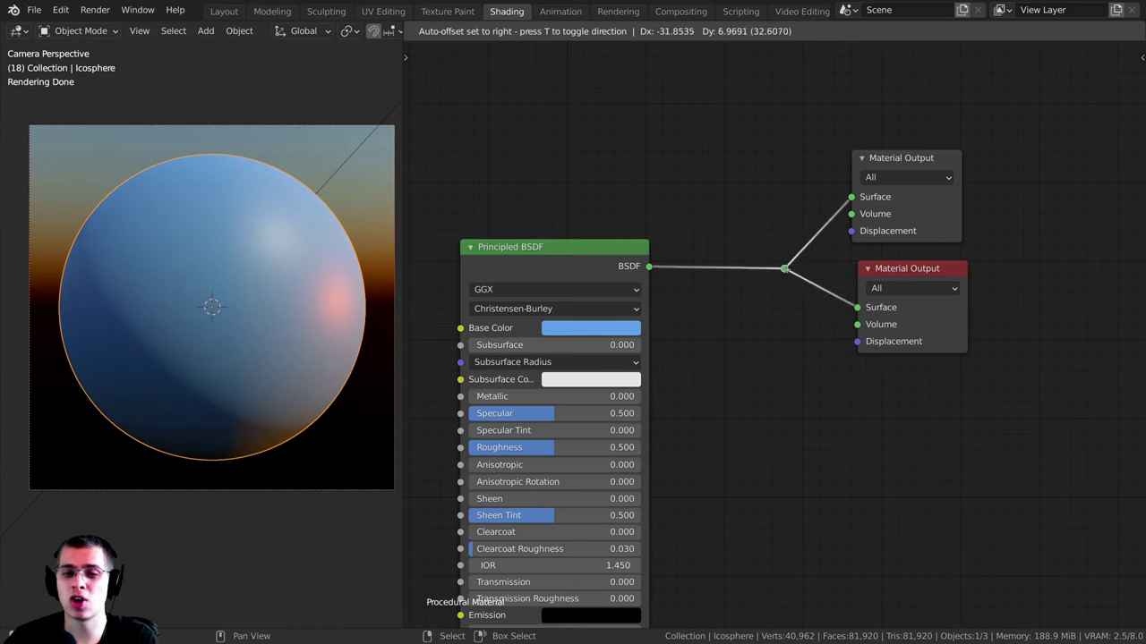
{"action": "left_click", "coordinate": [819, 262]}
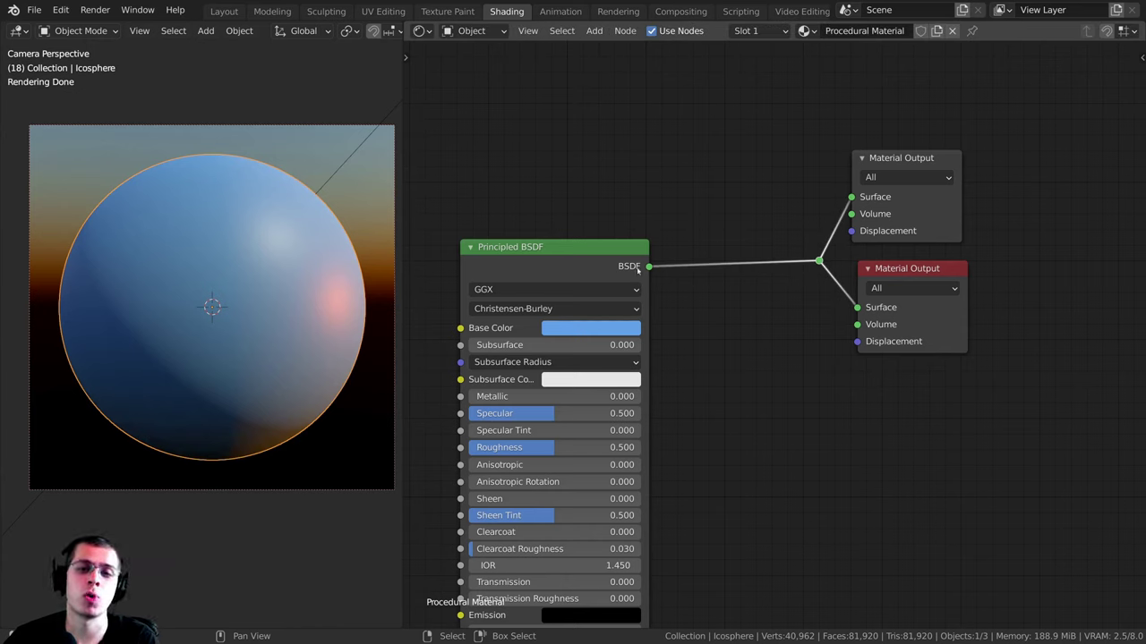
{"action": "mouse_move", "coordinate": [600, 267]}
{"action": "left_mouse_down"}
{"action": "mouse_move", "coordinate": [595, 249]}
{"action": "mouse_move", "coordinate": [604, 254]}
{"action": "left_mouse_up"}
{"action": "left_click_drag", "start_coordinate": [821, 262], "coordinate": [820, 258]}
{"action": "scroll", "coordinate": [658, 252], "scroll_direction": "down", "scroll_amount": 3}
{"action": "scroll", "coordinate": [660, 253], "scroll_direction": "up", "scroll_amount": 1}
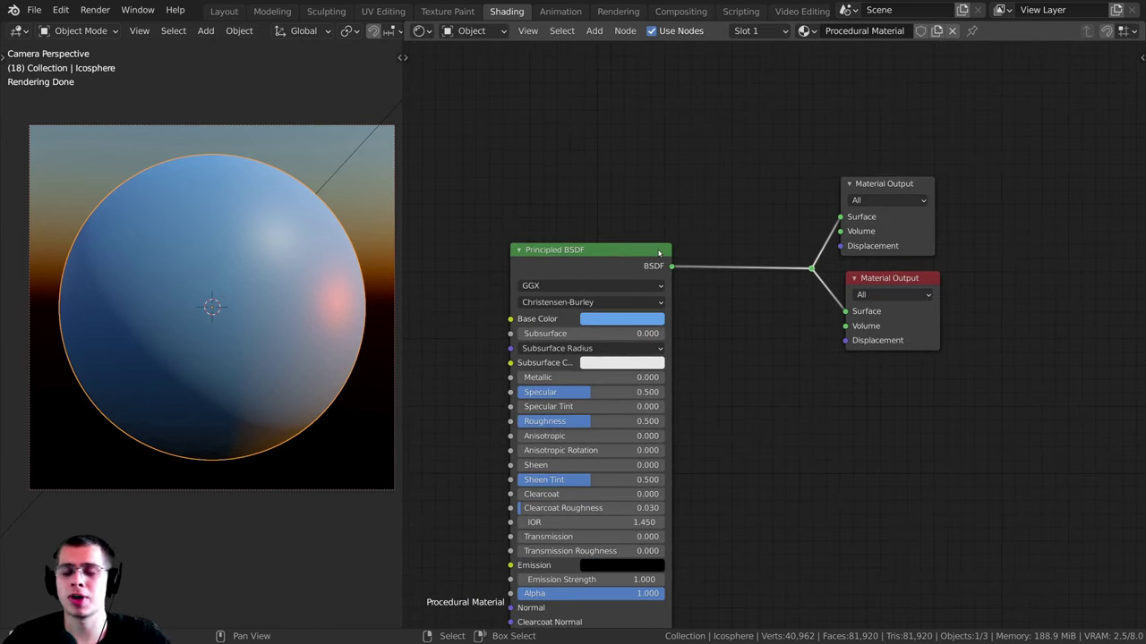
{"action": "scroll", "coordinate": [640, 255], "scroll_direction": "up", "scroll_amount": 1}
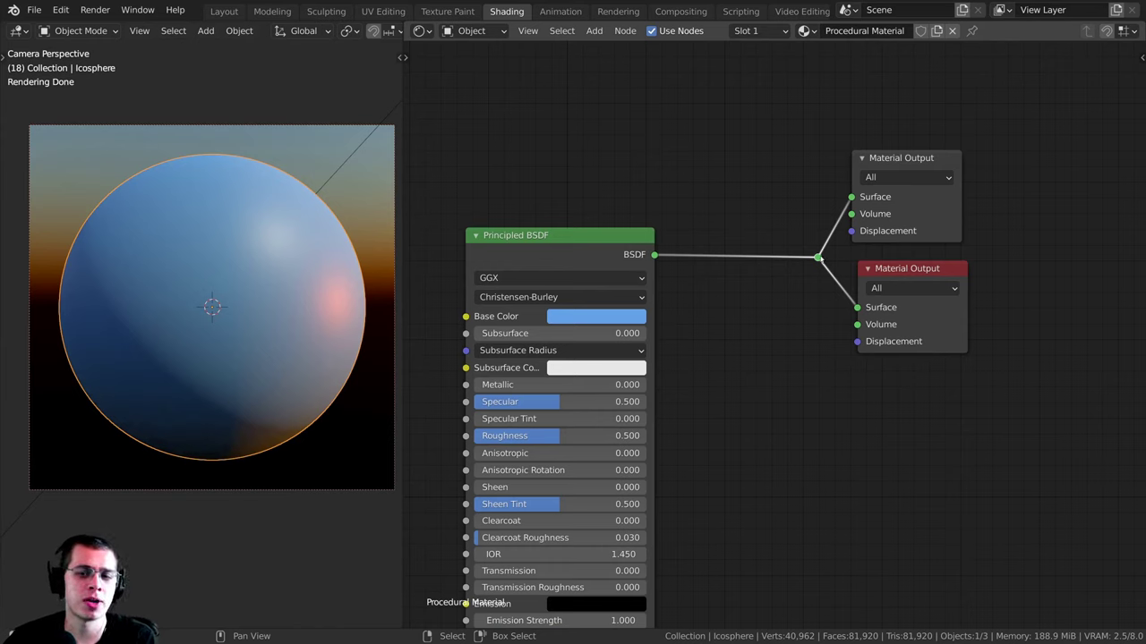
{"action": "mouse_move", "coordinate": [819, 258]}
{"action": "left_mouse_down"}
{"action": "mouse_move", "coordinate": [800, 225]}
{"action": "mouse_move", "coordinate": [822, 260]}
{"action": "left_mouse_up"}
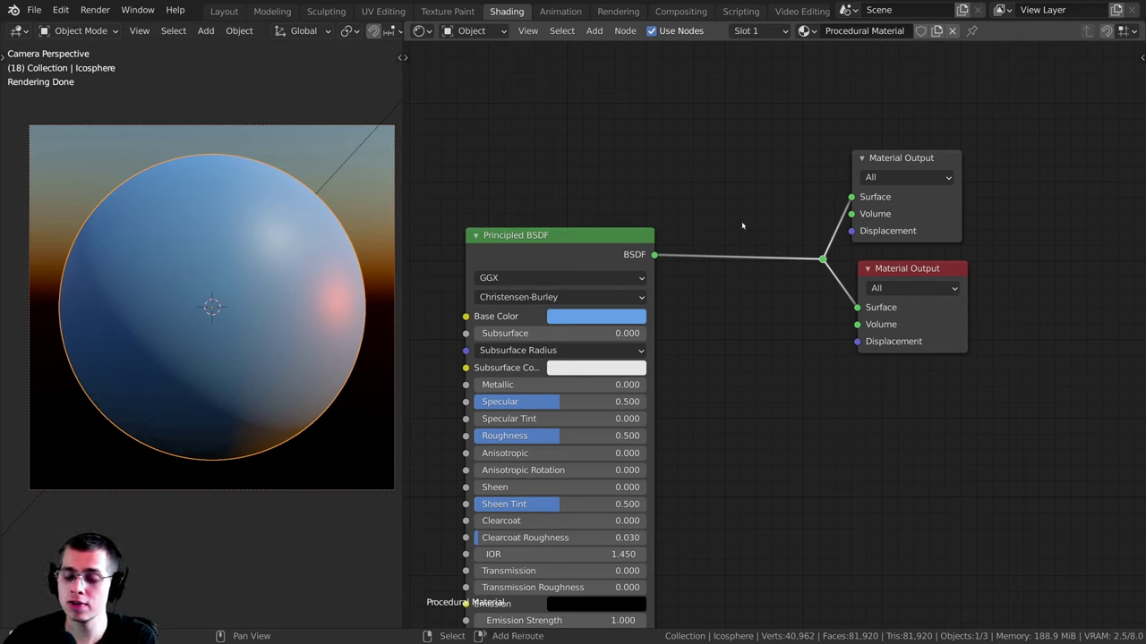
Step: Add a second reroute point on the wire beside the Principled BSDF, and raise both Material Output nodes together with their branching reroute
{"action": "right_click_drag", "start_coordinate": [723, 163], "coordinate": [717, 455], "text": "shift"}
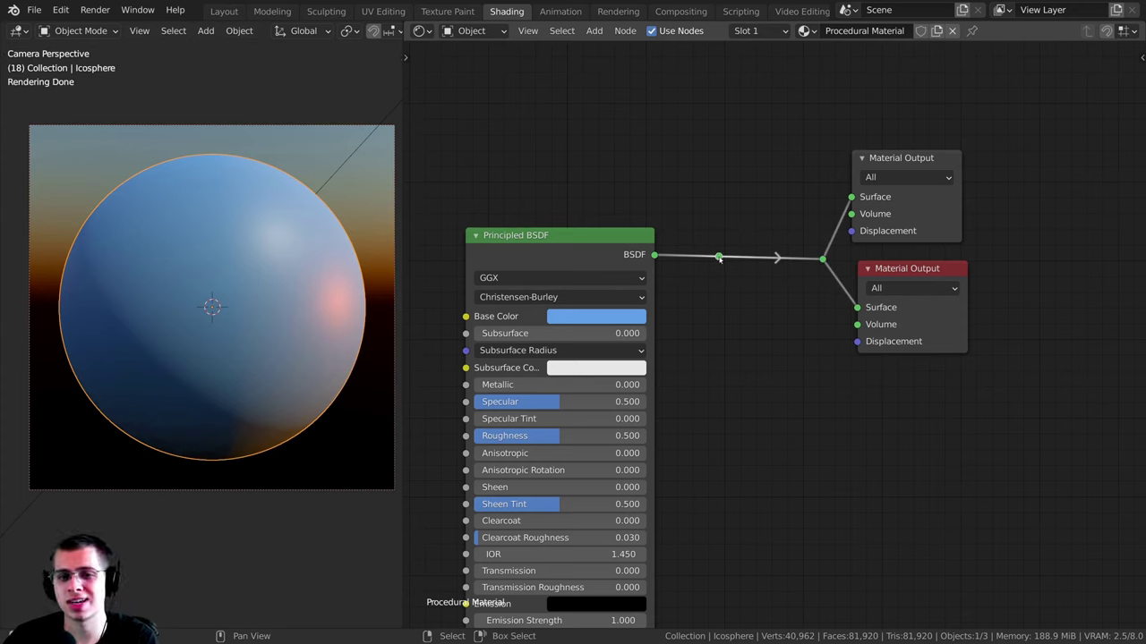
{"action": "mouse_move", "coordinate": [720, 260]}
{"action": "left_mouse_down"}
{"action": "mouse_move", "coordinate": [716, 288]}
{"action": "mouse_move", "coordinate": [729, 260]}
{"action": "left_mouse_up"}
{"action": "key", "text": "b"}
{"action": "left_click_drag", "start_coordinate": [747, 81], "coordinate": [970, 379]}
{"action": "key", "text": "g"}
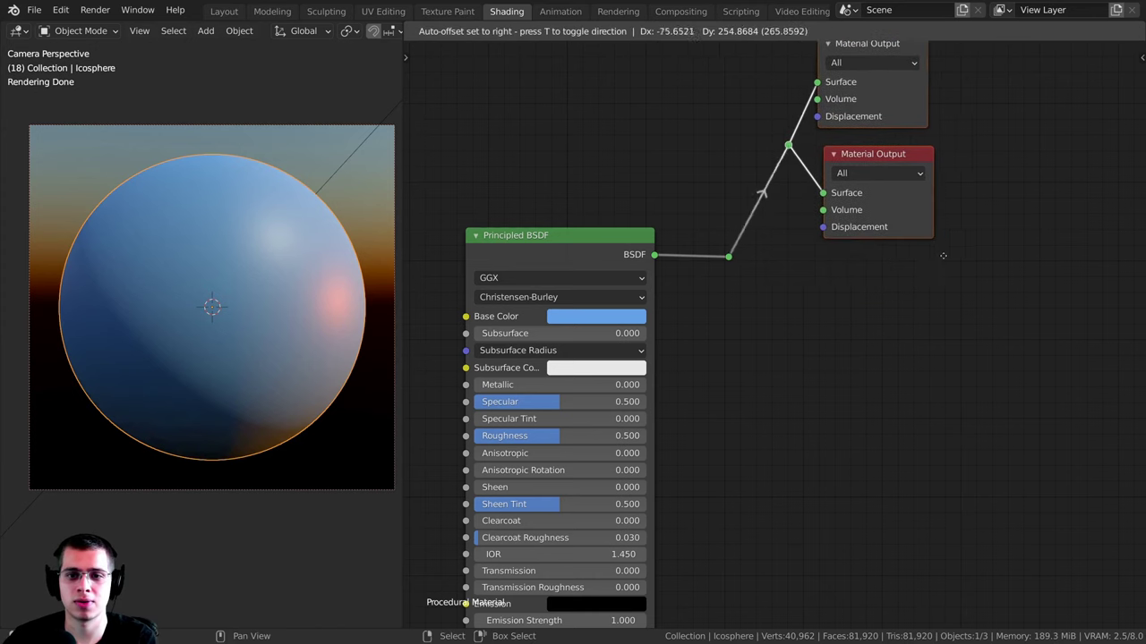
{"action": "left_click", "coordinate": [964, 255]}
{"action": "mouse_move", "coordinate": [730, 257]}
{"action": "left_mouse_down"}
{"action": "mouse_move", "coordinate": [723, 236]}
{"action": "mouse_move", "coordinate": [739, 241]}
{"action": "left_mouse_up"}
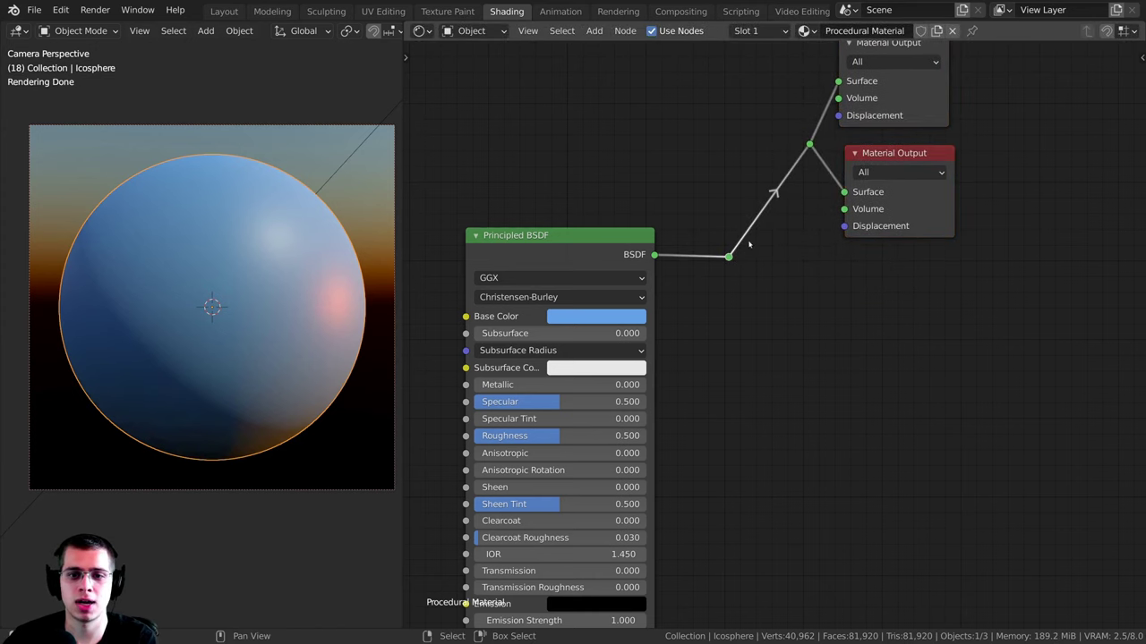
Step: Add another reroute point on the slanted wire and move it up to form a right-angled bend
{"action": "right_click_drag", "start_coordinate": [735, 181], "coordinate": [810, 249], "text": "shift"}
{"action": "left_click_drag", "start_coordinate": [761, 212], "coordinate": [725, 165]}
{"action": "key", "text": "g"}
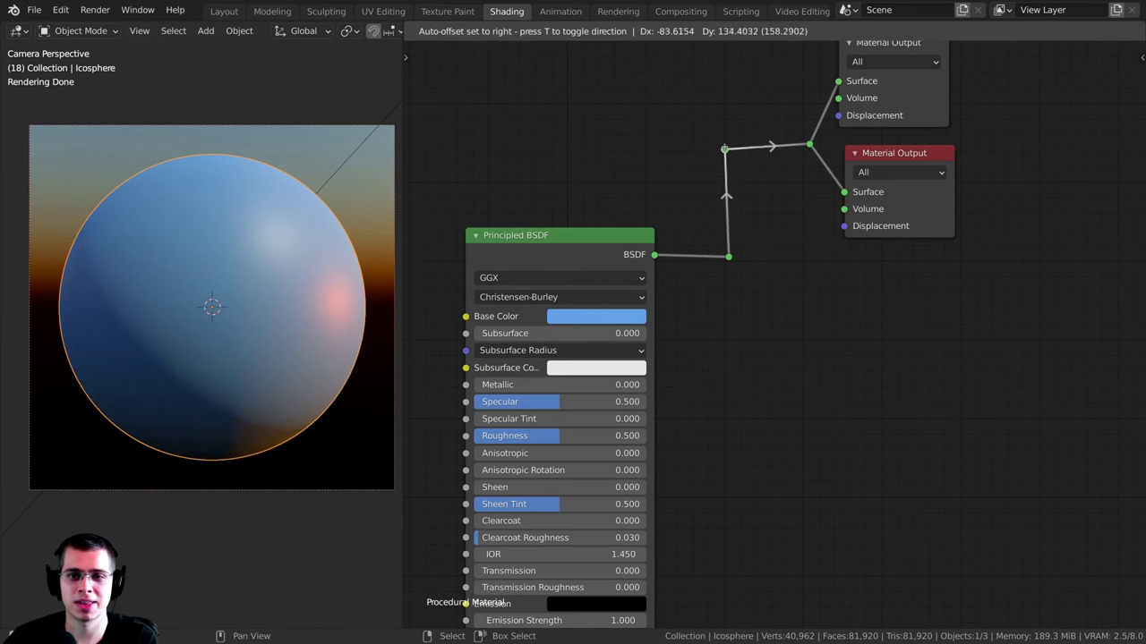
{"action": "left_click", "coordinate": [696, 111]}
Step: Move the two upper reroute points and both Material Output nodes together much higher above the Principled BSDF
{"action": "scroll", "coordinate": [706, 120], "scroll_direction": "down", "scroll_amount": 5}
{"action": "key", "text": "b"}
{"action": "left_click_drag", "start_coordinate": [701, 91], "coordinate": [922, 262]}
{"action": "key", "text": "g"}
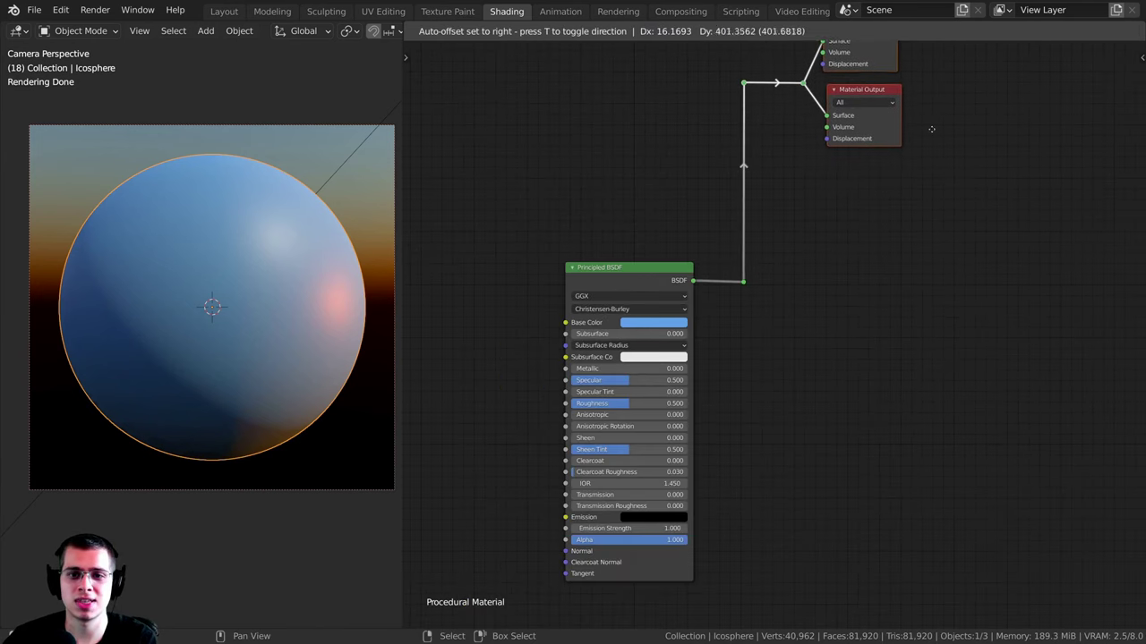
{"action": "left_click", "coordinate": [930, 130]}
{"action": "scroll", "coordinate": [763, 235], "scroll_direction": "down", "scroll_amount": 3}
{"action": "middle_click_drag", "start_coordinate": [761, 240], "coordinate": [767, 292]}
{"action": "scroll", "coordinate": [767, 291], "scroll_direction": "up", "scroll_amount": 1}
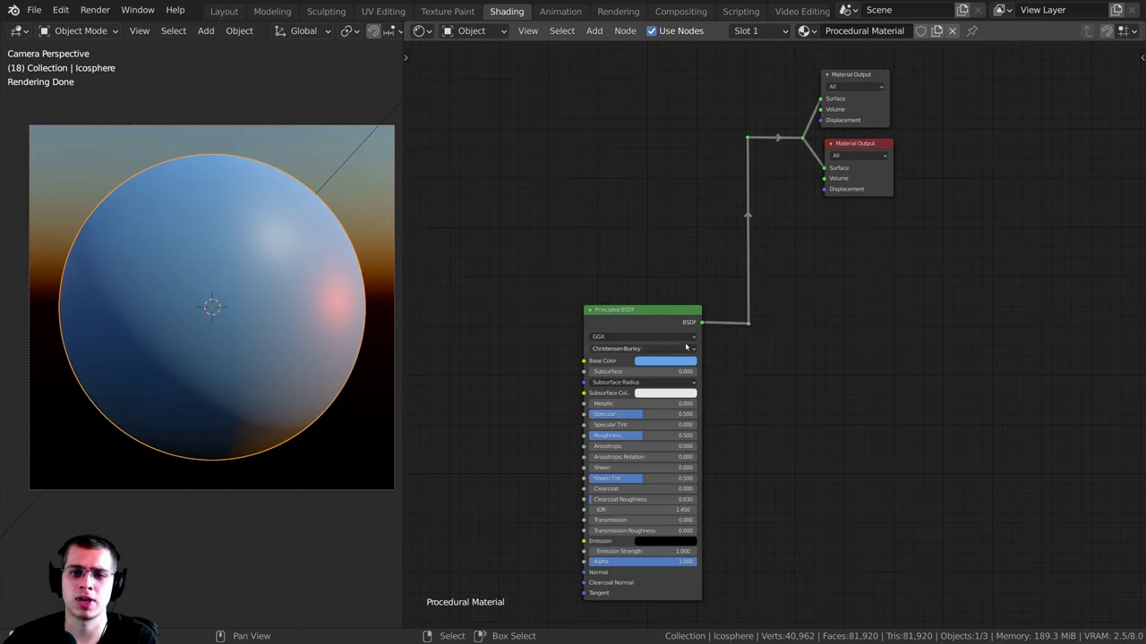
Step: Wire the Principled BSDF output directly to both Material Output Surface inputs, and delete the three leftover reroute points
{"action": "left_click_drag", "start_coordinate": [701, 323], "coordinate": [820, 99]}
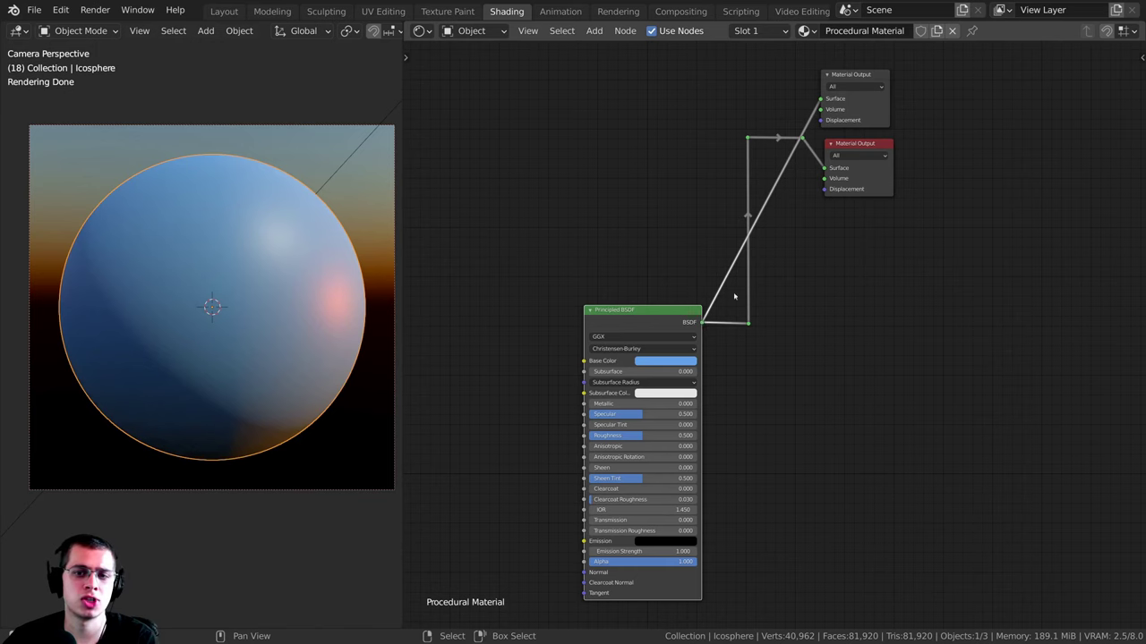
{"action": "left_click_drag", "start_coordinate": [700, 323], "coordinate": [823, 168]}
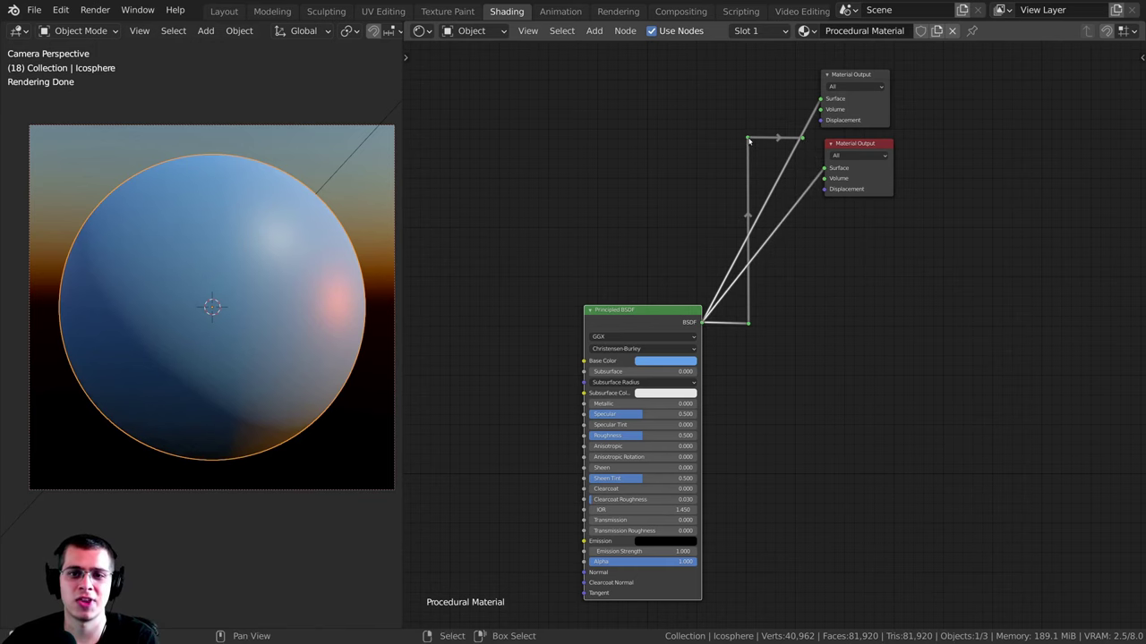
{"action": "left_click_drag", "start_coordinate": [748, 139], "coordinate": [660, 130]}
{"action": "key", "text": "x"}
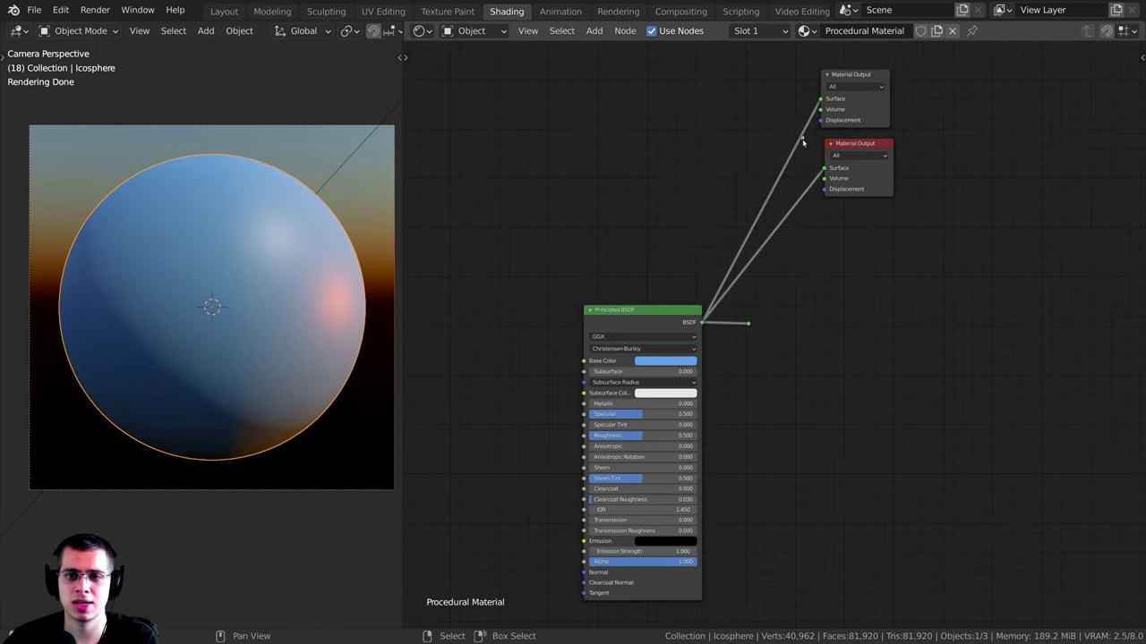
{"action": "key", "text": "x"}
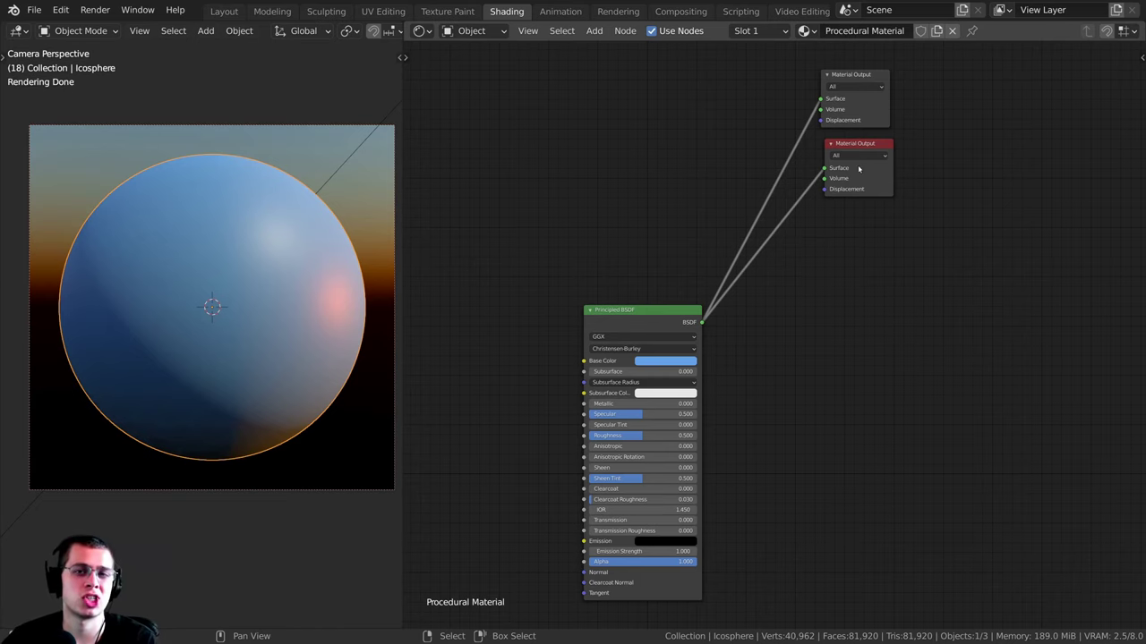
Step: Delete the duplicate Material Output node and bring the remaining one back down beside the Principled BSDF
{"action": "scroll", "coordinate": [789, 56], "scroll_direction": "up", "scroll_amount": 1}
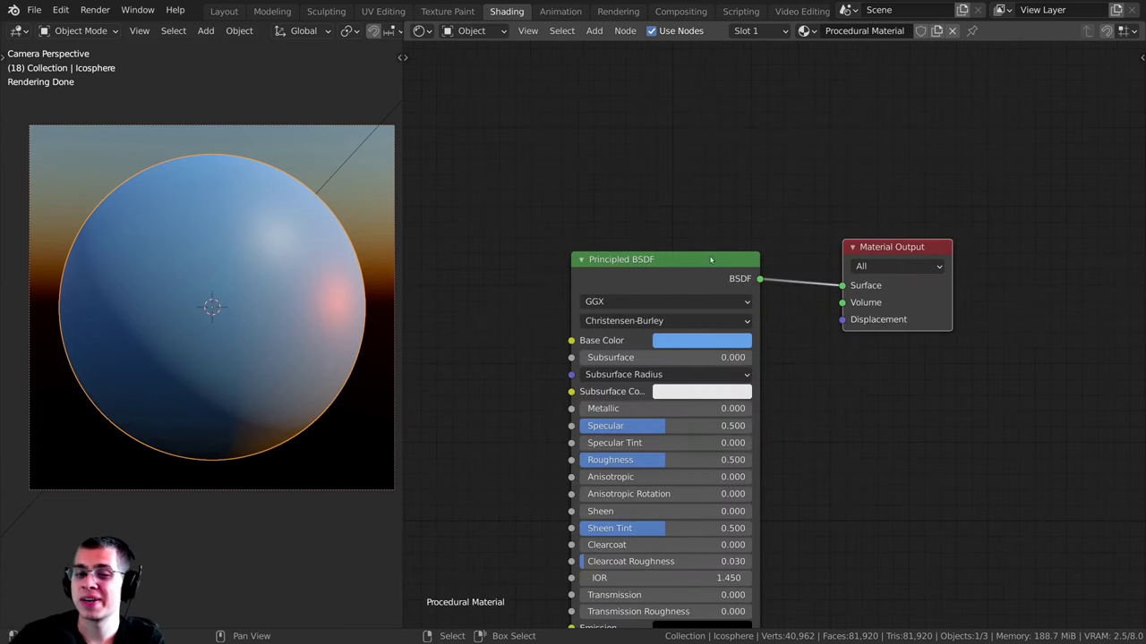
{"action": "middle_click_drag", "start_coordinate": [815, 250], "coordinate": [813, 223]}
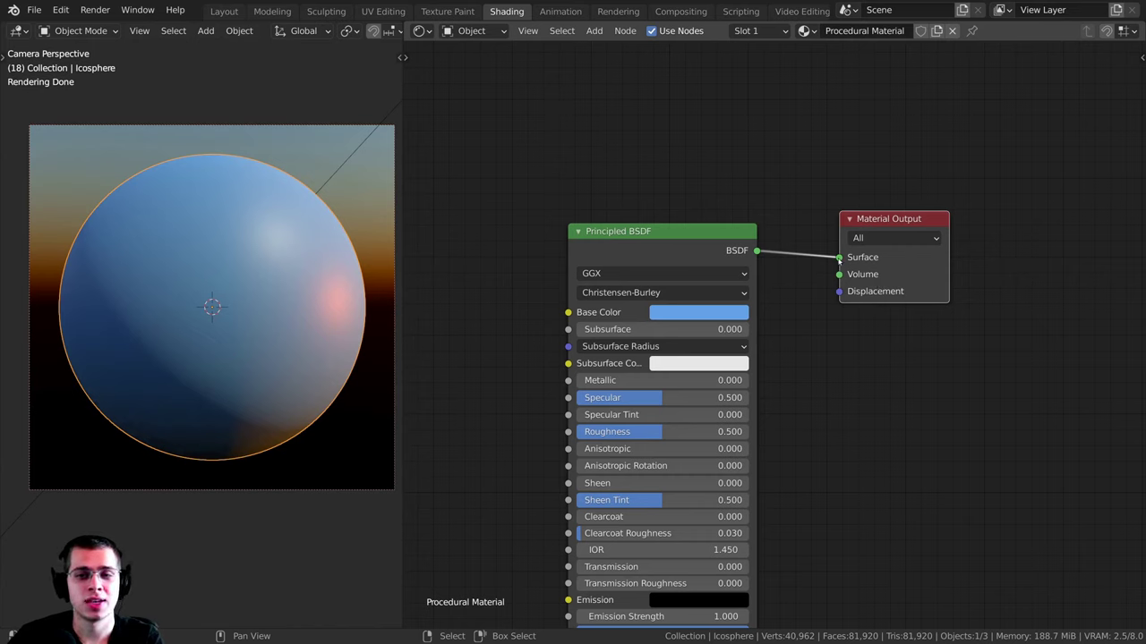
Step: Disconnect the wire from the Material Output's Surface input, and link the two nodes again automatically by selecting both
{"action": "left_click_drag", "start_coordinate": [839, 257], "coordinate": [713, 341]}
{"action": "left_click", "coordinate": [639, 238]}
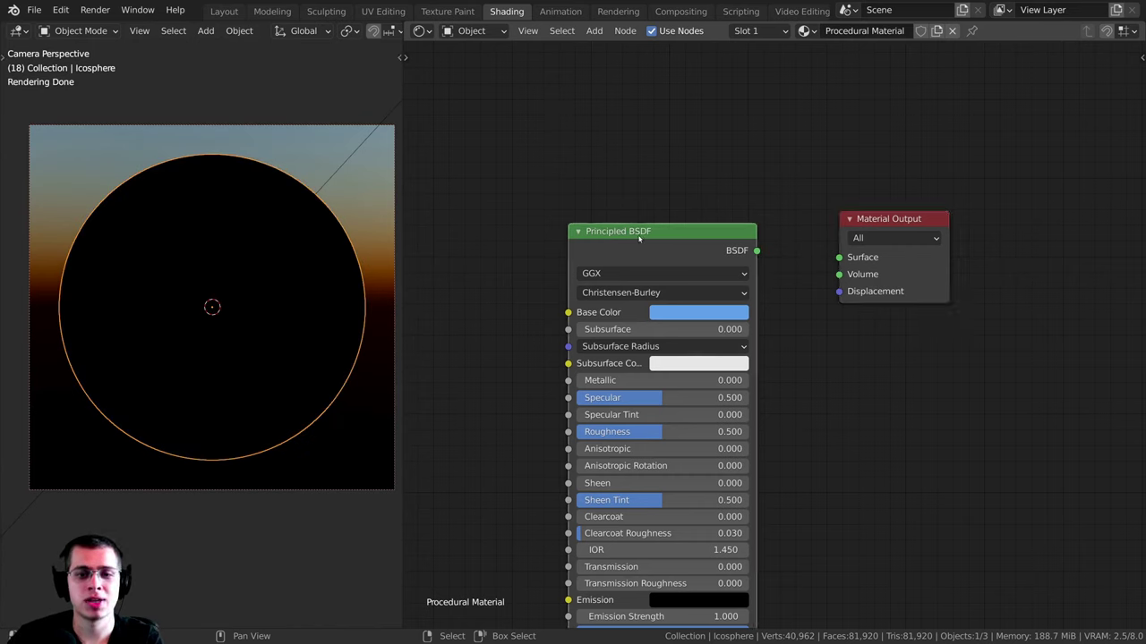
{"action": "left_click", "coordinate": [889, 220]}
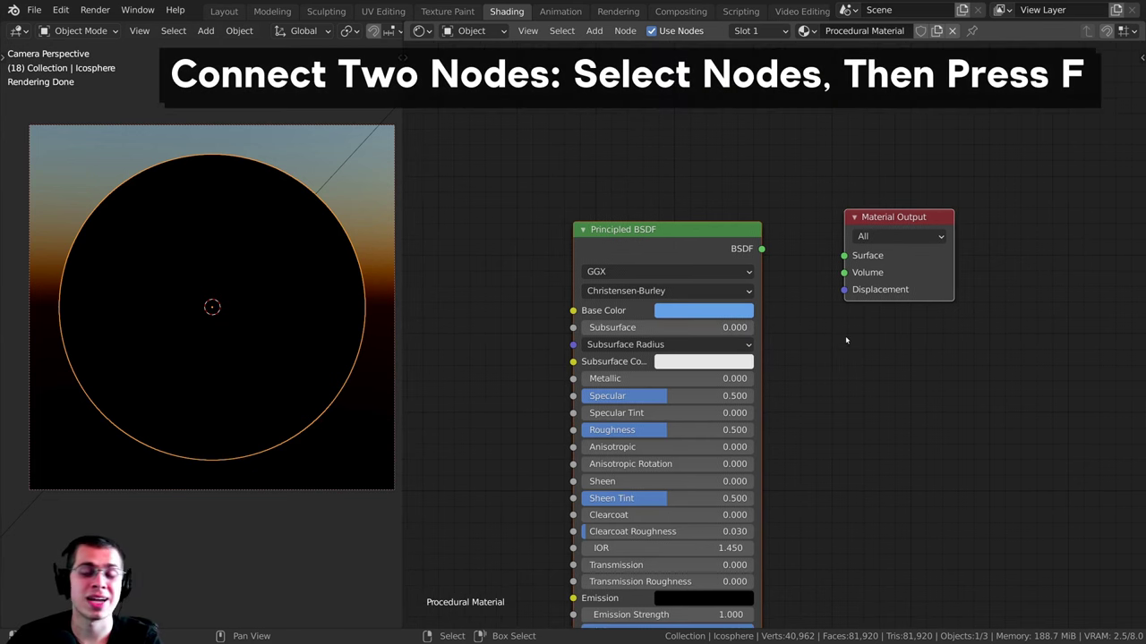
{"action": "key", "text": "f"}
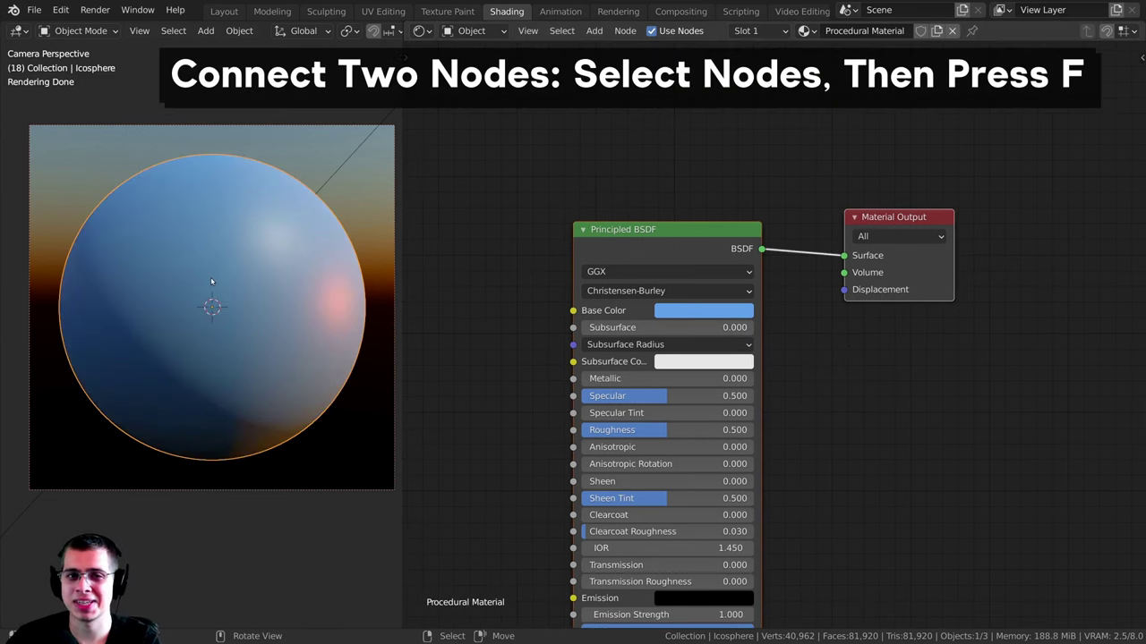
{"action": "left_click", "coordinate": [717, 248]}
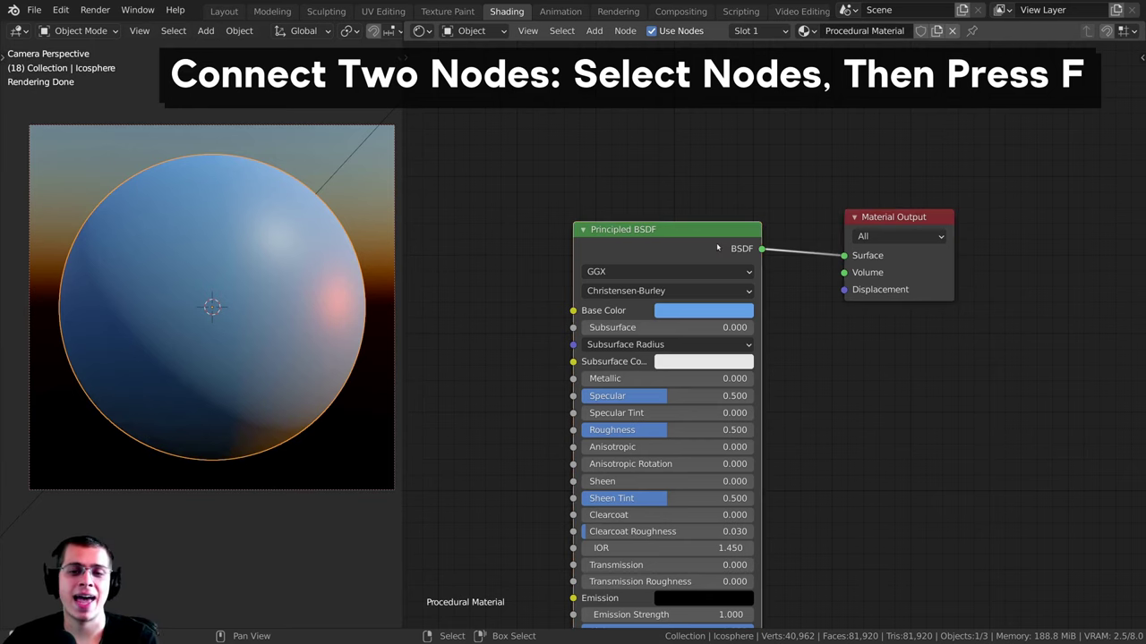
{"action": "left_click", "coordinate": [892, 216], "text": "shift"}
{"action": "left_click", "coordinate": [698, 235]}
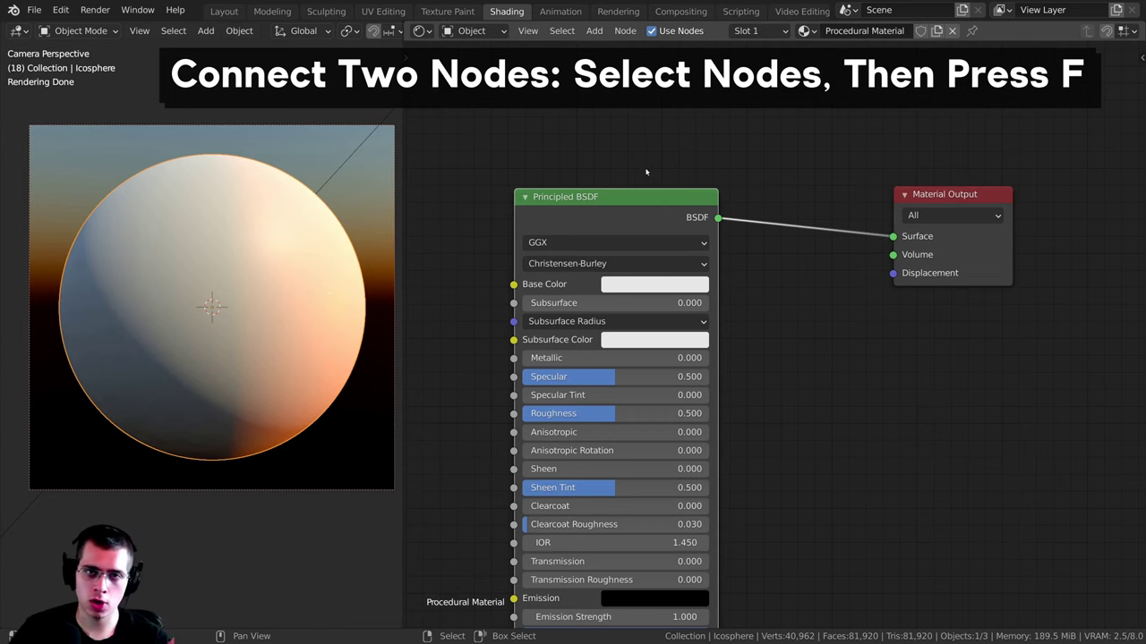
Step: Insert a Mix Shader into the wire between the Principled BSDF and the Material Output, and space out the nodes
{"action": "middle_click_drag", "start_coordinate": [734, 156], "coordinate": [726, 152]}
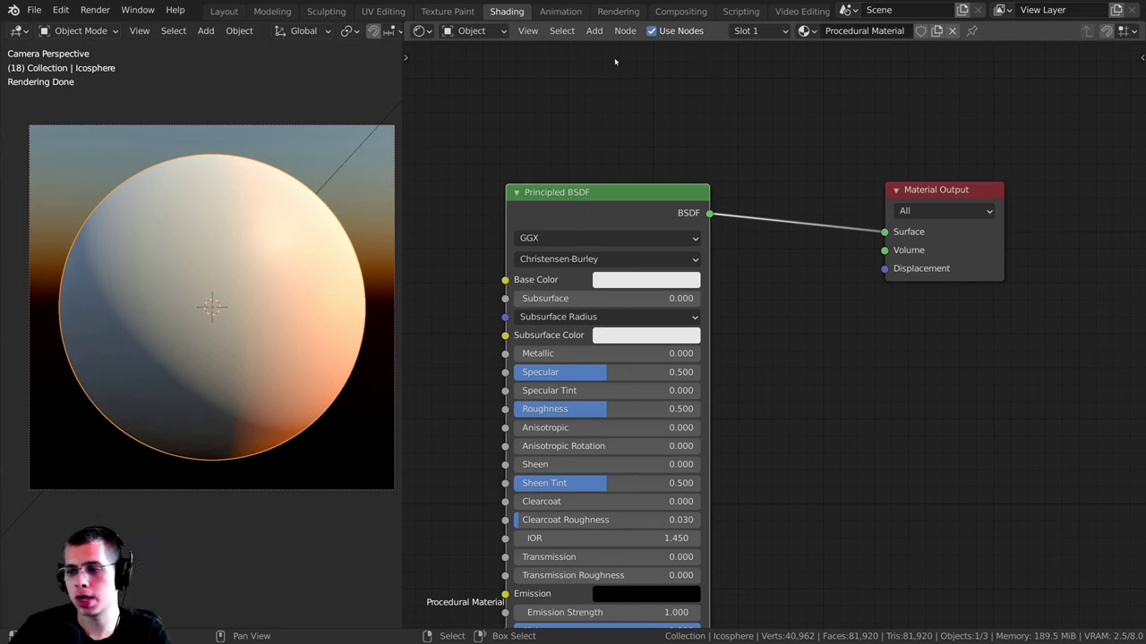
{"action": "left_click", "coordinate": [594, 31]}
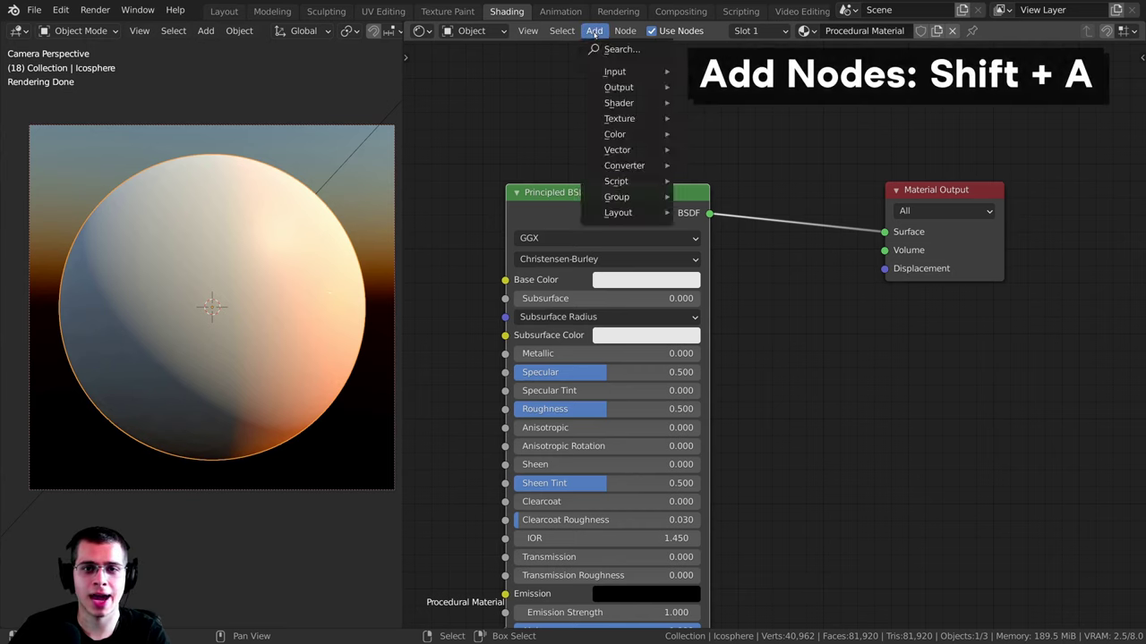
{"action": "mouse_move", "coordinate": [620, 103]}
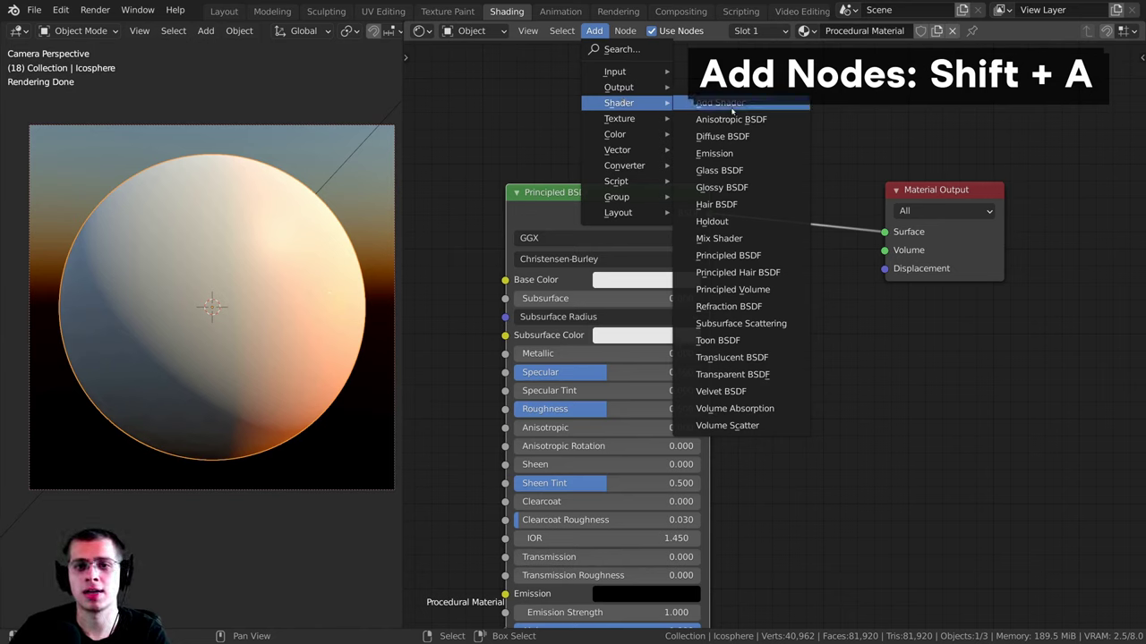
{"action": "left_click", "coordinate": [701, 240]}
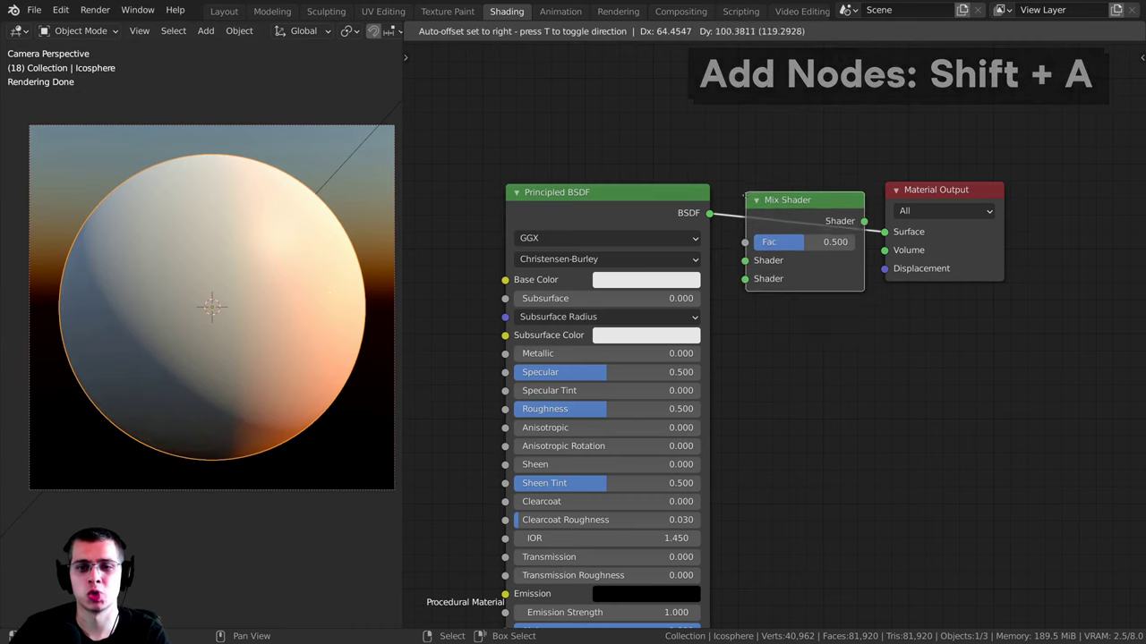
{"action": "left_click", "coordinate": [742, 251]}
{"action": "left_click_drag", "start_coordinate": [791, 270], "coordinate": [770, 171]}
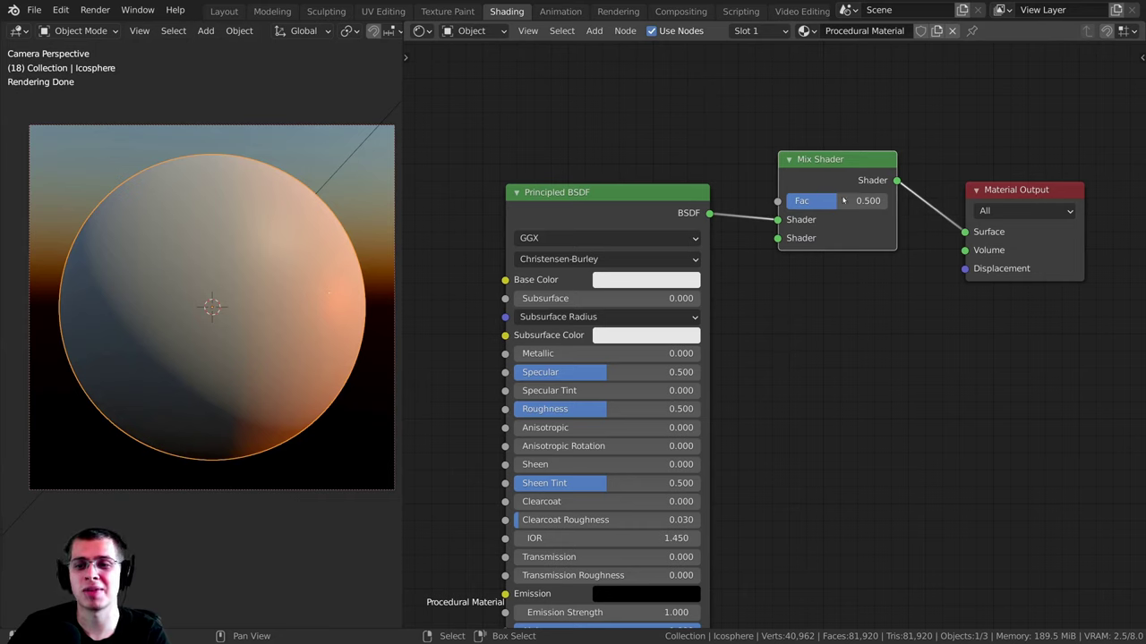
{"action": "left_click_drag", "start_coordinate": [1024, 201], "coordinate": [1026, 180]}
{"action": "left_click_drag", "start_coordinate": [819, 176], "coordinate": [857, 187]}
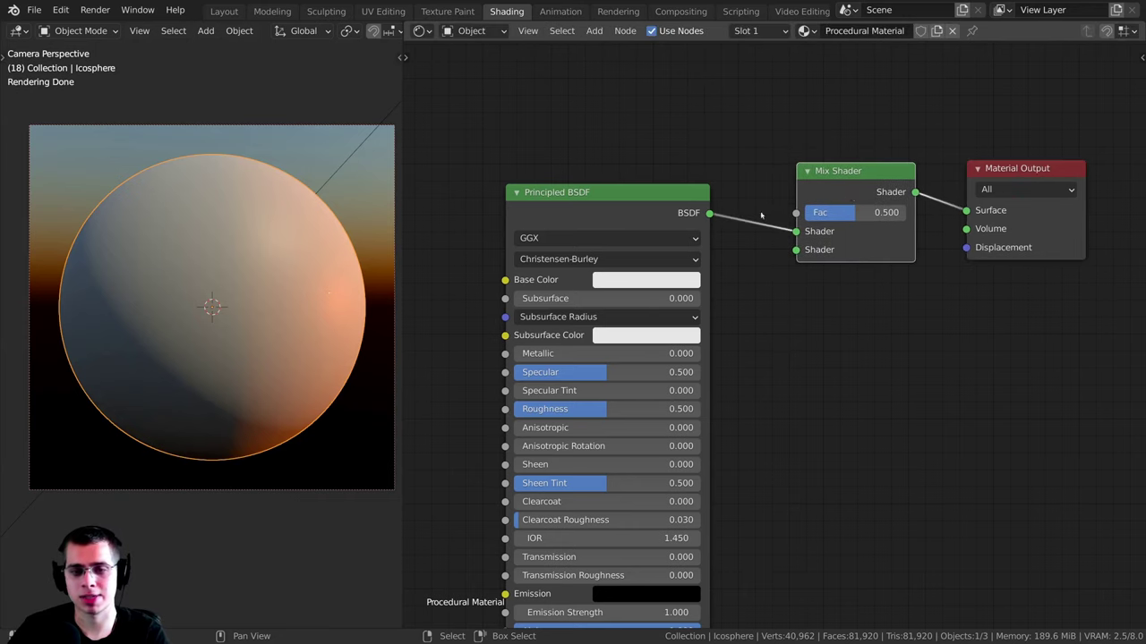
Step: Try deleting the Mix Shader and rewiring the Principled BSDF directly to the Material Output's Surface, undoing both changes each time
{"action": "key", "text": "x"}
{"action": "left_click_drag", "start_coordinate": [710, 213], "coordinate": [966, 211]}
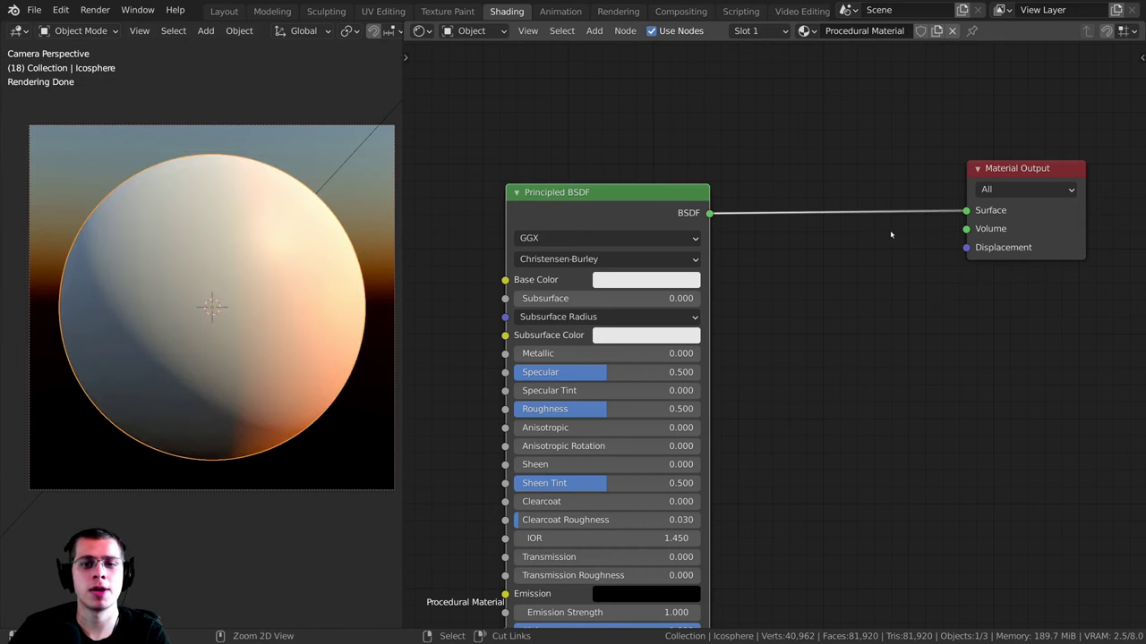
{"action": "key", "text": "ctrl+z"}
{"action": "key", "text": "ctrl+z"}
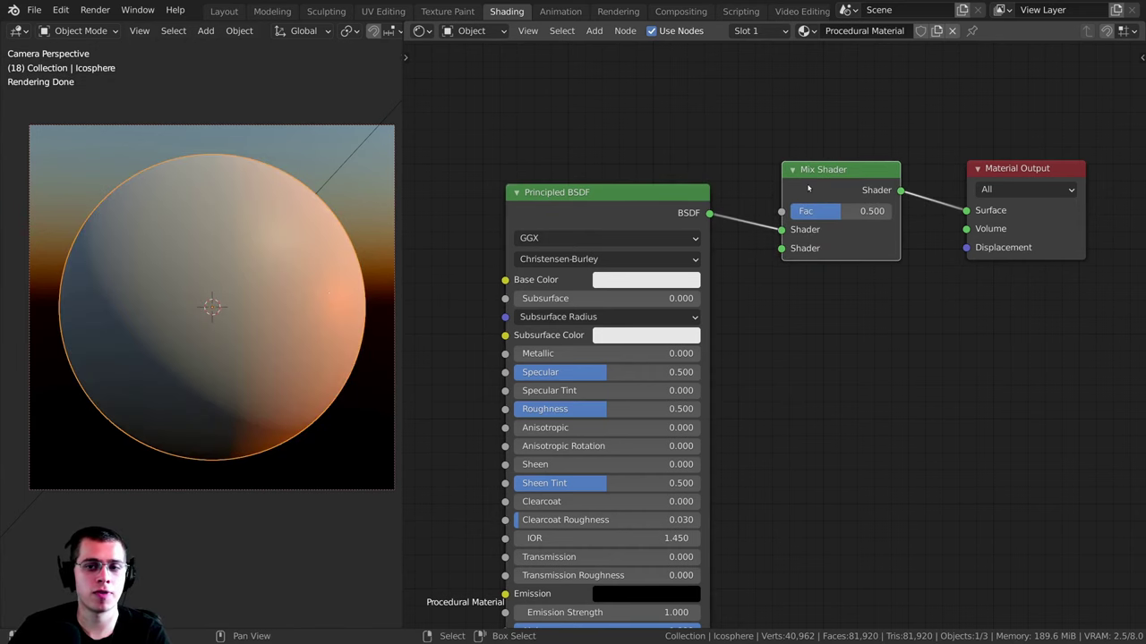
{"action": "left_click_drag", "start_coordinate": [808, 188], "coordinate": [791, 173]}
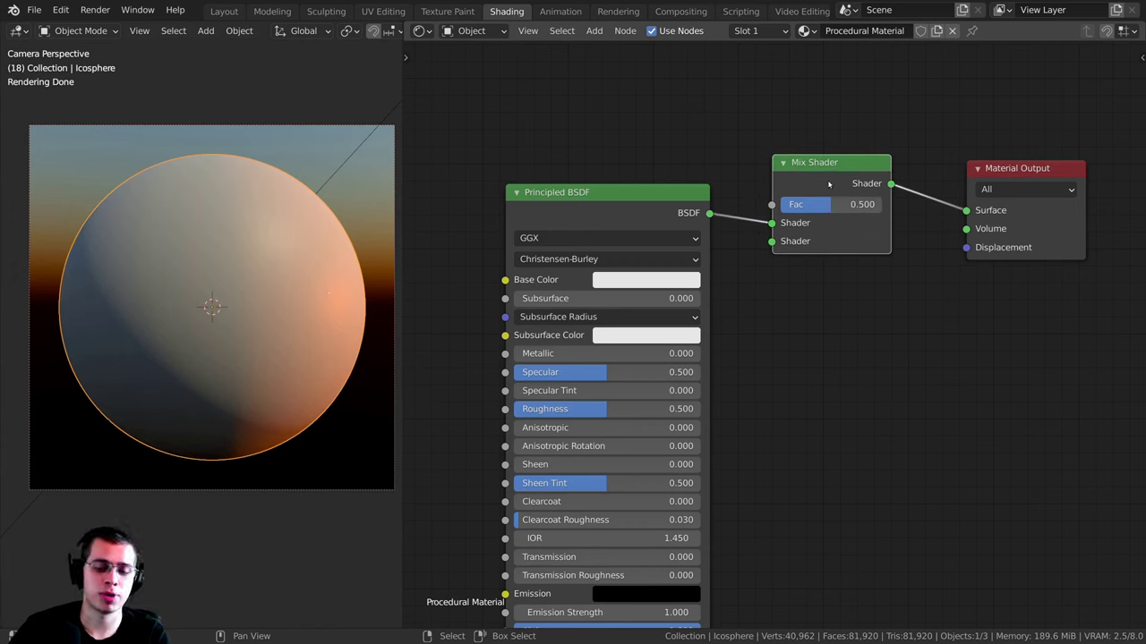
{"action": "key", "text": "x"}
{"action": "left_click_drag", "start_coordinate": [709, 213], "coordinate": [966, 210]}
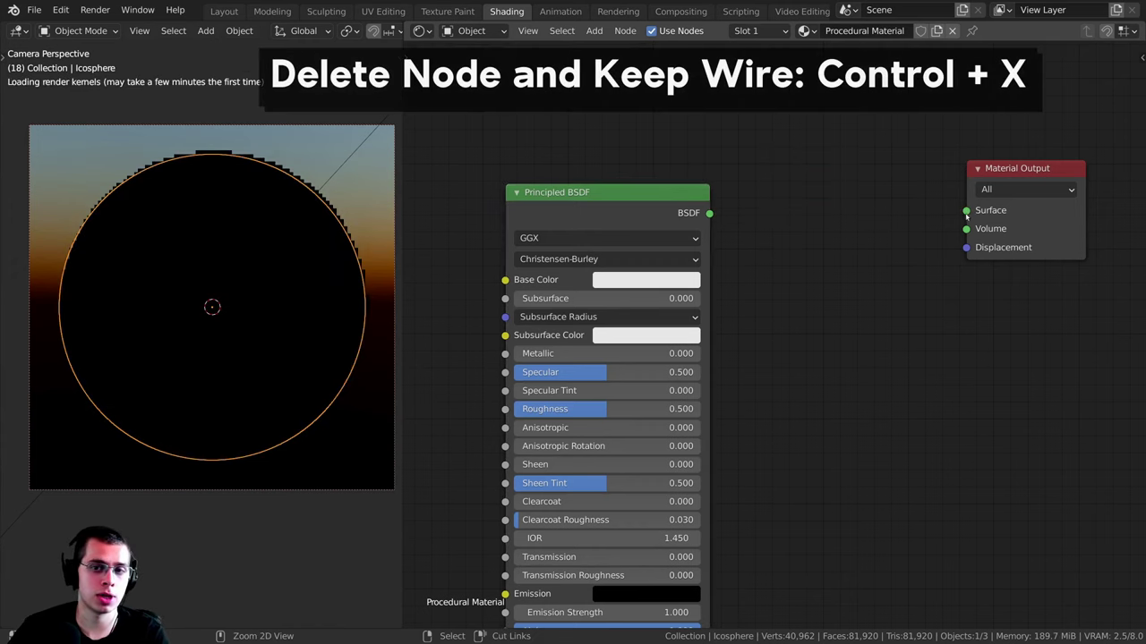
{"action": "key", "text": "ctrl+z"}
{"action": "key", "text": "ctrl+z"}
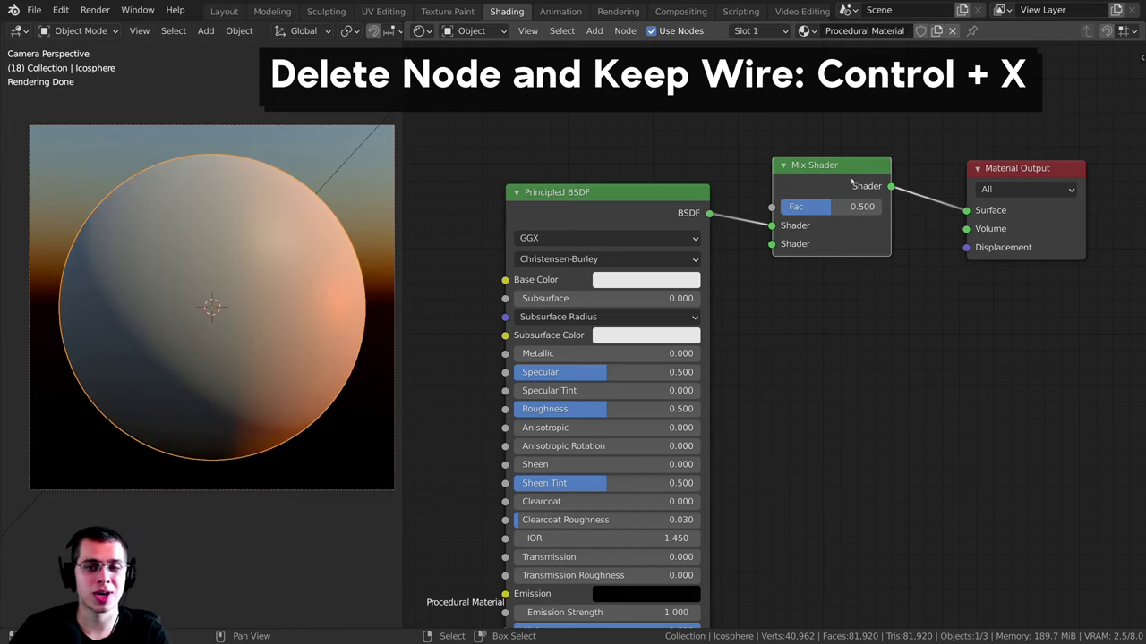
Step: Delete the Mix Shader while keeping the Principled BSDF wired to the Material Output
{"action": "key", "text": "ctrl+x"}
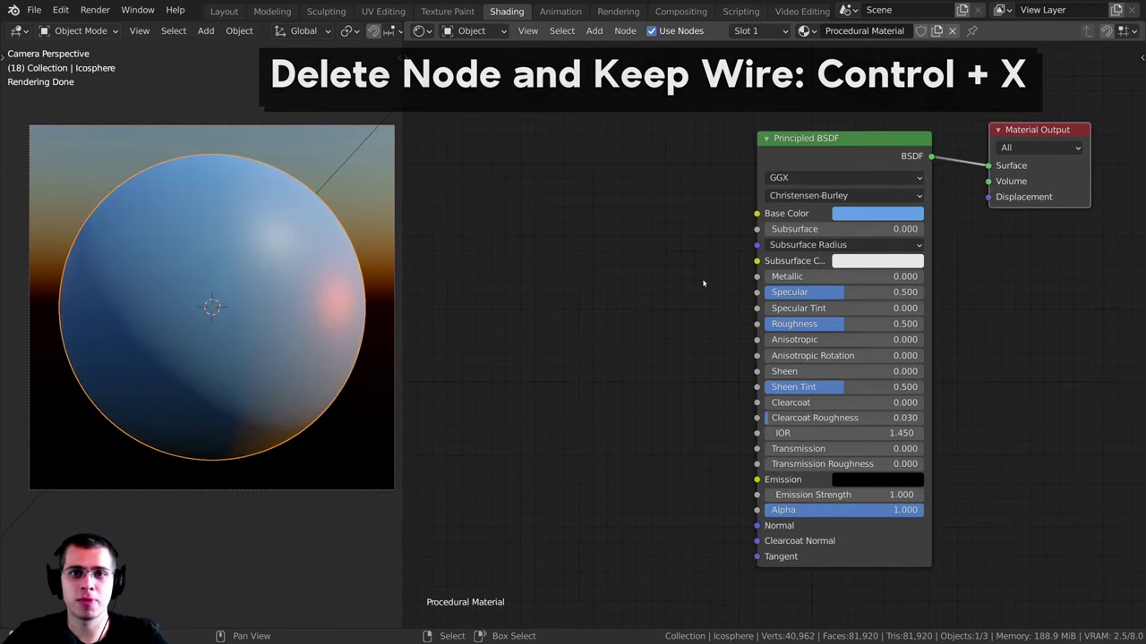
{"action": "middle_click_drag", "start_coordinate": [679, 199], "coordinate": [673, 190]}
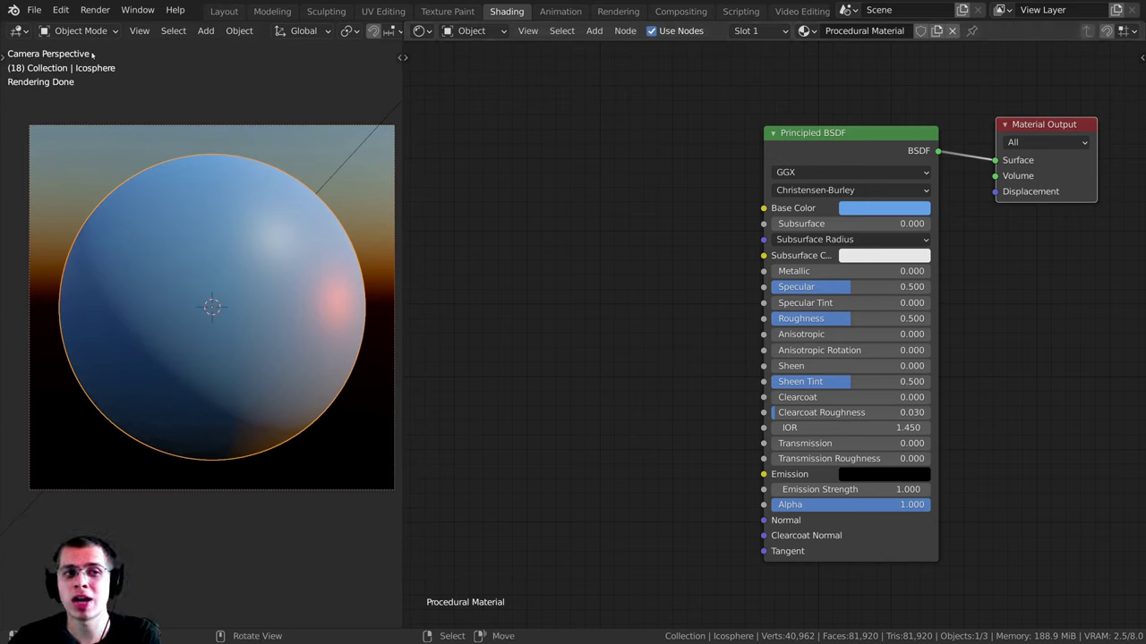
Step: Search the add-ons in the Preferences for "node" and expand the Node Wrangler entry to check that it is enabled
{"action": "left_click", "coordinate": [60, 10]}
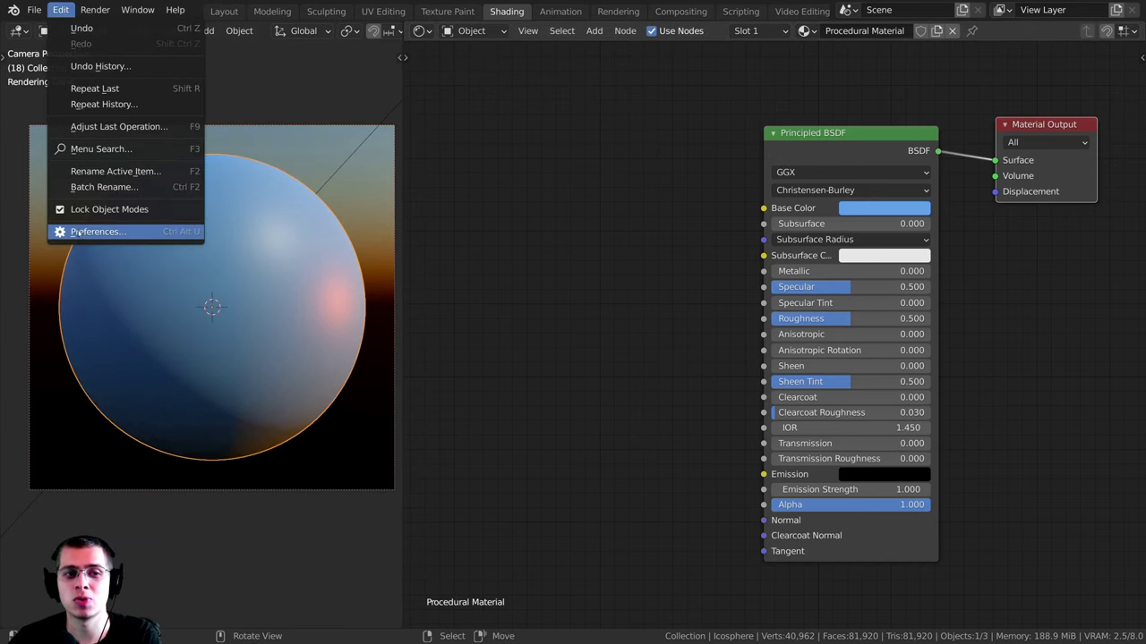
{"action": "left_click", "coordinate": [143, 231]}
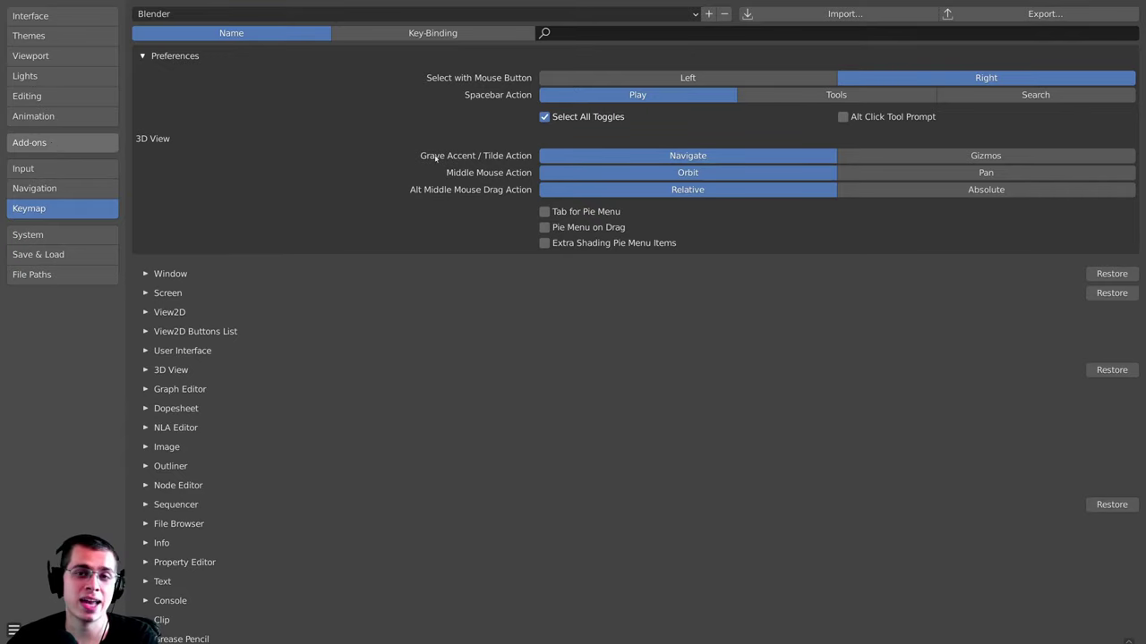
{"action": "left_click", "coordinate": [53, 142]}
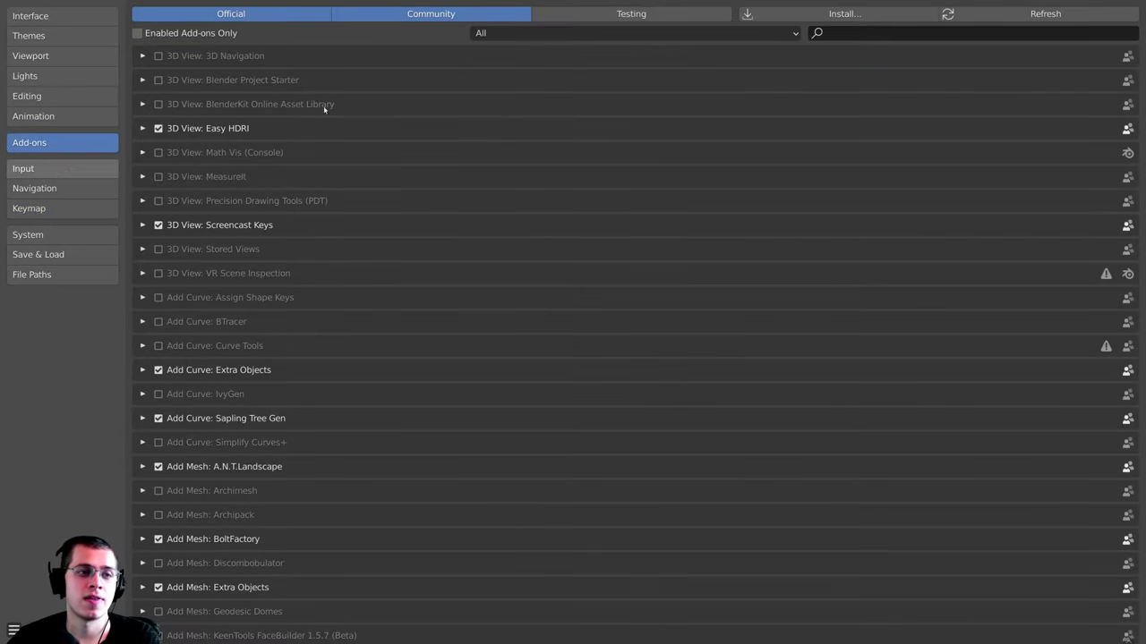
{"action": "left_click", "coordinate": [856, 34]}
{"action": "type", "text": "node"}
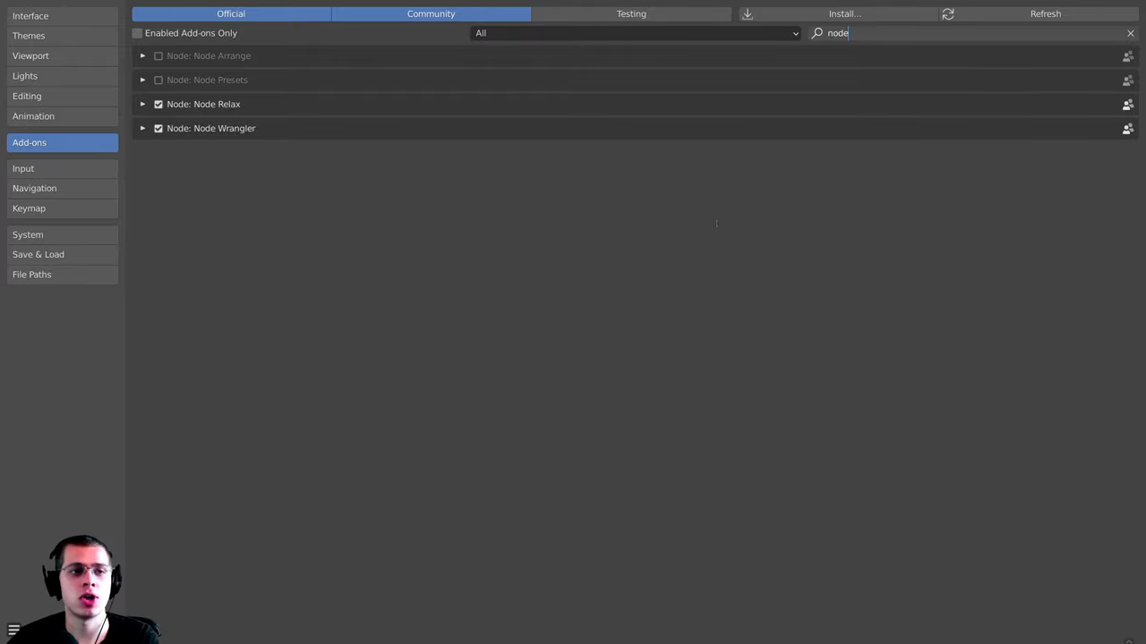
{"action": "key", "text": "Return"}
{"action": "left_click", "coordinate": [142, 128]}
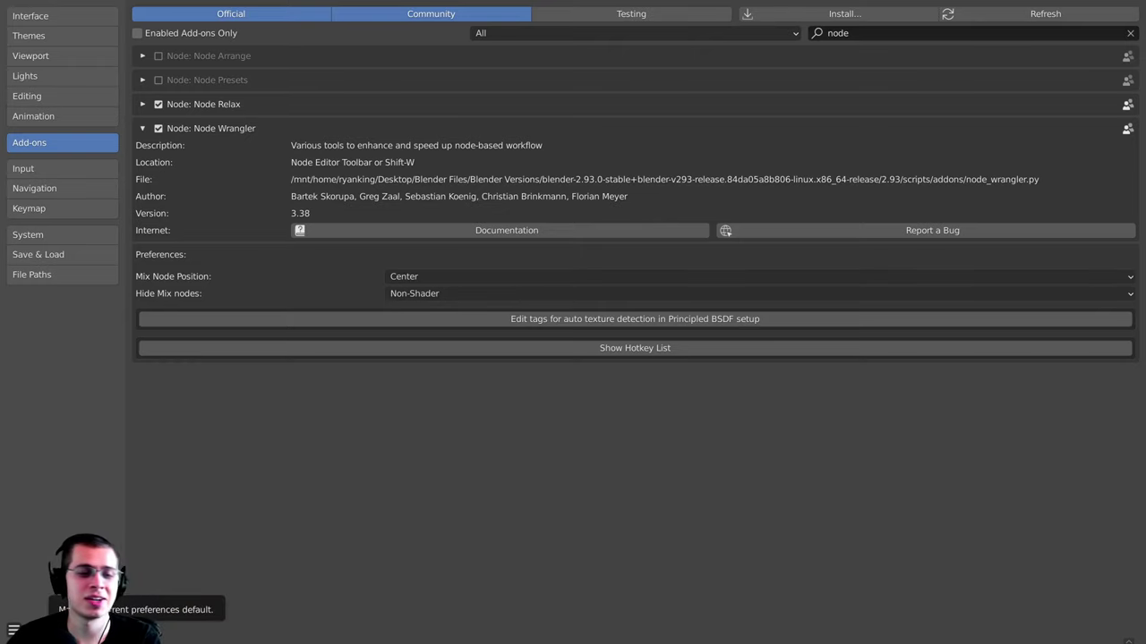
{"action": "left_click", "coordinate": [13, 630]}
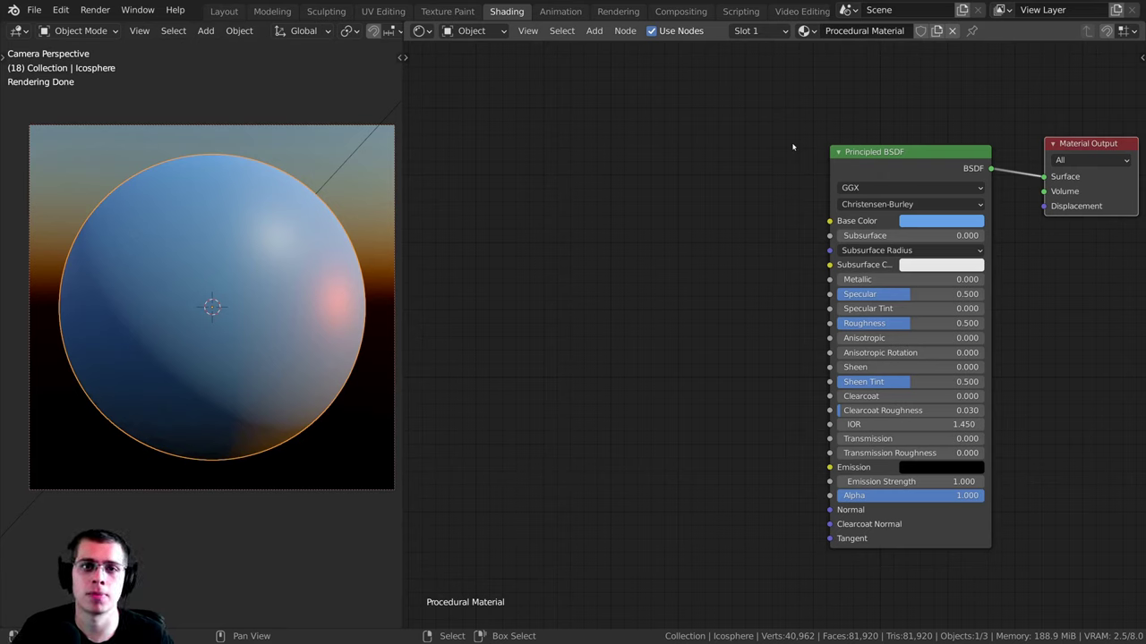
Step: Duplicate the Principled BSDF and place the unconnected copy to the upper left of the original node
{"action": "middle_click_drag", "start_coordinate": [796, 146], "coordinate": [776, 146]}
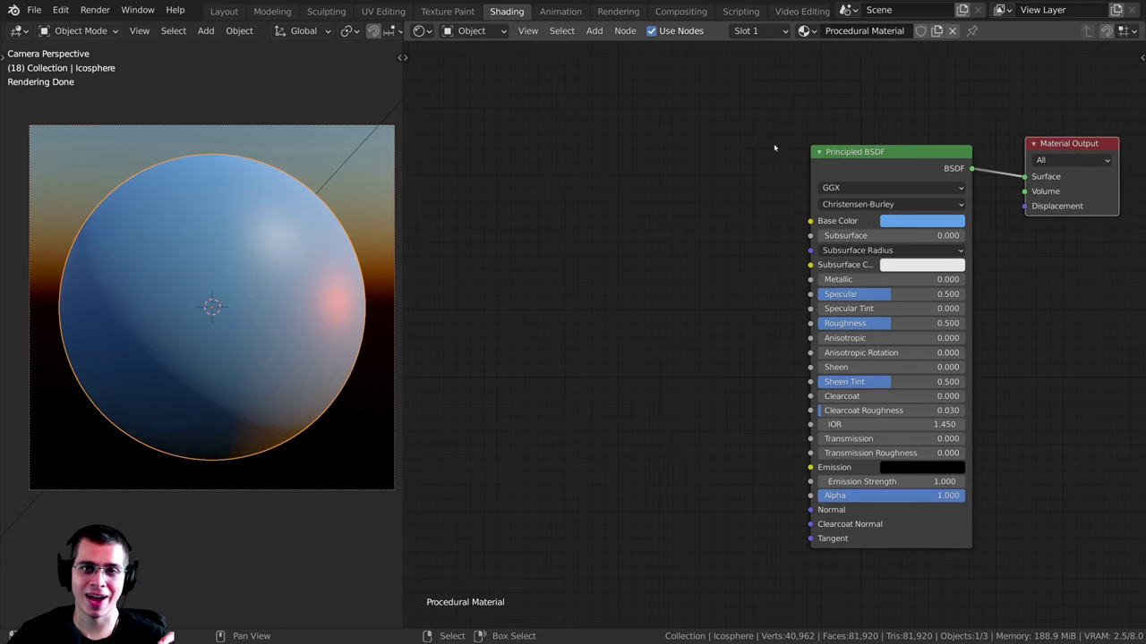
{"action": "scroll", "coordinate": [793, 149], "scroll_direction": "up", "scroll_amount": 1}
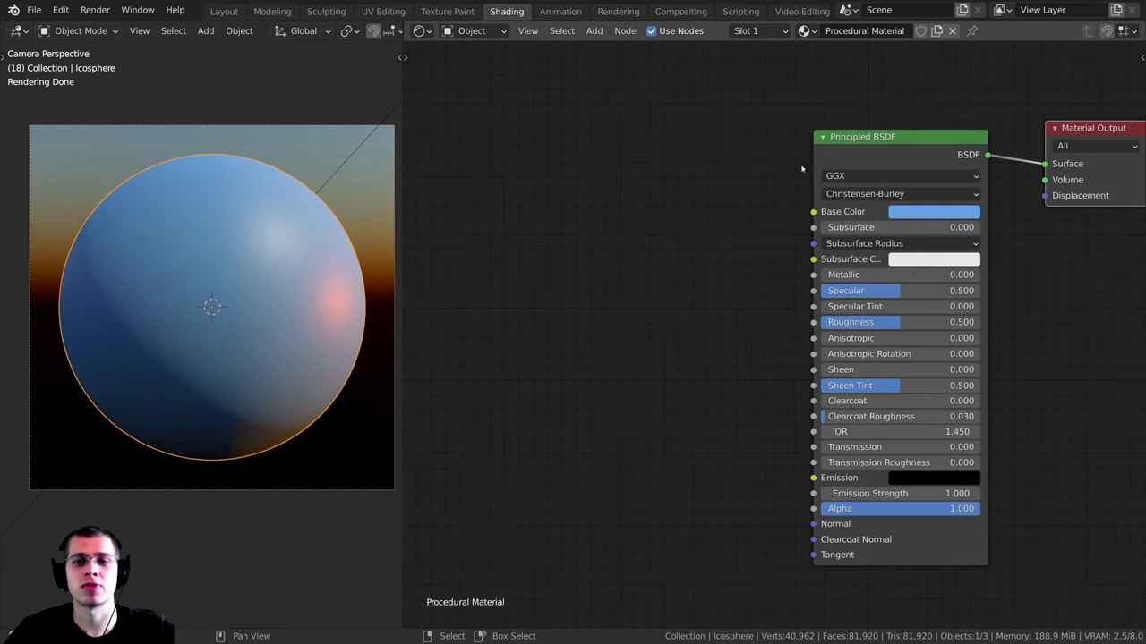
{"action": "scroll", "coordinate": [801, 163], "scroll_direction": "down", "scroll_amount": 1}
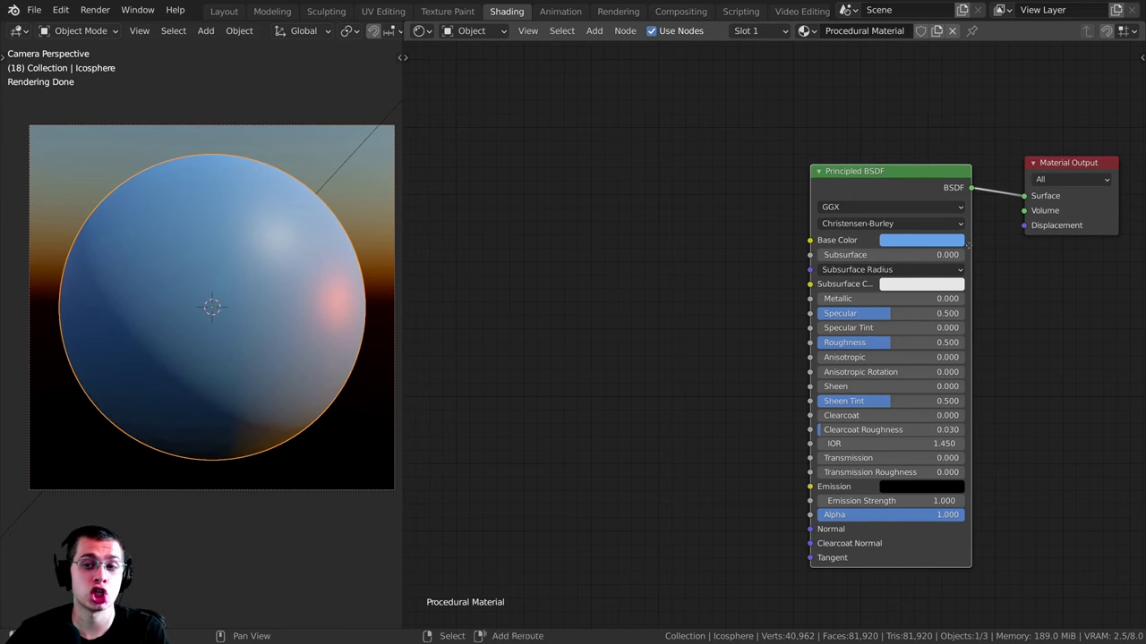
{"action": "key", "text": "shift+d"}
{"action": "left_click", "coordinate": [717, 140]}
{"action": "left_click_drag", "start_coordinate": [622, 78], "coordinate": [617, 76]}
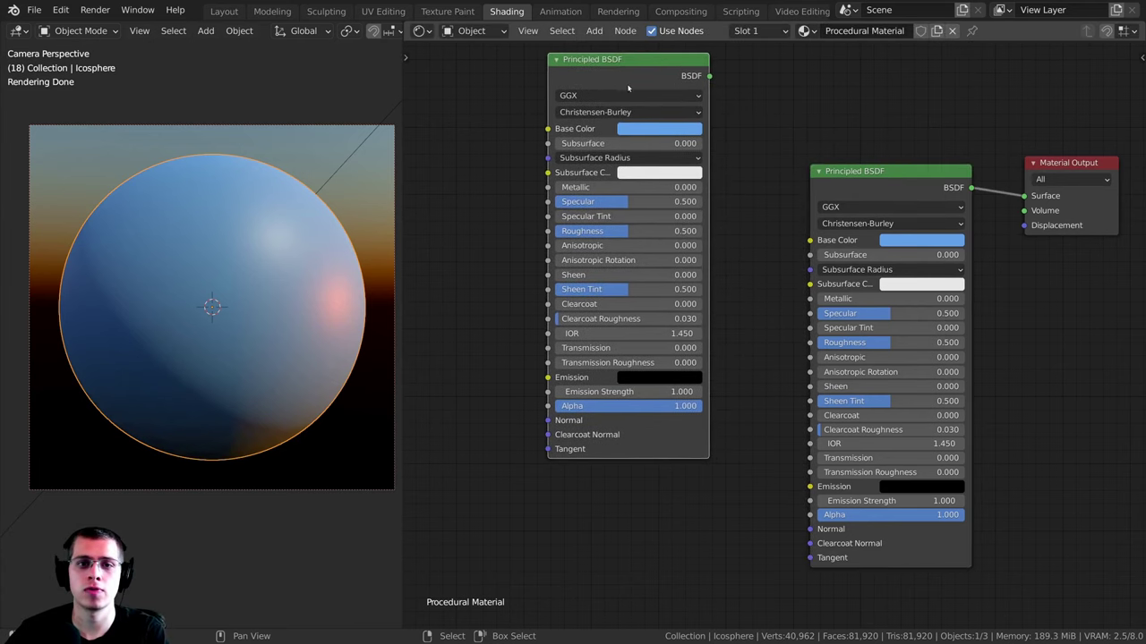
{"action": "middle_click_drag", "start_coordinate": [626, 90], "coordinate": [615, 139]}
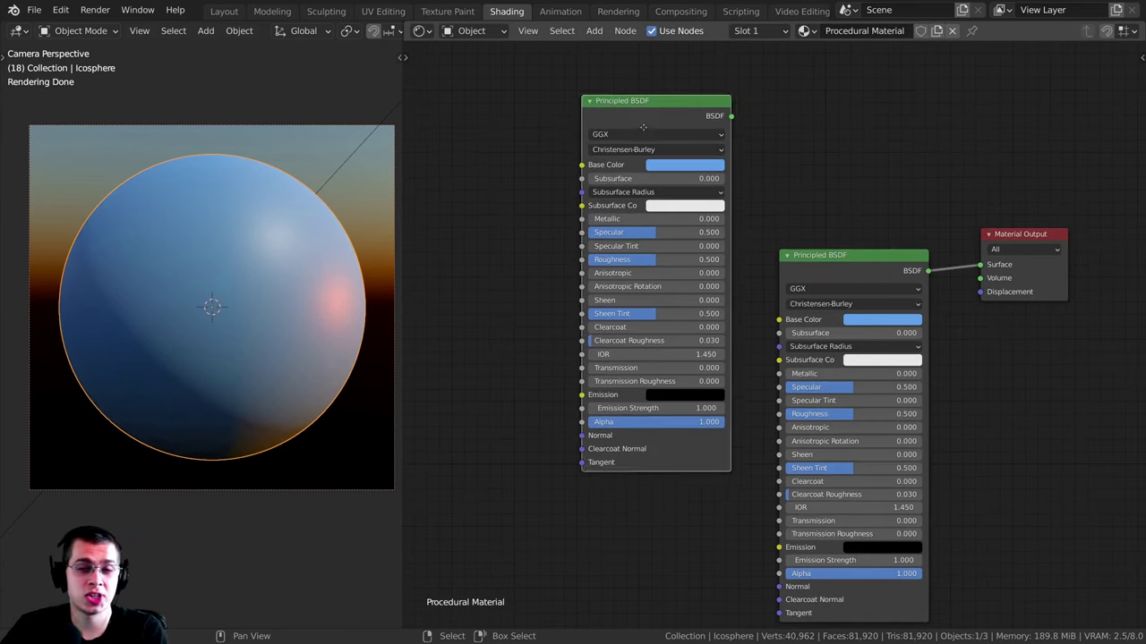
{"action": "left_click_drag", "start_coordinate": [660, 99], "coordinate": [658, 116]}
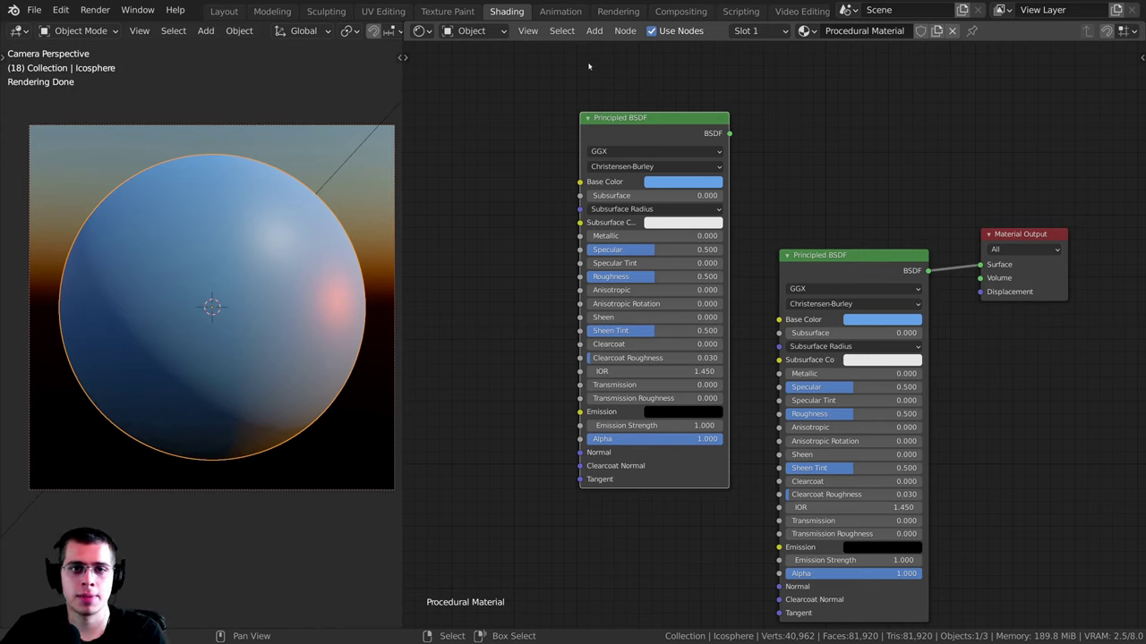
Step: Search for "noi" among the nodes to add a Noise Texture, and place it left of the duplicate Principled BSDF
{"action": "left_click", "coordinate": [595, 32]}
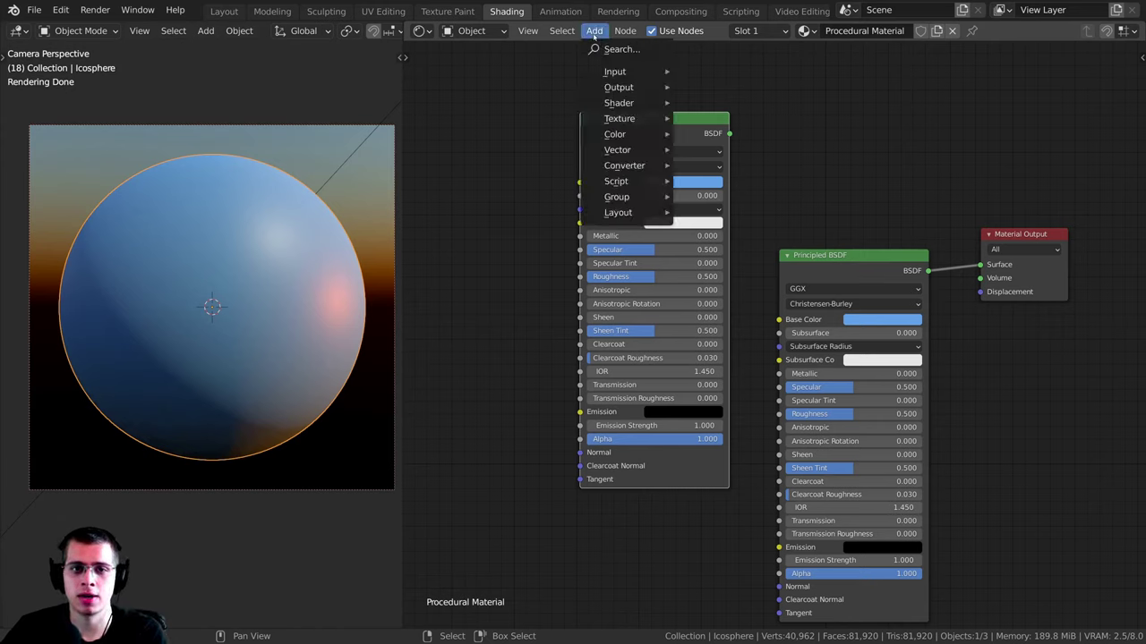
{"action": "left_click", "coordinate": [622, 49]}
{"action": "type", "text": "no"}
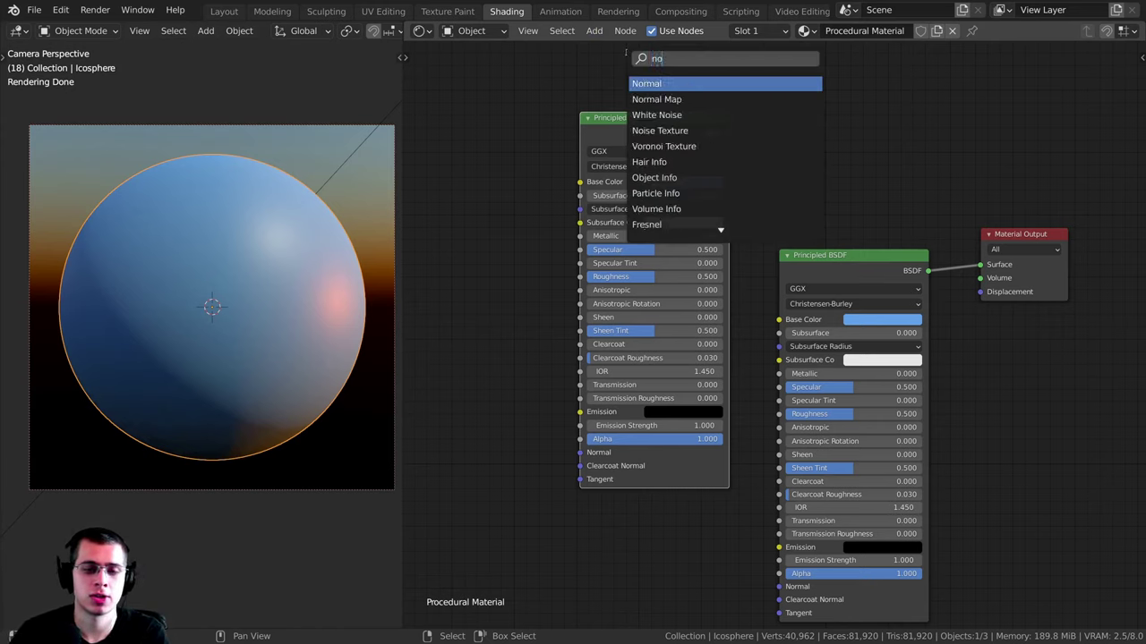
{"action": "type", "text": "i"}
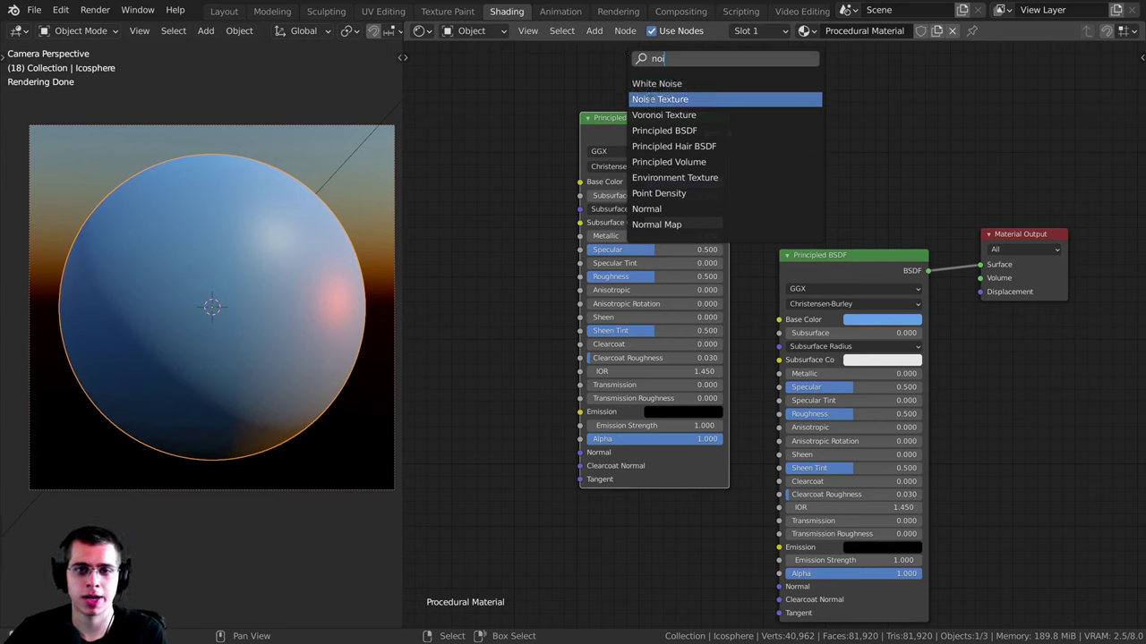
{"action": "left_click", "coordinate": [652, 99]}
{"action": "left_click", "coordinate": [432, 185]}
{"action": "left_click_drag", "start_coordinate": [487, 149], "coordinate": [479, 146]}
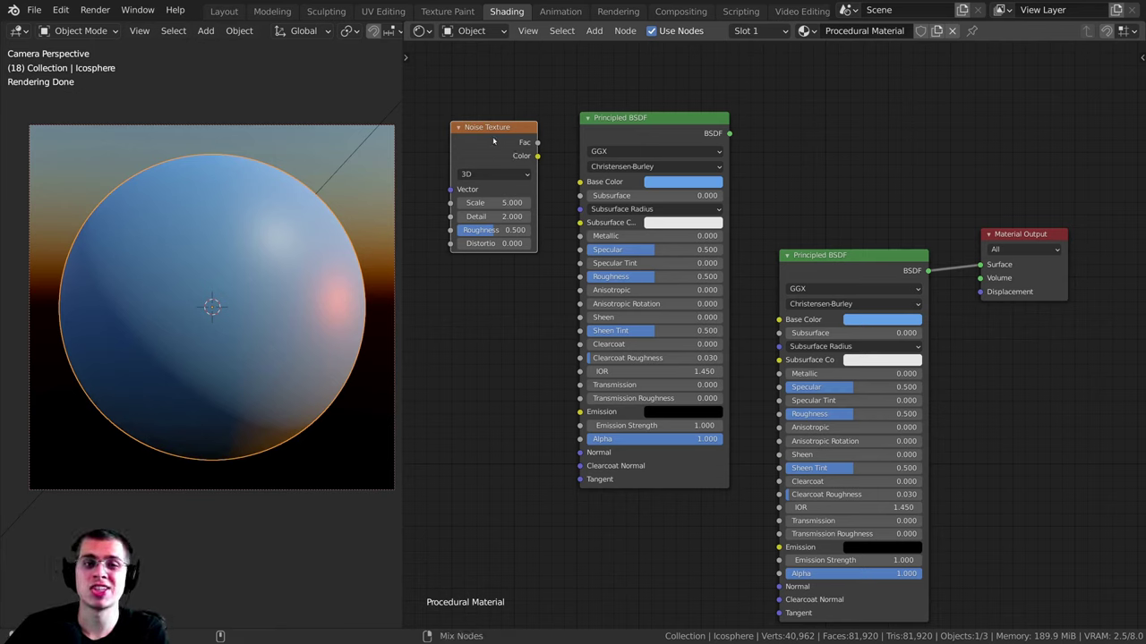
Step: Preview the Noise Texture on the sphere with Node Wrangler and reposition the resulting Viewer node just above the Material Output
{"action": "left_click", "coordinate": [494, 143], "text": "ctrl+shift"}
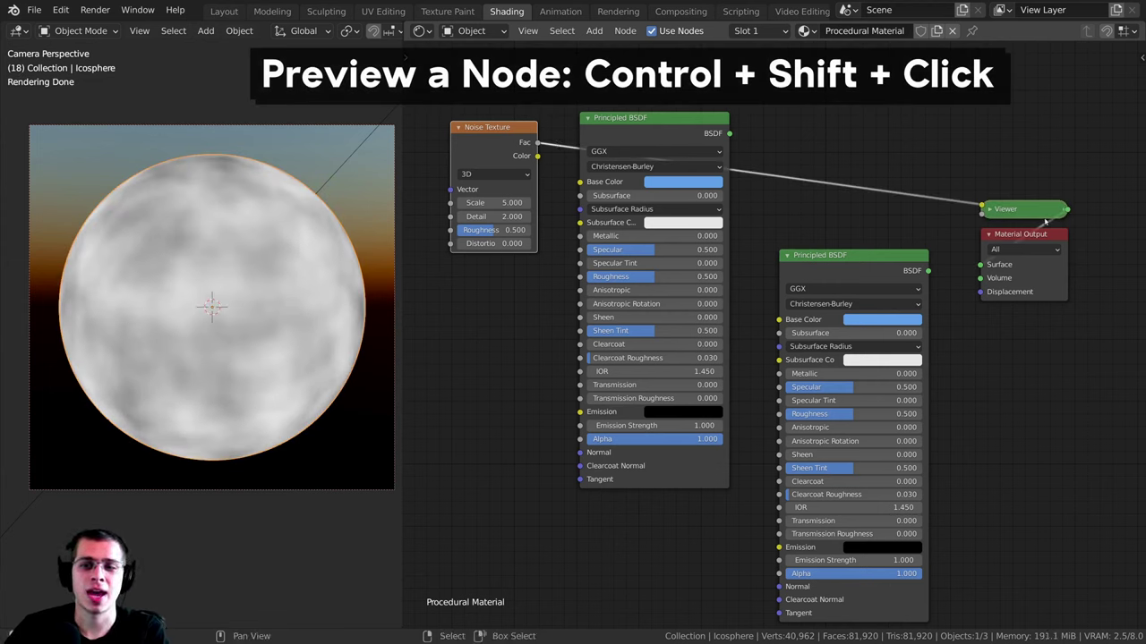
{"action": "left_click_drag", "start_coordinate": [979, 219], "coordinate": [975, 167]}
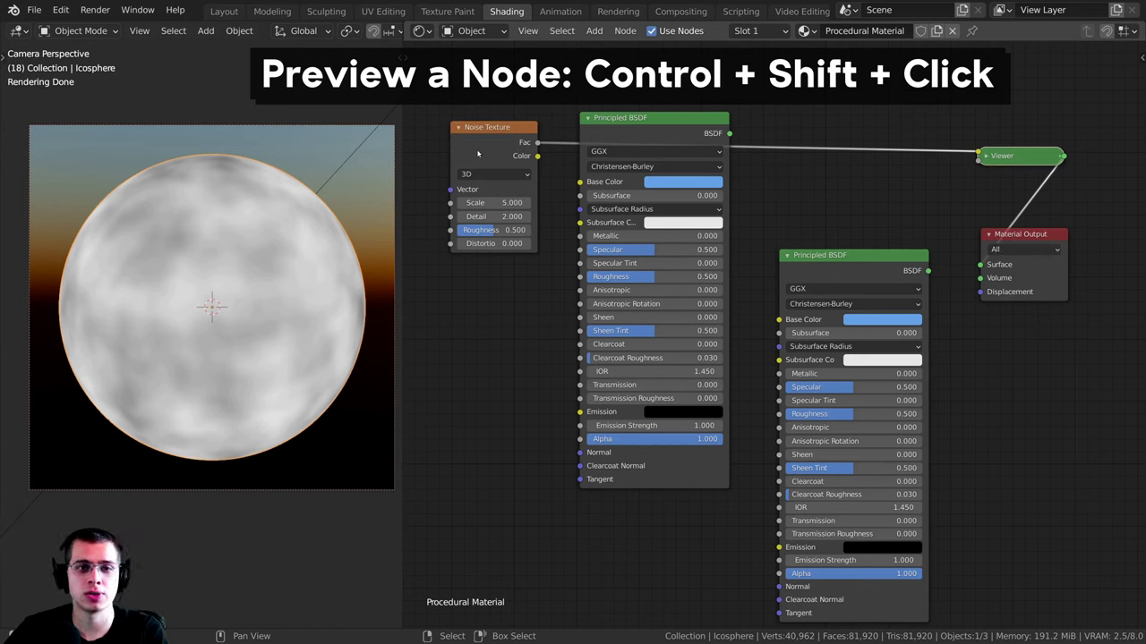
{"action": "left_click_drag", "start_coordinate": [1004, 156], "coordinate": [1003, 182]}
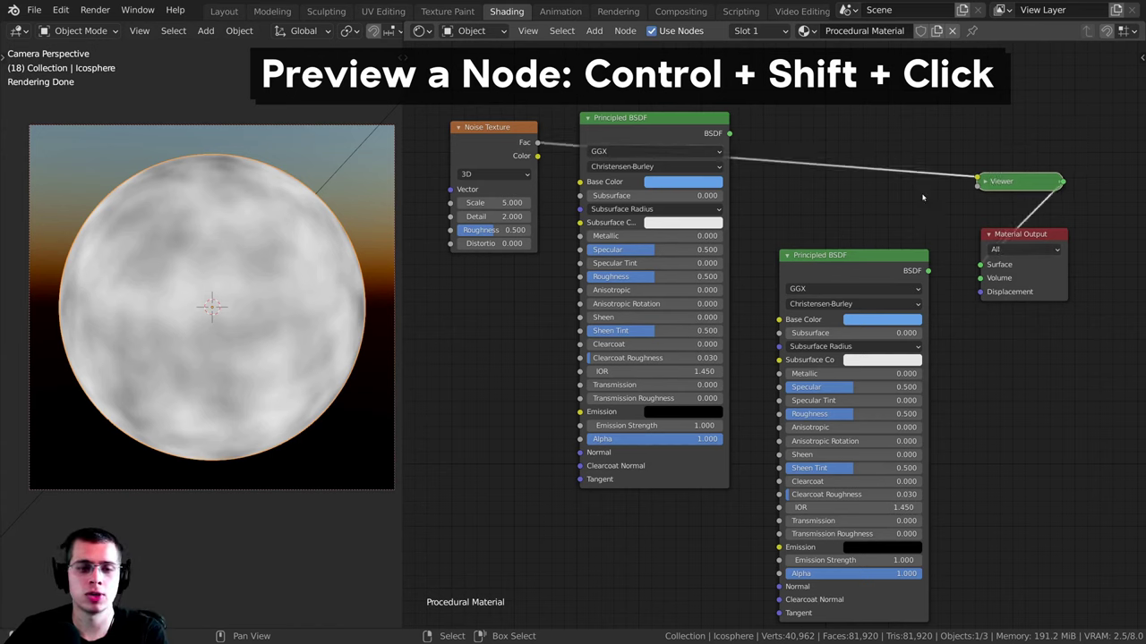
Step: Preview the duplicate Principled BSDF on the sphere with Node Wrangler
{"action": "left_click", "coordinate": [641, 131], "text": "ctrl+shift"}
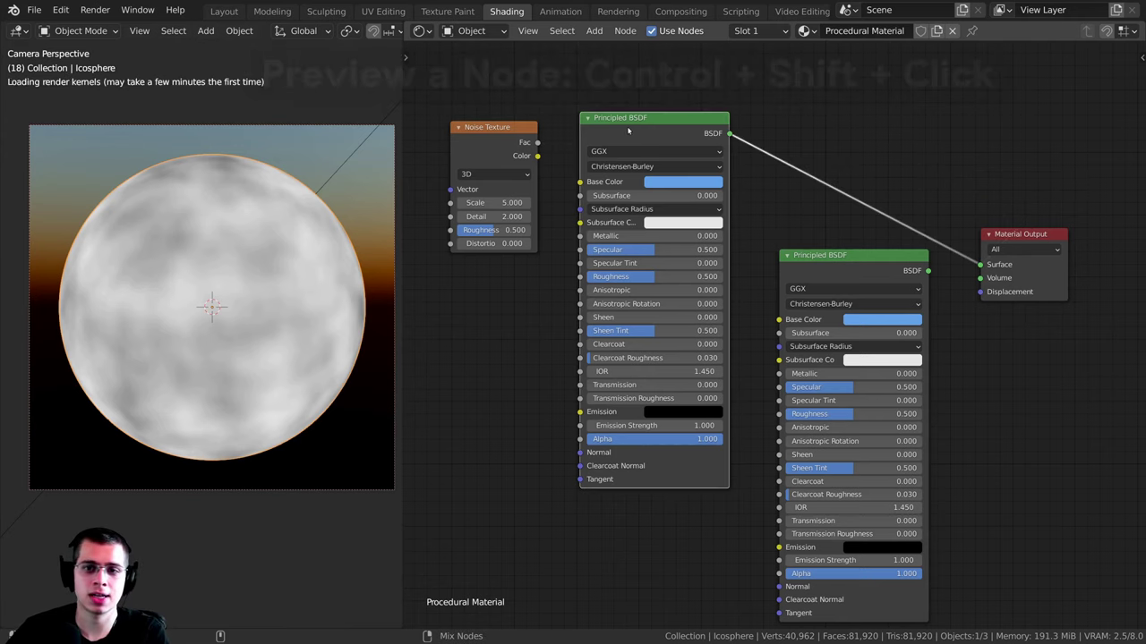
Step: Change the Base Color of the duplicate Principled BSDF, the one linked to the Material Output, to red
{"action": "left_click", "coordinate": [683, 181]}
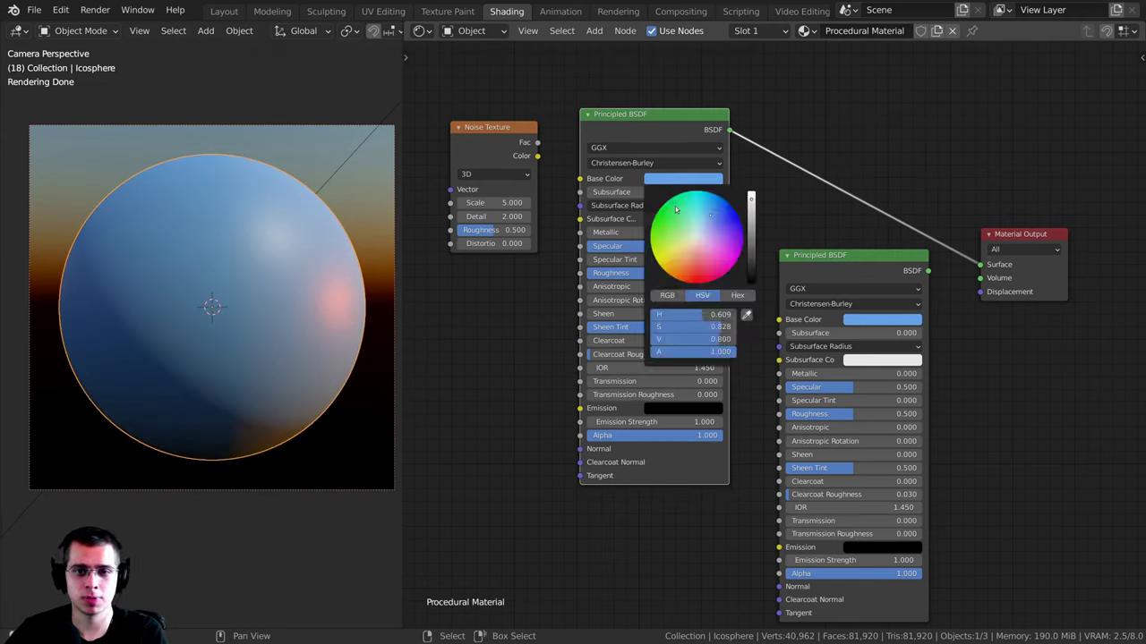
{"action": "left_click", "coordinate": [693, 262]}
{"action": "left_click_drag", "start_coordinate": [695, 263], "coordinate": [696, 275]}
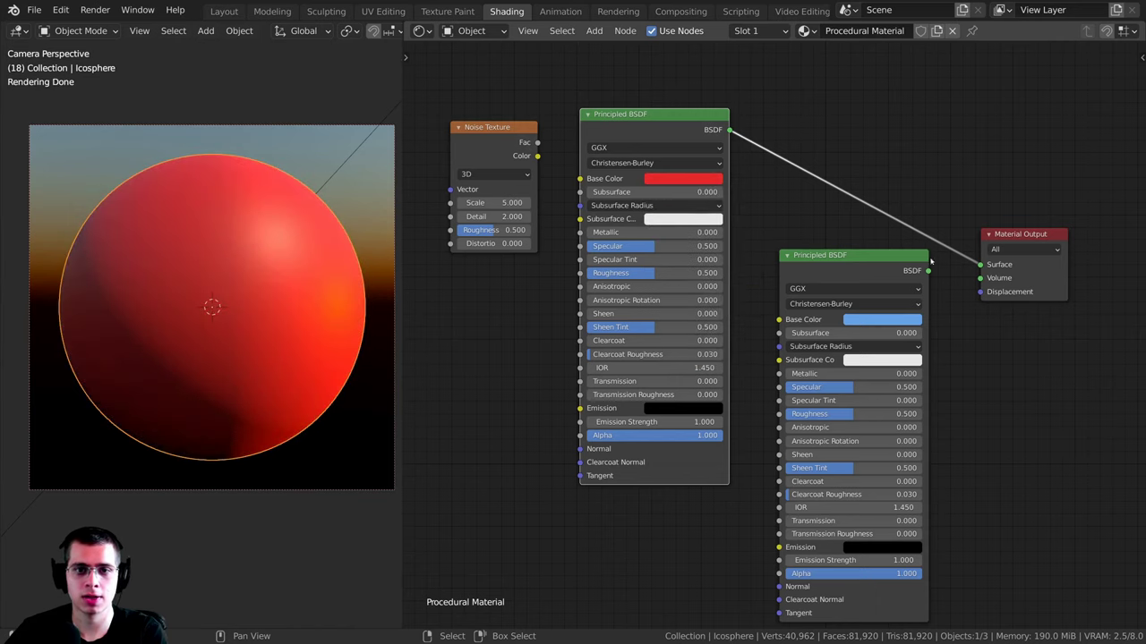
Step: Preview the original blue Principled BSDF on the sphere with Node Wrangler and shift the node slightly
{"action": "left_click", "coordinate": [861, 264], "text": "ctrl+shift"}
{"action": "left_click_drag", "start_coordinate": [857, 262], "coordinate": [878, 265]}
{"action": "scroll", "coordinate": [851, 268], "scroll_direction": "down", "scroll_amount": 3}
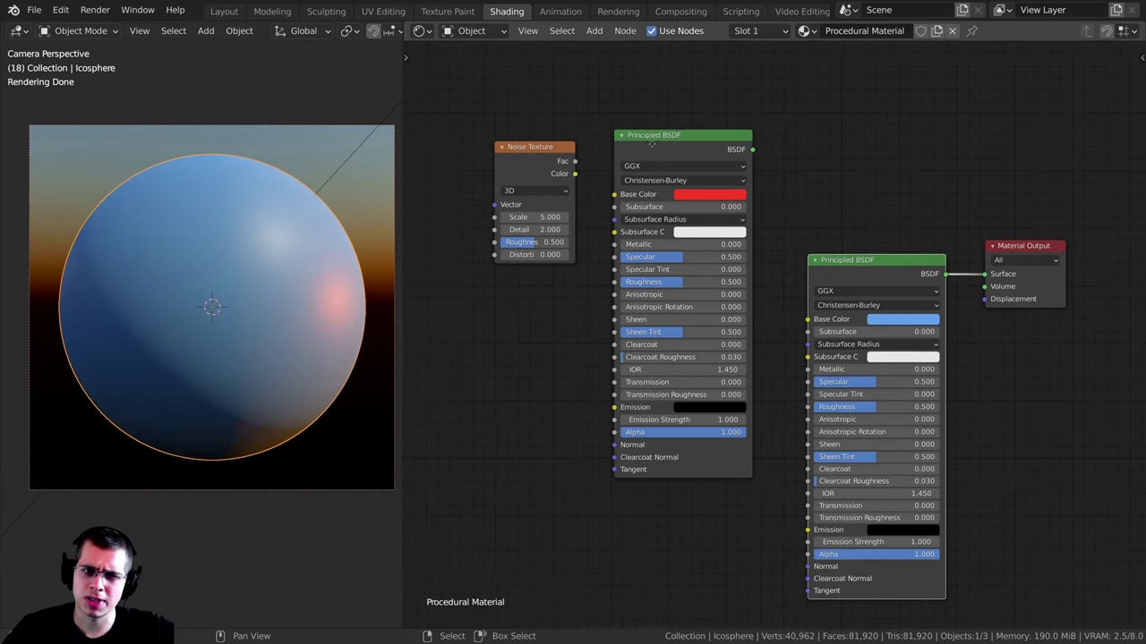
{"action": "middle_click_drag", "start_coordinate": [635, 146], "coordinate": [646, 144]}
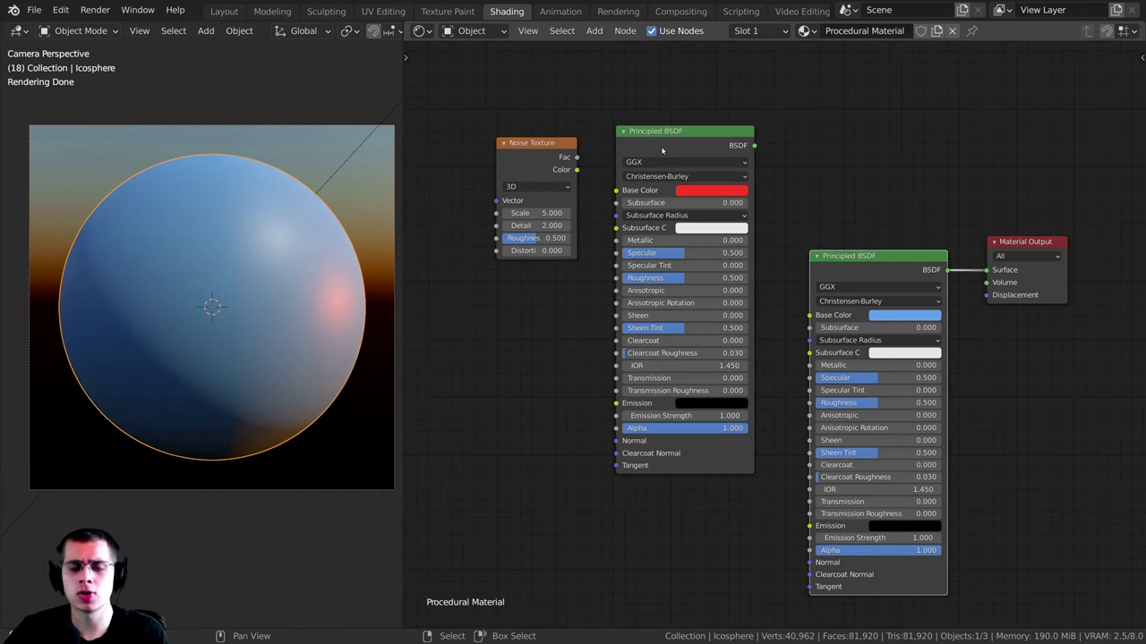
Step: Preview the Noise Texture on the sphere with Node Wrangler and set its Scale to 10.7
{"action": "left_click", "coordinate": [537, 175], "text": "ctrl+shift"}
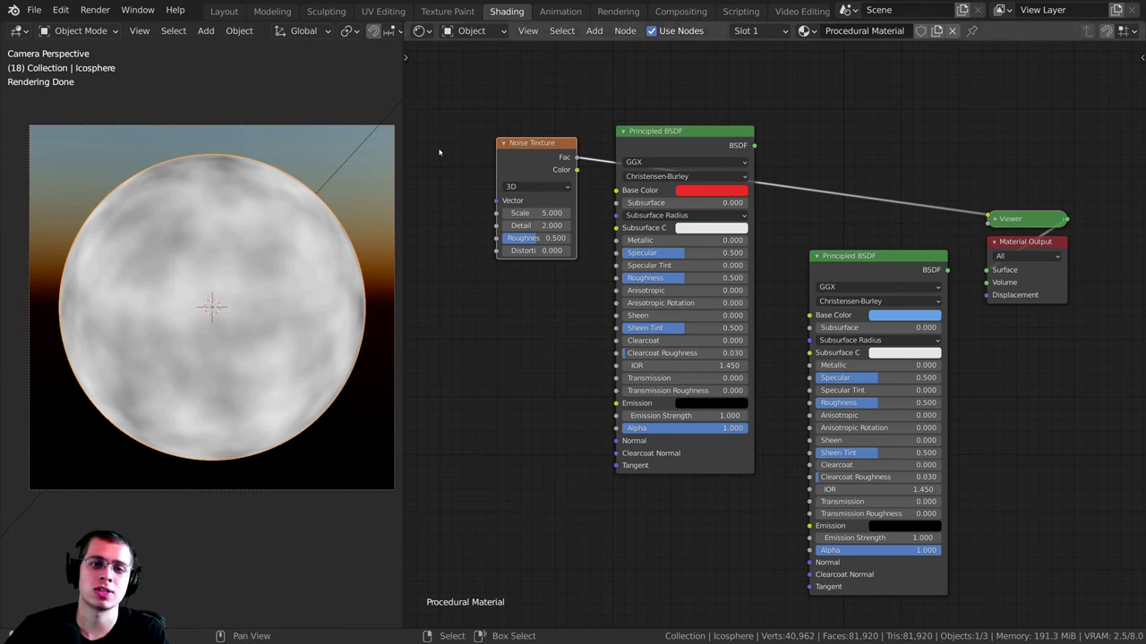
{"action": "scroll", "coordinate": [555, 291], "scroll_direction": "up", "scroll_amount": 3}
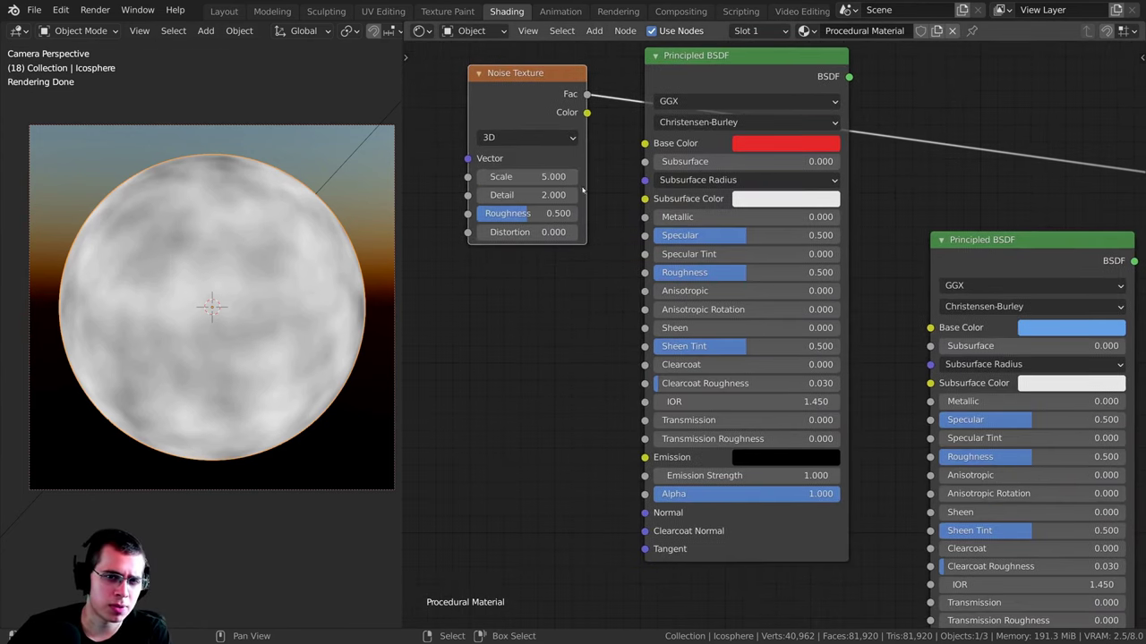
{"action": "left_click_drag", "start_coordinate": [521, 176], "coordinate": [618, 177]}
{"action": "scroll", "coordinate": [859, 268], "scroll_direction": "down", "scroll_amount": 2}
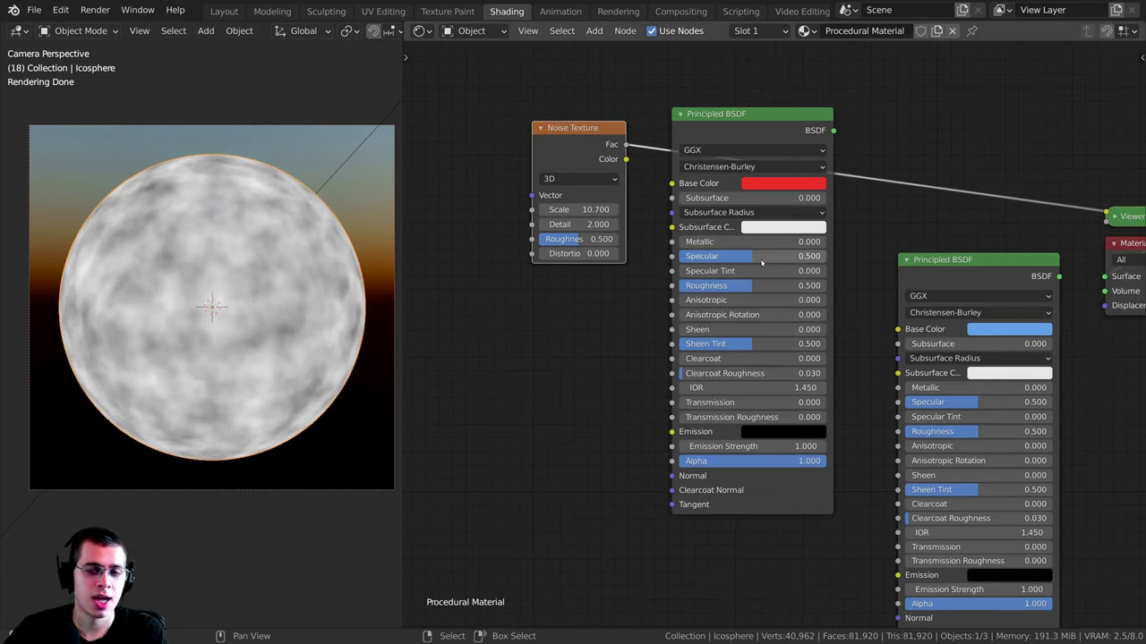
{"action": "scroll", "coordinate": [850, 269], "scroll_direction": "down", "scroll_amount": 1}
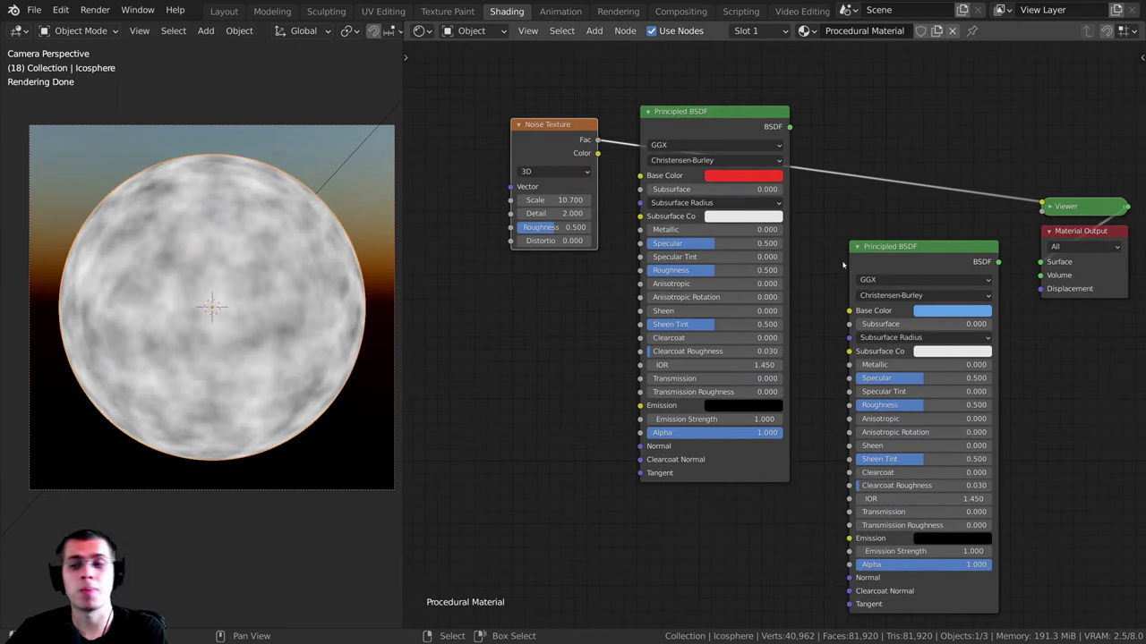
Step: Switch the Node Wrangler preview from the Noise Texture back to the blue Principled BSDF
{"action": "left_click", "coordinate": [918, 256], "text": "ctrl+shift"}
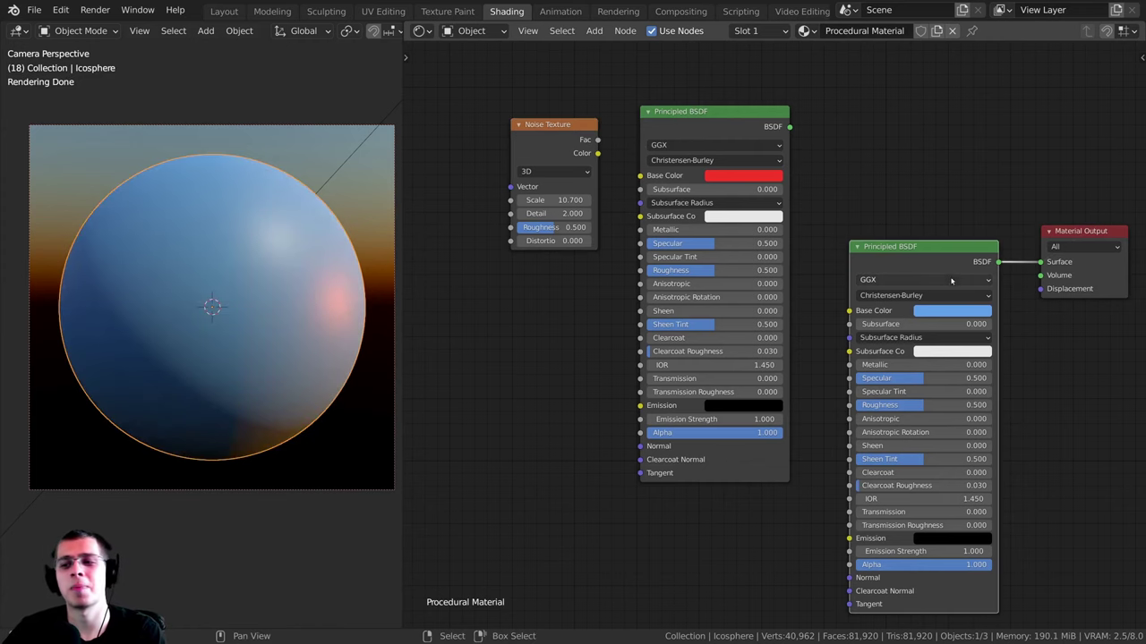
{"action": "middle_click_drag", "start_coordinate": [918, 248], "coordinate": [911, 235]}
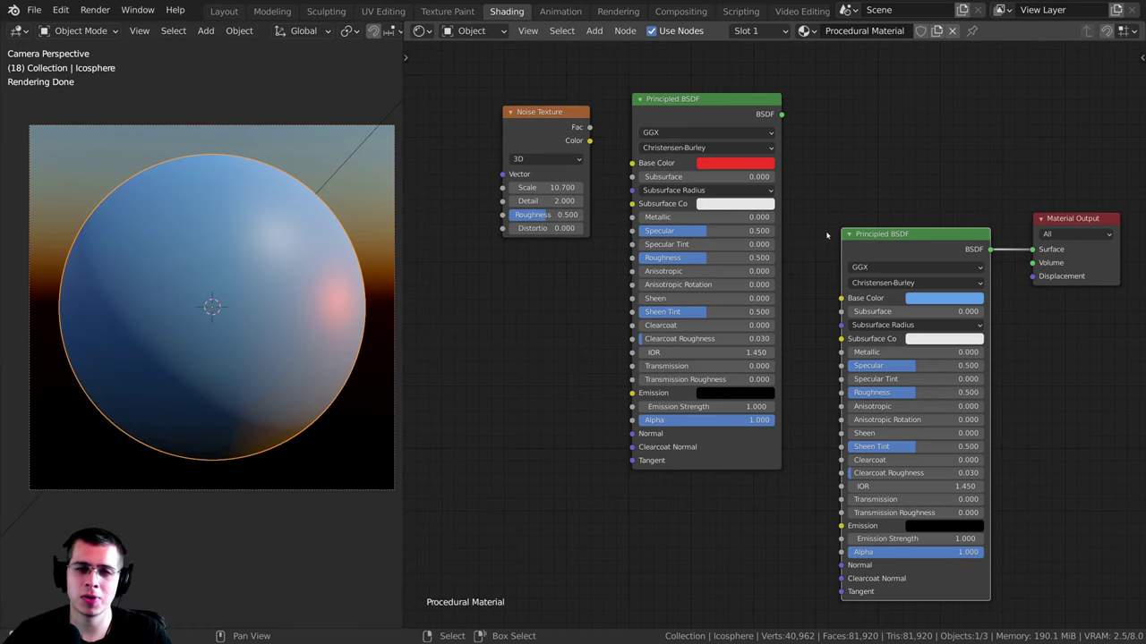
{"action": "middle_click_drag", "start_coordinate": [717, 120], "coordinate": [715, 120]}
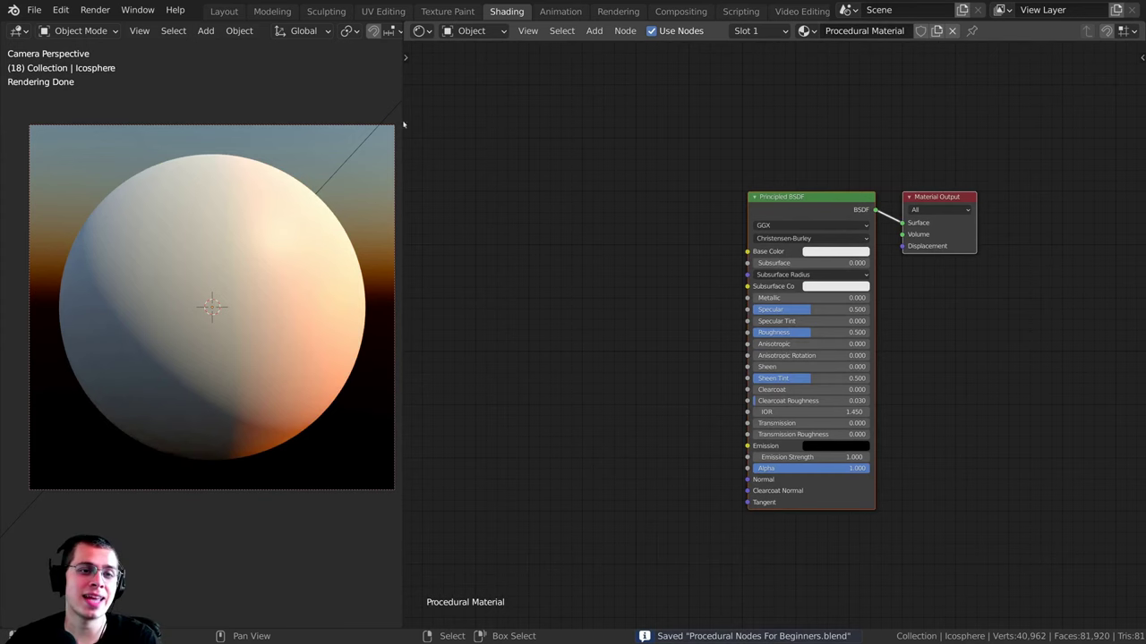
Step: Select the sphere and move its Principled BSDF slightly farther left of the Material Output
{"action": "left_click", "coordinate": [265, 211]}
{"action": "scroll", "coordinate": [671, 201], "scroll_direction": "up", "scroll_amount": 1}
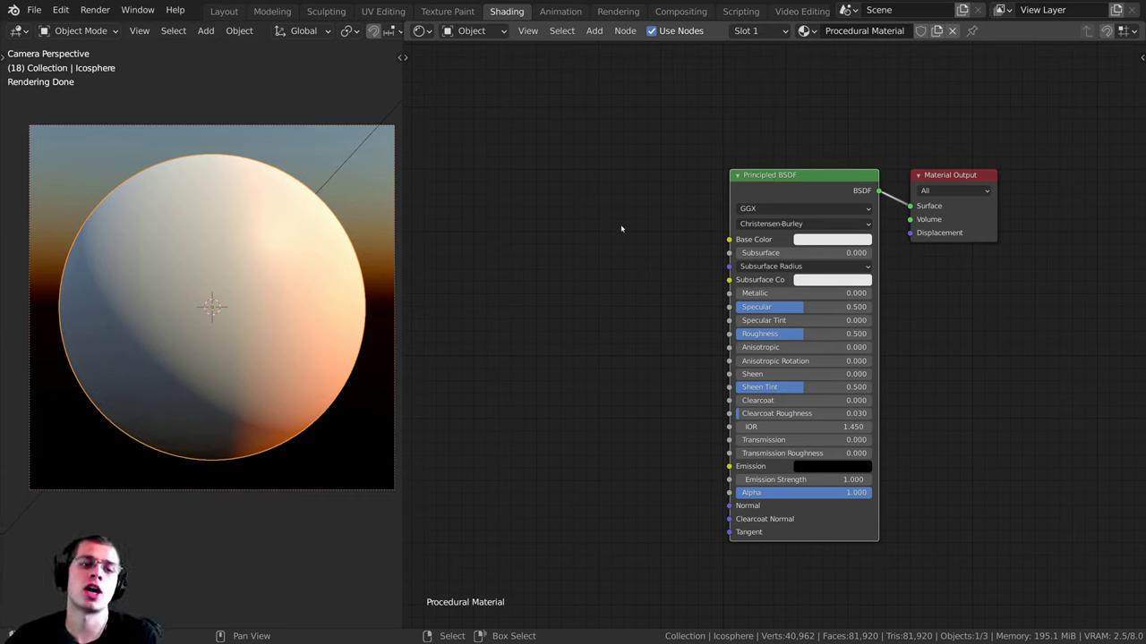
{"action": "left_click_drag", "start_coordinate": [826, 196], "coordinate": [813, 197]}
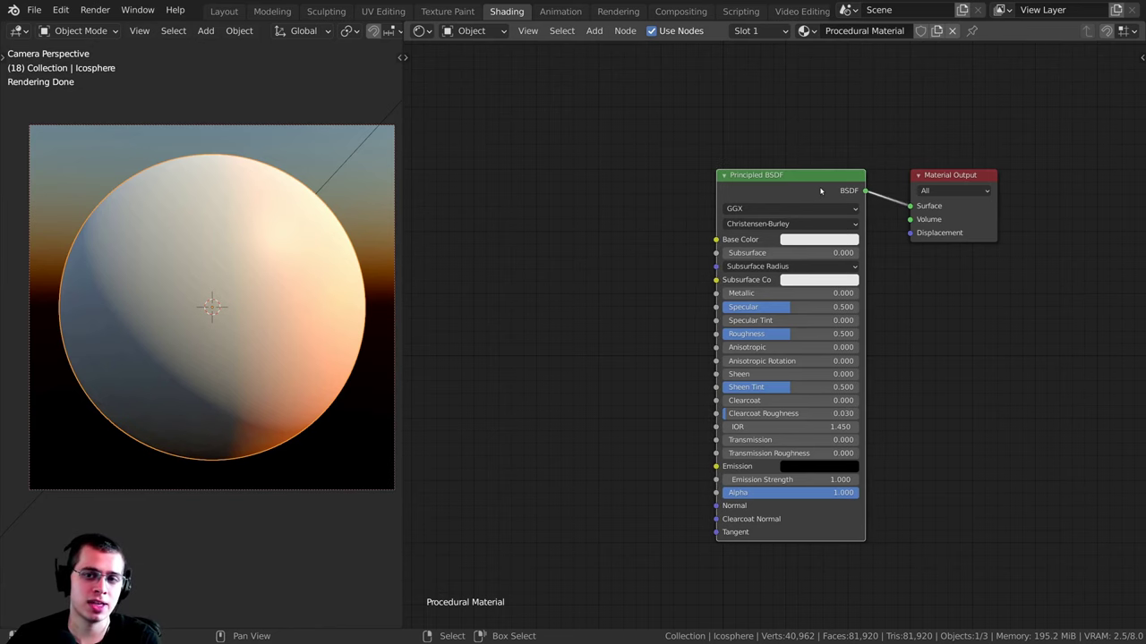
Step: Delete the Principled BSDF, look at the sphere without a shader, and undo the deletion
{"action": "key", "text": "x"}
{"action": "middle_click_drag", "start_coordinate": [344, 182], "coordinate": [266, 310]}
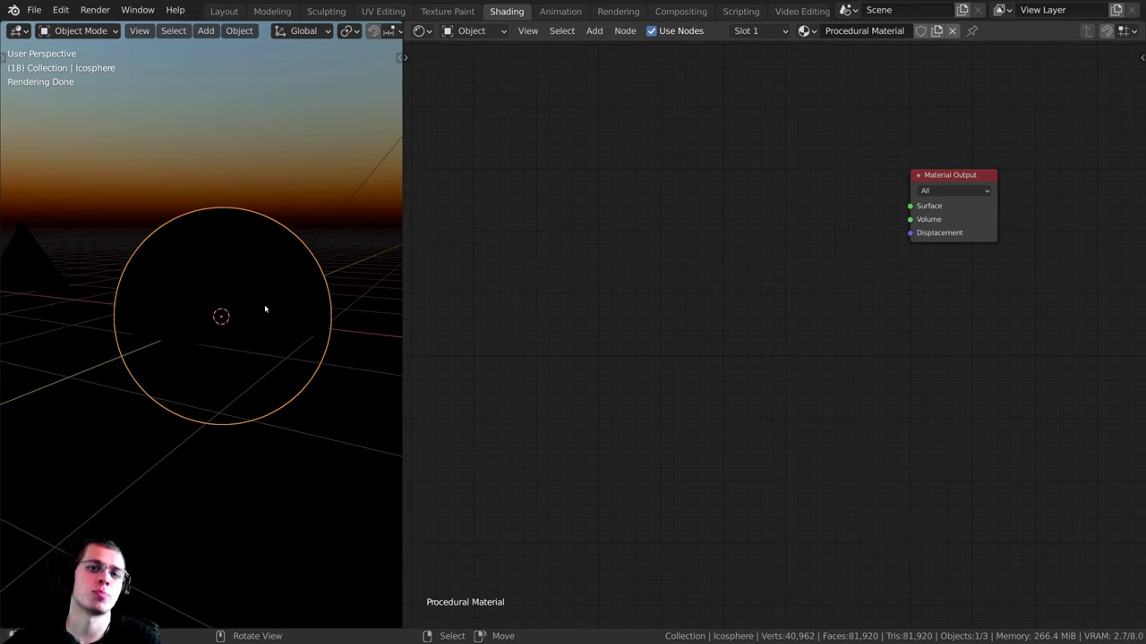
{"action": "key", "text": "ctrl+z"}
Step: Reposition the restored Principled BSDF to the left of the Material Output
{"action": "left_click_drag", "start_coordinate": [784, 204], "coordinate": [766, 185]}
{"action": "scroll", "coordinate": [734, 193], "scroll_direction": "up", "scroll_amount": 1}
{"action": "middle_click_drag", "start_coordinate": [727, 196], "coordinate": [689, 194]}
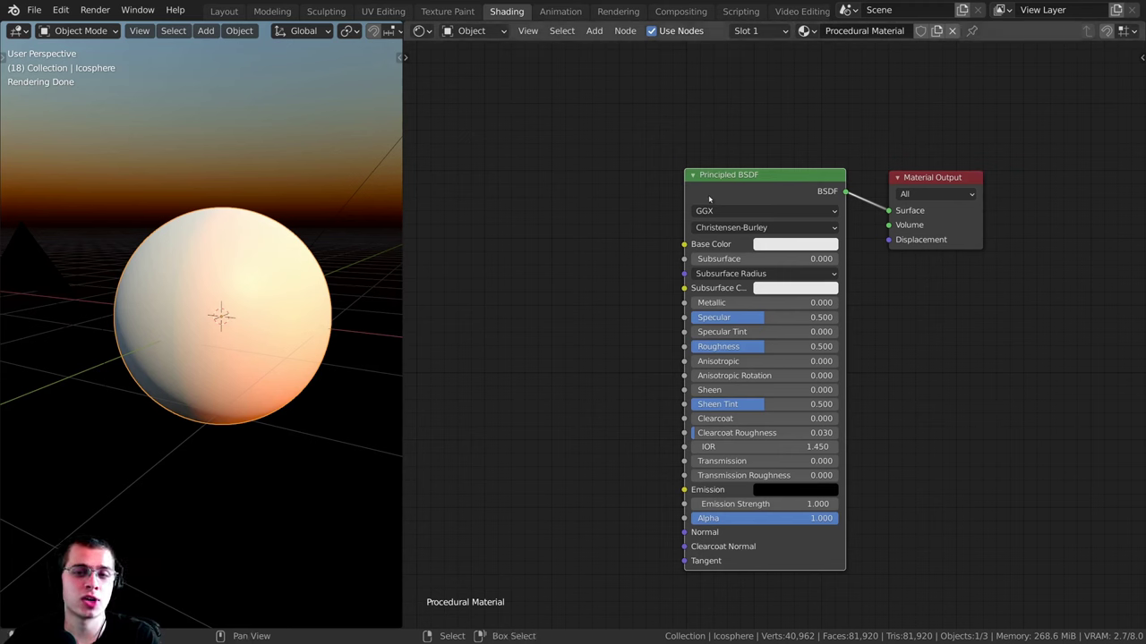
{"action": "left_click_drag", "start_coordinate": [709, 199], "coordinate": [771, 191]}
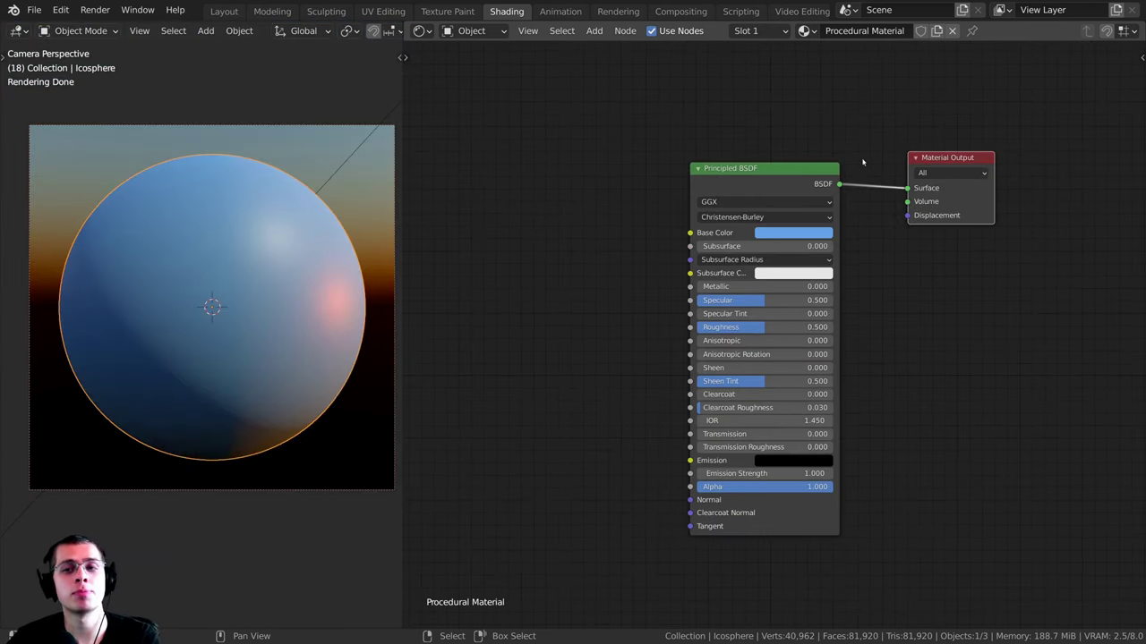
Step: Adjust the spacing between the blue Principled BSDF and the Material Output, moving the output slightly farther right
{"action": "left_click_drag", "start_coordinate": [953, 154], "coordinate": [958, 157]}
{"action": "middle_click_drag", "start_coordinate": [675, 199], "coordinate": [754, 170]}
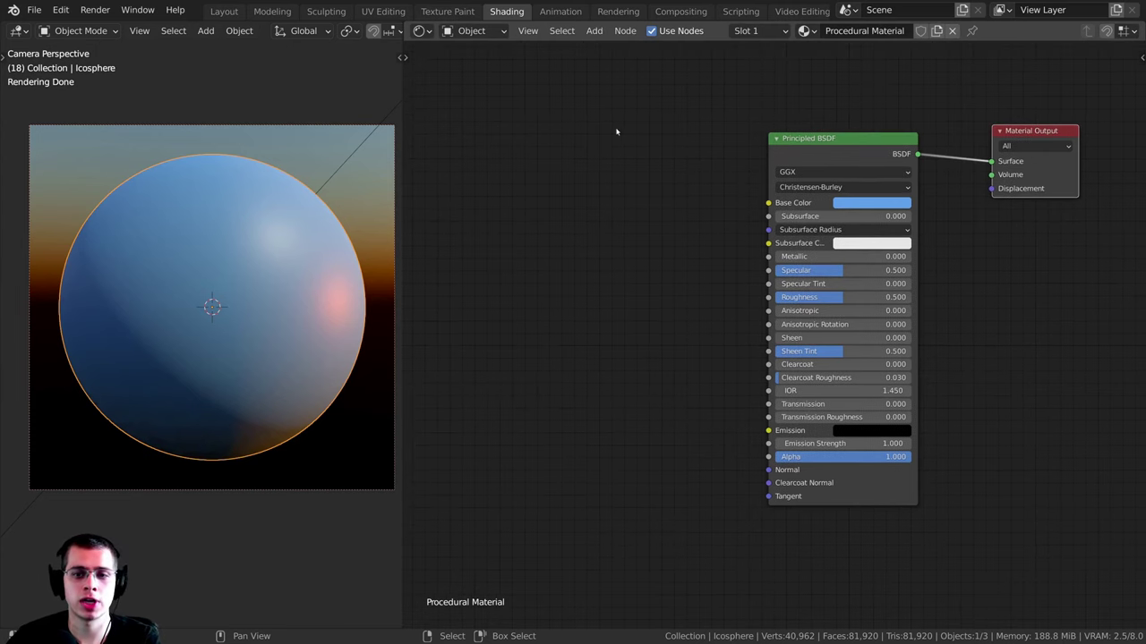
{"action": "left_click_drag", "start_coordinate": [811, 151], "coordinate": [819, 146]}
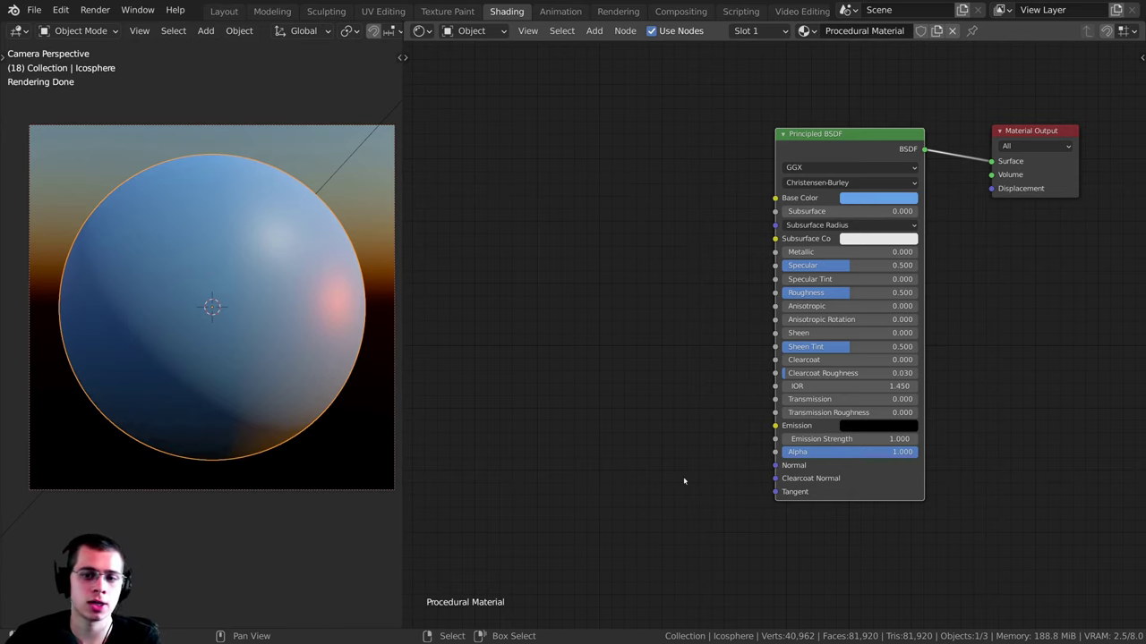
{"action": "left_click_drag", "start_coordinate": [775, 467], "coordinate": [675, 461]}
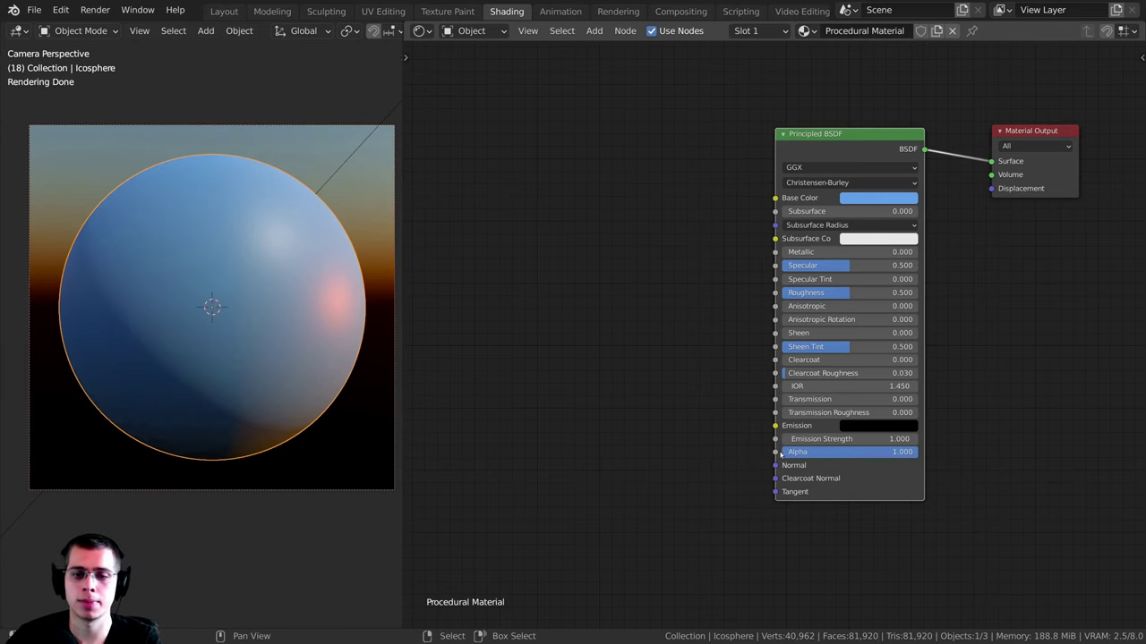
{"action": "middle_click_drag", "start_coordinate": [685, 280], "coordinate": [635, 298]}
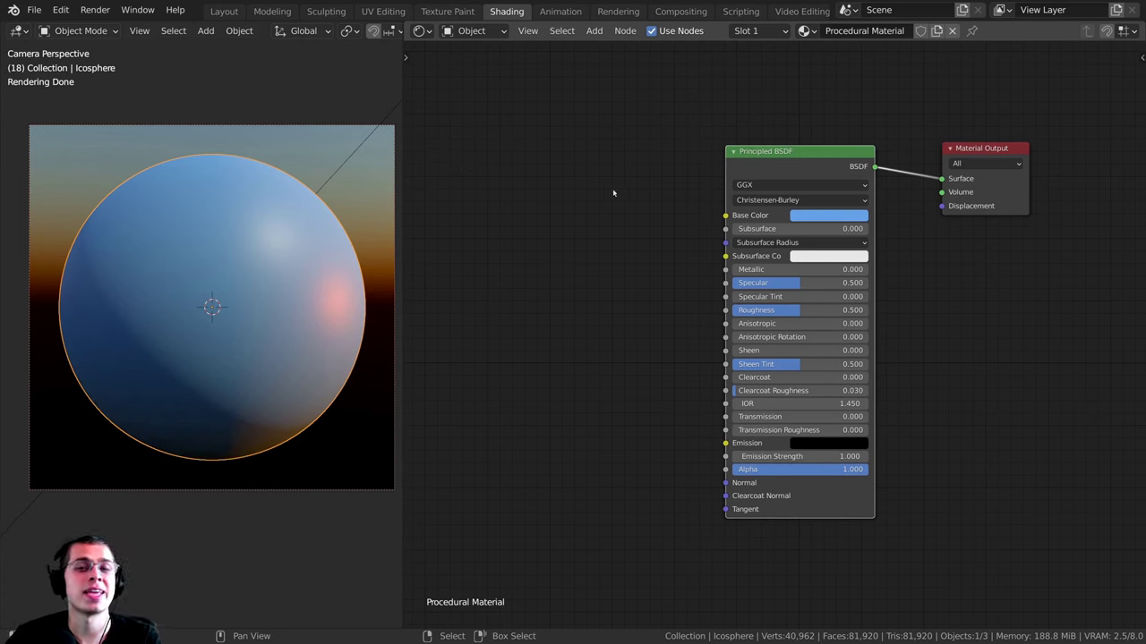
{"action": "left_click_drag", "start_coordinate": [727, 154], "coordinate": [741, 161]}
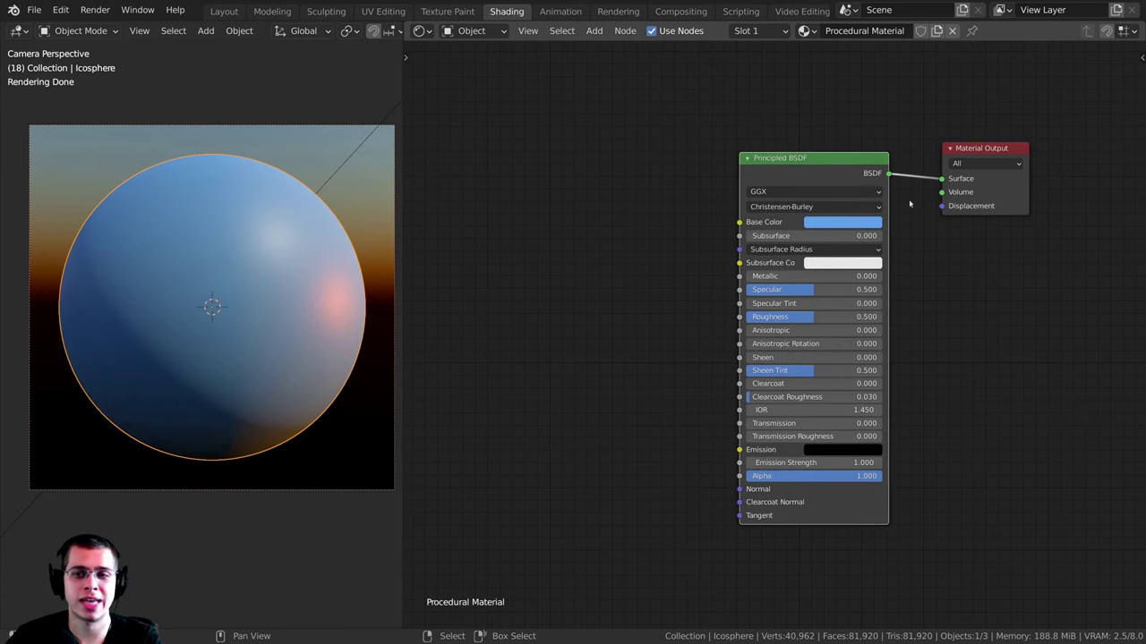
{"action": "mouse_move", "coordinate": [970, 155]}
{"action": "left_mouse_down"}
{"action": "mouse_move", "coordinate": [992, 129]}
{"action": "mouse_move", "coordinate": [991, 150]}
{"action": "left_mouse_up"}
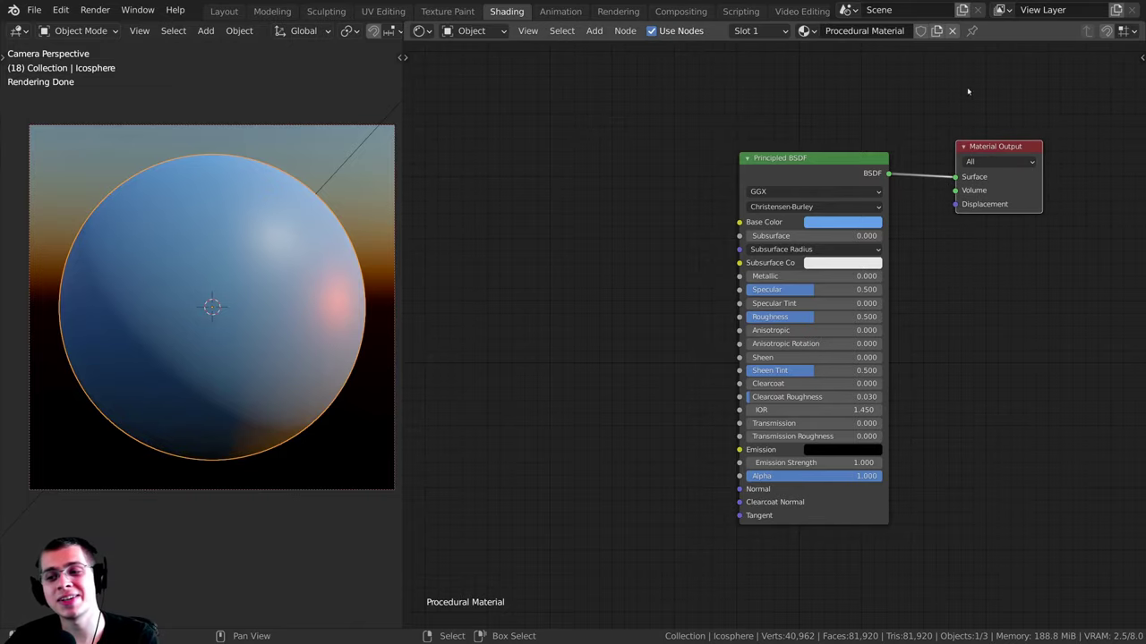
Step: Delete the Material Output and recreate it by previewing the Principled BSDF with Node Wrangler
{"action": "key", "text": "g"}
{"action": "right_click", "coordinate": [209, 227]}
{"action": "left_click_drag", "start_coordinate": [1008, 150], "coordinate": [991, 149]}
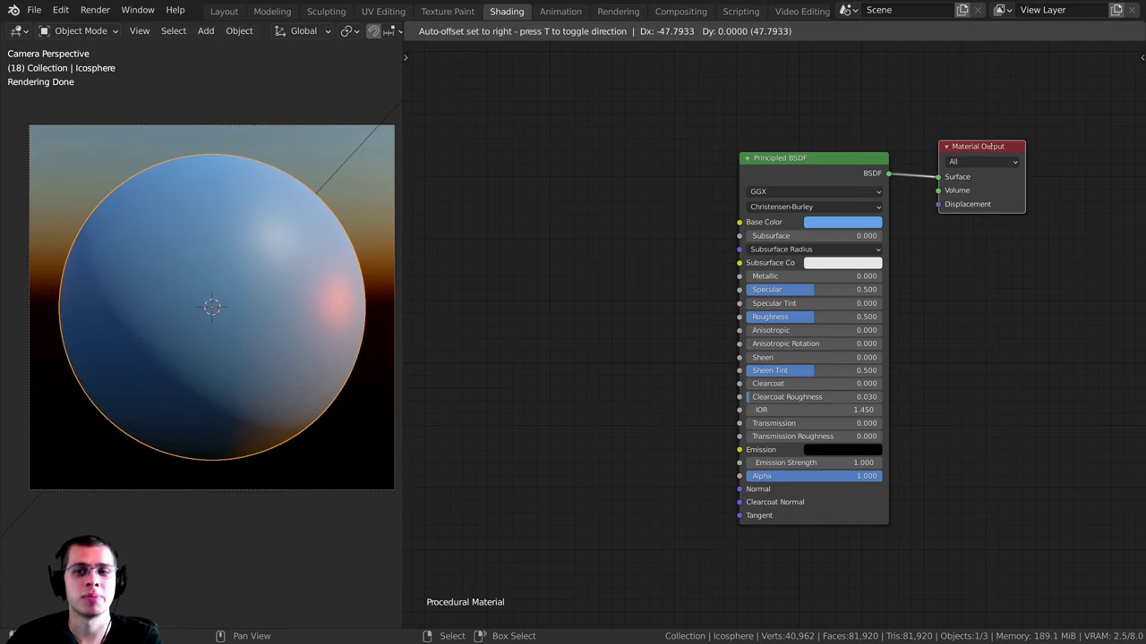
{"action": "key", "text": "x"}
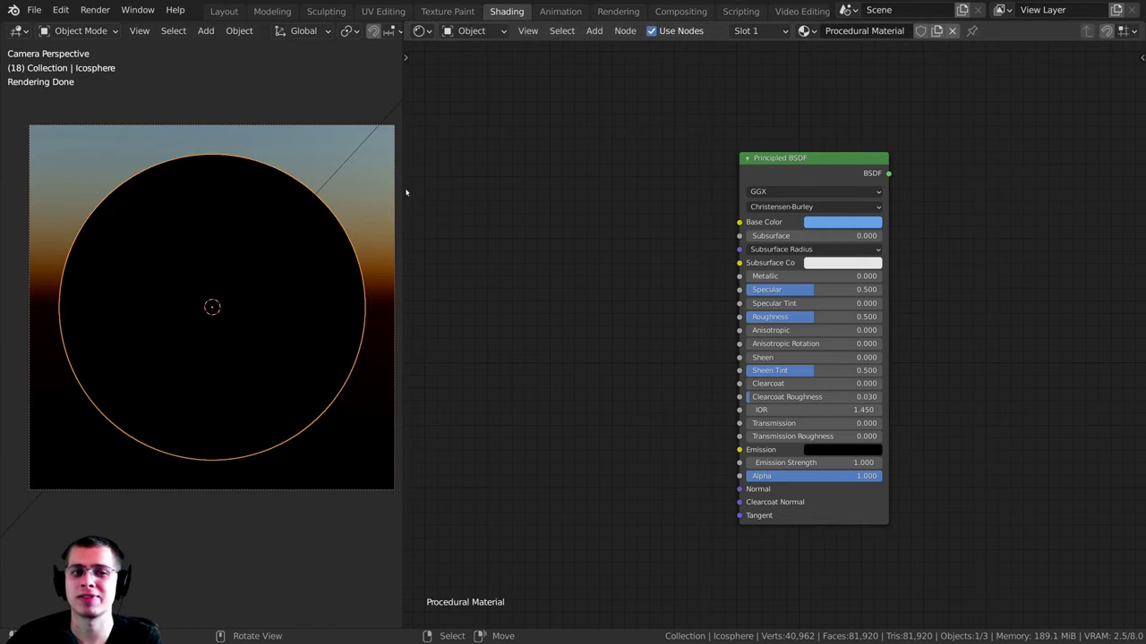
{"action": "left_click_drag", "start_coordinate": [845, 157], "coordinate": [823, 161]}
{"action": "left_click", "coordinate": [840, 162], "text": "ctrl+shift"}
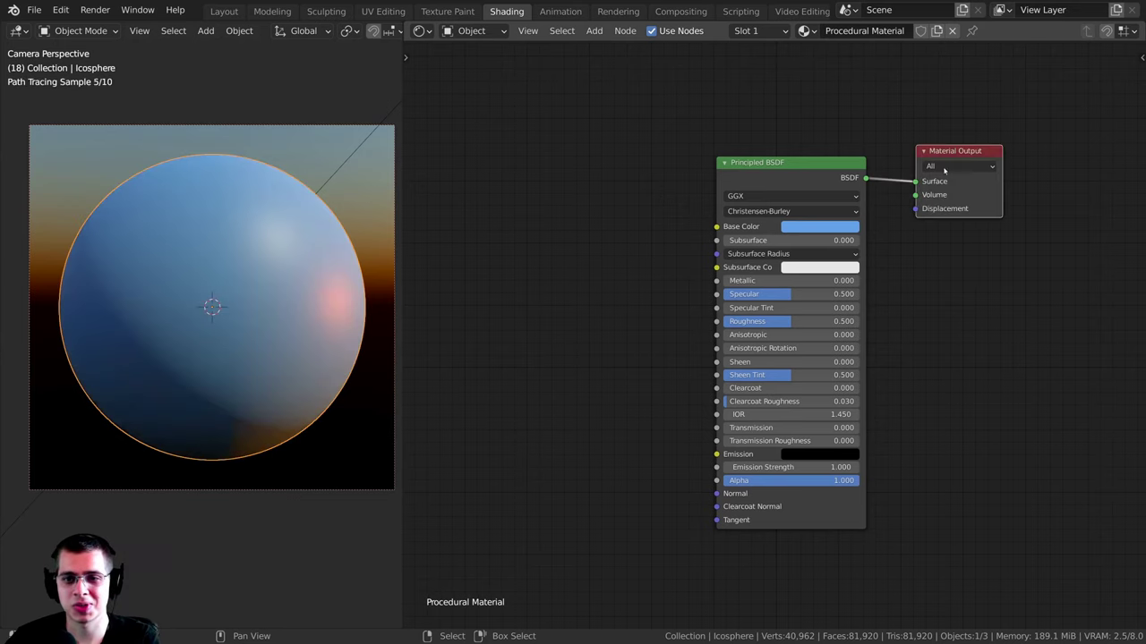
Step: Disconnect the Principled BSDF from the Material Output, inspect the sphere from another angle, and return to the camera view
{"action": "left_click_drag", "start_coordinate": [954, 154], "coordinate": [892, 195]}
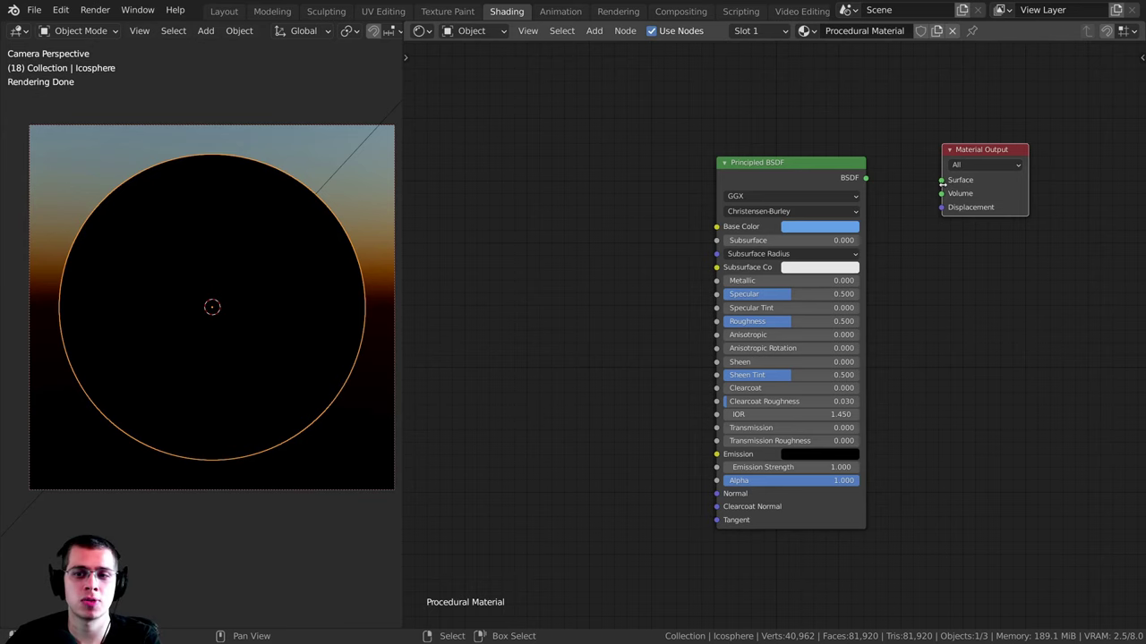
{"action": "key", "text": "g"}
{"action": "right_click", "coordinate": [291, 201]}
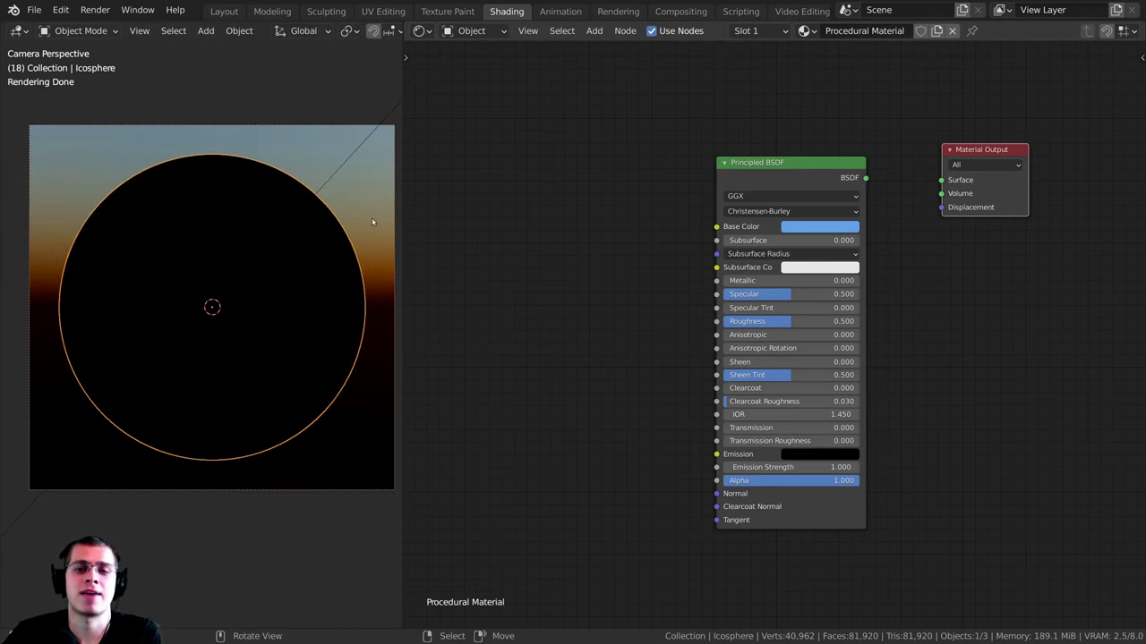
{"action": "middle_click_drag", "start_coordinate": [395, 215], "coordinate": [376, 235]}
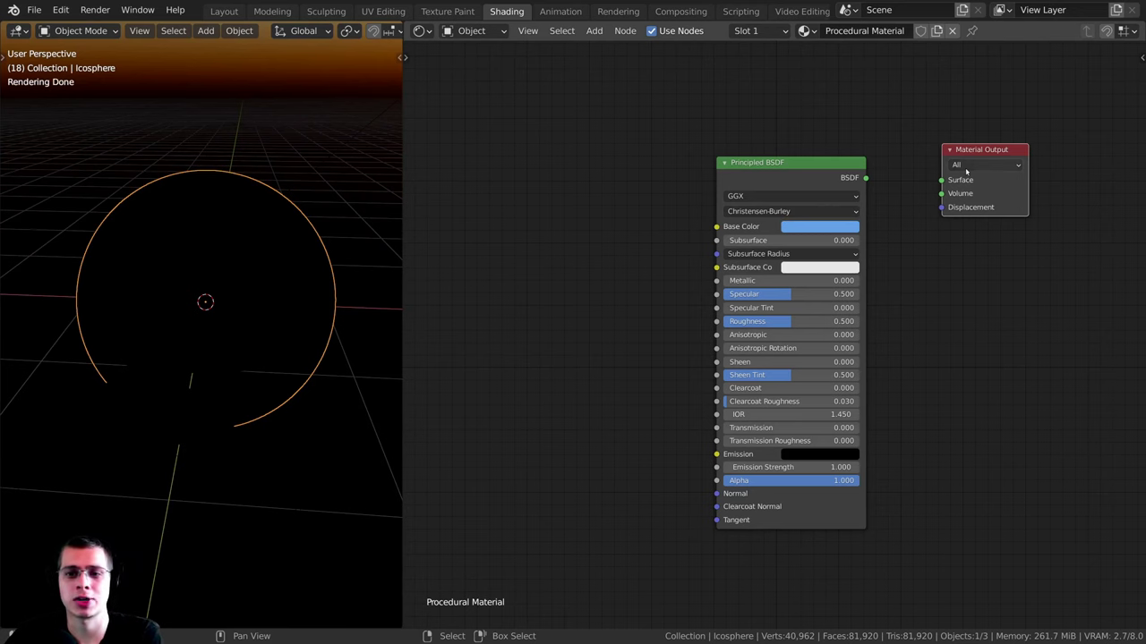
{"action": "key", "text": "KP_0"}
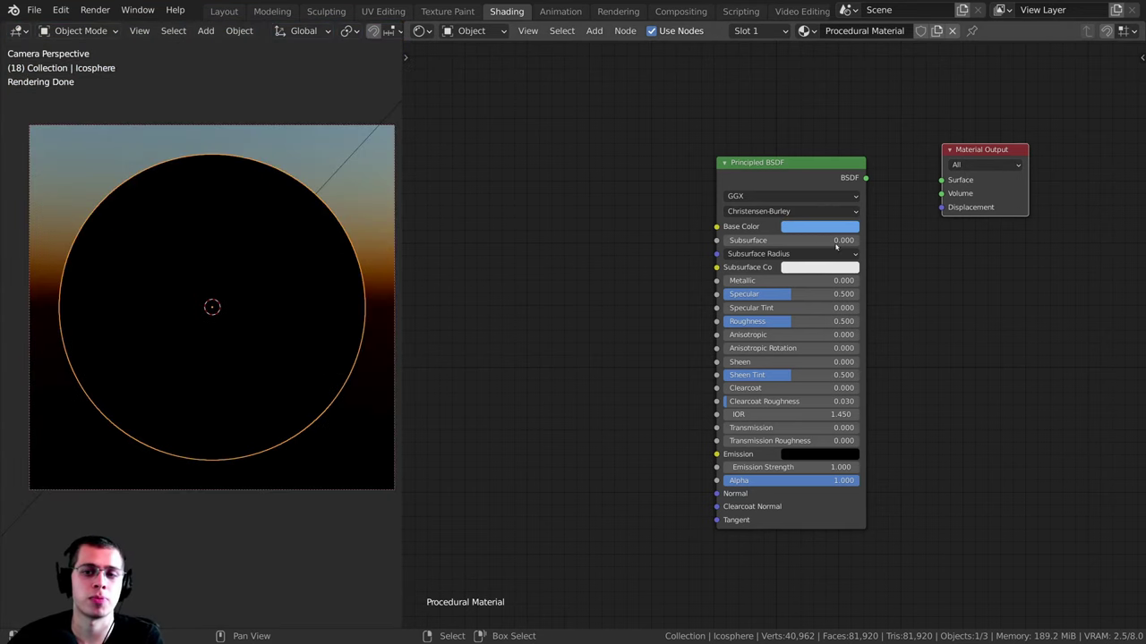
Step: Link the Principled BSDF's BSDF output to the Material Output's Surface input and move the Material Output closer
{"action": "scroll", "coordinate": [784, 171], "scroll_direction": "up", "scroll_amount": 2}
{"action": "left_click_drag", "start_coordinate": [816, 171], "coordinate": [929, 178]}
{"action": "left_click_drag", "start_coordinate": [954, 138], "coordinate": [891, 138]}
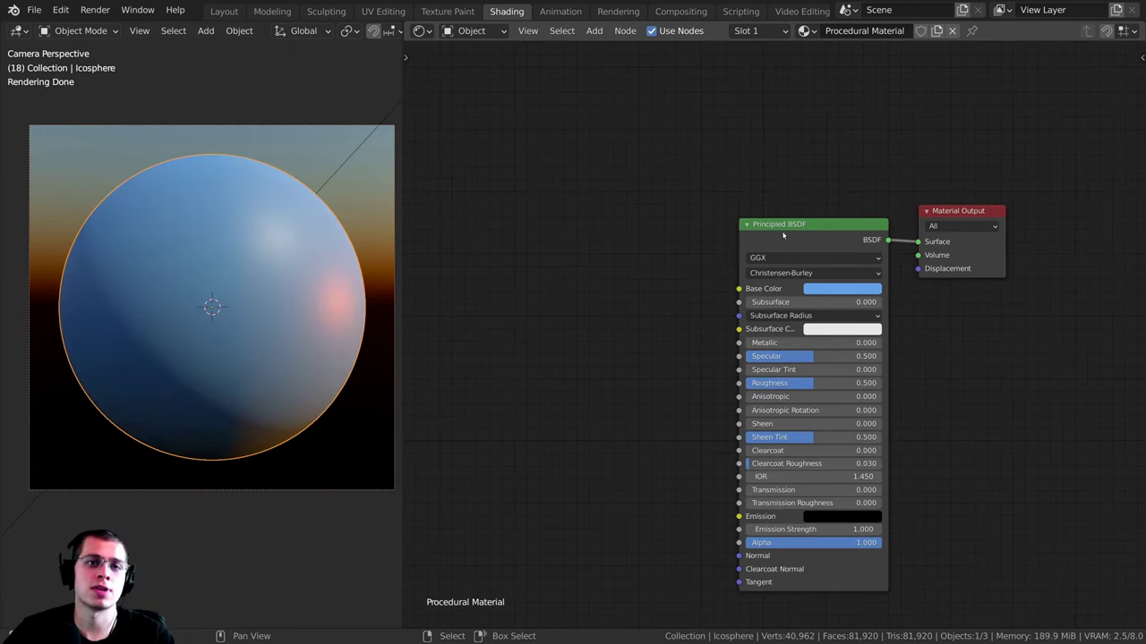
Step: Move the Principled BSDF slightly up and to the left, away from the Material Output
{"action": "left_click_drag", "start_coordinate": [788, 232], "coordinate": [778, 220]}
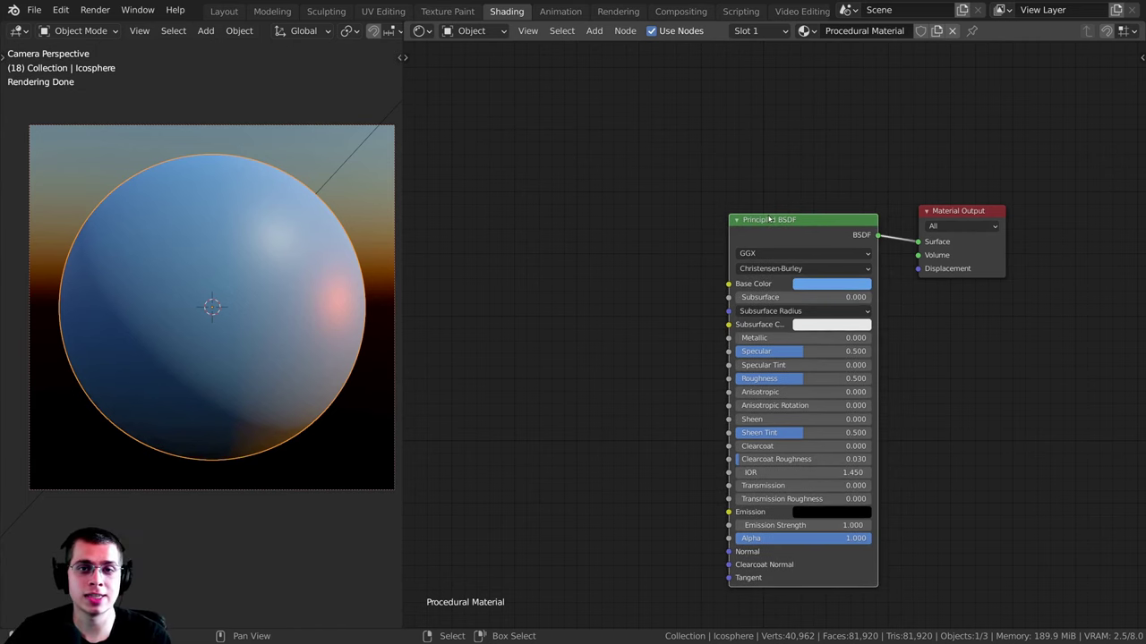
{"action": "scroll", "coordinate": [769, 219], "scroll_direction": "up", "scroll_amount": 3}
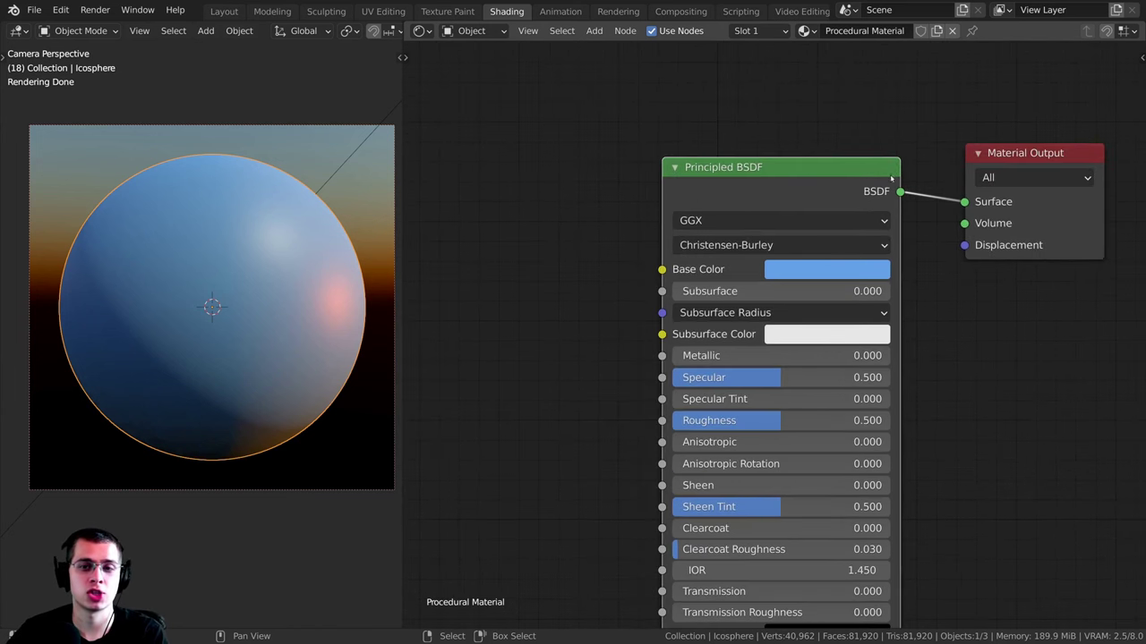
{"action": "left_click_drag", "start_coordinate": [691, 165], "coordinate": [684, 139]}
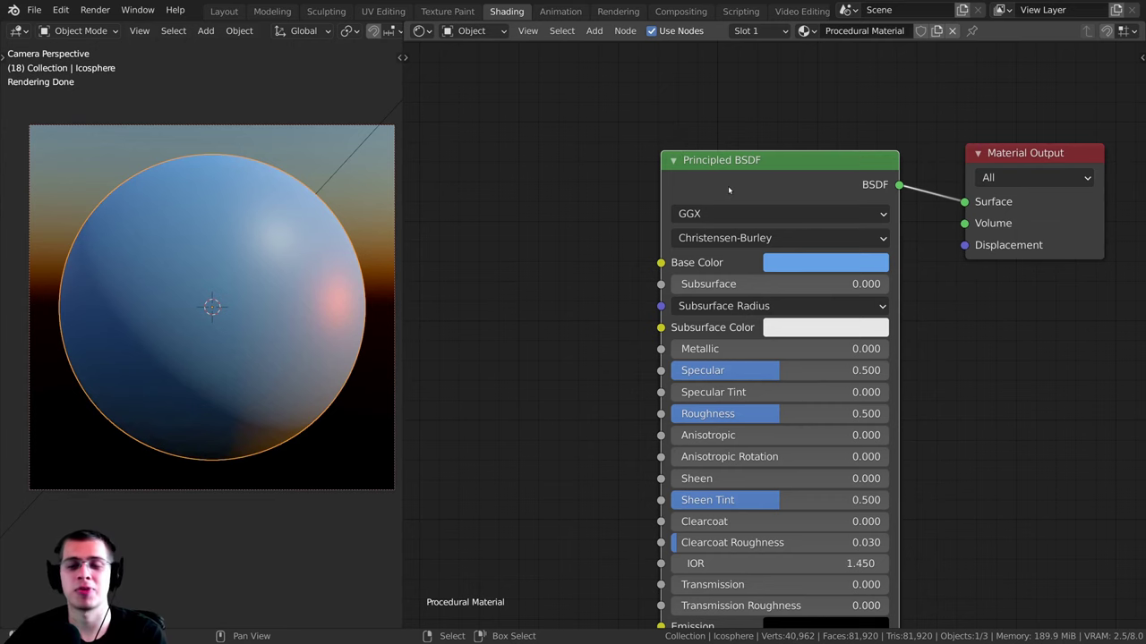
Step: Browse the categories of nodes that can be added to the material
{"action": "scroll", "coordinate": [729, 190], "scroll_direction": "down", "scroll_amount": 3}
{"action": "middle_click_drag", "start_coordinate": [728, 190], "coordinate": [791, 184]}
{"action": "scroll", "coordinate": [750, 185], "scroll_direction": "down", "scroll_amount": 3}
{"action": "middle_click_drag", "start_coordinate": [721, 210], "coordinate": [763, 196]}
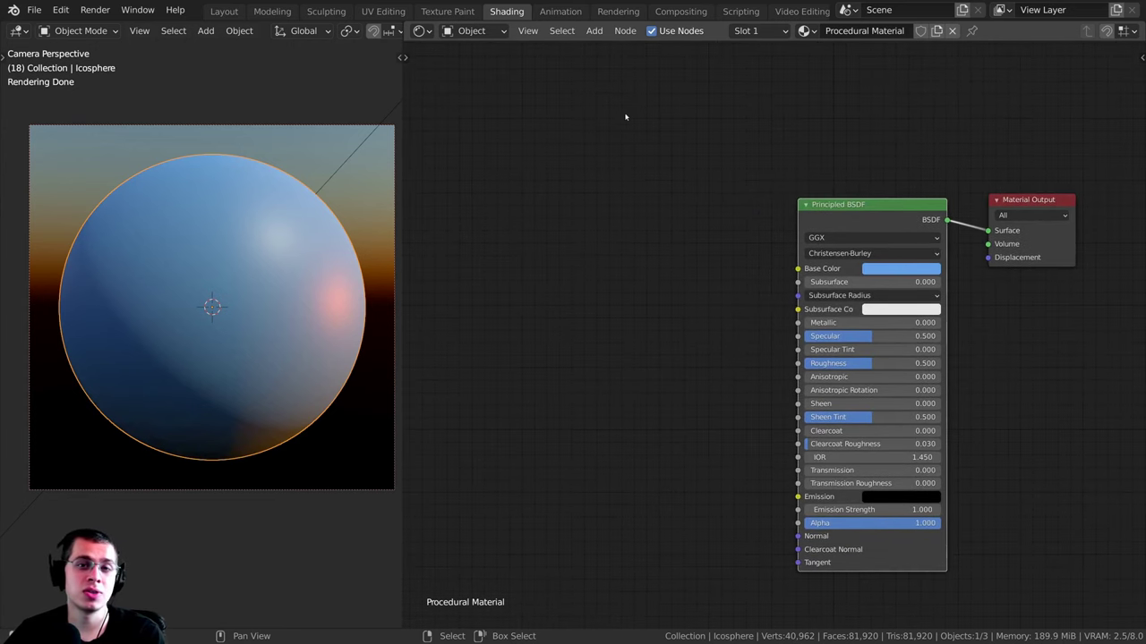
{"action": "left_click", "coordinate": [593, 32]}
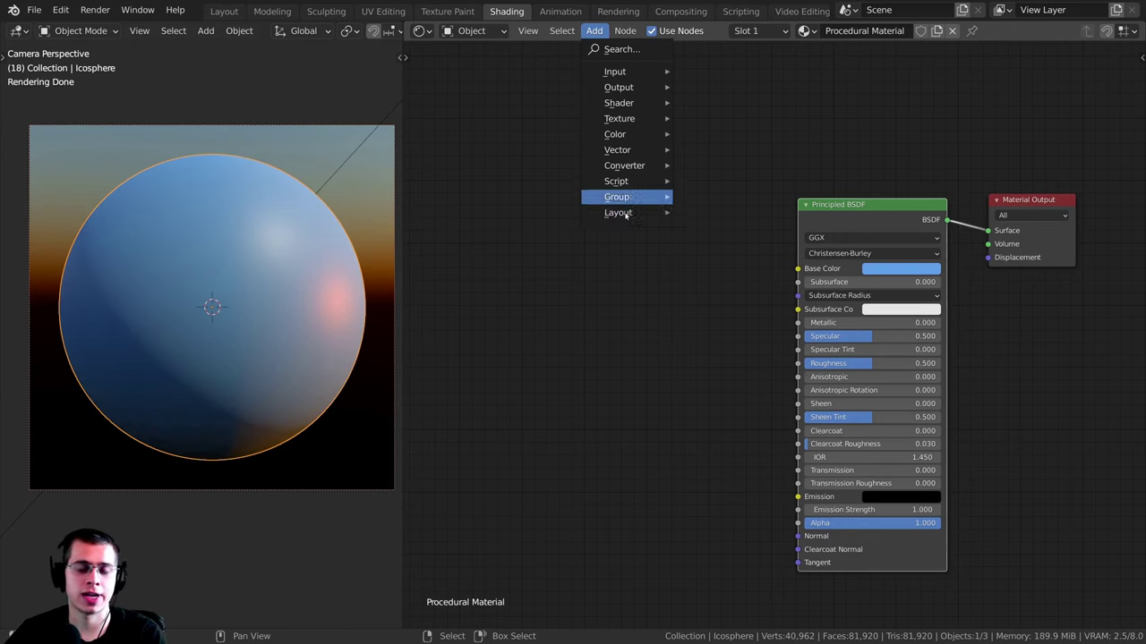
{"action": "mouse_move", "coordinate": [653, 104]}
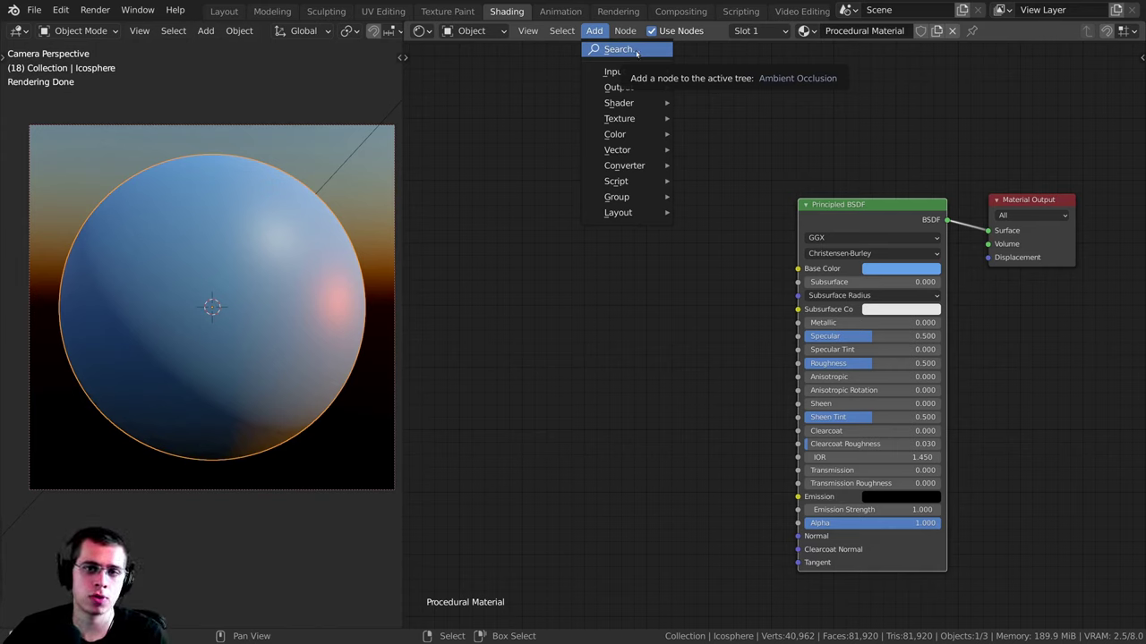
{"action": "mouse_move", "coordinate": [615, 73]}
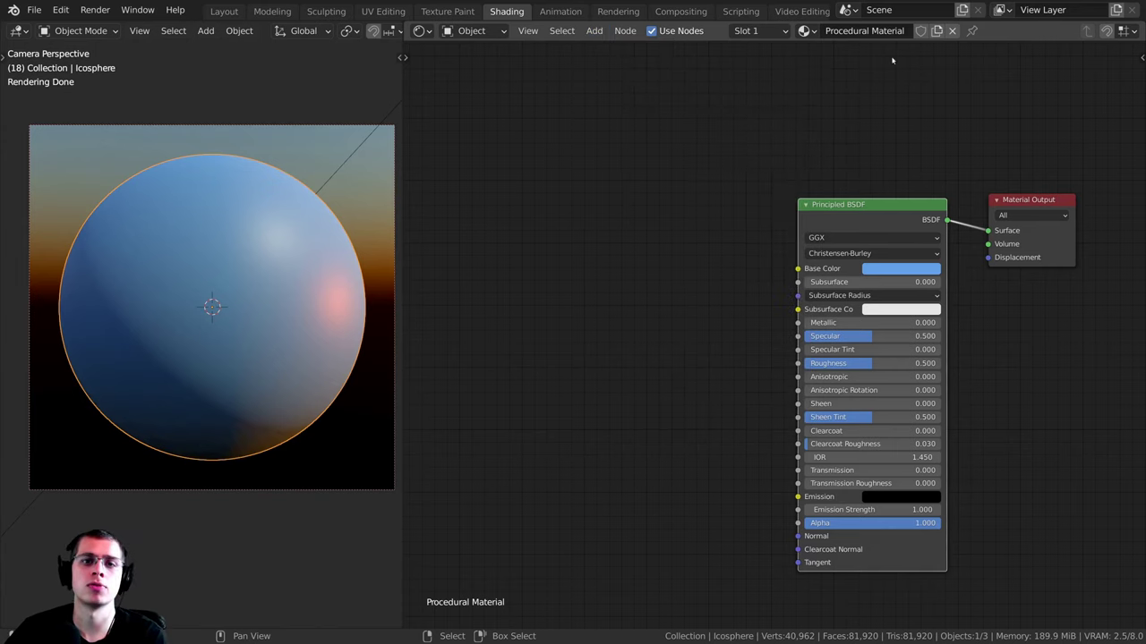
{"action": "left_click", "coordinate": [597, 30]}
{"action": "left_click", "coordinate": [599, 30]}
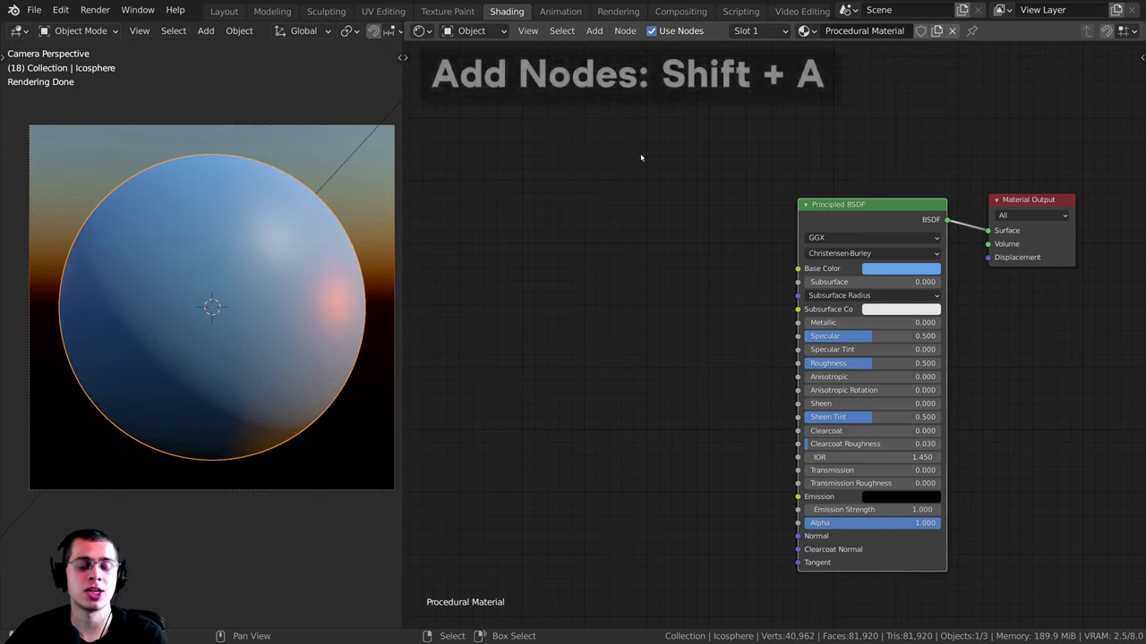
{"action": "key", "text": "shift+a"}
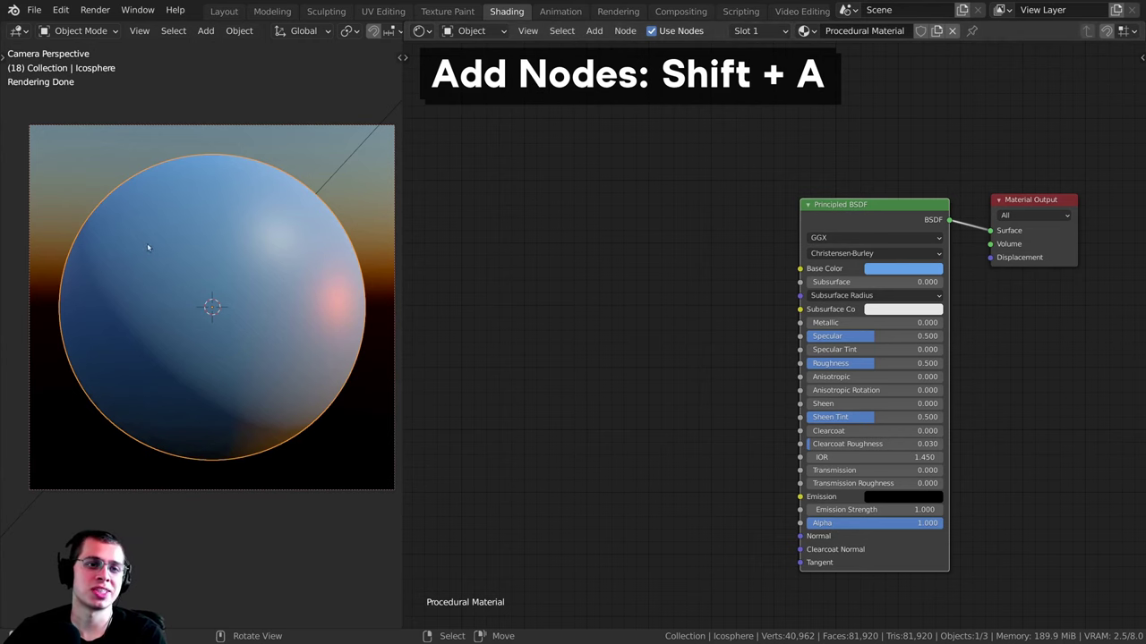
{"action": "key", "text": "shift+a"}
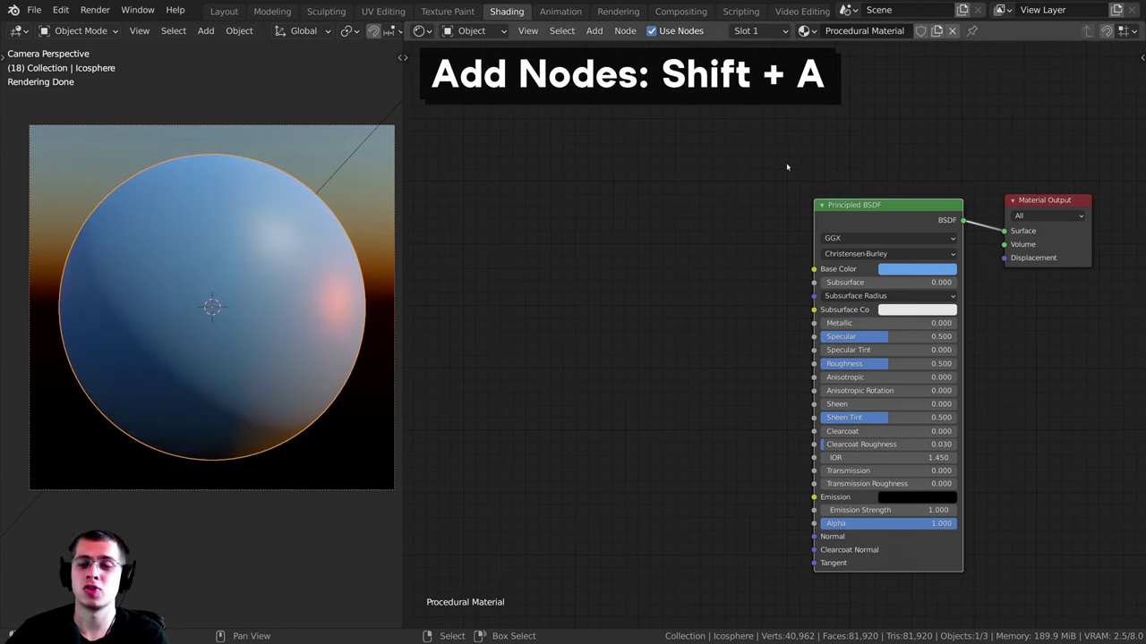
Step: Search the addable nodes for "pri" without adding one
{"action": "key", "text": "shift+a"}
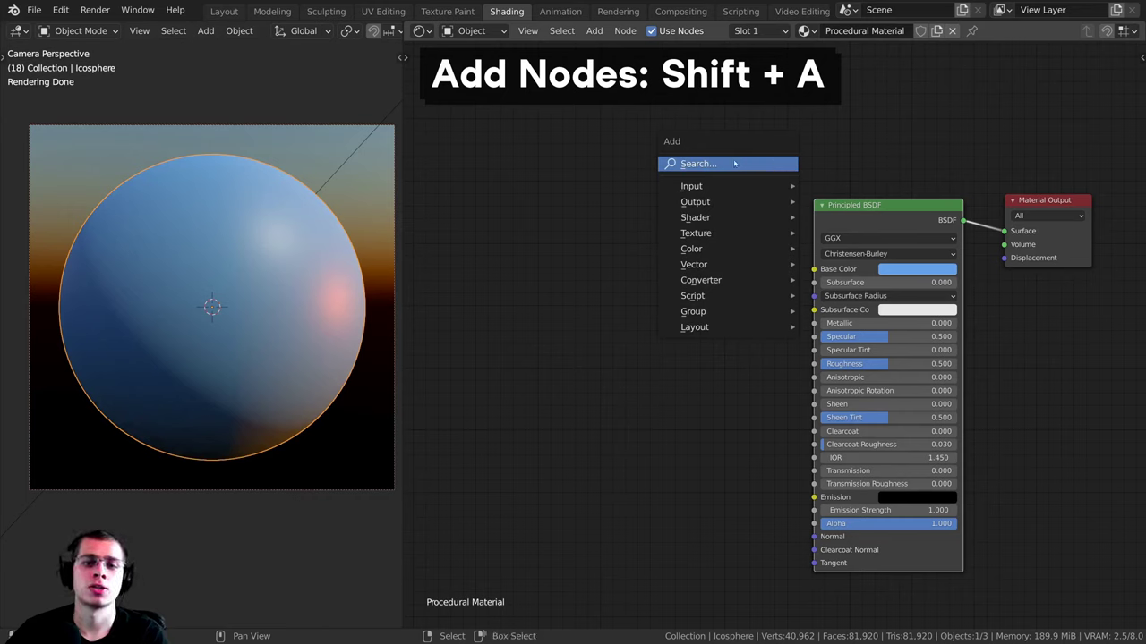
{"action": "left_click", "coordinate": [716, 167]}
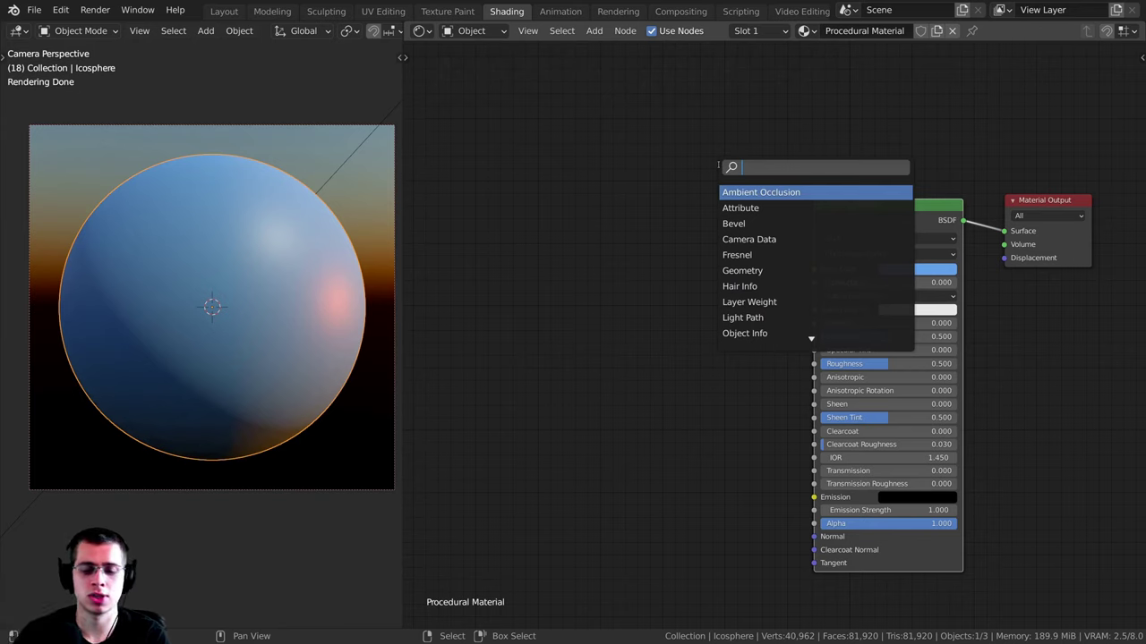
{"action": "type", "text": "pri"}
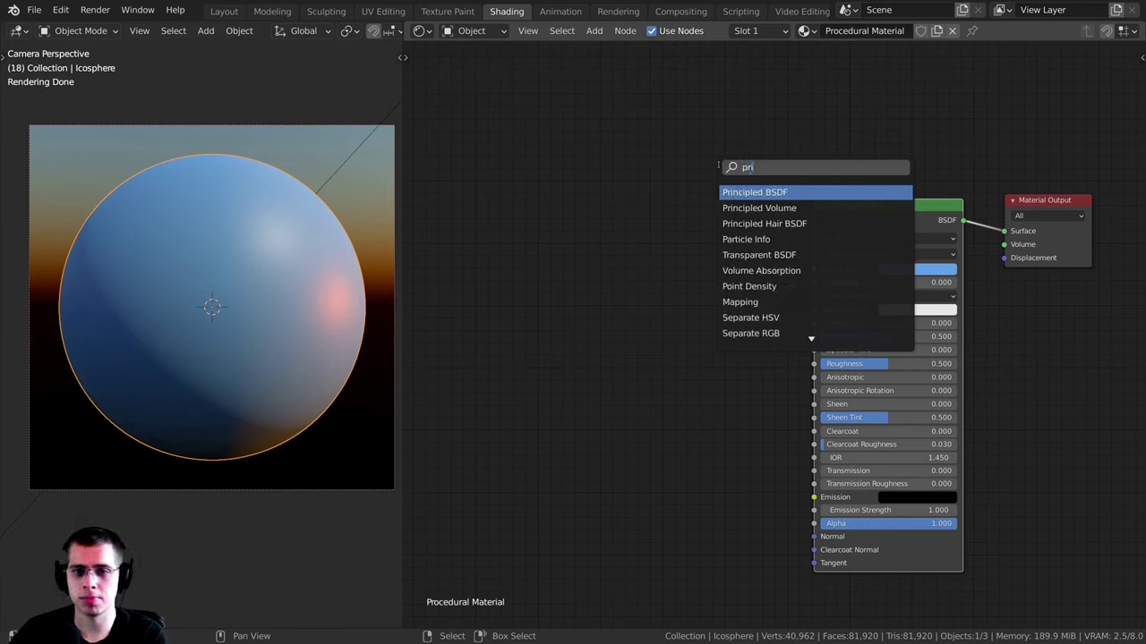
{"action": "key", "text": "Escape"}
Step: Add an Emission shader node and place it above the Principled BSDF
{"action": "key", "text": "shift+a"}
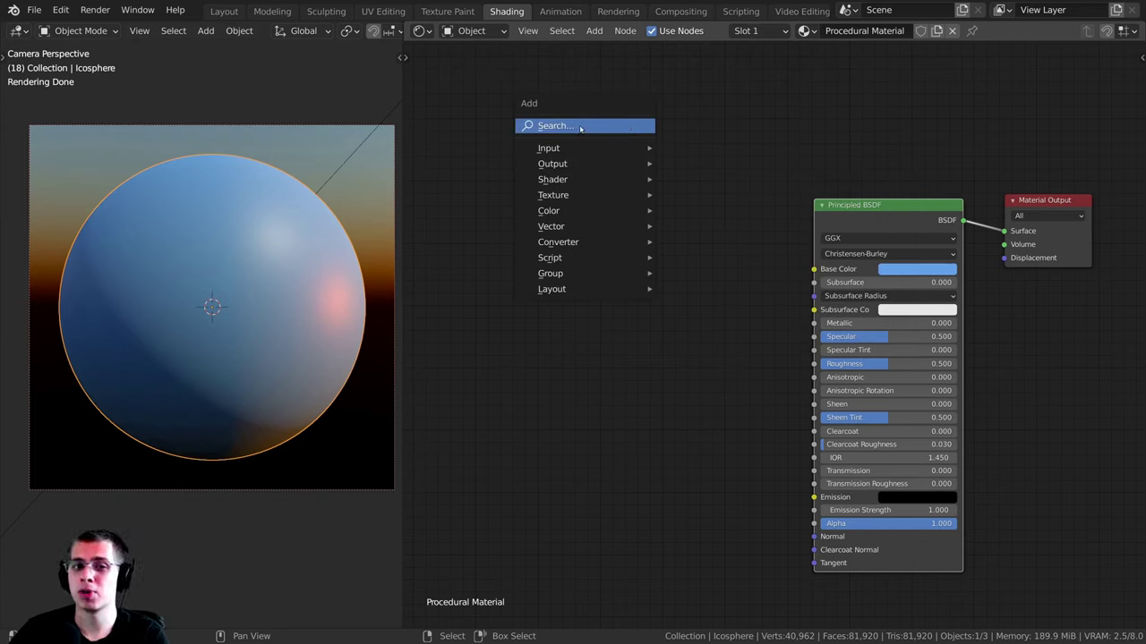
{"action": "mouse_move", "coordinate": [591, 181]}
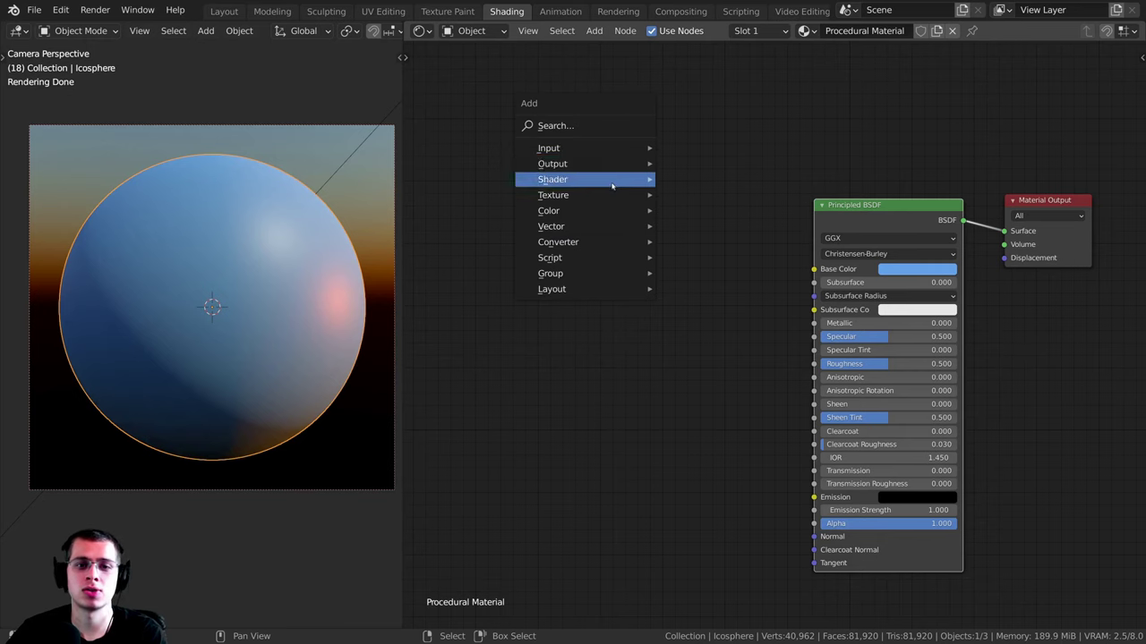
{"action": "left_click", "coordinate": [696, 230]}
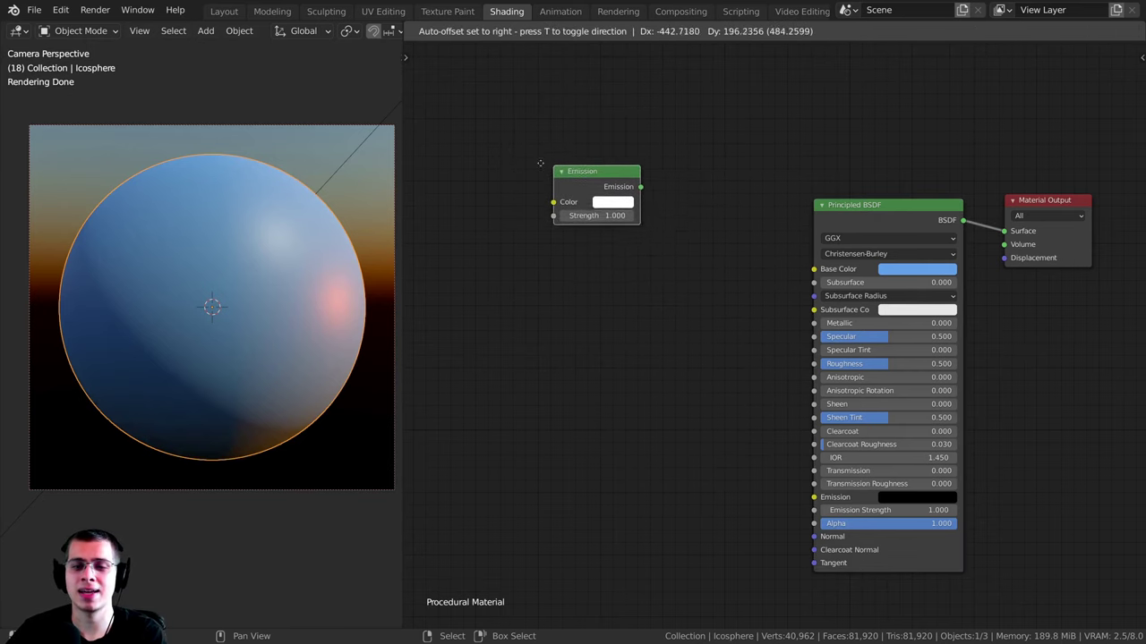
{"action": "left_click", "coordinate": [866, 94]}
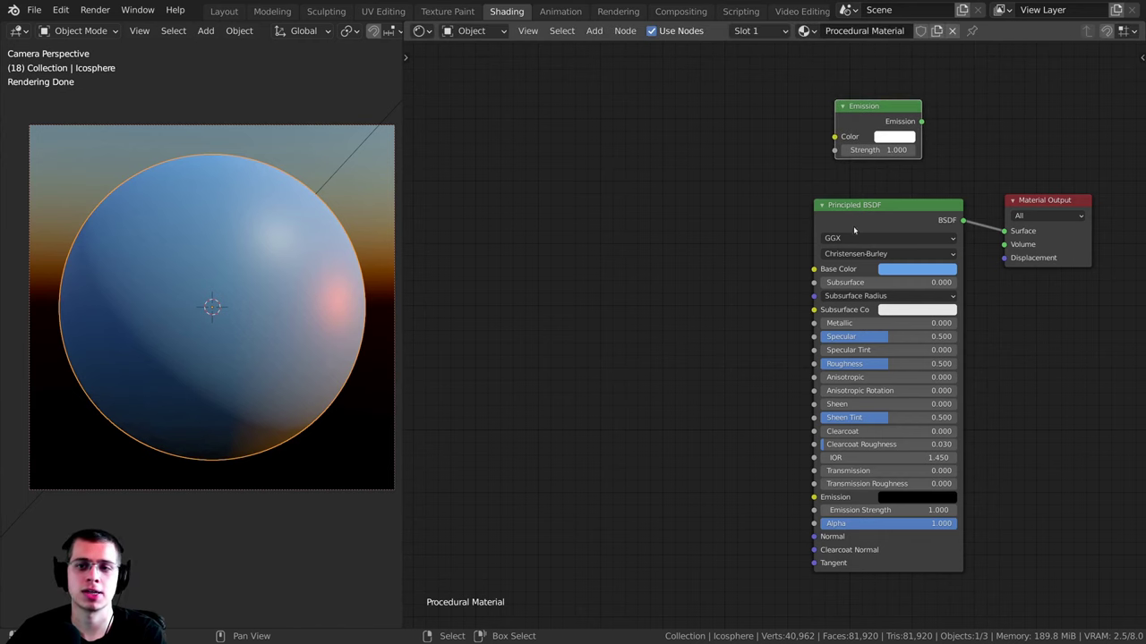
{"action": "left_click_drag", "start_coordinate": [860, 114], "coordinate": [849, 111]}
Step: Link the Emission node's output to the Material Output's Surface input in place of the Principled BSDF
{"action": "middle_click_drag", "start_coordinate": [926, 107], "coordinate": [825, 123]}
{"action": "scroll", "coordinate": [825, 123], "scroll_direction": "up", "scroll_amount": 4}
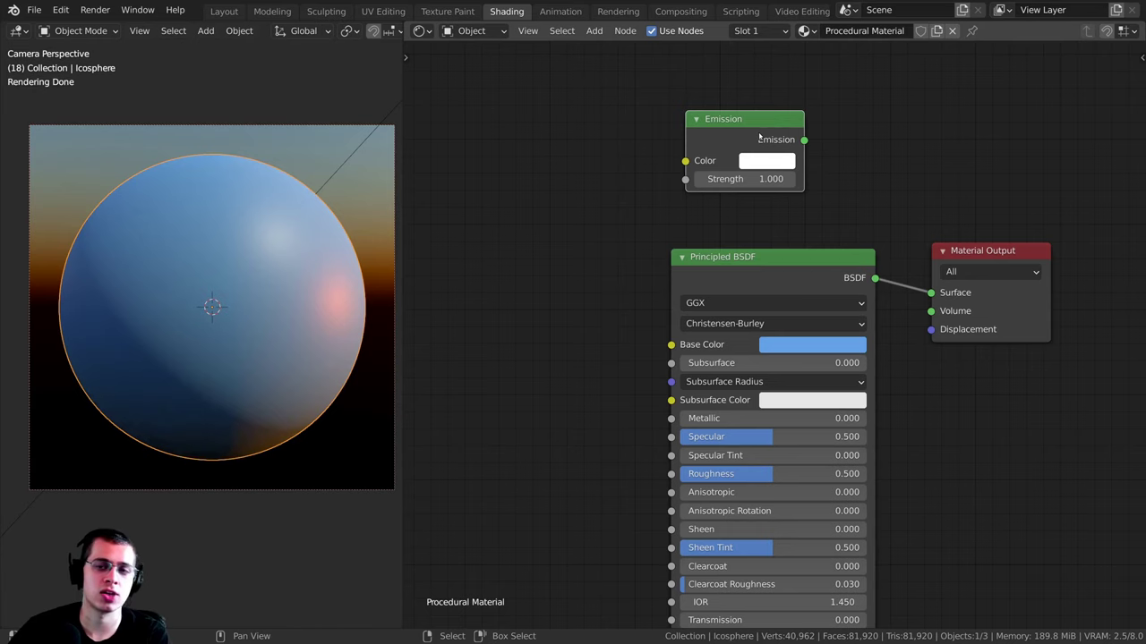
{"action": "left_click_drag", "start_coordinate": [803, 140], "coordinate": [933, 294]}
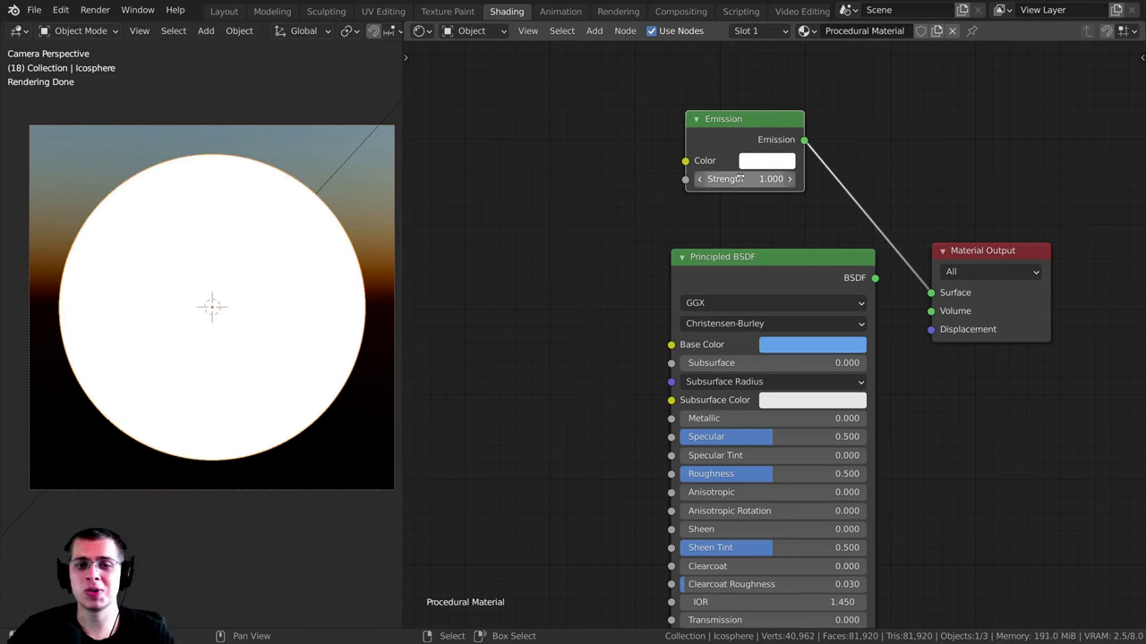
Step: Move the Principled BSDF further down, lower the Emission node slightly, and widen the Emission node
{"action": "left_click_drag", "start_coordinate": [720, 130], "coordinate": [725, 143]}
{"action": "left_click_drag", "start_coordinate": [707, 257], "coordinate": [676, 307]}
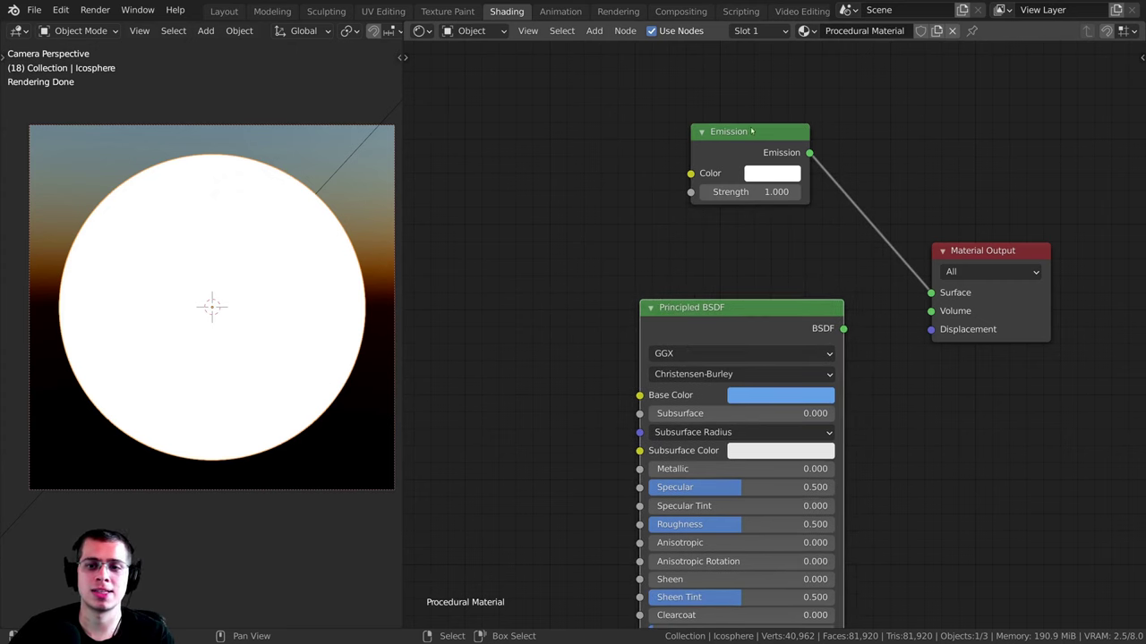
{"action": "left_click_drag", "start_coordinate": [701, 141], "coordinate": [726, 174]}
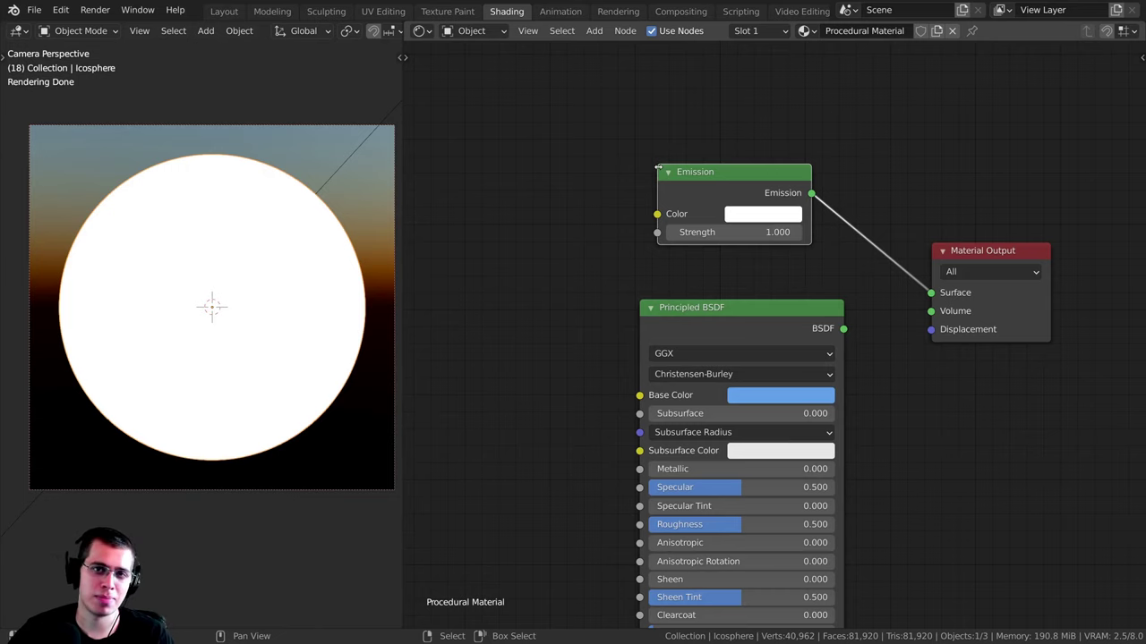
{"action": "left_click_drag", "start_coordinate": [658, 168], "coordinate": [654, 169]}
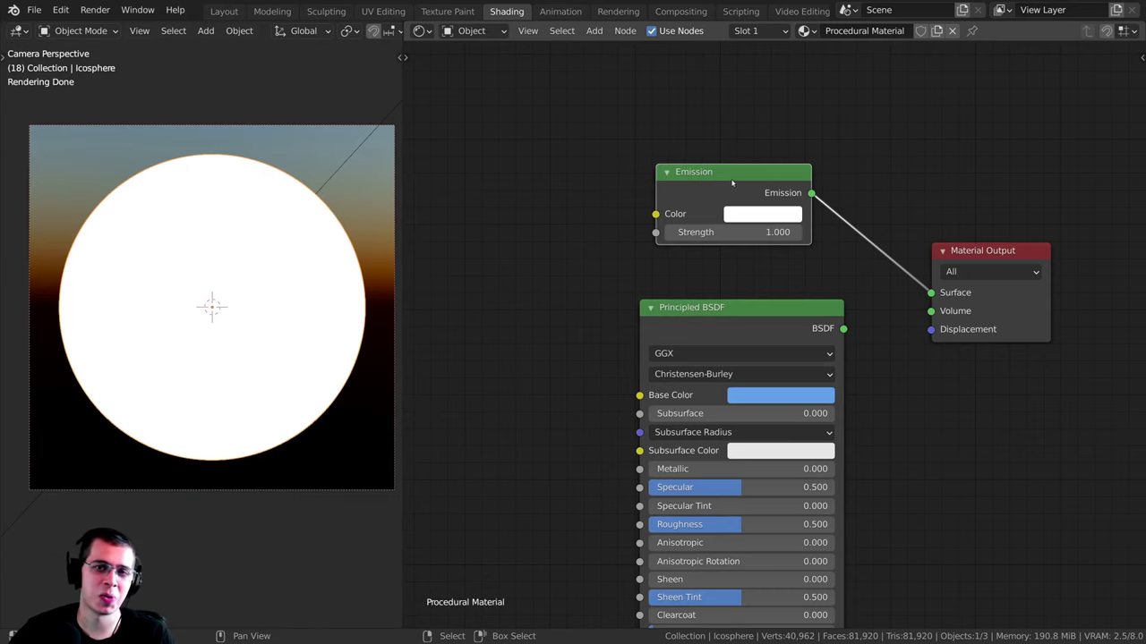
Step: Nudge the Principled BSDF slightly up and the Emission node slightly to the left
{"action": "middle_click_drag", "start_coordinate": [728, 203], "coordinate": [735, 136]}
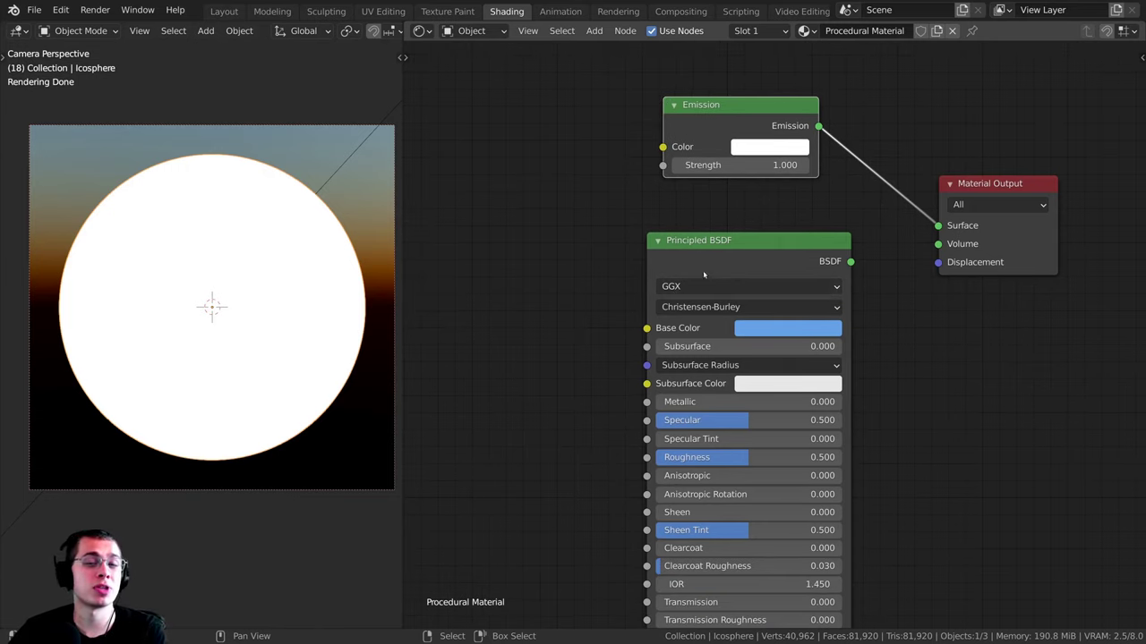
{"action": "left_click_drag", "start_coordinate": [707, 269], "coordinate": [692, 254]}
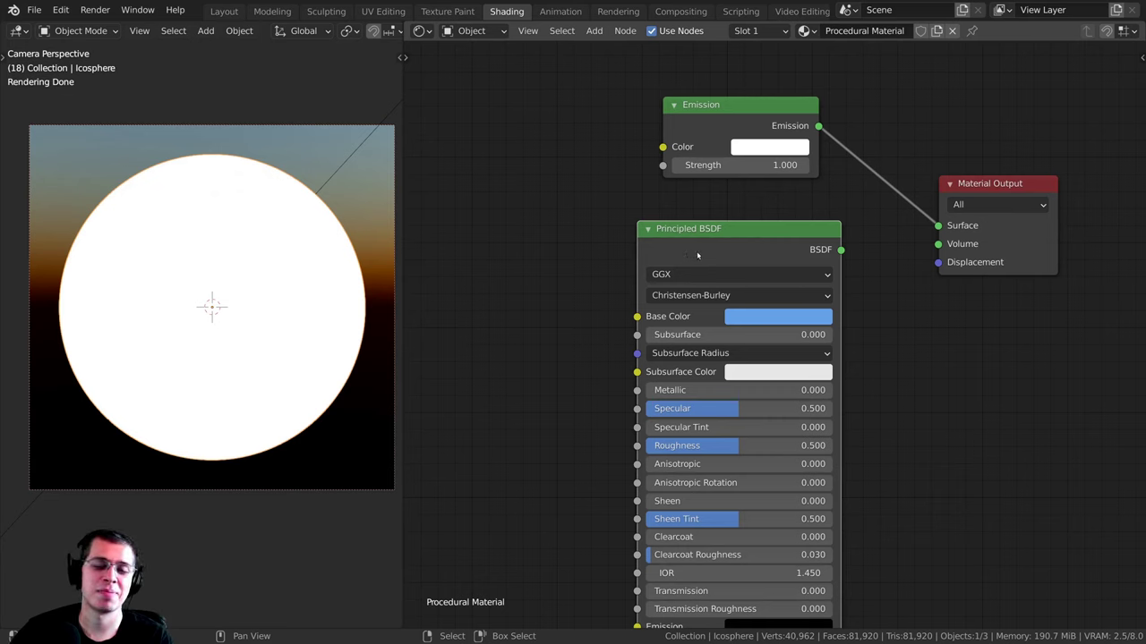
{"action": "left_click_drag", "start_coordinate": [711, 248], "coordinate": [716, 256]}
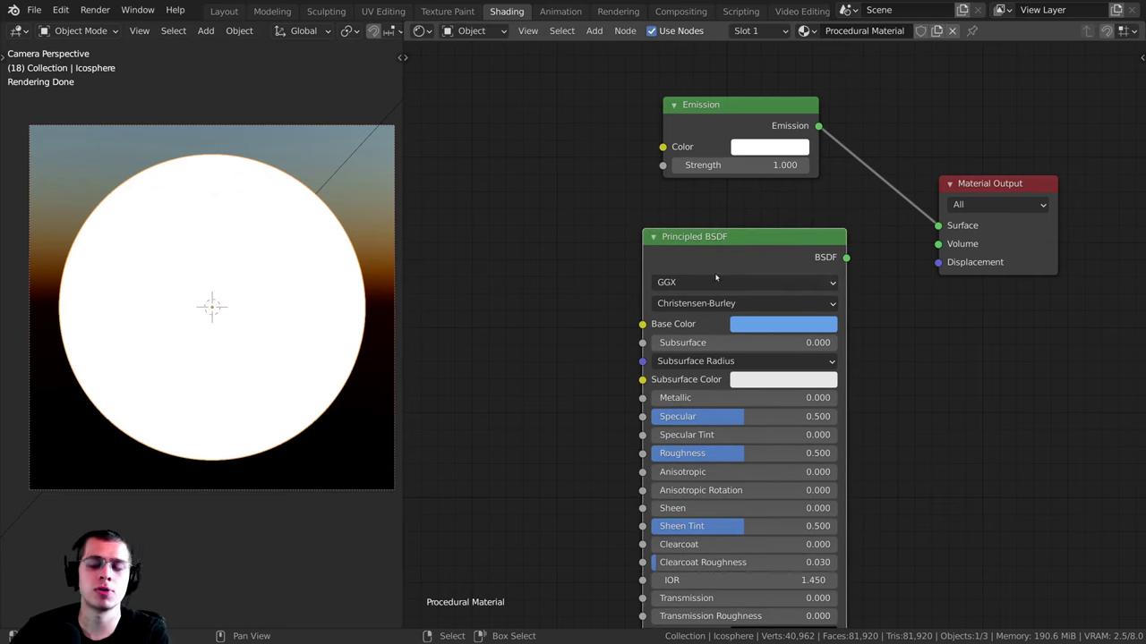
{"action": "left_click_drag", "start_coordinate": [721, 117], "coordinate": [716, 115]}
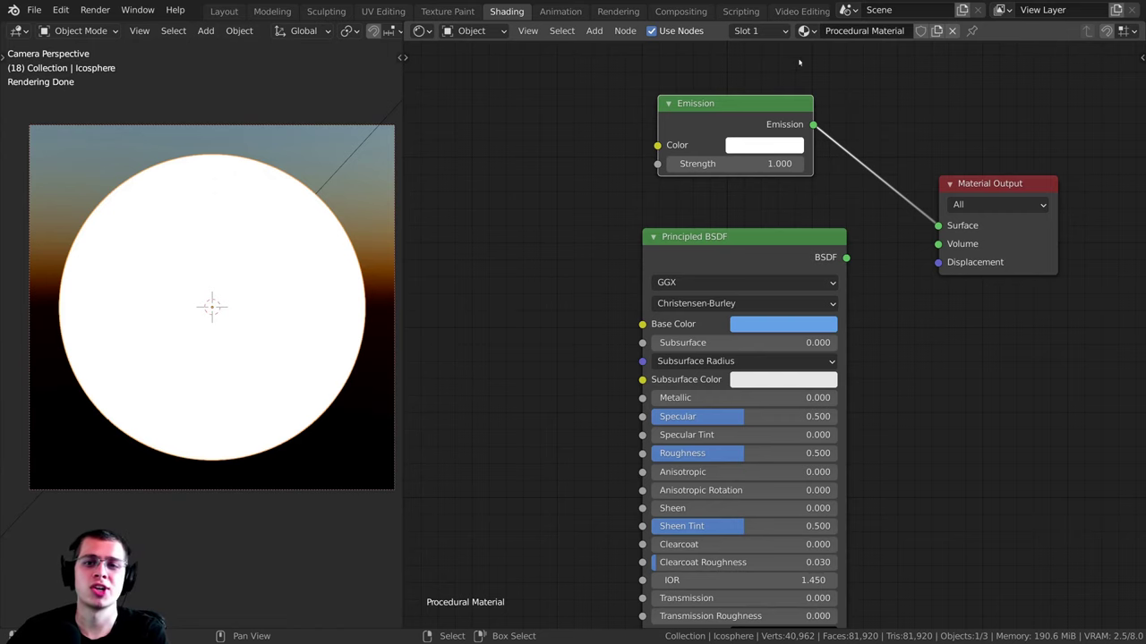
{"action": "left_click_drag", "start_coordinate": [726, 113], "coordinate": [715, 112]}
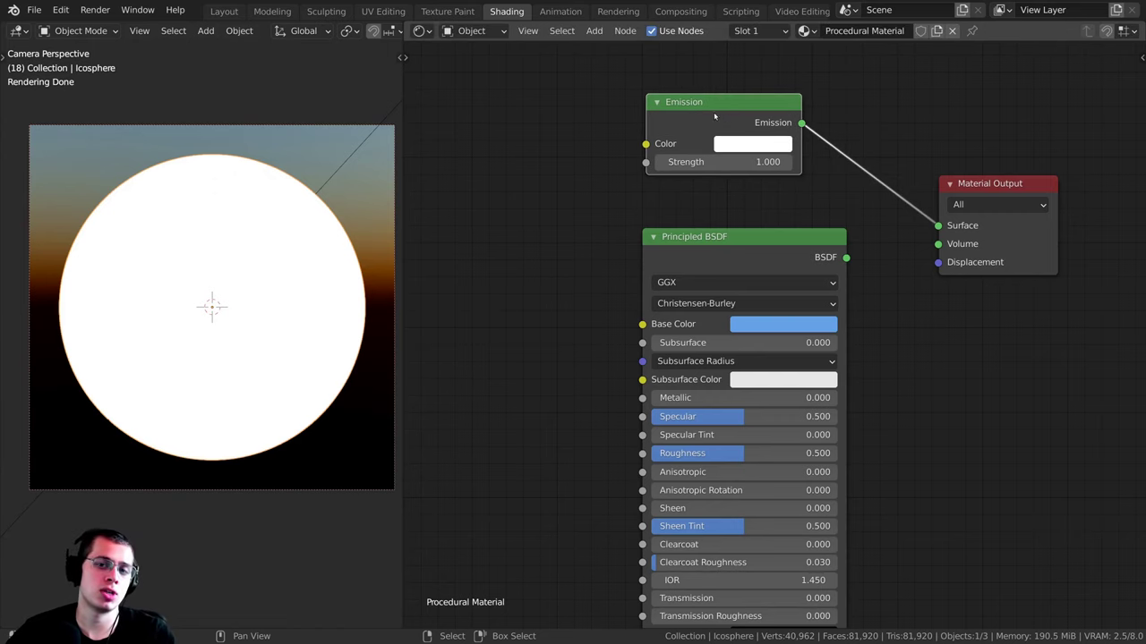
Step: Set the Emission node's Color to orange and its Strength to 10.800
{"action": "middle_click_drag", "start_coordinate": [717, 123], "coordinate": [702, 223]}
{"action": "scroll", "coordinate": [702, 223], "scroll_direction": "up", "scroll_amount": 1}
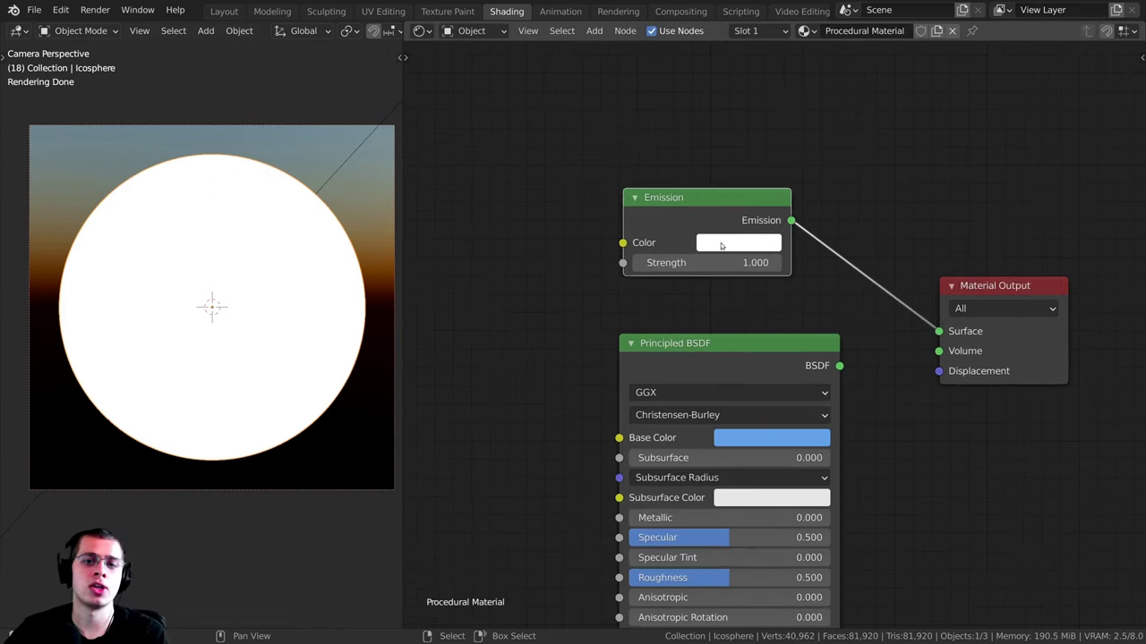
{"action": "middle_click_drag", "start_coordinate": [744, 257], "coordinate": [740, 181]}
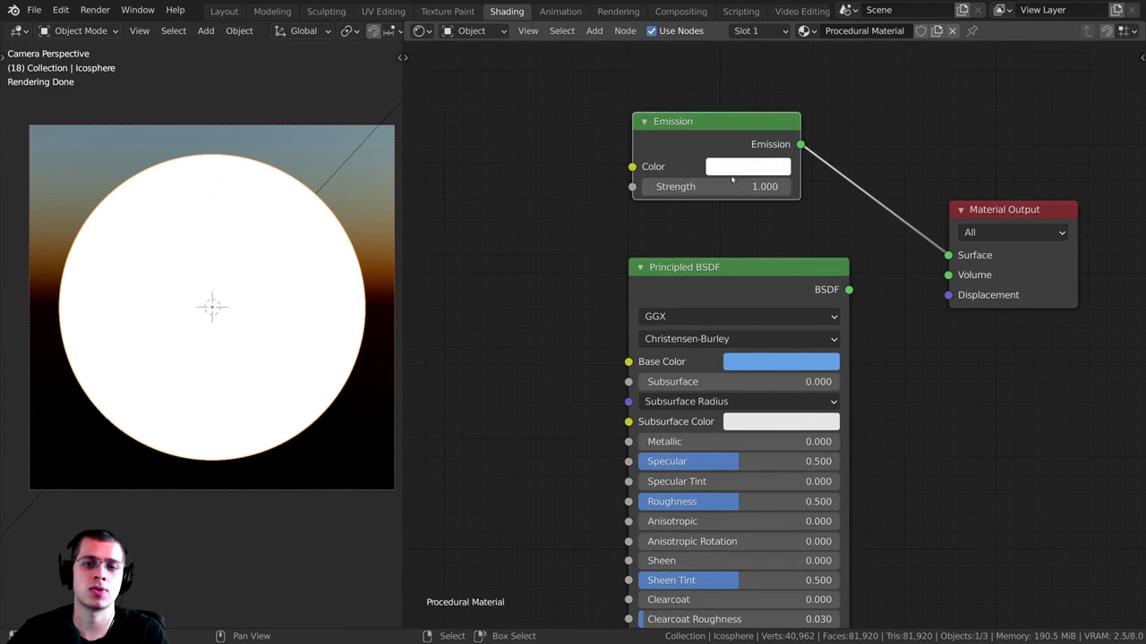
{"action": "left_click", "coordinate": [743, 167]}
{"action": "mouse_move", "coordinate": [783, 252]}
{"action": "left_mouse_down"}
{"action": "mouse_move", "coordinate": [754, 245]}
{"action": "mouse_move", "coordinate": [757, 298]}
{"action": "left_mouse_up"}
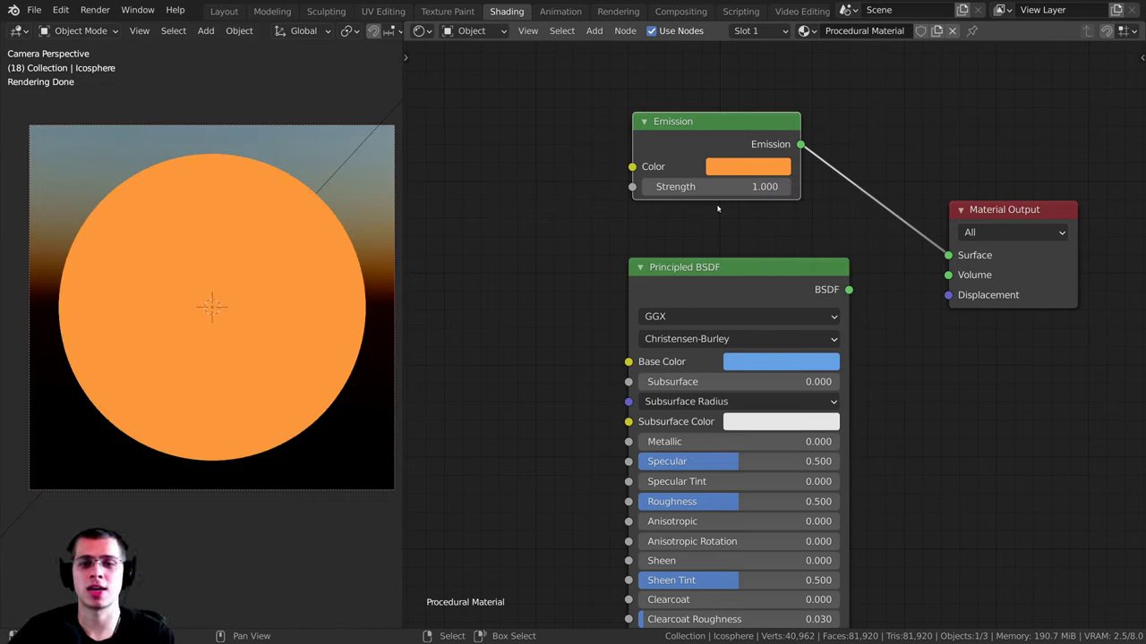
{"action": "left_click_drag", "start_coordinate": [708, 188], "coordinate": [824, 189]}
{"action": "scroll", "coordinate": [478, 259], "scroll_direction": "down", "scroll_amount": 1}
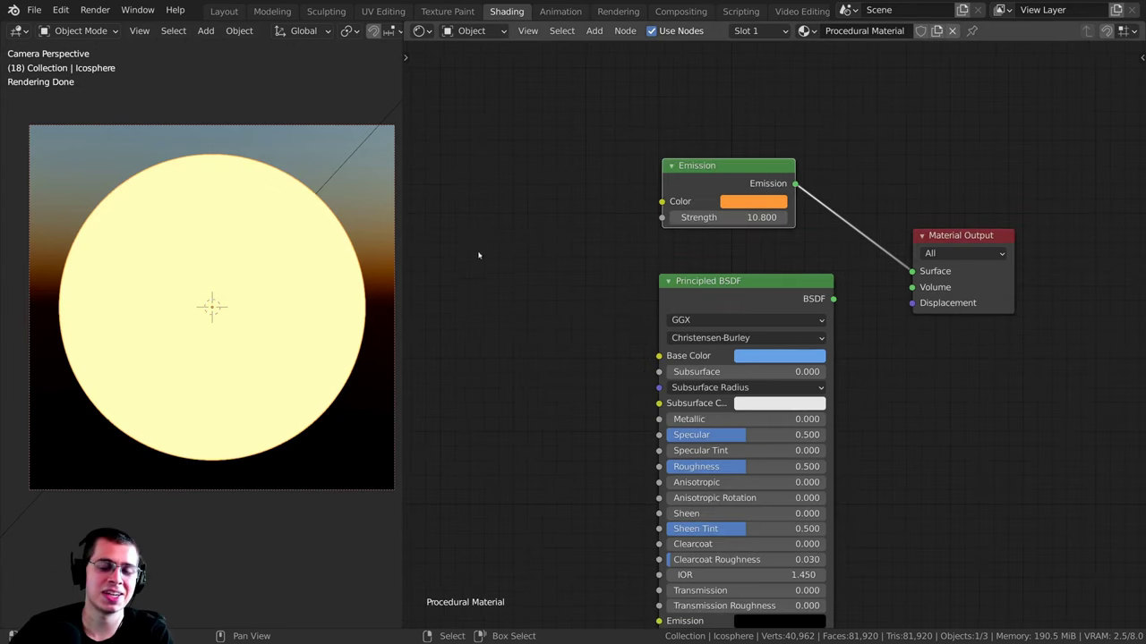
Step: Link the Principled BSDF's output back to the Material Output's Surface input and move the node up just below Emission
{"action": "scroll", "coordinate": [728, 107], "scroll_direction": "up", "scroll_amount": 1}
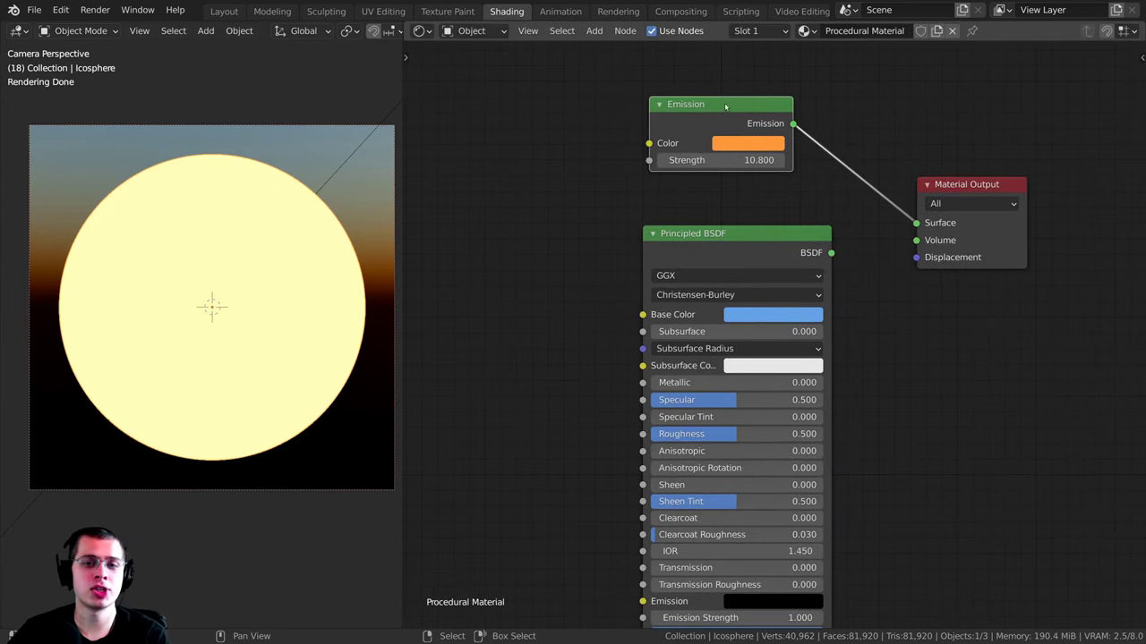
{"action": "left_click_drag", "start_coordinate": [665, 227], "coordinate": [663, 214]}
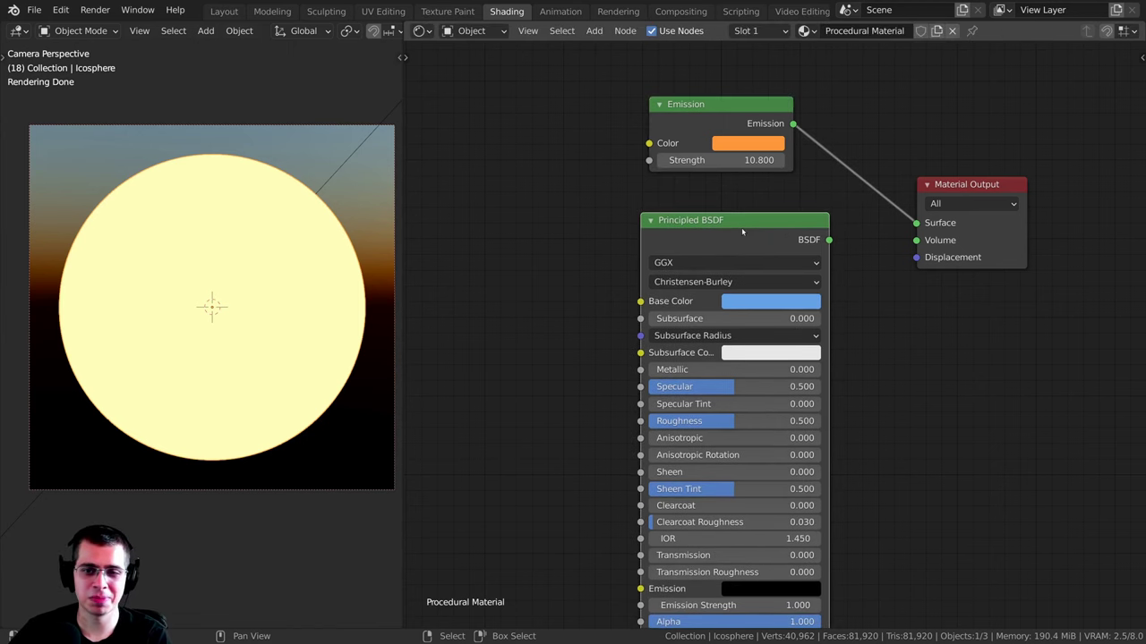
{"action": "left_click_drag", "start_coordinate": [828, 240], "coordinate": [916, 223]}
{"action": "left_click_drag", "start_coordinate": [802, 248], "coordinate": [801, 237]}
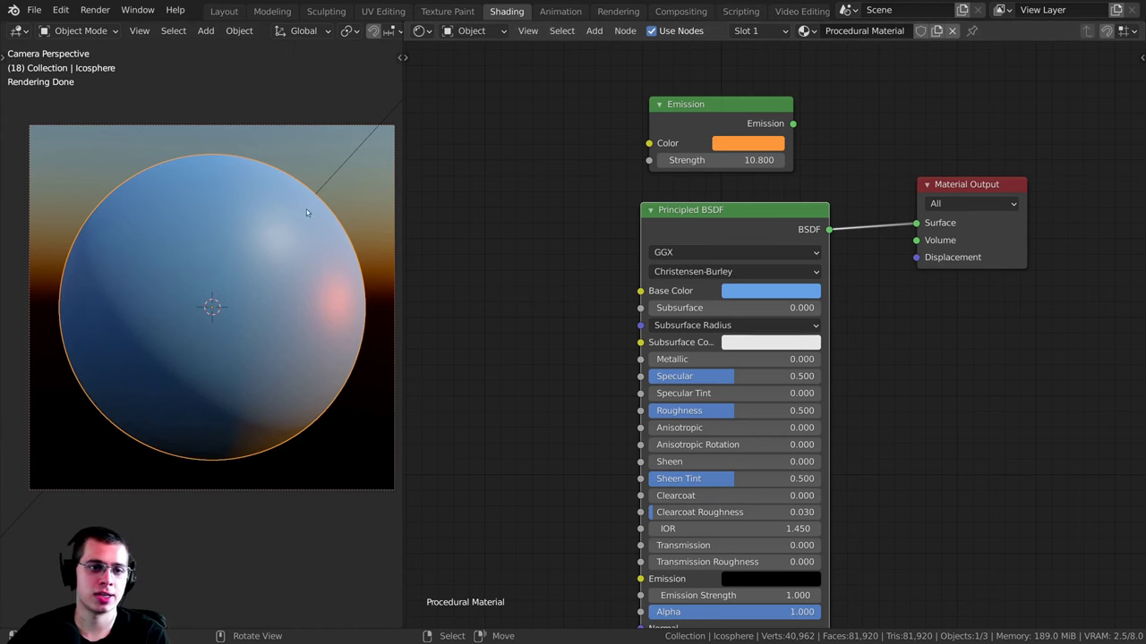
{"action": "middle_click_drag", "start_coordinate": [678, 213], "coordinate": [709, 191]}
{"action": "left_click_drag", "start_coordinate": [709, 192], "coordinate": [701, 181]}
{"action": "middle_click_drag", "start_coordinate": [582, 189], "coordinate": [574, 216]}
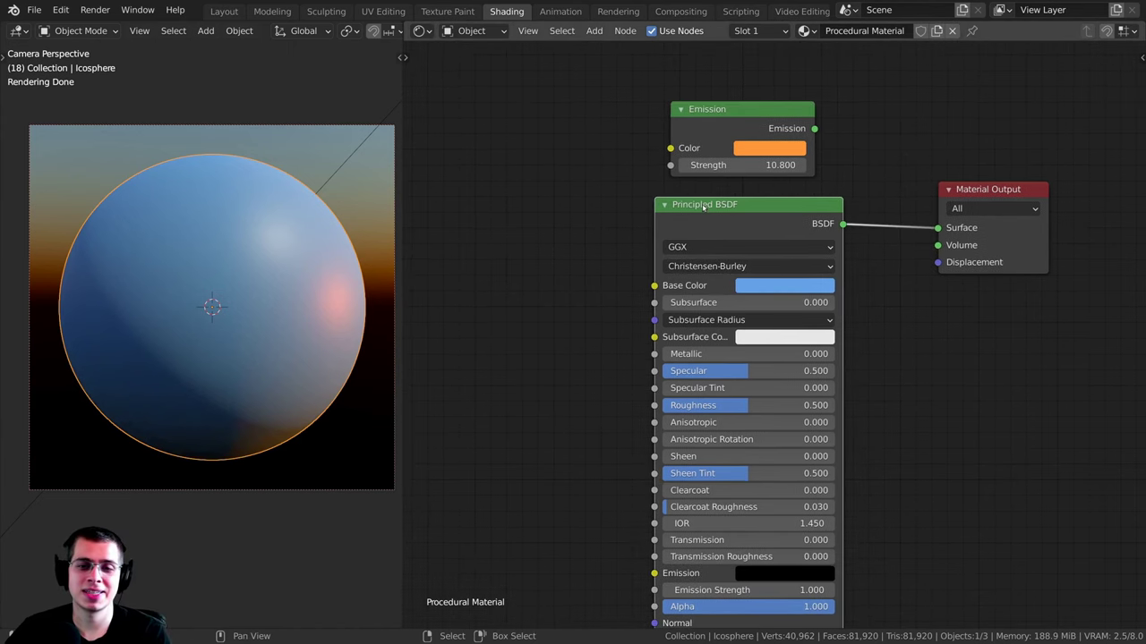
{"action": "left_click_drag", "start_coordinate": [704, 206], "coordinate": [711, 204]}
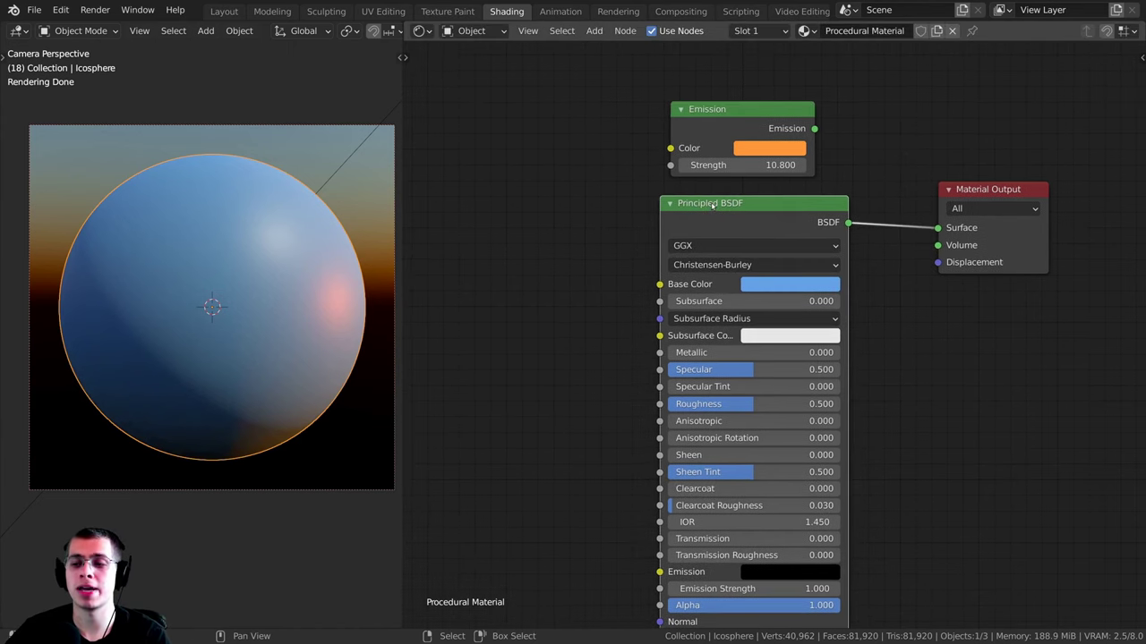
Step: Open the color picker of the Principled BSDF's Emission input and drag its brightness down to black
{"action": "scroll", "coordinate": [706, 303], "scroll_direction": "up", "scroll_amount": 2}
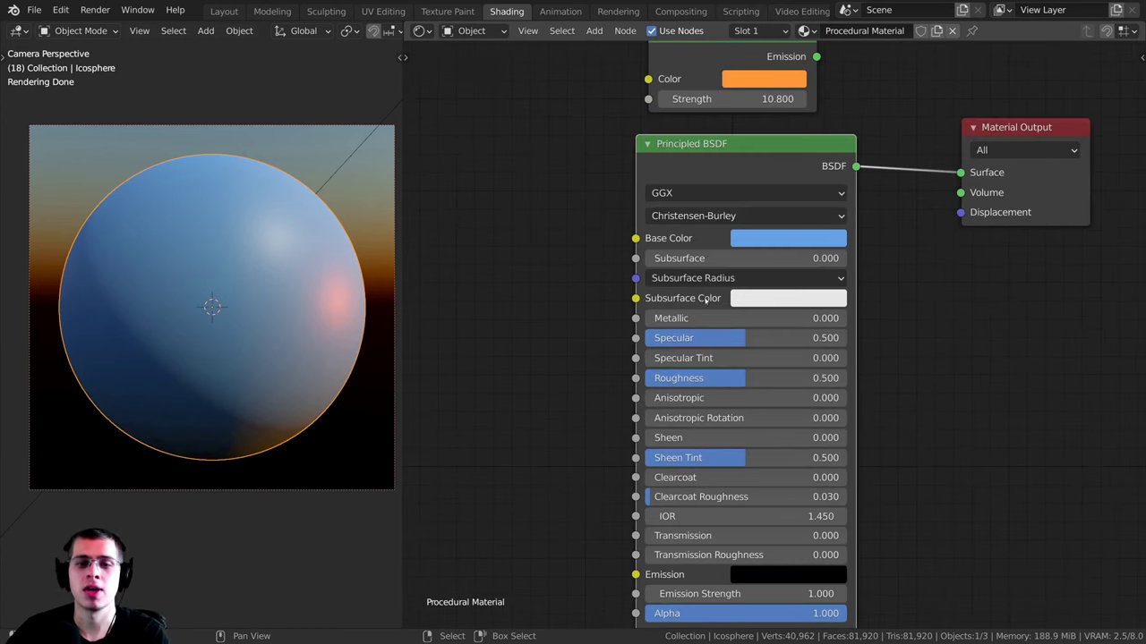
{"action": "scroll", "coordinate": [705, 301], "scroll_direction": "up", "scroll_amount": 1}
{"action": "middle_click_drag", "start_coordinate": [705, 301], "coordinate": [699, 258]}
{"action": "middle_click_drag", "start_coordinate": [681, 139], "coordinate": [665, 110]}
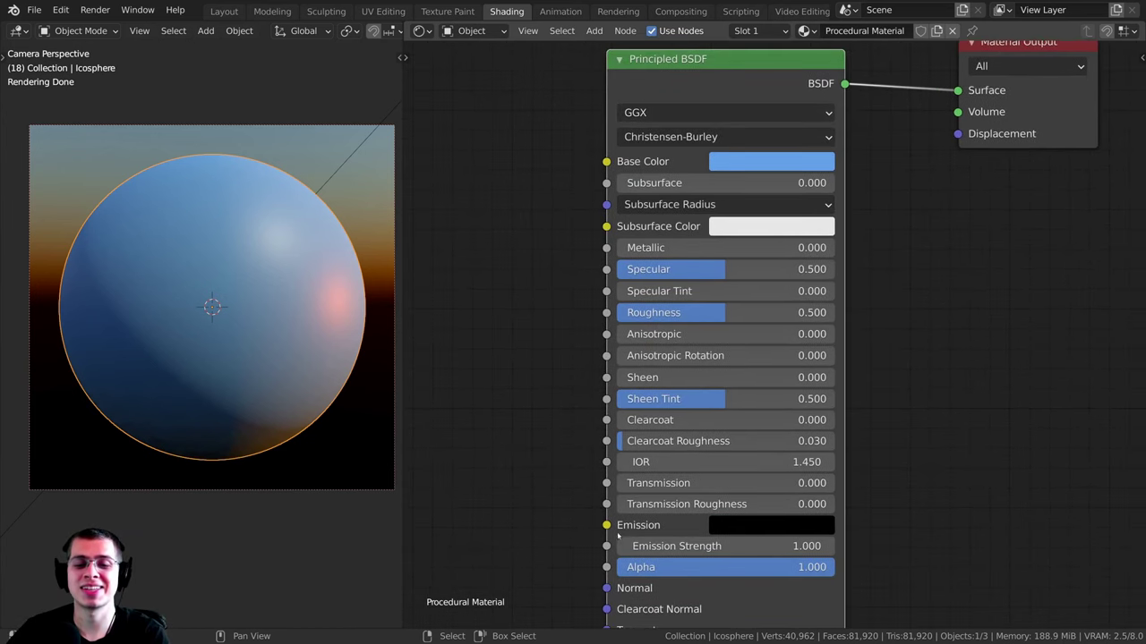
{"action": "left_click", "coordinate": [742, 528]}
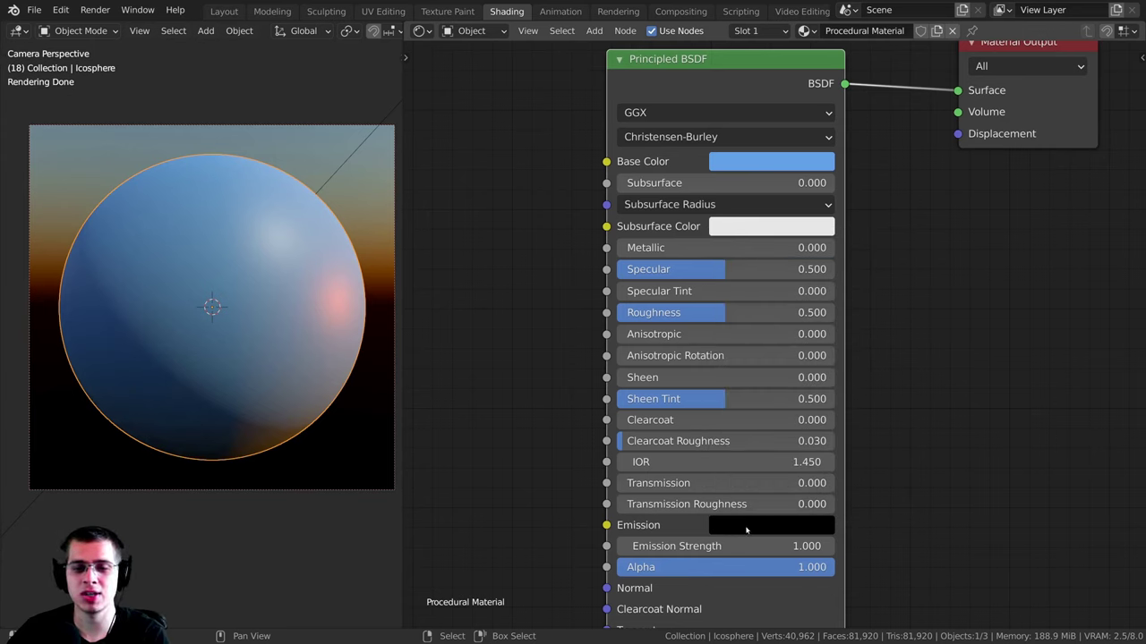
{"action": "left_click", "coordinate": [756, 528]}
{"action": "left_click_drag", "start_coordinate": [883, 336], "coordinate": [879, 390]}
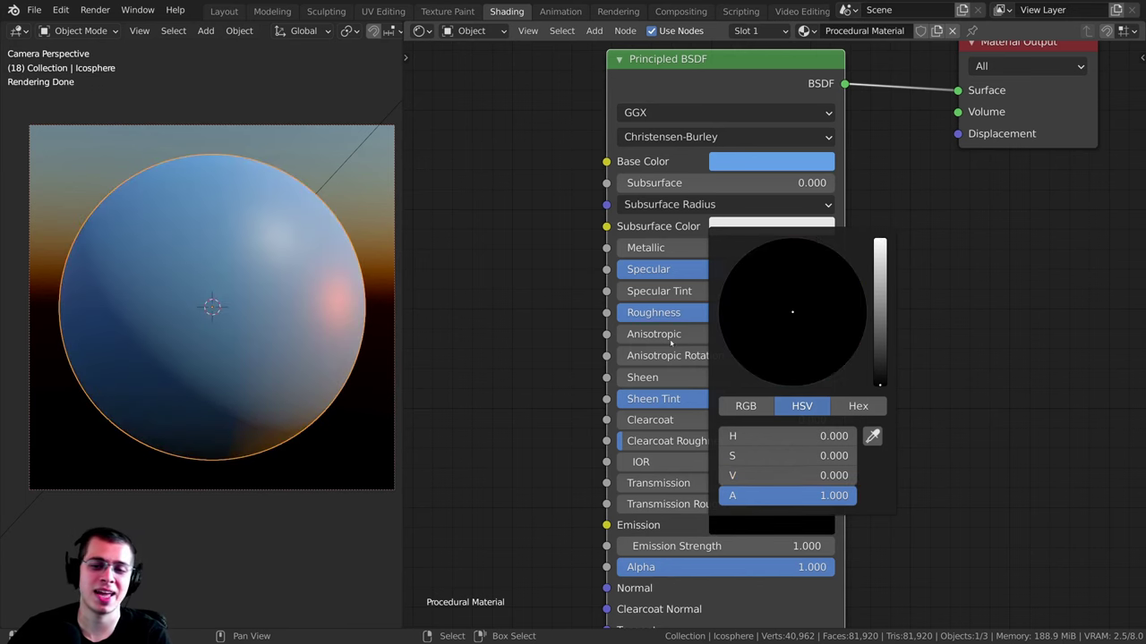
Step: Shift the Principled BSDF node slightly to the left and up, and nudge the Emission node above it
{"action": "scroll", "coordinate": [690, 471], "scroll_direction": "down", "scroll_amount": 1}
{"action": "middle_click_drag", "start_coordinate": [716, 127], "coordinate": [723, 173]}
{"action": "scroll", "coordinate": [723, 170], "scroll_direction": "down", "scroll_amount": 2}
{"action": "left_click_drag", "start_coordinate": [717, 75], "coordinate": [704, 72]}
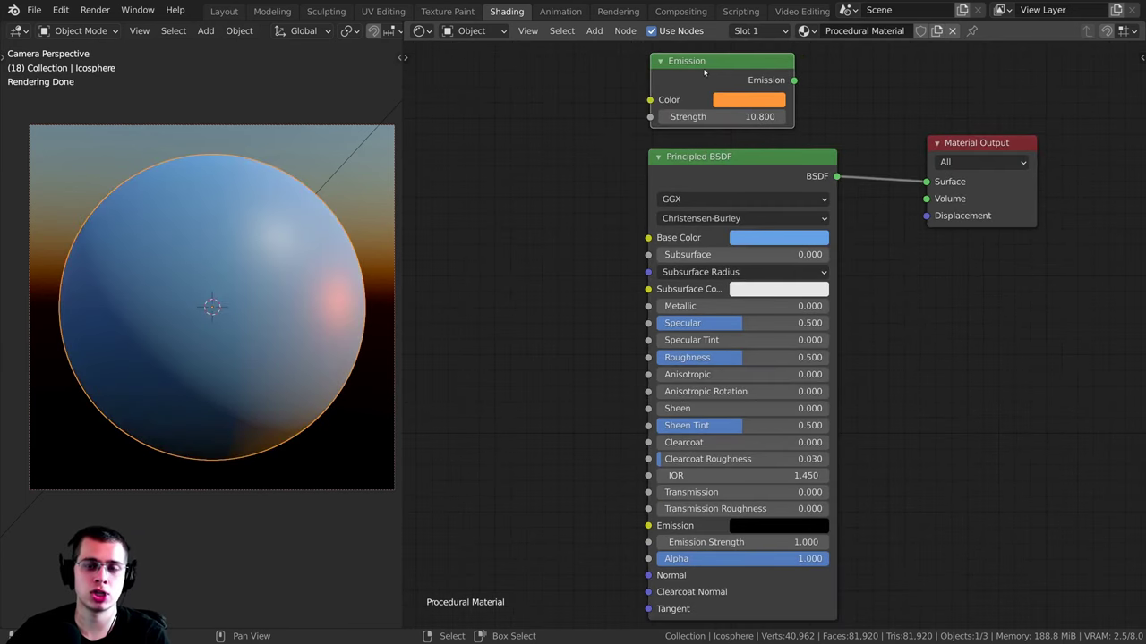
{"action": "left_click_drag", "start_coordinate": [659, 158], "coordinate": [720, 158]}
{"action": "left_click", "coordinate": [648, 156]}
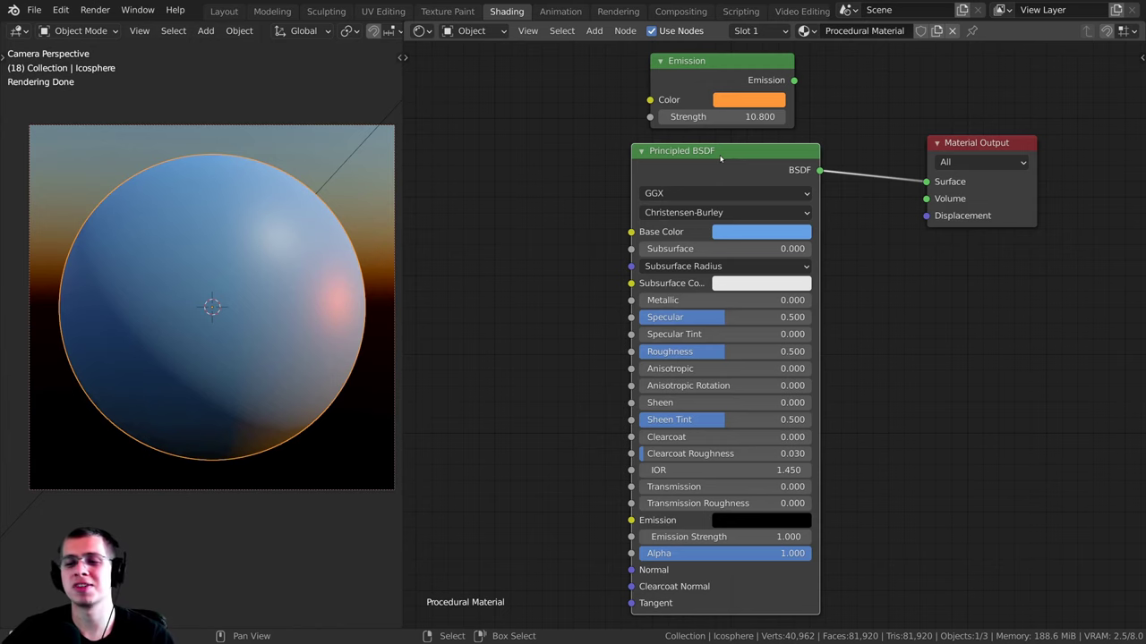
{"action": "left_click_drag", "start_coordinate": [695, 80], "coordinate": [691, 76]}
Step: Set the Principled BSDF's Emission color to light orange with hue 0.083, saturation 0.825 and value 1.000
{"action": "middle_click_drag", "start_coordinate": [711, 393], "coordinate": [682, 285]}
{"action": "scroll", "coordinate": [682, 285], "scroll_direction": "up", "scroll_amount": 3}
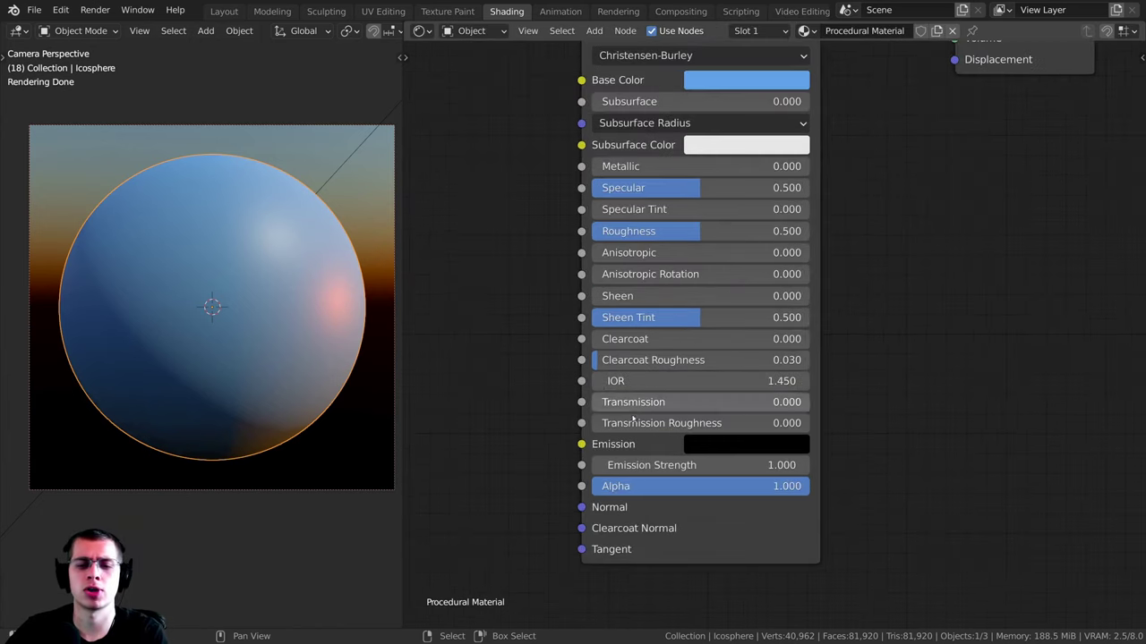
{"action": "left_click", "coordinate": [748, 446]}
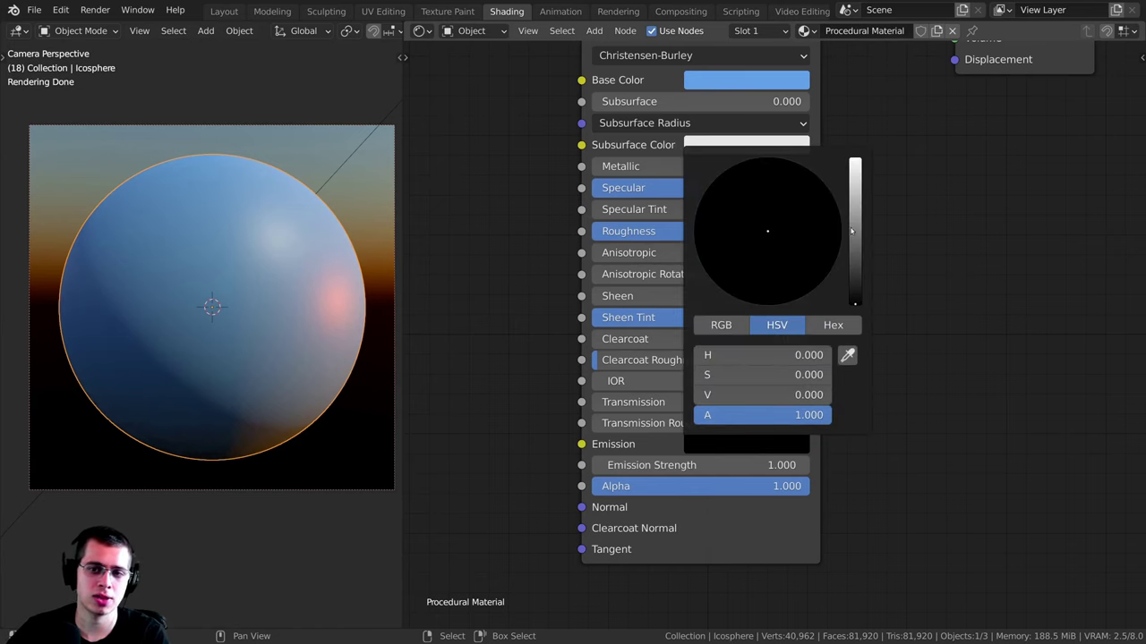
{"action": "left_click_drag", "start_coordinate": [852, 232], "coordinate": [855, 159]}
{"action": "left_click", "coordinate": [751, 257]}
{"action": "left_click_drag", "start_coordinate": [751, 257], "coordinate": [742, 263]}
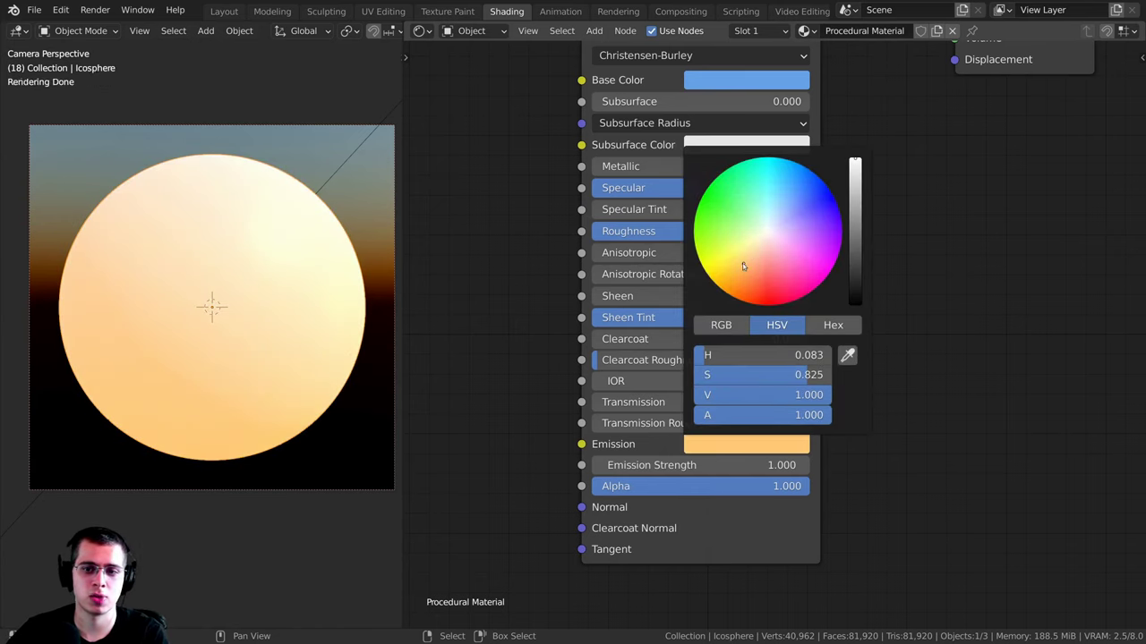
Step: Raise the Principled BSDF's Emission Strength to 5.500 and move the Emission node slightly up
{"action": "left_click", "coordinate": [737, 442]}
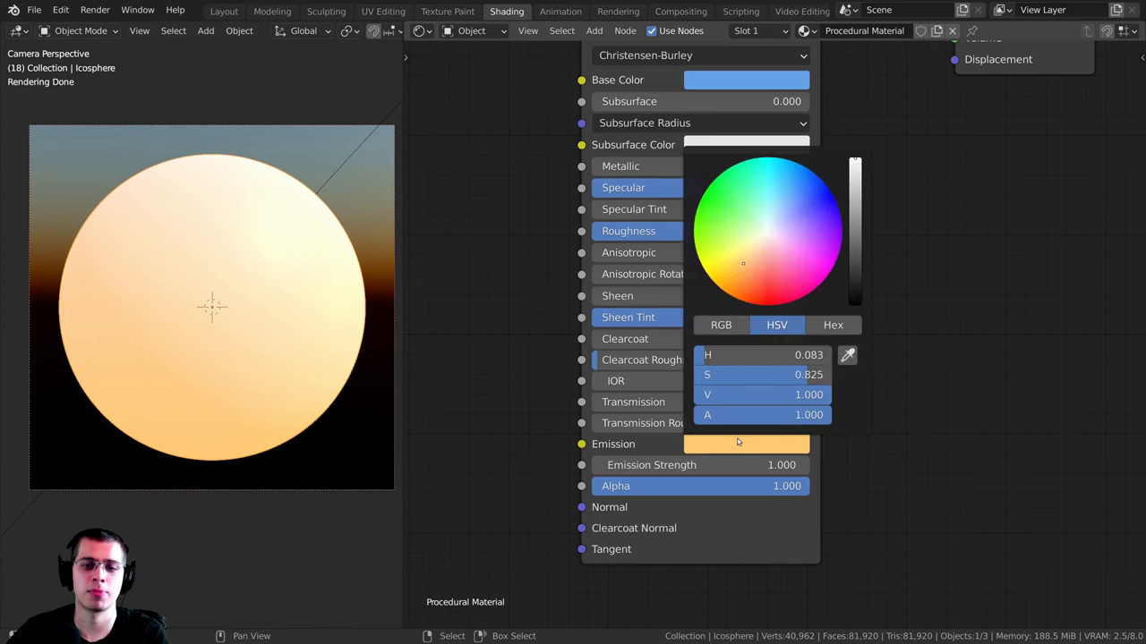
{"action": "left_click_drag", "start_coordinate": [667, 466], "coordinate": [770, 466]}
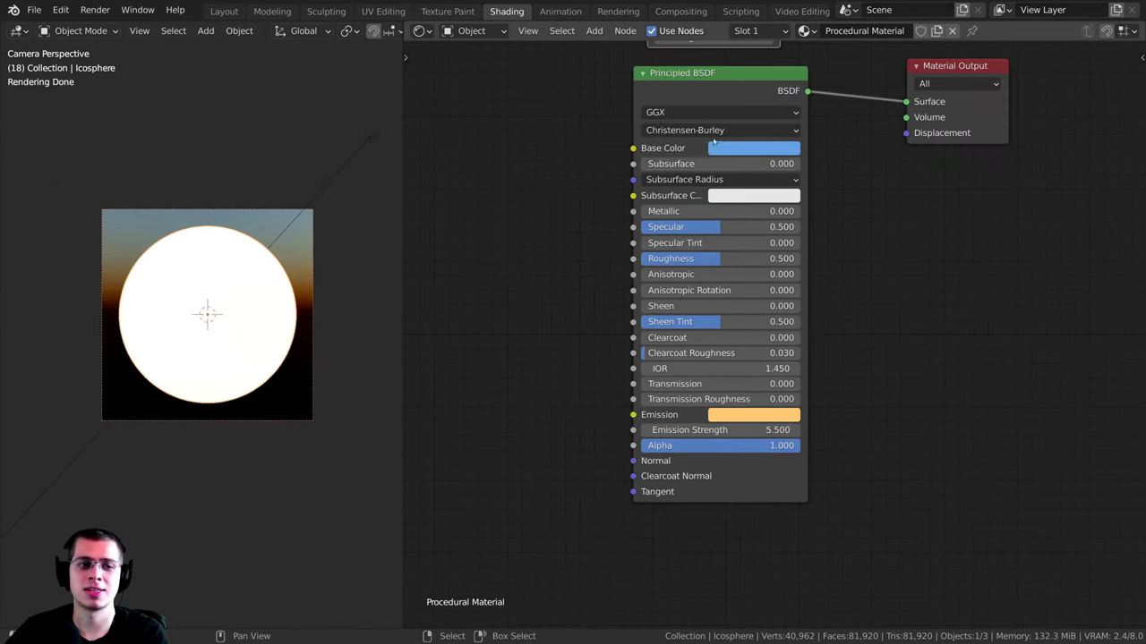
{"action": "middle_click_drag", "start_coordinate": [714, 141], "coordinate": [719, 279]}
{"action": "left_click_drag", "start_coordinate": [706, 146], "coordinate": [701, 136]}
Step: Change the Principled BSDF's Emission color to a deeper orange with hue 0.054 and saturation 0.974
{"action": "left_click", "coordinate": [758, 554]}
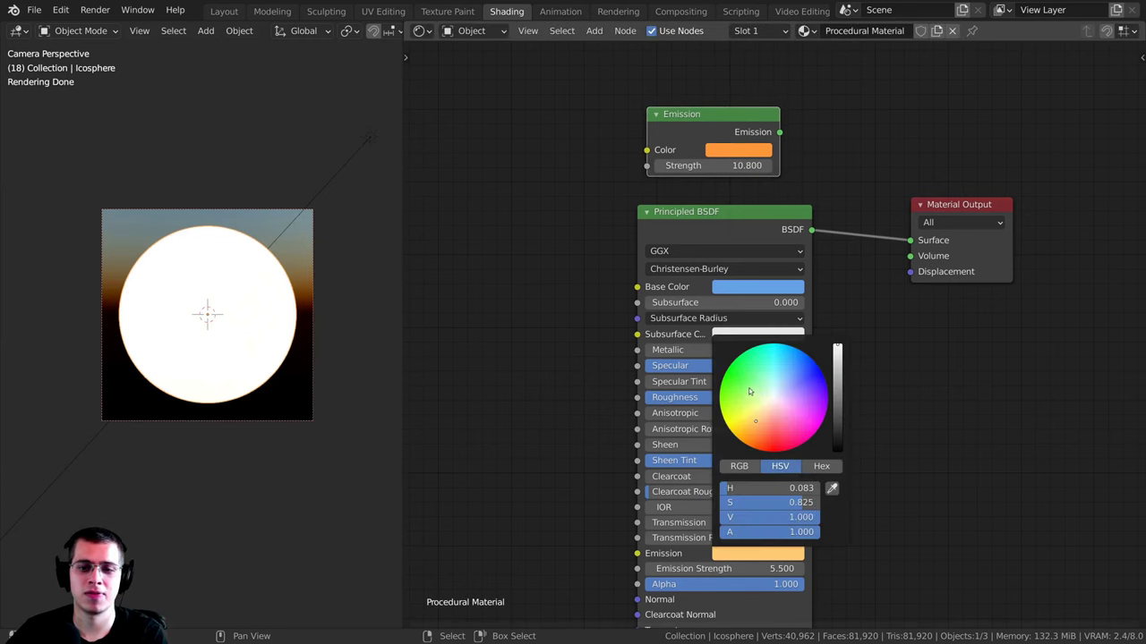
{"action": "left_click", "coordinate": [750, 435]}
{"action": "middle_click_drag", "start_coordinate": [716, 554], "coordinate": [688, 472]}
{"action": "scroll", "coordinate": [687, 472], "scroll_direction": "up", "scroll_amount": 1}
Step: Set the Principled BSDF's Emission color to black with value 0.000 and its Emission Strength to 0
{"action": "left_click", "coordinate": [700, 474]}
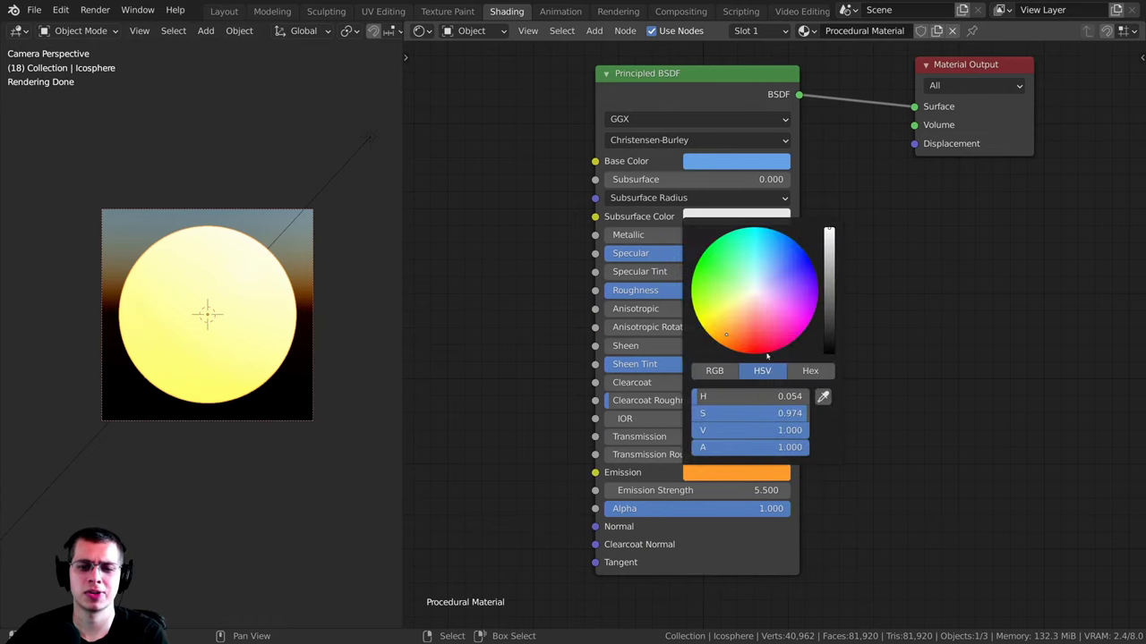
{"action": "left_click_drag", "start_coordinate": [823, 329], "coordinate": [824, 356]}
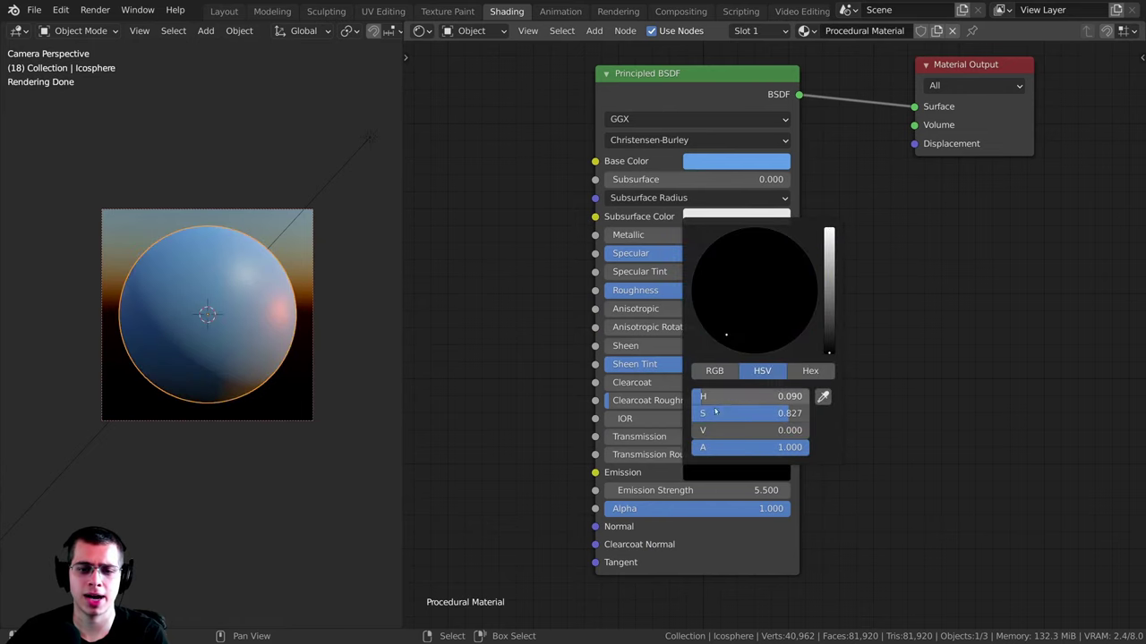
{"action": "left_click", "coordinate": [695, 489]}
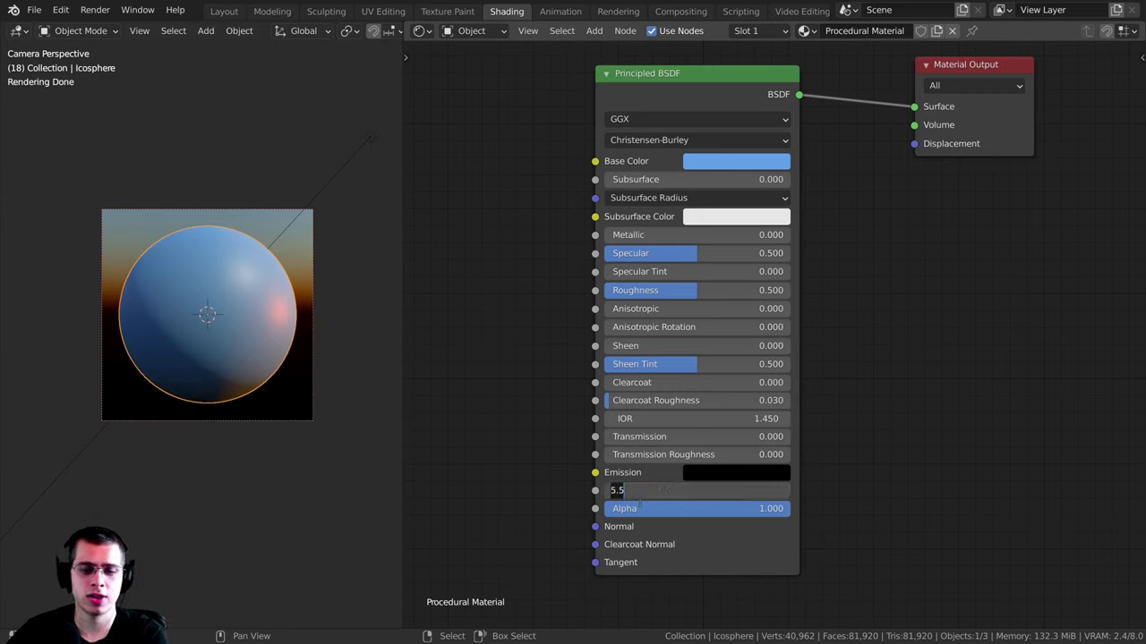
{"action": "left_click", "coordinate": [646, 475]}
{"action": "left_click", "coordinate": [655, 492]}
{"action": "type", "text": "0"}
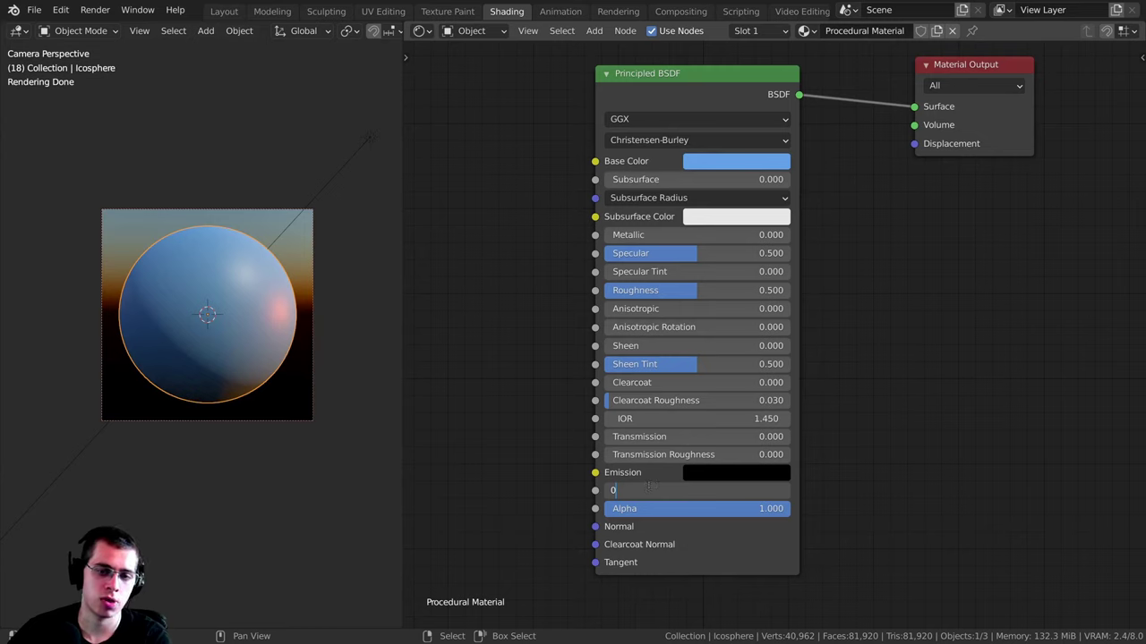
{"action": "key", "text": "Return"}
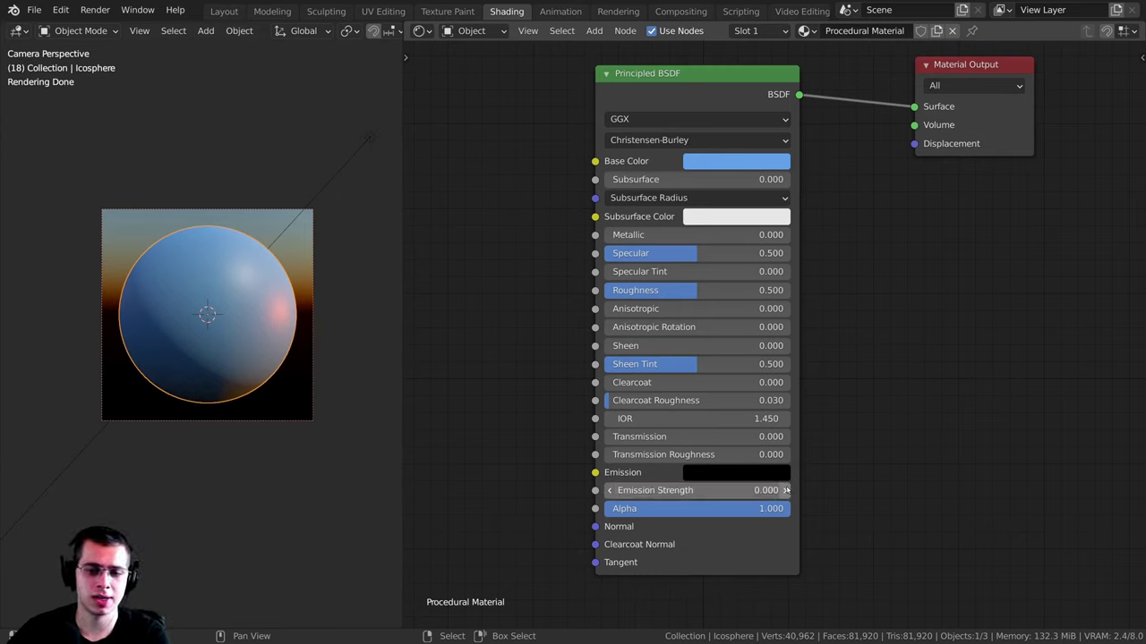
Step: Try an Emission Strength of 0.500 on the Principled BSDF, and bring it back to 0.000
{"action": "left_click_drag", "start_coordinate": [787, 491], "coordinate": [792, 491]}
{"action": "left_click_drag", "start_coordinate": [618, 492], "coordinate": [618, 493]}
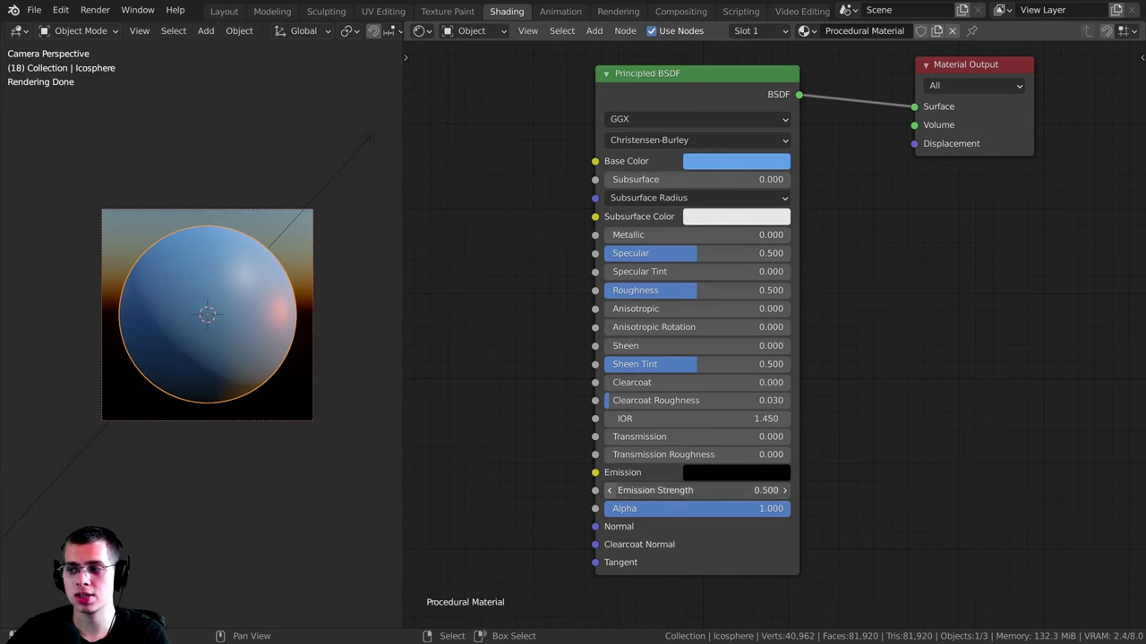
{"action": "left_click_drag", "start_coordinate": [805, 491], "coordinate": [686, 490]}
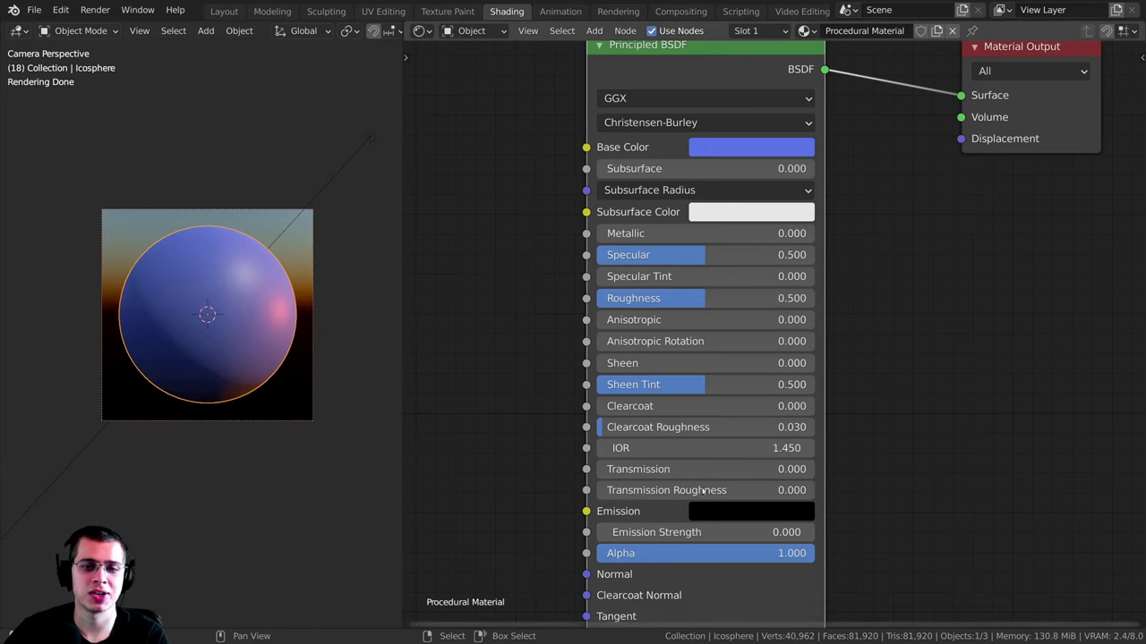
Step: Set the Principled BSDF's Base Color to light blue with hue 0.577, saturation 0.903 and value 0.800
{"action": "left_click", "coordinate": [731, 147]}
{"action": "left_click_drag", "start_coordinate": [760, 226], "coordinate": [788, 196]}
{"action": "scroll", "coordinate": [537, 179], "scroll_direction": "down", "scroll_amount": 1}
{"action": "middle_click_drag", "start_coordinate": [541, 176], "coordinate": [603, 217]}
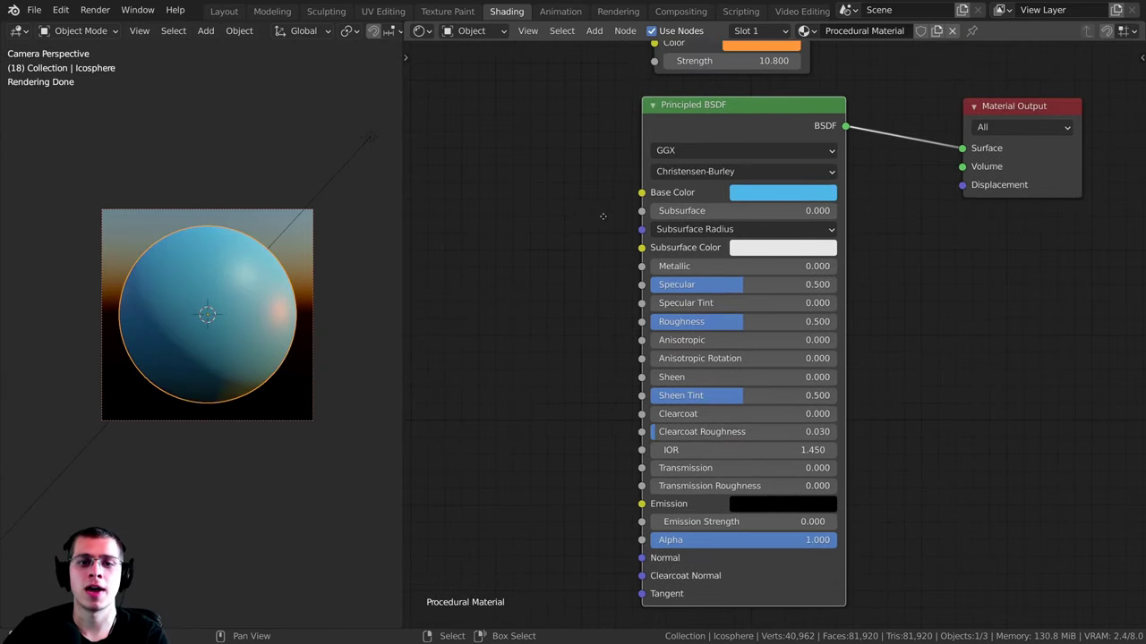
Step: Examine the input sockets of the Principled BSDF and open the color picker of its Base Color
{"action": "middle_click_drag", "start_coordinate": [617, 177], "coordinate": [627, 274]}
{"action": "middle_click_drag", "start_coordinate": [569, 235], "coordinate": [592, 137]}
{"action": "scroll", "coordinate": [529, 168], "scroll_direction": "up", "scroll_amount": 1}
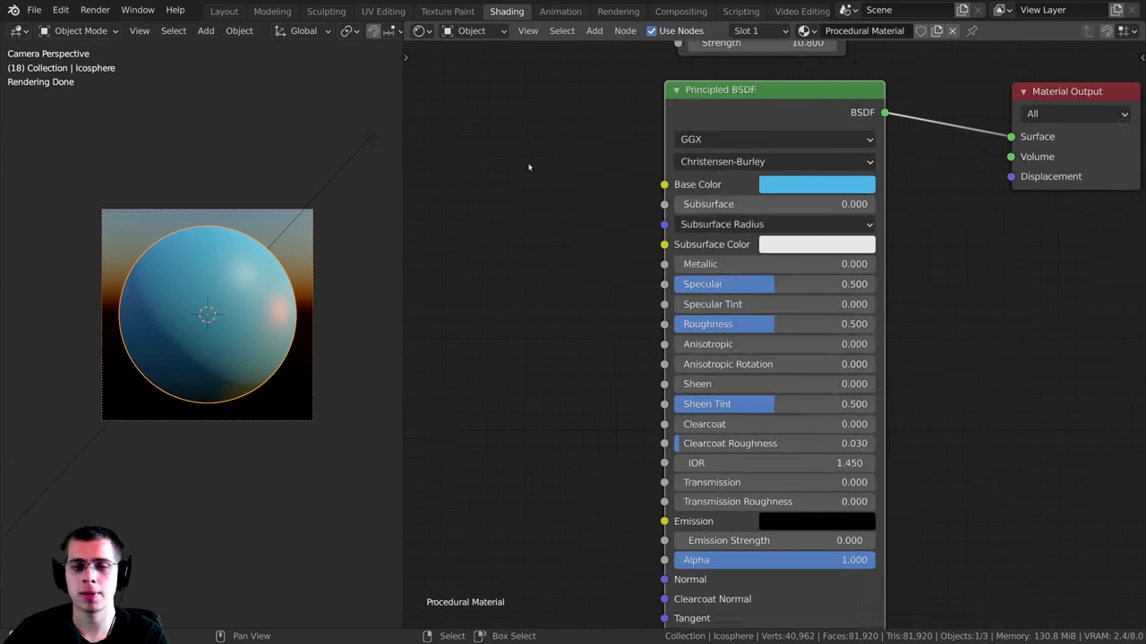
{"action": "scroll", "coordinate": [456, 147], "scroll_direction": "up", "scroll_amount": 1}
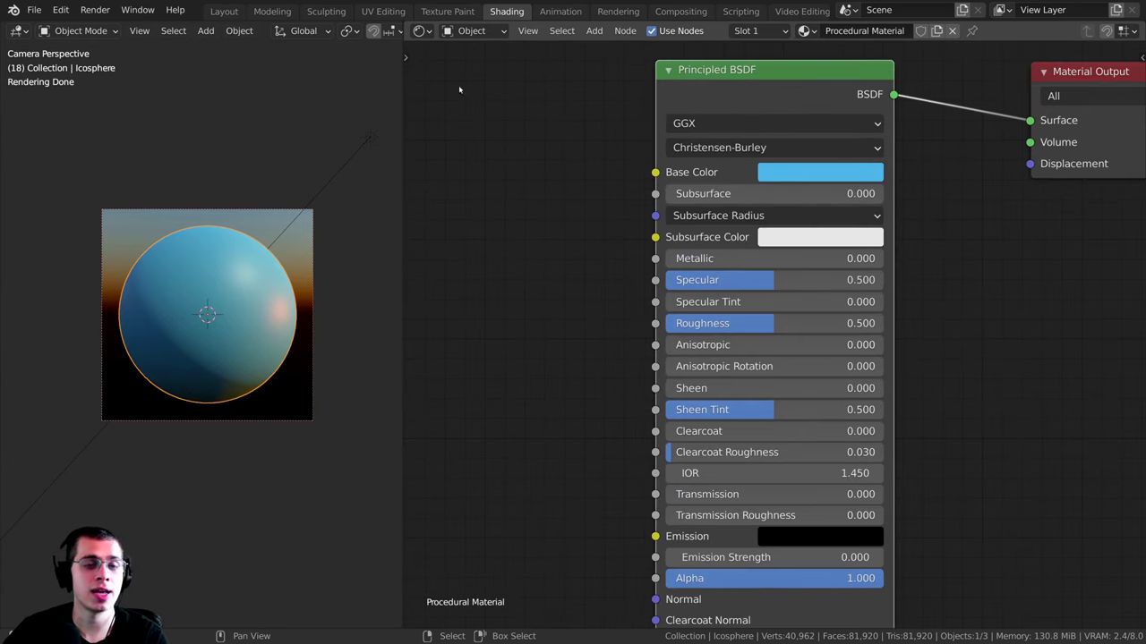
{"action": "left_click_drag", "start_coordinate": [458, 85], "coordinate": [636, 168]}
{"action": "left_click_drag", "start_coordinate": [655, 172], "coordinate": [461, 112]}
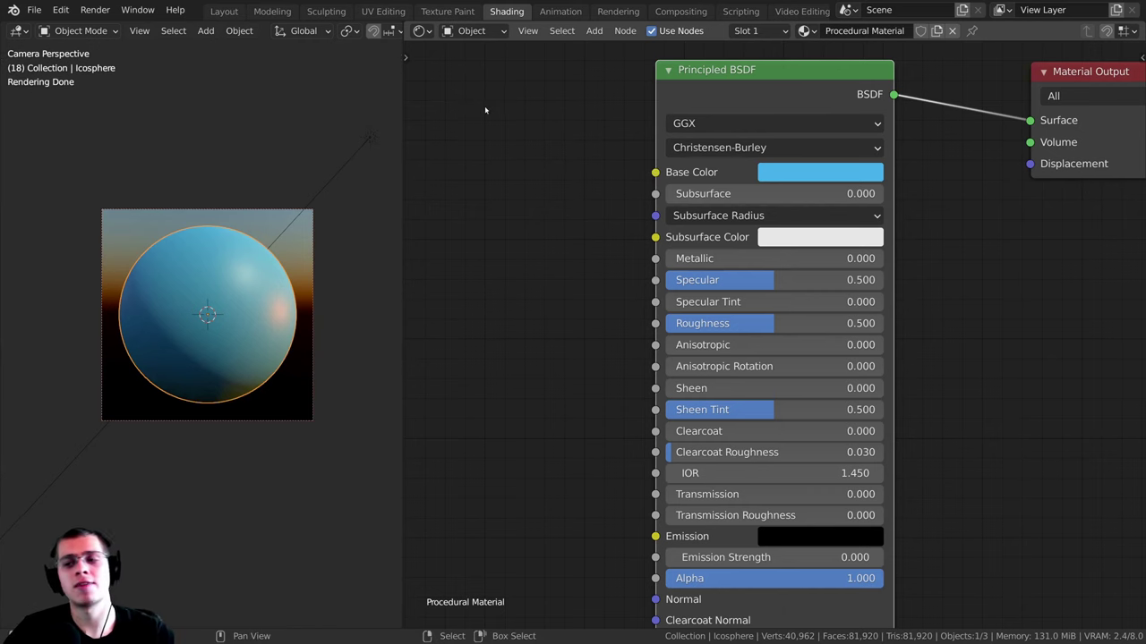
{"action": "scroll", "coordinate": [537, 115], "scroll_direction": "down", "scroll_amount": 1}
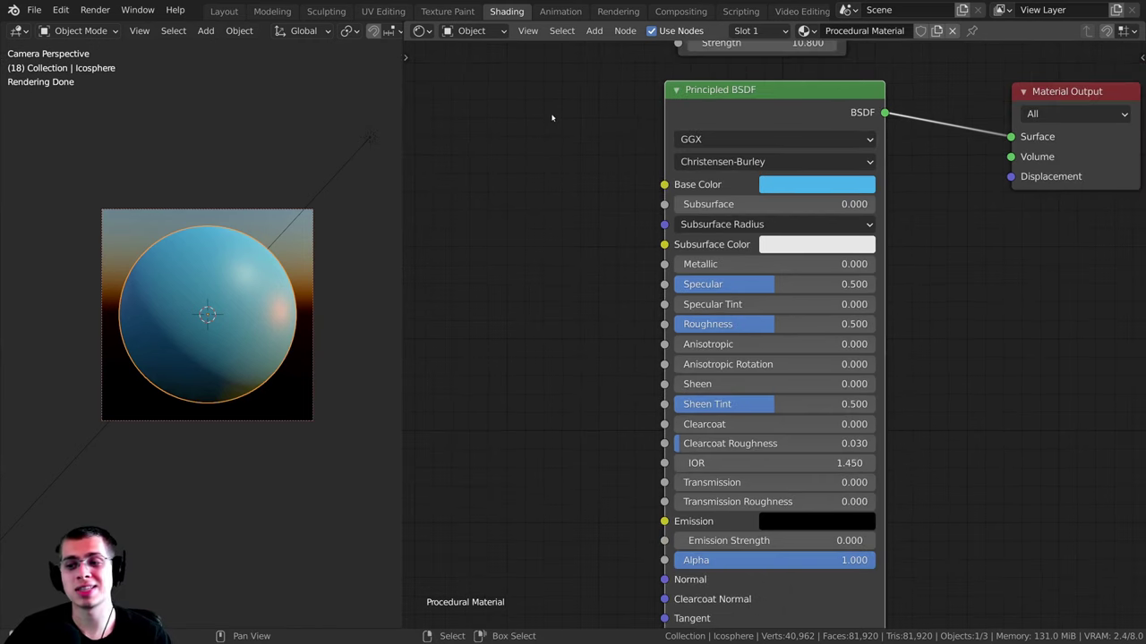
{"action": "scroll", "coordinate": [568, 119], "scroll_direction": "down", "scroll_amount": 1}
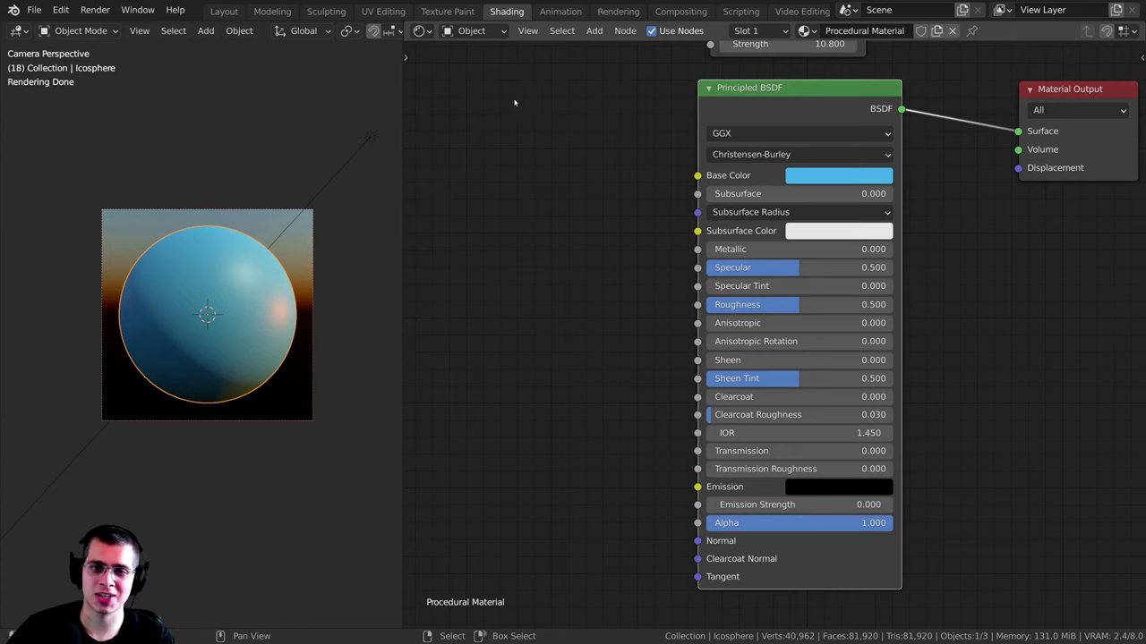
{"action": "left_click_drag", "start_coordinate": [505, 102], "coordinate": [674, 169]}
{"action": "left_click", "coordinate": [814, 177]}
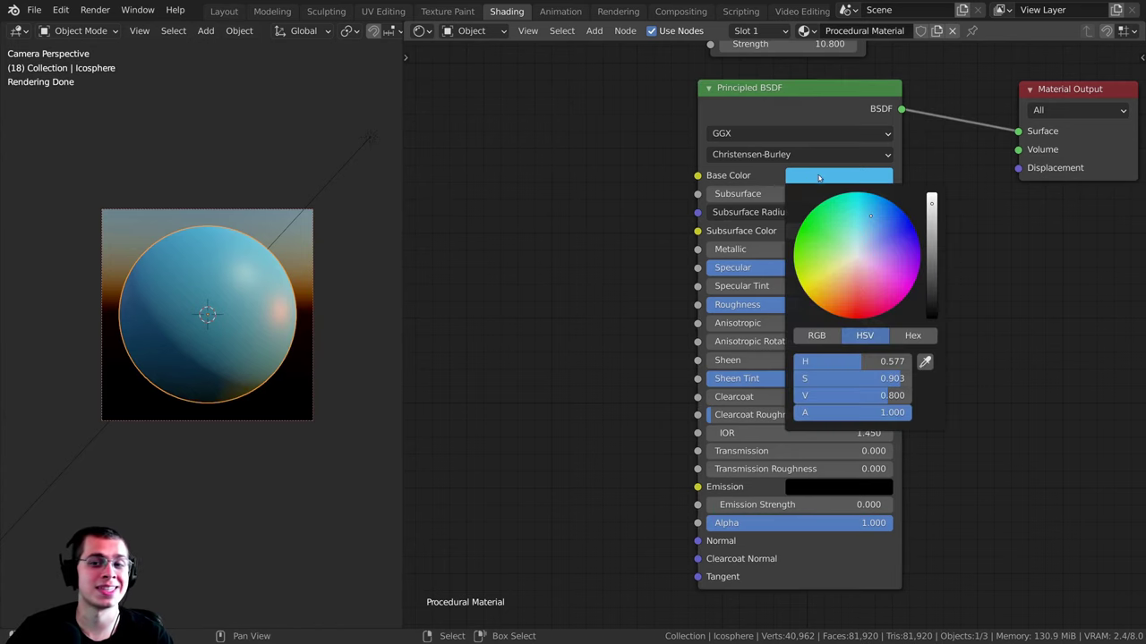
{"action": "scroll", "coordinate": [759, 83], "scroll_direction": "up", "scroll_amount": 1}
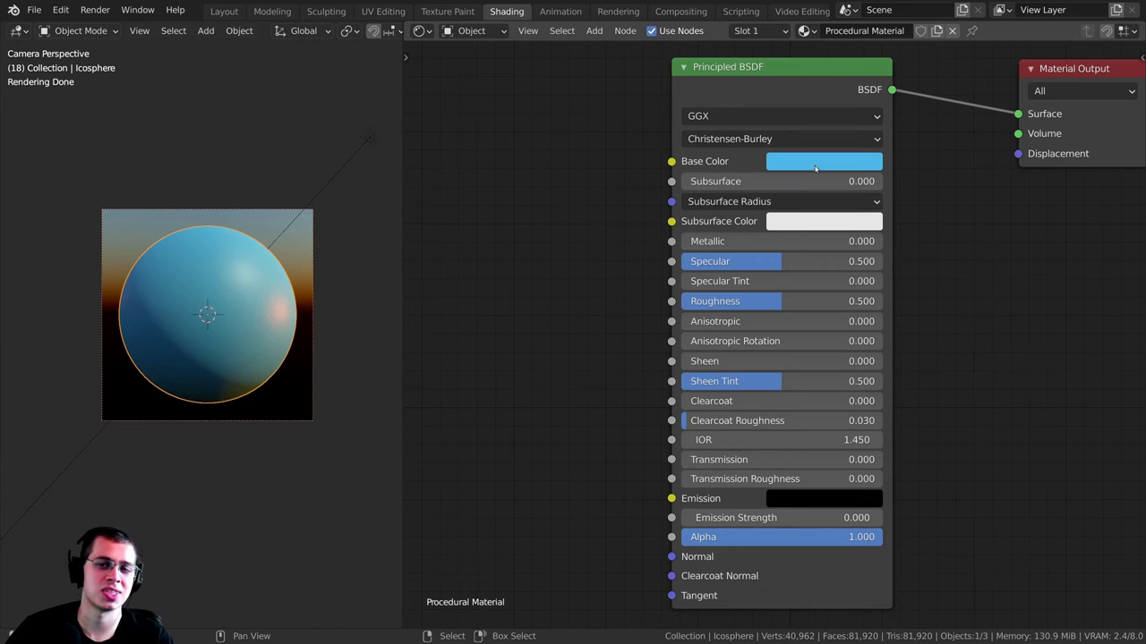
Step: Raise the Principled BSDF's Metallic value to 1.000 and inspect the sphere's reflections
{"action": "scroll", "coordinate": [816, 169], "scroll_direction": "up", "scroll_amount": 1}
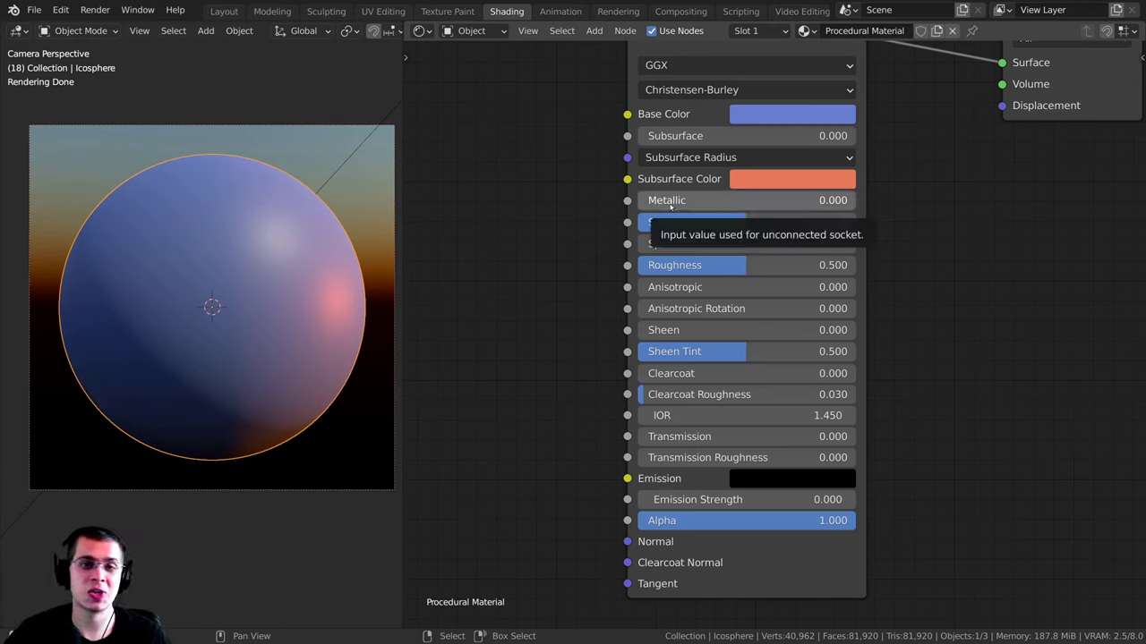
{"action": "left_click_drag", "start_coordinate": [670, 206], "coordinate": [805, 206]}
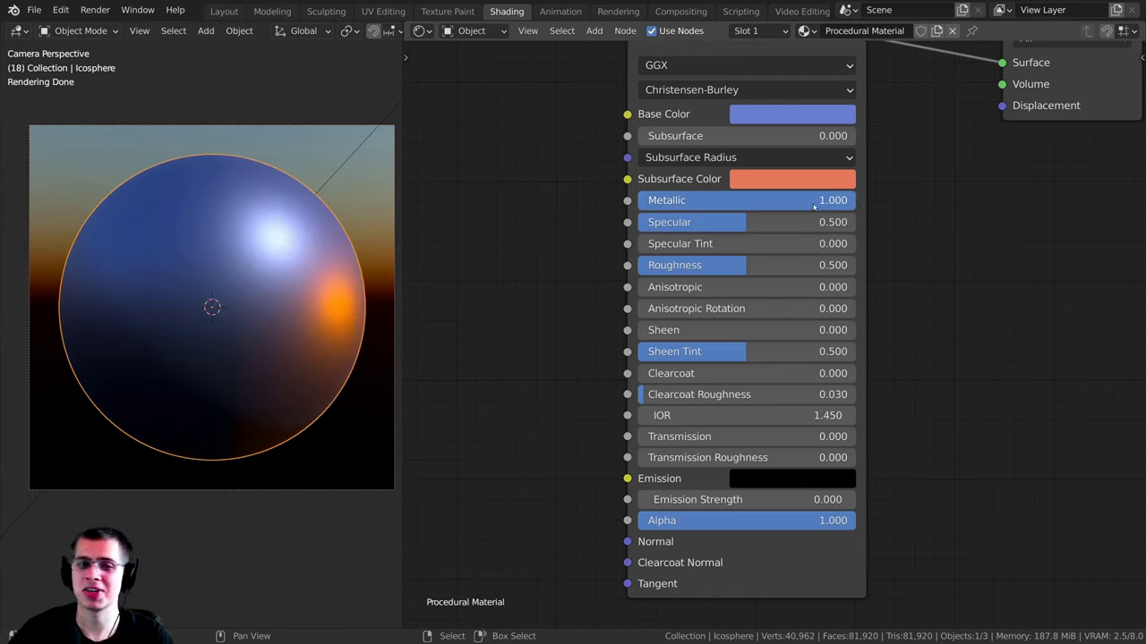
{"action": "left_click_drag", "start_coordinate": [814, 206], "coordinate": [854, 205]}
{"action": "middle_click_drag", "start_coordinate": [292, 307], "coordinate": [169, 396]}
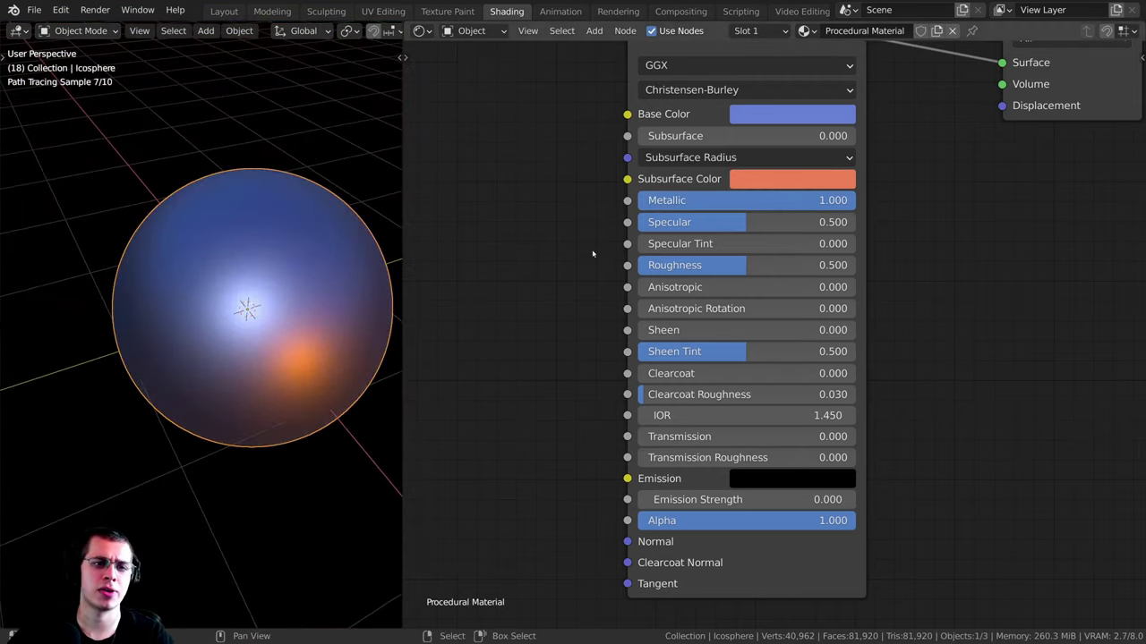
Step: Set the Principled BSDF's Base Color to light grey with hue 0.151, saturation 0.057 and value 0.630
{"action": "middle_click_drag", "start_coordinate": [592, 254], "coordinate": [576, 310]}
{"action": "left_click", "coordinate": [775, 169]}
{"action": "left_click", "coordinate": [795, 264]}
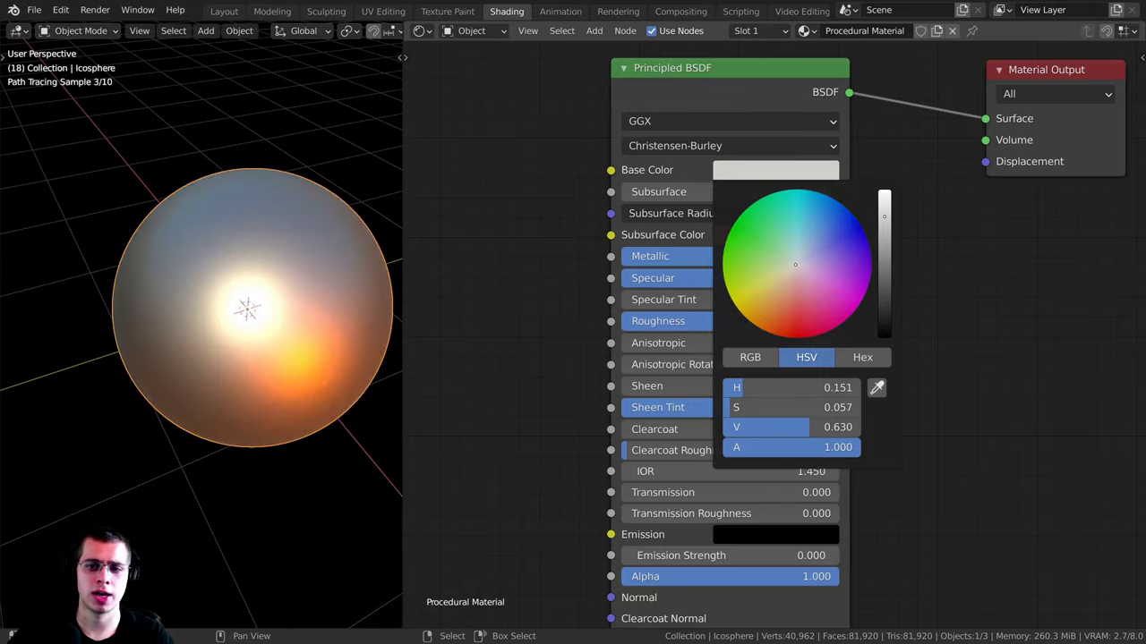
{"action": "middle_click_drag", "start_coordinate": [295, 304], "coordinate": [251, 331]}
Step: Set the Principled BSDF's Metallic value to 0.000 and return the viewport to the camera view
{"action": "left_click_drag", "start_coordinate": [803, 259], "coordinate": [582, 260]}
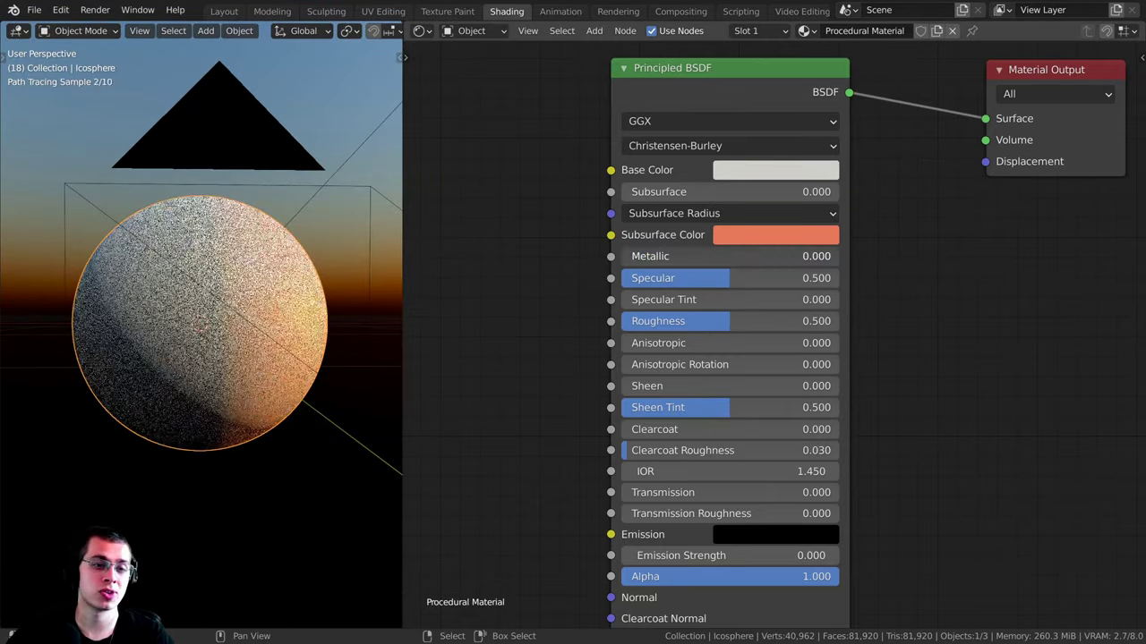
{"action": "middle_click_drag", "start_coordinate": [219, 332], "coordinate": [234, 275]}
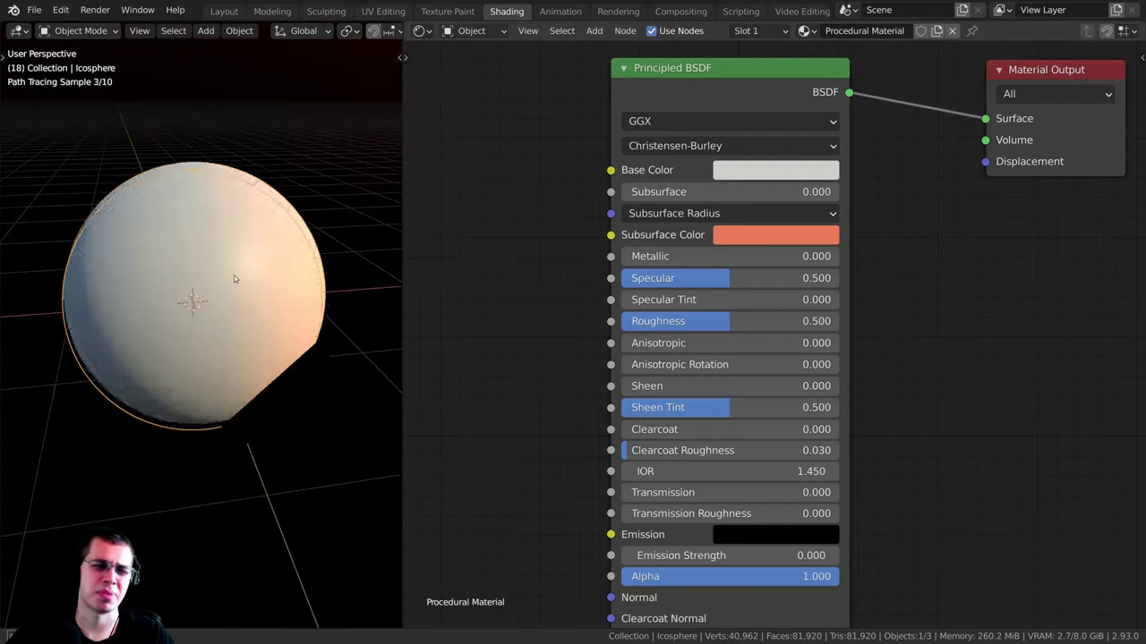
{"action": "key", "text": "KP_0"}
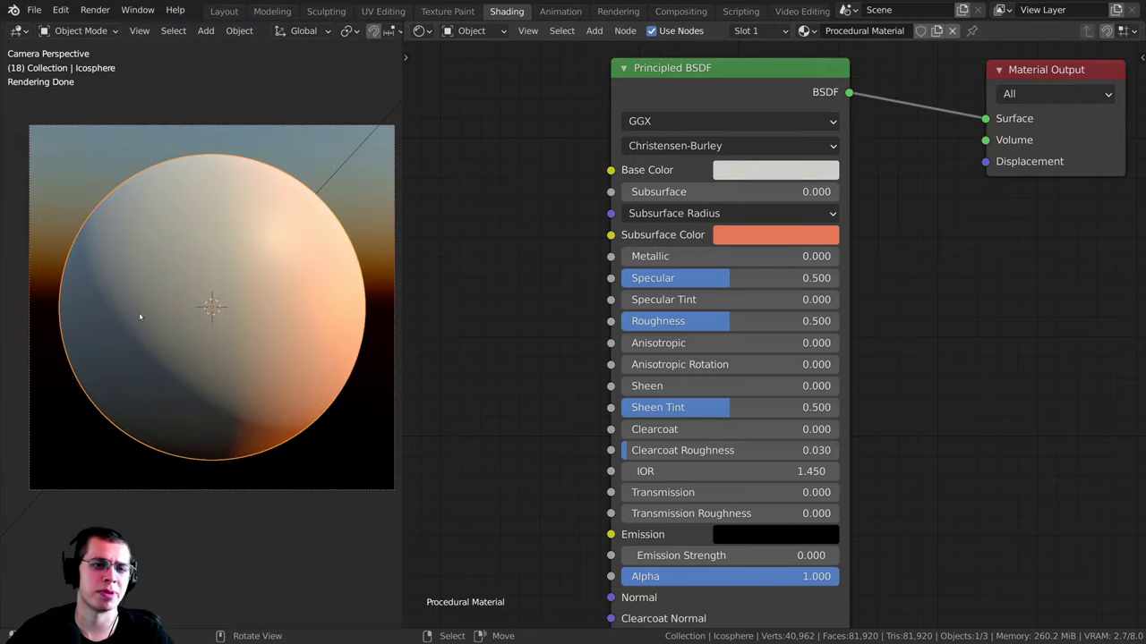
{"action": "scroll", "coordinate": [704, 239], "scroll_direction": "down", "scroll_amount": 1}
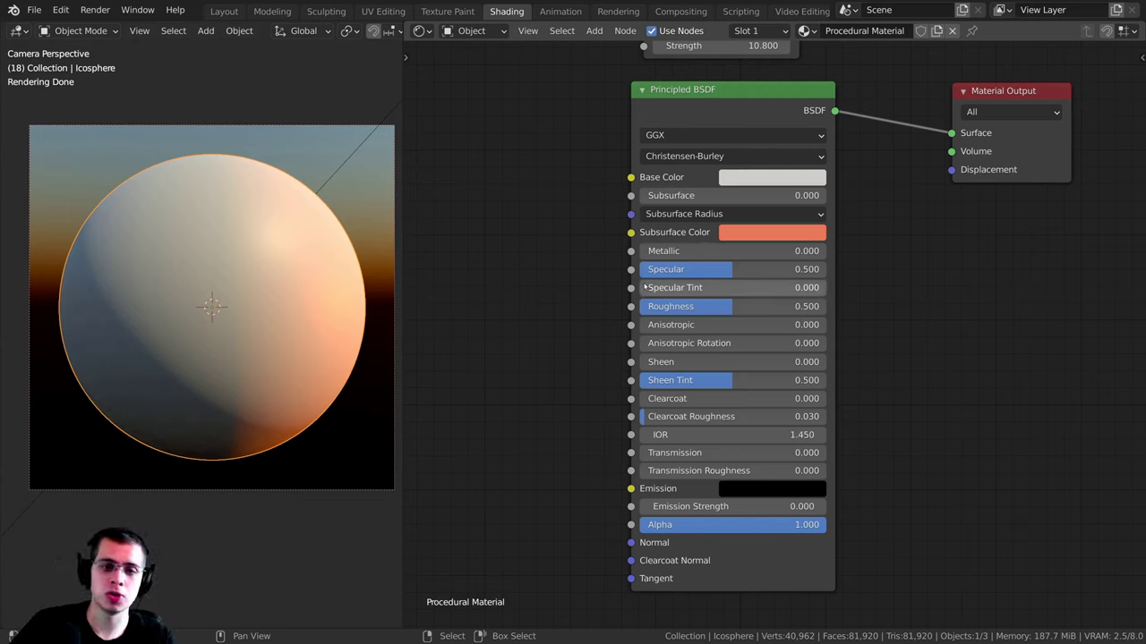
Step: Raise the Principled BSDF's Metallic value to 1.000 for comparison and return it to 0.000
{"action": "left_click_drag", "start_coordinate": [454, 194], "coordinate": [521, 226]}
{"action": "left_click_drag", "start_coordinate": [631, 252], "coordinate": [524, 206]}
{"action": "left_click", "coordinate": [631, 253]}
{"action": "mouse_move", "coordinate": [656, 251]}
{"action": "left_mouse_down"}
{"action": "mouse_move", "coordinate": [840, 251]}
{"action": "mouse_move", "coordinate": [640, 253]}
{"action": "left_mouse_up"}
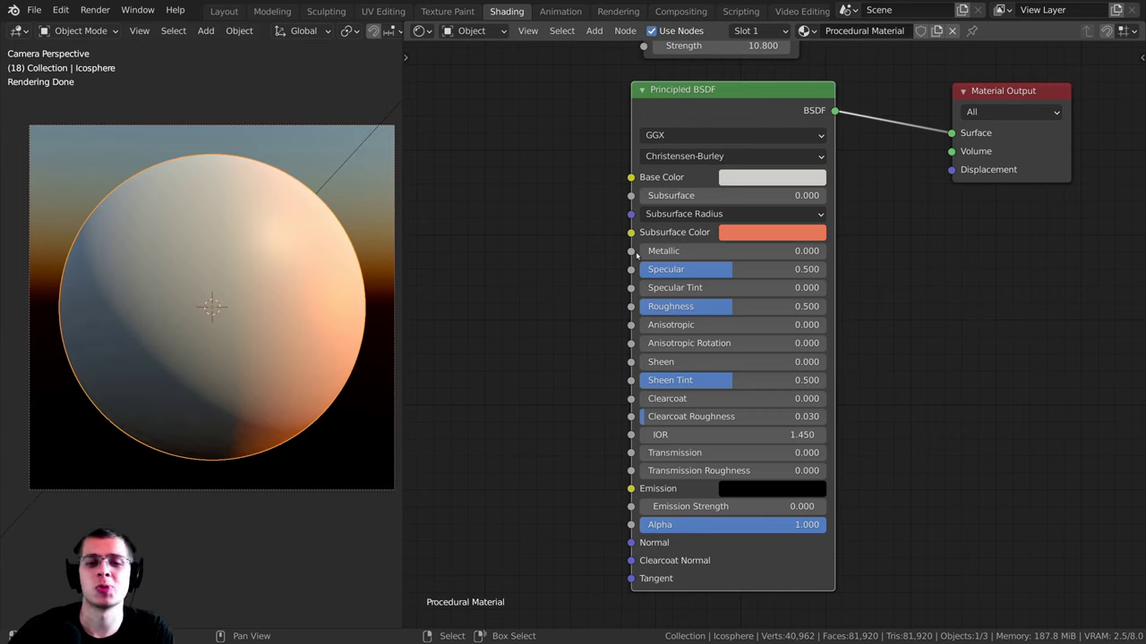
{"action": "left_click_drag", "start_coordinate": [645, 255], "coordinate": [779, 259]}
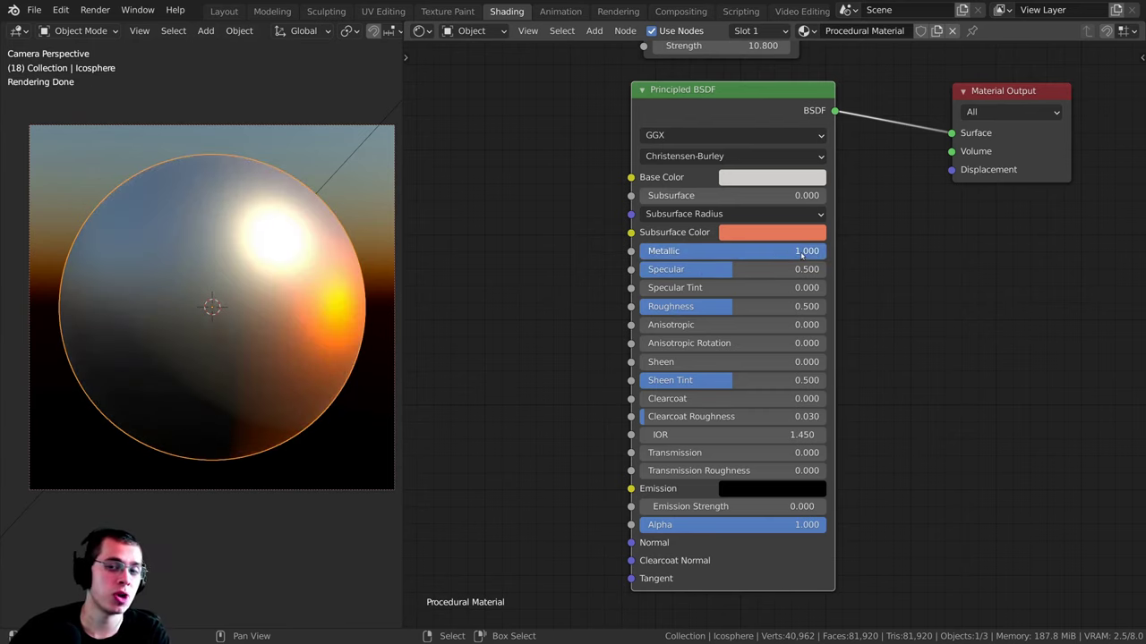
{"action": "left_click_drag", "start_coordinate": [805, 254], "coordinate": [638, 255]}
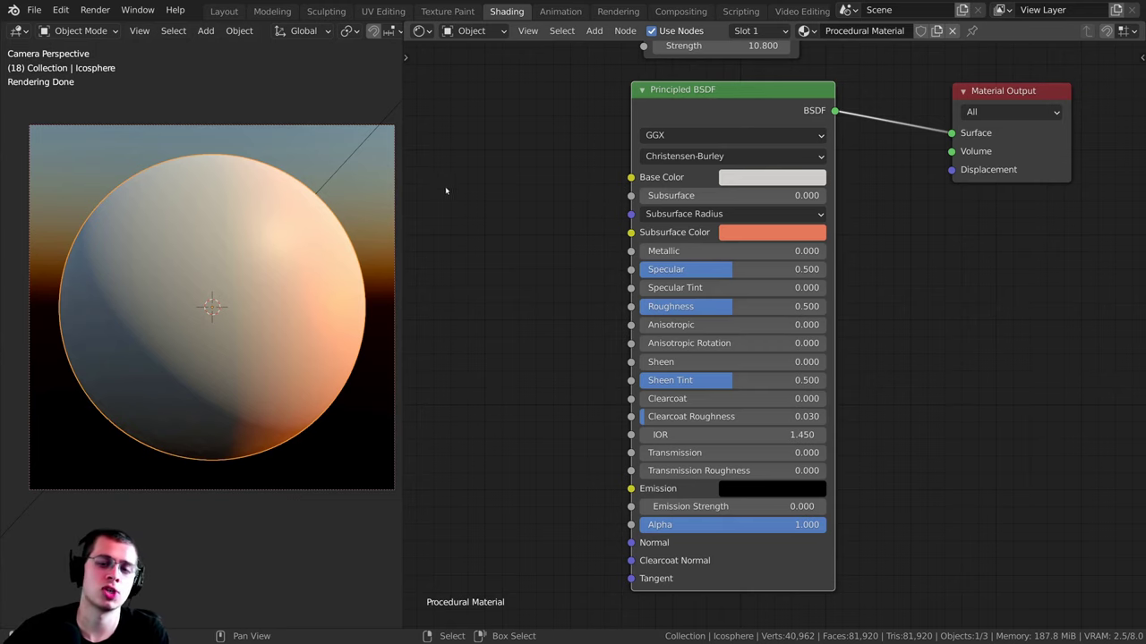
Step: Set the Principled BSDF's Roughness to 0.0 to try a perfectly smooth surface
{"action": "middle_click_drag", "start_coordinate": [643, 266], "coordinate": [610, 189]}
{"action": "scroll", "coordinate": [612, 184], "scroll_direction": "up", "scroll_amount": 2}
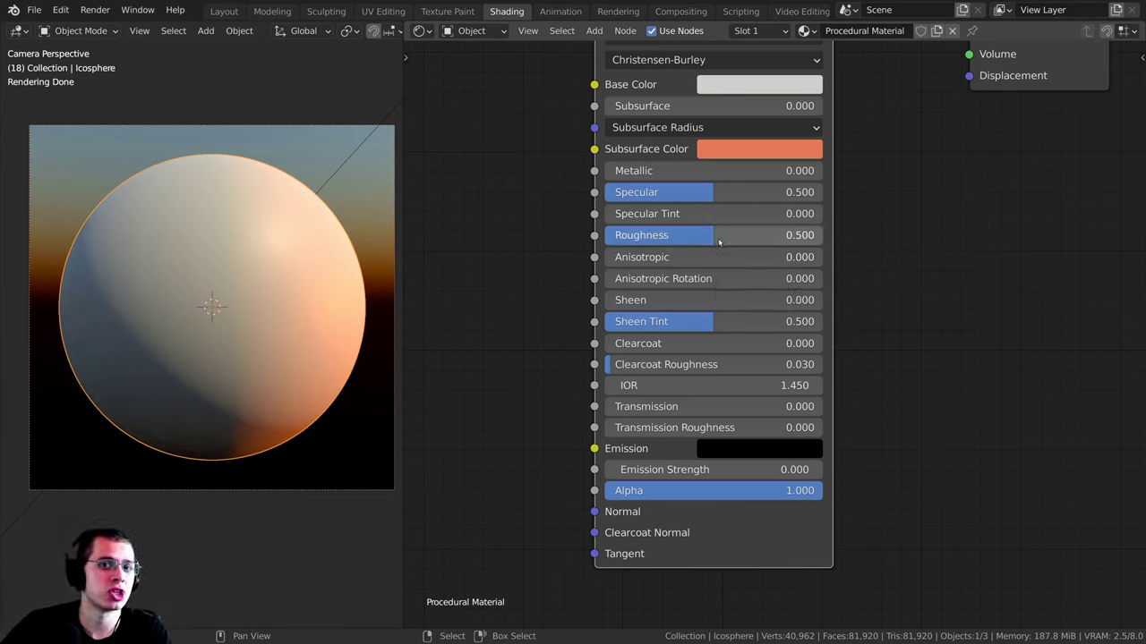
{"action": "left_click_drag", "start_coordinate": [717, 242], "coordinate": [663, 236]}
{"action": "left_click", "coordinate": [726, 237]}
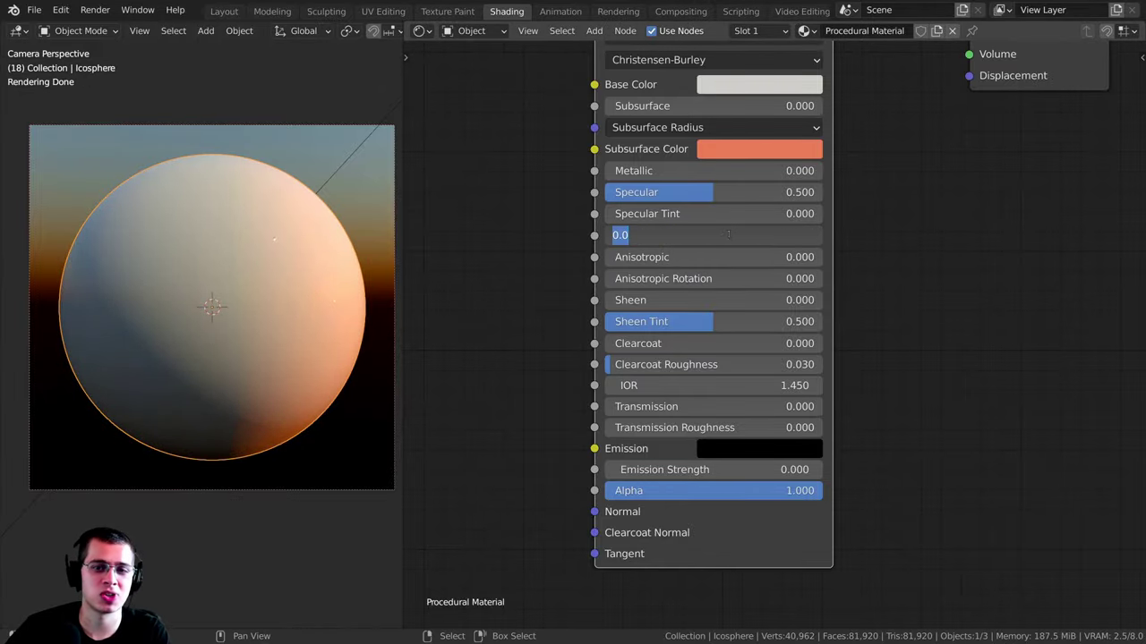
{"action": "key", "text": "Return"}
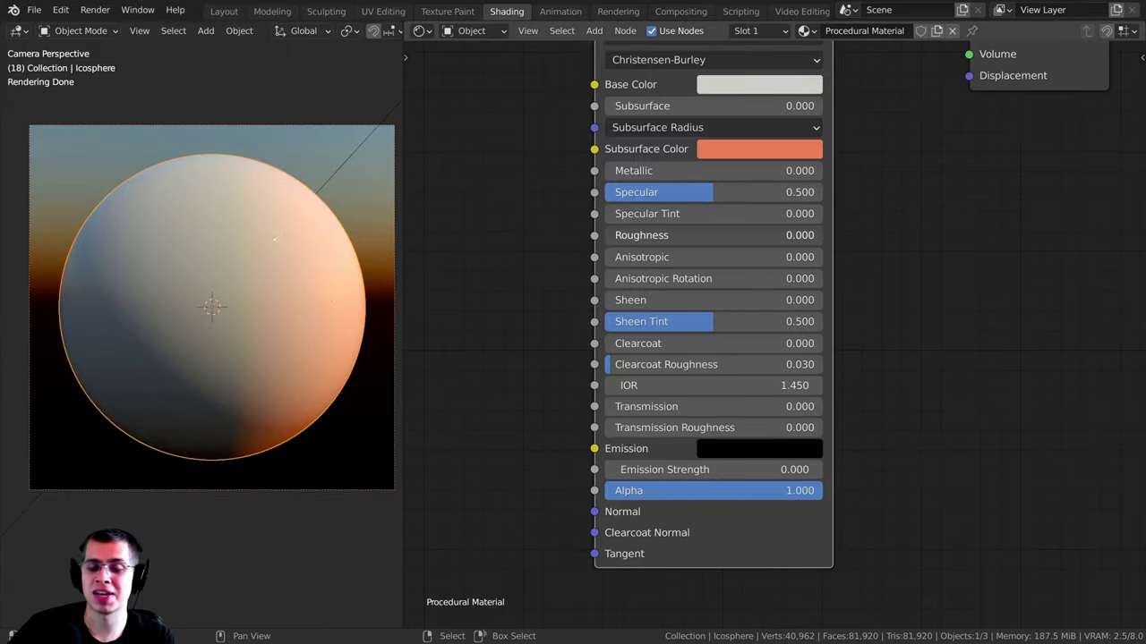
Step: Raise the Principled BSDF's Roughness to 1.000 and lower it to 0.429 to compare the reflections
{"action": "left_click_drag", "start_coordinate": [621, 235], "coordinate": [822, 235]}
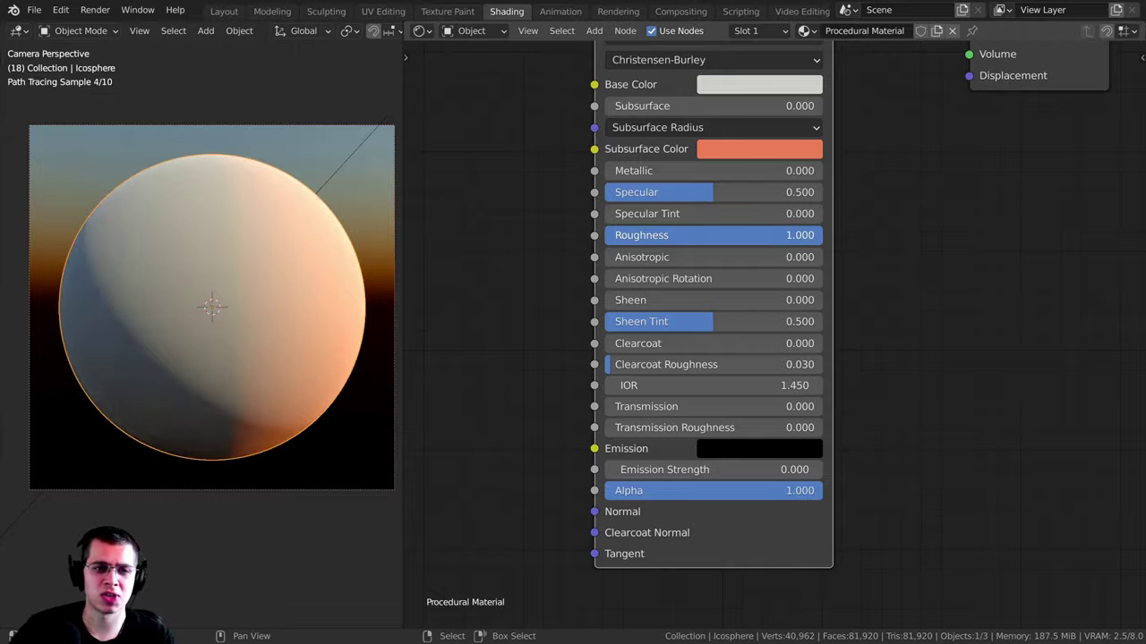
{"action": "scroll", "coordinate": [277, 293], "scroll_direction": "up", "scroll_amount": 1}
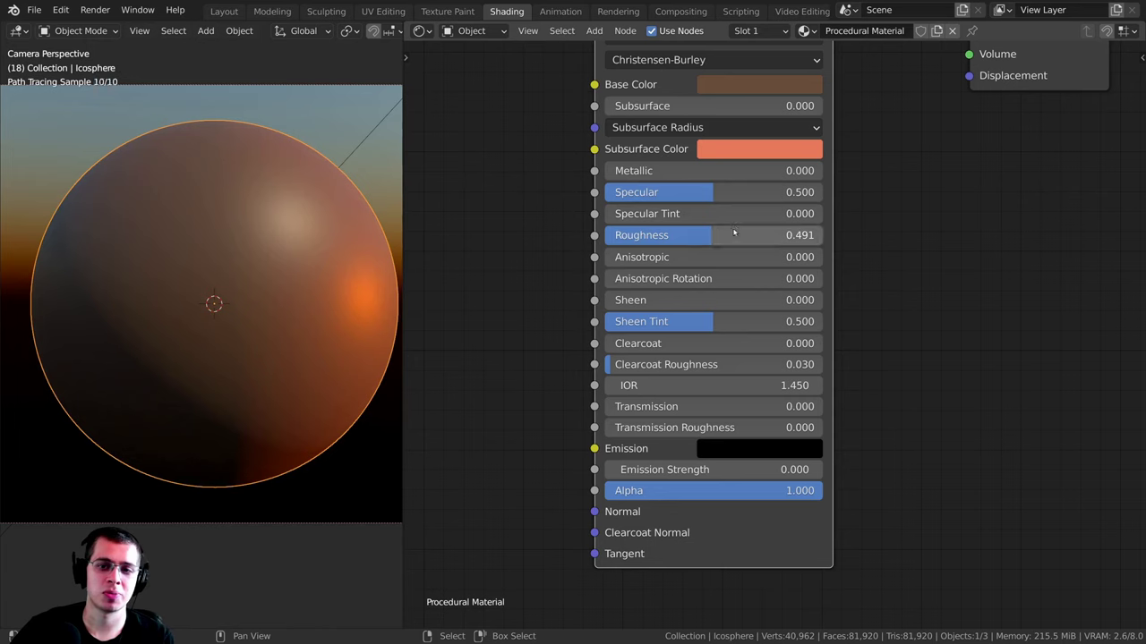
{"action": "left_click_drag", "start_coordinate": [734, 234], "coordinate": [698, 239]}
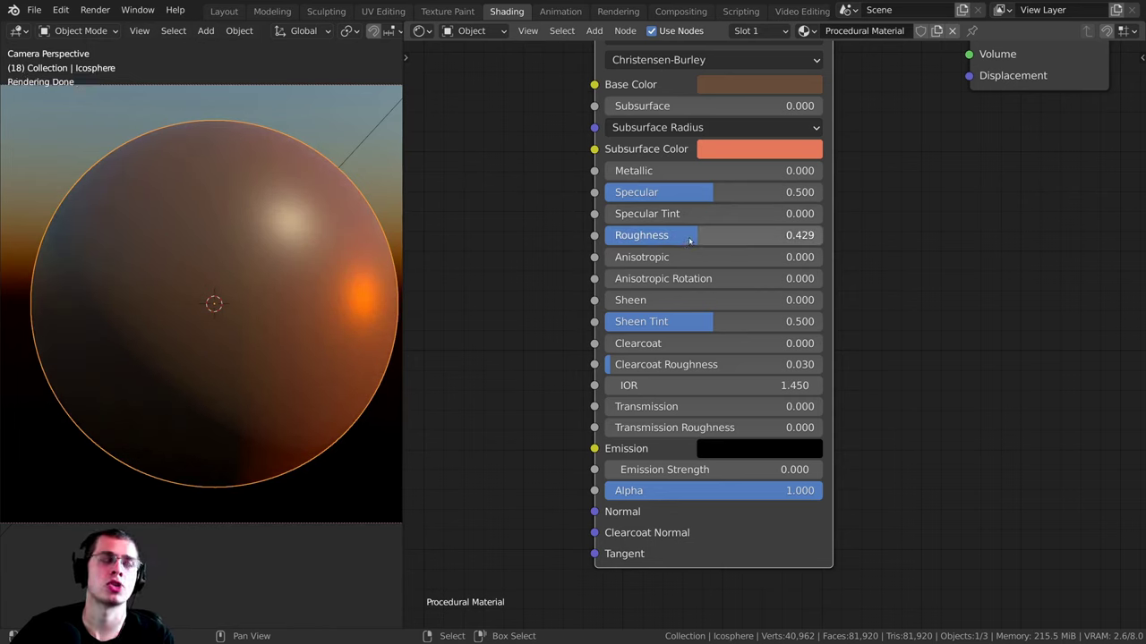
Step: Set the Principled BSDF's Roughness to 0.5
{"action": "left_click", "coordinate": [689, 236]}
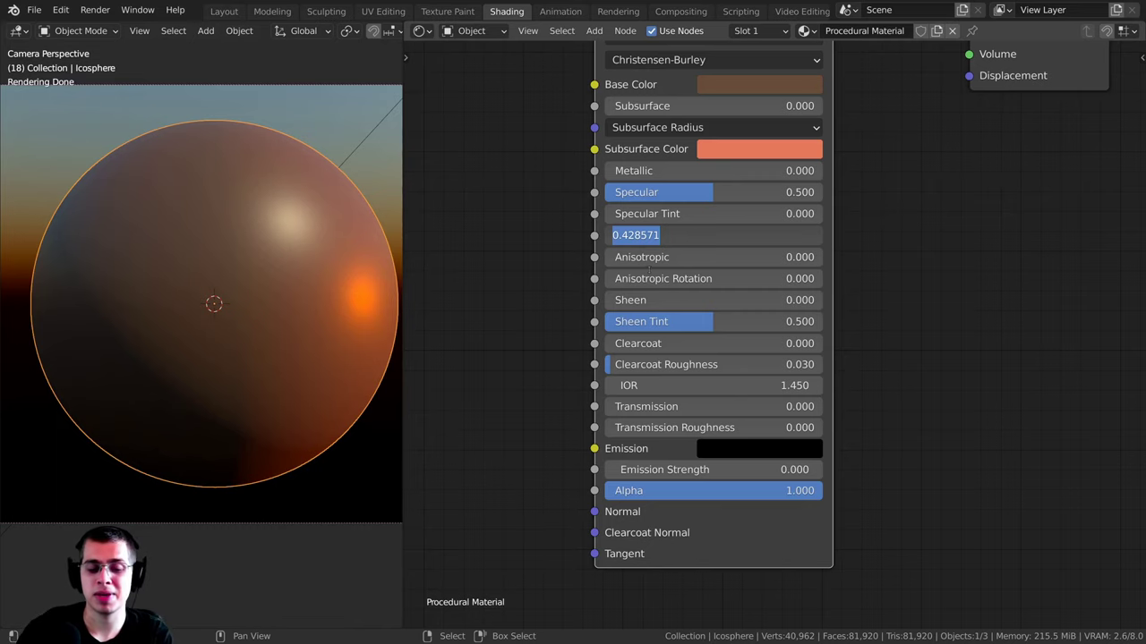
{"action": "key", "text": "BackSpace"}
{"action": "type", "text": ".5"}
{"action": "key", "text": "Return"}
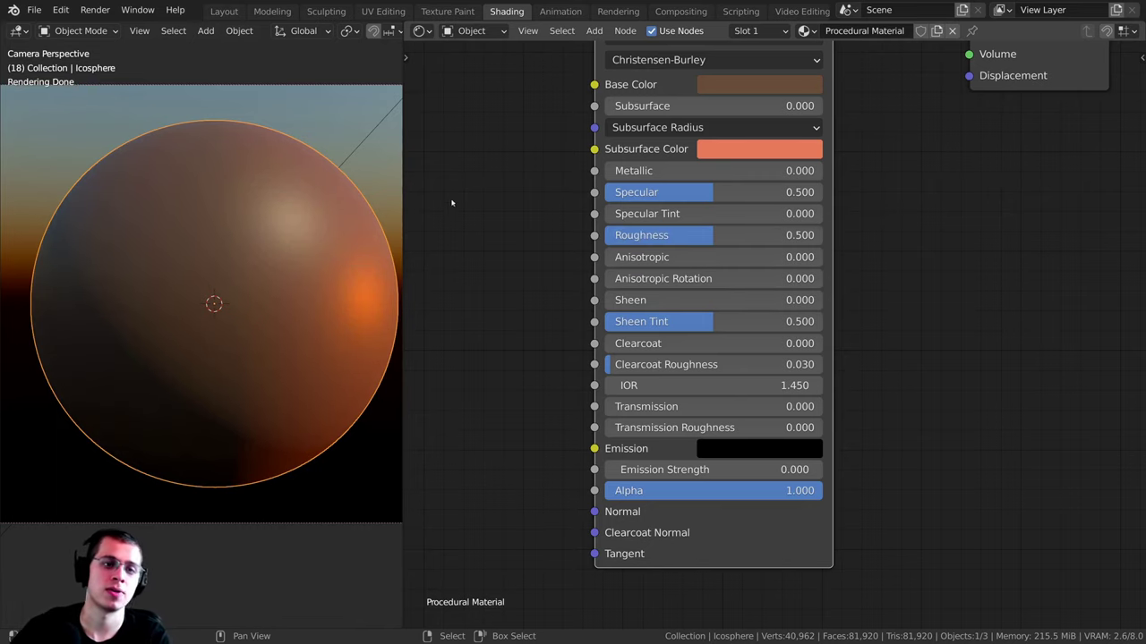
Step: Set the Principled BSDF's Base Color to light blue with hue 0.633, saturation 0.721 and full brightness
{"action": "middle_click_drag", "start_coordinate": [724, 170], "coordinate": [724, 205]}
{"action": "left_click", "coordinate": [741, 126]}
{"action": "left_click", "coordinate": [811, 187]}
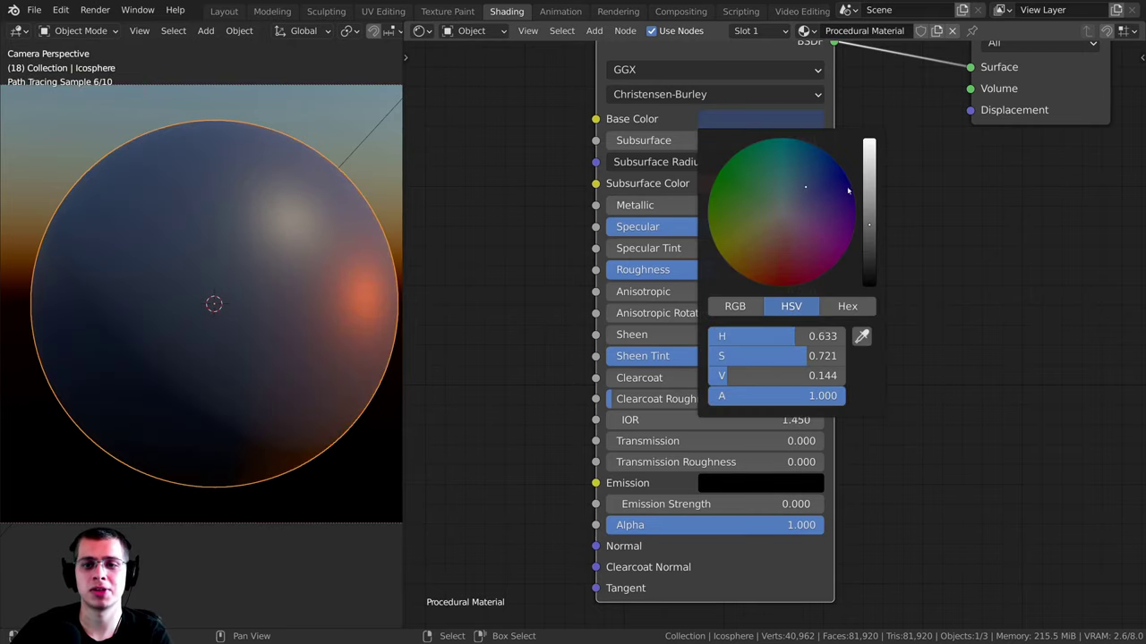
{"action": "left_click_drag", "start_coordinate": [868, 186], "coordinate": [868, 136]}
{"action": "middle_click_drag", "start_coordinate": [585, 365], "coordinate": [591, 333]}
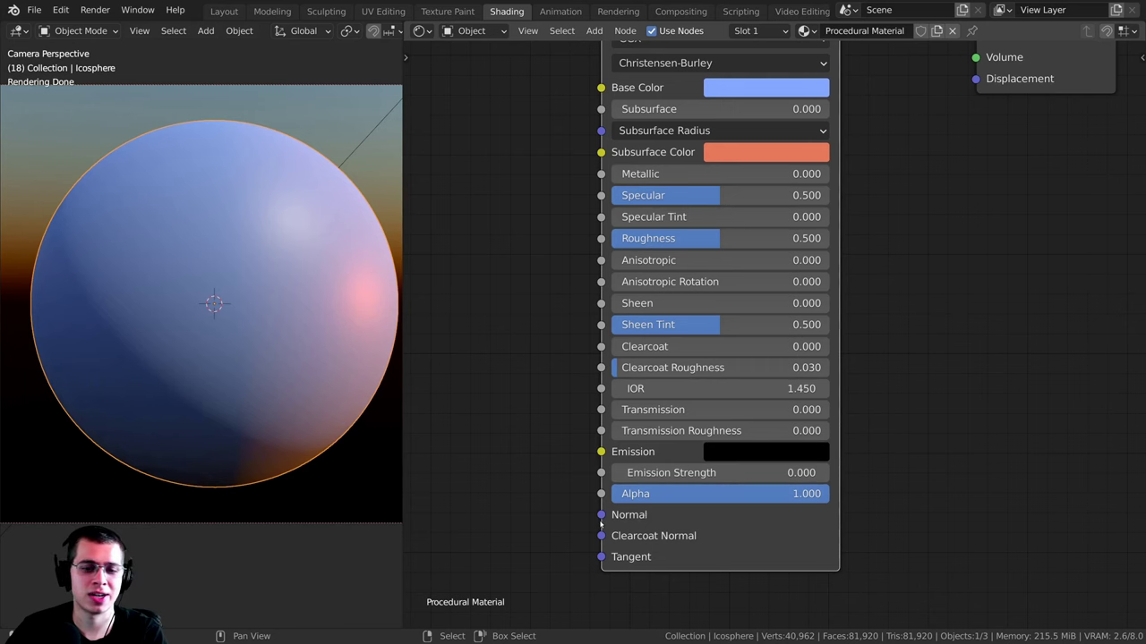
Step: Examine the Normal input socket of the Principled BSDF
{"action": "left_click_drag", "start_coordinate": [601, 515], "coordinate": [557, 455]}
{"action": "scroll", "coordinate": [564, 402], "scroll_direction": "down", "scroll_amount": 2}
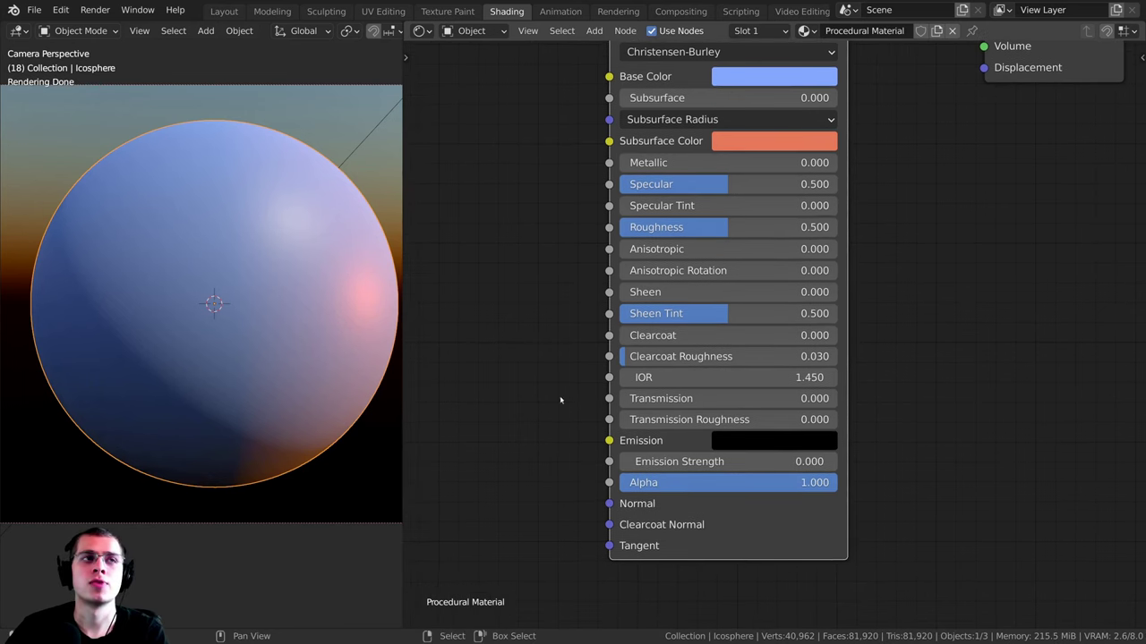
{"action": "scroll", "coordinate": [578, 390], "scroll_direction": "up", "scroll_amount": 1}
{"action": "middle_click_drag", "start_coordinate": [577, 388], "coordinate": [591, 439]}
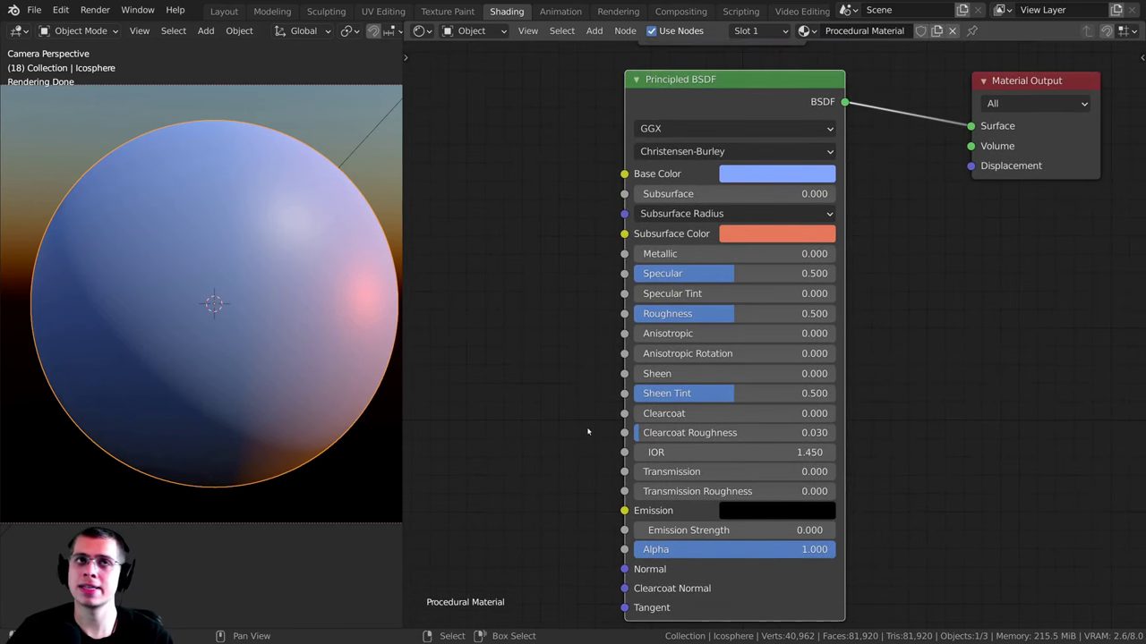
Step: Switch the viewport to solid shading, orbit around the sphere and return to the camera view
{"action": "middle_click_drag", "start_coordinate": [543, 135], "coordinate": [541, 114]}
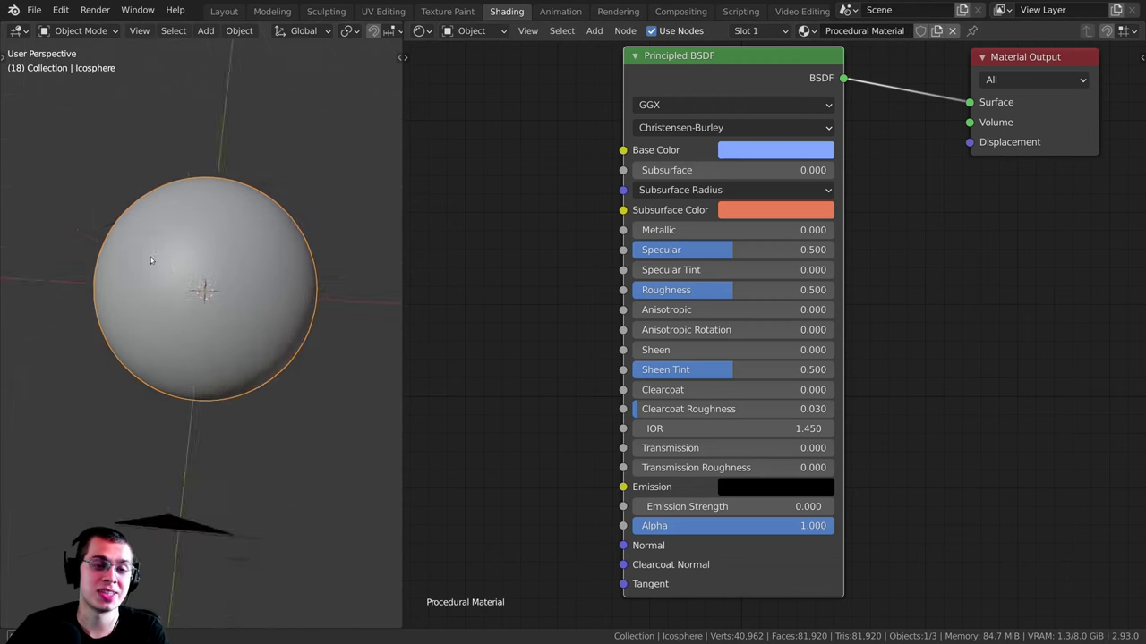
{"action": "scroll", "coordinate": [269, 333], "scroll_direction": "up", "scroll_amount": 2}
{"action": "middle_click_drag", "start_coordinate": [150, 257], "coordinate": [56, 360]}
{"action": "middle_click_drag", "start_coordinate": [202, 426], "coordinate": [283, 238]}
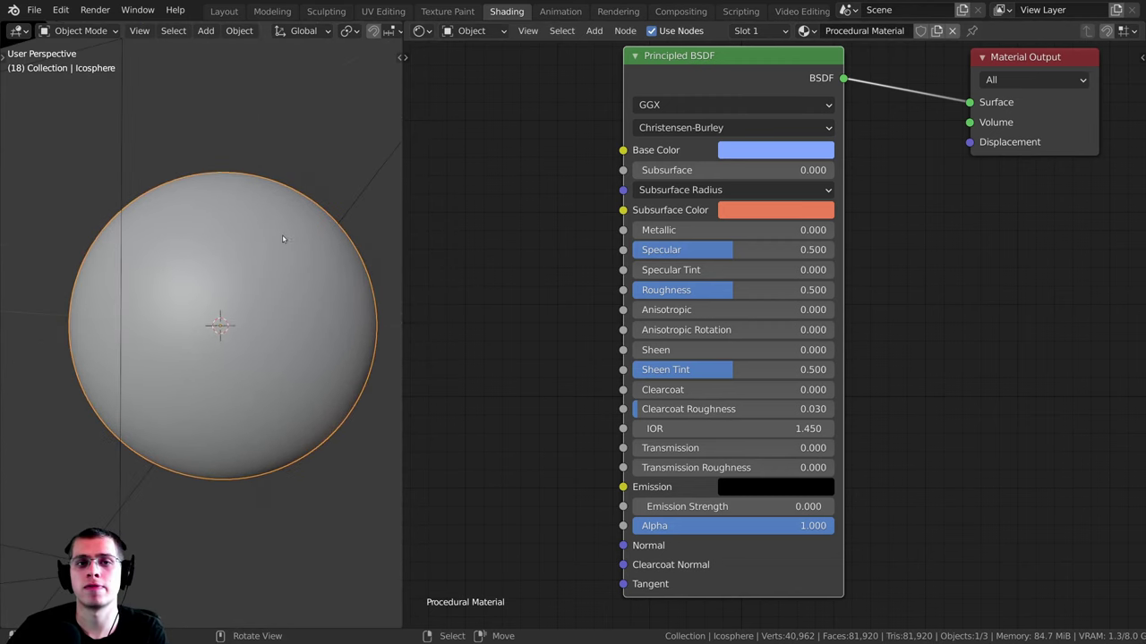
{"action": "key", "text": "KP_0"}
{"action": "middle_click_drag", "start_coordinate": [629, 555], "coordinate": [648, 561]}
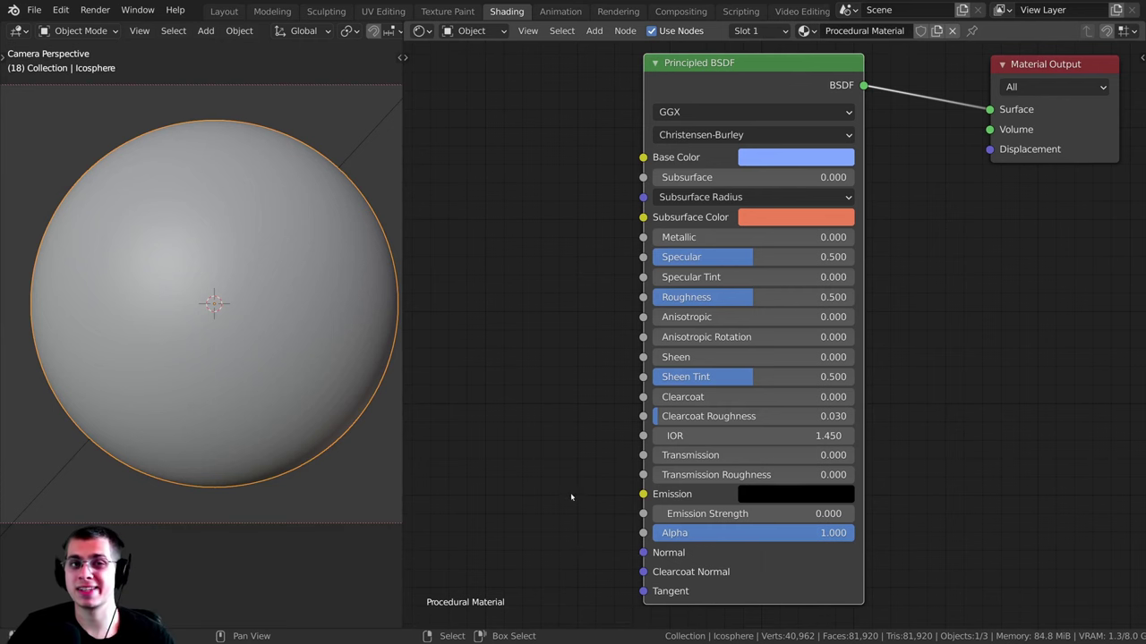
{"action": "scroll", "coordinate": [563, 501], "scroll_direction": "down", "scroll_amount": 1}
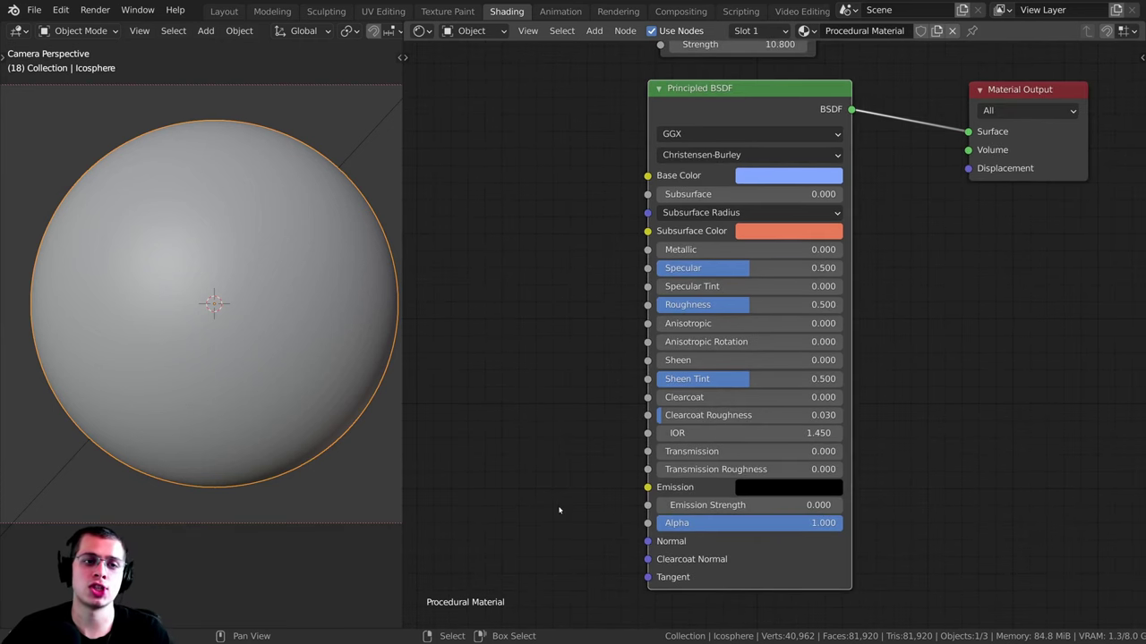
Step: Examine the Icosphere's mesh density in Edit Mode from several angles and return to Object Mode in the camera view
{"action": "middle_click_drag", "start_coordinate": [309, 430], "coordinate": [240, 350]}
{"action": "key", "text": "Tab"}
{"action": "scroll", "coordinate": [222, 202], "scroll_direction": "up", "scroll_amount": 5}
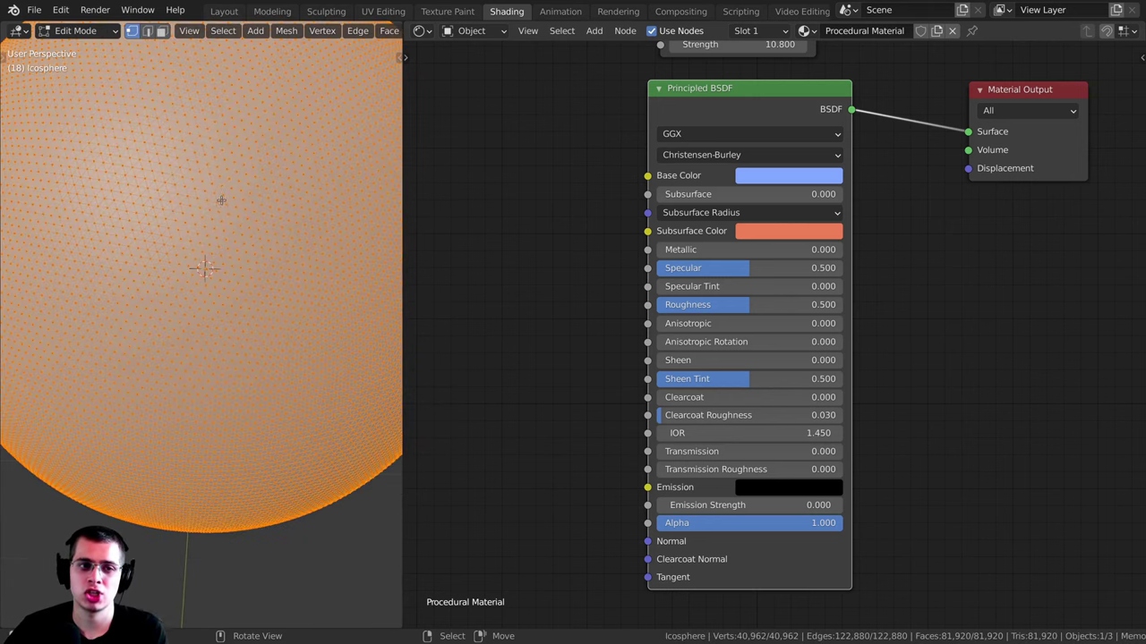
{"action": "scroll", "coordinate": [255, 170], "scroll_direction": "down", "scroll_amount": 4}
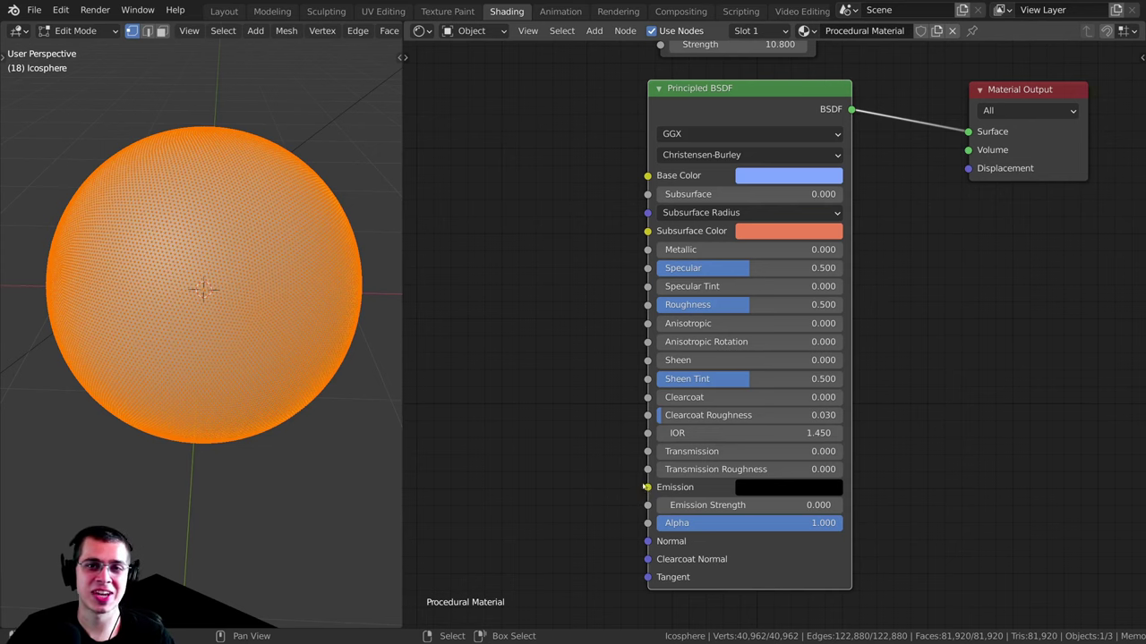
{"action": "scroll", "coordinate": [279, 268], "scroll_direction": "down", "scroll_amount": 1}
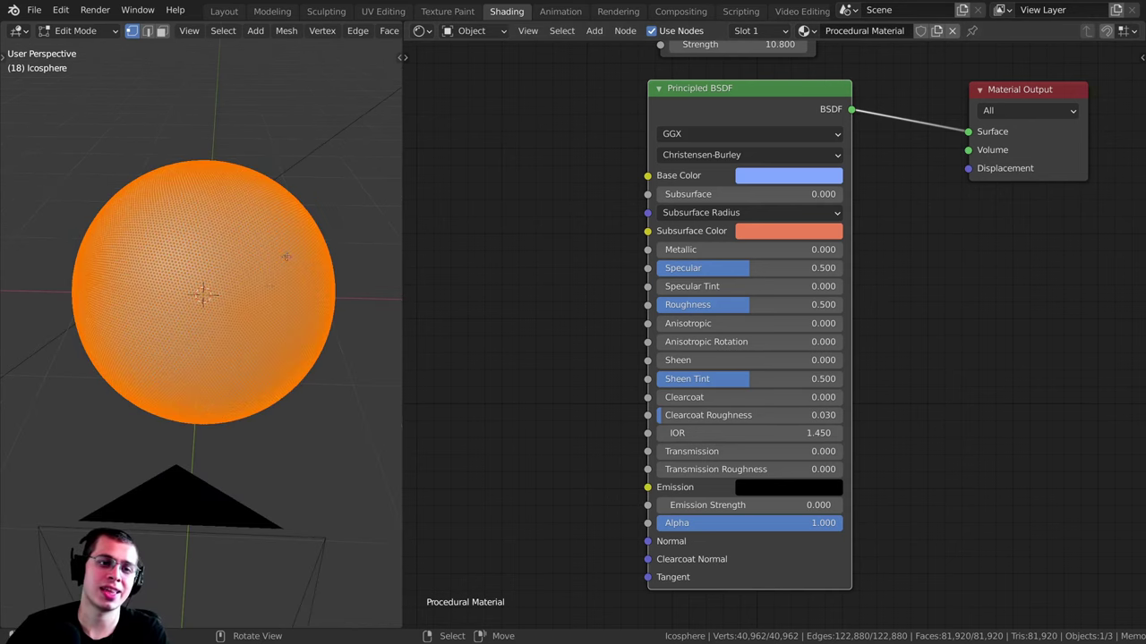
{"action": "key", "text": "Tab"}
{"action": "key", "text": "KP_0"}
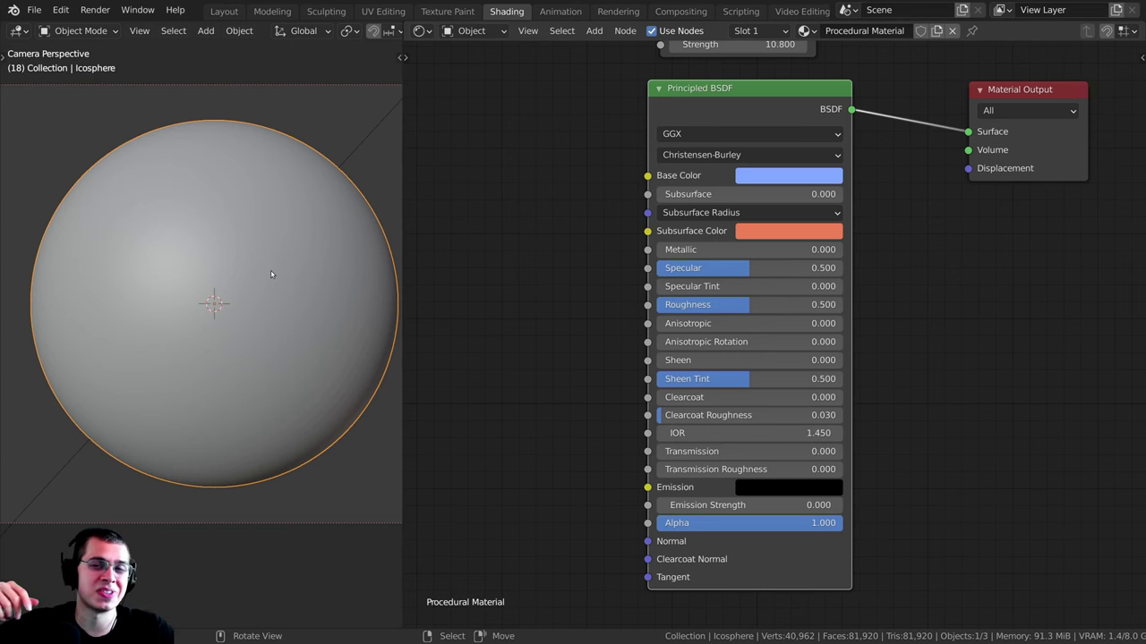
{"action": "middle_click_drag", "start_coordinate": [119, 184], "coordinate": [178, 256]}
{"action": "key", "text": "Tab"}
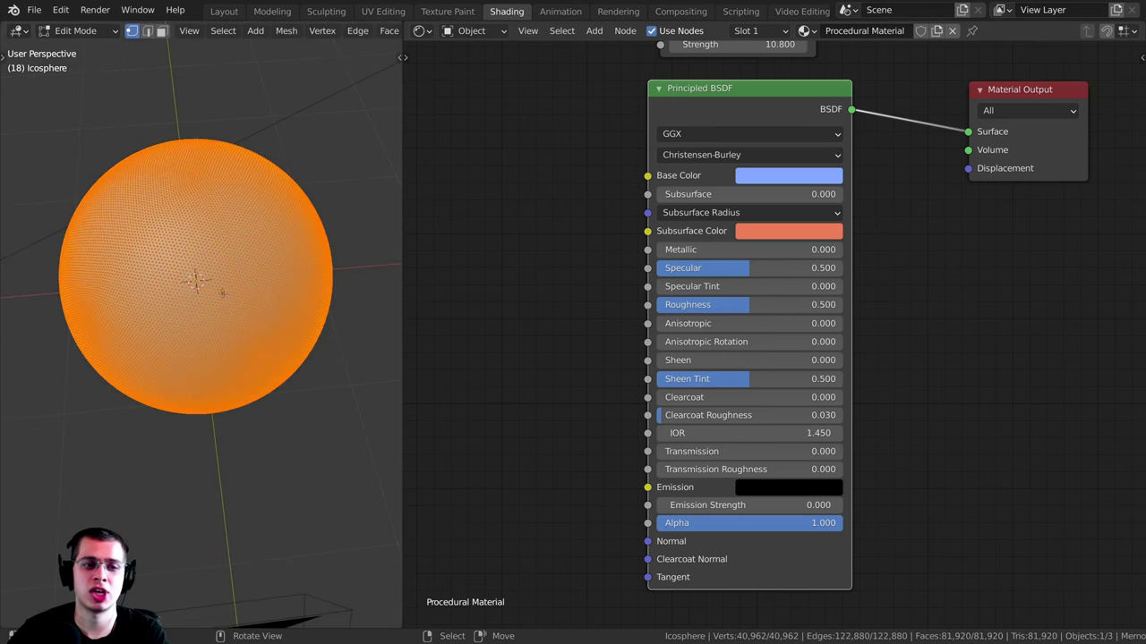
{"action": "middle_click_drag", "start_coordinate": [256, 258], "coordinate": [271, 232]}
{"action": "scroll", "coordinate": [263, 232], "scroll_direction": "up", "scroll_amount": 3}
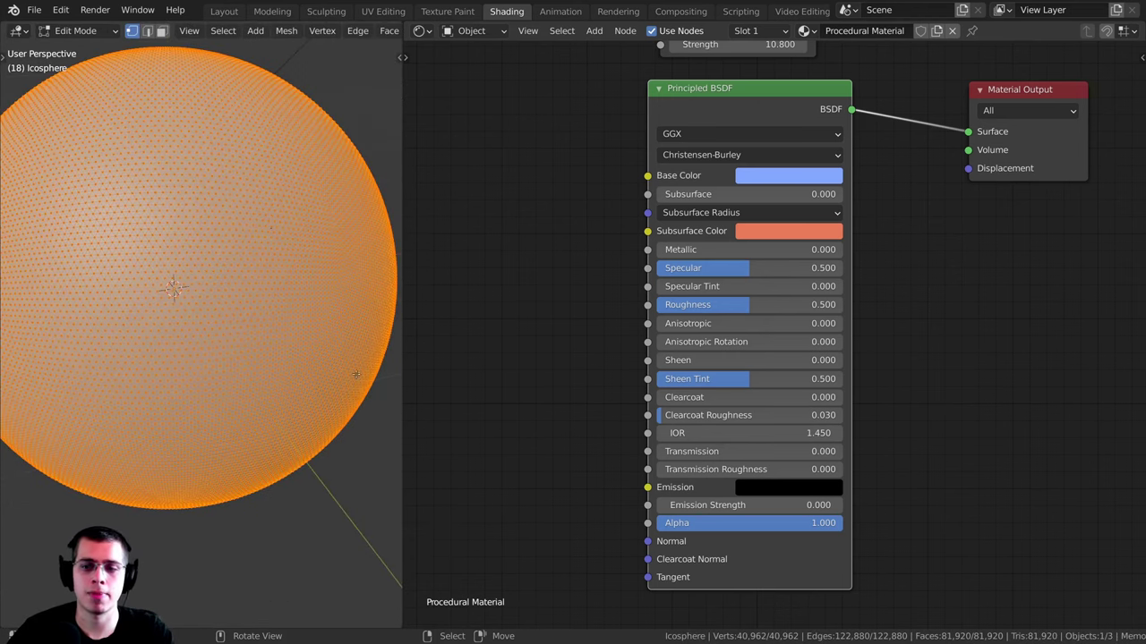
{"action": "key", "text": "Tab"}
{"action": "key", "text": "KP_0"}
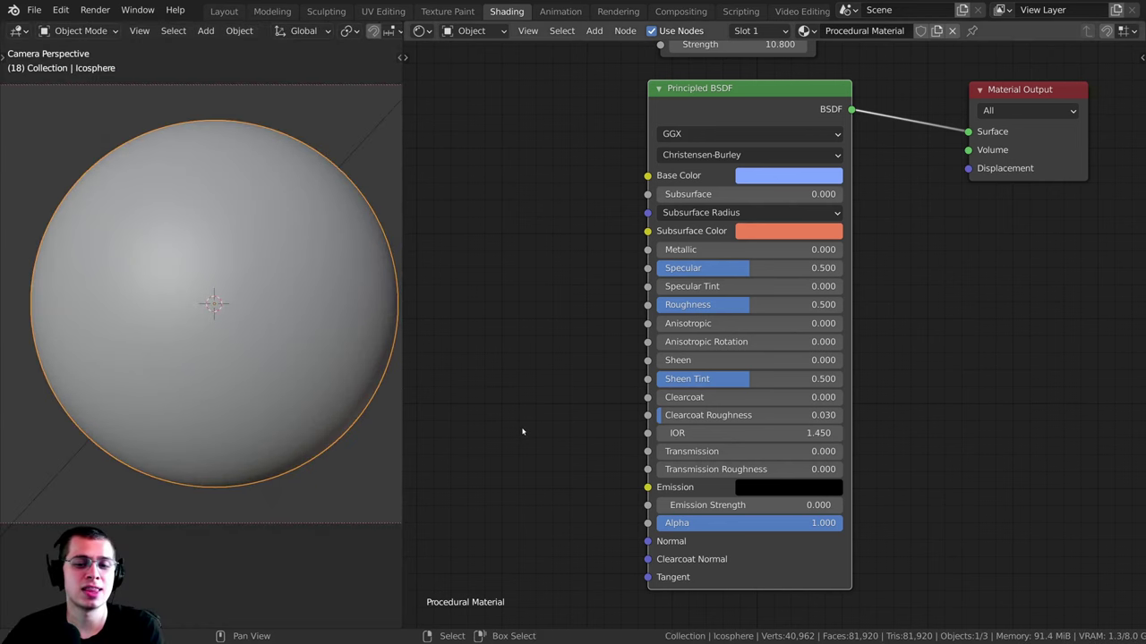
Step: Examine the Principled BSDF's Normal input again and select the Emission node above the shader
{"action": "middle_click_drag", "start_coordinate": [523, 431], "coordinate": [535, 430]}
{"action": "scroll", "coordinate": [648, 342], "scroll_direction": "up", "scroll_amount": 1}
{"action": "left_click_drag", "start_coordinate": [661, 556], "coordinate": [512, 436]}
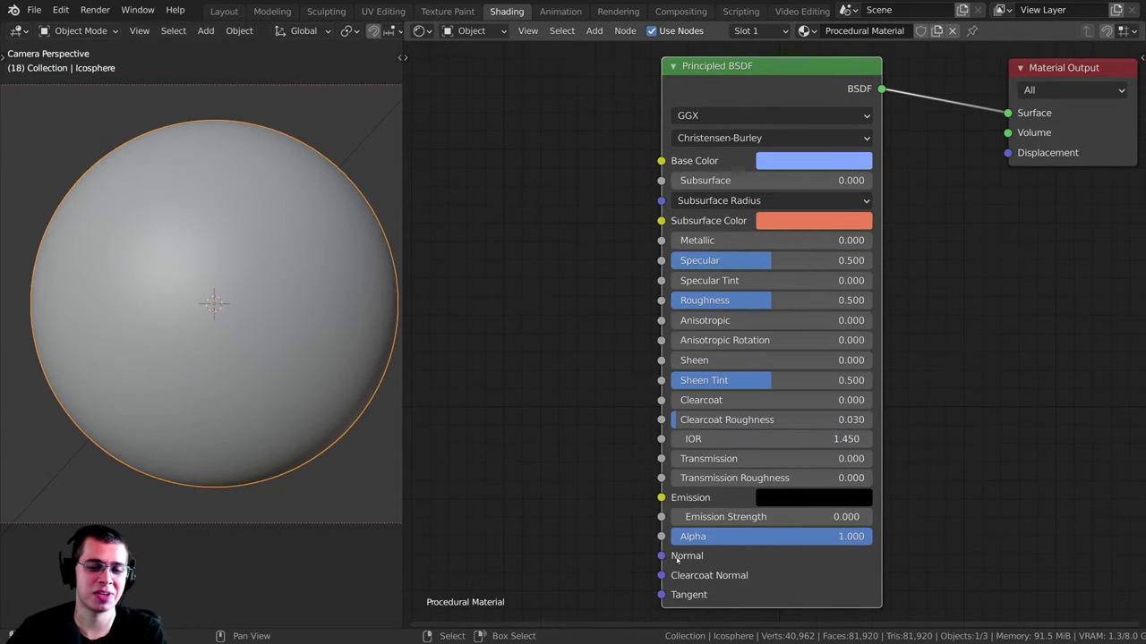
{"action": "scroll", "coordinate": [474, 478], "scroll_direction": "down", "scroll_amount": 1}
{"action": "scroll", "coordinate": [625, 142], "scroll_direction": "down", "scroll_amount": 1}
{"action": "middle_click_drag", "start_coordinate": [670, 107], "coordinate": [675, 242]}
{"action": "scroll", "coordinate": [675, 246], "scroll_direction": "up", "scroll_amount": 3}
{"action": "scroll", "coordinate": [658, 224], "scroll_direction": "down", "scroll_amount": 3}
{"action": "middle_click_drag", "start_coordinate": [651, 200], "coordinate": [708, 251]}
{"action": "scroll", "coordinate": [716, 171], "scroll_direction": "up", "scroll_amount": 1}
{"action": "middle_click_drag", "start_coordinate": [718, 162], "coordinate": [694, 189]}
{"action": "left_click_drag", "start_coordinate": [722, 191], "coordinate": [725, 194]}
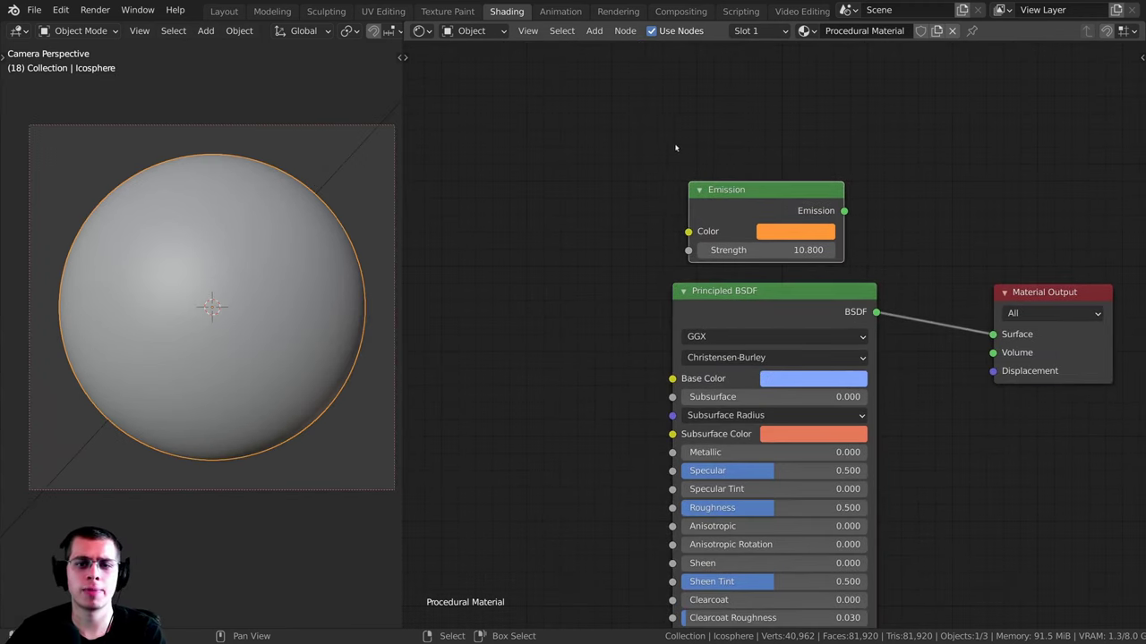
Step: Add a Mix Shader node and place it above the Emission node
{"action": "key", "text": "shift+a"}
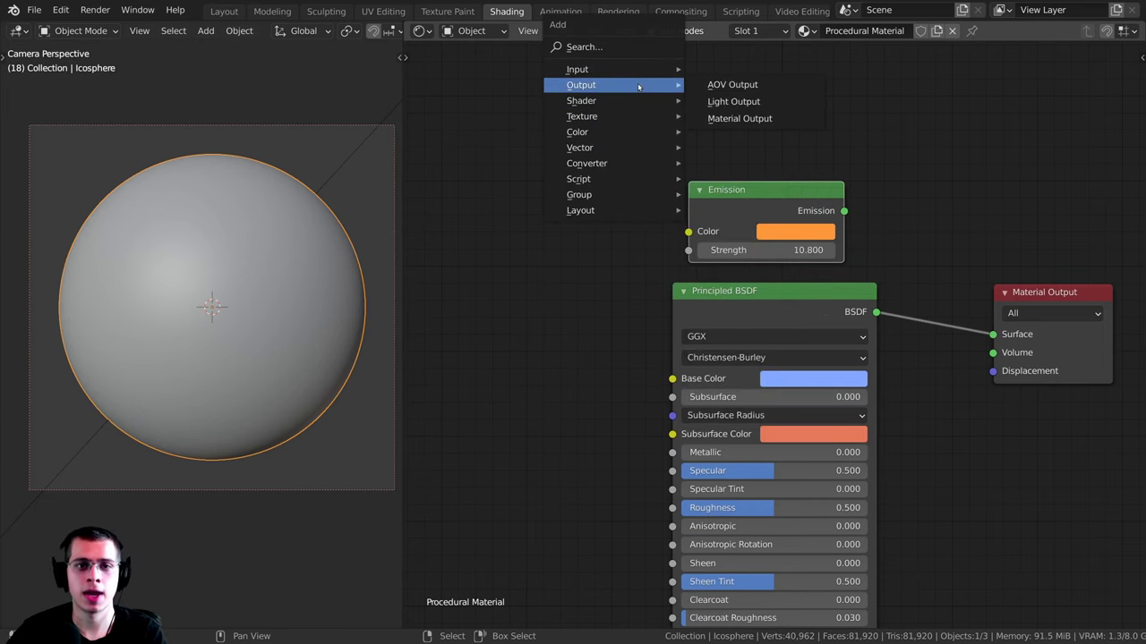
{"action": "mouse_move", "coordinate": [624, 100]}
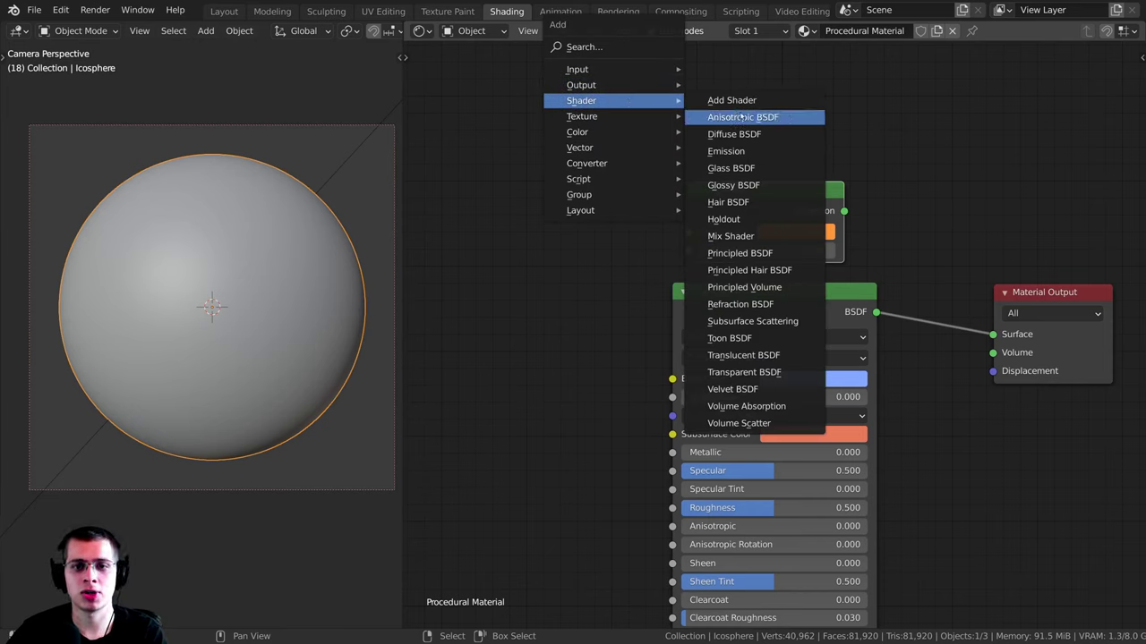
{"action": "left_click", "coordinate": [729, 236]}
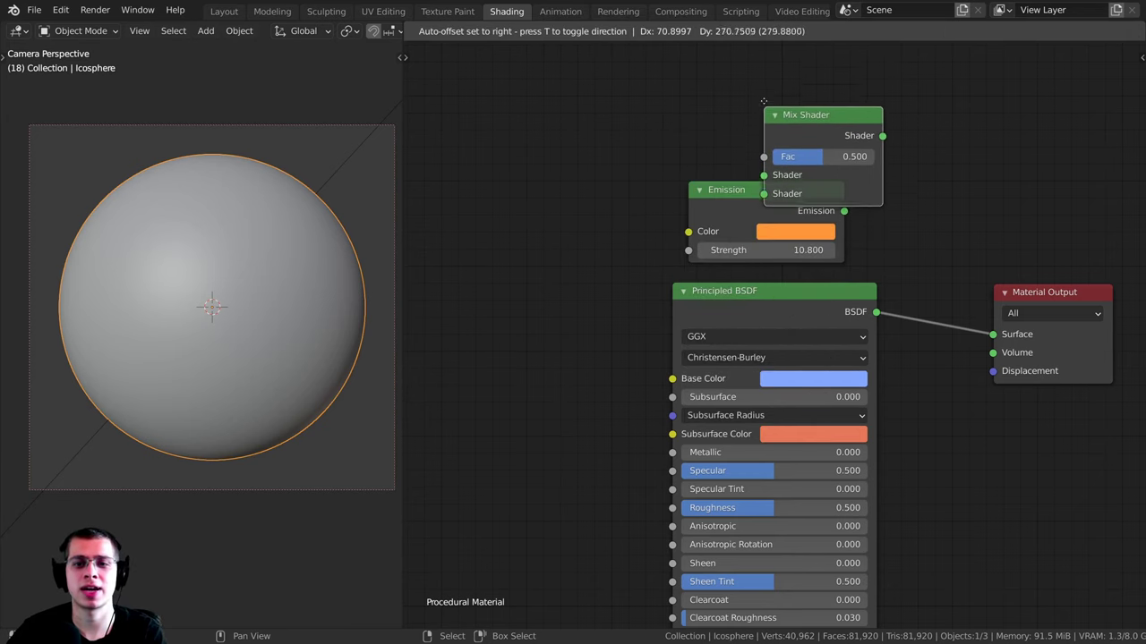
{"action": "left_click", "coordinate": [747, 58]}
{"action": "middle_click_drag", "start_coordinate": [794, 81], "coordinate": [755, 163]}
{"action": "left_click_drag", "start_coordinate": [756, 163], "coordinate": [714, 158]}
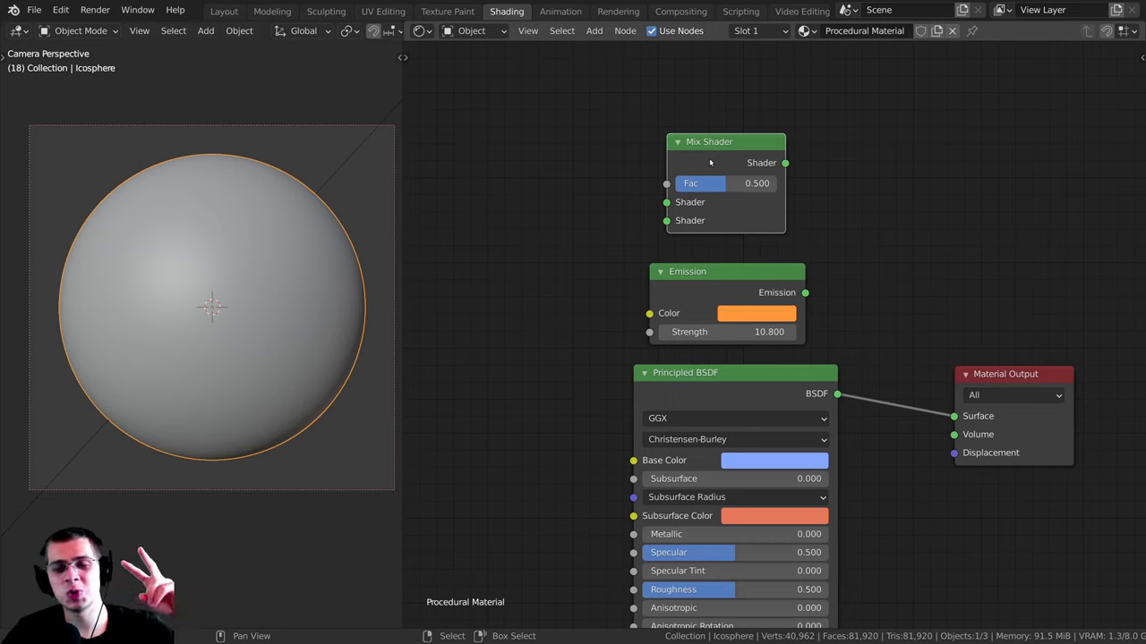
Step: Examine the Mix Shader's input and output sockets and move the node beside the Emission node, above the Material Output
{"action": "left_click_drag", "start_coordinate": [666, 220], "coordinate": [465, 123]}
{"action": "left_click_drag", "start_coordinate": [785, 163], "coordinate": [998, 168]}
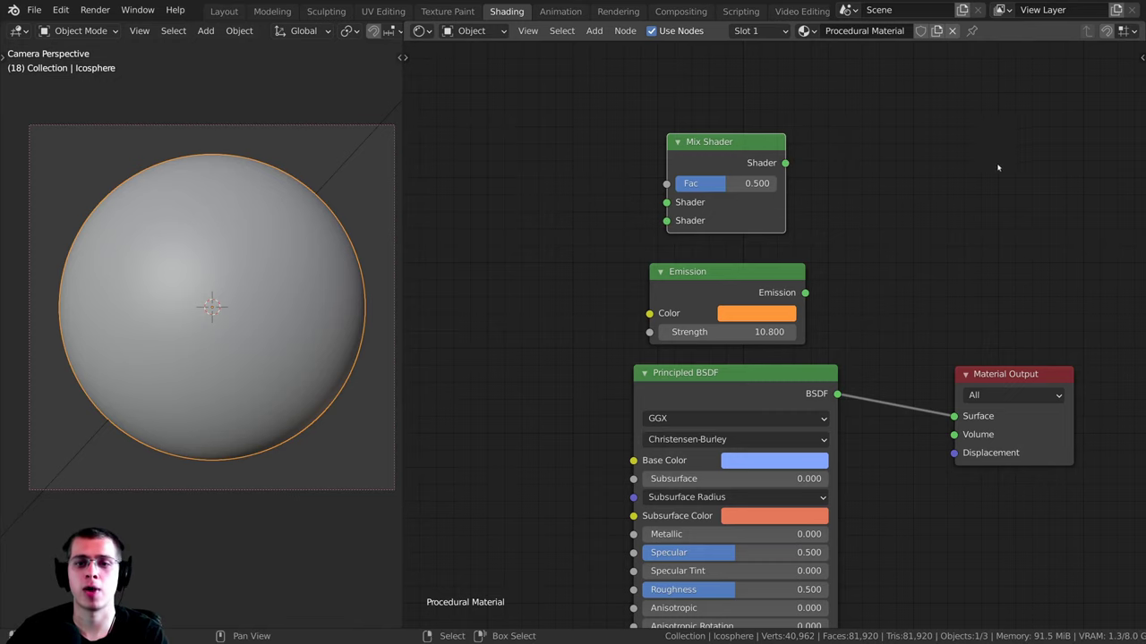
{"action": "left_click_drag", "start_coordinate": [667, 203], "coordinate": [667, 172]}
{"action": "middle_click_drag", "start_coordinate": [834, 148], "coordinate": [814, 89]}
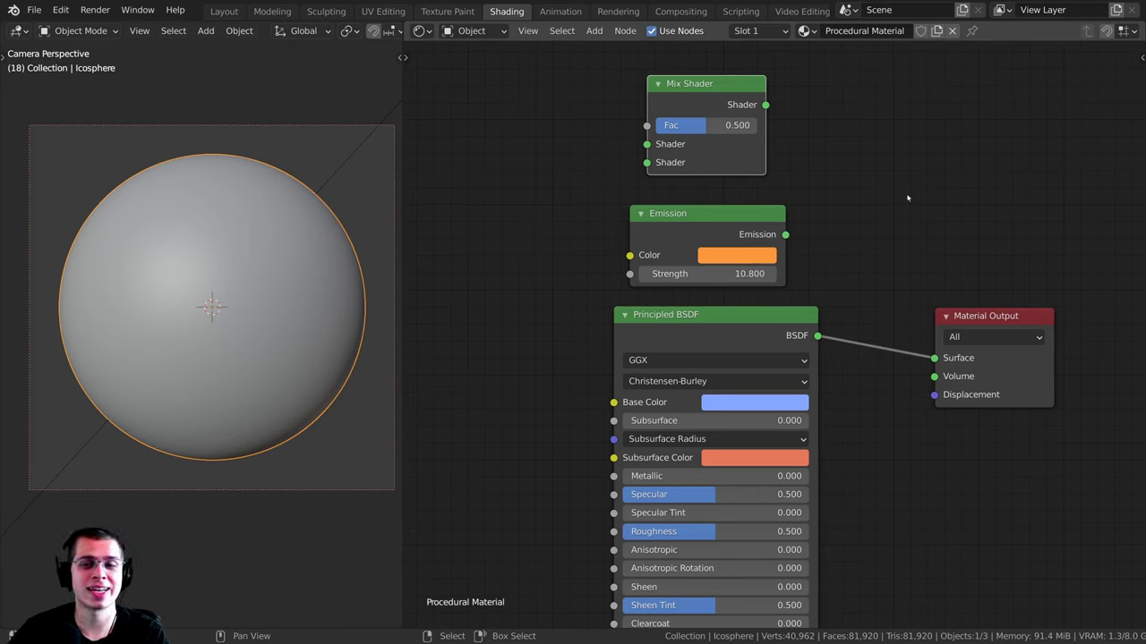
{"action": "left_click_drag", "start_coordinate": [691, 96], "coordinate": [895, 218]}
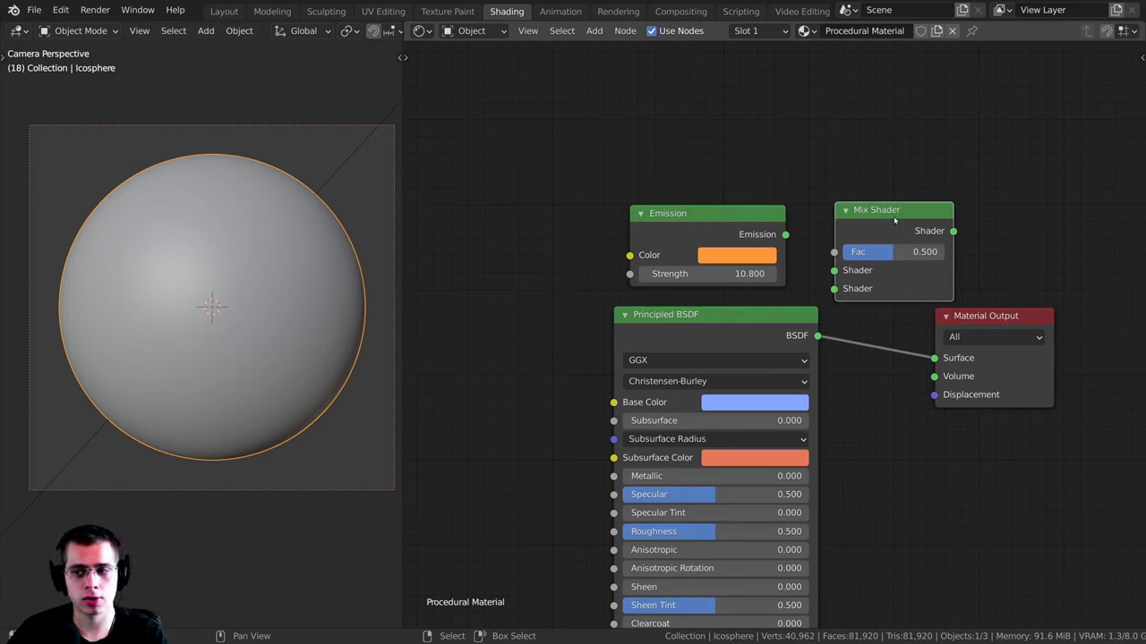
Step: Connect the Mix Shader's output to the Material Output's Surface and show the sphere in rendered shading
{"action": "left_click", "coordinate": [900, 213], "text": "ctrl+shift"}
{"action": "key", "text": "z"}
{"action": "left_click", "coordinate": [199, 298]}
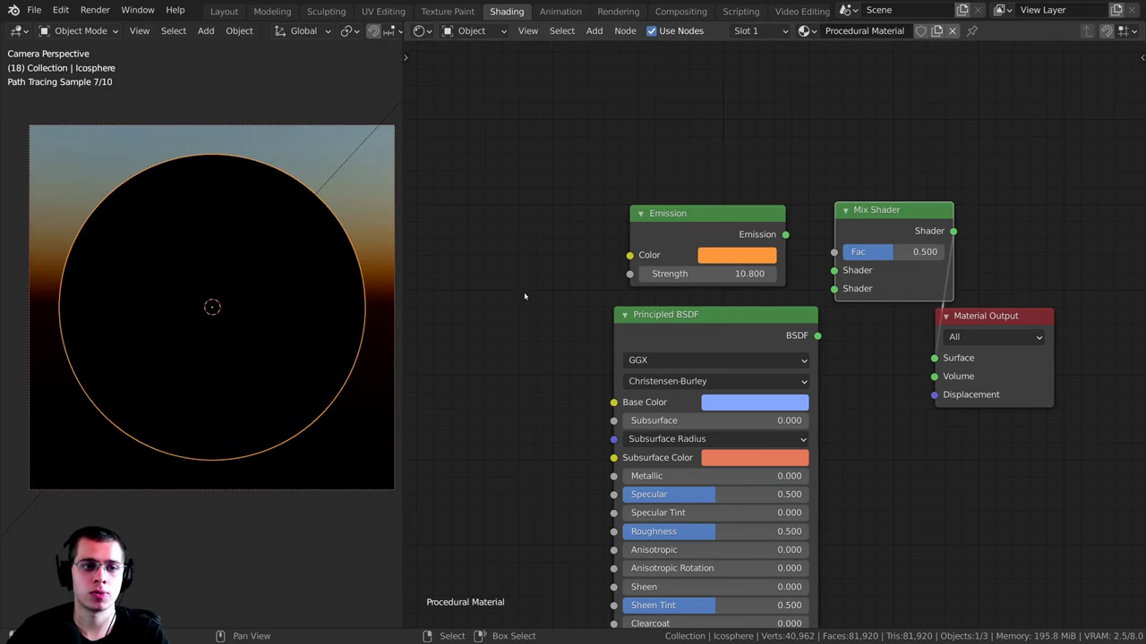
Step: Rearrange the nodes with Emission above the Principled BSDF and the Mix Shader between the Principled BSDF and the Material Output
{"action": "left_click_drag", "start_coordinate": [861, 239], "coordinate": [858, 205]}
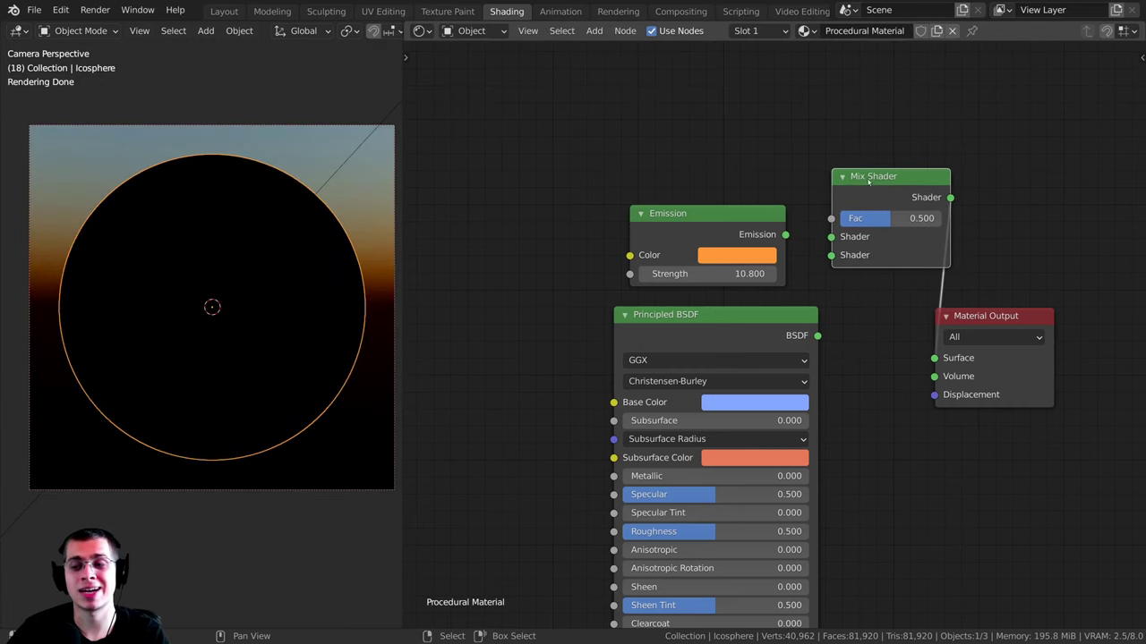
{"action": "mouse_move", "coordinate": [734, 247]}
{"action": "middle_mouse_down"}
{"action": "mouse_move", "coordinate": [712, 196]}
{"action": "mouse_move", "coordinate": [733, 255]}
{"action": "middle_mouse_up"}
{"action": "left_click_drag", "start_coordinate": [712, 229], "coordinate": [675, 190]}
{"action": "left_click_drag", "start_coordinate": [707, 322], "coordinate": [653, 307]}
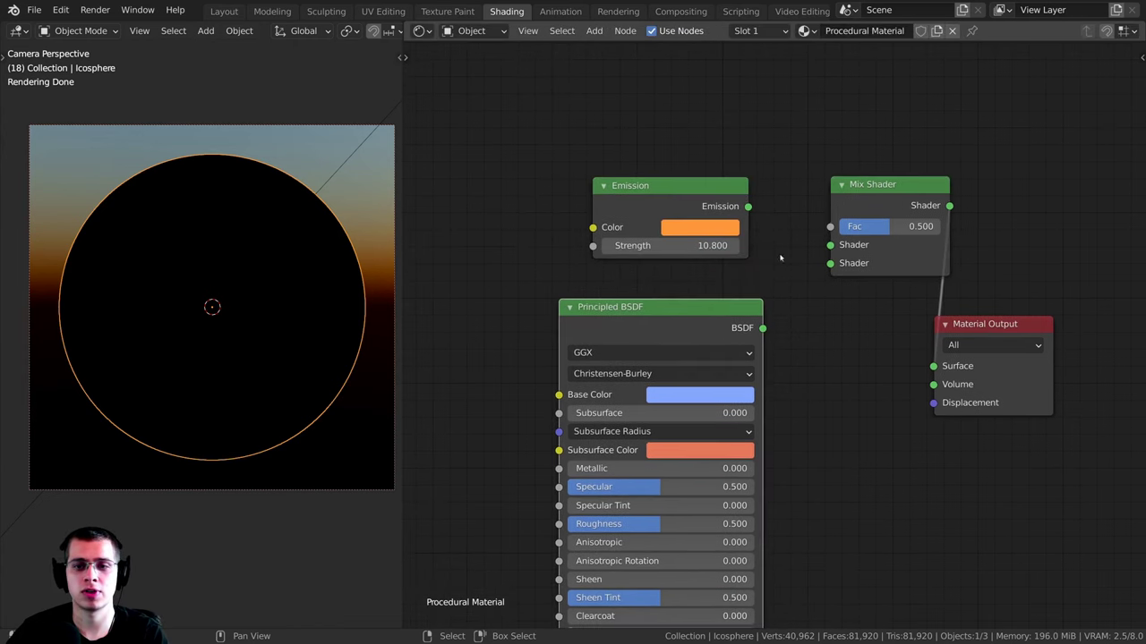
{"action": "left_click_drag", "start_coordinate": [866, 201], "coordinate": [838, 324]}
{"action": "left_click_drag", "start_coordinate": [994, 324], "coordinate": [1032, 310]}
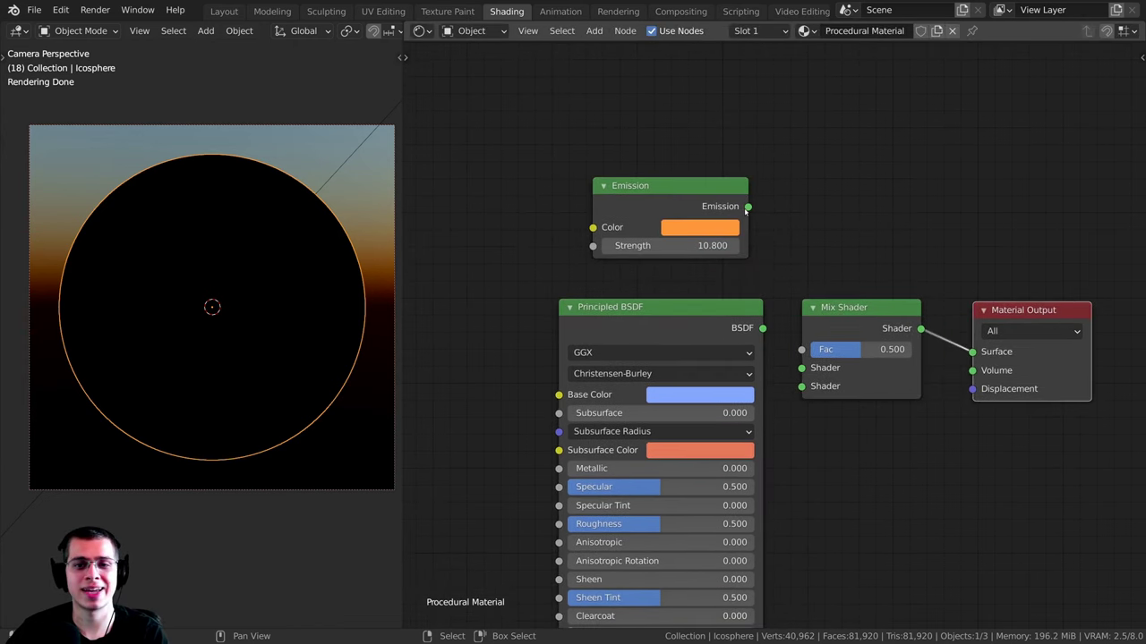
Step: Connect Emission to the Mix Shader's first Shader input and the Principled BSDF to its second
{"action": "left_click_drag", "start_coordinate": [747, 205], "coordinate": [801, 368]}
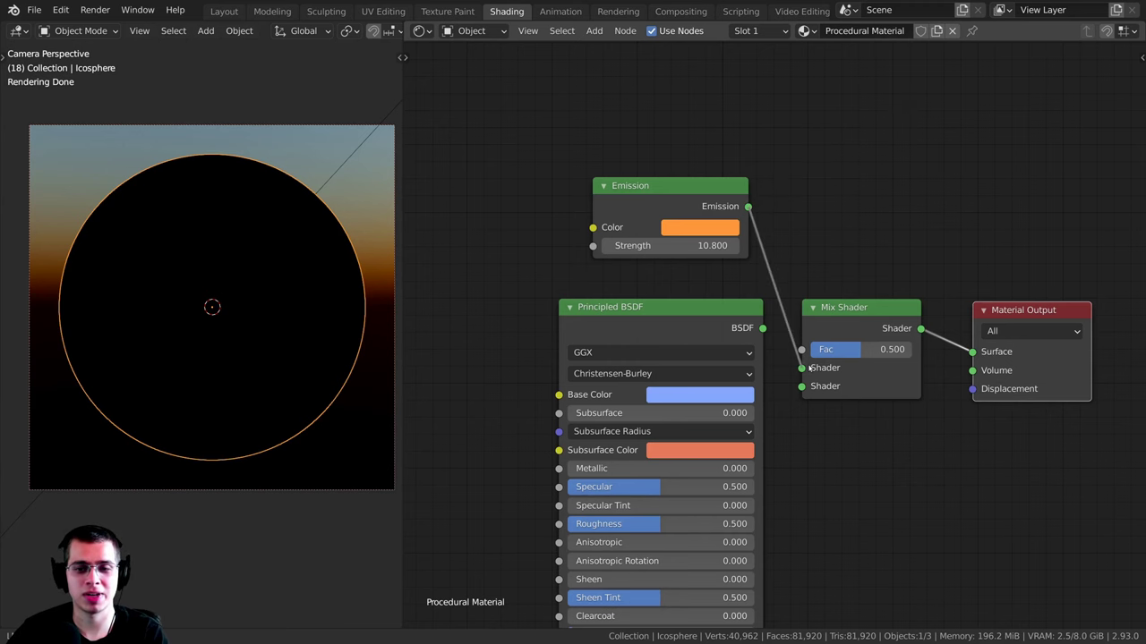
{"action": "middle_click_drag", "start_coordinate": [765, 338], "coordinate": [779, 255]}
{"action": "left_click_drag", "start_coordinate": [739, 255], "coordinate": [816, 303]}
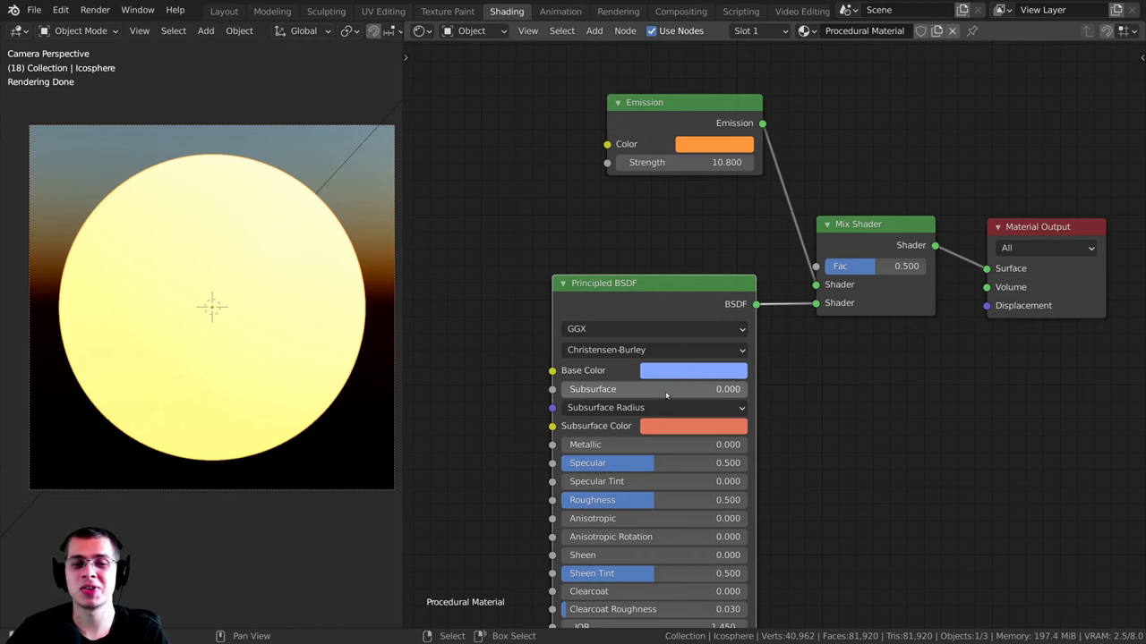
Step: Change the Principled BSDF's Base Color to a saturated blue and space both shader nodes farther from the Mix Shader
{"action": "left_click", "coordinate": [693, 370]}
{"action": "left_click_drag", "start_coordinate": [741, 168], "coordinate": [749, 154]}
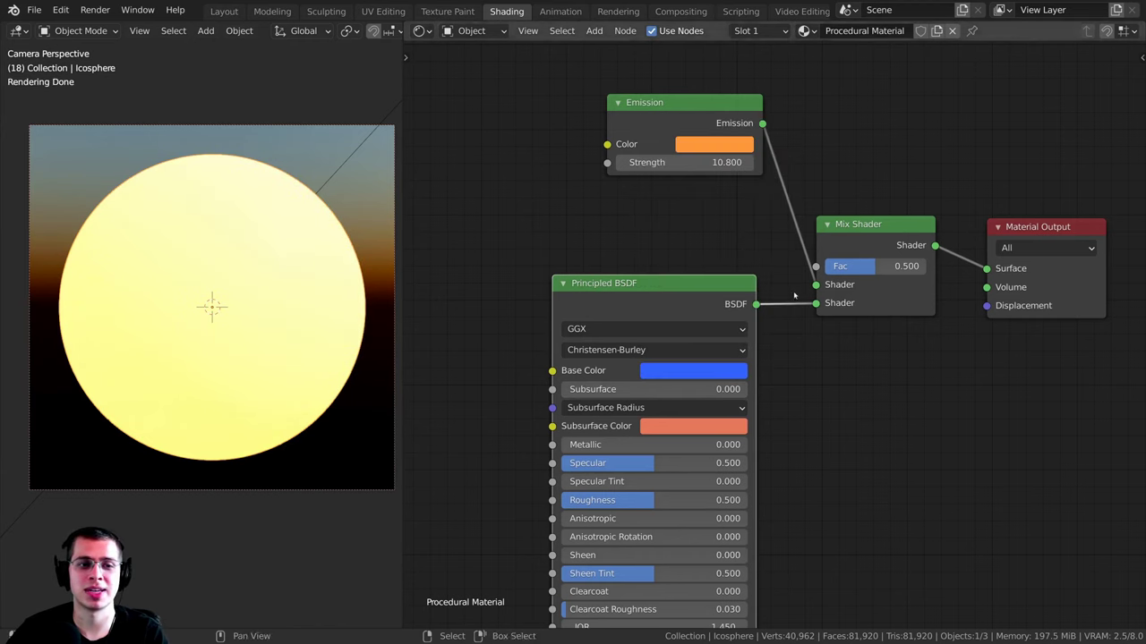
{"action": "left_click_drag", "start_coordinate": [705, 122], "coordinate": [658, 161]}
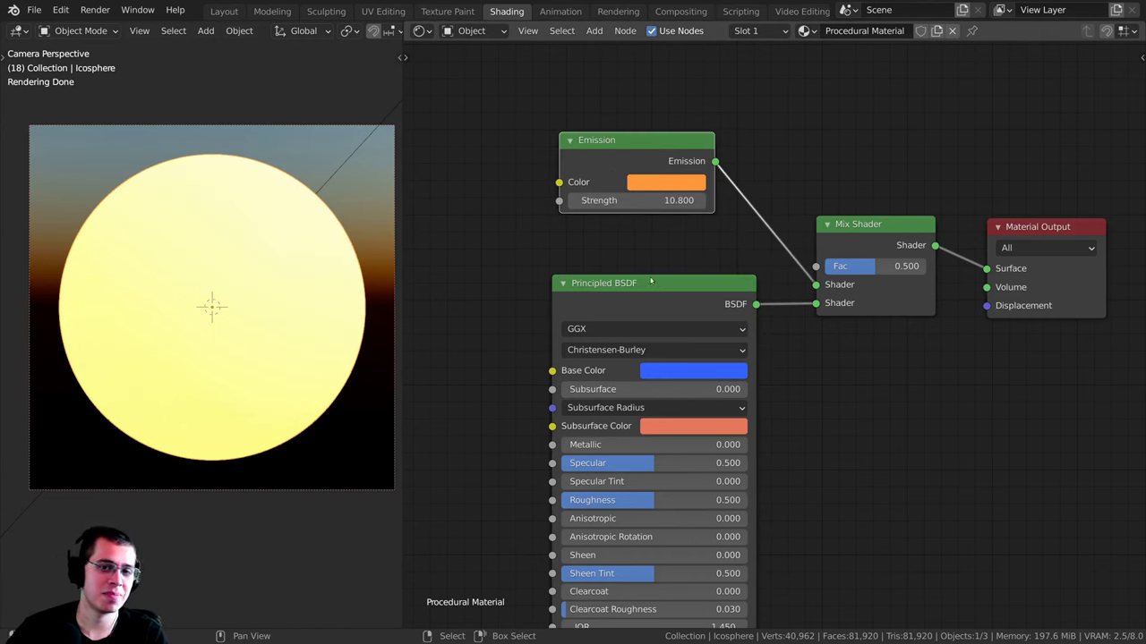
{"action": "left_click_drag", "start_coordinate": [652, 300], "coordinate": [634, 279]}
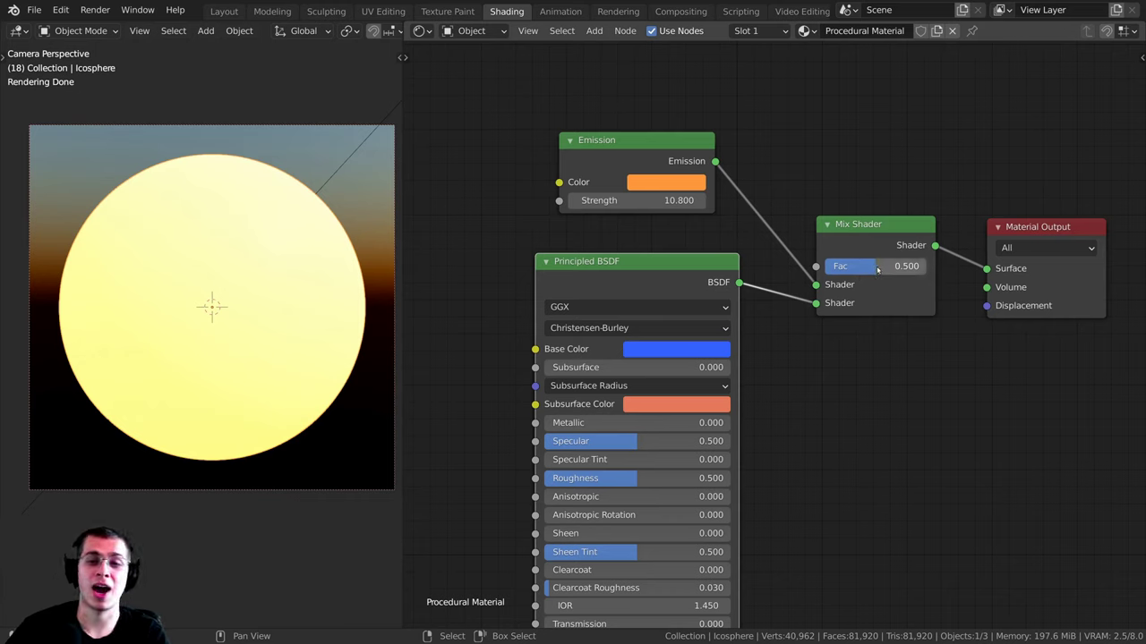
Step: Try the Mix Shader's Fac at 0.000 and at 1.000 to compare the pure Emission and Principled BSDF results
{"action": "left_click_drag", "start_coordinate": [871, 269], "coordinate": [819, 269]}
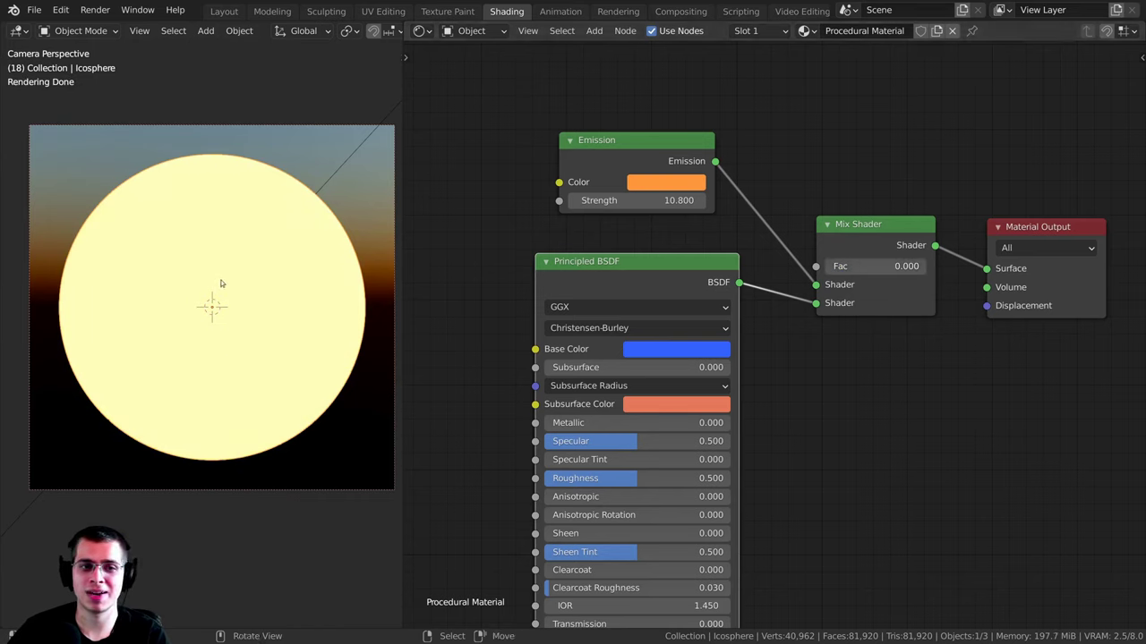
{"action": "left_click_drag", "start_coordinate": [841, 267], "coordinate": [927, 267]}
{"action": "left_click_drag", "start_coordinate": [575, 283], "coordinate": [599, 290]}
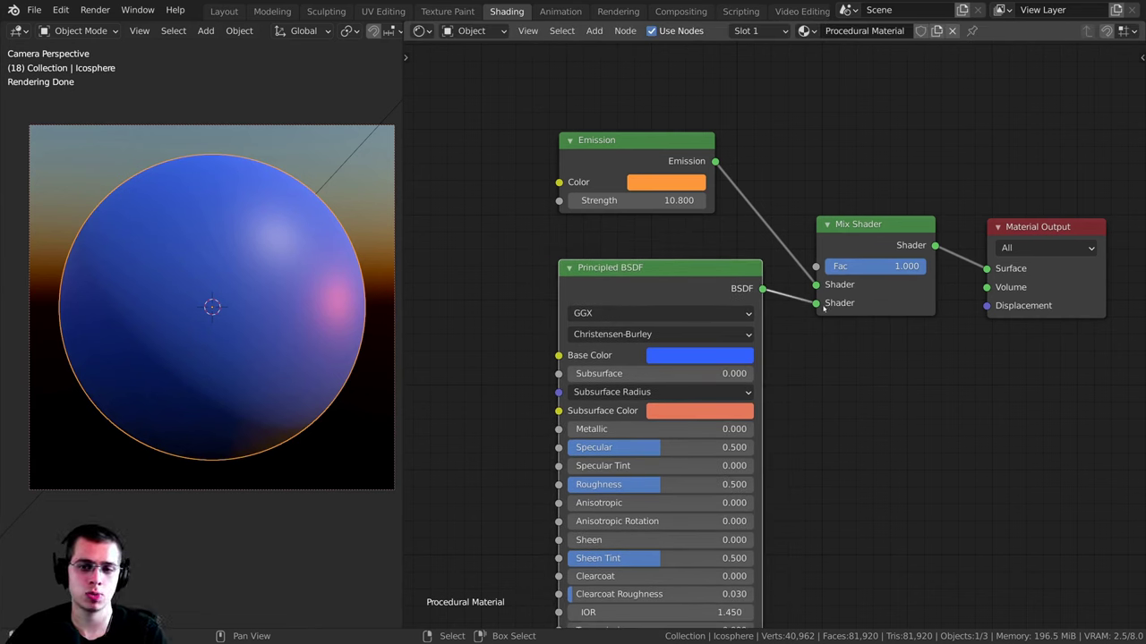
Step: Set the Mix Shader's Fac to 0.924, inspect the blended sphere from other angles and return to the camera view
{"action": "mouse_move", "coordinate": [904, 267]}
{"action": "left_mouse_down"}
{"action": "mouse_move", "coordinate": [882, 266]}
{"action": "mouse_move", "coordinate": [892, 266]}
{"action": "left_mouse_up"}
{"action": "middle_click_drag", "start_coordinate": [244, 242], "coordinate": [159, 329]}
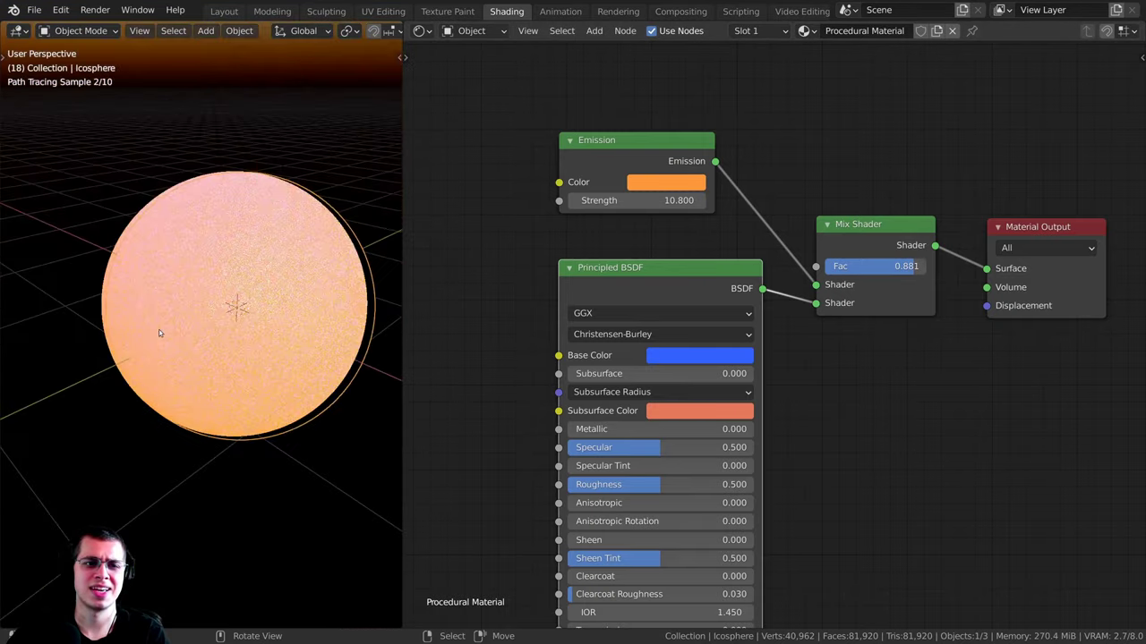
{"action": "left_click_drag", "start_coordinate": [912, 266], "coordinate": [917, 267]}
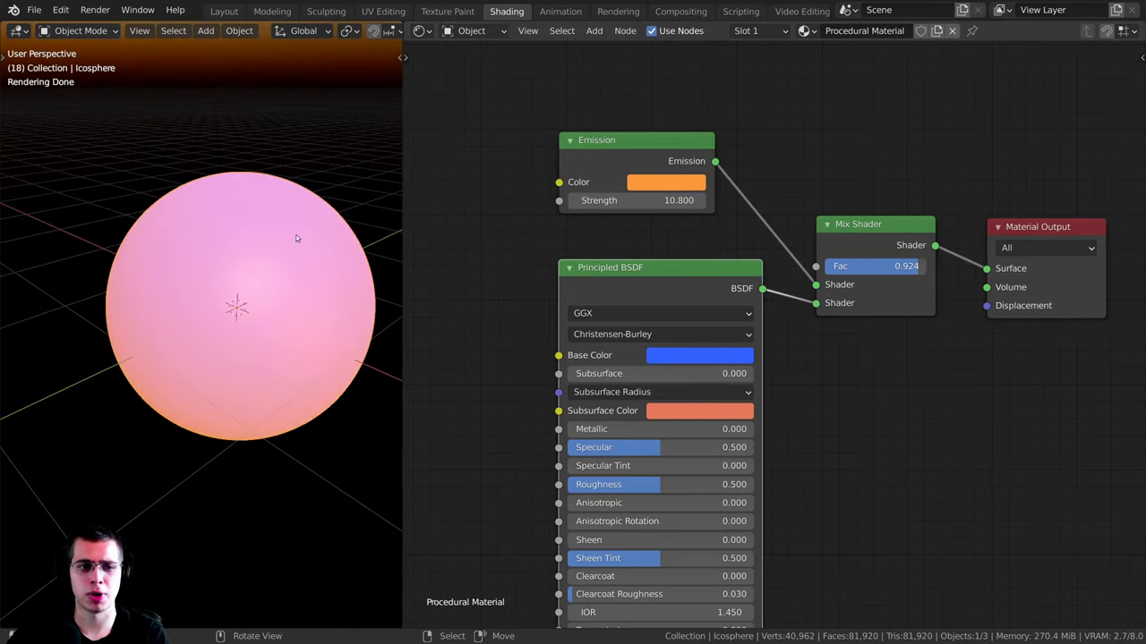
{"action": "middle_click_drag", "start_coordinate": [296, 237], "coordinate": [289, 280]}
{"action": "key", "text": "KP_0"}
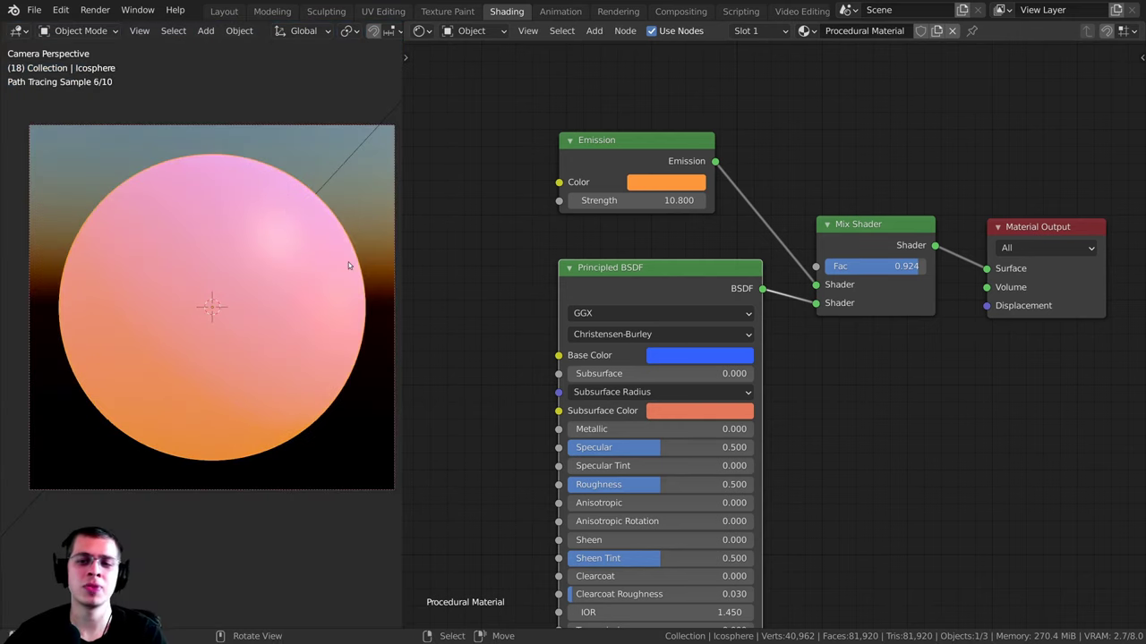
Step: Move the Emission and Principled BSDF nodes farther away from the Mix Shader to open up the node layout
{"action": "left_click_drag", "start_coordinate": [858, 237], "coordinate": [858, 229]}
{"action": "left_click_drag", "start_coordinate": [641, 148], "coordinate": [644, 136]}
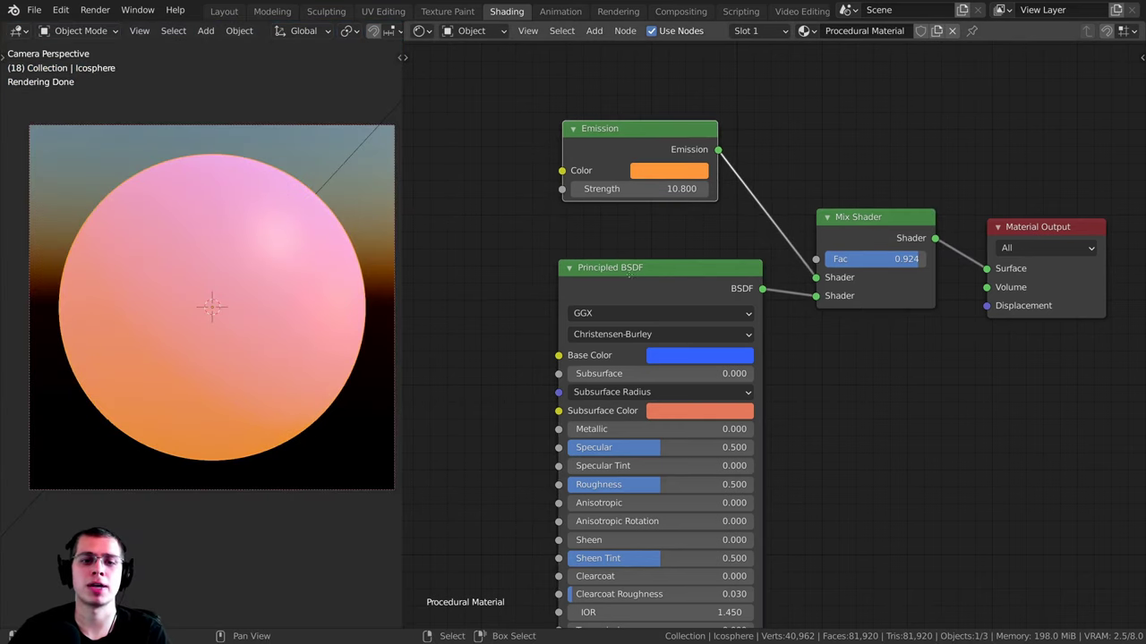
{"action": "left_click_drag", "start_coordinate": [639, 273], "coordinate": [609, 278]}
{"action": "left_click_drag", "start_coordinate": [634, 136], "coordinate": [600, 138]}
{"action": "left_click_drag", "start_coordinate": [638, 284], "coordinate": [619, 270]}
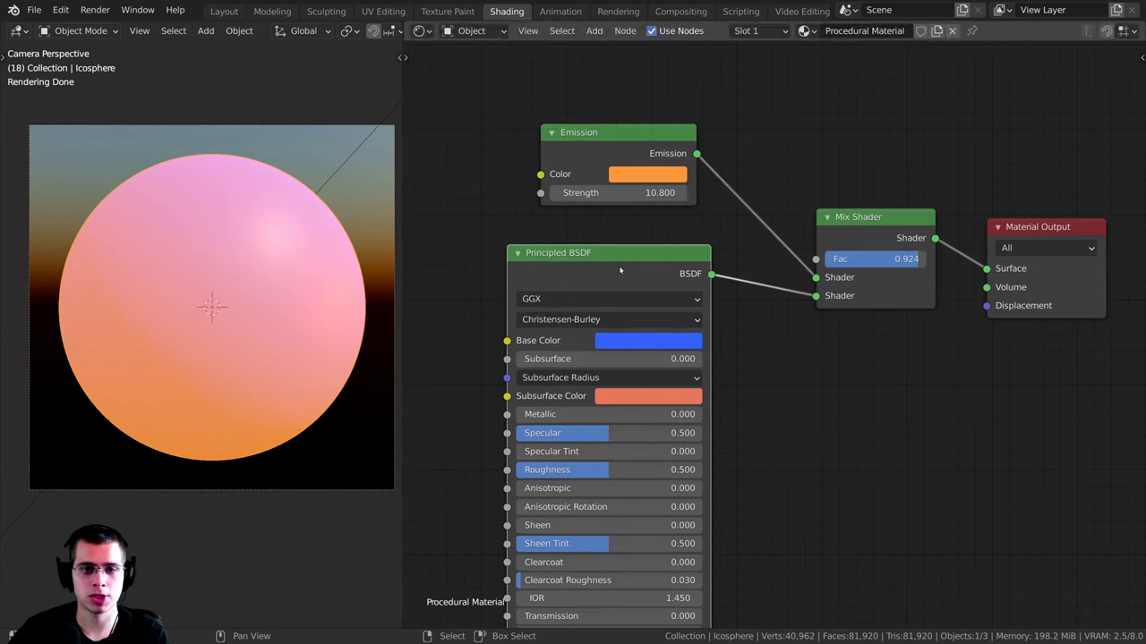
{"action": "mouse_move", "coordinate": [607, 151]}
{"action": "left_mouse_down"}
{"action": "mouse_move", "coordinate": [552, 142]}
{"action": "mouse_move", "coordinate": [586, 142]}
{"action": "left_mouse_up"}
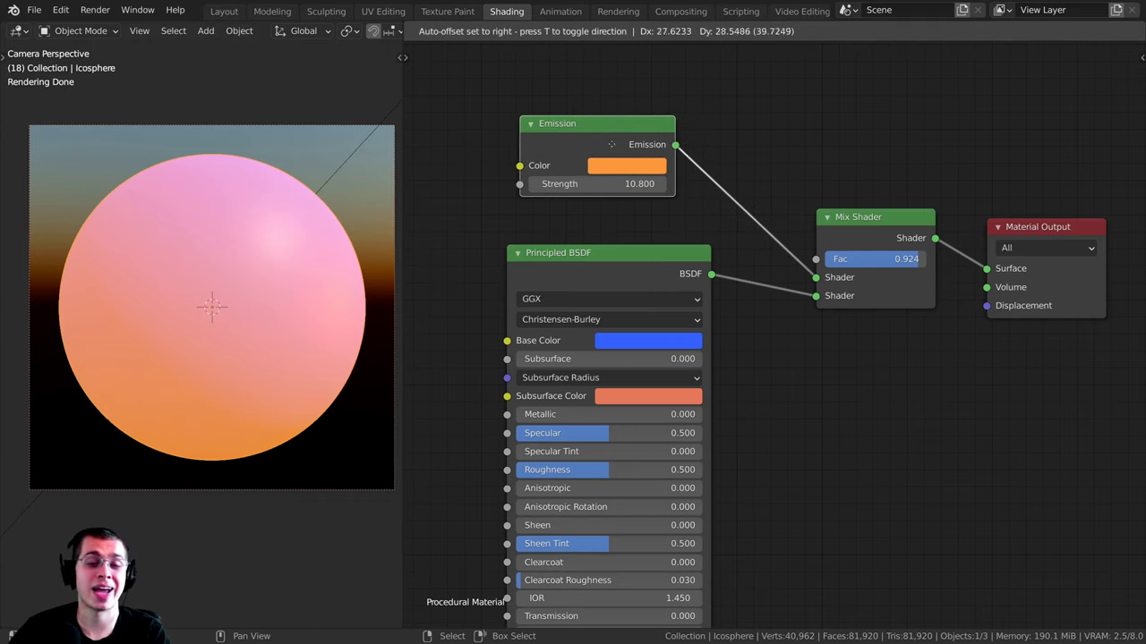
Step: Tidy the node layout by centring the Mix Shader between the two shader nodes and the Material Output
{"action": "left_click_drag", "start_coordinate": [852, 217], "coordinate": [823, 200]}
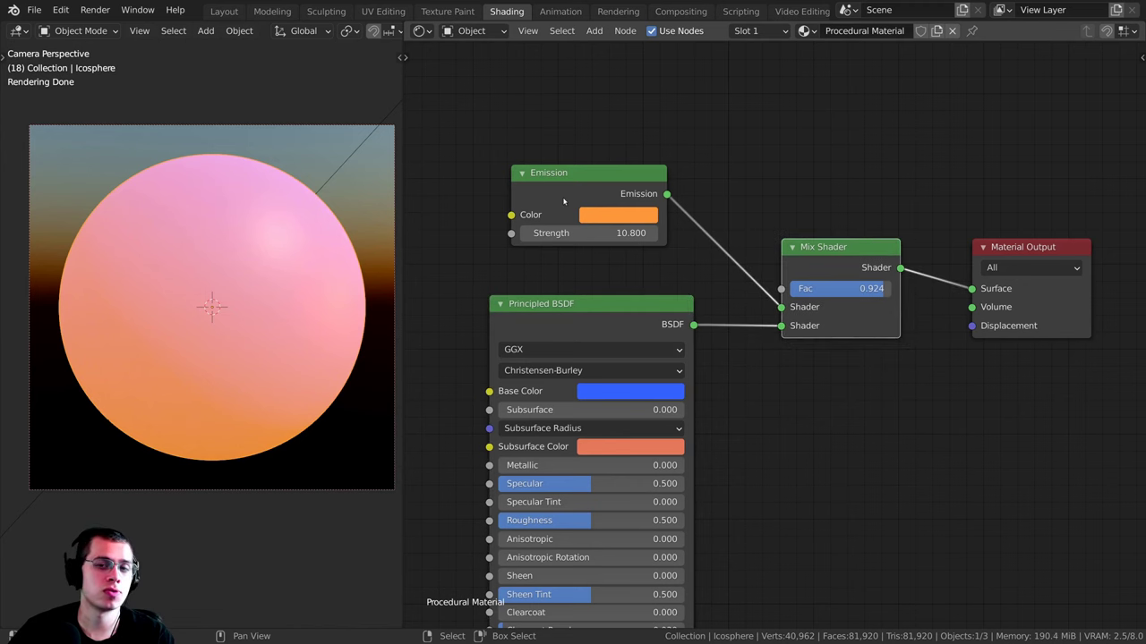
{"action": "left_click_drag", "start_coordinate": [564, 202], "coordinate": [580, 184]}
{"action": "left_click_drag", "start_coordinate": [586, 332], "coordinate": [580, 336]}
{"action": "left_click_drag", "start_coordinate": [604, 167], "coordinate": [577, 175]}
{"action": "middle_click_drag", "start_coordinate": [870, 307], "coordinate": [857, 289]}
{"action": "scroll", "coordinate": [850, 282], "scroll_direction": "up", "scroll_amount": 1}
{"action": "left_click_drag", "start_coordinate": [802, 230], "coordinate": [793, 225]}
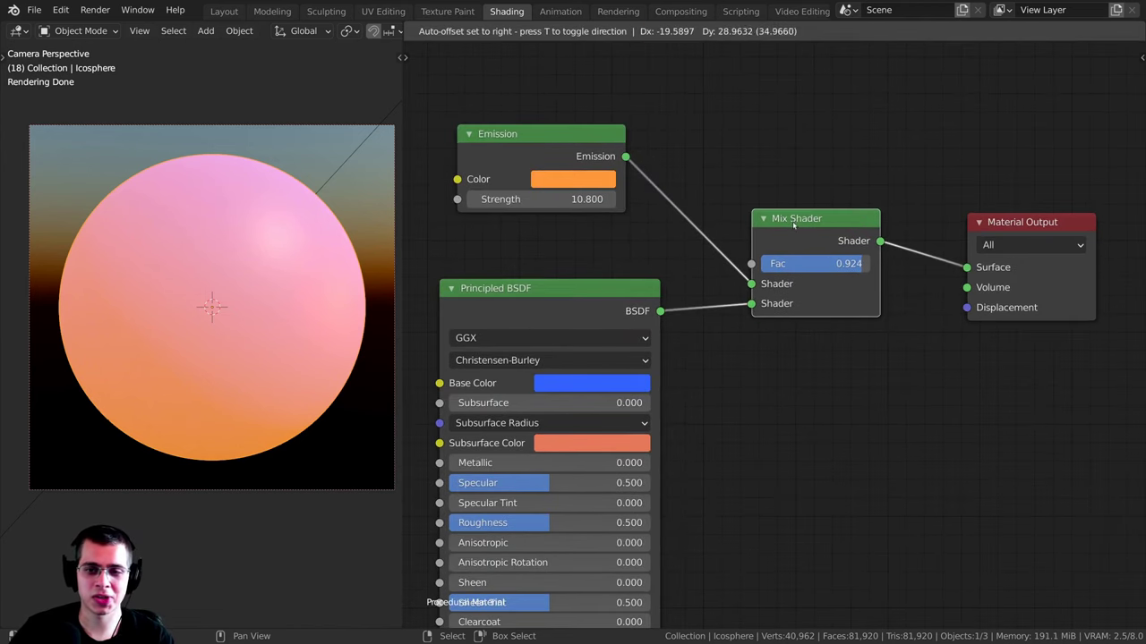
{"action": "middle_click_drag", "start_coordinate": [783, 220], "coordinate": [770, 219]}
{"action": "middle_click_drag", "start_coordinate": [619, 248], "coordinate": [625, 272]}
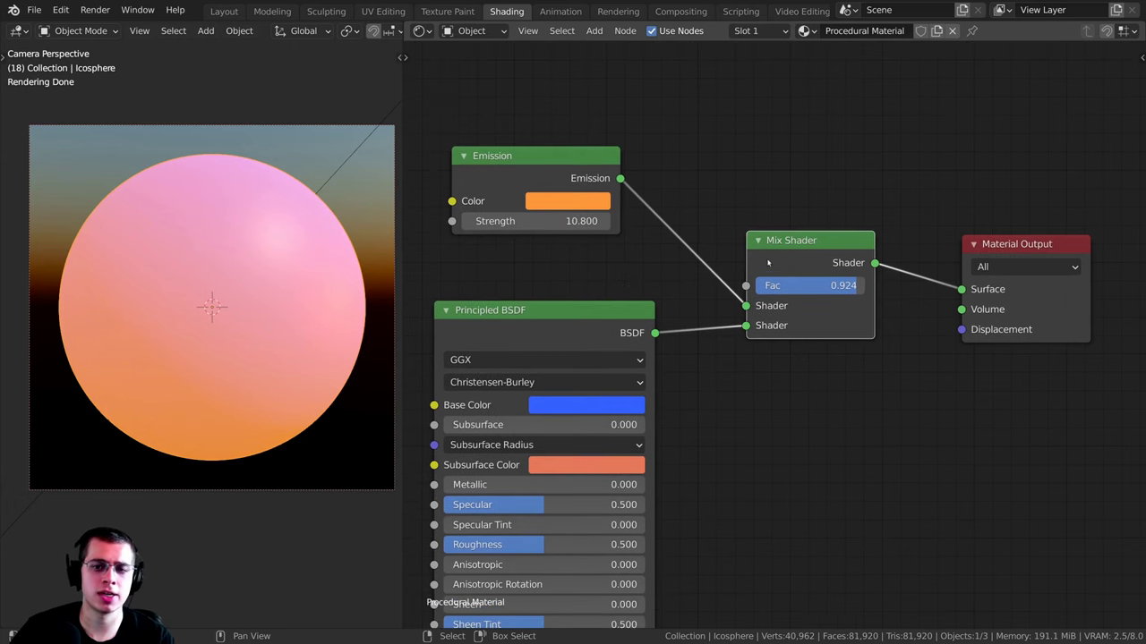
Step: Remove the Mix Shader and Emission nodes and connect the Principled BSDF directly to the Material Output's Surface
{"action": "mouse_move", "coordinate": [789, 246]}
{"action": "left_mouse_down"}
{"action": "mouse_move", "coordinate": [778, 245]}
{"action": "mouse_move", "coordinate": [793, 238]}
{"action": "left_mouse_up"}
{"action": "key", "text": "ctrl+x"}
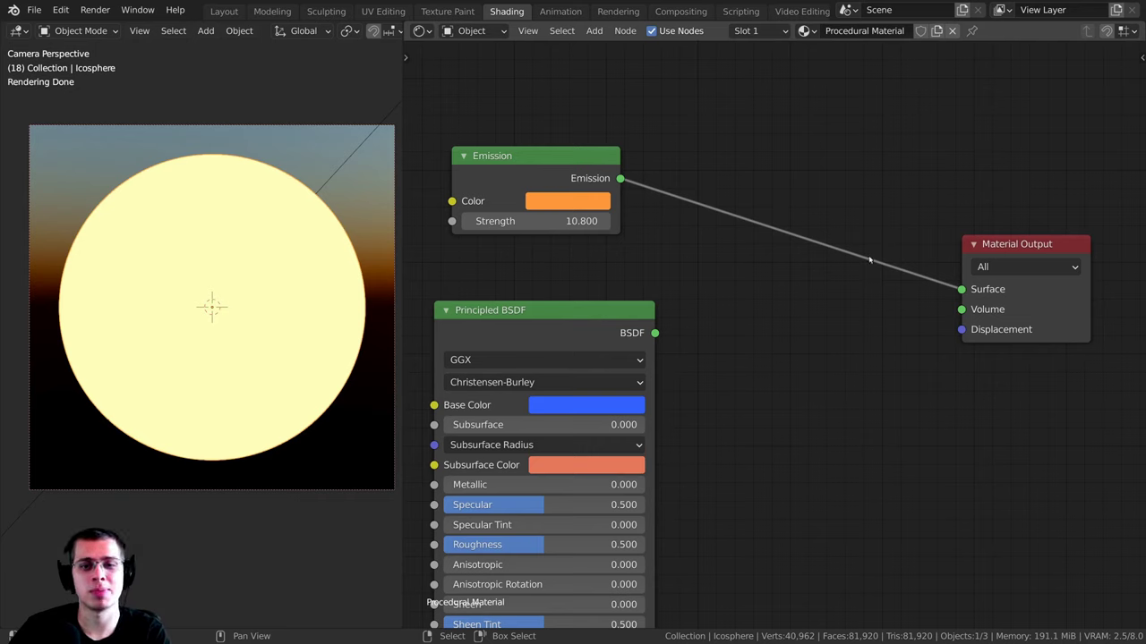
{"action": "left_click_drag", "start_coordinate": [658, 338], "coordinate": [972, 289]}
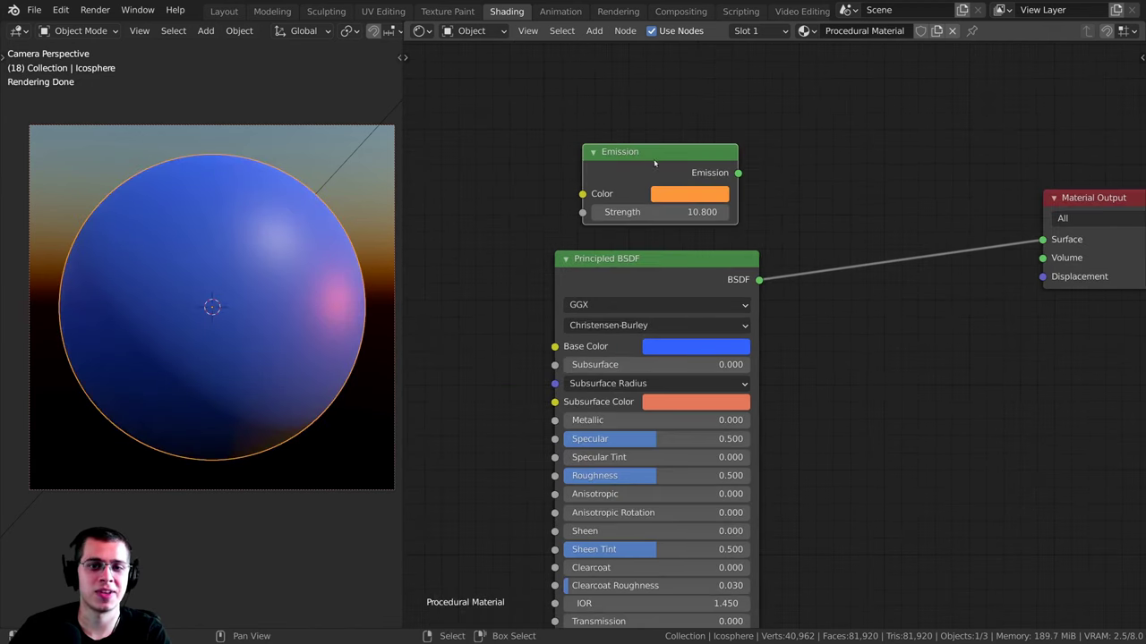
{"action": "left_click_drag", "start_coordinate": [655, 160], "coordinate": [639, 136]}
{"action": "key", "text": "x"}
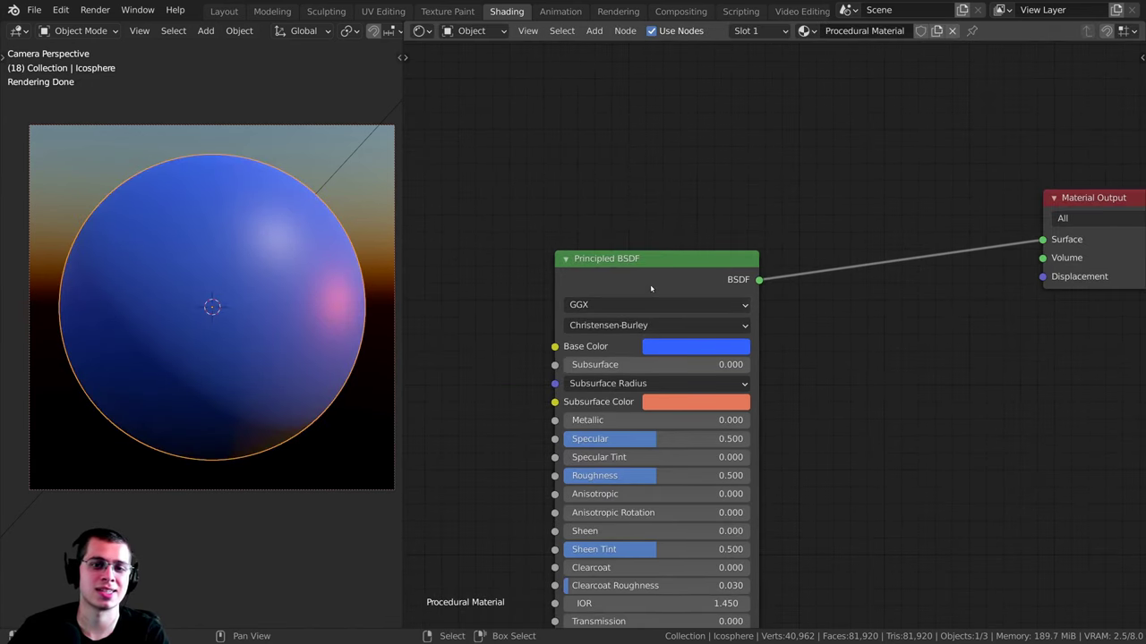
Step: Add a Glass BSDF shader node and place it above the Principled BSDF
{"action": "scroll", "coordinate": [650, 289], "scroll_direction": "down", "scroll_amount": 2}
{"action": "scroll", "coordinate": [642, 185], "scroll_direction": "up", "scroll_amount": 2}
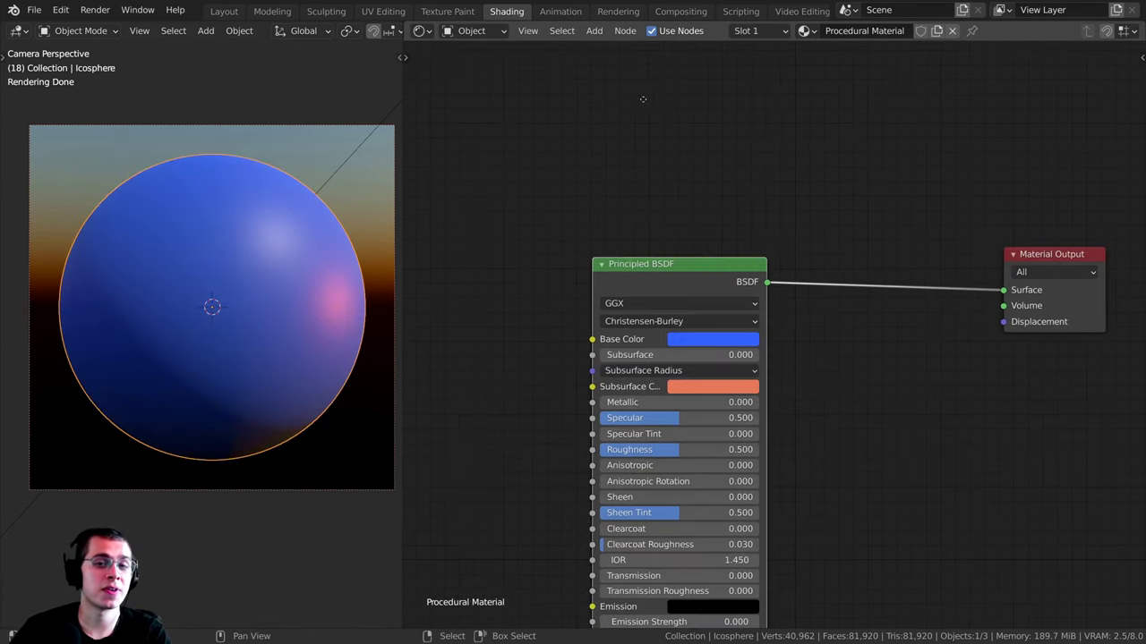
{"action": "key", "text": "shift+a"}
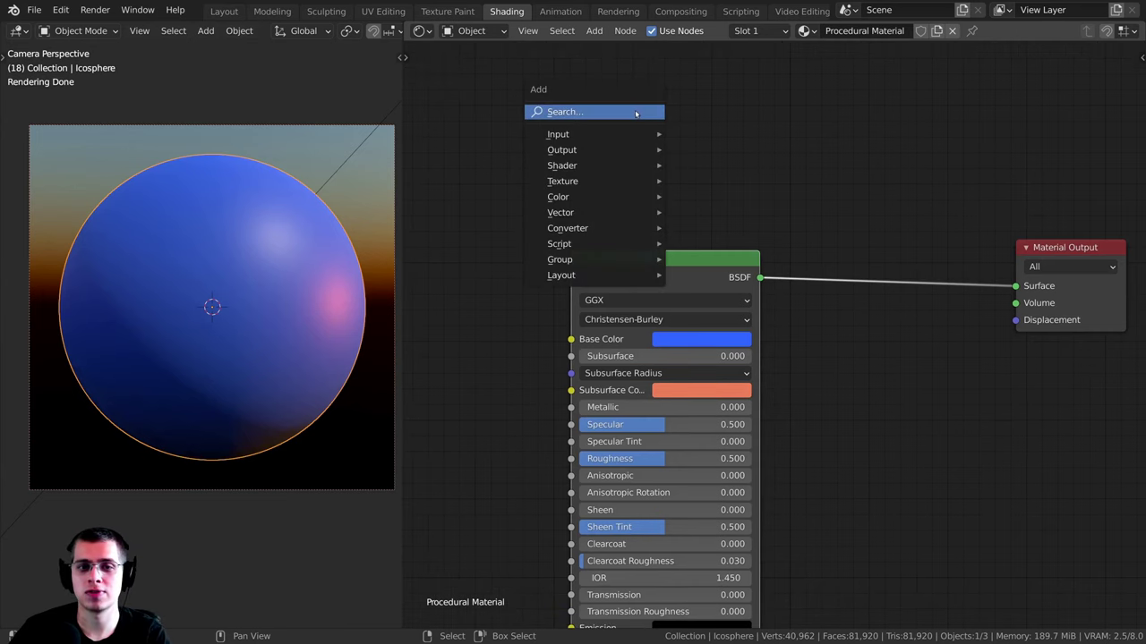
{"action": "mouse_move", "coordinate": [601, 167]}
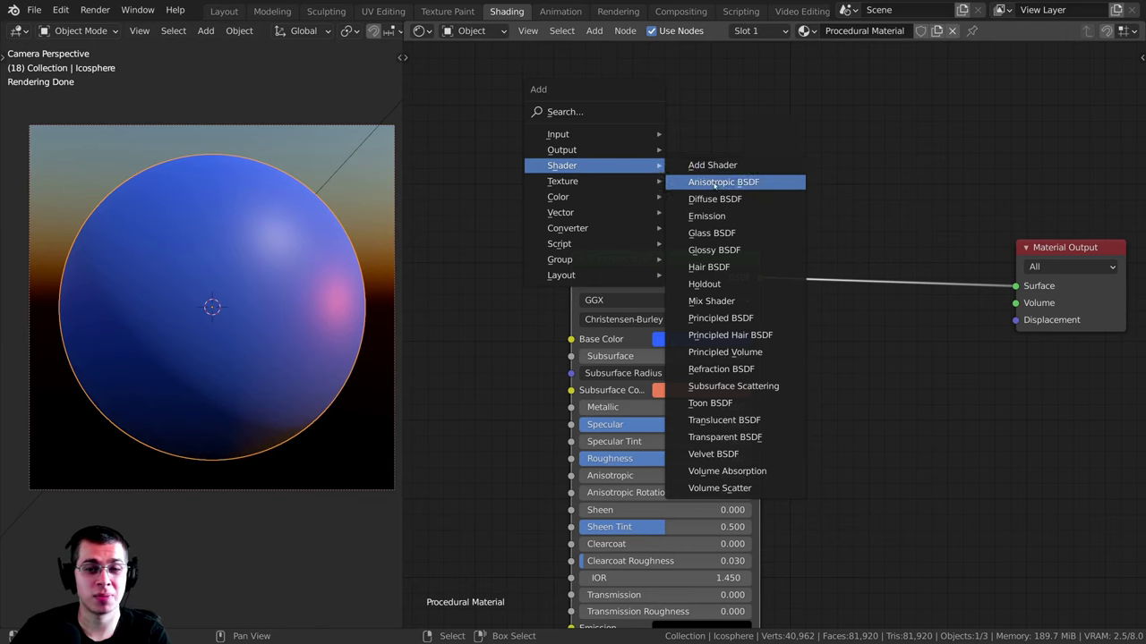
{"action": "left_click", "coordinate": [721, 238]}
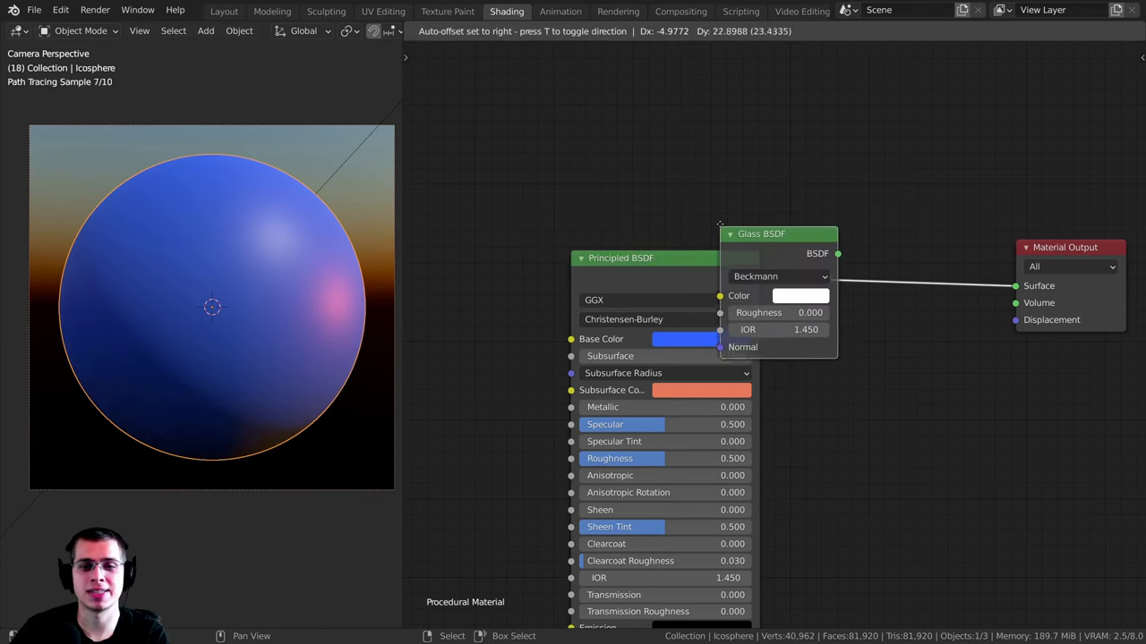
{"action": "left_click", "coordinate": [617, 111]}
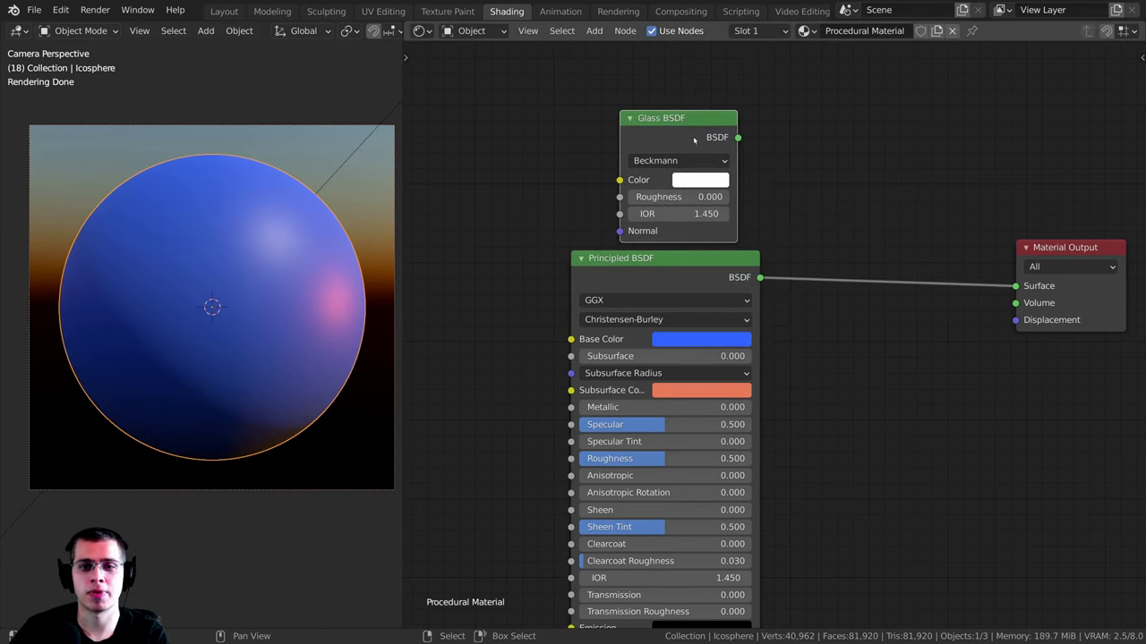
Step: Connect the Glass BSDF to the Material Output's Surface and view the glass sphere from several angles
{"action": "left_click_drag", "start_coordinate": [738, 138], "coordinate": [1015, 286]}
{"action": "key", "text": "KP_0"}
{"action": "middle_click_drag", "start_coordinate": [193, 323], "coordinate": [240, 352]}
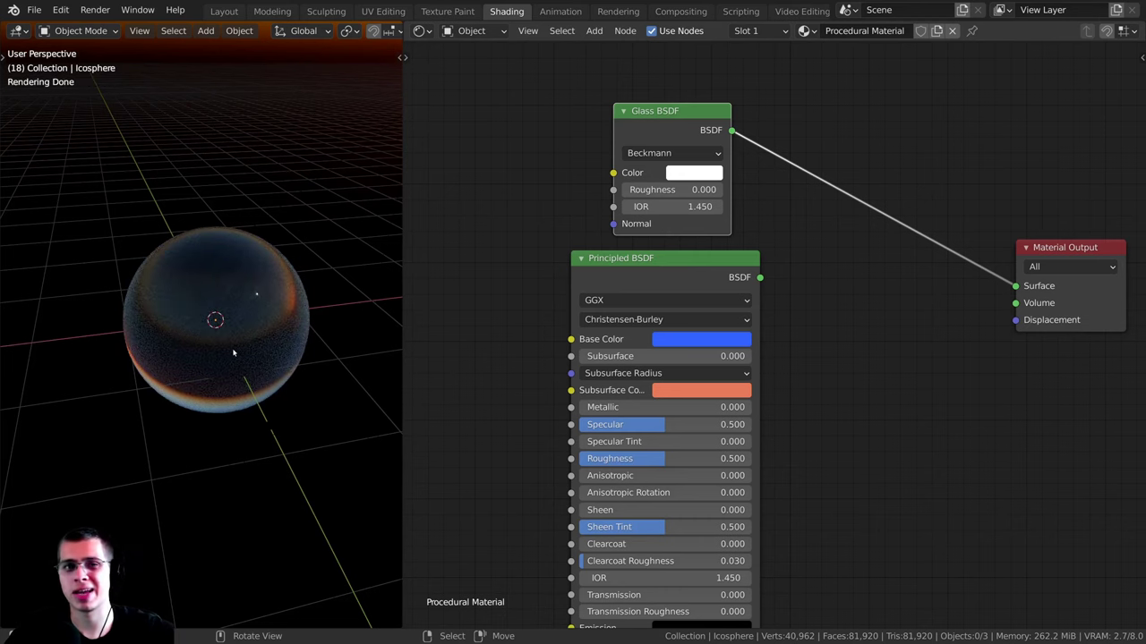
{"action": "middle_click_drag", "start_coordinate": [255, 379], "coordinate": [315, 373]}
{"action": "mouse_move", "coordinate": [667, 112]}
{"action": "left_mouse_down"}
{"action": "mouse_move", "coordinate": [634, 107]}
{"action": "mouse_move", "coordinate": [652, 98]}
{"action": "left_mouse_up"}
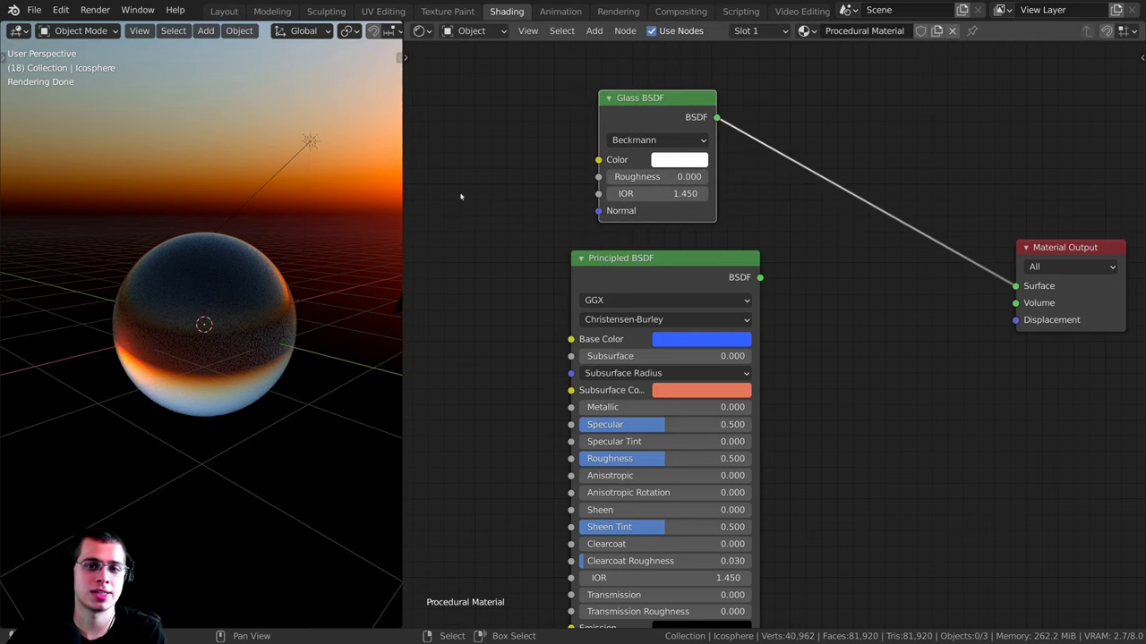
{"action": "mouse_move", "coordinate": [319, 319]}
{"action": "middle_mouse_down"}
{"action": "mouse_move", "coordinate": [351, 309]}
{"action": "mouse_move", "coordinate": [325, 307]}
{"action": "middle_mouse_up"}
Step: Try a light salmon Color on the Glass BSDF and view the tinted sphere from another angle
{"action": "middle_click_drag", "start_coordinate": [632, 120], "coordinate": [672, 222]}
{"action": "scroll", "coordinate": [672, 223], "scroll_direction": "up", "scroll_amount": 6}
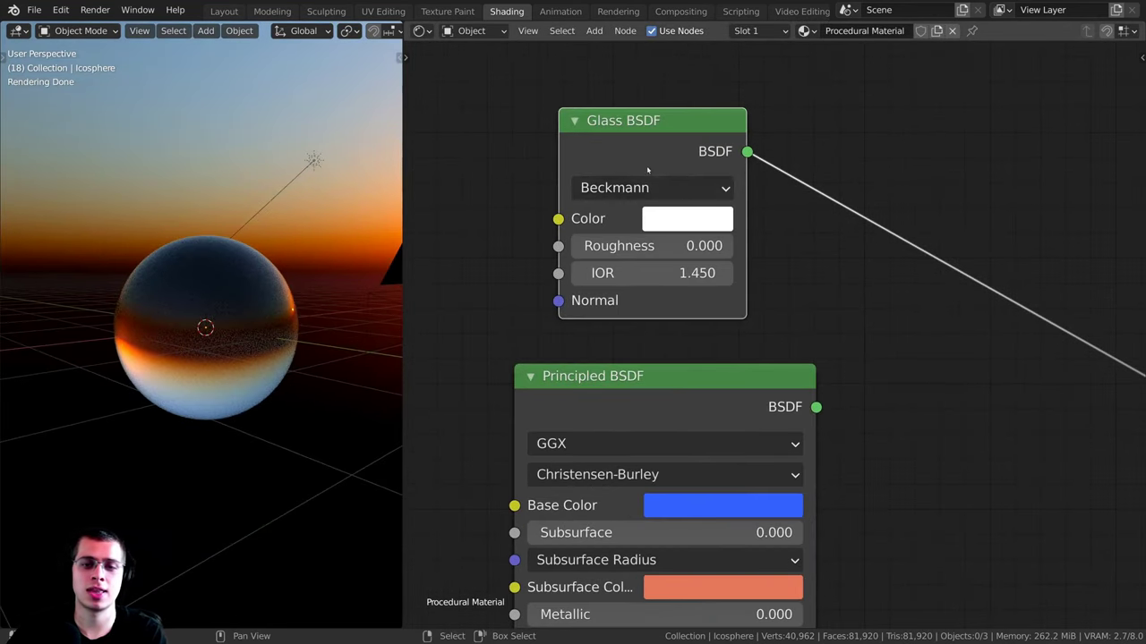
{"action": "left_click", "coordinate": [680, 217]}
{"action": "left_click_drag", "start_coordinate": [734, 346], "coordinate": [740, 391]}
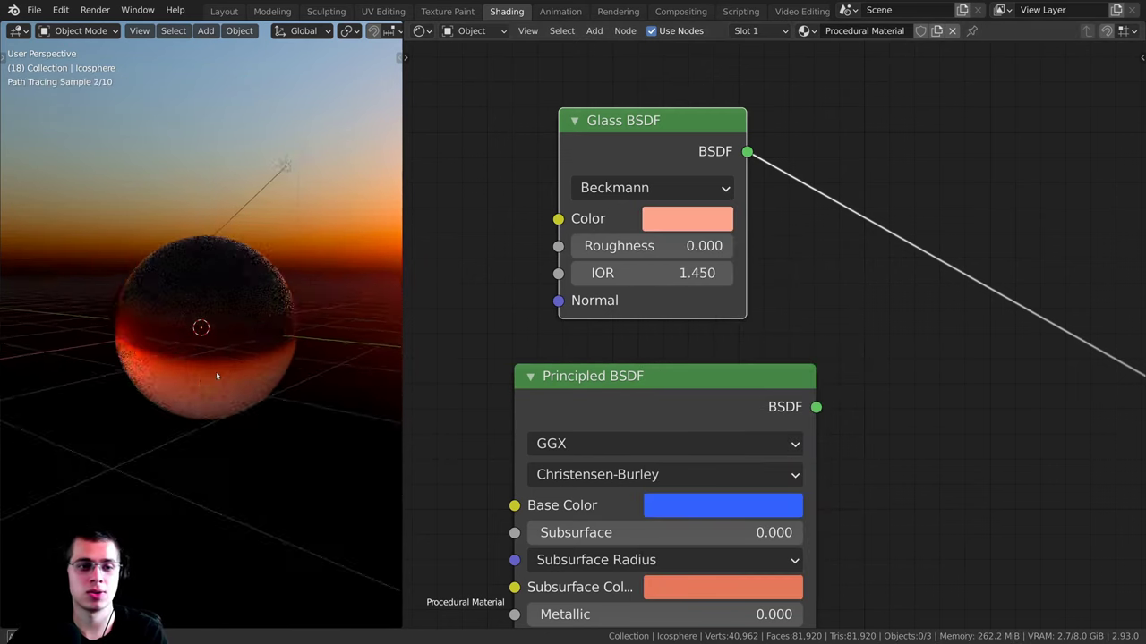
{"action": "middle_click_drag", "start_coordinate": [215, 378], "coordinate": [237, 324]}
Step: Set the Glass BSDF's Color back to near white and inspect the sphere up close
{"action": "left_click", "coordinate": [686, 216]}
{"action": "mouse_move", "coordinate": [752, 297]}
{"action": "left_mouse_down"}
{"action": "mouse_move", "coordinate": [776, 284]}
{"action": "mouse_move", "coordinate": [695, 314]}
{"action": "mouse_move", "coordinate": [744, 335]}
{"action": "left_mouse_up"}
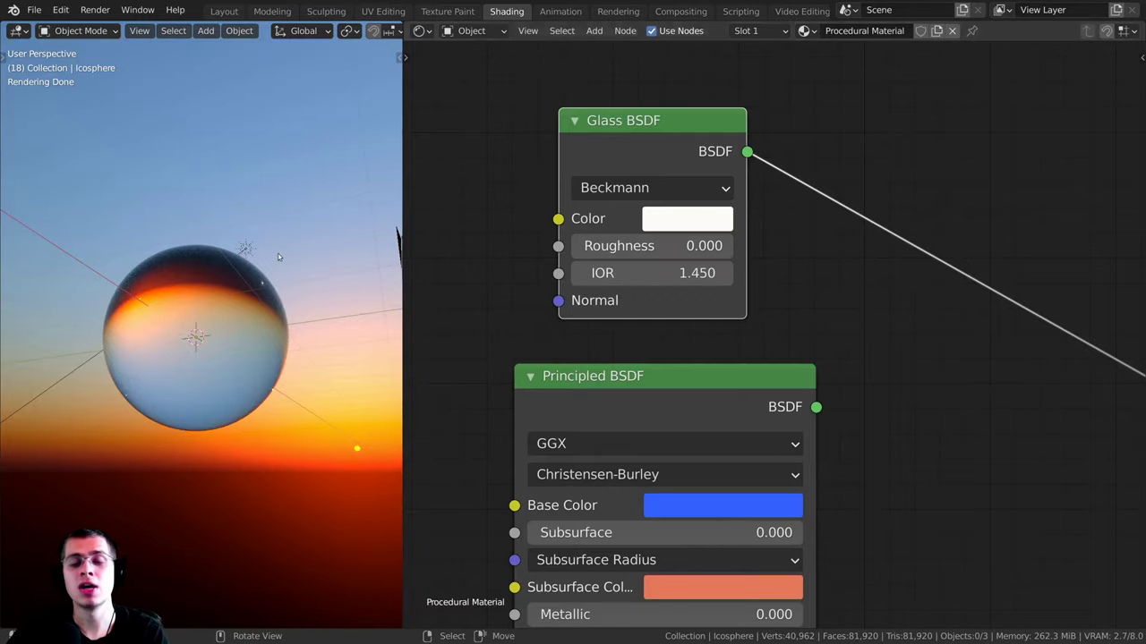
{"action": "middle_click_drag", "start_coordinate": [277, 253], "coordinate": [287, 226]}
{"action": "scroll", "coordinate": [281, 274], "scroll_direction": "up", "scroll_amount": 2}
{"action": "scroll", "coordinate": [287, 246], "scroll_direction": "up", "scroll_amount": 1}
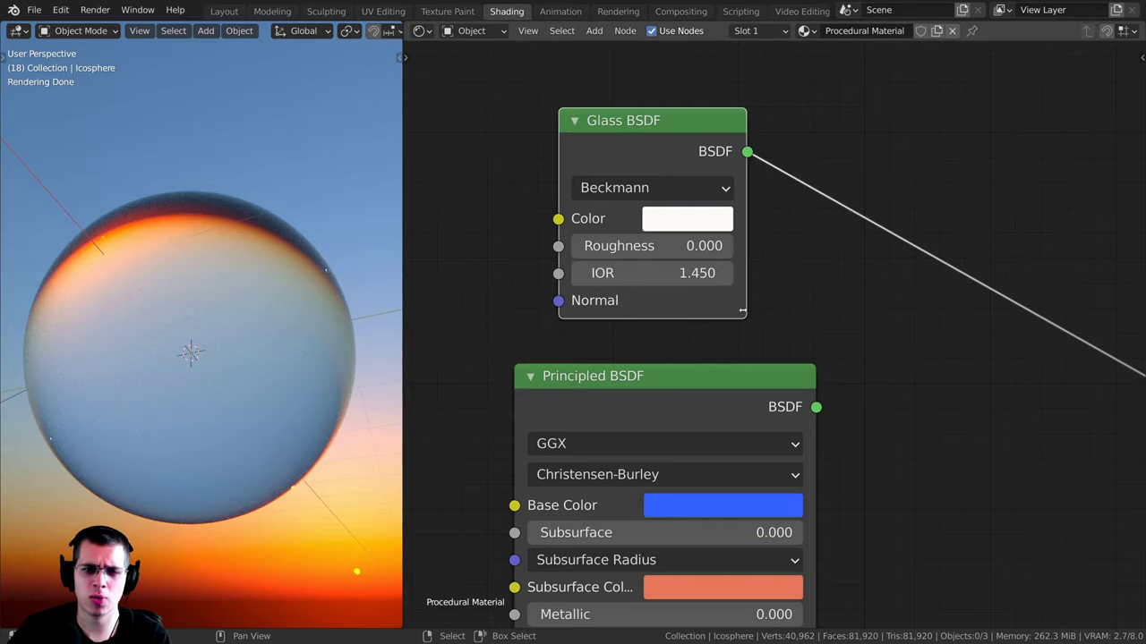
Step: Raise the Glass BSDF's Roughness to 0.445 and inspect the frosted sphere from different angles
{"action": "left_click_drag", "start_coordinate": [627, 246], "coordinate": [681, 246]}
{"action": "middle_click_drag", "start_coordinate": [223, 251], "coordinate": [194, 230]}
{"action": "left_click_drag", "start_coordinate": [590, 247], "coordinate": [609, 247]}
{"action": "middle_click_drag", "start_coordinate": [242, 235], "coordinate": [249, 263]}
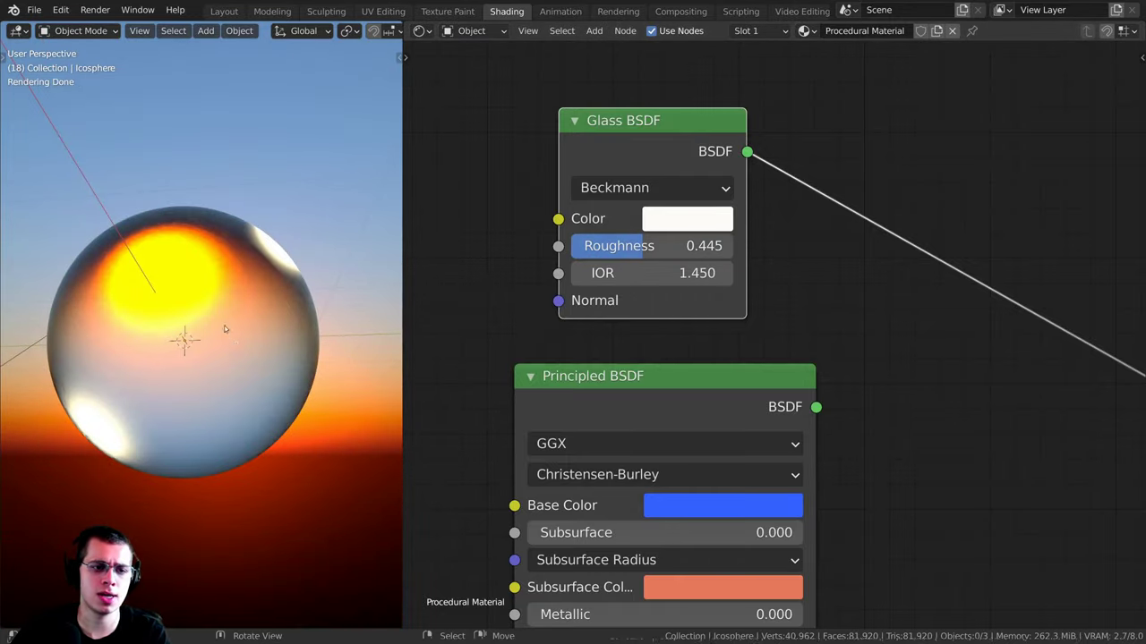
Step: Delete the Glass BSDF node from the material after a last look at the sphere from other angles
{"action": "middle_click_drag", "start_coordinate": [225, 330], "coordinate": [198, 339]}
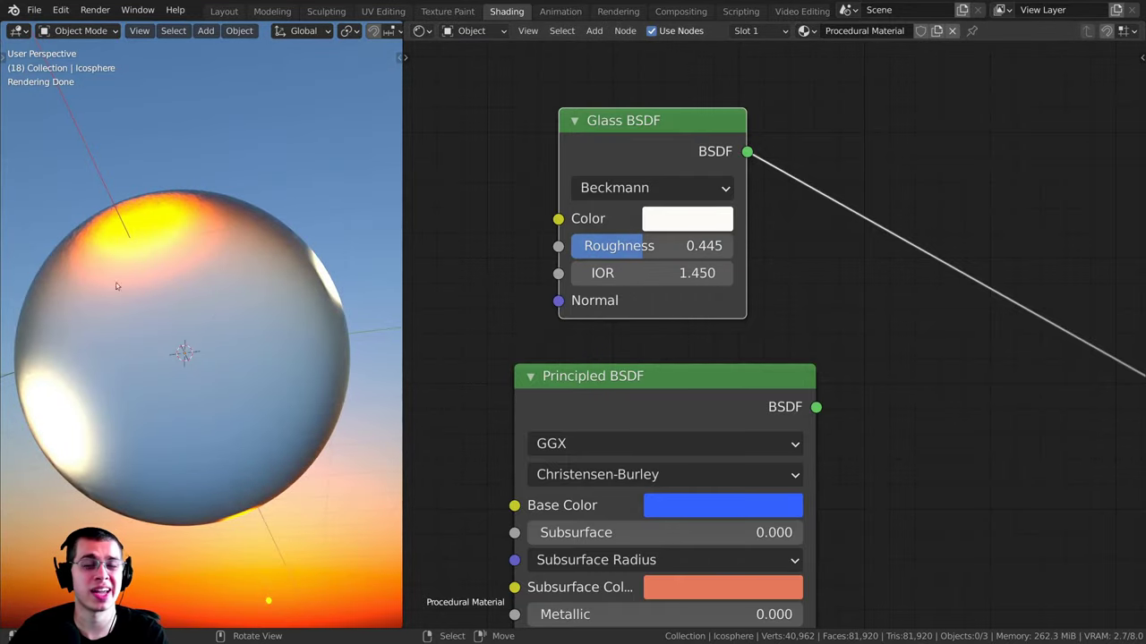
{"action": "middle_click_drag", "start_coordinate": [258, 268], "coordinate": [229, 296]}
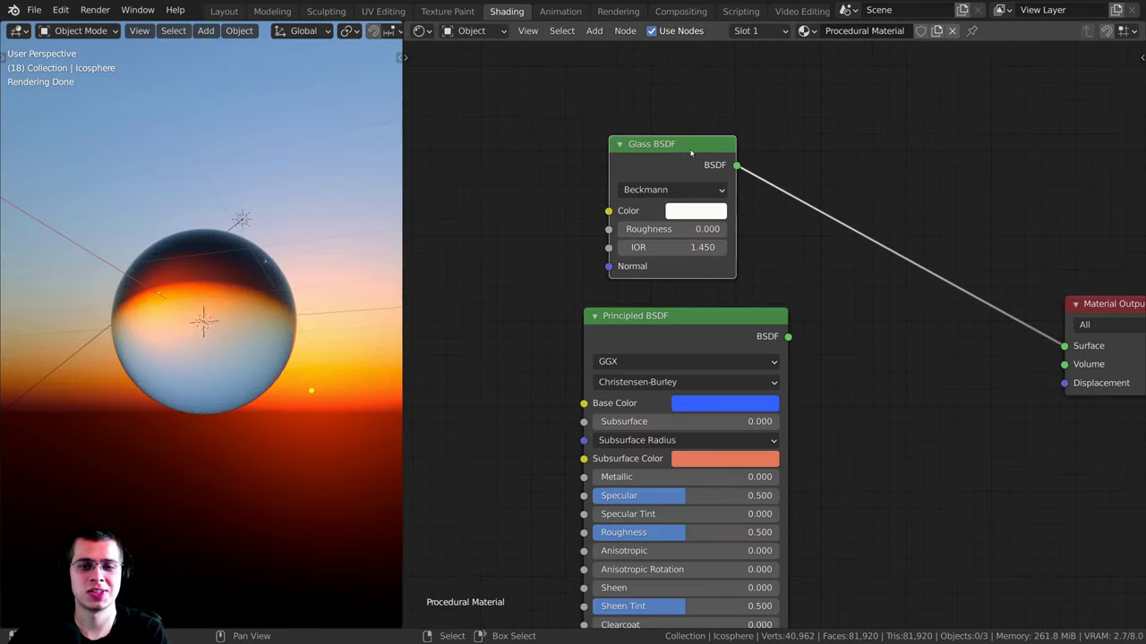
{"action": "left_click_drag", "start_coordinate": [691, 153], "coordinate": [680, 152]}
{"action": "key", "text": "x"}
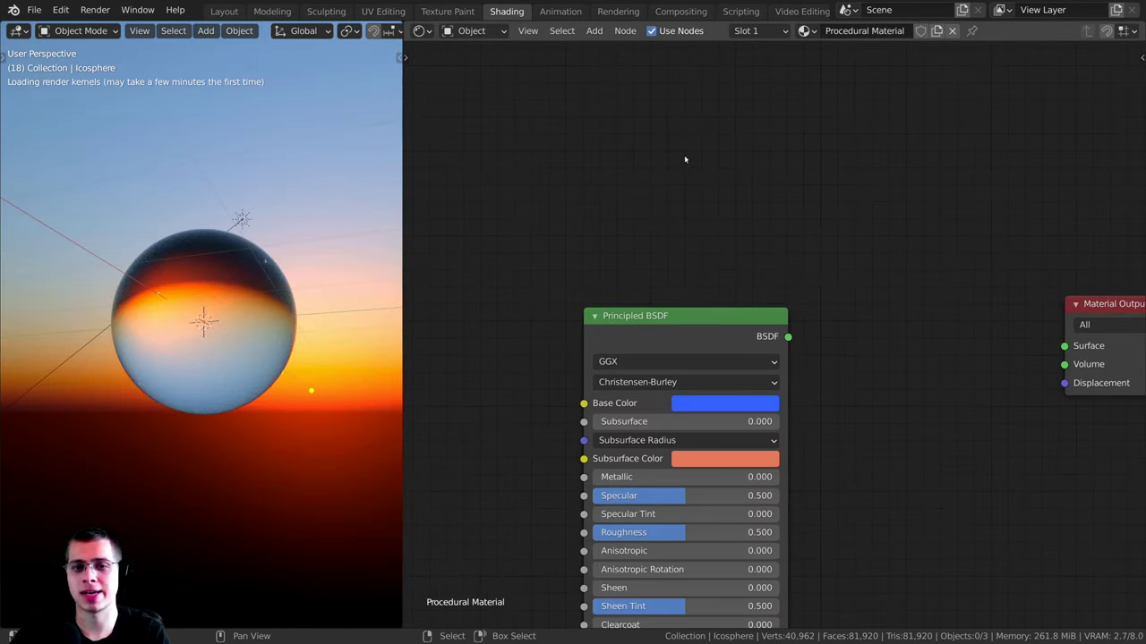
{"action": "middle_click_drag", "start_coordinate": [681, 195], "coordinate": [670, 202]}
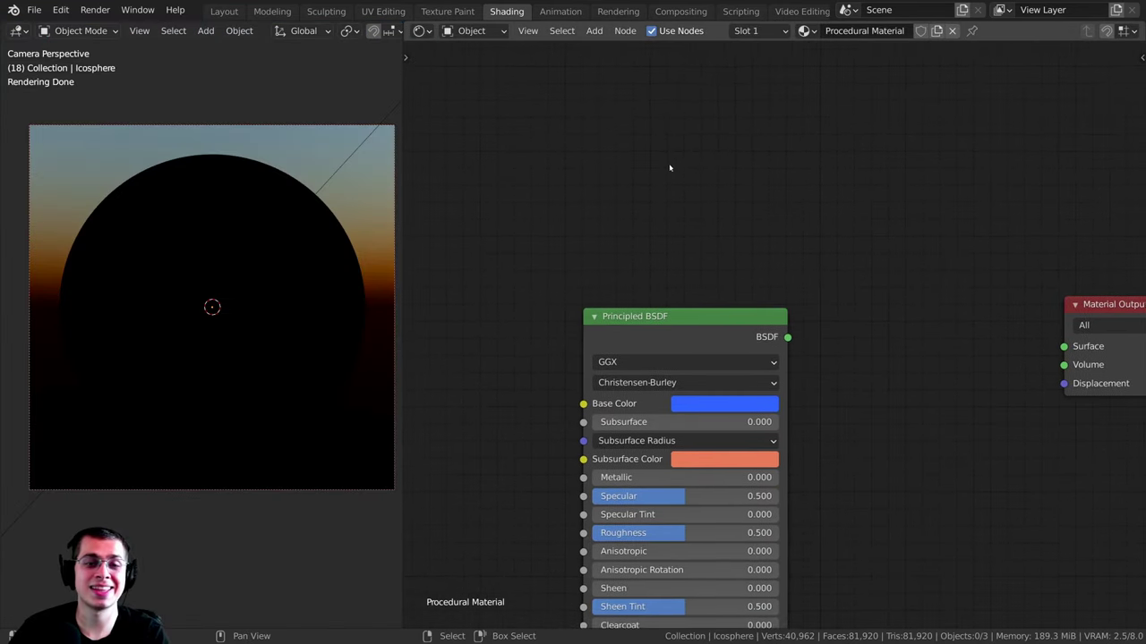
{"action": "scroll", "coordinate": [694, 180], "scroll_direction": "down", "scroll_amount": 2}
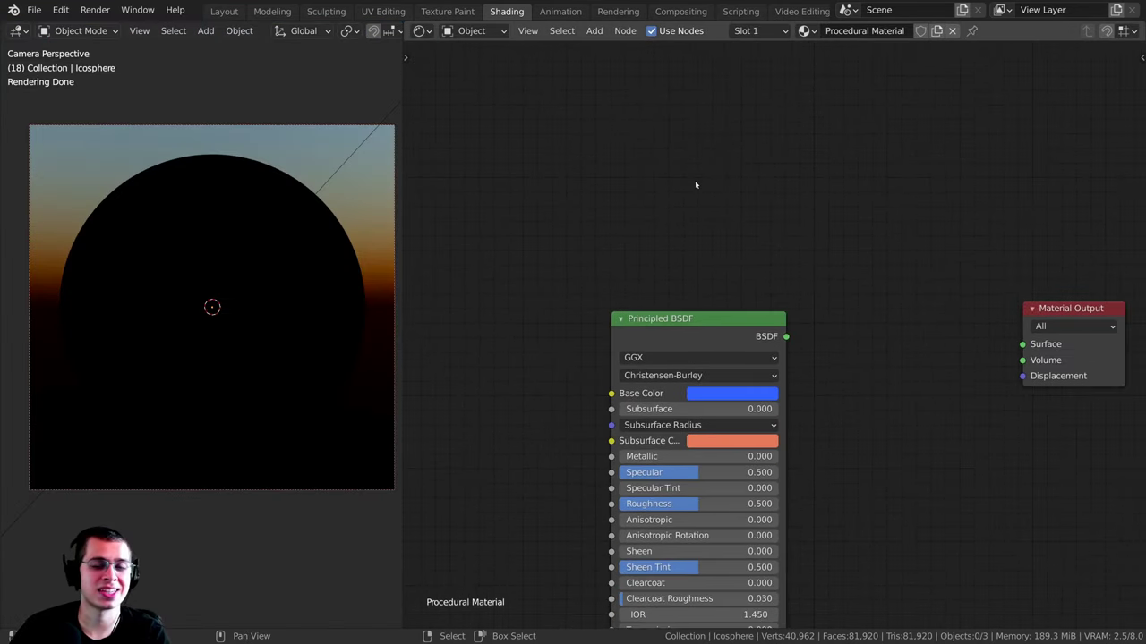
Step: Add a Transparent BSDF above the Principled BSDF and connect it to the Material Output's Surface
{"action": "key", "text": "shift+a"}
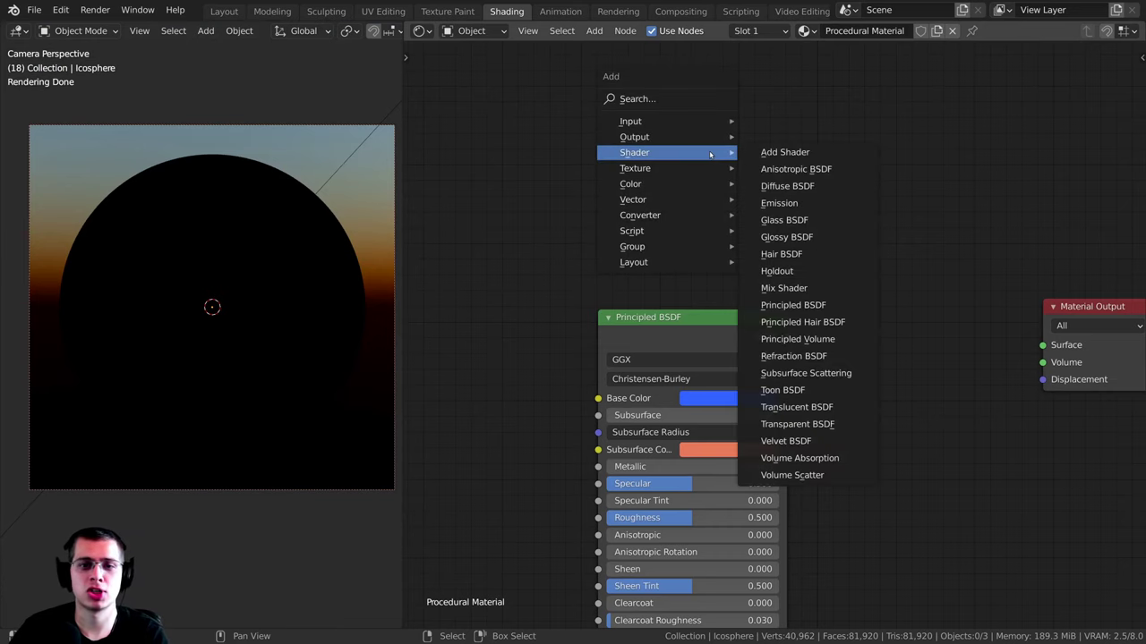
{"action": "mouse_move", "coordinate": [660, 159]}
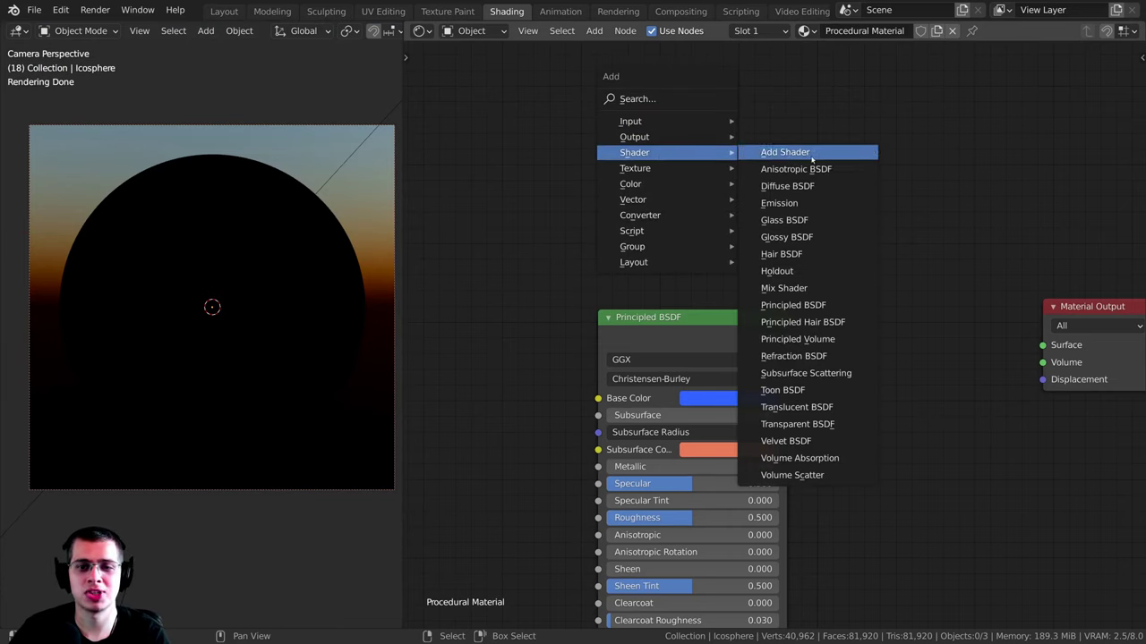
{"action": "left_click", "coordinate": [801, 425]}
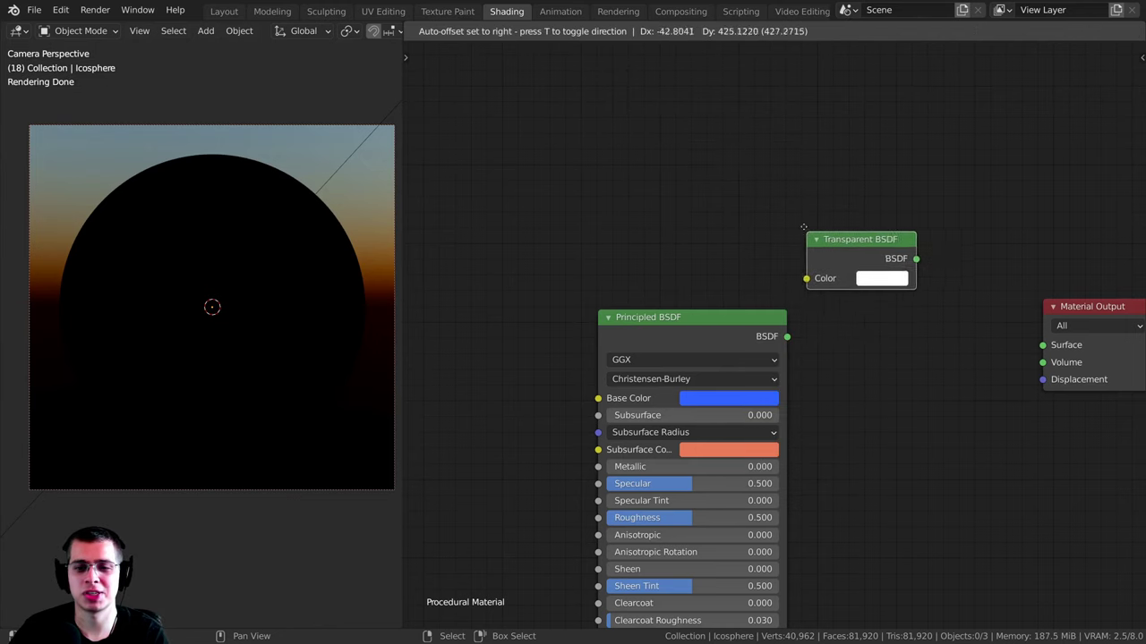
{"action": "left_click", "coordinate": [641, 199]}
{"action": "middle_click_drag", "start_coordinate": [707, 221], "coordinate": [672, 222]}
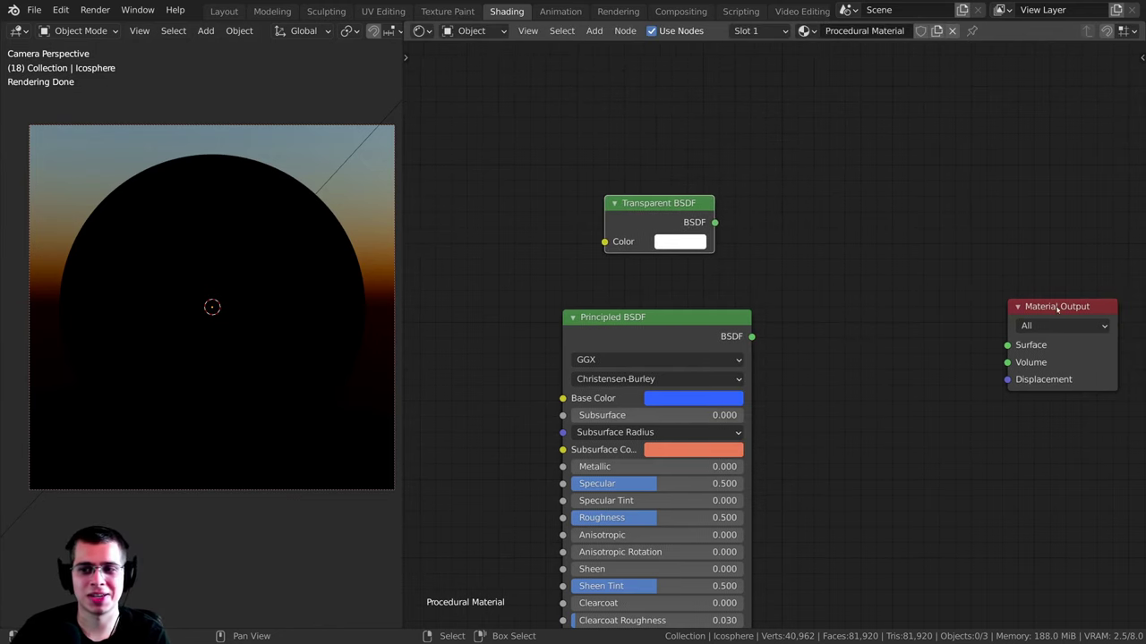
{"action": "left_click_drag", "start_coordinate": [1037, 303], "coordinate": [983, 291]}
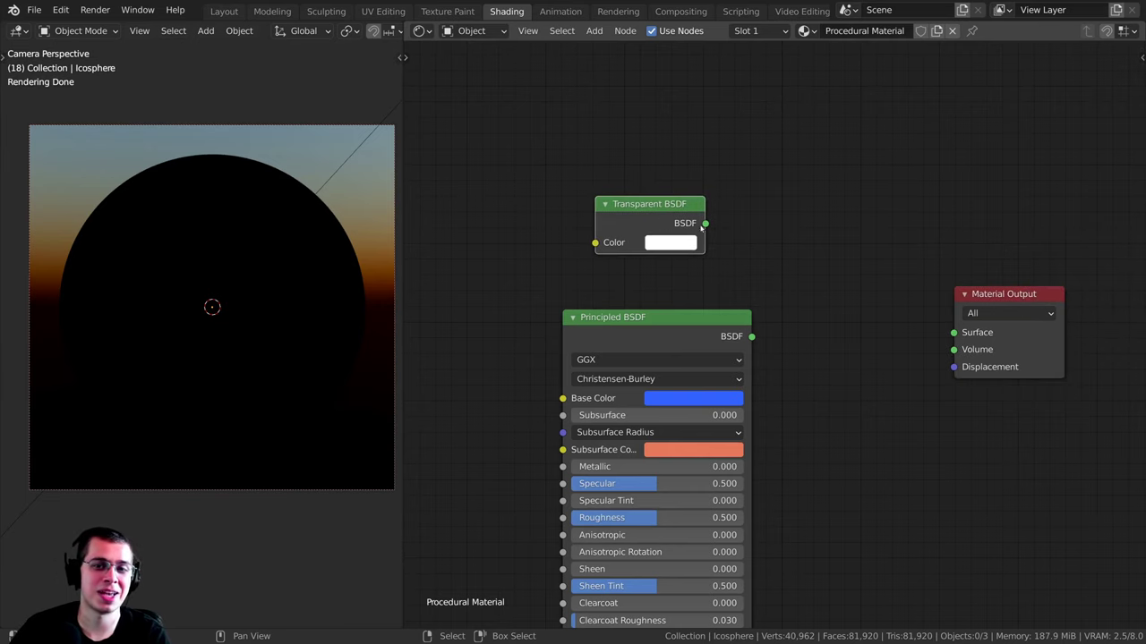
{"action": "left_click_drag", "start_coordinate": [706, 223], "coordinate": [948, 340]}
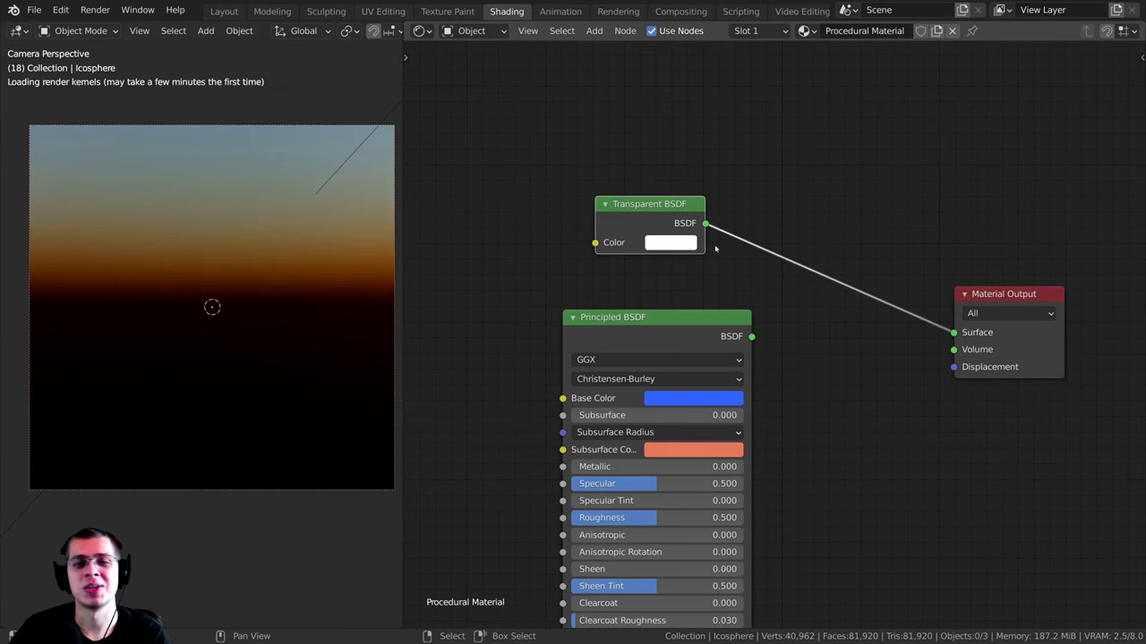
{"action": "middle_click_drag", "start_coordinate": [262, 259], "coordinate": [225, 301]}
{"action": "left_click", "coordinate": [205, 242]}
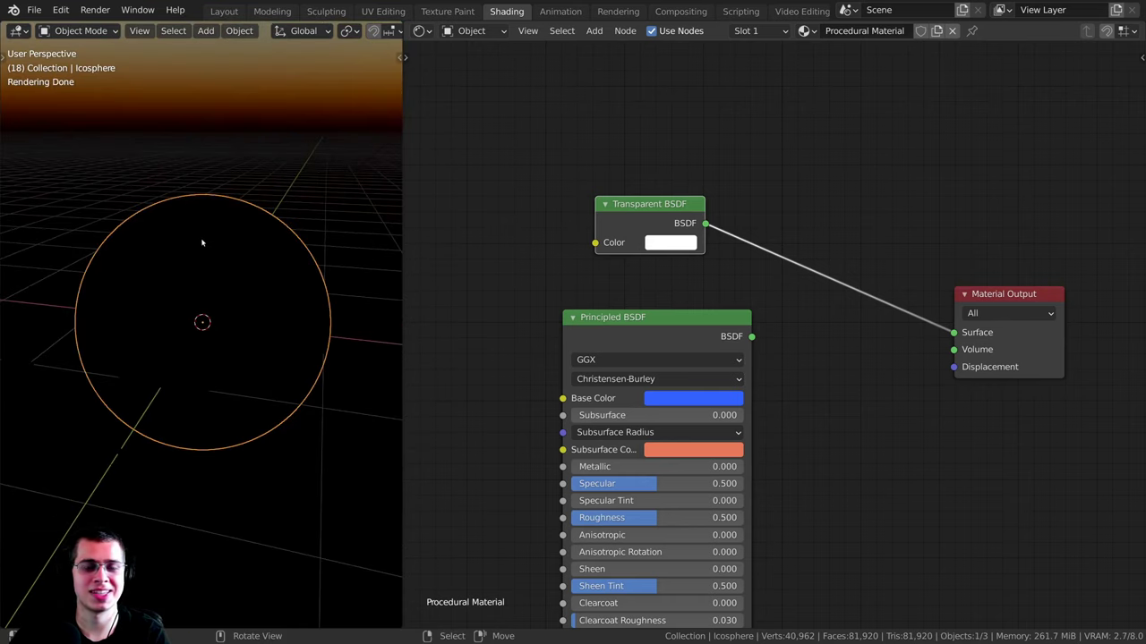
{"action": "key", "text": "KP_0"}
Step: Darken the Transparent BSDF's Color to light grey and inspect the see-through sphere against the sky
{"action": "middle_click_drag", "start_coordinate": [681, 244], "coordinate": [677, 233]}
{"action": "left_click", "coordinate": [678, 232]}
{"action": "mouse_move", "coordinate": [778, 270]}
{"action": "left_mouse_down"}
{"action": "mouse_move", "coordinate": [777, 290]}
{"action": "mouse_move", "coordinate": [779, 276]}
{"action": "left_mouse_up"}
{"action": "middle_click_drag", "start_coordinate": [345, 261], "coordinate": [253, 229]}
{"action": "key", "text": "alt+a"}
{"action": "scroll", "coordinate": [260, 255], "scroll_direction": "up", "scroll_amount": 2}
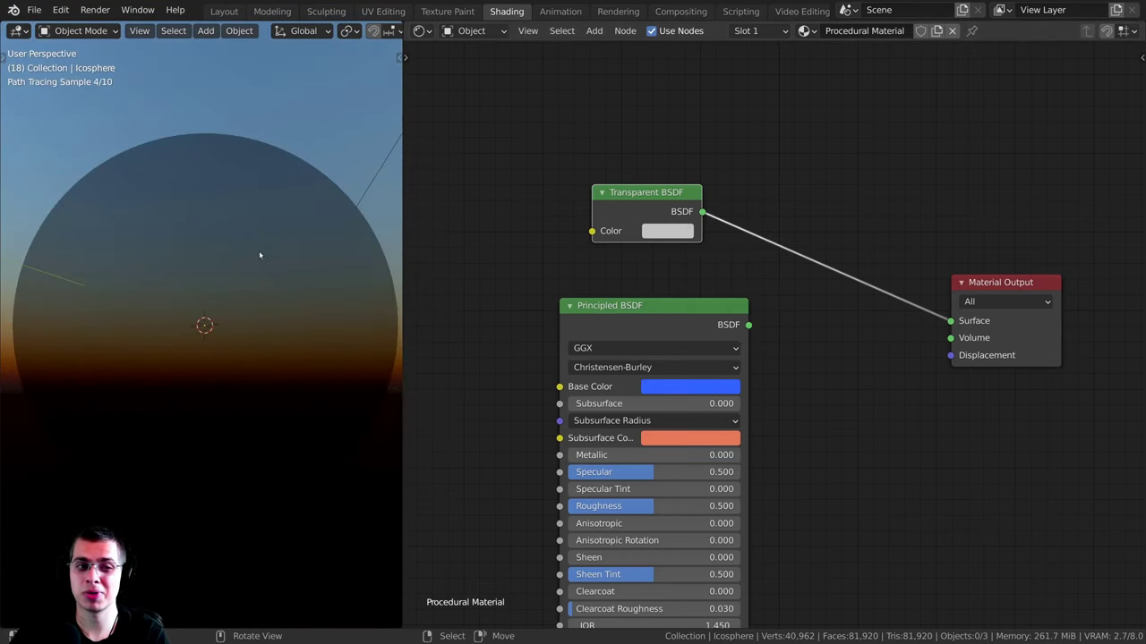
Step: Try a cyan Color on the Transparent BSDF, followed by a green with hue 0.334, saturation 0.839 and value 0.706
{"action": "left_click", "coordinate": [667, 231]}
{"action": "left_click_drag", "start_coordinate": [707, 302], "coordinate": [709, 272]}
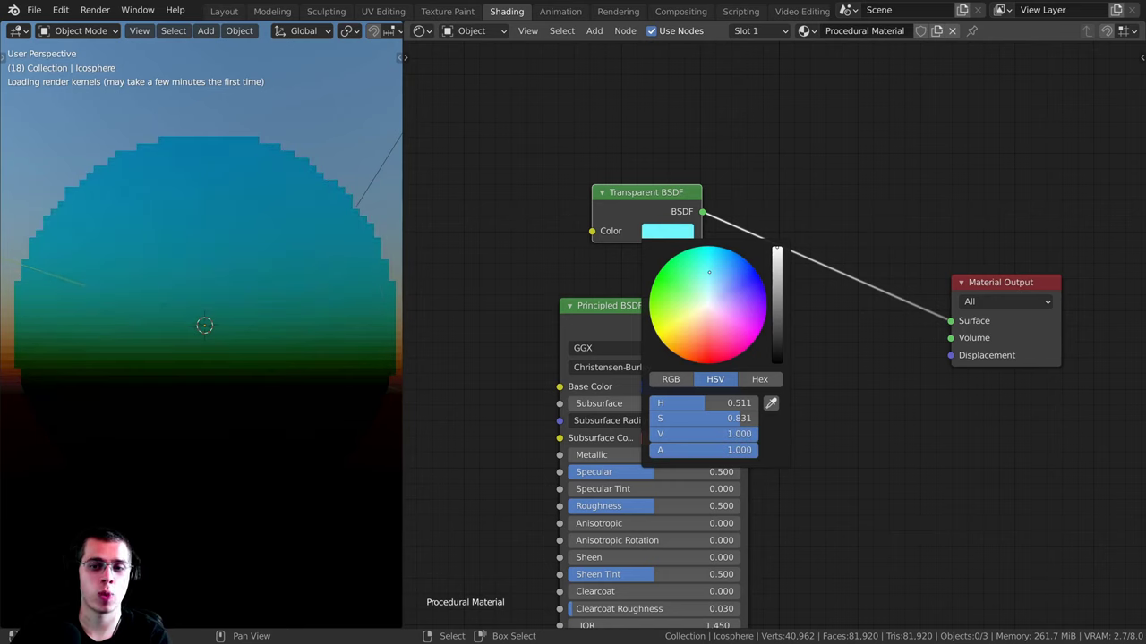
{"action": "mouse_move", "coordinate": [777, 252]}
{"action": "left_mouse_down"}
{"action": "mouse_move", "coordinate": [776, 300]}
{"action": "mouse_move", "coordinate": [777, 262]}
{"action": "left_mouse_up"}
{"action": "left_click_drag", "start_coordinate": [695, 289], "coordinate": [678, 288]}
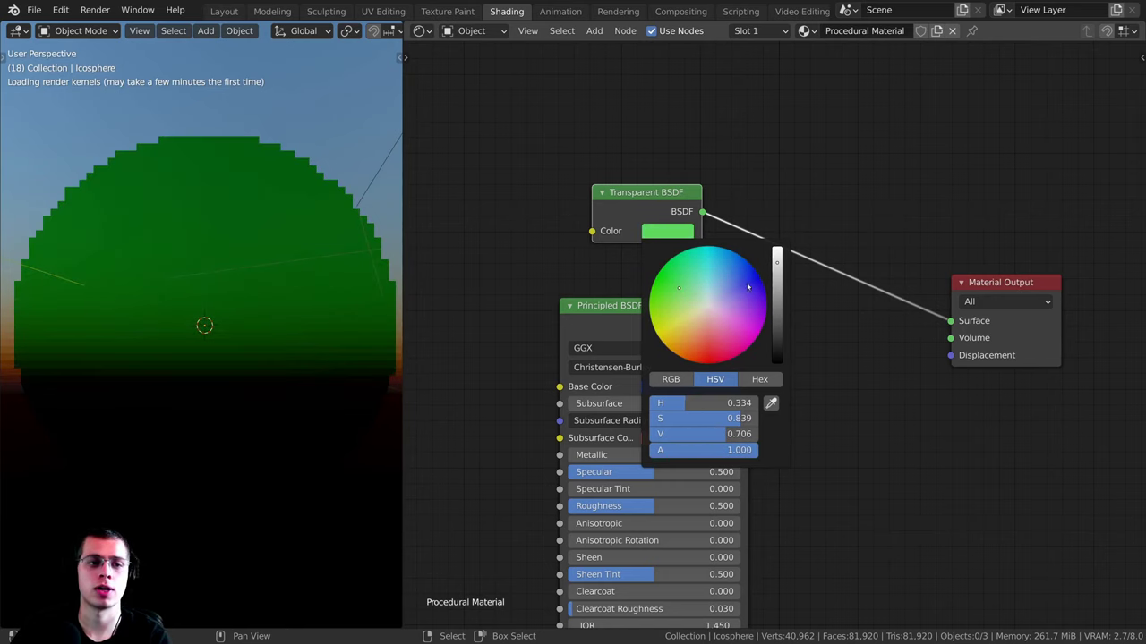
{"action": "scroll", "coordinate": [655, 178], "scroll_direction": "down", "scroll_amount": 1}
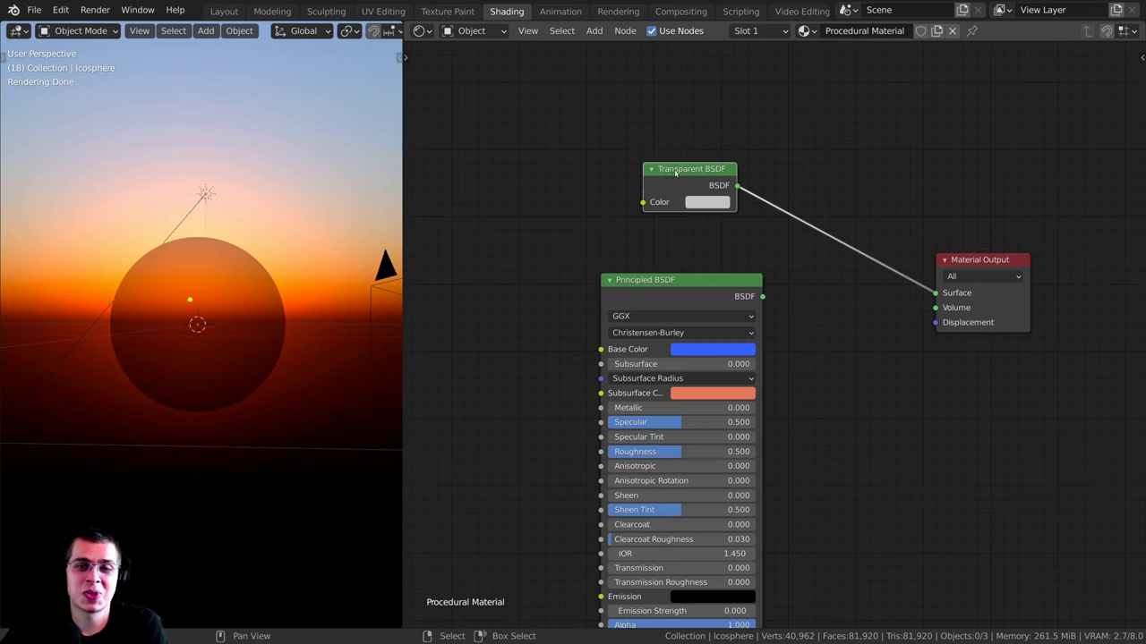
Step: Delete the Transparent BSDF node from the material
{"action": "left_click_drag", "start_coordinate": [676, 172], "coordinate": [660, 167]}
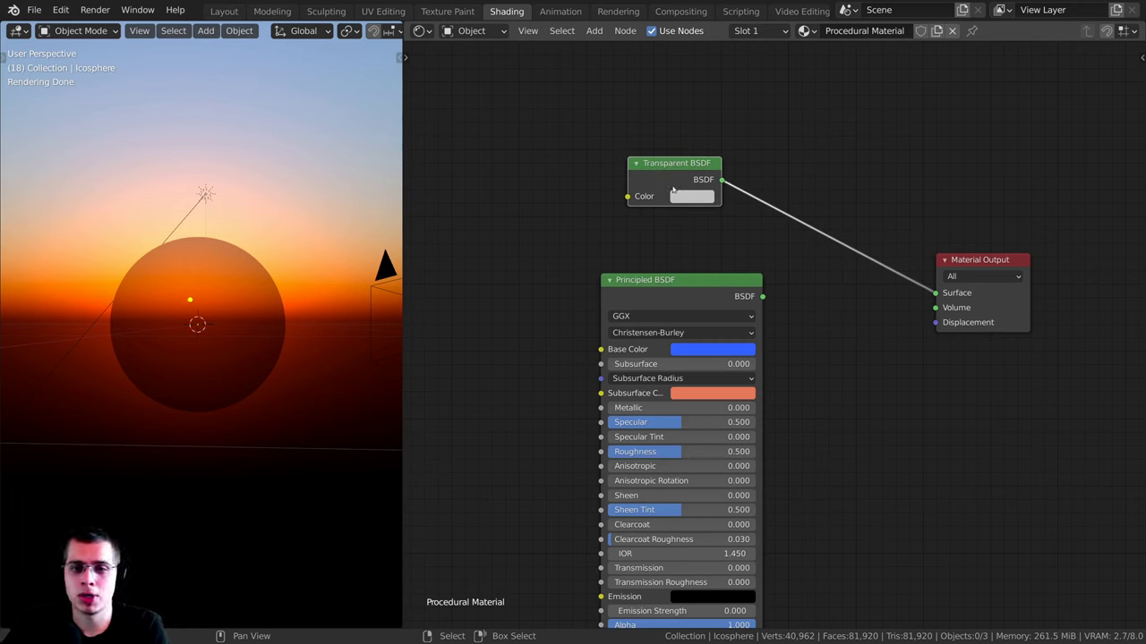
{"action": "key", "text": "x"}
{"action": "key", "text": "shift+a"}
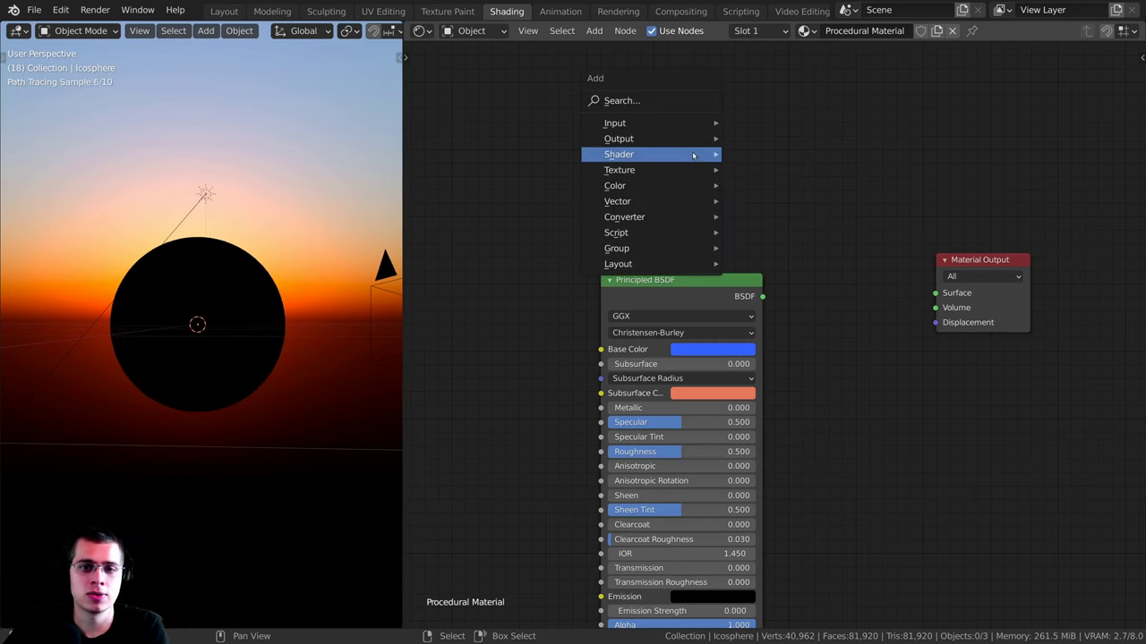
{"action": "mouse_move", "coordinate": [691, 156]}
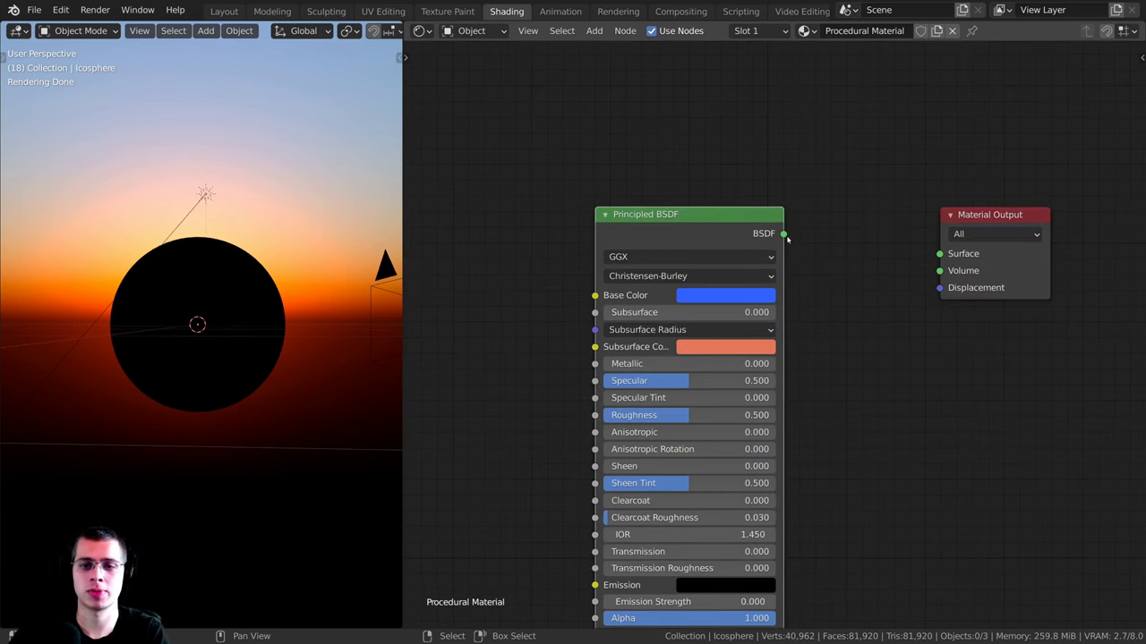
Step: Reconnect the Principled BSDF to the Material Output's Surface and move it closer to the output, leaving room for input nodes
{"action": "left_click_drag", "start_coordinate": [784, 234], "coordinate": [939, 253]}
{"action": "left_click_drag", "start_coordinate": [671, 215], "coordinate": [726, 227]}
{"action": "key", "text": "shift+a"}
{"action": "mouse_move", "coordinate": [689, 189]}
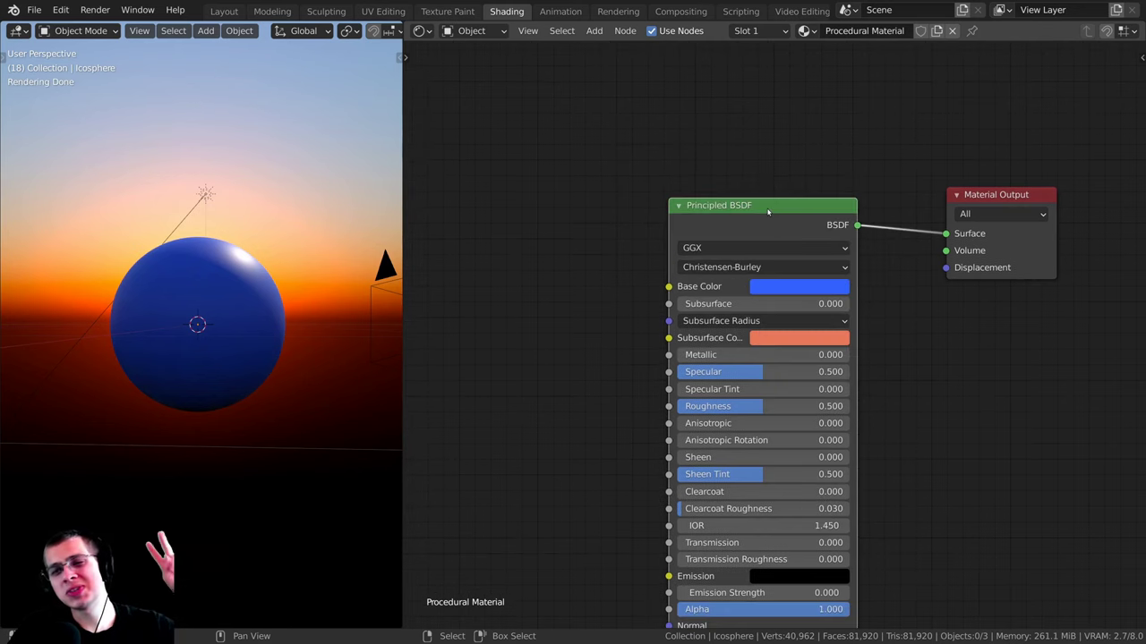
{"action": "mouse_move", "coordinate": [642, 181]}
{"action": "middle_mouse_down"}
{"action": "mouse_move", "coordinate": [646, 163]}
{"action": "mouse_move", "coordinate": [647, 173]}
{"action": "middle_mouse_up"}
{"action": "key", "text": "g"}
{"action": "left_click", "coordinate": [665, 163]}
{"action": "left_click_drag", "start_coordinate": [646, 172], "coordinate": [679, 146]}
Step: Add a Noise Texture node in the free space before the Principled BSDF
{"action": "key", "text": "shift+a"}
{"action": "mouse_move", "coordinate": [606, 104]}
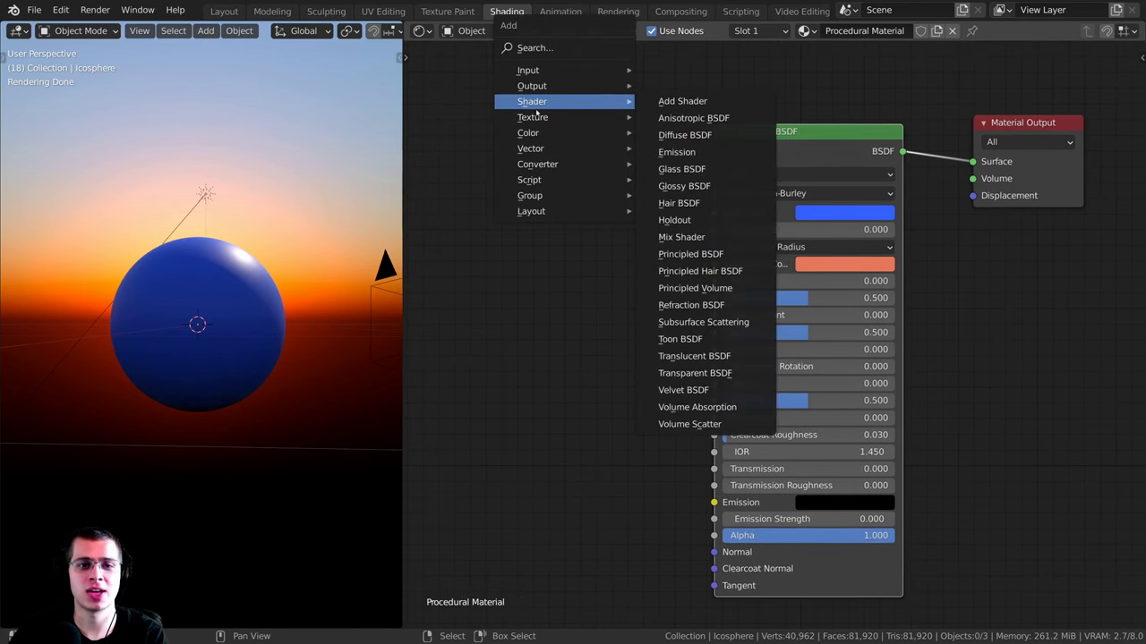
{"action": "mouse_move", "coordinate": [529, 118]}
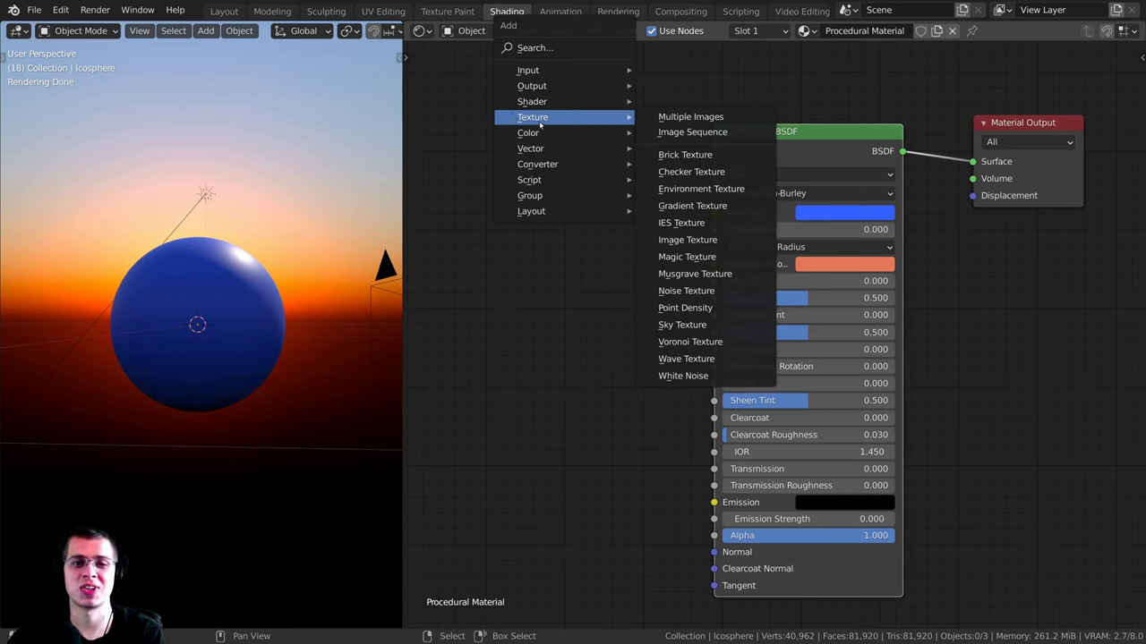
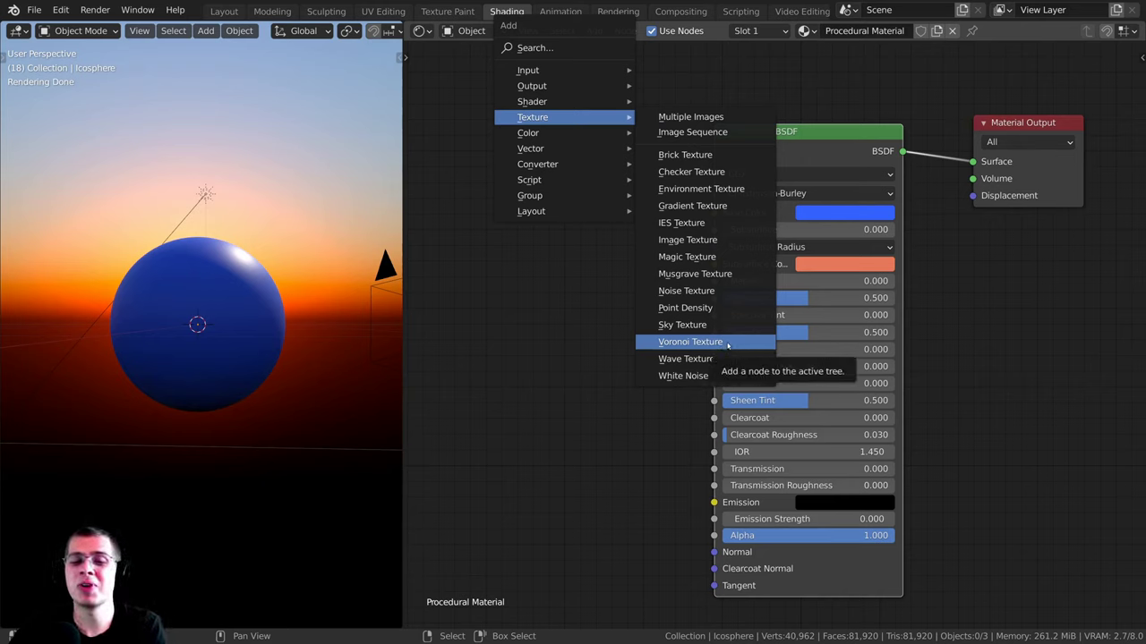
{"action": "left_click", "coordinate": [707, 291]}
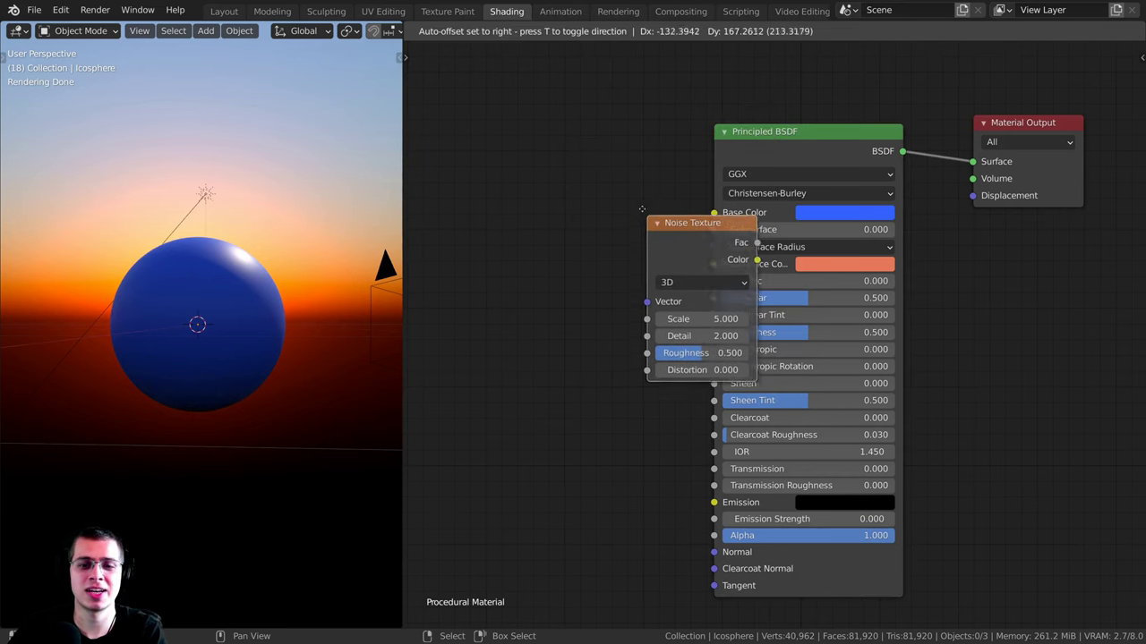
{"action": "left_click", "coordinate": [520, 123]}
{"action": "middle_click_drag", "start_coordinate": [577, 175], "coordinate": [595, 187]}
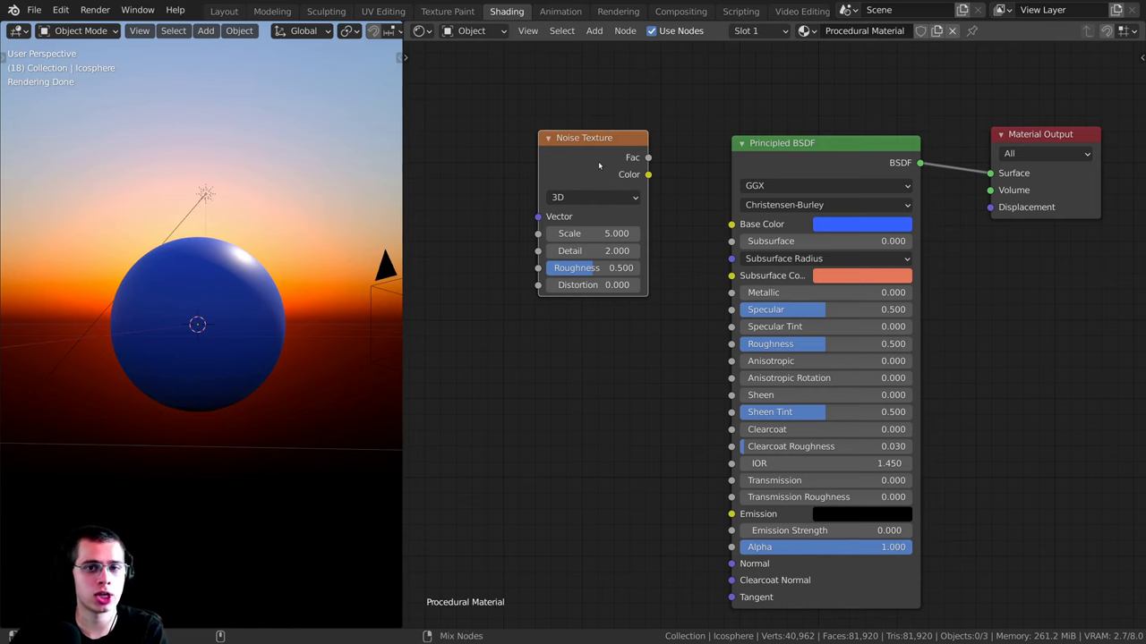
Step: Preview the Noise Texture's Fac output on the sphere through a Viewer node and frame the sphere in camera view
{"action": "left_click", "coordinate": [586, 157], "text": "ctrl+shift"}
{"action": "middle_click_drag", "start_coordinate": [586, 157], "coordinate": [602, 240]}
{"action": "scroll", "coordinate": [573, 230], "scroll_direction": "up", "scroll_amount": 1}
{"action": "left_click_drag", "start_coordinate": [639, 263], "coordinate": [632, 240]}
{"action": "key", "text": "KP_0"}
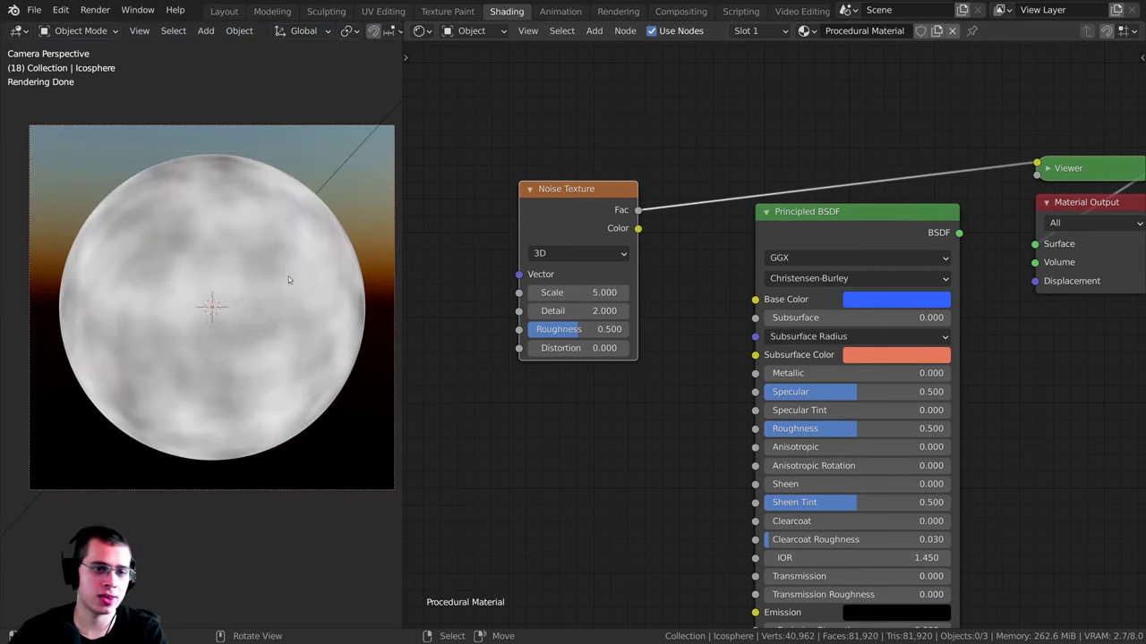
{"action": "key", "text": "Home"}
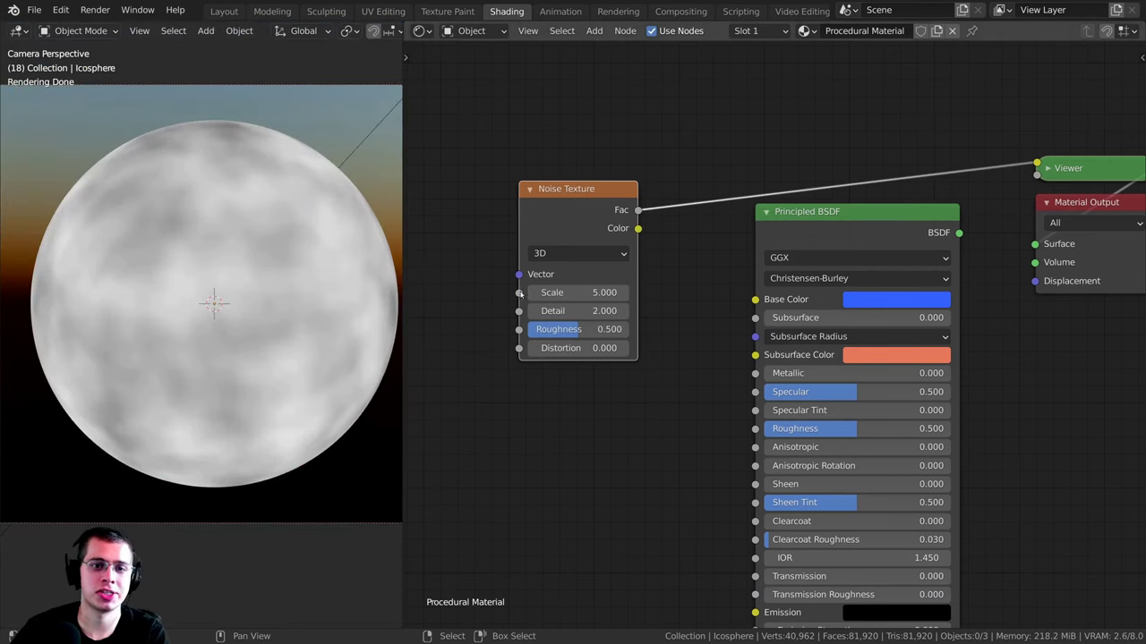
Step: Raise the Noise Texture's Scale to 7.7 and on to 12.9, inspecting the pattern up close
{"action": "middle_click_drag", "start_coordinate": [561, 273], "coordinate": [670, 264]}
{"action": "left_click_drag", "start_coordinate": [668, 226], "coordinate": [652, 218]}
{"action": "middle_click_drag", "start_coordinate": [653, 218], "coordinate": [646, 216]}
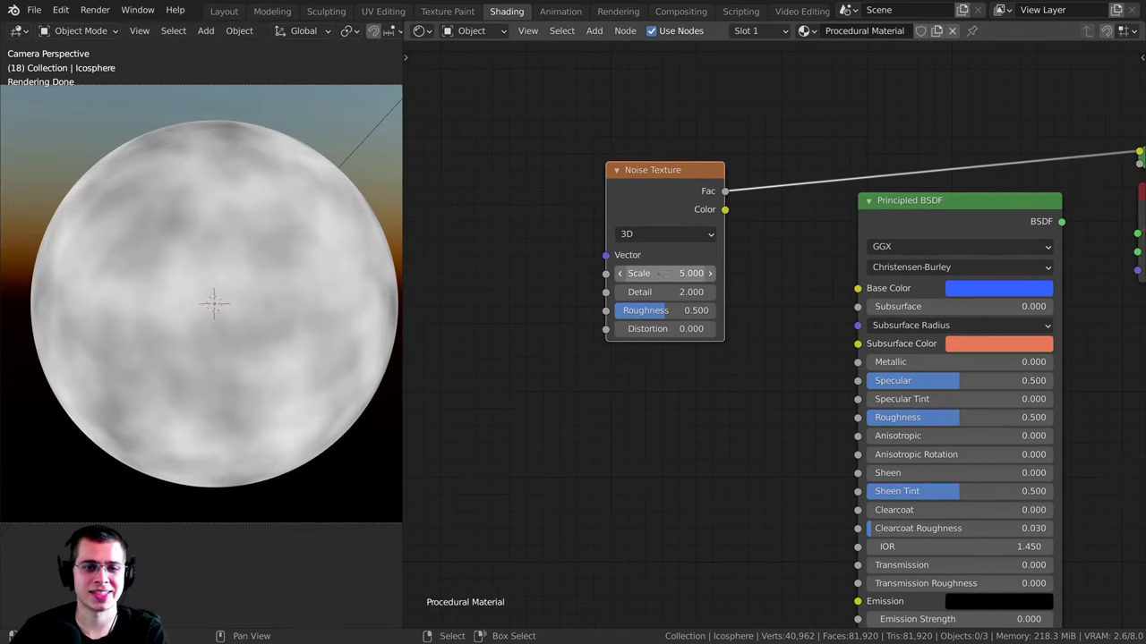
{"action": "left_click_drag", "start_coordinate": [660, 274], "coordinate": [687, 274]}
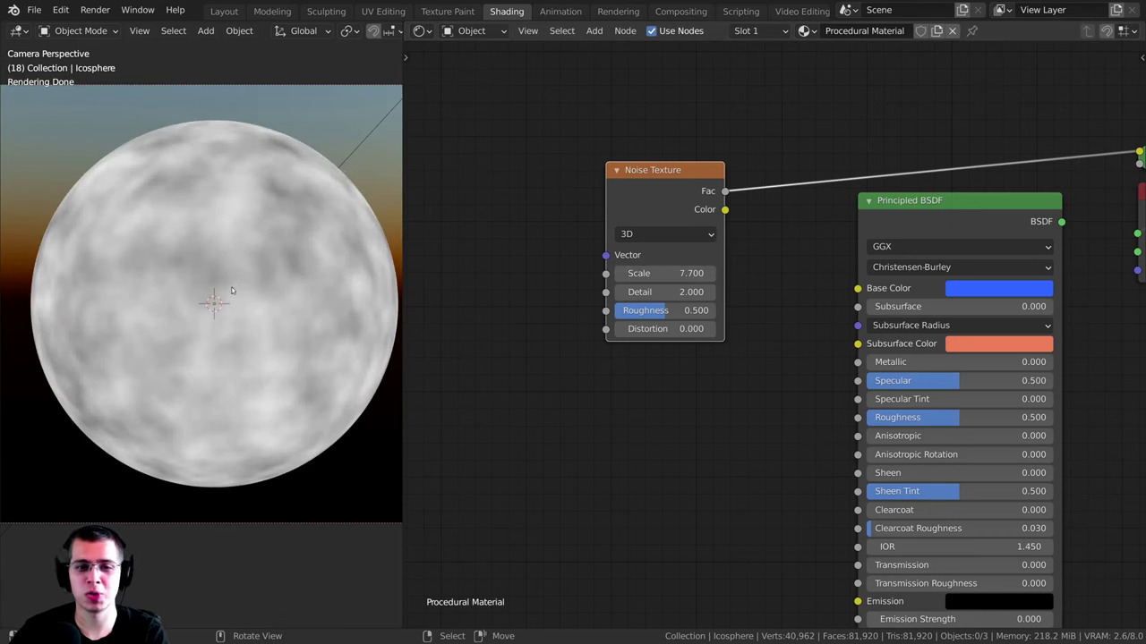
{"action": "scroll", "coordinate": [239, 289], "scroll_direction": "up", "scroll_amount": 5}
{"action": "scroll", "coordinate": [239, 289], "scroll_direction": "down", "scroll_amount": 4}
{"action": "left_click_drag", "start_coordinate": [650, 274], "coordinate": [644, 250]}
{"action": "scroll", "coordinate": [650, 274], "scroll_direction": "up", "scroll_amount": 3}
{"action": "scroll", "coordinate": [362, 280], "scroll_direction": "up", "scroll_amount": 4}
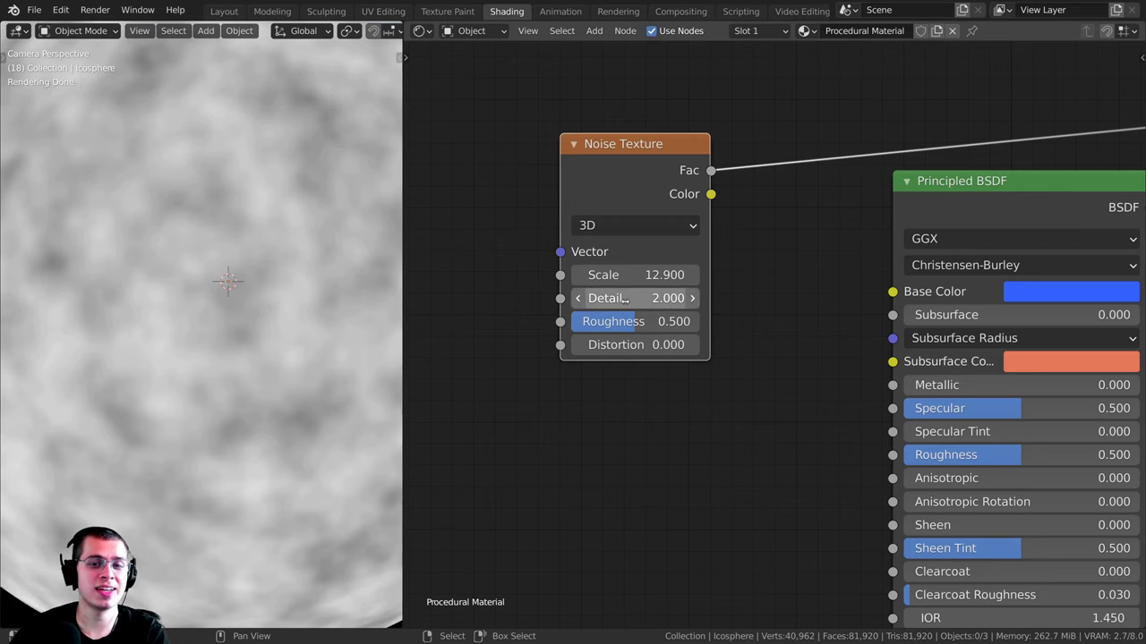
Step: Raise the Noise Texture's Detail to 16 and inspect the finer pattern up close
{"action": "left_click_drag", "start_coordinate": [627, 301], "coordinate": [690, 301]}
{"action": "scroll", "coordinate": [228, 336], "scroll_direction": "up", "scroll_amount": 3}
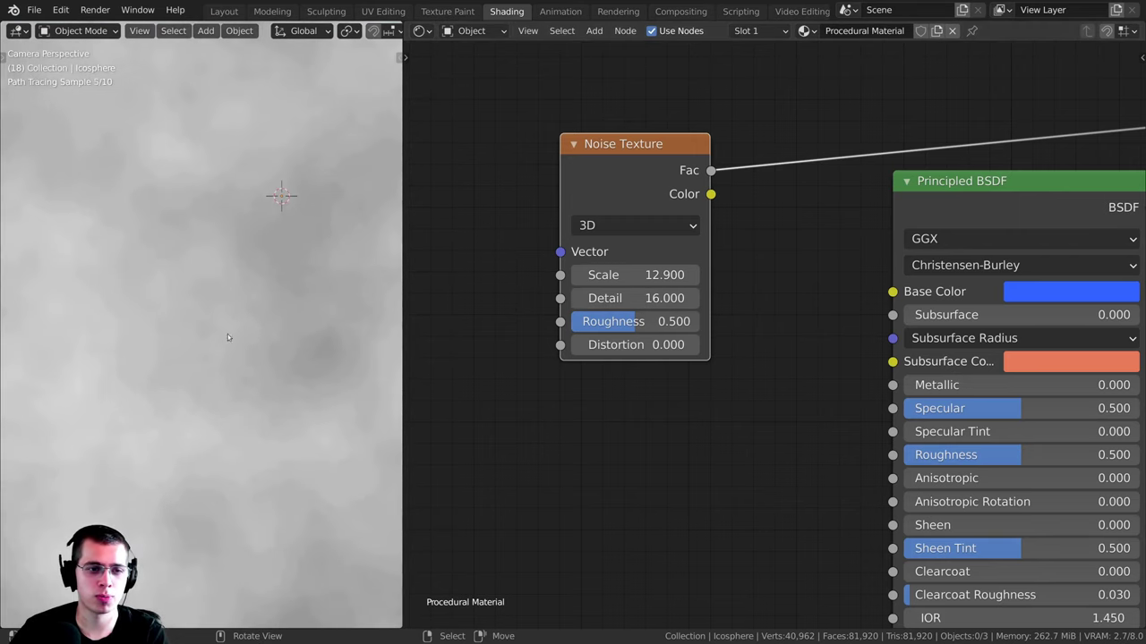
{"action": "scroll", "coordinate": [304, 341], "scroll_direction": "down", "scroll_amount": 4}
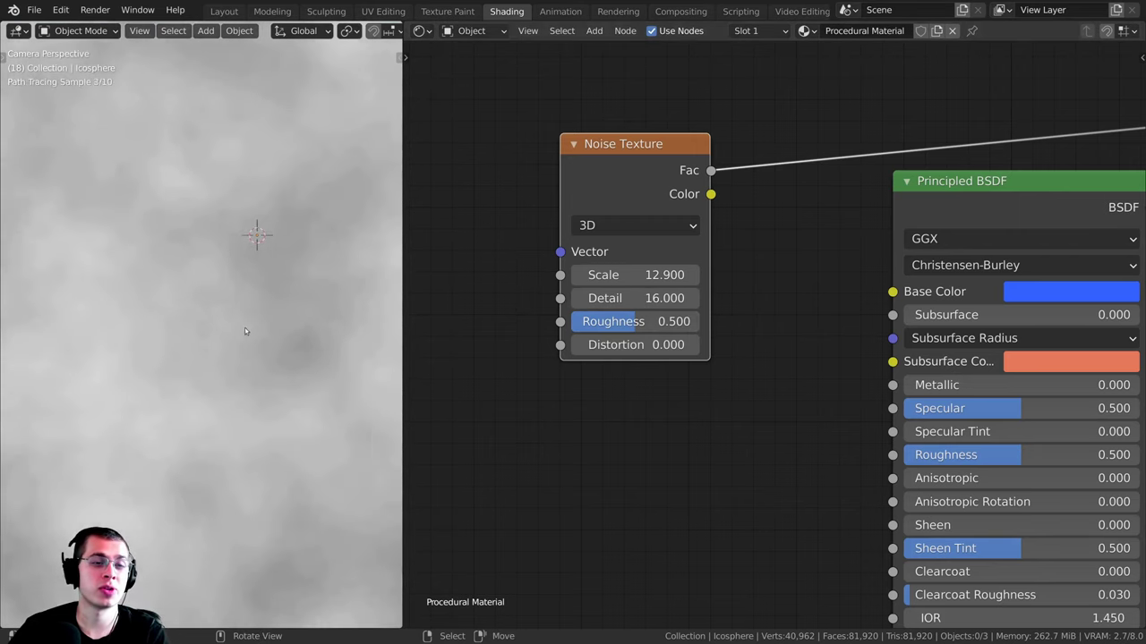
Step: Try a Roughness of 0.176 on the Noise Texture and raise it to 0.648 to compare the patterns
{"action": "left_click_drag", "start_coordinate": [631, 321], "coordinate": [609, 322]}
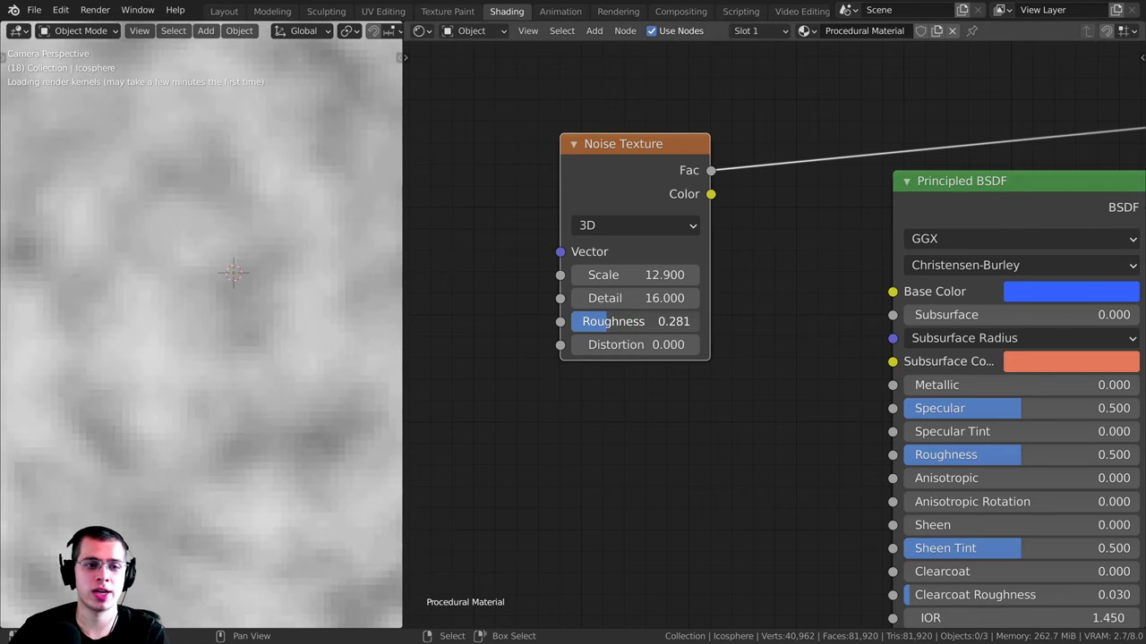
{"action": "scroll", "coordinate": [269, 336], "scroll_direction": "down", "scroll_amount": 3}
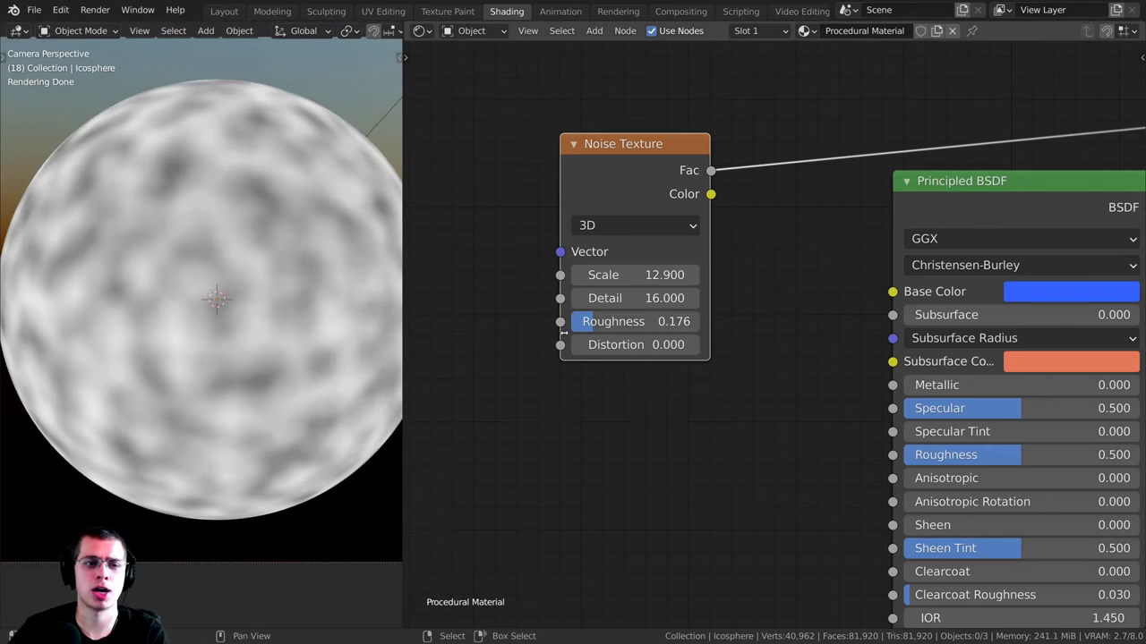
{"action": "left_click_drag", "start_coordinate": [617, 322], "coordinate": [657, 321]}
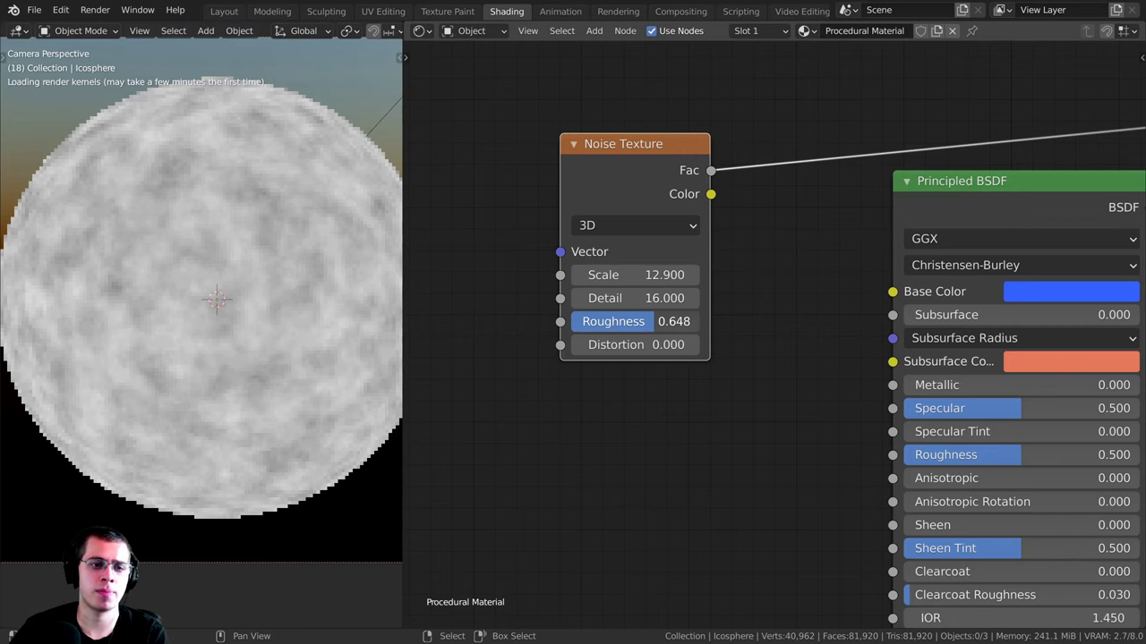
Step: Set the Noise Texture's Roughness to 0.724 and inspect the pattern on the sphere up close
{"action": "scroll", "coordinate": [215, 304], "scroll_direction": "up", "scroll_amount": 7}
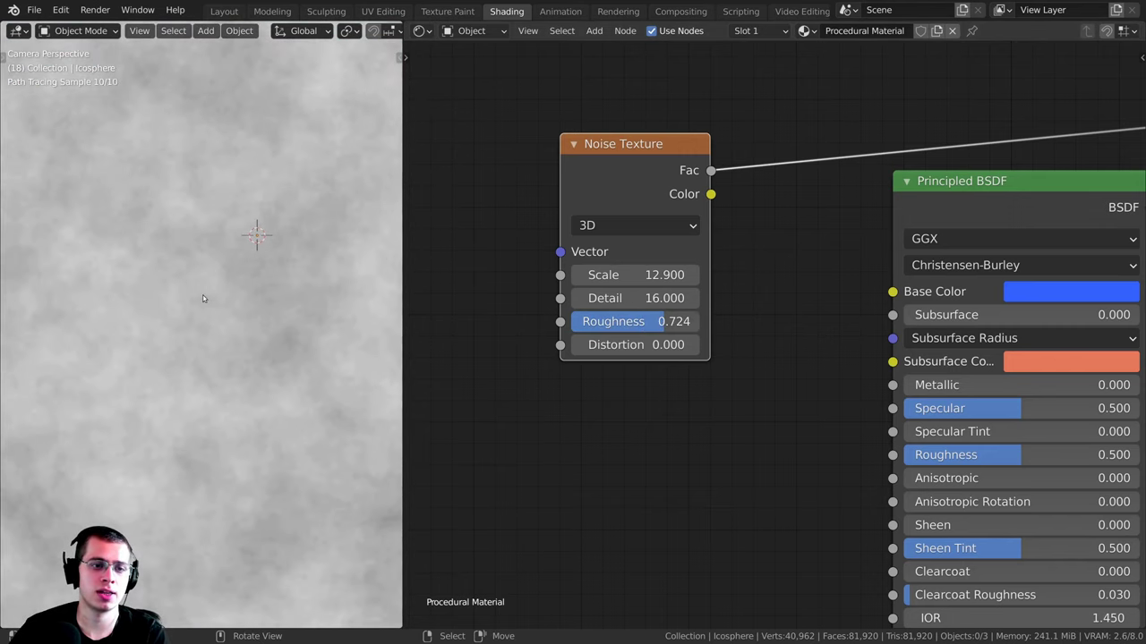
{"action": "scroll", "coordinate": [219, 282], "scroll_direction": "up", "scroll_amount": 4}
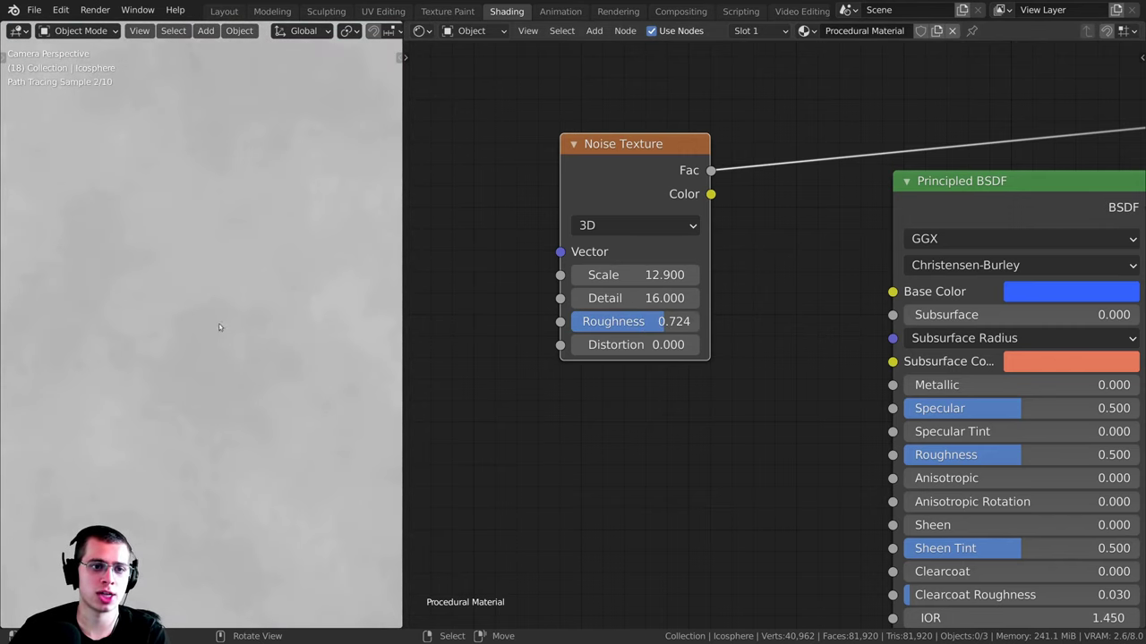
{"action": "scroll", "coordinate": [241, 332], "scroll_direction": "down", "scroll_amount": 10}
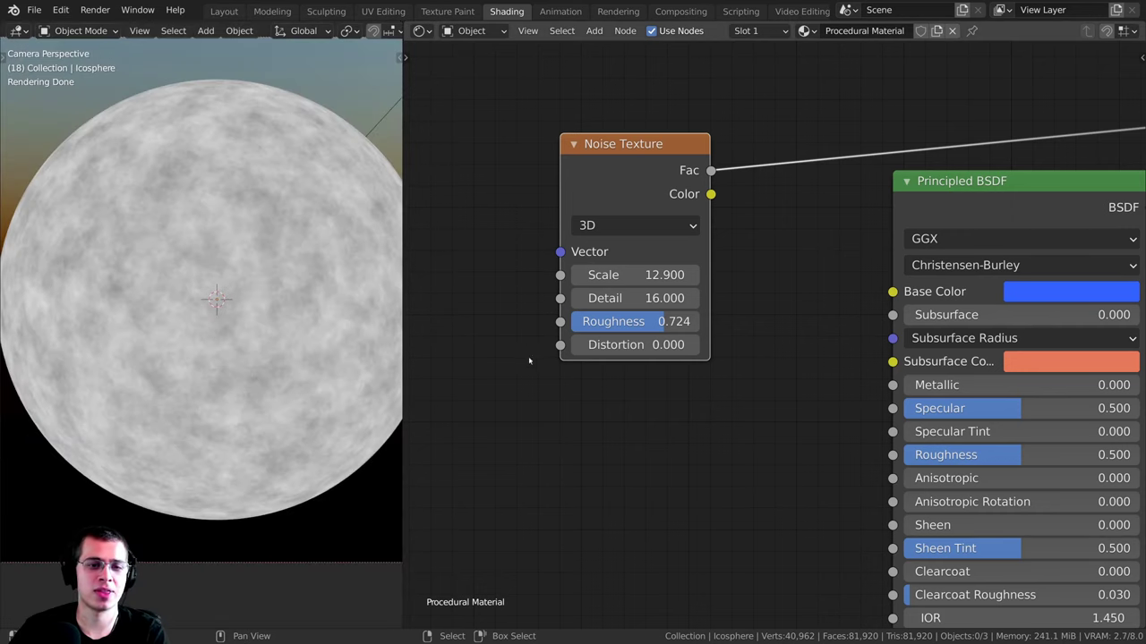
Step: Try a Distortion of 2.6 on the Noise Texture, inspect the pattern up close, and set Distortion back to 0
{"action": "left_click_drag", "start_coordinate": [618, 344], "coordinate": [725, 345]}
{"action": "scroll", "coordinate": [208, 265], "scroll_direction": "up", "scroll_amount": 6}
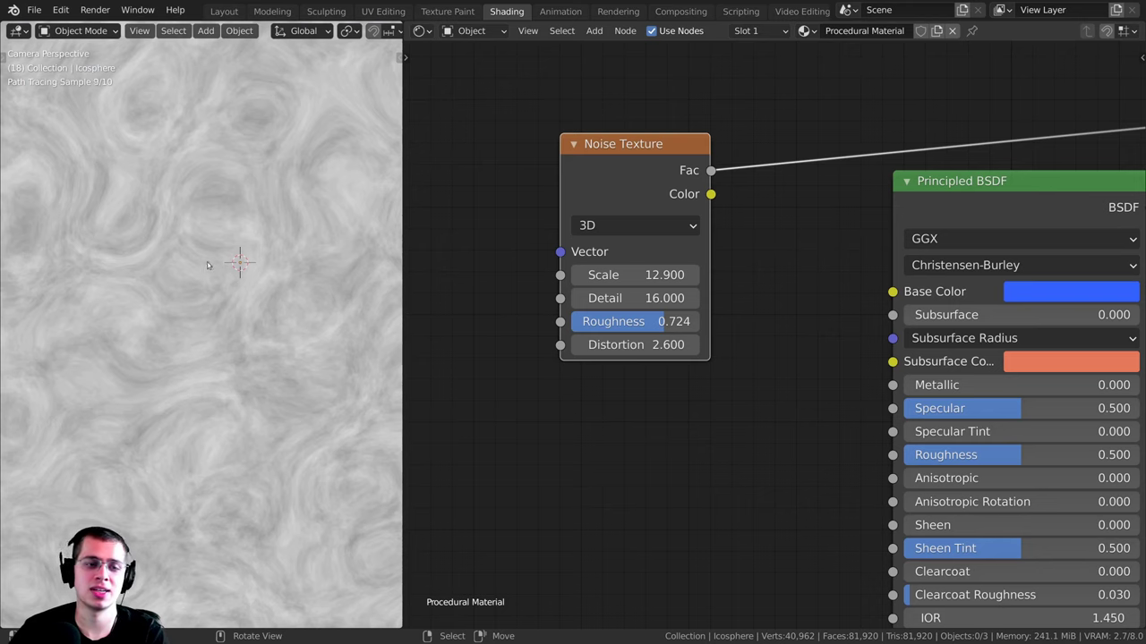
{"action": "middle_click_drag", "start_coordinate": [305, 172], "coordinate": [309, 229], "text": "shift"}
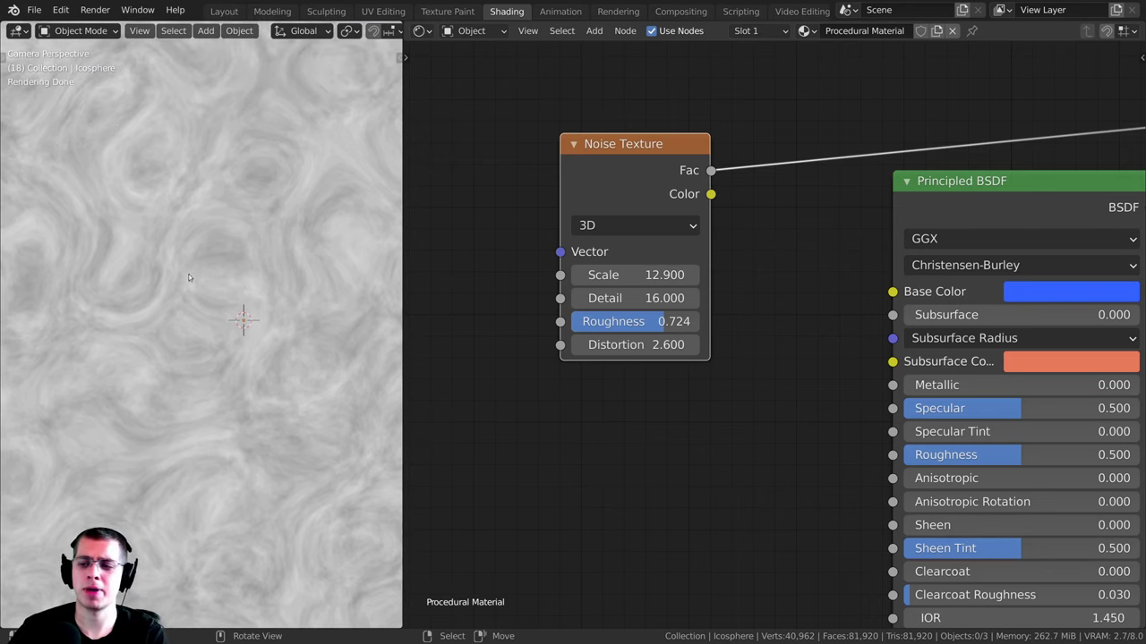
{"action": "left_click_drag", "start_coordinate": [633, 345], "coordinate": [598, 345]}
{"action": "left_click", "coordinate": [632, 345]}
{"action": "type", "text": "0"}
{"action": "key", "text": "Return"}
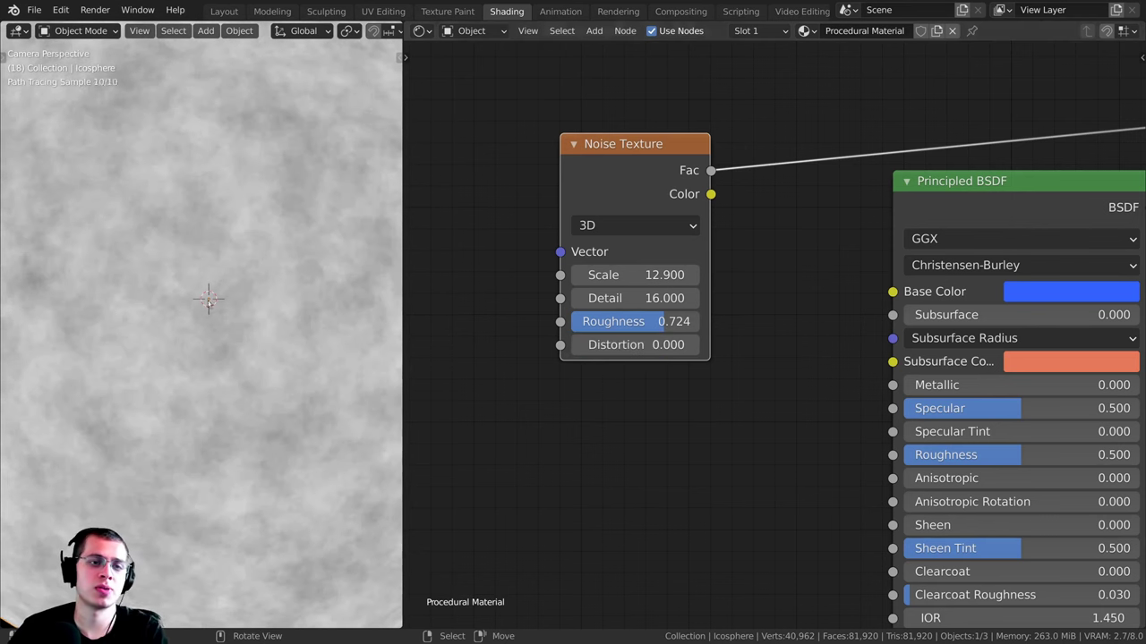
{"action": "scroll", "coordinate": [224, 340], "scroll_direction": "down", "scroll_amount": 5}
Step: Reposition the Noise Texture and Principled BSDF nodes and route the Principled BSDF back to the Material Output's Surface
{"action": "left_click_drag", "start_coordinate": [848, 148], "coordinate": [815, 147]}
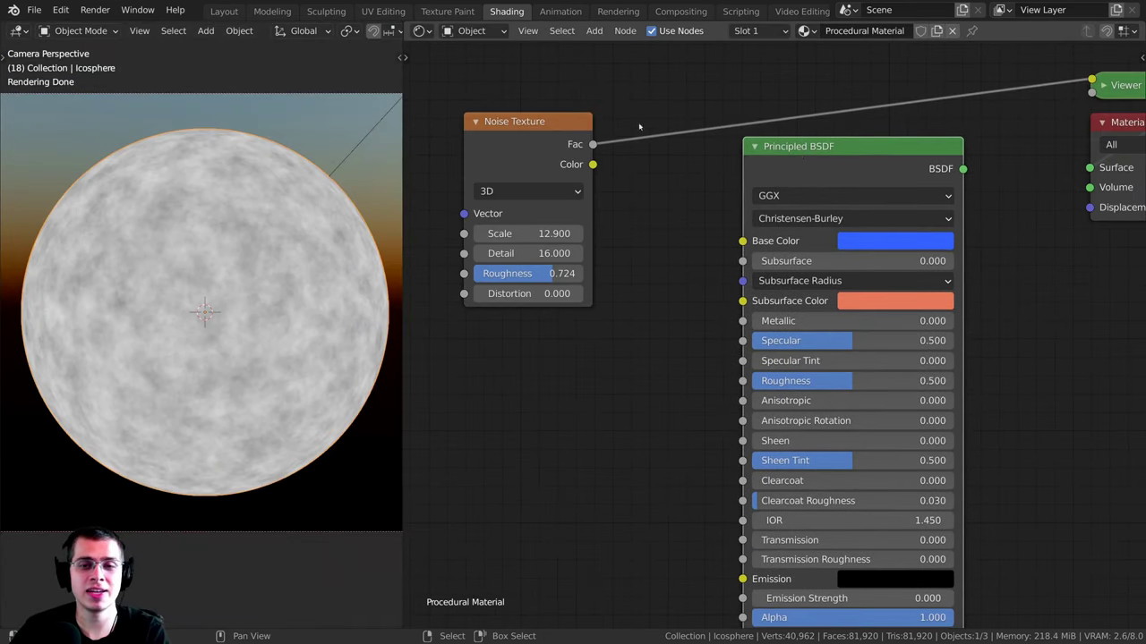
{"action": "left_click_drag", "start_coordinate": [518, 142], "coordinate": [529, 120]}
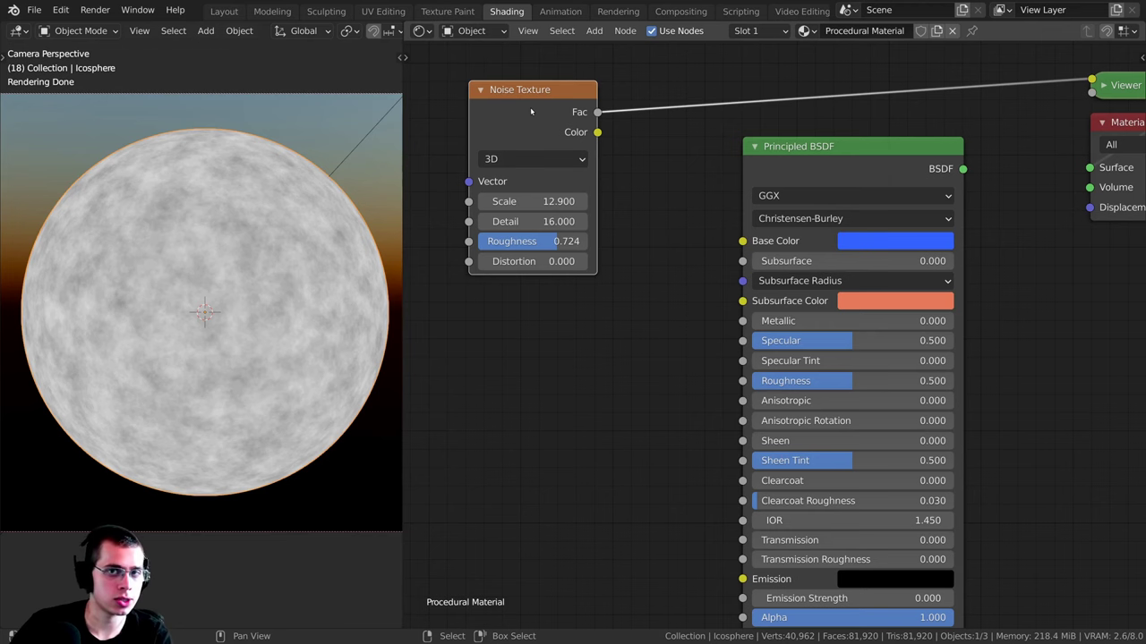
{"action": "left_click_drag", "start_coordinate": [789, 164], "coordinate": [796, 145]}
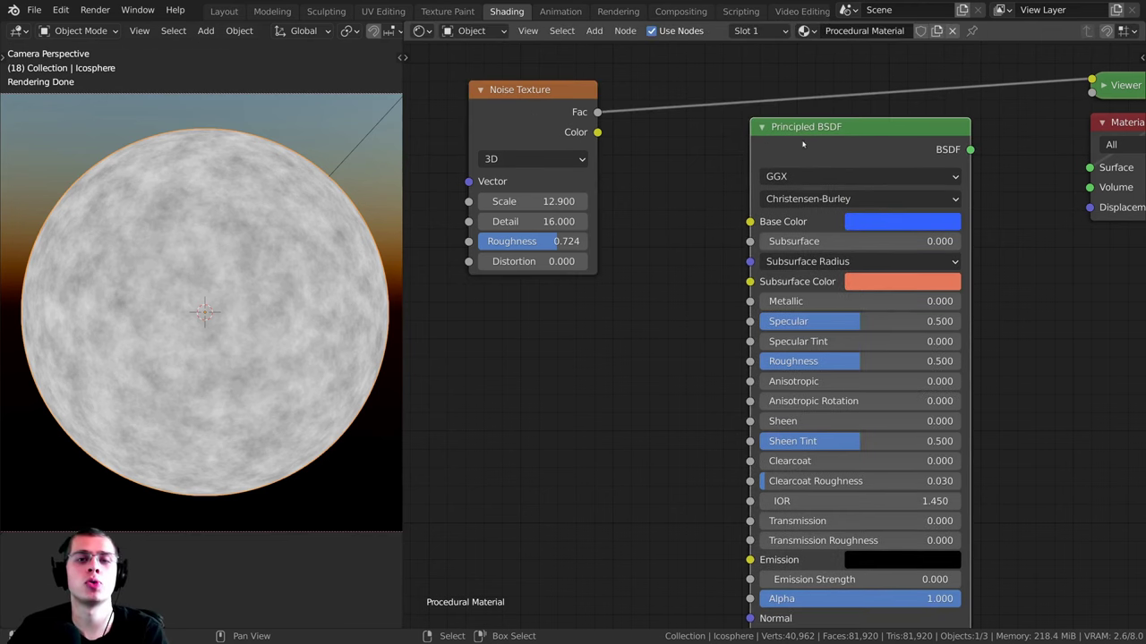
{"action": "left_click", "coordinate": [845, 150], "text": "ctrl+shift"}
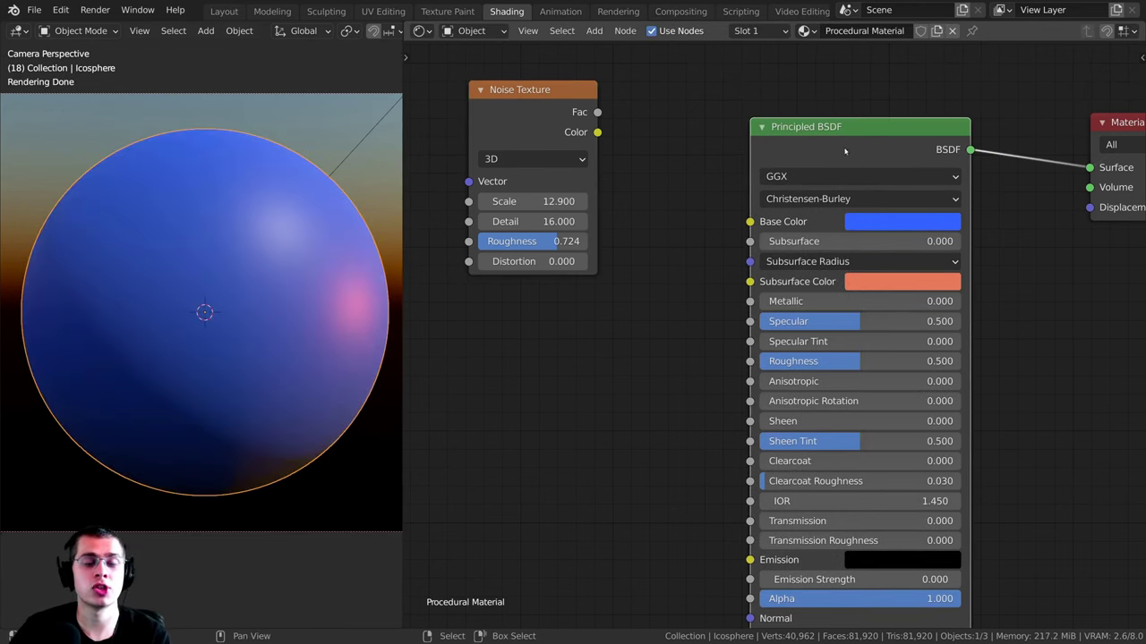
{"action": "mouse_move", "coordinate": [846, 146]}
{"action": "left_mouse_down"}
{"action": "mouse_move", "coordinate": [863, 146]}
{"action": "mouse_move", "coordinate": [811, 137]}
{"action": "mouse_move", "coordinate": [861, 157]}
{"action": "left_mouse_up"}
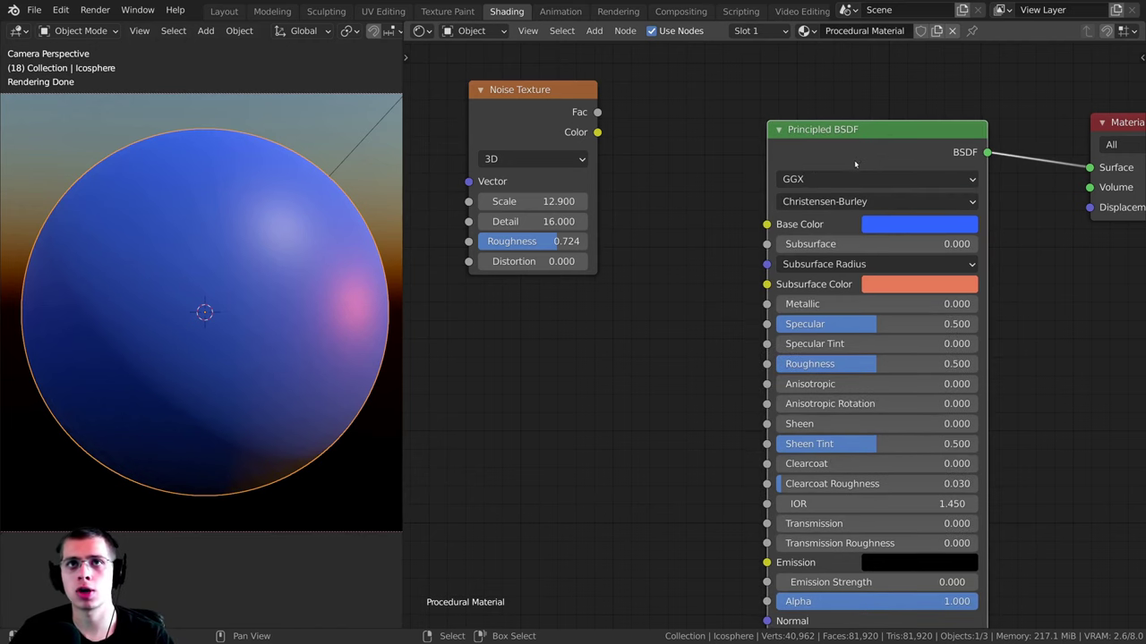
Step: Adjust the spacing between the two nodes and preview the Noise Texture's Fac output on the sphere from another angle
{"action": "left_click_drag", "start_coordinate": [502, 139], "coordinate": [567, 132]}
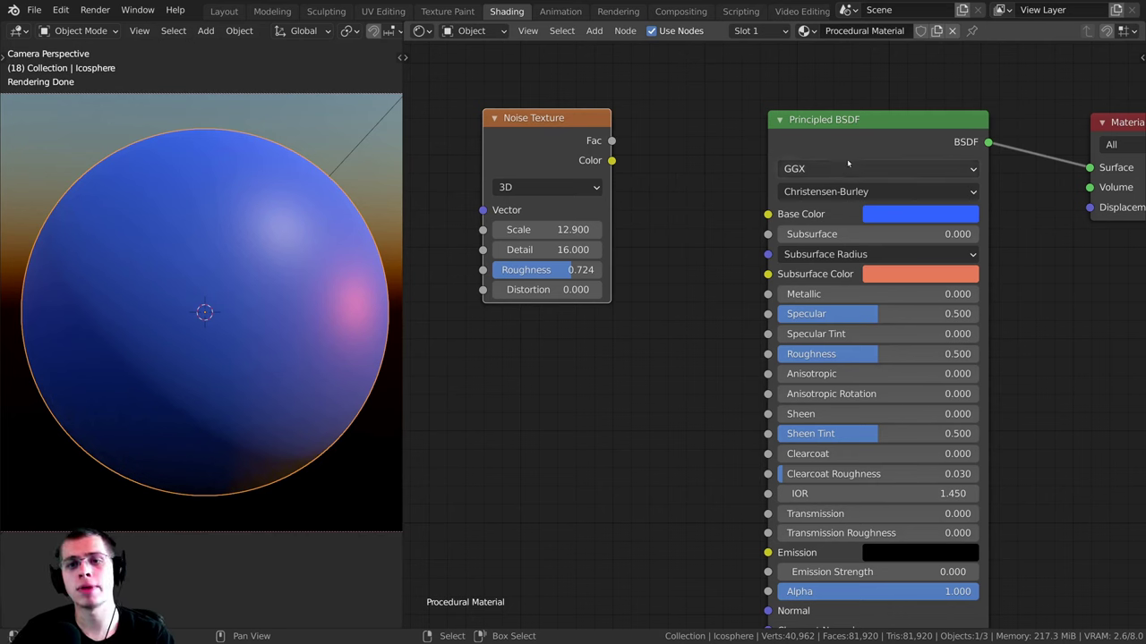
{"action": "left_click_drag", "start_coordinate": [826, 140], "coordinate": [833, 136]}
{"action": "left_click_drag", "start_coordinate": [554, 116], "coordinate": [544, 137]}
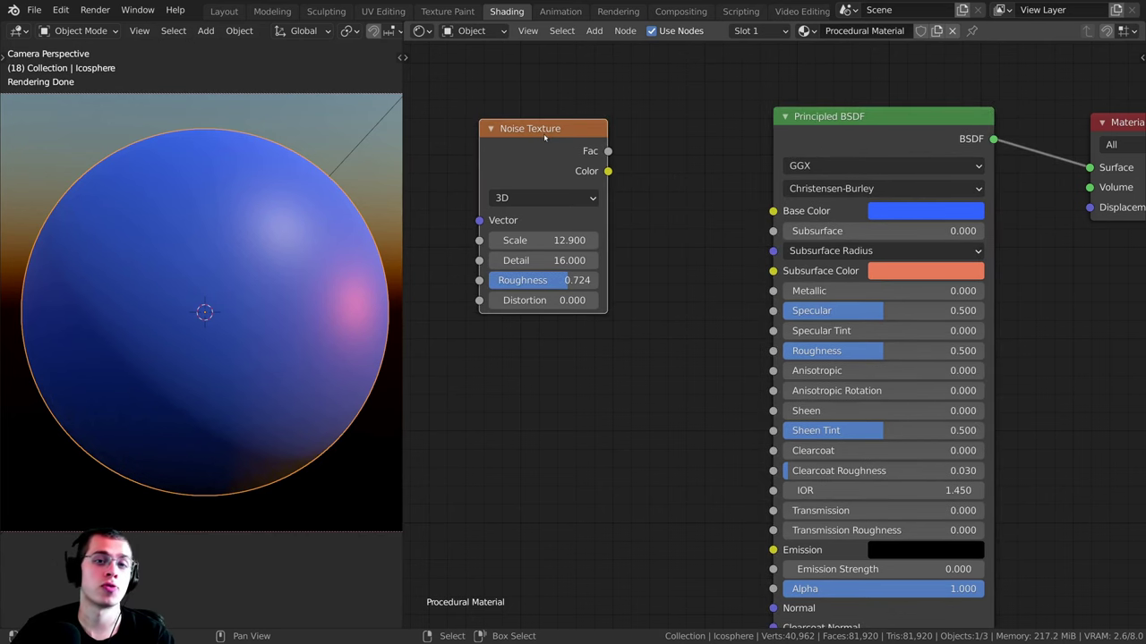
{"action": "left_click", "coordinate": [551, 148], "text": "ctrl+shift"}
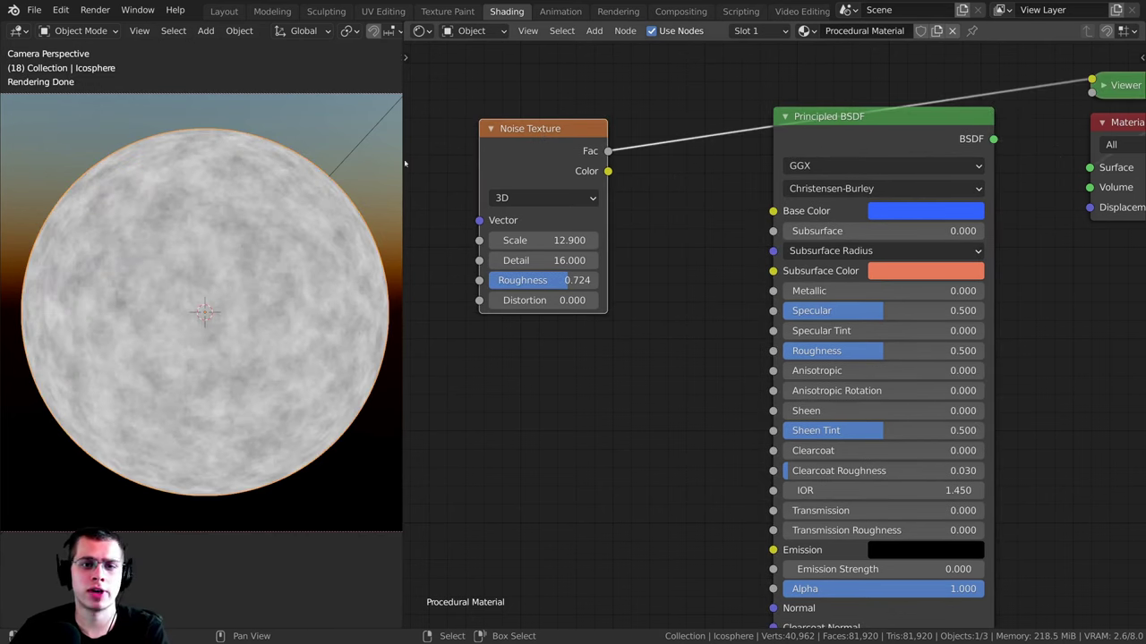
{"action": "middle_click_drag", "start_coordinate": [296, 224], "coordinate": [222, 277]}
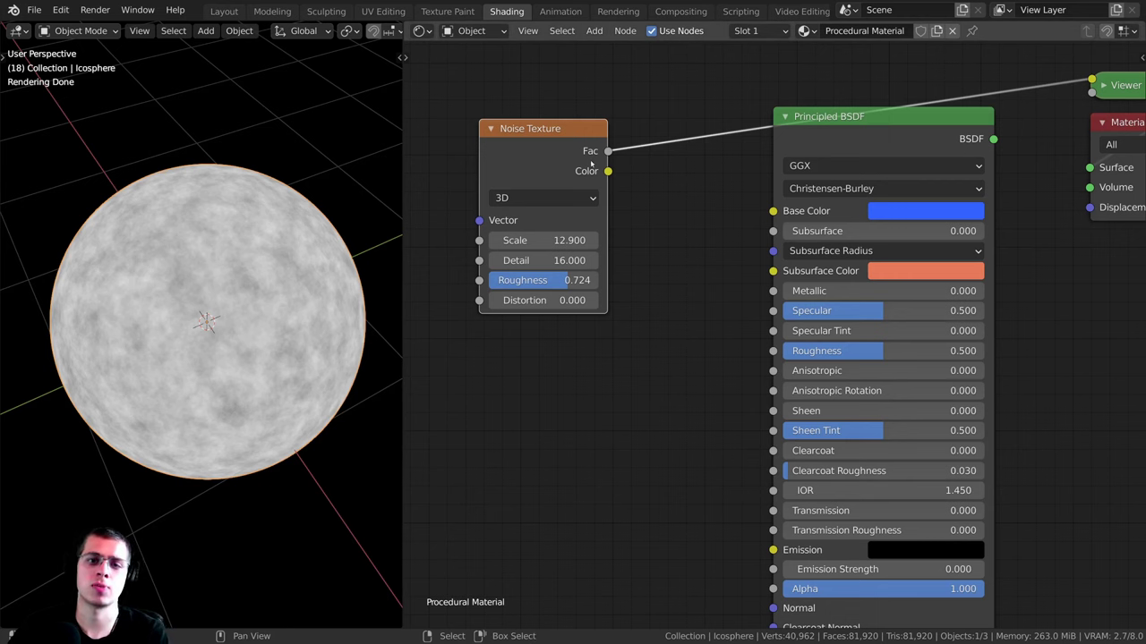
Step: Reconnect the Principled BSDF to the Material Output, link the Noise Texture's Fac to its Base Color, and check it in camera view
{"action": "scroll", "coordinate": [1003, 170], "scroll_direction": "down", "scroll_amount": 2}
{"action": "left_click_drag", "start_coordinate": [1007, 161], "coordinate": [1023, 136]}
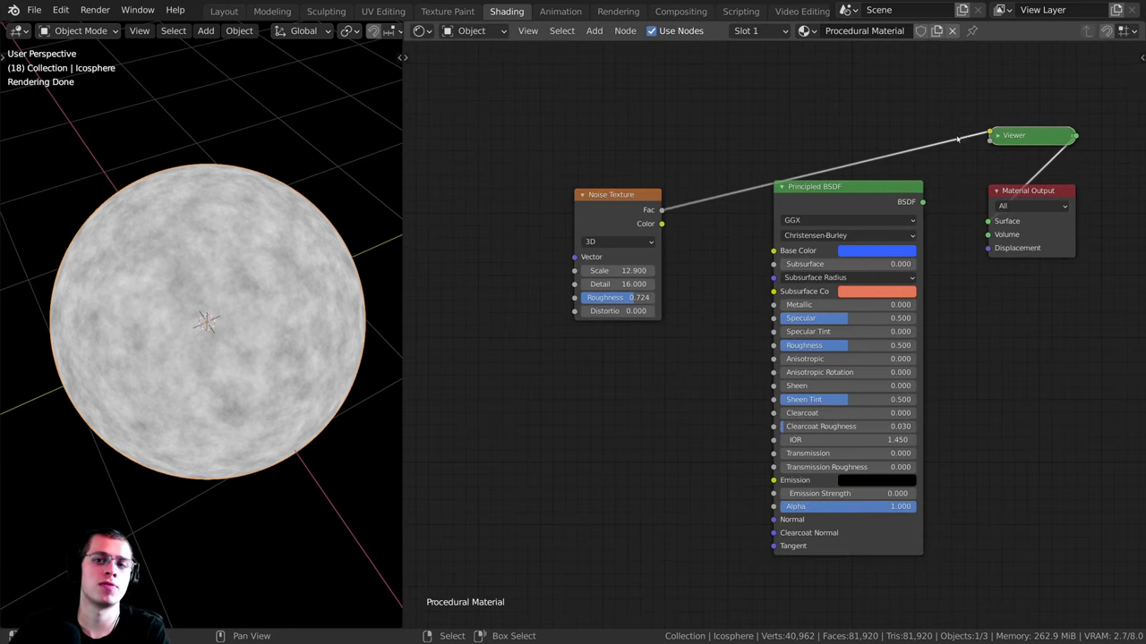
{"action": "scroll", "coordinate": [949, 143], "scroll_direction": "up", "scroll_amount": 1}
{"action": "left_click", "coordinate": [851, 184], "text": "ctrl+shift"}
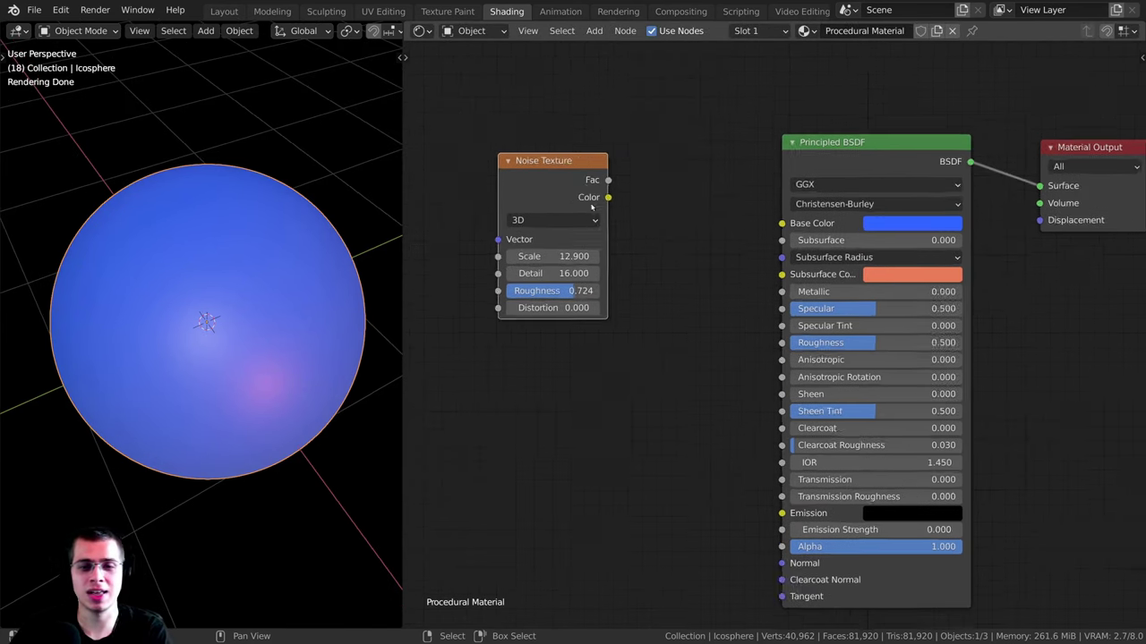
{"action": "scroll", "coordinate": [573, 170], "scroll_direction": "up", "scroll_amount": 2}
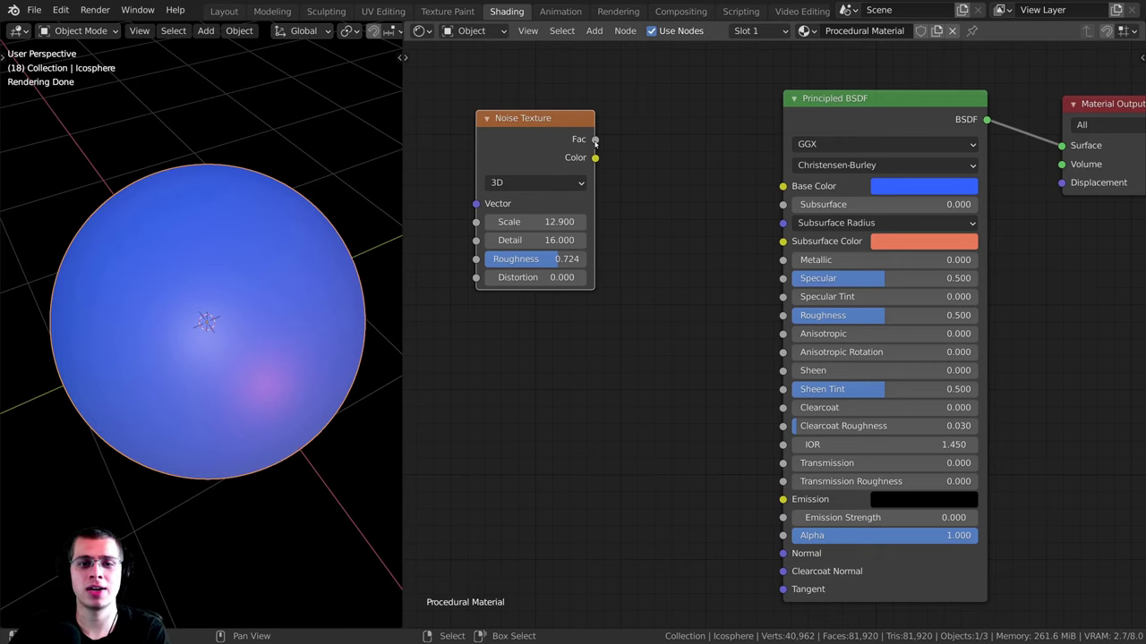
{"action": "left_click_drag", "start_coordinate": [596, 141], "coordinate": [797, 188]}
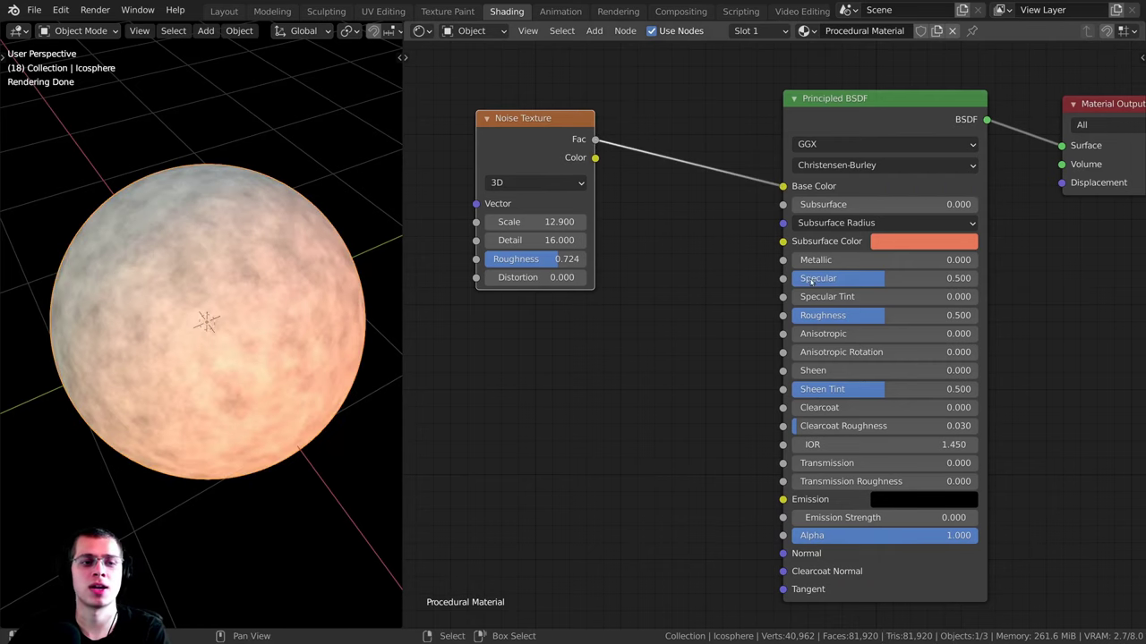
{"action": "middle_click_drag", "start_coordinate": [158, 371], "coordinate": [169, 309]}
{"action": "key", "text": "KP_0"}
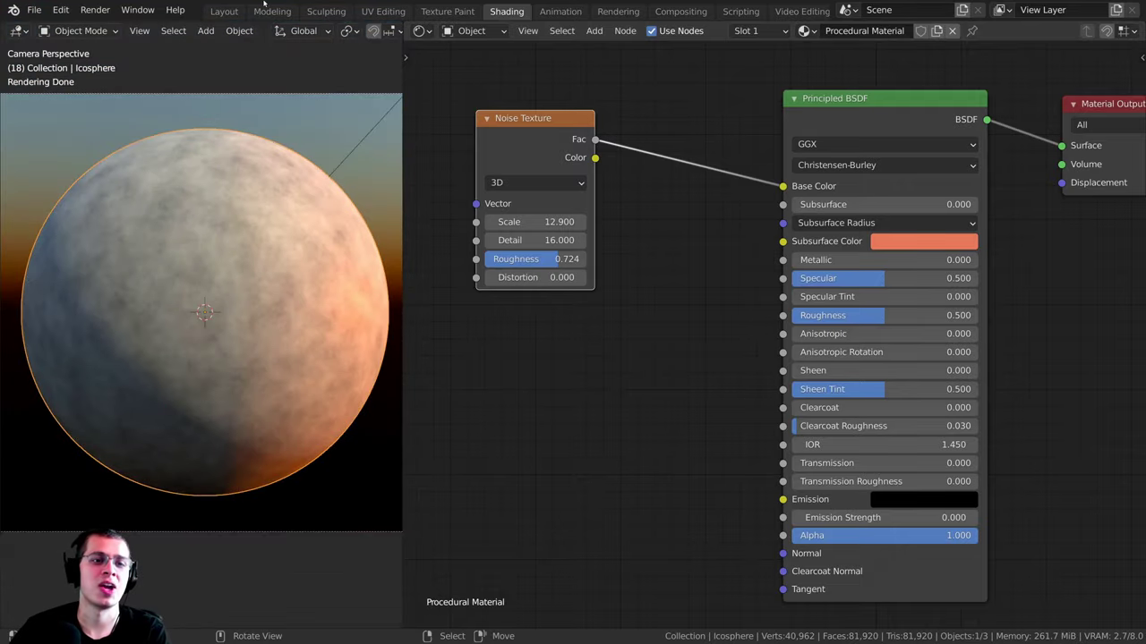
Step: Rearrange the nodes and preview the Noise Texture's Fac and Color outputs in turn to compare them
{"action": "left_click_drag", "start_coordinate": [528, 142], "coordinate": [563, 162]}
{"action": "left_click_drag", "start_coordinate": [795, 182], "coordinate": [803, 119]}
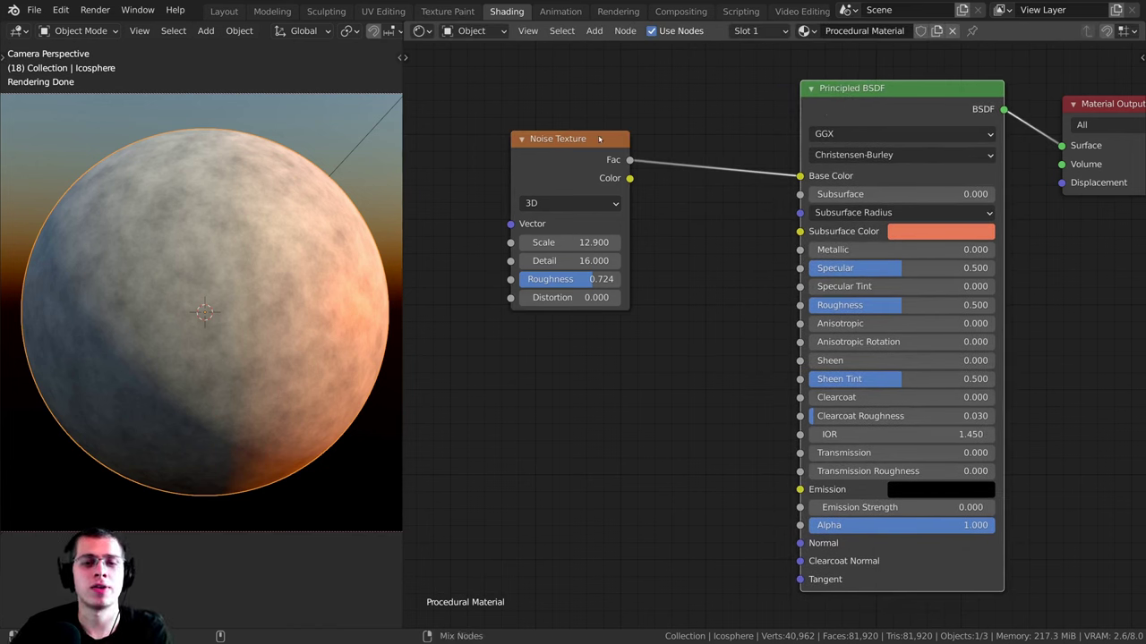
{"action": "left_click", "coordinate": [613, 142], "text": "ctrl+shift"}
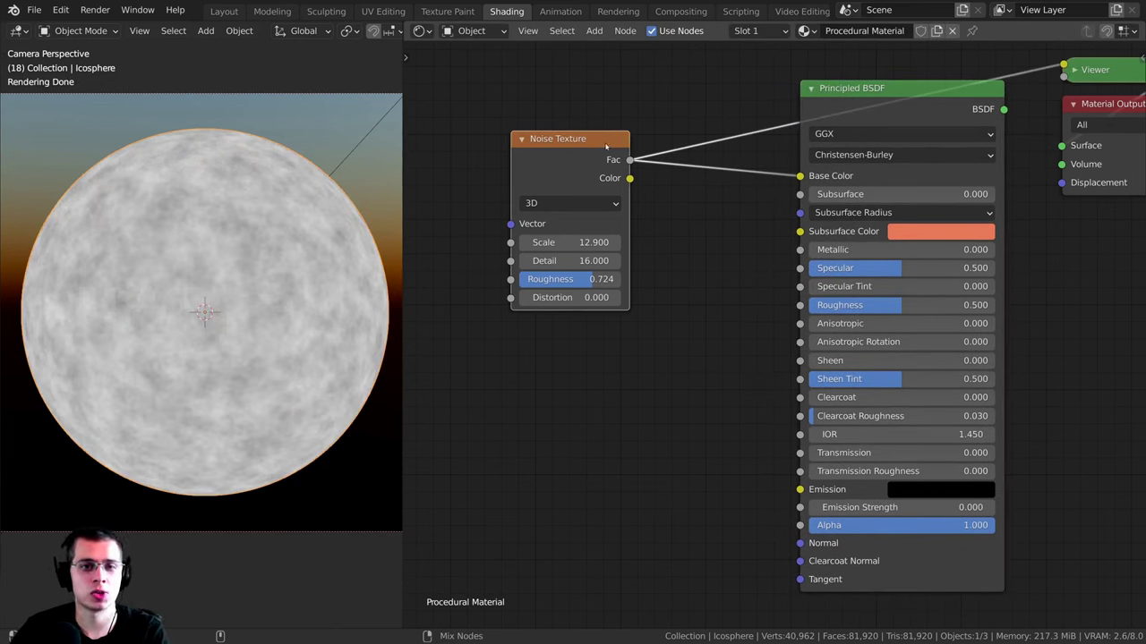
{"action": "left_click", "coordinate": [606, 146], "text": "ctrl+shift"}
{"action": "scroll", "coordinate": [281, 290], "scroll_direction": "up", "scroll_amount": 4}
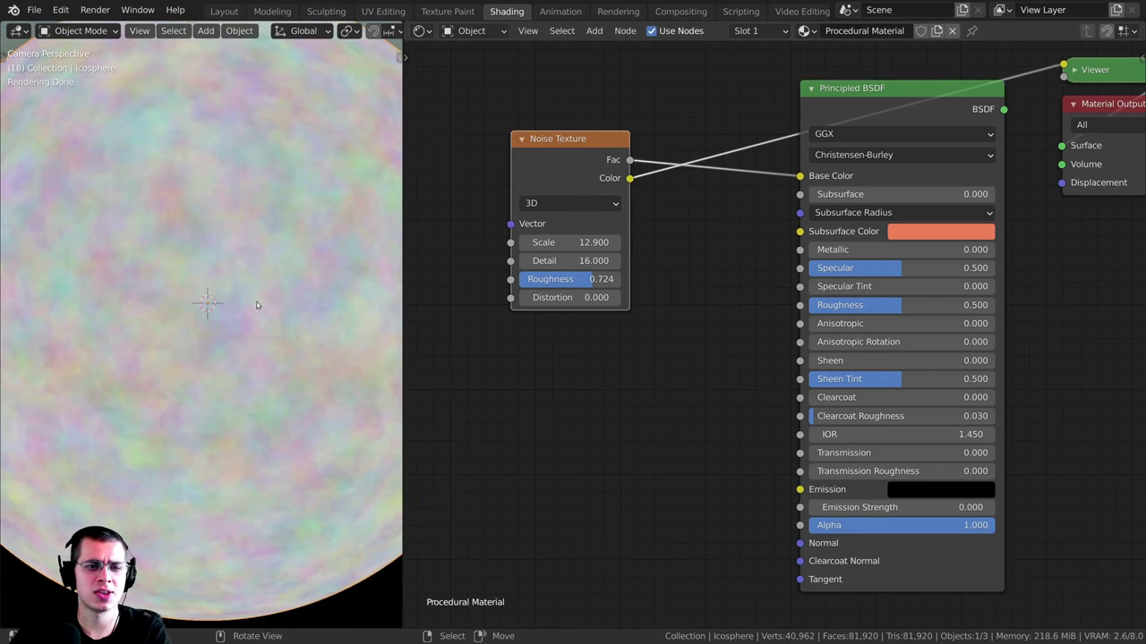
{"action": "scroll", "coordinate": [256, 305], "scroll_direction": "down", "scroll_amount": 4}
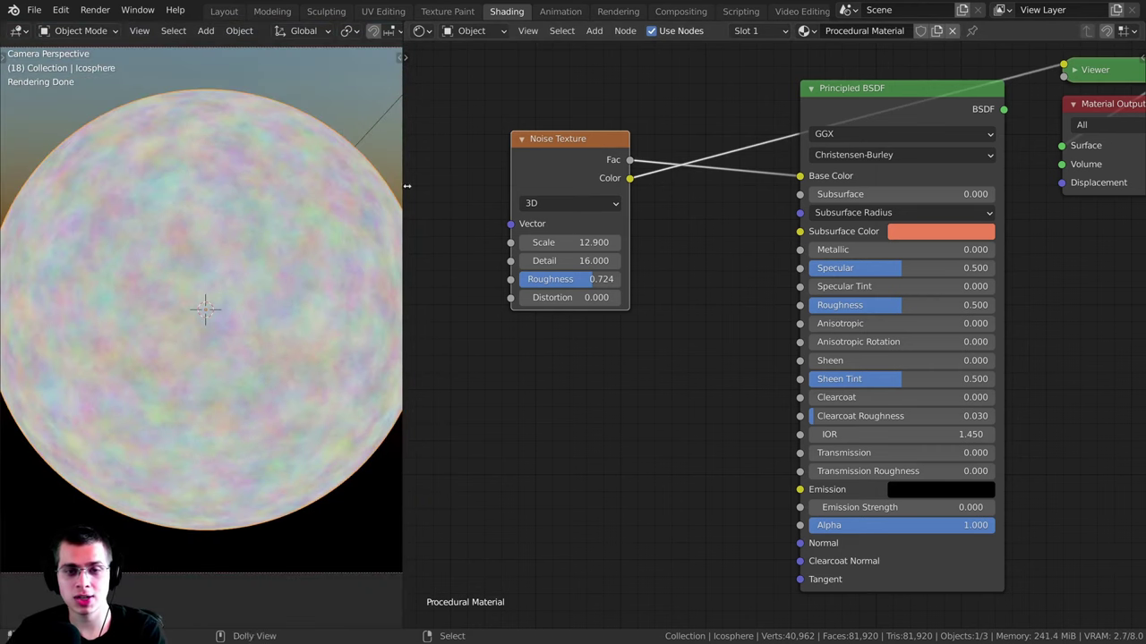
{"action": "left_click", "coordinate": [567, 167], "text": "ctrl+shift"}
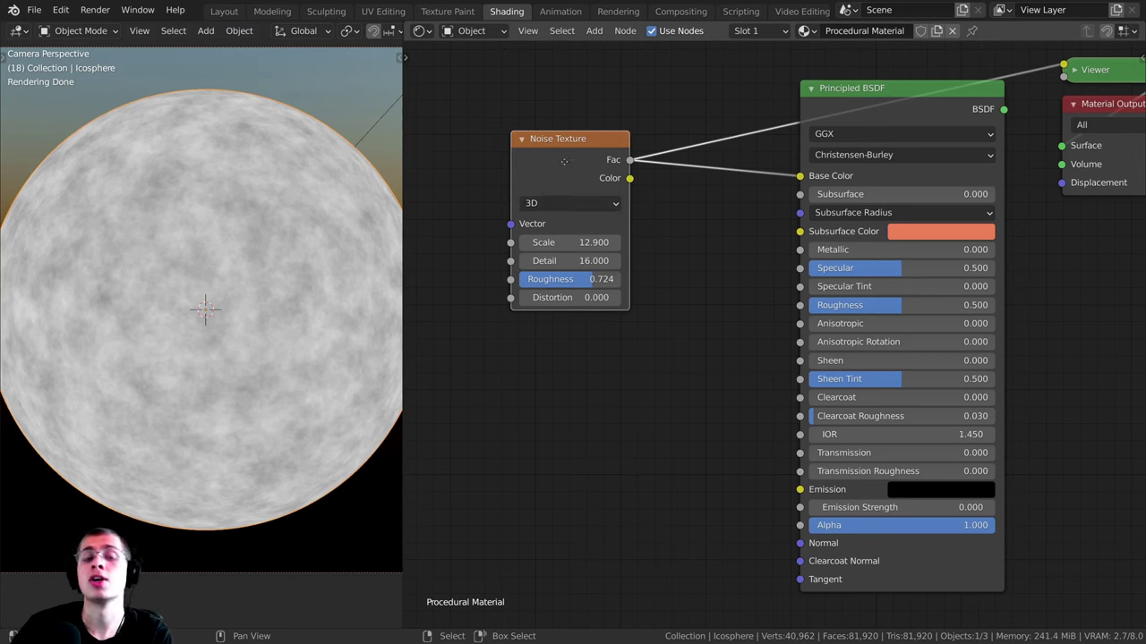
Step: Preview the Noise Texture's Color output on the sphere, inspect it from different angles, and return to camera view
{"action": "left_click_drag", "start_coordinate": [521, 193], "coordinate": [511, 189]}
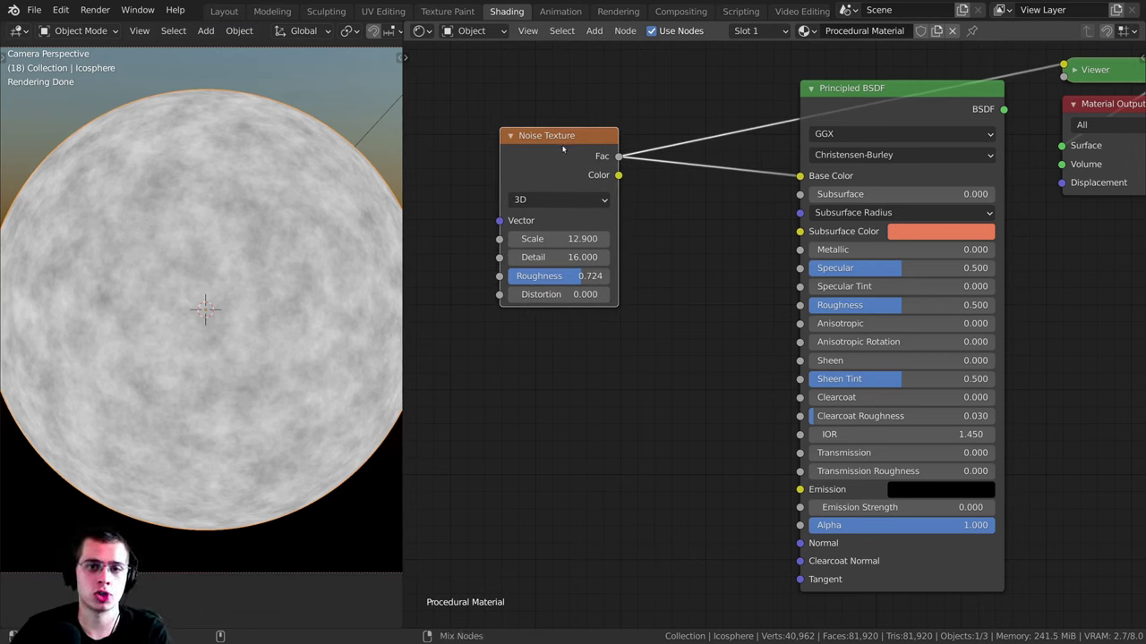
{"action": "left_click", "coordinate": [563, 150], "text": "ctrl+shift"}
{"action": "middle_click_drag", "start_coordinate": [172, 5], "coordinate": [228, 335]}
{"action": "scroll", "coordinate": [259, 285], "scroll_direction": "up", "scroll_amount": 6}
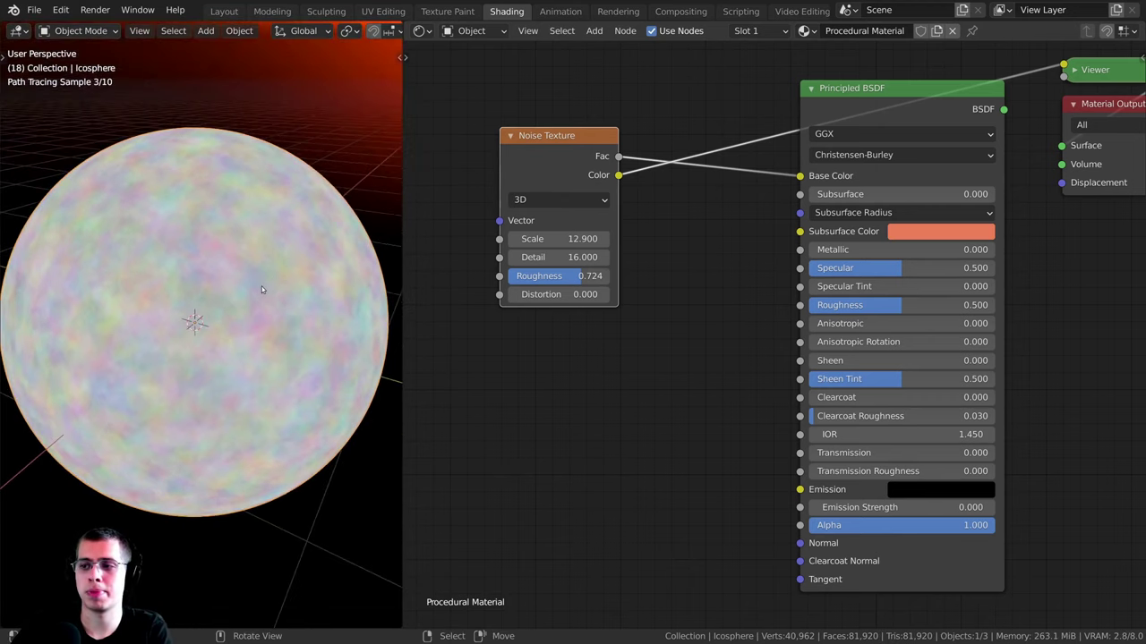
{"action": "scroll", "coordinate": [478, 197], "scroll_direction": "down", "scroll_amount": 1}
{"action": "scroll", "coordinate": [260, 248], "scroll_direction": "down", "scroll_amount": 3}
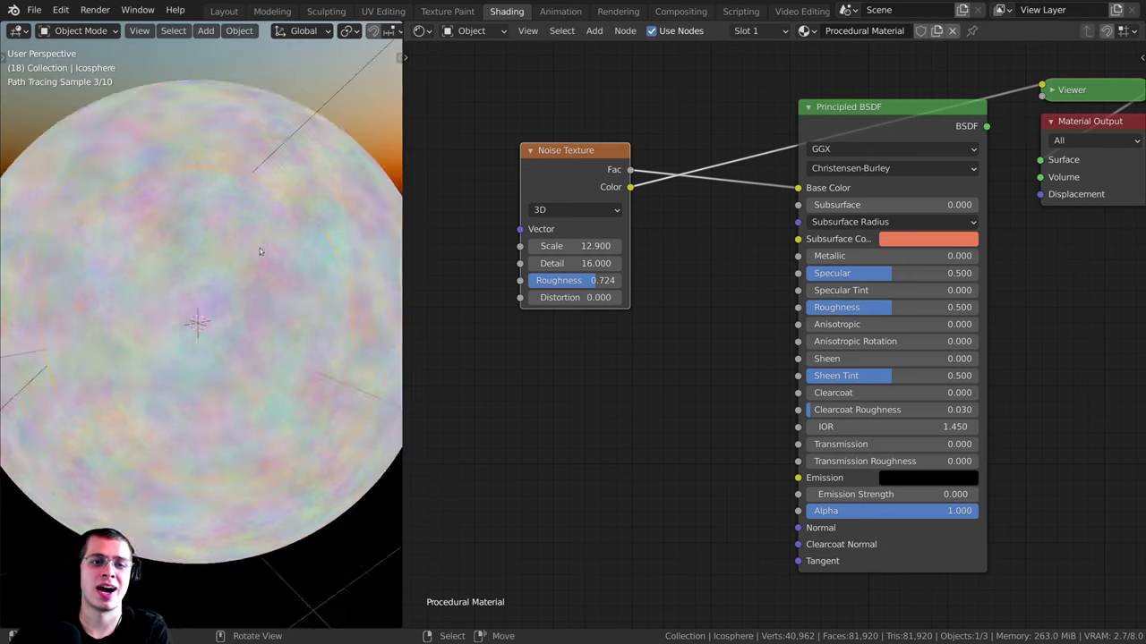
{"action": "key", "text": "KP_0"}
{"action": "scroll", "coordinate": [191, 267], "scroll_direction": "up", "scroll_amount": 4}
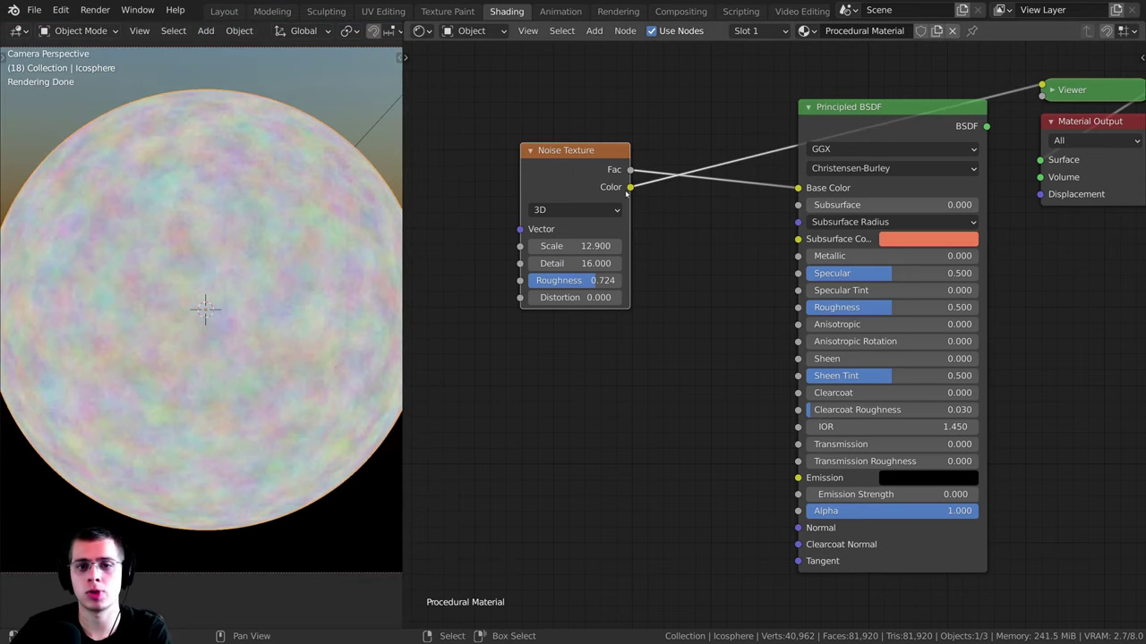
Step: Restore the Principled BSDF as the surface shader and replace its Base Color link with the Noise Texture's Color output
{"action": "left_click", "coordinate": [866, 132], "text": "ctrl+shift"}
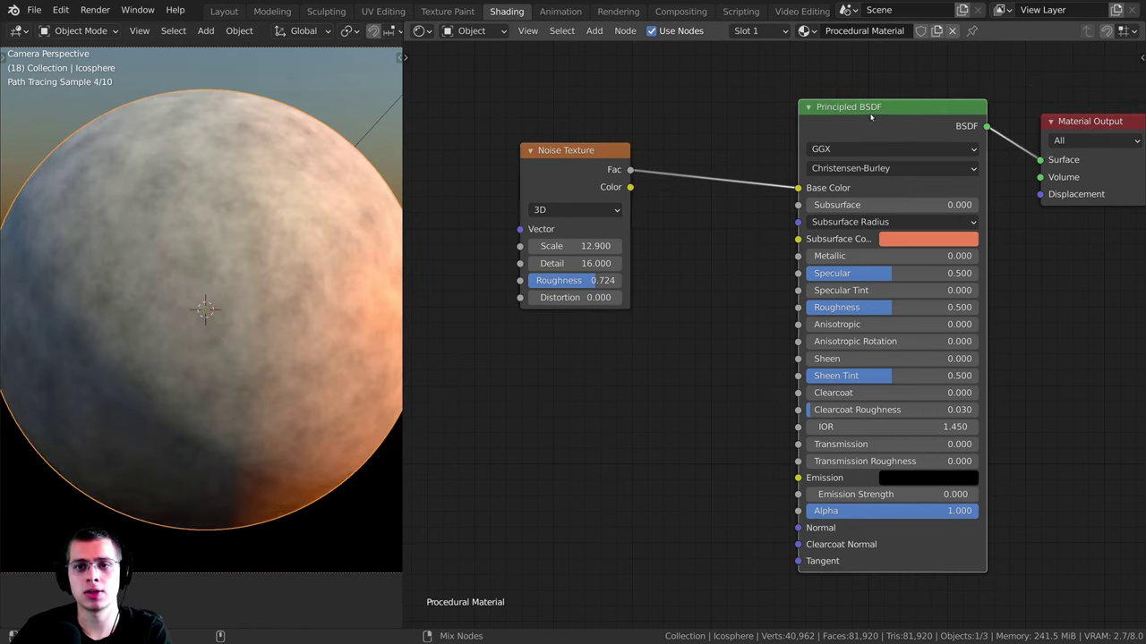
{"action": "left_click_drag", "start_coordinate": [866, 133], "coordinate": [882, 125]}
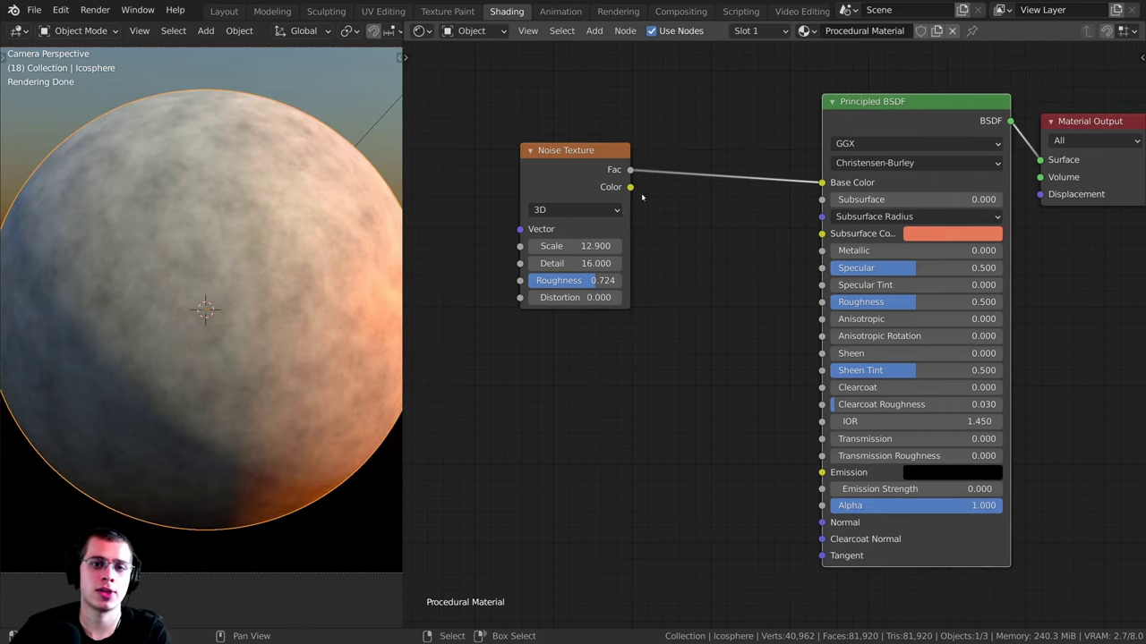
{"action": "left_click_drag", "start_coordinate": [629, 187], "coordinate": [822, 182]}
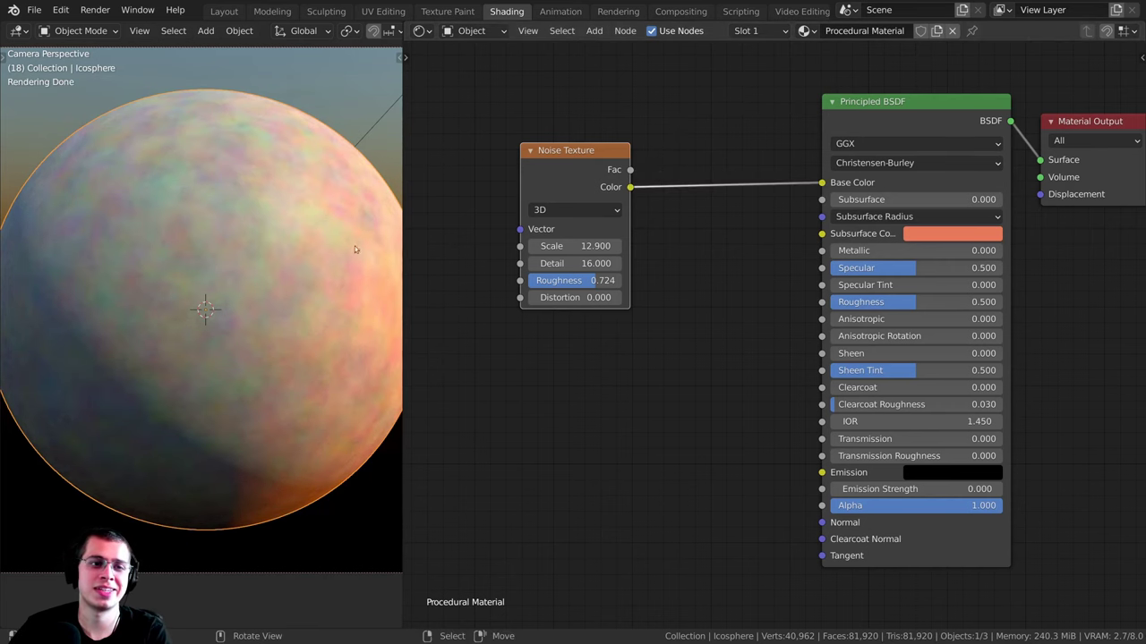
{"action": "left_click_drag", "start_coordinate": [564, 168], "coordinate": [597, 157]}
{"action": "key", "text": "Home"}
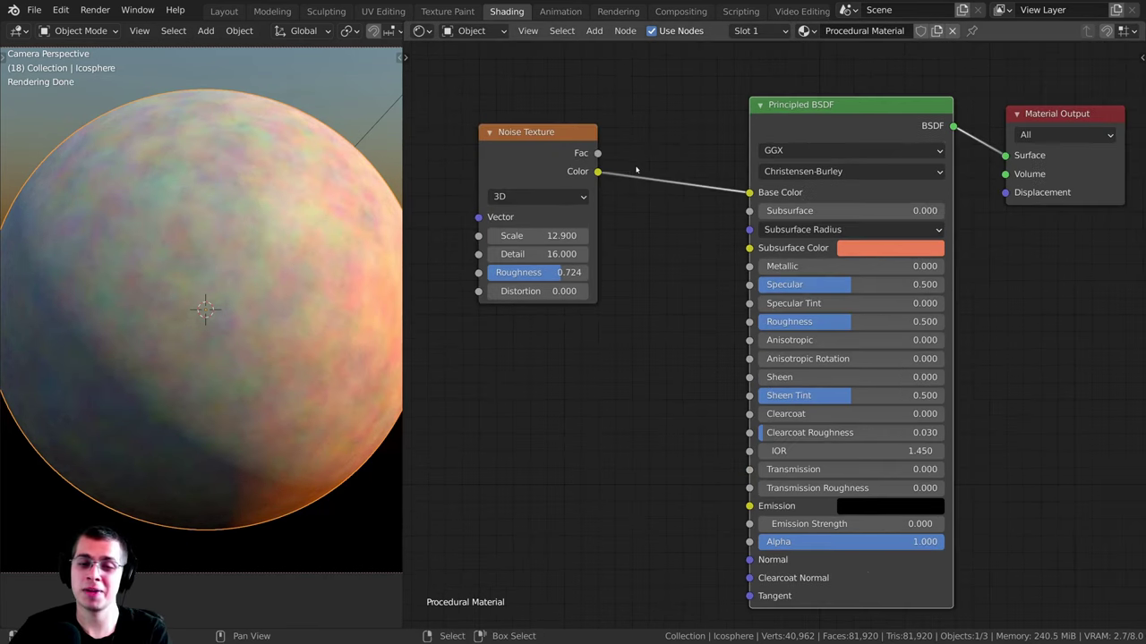
Step: Examine the sockets joining the Noise Texture's Color output to the Principled BSDF's Base Color up close
{"action": "scroll", "coordinate": [552, 164], "scroll_direction": "up", "scroll_amount": 2}
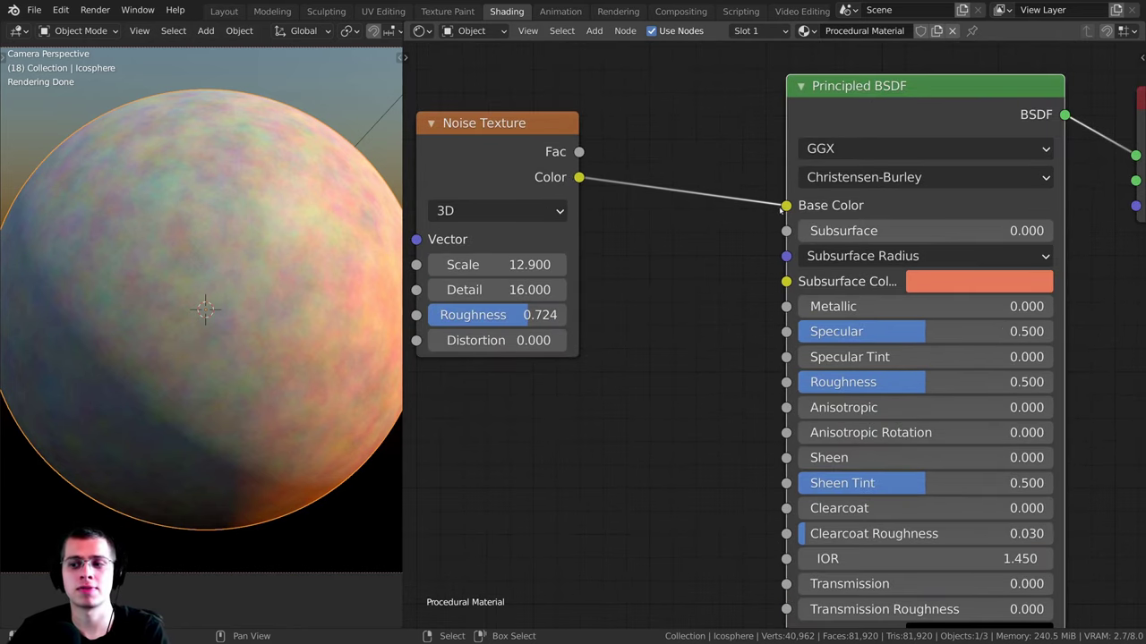
{"action": "middle_click_drag", "start_coordinate": [626, 179], "coordinate": [671, 225]}
{"action": "left_click_drag", "start_coordinate": [577, 213], "coordinate": [586, 223]}
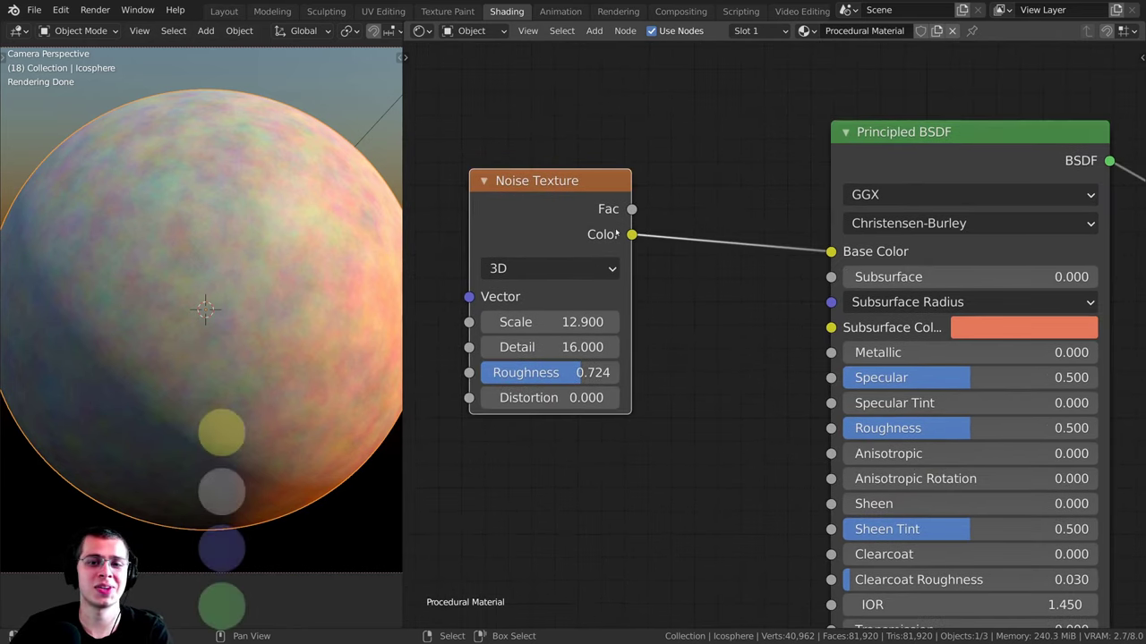
{"action": "left_click_drag", "start_coordinate": [830, 251], "coordinate": [831, 252]}
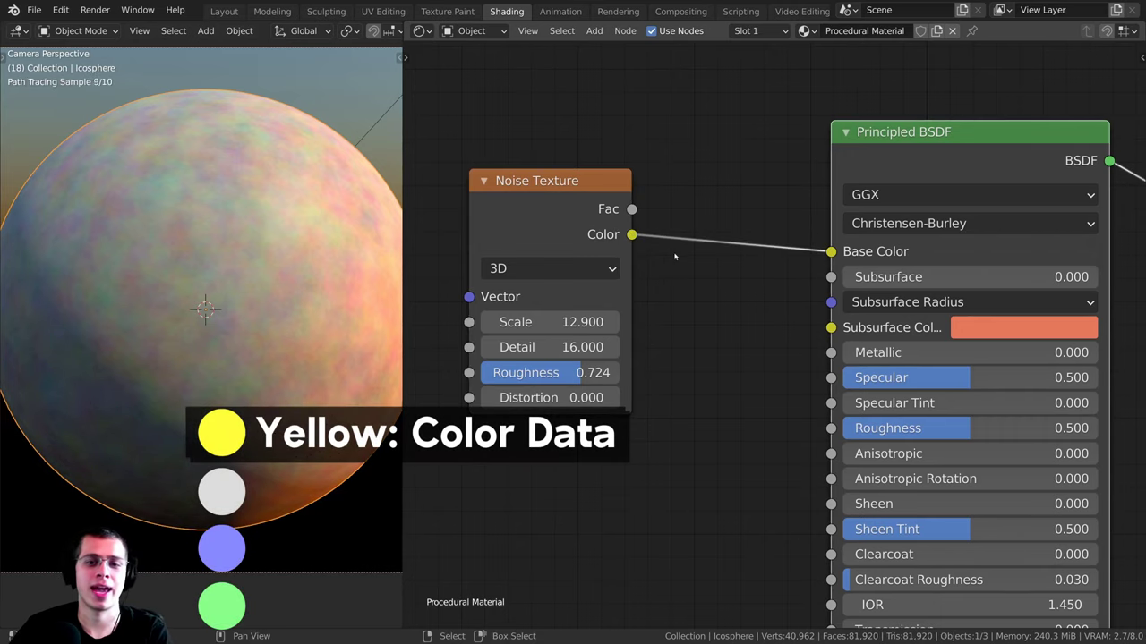
{"action": "left_click_drag", "start_coordinate": [631, 237], "coordinate": [759, 174]}
{"action": "middle_click_drag", "start_coordinate": [705, 219], "coordinate": [640, 163]}
{"action": "scroll", "coordinate": [638, 181], "scroll_direction": "down", "scroll_amount": 1}
{"action": "middle_click_drag", "start_coordinate": [793, 374], "coordinate": [788, 340]}
{"action": "scroll", "coordinate": [786, 337], "scroll_direction": "down", "scroll_amount": 1}
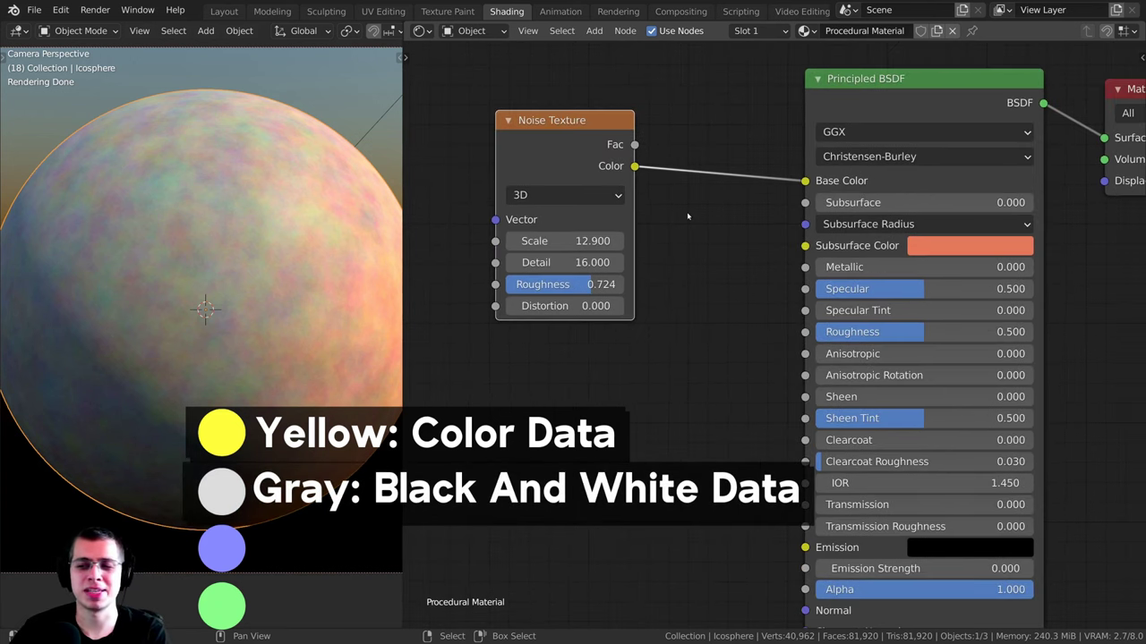
{"action": "left_click_drag", "start_coordinate": [635, 144], "coordinate": [699, 111]}
{"action": "left_click", "coordinate": [808, 288]}
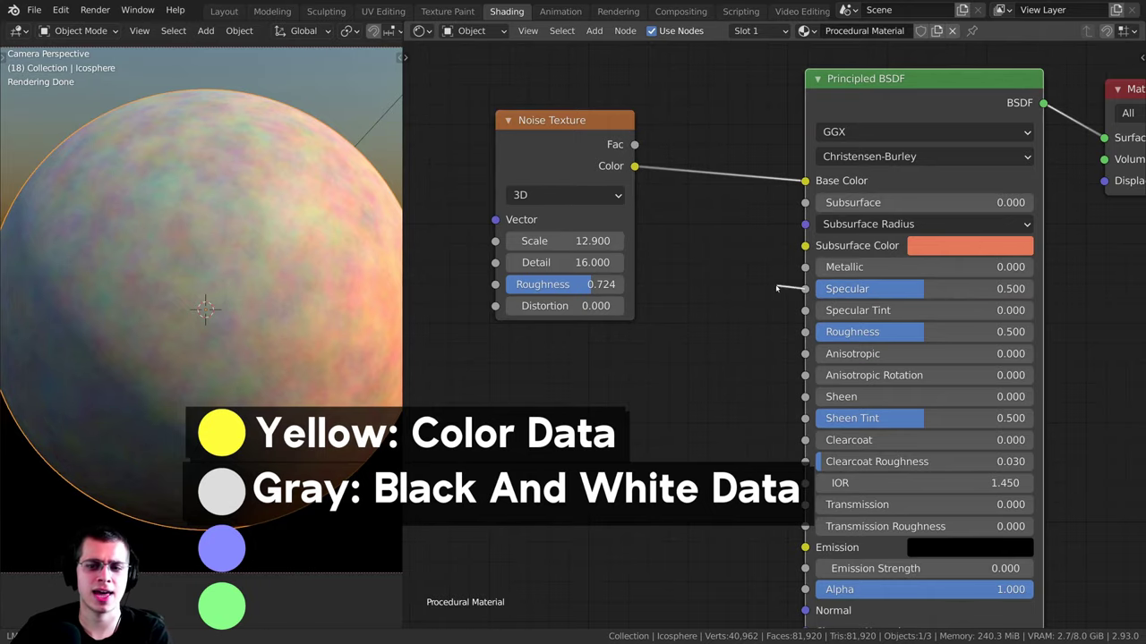
{"action": "left_click_drag", "start_coordinate": [805, 271], "coordinate": [766, 271]}
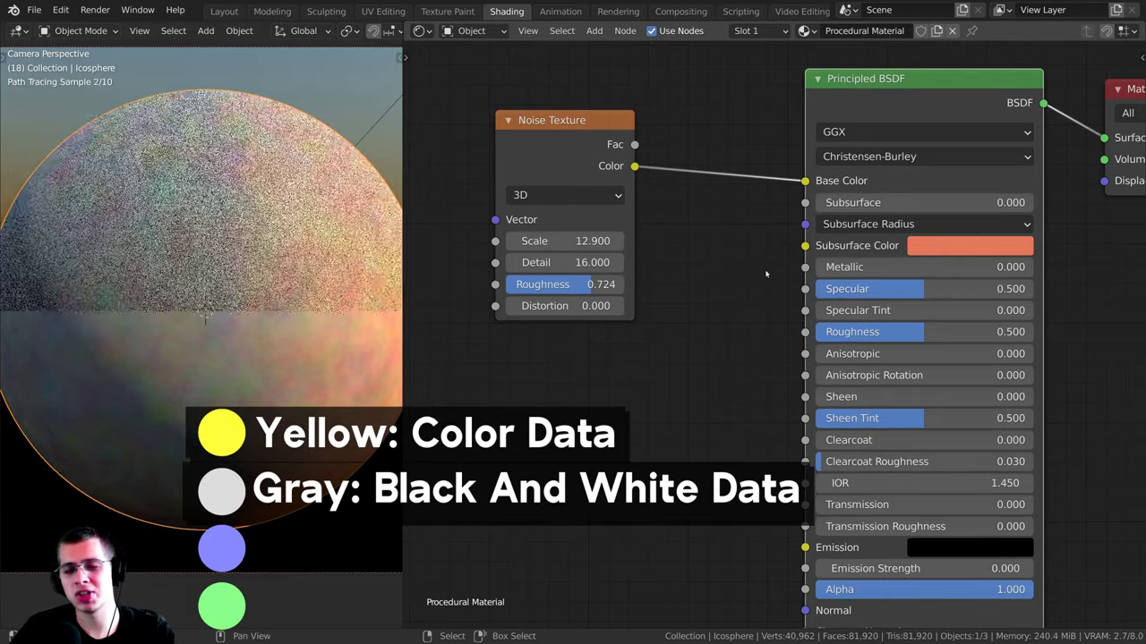
{"action": "middle_click_drag", "start_coordinate": [781, 271], "coordinate": [749, 226]}
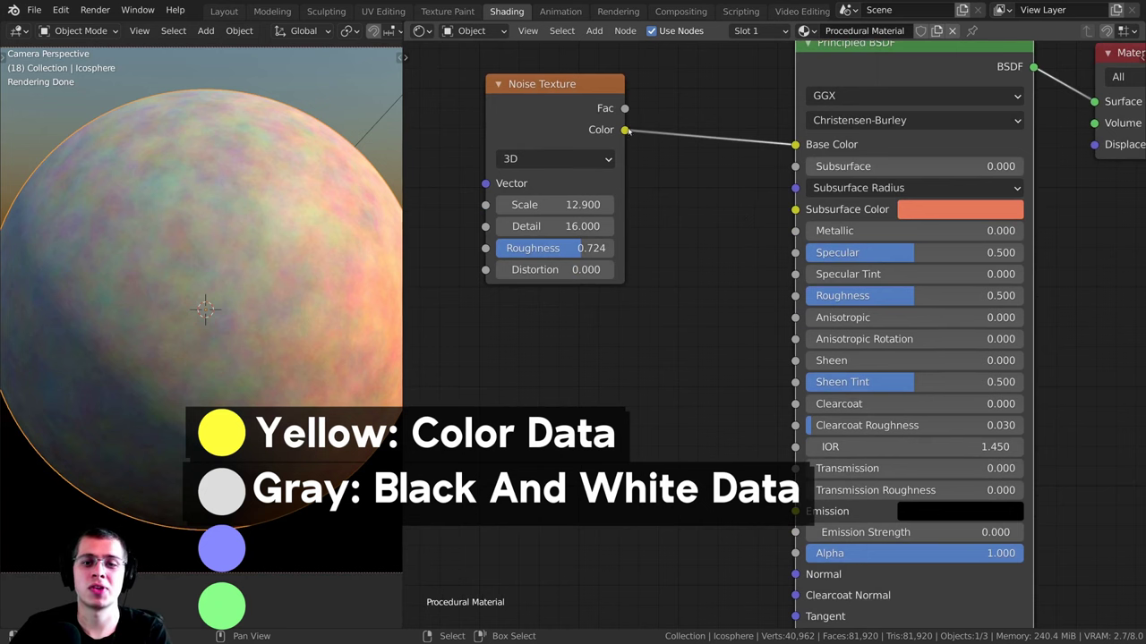
{"action": "scroll", "coordinate": [766, 209], "scroll_direction": "down", "scroll_amount": 1}
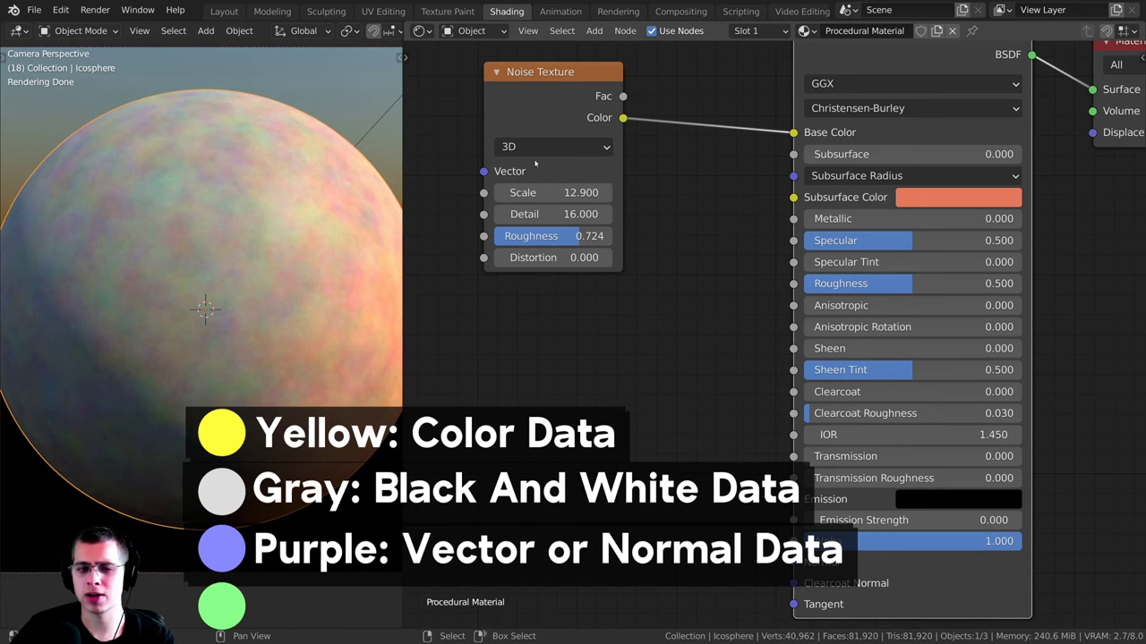
Step: Preview the Noise Texture's Fac output on the sphere and switch the preview back to the Principled BSDF
{"action": "scroll", "coordinate": [565, 158], "scroll_direction": "up", "scroll_amount": 3}
{"action": "left_click_drag", "start_coordinate": [565, 158], "coordinate": [580, 194]}
{"action": "scroll", "coordinate": [580, 195], "scroll_direction": "down", "scroll_amount": 3}
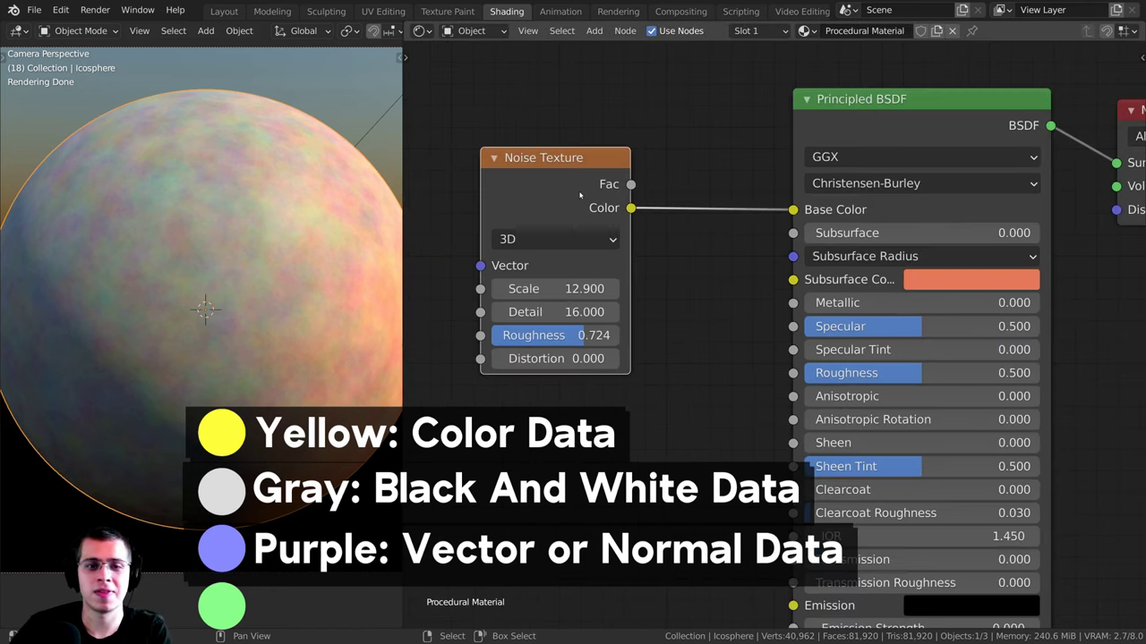
{"action": "left_click", "coordinate": [592, 186], "text": "ctrl+shift"}
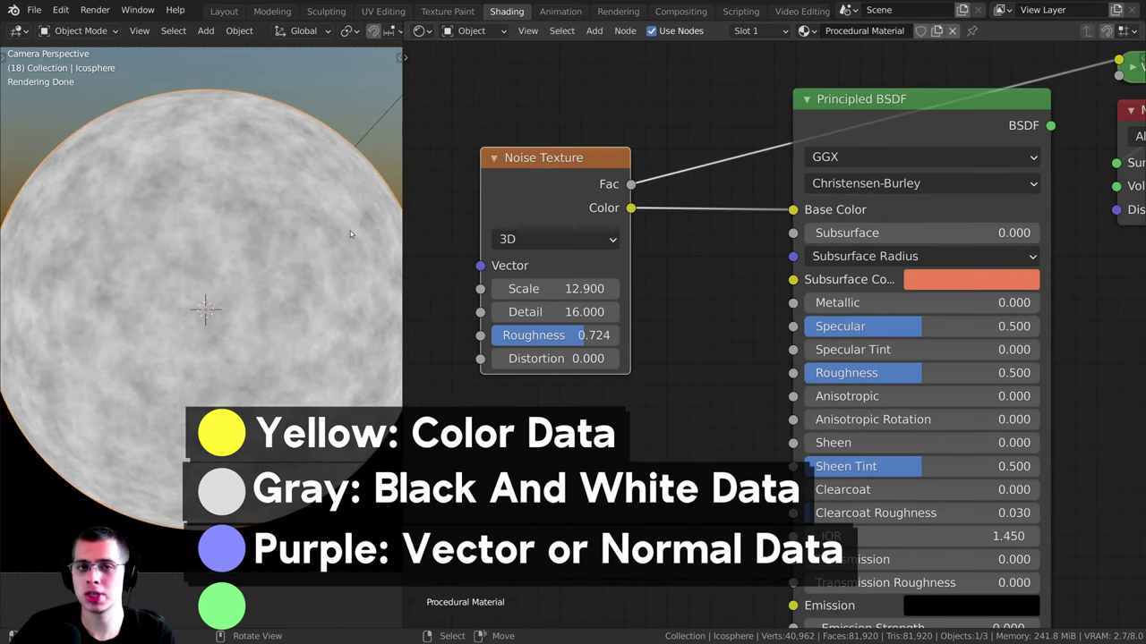
{"action": "middle_click_drag", "start_coordinate": [1022, 127], "coordinate": [933, 166]}
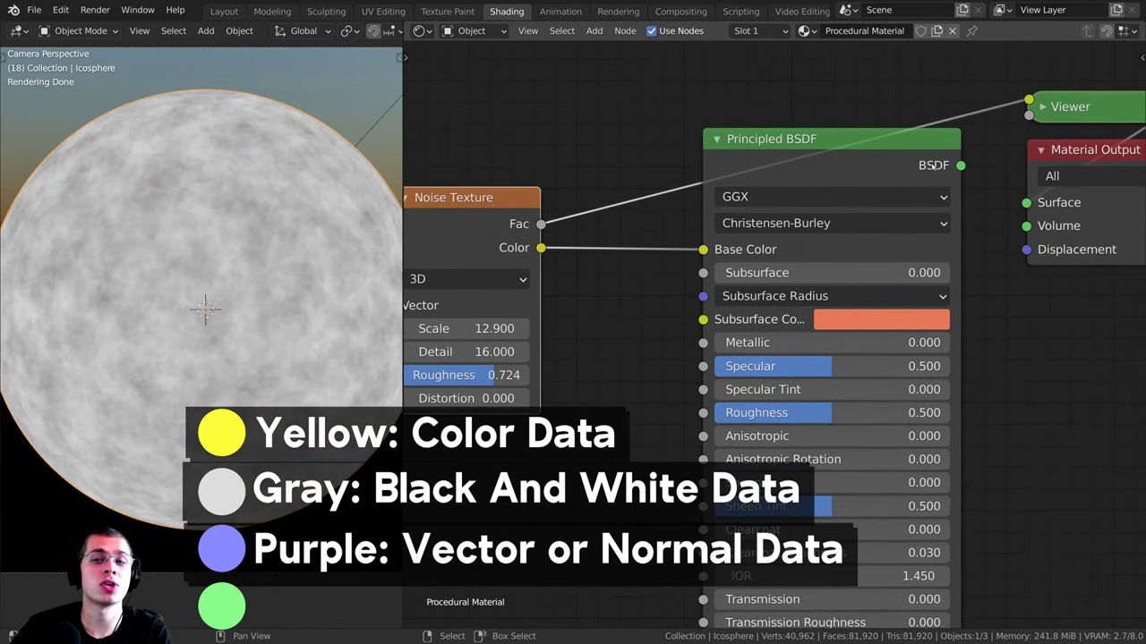
{"action": "left_click", "coordinate": [849, 161], "text": "ctrl+shift"}
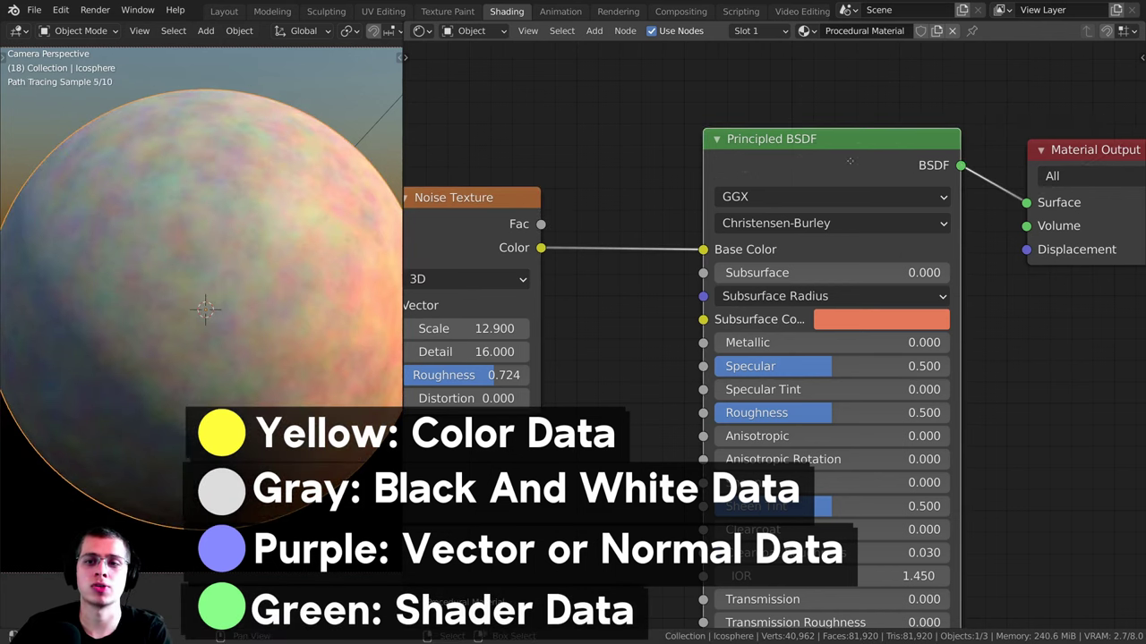
Step: Move the Material Output node slightly farther from the Principled BSDF, keeping the BSDF output linked to Surface
{"action": "middle_click_drag", "start_coordinate": [850, 161], "coordinate": [776, 171]}
{"action": "left_click_drag", "start_coordinate": [776, 171], "coordinate": [732, 179]}
{"action": "left_click_drag", "start_coordinate": [962, 180], "coordinate": [973, 155]}
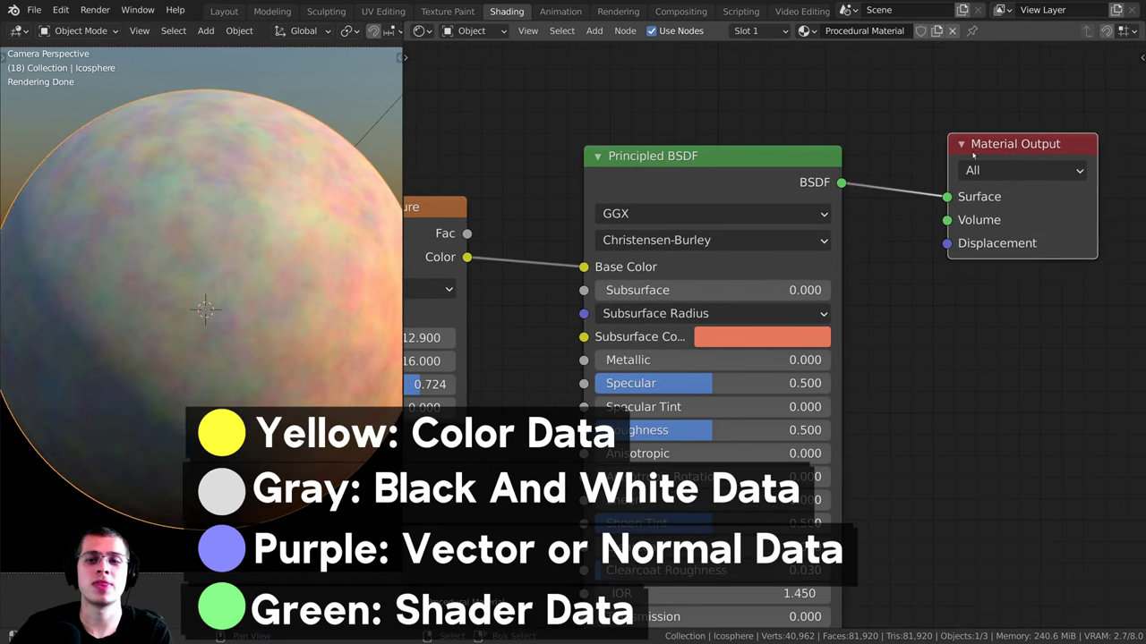
{"action": "left_click_drag", "start_coordinate": [795, 173], "coordinate": [865, 118]}
{"action": "left_click_drag", "start_coordinate": [855, 184], "coordinate": [945, 199]}
{"action": "left_click_drag", "start_coordinate": [993, 145], "coordinate": [999, 145]}
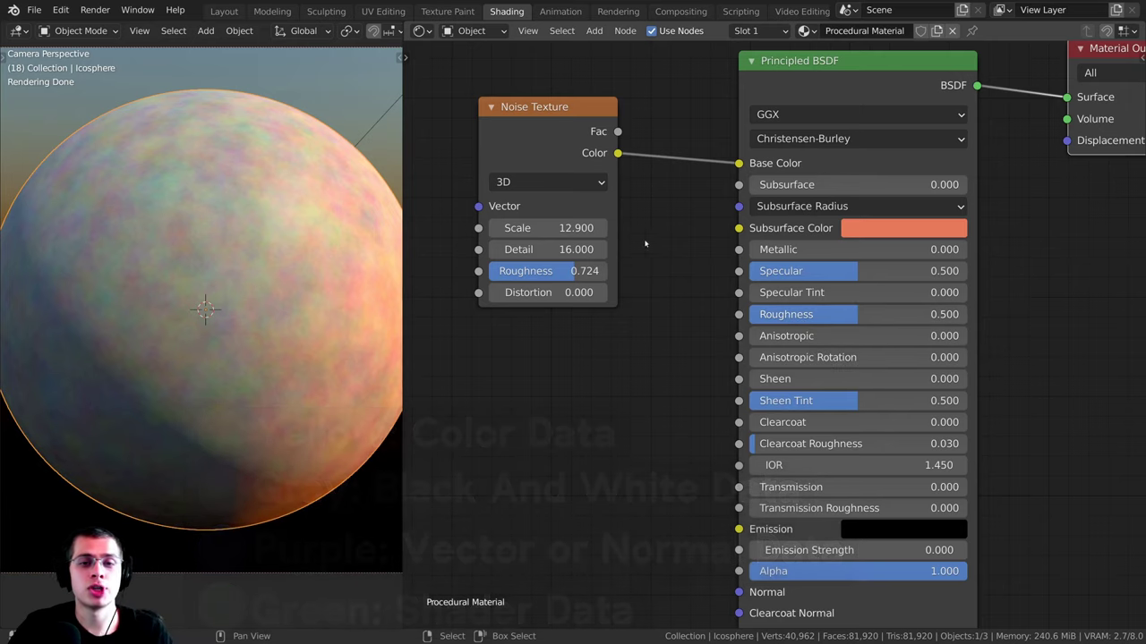
Step: Preview the Noise Texture's black-and-white Fac output directly on the sphere
{"action": "middle_click_drag", "start_coordinate": [647, 242], "coordinate": [637, 266]}
{"action": "scroll", "coordinate": [605, 264], "scroll_direction": "down", "scroll_amount": 2}
{"action": "middle_click_drag", "start_coordinate": [572, 206], "coordinate": [610, 203]}
{"action": "scroll", "coordinate": [634, 241], "scroll_direction": "up", "scroll_amount": 6}
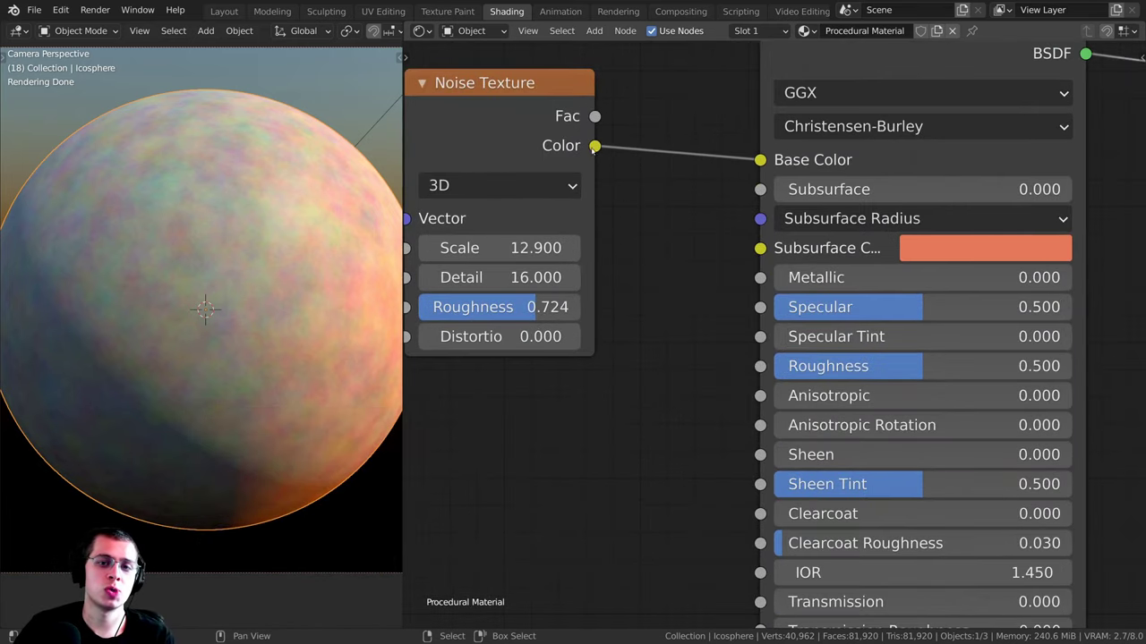
{"action": "left_click_drag", "start_coordinate": [594, 146], "coordinate": [759, 163]}
{"action": "middle_click_drag", "start_coordinate": [712, 190], "coordinate": [745, 253]}
{"action": "scroll", "coordinate": [734, 254], "scroll_direction": "down", "scroll_amount": 2}
{"action": "mouse_move", "coordinate": [648, 195]}
{"action": "left_mouse_down"}
{"action": "mouse_move", "coordinate": [671, 165]}
{"action": "mouse_move", "coordinate": [661, 177]}
{"action": "mouse_move", "coordinate": [704, 198]}
{"action": "mouse_move", "coordinate": [666, 195]}
{"action": "left_mouse_up"}
{"action": "left_click", "coordinate": [625, 184], "text": "ctrl+shift"}
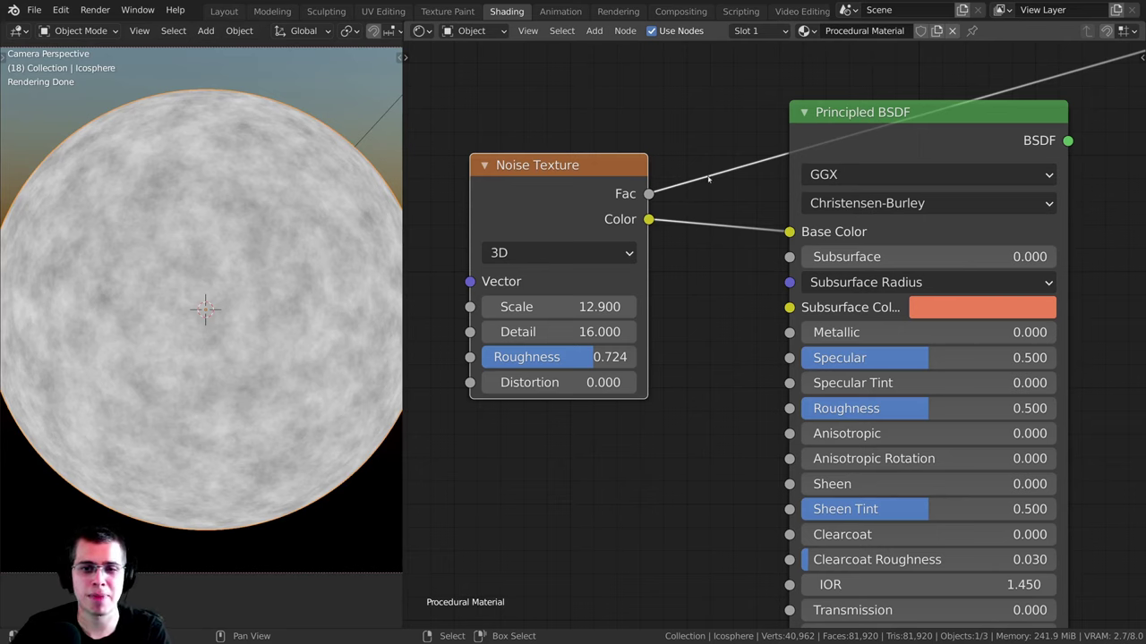
Step: Link the Noise Texture's Fac output to Base Color and preview the Principled BSDF on the sphere
{"action": "left_click_drag", "start_coordinate": [650, 195], "coordinate": [790, 232]}
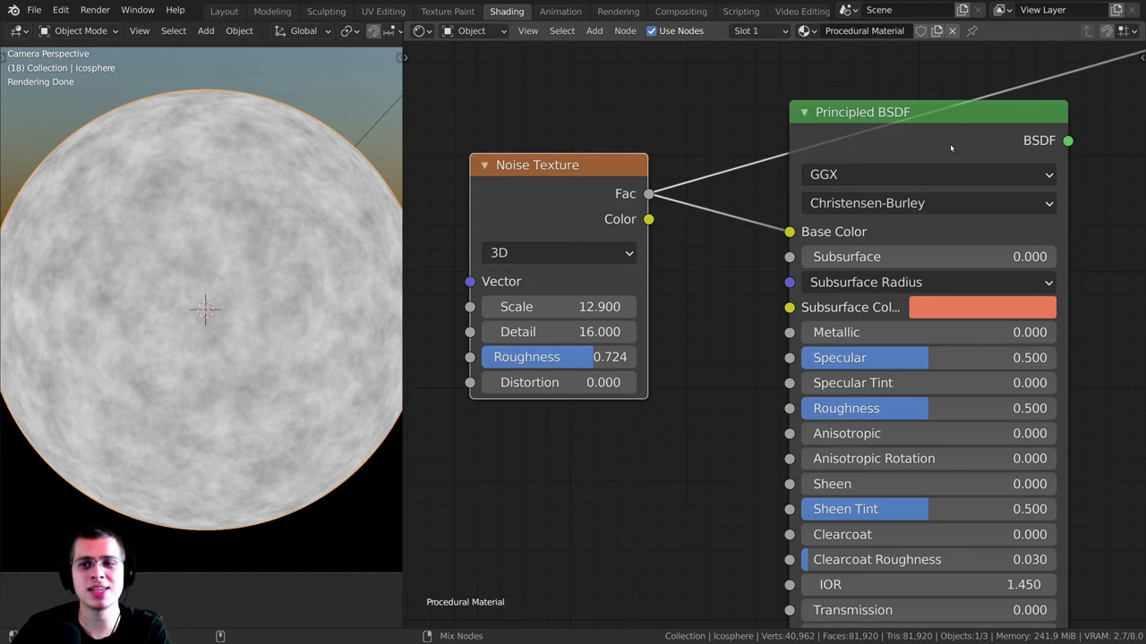
{"action": "left_click", "coordinate": [958, 127], "text": "ctrl+shift"}
{"action": "scroll", "coordinate": [355, 247], "scroll_direction": "down", "scroll_amount": 2}
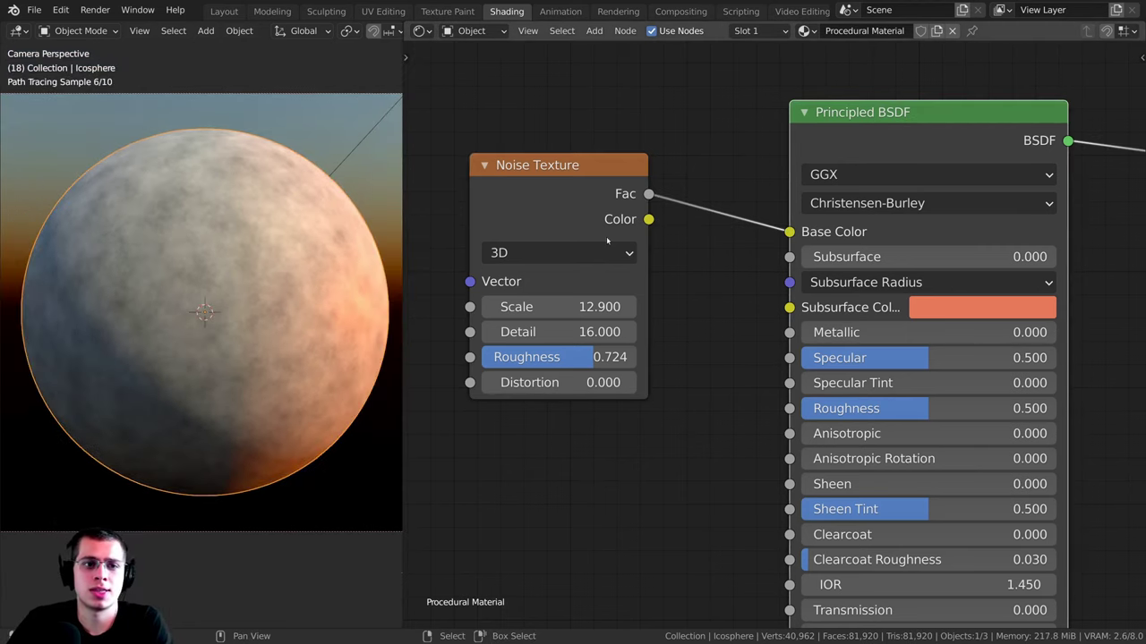
{"action": "scroll", "coordinate": [690, 110], "scroll_direction": "down", "scroll_amount": 2}
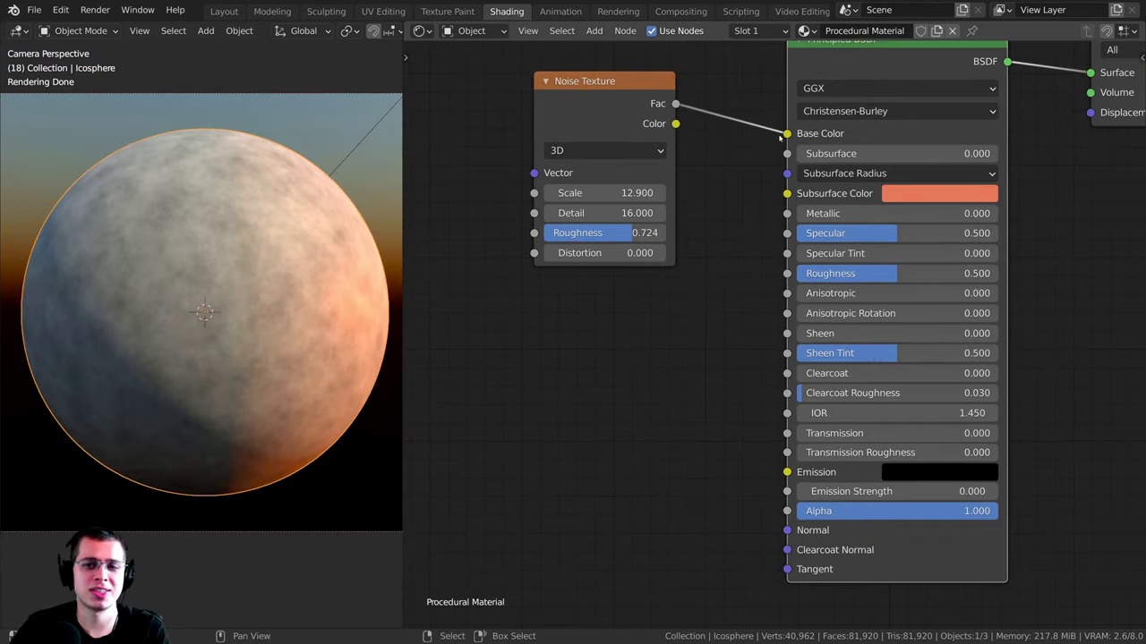
Step: Disconnect Base Color, link the Noise Texture's Color output to the Principled BSDF's Normal input, and examine the shading on the sphere
{"action": "left_click_drag", "start_coordinate": [779, 136], "coordinate": [740, 66]}
{"action": "scroll", "coordinate": [681, 125], "scroll_direction": "down", "scroll_amount": 1}
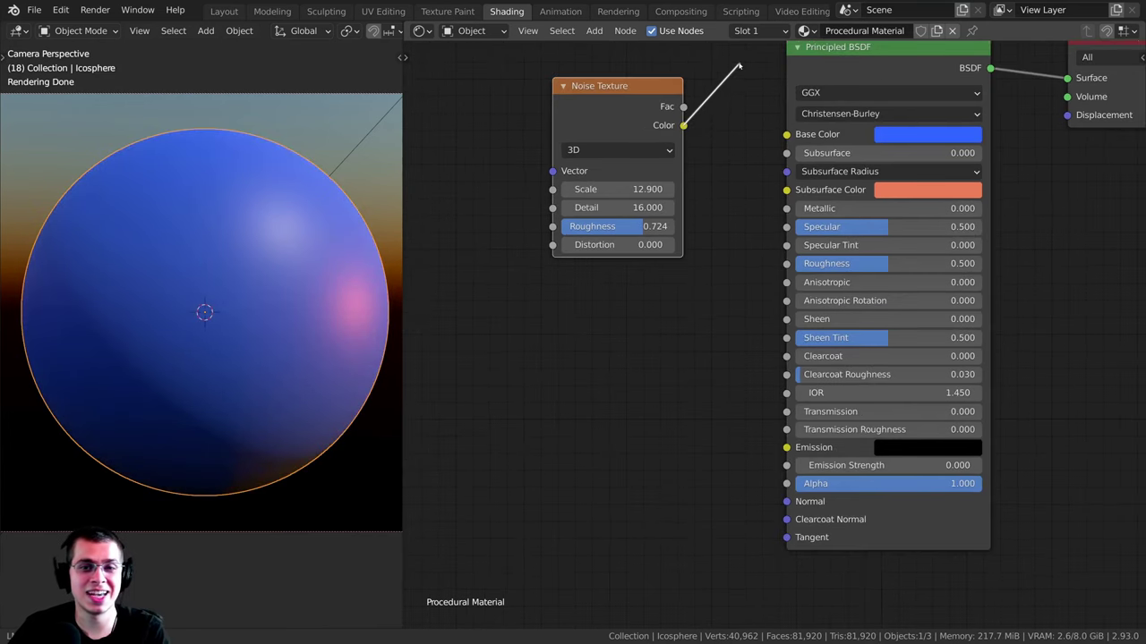
{"action": "left_click_drag", "start_coordinate": [738, 197], "coordinate": [786, 502]}
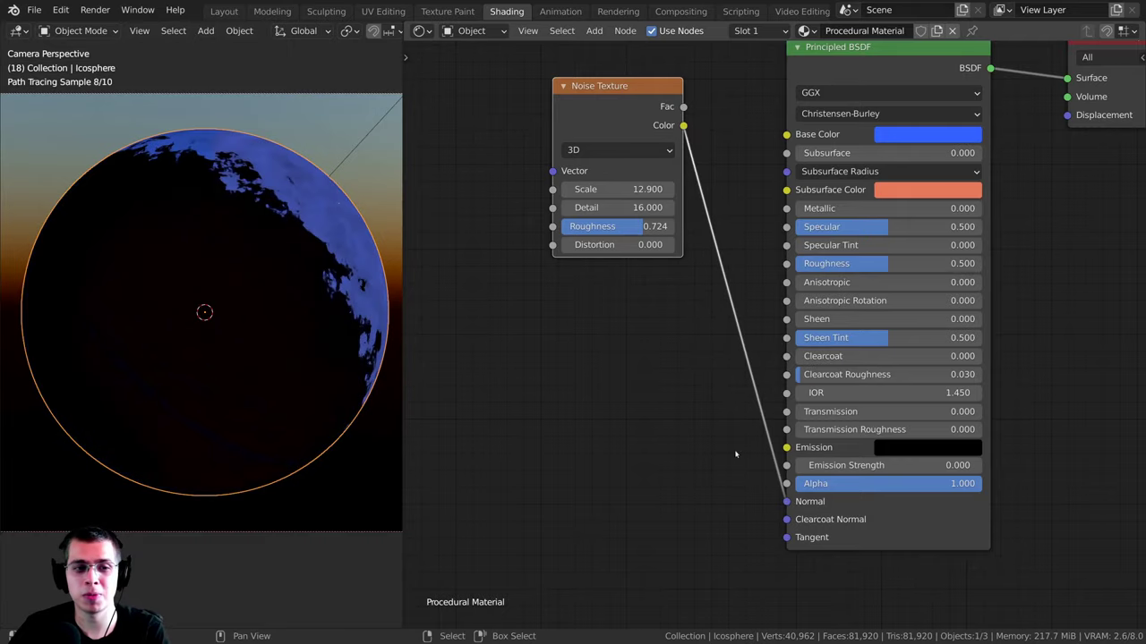
{"action": "middle_click_drag", "start_coordinate": [306, 291], "coordinate": [233, 340]}
{"action": "scroll", "coordinate": [238, 345], "scroll_direction": "up", "scroll_amount": 3}
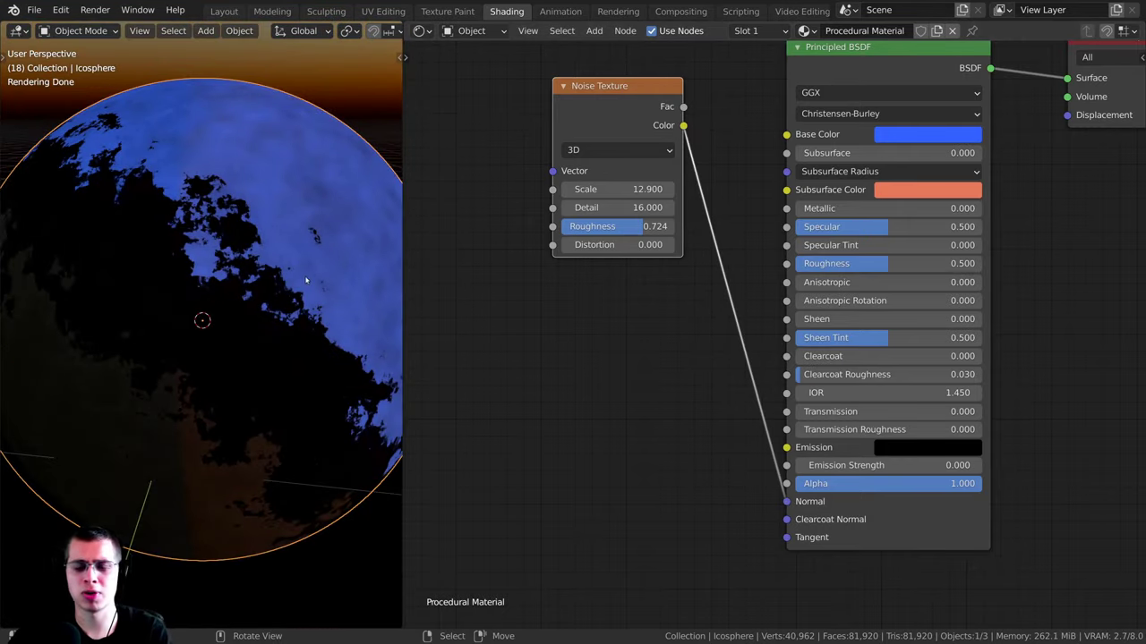
{"action": "scroll", "coordinate": [306, 280], "scroll_direction": "down", "scroll_amount": 1}
{"action": "middle_click_drag", "start_coordinate": [261, 286], "coordinate": [278, 328]}
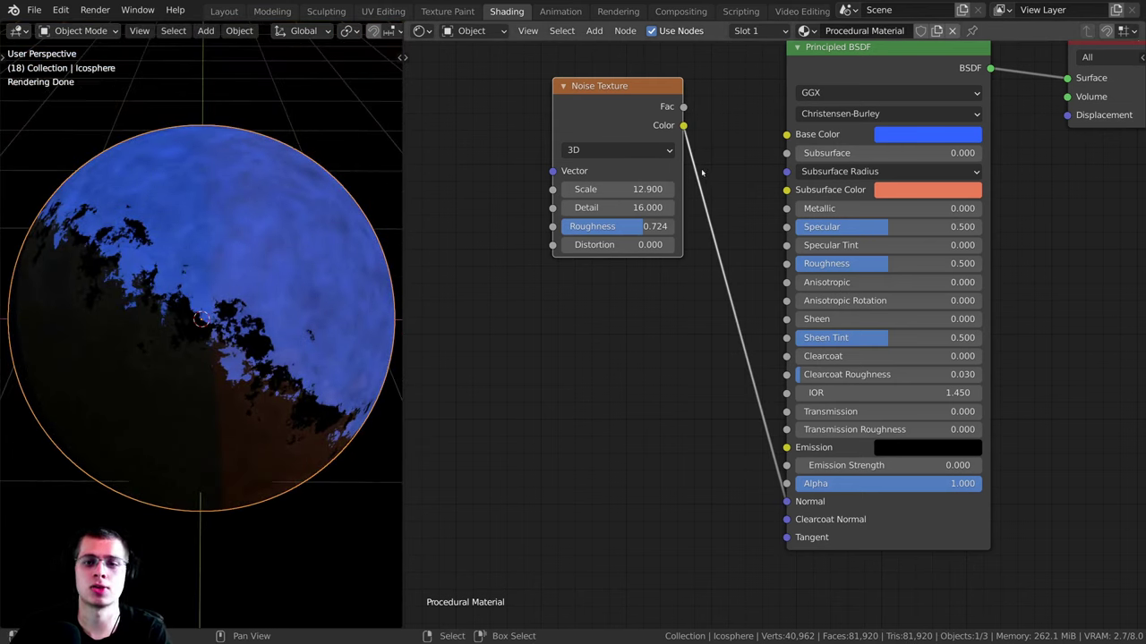
Step: Duplicate the Principled BSDF and link the copy's BSDF output to the original's Base Color in place of the Normal link
{"action": "key", "text": "shift+d"}
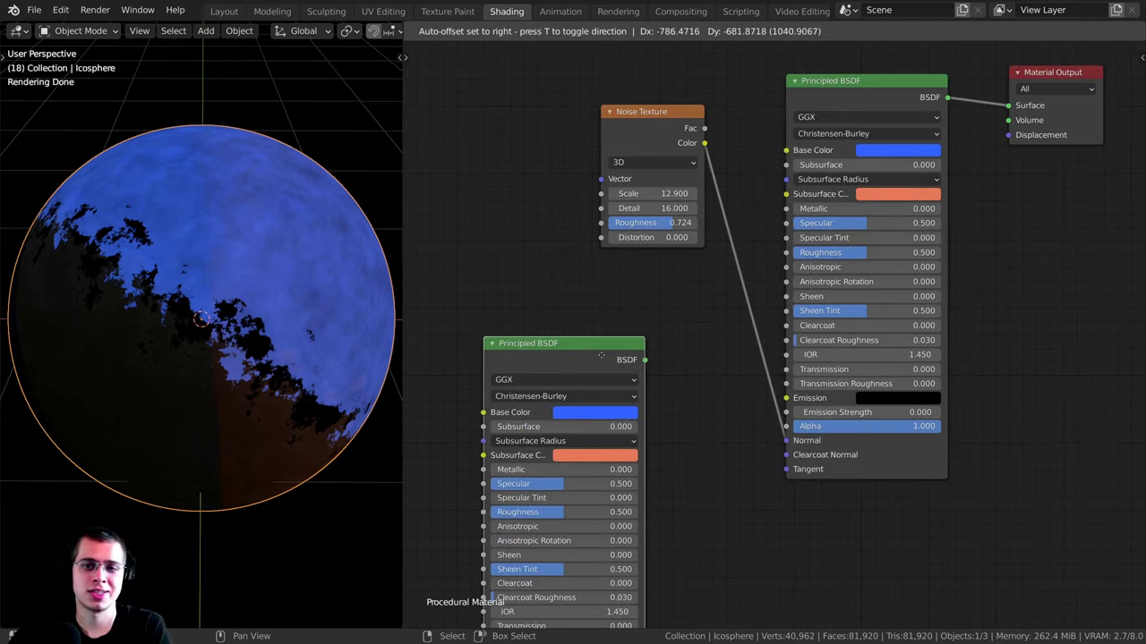
{"action": "left_click", "coordinate": [573, 351]}
{"action": "left_click_drag", "start_coordinate": [786, 441], "coordinate": [694, 396]}
{"action": "left_click_drag", "start_coordinate": [643, 361], "coordinate": [786, 151]}
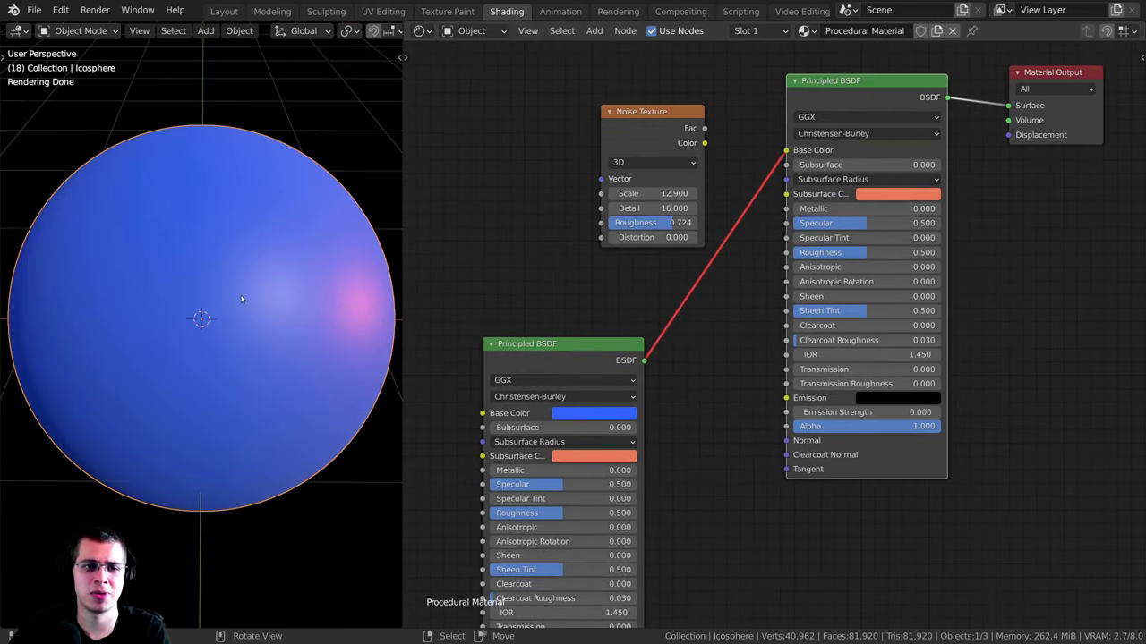
{"action": "scroll", "coordinate": [781, 164], "scroll_direction": "up", "scroll_amount": 2}
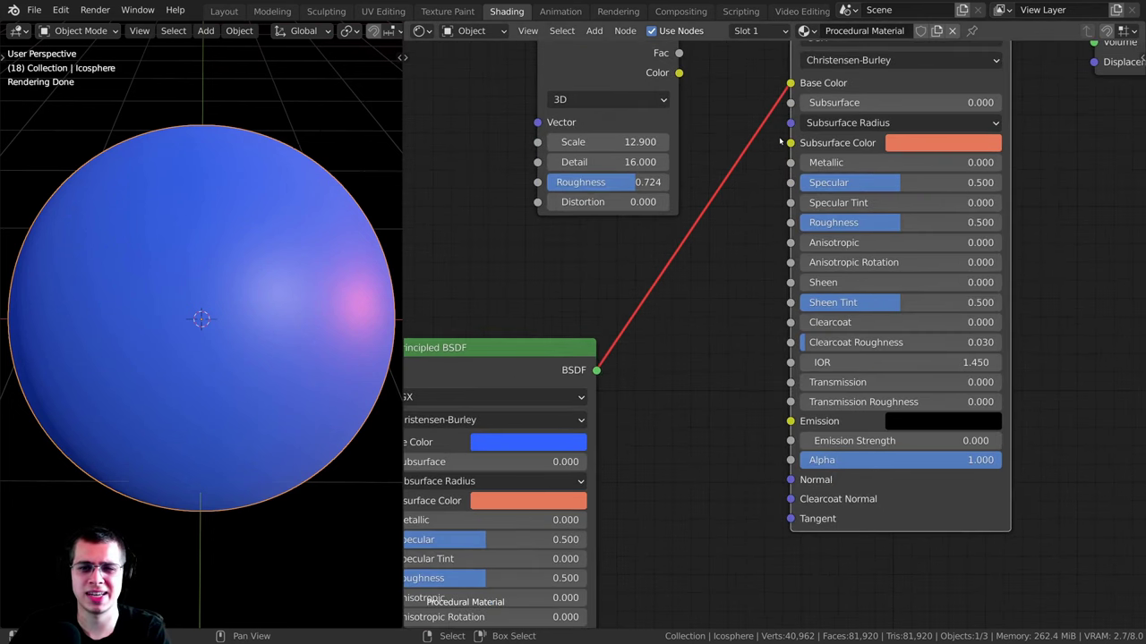
{"action": "middle_click_drag", "start_coordinate": [648, 336], "coordinate": [654, 379]}
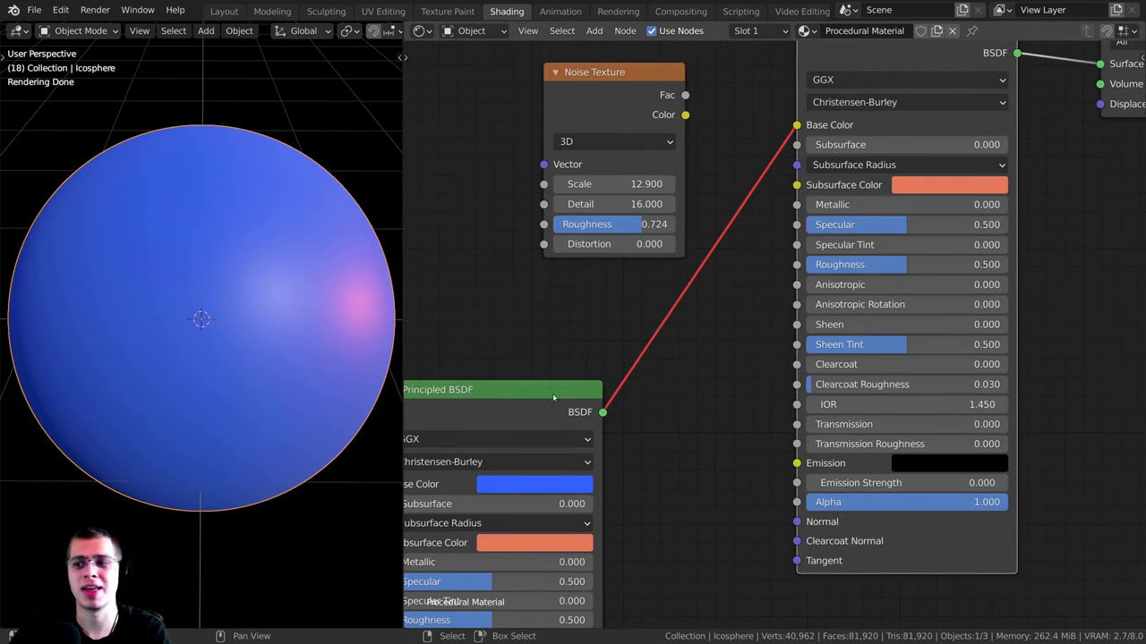
{"action": "left_click_drag", "start_coordinate": [553, 397], "coordinate": [640, 367]}
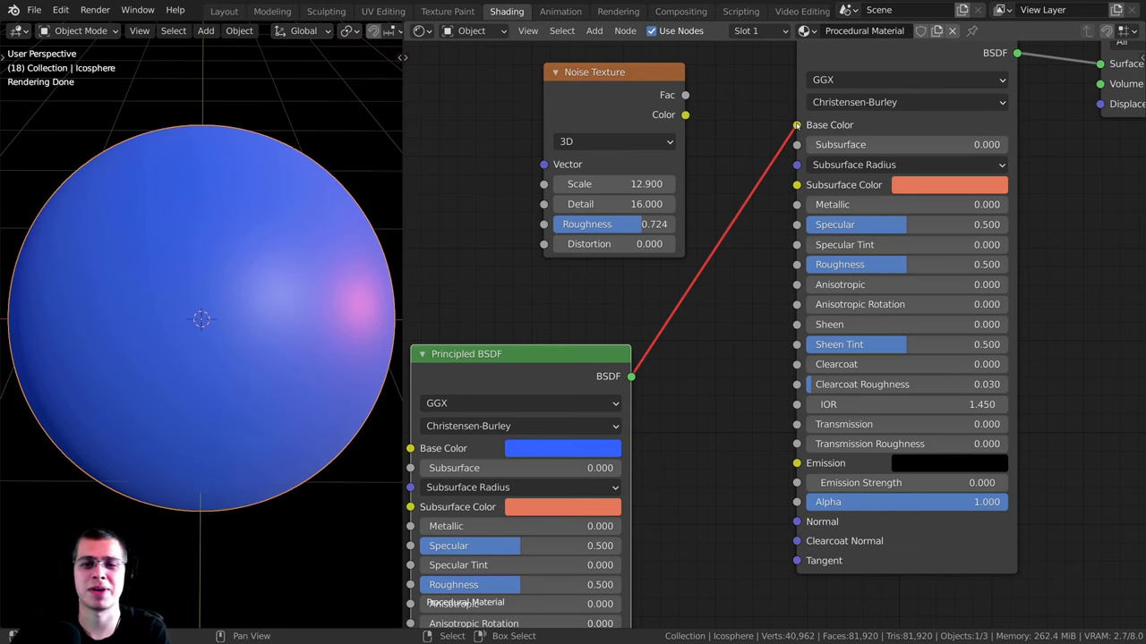
Step: Replace the shader link on Base Color with the Noise Texture's Color output
{"action": "left_click_drag", "start_coordinate": [797, 125], "coordinate": [754, 191]}
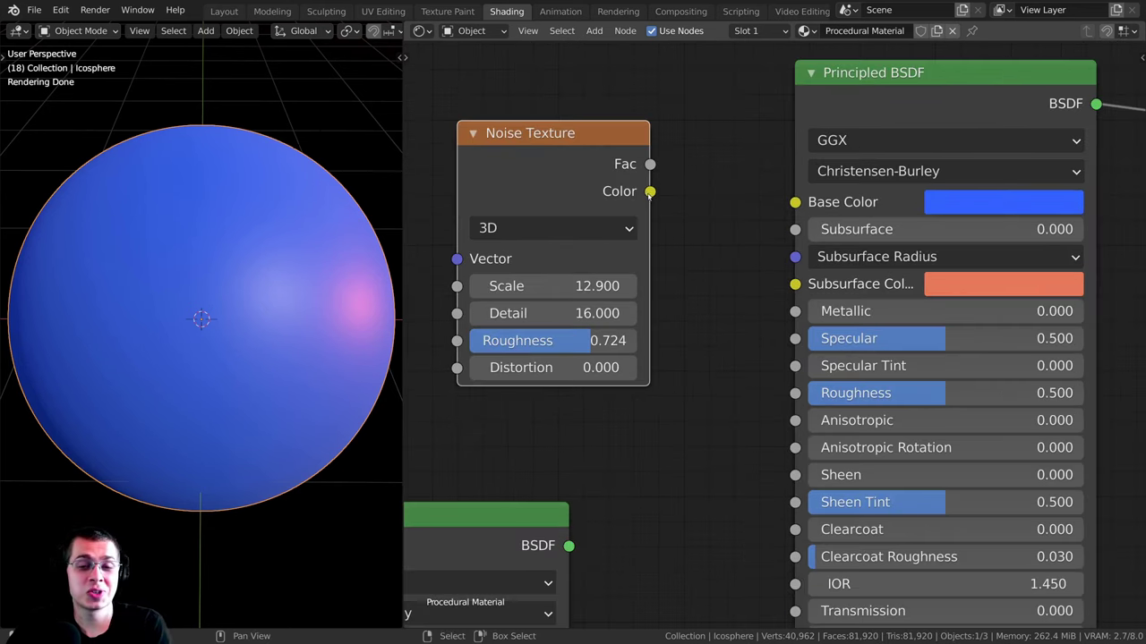
{"action": "left_click_drag", "start_coordinate": [651, 192], "coordinate": [793, 202]}
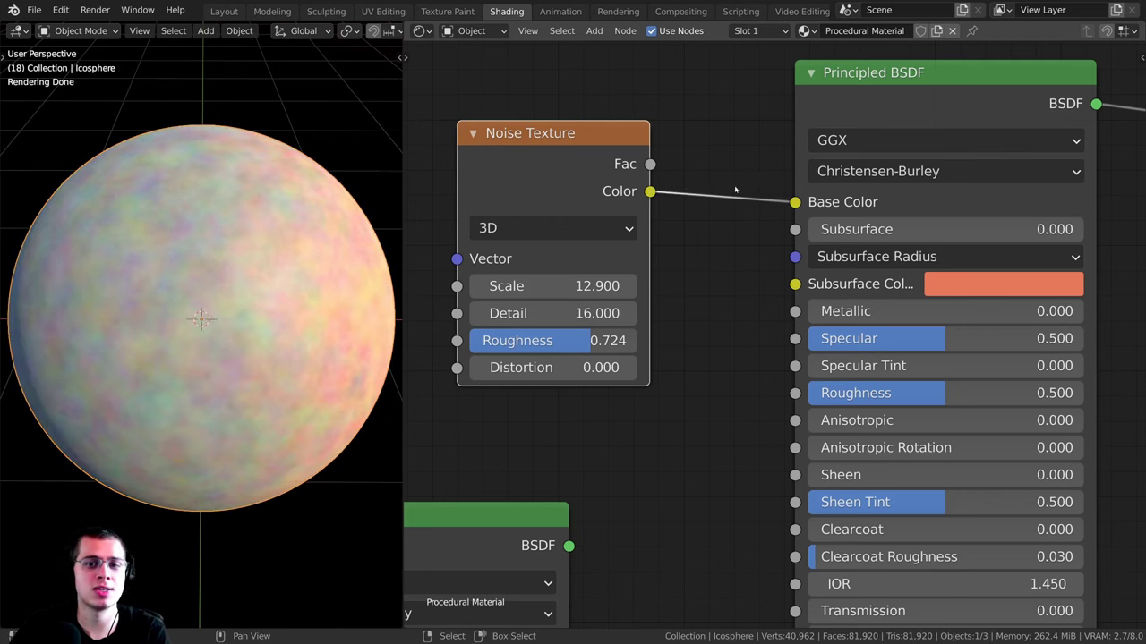
Step: Delete the Noise Texture and the duplicate Principled BSDF, leaving the original shader connected to the Material Output
{"action": "left_click_drag", "start_coordinate": [598, 195], "coordinate": [575, 155]}
{"action": "scroll", "coordinate": [576, 155], "scroll_direction": "down", "scroll_amount": 5}
{"action": "middle_click_drag", "start_coordinate": [519, 139], "coordinate": [625, 128]}
{"action": "scroll", "coordinate": [573, 126], "scroll_direction": "up", "scroll_amount": 1}
{"action": "scroll", "coordinate": [570, 99], "scroll_direction": "down", "scroll_amount": 1}
{"action": "scroll", "coordinate": [597, 114], "scroll_direction": "down", "scroll_amount": 1}
{"action": "mouse_move", "coordinate": [673, 121]}
{"action": "left_mouse_down"}
{"action": "mouse_move", "coordinate": [622, 137]}
{"action": "mouse_move", "coordinate": [662, 135]}
{"action": "left_mouse_up"}
{"action": "key", "text": "x"}
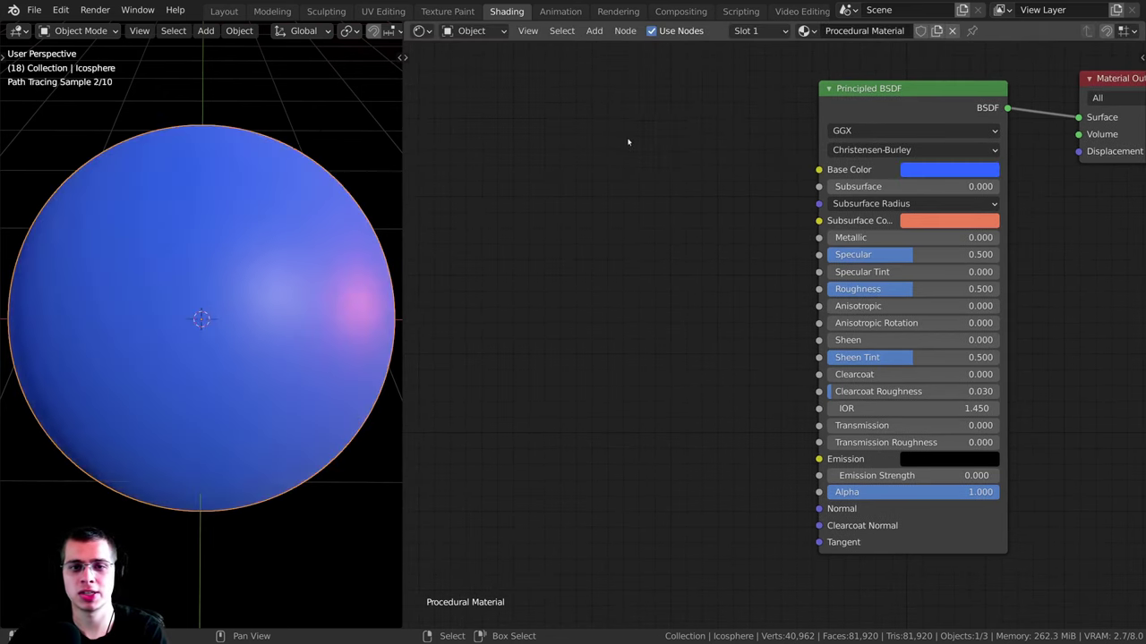
Step: Add a Wave Texture node and place it in the empty space before the Principled BSDF
{"action": "key", "text": "shift+a"}
{"action": "mouse_move", "coordinate": [589, 111]}
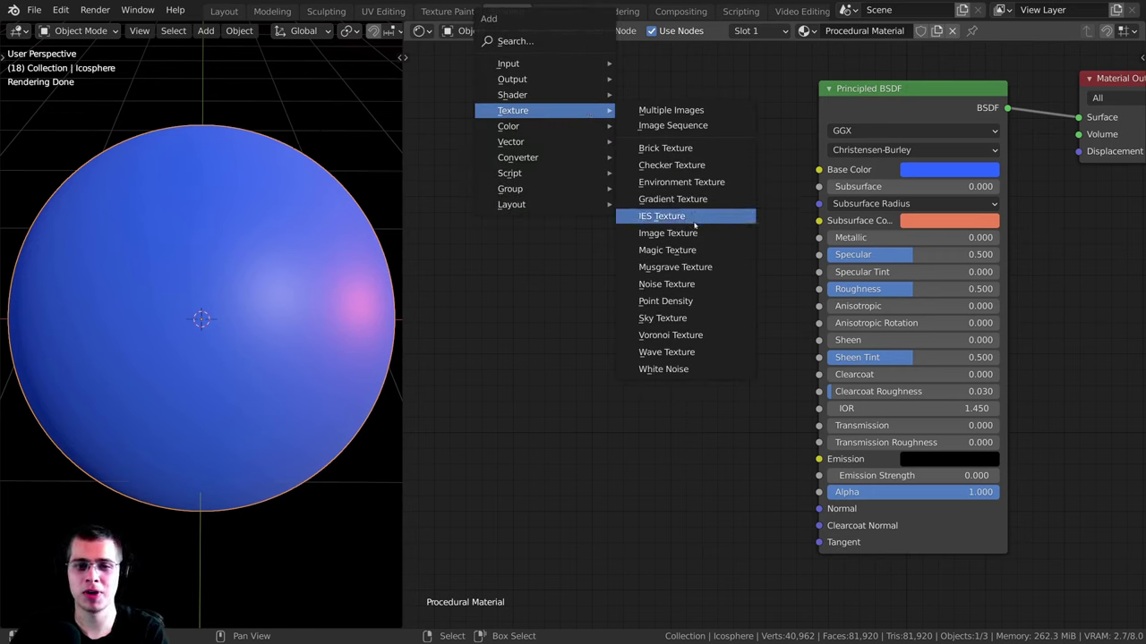
{"action": "left_click", "coordinate": [686, 354]}
{"action": "left_click", "coordinate": [647, 144]}
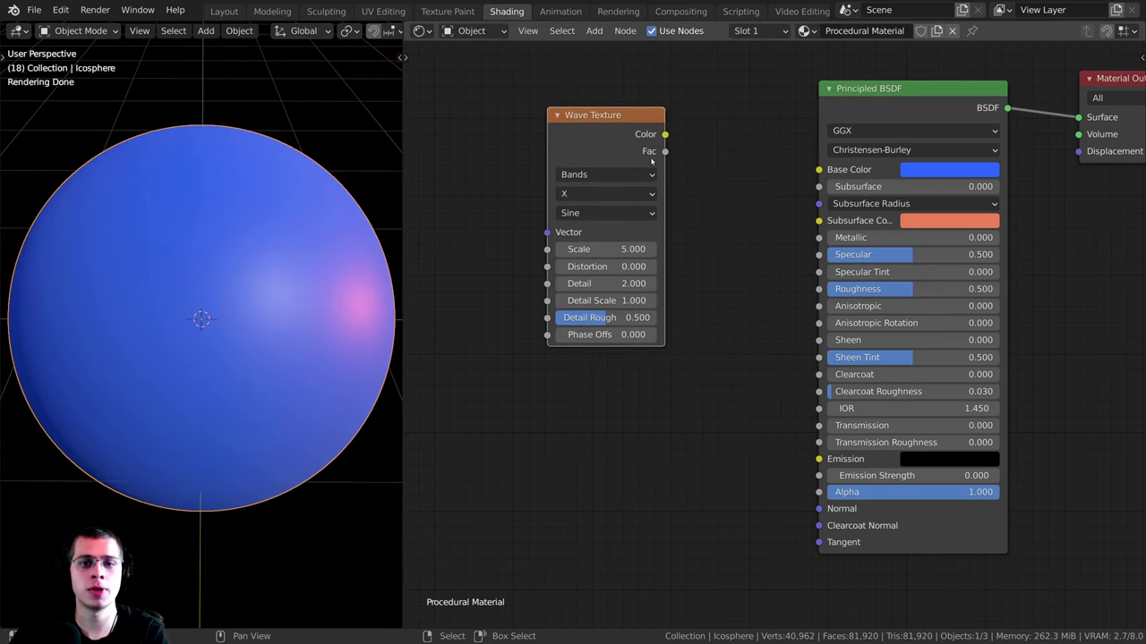
Step: Preview the Wave Texture's Color output on the sphere from the camera view
{"action": "left_click", "coordinate": [614, 132], "text": "ctrl+shift"}
{"action": "middle_click_drag", "start_coordinate": [215, 447], "coordinate": [213, 354]}
{"action": "key", "text": "KP_0"}
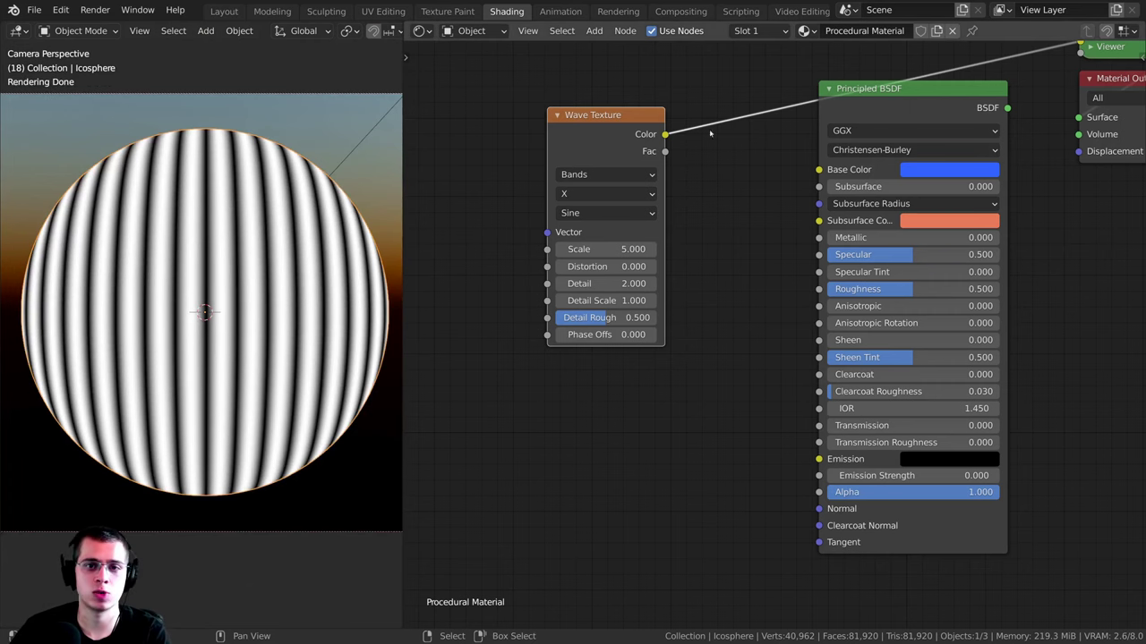
{"action": "scroll", "coordinate": [599, 174], "scroll_direction": "up", "scroll_amount": 3}
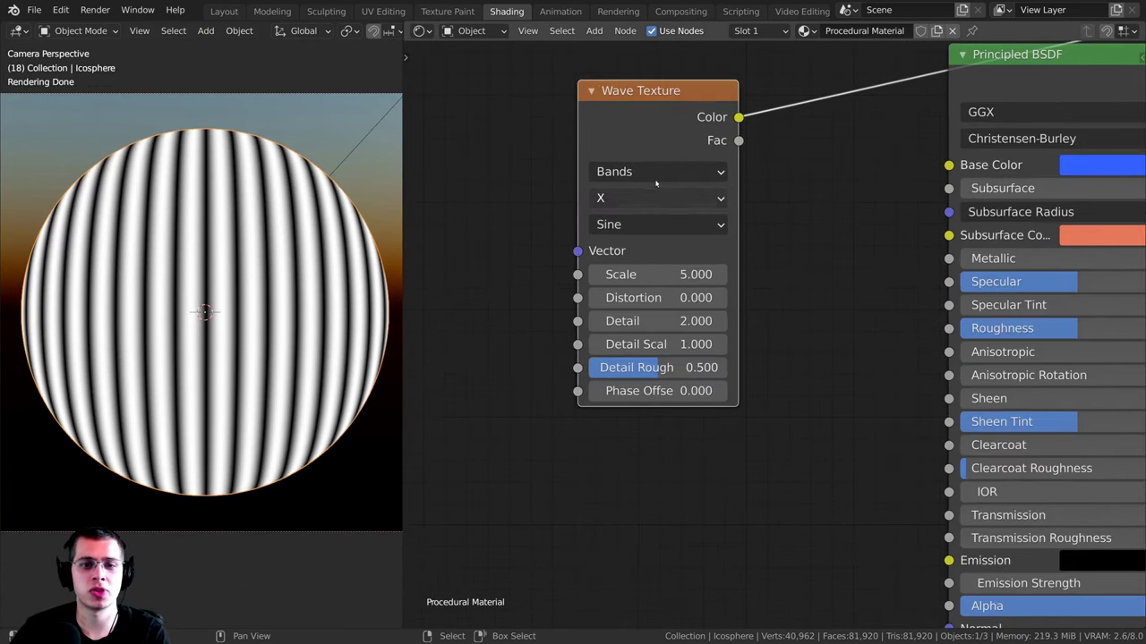
Step: Try the Rings wave type on the Wave Texture and switch it back to Bands
{"action": "left_click", "coordinate": [635, 172]}
{"action": "left_click", "coordinate": [626, 173]}
{"action": "left_click", "coordinate": [617, 172]}
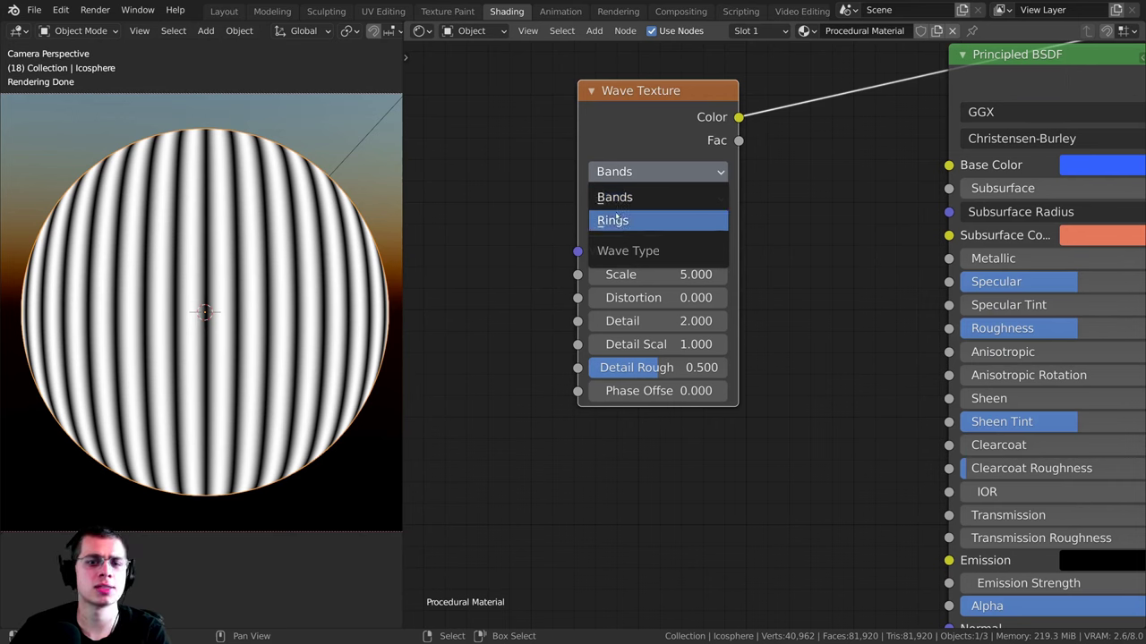
{"action": "left_click", "coordinate": [616, 220]}
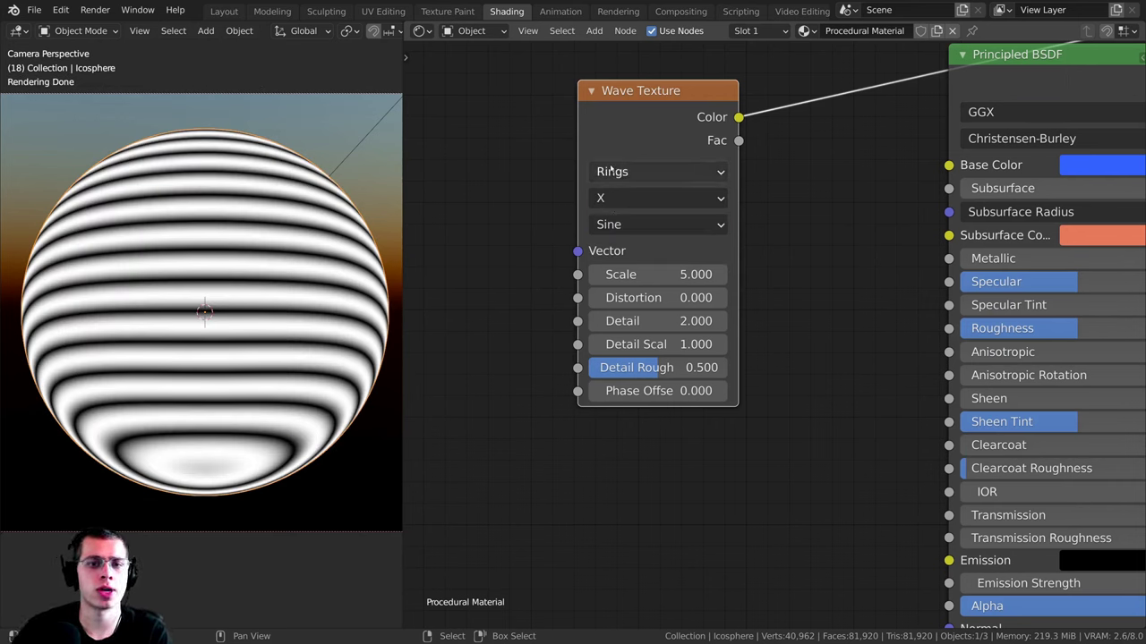
{"action": "left_click", "coordinate": [616, 172]}
{"action": "left_click", "coordinate": [616, 197]}
Step: Try the Y and Z bands directions on the Wave Texture and switch back to X
{"action": "left_click", "coordinate": [627, 198]}
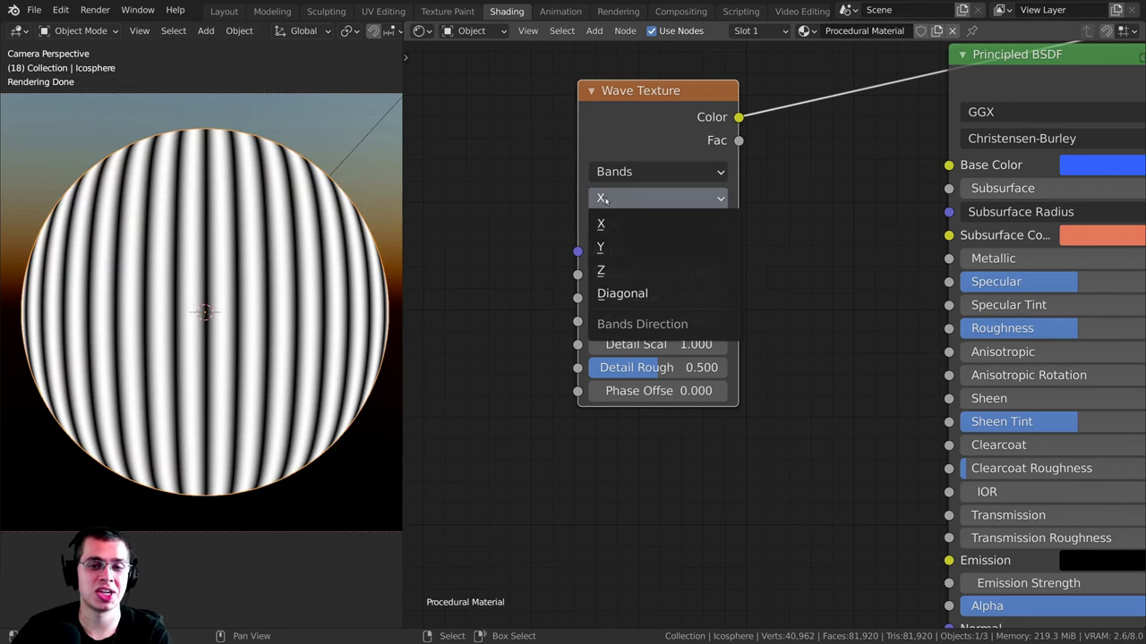
{"action": "left_click", "coordinate": [623, 248]}
{"action": "left_click", "coordinate": [626, 197]}
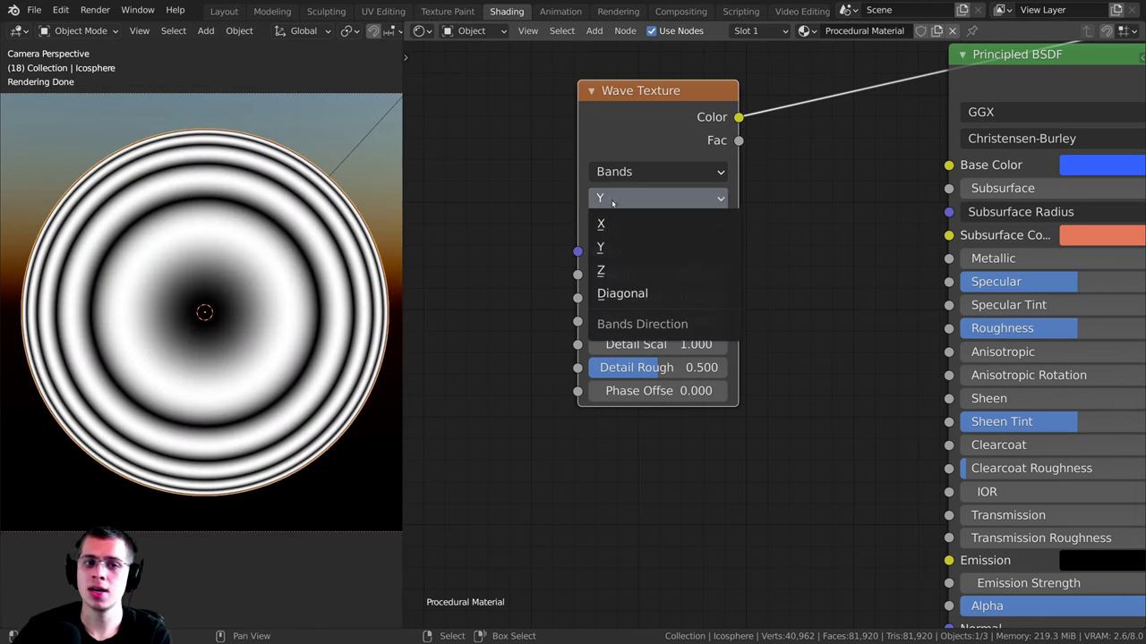
{"action": "left_click", "coordinate": [620, 269]}
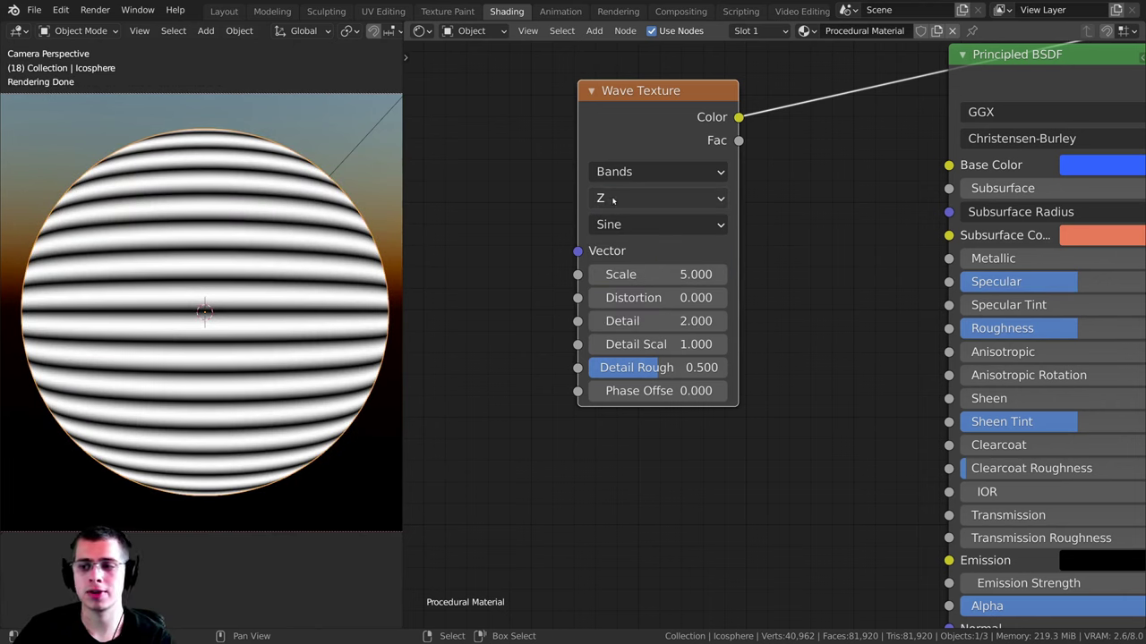
{"action": "left_click", "coordinate": [609, 199]}
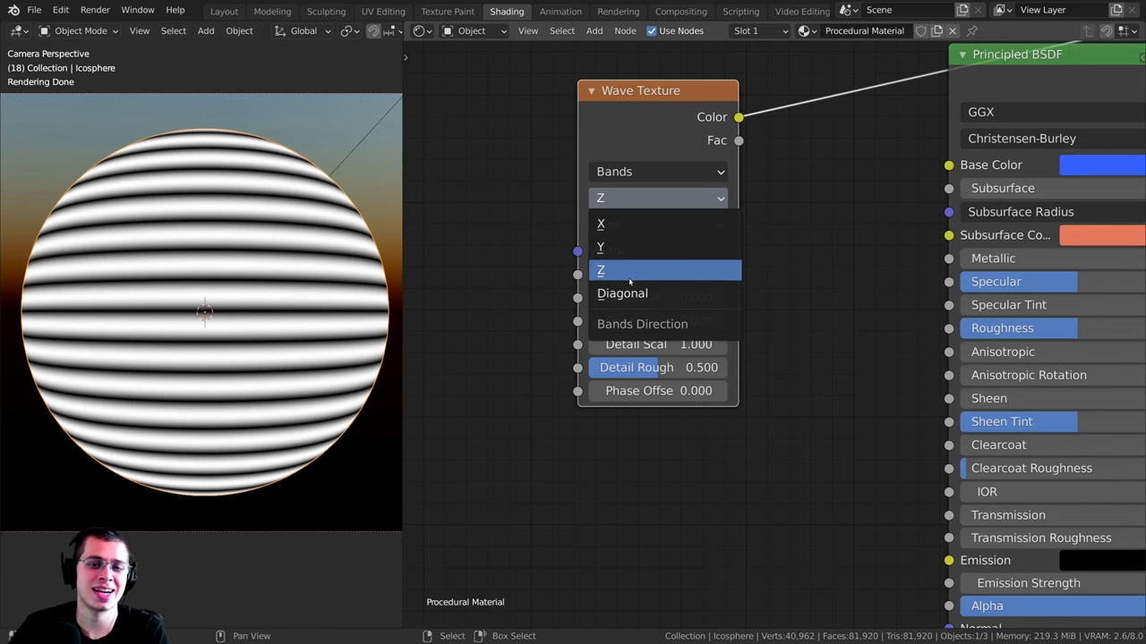
{"action": "left_click", "coordinate": [603, 217]}
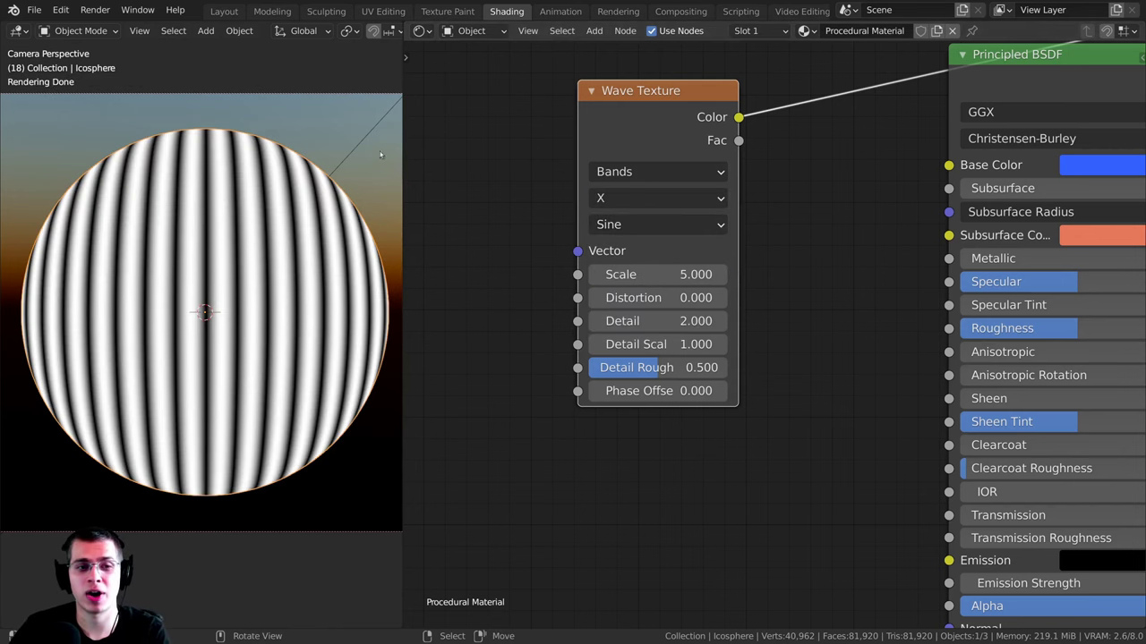
Step: Try the Saw and Triangle wave profiles on the Wave Texture and switch back to Sine
{"action": "middle_click_drag", "start_coordinate": [605, 215], "coordinate": [615, 208]}
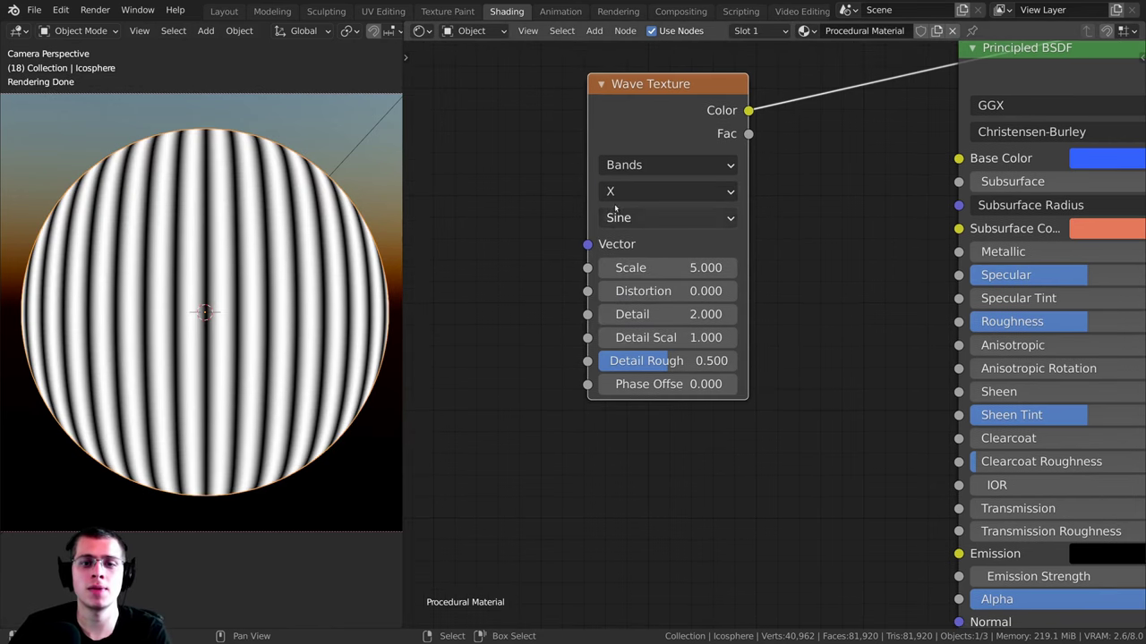
{"action": "left_click", "coordinate": [673, 218]}
{"action": "left_click", "coordinate": [646, 267]}
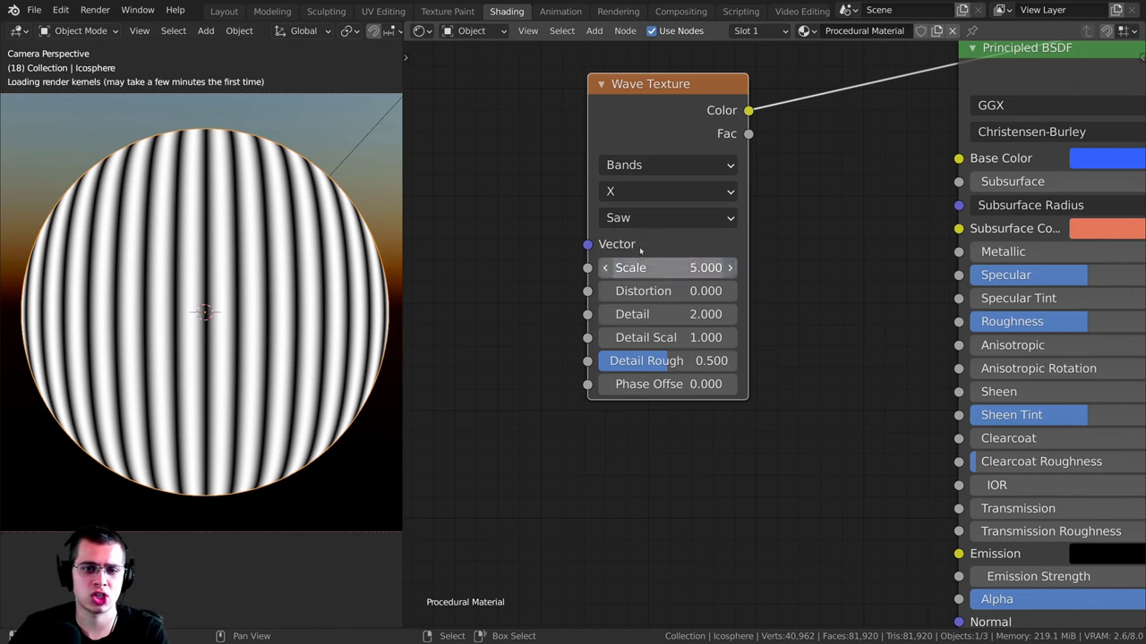
{"action": "scroll", "coordinate": [255, 231], "scroll_direction": "up", "scroll_amount": 3}
{"action": "left_click", "coordinate": [671, 217]}
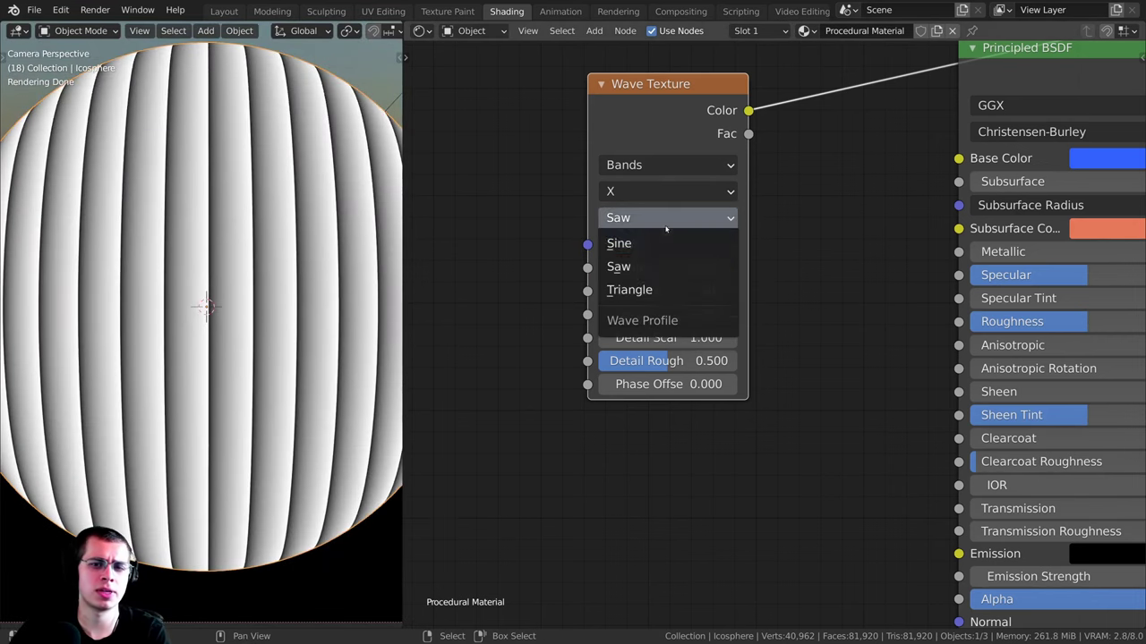
{"action": "left_click", "coordinate": [631, 290]}
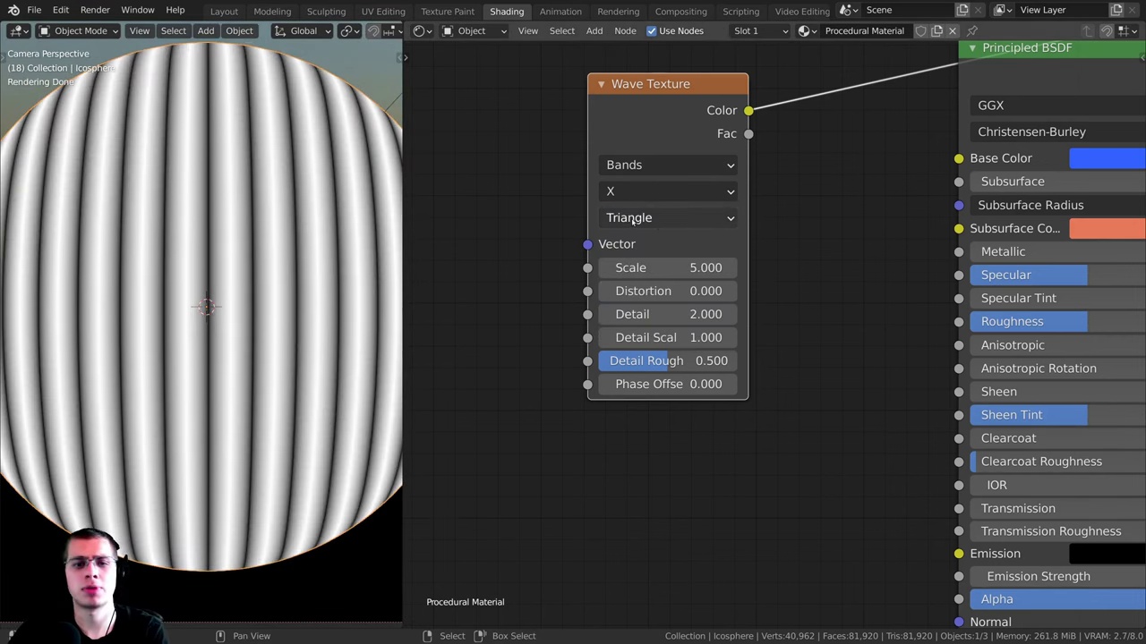
{"action": "left_click", "coordinate": [632, 221]}
{"action": "left_click", "coordinate": [605, 244]}
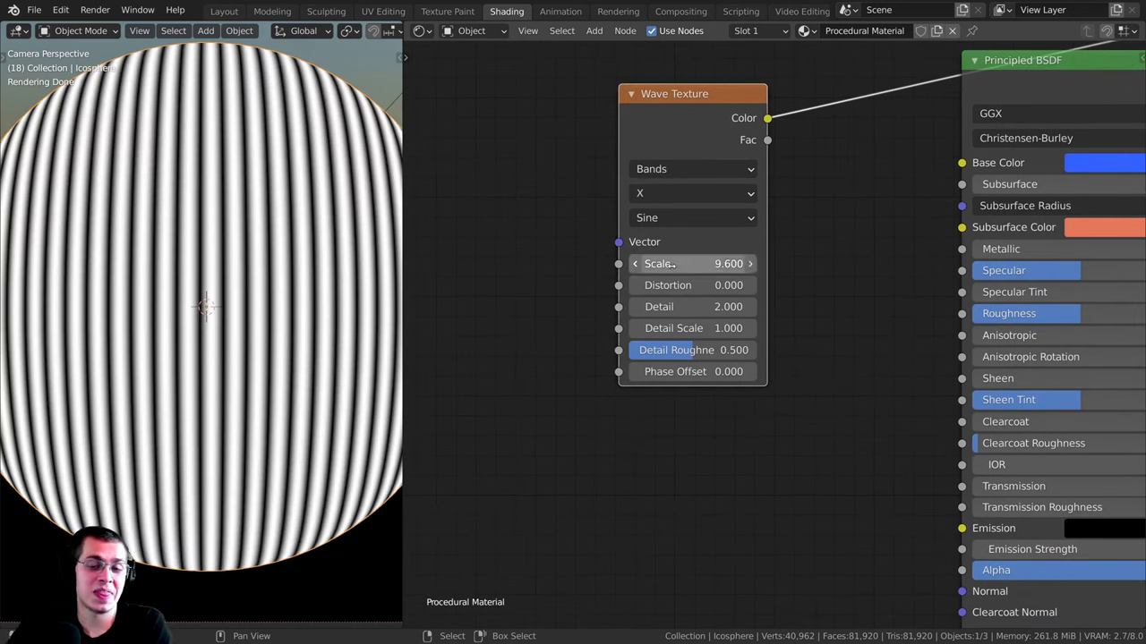
Step: Set the Wave Texture's Scale to 5.3 and its Distortion to 6.3
{"action": "left_click_drag", "start_coordinate": [675, 265], "coordinate": [666, 264]}
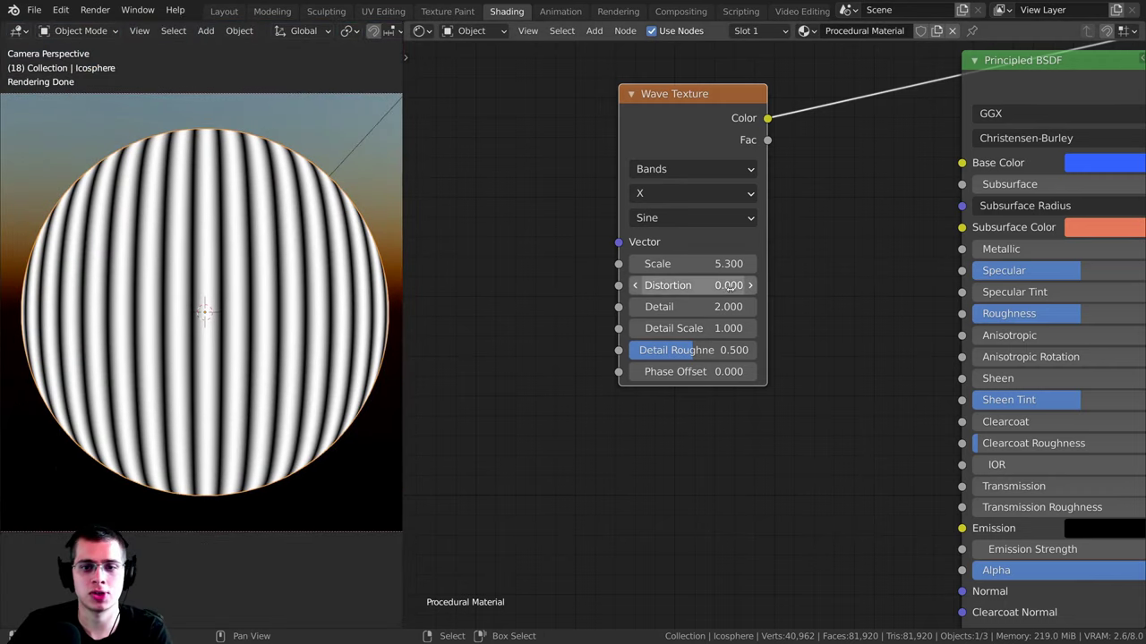
{"action": "scroll", "coordinate": [729, 284], "scroll_direction": "up", "scroll_amount": 1}
{"action": "left_click_drag", "start_coordinate": [666, 267], "coordinate": [764, 268]}
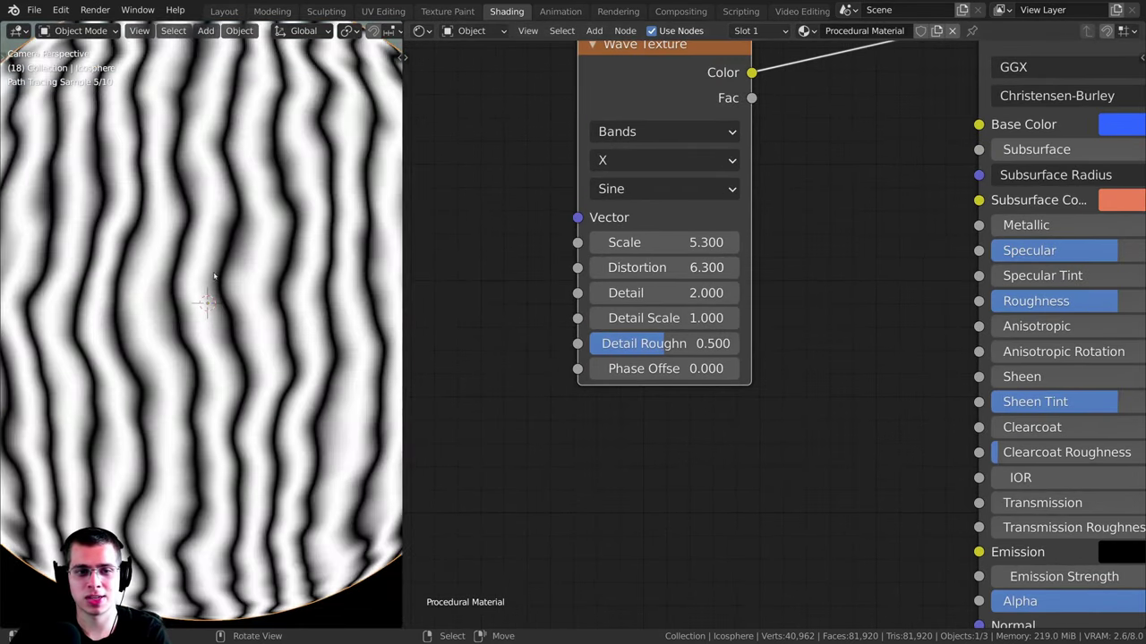
{"action": "scroll", "coordinate": [396, 326], "scroll_direction": "up", "scroll_amount": 1}
{"action": "scroll", "coordinate": [519, 311], "scroll_direction": "up", "scroll_amount": 1}
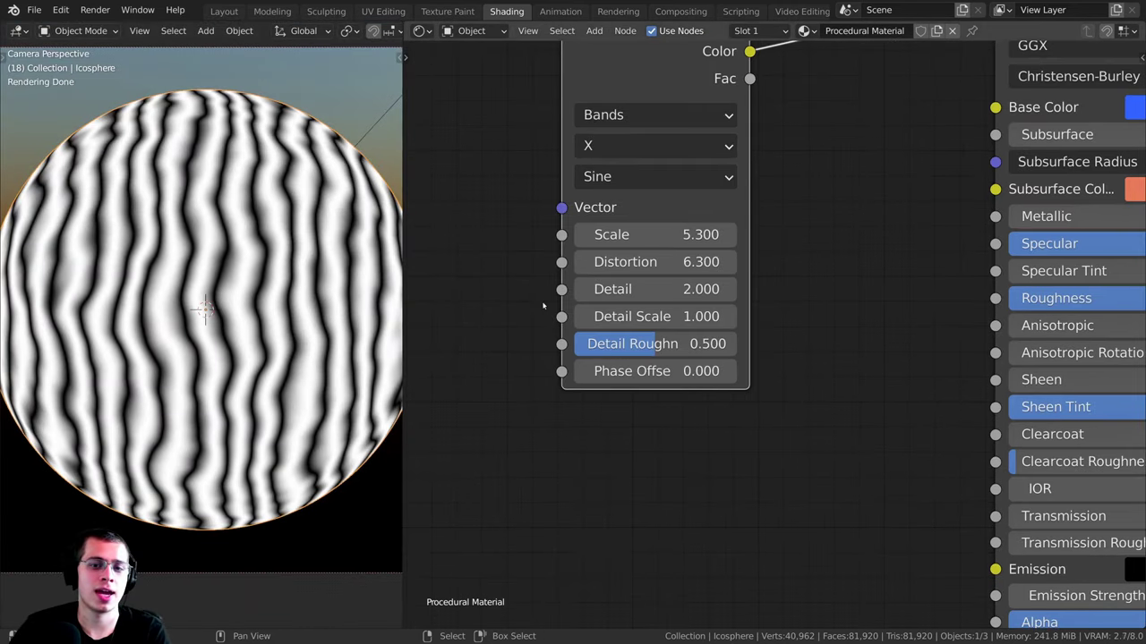
Step: Raise the Wave Texture's Detail to 9 and its Detail Roughness to 0.659
{"action": "scroll", "coordinate": [546, 307], "scroll_direction": "up", "scroll_amount": 1}
{"action": "middle_click_drag", "start_coordinate": [556, 303], "coordinate": [582, 330]}
{"action": "left_click_drag", "start_coordinate": [675, 314], "coordinate": [743, 313]}
{"action": "scroll", "coordinate": [232, 296], "scroll_direction": "up", "scroll_amount": 6}
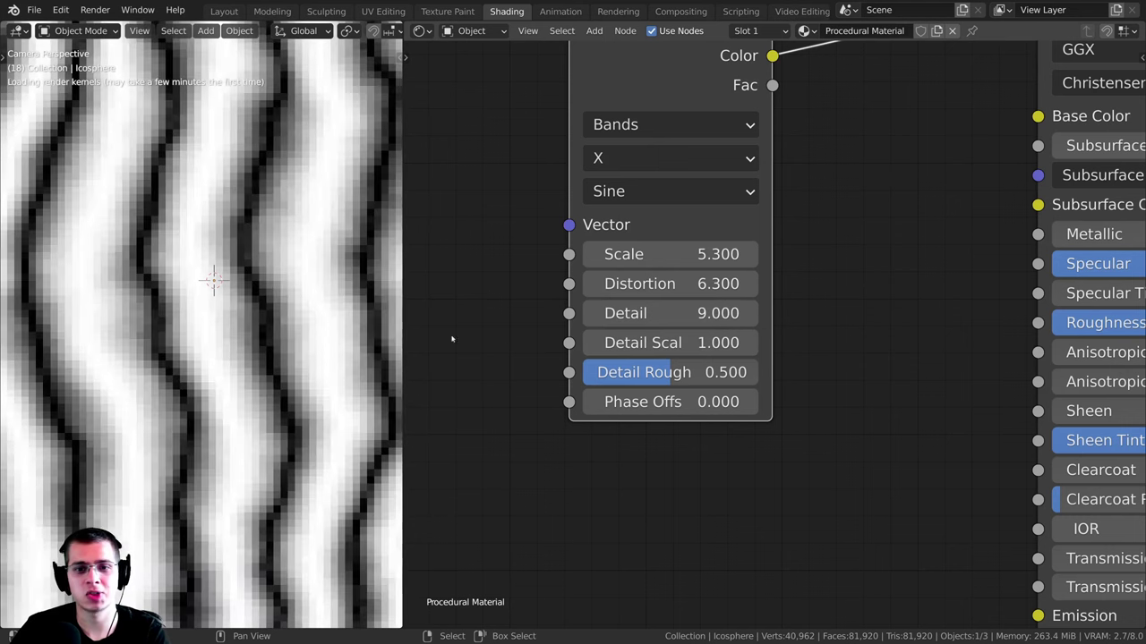
{"action": "scroll", "coordinate": [237, 350], "scroll_direction": "down", "scroll_amount": 1}
{"action": "scroll", "coordinate": [290, 362], "scroll_direction": "up", "scroll_amount": 1}
{"action": "scroll", "coordinate": [761, 380], "scroll_direction": "down", "scroll_amount": 1}
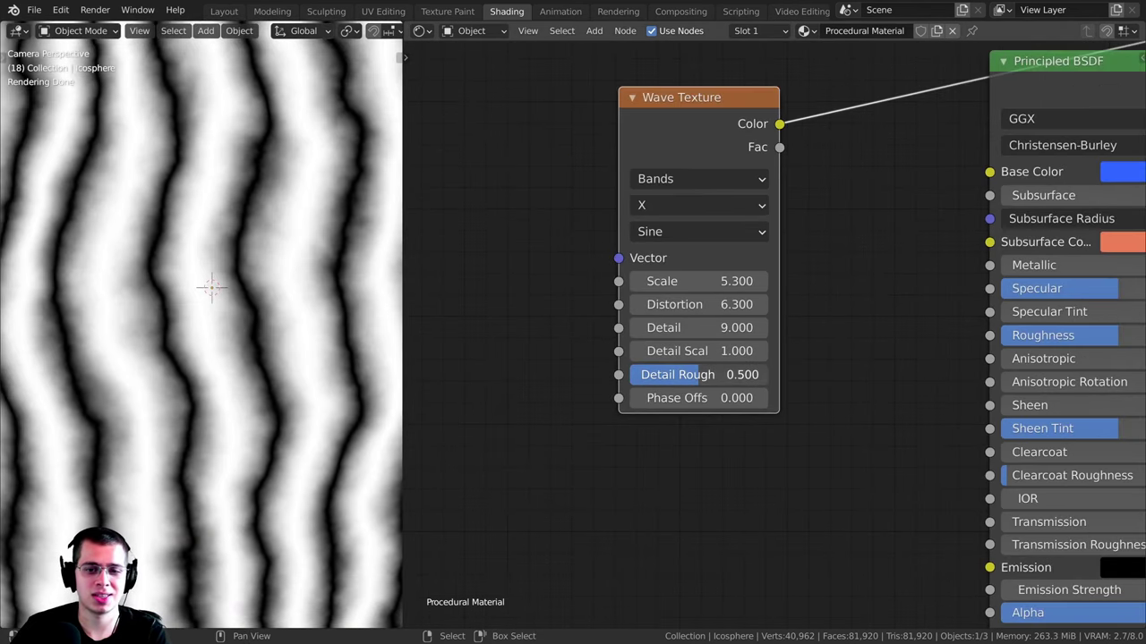
{"action": "left_click_drag", "start_coordinate": [743, 374], "coordinate": [765, 374]}
{"action": "scroll", "coordinate": [264, 318], "scroll_direction": "up", "scroll_amount": 2}
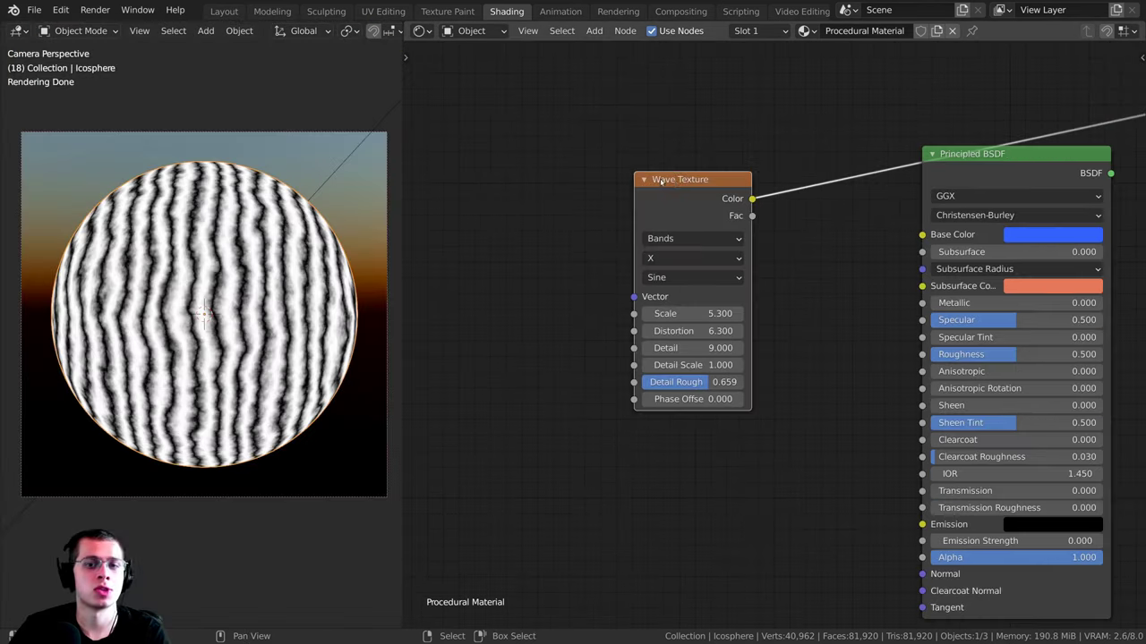
Step: Replace the Wave Texture with a Voronoi Texture node placed in the empty space before the Principled BSDF
{"action": "key", "text": "x"}
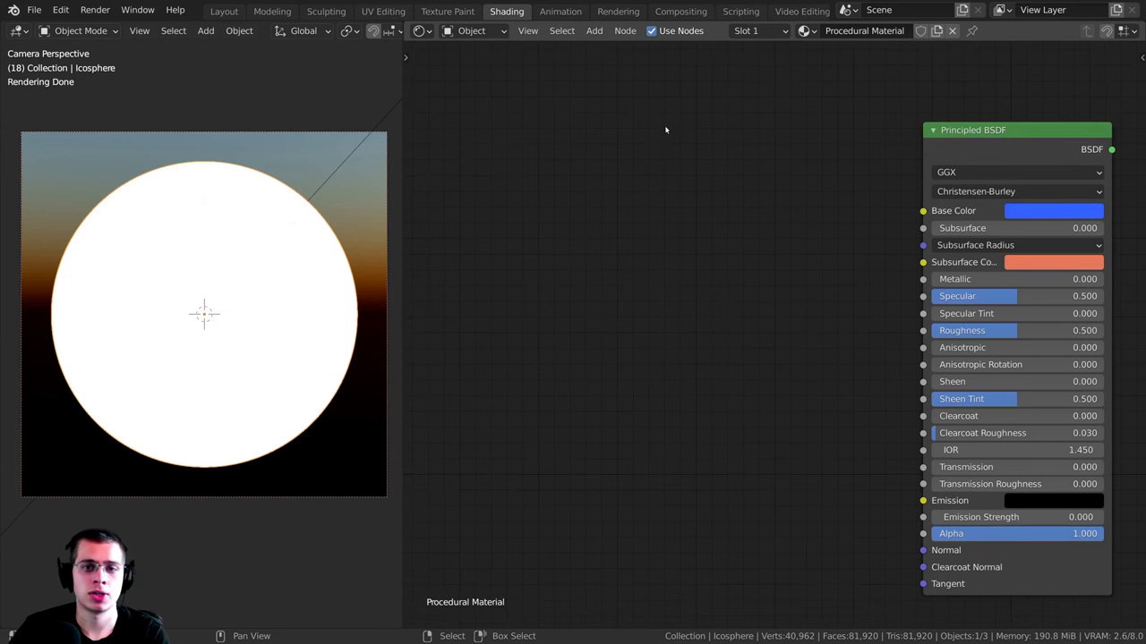
{"action": "key", "text": "shift+a"}
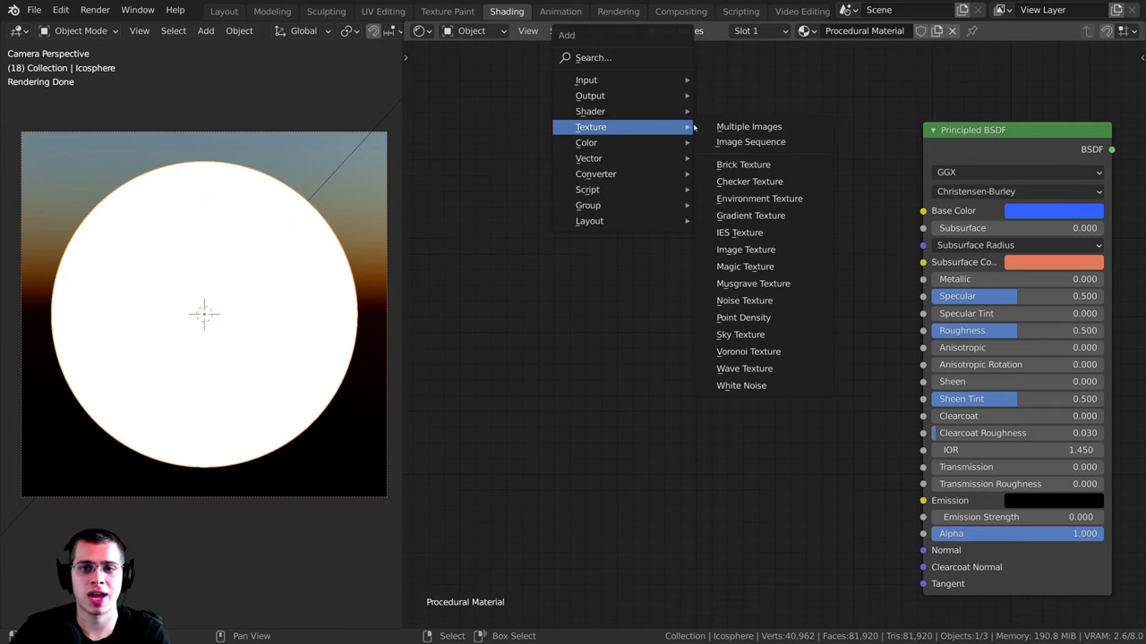
{"action": "left_click", "coordinate": [756, 353]}
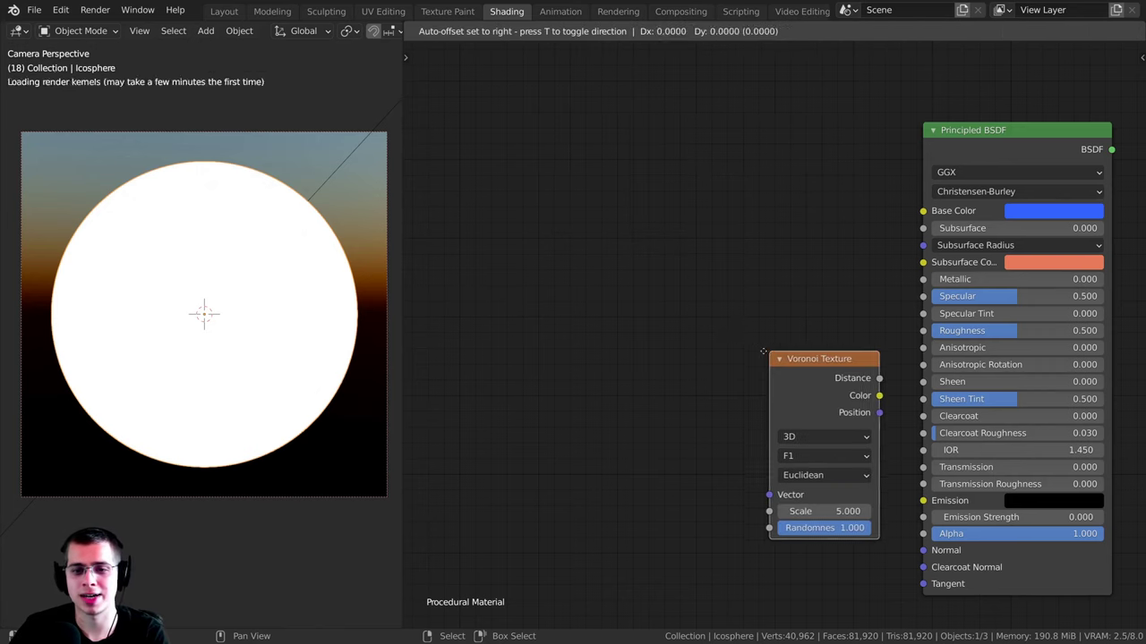
{"action": "left_click", "coordinate": [666, 204]}
{"action": "left_click_drag", "start_coordinate": [708, 199], "coordinate": [694, 194]}
{"action": "middle_click_drag", "start_coordinate": [693, 193], "coordinate": [685, 170]}
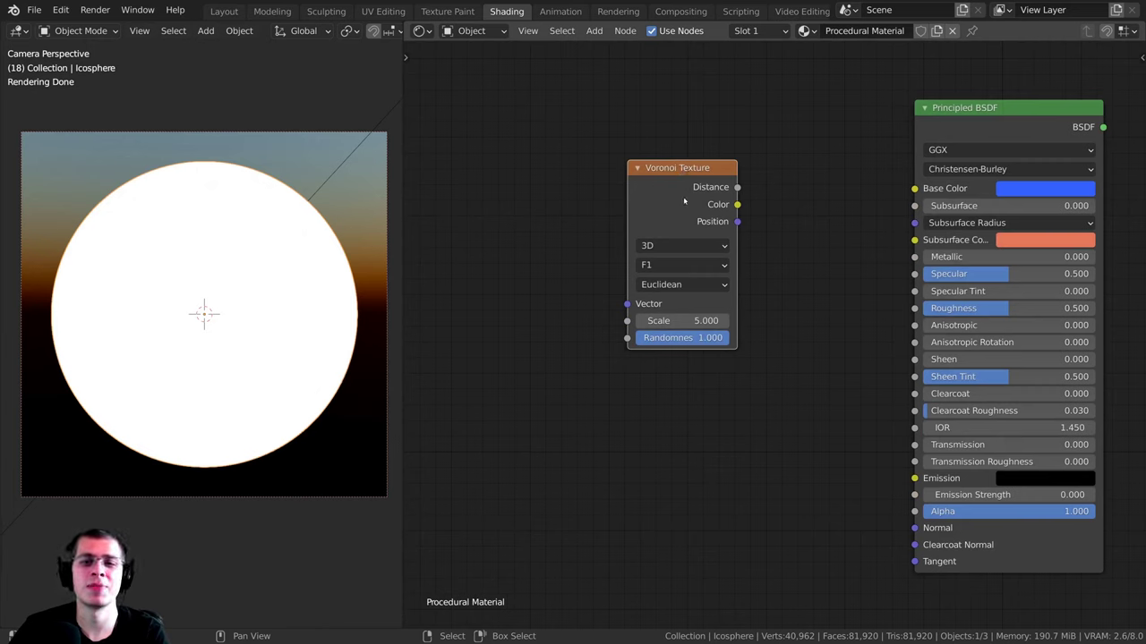
Step: Preview the Voronoi Texture's Distance and Color outputs on the sphere, checking the colored cells from another angle
{"action": "left_click", "coordinate": [679, 191], "text": "ctrl+shift"}
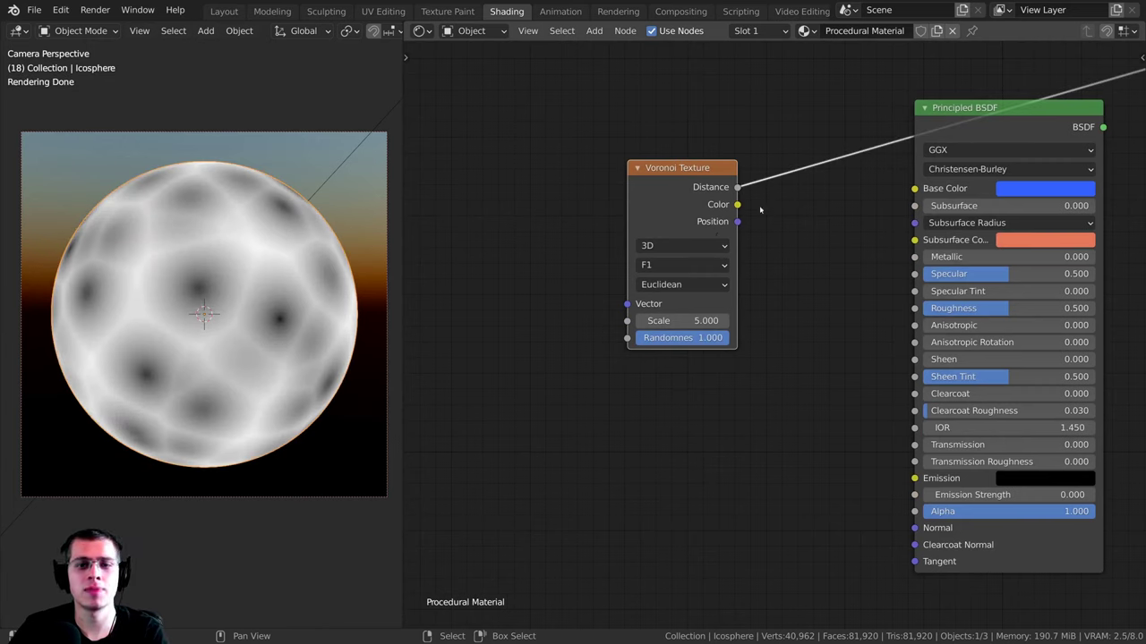
{"action": "left_click", "coordinate": [689, 195], "text": "ctrl+shift"}
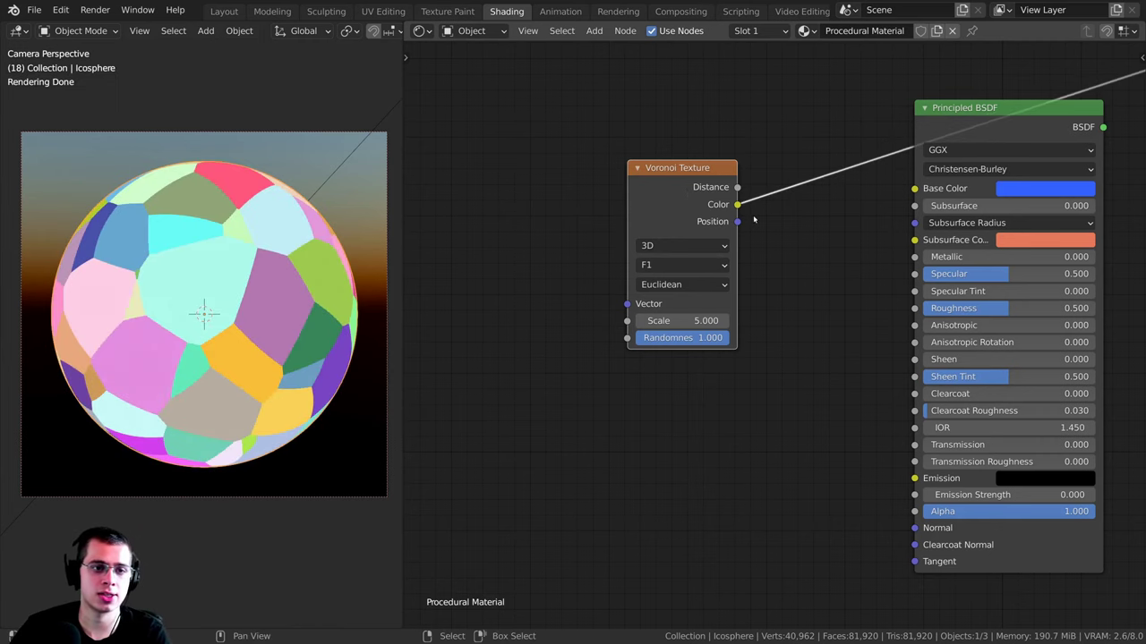
{"action": "middle_click_drag", "start_coordinate": [755, 219], "coordinate": [755, 277]}
{"action": "scroll", "coordinate": [761, 291], "scroll_direction": "up", "scroll_amount": 1}
{"action": "left_click_drag", "start_coordinate": [670, 229], "coordinate": [663, 209]}
{"action": "middle_click_drag", "start_coordinate": [286, 358], "coordinate": [297, 391]}
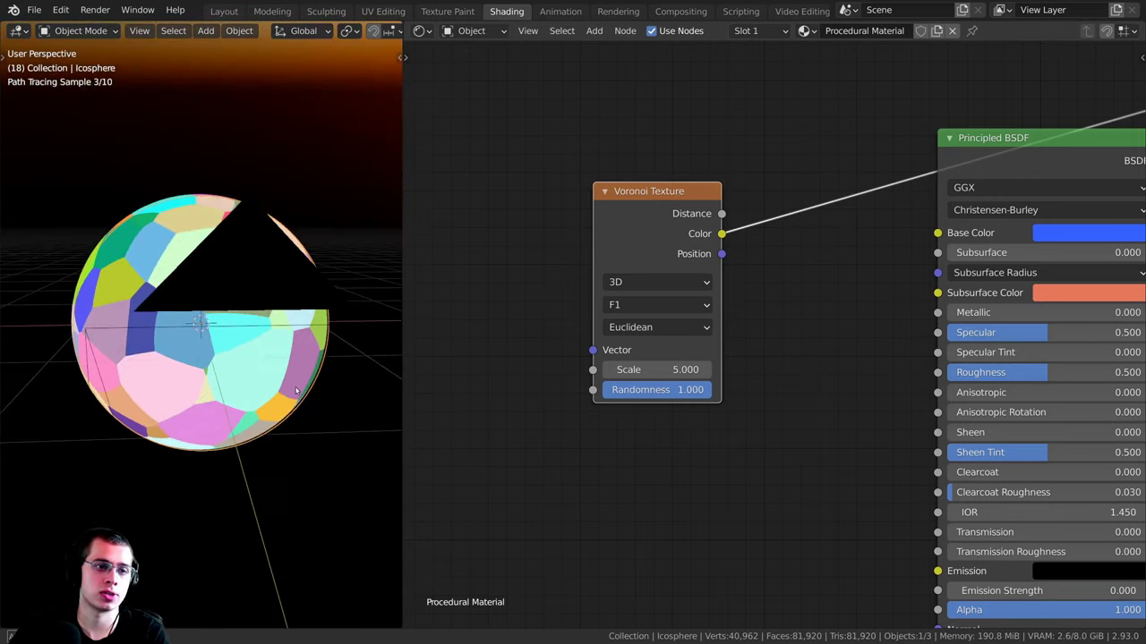
{"action": "key", "text": "KP_0"}
Step: Preview the Voronoi Texture's Position output from another angle, and return to the Distance output in the camera view
{"action": "left_click", "coordinate": [664, 221], "text": "ctrl+shift"}
{"action": "middle_click_drag", "start_coordinate": [269, 376], "coordinate": [329, 466]}
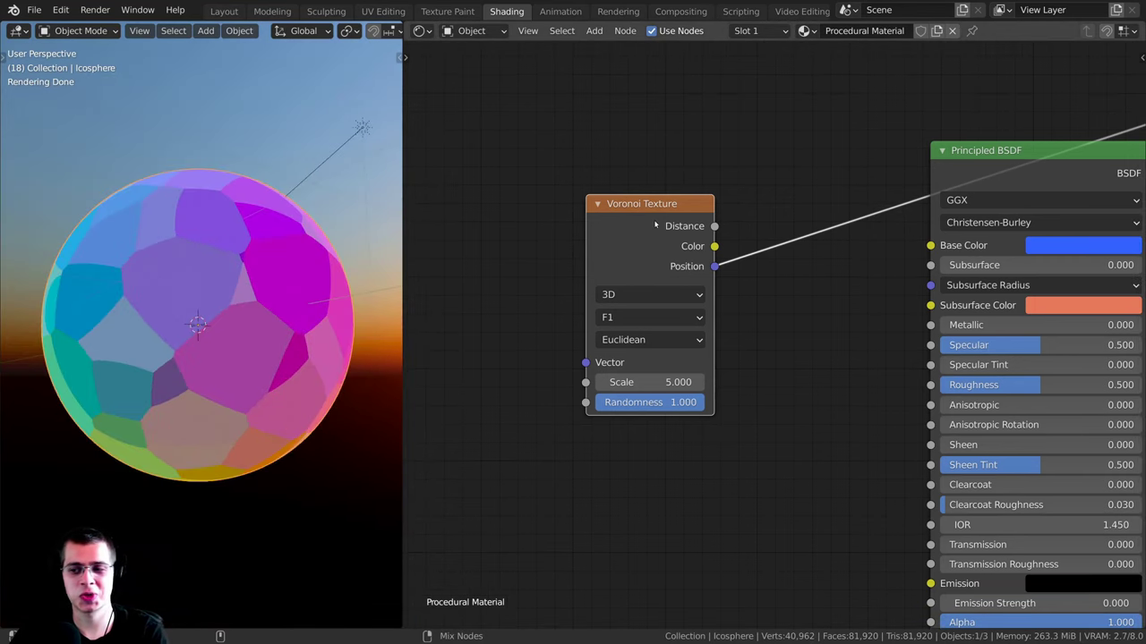
{"action": "left_click", "coordinate": [656, 225], "text": "ctrl+shift"}
{"action": "left_click_drag", "start_coordinate": [663, 202], "coordinate": [645, 196]}
{"action": "key", "text": "KP_0"}
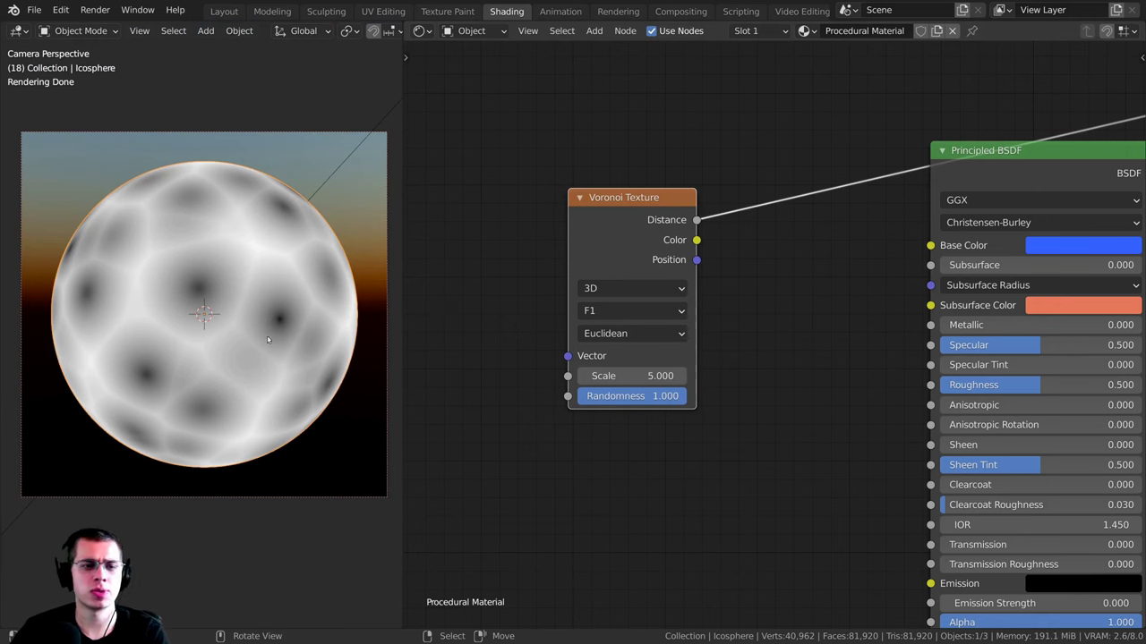
Step: Try the 4D and 1D dimensions on the Voronoi Texture and return it to 3D
{"action": "scroll", "coordinate": [675, 233], "scroll_direction": "up", "scroll_amount": 2}
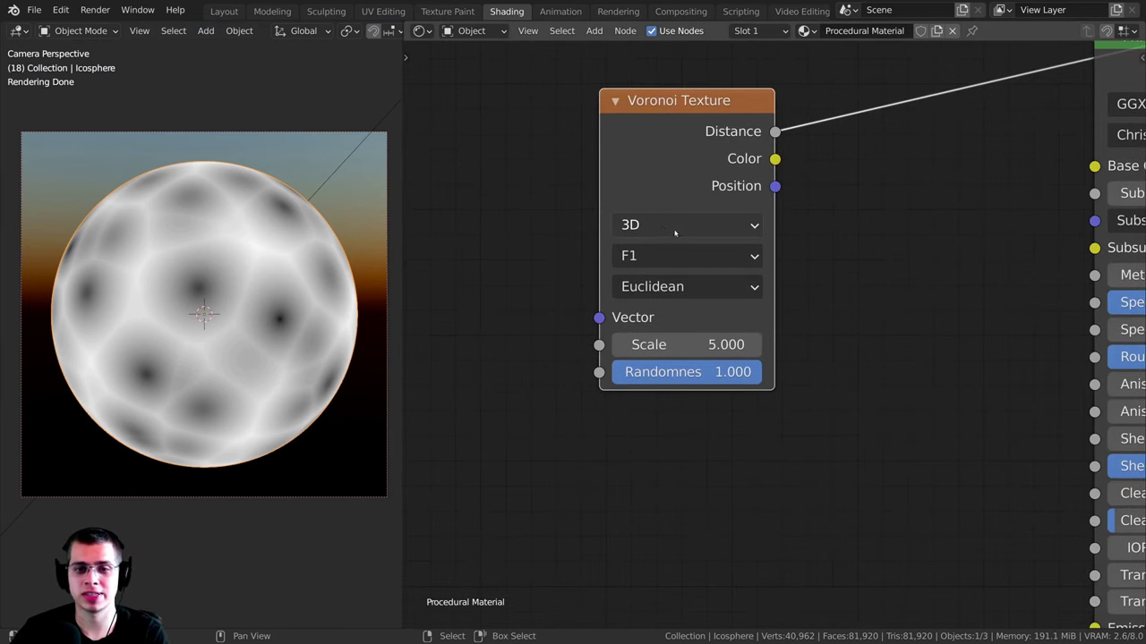
{"action": "left_click", "coordinate": [675, 233]}
{"action": "left_click", "coordinate": [662, 334]}
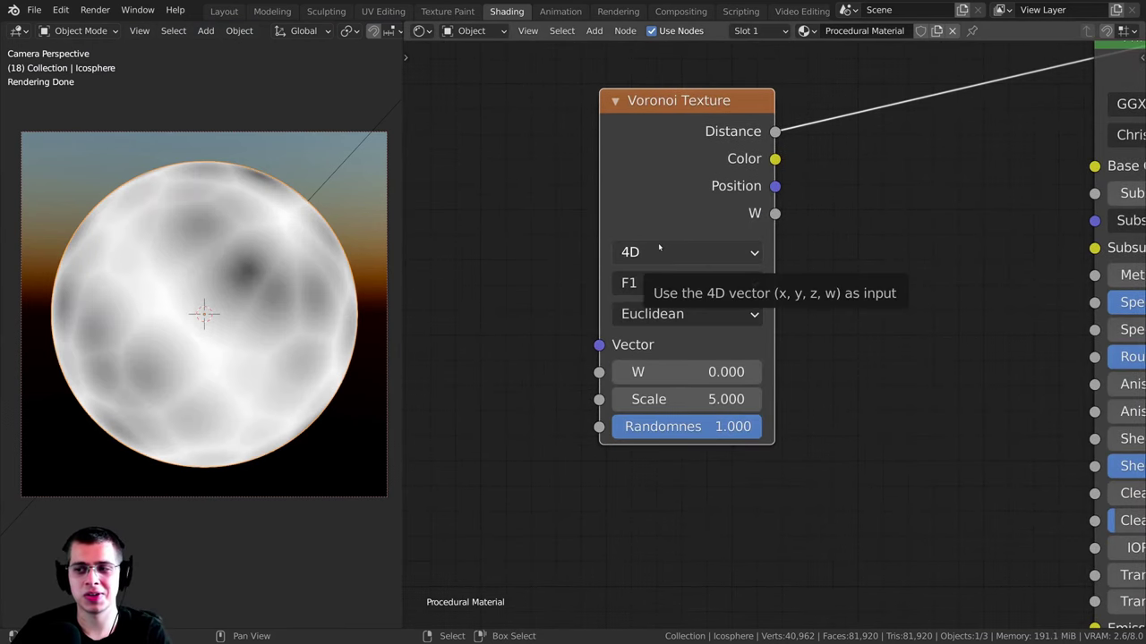
{"action": "left_click", "coordinate": [705, 251]}
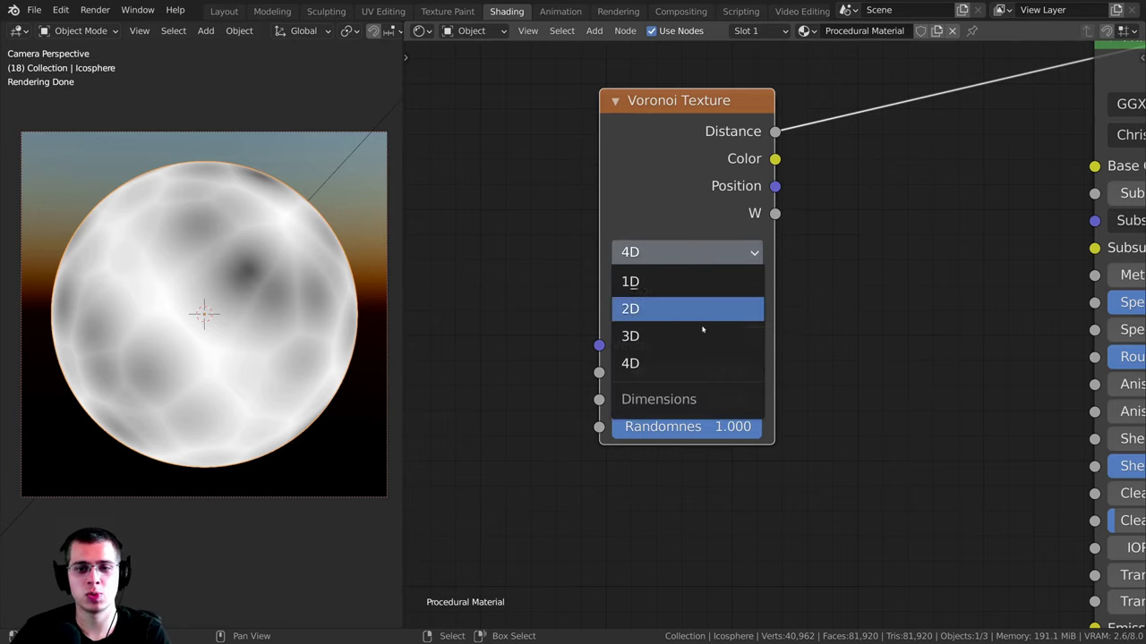
{"action": "left_click", "coordinate": [733, 260]}
{"action": "left_click", "coordinate": [724, 255]}
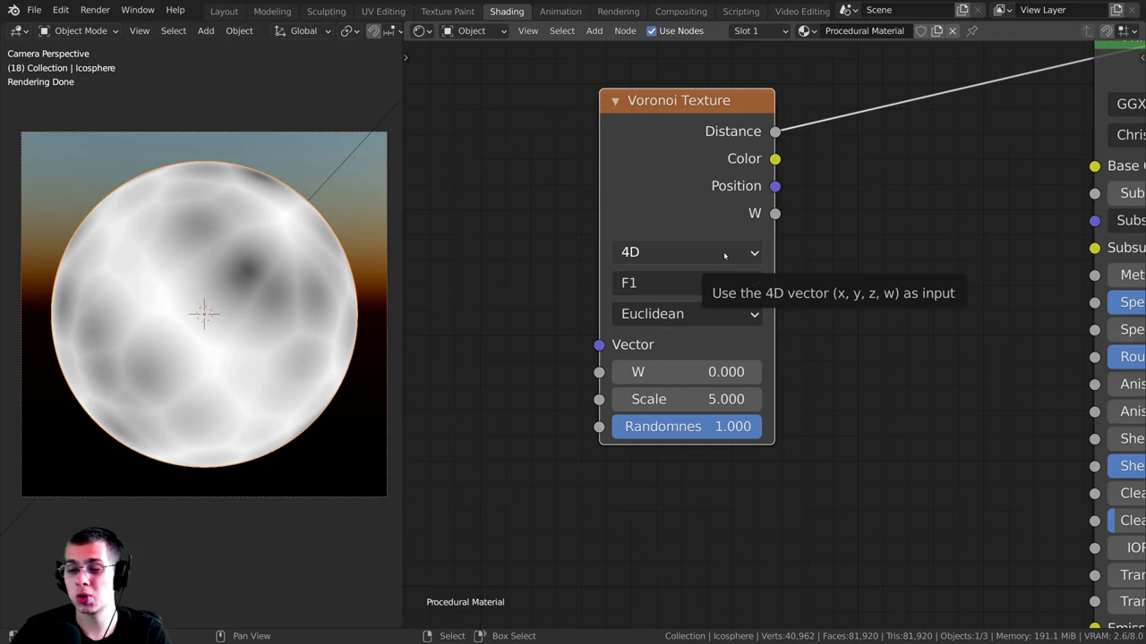
{"action": "scroll", "coordinate": [721, 254], "scroll_direction": "down", "scroll_amount": 4, "text": "ctrl"}
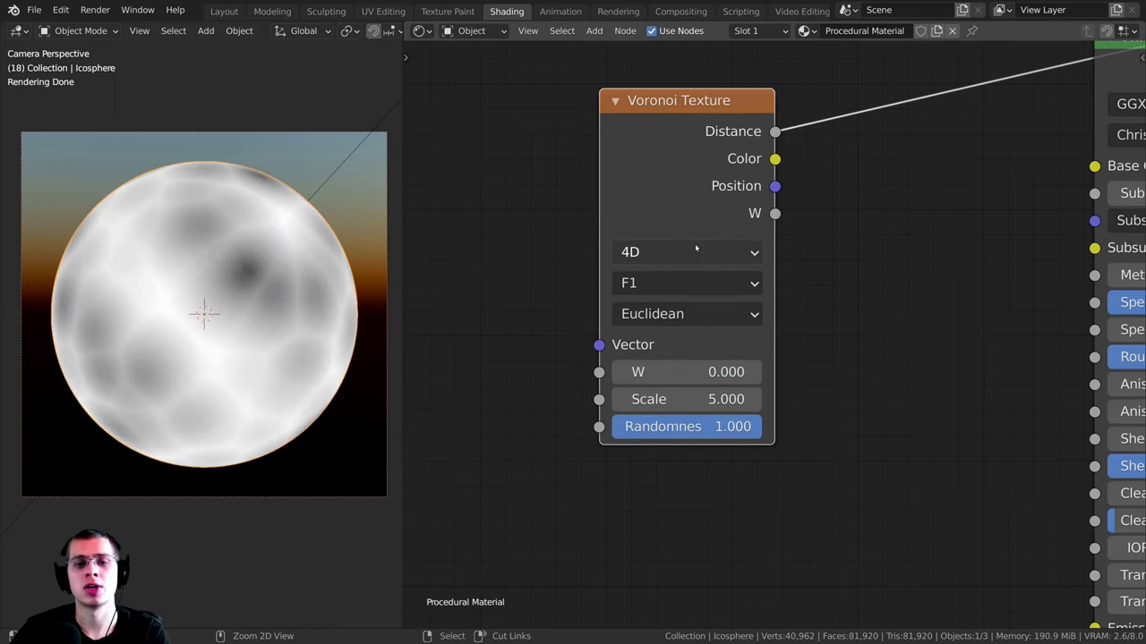
{"action": "scroll", "coordinate": [696, 248], "scroll_direction": "down", "scroll_amount": 3, "text": "ctrl"}
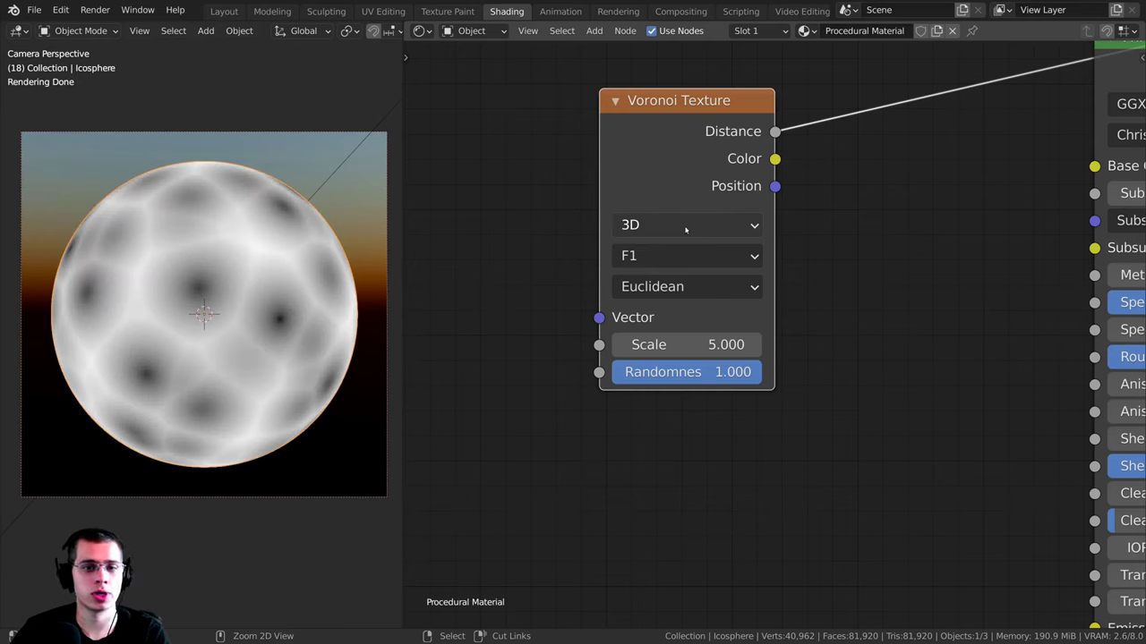
{"action": "scroll", "coordinate": [680, 228], "scroll_direction": "down", "scroll_amount": 2, "text": "ctrl"}
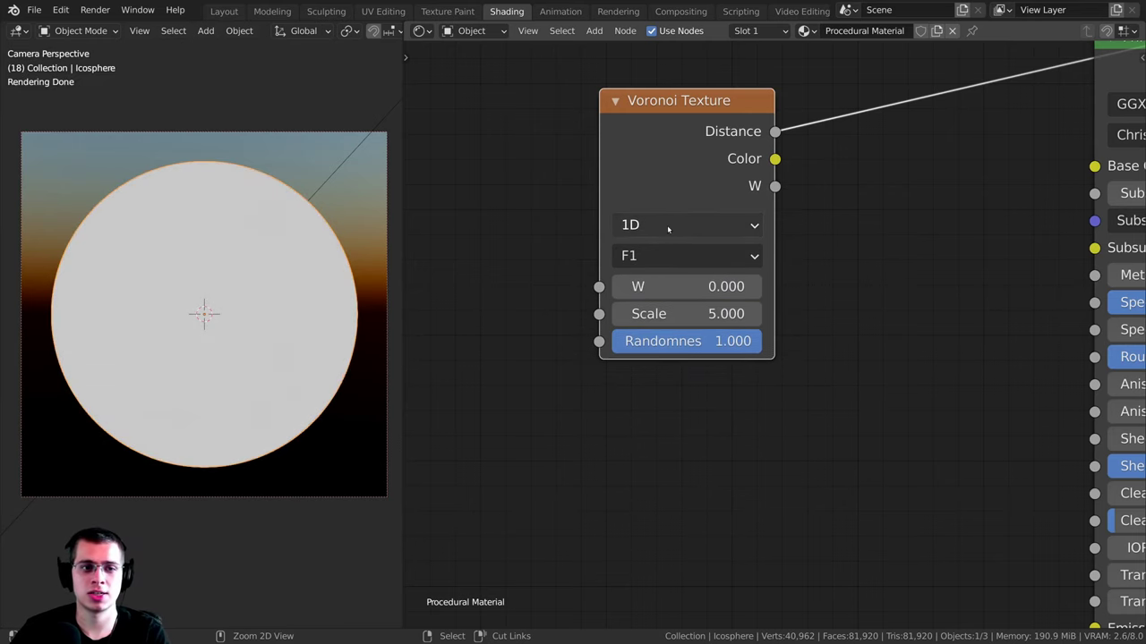
{"action": "scroll", "coordinate": [667, 225], "scroll_direction": "down", "scroll_amount": 2, "text": "ctrl"}
Step: Compare the Voronoi Texture in 4D once more and set its dimensions back to 3D
{"action": "left_click", "coordinate": [668, 226]}
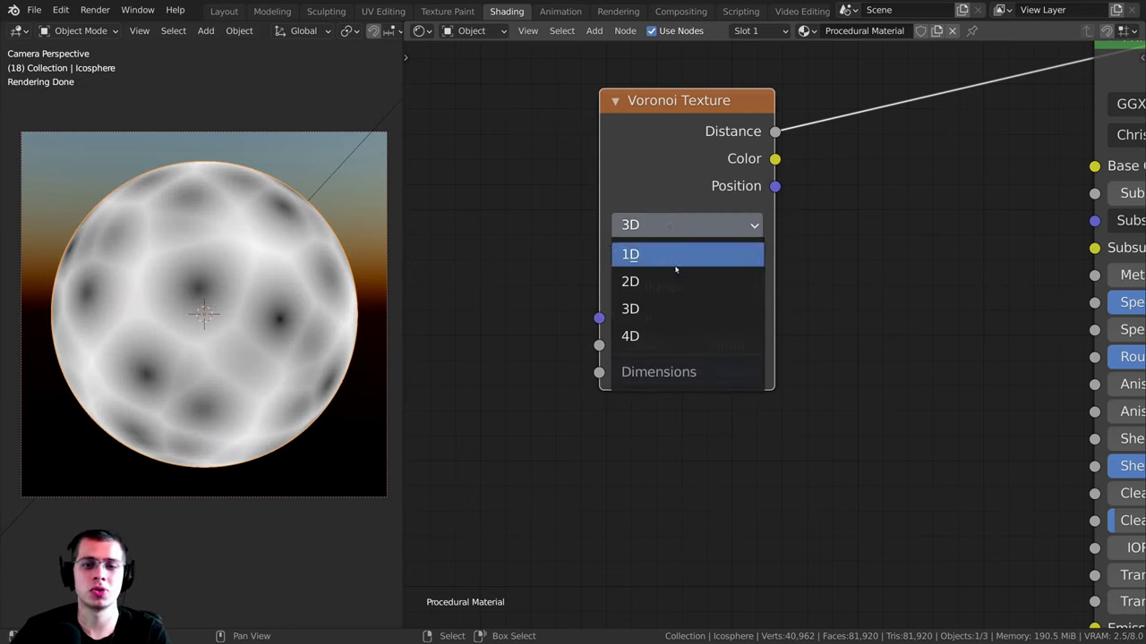
{"action": "left_click", "coordinate": [670, 335]}
{"action": "left_click", "coordinate": [668, 252]}
{"action": "left_click", "coordinate": [666, 336]}
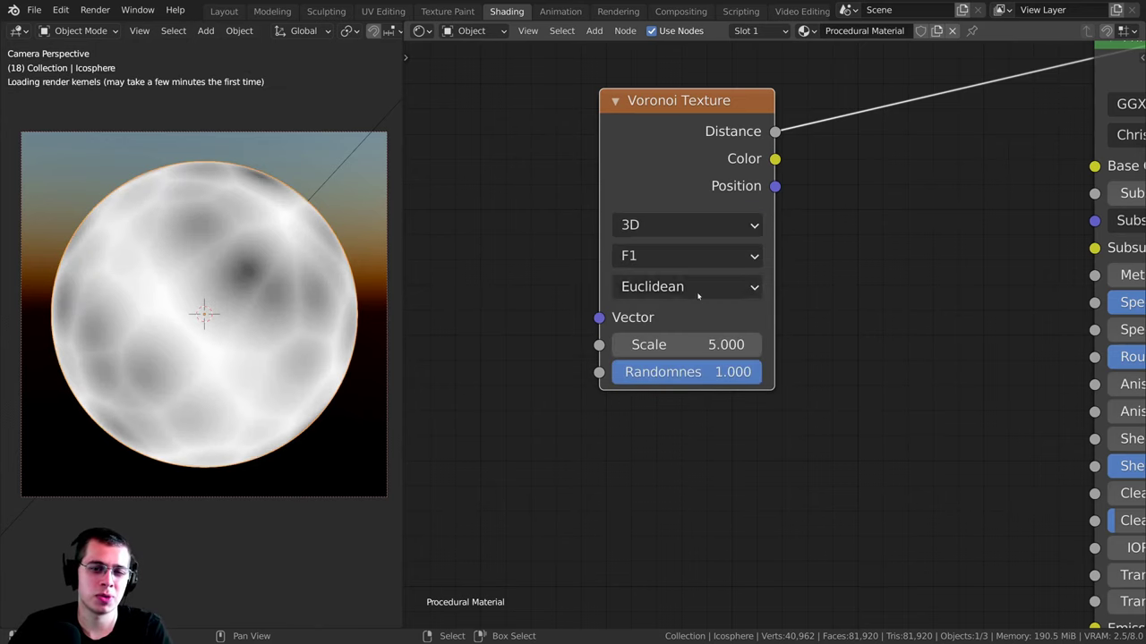
Step: Try the F2 and Smooth F1 feature outputs on the Voronoi Texture, viewing the sphere from other angles
{"action": "left_click", "coordinate": [685, 256]}
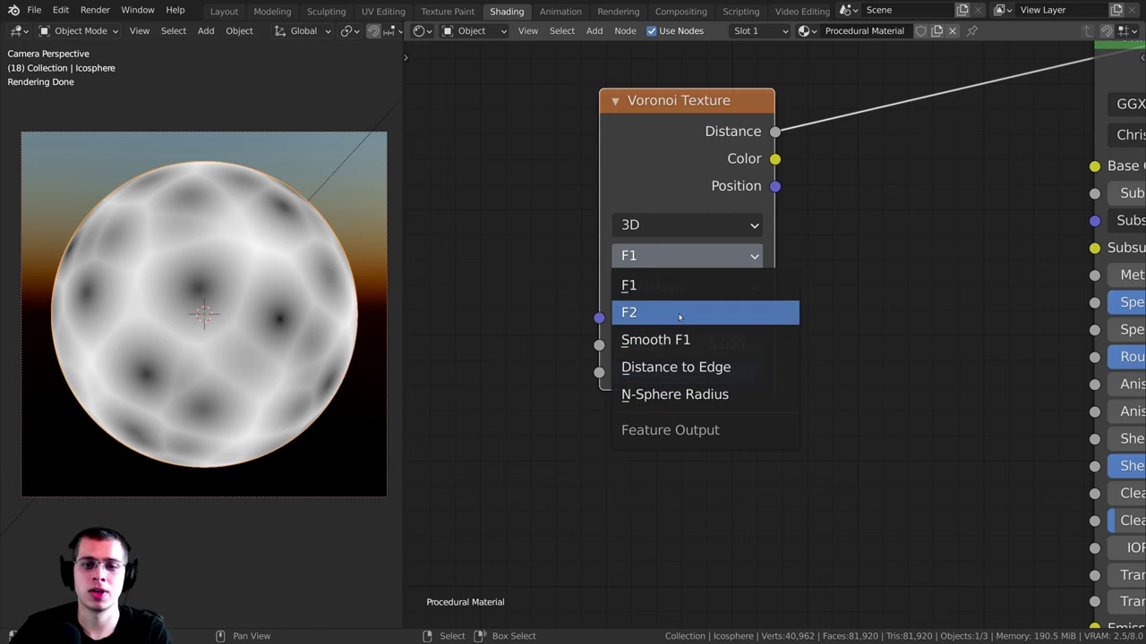
{"action": "left_click", "coordinate": [684, 312]}
{"action": "middle_click_drag", "start_coordinate": [273, 332], "coordinate": [362, 459]}
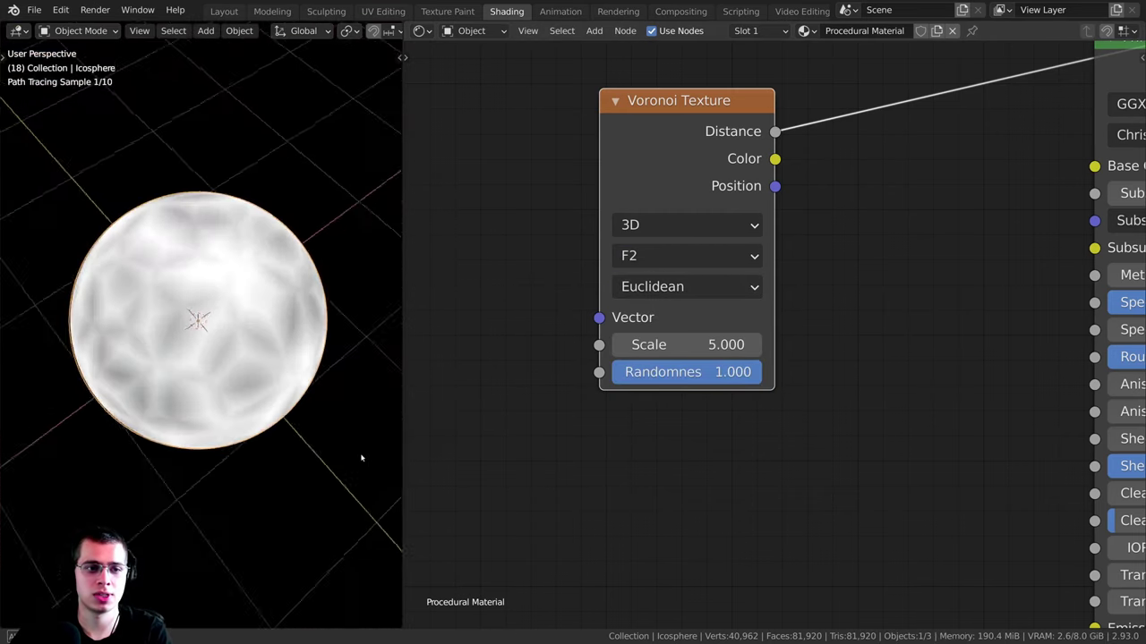
{"action": "left_click", "coordinate": [686, 256]}
{"action": "left_click", "coordinate": [662, 337]}
{"action": "scroll", "coordinate": [274, 233], "scroll_direction": "up", "scroll_amount": 4}
{"action": "scroll", "coordinate": [274, 233], "scroll_direction": "down", "scroll_amount": 2}
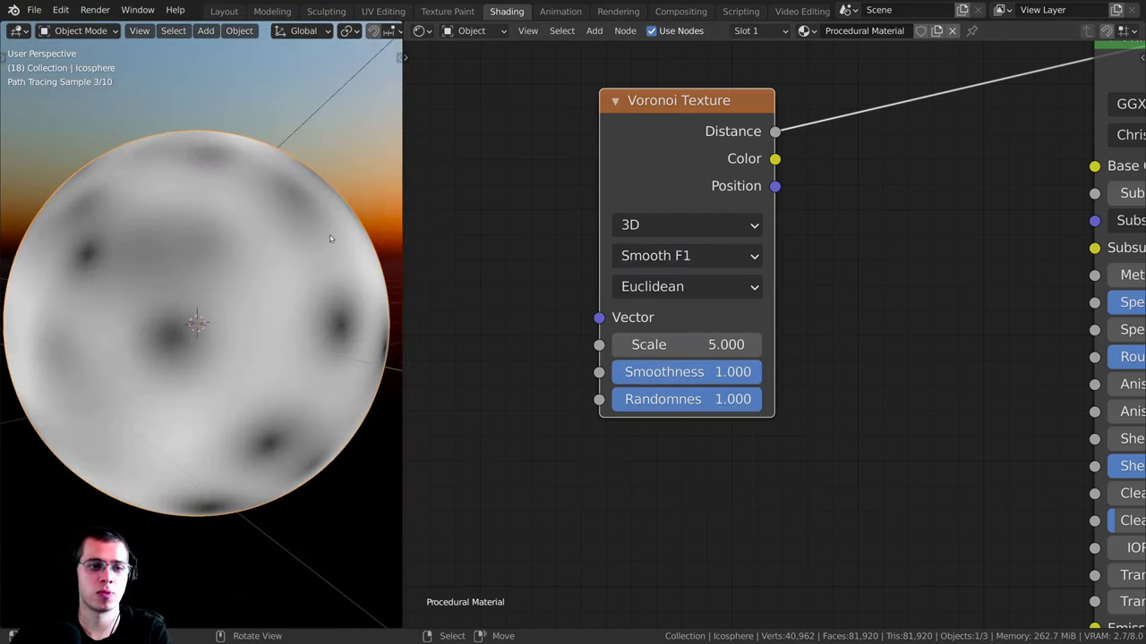
Step: Try the Distance to Edge feature output on the Voronoi Texture and set the feature back to F1
{"action": "left_click", "coordinate": [660, 256]}
{"action": "left_click", "coordinate": [681, 366]}
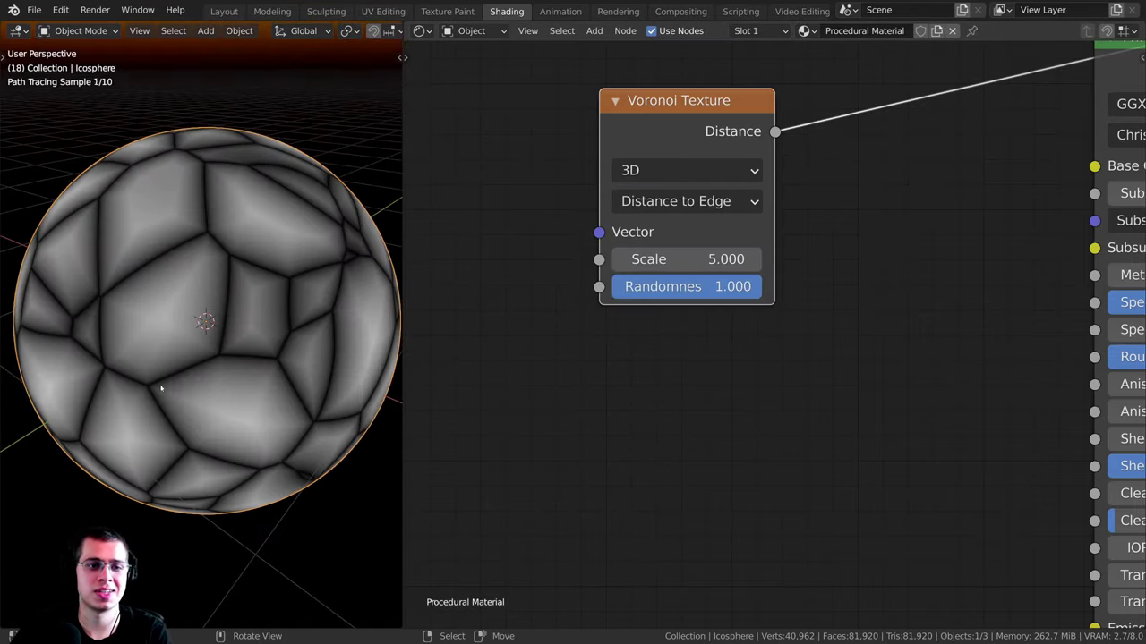
{"action": "scroll", "coordinate": [260, 295], "scroll_direction": "down", "scroll_amount": 3}
{"action": "middle_click_drag", "start_coordinate": [296, 302], "coordinate": [245, 328]}
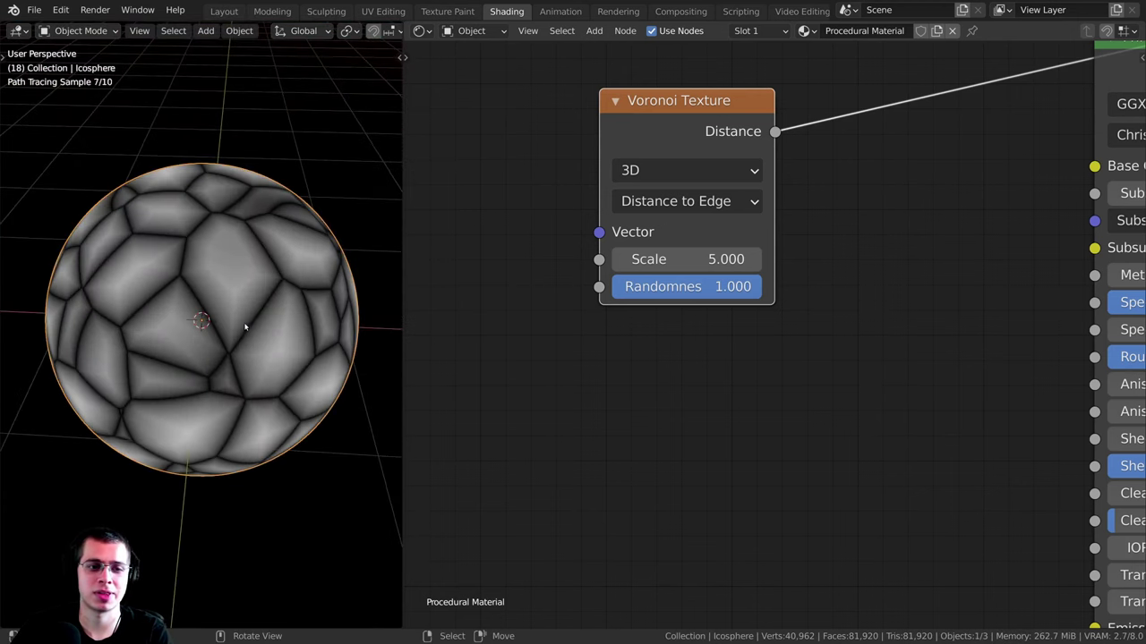
{"action": "scroll", "coordinate": [240, 299], "scroll_direction": "up", "scroll_amount": 1}
{"action": "left_click", "coordinate": [661, 203]}
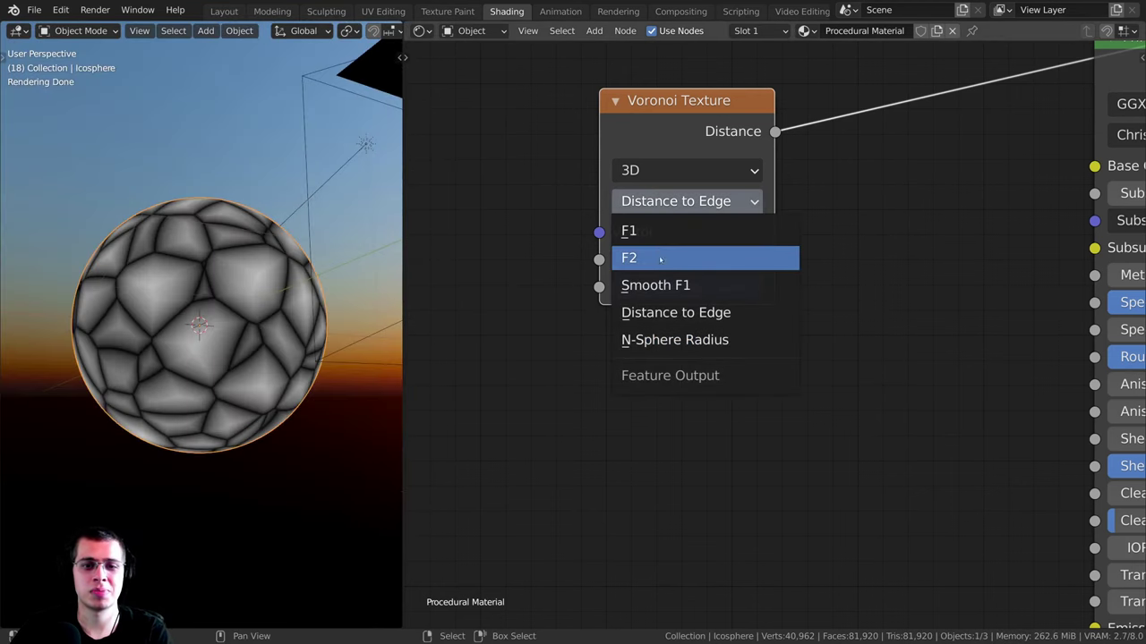
{"action": "left_click", "coordinate": [659, 237]}
Step: Raise the Voronoi Texture's Scale to 10.800 and on to 14.700, checking the sphere in the camera view
{"action": "middle_click_drag", "start_coordinate": [684, 289], "coordinate": [689, 254]}
{"action": "left_click_drag", "start_coordinate": [667, 309], "coordinate": [904, 310]}
{"action": "key", "text": "KP_0"}
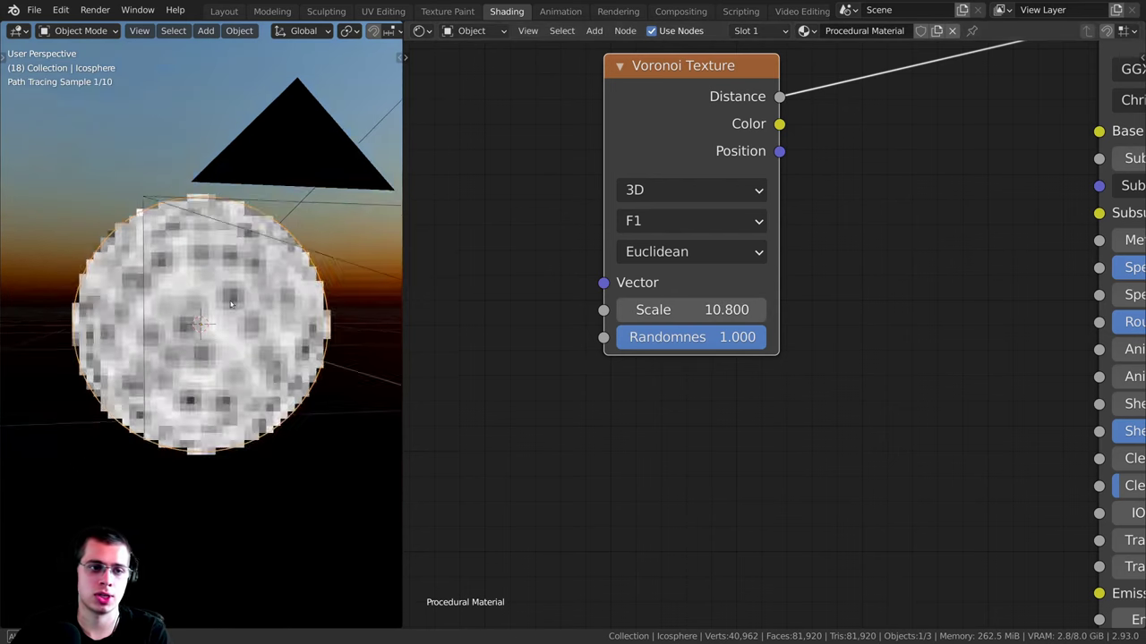
{"action": "middle_click_drag", "start_coordinate": [670, 366], "coordinate": [661, 397]}
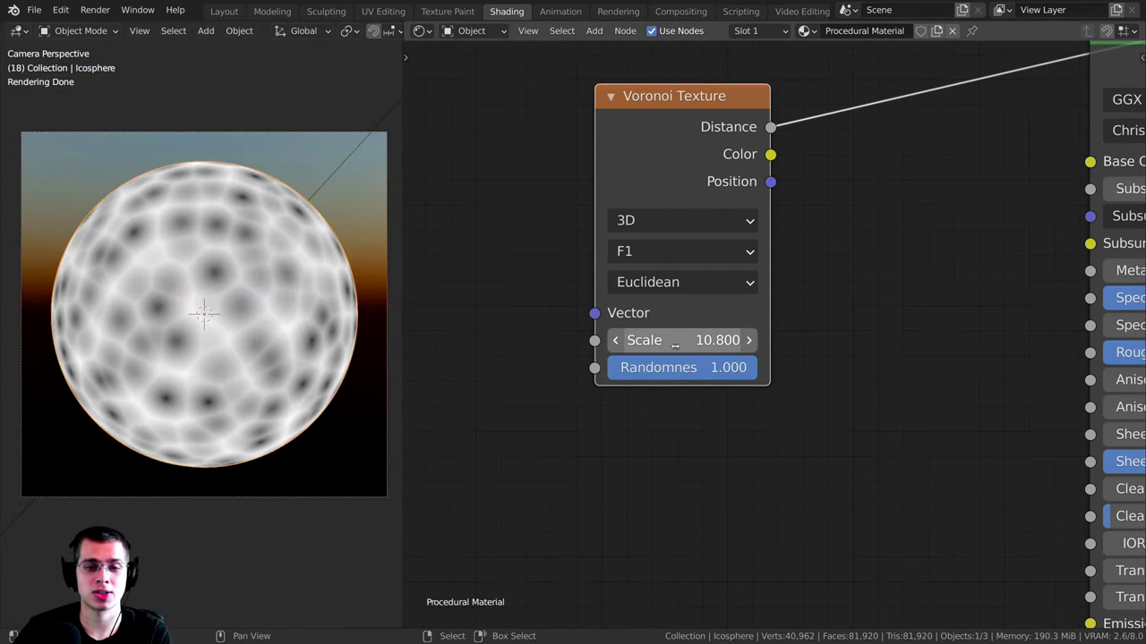
{"action": "left_click_drag", "start_coordinate": [679, 340], "coordinate": [834, 340]}
{"action": "scroll", "coordinate": [107, 315], "scroll_direction": "up", "scroll_amount": 3}
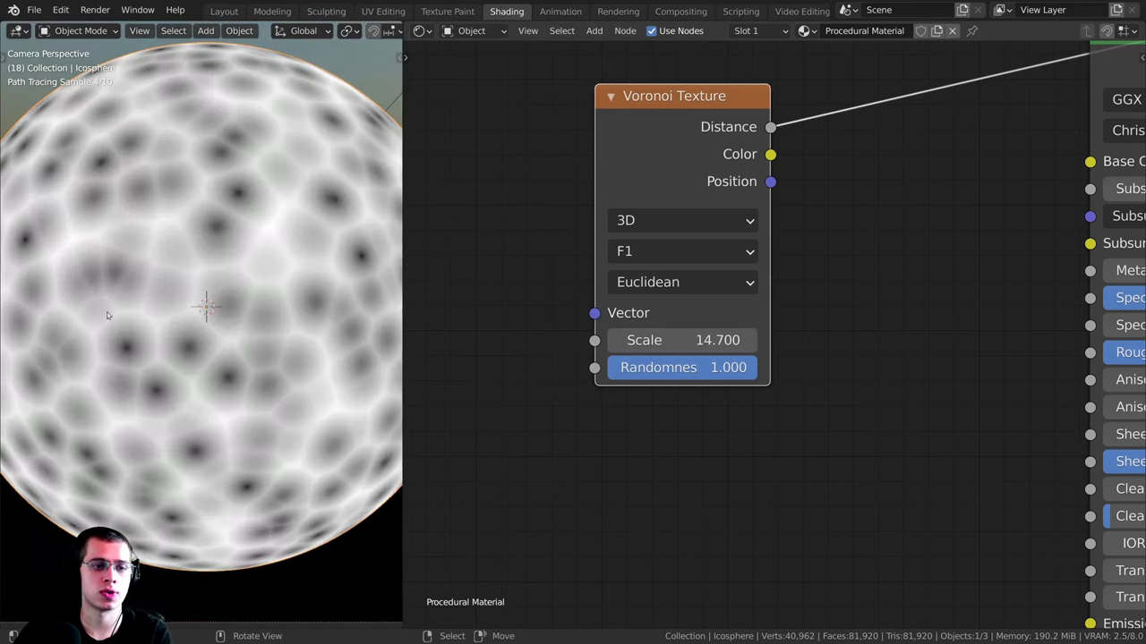
{"action": "scroll", "coordinate": [106, 315], "scroll_direction": "down", "scroll_amount": 3}
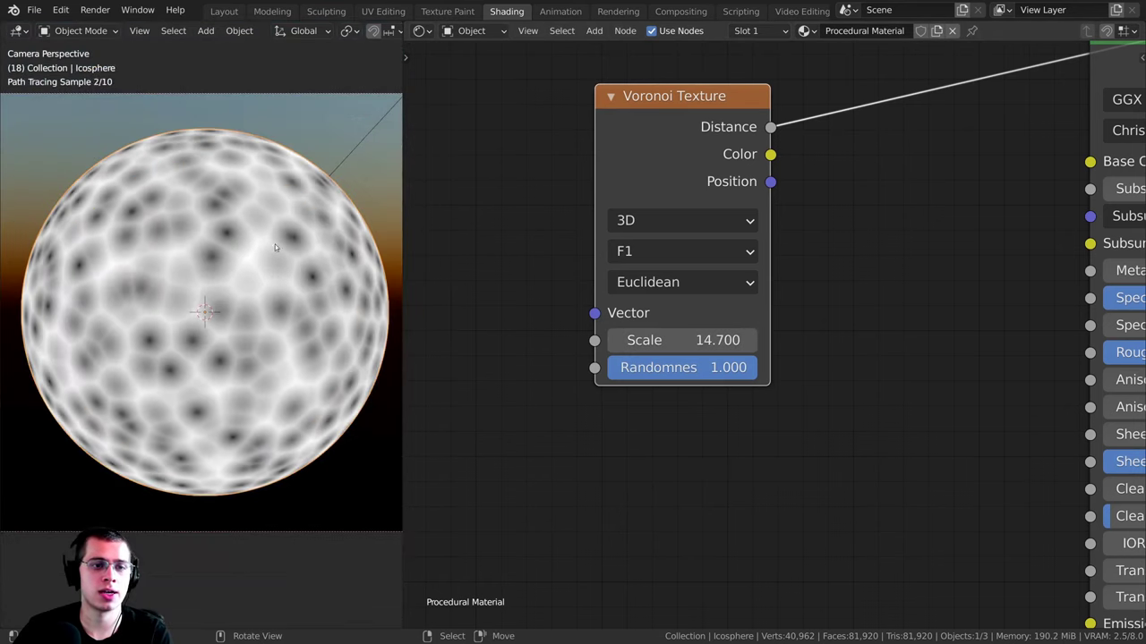
Step: Try a Randomness of 0.000 on the Voronoi Texture and return it to 1.000
{"action": "left_click_drag", "start_coordinate": [707, 367], "coordinate": [550, 367]}
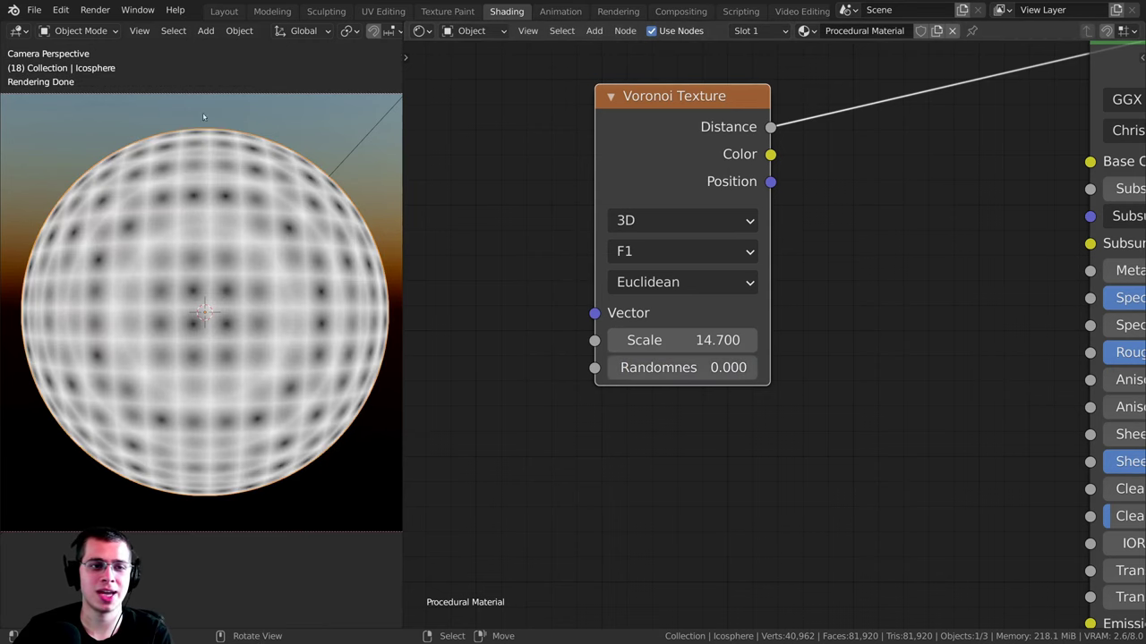
{"action": "scroll", "coordinate": [229, 217], "scroll_direction": "up", "scroll_amount": 3}
{"action": "scroll", "coordinate": [233, 490], "scroll_direction": "up", "scroll_amount": 1}
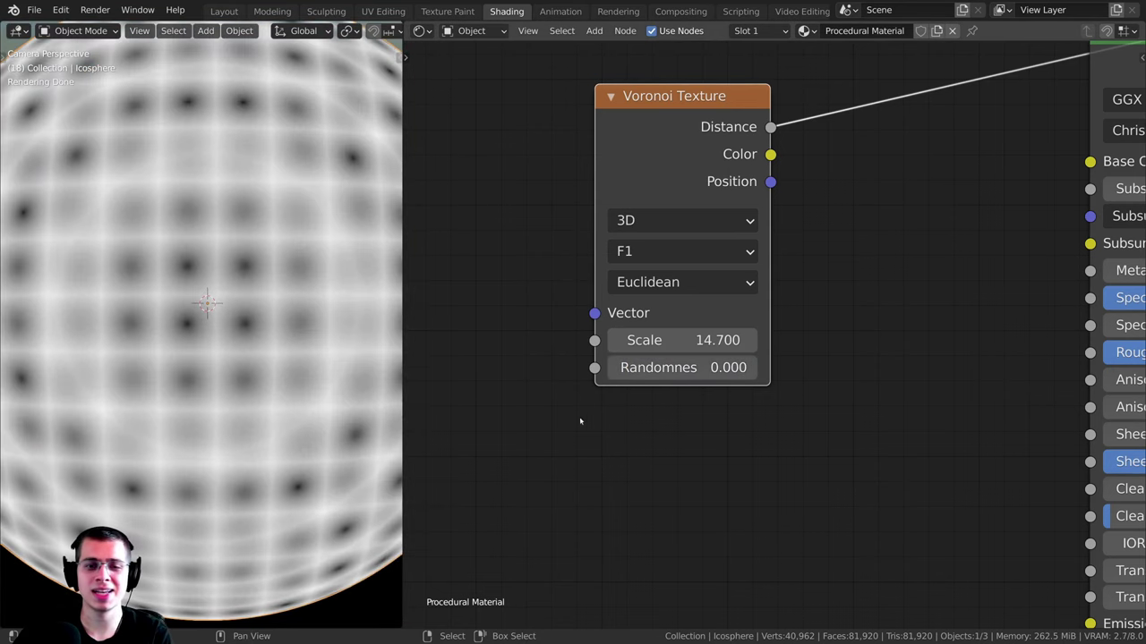
{"action": "left_click_drag", "start_coordinate": [685, 367], "coordinate": [215, 262]}
{"action": "scroll", "coordinate": [215, 262], "scroll_direction": "down", "scroll_amount": 3}
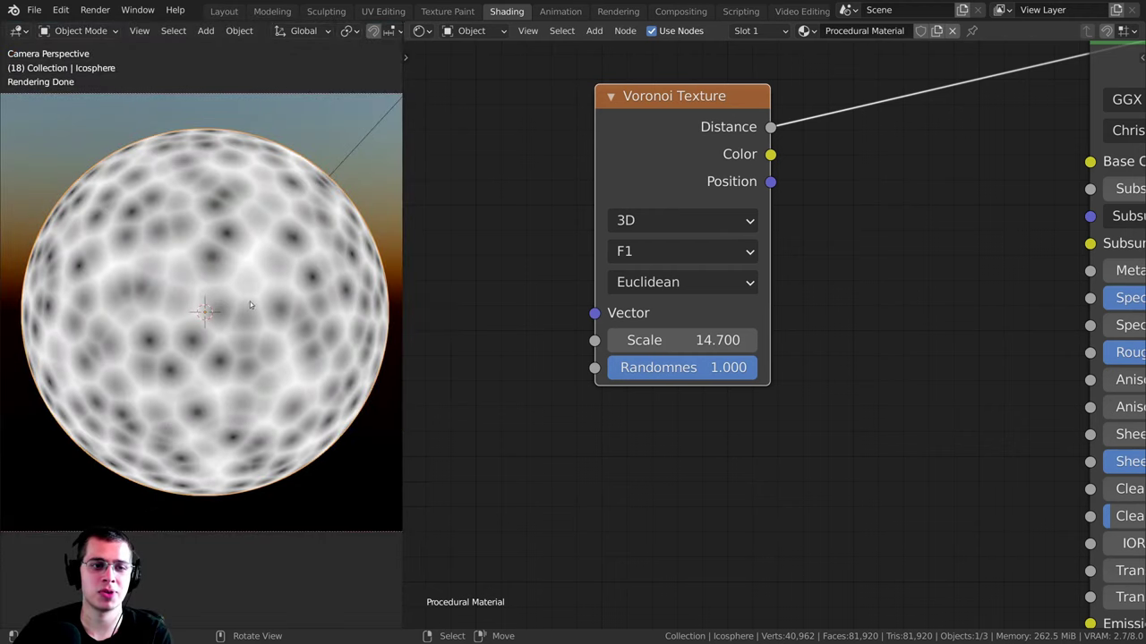
{"action": "left_click_drag", "start_coordinate": [680, 367], "coordinate": [714, 367]}
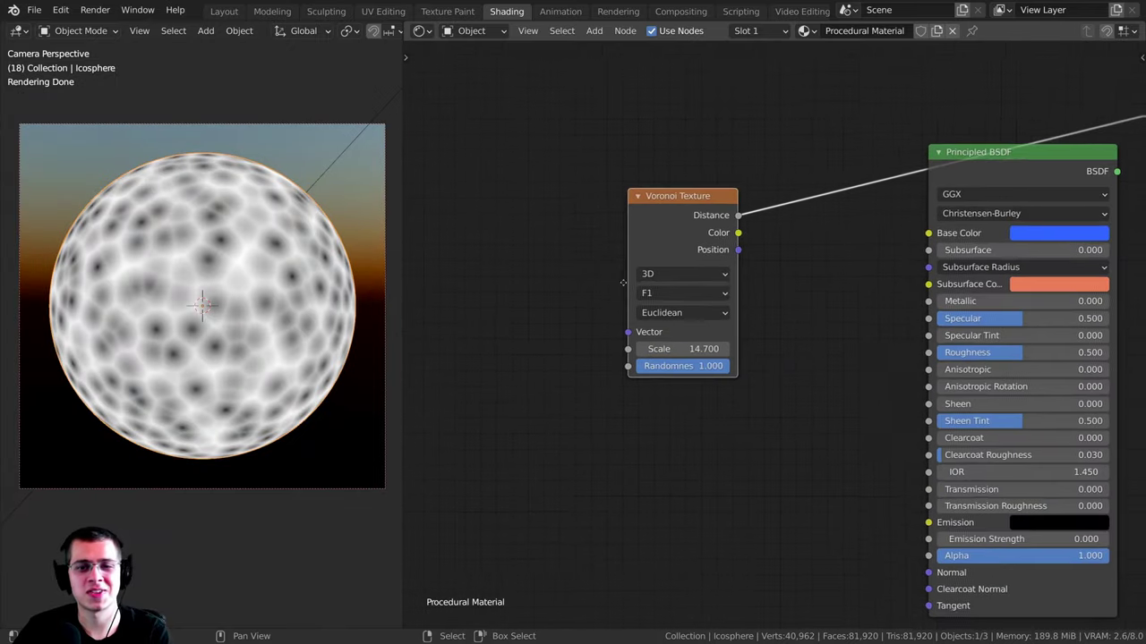
Step: Delete the Voronoi Texture node and place a Checker Texture node in front of the Principled BSDF
{"action": "middle_click_drag", "start_coordinate": [623, 283], "coordinate": [588, 302]}
{"action": "scroll", "coordinate": [588, 301], "scroll_direction": "up", "scroll_amount": 3}
{"action": "left_click_drag", "start_coordinate": [647, 229], "coordinate": [662, 230]}
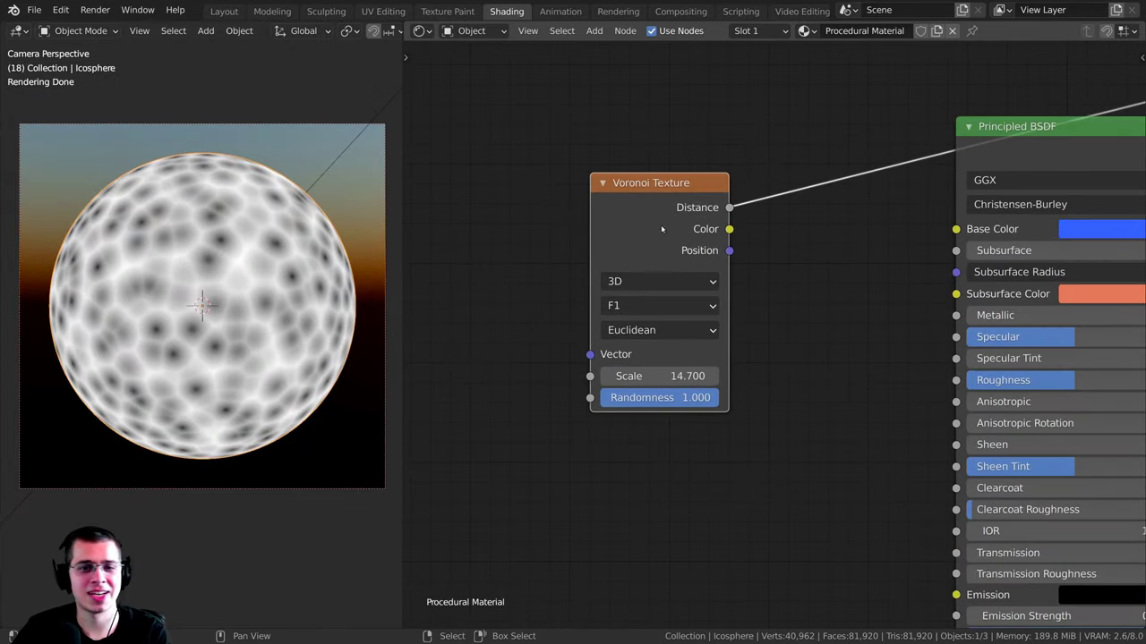
{"action": "key", "text": "x"}
{"action": "key", "text": "shift+a"}
{"action": "mouse_move", "coordinate": [663, 178]}
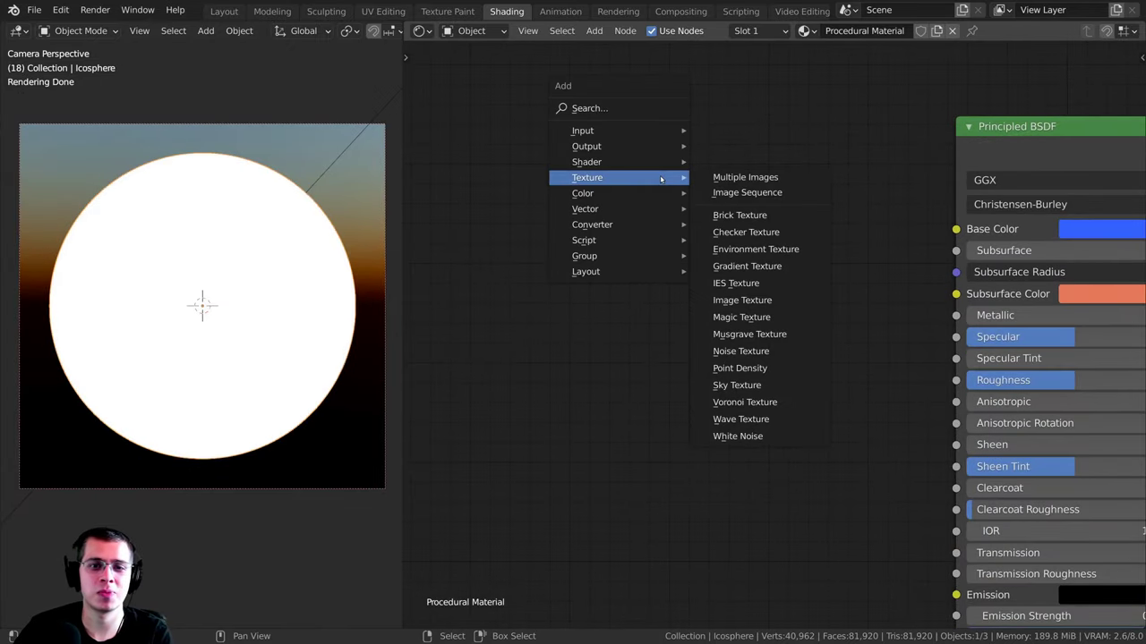
{"action": "key", "text": "shift+a"}
{"action": "mouse_move", "coordinate": [517, 174]}
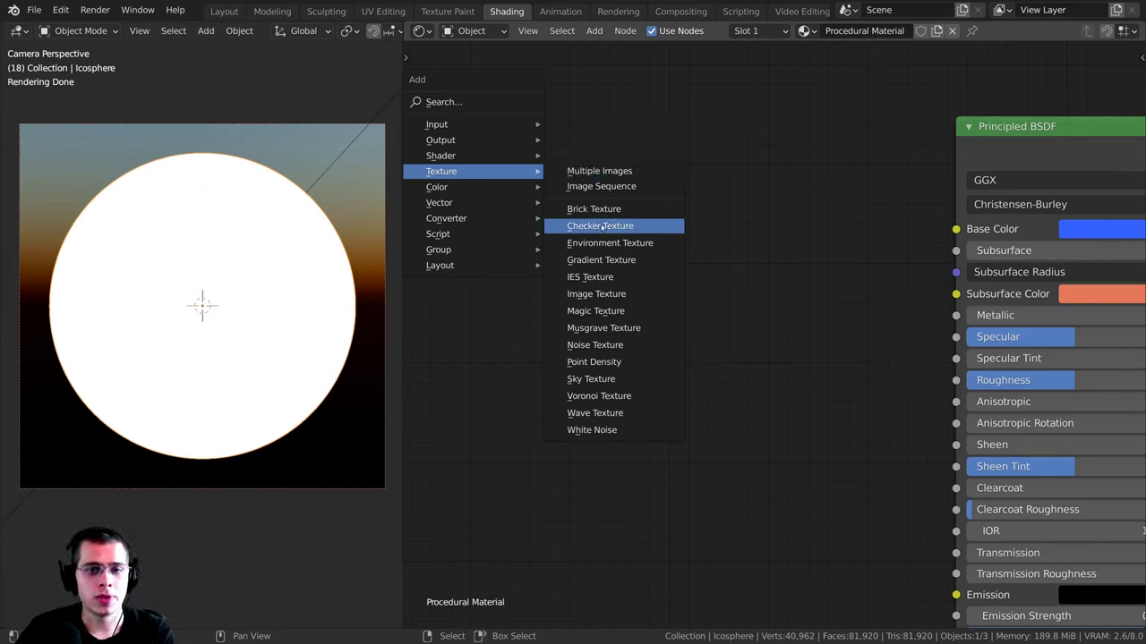
{"action": "left_click", "coordinate": [604, 226]}
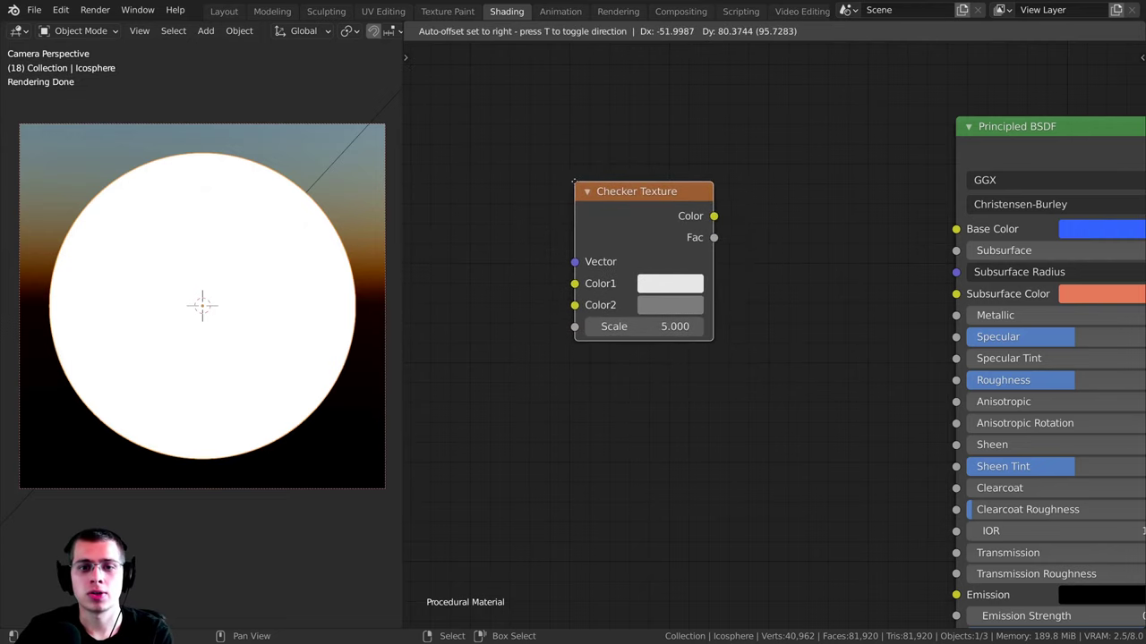
{"action": "left_click", "coordinate": [631, 202]}
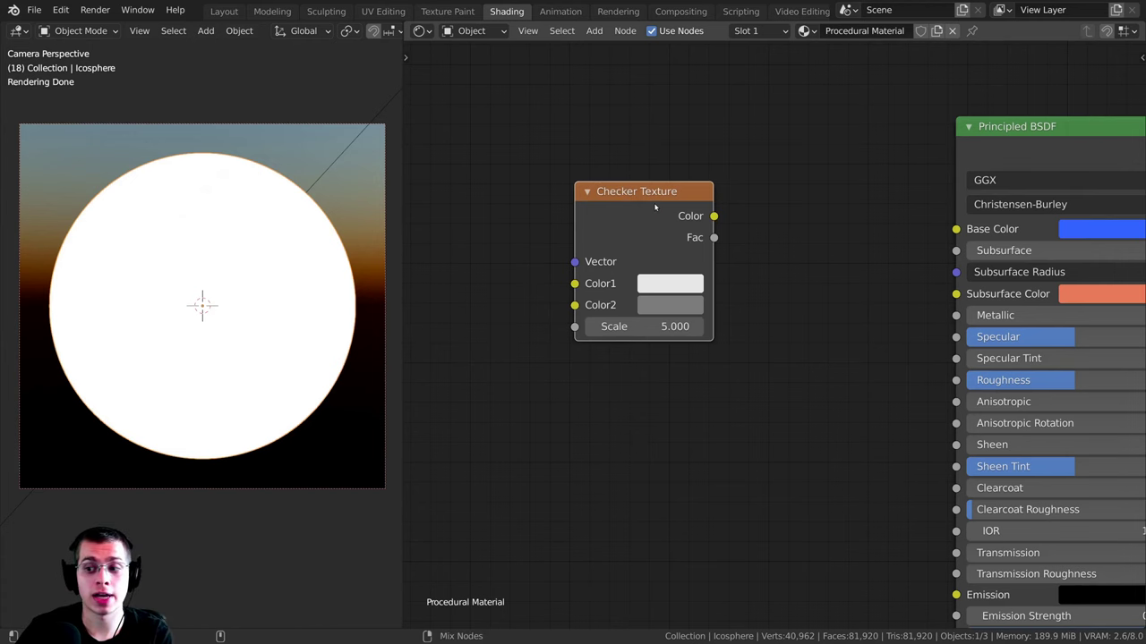
Step: Preview the Checker Texture's Color output on the sphere from another angle and nudge the node slightly
{"action": "left_click", "coordinate": [654, 208], "text": "ctrl+shift"}
{"action": "middle_click_drag", "start_coordinate": [332, 159], "coordinate": [415, 370]}
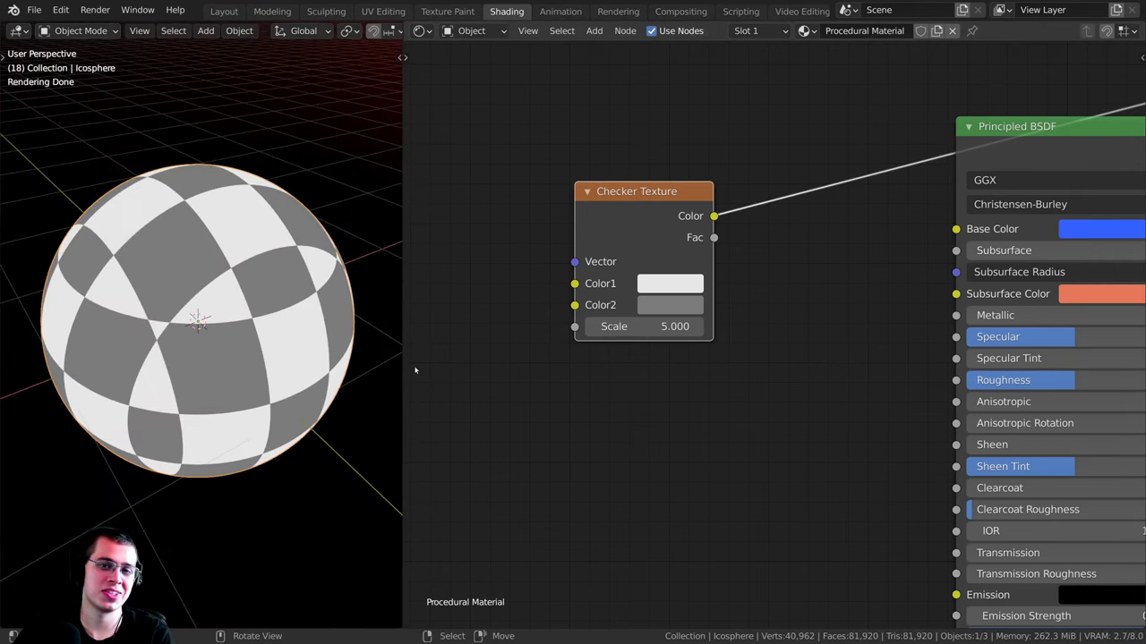
{"action": "left_click_drag", "start_coordinate": [628, 217], "coordinate": [639, 215]}
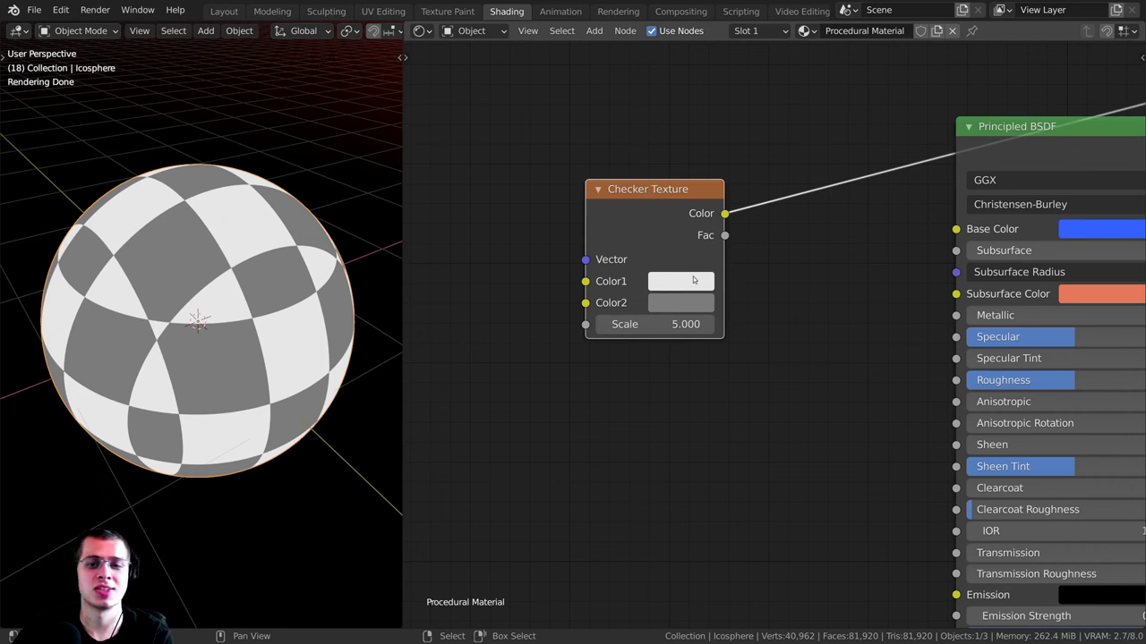
Step: Set the Checker Texture's Color2 to black
{"action": "left_click", "coordinate": [693, 280]}
{"action": "left_click", "coordinate": [699, 303]}
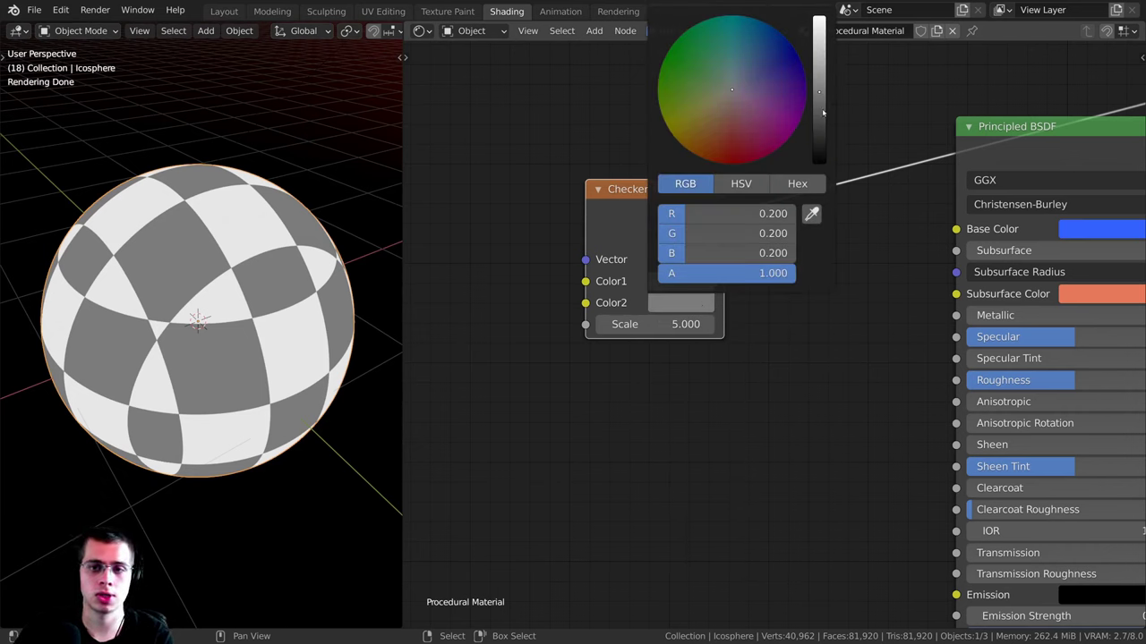
{"action": "left_click_drag", "start_coordinate": [823, 112], "coordinate": [820, 172]}
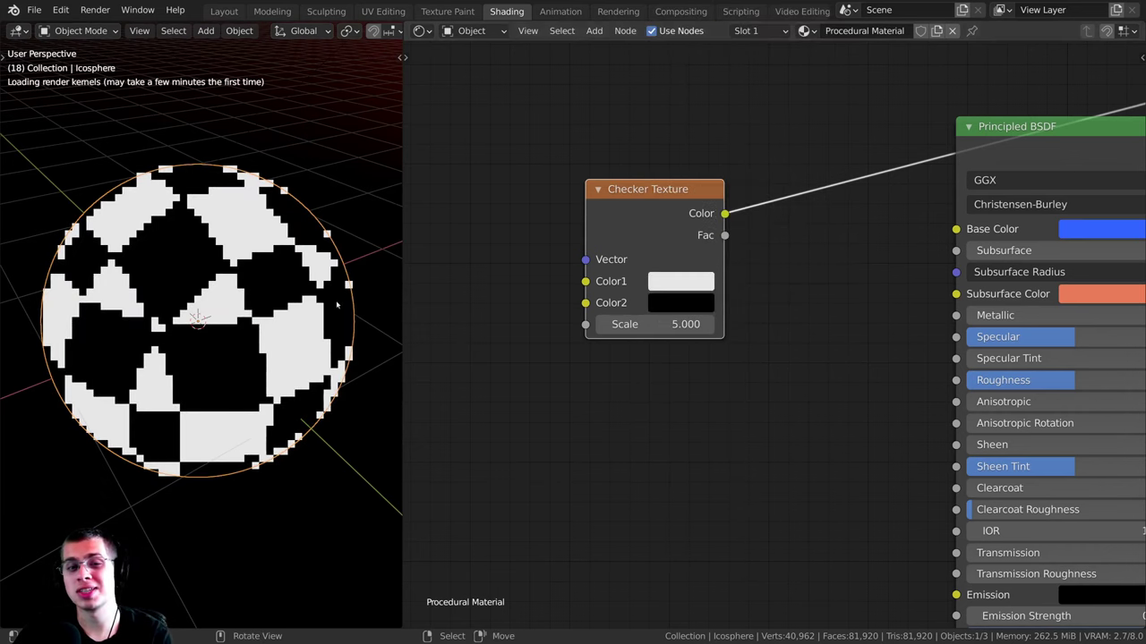
Step: Brighten the Checker Texture's Color1 to white, change it to red, and check the pattern in the camera view
{"action": "left_click", "coordinate": [672, 286]}
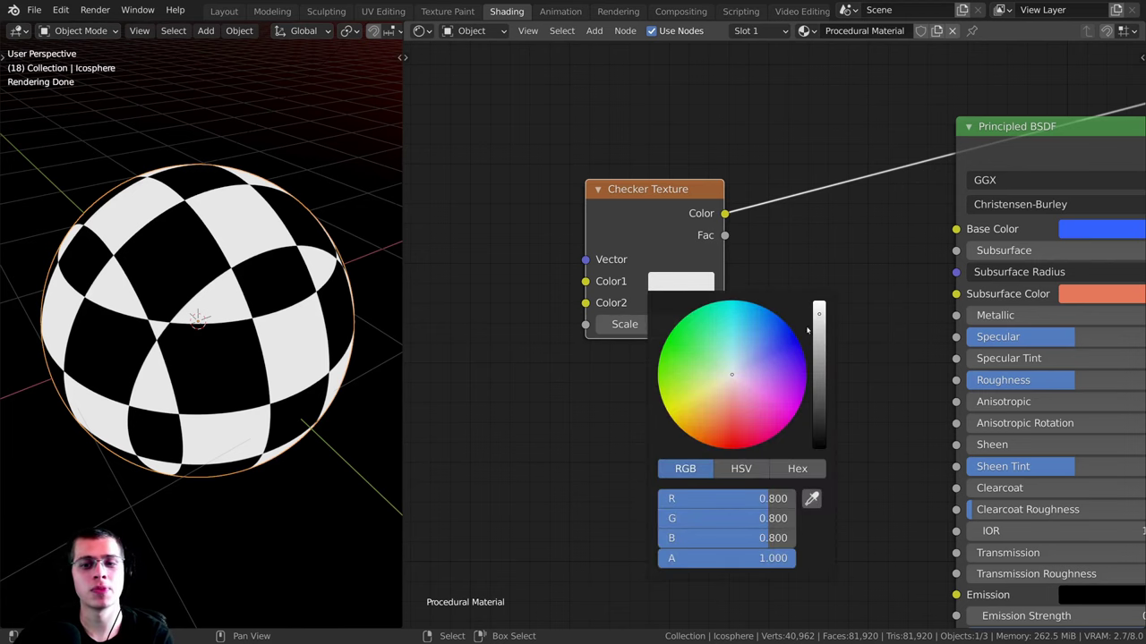
{"action": "left_click_drag", "start_coordinate": [819, 313], "coordinate": [818, 292]}
{"action": "left_click", "coordinate": [673, 283]}
{"action": "left_click_drag", "start_coordinate": [726, 433], "coordinate": [730, 446]}
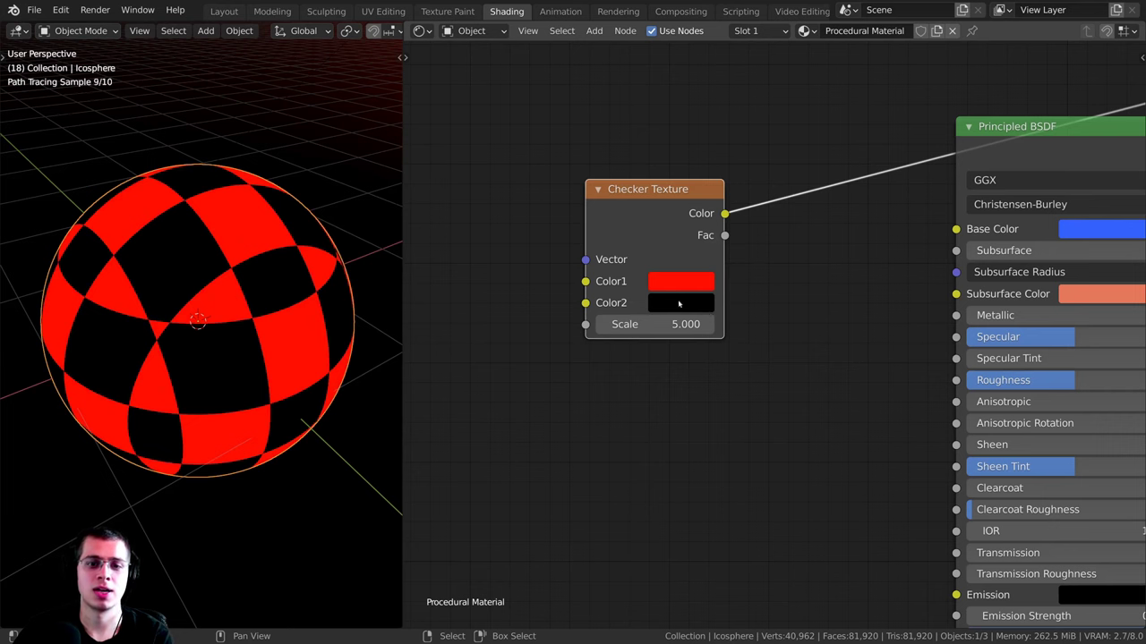
{"action": "left_click", "coordinate": [680, 303]}
{"action": "key", "text": "KP_0"}
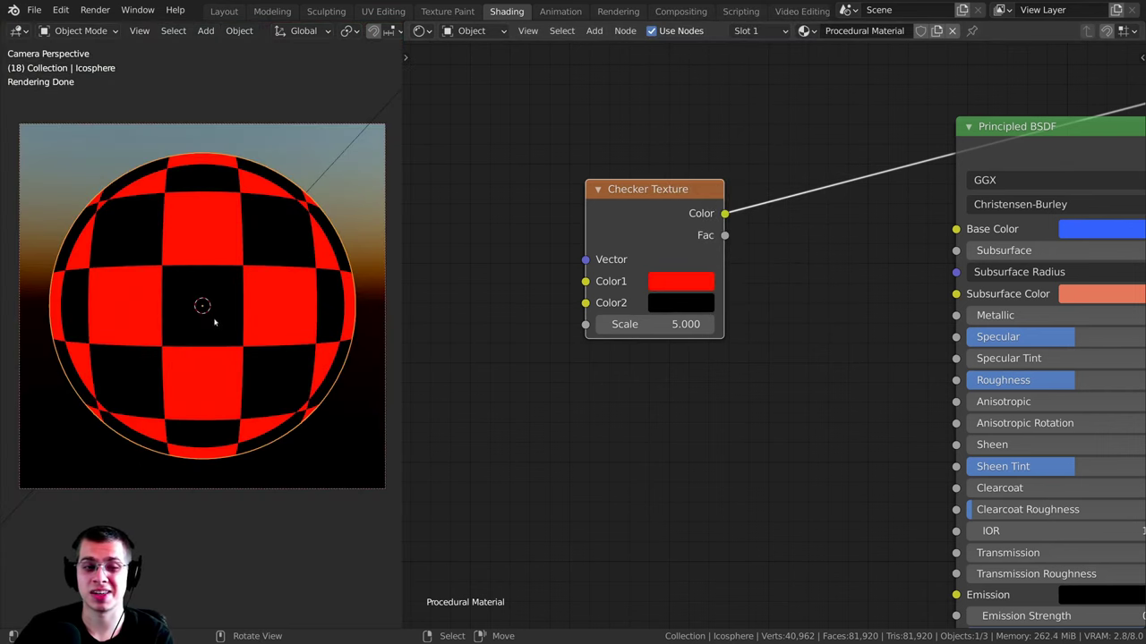
{"action": "scroll", "coordinate": [682, 323], "scroll_direction": "up", "scroll_amount": 1}
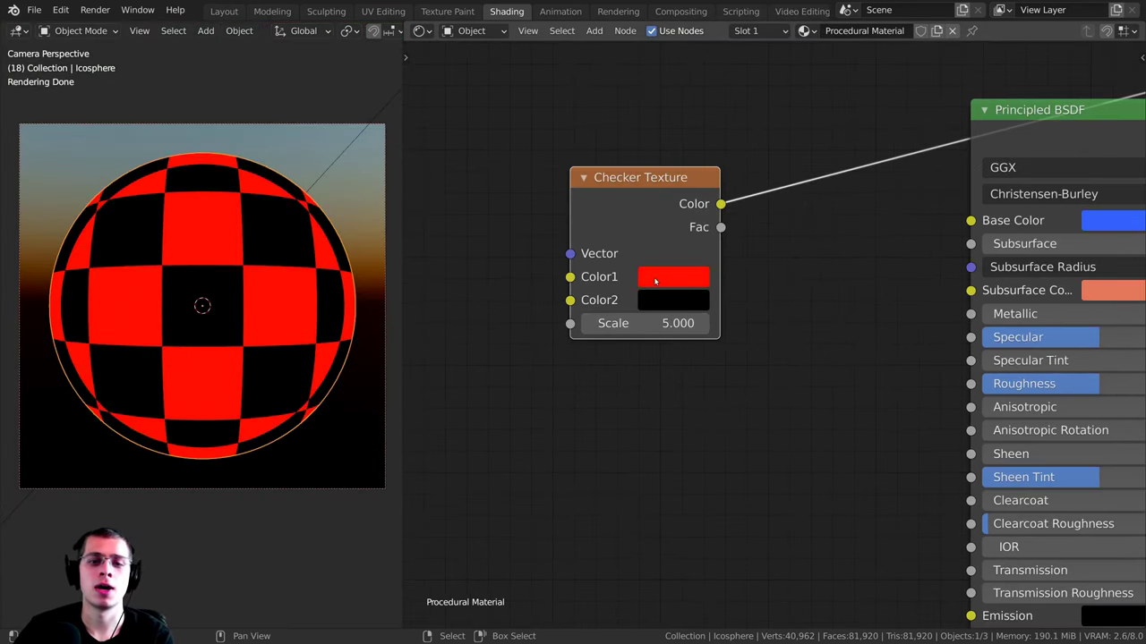
Step: Darken and desaturate the Checker Texture's Color1 to a medium brown
{"action": "left_click", "coordinate": [655, 282]}
{"action": "left_click", "coordinate": [823, 372]}
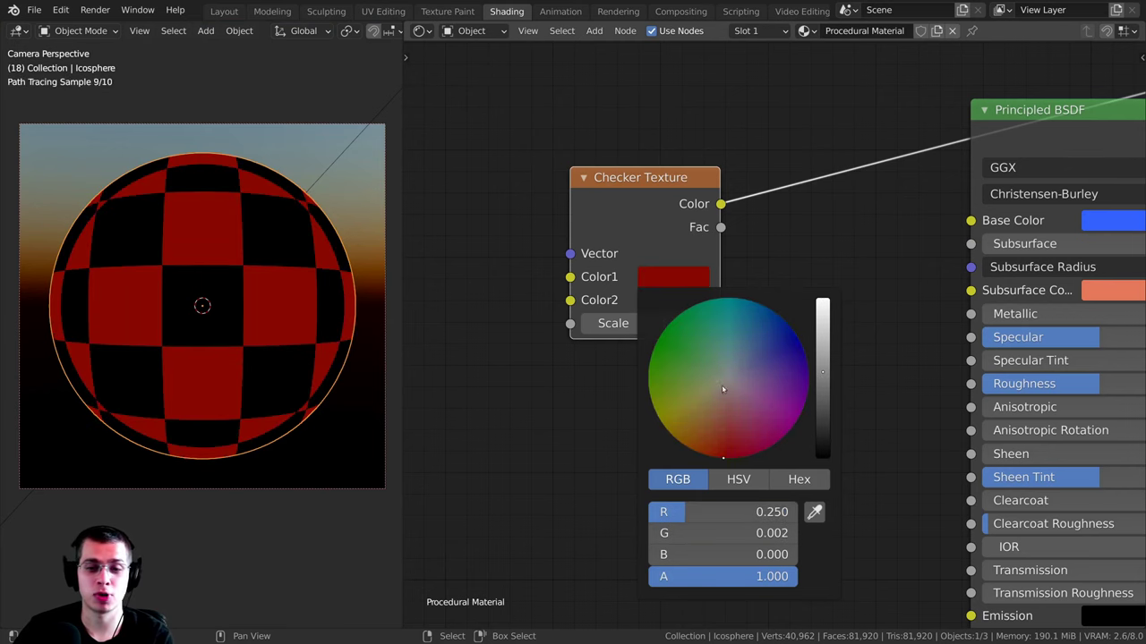
{"action": "left_click_drag", "start_coordinate": [713, 403], "coordinate": [709, 413]}
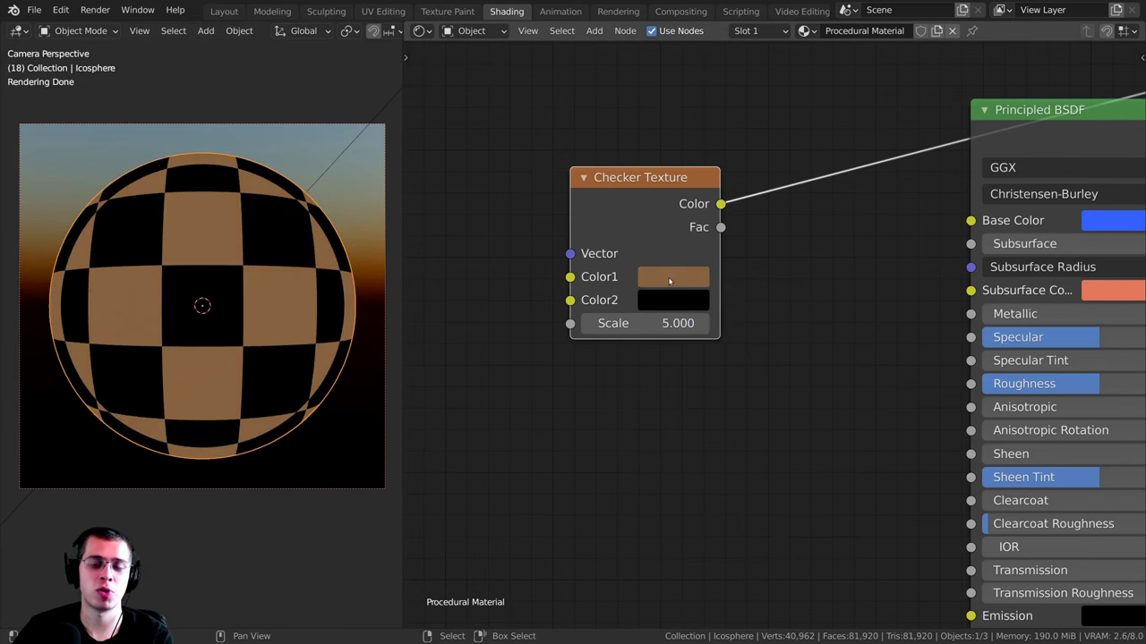
{"action": "left_click", "coordinate": [669, 281]}
Step: Set the Checker Texture's Color2 to a dark brown
{"action": "left_click", "coordinate": [672, 301]}
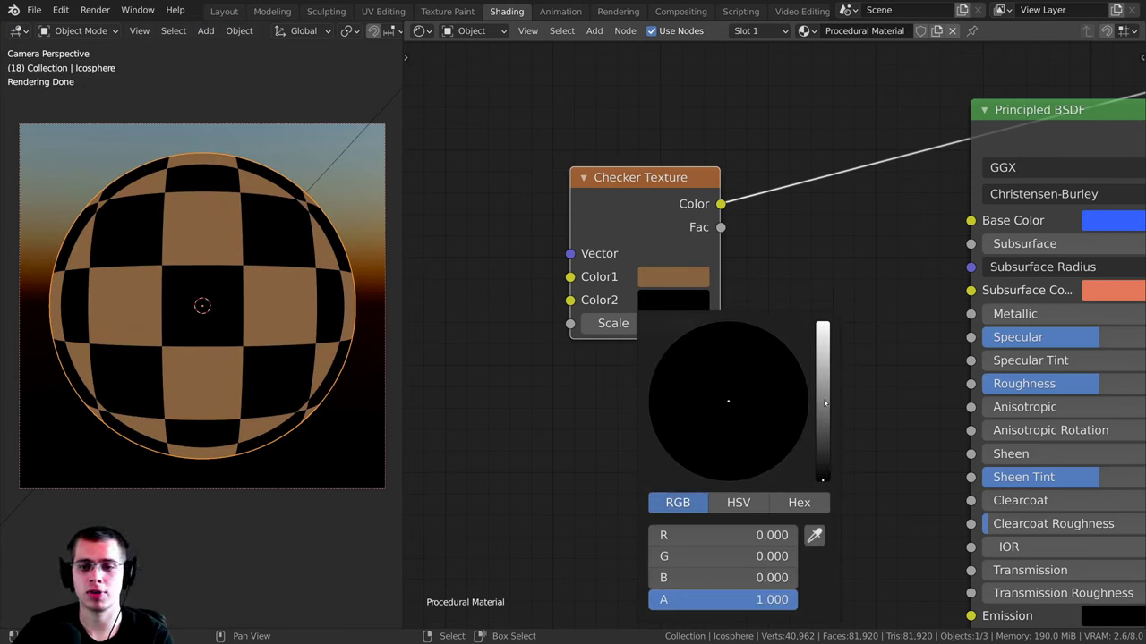
{"action": "left_click", "coordinate": [822, 430]}
{"action": "left_click_drag", "start_coordinate": [695, 418], "coordinate": [696, 422]}
{"action": "left_click_drag", "start_coordinate": [823, 435], "coordinate": [823, 444]}
{"action": "left_click_drag", "start_coordinate": [697, 422], "coordinate": [707, 442]}
Step: Check the brown checker pattern from another angle and set the Checker Texture's Scale to 6.600 in camera view
{"action": "middle_click_drag", "start_coordinate": [215, 309], "coordinate": [269, 332]}
{"action": "key", "text": "KP_0"}
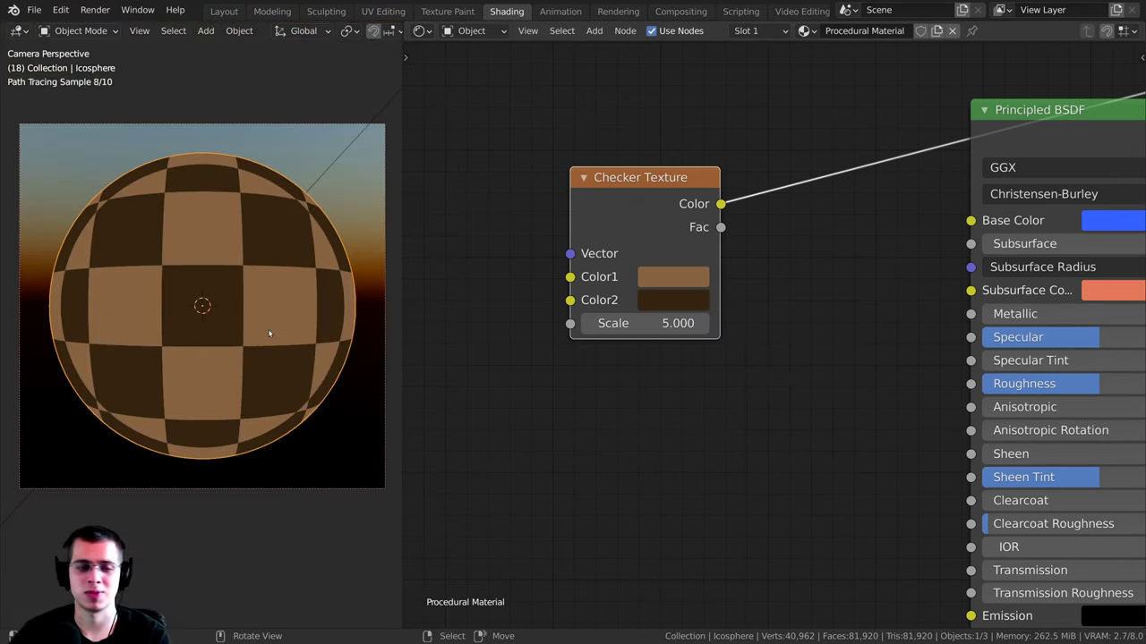
{"action": "left_click_drag", "start_coordinate": [647, 324], "coordinate": [608, 324]}
{"action": "left_click_drag", "start_coordinate": [632, 205], "coordinate": [644, 209]}
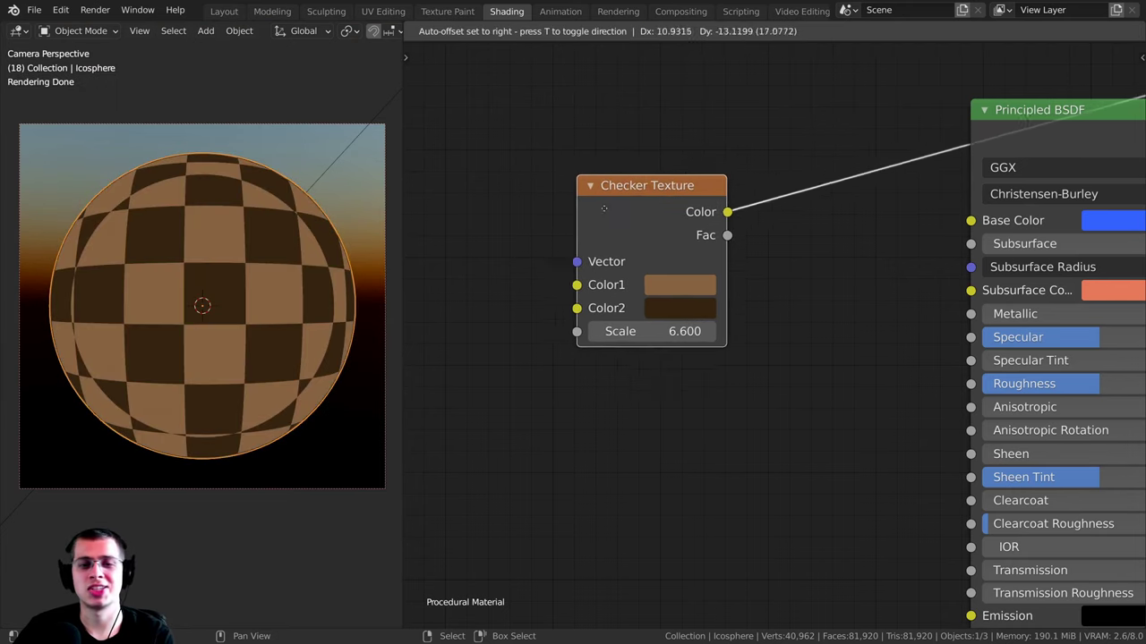
Step: Delete the Checker Texture node and place a Brick Texture node in front of the Principled BSDF
{"action": "key", "text": "x"}
{"action": "key", "text": "shift+a"}
{"action": "mouse_move", "coordinate": [605, 177]}
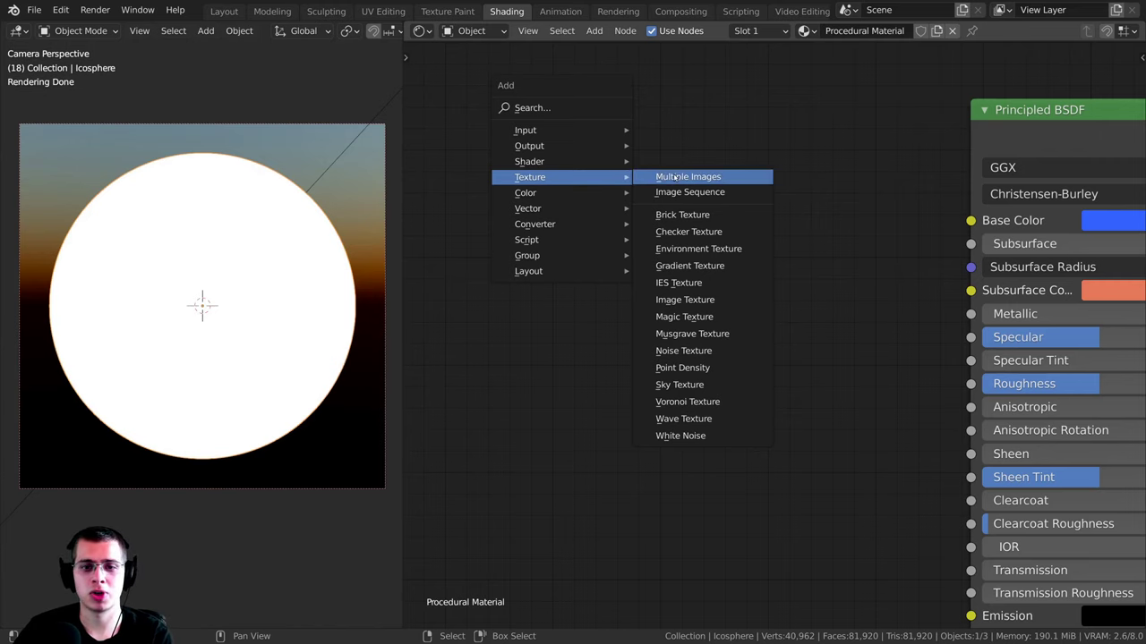
{"action": "left_click", "coordinate": [709, 216]}
{"action": "left_click", "coordinate": [582, 167]}
{"action": "scroll", "coordinate": [582, 167], "scroll_direction": "down", "scroll_amount": 1}
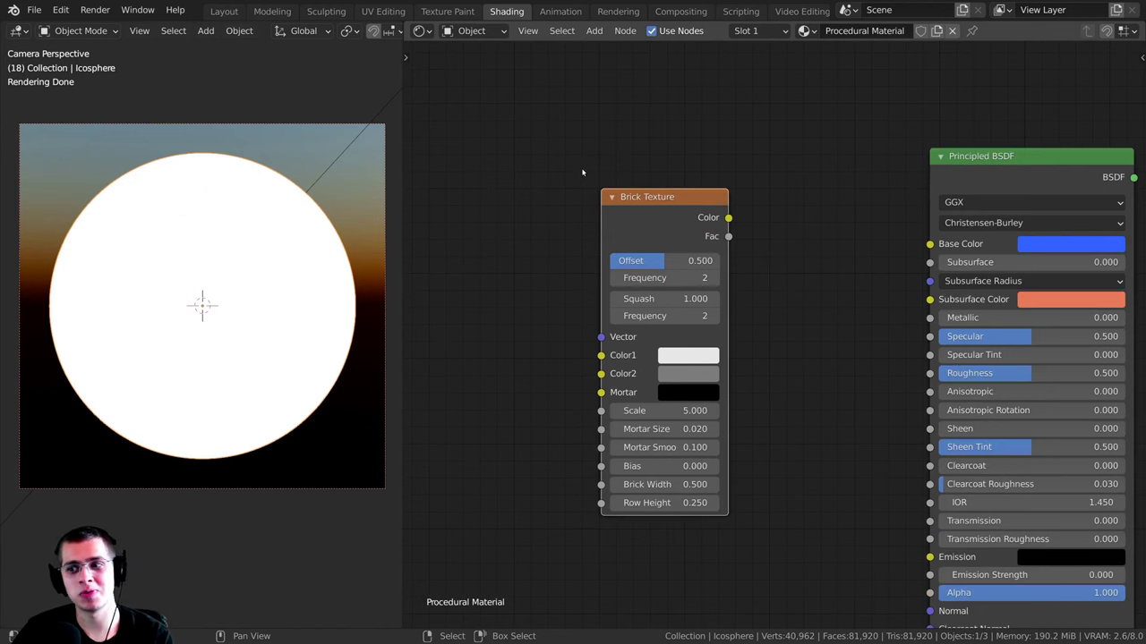
{"action": "scroll", "coordinate": [640, 205], "scroll_direction": "up", "scroll_amount": 1}
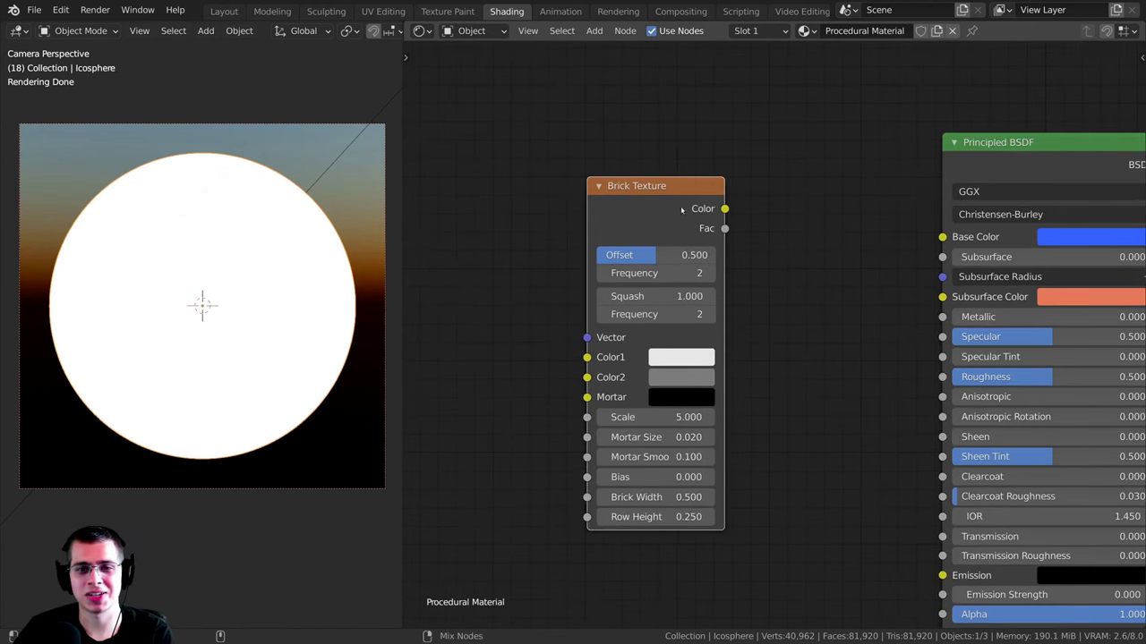
Step: Preview the Brick Texture's Color output directly on the sphere and view the bricks from a higher angle
{"action": "left_click", "coordinate": [645, 208], "text": "ctrl+shift"}
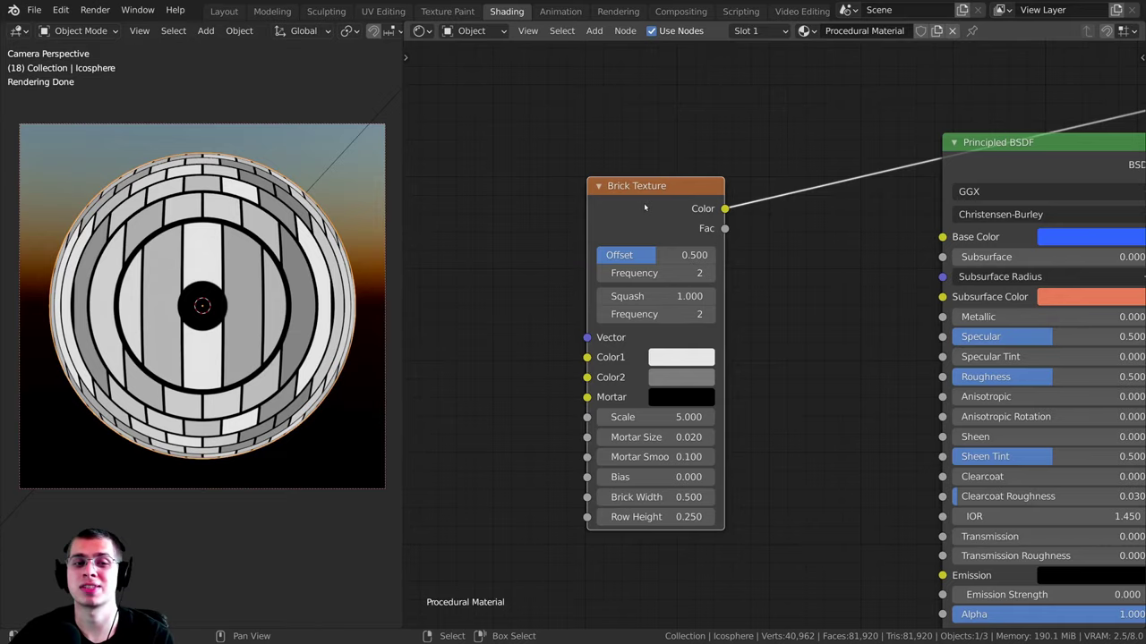
{"action": "mouse_move", "coordinate": [273, 233]}
{"action": "middle_mouse_down"}
{"action": "mouse_move", "coordinate": [158, 293]}
{"action": "mouse_move", "coordinate": [393, 355]}
{"action": "middle_mouse_up"}
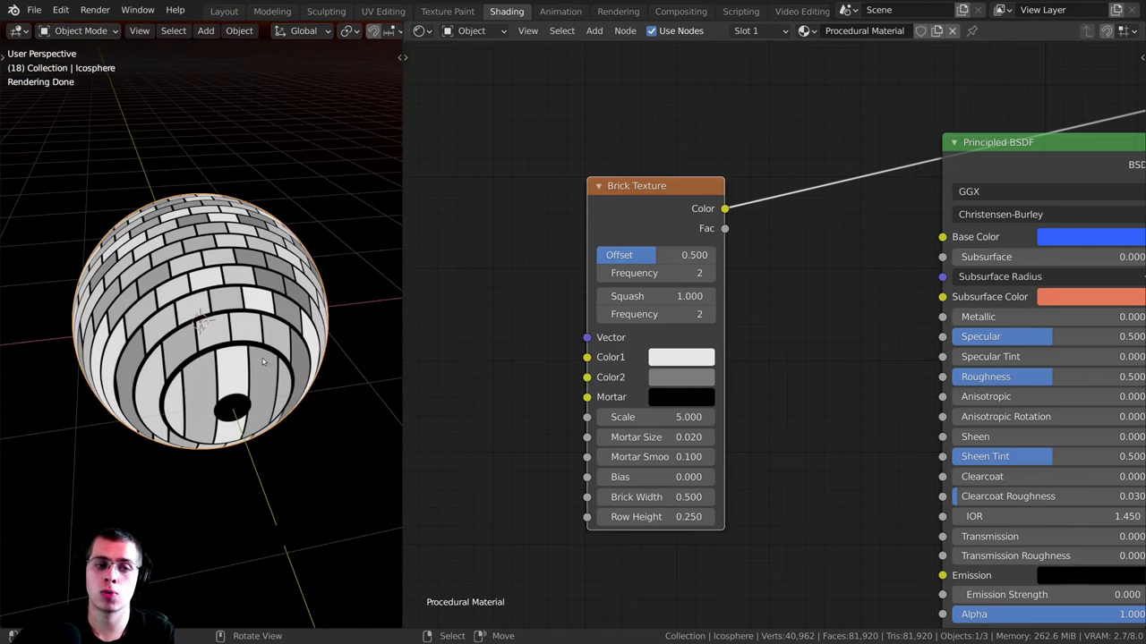
{"action": "middle_click_drag", "start_coordinate": [264, 362], "coordinate": [253, 366]}
{"action": "scroll", "coordinate": [340, 357], "scroll_direction": "up", "scroll_amount": 1}
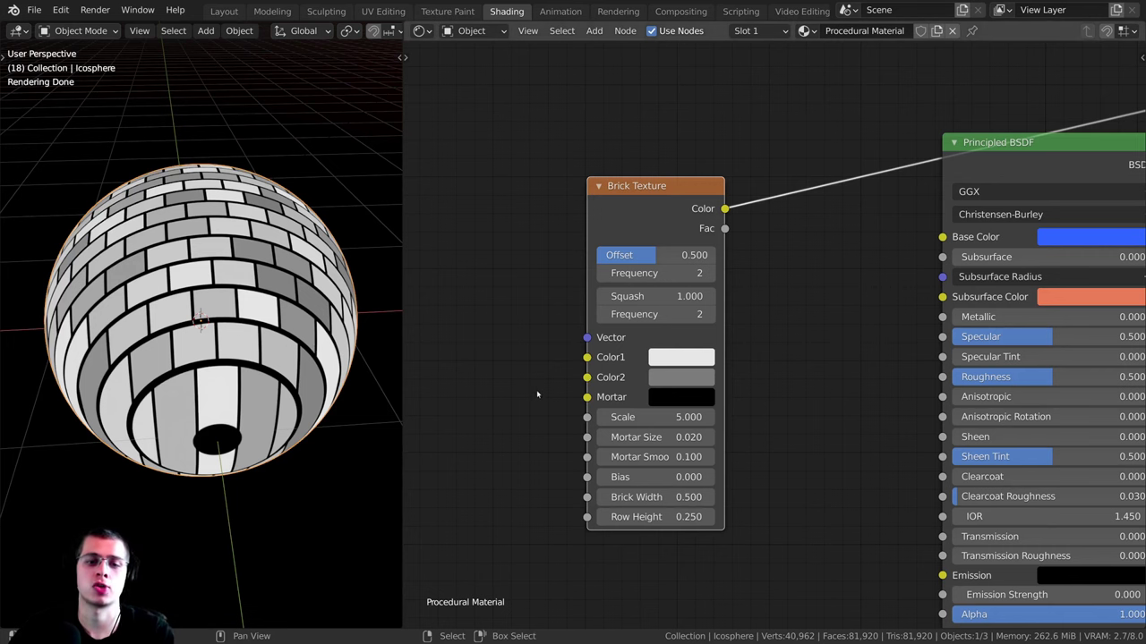
{"action": "middle_click_drag", "start_coordinate": [581, 330], "coordinate": [616, 315]}
{"action": "left_click_drag", "start_coordinate": [622, 323], "coordinate": [543, 299]}
{"action": "middle_click_drag", "start_coordinate": [542, 299], "coordinate": [582, 298]}
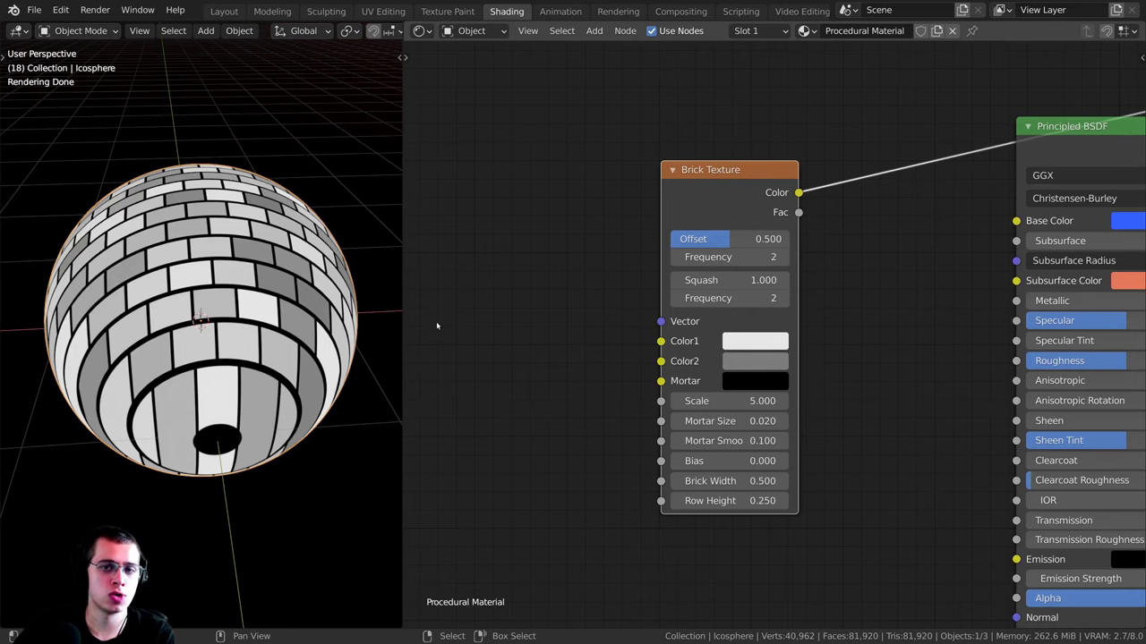
Step: Examine how the brick pattern wraps around the sphere's sides and front
{"action": "middle_click_drag", "start_coordinate": [264, 326], "coordinate": [170, 220]}
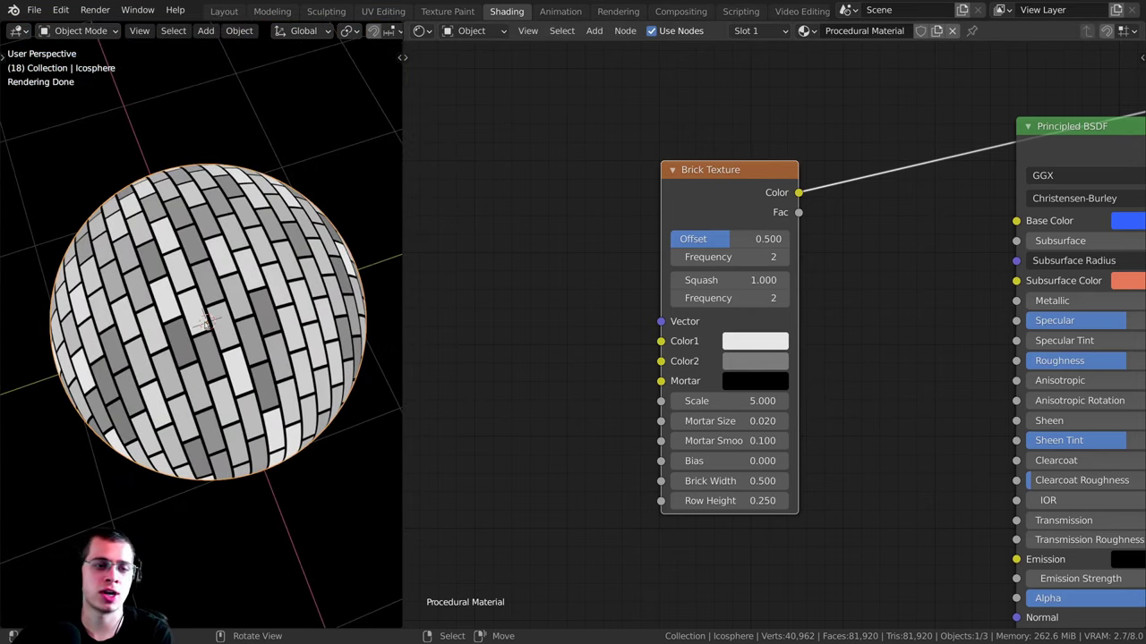
{"action": "middle_click_drag", "start_coordinate": [237, 274], "coordinate": [301, 164]}
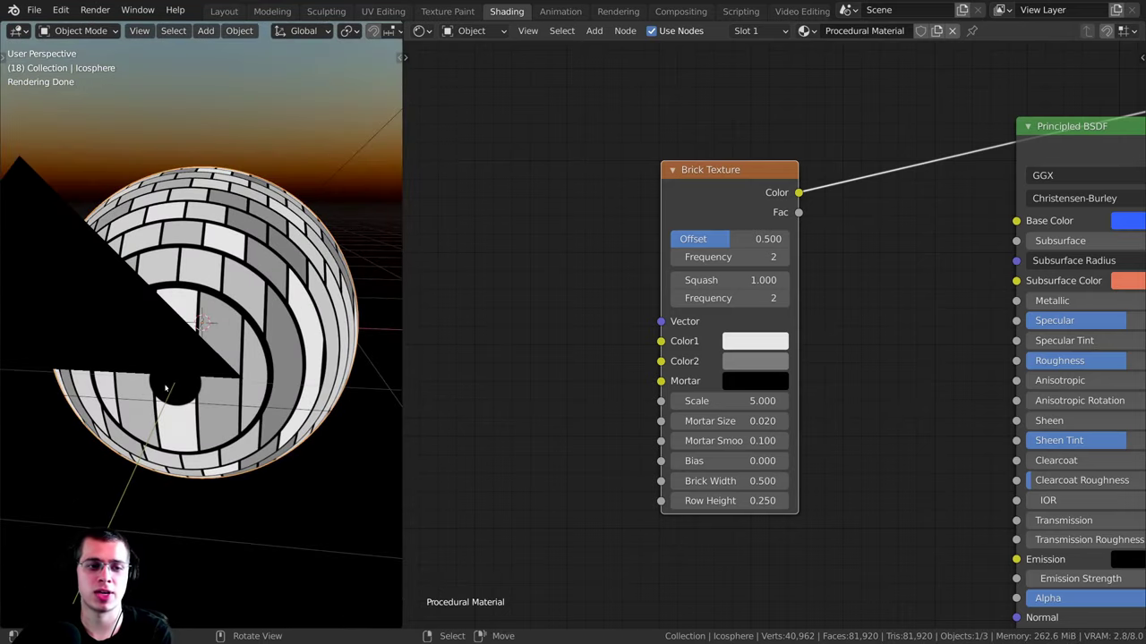
{"action": "middle_click_drag", "start_coordinate": [166, 386], "coordinate": [224, 370]}
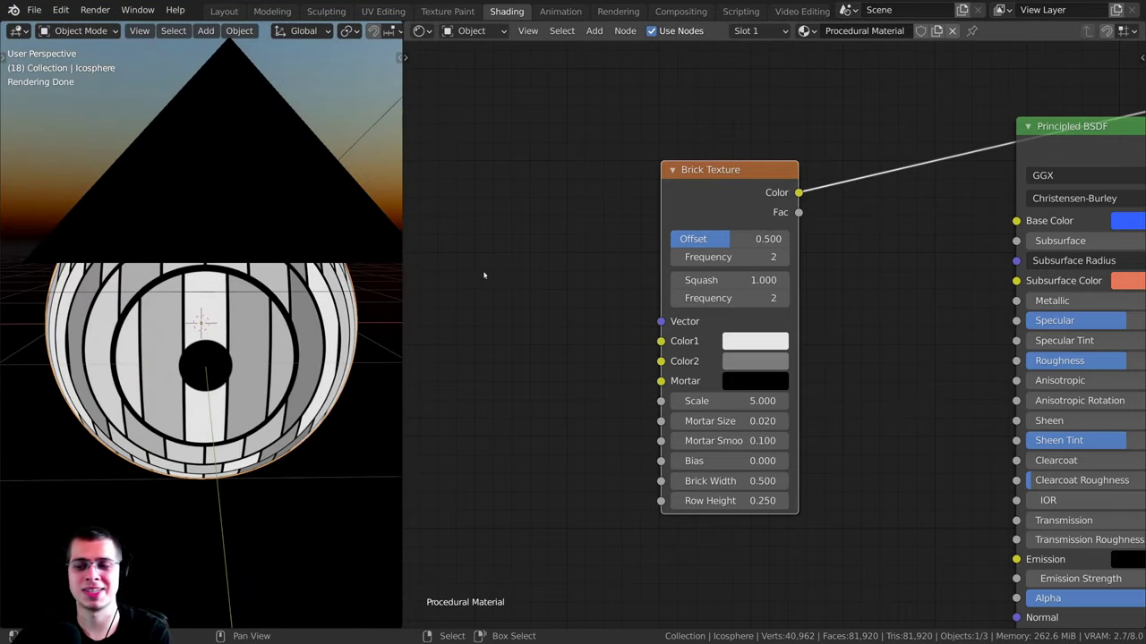
{"action": "scroll", "coordinate": [661, 227], "scroll_direction": "up", "scroll_amount": 1}
{"action": "middle_click_drag", "start_coordinate": [661, 226], "coordinate": [643, 226]}
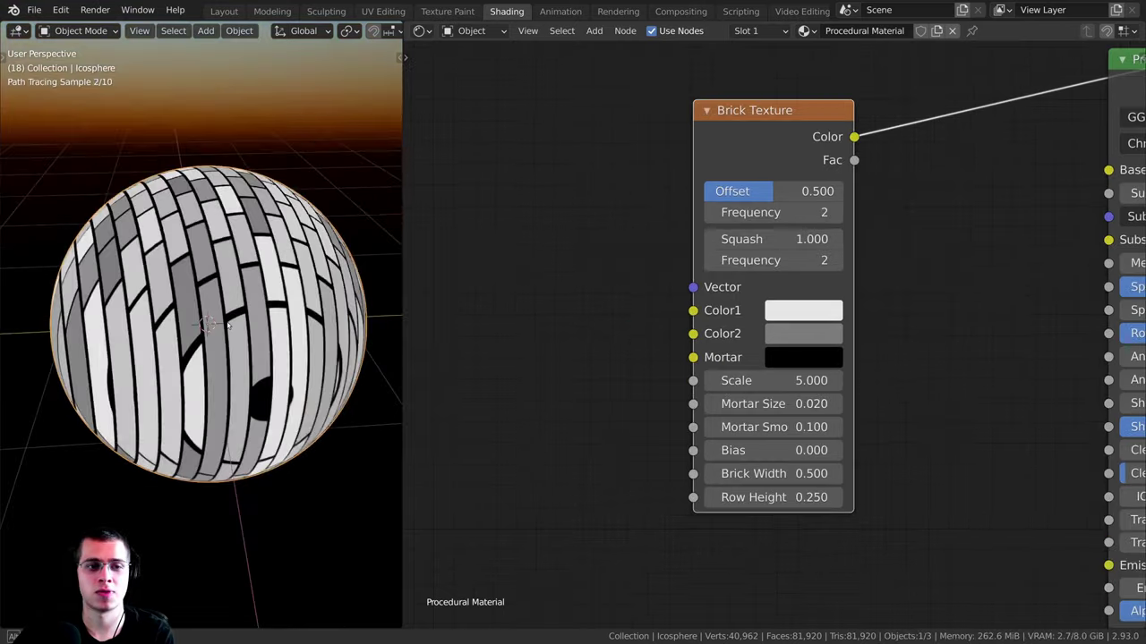
{"action": "middle_click_drag", "start_coordinate": [198, 296], "coordinate": [231, 358]}
{"action": "scroll", "coordinate": [231, 358], "scroll_direction": "up", "scroll_amount": 2}
{"action": "scroll", "coordinate": [215, 291], "scroll_direction": "down", "scroll_amount": 1}
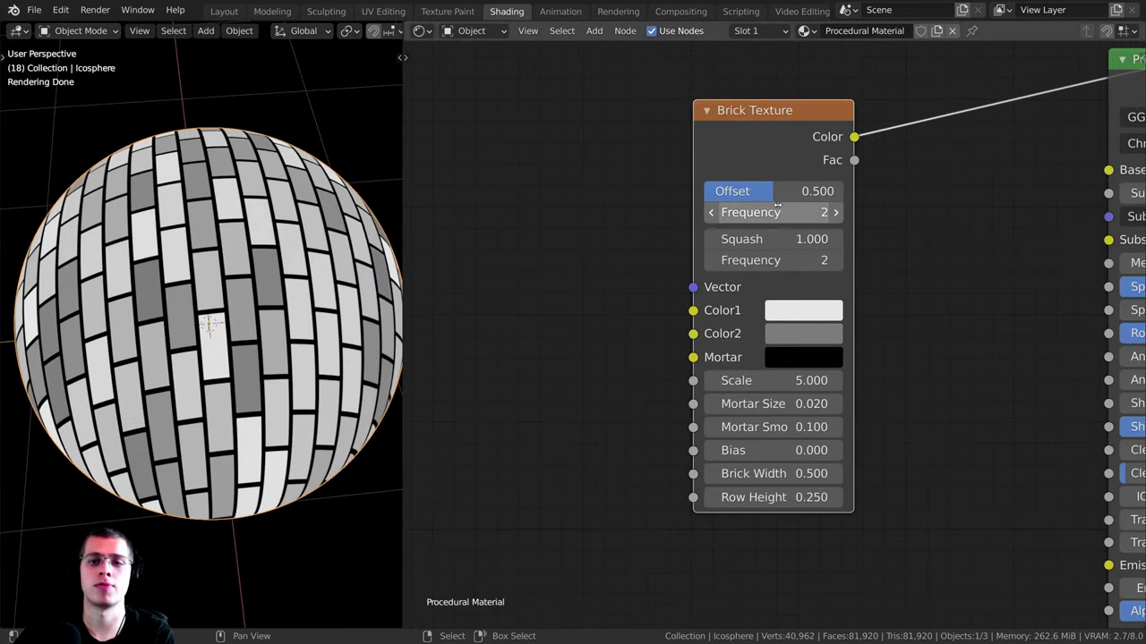
Step: Vary the Brick Texture's Offset across its range, ending at 1.000, and try a Squash of 6.600 before undoing it
{"action": "left_click_drag", "start_coordinate": [777, 190], "coordinate": [841, 190]}
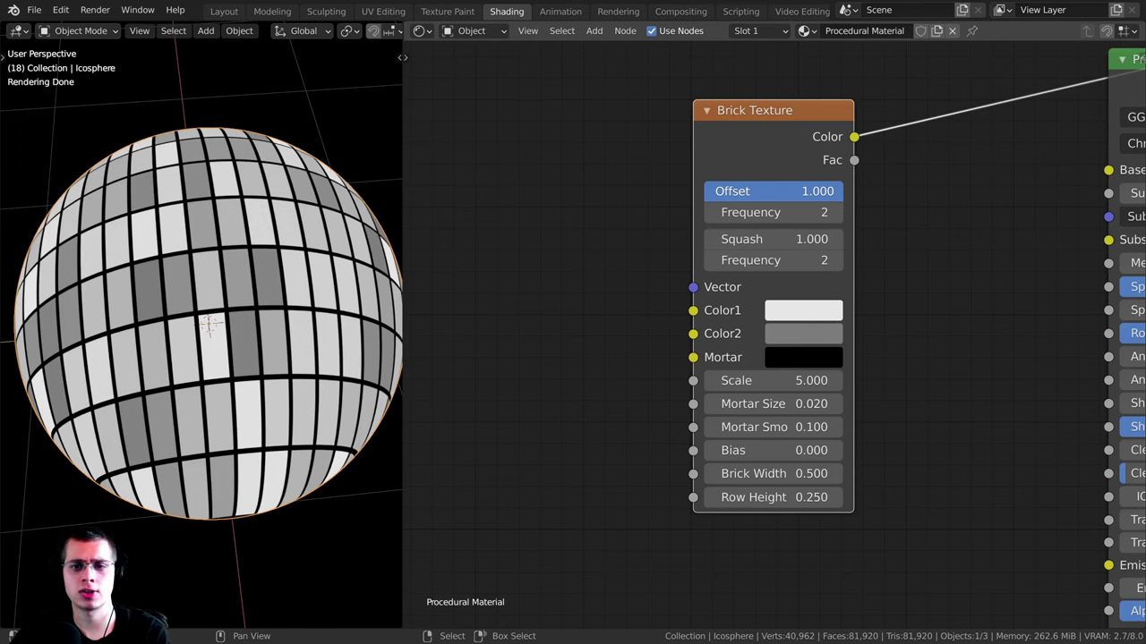
{"action": "left_click_drag", "start_coordinate": [841, 191], "coordinate": [705, 191]}
{"action": "middle_click_drag", "start_coordinate": [307, 328], "coordinate": [363, 324]}
{"action": "left_click_drag", "start_coordinate": [718, 191], "coordinate": [842, 191]}
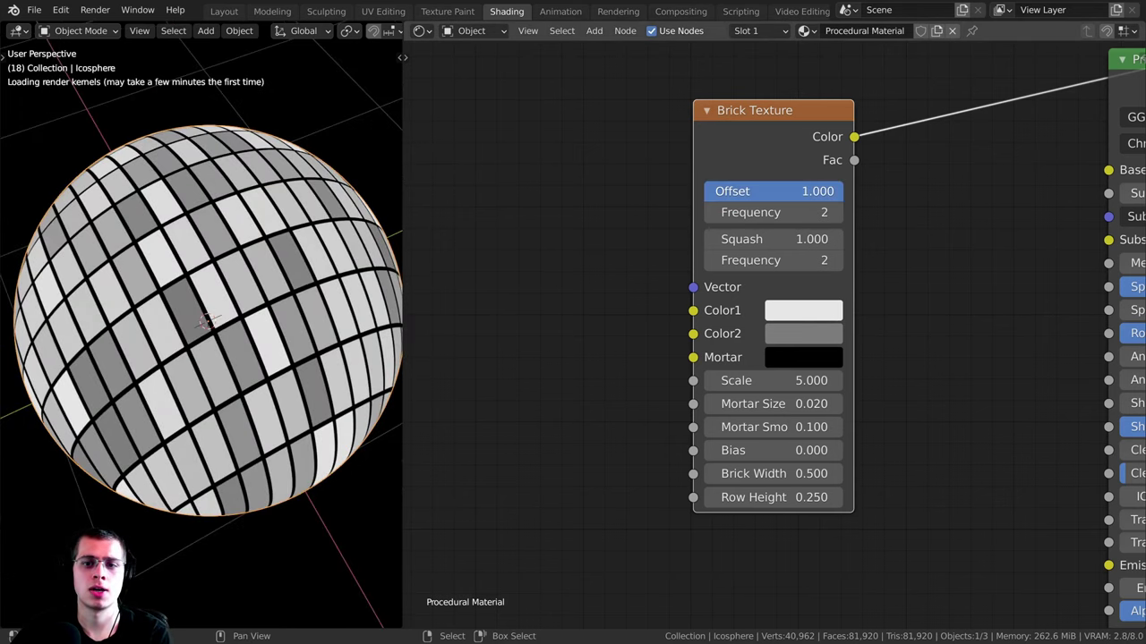
{"action": "left_click_drag", "start_coordinate": [776, 239], "coordinate": [854, 239]}
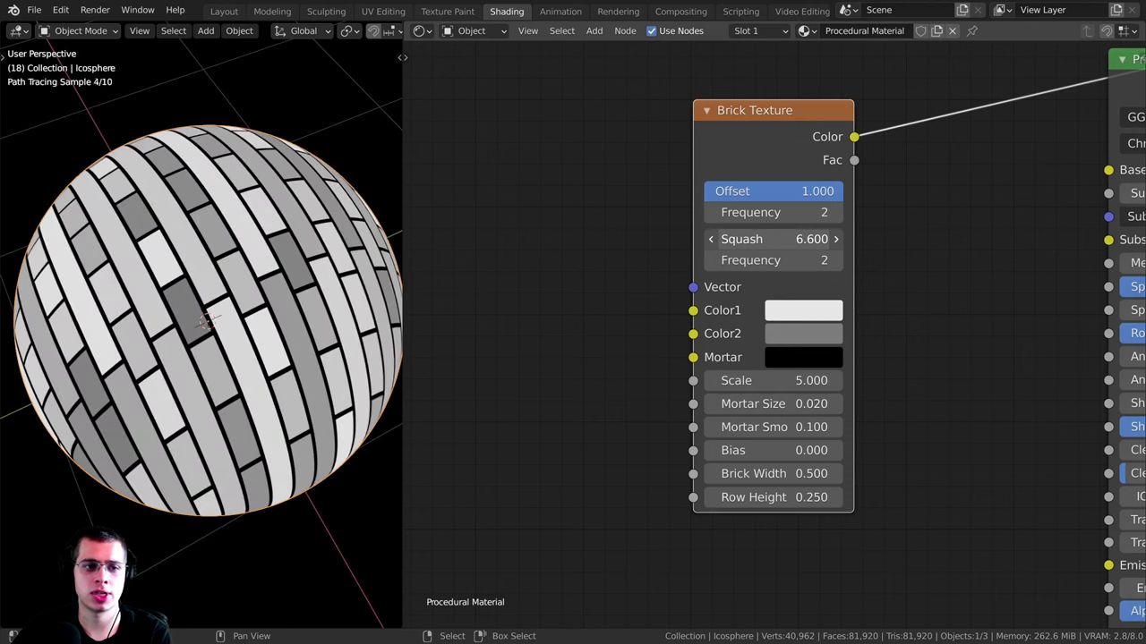
{"action": "key", "text": "ctrl+z"}
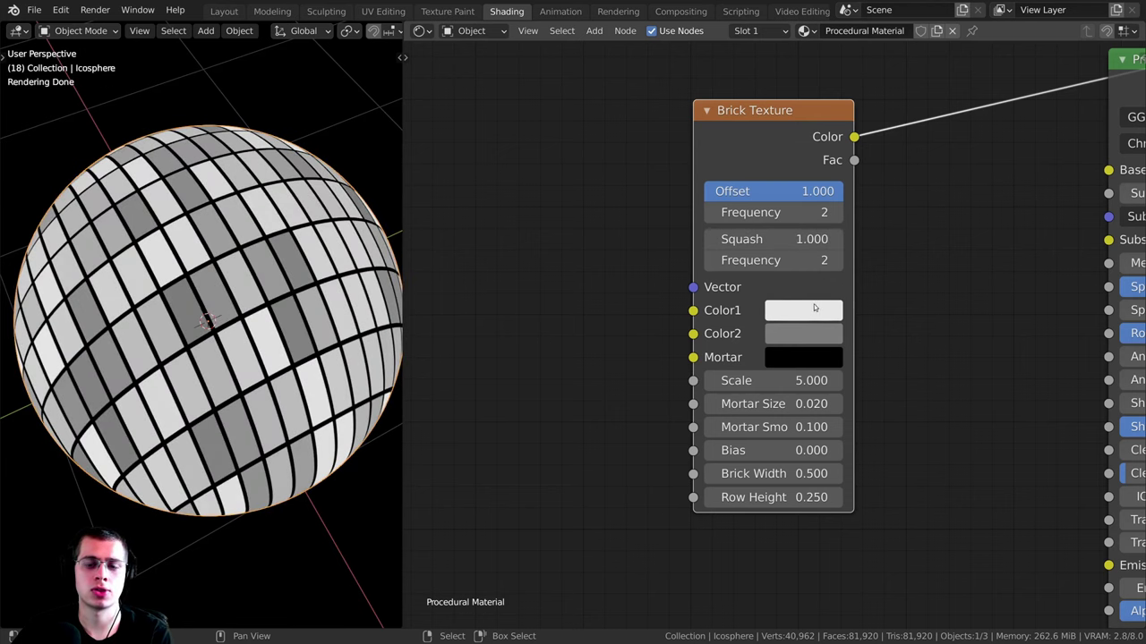
Step: Set the Brick Texture's Color1 to a light brick orange and Color2 to a darker reddish orange
{"action": "left_click", "coordinate": [805, 310]}
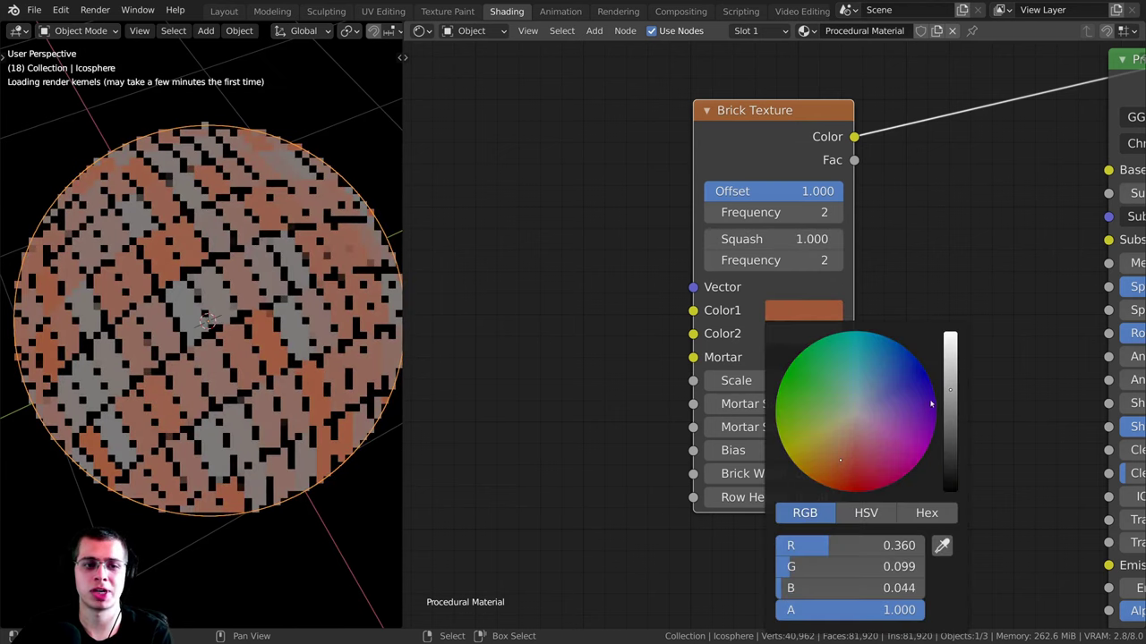
{"action": "left_click_drag", "start_coordinate": [950, 390], "coordinate": [949, 368]}
{"action": "left_click", "coordinate": [810, 342]}
{"action": "scroll", "coordinate": [807, 325], "scroll_direction": "down", "scroll_amount": 2}
{"action": "middle_click_drag", "start_coordinate": [807, 325], "coordinate": [797, 372]}
{"action": "left_click", "coordinate": [779, 381]}
{"action": "left_click_drag", "start_coordinate": [839, 220], "coordinate": [832, 239]}
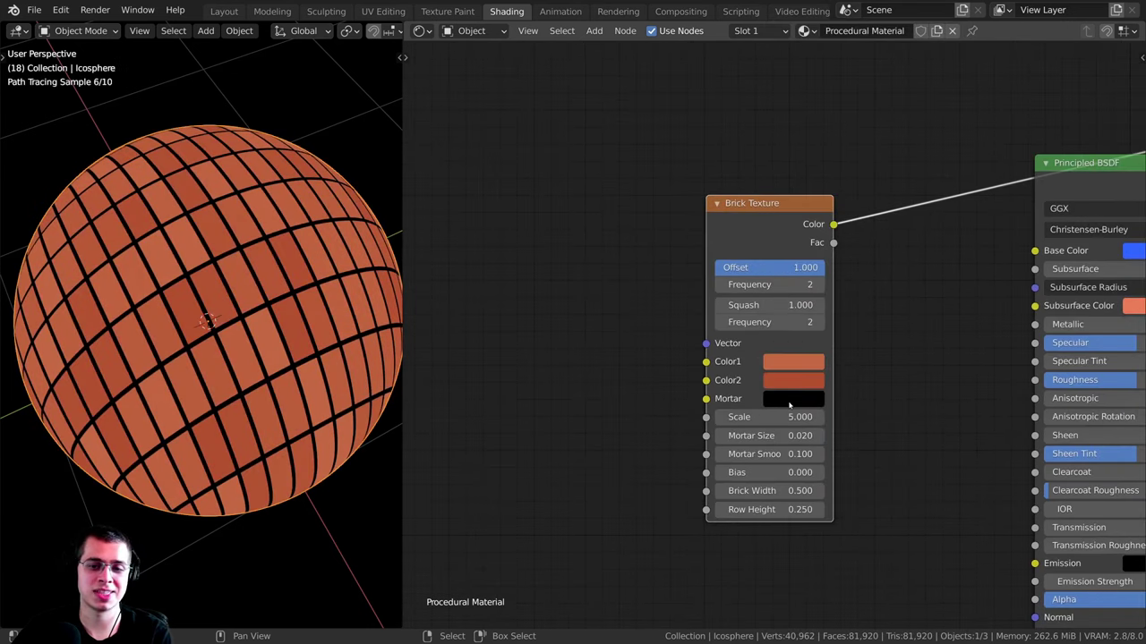
Step: Set the Brick Texture's Mortar color to a very dark brown
{"action": "left_click", "coordinate": [791, 399]}
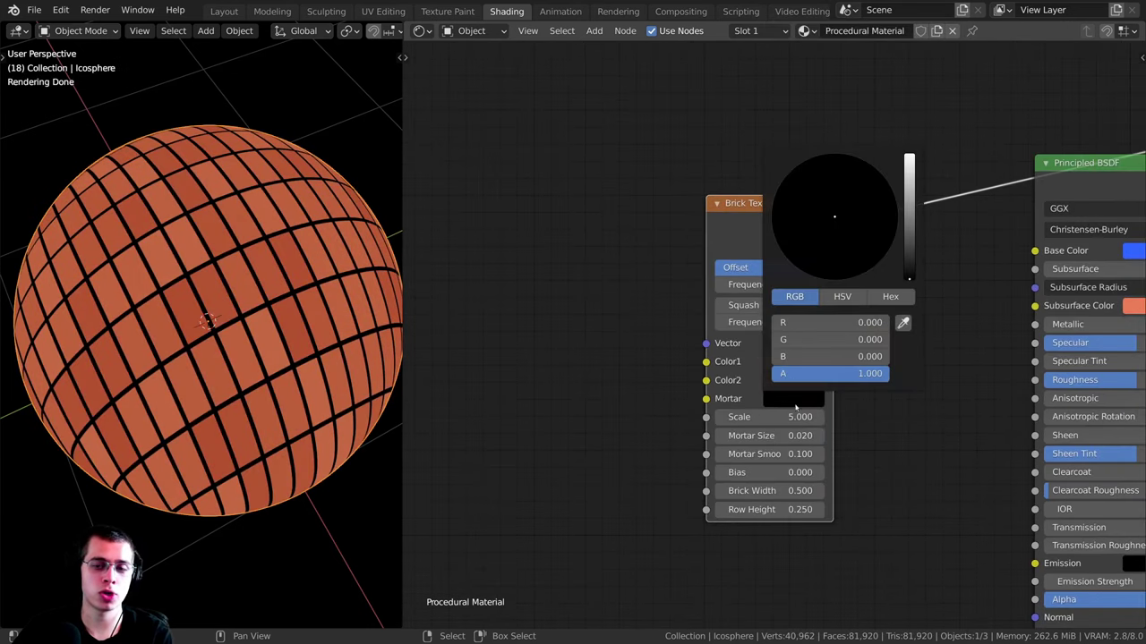
{"action": "left_click", "coordinate": [910, 254]}
{"action": "left_click_drag", "start_coordinate": [834, 216], "coordinate": [821, 243]}
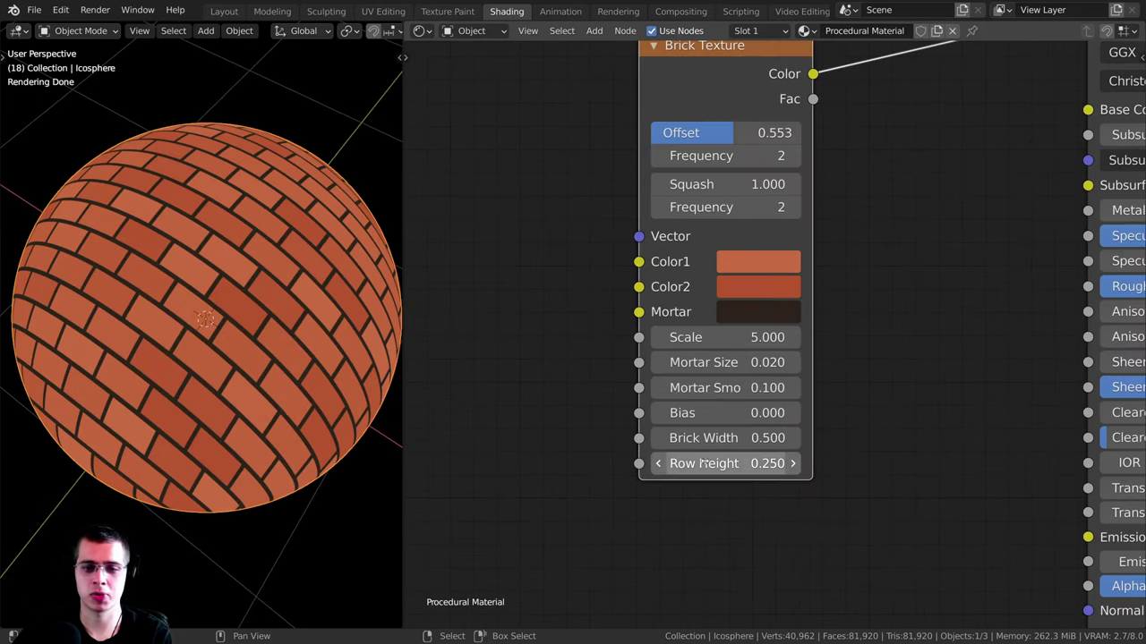
Step: Try different Mortar Size, Mortar Smooth and Brick Width values on the Brick Texture, reverting each one
{"action": "left_click_drag", "start_coordinate": [716, 361], "coordinate": [788, 362]}
{"action": "right_click", "coordinate": [707, 363]}
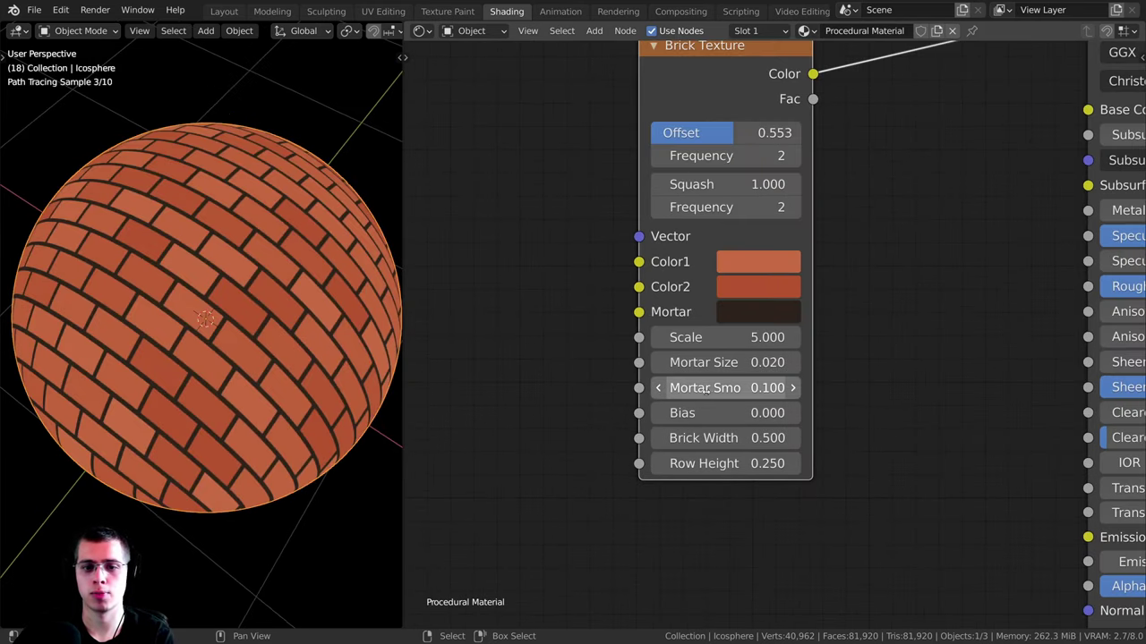
{"action": "left_click_drag", "start_coordinate": [707, 389], "coordinate": [788, 388]}
{"action": "key", "text": "ctrl+z"}
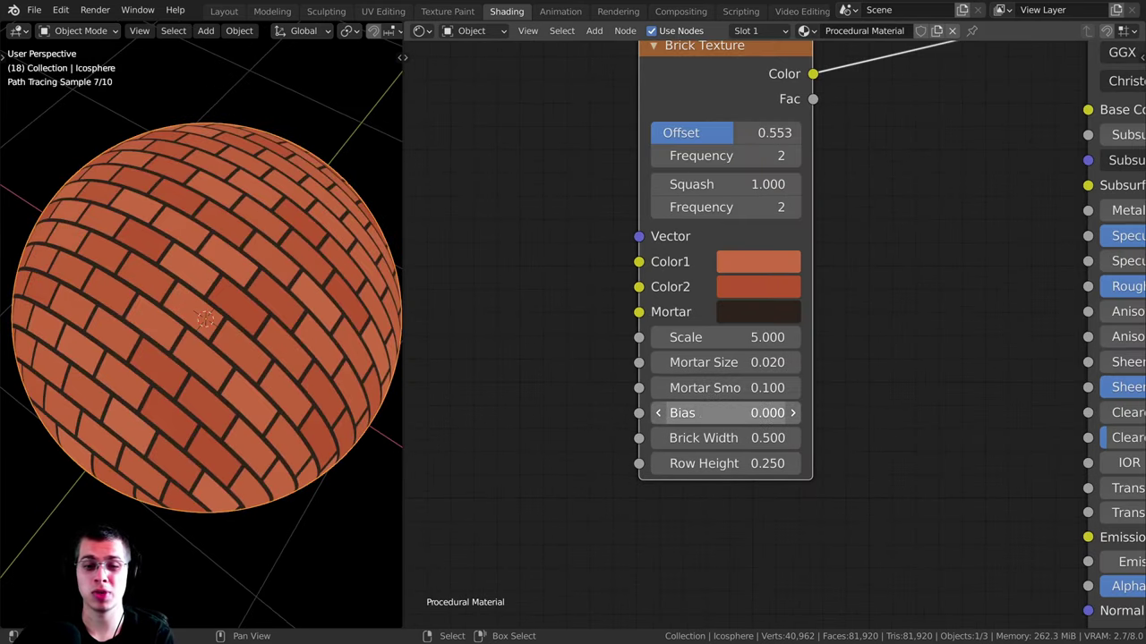
{"action": "left_click_drag", "start_coordinate": [716, 438], "coordinate": [708, 461]}
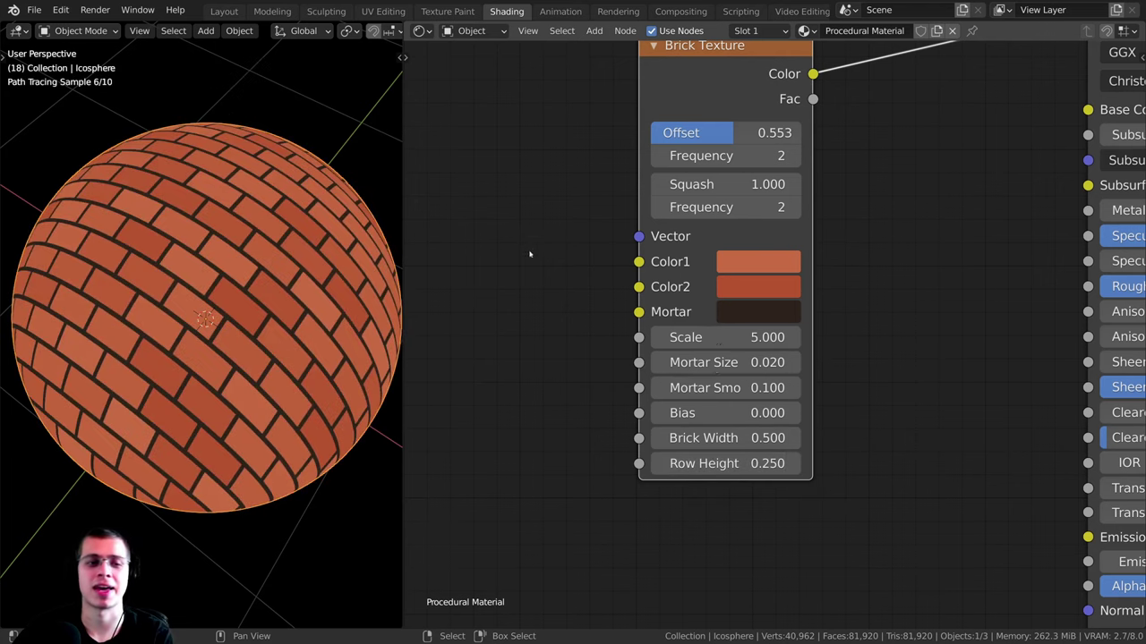
Step: Move the Brick Texture node higher, beside the Principled BSDF
{"action": "scroll", "coordinate": [529, 254], "scroll_direction": "down", "scroll_amount": 2}
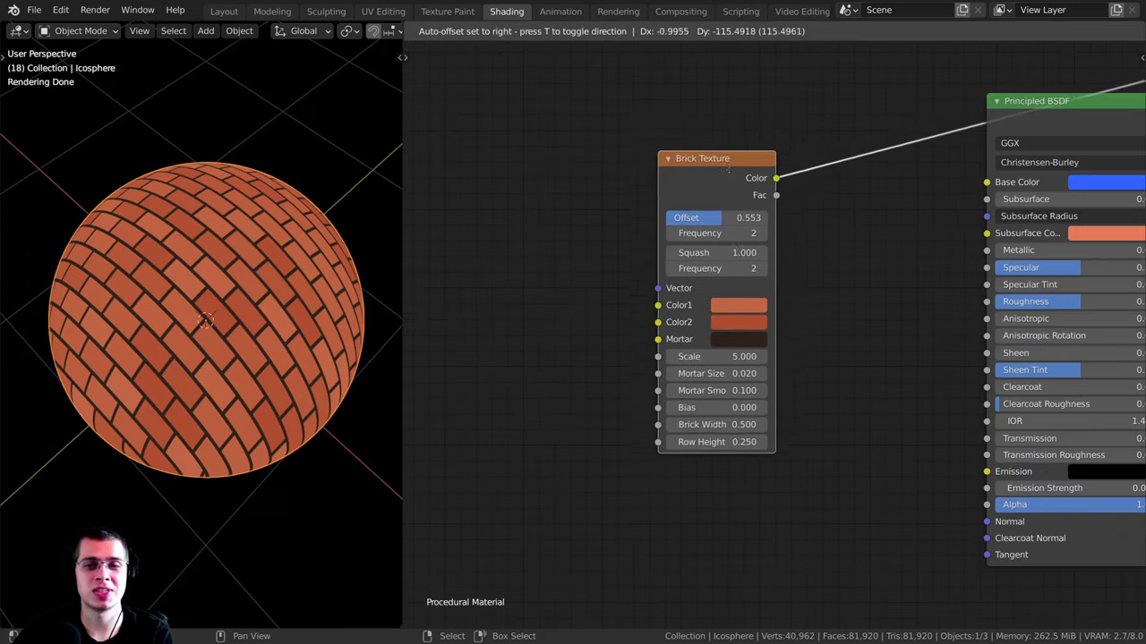
{"action": "left_click_drag", "start_coordinate": [696, 186], "coordinate": [720, 176]}
{"action": "middle_click_drag", "start_coordinate": [714, 209], "coordinate": [703, 223]}
{"action": "middle_click_drag", "start_coordinate": [692, 170], "coordinate": [665, 237]}
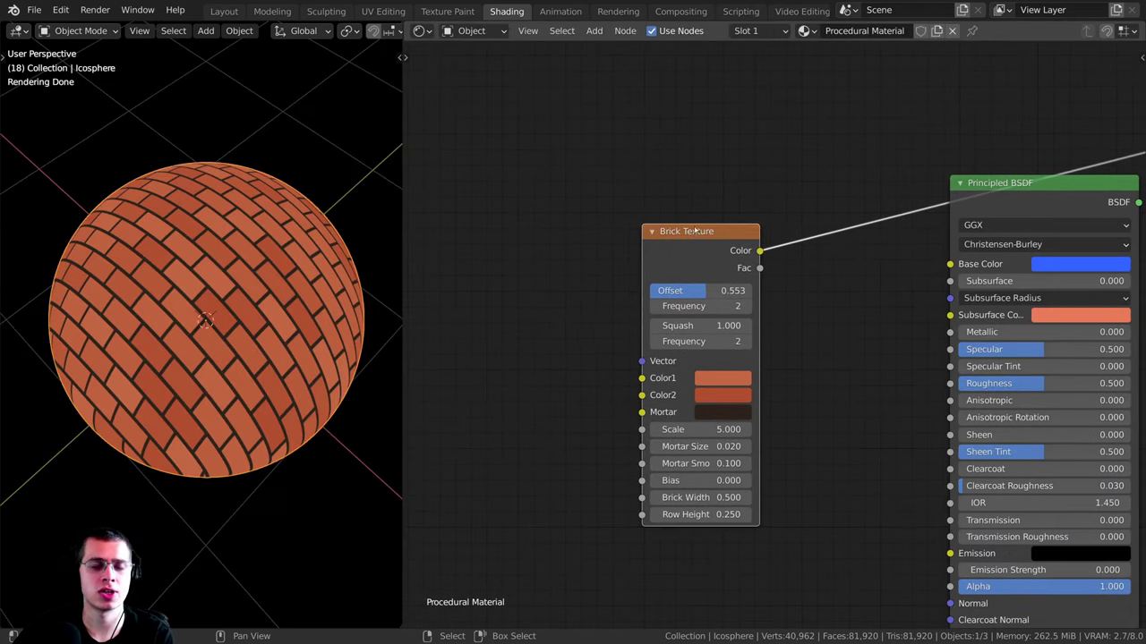
{"action": "left_click_drag", "start_coordinate": [682, 257], "coordinate": [756, 157]}
{"action": "middle_click_drag", "start_coordinate": [785, 175], "coordinate": [745, 177]}
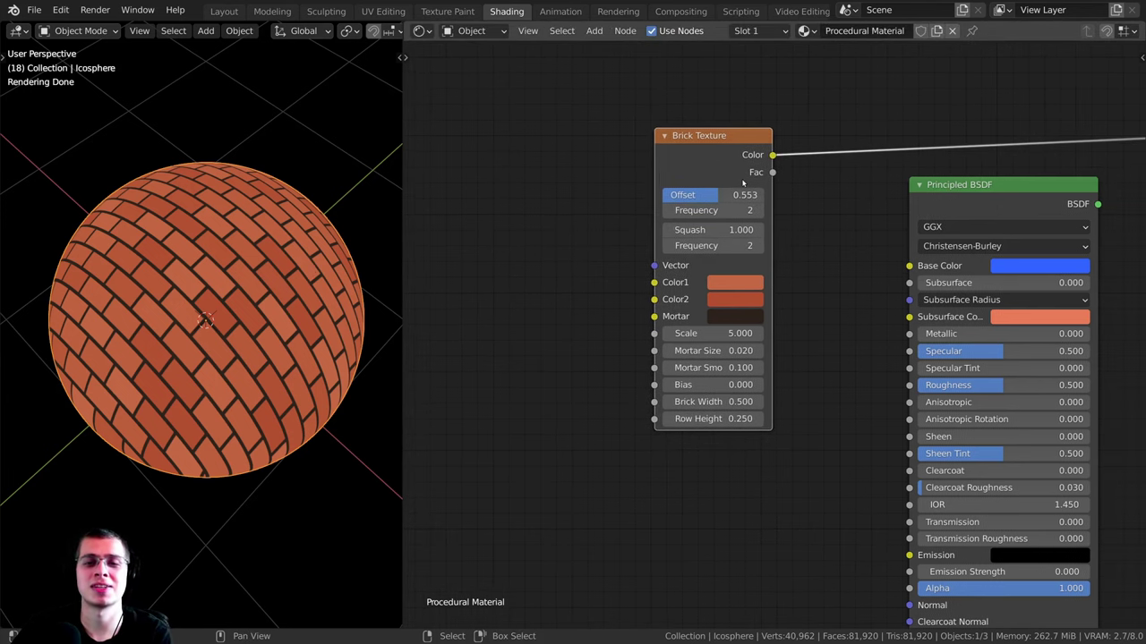
Step: Replace the Brick Texture node with a Musgrave Texture node and preview its Height output on the sphere
{"action": "key", "text": "x"}
{"action": "key", "text": "shift+a"}
{"action": "mouse_move", "coordinate": [652, 143]}
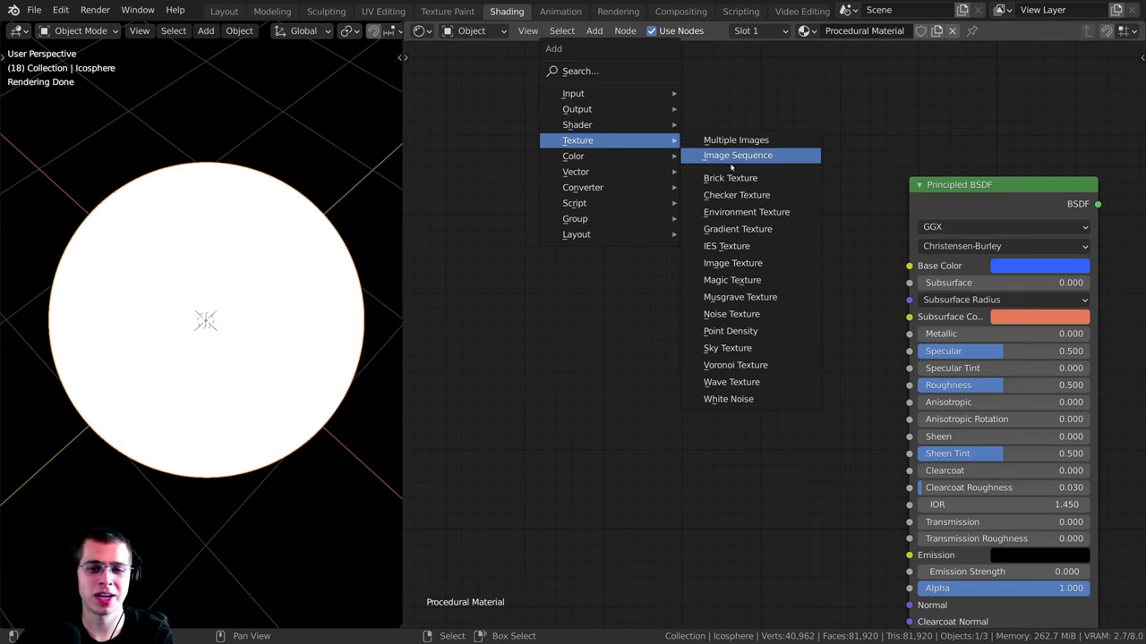
{"action": "left_click", "coordinate": [754, 297]}
{"action": "left_click", "coordinate": [697, 269]}
{"action": "left_click", "coordinate": [697, 269], "text": "ctrl+shift"}
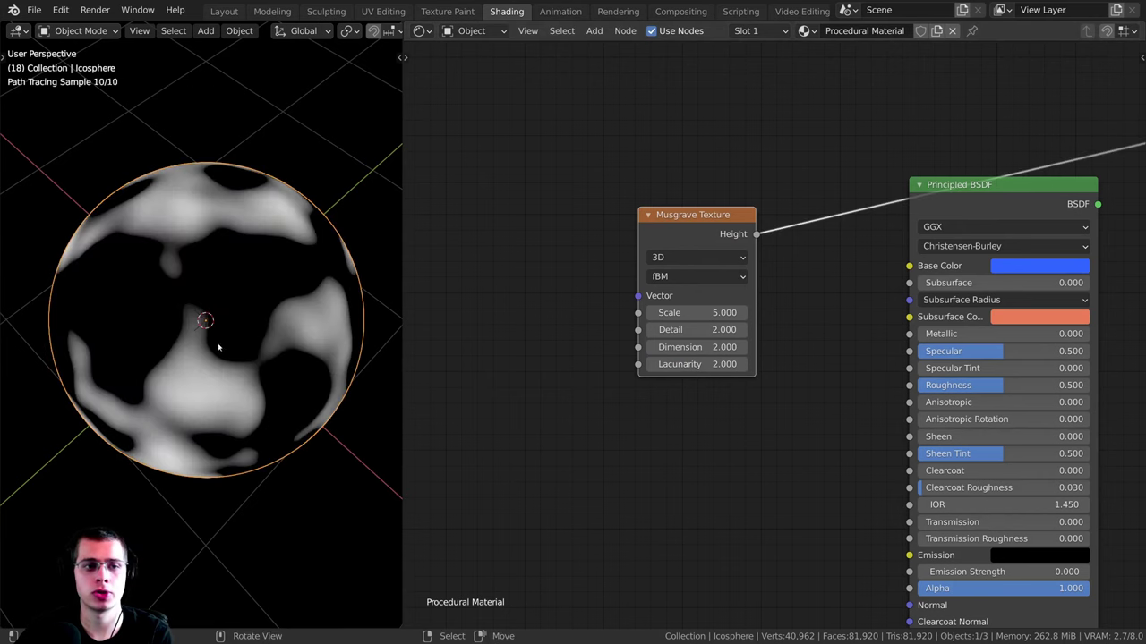
Step: View the Musgrave pattern from other angles and set the Musgrave Texture's Scale to 10.400
{"action": "middle_click_drag", "start_coordinate": [219, 347], "coordinate": [273, 401]}
{"action": "middle_click_drag", "start_coordinate": [689, 376], "coordinate": [682, 448]}
{"action": "scroll", "coordinate": [682, 448], "scroll_direction": "up", "scroll_amount": 2}
{"action": "middle_click_drag", "start_coordinate": [223, 364], "coordinate": [253, 300]}
{"action": "scroll", "coordinate": [238, 320], "scroll_direction": "down", "scroll_amount": 1}
{"action": "scroll", "coordinate": [686, 391], "scroll_direction": "up", "scroll_amount": 1}
{"action": "middle_click_drag", "start_coordinate": [685, 391], "coordinate": [670, 361]}
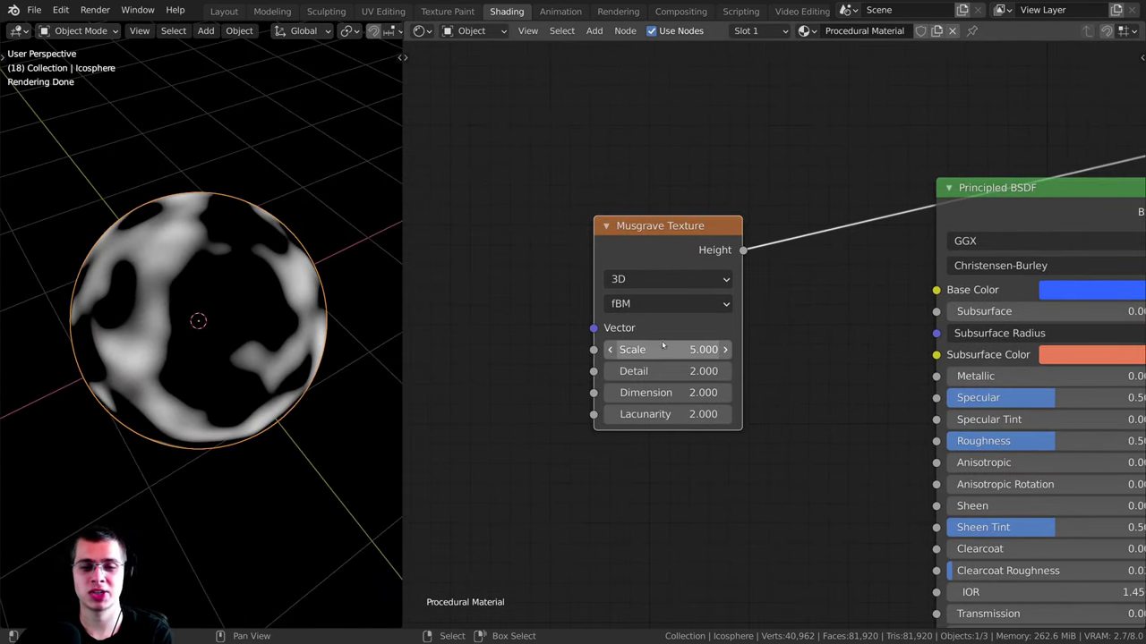
{"action": "left_click_drag", "start_coordinate": [662, 346], "coordinate": [736, 346]}
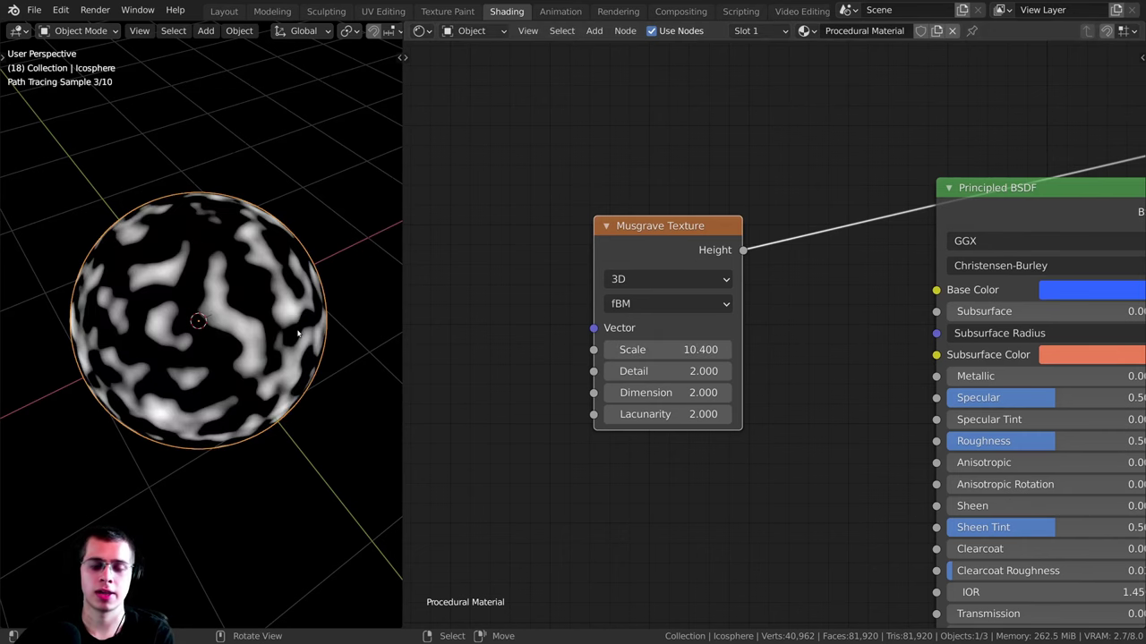
Step: In camera view, set the Musgrave Texture's Detail to 16.000 and its Dimension to 296.800
{"action": "key", "text": "KP_0"}
{"action": "left_click_drag", "start_coordinate": [677, 367], "coordinate": [842, 370]}
{"action": "scroll", "coordinate": [286, 269], "scroll_direction": "up", "scroll_amount": 3}
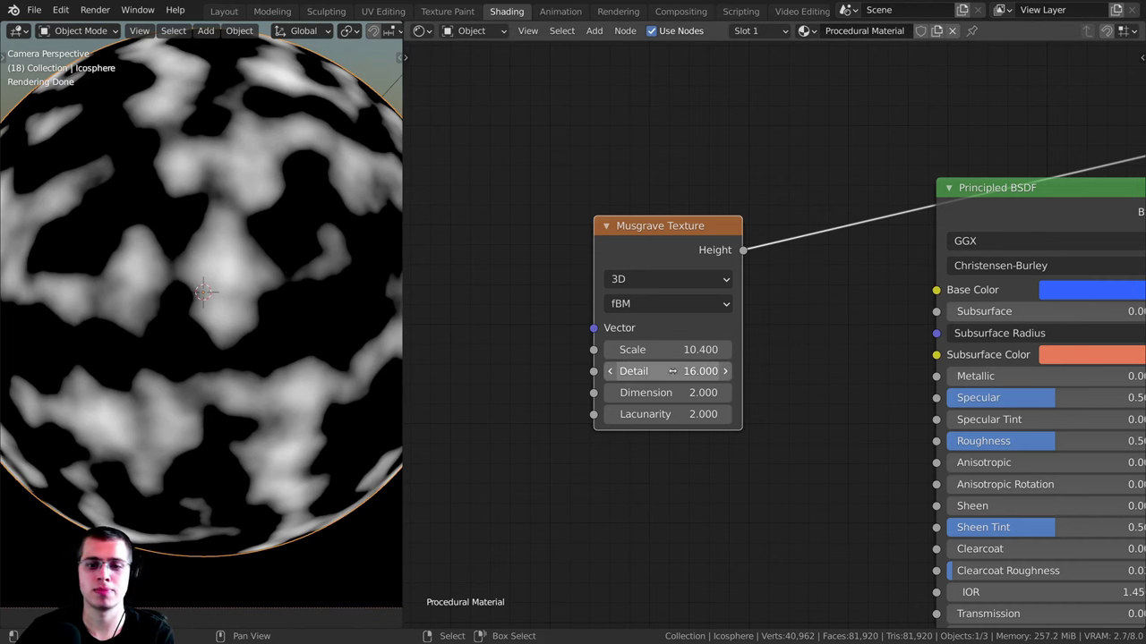
{"action": "left_click_drag", "start_coordinate": [672, 393], "coordinate": [711, 393]}
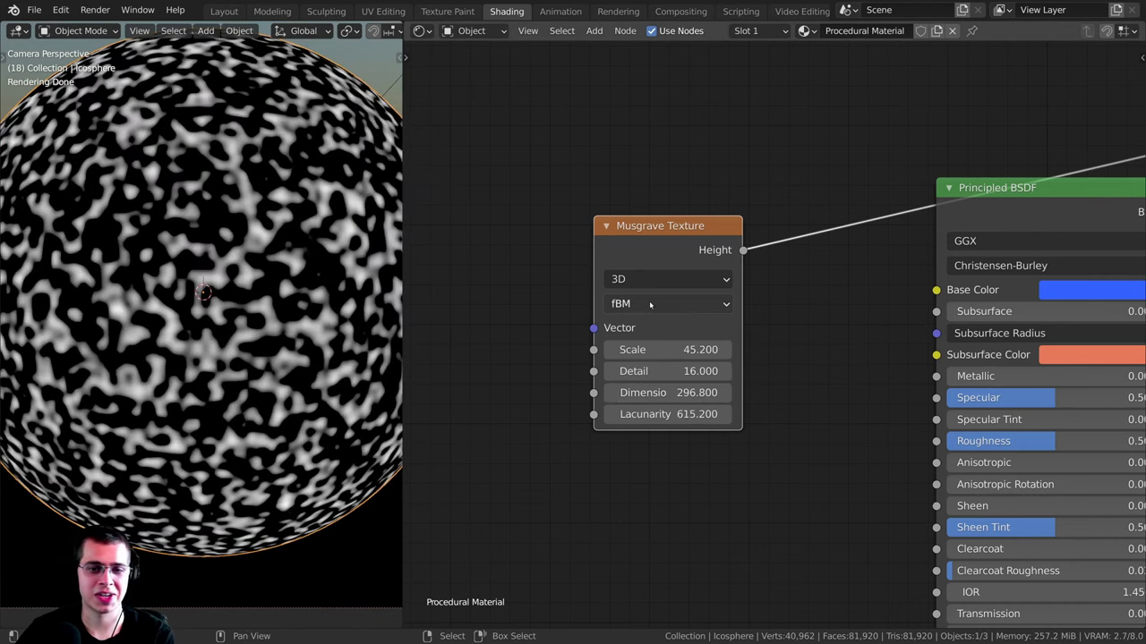
Step: Switch the Musgrave type through Multifractal, Ridged Multifractal, Hybrid Multifractal and fBM, ending on Hetero Terrain
{"action": "left_click", "coordinate": [650, 304]}
{"action": "left_click", "coordinate": [639, 325]}
{"action": "left_click", "coordinate": [618, 306]}
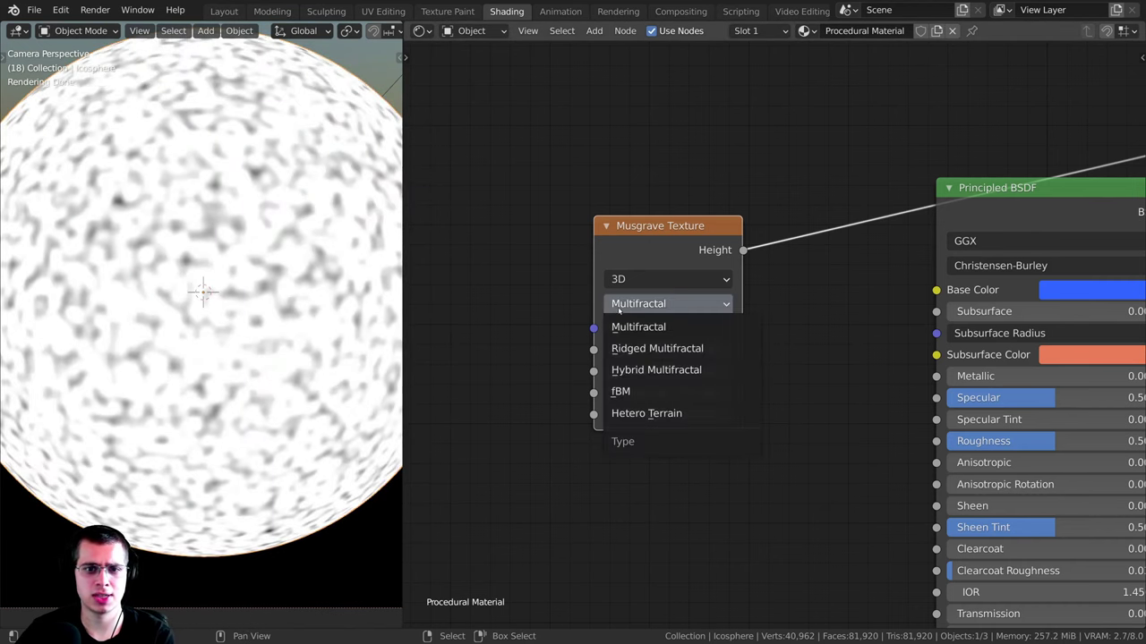
{"action": "left_click", "coordinate": [647, 348]}
{"action": "left_click", "coordinate": [625, 305]}
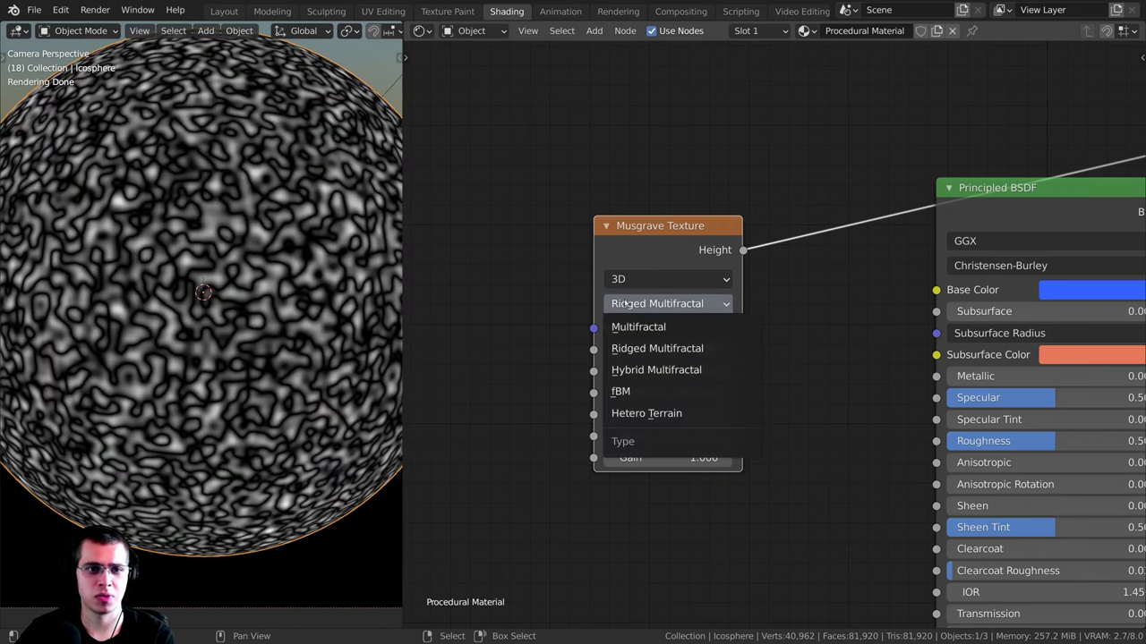
{"action": "left_click", "coordinate": [645, 370]}
{"action": "left_click", "coordinate": [634, 303]}
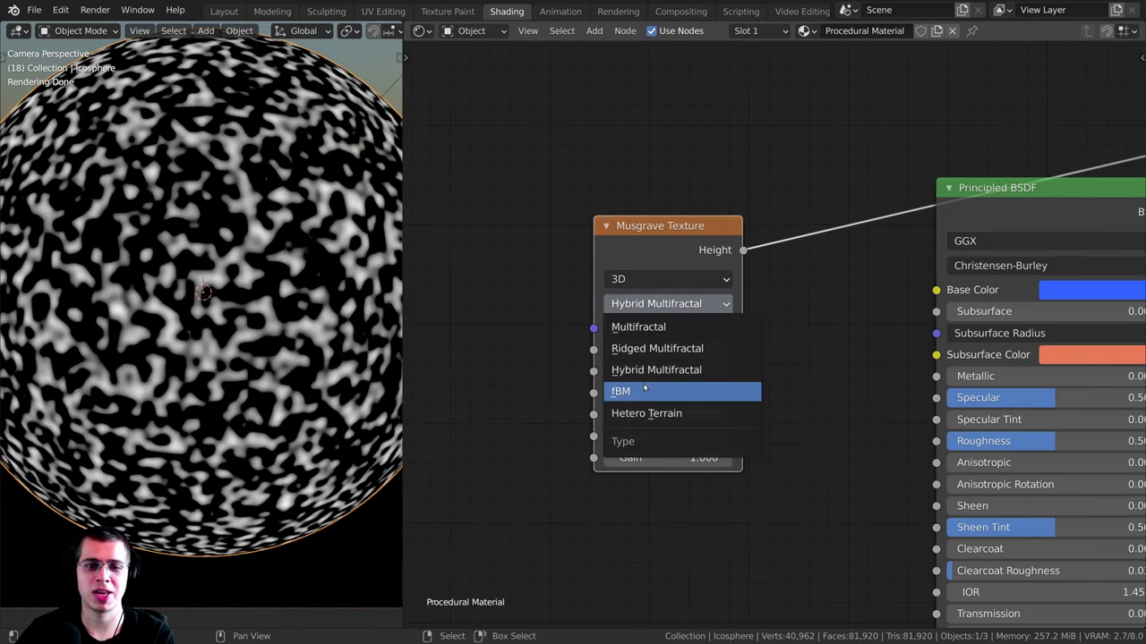
{"action": "left_click", "coordinate": [644, 390]}
{"action": "left_click", "coordinate": [643, 305]}
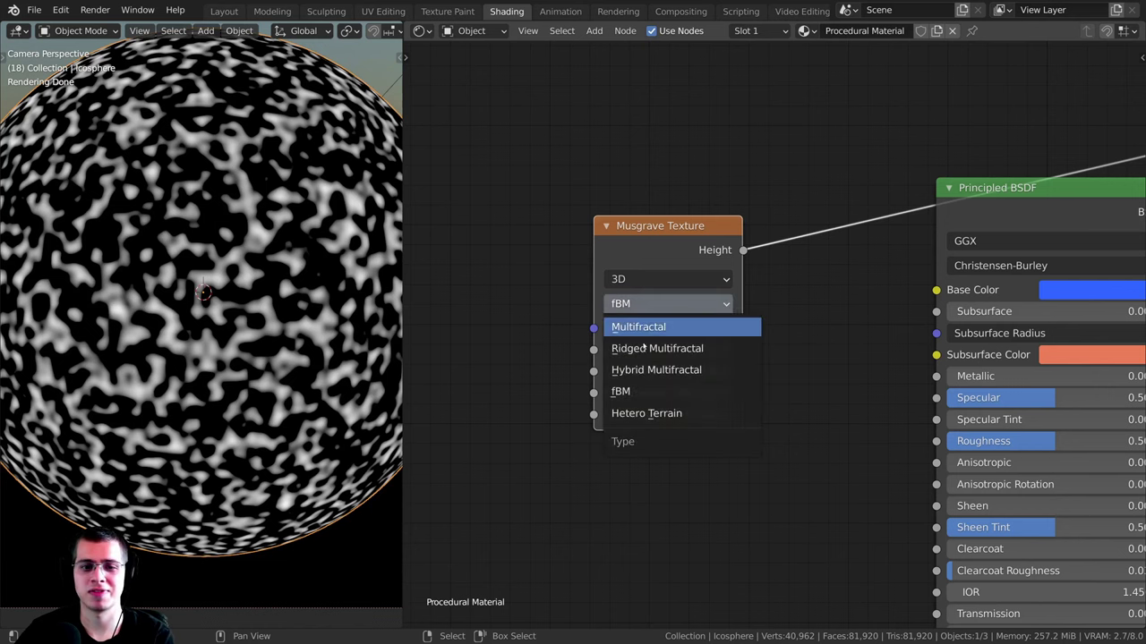
{"action": "left_click", "coordinate": [647, 414]}
Step: Replace the Musgrave Texture node with a Magic Texture node and preview its Color output on the sphere
{"action": "scroll", "coordinate": [628, 176], "scroll_direction": "up", "scroll_amount": 2}
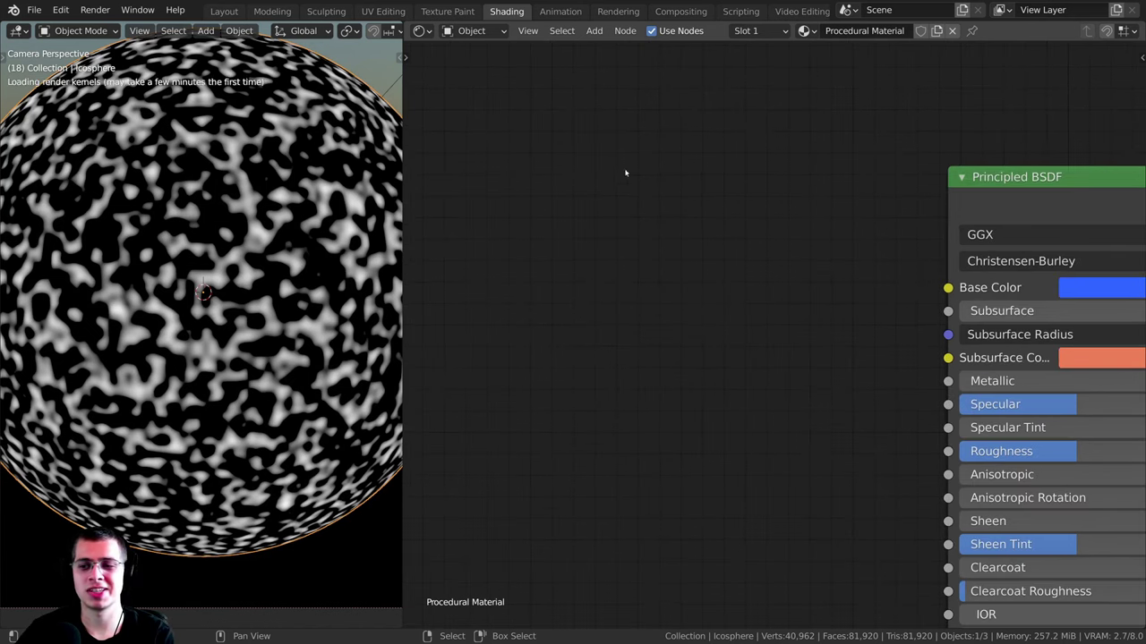
{"action": "scroll", "coordinate": [616, 161], "scroll_direction": "down", "scroll_amount": 2}
{"action": "key", "text": "shift+a"}
{"action": "mouse_move", "coordinate": [583, 156]}
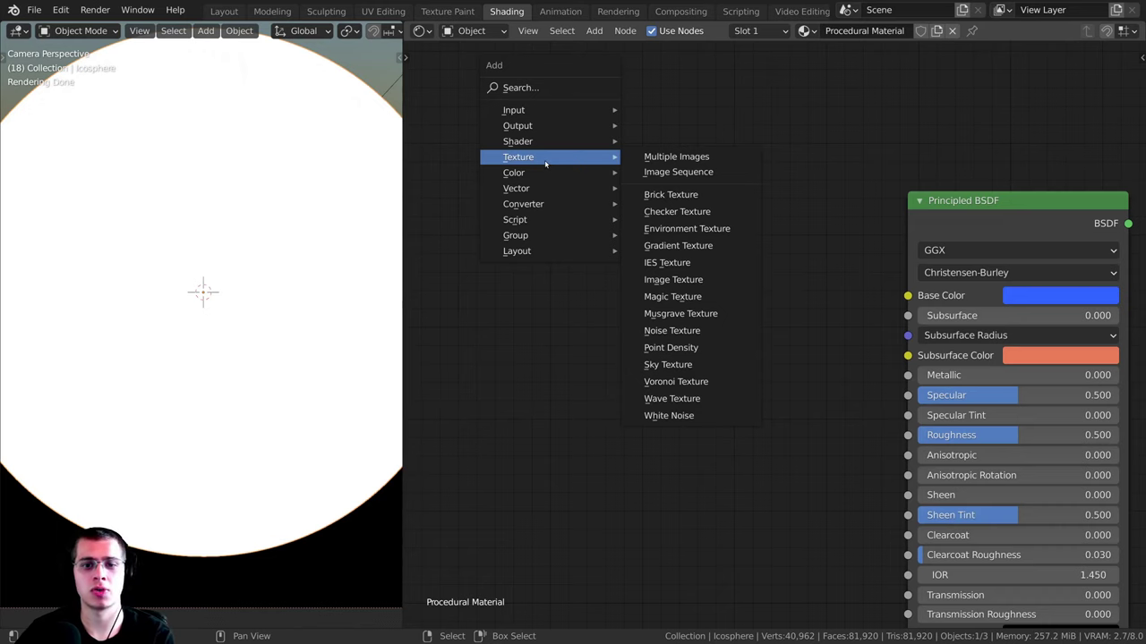
{"action": "left_click", "coordinate": [666, 297]}
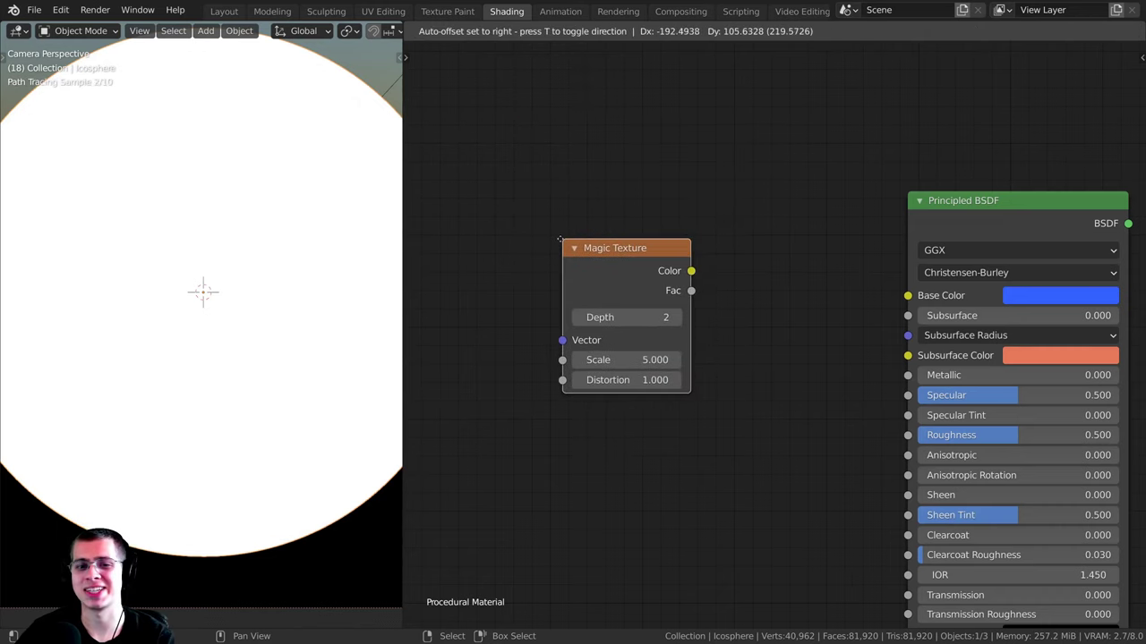
{"action": "left_click", "coordinate": [634, 271]}
{"action": "scroll", "coordinate": [627, 234], "scroll_direction": "down", "scroll_amount": 1}
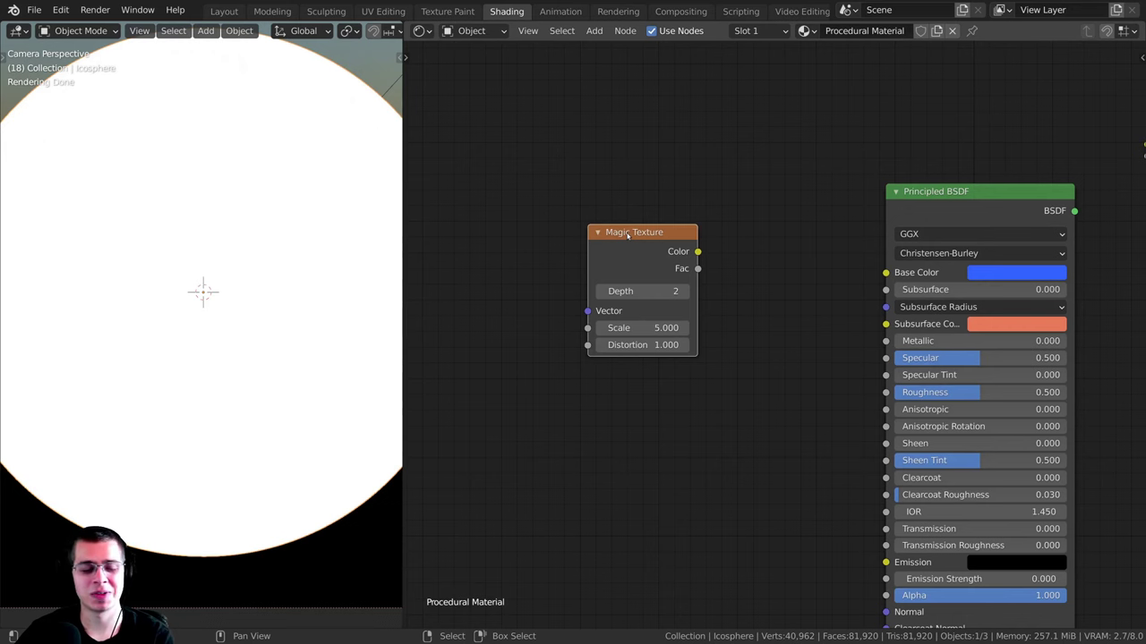
{"action": "left_click", "coordinate": [641, 248], "text": "ctrl+shift"}
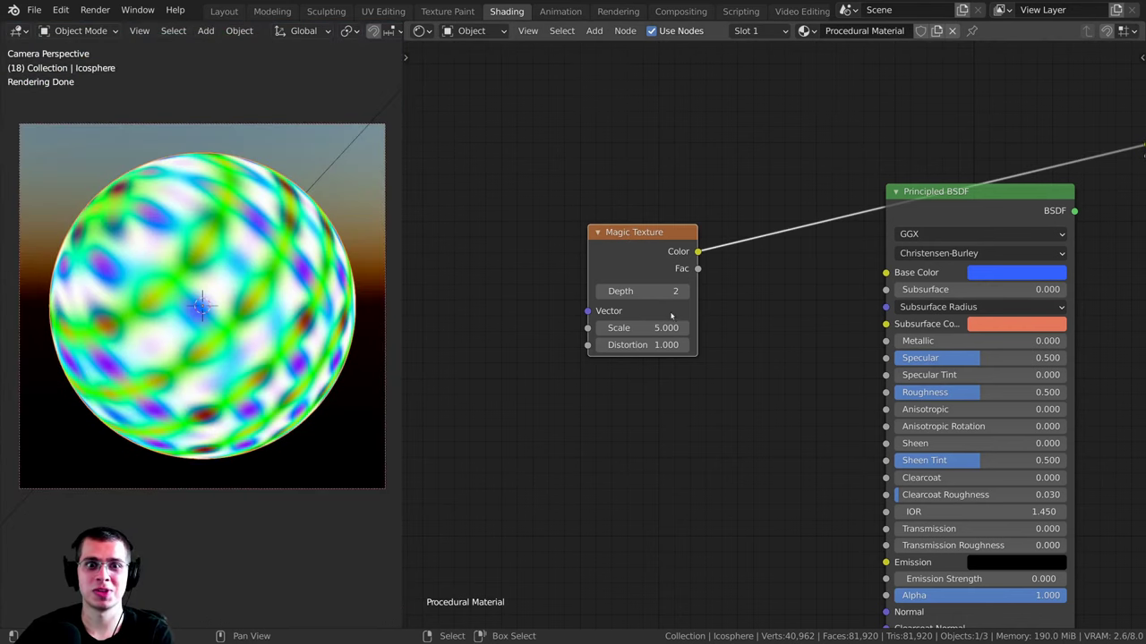
Step: Lower the Magic Texture's Depth to 1, and raise it one level at a time up to 10
{"action": "scroll", "coordinate": [443, 310], "scroll_direction": "up", "scroll_amount": 2}
{"action": "middle_click_drag", "start_coordinate": [669, 314], "coordinate": [740, 330]}
{"action": "scroll", "coordinate": [740, 330], "scroll_direction": "up", "scroll_amount": 2}
{"action": "left_click", "coordinate": [562, 278]}
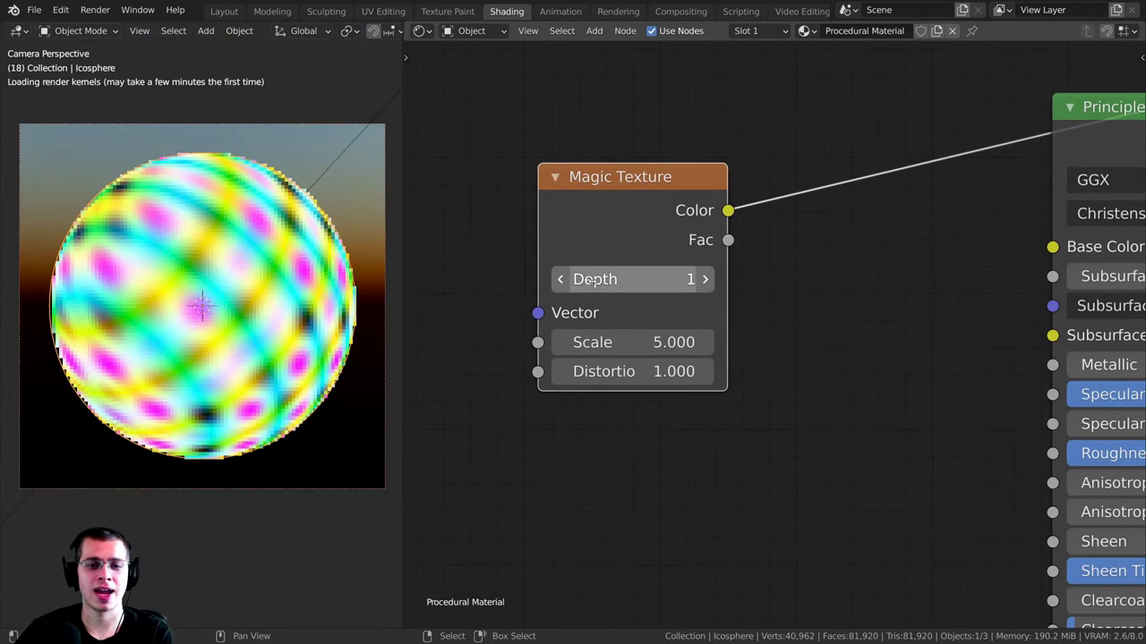
{"action": "left_click", "coordinate": [704, 280]}
{"action": "left_click", "coordinate": [704, 281]}
{"action": "left_click", "coordinate": [704, 281]}
{"action": "left_click", "coordinate": [705, 280]}
{"action": "left_click", "coordinate": [704, 280]}
{"action": "left_click", "coordinate": [704, 280]}
{"action": "left_click", "coordinate": [704, 280]}
{"action": "left_click", "coordinate": [704, 280]}
{"action": "left_click", "coordinate": [631, 279]}
{"action": "left_click", "coordinate": [565, 237]}
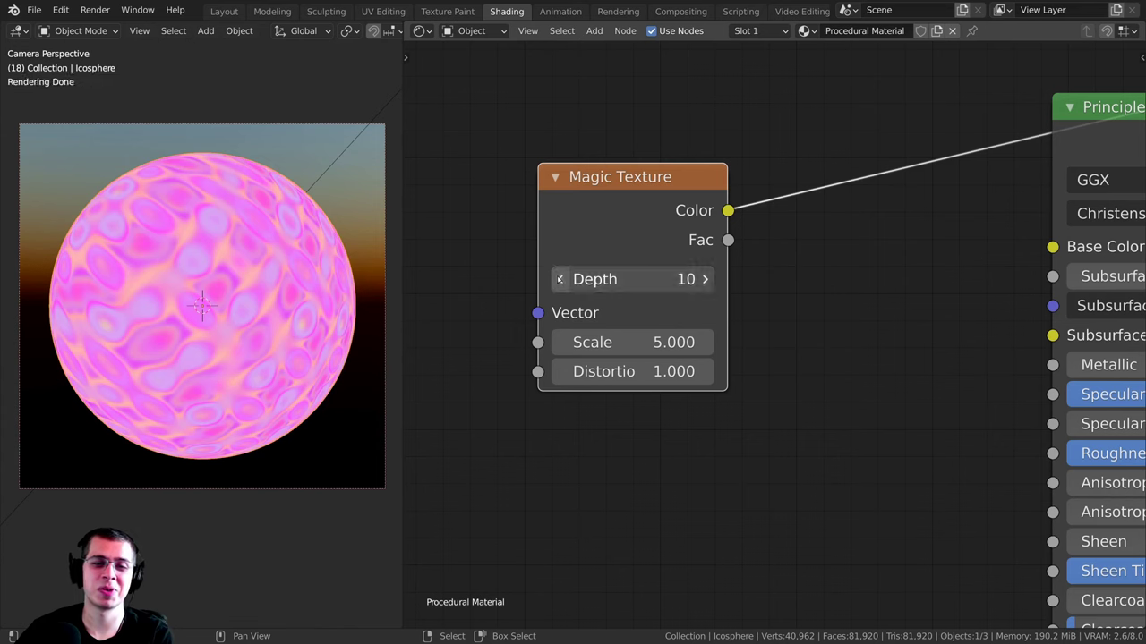
Step: Set the Magic Texture's Depth to 6, its Scale to 9.100 and its Distortion to 2.000
{"action": "left_click", "coordinate": [560, 281]}
{"action": "left_click", "coordinate": [559, 281]}
{"action": "left_click", "coordinate": [558, 286]}
{"action": "left_click", "coordinate": [559, 280]}
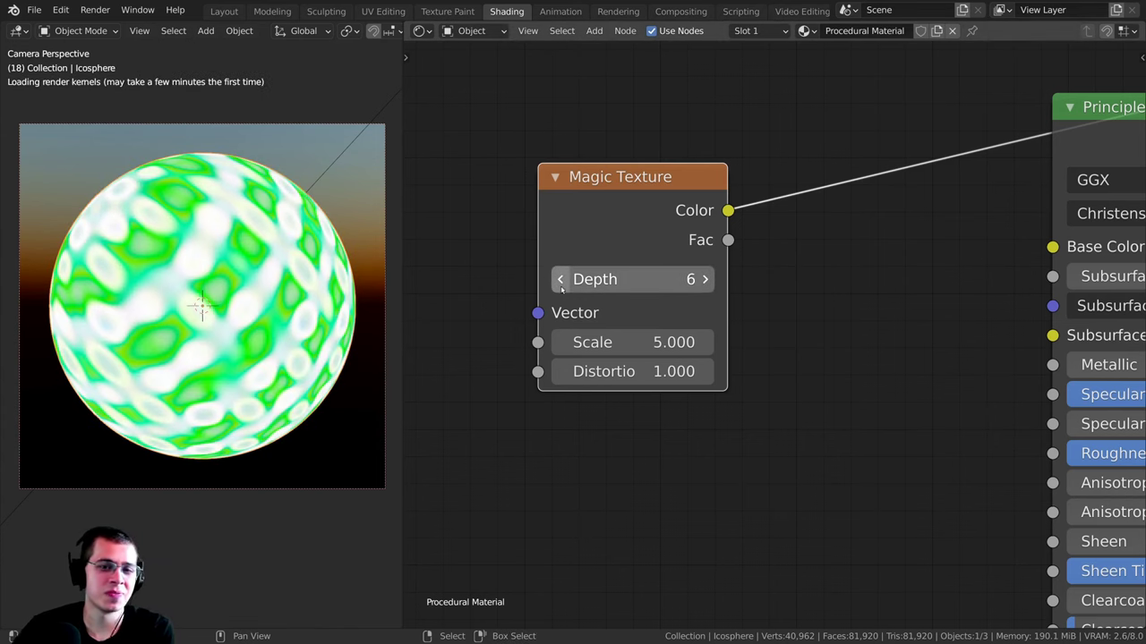
{"action": "left_click_drag", "start_coordinate": [626, 342], "coordinate": [676, 342]}
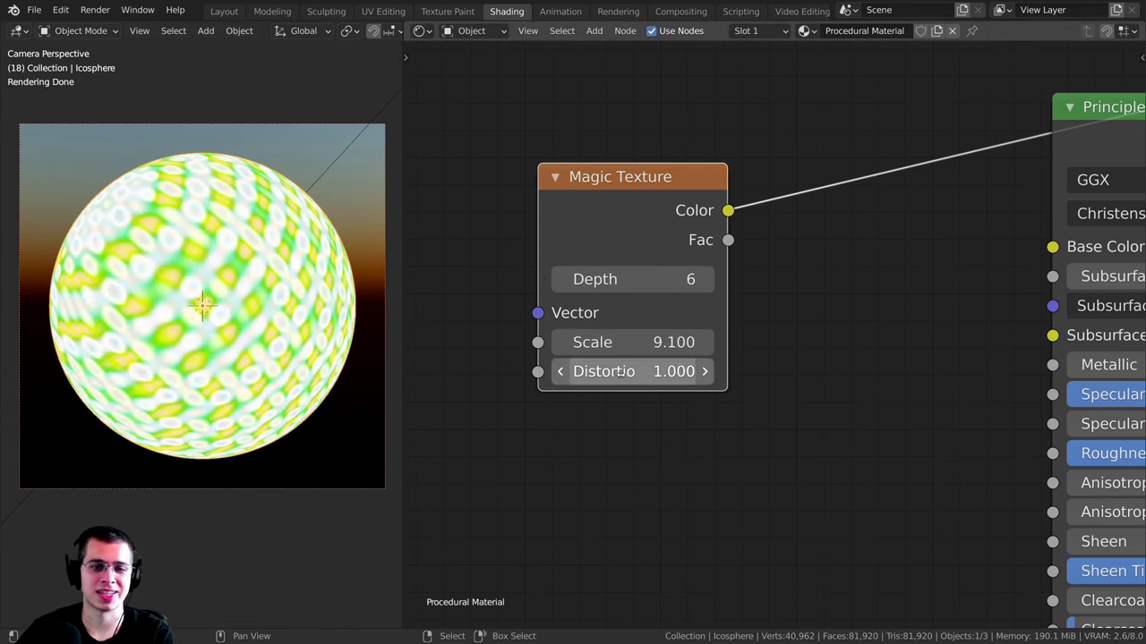
{"action": "left_click_drag", "start_coordinate": [626, 371], "coordinate": [649, 372]}
{"action": "scroll", "coordinate": [255, 246], "scroll_direction": "up", "scroll_amount": 5}
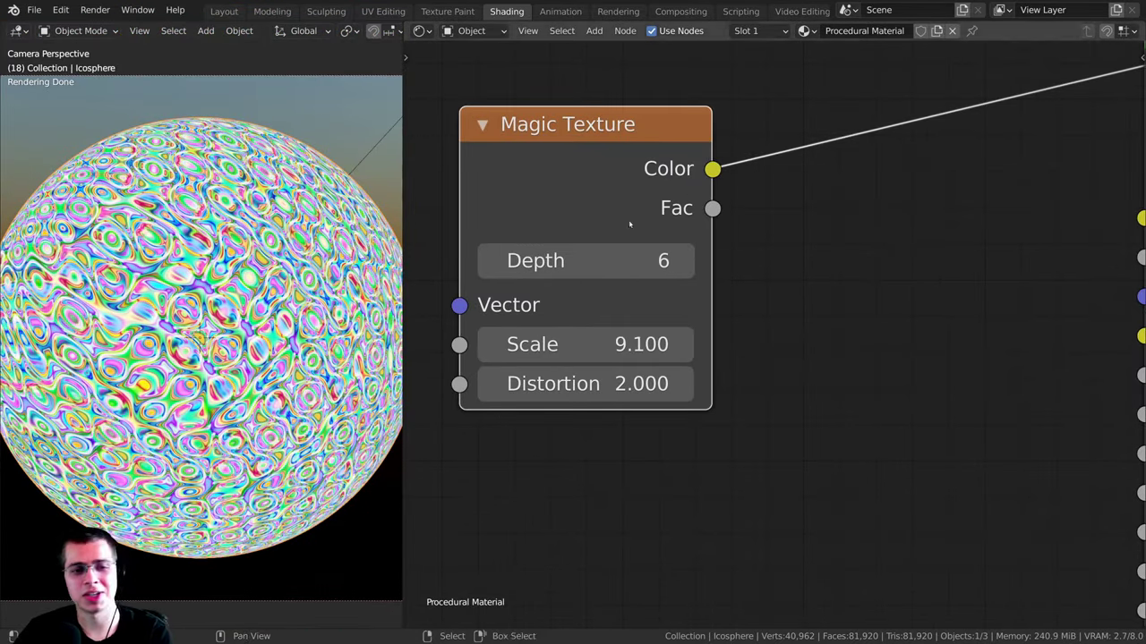
{"action": "scroll", "coordinate": [629, 132], "scroll_direction": "down", "scroll_amount": 3}
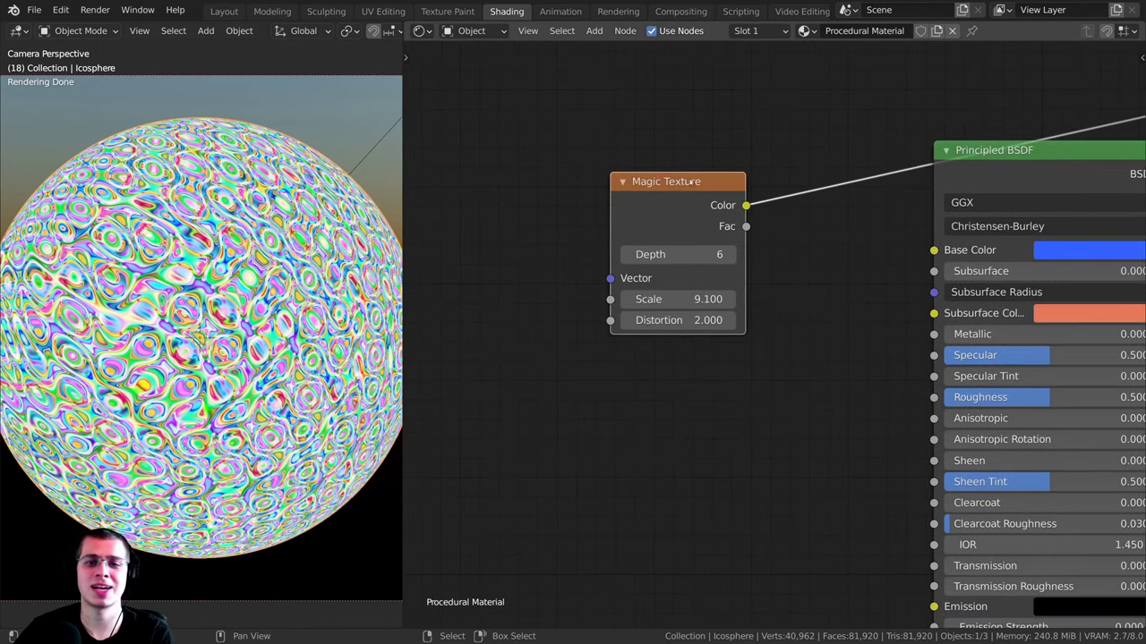
Step: Replace the Magic Texture node with a Noise Texture node placed before the Principled BSDF
{"action": "key", "text": "x"}
{"action": "key", "text": "shift+a"}
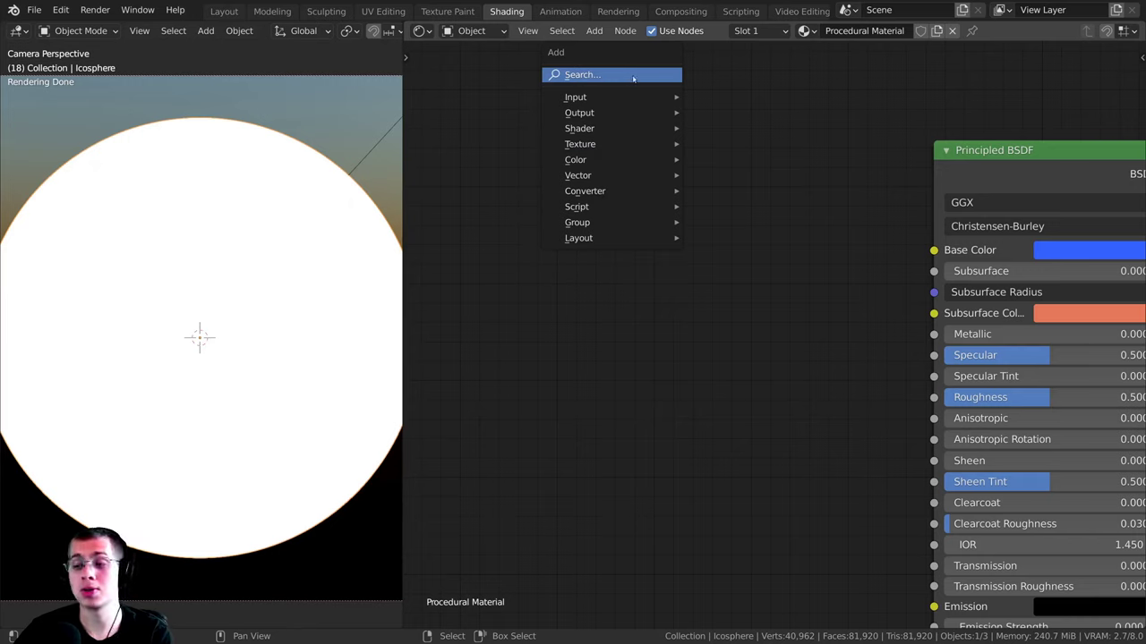
{"action": "left_click", "coordinate": [624, 77]}
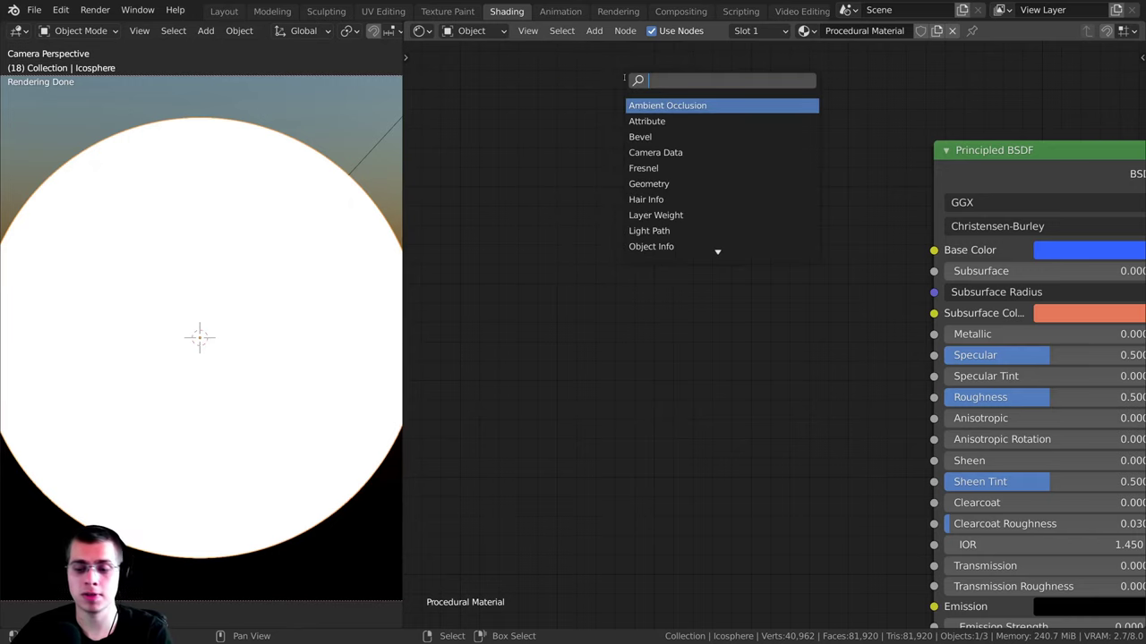
{"action": "type", "text": "noi"}
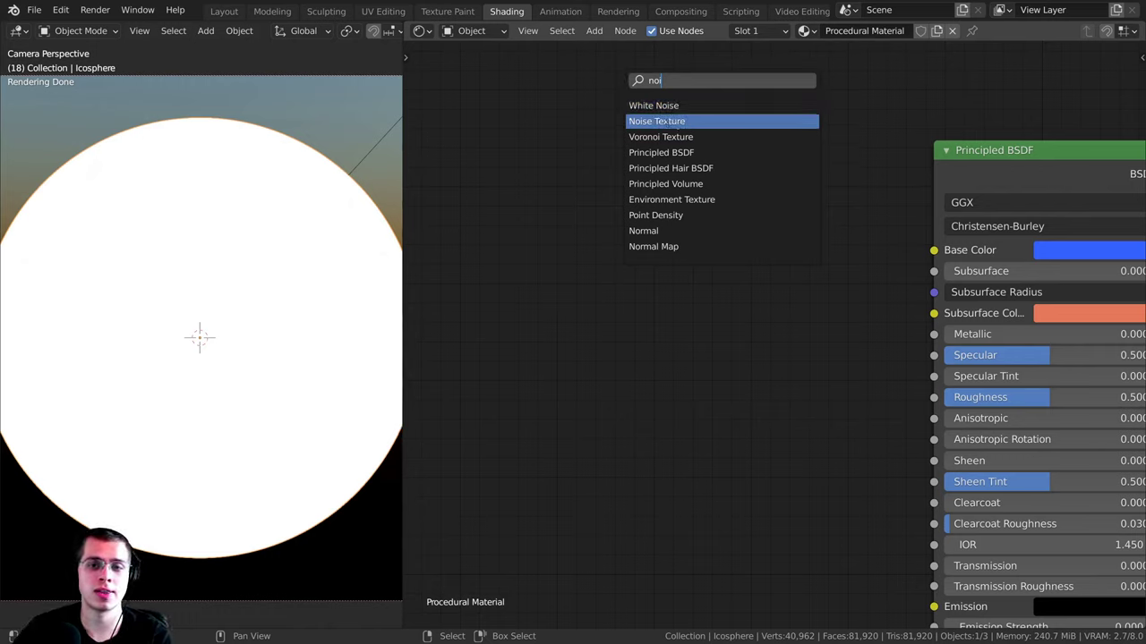
{"action": "left_click", "coordinate": [684, 122]}
{"action": "left_click", "coordinate": [687, 265]}
{"action": "scroll", "coordinate": [734, 271], "scroll_direction": "down", "scroll_amount": 4}
Step: Connect the Noise Texture's Fac output to the Principled BSDF's Base Color and preview the shader on the sphere
{"action": "middle_click_drag", "start_coordinate": [753, 266], "coordinate": [738, 205]}
{"action": "left_click_drag", "start_coordinate": [751, 195], "coordinate": [790, 89]}
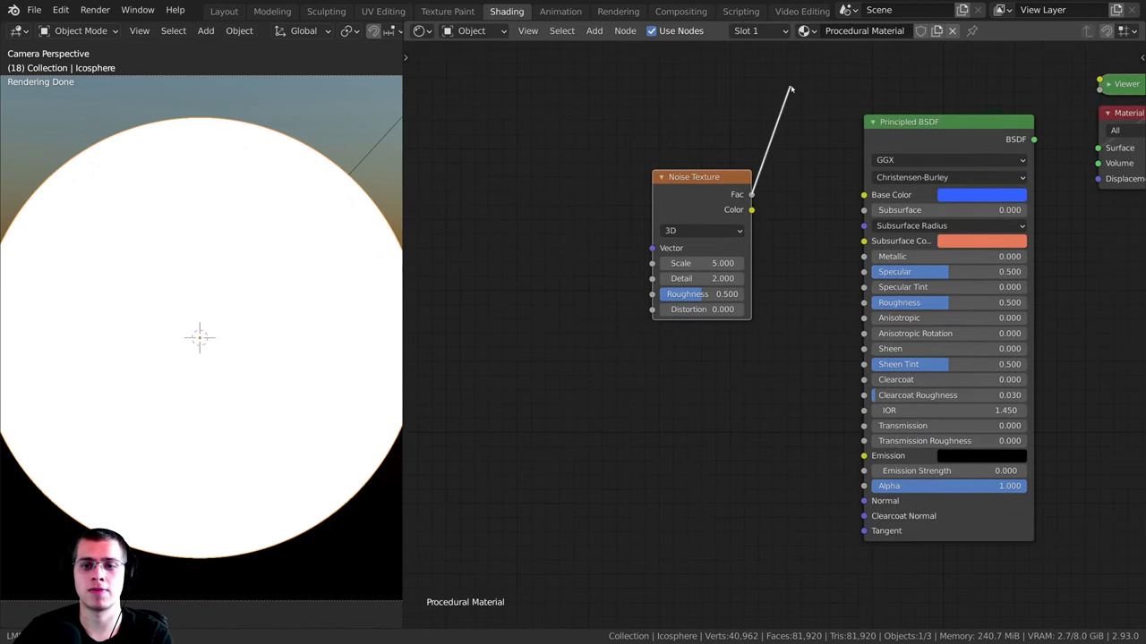
{"action": "left_click_drag", "start_coordinate": [872, 195], "coordinate": [864, 196]}
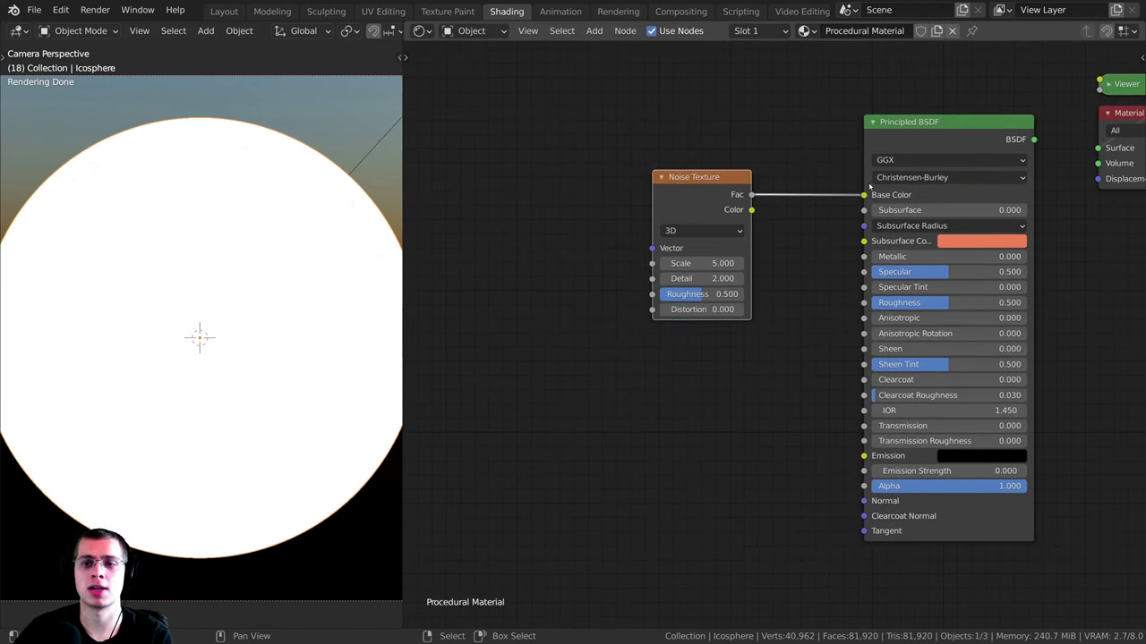
{"action": "middle_click_drag", "start_coordinate": [865, 195], "coordinate": [777, 222]}
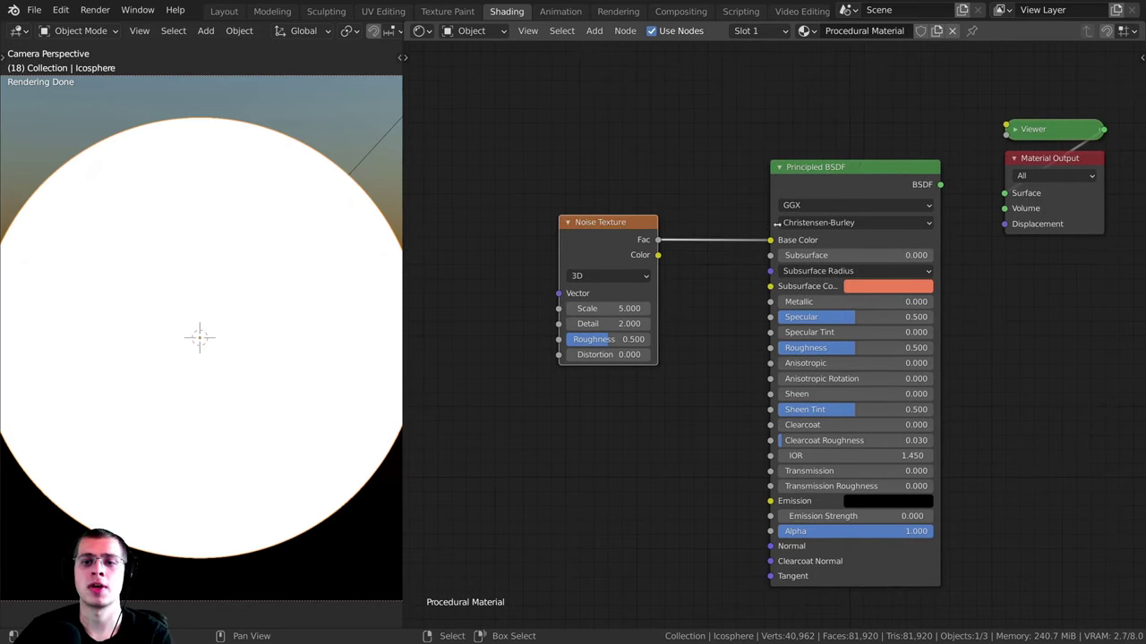
{"action": "left_click", "coordinate": [823, 174], "text": "ctrl+shift"}
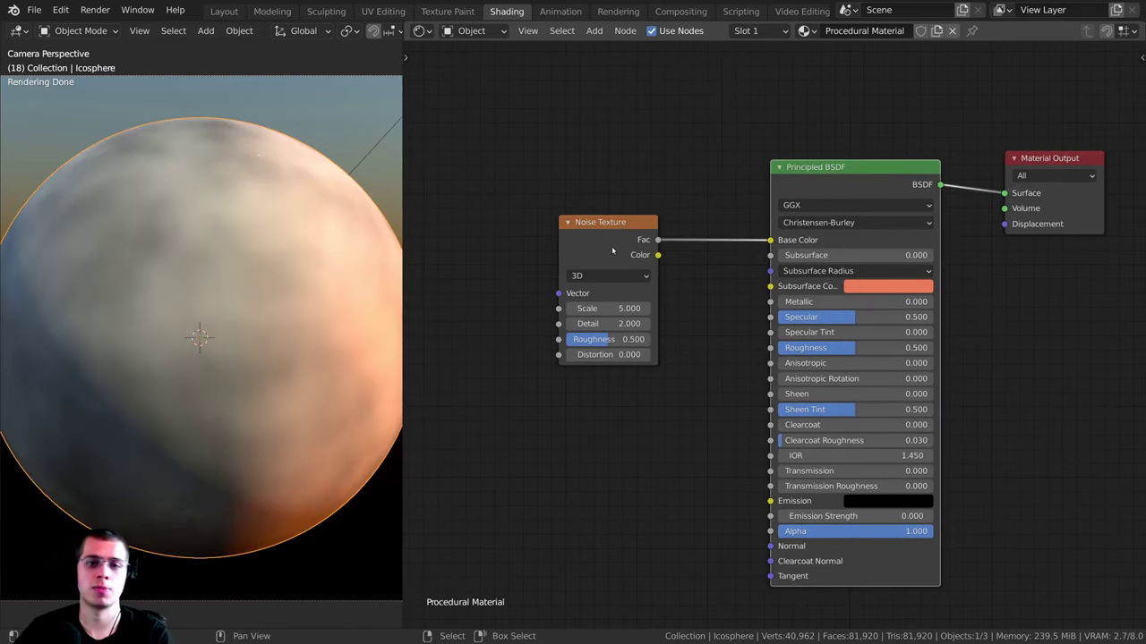
Step: Set the Noise Texture's Scale to 15.300 and Detail to 16.000, and reposition the node beside the Principled BSDF
{"action": "left_click_drag", "start_coordinate": [609, 222], "coordinate": [628, 221]}
{"action": "scroll", "coordinate": [617, 308], "scroll_direction": "up", "scroll_amount": 2}
{"action": "left_click_drag", "start_coordinate": [573, 297], "coordinate": [650, 297]}
{"action": "left_click_drag", "start_coordinate": [637, 284], "coordinate": [683, 285]}
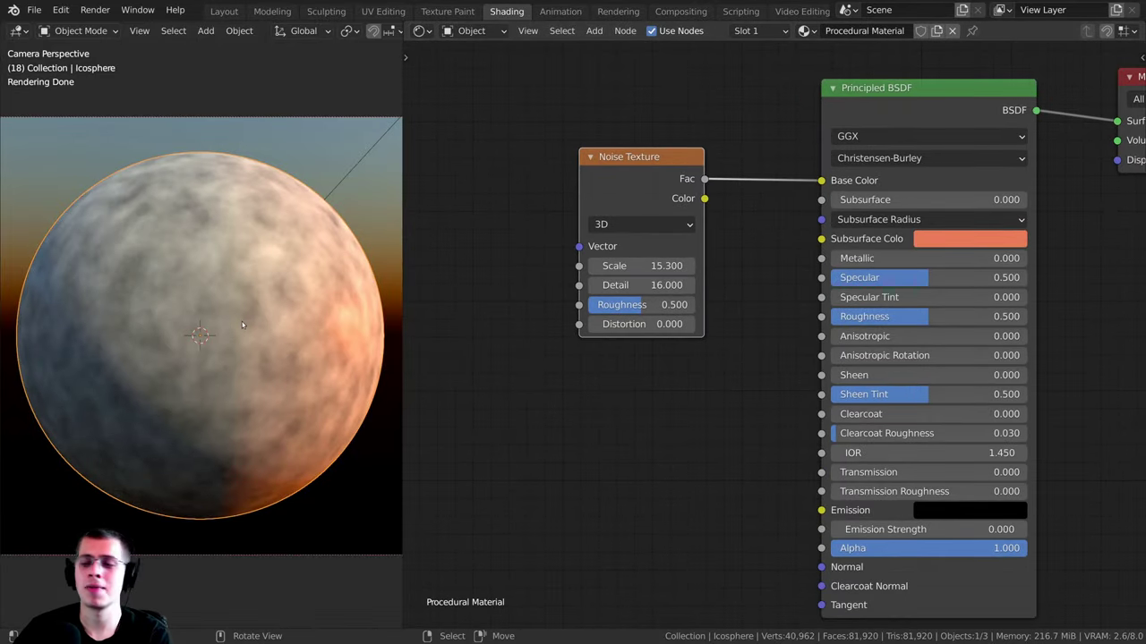
{"action": "scroll", "coordinate": [532, 317], "scroll_direction": "down", "scroll_amount": 2}
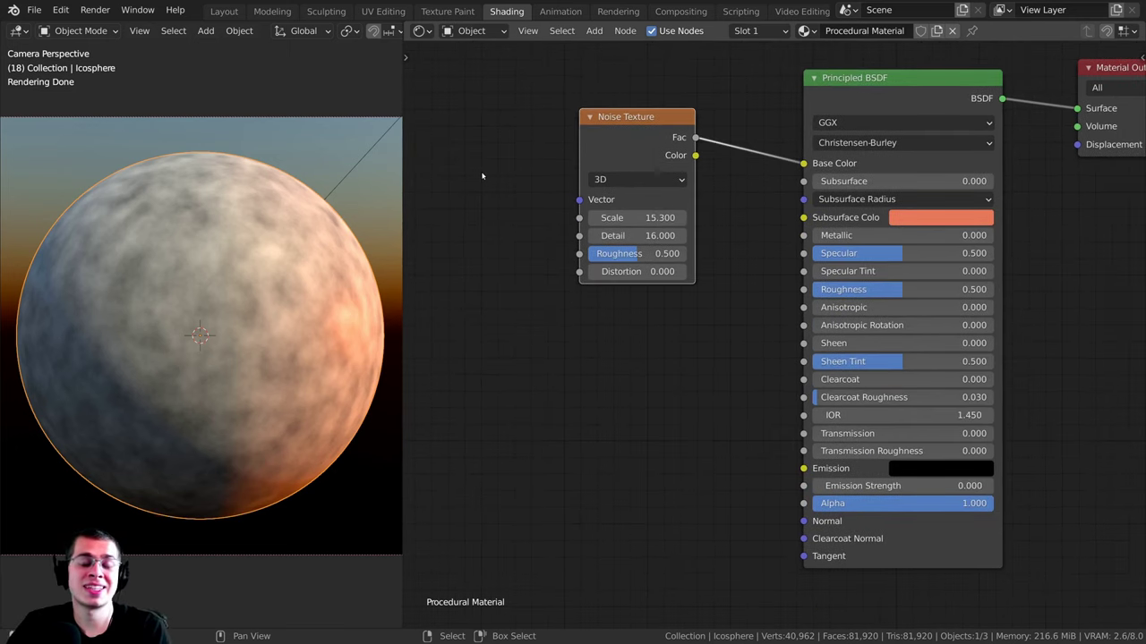
{"action": "left_click_drag", "start_coordinate": [590, 148], "coordinate": [583, 144]}
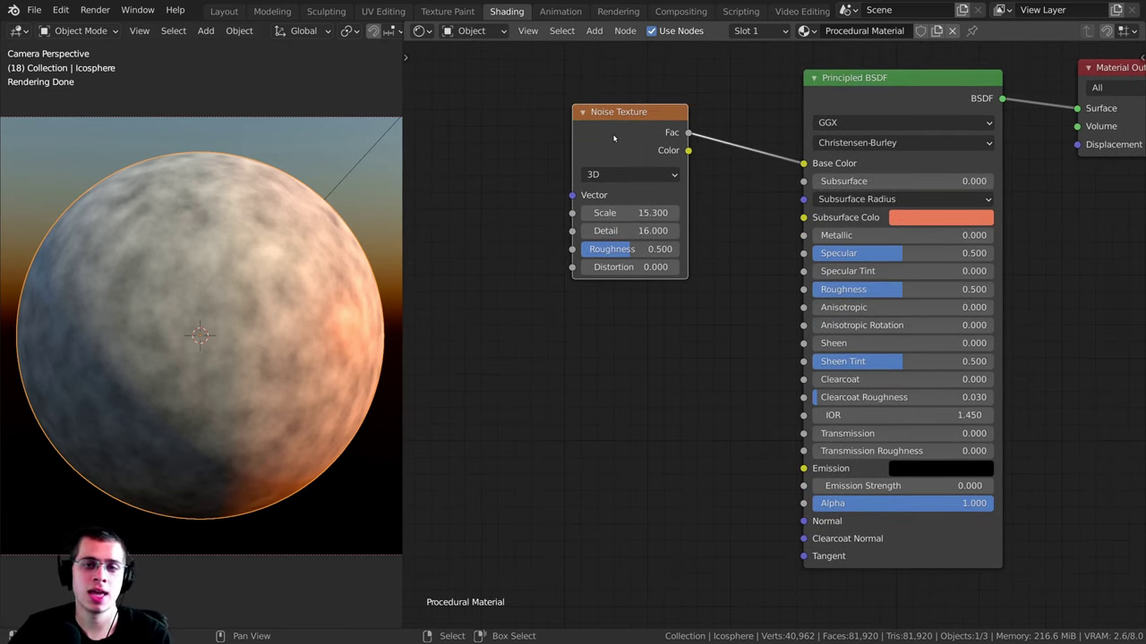
{"action": "scroll", "coordinate": [636, 149], "scroll_direction": "up", "scroll_amount": 1}
{"action": "middle_click_drag", "start_coordinate": [600, 113], "coordinate": [624, 94]}
{"action": "scroll", "coordinate": [614, 142], "scroll_direction": "down", "scroll_amount": 2}
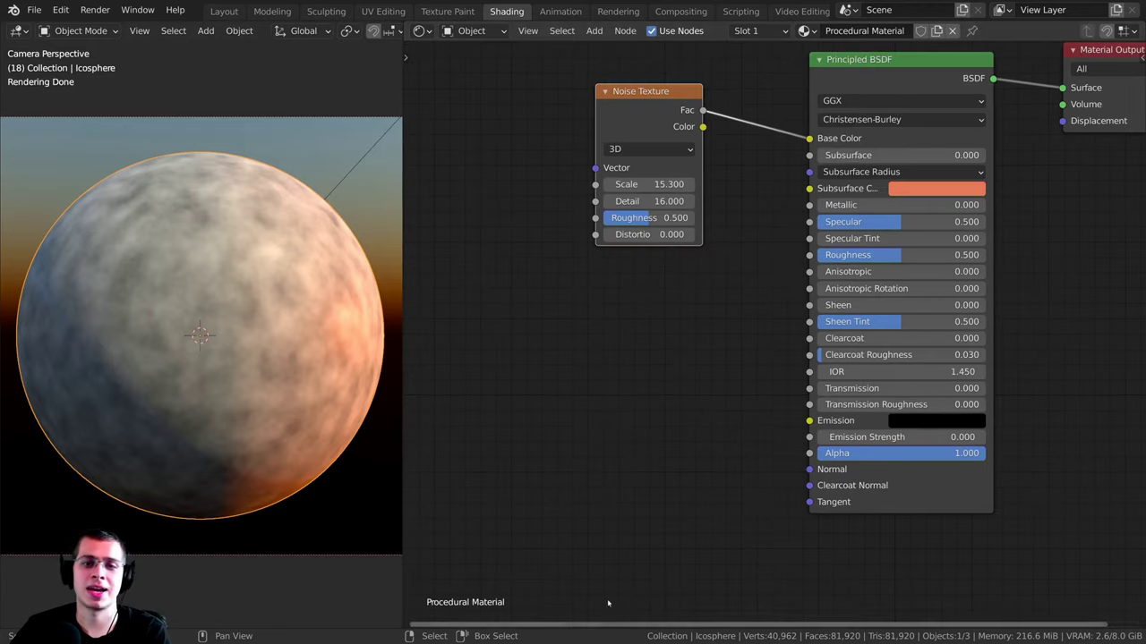
{"action": "middle_click_drag", "start_coordinate": [585, 216], "coordinate": [619, 296]}
Step: Add a Checker Texture node and align it directly below the Noise Texture node
{"action": "key", "text": "shift+a"}
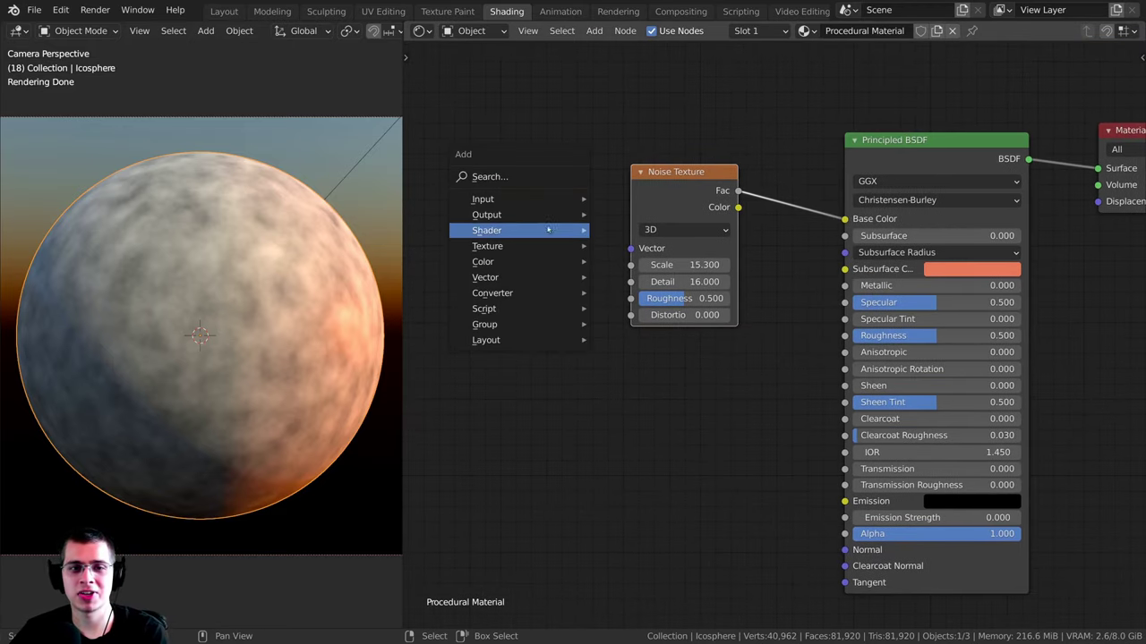
{"action": "mouse_move", "coordinate": [536, 247]}
{"action": "left_click", "coordinate": [646, 301]}
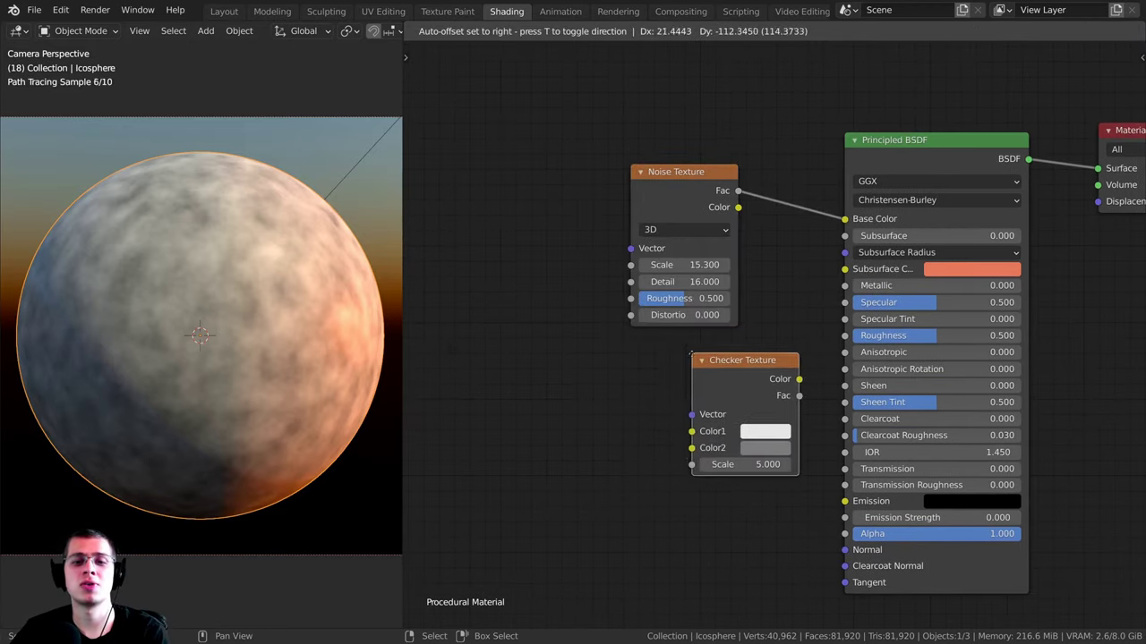
{"action": "left_click", "coordinate": [689, 372]}
{"action": "scroll", "coordinate": [660, 352], "scroll_direction": "up", "scroll_amount": 1}
{"action": "scroll", "coordinate": [660, 351], "scroll_direction": "up", "scroll_amount": 5}
{"action": "middle_click_drag", "start_coordinate": [660, 352], "coordinate": [607, 361]}
{"action": "left_click_drag", "start_coordinate": [601, 382], "coordinate": [610, 322]}
{"action": "middle_click_drag", "start_coordinate": [569, 107], "coordinate": [628, 204]}
{"action": "scroll", "coordinate": [628, 204], "scroll_direction": "down", "scroll_amount": 4}
{"action": "scroll", "coordinate": [627, 203], "scroll_direction": "down", "scroll_amount": 1}
{"action": "left_click_drag", "start_coordinate": [648, 373], "coordinate": [654, 375]}
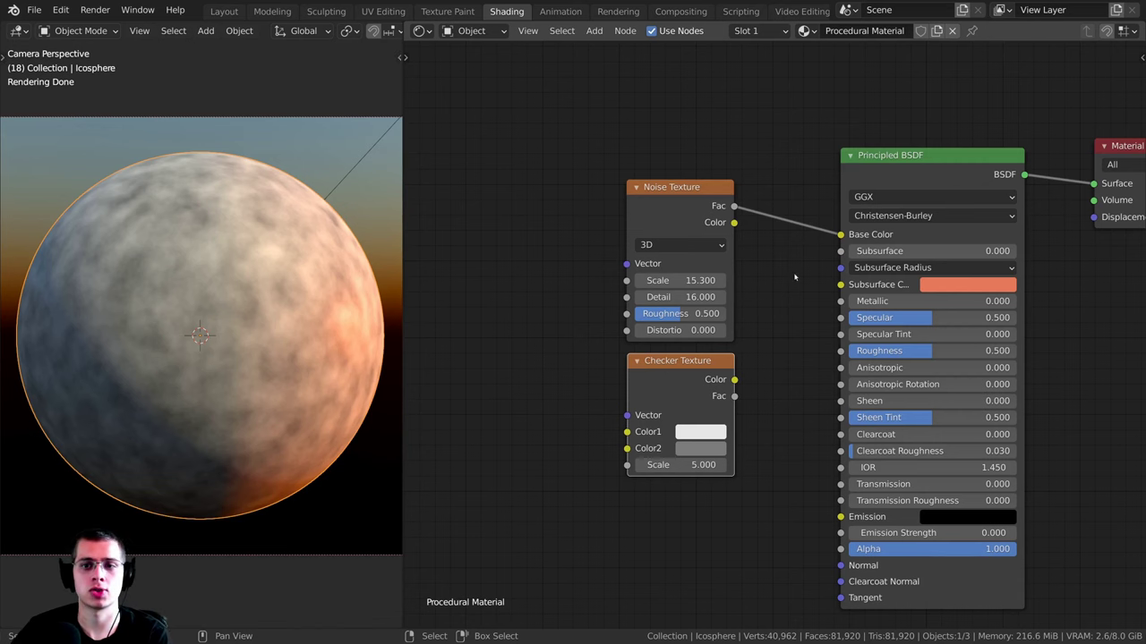
Step: Nudge the Principled BSDF and Noise Texture nodes, and delete the Checker Texture node
{"action": "left_click_drag", "start_coordinate": [893, 148], "coordinate": [901, 145]}
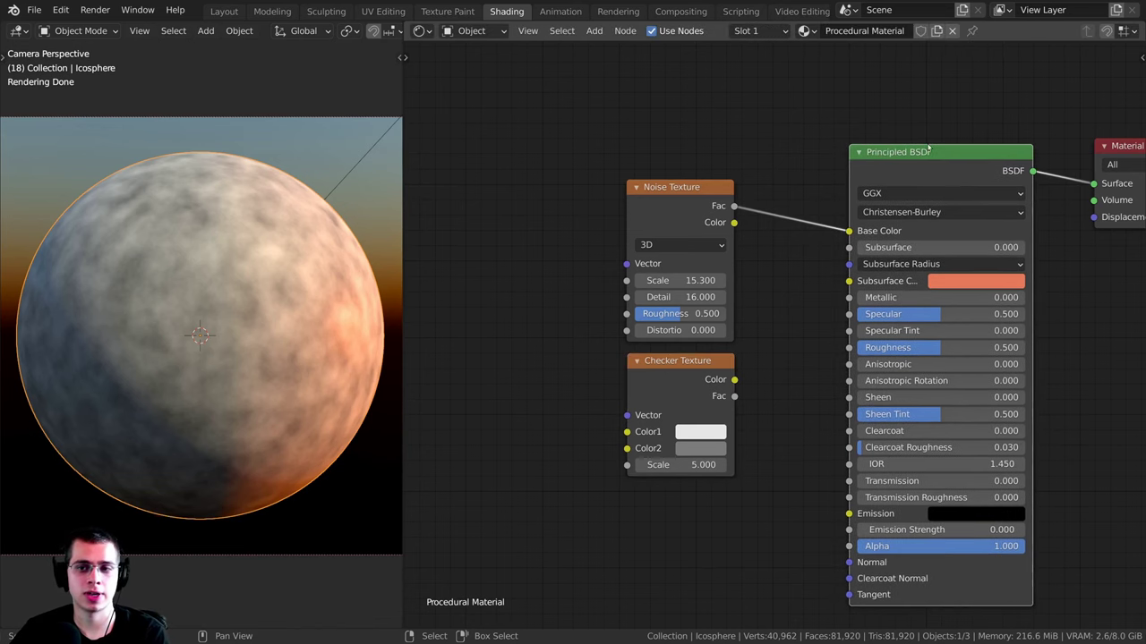
{"action": "left_click_drag", "start_coordinate": [650, 211], "coordinate": [650, 200]}
{"action": "left_click", "coordinate": [666, 363]}
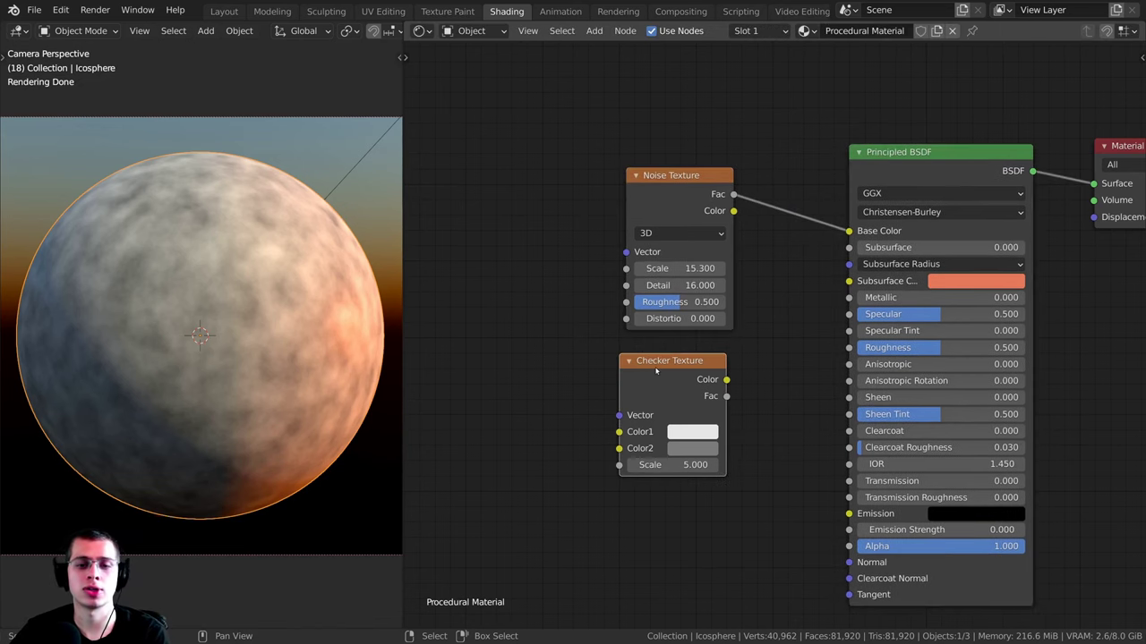
{"action": "key", "text": "x"}
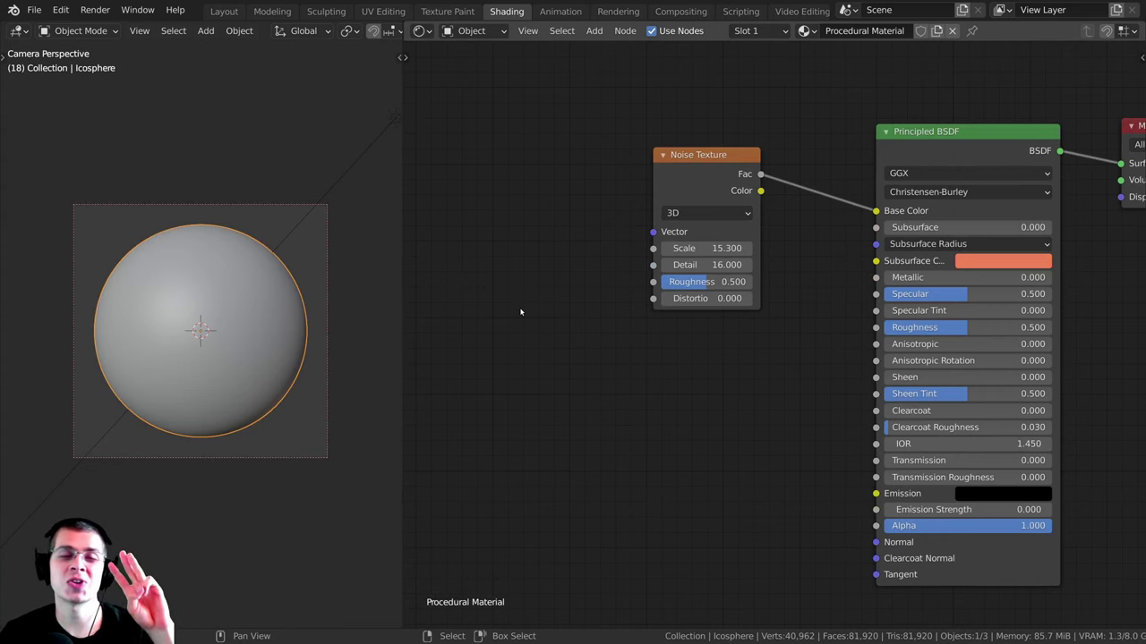
Step: Add a Texture Coordinate node and place it in front of the Noise Texture node
{"action": "middle_click_drag", "start_coordinate": [643, 185], "coordinate": [640, 180]}
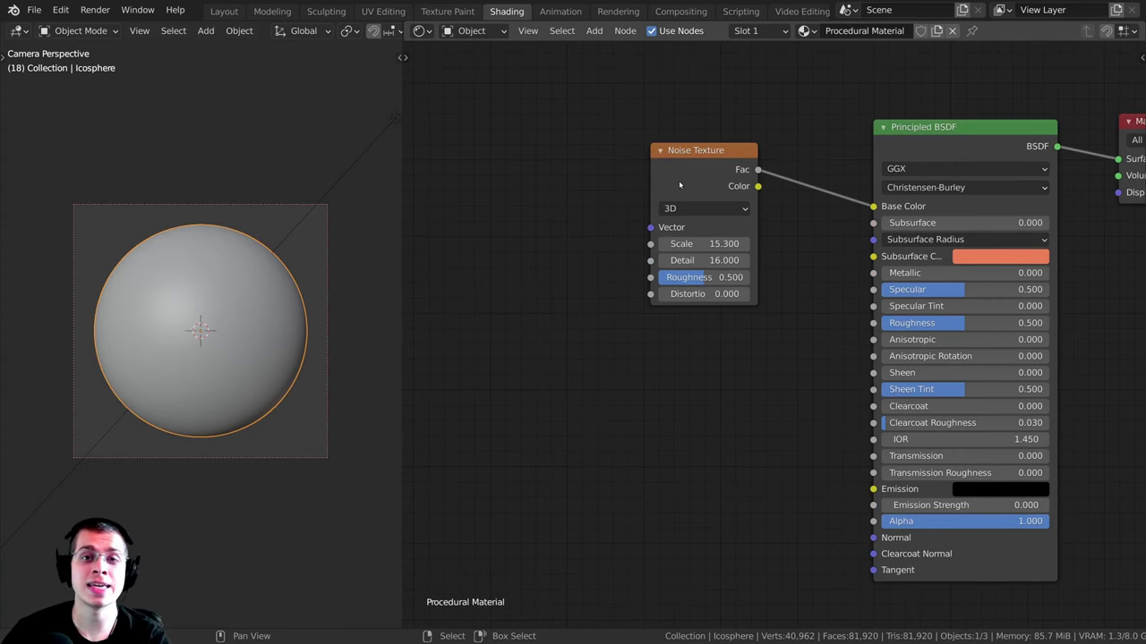
{"action": "scroll", "coordinate": [555, 177], "scroll_direction": "down", "scroll_amount": 1}
{"action": "key", "text": "shift+a"}
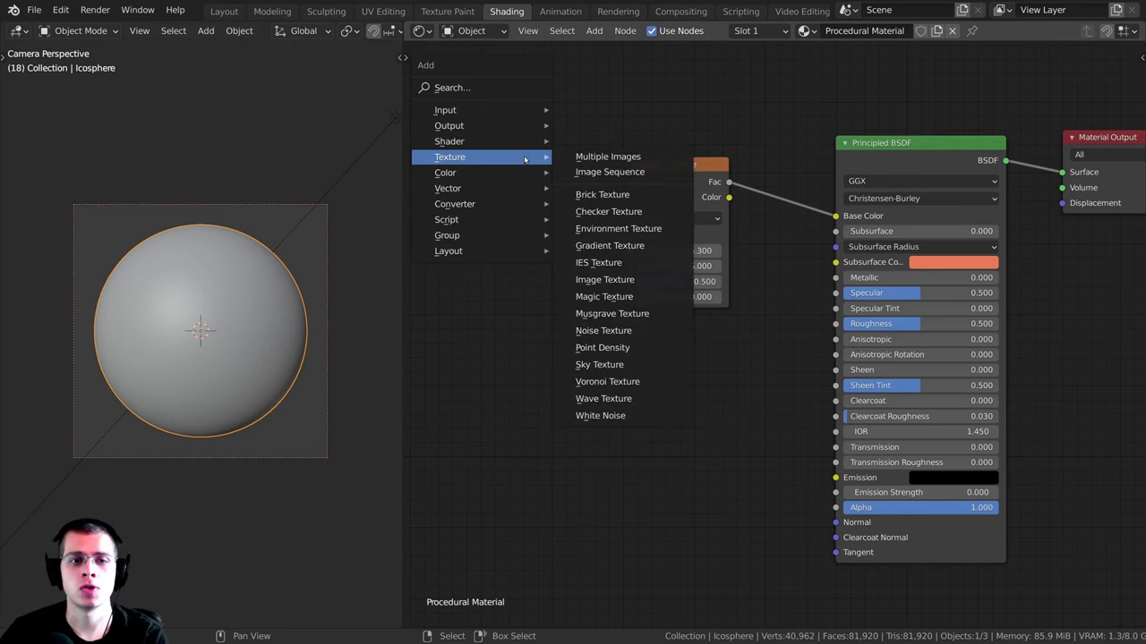
{"action": "mouse_move", "coordinate": [481, 111]}
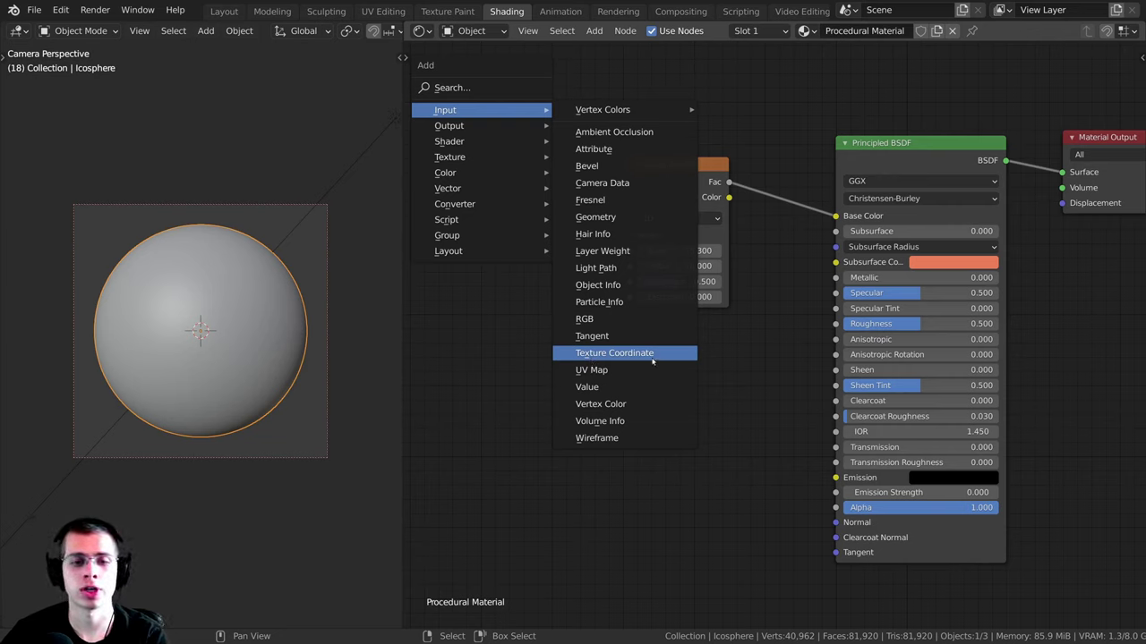
{"action": "left_click", "coordinate": [645, 353]}
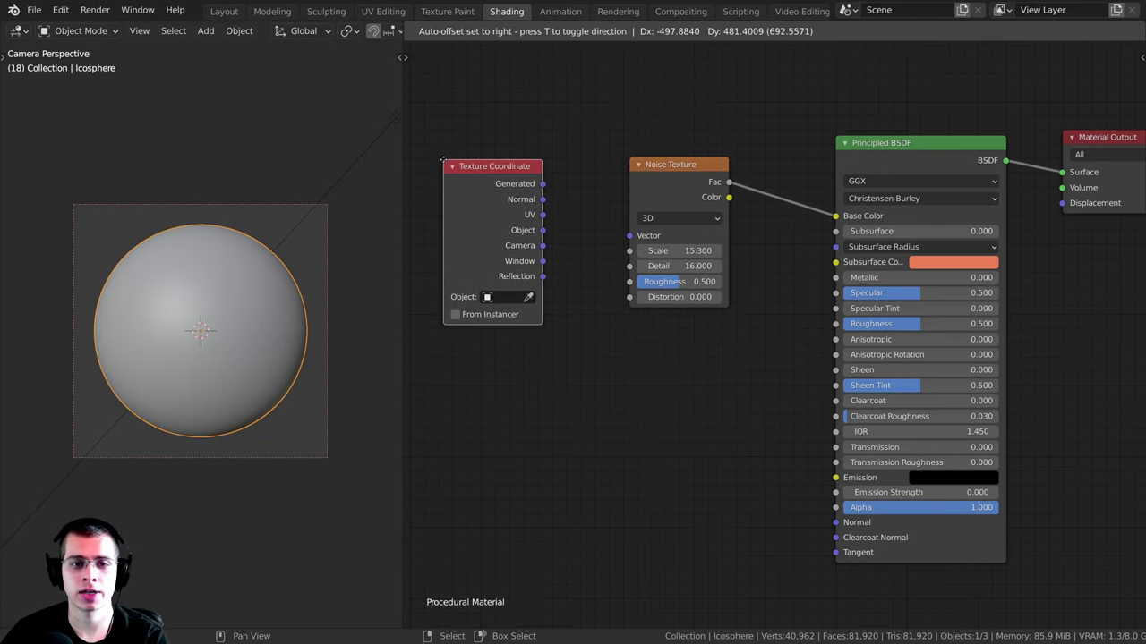
{"action": "left_click", "coordinate": [443, 162]}
{"action": "scroll", "coordinate": [568, 207], "scroll_direction": "up", "scroll_amount": 1}
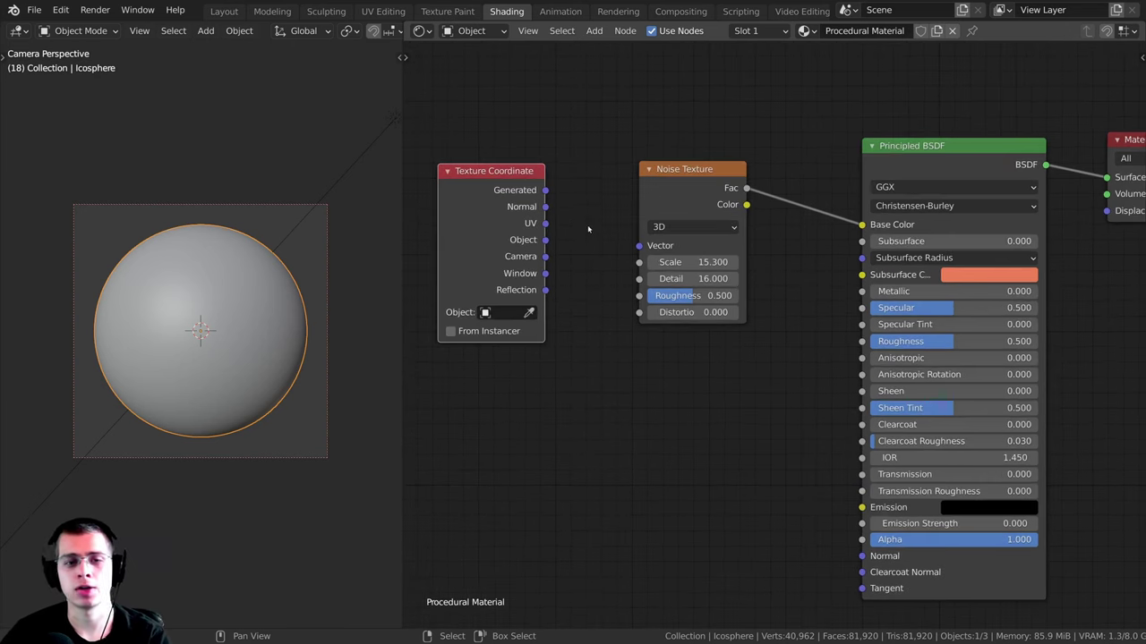
{"action": "scroll", "coordinate": [557, 295], "scroll_direction": "up", "scroll_amount": 1}
{"action": "left_click_drag", "start_coordinate": [584, 192], "coordinate": [614, 169]}
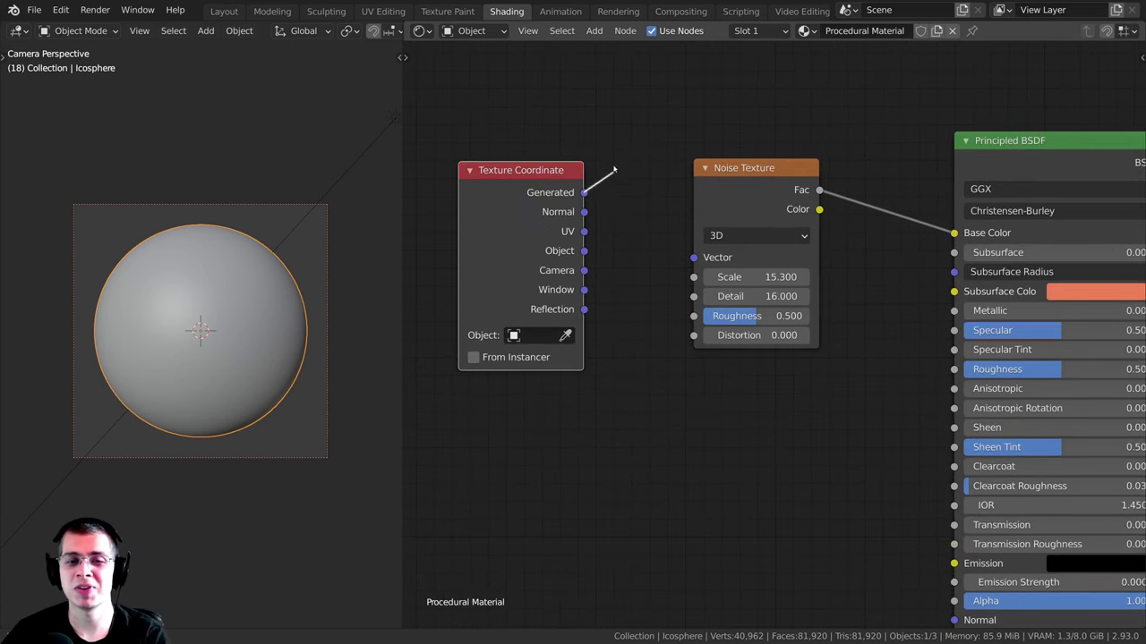
{"action": "left_click_drag", "start_coordinate": [686, 130], "coordinate": [671, 138]}
{"action": "scroll", "coordinate": [627, 156], "scroll_direction": "down", "scroll_amount": 2}
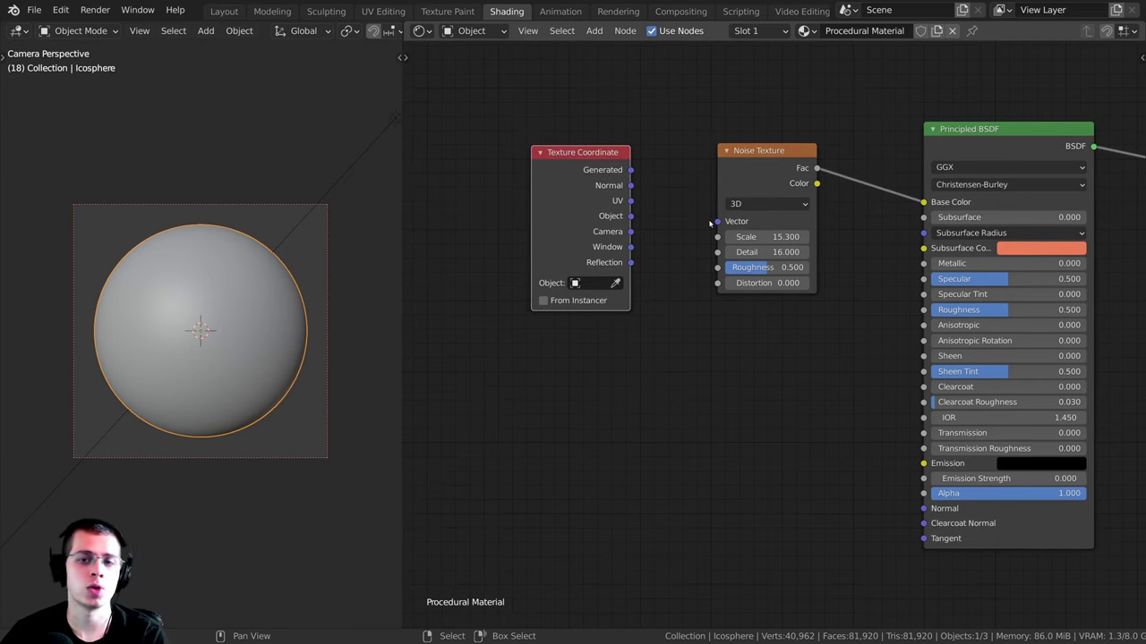
Step: Shift the Texture Coordinate node slightly farther from the Noise Texture node
{"action": "left_click_drag", "start_coordinate": [716, 226], "coordinate": [665, 197]}
{"action": "scroll", "coordinate": [538, 163], "scroll_direction": "up", "scroll_amount": 2}
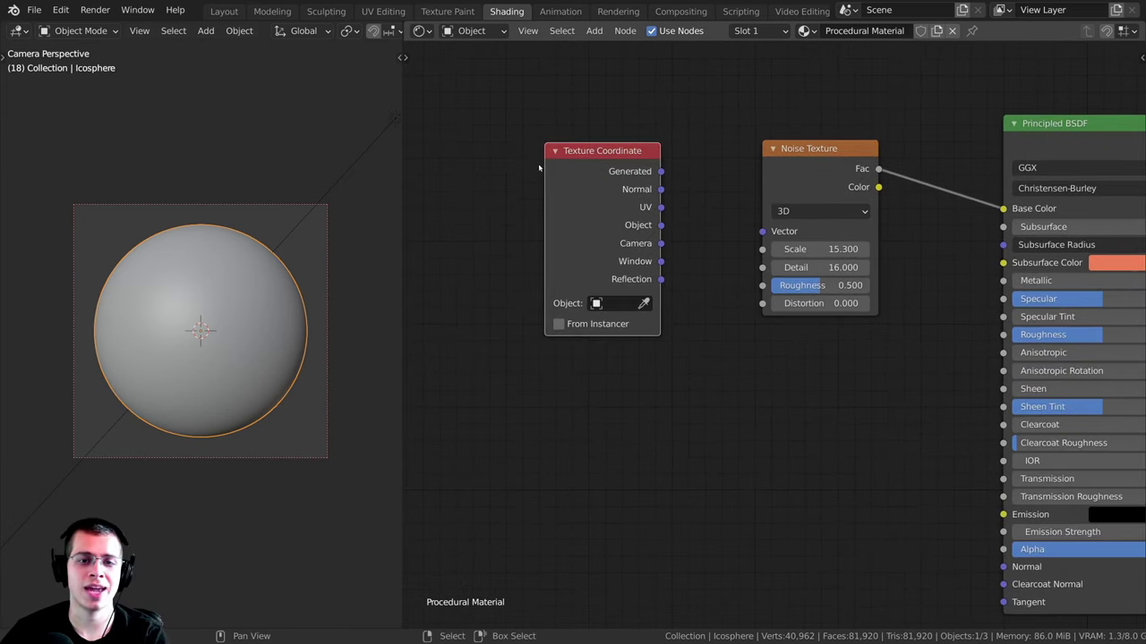
{"action": "left_click_drag", "start_coordinate": [595, 153], "coordinate": [581, 153]}
Step: Add a Bevel node and a Value node below the Texture Coordinate node
{"action": "key", "text": "shift+a"}
{"action": "left_click", "coordinate": [658, 175]}
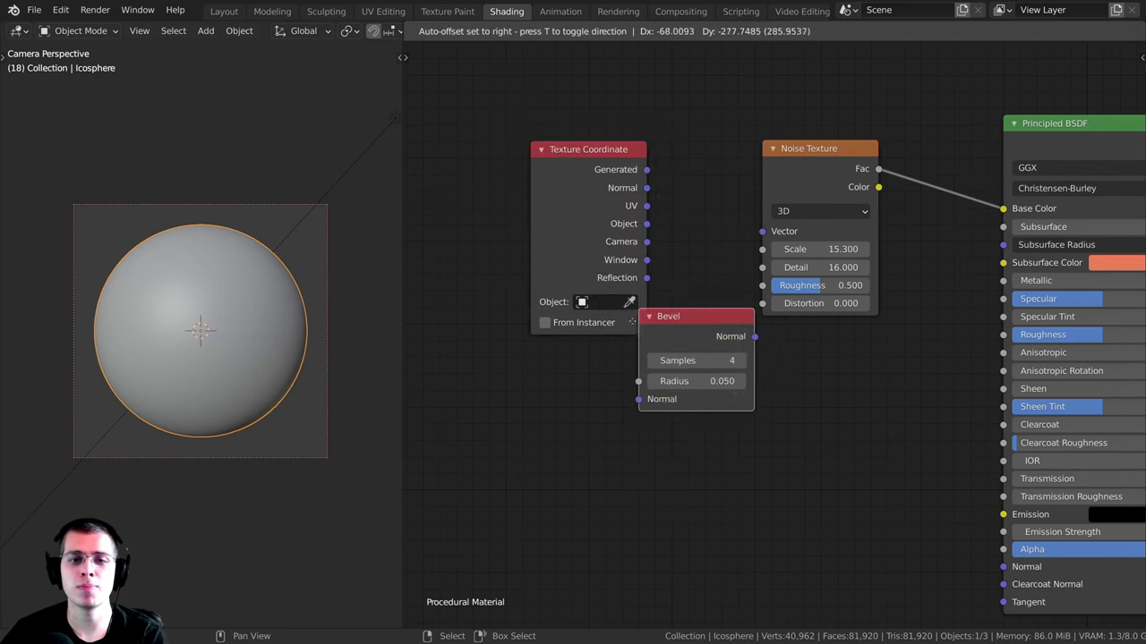
{"action": "left_click", "coordinate": [573, 385]}
{"action": "key", "text": "shift+a"}
{"action": "mouse_move", "coordinate": [528, 363]}
{"action": "left_click", "coordinate": [641, 311]}
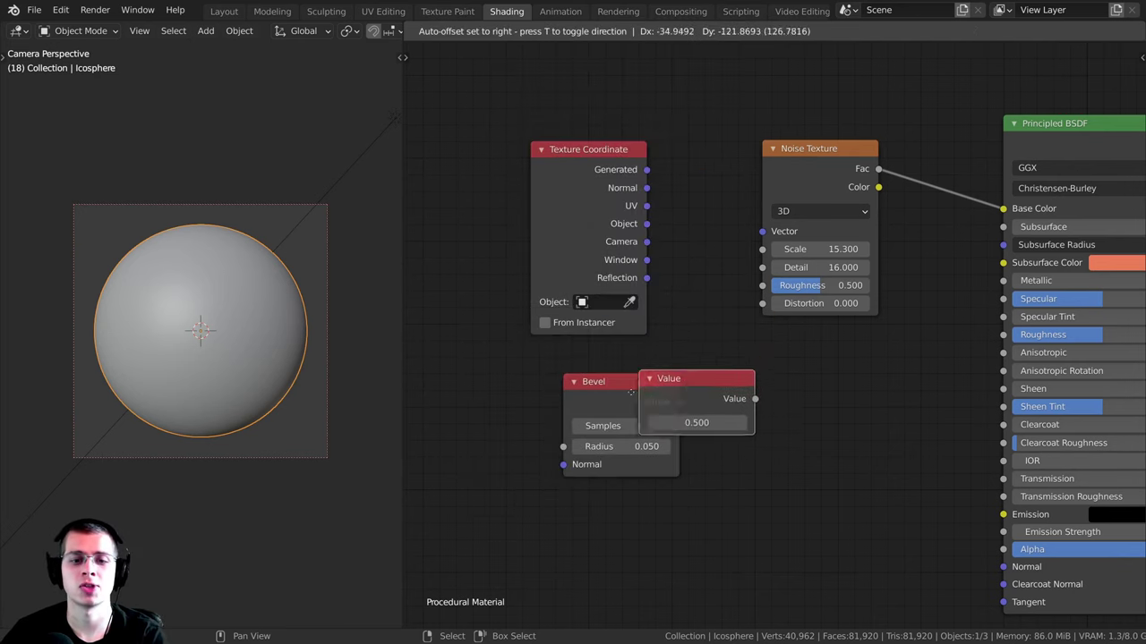
{"action": "left_click", "coordinate": [568, 495]}
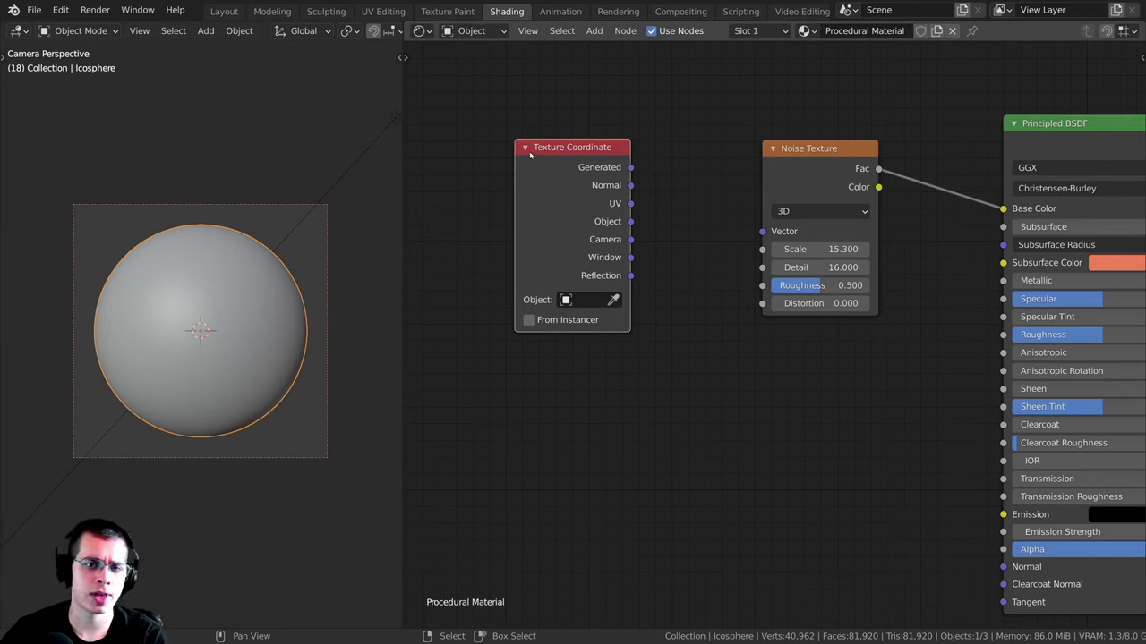
Step: Nudge the Texture Coordinate and Noise Texture nodes, keeping an open gap between them
{"action": "left_click_drag", "start_coordinate": [530, 154], "coordinate": [542, 161]}
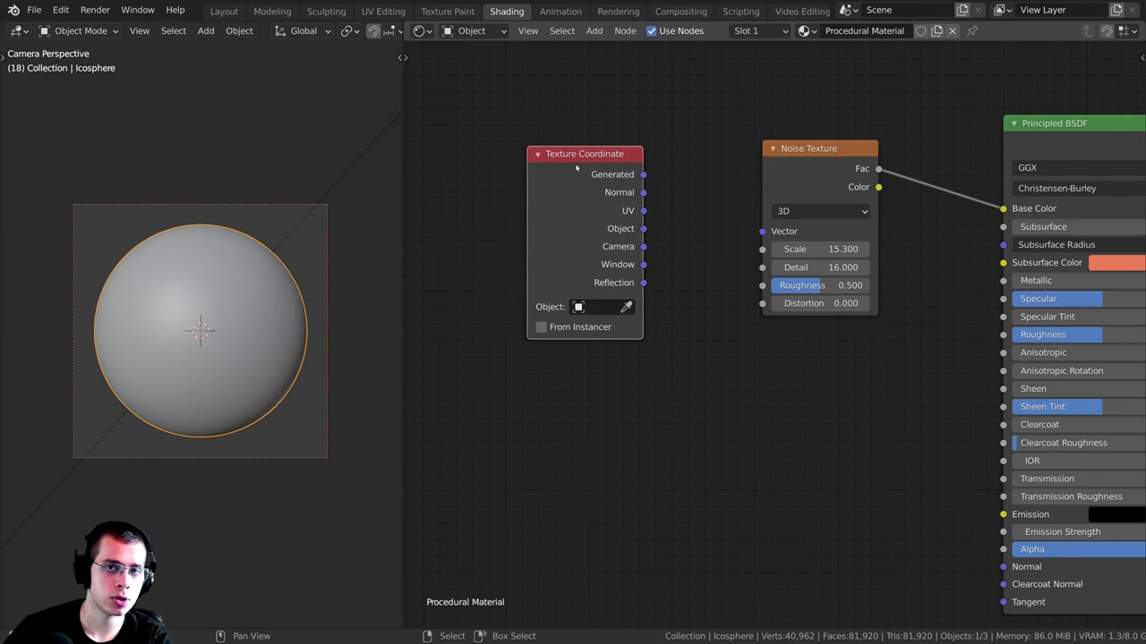
{"action": "scroll", "coordinate": [584, 194], "scroll_direction": "down", "scroll_amount": 1}
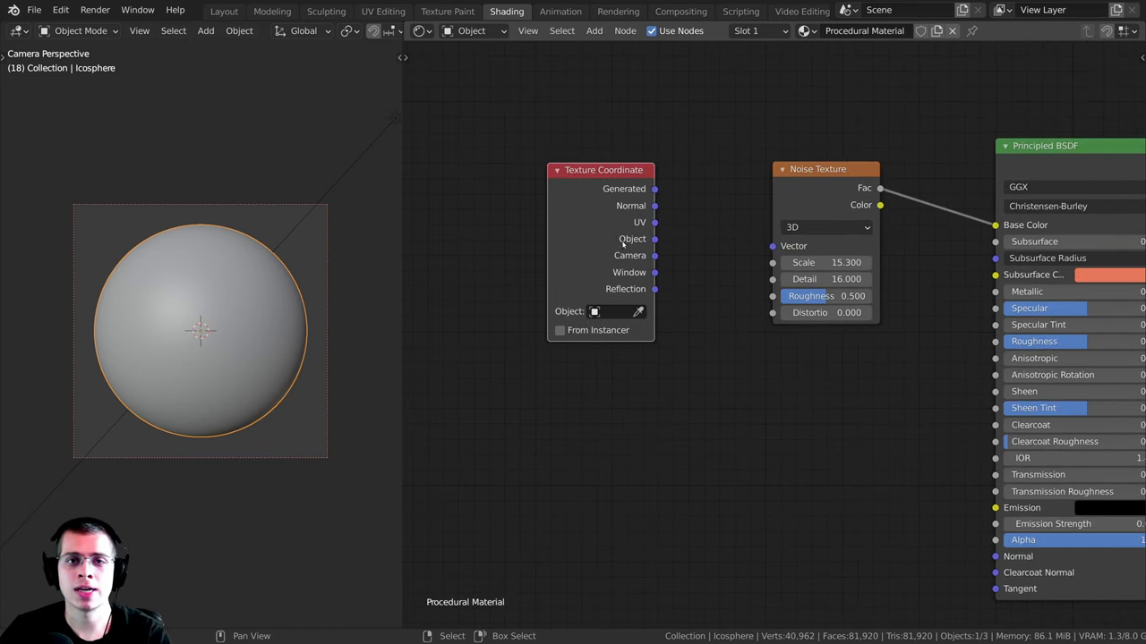
{"action": "mouse_move", "coordinate": [839, 199]}
{"action": "left_mouse_down"}
{"action": "mouse_move", "coordinate": [833, 179]}
{"action": "mouse_move", "coordinate": [829, 209]}
{"action": "left_mouse_up"}
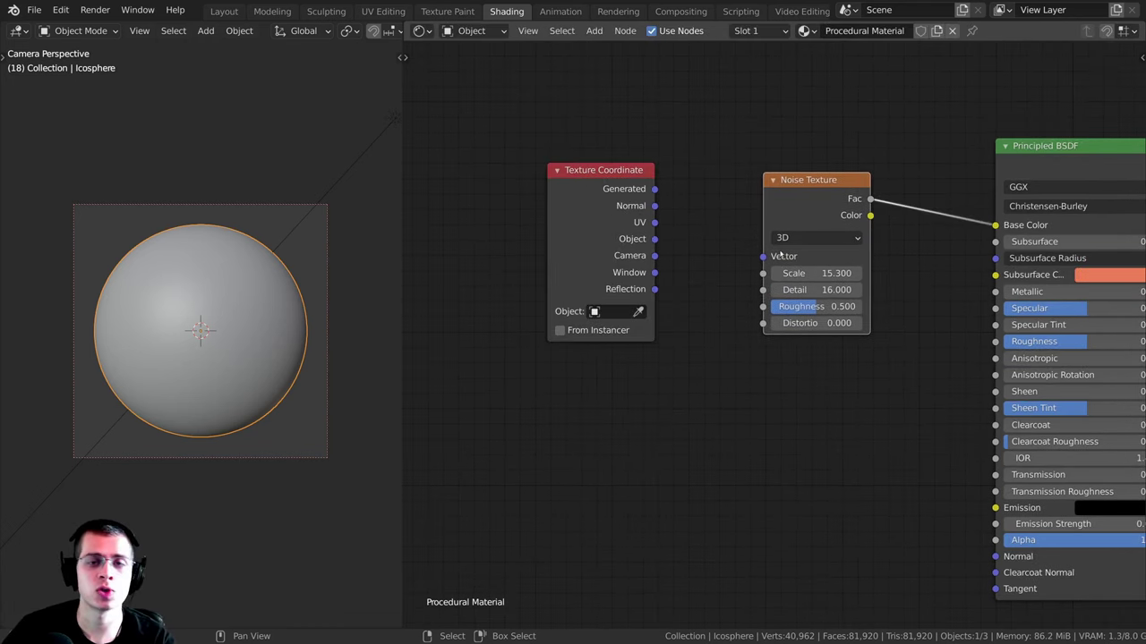
{"action": "left_click_drag", "start_coordinate": [591, 255], "coordinate": [605, 230]}
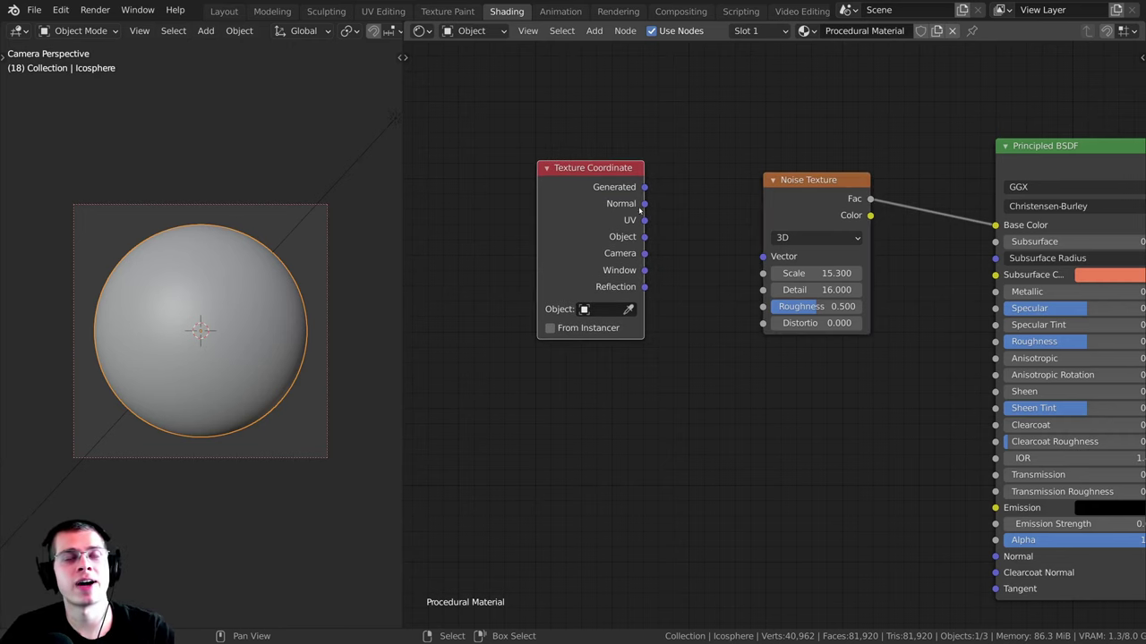
Step: Switch the 3D viewport to Rendered shading and inspect the noise pattern on the sphere
{"action": "scroll", "coordinate": [644, 203], "scroll_direction": "up", "scroll_amount": 2}
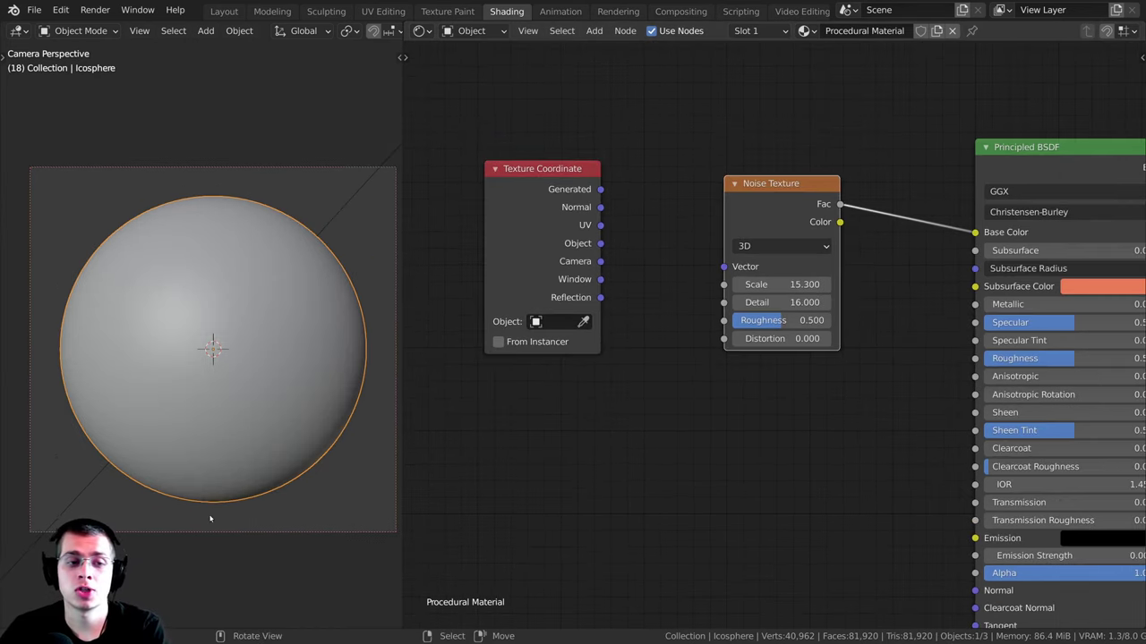
{"action": "key", "text": "z"}
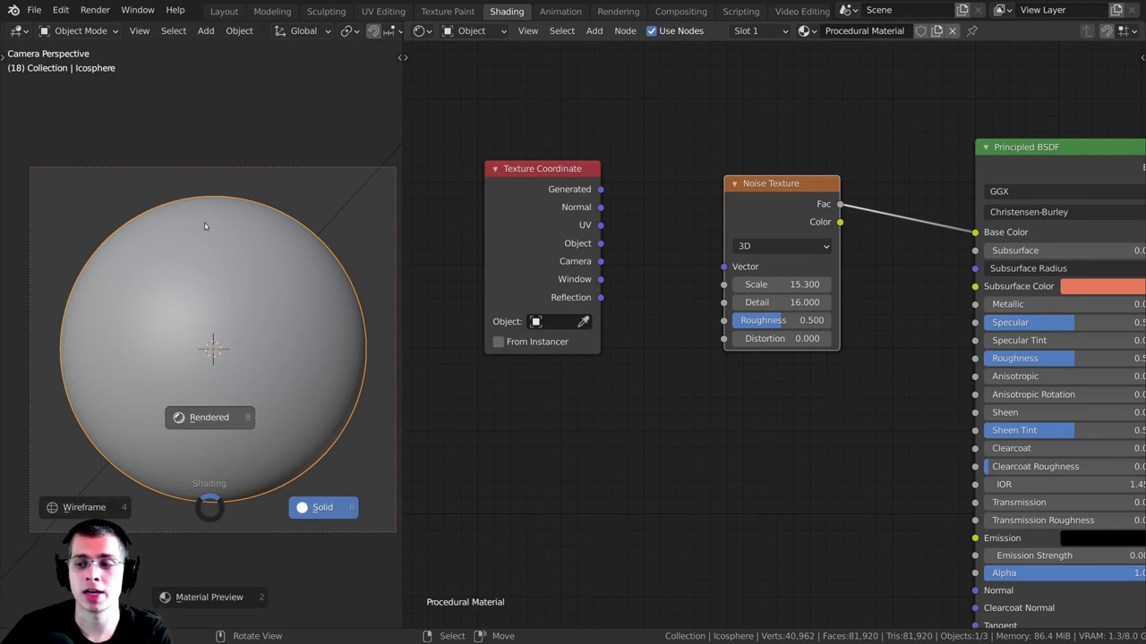
{"action": "left_click", "coordinate": [215, 415]}
{"action": "middle_click_drag", "start_coordinate": [576, 303], "coordinate": [607, 244]}
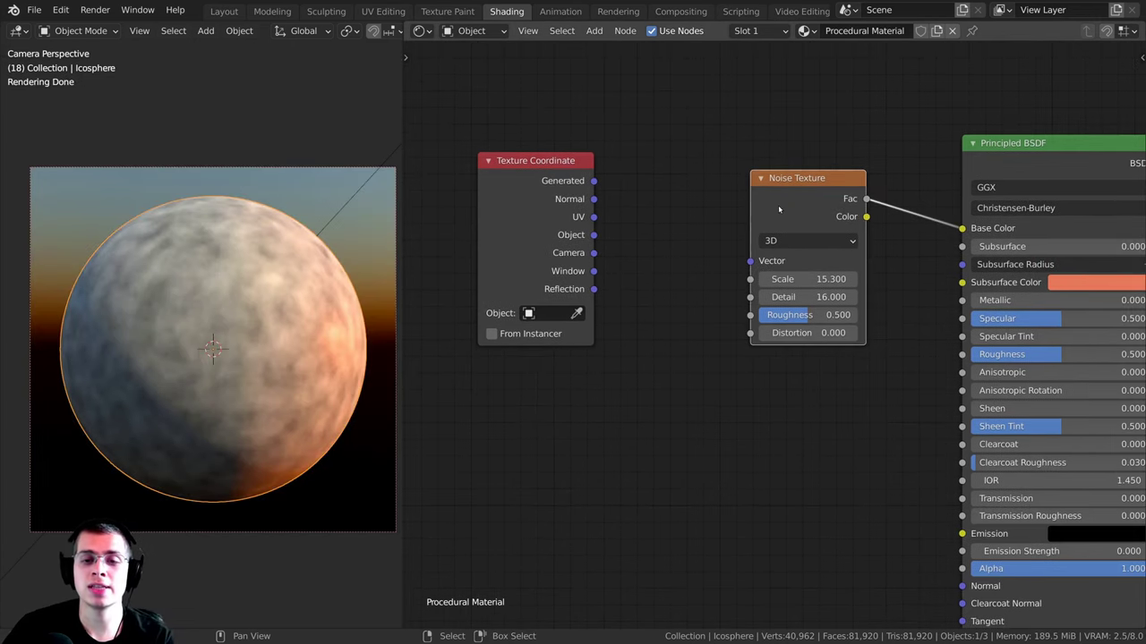
{"action": "left_click_drag", "start_coordinate": [750, 261], "coordinate": [741, 260]}
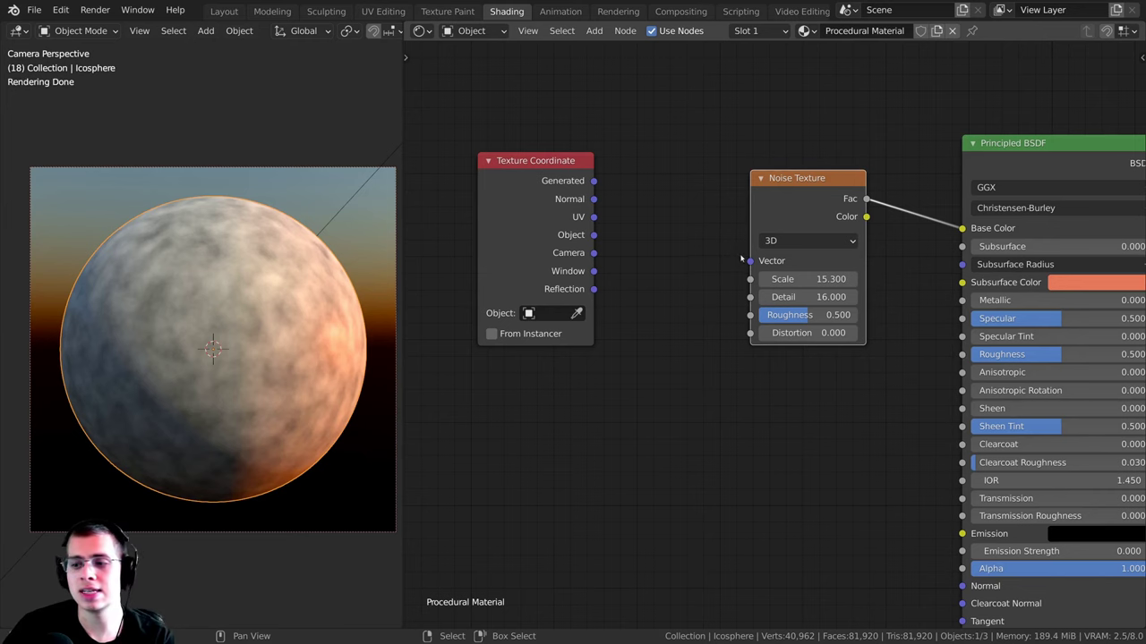
{"action": "scroll", "coordinate": [302, 287], "scroll_direction": "up", "scroll_amount": 1}
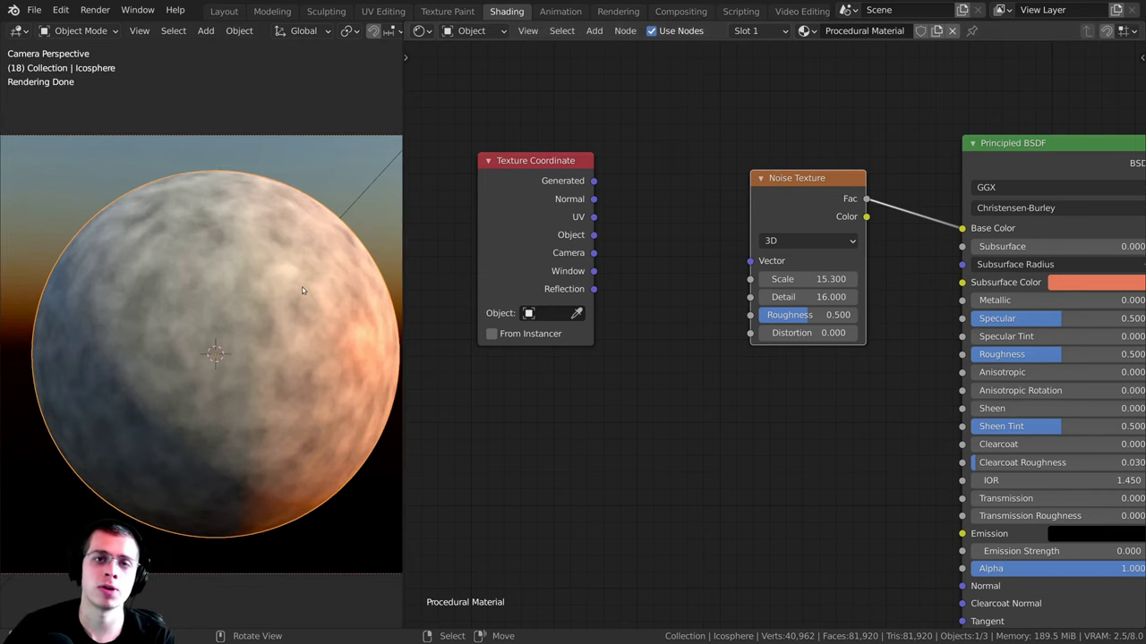
{"action": "scroll", "coordinate": [302, 287], "scroll_direction": "down", "scroll_amount": 1}
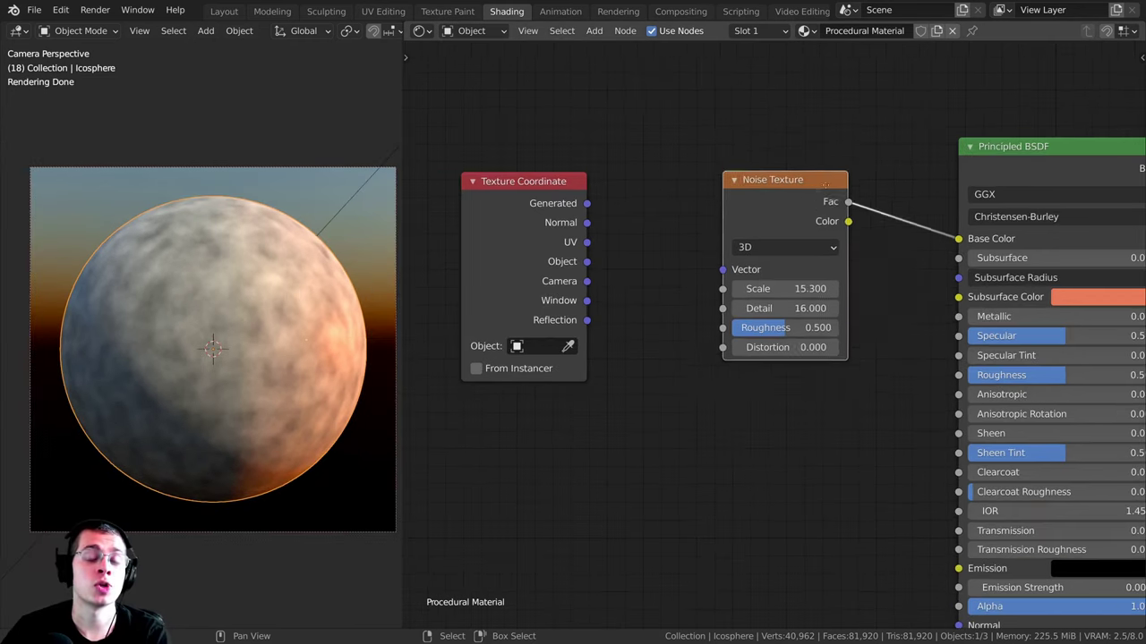
Step: Reposition the Noise Texture and Texture Coordinate nodes with a wider space between them, leaving the Vector input unconnected
{"action": "mouse_move", "coordinate": [788, 210]}
{"action": "left_mouse_down"}
{"action": "mouse_move", "coordinate": [777, 214]}
{"action": "mouse_move", "coordinate": [786, 224]}
{"action": "left_mouse_up"}
{"action": "left_click_drag", "start_coordinate": [517, 224], "coordinate": [485, 213]}
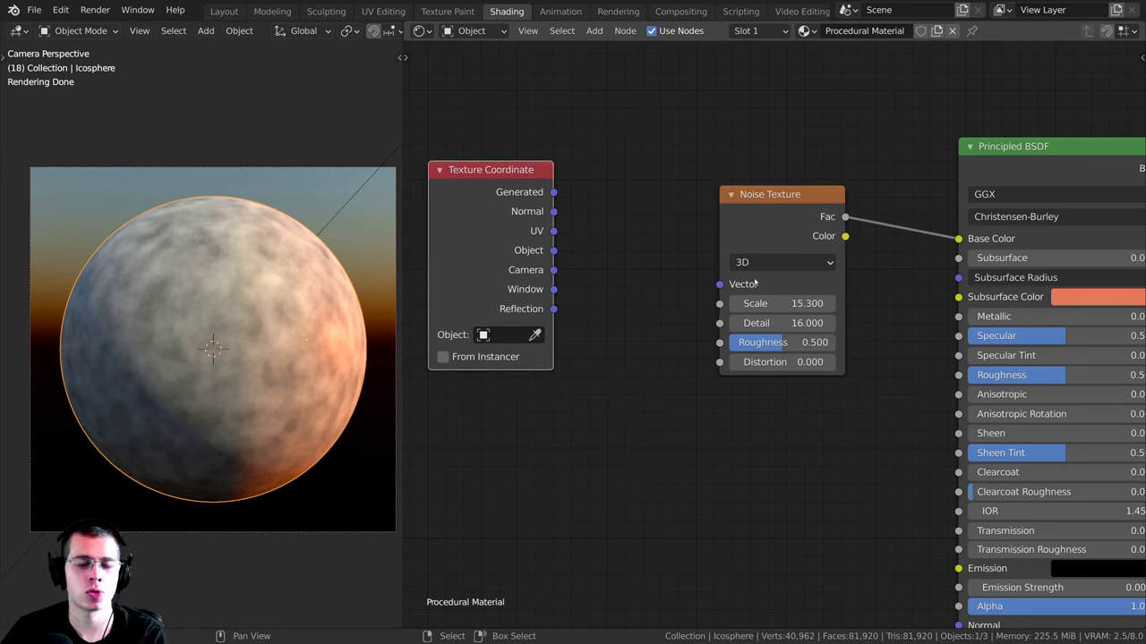
{"action": "left_click_drag", "start_coordinate": [718, 287], "coordinate": [627, 189]}
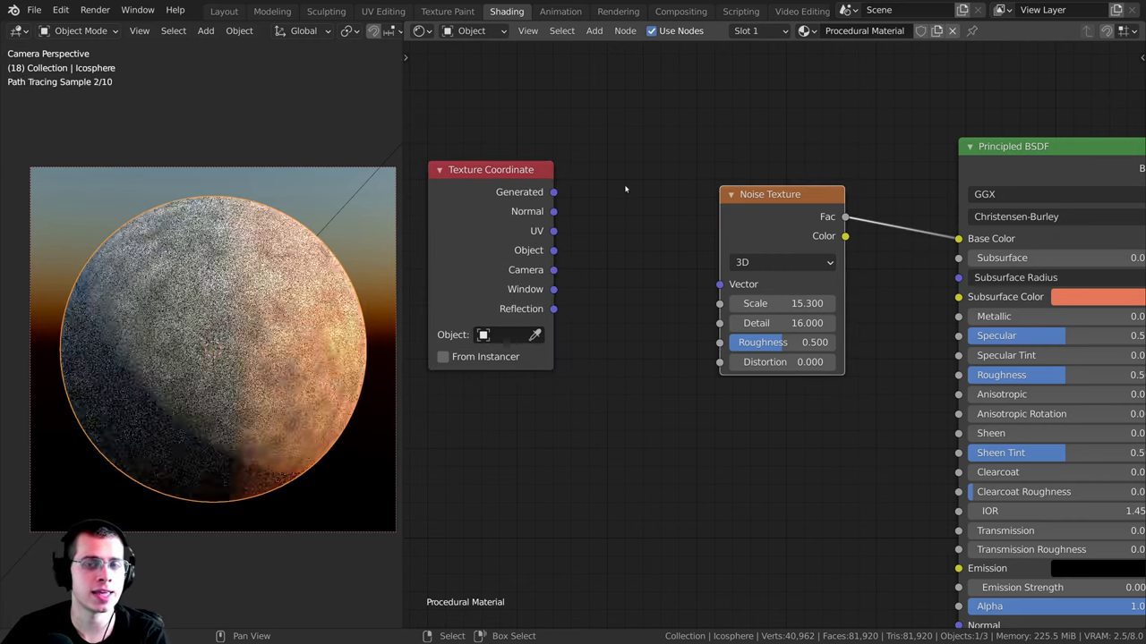
{"action": "left_click_drag", "start_coordinate": [748, 274], "coordinate": [764, 277]}
{"action": "left_click_drag", "start_coordinate": [760, 217], "coordinate": [757, 207]}
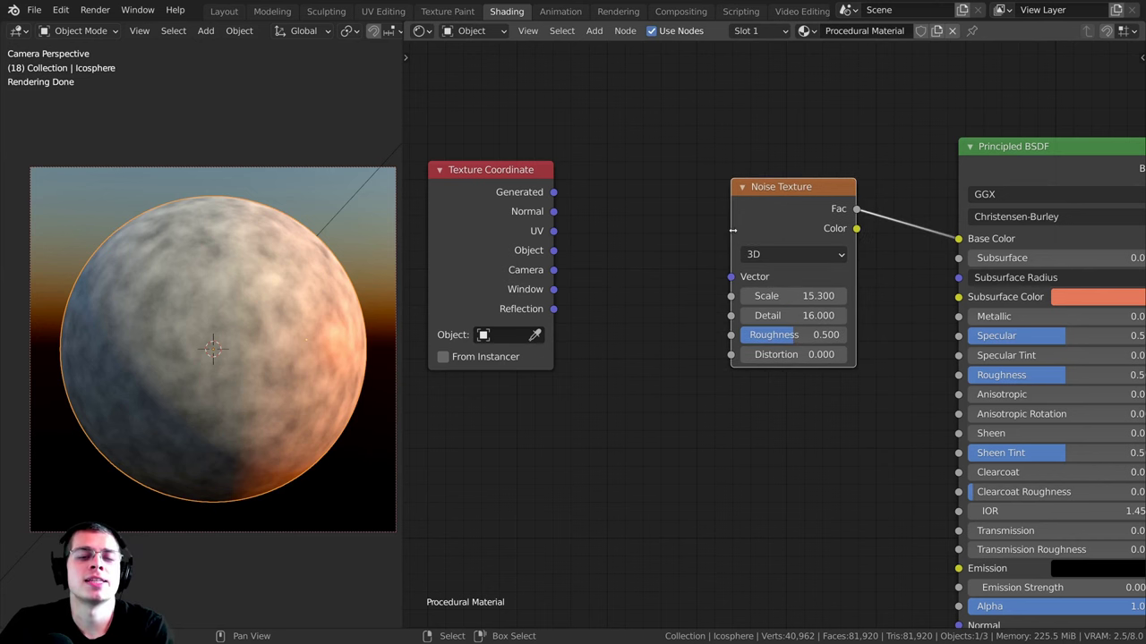
{"action": "middle_click_drag", "start_coordinate": [584, 254], "coordinate": [614, 248]}
{"action": "left_click_drag", "start_coordinate": [539, 236], "coordinate": [539, 252]}
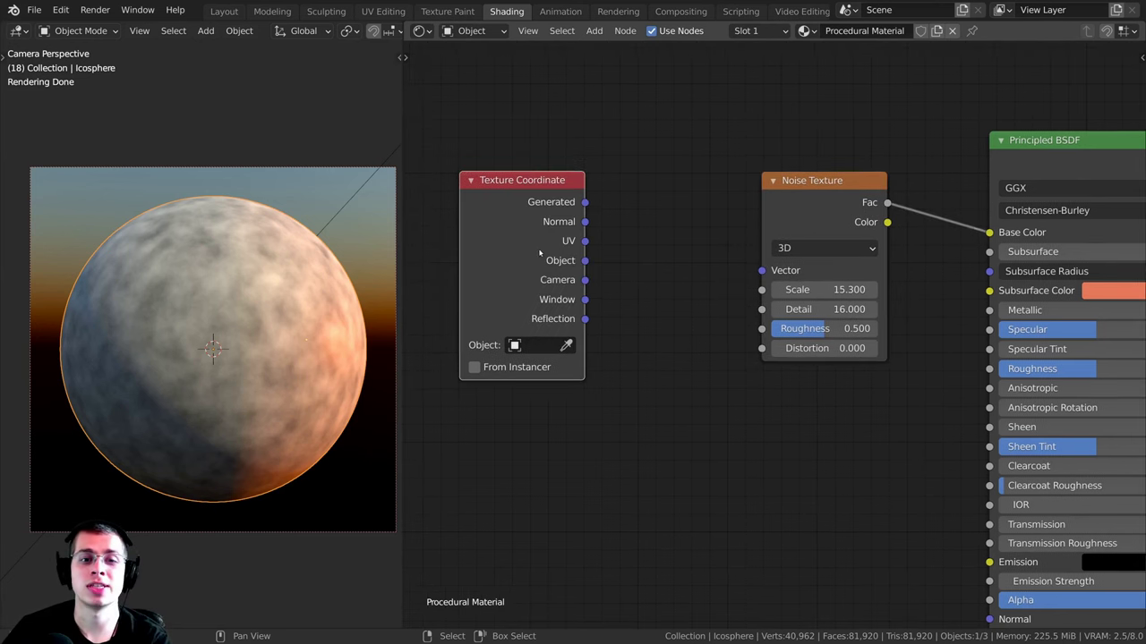
Step: Try a link between the Texture Coordinate's Generated output and the Noise Texture's Vector input, and detach it
{"action": "left_click_drag", "start_coordinate": [585, 202], "coordinate": [737, 241]}
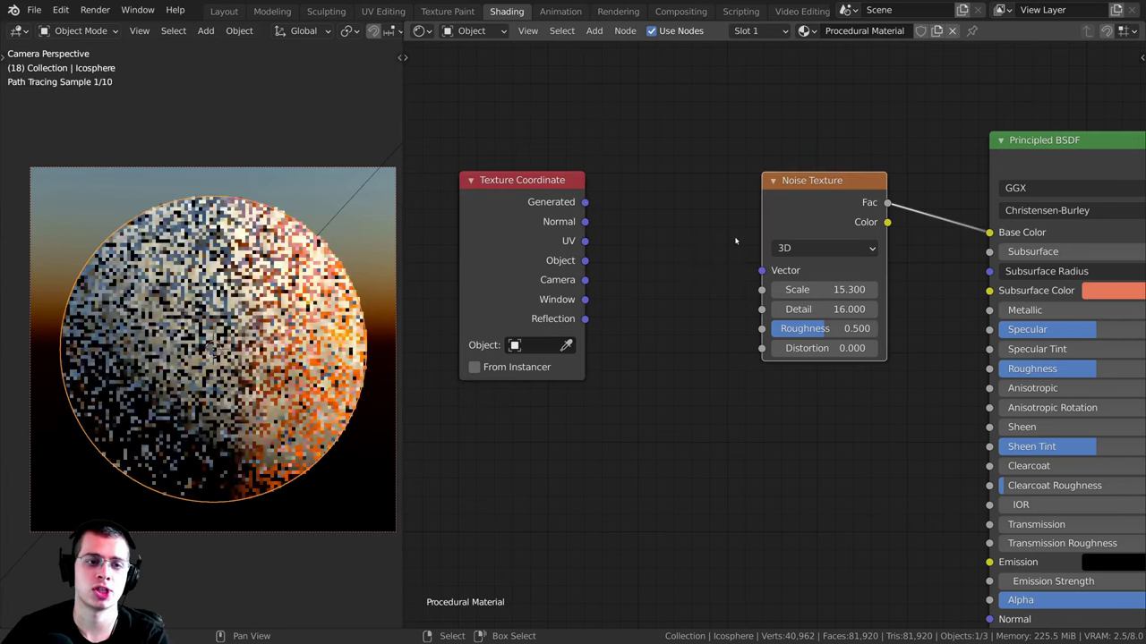
{"action": "left_click_drag", "start_coordinate": [587, 204], "coordinate": [653, 248]}
{"action": "left_click_drag", "start_coordinate": [472, 251], "coordinate": [439, 250]}
{"action": "left_click_drag", "start_coordinate": [764, 271], "coordinate": [648, 246]}
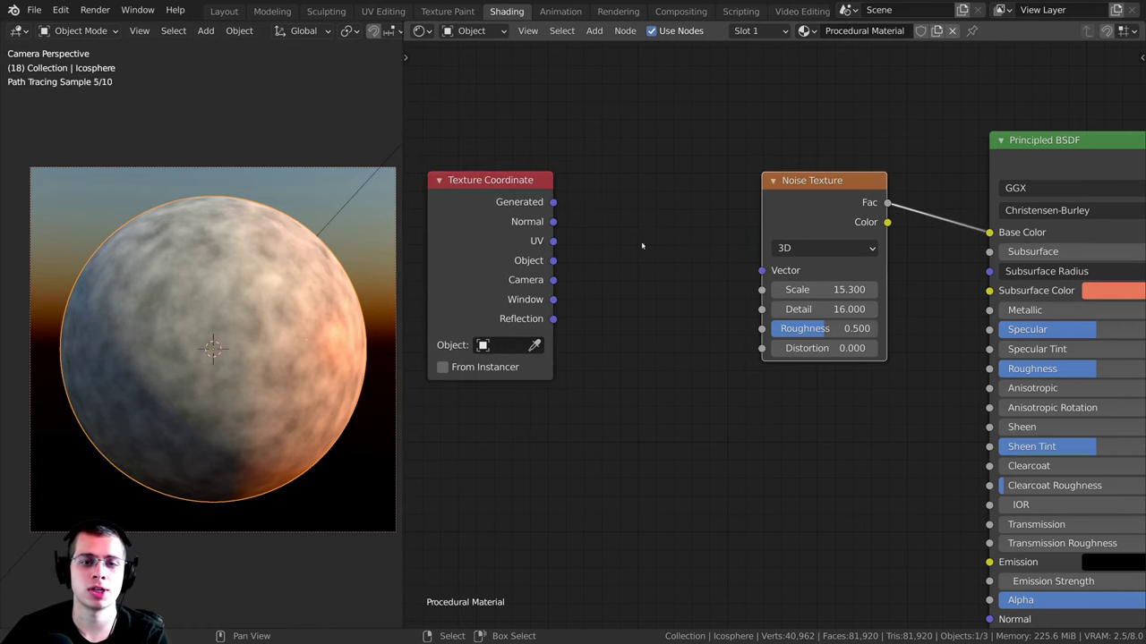
Step: Preview the Texture Coordinate node's outputs one after another on the sphere, from Generated through to Reflection
{"action": "left_click_drag", "start_coordinate": [541, 203], "coordinate": [507, 200]}
{"action": "left_click", "coordinate": [506, 200], "text": "ctrl+shift"}
{"action": "left_click", "coordinate": [502, 213], "text": "ctrl+shift"}
{"action": "left_click", "coordinate": [501, 213], "text": "ctrl+shift"}
{"action": "left_click", "coordinate": [501, 213], "text": "ctrl+shift"}
{"action": "left_click", "coordinate": [501, 213], "text": "ctrl+shift"}
{"action": "left_click", "coordinate": [501, 213], "text": "ctrl+shift"}
{"action": "left_click", "coordinate": [501, 215], "text": "ctrl+shift"}
{"action": "left_click", "coordinate": [501, 215], "text": "ctrl+shift"}
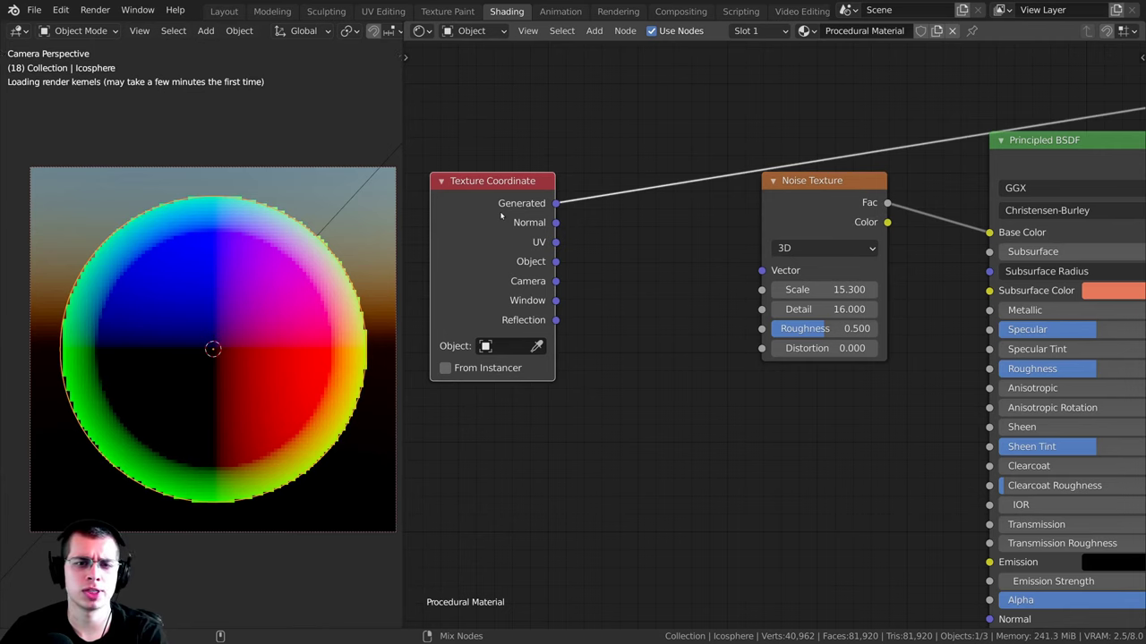
{"action": "left_click", "coordinate": [506, 220], "text": "ctrl+shift"}
{"action": "left_click", "coordinate": [507, 221], "text": "ctrl+shift"}
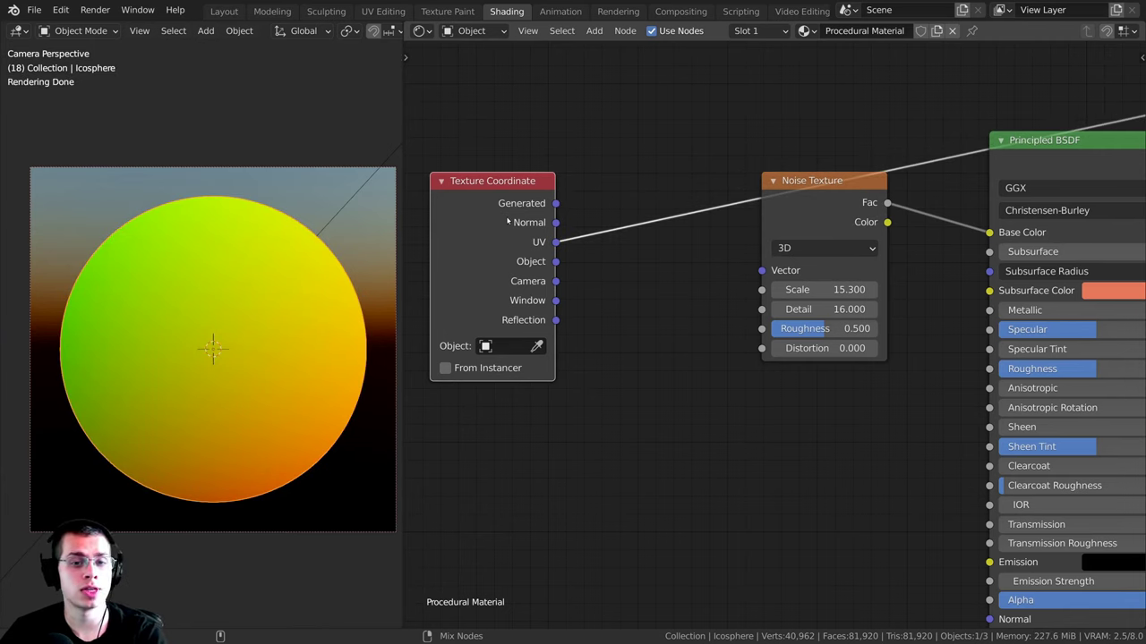
{"action": "left_click", "coordinate": [507, 222], "text": "ctrl+shift"}
{"action": "left_click", "coordinate": [507, 222], "text": "ctrl+shift"}
{"action": "left_click", "coordinate": [506, 222], "text": "ctrl+shift"}
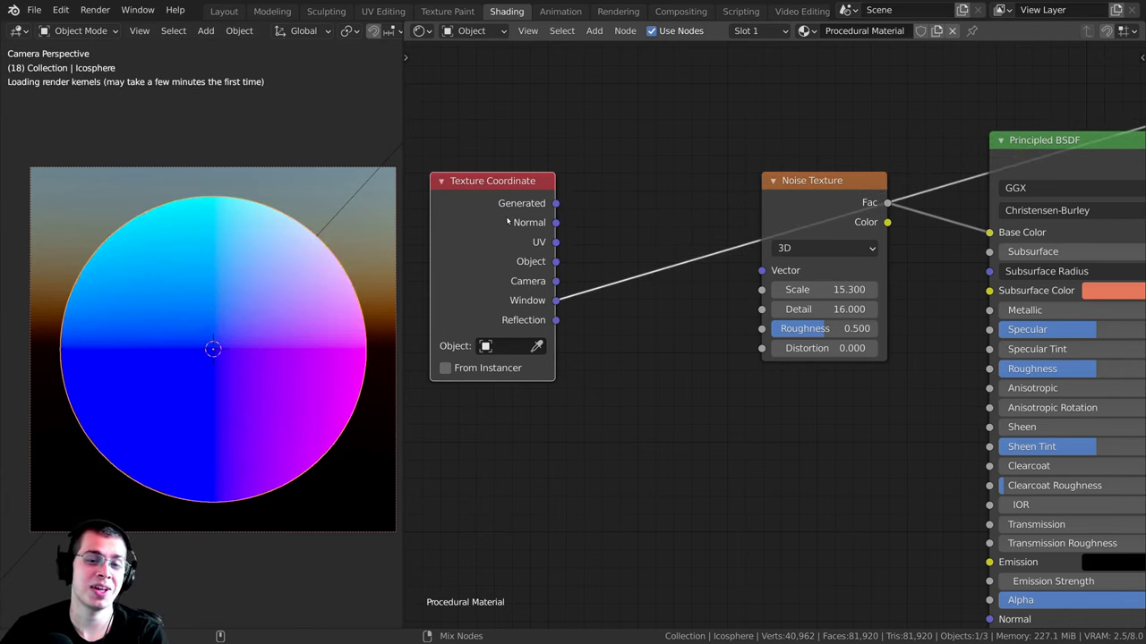
{"action": "left_click", "coordinate": [507, 233], "text": "ctrl+shift"}
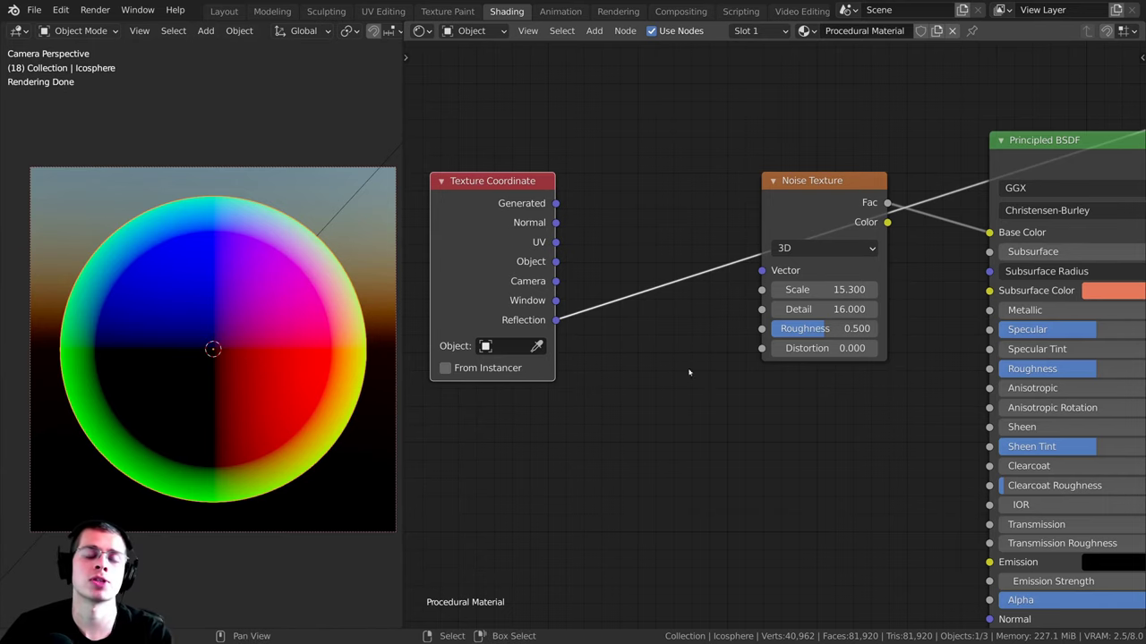
Step: Switch the sphere's preview back to the Principled BSDF shader
{"action": "middle_click_drag", "start_coordinate": [860, 196], "coordinate": [726, 222]}
{"action": "scroll", "coordinate": [726, 222], "scroll_direction": "down", "scroll_amount": 1}
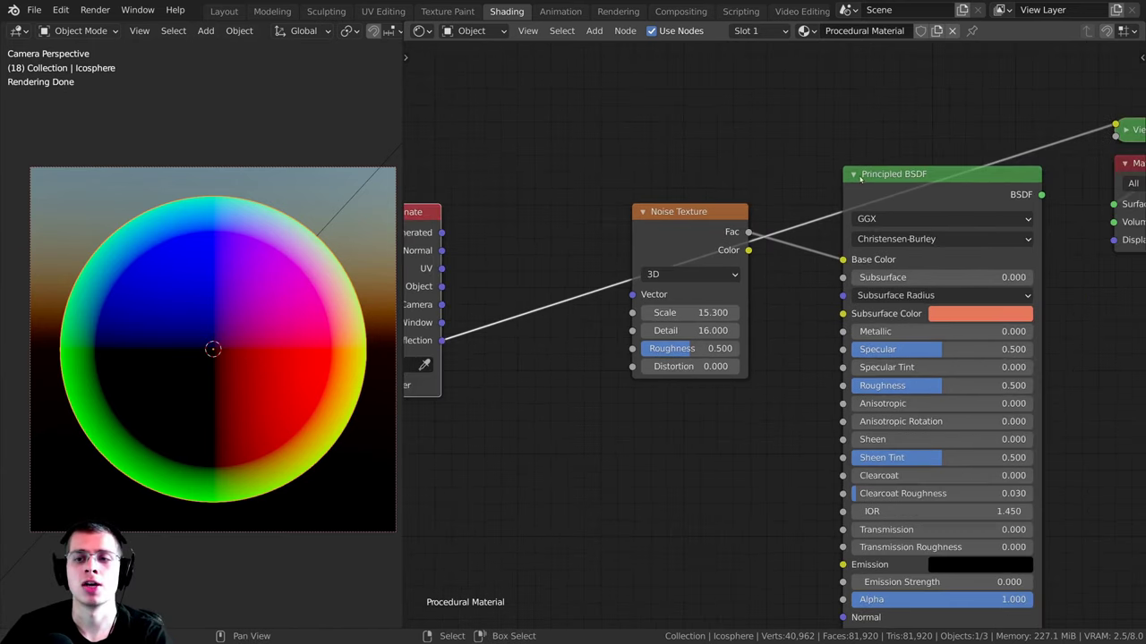
{"action": "left_click", "coordinate": [916, 185], "text": "ctrl+shift"}
Step: Connect the Texture Coordinate's Generated output to the Noise Texture's Vector input, and replace that link with one from Normal
{"action": "scroll", "coordinate": [797, 221], "scroll_direction": "up", "scroll_amount": 2}
{"action": "left_click_drag", "start_coordinate": [505, 162], "coordinate": [719, 242]}
{"action": "left_click_drag", "start_coordinate": [496, 165], "coordinate": [718, 237]}
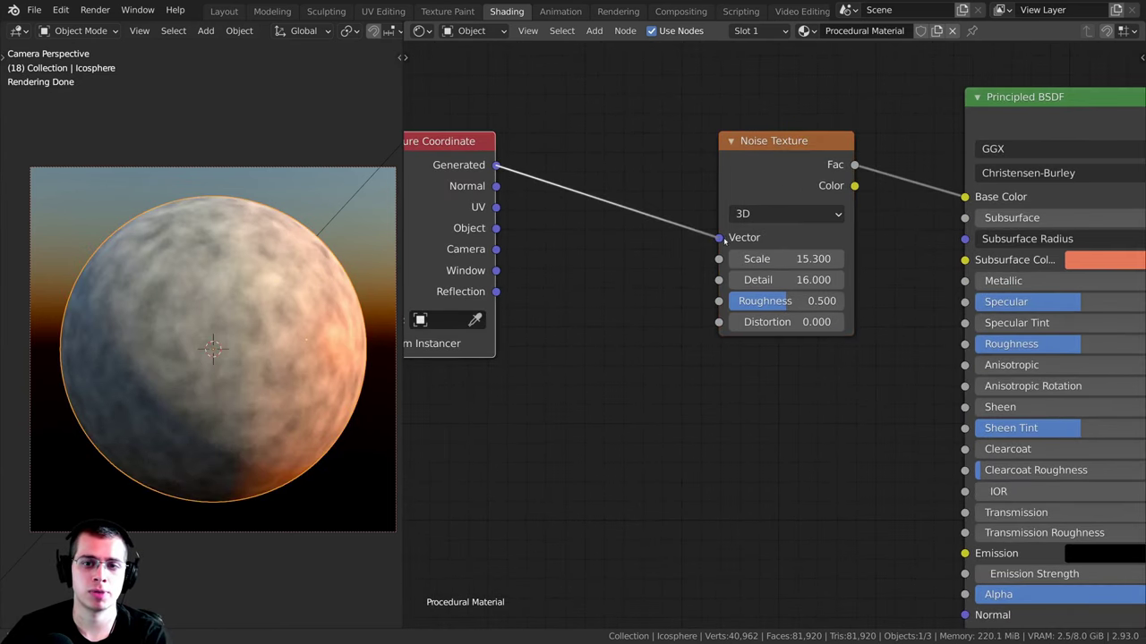
{"action": "left_click_drag", "start_coordinate": [482, 173], "coordinate": [571, 190]}
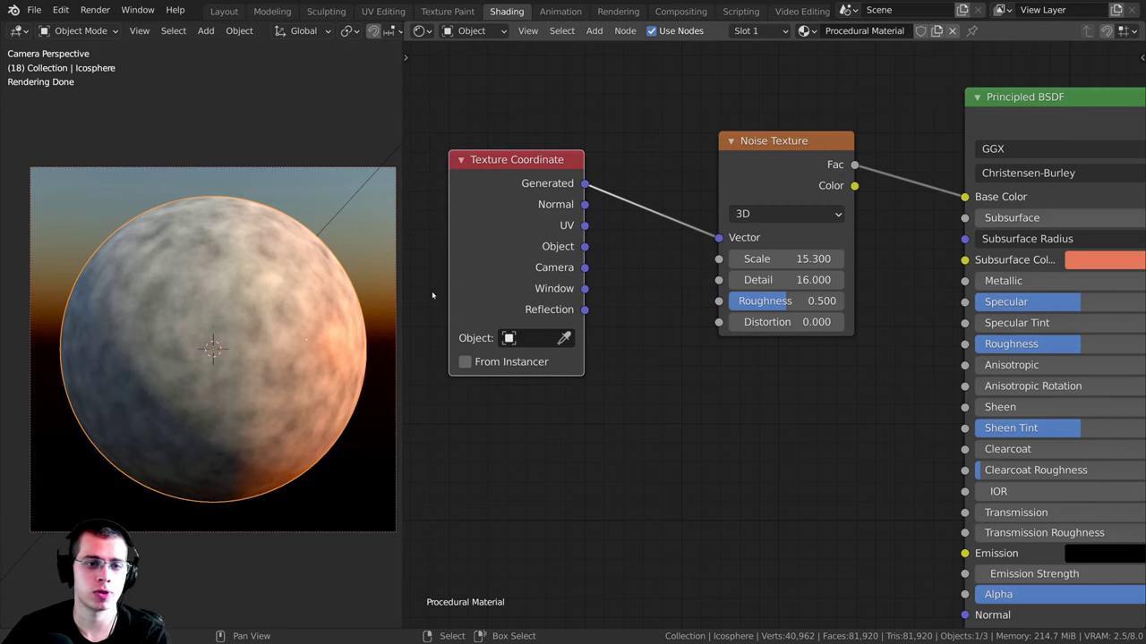
{"action": "left_click_drag", "start_coordinate": [586, 206], "coordinate": [718, 237]}
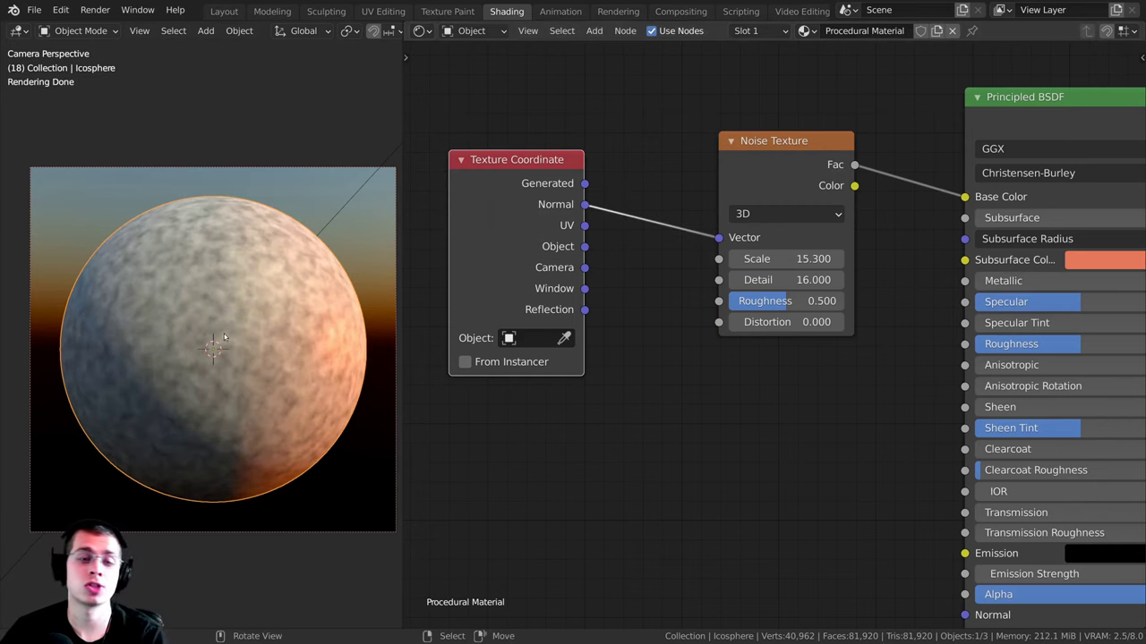
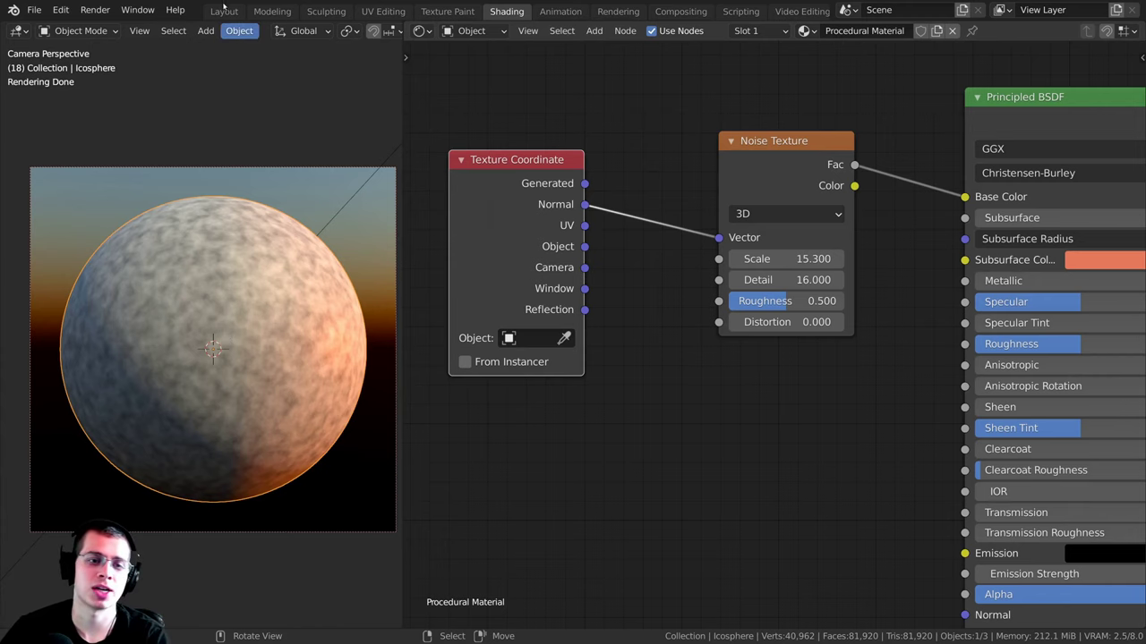
Step: Connect the Texture Coordinate's UV output to the Noise Texture's Vector input and inspect the sphere from another angle
{"action": "scroll", "coordinate": [537, 269], "scroll_direction": "up", "scroll_amount": 1}
{"action": "left_click_drag", "start_coordinate": [588, 211], "coordinate": [722, 224]}
{"action": "middle_click_drag", "start_coordinate": [206, 358], "coordinate": [193, 320]}
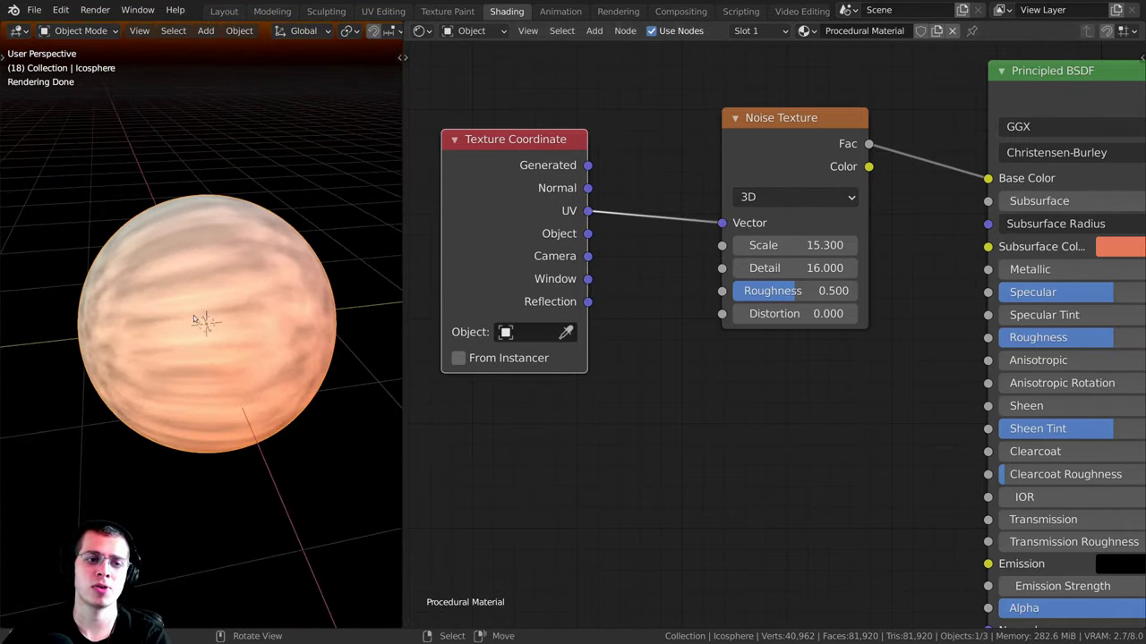
Step: Unwrap the whole sphere in Edit Mode, redo its UVs with Smart UV Project, and return to Object Mode with the UV link kept
{"action": "key", "text": "Tab"}
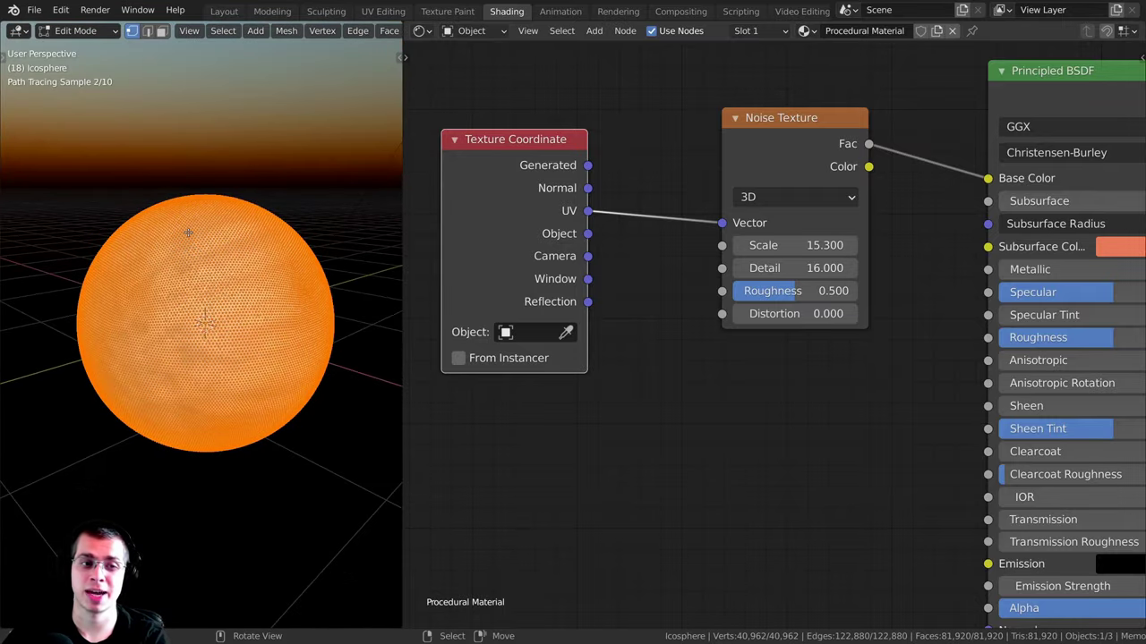
{"action": "key", "text": "u"}
{"action": "left_click", "coordinate": [135, 232]}
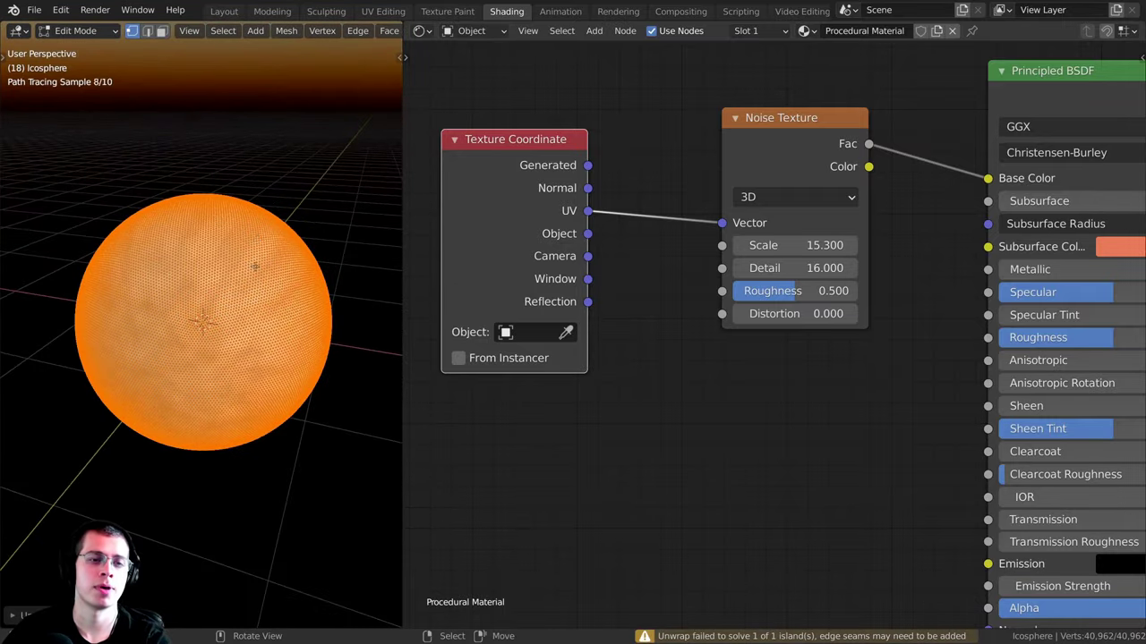
{"action": "key", "text": "u"}
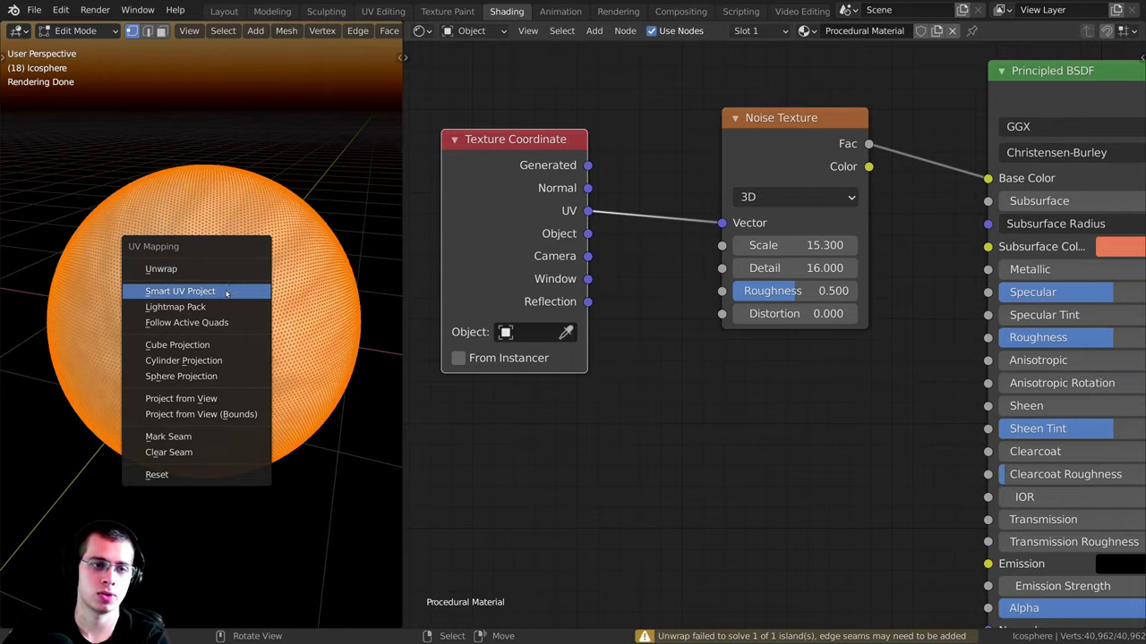
{"action": "left_click", "coordinate": [228, 291]}
{"action": "left_click", "coordinate": [227, 413]}
{"action": "key", "text": "Tab"}
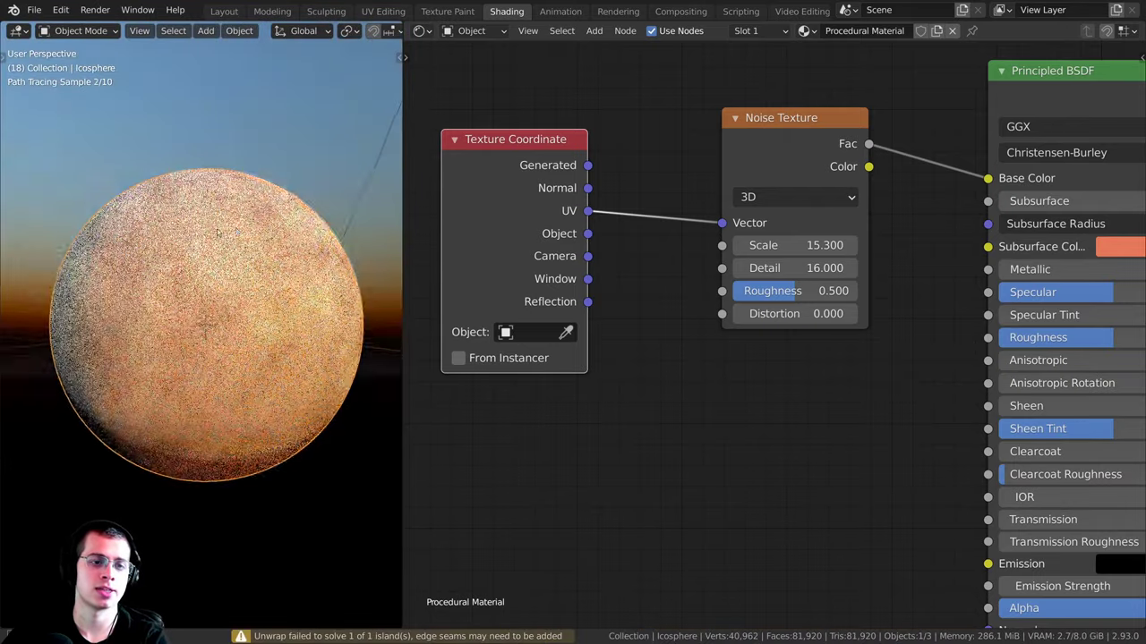
{"action": "scroll", "coordinate": [265, 252], "scroll_direction": "up", "scroll_amount": 5}
{"action": "left_click_drag", "start_coordinate": [572, 210], "coordinate": [722, 224]}
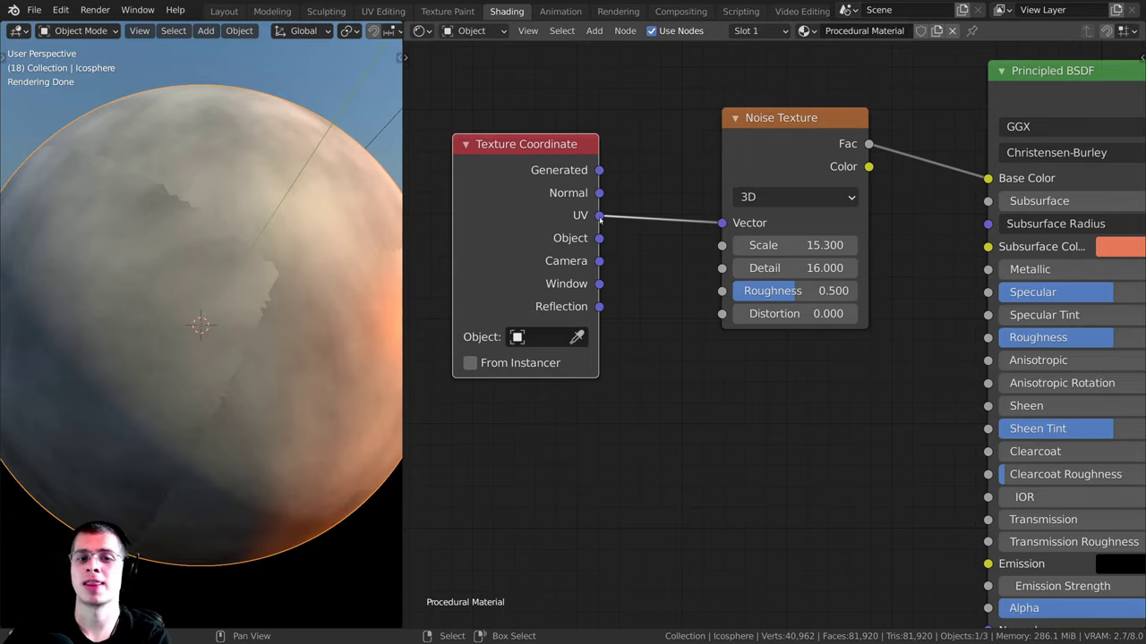
Step: Redo the whole sphere's UVs with Cube Projection in the UV Editing workspace and return to the Shading workspace
{"action": "left_click_drag", "start_coordinate": [747, 140], "coordinate": [742, 124]}
{"action": "left_click_drag", "start_coordinate": [510, 181], "coordinate": [506, 173]}
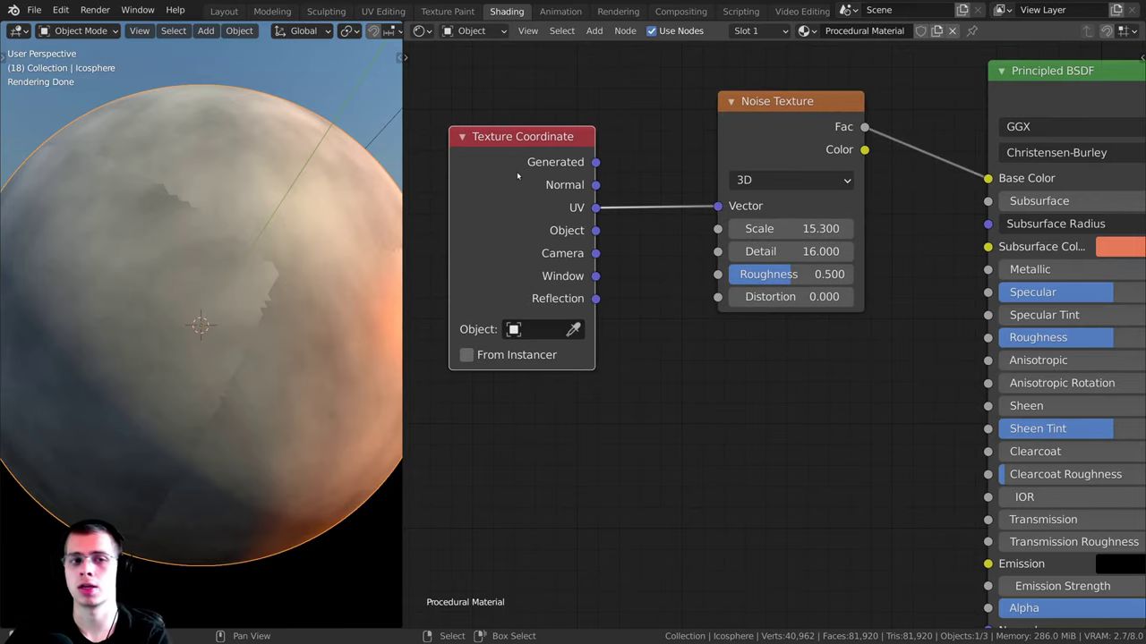
{"action": "left_click", "coordinate": [383, 11]}
{"action": "scroll", "coordinate": [217, 281], "scroll_direction": "up", "scroll_amount": 6}
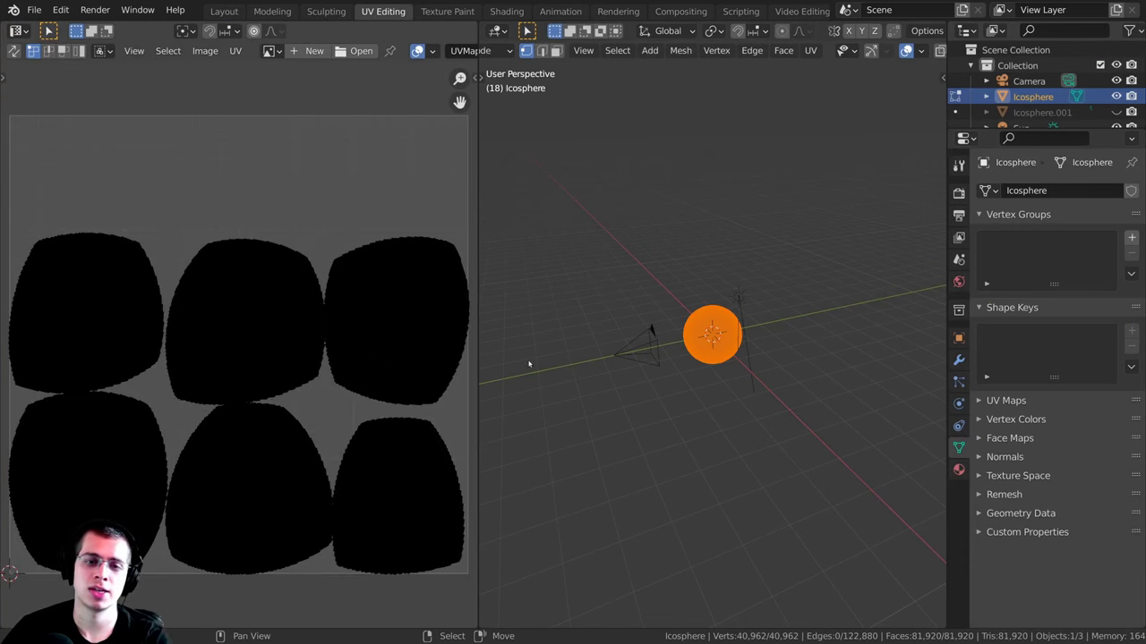
{"action": "scroll", "coordinate": [652, 233], "scroll_direction": "up", "scroll_amount": 8}
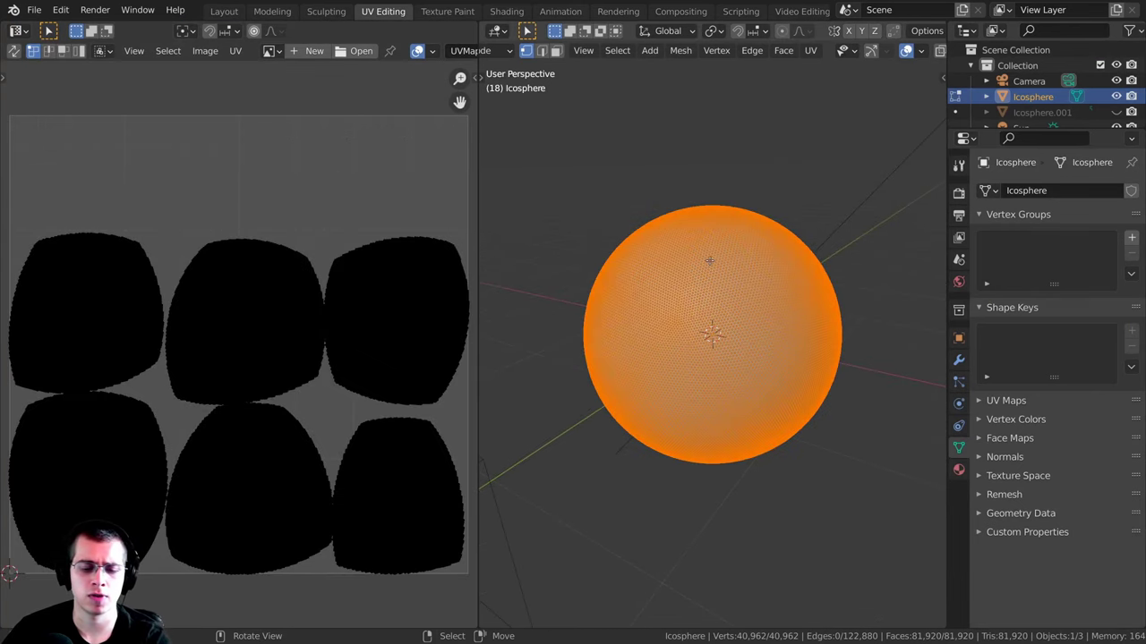
{"action": "key", "text": "u"}
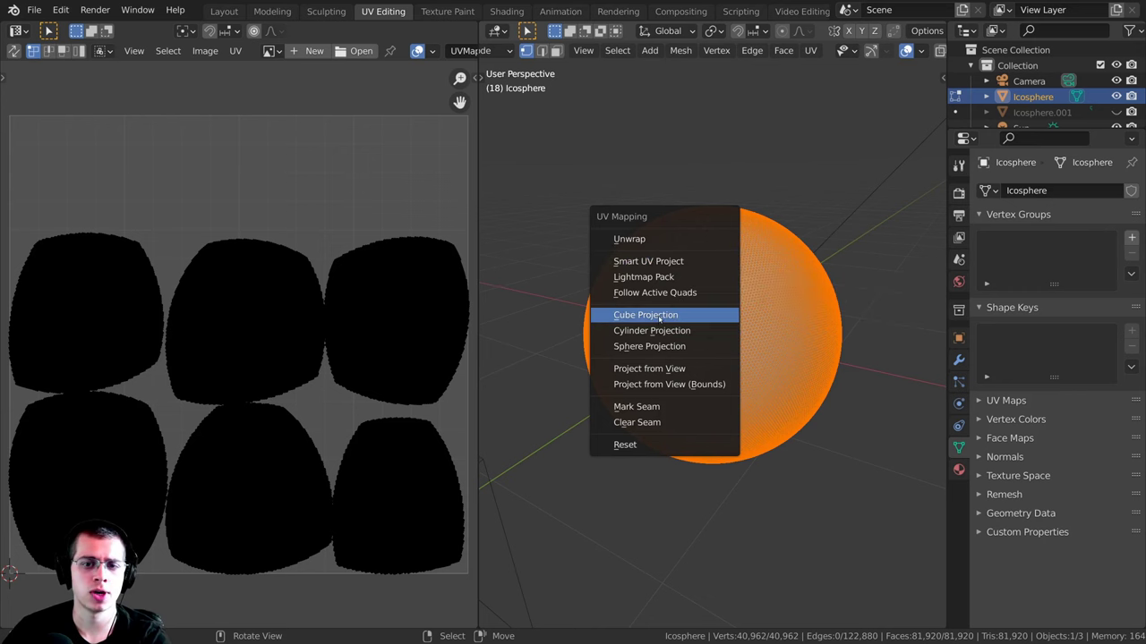
{"action": "left_click", "coordinate": [659, 316]}
{"action": "left_click", "coordinate": [455, 13]}
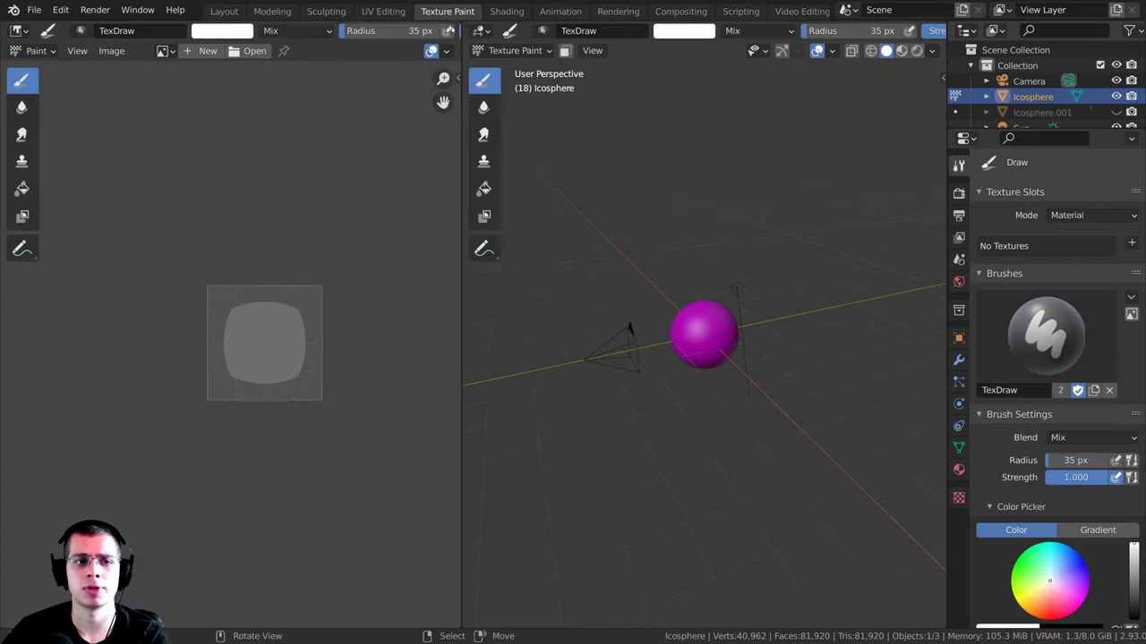
{"action": "left_click", "coordinate": [385, 12]}
{"action": "left_click", "coordinate": [498, 12]}
{"action": "scroll", "coordinate": [201, 301], "scroll_direction": "down", "scroll_amount": 5}
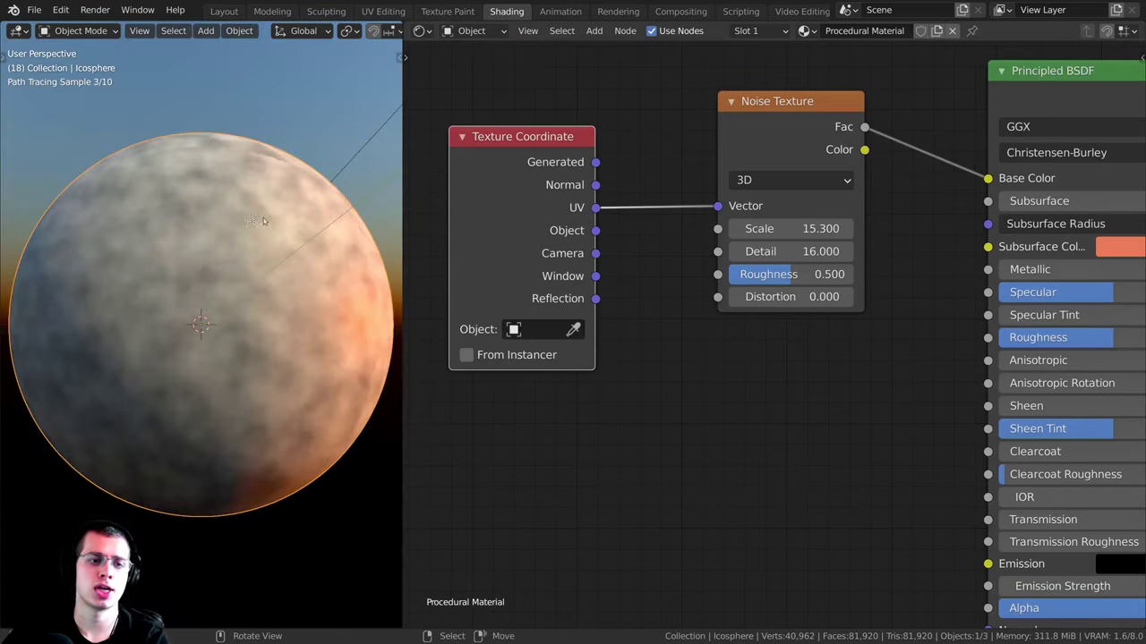
Step: Remap the whole sphere's UVs with Sphere Projection in Edit Mode while looking through the camera
{"action": "key", "text": "KP_0"}
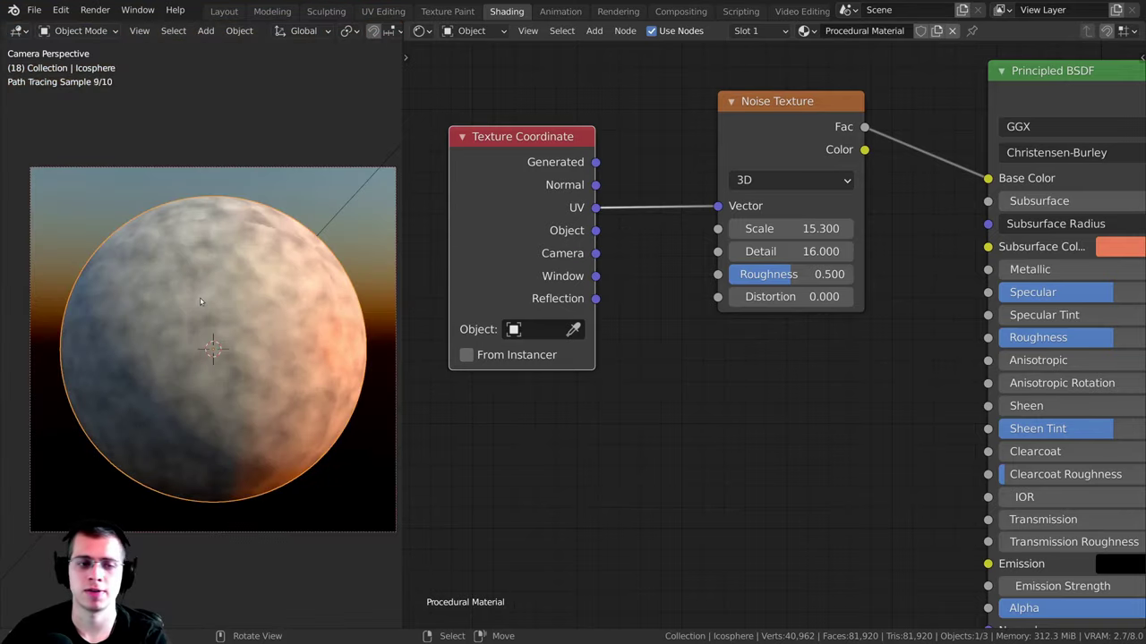
{"action": "key", "text": "Tab"}
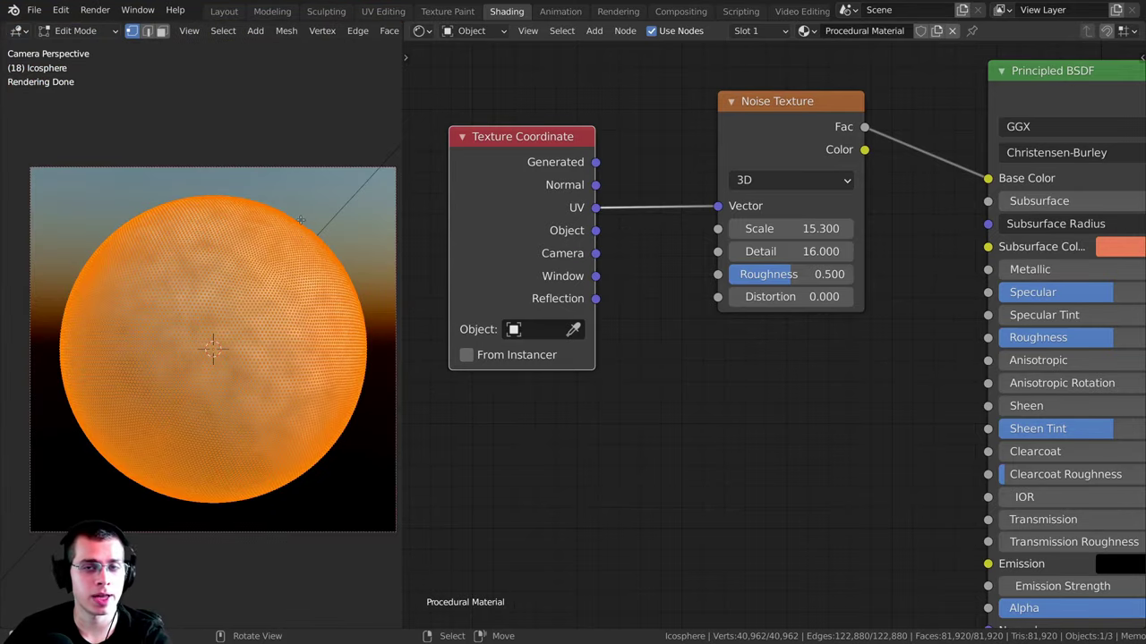
{"action": "key", "text": "u"}
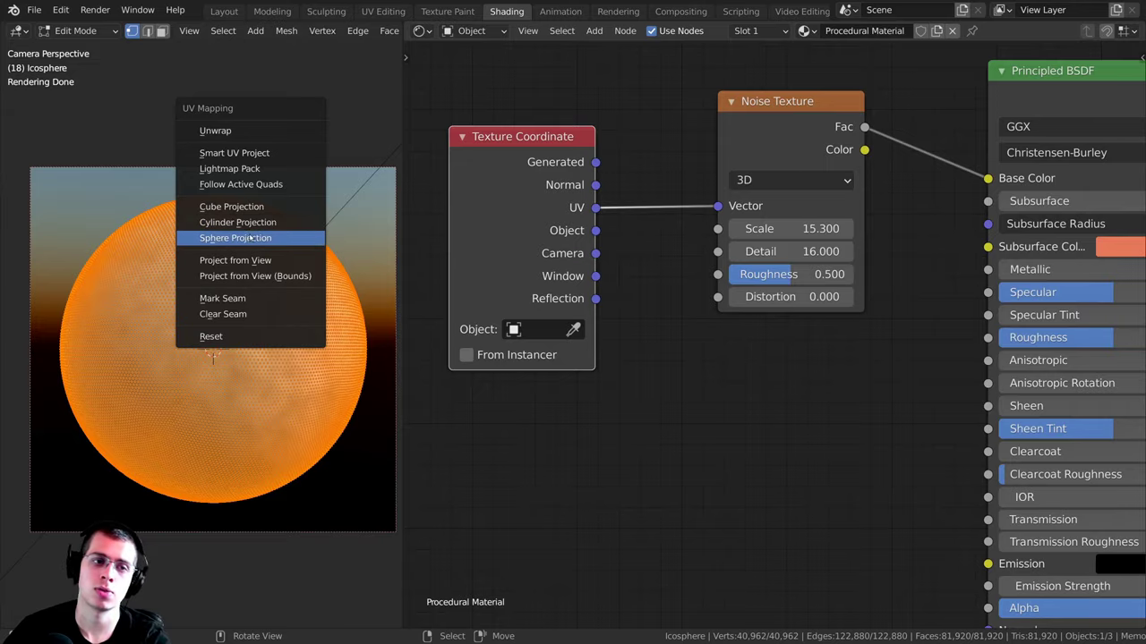
{"action": "left_click", "coordinate": [253, 237]}
{"action": "key", "text": "Tab"}
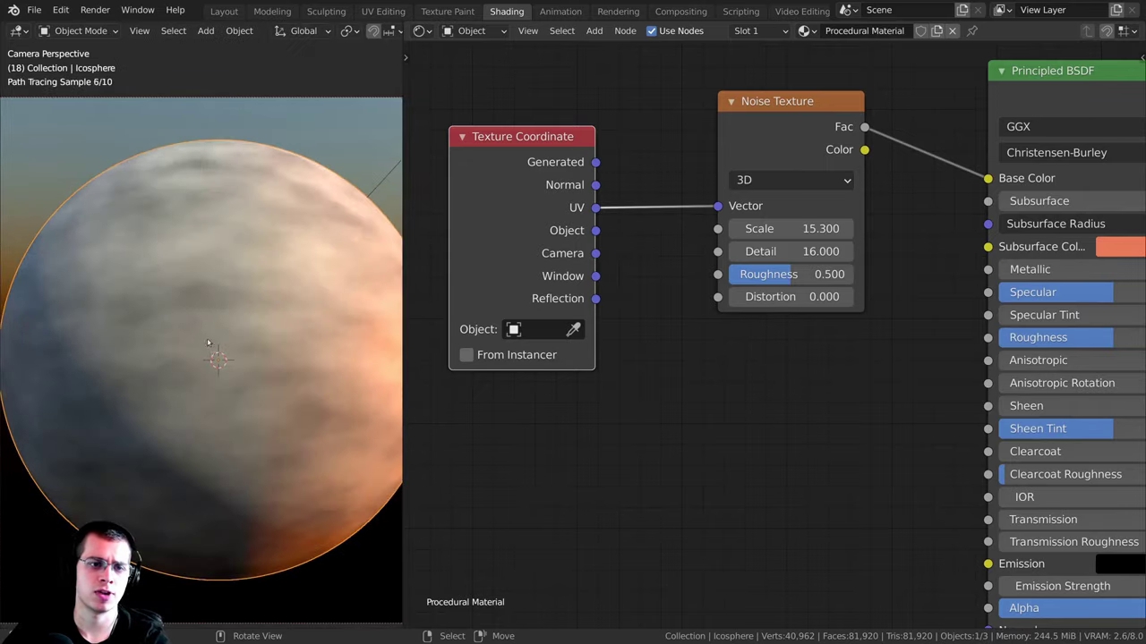
{"action": "key", "text": "r"}
{"action": "left_click", "coordinate": [246, 374]}
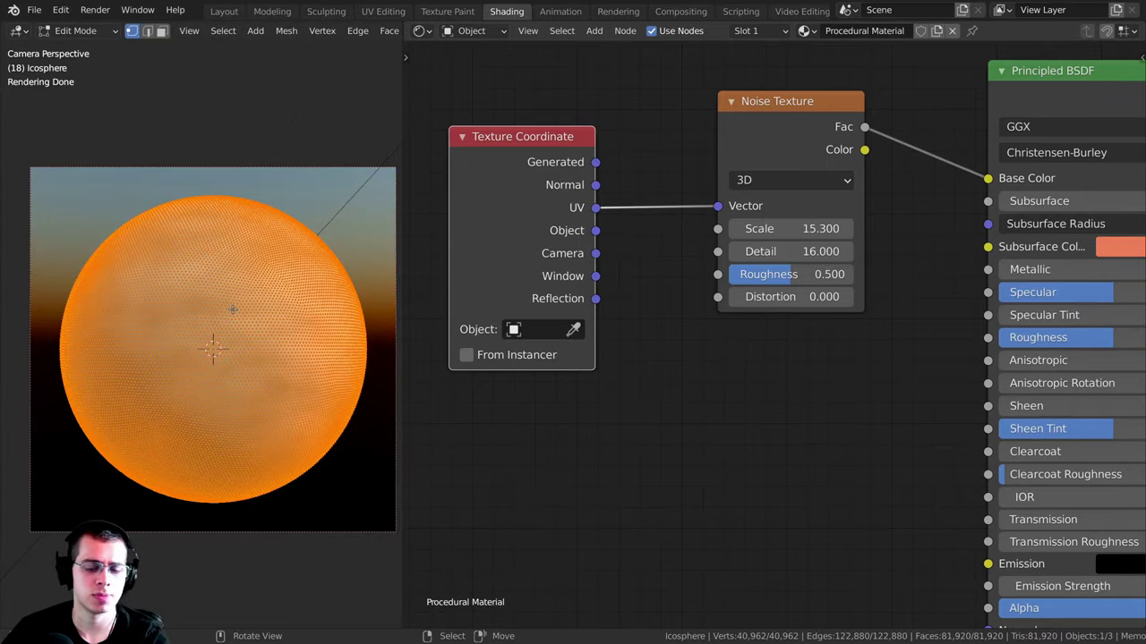
Step: Connect the Texture Coordinate's Object output to the Noise Texture's Vector input and move the Texture Coordinate node closer to it
{"action": "left_click_drag", "start_coordinate": [578, 239], "coordinate": [633, 225]}
{"action": "left_click_drag", "start_coordinate": [713, 209], "coordinate": [717, 205]}
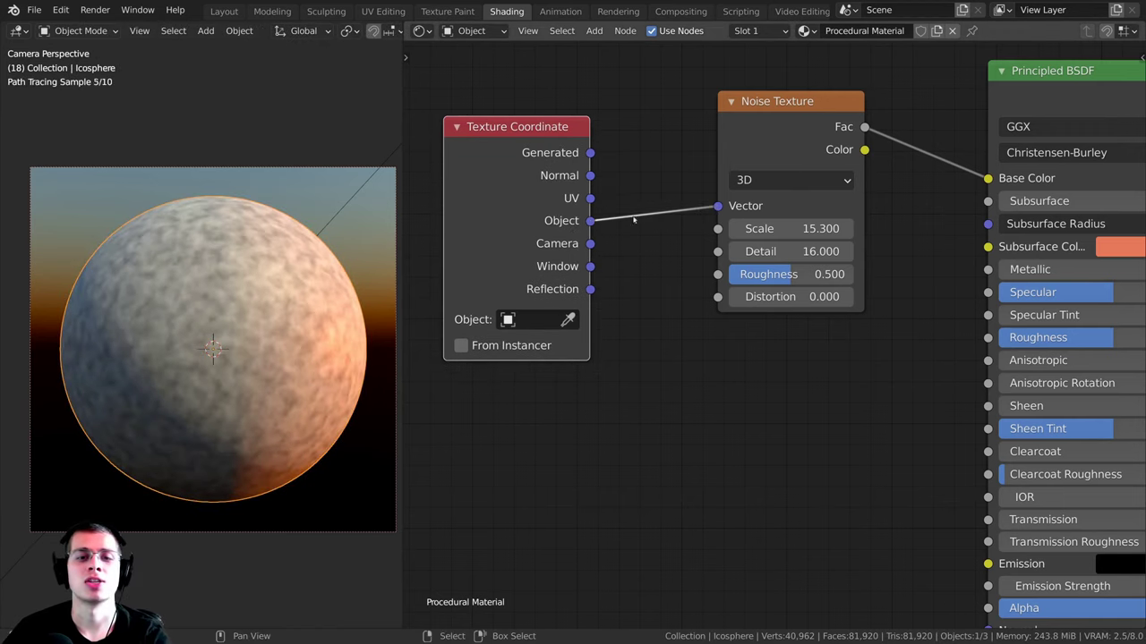
{"action": "left_click_drag", "start_coordinate": [503, 204], "coordinate": [504, 182]}
{"action": "left_click_drag", "start_coordinate": [575, 214], "coordinate": [620, 215]}
{"action": "left_click_drag", "start_coordinate": [544, 233], "coordinate": [543, 225]}
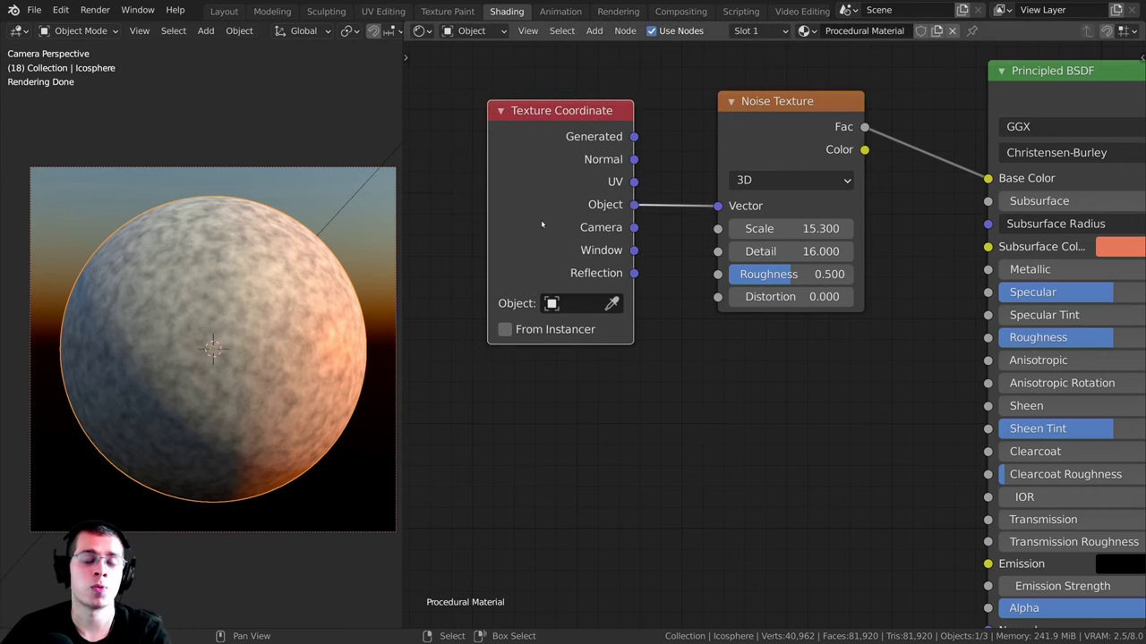
Step: Stretch the sphere along the Y axis, inspect the noise pattern, and apply the object's scale
{"action": "mouse_move", "coordinate": [274, 272]}
{"action": "middle_mouse_down"}
{"action": "mouse_move", "coordinate": [230, 306]}
{"action": "mouse_move", "coordinate": [135, 285]}
{"action": "mouse_move", "coordinate": [178, 308]}
{"action": "mouse_move", "coordinate": [218, 309]}
{"action": "mouse_move", "coordinate": [273, 284]}
{"action": "middle_mouse_up"}
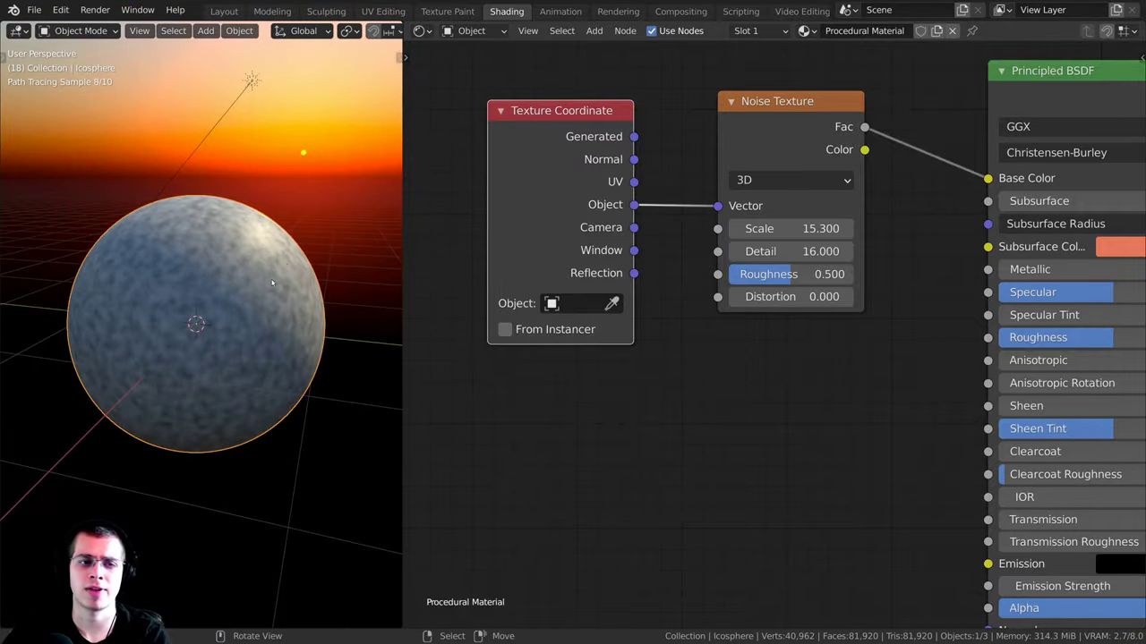
{"action": "key", "text": "s"}
{"action": "key", "text": "y"}
{"action": "left_click", "coordinate": [410, 422]}
{"action": "middle_click_drag", "start_coordinate": [322, 336], "coordinate": [262, 293]}
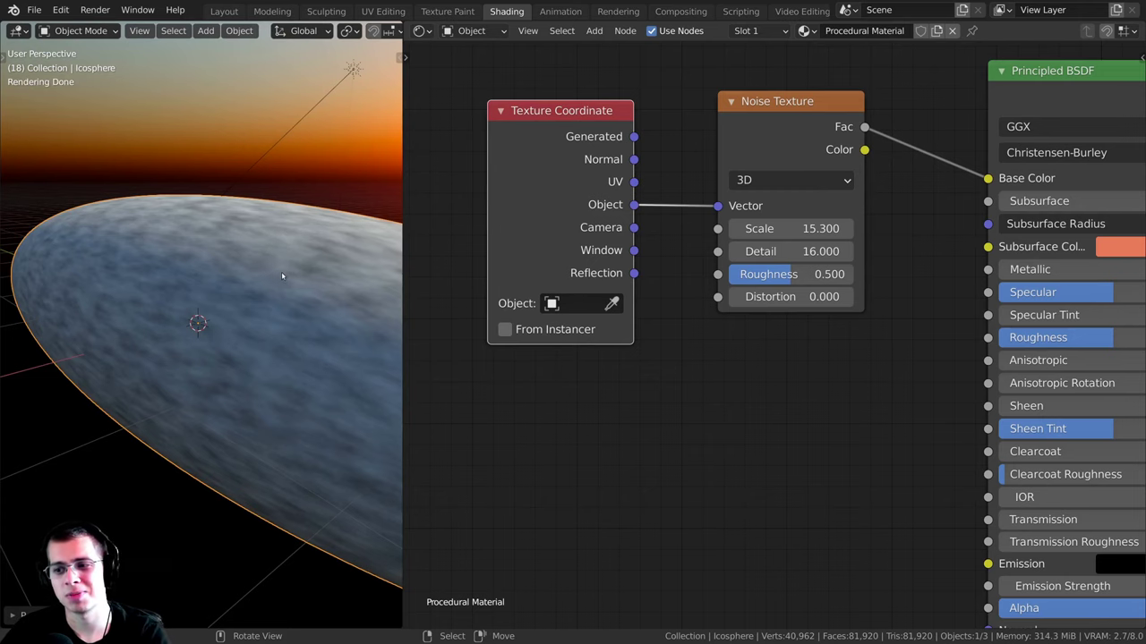
{"action": "middle_click_drag", "start_coordinate": [281, 272], "coordinate": [233, 186]}
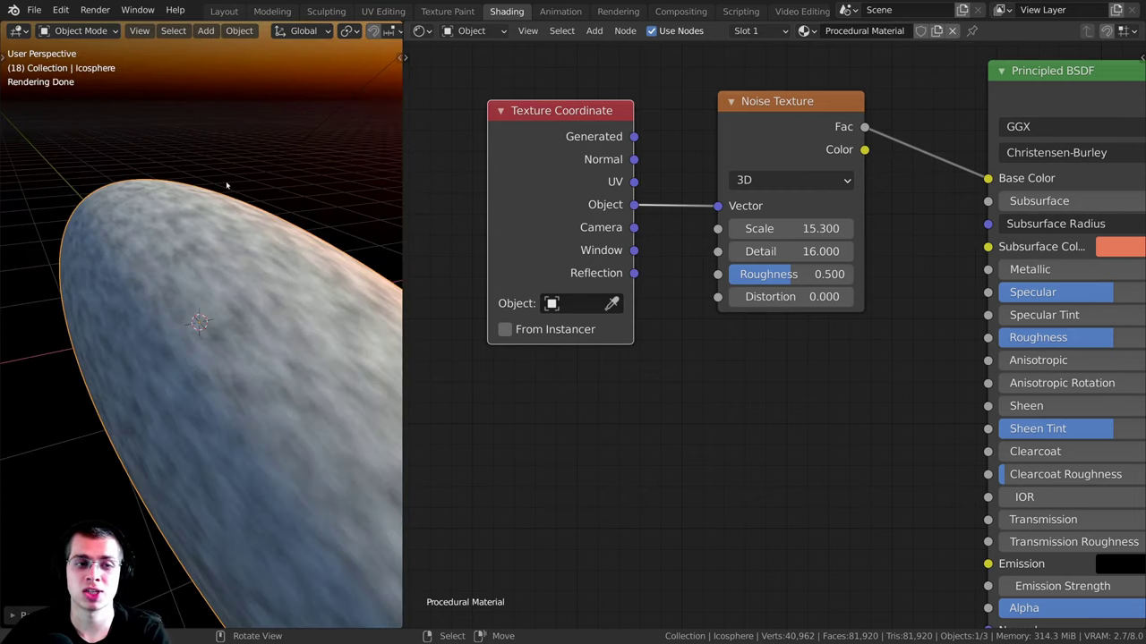
{"action": "key", "text": "ctrl+a"}
{"action": "left_click", "coordinate": [183, 214]}
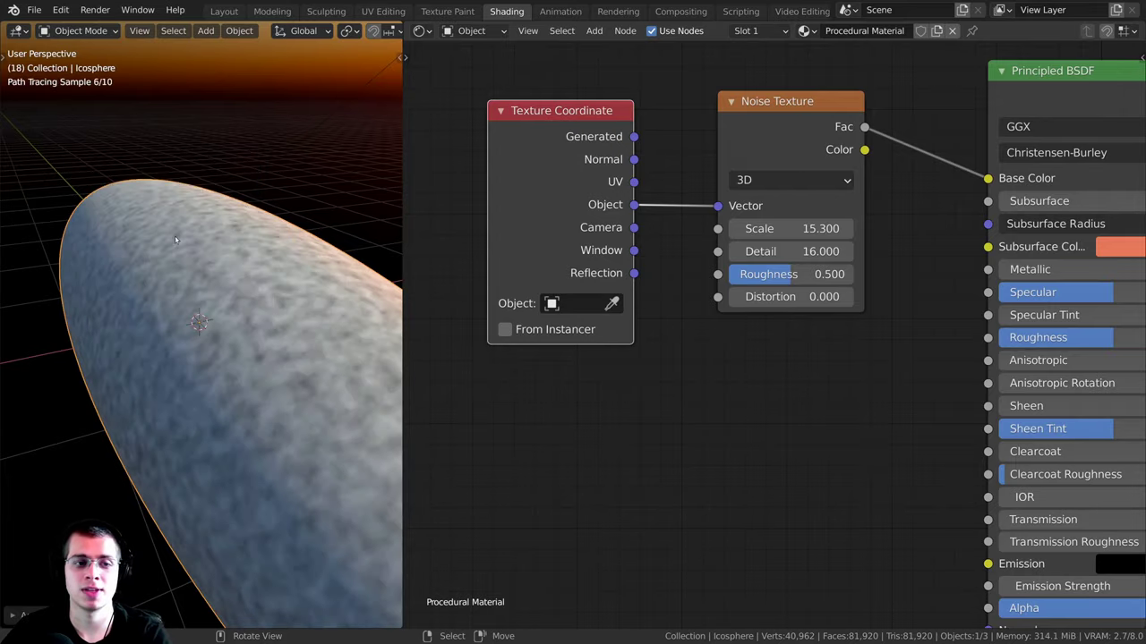
{"action": "middle_click_drag", "start_coordinate": [188, 219], "coordinate": [247, 346]}
Step: Undo the applied scale and the Y stretch, return to the camera view, and nudge the Texture Coordinate node toward the Noise Texture
{"action": "key", "text": "ctrl+z"}
{"action": "key", "text": "ctrl+z"}
{"action": "key", "text": "KP_0"}
{"action": "left_click_drag", "start_coordinate": [632, 210], "coordinate": [668, 215]}
{"action": "scroll", "coordinate": [658, 213], "scroll_direction": "down", "scroll_amount": 1}
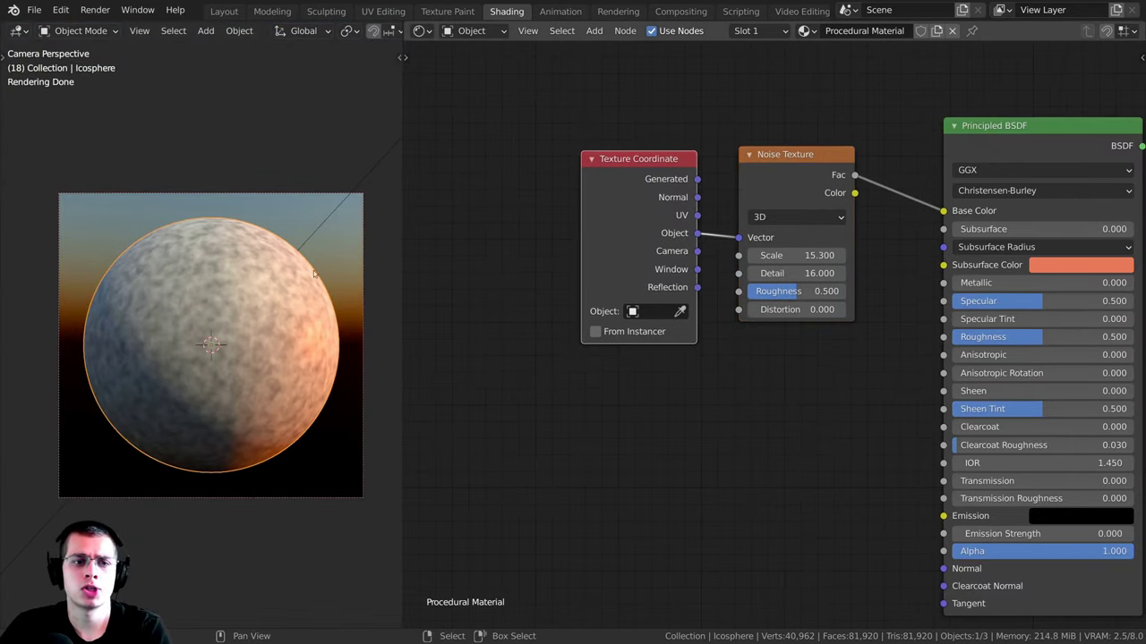
Step: Add a cube, move it above the sphere, and scale it freehand
{"action": "middle_click_drag", "start_coordinate": [167, 179], "coordinate": [184, 166]}
{"action": "key", "text": "shift+a"}
{"action": "mouse_move", "coordinate": [188, 159]}
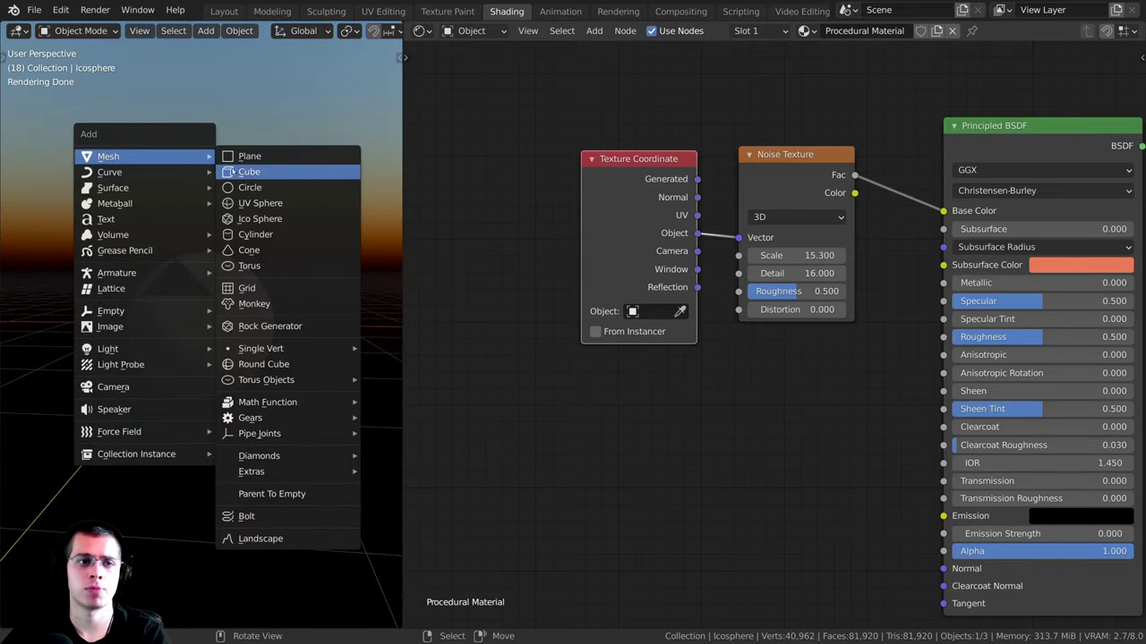
{"action": "left_click", "coordinate": [254, 176]}
{"action": "key", "text": "g"}
{"action": "left_click", "coordinate": [271, 159]}
{"action": "key", "text": "s"}
{"action": "left_click", "coordinate": [258, 194]}
Step: Bevel all the cube's edges in Edit Mode with 6 segments and a width of about 0.1 m, and return to Object Mode
{"action": "middle_click_drag", "start_coordinate": [269, 197], "coordinate": [233, 261]}
{"action": "key", "text": "Tab"}
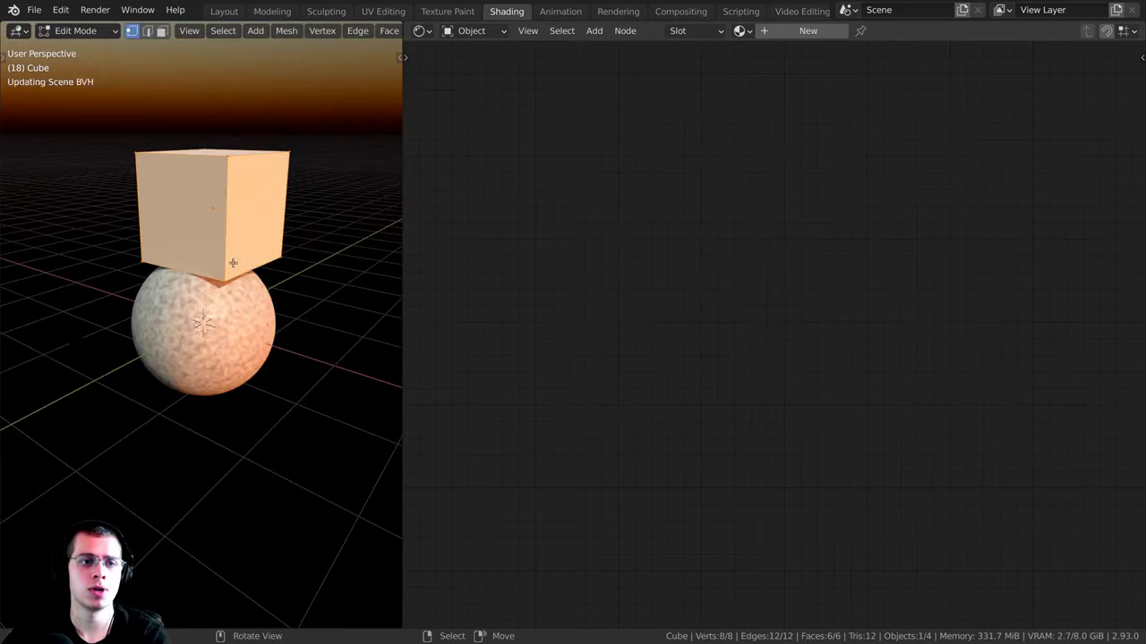
{"action": "middle_click_drag", "start_coordinate": [265, 315], "coordinate": [277, 386], "text": "shift"}
{"action": "key", "text": "ctrl+b"}
{"action": "scroll", "coordinate": [283, 390], "scroll_direction": "up", "scroll_amount": 5}
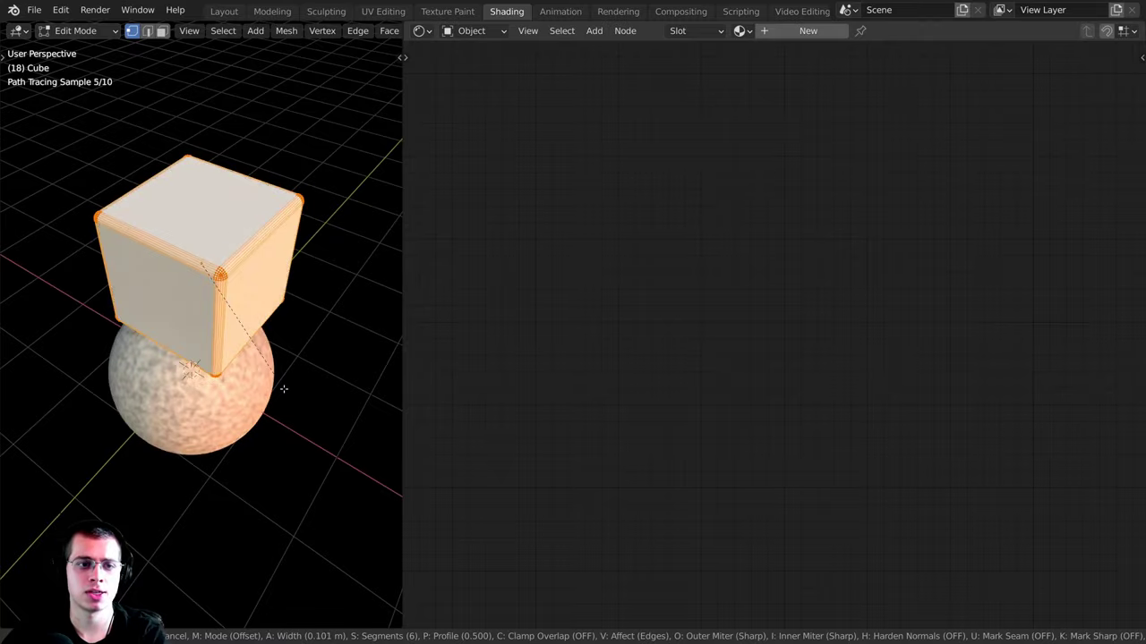
{"action": "left_click", "coordinate": [283, 391]}
{"action": "key", "text": "Tab"}
{"action": "right_click", "coordinate": [272, 302]}
{"action": "left_click", "coordinate": [272, 302]}
Step: Assign the existing Procedural Material to the cube and inspect its noise pattern beside the sphere's
{"action": "left_click", "coordinate": [252, 341]}
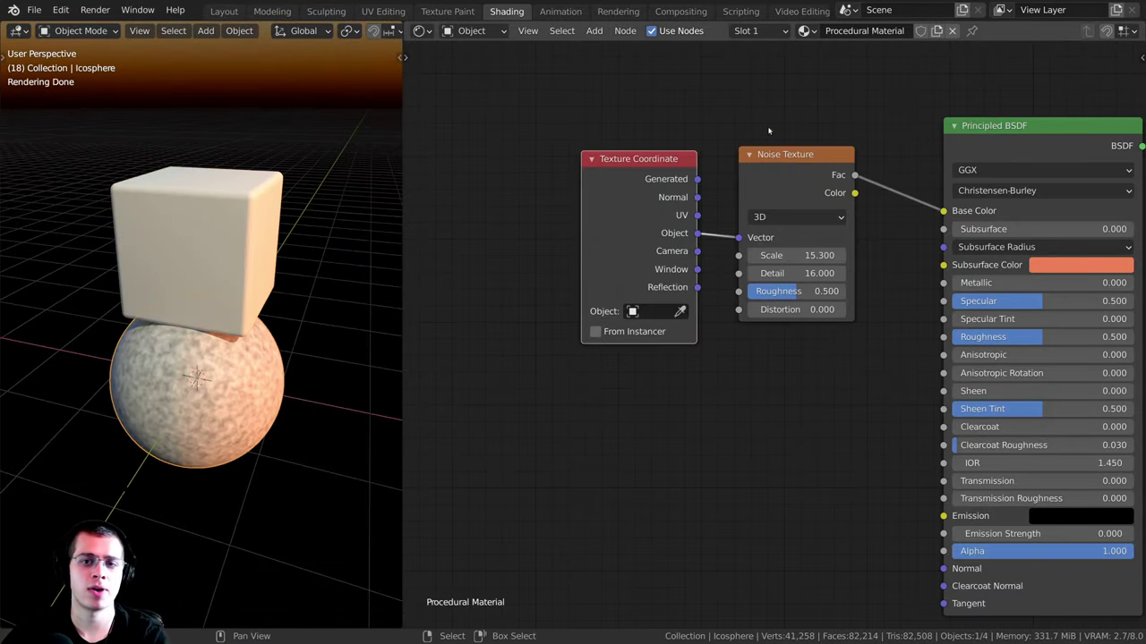
{"action": "left_click", "coordinate": [199, 216]}
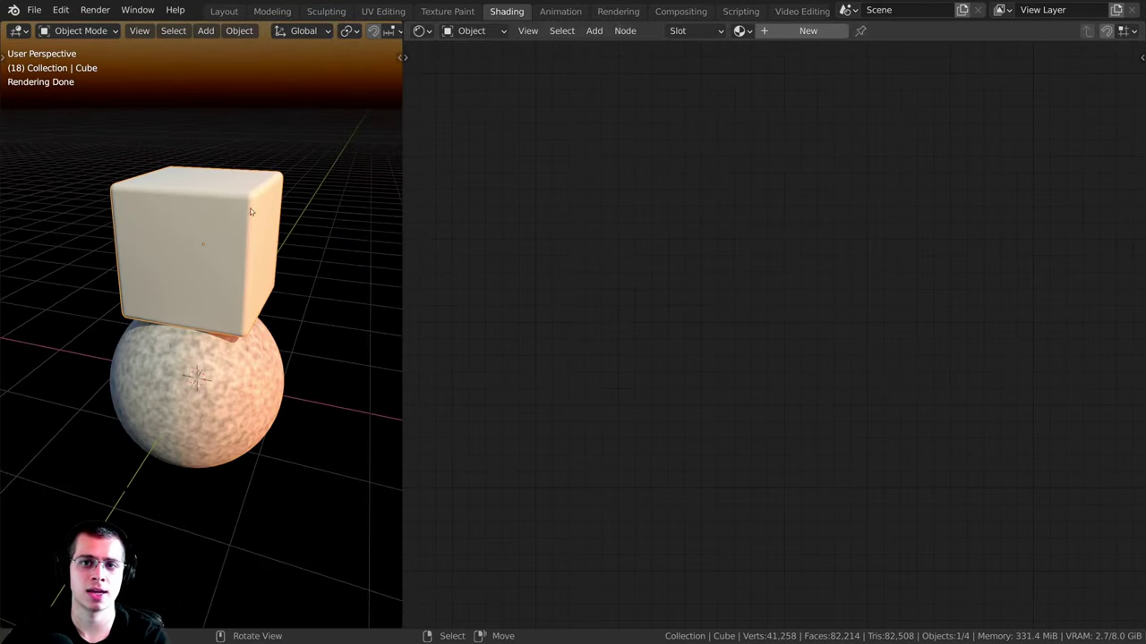
{"action": "left_click", "coordinate": [742, 32]}
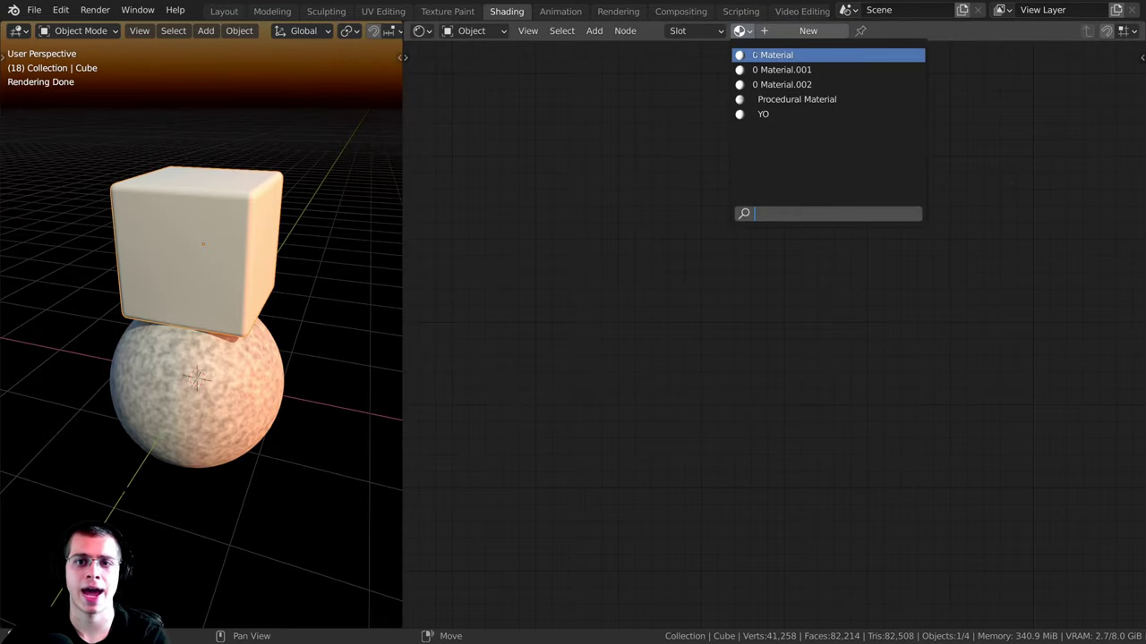
{"action": "left_click", "coordinate": [797, 99]}
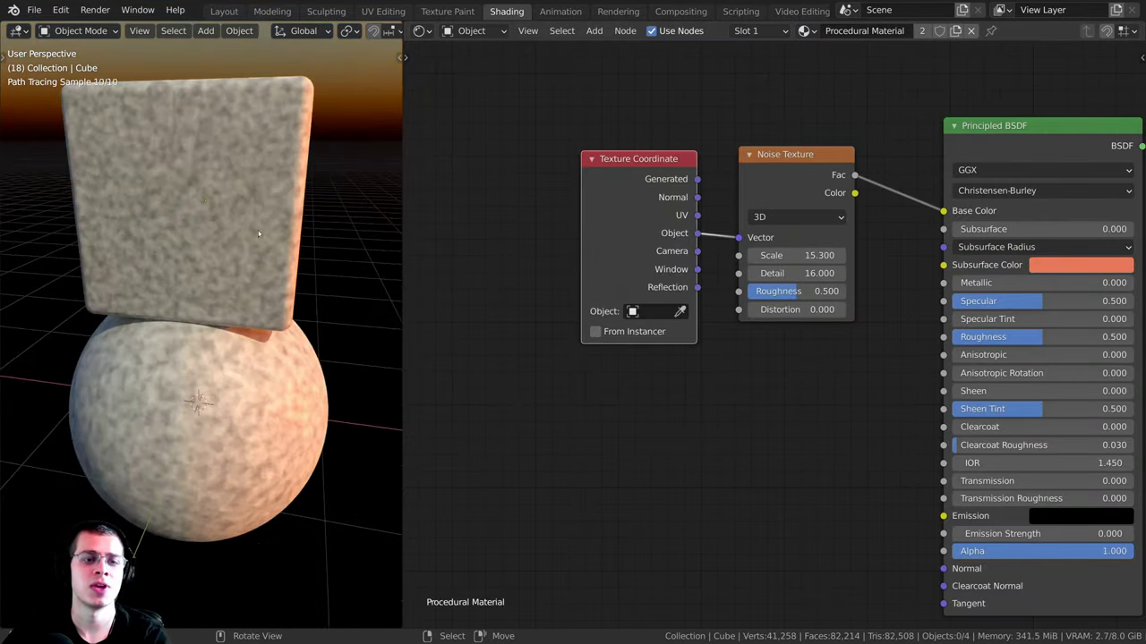
{"action": "middle_click_drag", "start_coordinate": [262, 226], "coordinate": [231, 270]}
{"action": "scroll", "coordinate": [213, 307], "scroll_direction": "down", "scroll_amount": 2}
{"action": "middle_click_drag", "start_coordinate": [213, 307], "coordinate": [230, 266]}
Step: Raise the cube slightly along the Z axis above the sphere and clear the object selection
{"action": "right_click", "coordinate": [230, 265]}
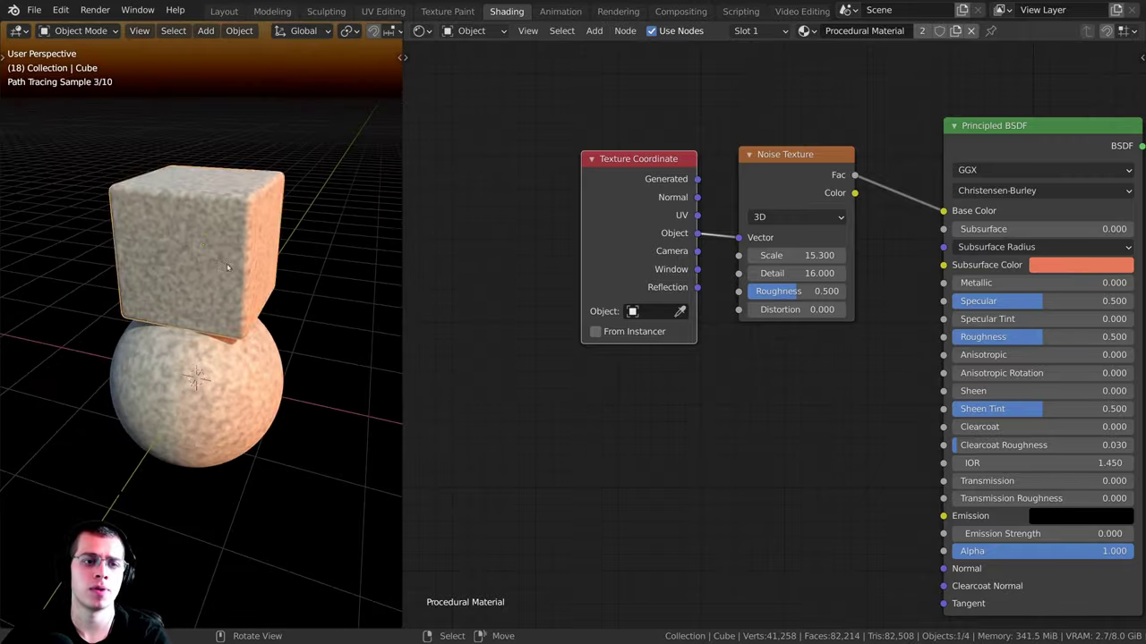
{"action": "key", "text": "g"}
{"action": "key", "text": "z"}
{"action": "left_click", "coordinate": [231, 251]}
{"action": "key", "text": "alt+a"}
{"action": "left_click_drag", "start_coordinate": [674, 235], "coordinate": [667, 236]}
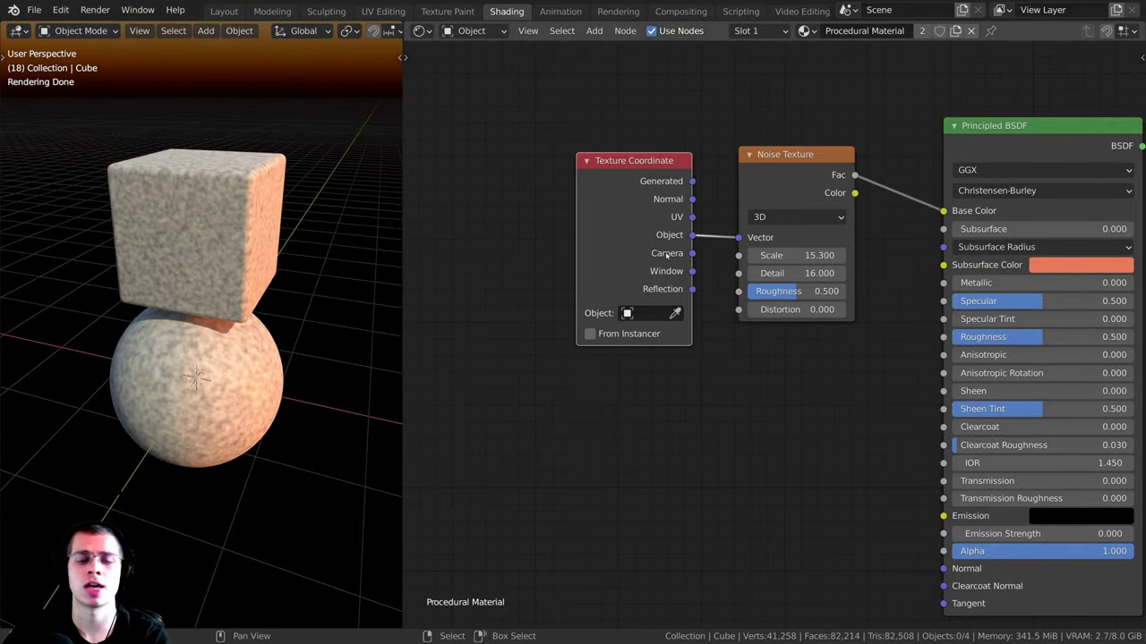
Step: Delete the cube, return to the camera view, and reselect the sphere
{"action": "middle_click_drag", "start_coordinate": [240, 309], "coordinate": [300, 262]}
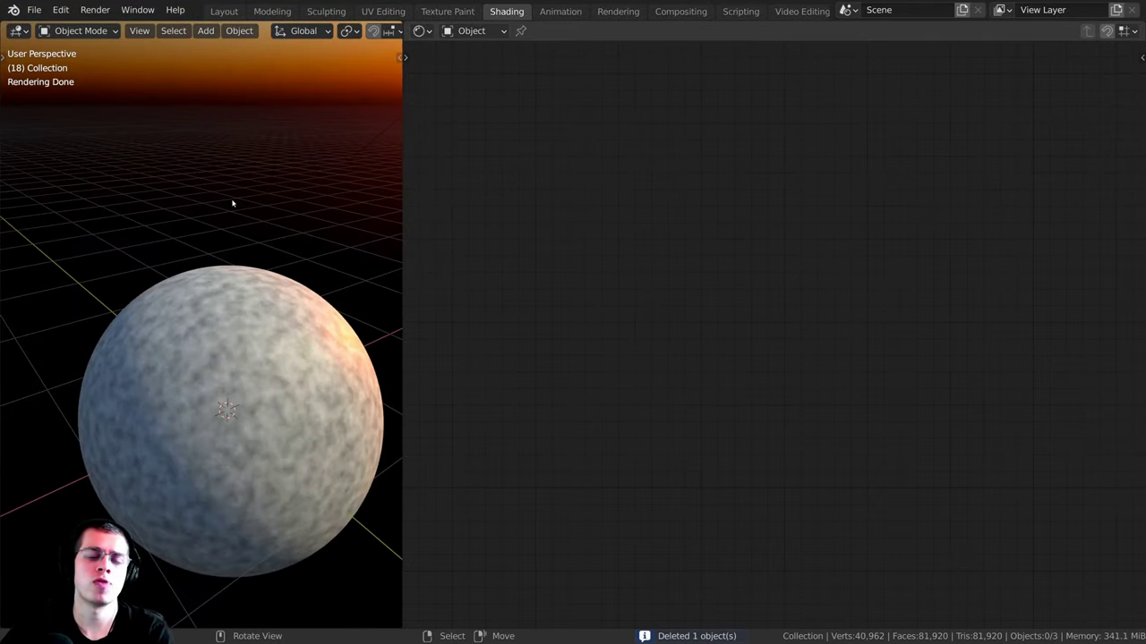
{"action": "key", "text": "KP_0"}
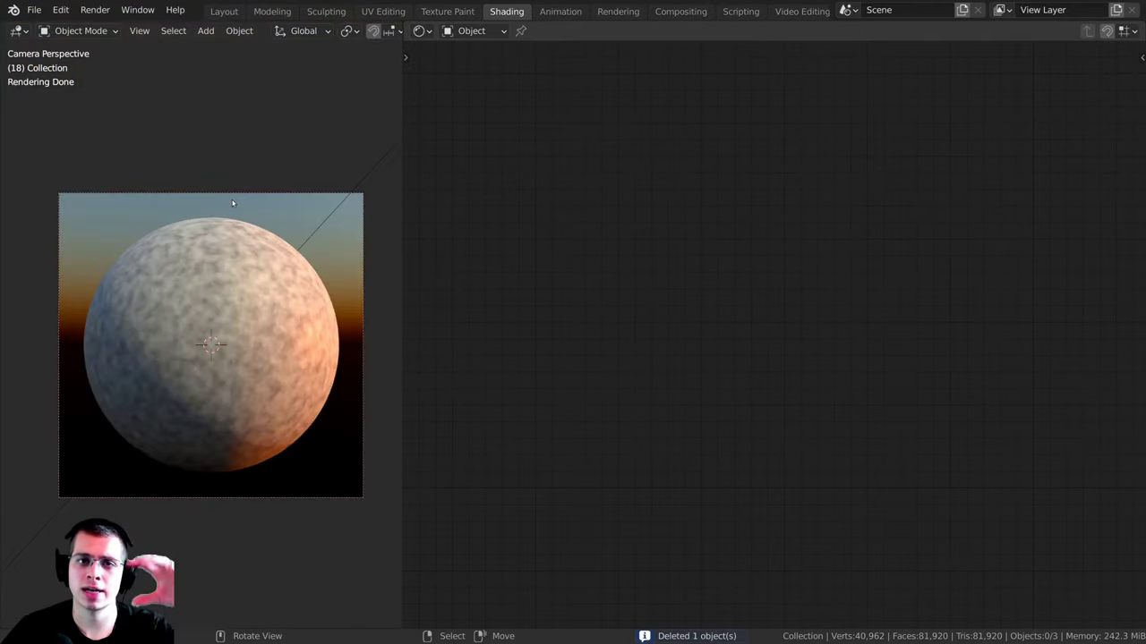
{"action": "left_click", "coordinate": [232, 239]}
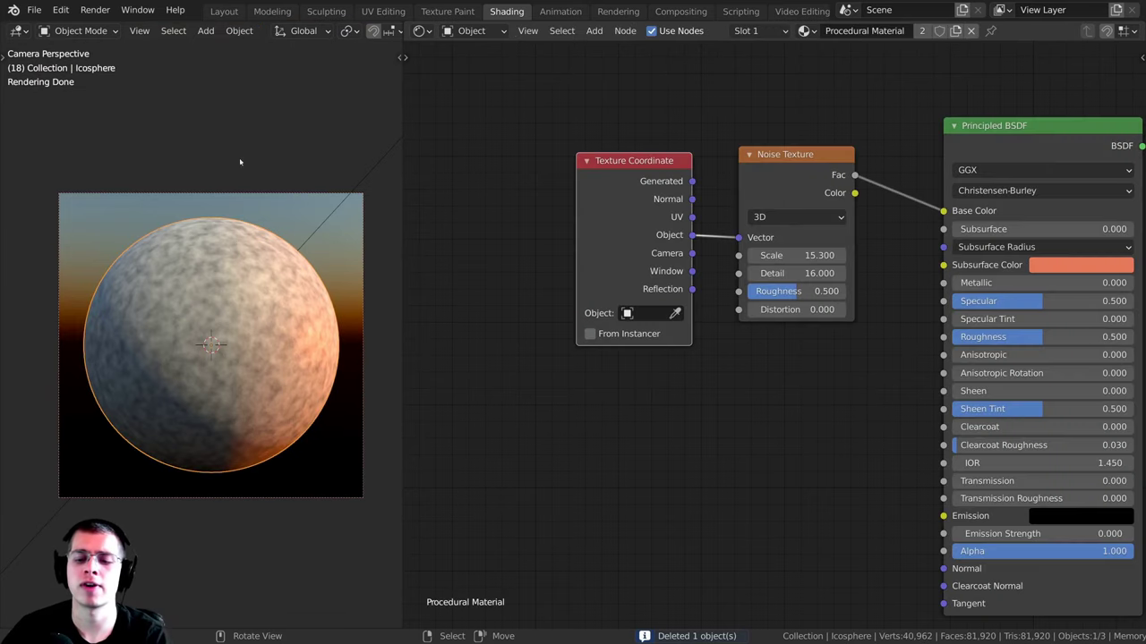
Step: Connect the Texture Coordinate's Camera output to the Noise Texture's Vector input
{"action": "scroll", "coordinate": [734, 242], "scroll_direction": "up", "scroll_amount": 2}
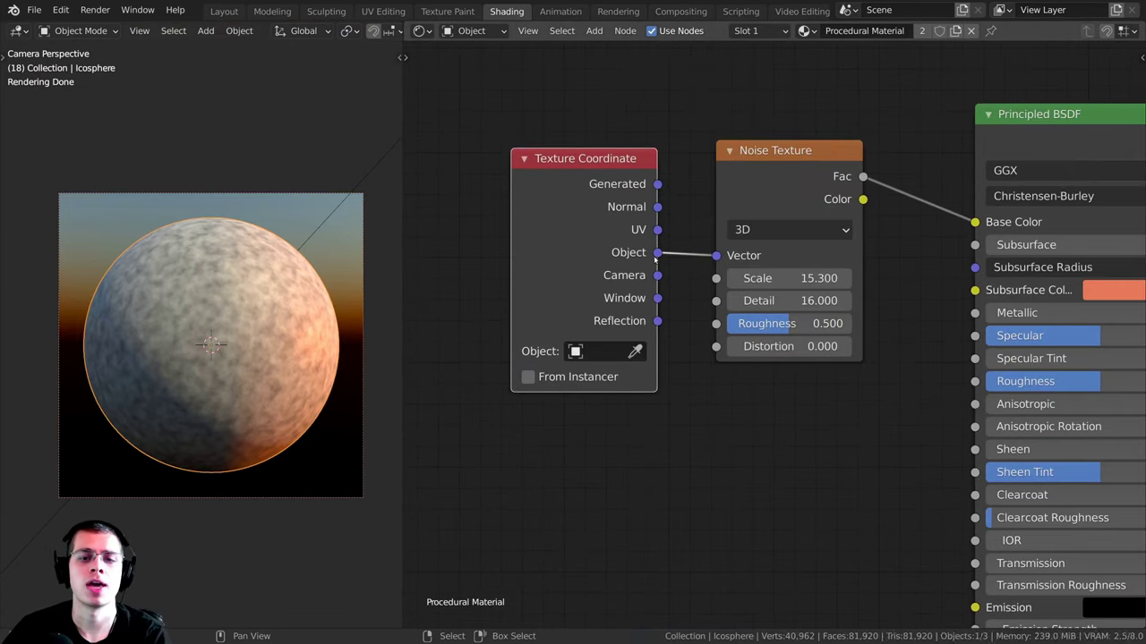
{"action": "scroll", "coordinate": [649, 286], "scroll_direction": "up", "scroll_amount": 1}
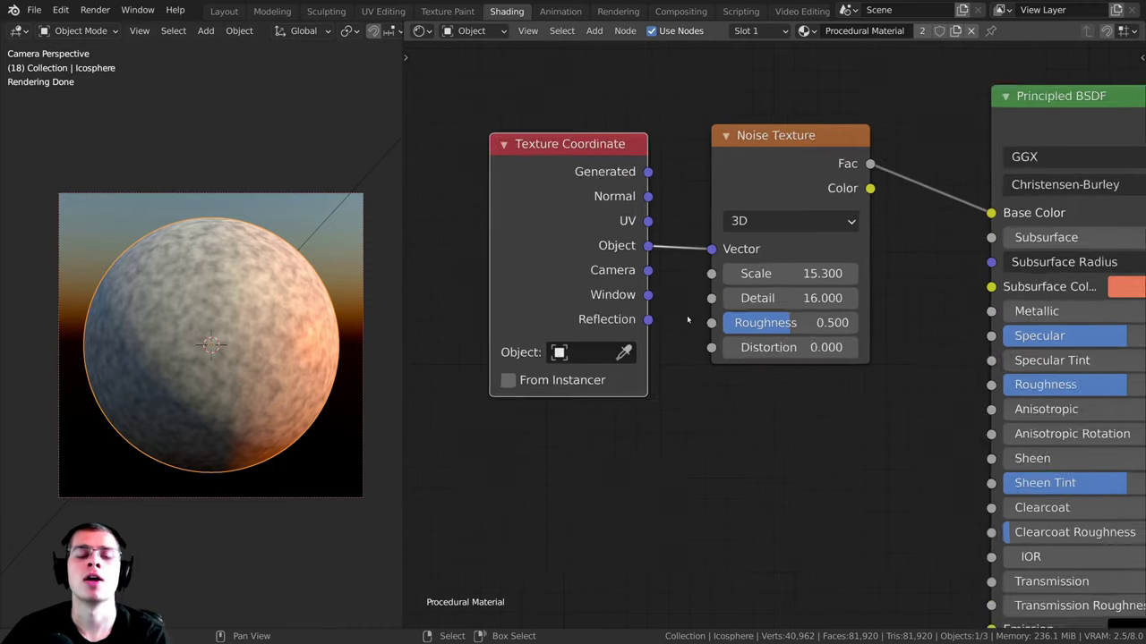
{"action": "left_click_drag", "start_coordinate": [637, 264], "coordinate": [707, 242]}
Step: Move the camera freely in camera view to shift the sphere's framing and observe the noise mapping
{"action": "middle_click_drag", "start_coordinate": [313, 336], "coordinate": [268, 326]}
{"action": "key", "text": "KP_0"}
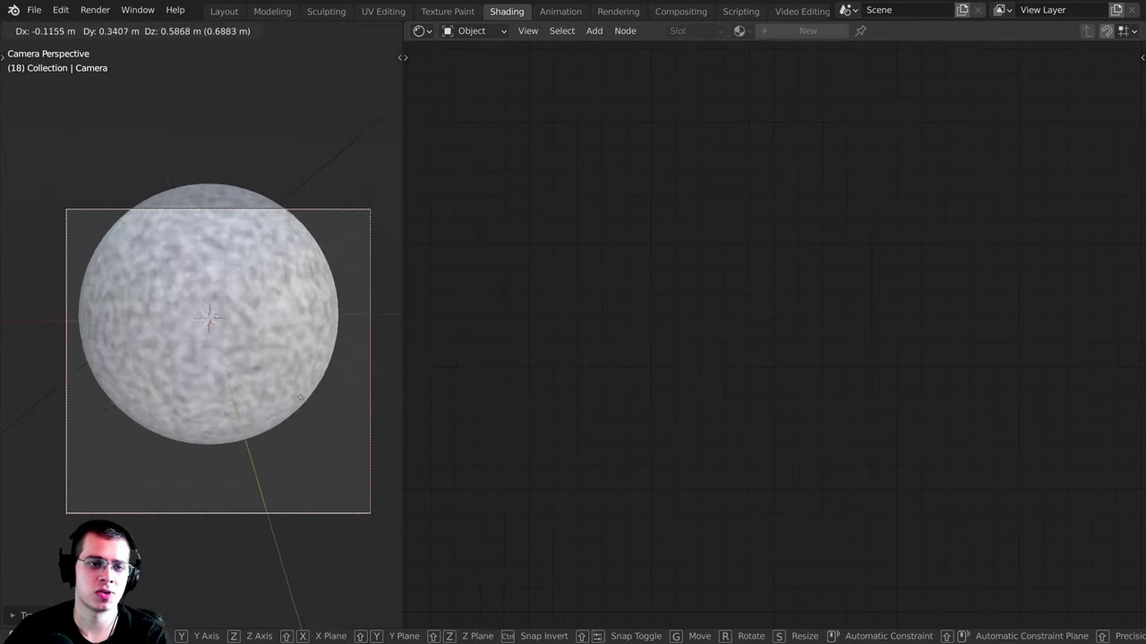
{"action": "left_click", "coordinate": [313, 349]}
{"action": "scroll", "coordinate": [313, 349], "scroll_direction": "up", "scroll_amount": 2}
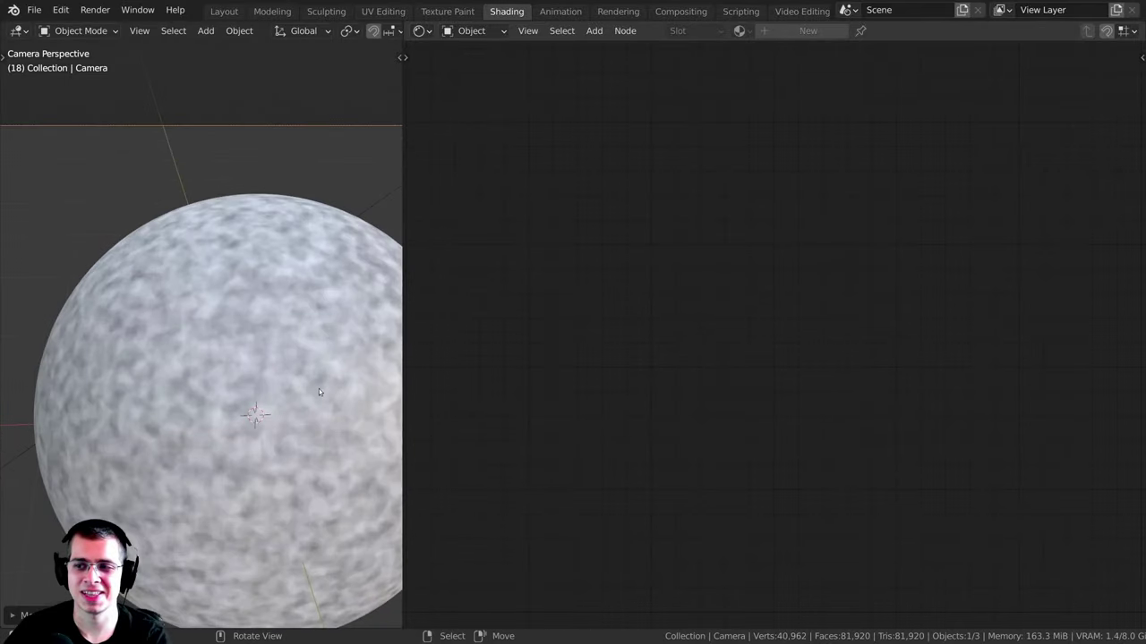
{"action": "key", "text": "g"}
{"action": "left_click", "coordinate": [293, 313]}
{"action": "middle_click_drag", "start_coordinate": [293, 313], "coordinate": [279, 278], "text": "shift"}
{"action": "scroll", "coordinate": [283, 309], "scroll_direction": "down", "scroll_amount": 2}
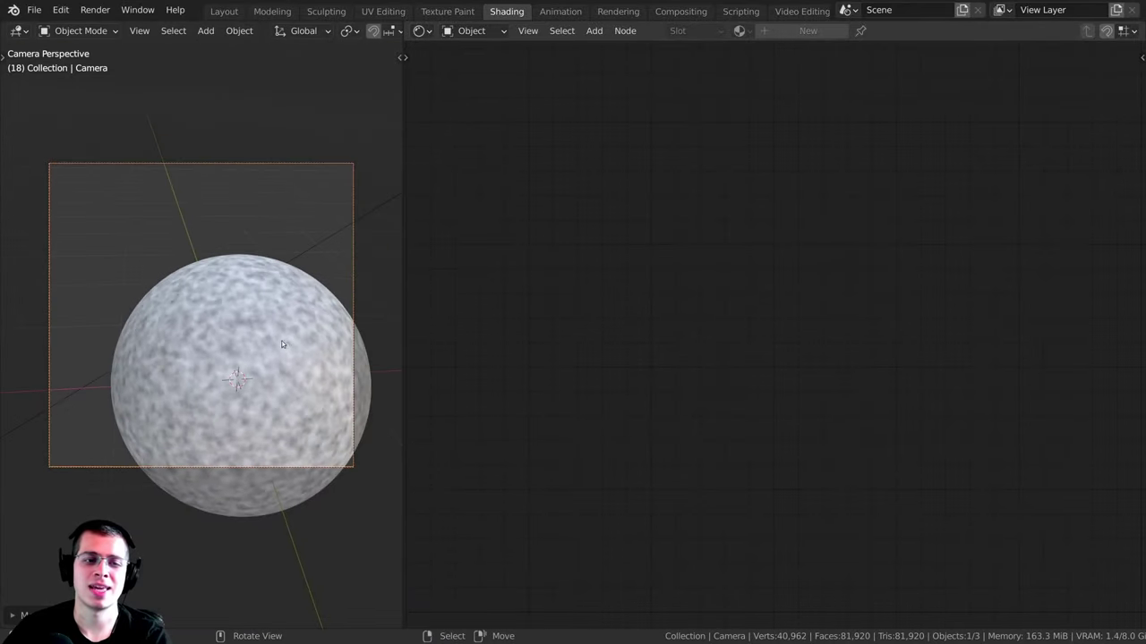
Step: Move the camera freely and along its local Z axis to observe how the noise mapping responds
{"action": "key", "text": "g"}
{"action": "left_click", "coordinate": [322, 389]}
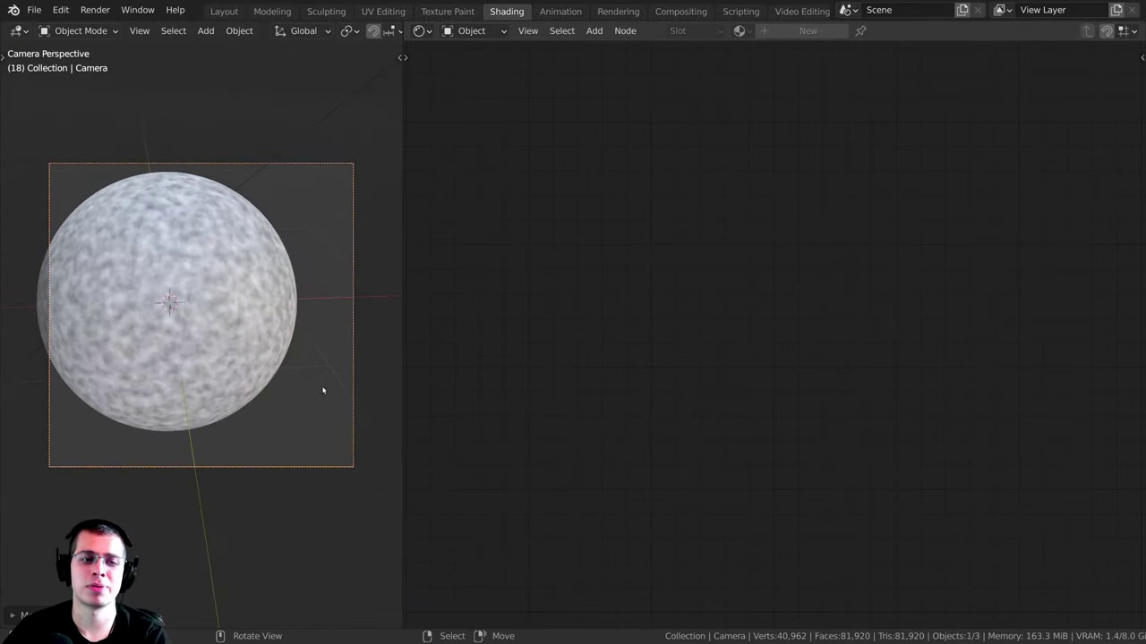
{"action": "key", "text": "g"}
{"action": "key", "text": "z"}
{"action": "key", "text": "z"}
{"action": "left_click", "coordinate": [313, 344]}
{"action": "key", "text": "g"}
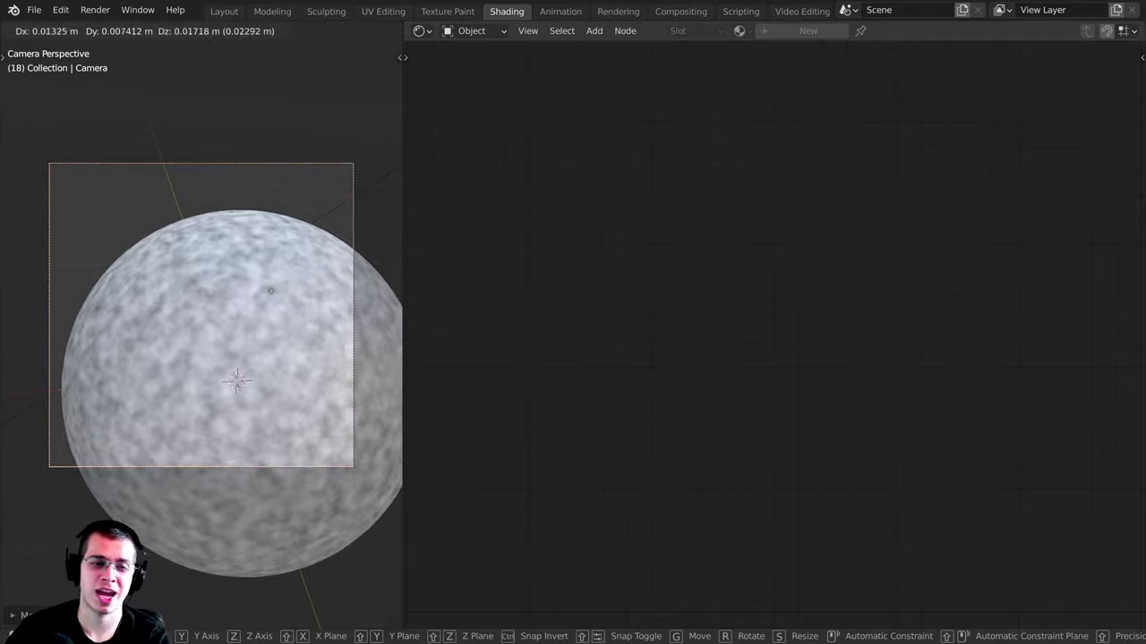
{"action": "key", "text": "z"}
{"action": "key", "text": "z"}
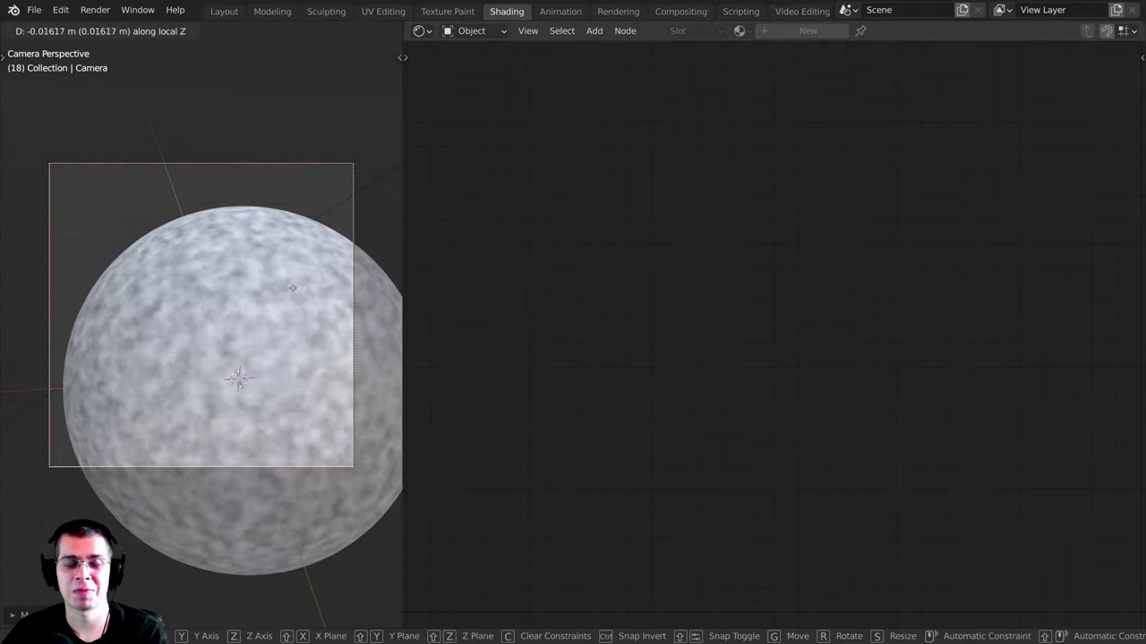
{"action": "left_click", "coordinate": [287, 309]}
Step: Undo the recent camera moves and reselect the sphere
{"action": "key", "text": "ctrl+z"}
{"action": "key", "text": "ctrl+z"}
{"action": "key", "text": "ctrl+z"}
{"action": "key", "text": "ctrl+z"}
{"action": "key", "text": "ctrl+z"}
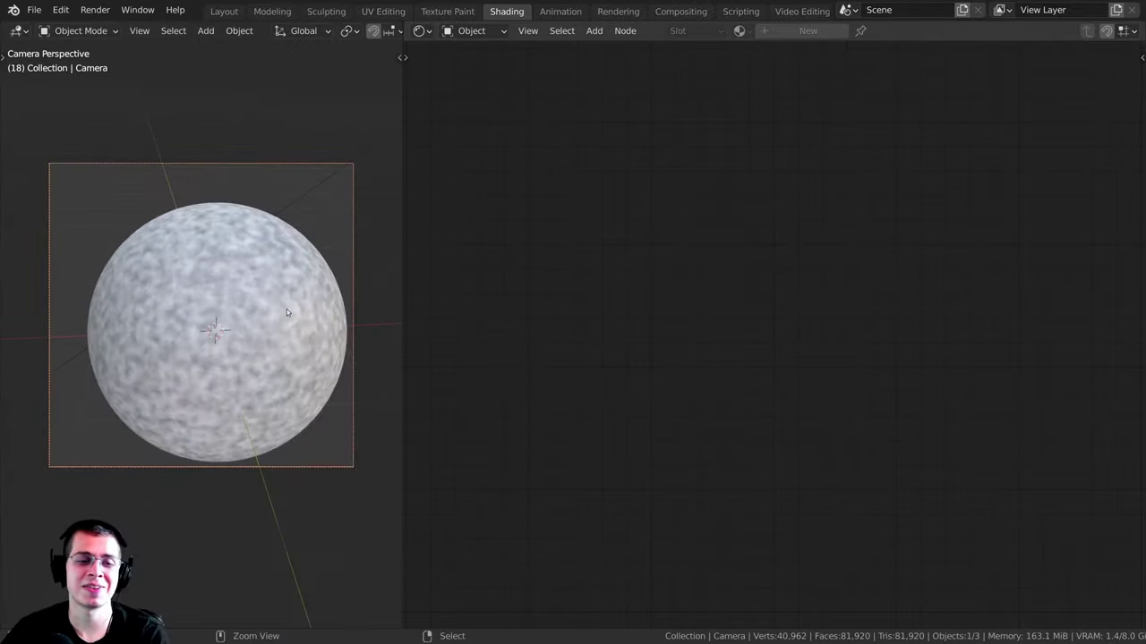
{"action": "key", "text": "g"}
{"action": "right_click", "coordinate": [245, 297]}
{"action": "right_click", "coordinate": [242, 297]}
Step: Connect the Texture Coordinate's Window output to the Noise Texture's Vector input and view the sphere from different angles and distances
{"action": "middle_click_drag", "start_coordinate": [644, 331], "coordinate": [651, 342]}
{"action": "left_click_drag", "start_coordinate": [643, 304], "coordinate": [711, 253]}
{"action": "mouse_move", "coordinate": [254, 351]}
{"action": "middle_mouse_down"}
{"action": "mouse_move", "coordinate": [313, 342]}
{"action": "mouse_move", "coordinate": [361, 421]}
{"action": "mouse_move", "coordinate": [320, 302]}
{"action": "mouse_move", "coordinate": [270, 382]}
{"action": "mouse_move", "coordinate": [251, 341]}
{"action": "mouse_move", "coordinate": [268, 345]}
{"action": "middle_mouse_up"}
{"action": "scroll", "coordinate": [314, 346], "scroll_direction": "down", "scroll_amount": 4}
{"action": "scroll", "coordinate": [268, 379], "scroll_direction": "up", "scroll_amount": 3}
Step: Connect the Texture Coordinate's Reflection output to the Noise Texture's Vector input, inspect the sphere from several angles, and return to camera view
{"action": "left_click_drag", "start_coordinate": [643, 329], "coordinate": [711, 254]}
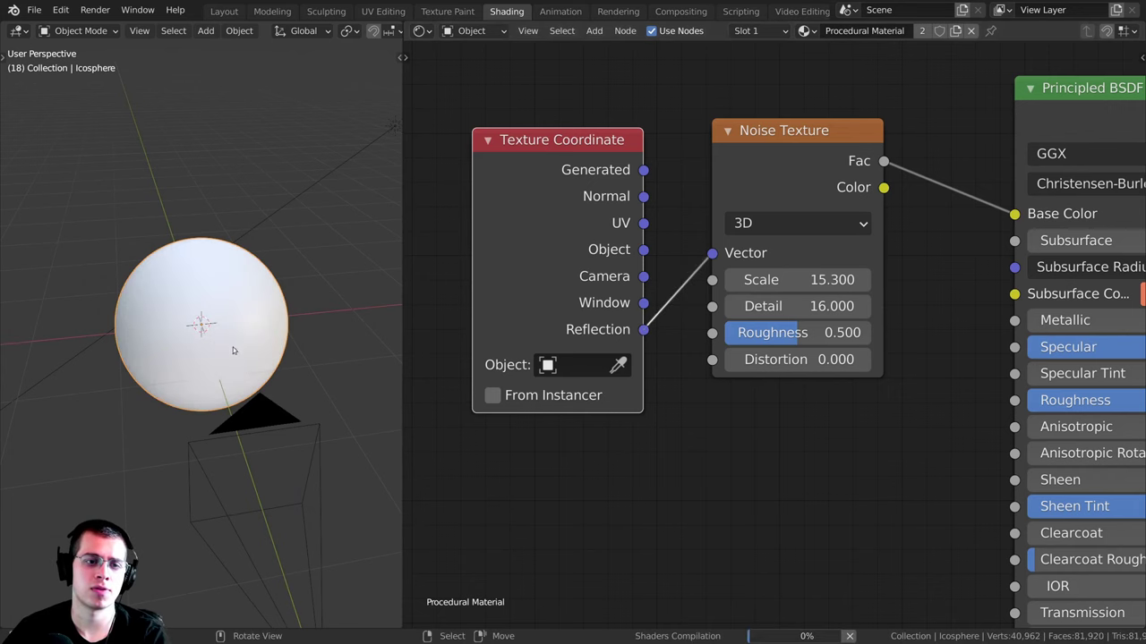
{"action": "middle_click_drag", "start_coordinate": [232, 347], "coordinate": [288, 346]}
{"action": "scroll", "coordinate": [232, 369], "scroll_direction": "up", "scroll_amount": 3}
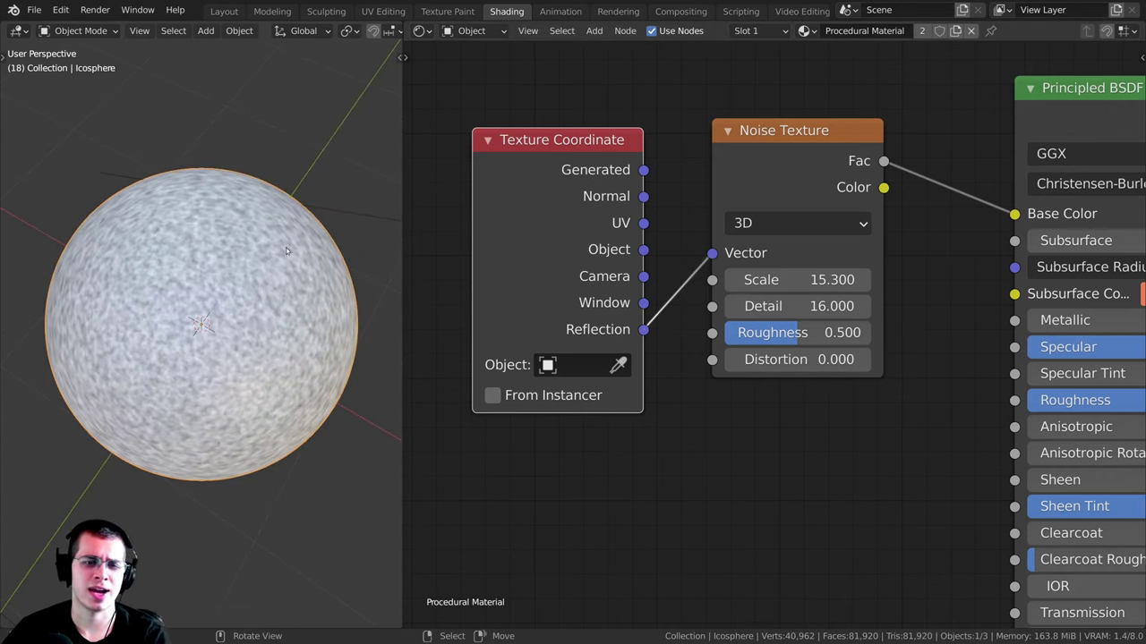
{"action": "scroll", "coordinate": [286, 247], "scroll_direction": "down", "scroll_amount": 5}
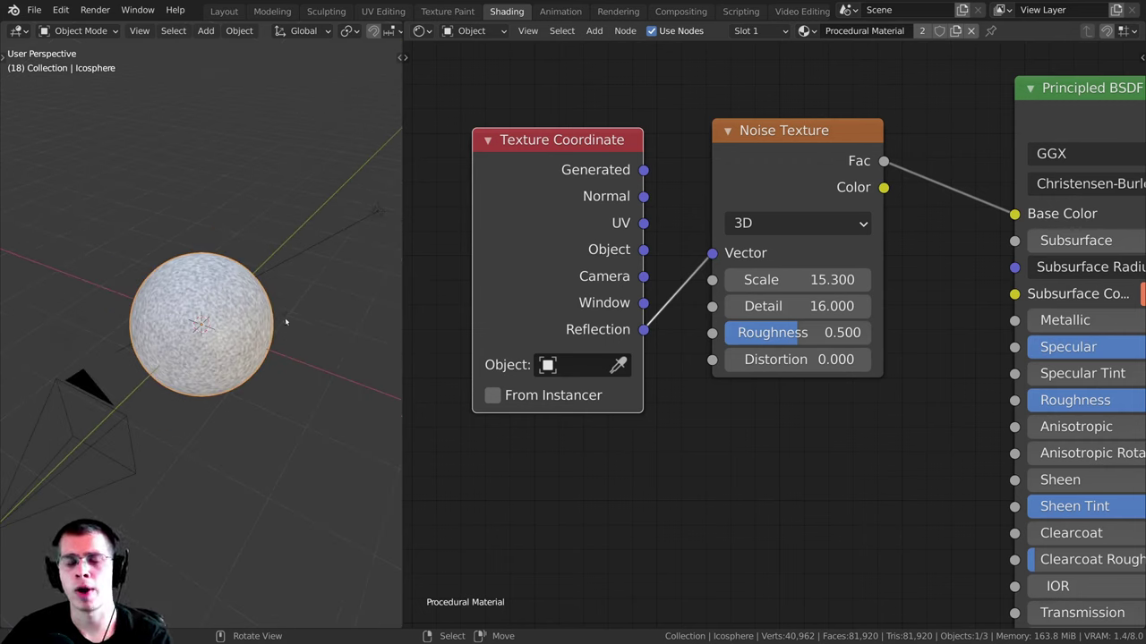
{"action": "scroll", "coordinate": [246, 358], "scroll_direction": "up", "scroll_amount": 4}
{"action": "scroll", "coordinate": [319, 256], "scroll_direction": "down", "scroll_amount": 1}
{"action": "middle_click_drag", "start_coordinate": [319, 256], "coordinate": [324, 302]}
{"action": "key", "text": "KP_0"}
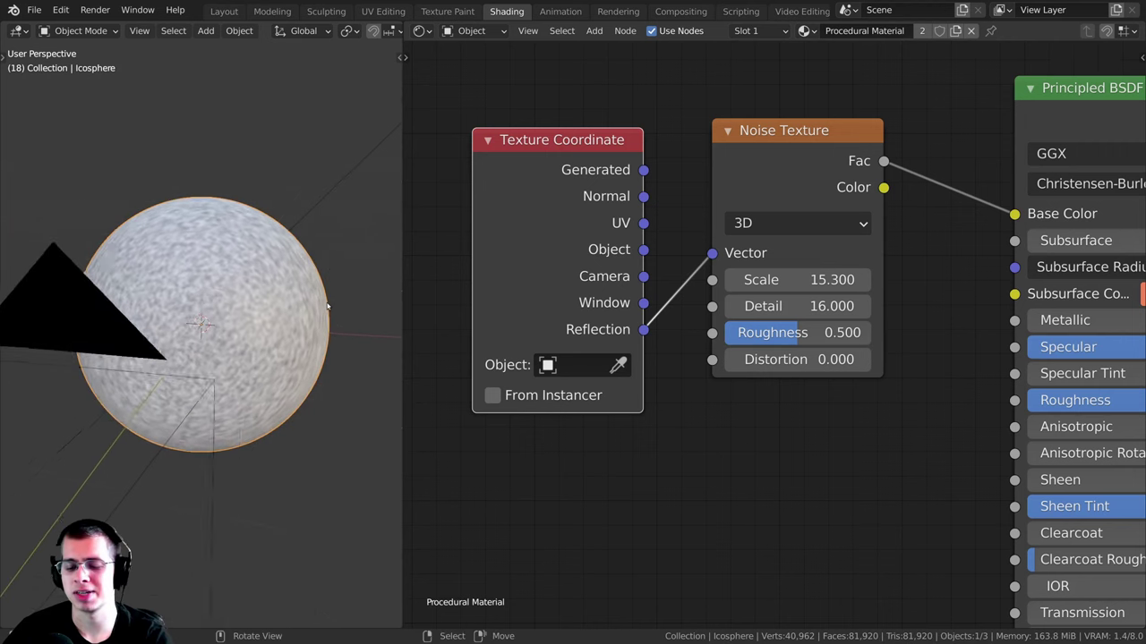
Step: Connect the Texture Coordinate's Object output to the Noise Texture's Vector input and reposition the Texture Coordinate node slightly
{"action": "left_click_drag", "start_coordinate": [613, 277], "coordinate": [659, 287]}
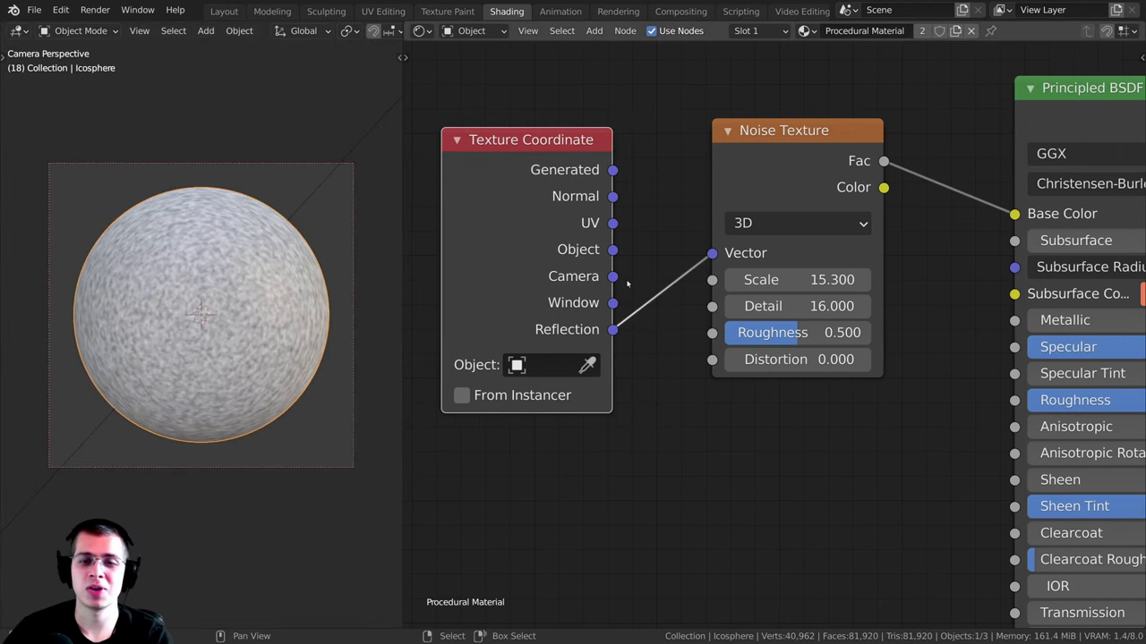
{"action": "left_click_drag", "start_coordinate": [613, 330], "coordinate": [708, 260]}
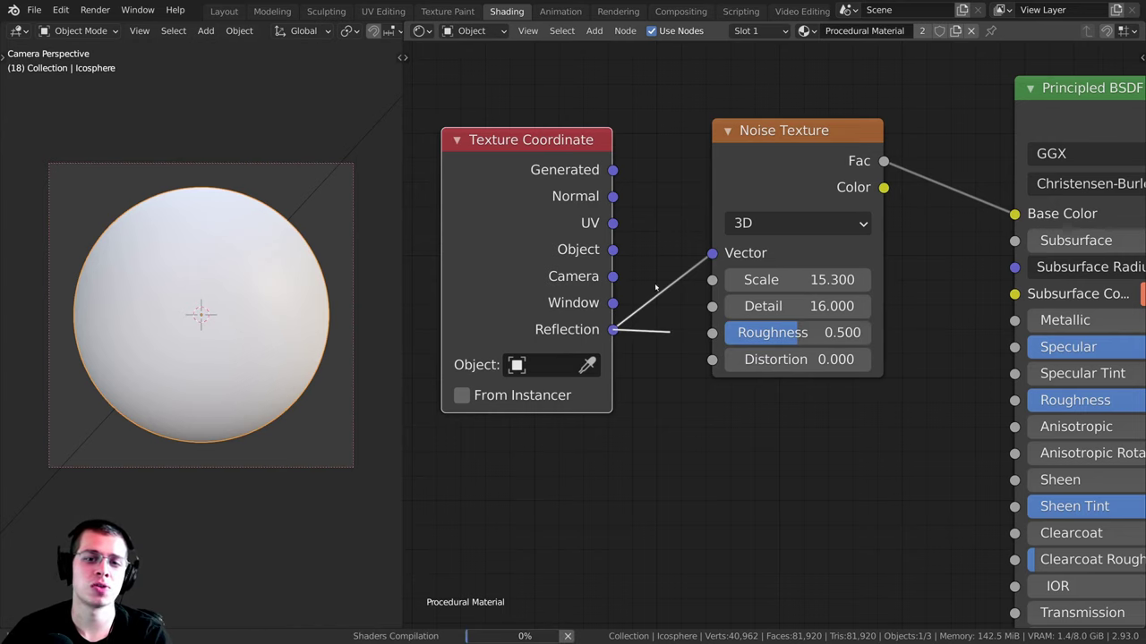
{"action": "left_click_drag", "start_coordinate": [656, 286], "coordinate": [711, 253]}
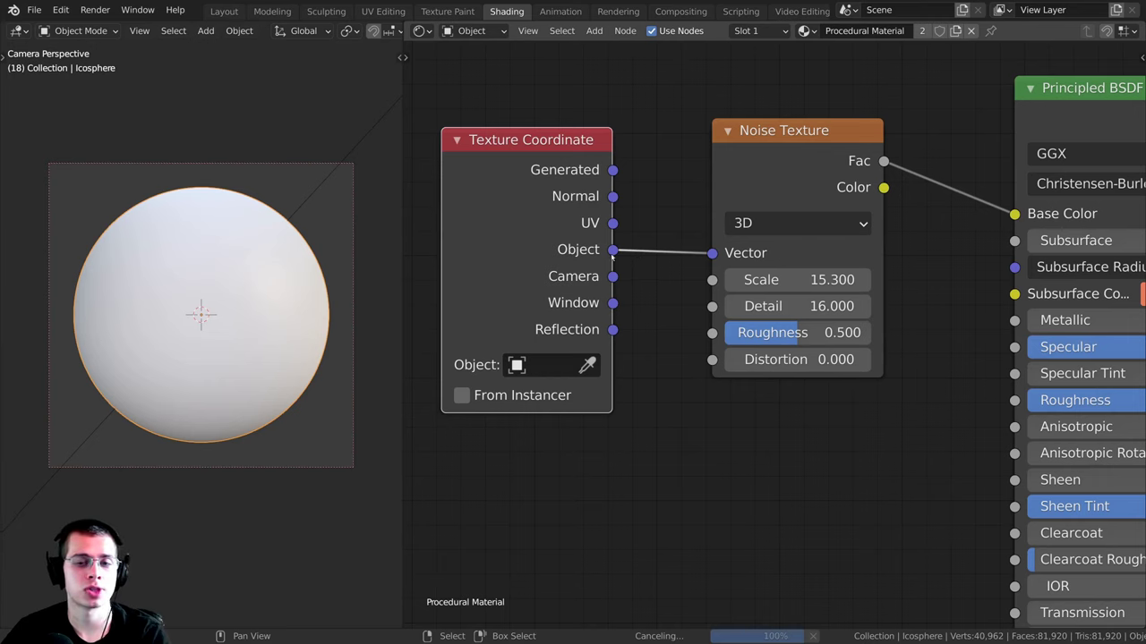
{"action": "left_click_drag", "start_coordinate": [612, 223], "coordinate": [658, 215]}
{"action": "left_click_drag", "start_coordinate": [613, 170], "coordinate": [642, 170]}
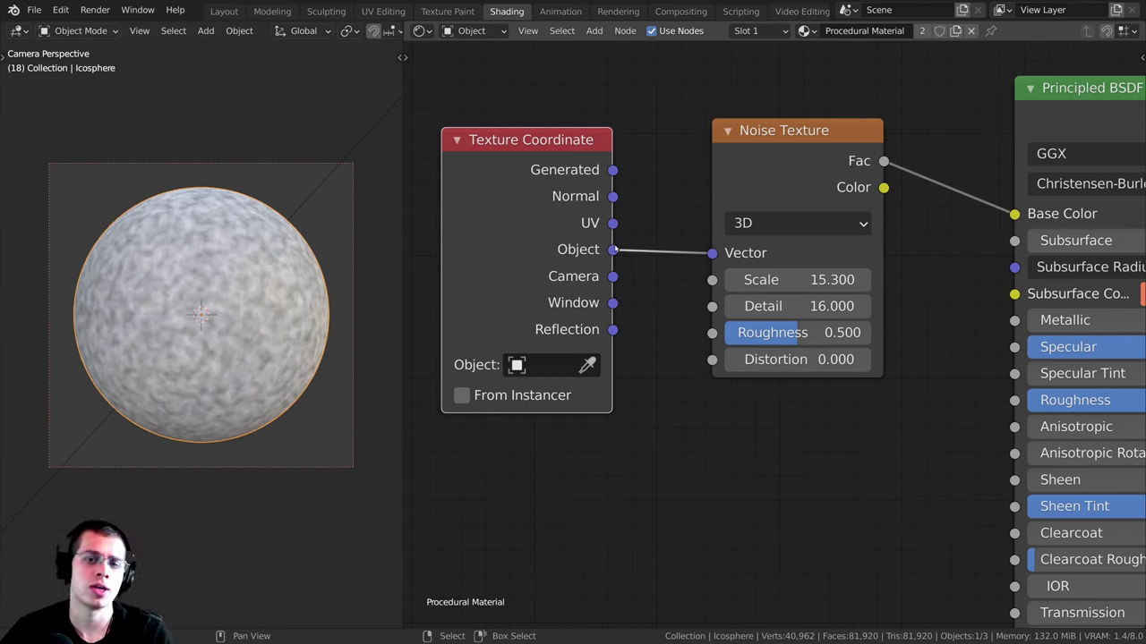
{"action": "left_click_drag", "start_coordinate": [614, 251], "coordinate": [715, 258]}
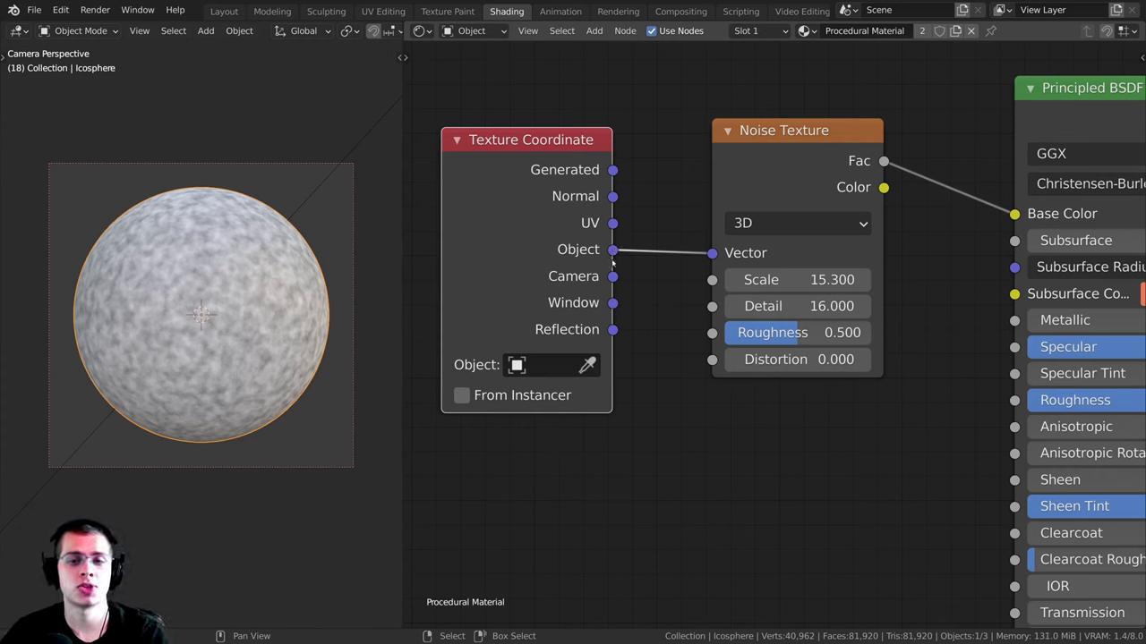
{"action": "mouse_move", "coordinate": [539, 256]}
{"action": "left_mouse_down"}
{"action": "mouse_move", "coordinate": [570, 252]}
{"action": "mouse_move", "coordinate": [535, 254]}
{"action": "left_mouse_up"}
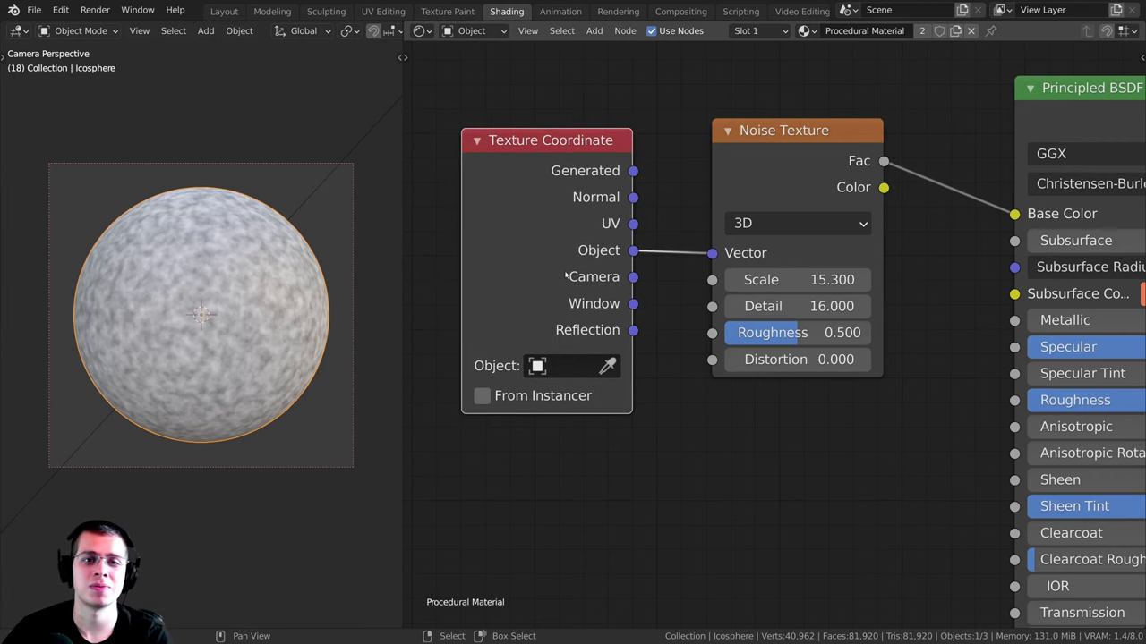
Step: Add a Geometry node and arrange it directly below the Texture Coordinate node
{"action": "scroll", "coordinate": [693, 121], "scroll_direction": "down", "scroll_amount": 2}
{"action": "key", "text": "shift+a"}
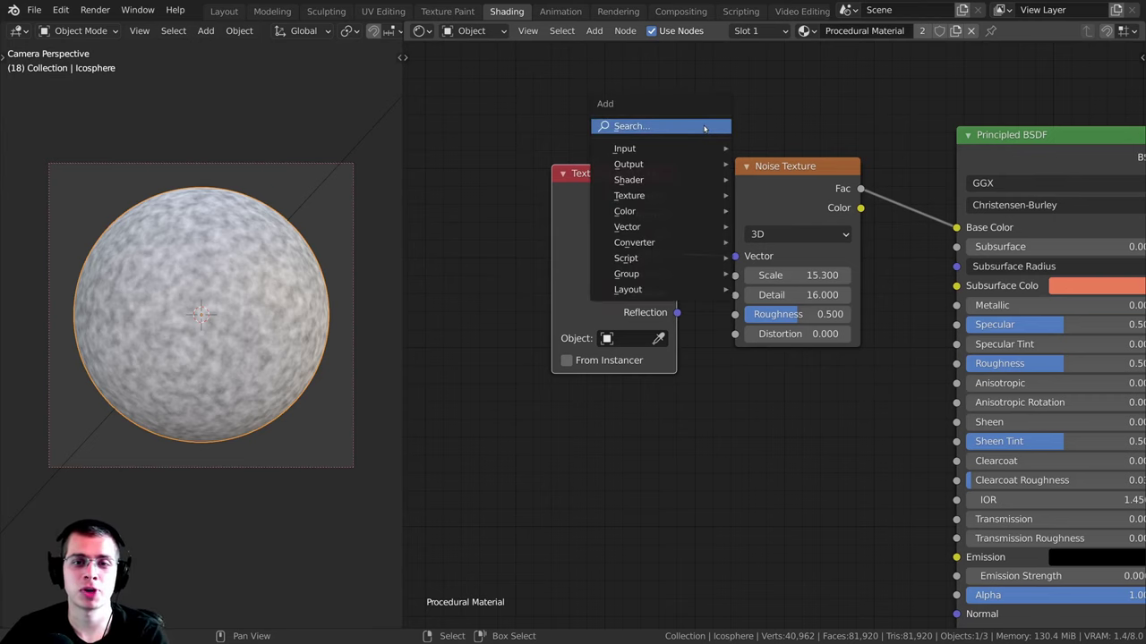
{"action": "mouse_move", "coordinate": [655, 157]}
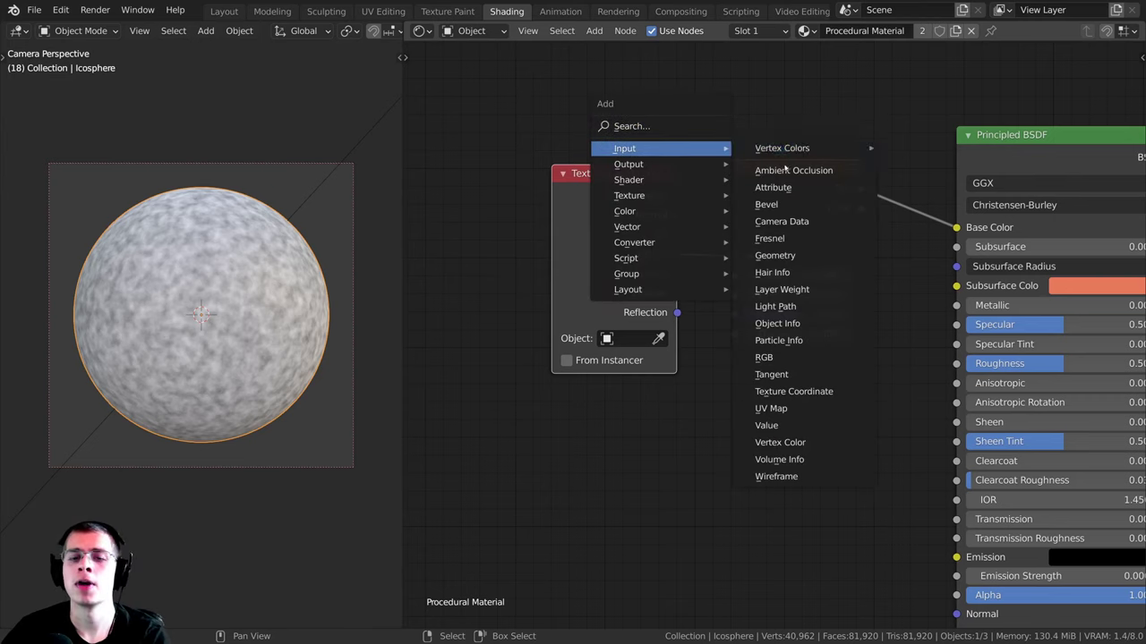
{"action": "left_click", "coordinate": [809, 257]}
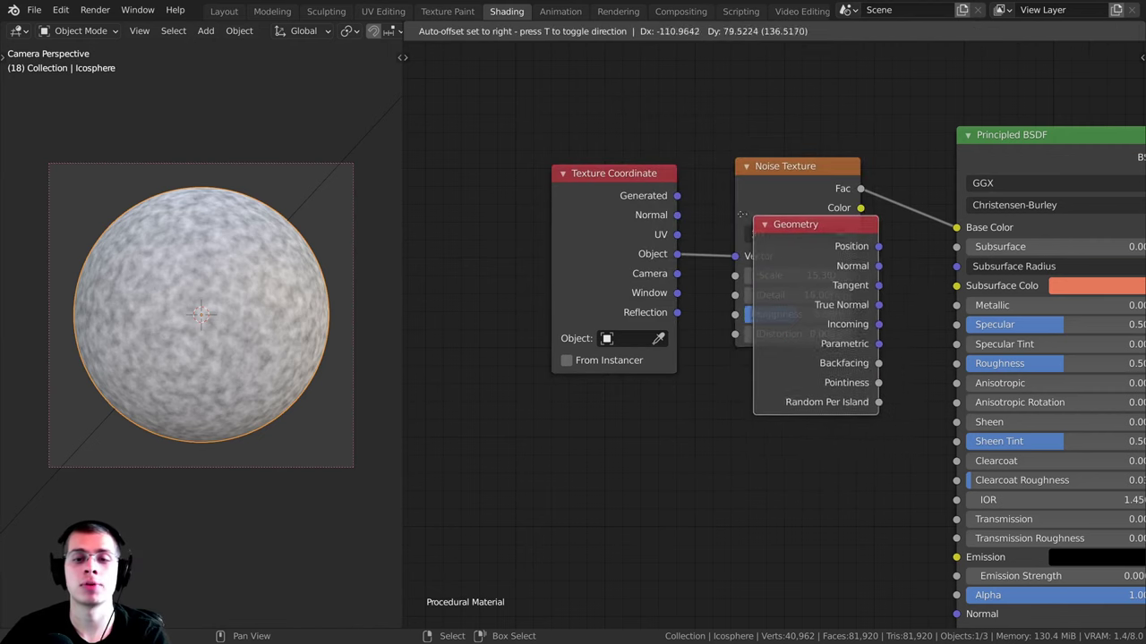
{"action": "left_click", "coordinate": [609, 425]}
{"action": "left_click_drag", "start_coordinate": [613, 246], "coordinate": [604, 185]}
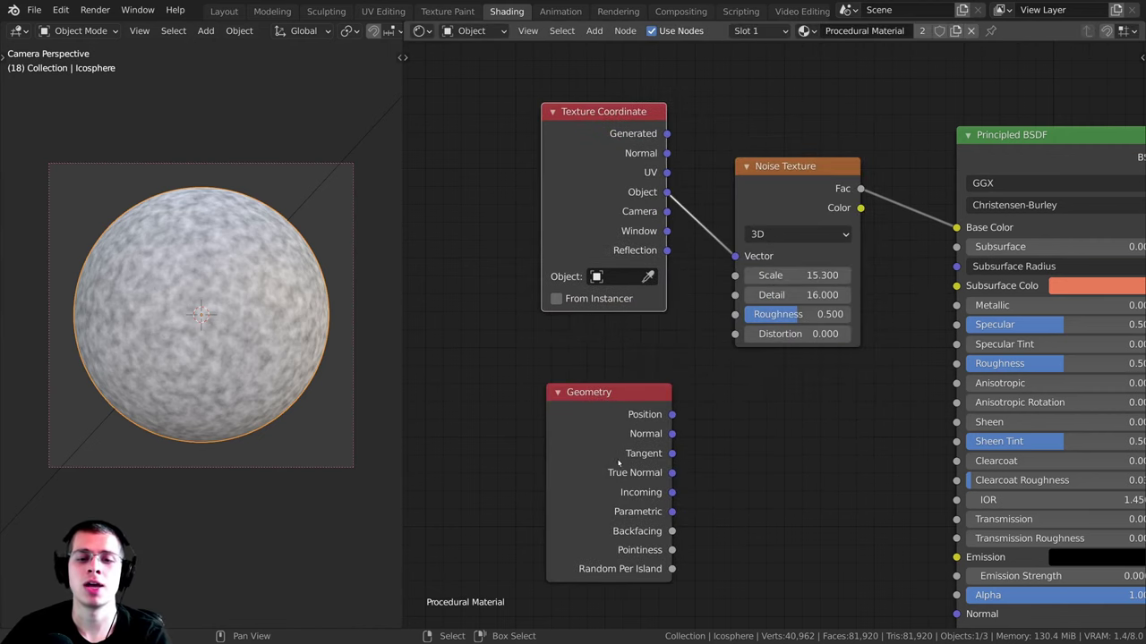
{"action": "left_click_drag", "start_coordinate": [611, 420], "coordinate": [608, 360]}
{"action": "middle_click_drag", "start_coordinate": [646, 375], "coordinate": [651, 350]}
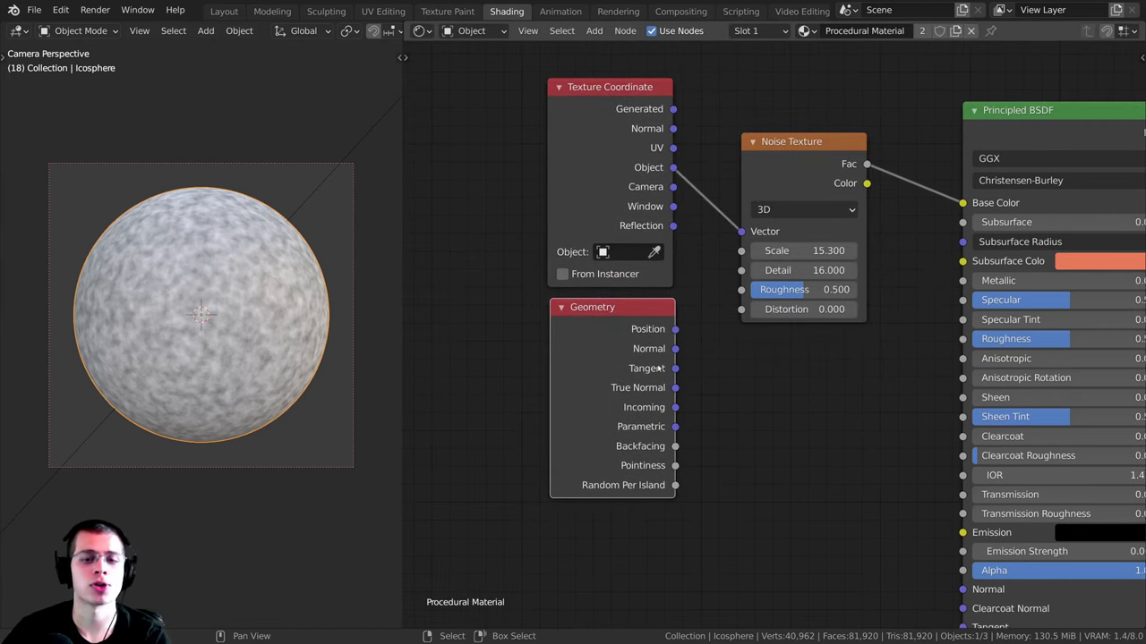
{"action": "left_click_drag", "start_coordinate": [609, 345], "coordinate": [565, 338]}
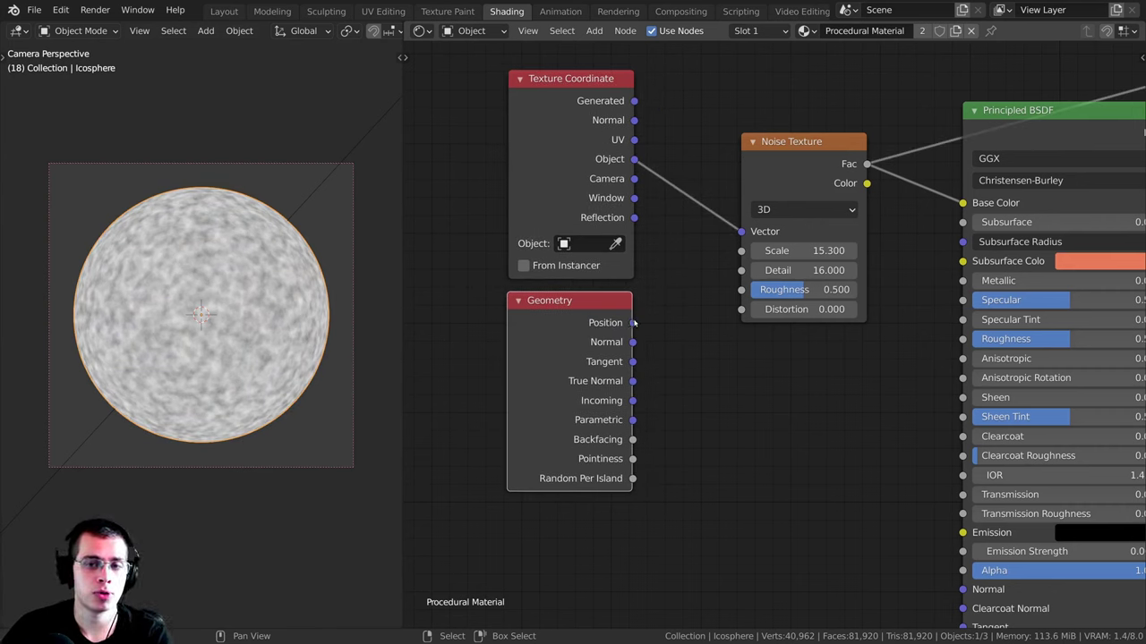
Step: Connect the Geometry node's Position output to the Noise Texture's Vector input and test-move the sphere, cancelling each move
{"action": "left_click_drag", "start_coordinate": [632, 324], "coordinate": [741, 231]}
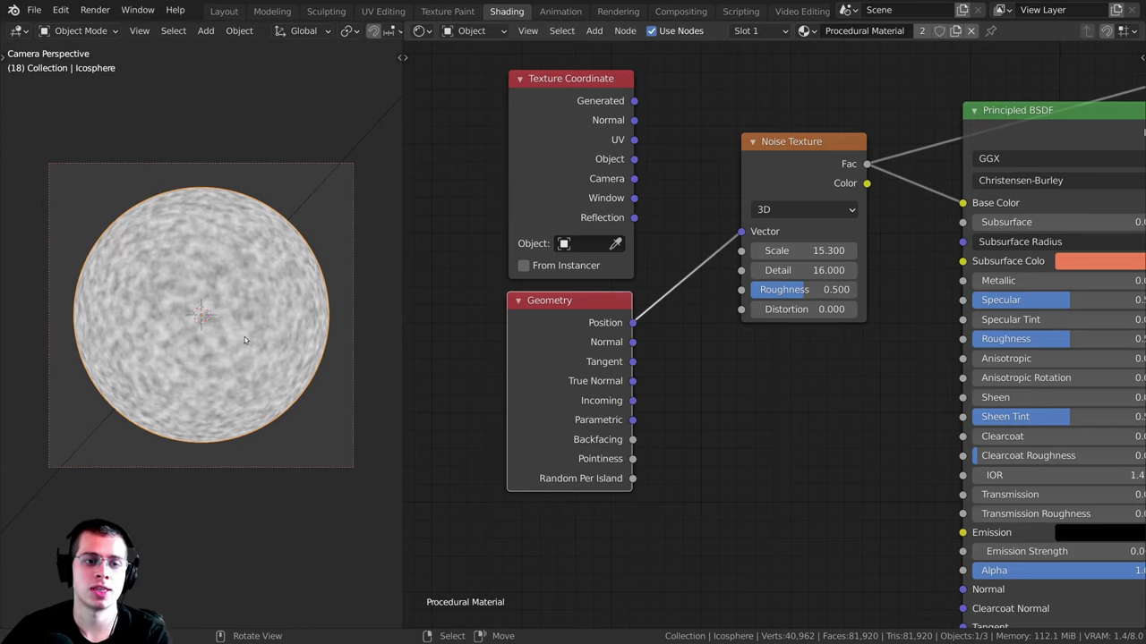
{"action": "key", "text": "g"}
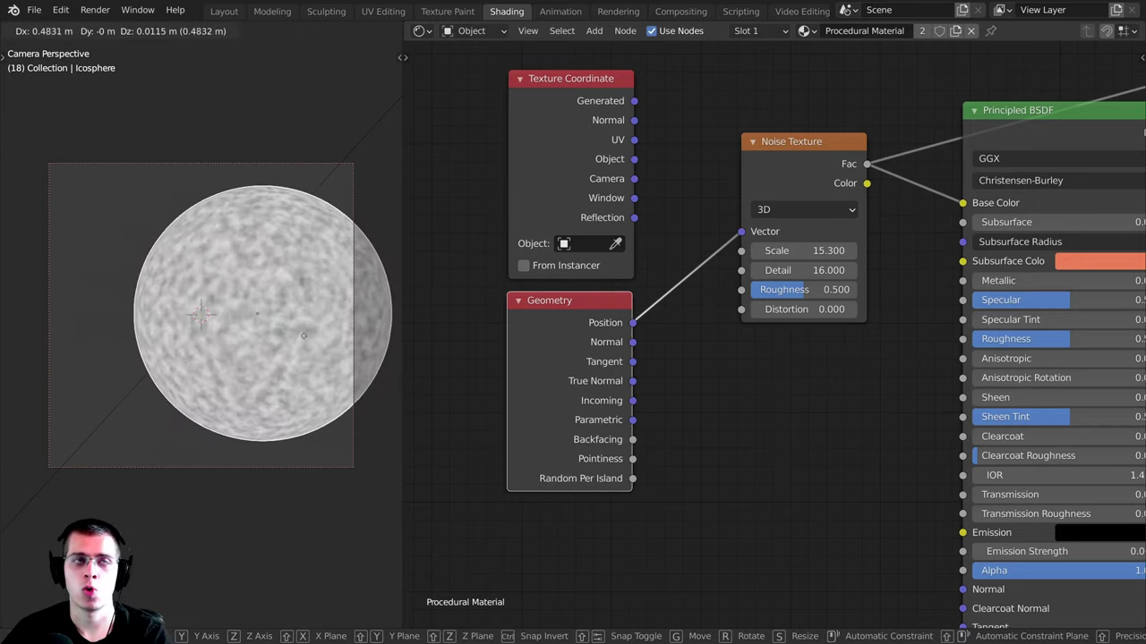
{"action": "right_click", "coordinate": [263, 343]}
{"action": "key", "text": "g"}
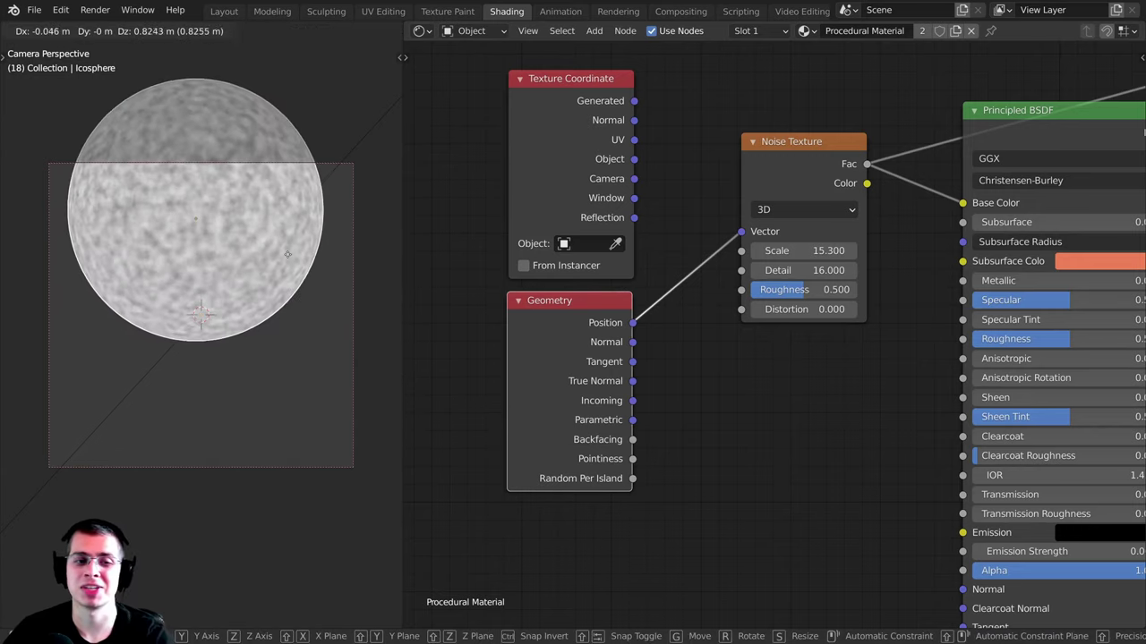
{"action": "key", "text": "z"}
{"action": "key", "text": "Escape"}
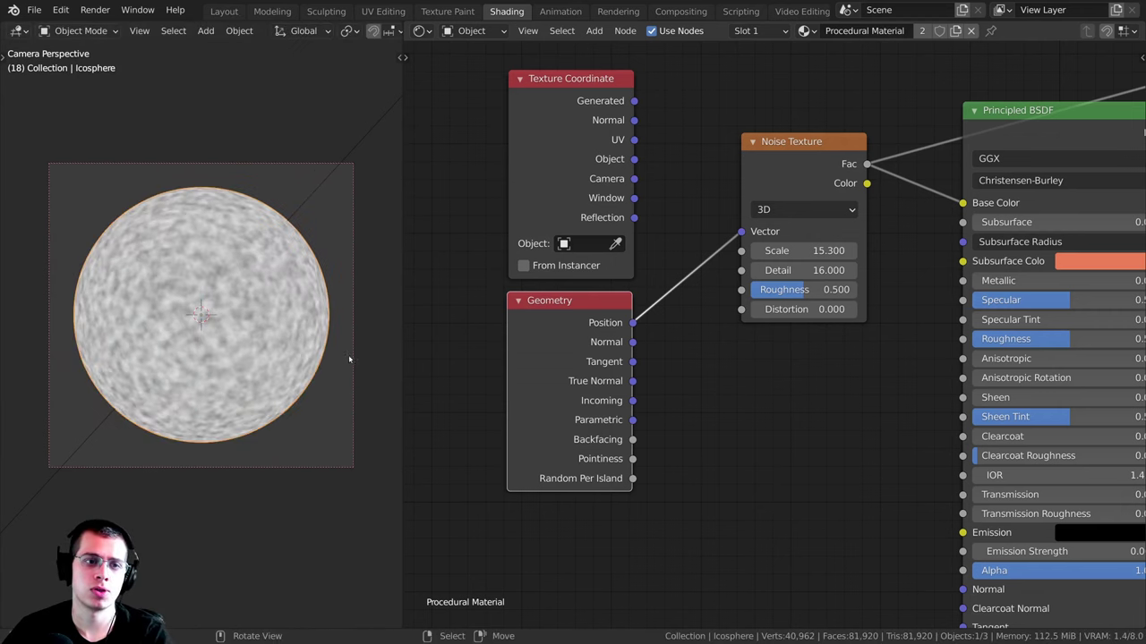
{"action": "key", "text": "g"}
{"action": "key", "text": "Escape"}
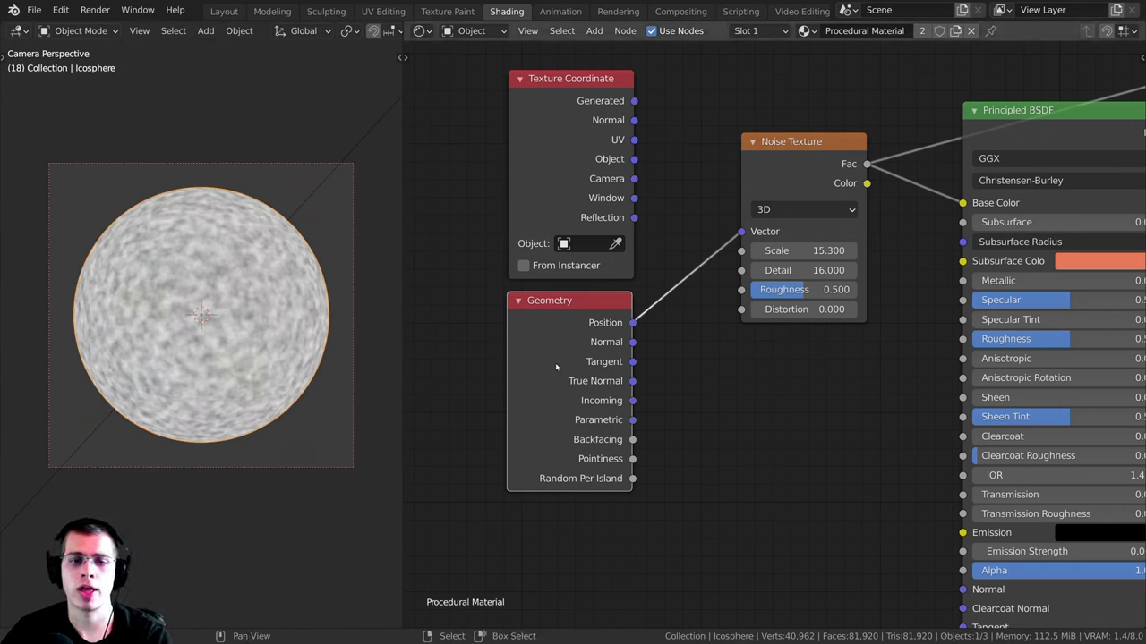
Step: Compare the Geometry node's Normal output with the Texture Coordinate's Normal output by connecting each to the Noise Texture's Vector input
{"action": "left_click_drag", "start_coordinate": [560, 367], "coordinate": [555, 365]}
{"action": "mouse_move", "coordinate": [627, 340]}
{"action": "left_mouse_down"}
{"action": "mouse_move", "coordinate": [756, 240]}
{"action": "mouse_move", "coordinate": [617, 324]}
{"action": "mouse_move", "coordinate": [741, 232]}
{"action": "left_mouse_up"}
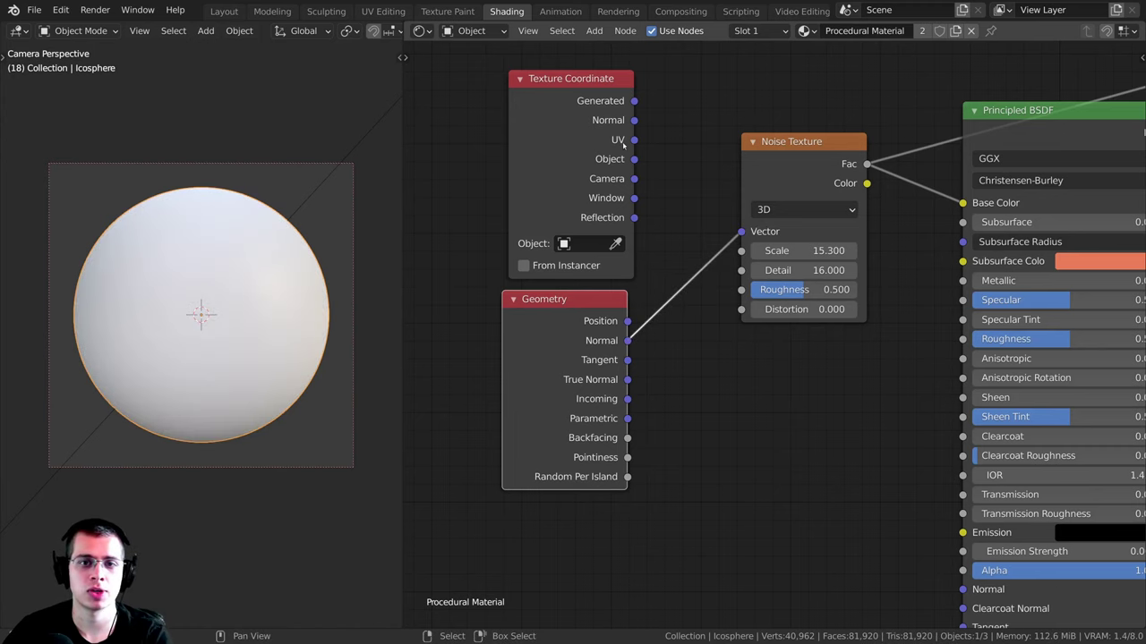
{"action": "mouse_move", "coordinate": [633, 120]}
{"action": "left_mouse_down"}
{"action": "mouse_move", "coordinate": [646, 120]}
{"action": "mouse_move", "coordinate": [634, 141]}
{"action": "mouse_move", "coordinate": [741, 232]}
{"action": "left_mouse_up"}
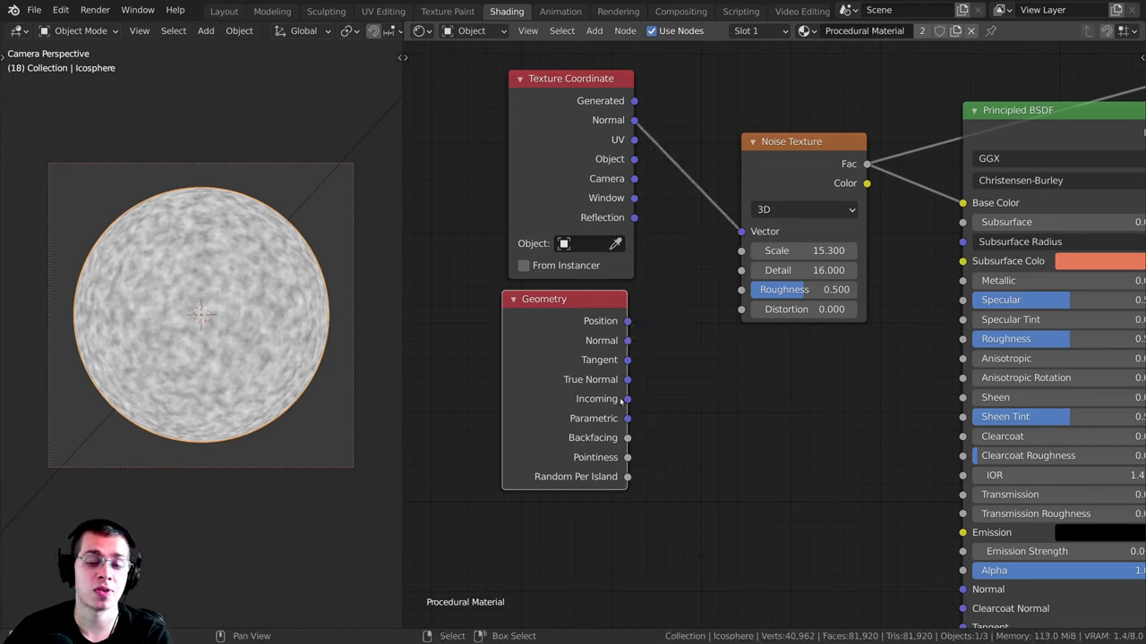
Step: Connect the Geometry node's Incoming output to the Noise Texture's Vector input
{"action": "left_click_drag", "start_coordinate": [629, 400], "coordinate": [741, 232]}
{"action": "scroll", "coordinate": [488, 374], "scroll_direction": "up", "scroll_amount": 2}
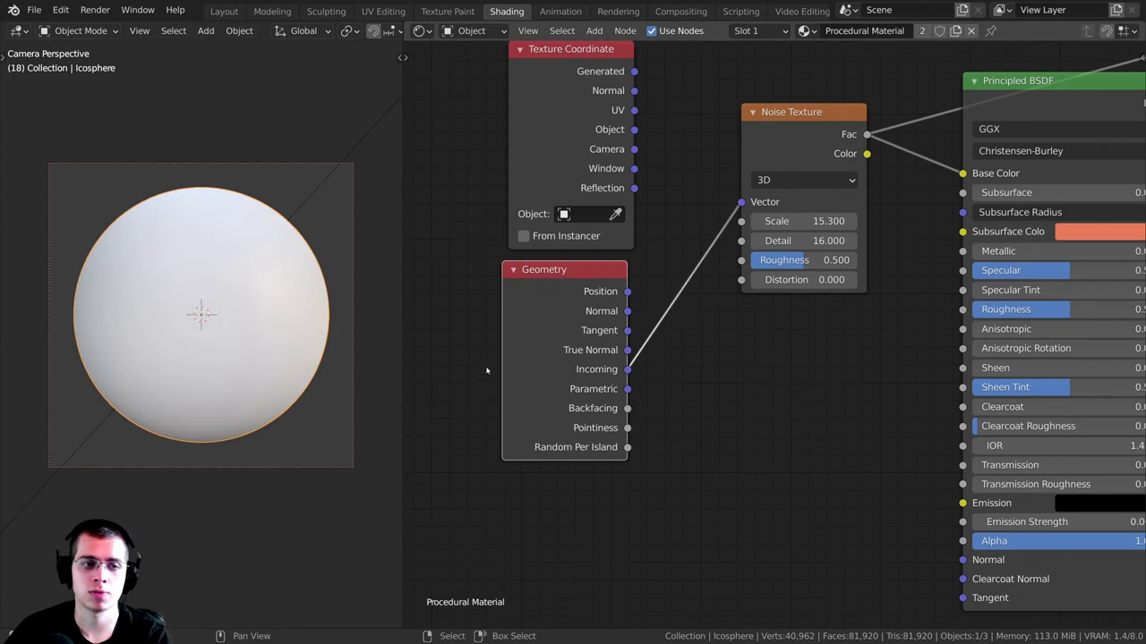
{"action": "scroll", "coordinate": [549, 260], "scroll_direction": "down", "scroll_amount": 1}
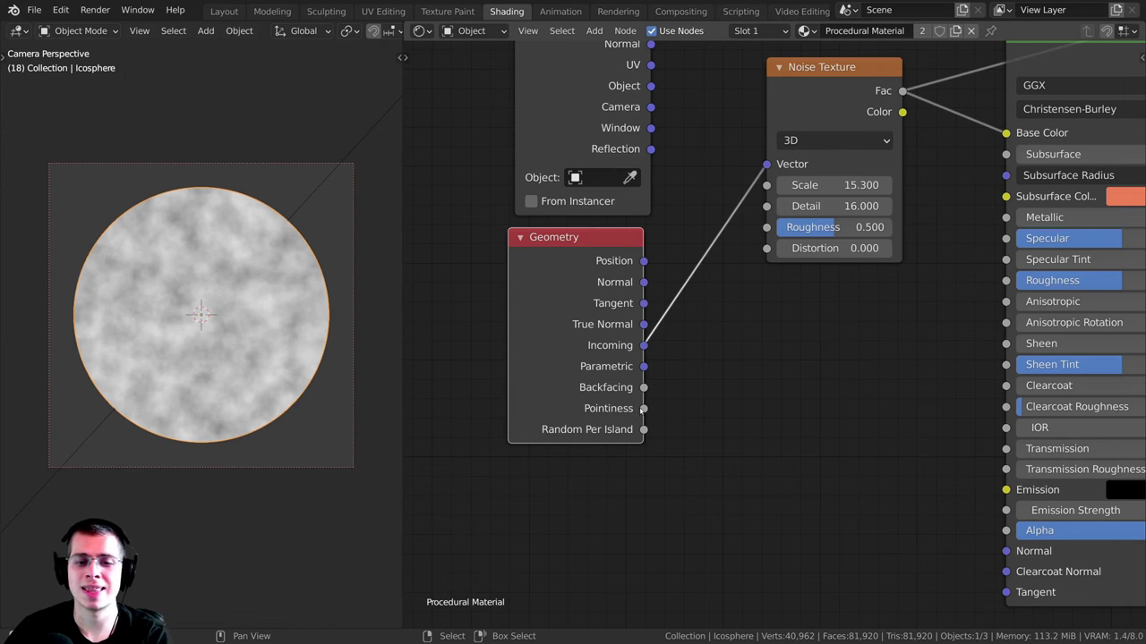
Step: Preview the Geometry node's Pointiness output directly on the sphere
{"action": "left_click_drag", "start_coordinate": [643, 409], "coordinate": [681, 407]}
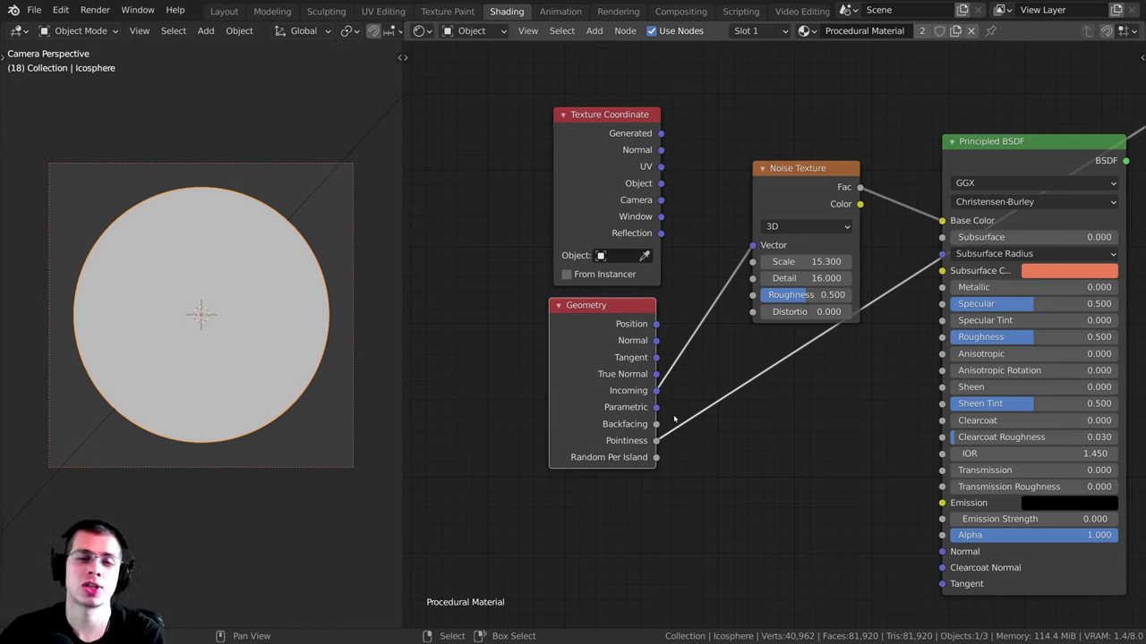
{"action": "middle_click_drag", "start_coordinate": [685, 167], "coordinate": [706, 174]}
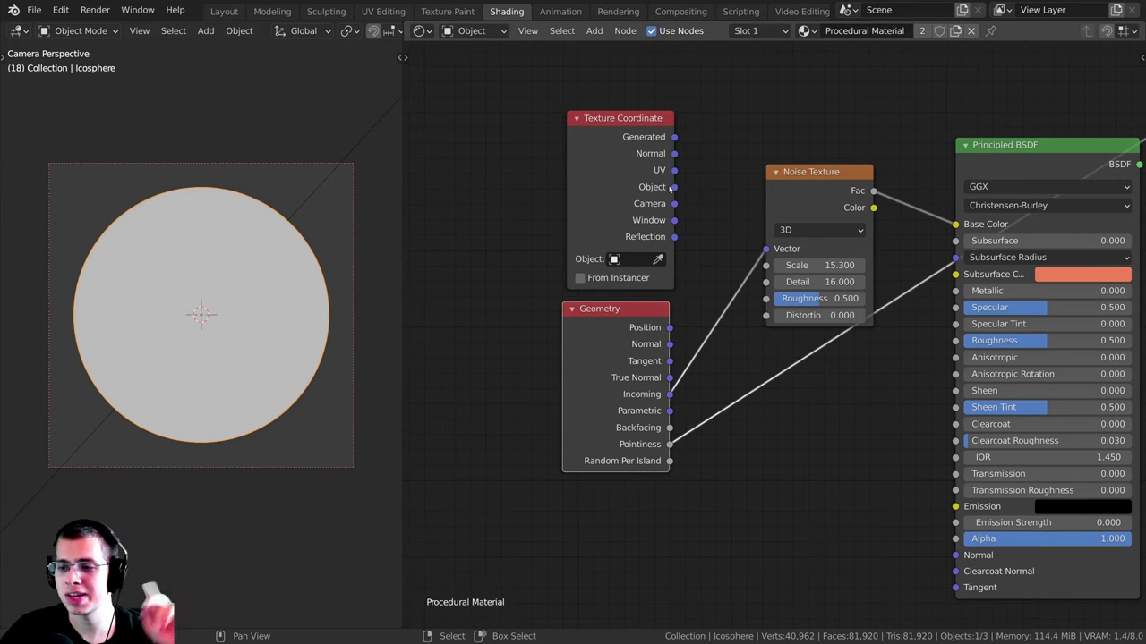
Step: Add a monkey mesh at the sphere's location and rotate it about its local Z axis to face the camera
{"action": "scroll", "coordinate": [248, 250], "scroll_direction": "down", "scroll_amount": 2}
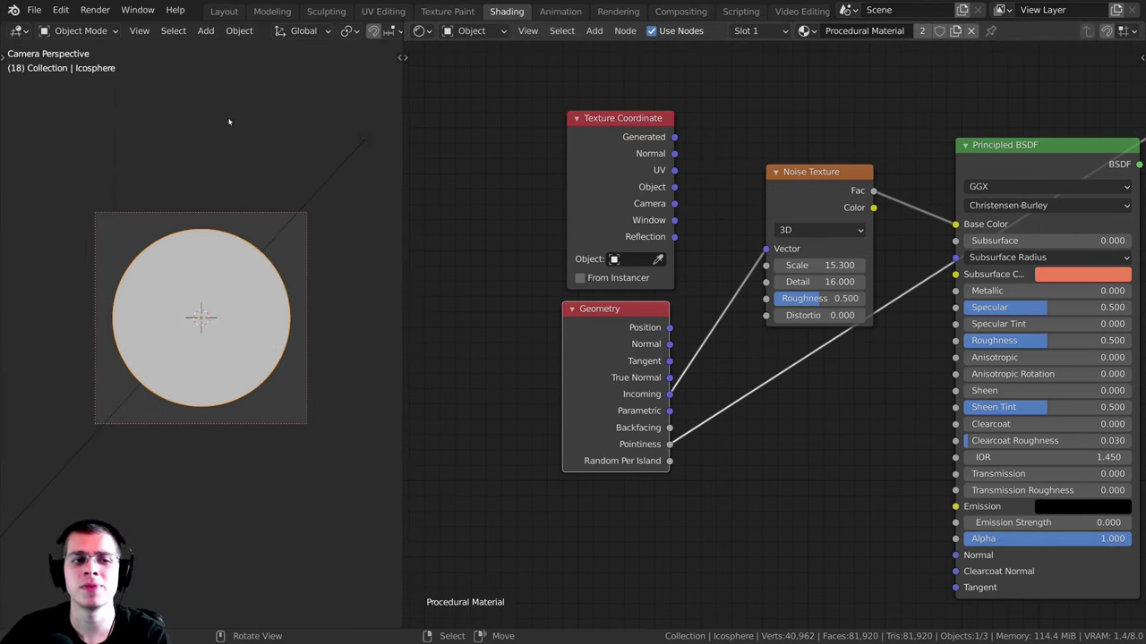
{"action": "key", "text": "shift+a"}
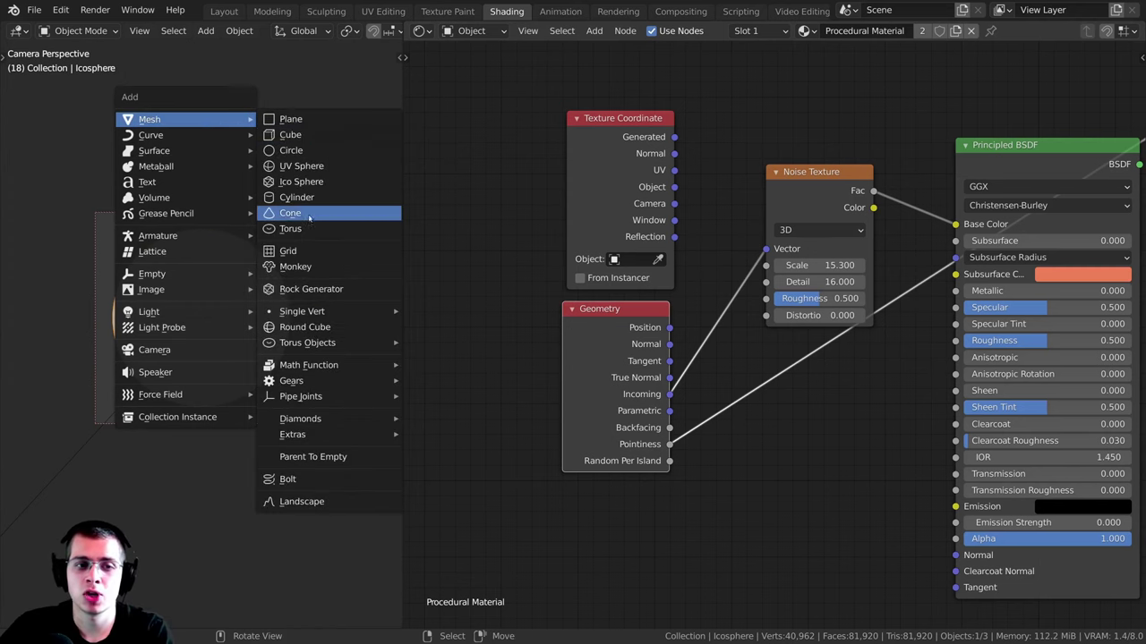
{"action": "left_click", "coordinate": [296, 266]}
{"action": "key", "text": "r"}
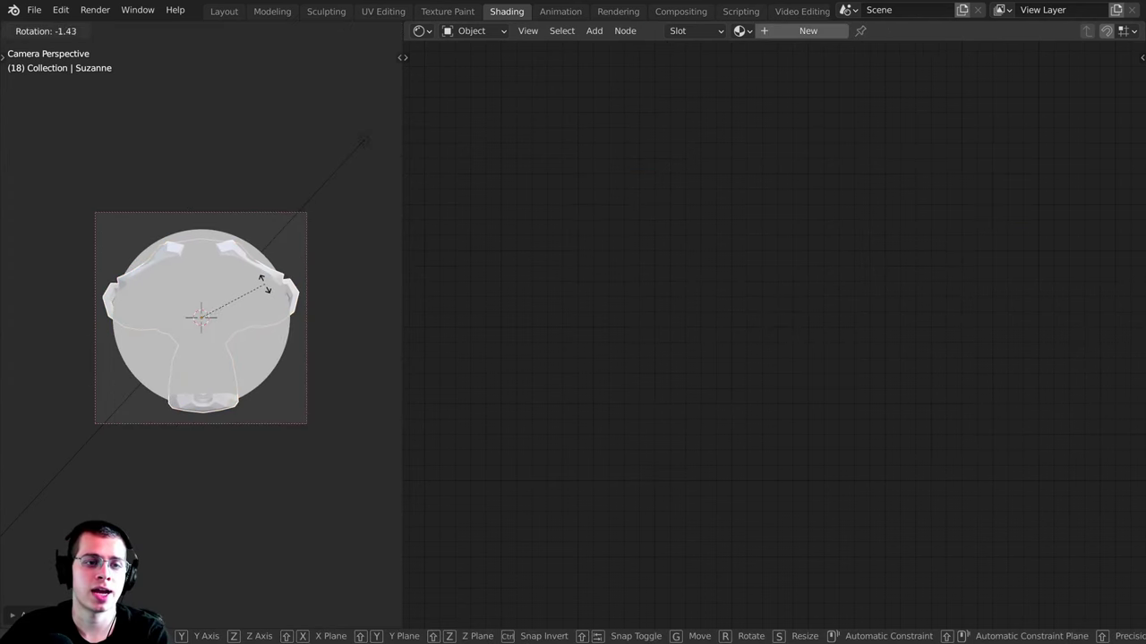
{"action": "key", "text": "z"}
{"action": "key", "text": "z"}
{"action": "left_click", "coordinate": [250, 117]}
{"action": "right_click", "coordinate": [237, 300]}
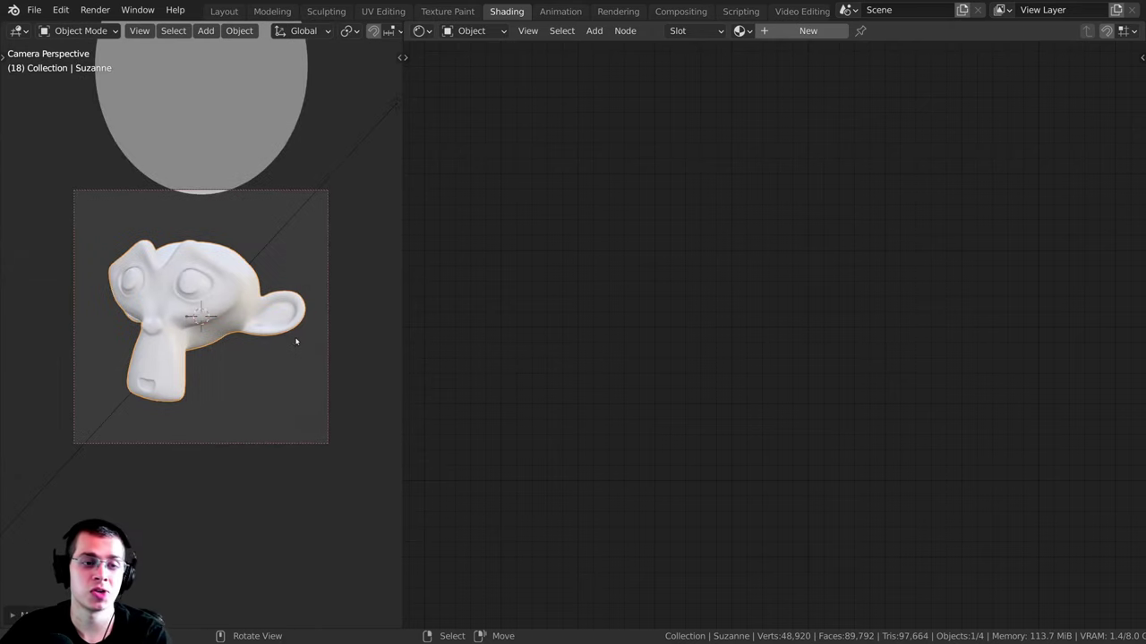
Step: Scale up the monkey mesh and give it the sphere's Procedural Material
{"action": "key", "text": "s"}
{"action": "left_click", "coordinate": [311, 343]}
{"action": "left_click", "coordinate": [256, 153]}
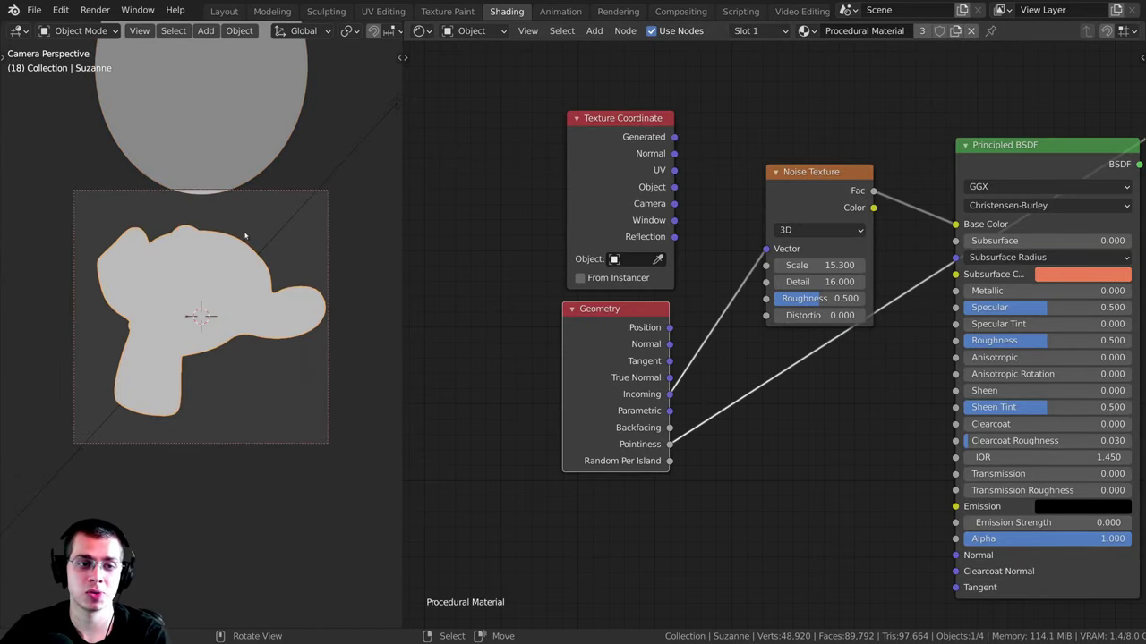
Step: Reposition the monkey mesh in the camera view and switch the viewport to rendered shading
{"action": "scroll", "coordinate": [235, 281], "scroll_direction": "up", "scroll_amount": 1}
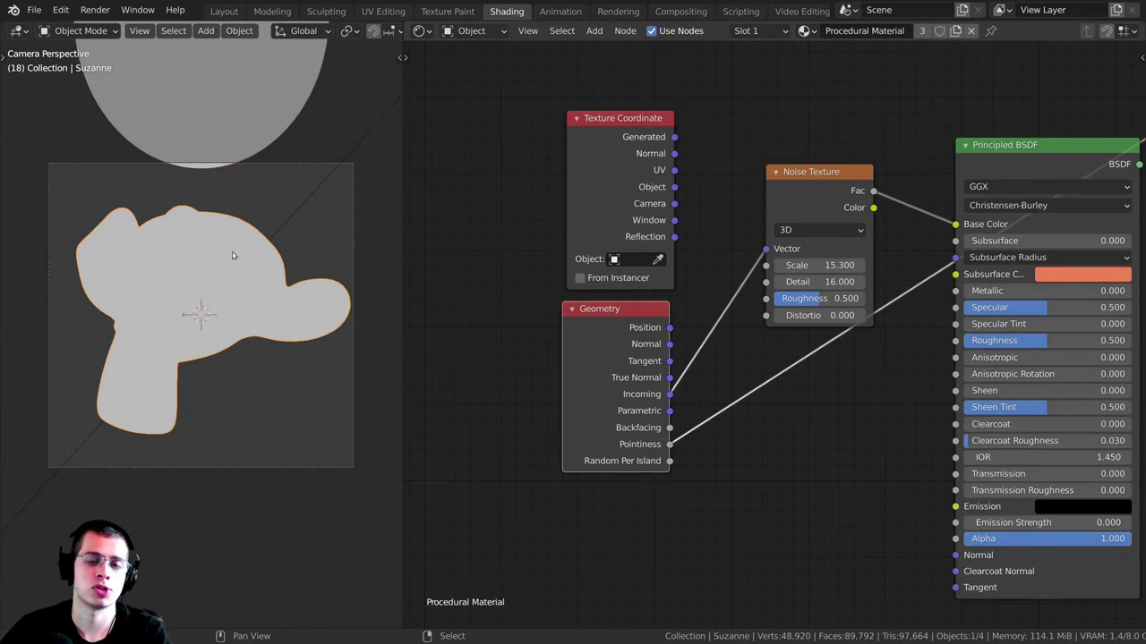
{"action": "scroll", "coordinate": [236, 257], "scroll_direction": "up", "scroll_amount": 1}
{"action": "key", "text": "g"}
{"action": "left_click", "coordinate": [230, 269]}
{"action": "key", "text": "z"}
{"action": "left_click", "coordinate": [333, 231]}
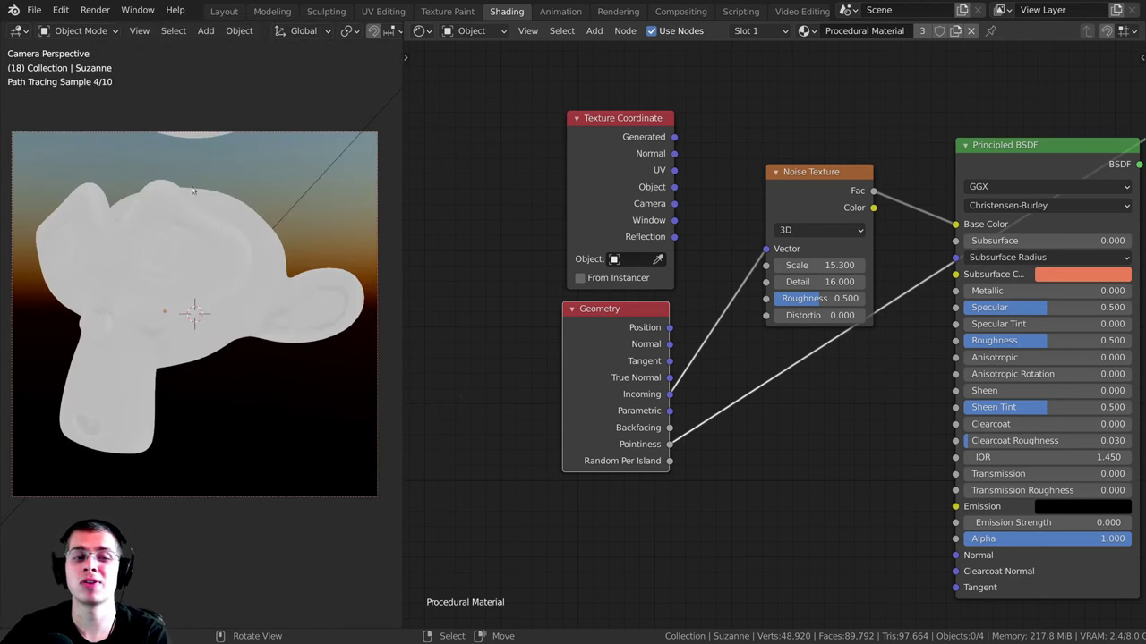
Step: Cycle the preview through the Geometry node's outputs and return it to Pointiness
{"action": "middle_click_drag", "start_coordinate": [610, 331], "coordinate": [595, 333]}
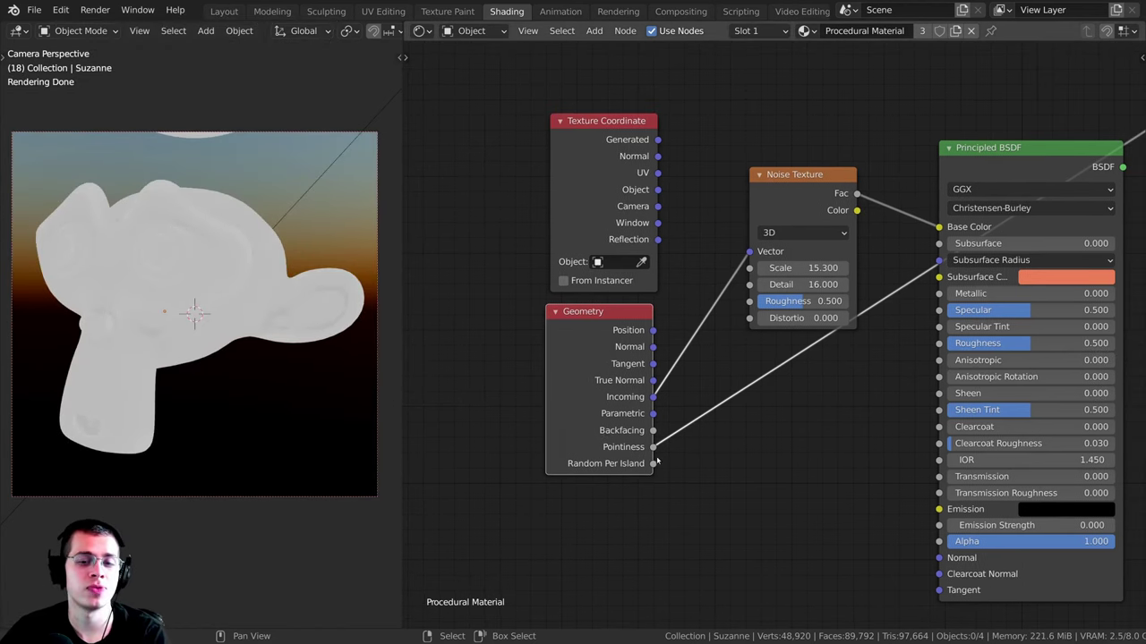
{"action": "scroll", "coordinate": [210, 173], "scroll_direction": "up", "scroll_amount": 4}
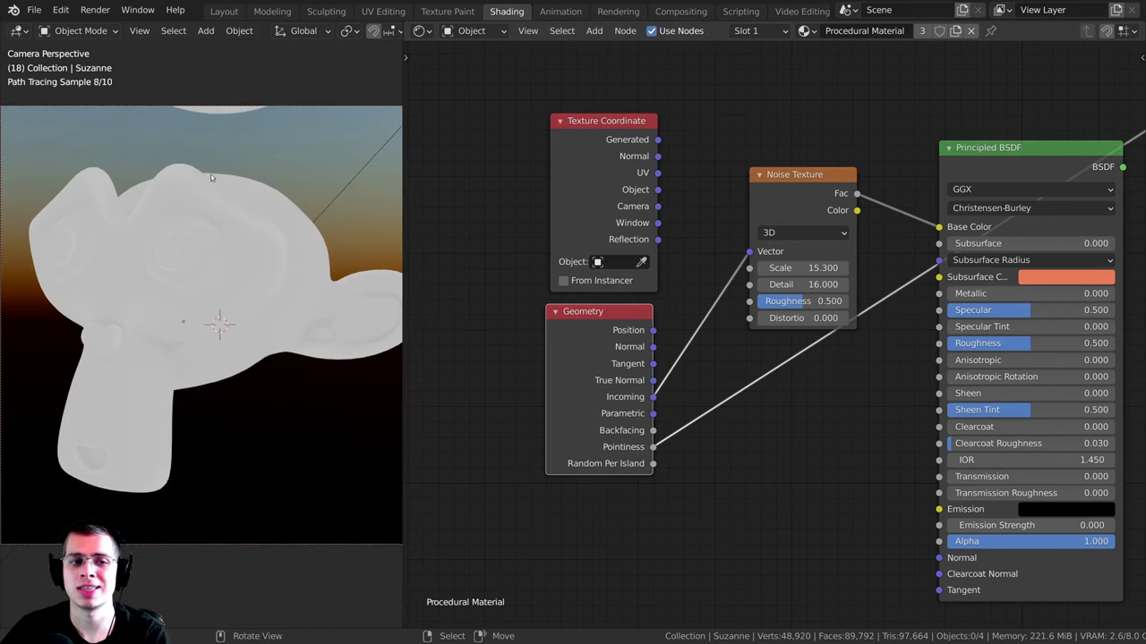
{"action": "scroll", "coordinate": [218, 247], "scroll_direction": "down", "scroll_amount": 1}
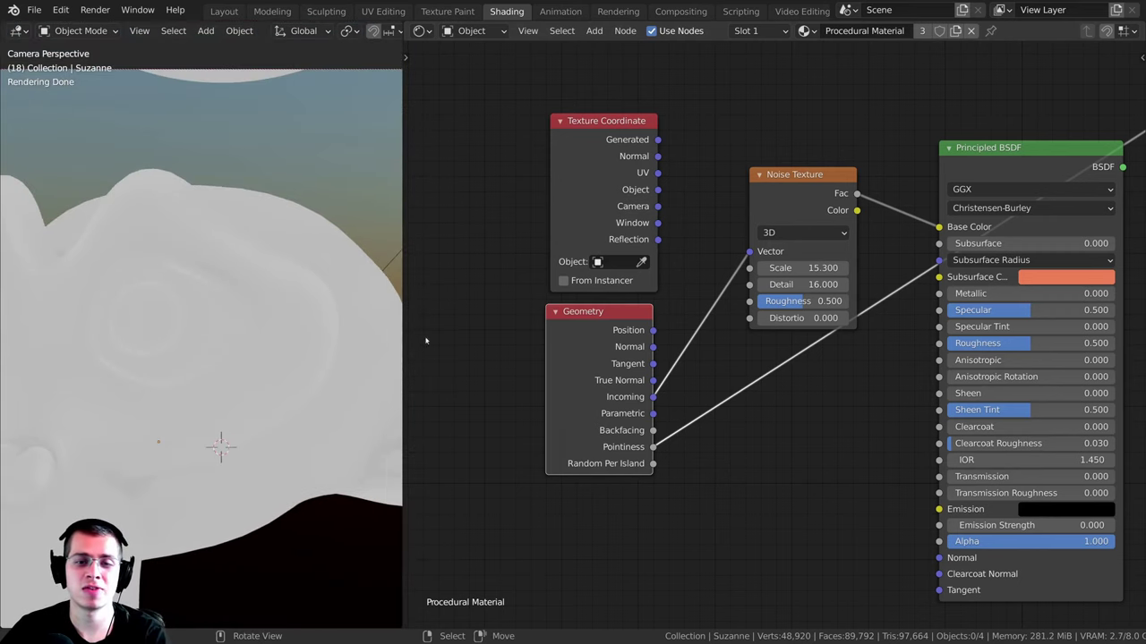
{"action": "scroll", "coordinate": [200, 334], "scroll_direction": "down", "scroll_amount": 1}
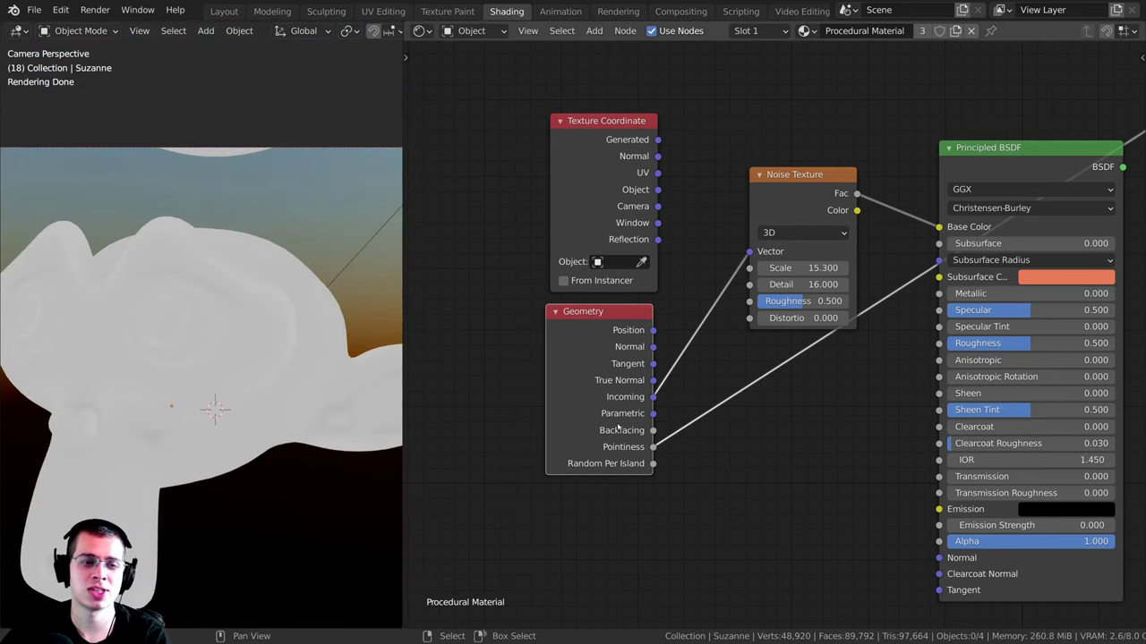
{"action": "middle_click_drag", "start_coordinate": [617, 427], "coordinate": [623, 382]}
{"action": "left_click", "coordinate": [611, 297], "text": "ctrl+shift"}
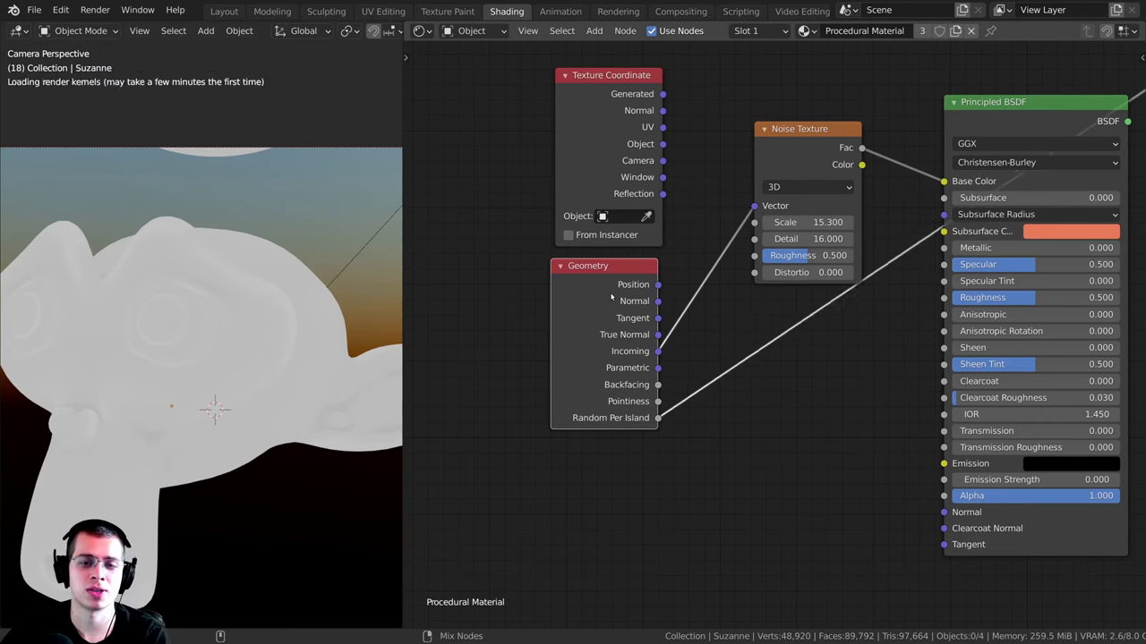
{"action": "left_click", "coordinate": [611, 297], "text": "ctrl+shift"}
{"action": "left_click", "coordinate": [612, 298], "text": "ctrl+shift"}
{"action": "left_click", "coordinate": [612, 298], "text": "ctrl+shift"}
{"action": "left_click", "coordinate": [611, 297], "text": "ctrl+shift"}
{"action": "left_click", "coordinate": [612, 297], "text": "ctrl+shift"}
{"action": "left_click", "coordinate": [611, 298], "text": "ctrl+shift"}
{"action": "left_click", "coordinate": [611, 297], "text": "ctrl+shift"}
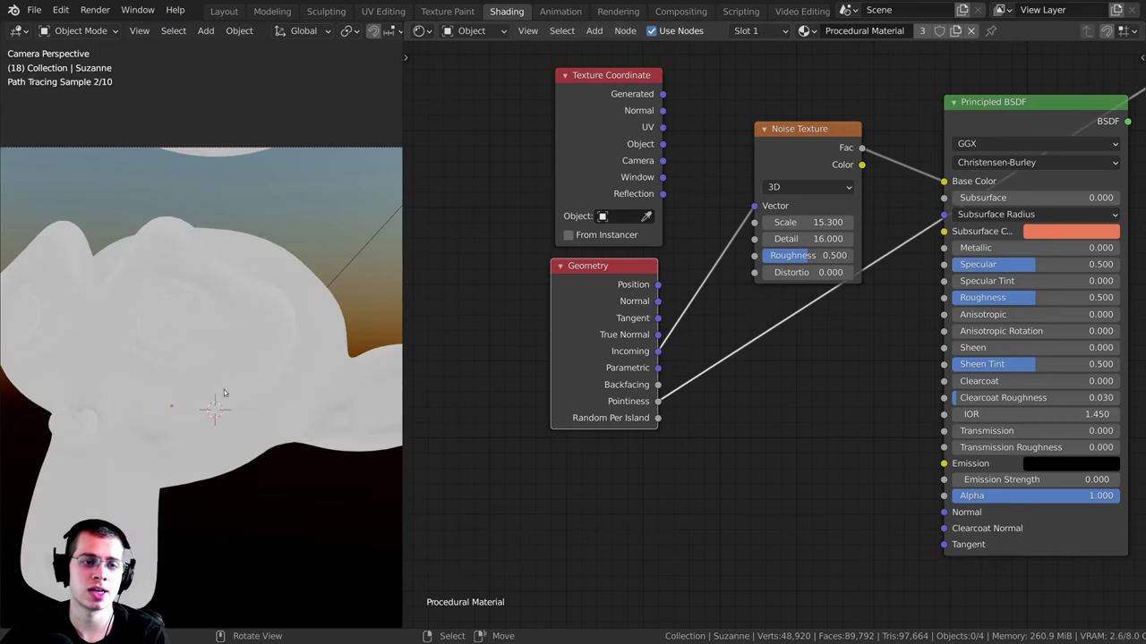
Step: Examine the Pointiness shading on the monkey's eye and head up close and from another angle, ending in the camera view
{"action": "scroll", "coordinate": [174, 337], "scroll_direction": "up", "scroll_amount": 3}
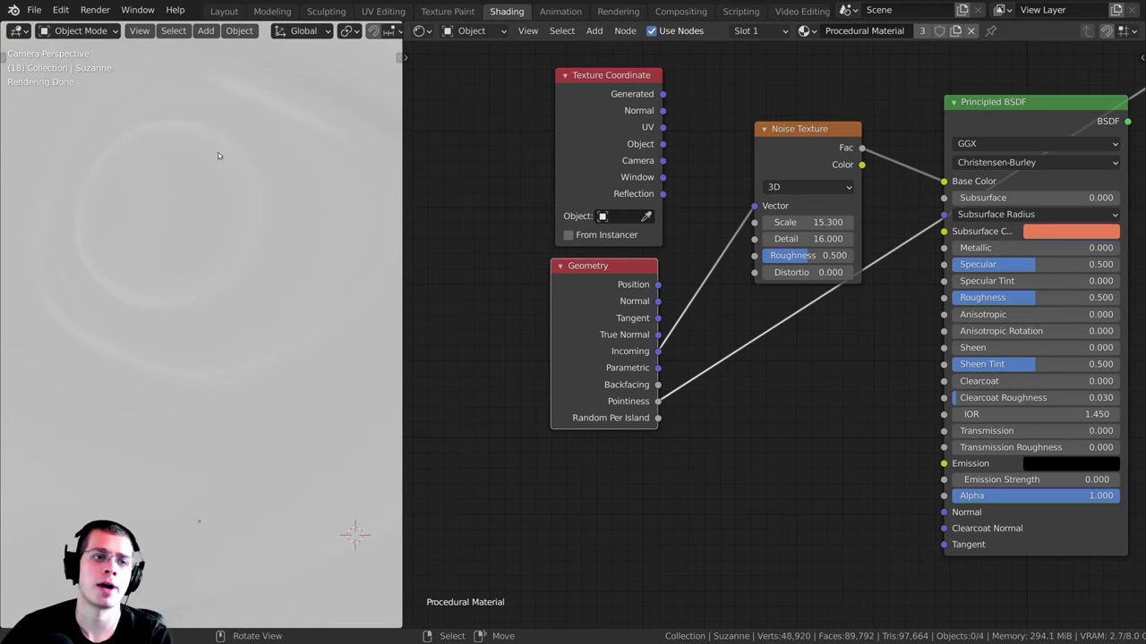
{"action": "scroll", "coordinate": [216, 233], "scroll_direction": "down", "scroll_amount": 5}
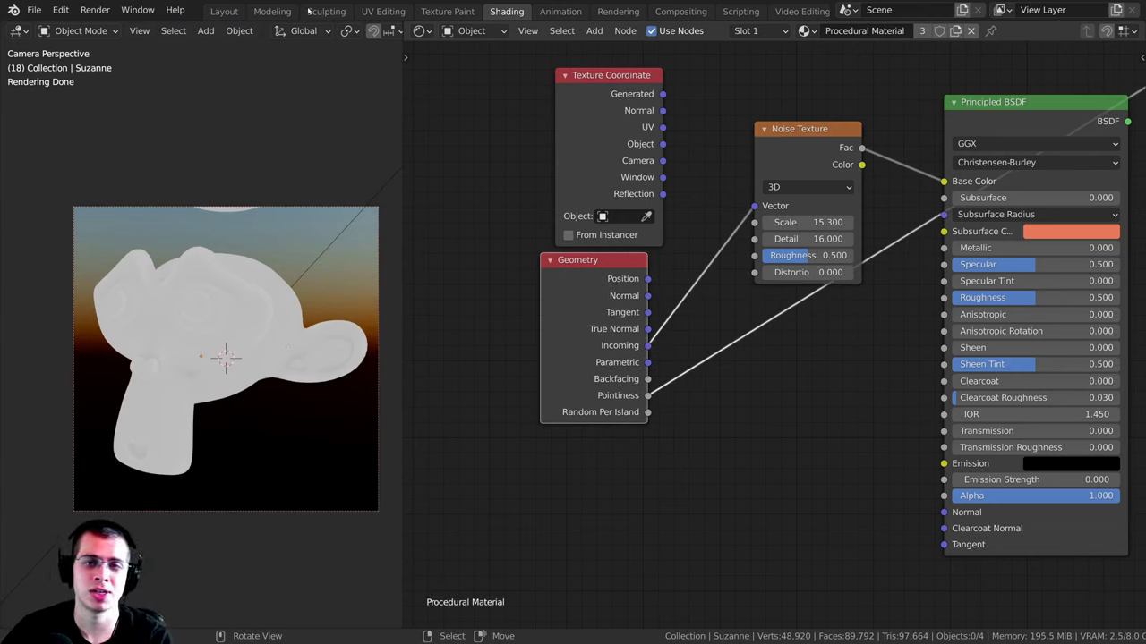
{"action": "left_click", "coordinate": [242, 272]}
{"action": "scroll", "coordinate": [220, 290], "scroll_direction": "up", "scroll_amount": 1}
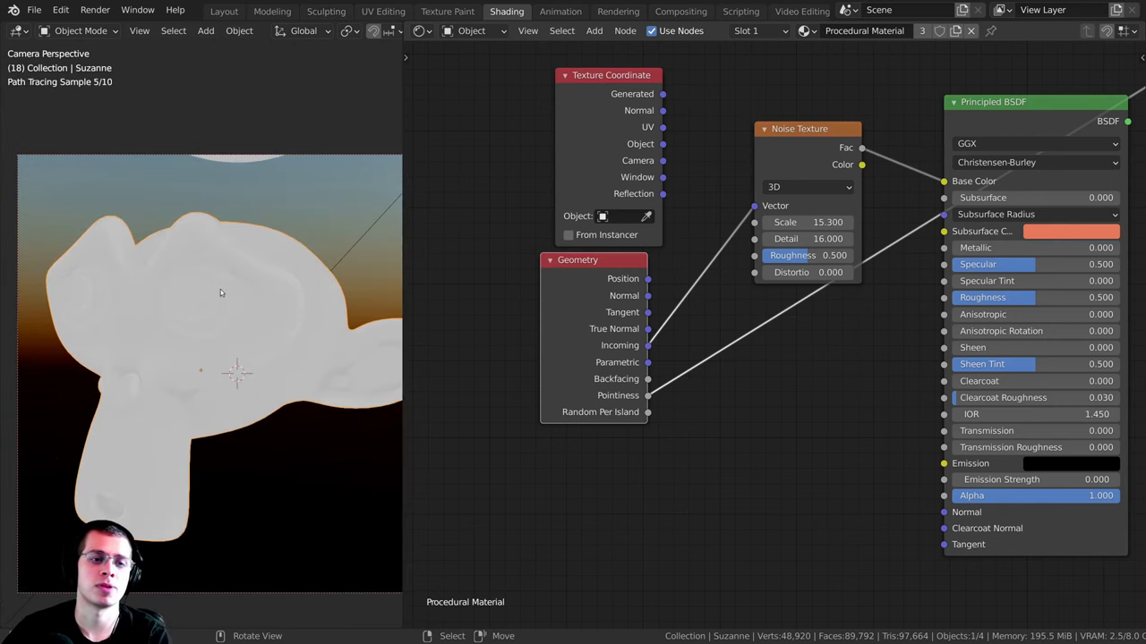
{"action": "middle_click_drag", "start_coordinate": [221, 290], "coordinate": [269, 306]}
{"action": "scroll", "coordinate": [338, 349], "scroll_direction": "up", "scroll_amount": 2}
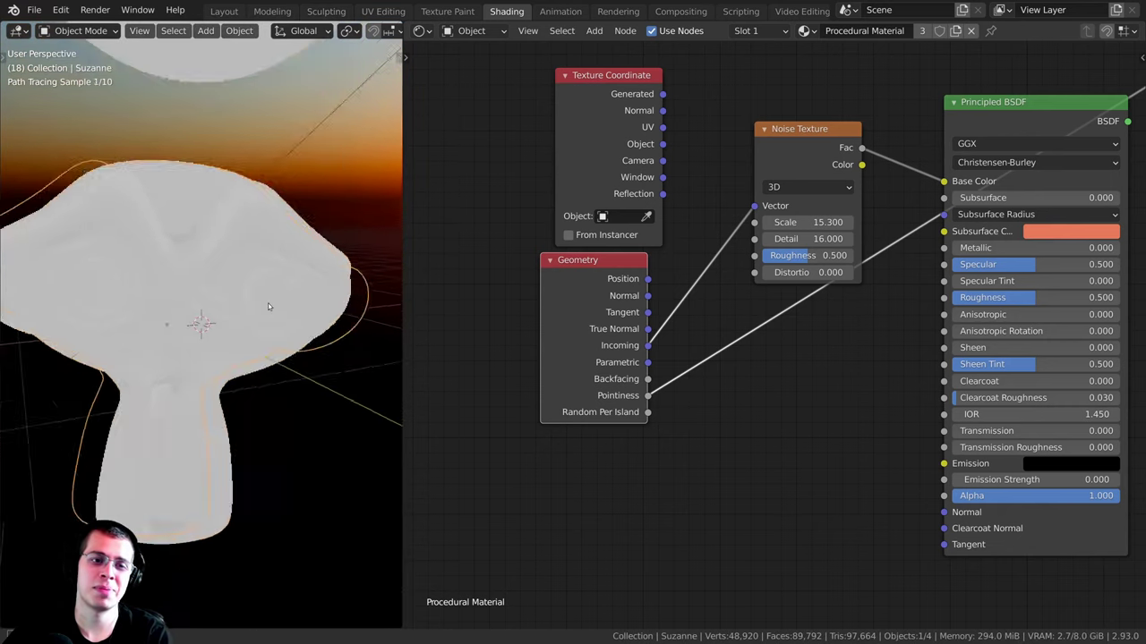
{"action": "key", "text": "KP_0"}
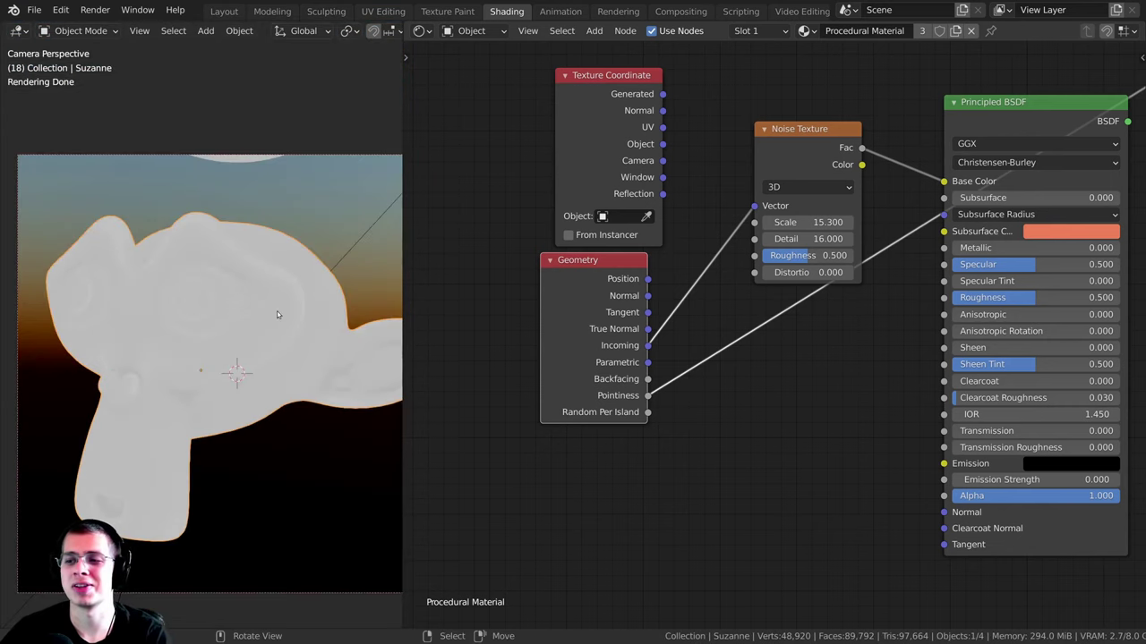
Step: Delete the monkey mesh, then lower the sphere about 2.3 m along global Z into the camera frame and rescale it slightly
{"action": "key", "text": "x"}
{"action": "left_click", "coordinate": [255, 294]}
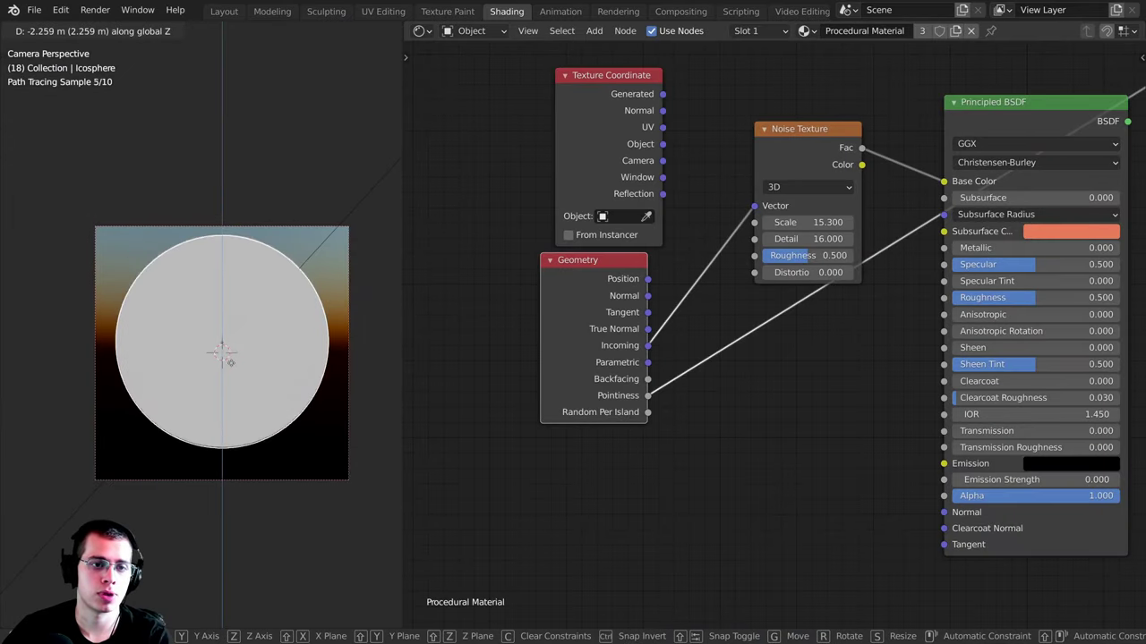
{"action": "left_click", "coordinate": [235, 366]}
{"action": "key", "text": "s"}
{"action": "left_click", "coordinate": [305, 355]}
Step: Delete the Geometry node and place a new Value input node below the Texture Coordinate node
{"action": "left_click_drag", "start_coordinate": [645, 259], "coordinate": [652, 269]}
{"action": "key", "text": "x"}
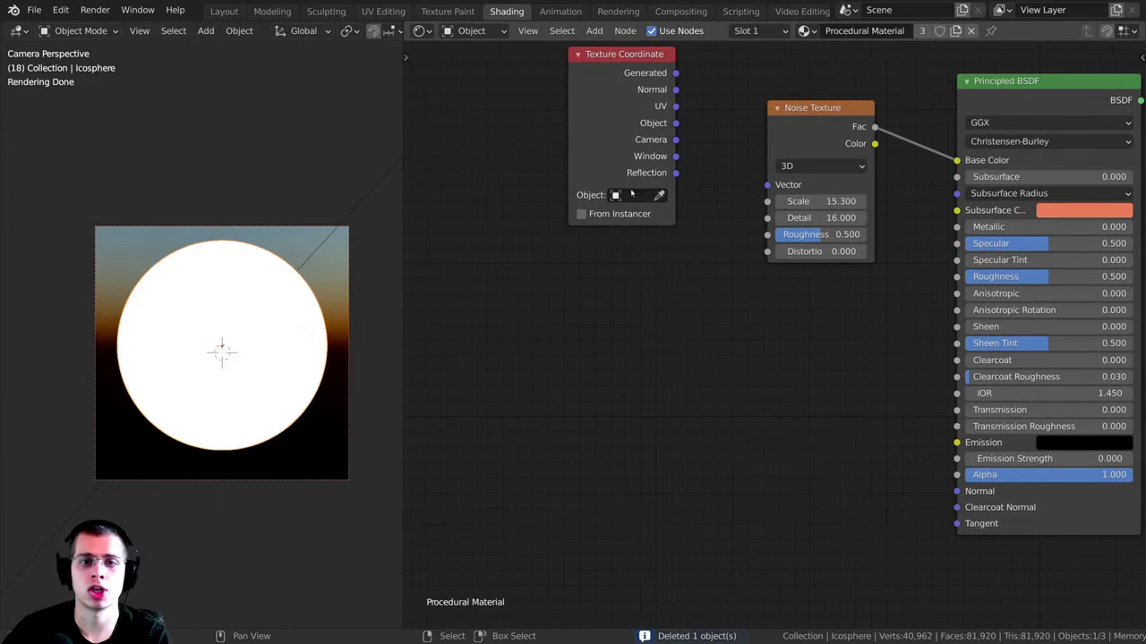
{"action": "key", "text": "shift+a"}
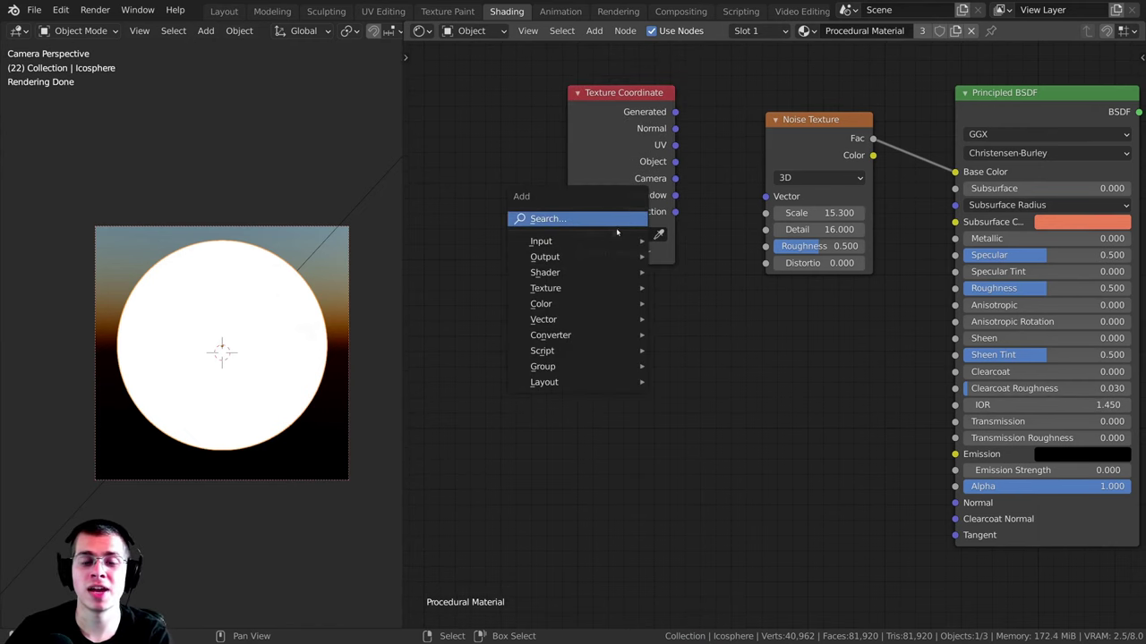
{"action": "mouse_move", "coordinate": [600, 246]}
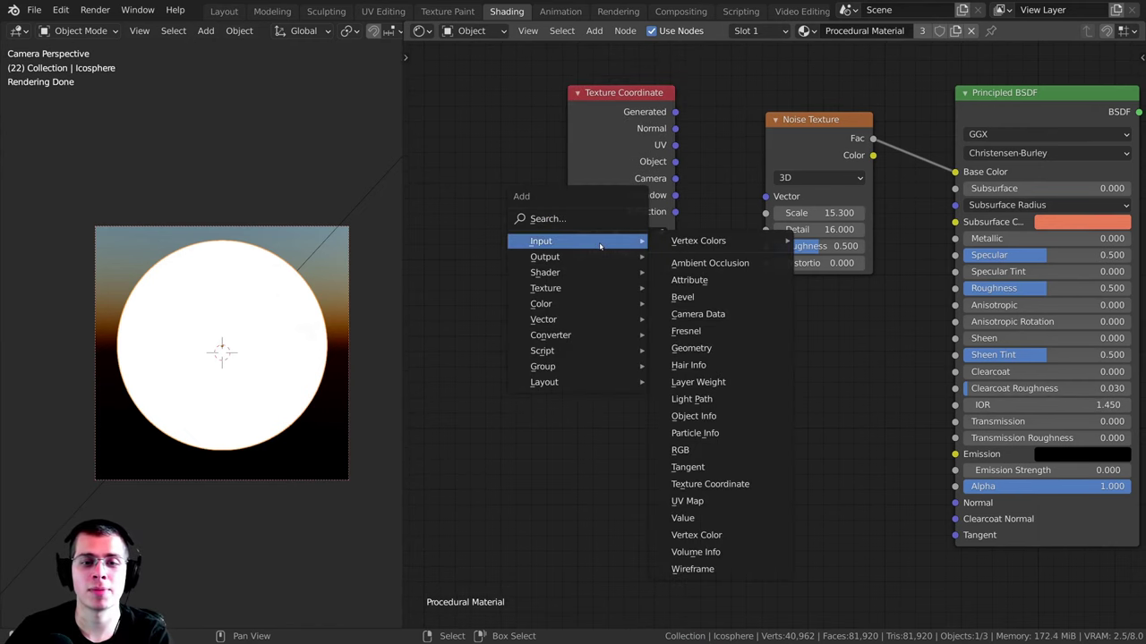
{"action": "left_click", "coordinate": [707, 519]}
{"action": "left_click", "coordinate": [603, 347]}
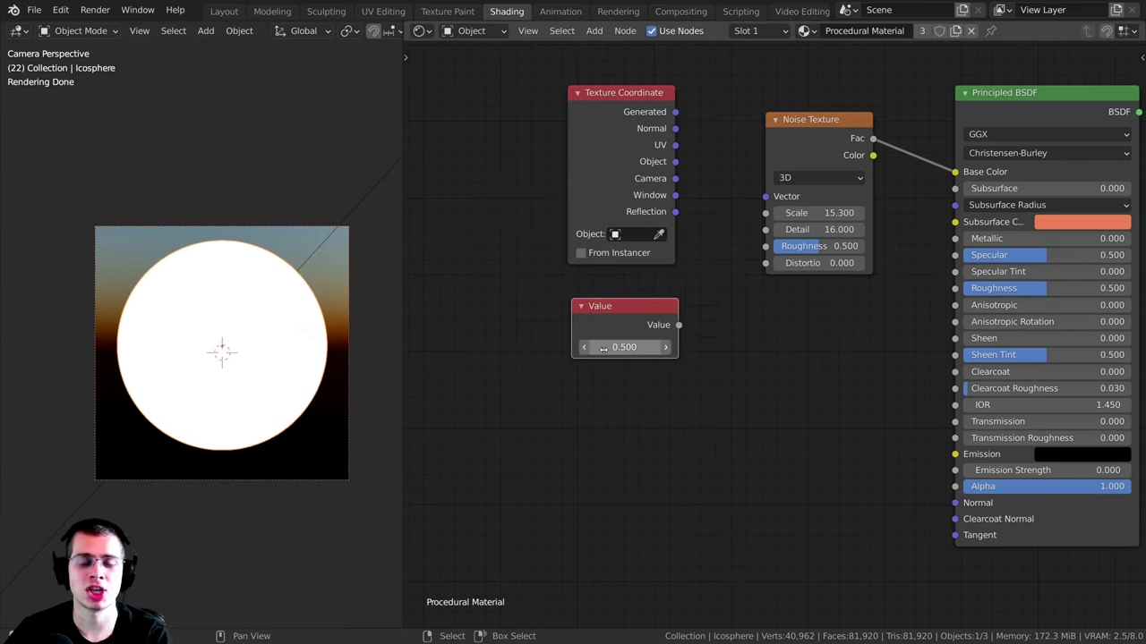
{"action": "left_click_drag", "start_coordinate": [621, 305], "coordinate": [617, 303]}
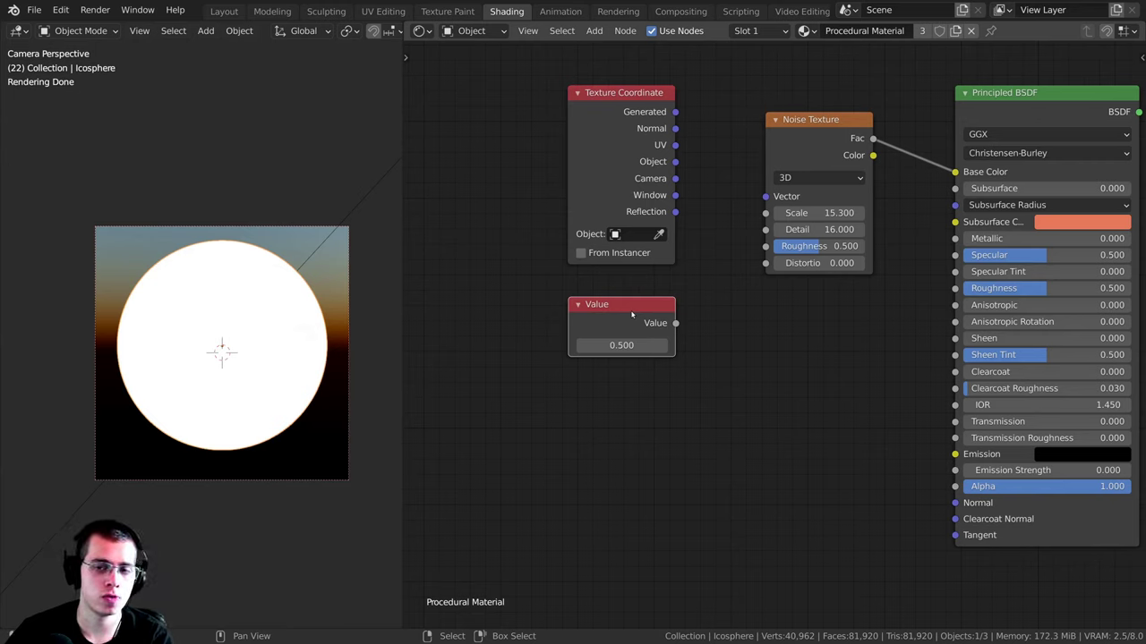
Step: Try linking the Value node to the Noise Texture's Scale input, then detach the link
{"action": "left_click_drag", "start_coordinate": [623, 162], "coordinate": [602, 109]}
{"action": "left_click_drag", "start_coordinate": [639, 309], "coordinate": [763, 214]}
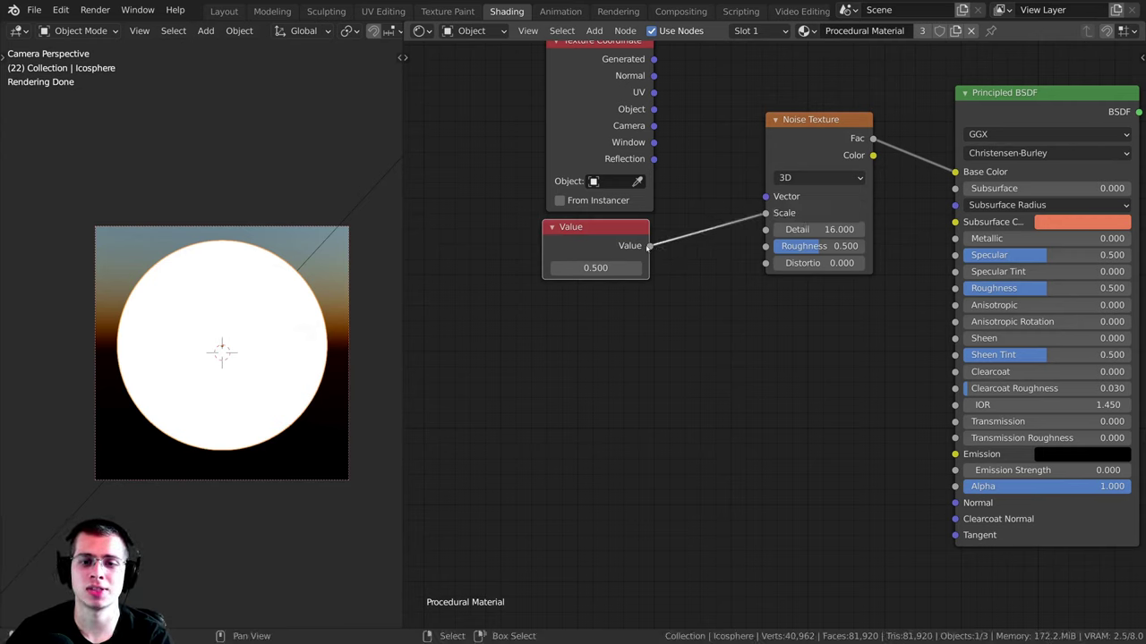
{"action": "left_click_drag", "start_coordinate": [621, 244], "coordinate": [761, 218]}
{"action": "left_click_drag", "start_coordinate": [651, 262], "coordinate": [646, 251]}
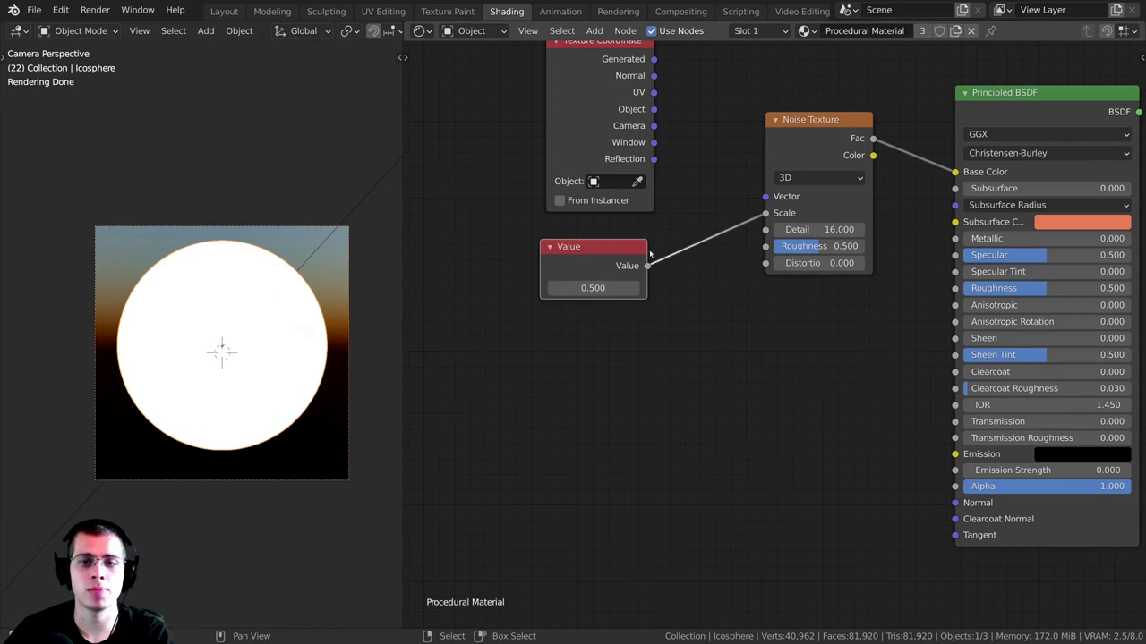
{"action": "left_click_drag", "start_coordinate": [768, 215], "coordinate": [747, 226]}
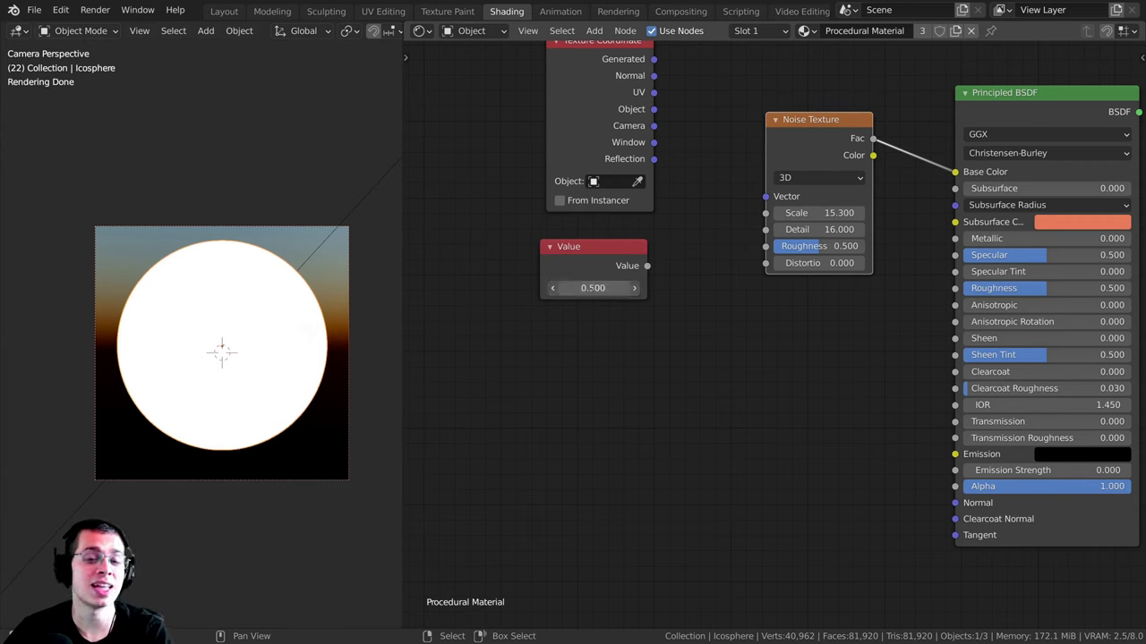
Step: Connect the Value node's output to both the Scale and Detail inputs of the Noise Texture
{"action": "left_click_drag", "start_coordinate": [648, 266], "coordinate": [765, 213]}
{"action": "left_click_drag", "start_coordinate": [648, 266], "coordinate": [771, 237]}
{"action": "scroll", "coordinate": [772, 259], "scroll_direction": "down", "scroll_amount": 1}
{"action": "left_click_drag", "start_coordinate": [617, 283], "coordinate": [635, 258]}
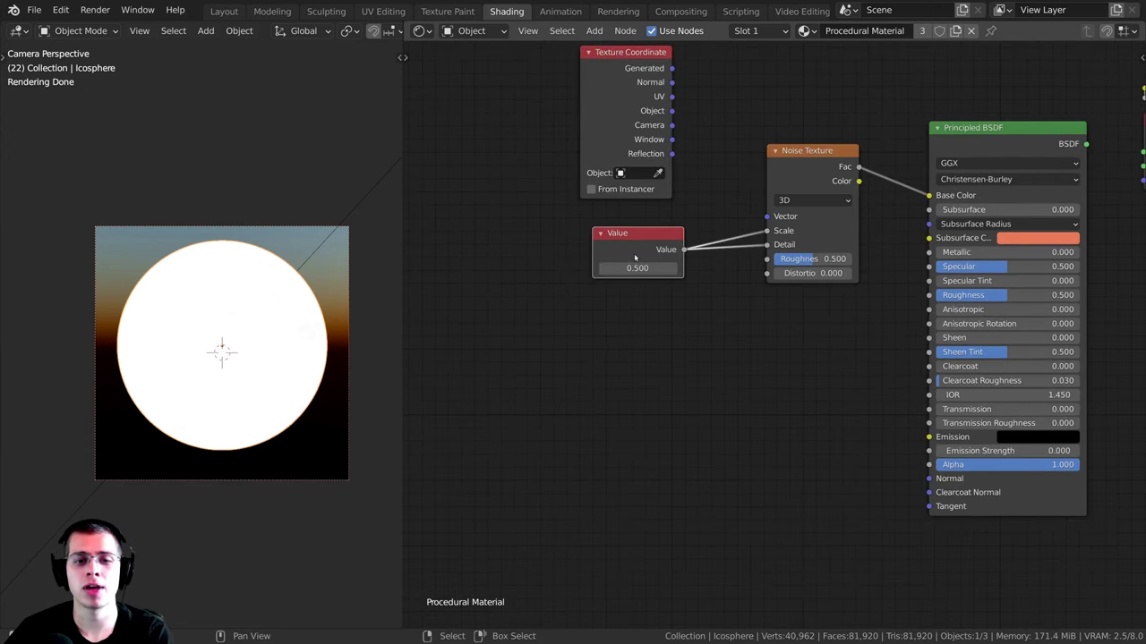
Step: Preview the Noise Texture on the sphere and set the Value node to 15
{"action": "scroll", "coordinate": [634, 258], "scroll_direction": "up", "scroll_amount": 1}
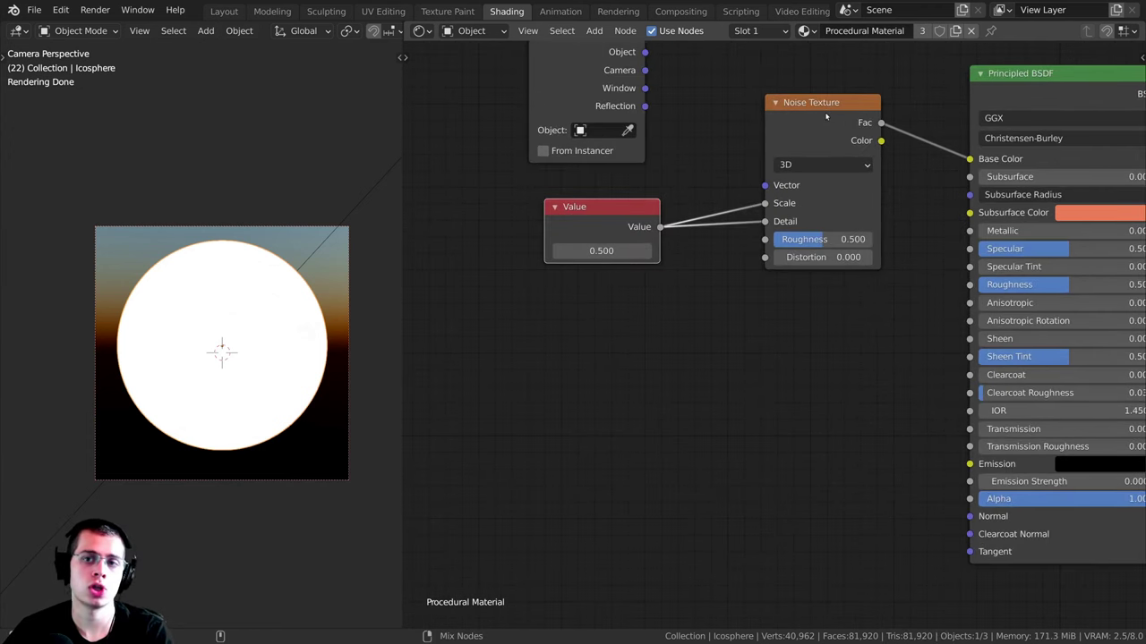
{"action": "scroll", "coordinate": [775, 329], "scroll_direction": "up", "scroll_amount": 1}
{"action": "left_click", "coordinate": [538, 221]}
{"action": "type", "text": "4"}
{"action": "key", "text": "Return"}
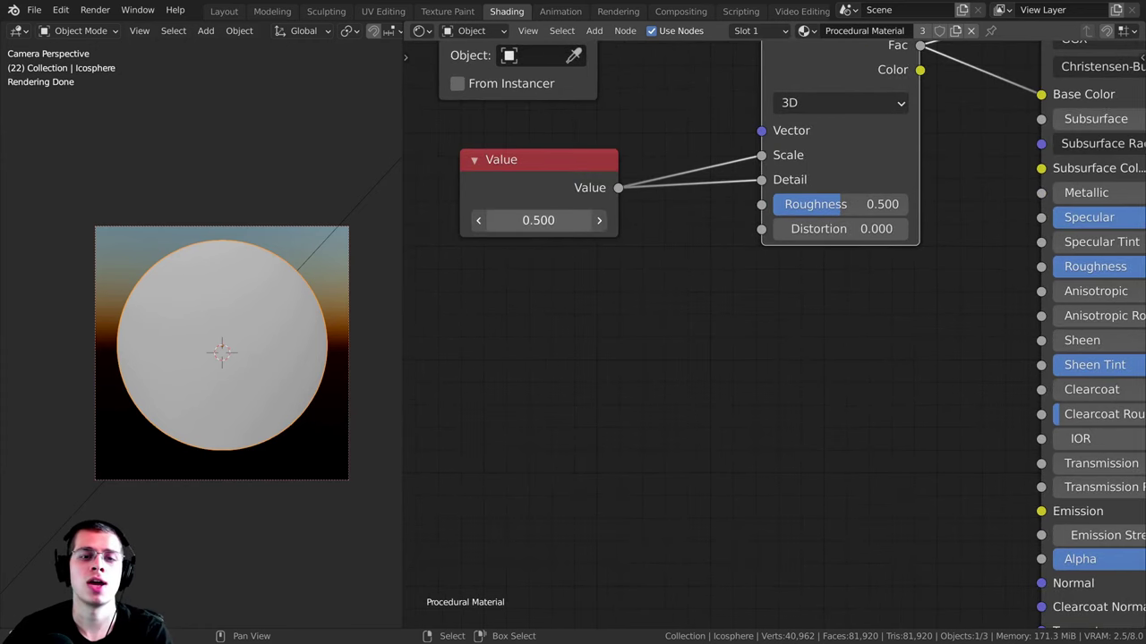
{"action": "left_click_drag", "start_coordinate": [538, 221], "coordinate": [795, 159]}
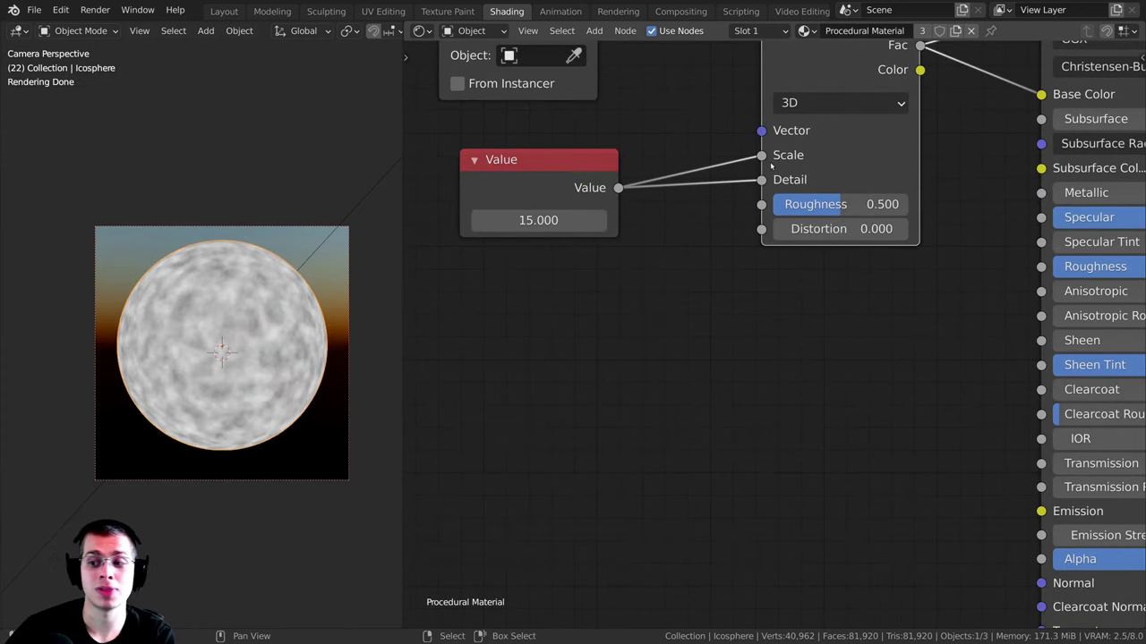
Step: Detach the Value node from Scale and Detail, open their individual value fields, and reconnect it to both inputs
{"action": "left_click_drag", "start_coordinate": [761, 157], "coordinate": [722, 162]}
{"action": "left_click", "coordinate": [859, 155]}
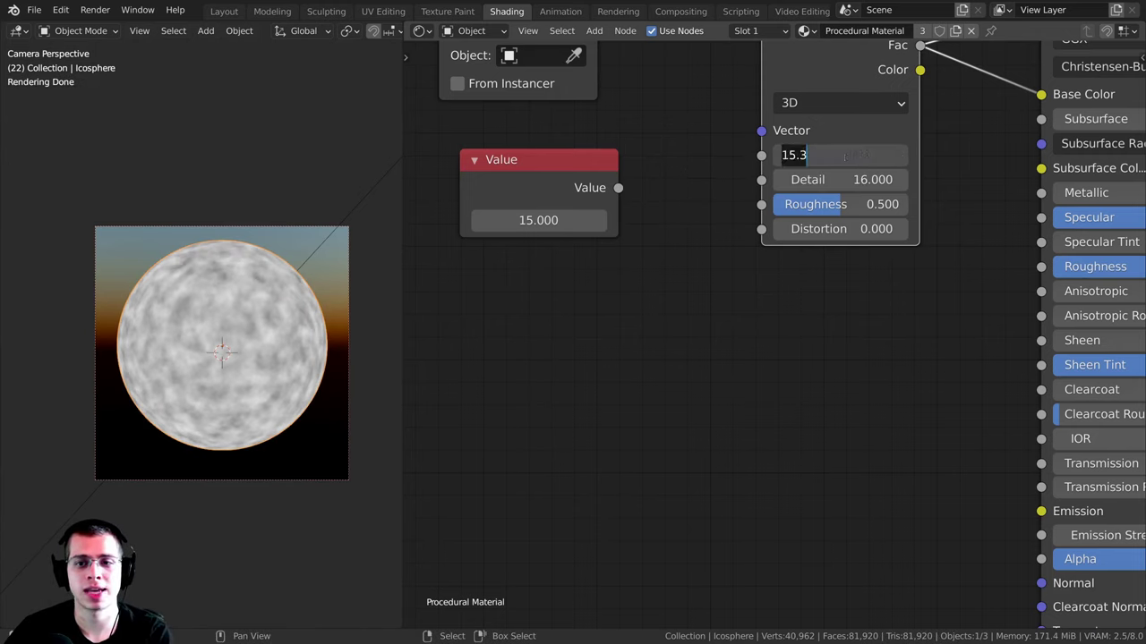
{"action": "left_click", "coordinate": [861, 180]}
{"action": "left_click", "coordinate": [861, 180]}
{"action": "left_click", "coordinate": [711, 184]}
{"action": "left_click_drag", "start_coordinate": [618, 187], "coordinate": [760, 179]}
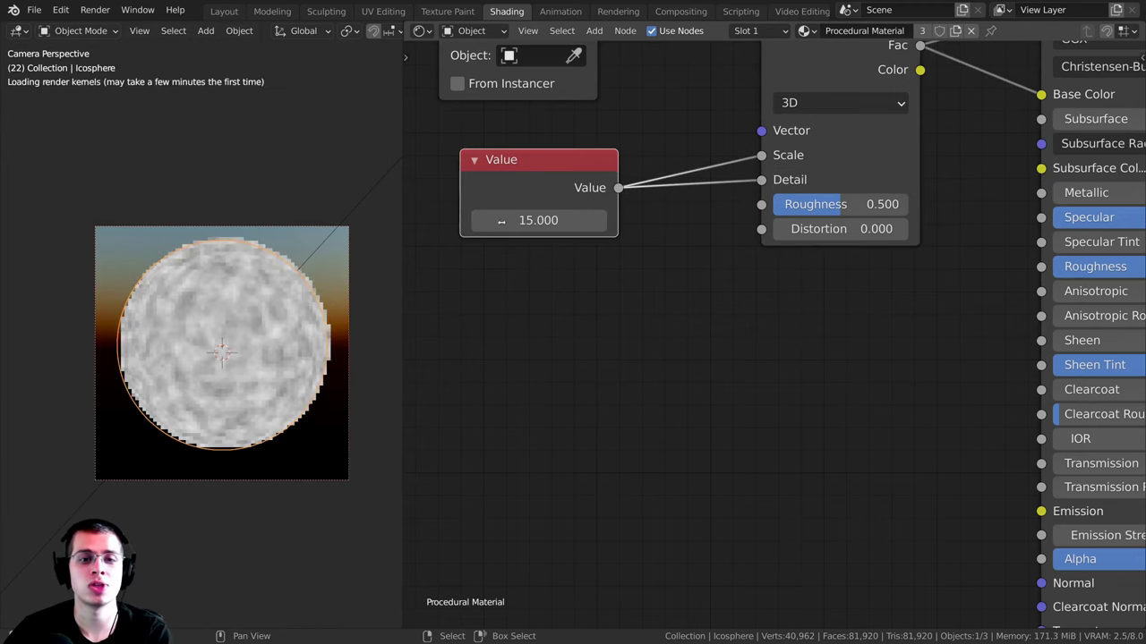
Step: Raise the Value node to 20.5 to drive the noise's Scale and Detail together
{"action": "left_click_drag", "start_coordinate": [538, 220], "coordinate": [627, 220]}
{"action": "scroll", "coordinate": [264, 354], "scroll_direction": "up", "scroll_amount": 2}
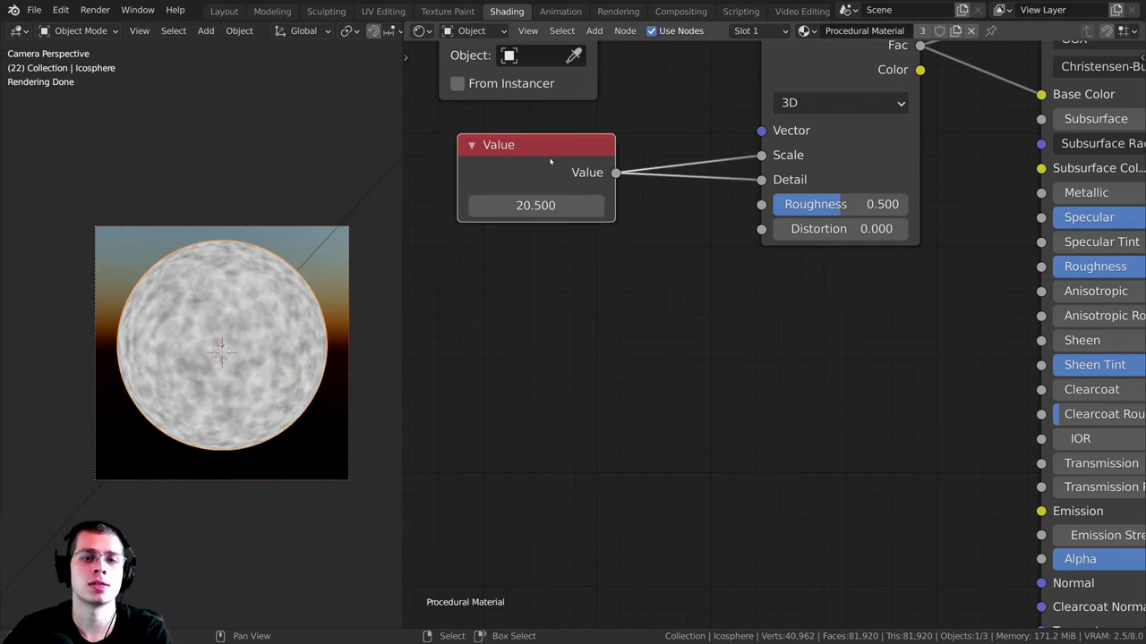
{"action": "scroll", "coordinate": [596, 250], "scroll_direction": "down", "scroll_amount": 1}
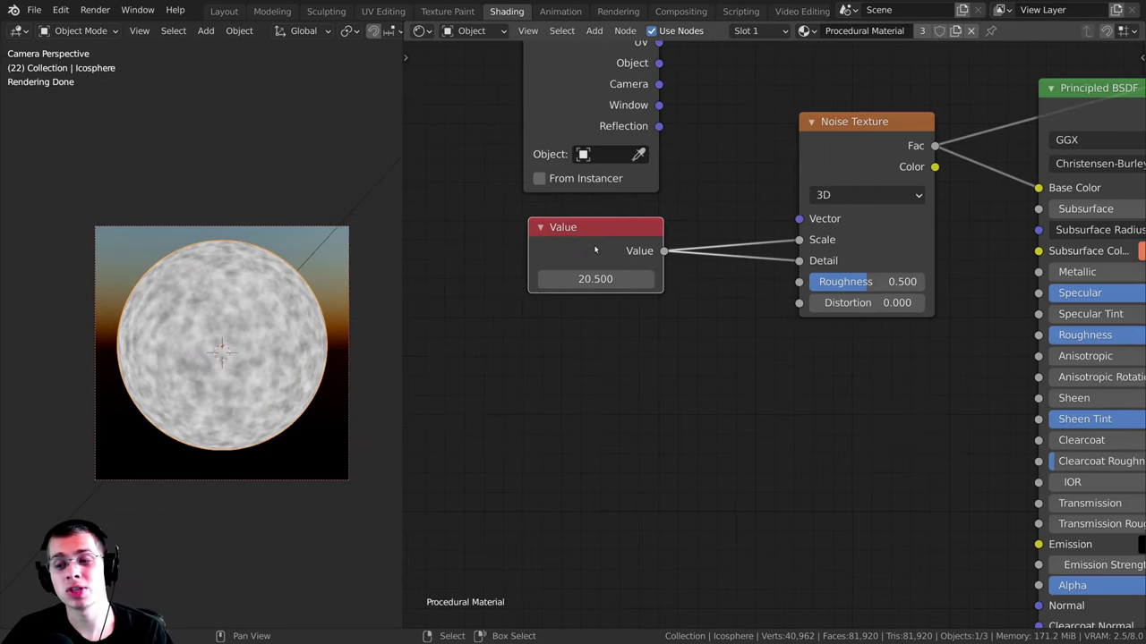
{"action": "scroll", "coordinate": [738, 267], "scroll_direction": "up", "scroll_amount": 1}
{"action": "scroll", "coordinate": [804, 239], "scroll_direction": "down", "scroll_amount": 1}
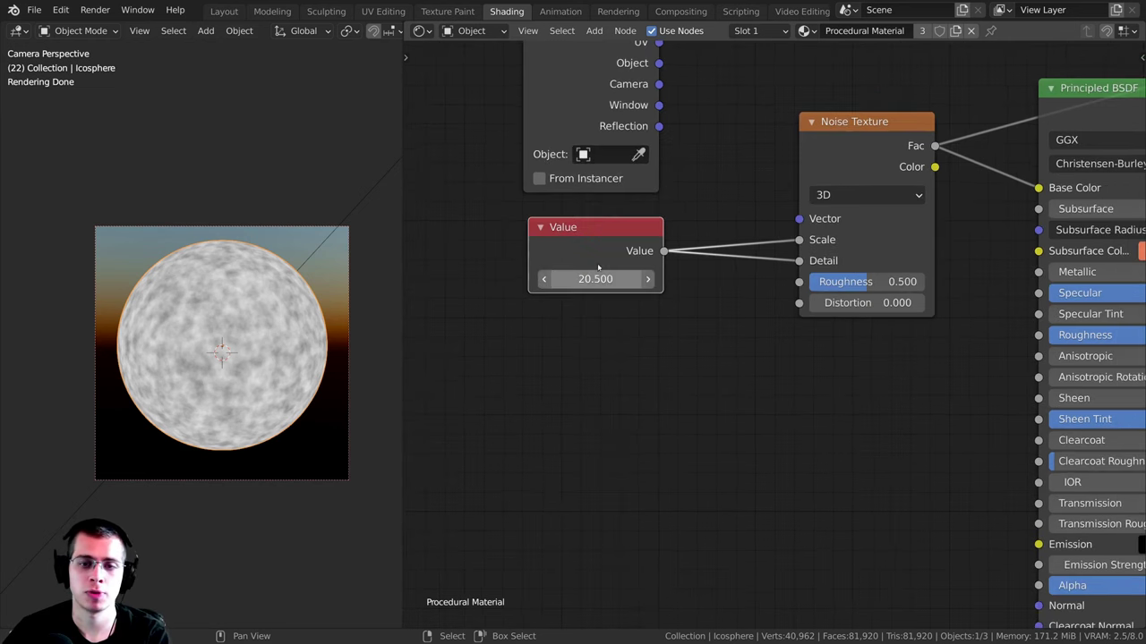
Step: Raise the Value node to 23.3, then delete the node
{"action": "scroll", "coordinate": [607, 296], "scroll_direction": "down", "scroll_amount": 1}
{"action": "left_click_drag", "start_coordinate": [611, 312], "coordinate": [606, 313]}
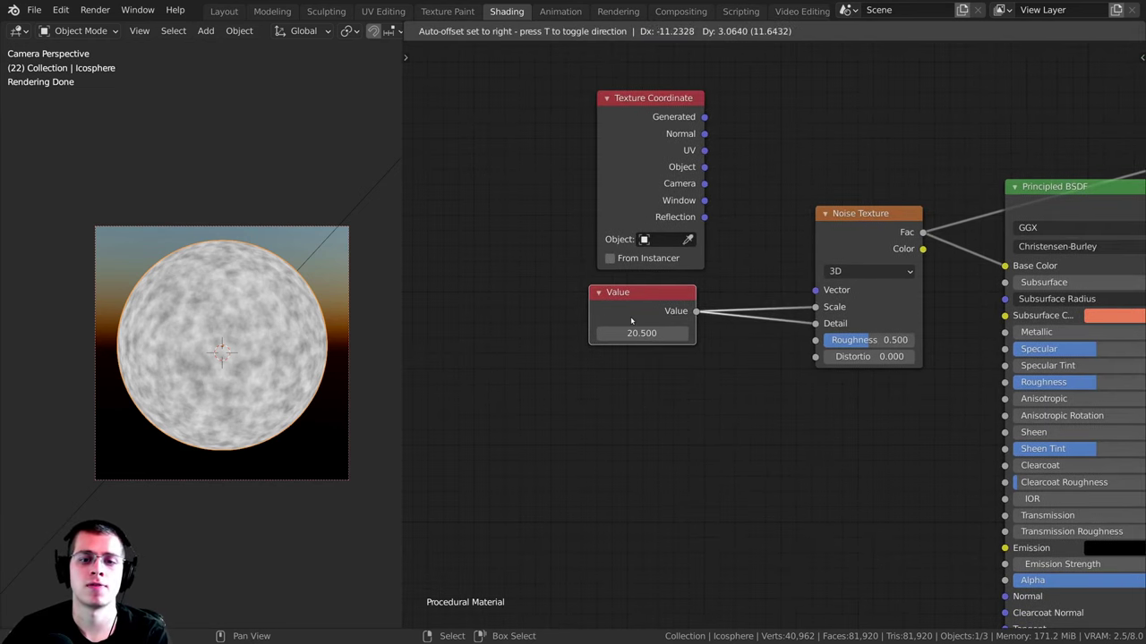
{"action": "scroll", "coordinate": [731, 340], "scroll_direction": "up", "scroll_amount": 1}
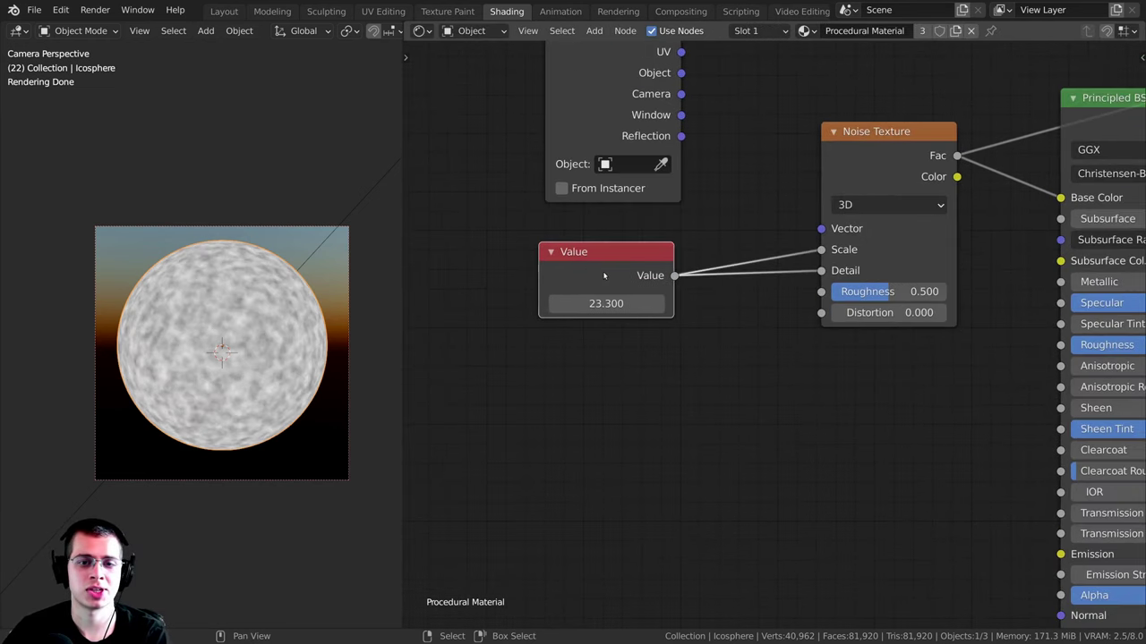
{"action": "key", "text": "x"}
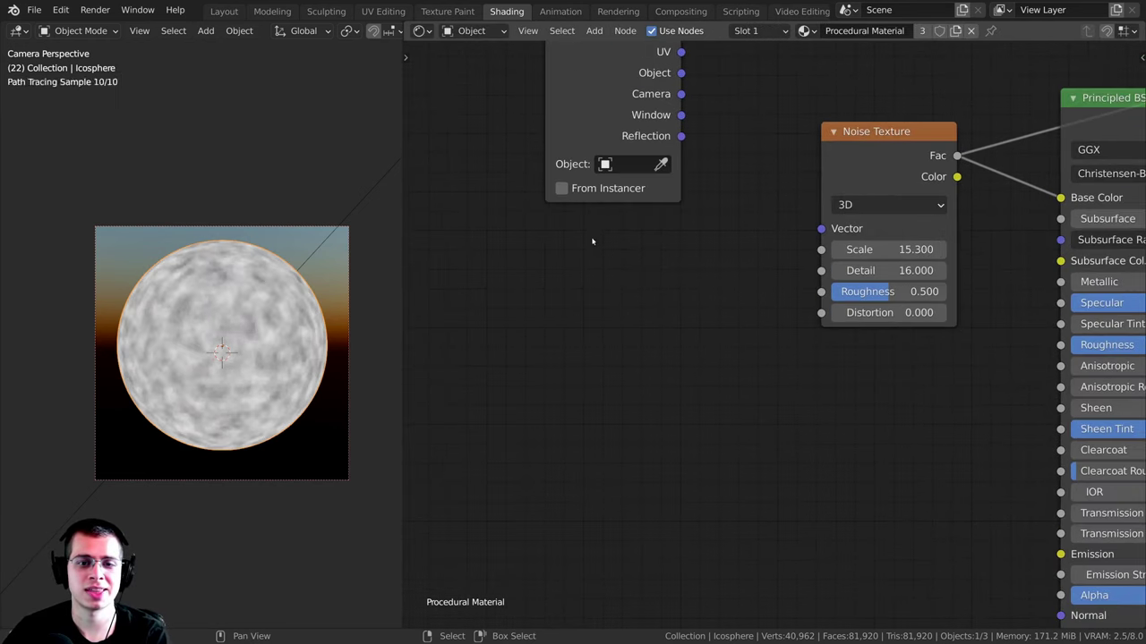
Step: Add a Layer Weight input node beneath the Texture Coordinate node
{"action": "key", "text": "shift+a"}
{"action": "mouse_move", "coordinate": [561, 222]}
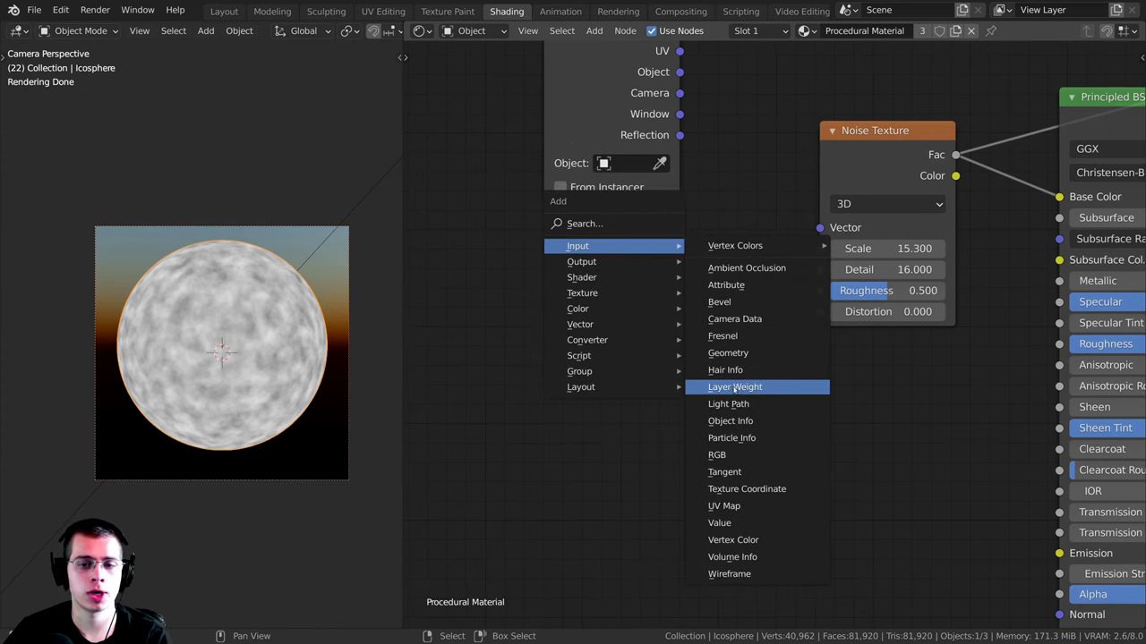
{"action": "left_click", "coordinate": [734, 387]}
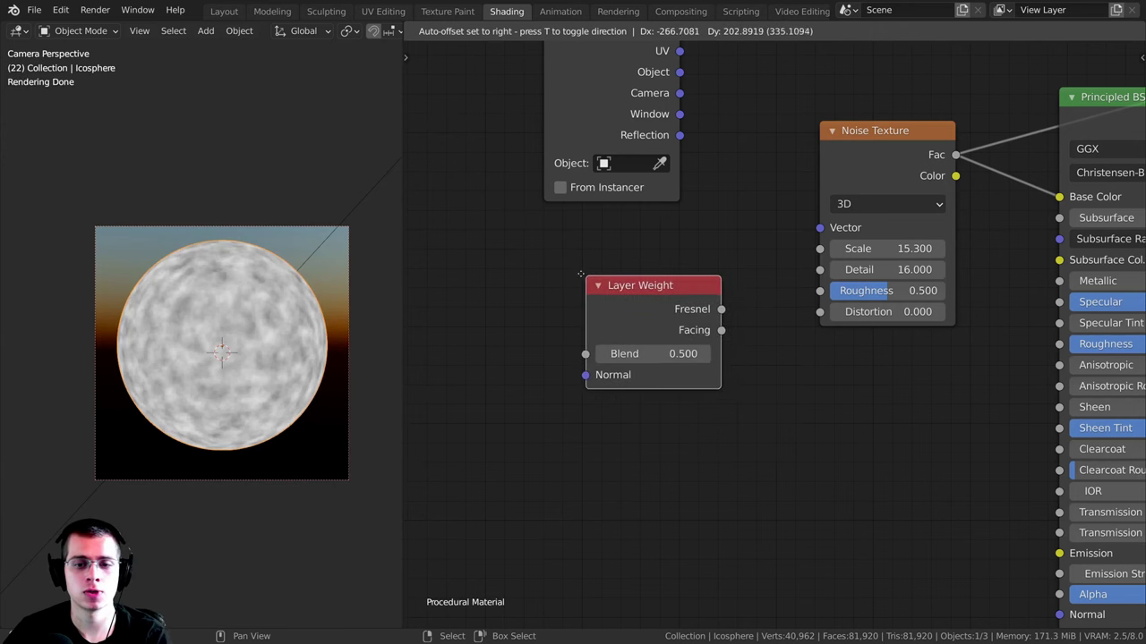
{"action": "left_click", "coordinate": [549, 268]}
{"action": "scroll", "coordinate": [591, 255], "scroll_direction": "down", "scroll_amount": 3}
{"action": "middle_click_drag", "start_coordinate": [625, 254], "coordinate": [657, 289]}
{"action": "left_click_drag", "start_coordinate": [644, 189], "coordinate": [645, 207]}
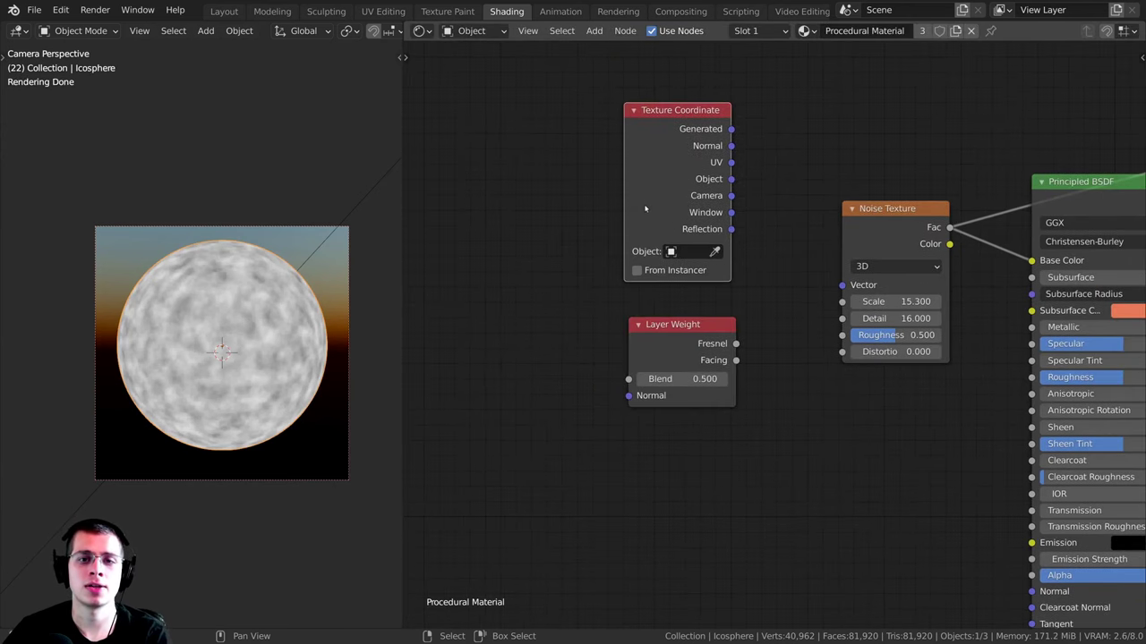
Step: Place the Texture Coordinate node before Layer Weight and connect its Object output to the Layer Weight's Normal input
{"action": "scroll", "coordinate": [645, 376], "scroll_direction": "up", "scroll_amount": 3}
{"action": "middle_click_drag", "start_coordinate": [645, 391], "coordinate": [697, 342]}
{"action": "left_click_drag", "start_coordinate": [689, 313], "coordinate": [688, 302]}
{"action": "left_click_drag", "start_coordinate": [641, 331], "coordinate": [578, 327]}
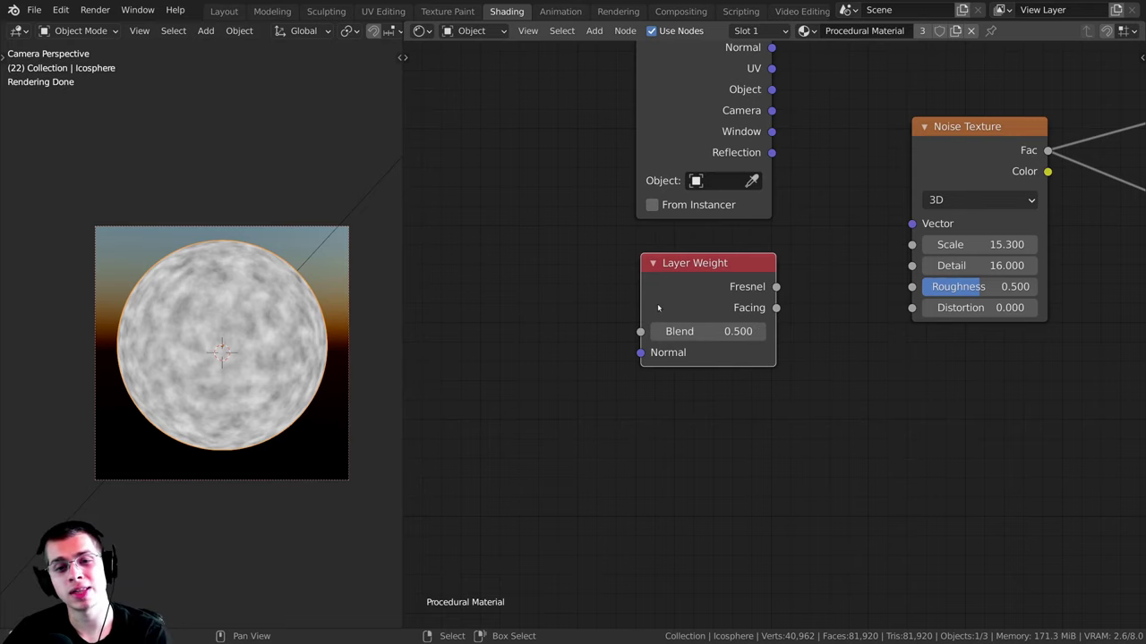
{"action": "scroll", "coordinate": [751, 308], "scroll_direction": "down", "scroll_amount": 1}
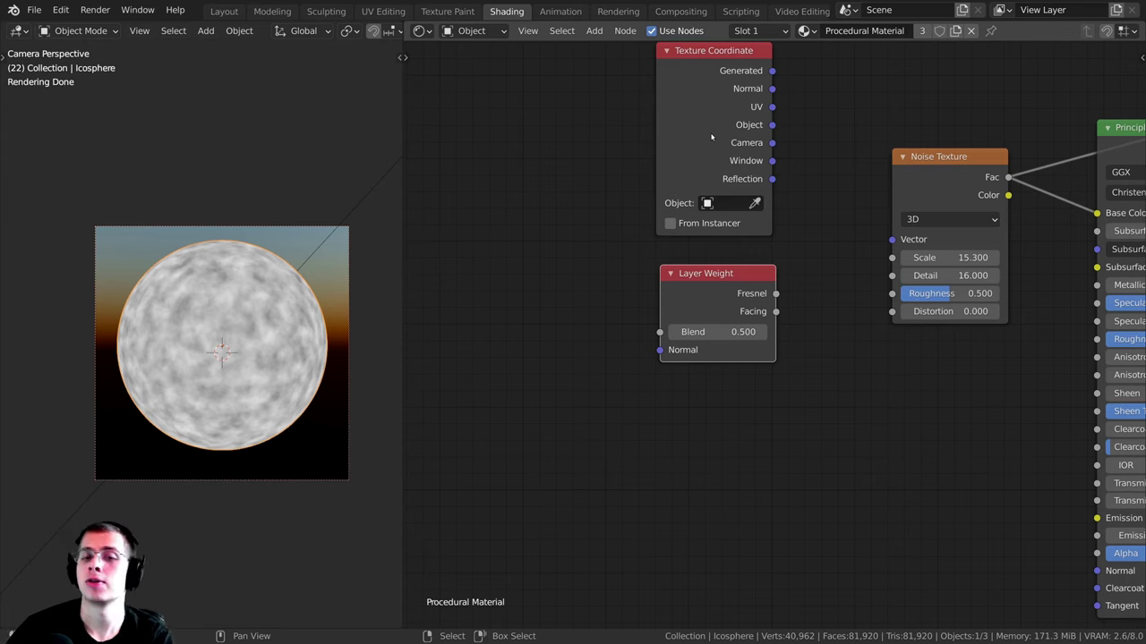
{"action": "left_click_drag", "start_coordinate": [716, 113], "coordinate": [659, 349]}
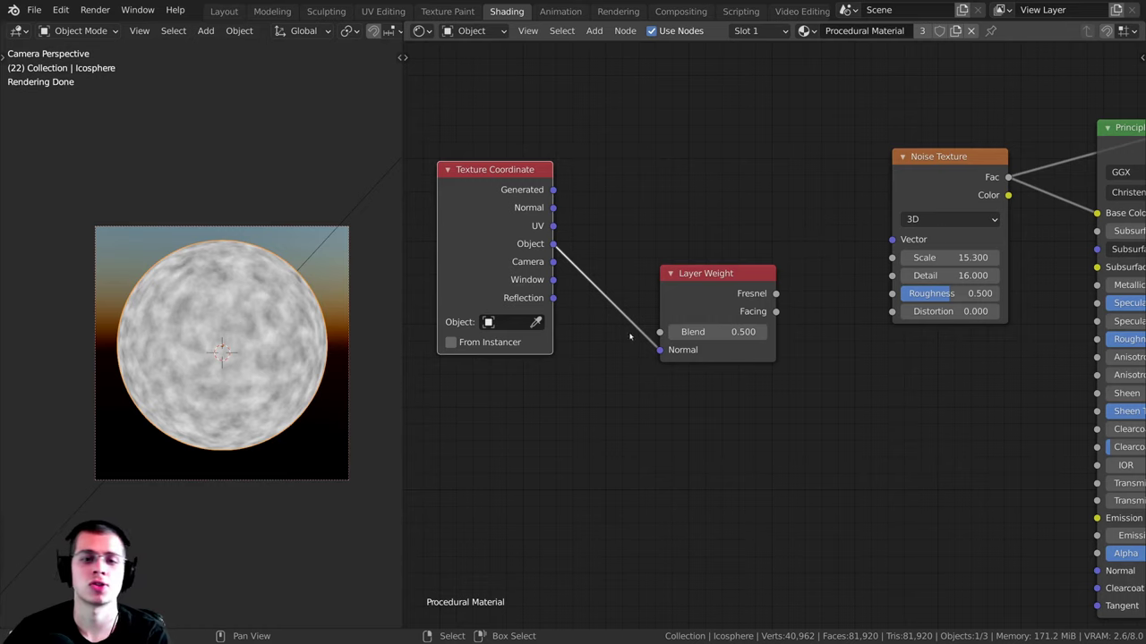
Step: Preview the Layer Weight's Fresnel output on the sphere and examine its edge shading from several angles
{"action": "left_click", "coordinate": [714, 285], "text": "ctrl+shift"}
{"action": "key", "text": "alt+a"}
{"action": "middle_click_drag", "start_coordinate": [242, 237], "coordinate": [244, 291]}
{"action": "left_click_drag", "start_coordinate": [712, 301], "coordinate": [702, 290]}
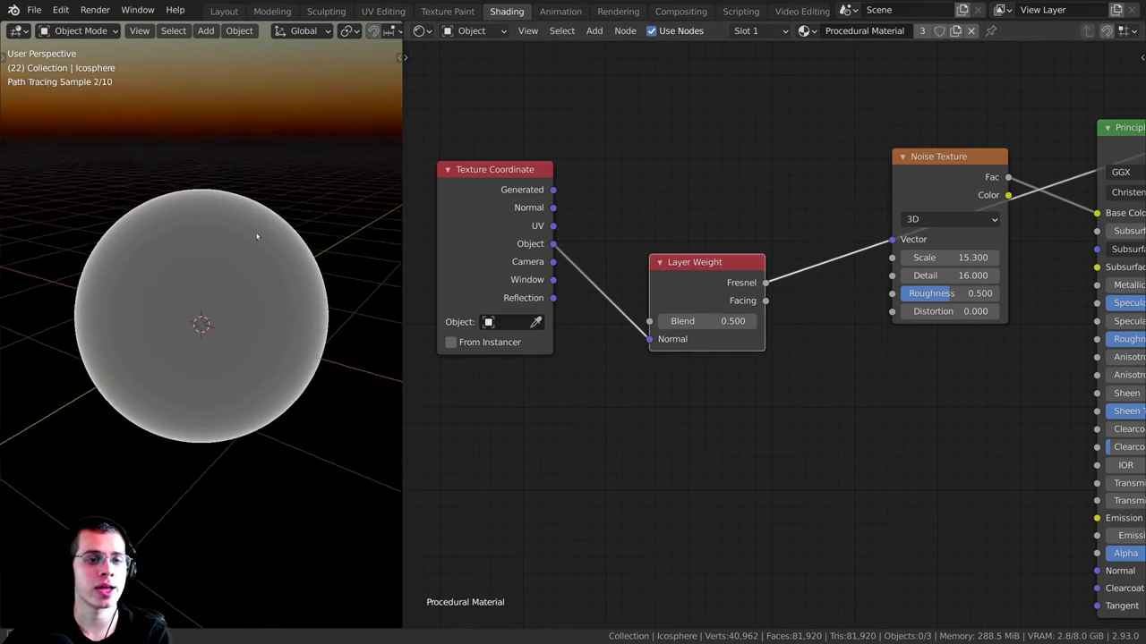
{"action": "middle_click_drag", "start_coordinate": [256, 238], "coordinate": [284, 244]}
{"action": "middle_click_drag", "start_coordinate": [267, 179], "coordinate": [309, 173]}
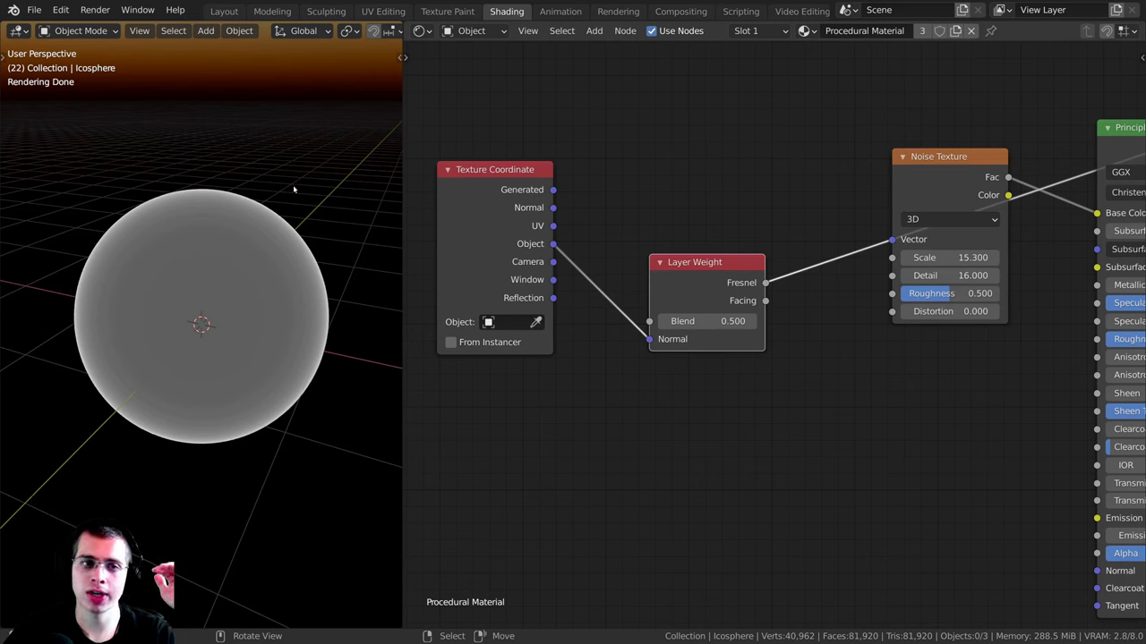
{"action": "scroll", "coordinate": [279, 206], "scroll_direction": "up", "scroll_amount": 2}
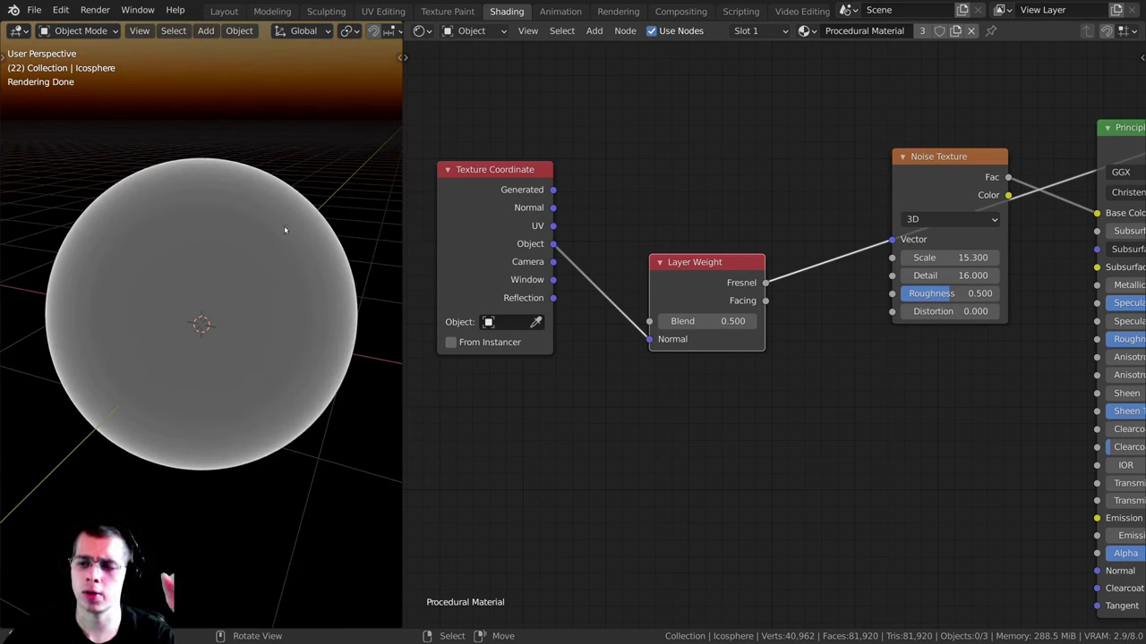
{"action": "key", "text": "Tab"}
{"action": "key", "text": "Tab"}
{"action": "scroll", "coordinate": [291, 184], "scroll_direction": "up", "scroll_amount": 2}
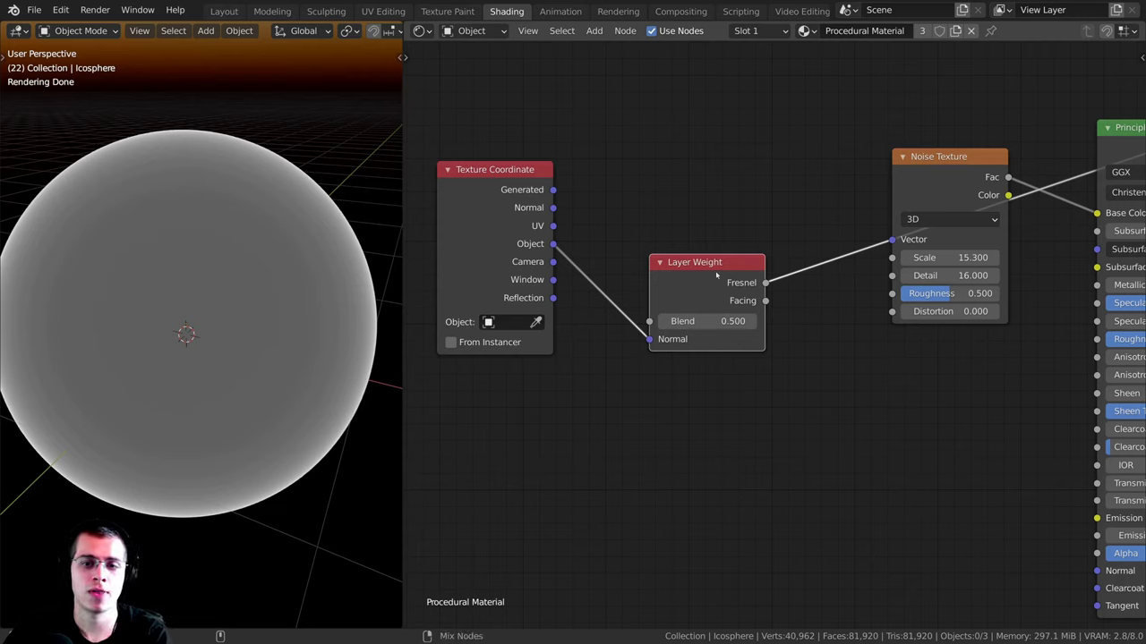
Step: Preview the Layer Weight's Facing output on the sphere and inspect it from another angle
{"action": "left_click", "coordinate": [717, 278], "text": "ctrl+shift"}
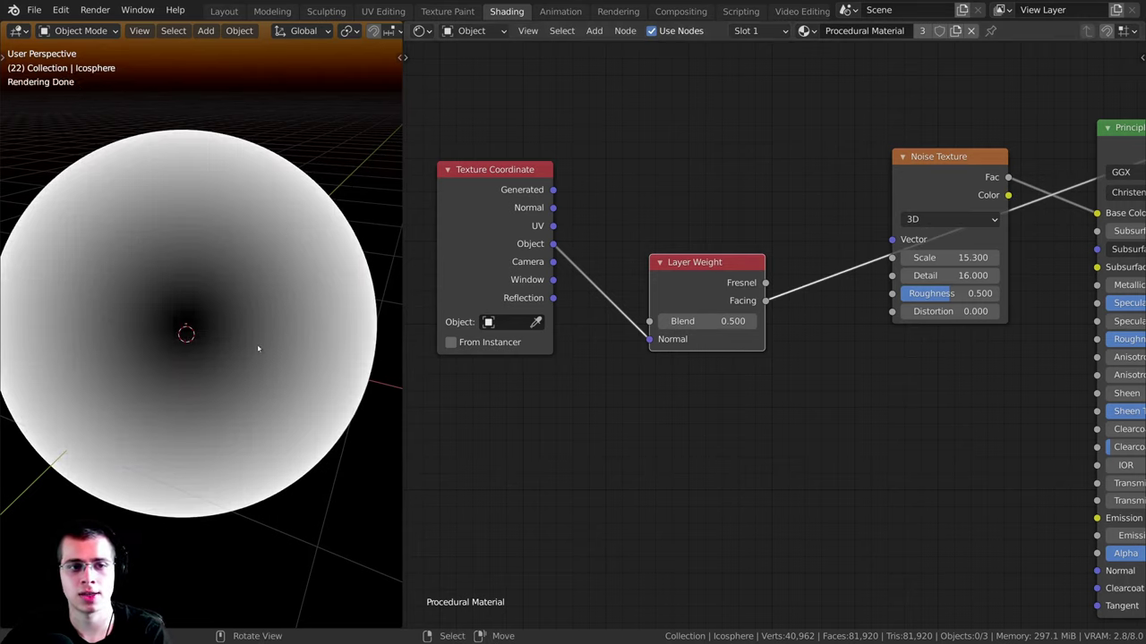
{"action": "mouse_move", "coordinate": [258, 345]}
{"action": "middle_mouse_down"}
{"action": "mouse_move", "coordinate": [225, 381]}
{"action": "mouse_move", "coordinate": [218, 346]}
{"action": "middle_mouse_up"}
{"action": "scroll", "coordinate": [224, 381], "scroll_direction": "down", "scroll_amount": 1}
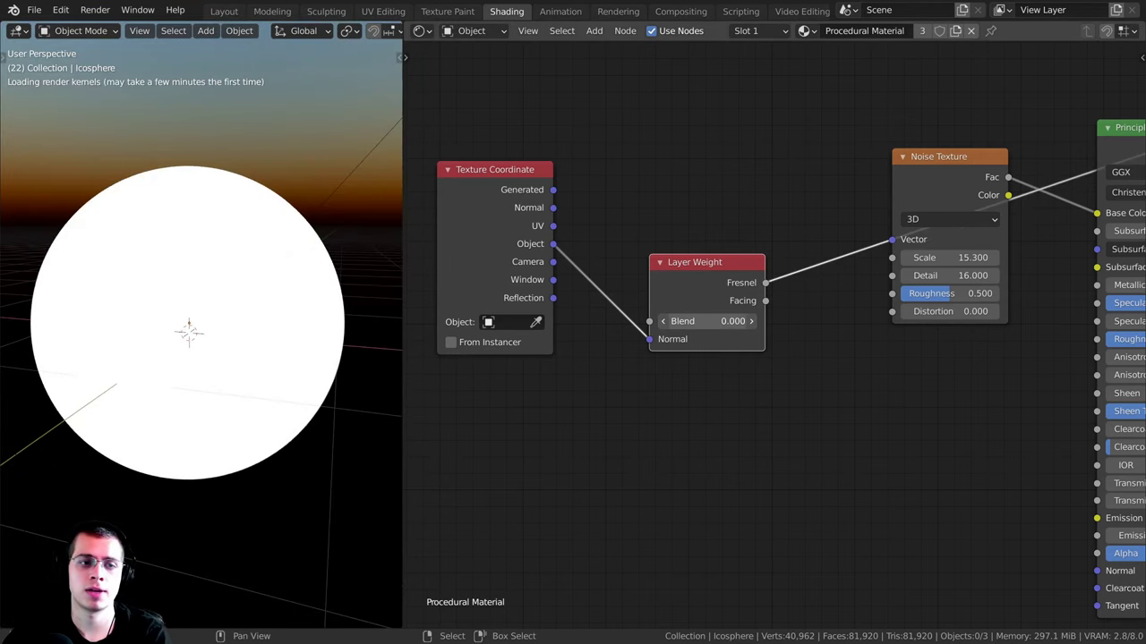
Step: With the Fresnel output previewed, set the Layer Weight's Blend to 0.270 and inspect the sphere's rim
{"action": "left_click_drag", "start_coordinate": [716, 320], "coordinate": [685, 321]}
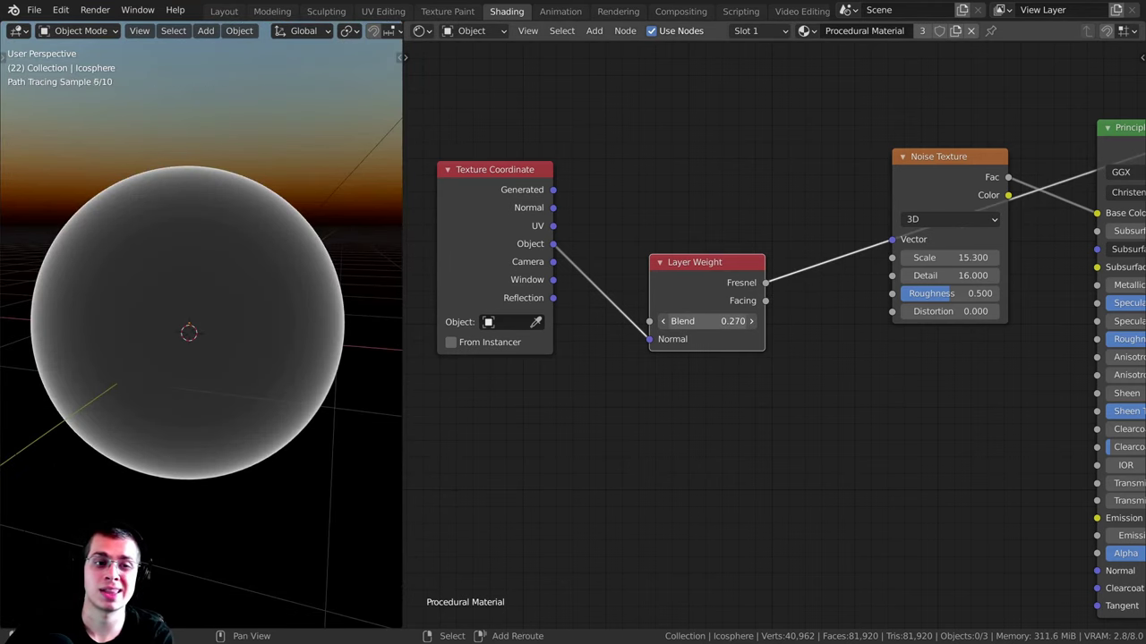
{"action": "scroll", "coordinate": [230, 273], "scroll_direction": "down", "scroll_amount": 1}
{"action": "middle_click_drag", "start_coordinate": [230, 274], "coordinate": [169, 277]}
{"action": "mouse_move", "coordinate": [304, 367]}
{"action": "middle_mouse_down"}
{"action": "mouse_move", "coordinate": [275, 366]}
{"action": "mouse_move", "coordinate": [292, 315]}
{"action": "middle_mouse_up"}
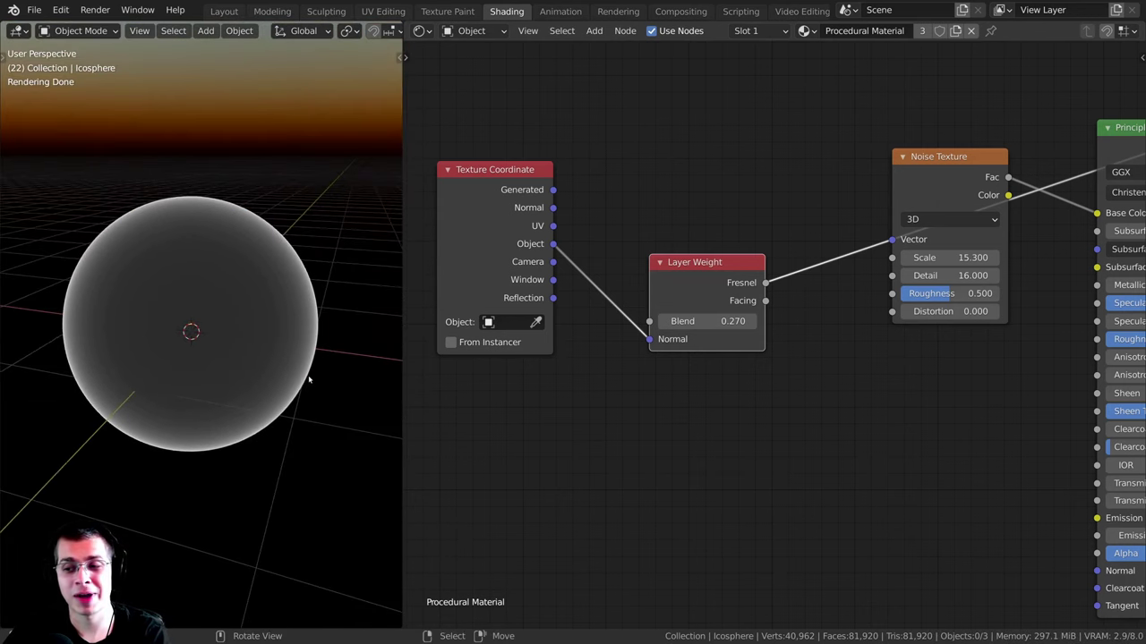
Step: Delete the Layer Weight node from the material
{"action": "left_click_drag", "start_coordinate": [670, 280], "coordinate": [635, 256]}
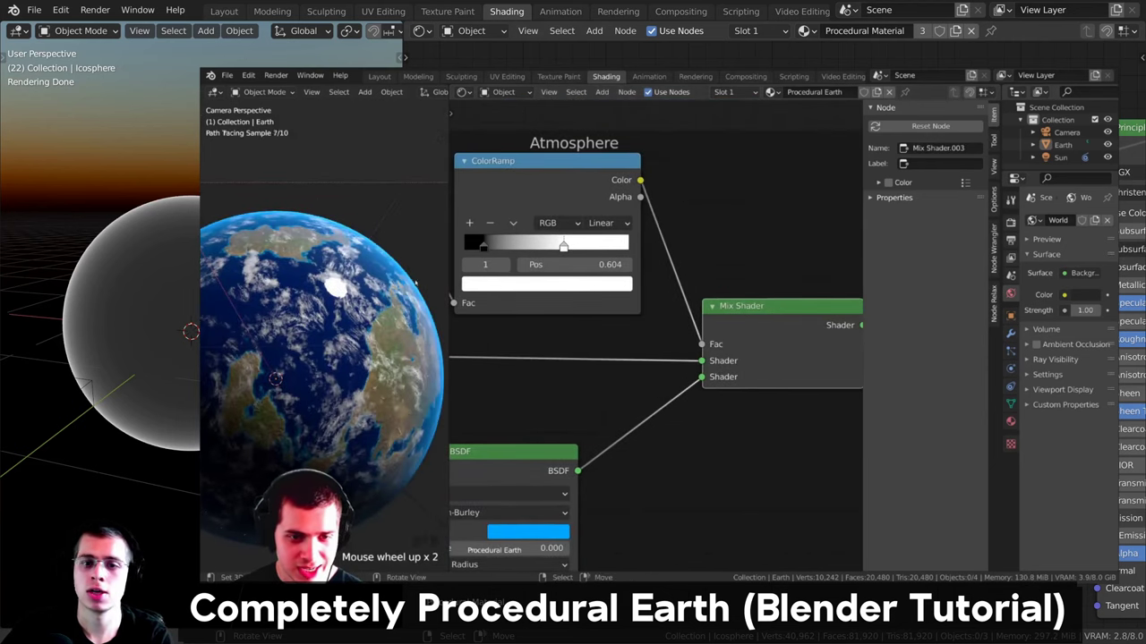
{"action": "middle_click_drag", "start_coordinate": [187, 326], "coordinate": [184, 345]}
{"action": "middle_click_drag", "start_coordinate": [680, 341], "coordinate": [859, 358]}
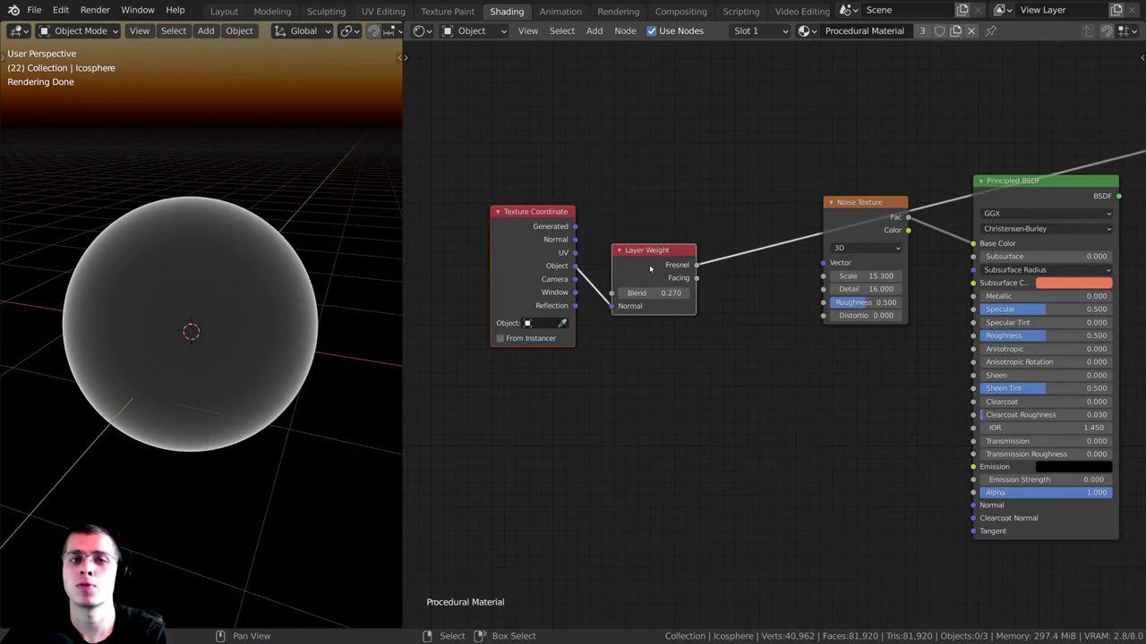
{"action": "scroll", "coordinate": [651, 268], "scroll_direction": "up", "scroll_amount": 2}
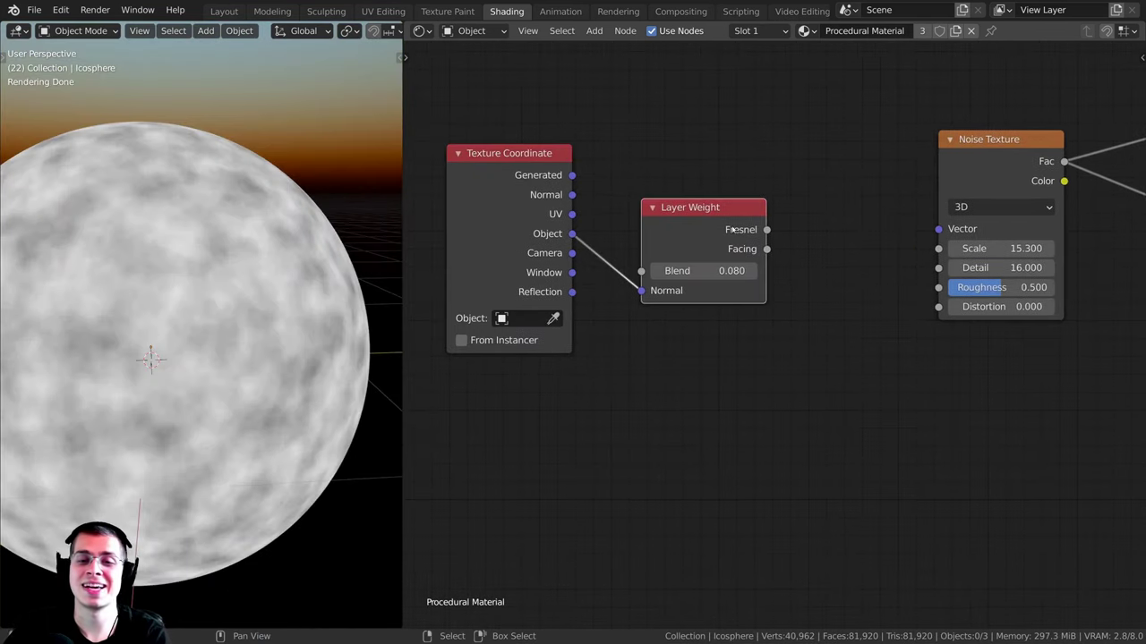
{"action": "left_click_drag", "start_coordinate": [732, 230], "coordinate": [731, 220]}
{"action": "key", "text": "x"}
{"action": "scroll", "coordinate": [627, 228], "scroll_direction": "down", "scroll_amount": 1}
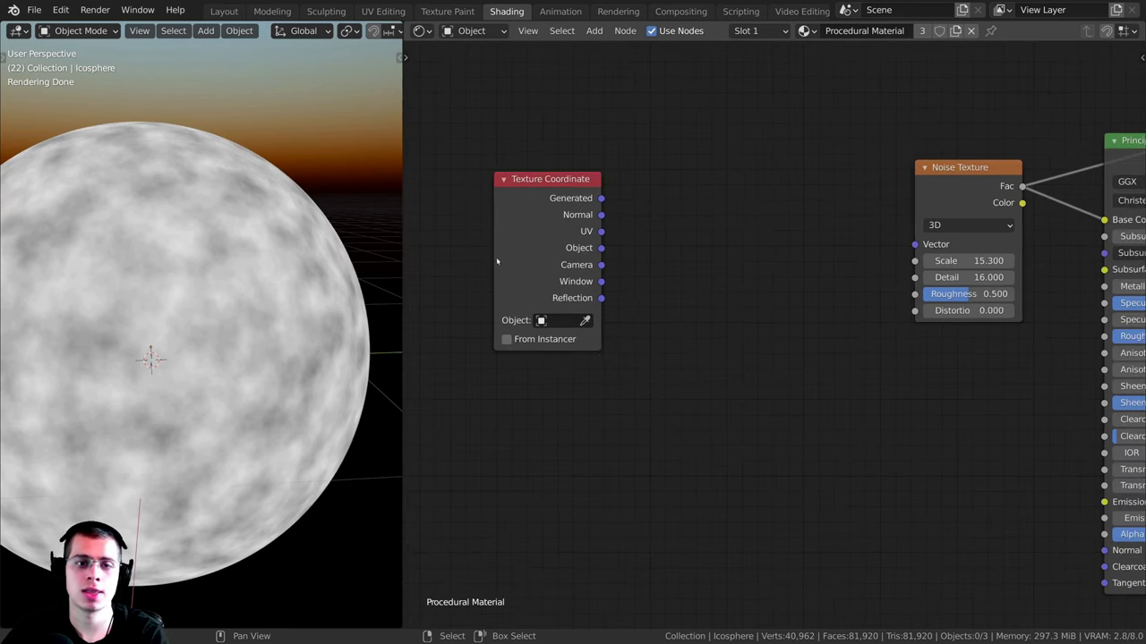
Step: Add an Object Info input node and place it directly beneath the Texture Coordinate node
{"action": "left_click_drag", "start_coordinate": [557, 232], "coordinate": [605, 216]}
{"action": "middle_click_drag", "start_coordinate": [587, 268], "coordinate": [613, 225]}
{"action": "key", "text": "shift+a"}
{"action": "mouse_move", "coordinate": [613, 225]}
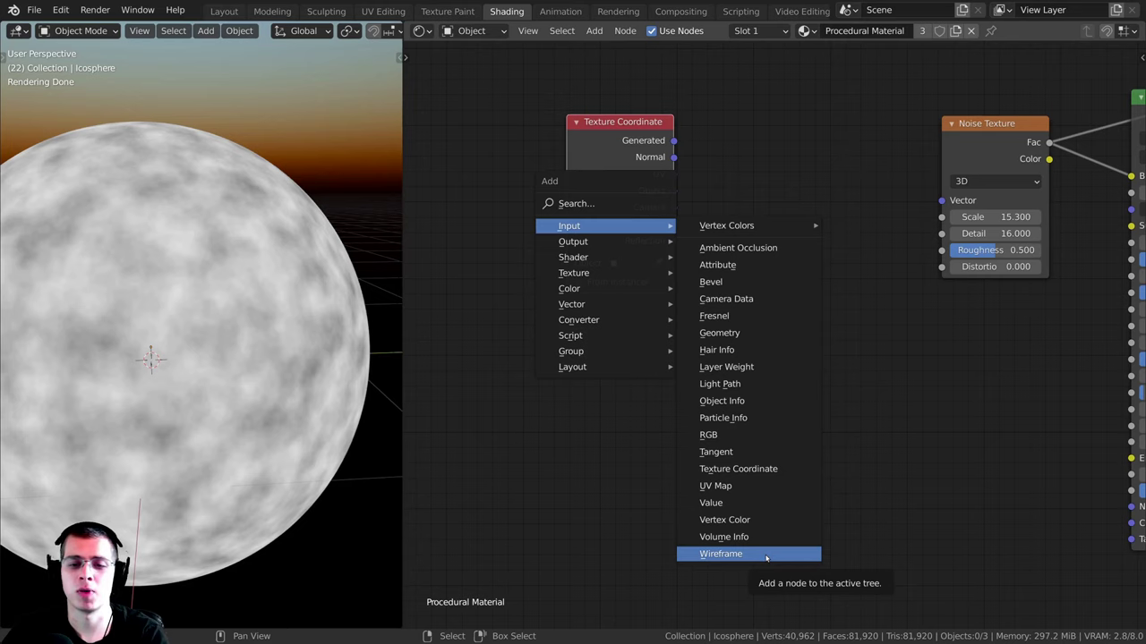
{"action": "left_click", "coordinate": [732, 402]}
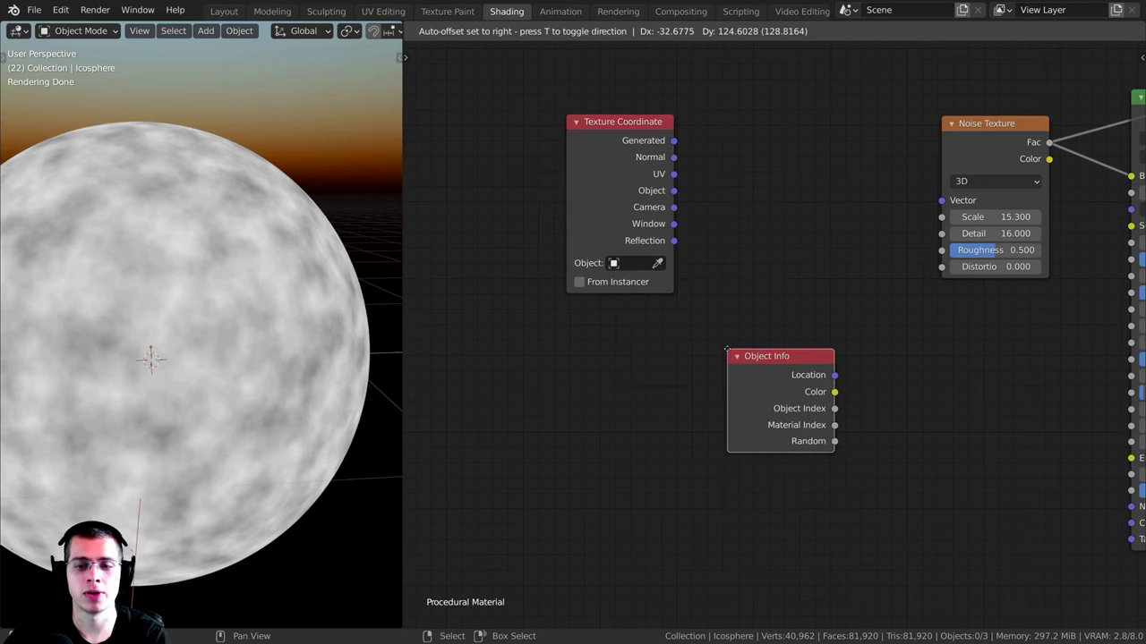
{"action": "left_click", "coordinate": [557, 308]}
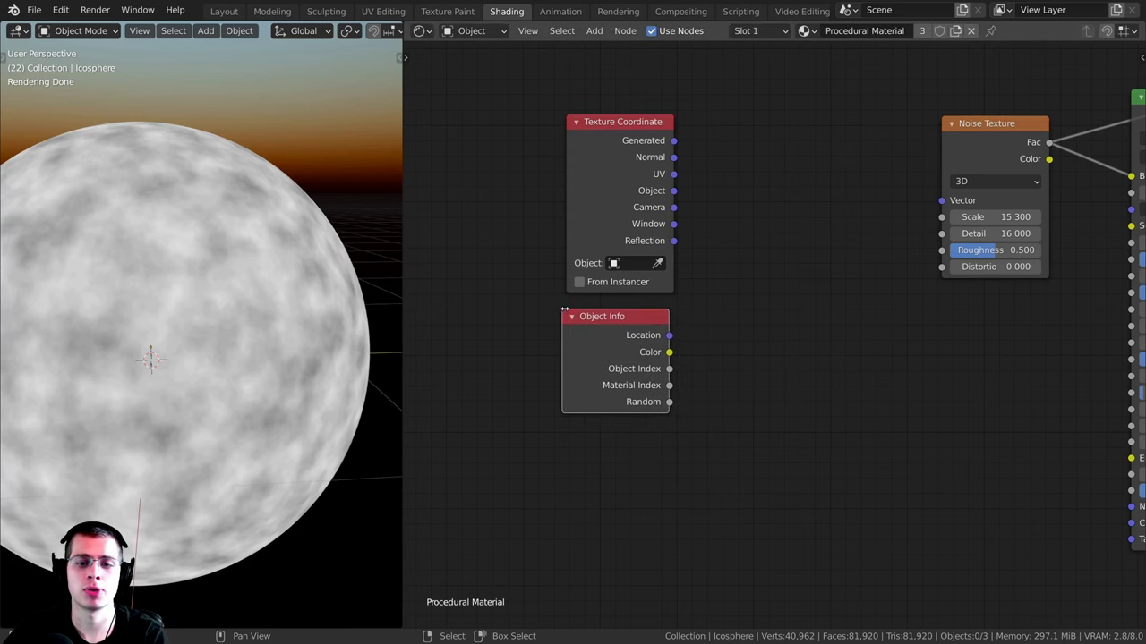
{"action": "left_click_drag", "start_coordinate": [607, 264], "coordinate": [604, 229]}
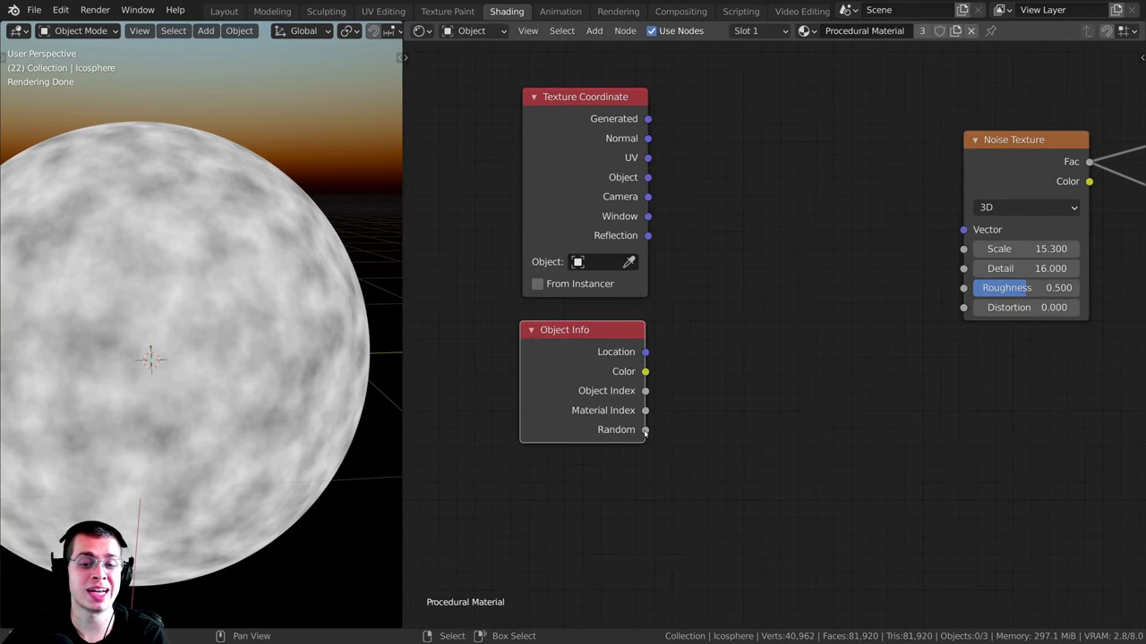
Step: Connect the Object Info's Random output to the Principled BSDF's Base Color and preview the shader on the sphere
{"action": "left_click_drag", "start_coordinate": [645, 431], "coordinate": [579, 415]}
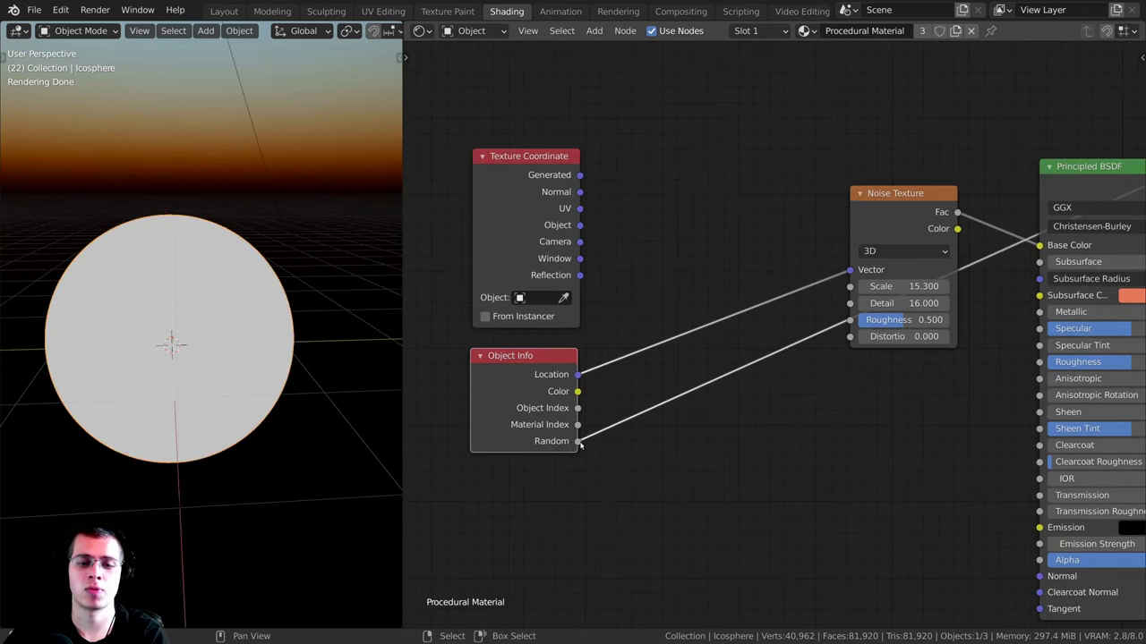
{"action": "left_click_drag", "start_coordinate": [580, 445], "coordinate": [1043, 252]}
{"action": "left_click_drag", "start_coordinate": [897, 226], "coordinate": [883, 219]}
{"action": "scroll", "coordinate": [882, 219], "scroll_direction": "down", "scroll_amount": 2}
{"action": "middle_click_drag", "start_coordinate": [881, 219], "coordinate": [761, 250]}
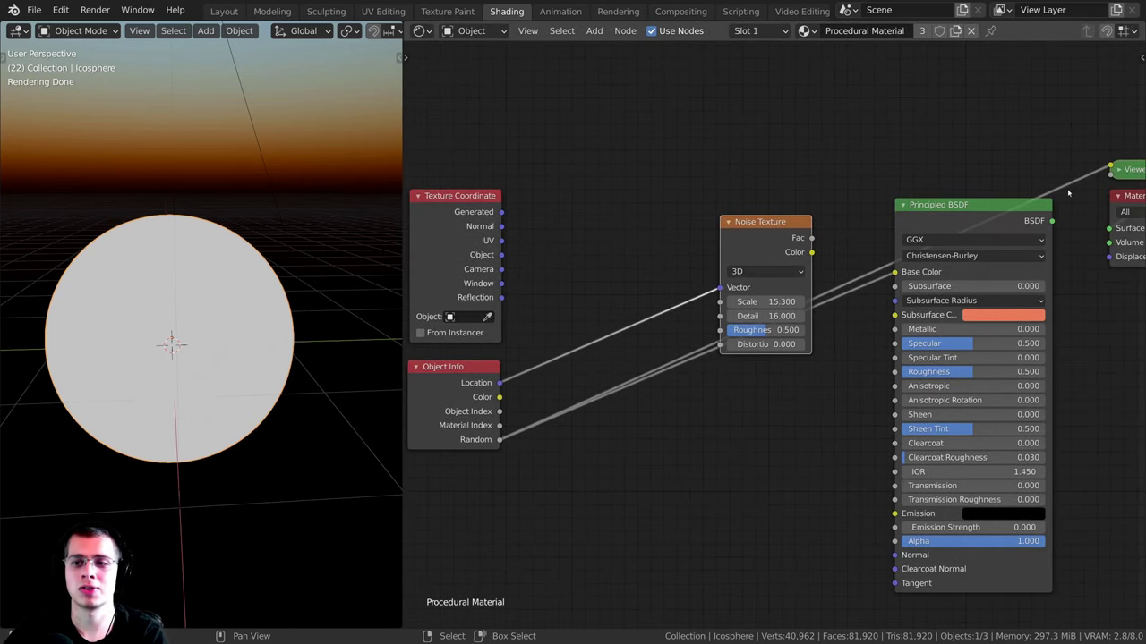
{"action": "middle_click_drag", "start_coordinate": [1065, 194], "coordinate": [1045, 198]}
{"action": "left_click", "coordinate": [958, 225], "text": "ctrl+shift"}
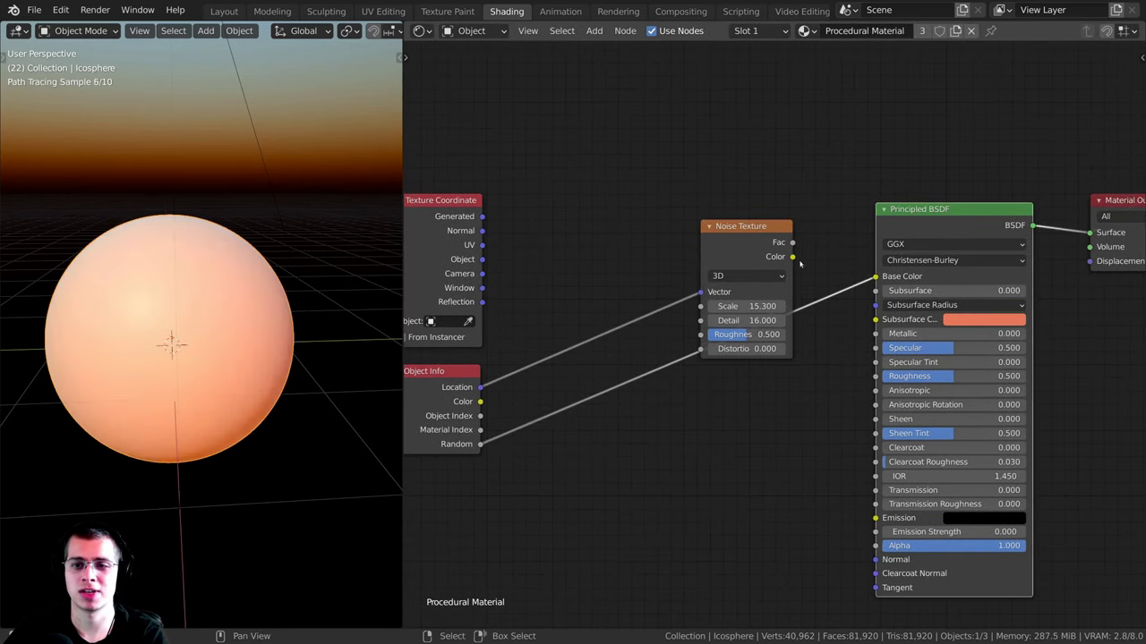
Step: Move the Noise Texture and Texture Coordinate nodes clear of Object Info, and remove the link into the noise's Vector input
{"action": "left_click_drag", "start_coordinate": [760, 244], "coordinate": [751, 219]}
{"action": "left_click_drag", "start_coordinate": [751, 219], "coordinate": [732, 161]}
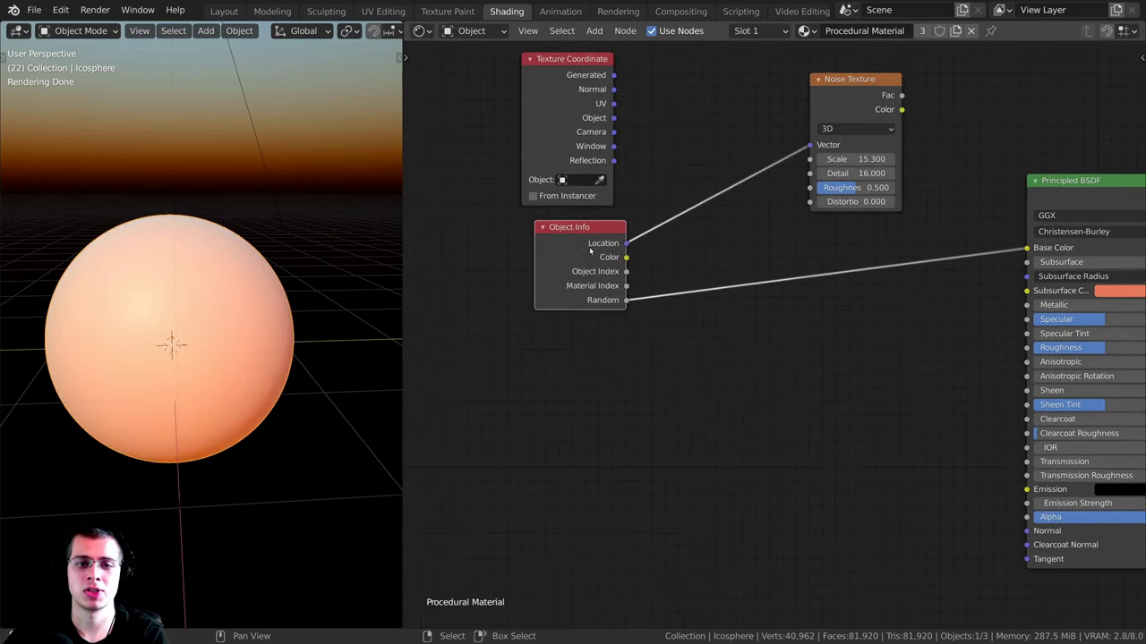
{"action": "left_click_drag", "start_coordinate": [591, 249], "coordinate": [579, 254]}
{"action": "left_click_drag", "start_coordinate": [556, 157], "coordinate": [556, 137]}
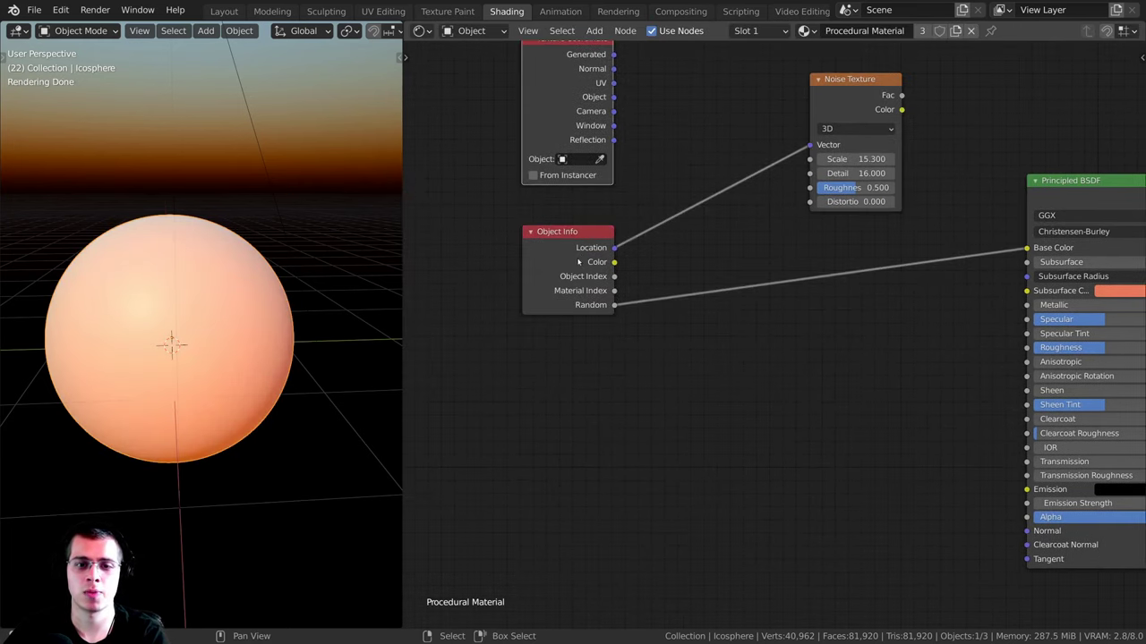
{"action": "middle_click_drag", "start_coordinate": [580, 260], "coordinate": [576, 261]}
{"action": "left_click_drag", "start_coordinate": [831, 98], "coordinate": [815, 77]}
{"action": "scroll", "coordinate": [573, 269], "scroll_direction": "up", "scroll_amount": 2}
{"action": "left_click_drag", "start_coordinate": [543, 287], "coordinate": [539, 271]}
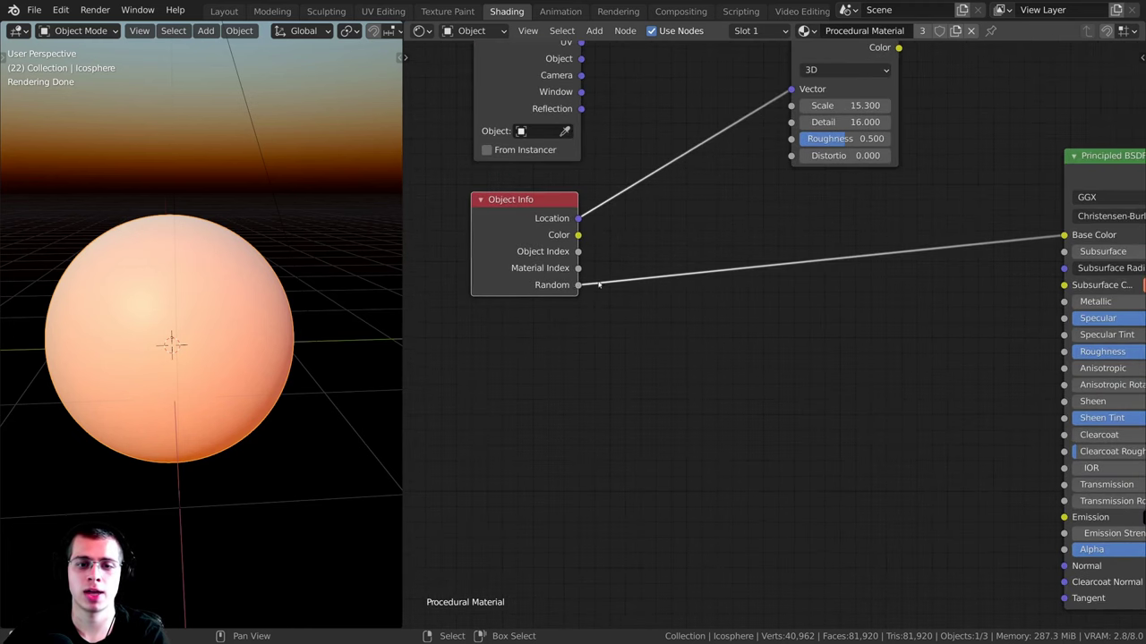
{"action": "left_click_drag", "start_coordinate": [789, 88], "coordinate": [598, 127]}
{"action": "middle_click_drag", "start_coordinate": [550, 265], "coordinate": [532, 295]}
{"action": "left_click_drag", "start_coordinate": [531, 296], "coordinate": [542, 298]}
Step: In the camera view, scale the sphere down and move it to the upper right of the camera frame
{"action": "key", "text": "KP_0"}
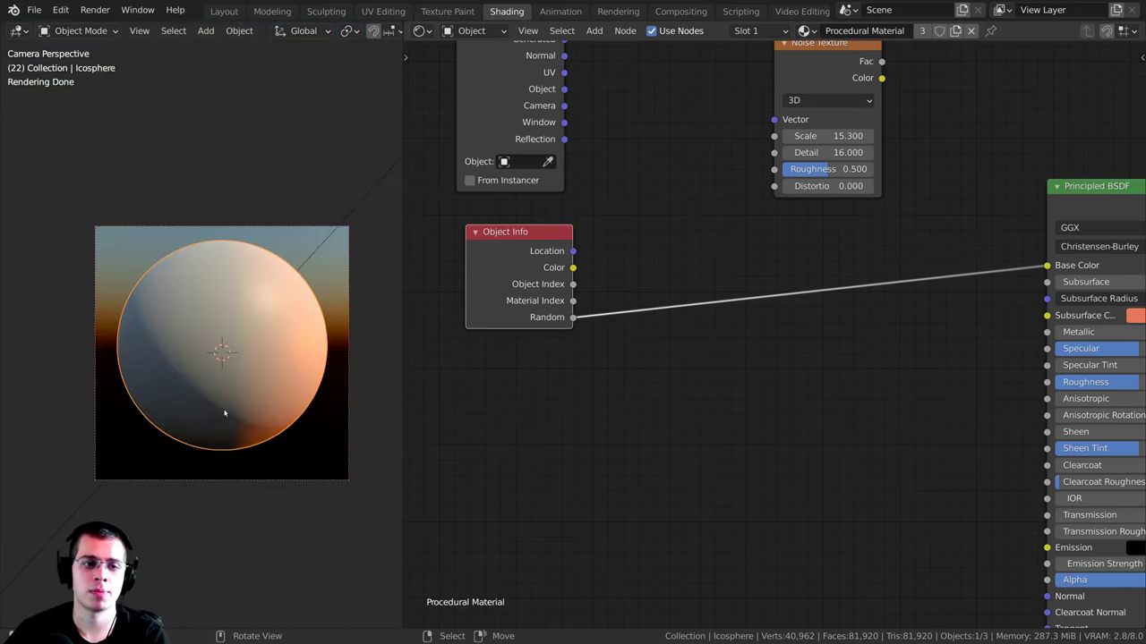
{"action": "scroll", "coordinate": [208, 364], "scroll_direction": "down", "scroll_amount": 2}
{"action": "scroll", "coordinate": [332, 368], "scroll_direction": "up", "scroll_amount": 2}
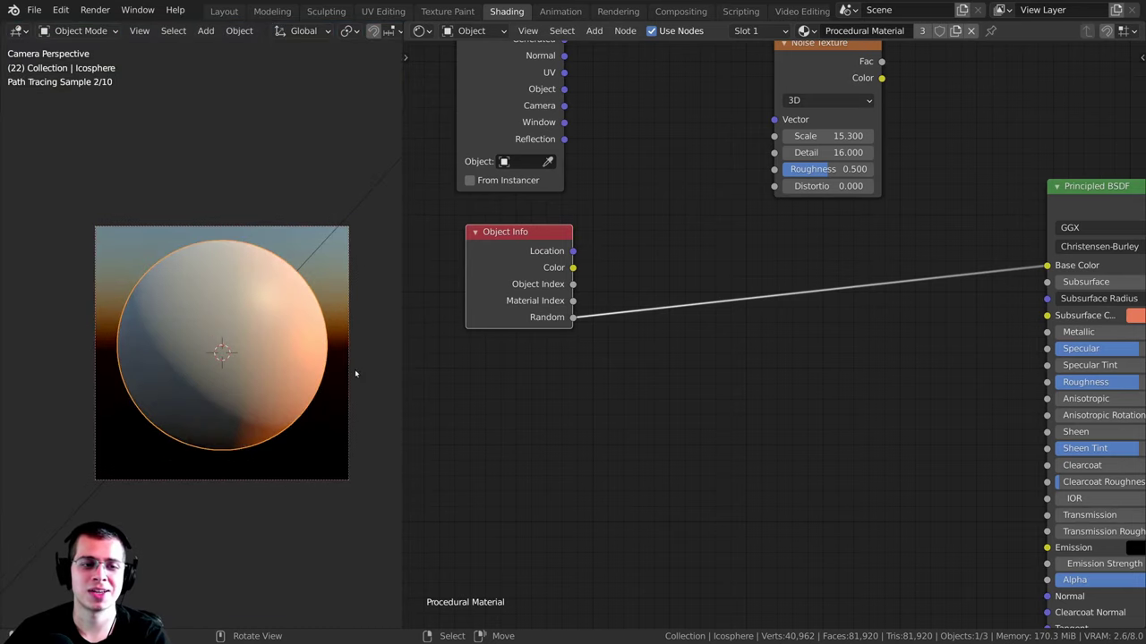
{"action": "key", "text": "g"}
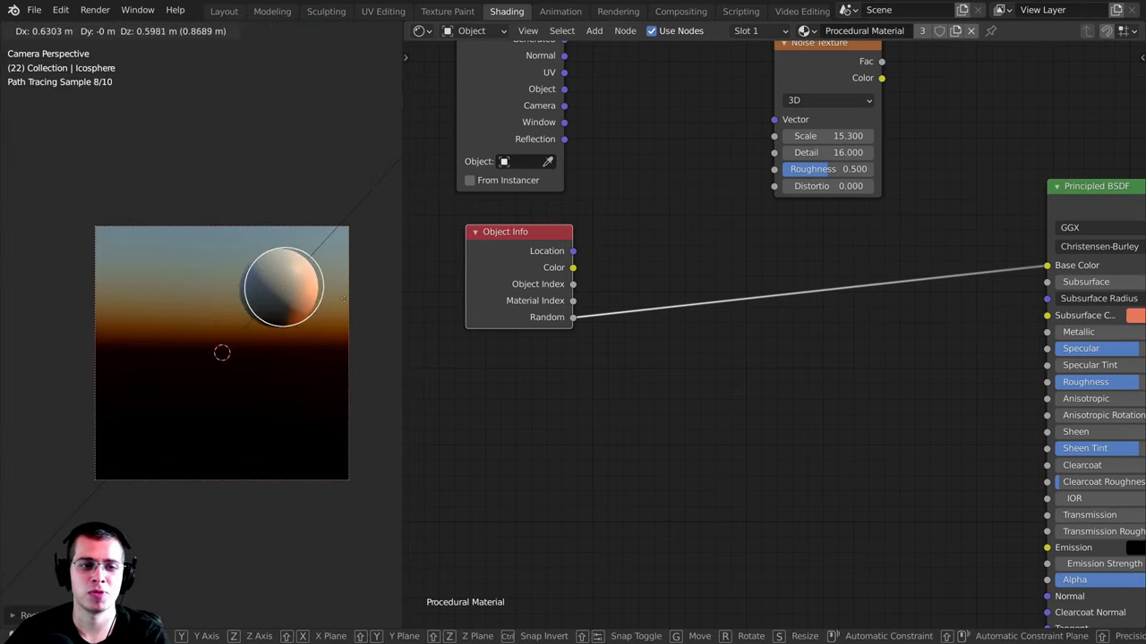
{"action": "left_click", "coordinate": [356, 281]}
{"action": "scroll", "coordinate": [355, 265], "scroll_direction": "up", "scroll_amount": 2}
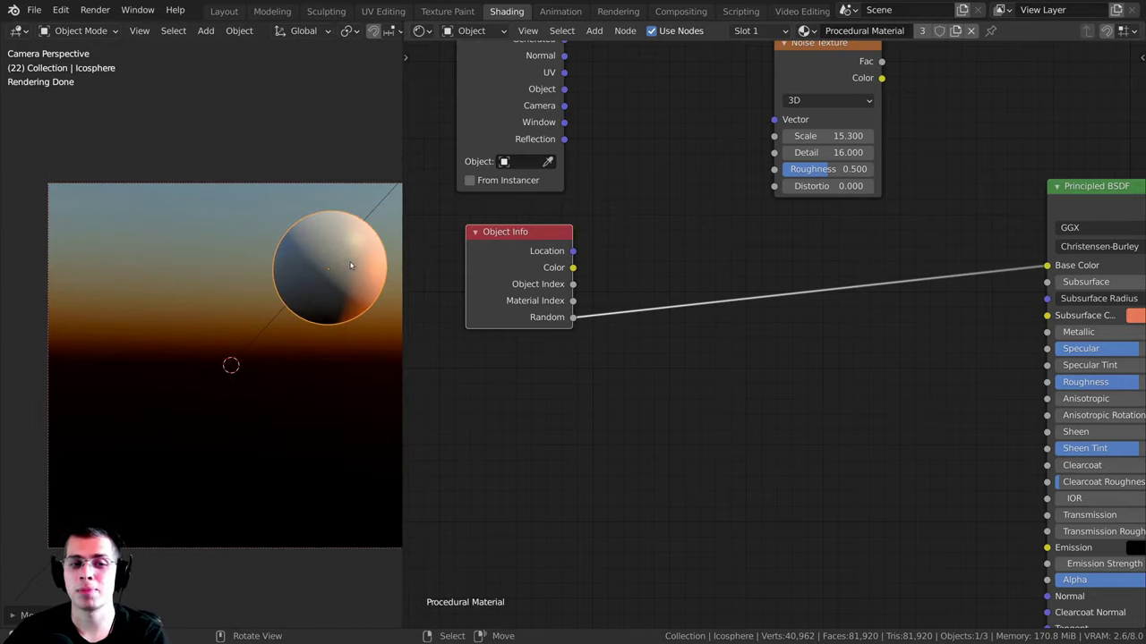
Step: Duplicate the small sphere and place the copy to its left to compare their random base colors
{"action": "key", "text": "shift+d"}
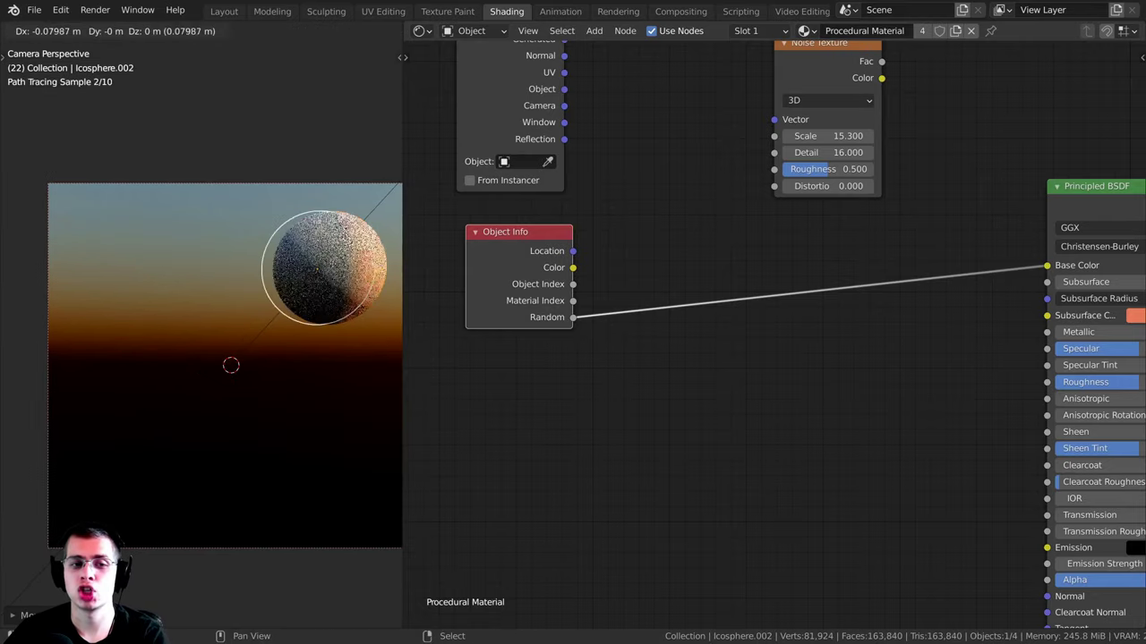
{"action": "left_click", "coordinate": [217, 285]}
{"action": "left_click", "coordinate": [265, 299]}
{"action": "scroll", "coordinate": [265, 299], "scroll_direction": "up", "scroll_amount": 3}
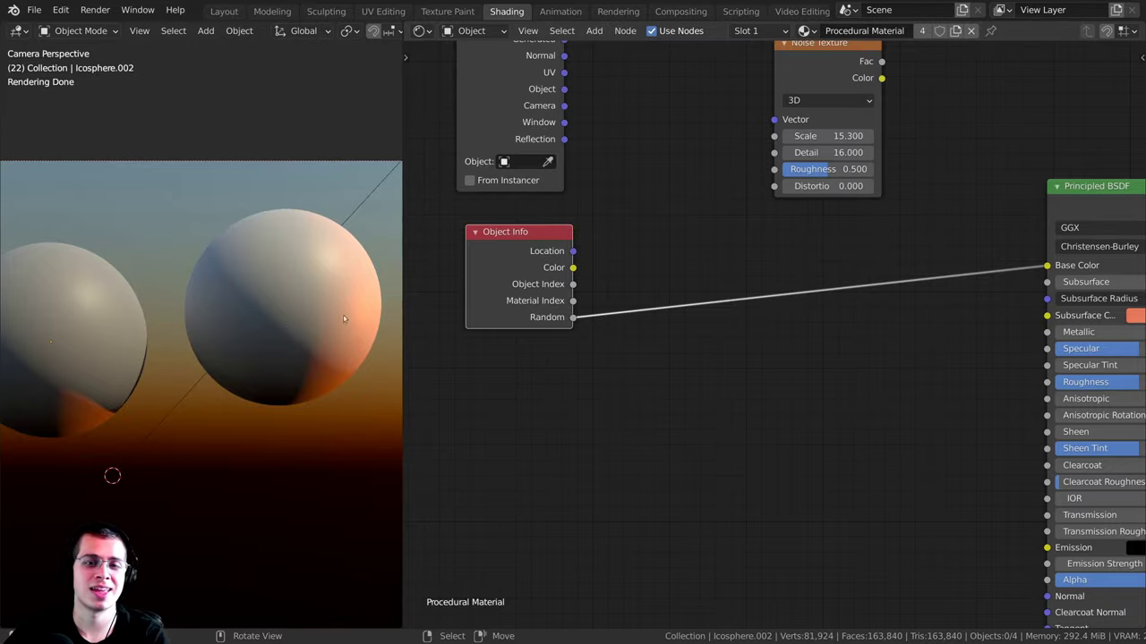
{"action": "scroll", "coordinate": [343, 319], "scroll_direction": "down", "scroll_amount": 2}
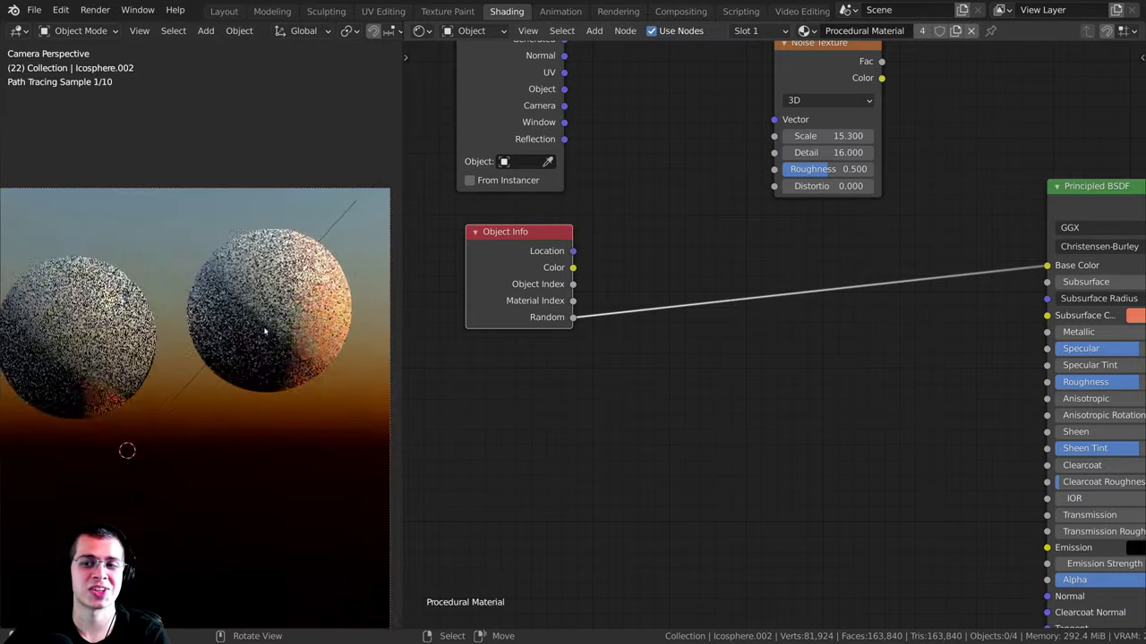
Step: Duplicate the small sphere repeatedly and spread the copies across the camera frame
{"action": "right_click", "coordinate": [299, 251]}
{"action": "right_click", "coordinate": [161, 284]}
{"action": "middle_click_drag", "start_coordinate": [245, 361], "coordinate": [231, 265], "text": "shift"}
{"action": "key", "text": "shift+d"}
{"action": "left_click", "coordinate": [323, 306]}
{"action": "key", "text": "shift+d"}
{"action": "left_click", "coordinate": [170, 410]}
{"action": "key", "text": "shift+d"}
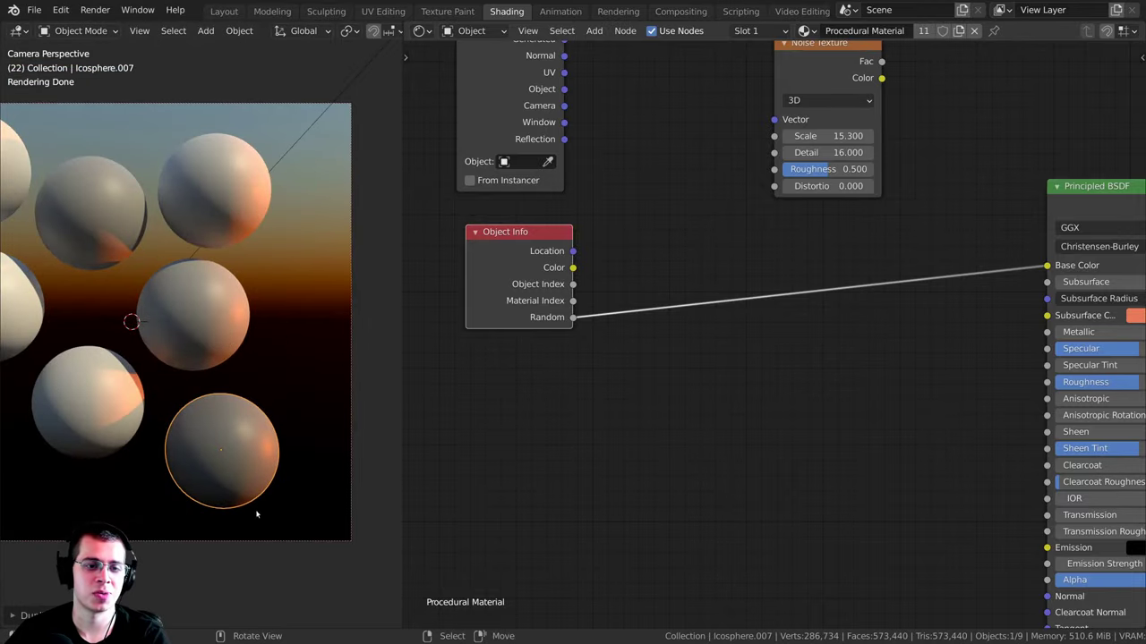
{"action": "key", "text": "shift+d"}
{"action": "left_click", "coordinate": [336, 402]}
Step: Move the last sphere copy away from its neighbour and scale it down slightly
{"action": "scroll", "coordinate": [281, 457], "scroll_direction": "up", "scroll_amount": 3}
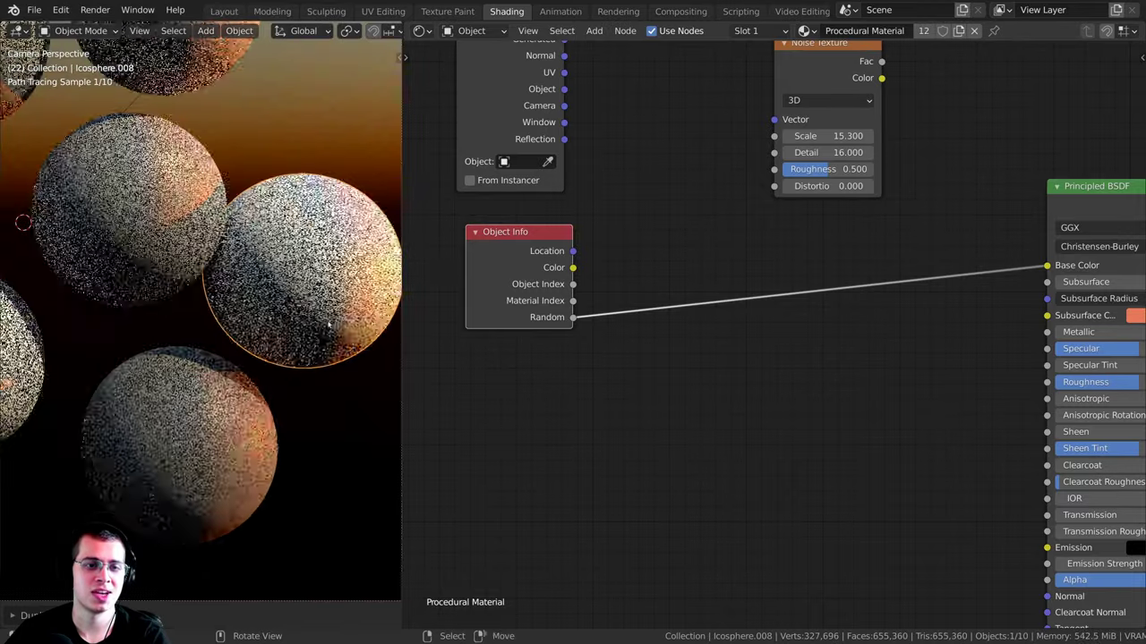
{"action": "key", "text": "g"}
{"action": "left_click", "coordinate": [356, 325]}
{"action": "key", "text": "s"}
{"action": "left_click", "coordinate": [350, 324]}
Step: Compare the random gray shades of the duplicated spheres, selecting the two lower-right ones in turn
{"action": "left_click", "coordinate": [248, 419]}
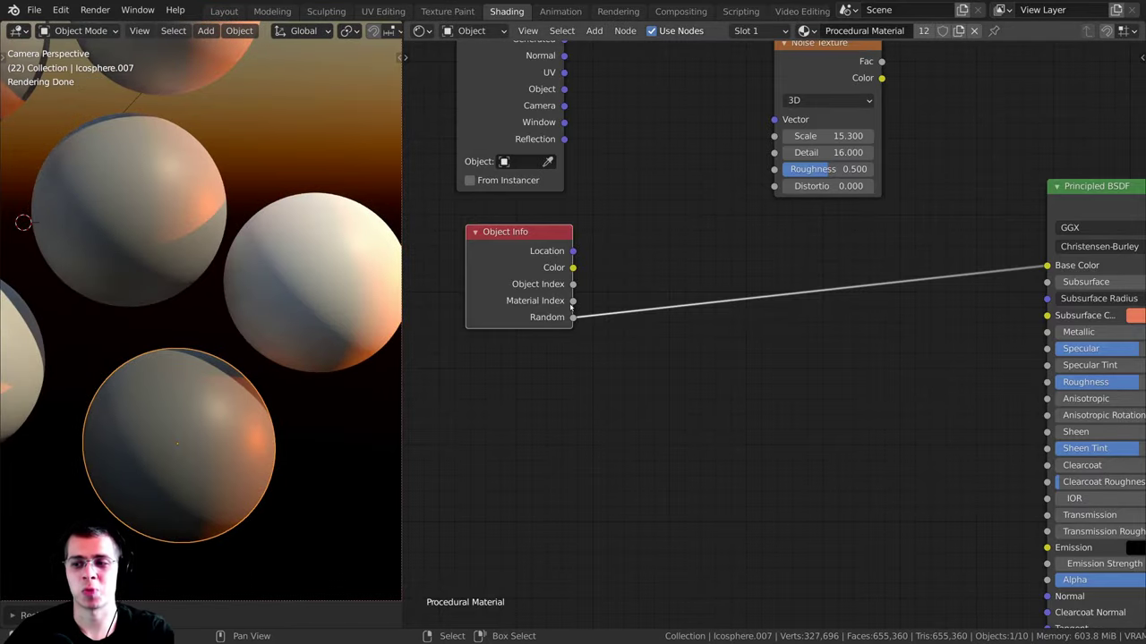
{"action": "scroll", "coordinate": [215, 261], "scroll_direction": "down", "scroll_amount": 2}
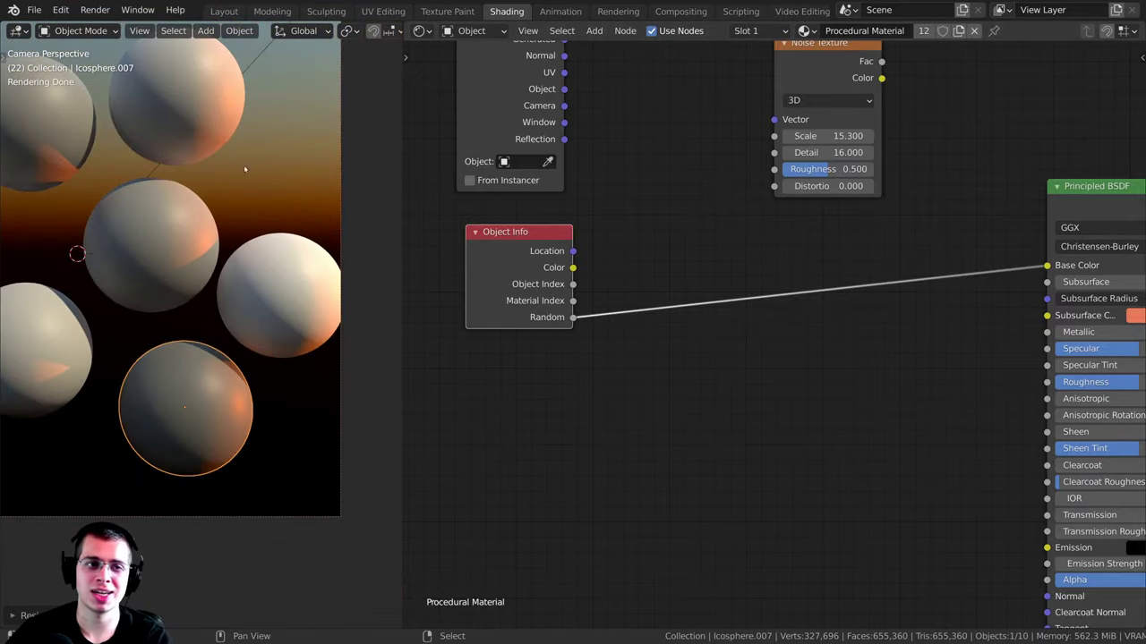
{"action": "scroll", "coordinate": [275, 215], "scroll_direction": "up", "scroll_amount": 1}
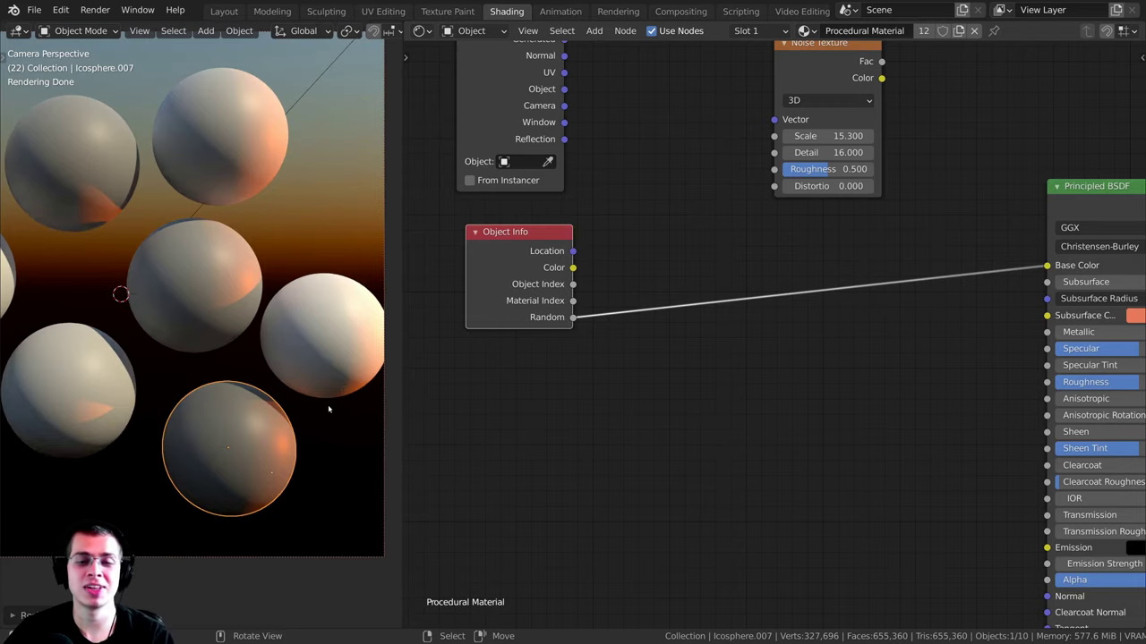
{"action": "scroll", "coordinate": [347, 281], "scroll_direction": "down", "scroll_amount": 1}
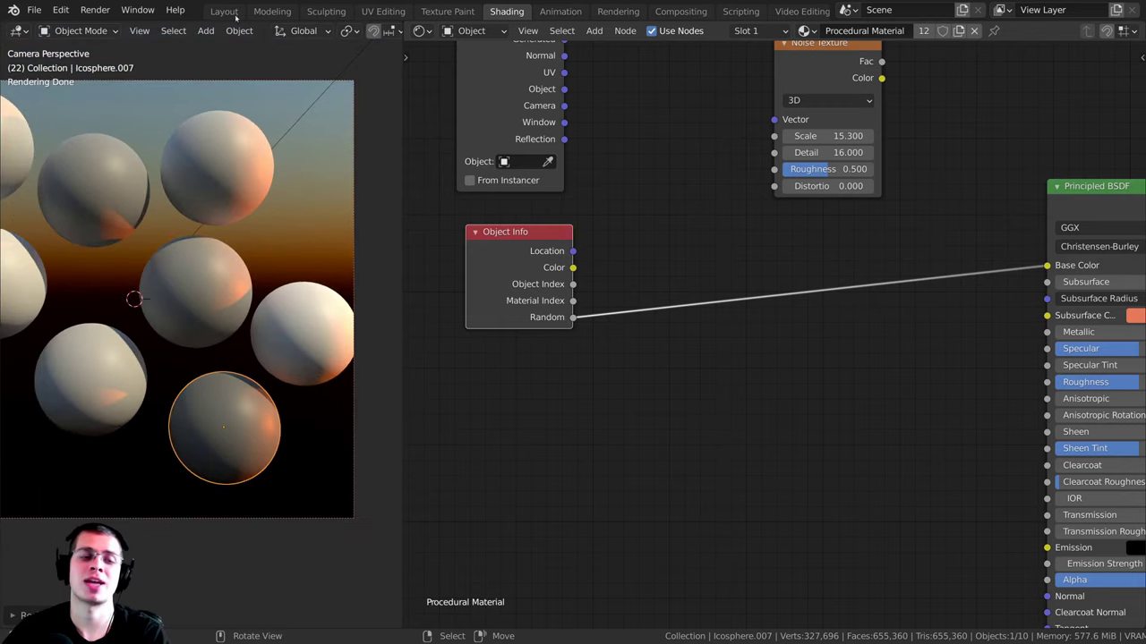
{"action": "middle_click_drag", "start_coordinate": [160, 279], "coordinate": [237, 302], "text": "shift"}
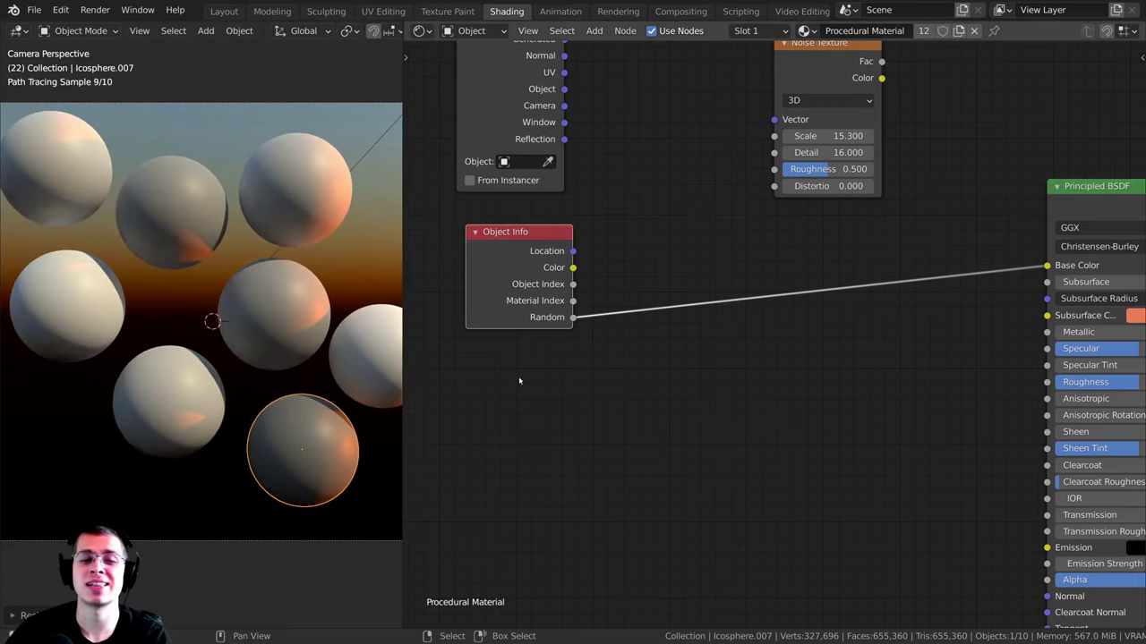
{"action": "scroll", "coordinate": [274, 235], "scroll_direction": "down", "scroll_amount": 1}
{"action": "key", "text": "alt+a"}
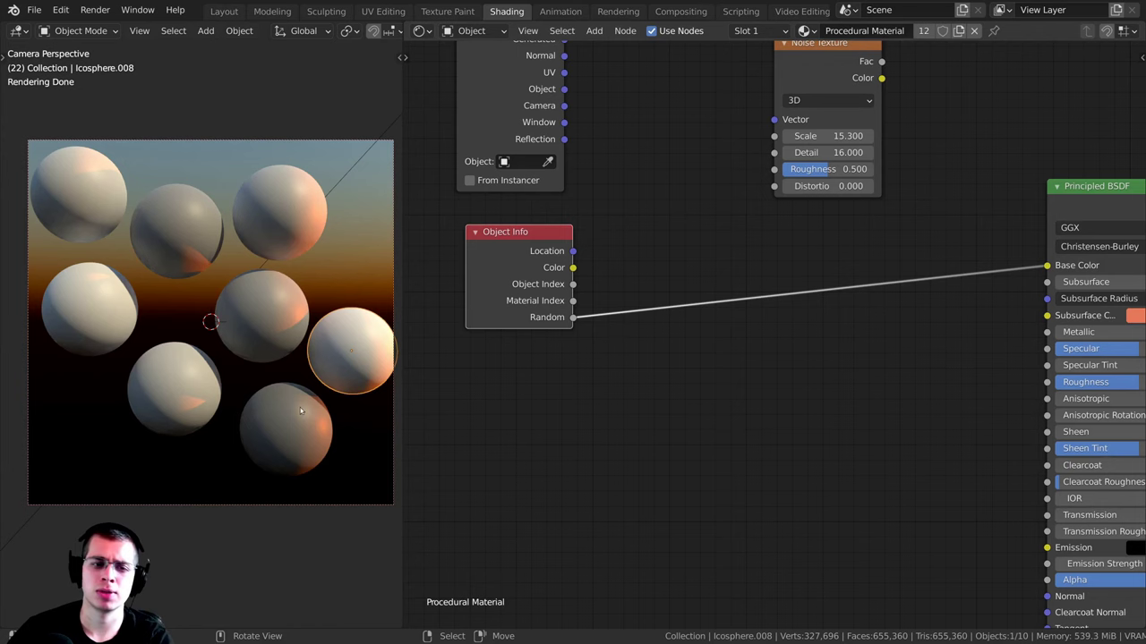
{"action": "left_click", "coordinate": [300, 410]}
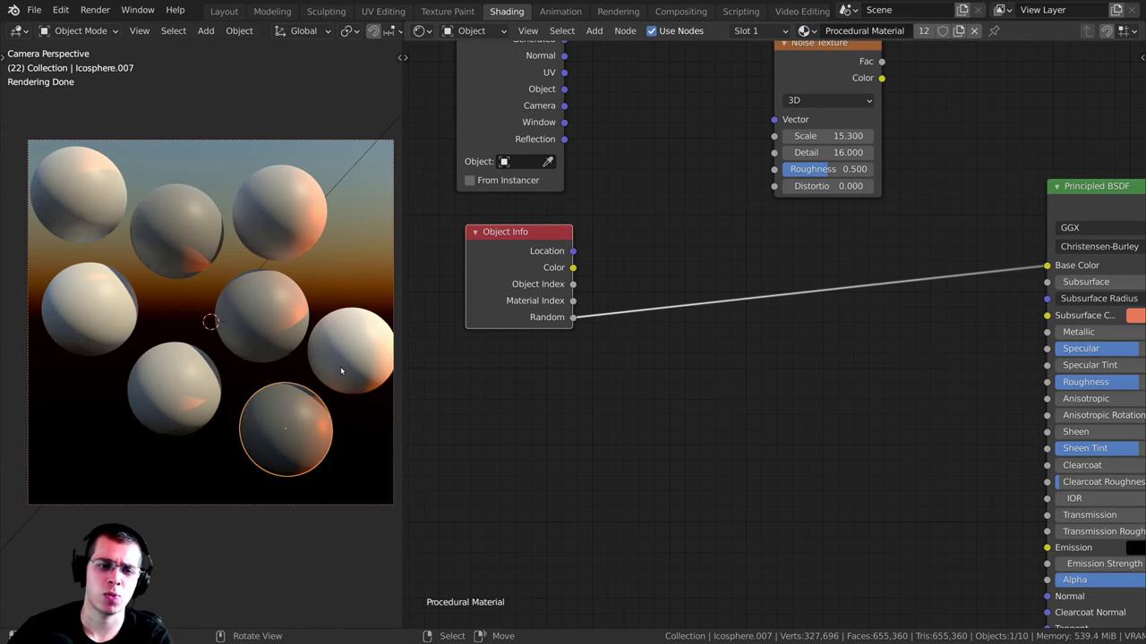
{"action": "left_click", "coordinate": [340, 373]}
{"action": "left_click", "coordinate": [303, 435]}
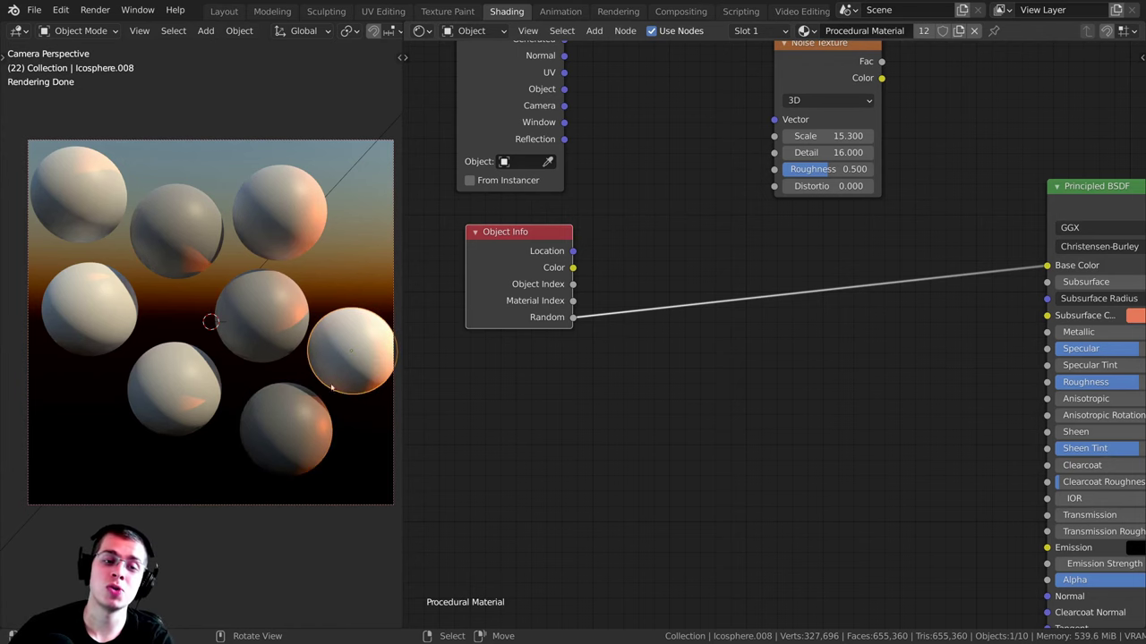
{"action": "middle_click_drag", "start_coordinate": [582, 332], "coordinate": [552, 330]}
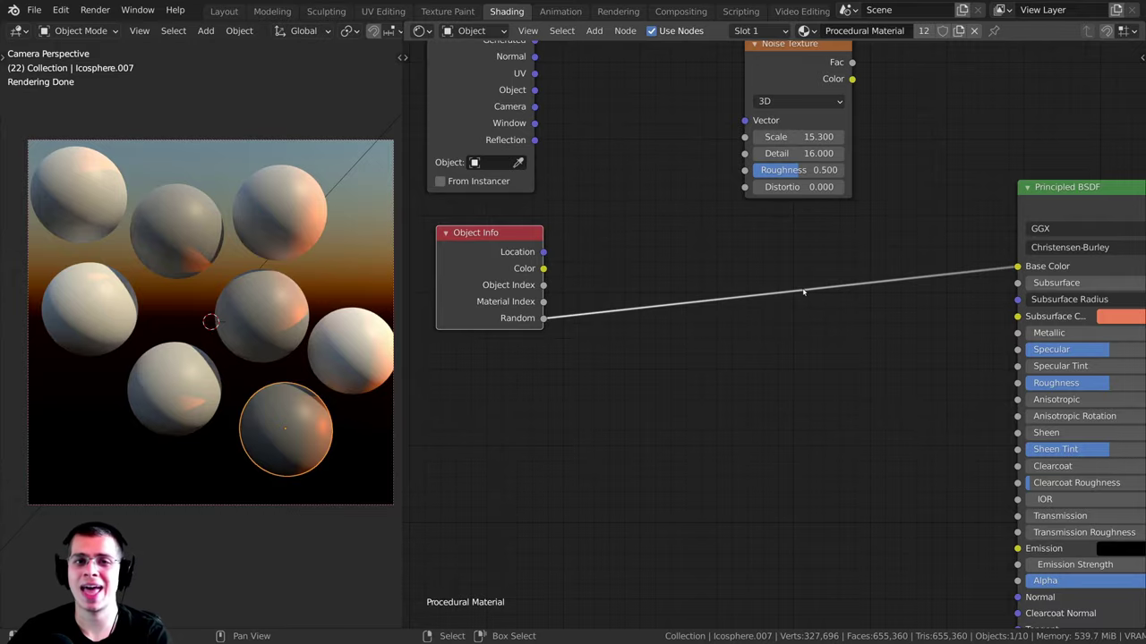
{"action": "left_click", "coordinate": [361, 362]}
{"action": "middle_click_drag", "start_coordinate": [362, 362], "coordinate": [335, 328], "text": "shift"}
{"action": "key", "text": "g"}
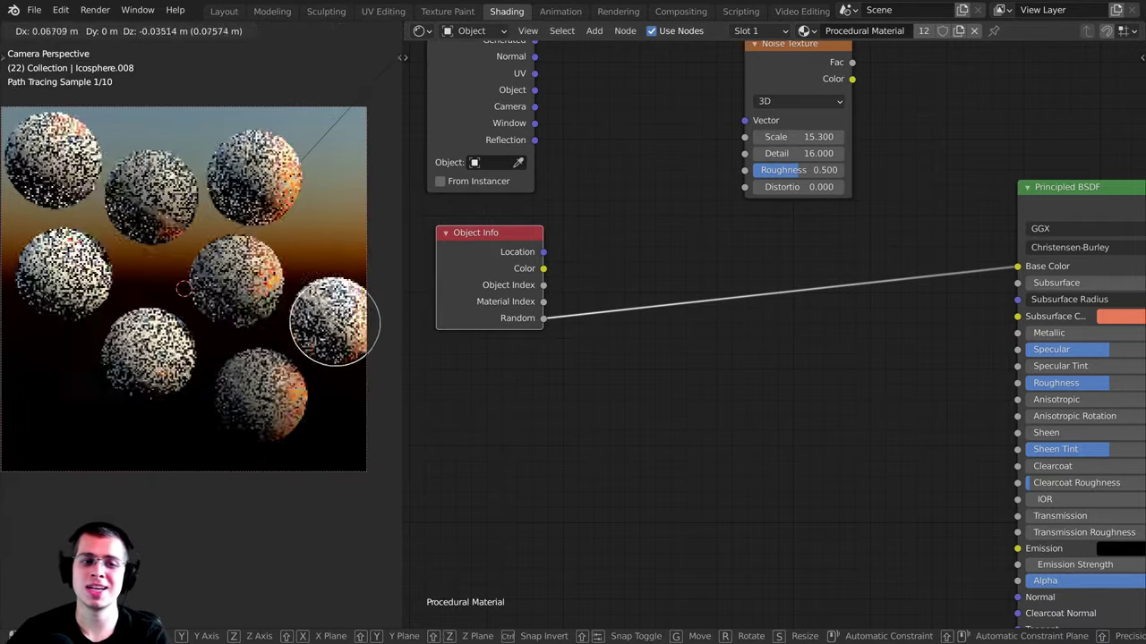
{"action": "right_click", "coordinate": [310, 362]}
{"action": "left_click", "coordinate": [300, 390]}
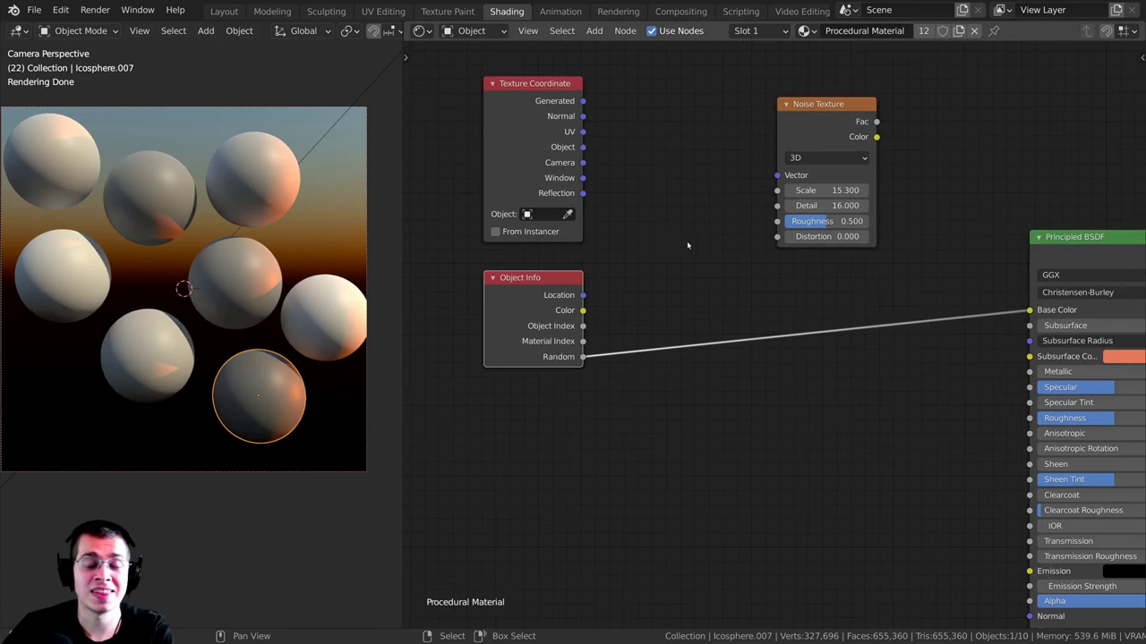
Step: Move the Noise Texture node aside and insert a ColorRamp node between Object Info's Random output and the Principled BSDF's Base Color
{"action": "scroll", "coordinate": [687, 241], "scroll_direction": "up", "scroll_amount": 1}
{"action": "middle_click_drag", "start_coordinate": [687, 241], "coordinate": [702, 260]}
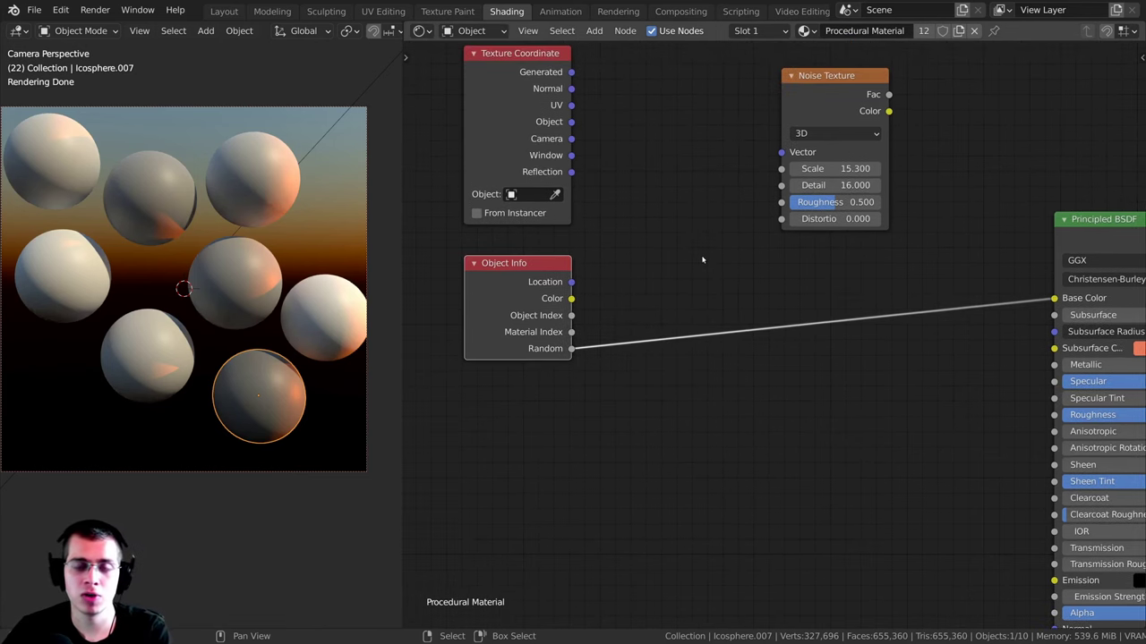
{"action": "scroll", "coordinate": [701, 257], "scroll_direction": "down", "scroll_amount": 1}
{"action": "left_click_drag", "start_coordinate": [823, 109], "coordinate": [897, 155]}
{"action": "key", "text": "shift+a"}
{"action": "mouse_move", "coordinate": [698, 147]}
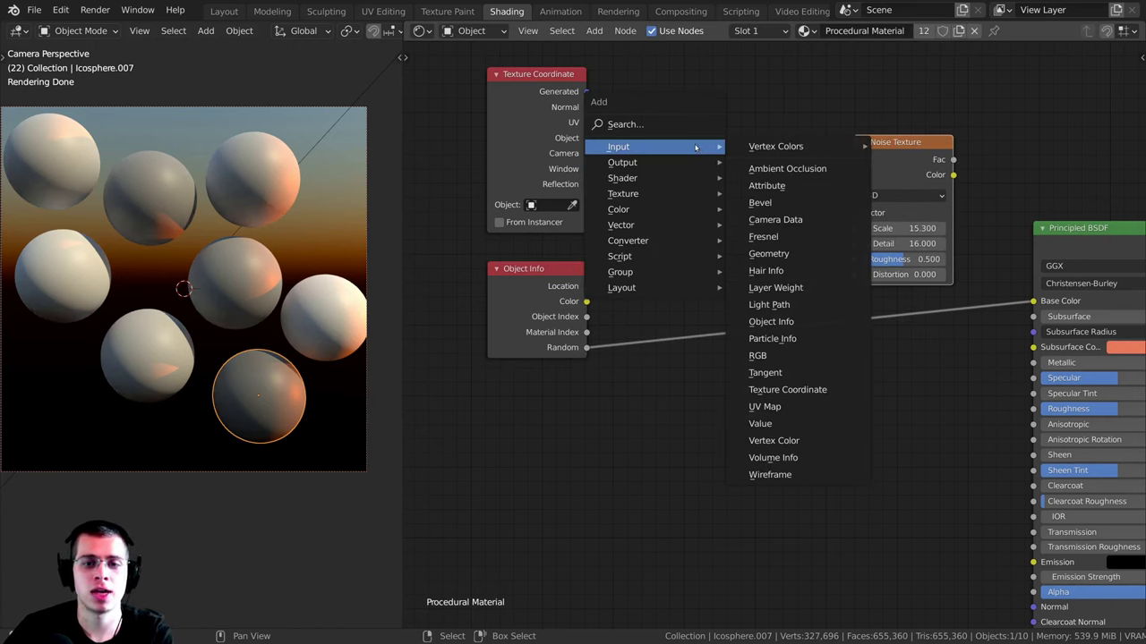
{"action": "mouse_move", "coordinate": [640, 242]}
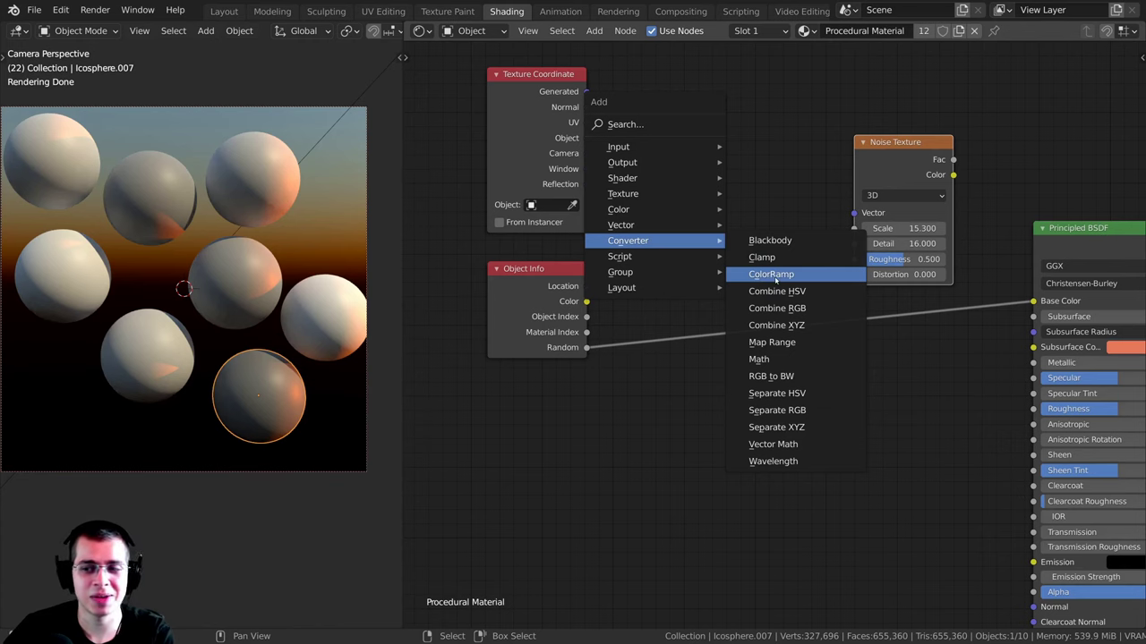
{"action": "left_click", "coordinate": [772, 275]}
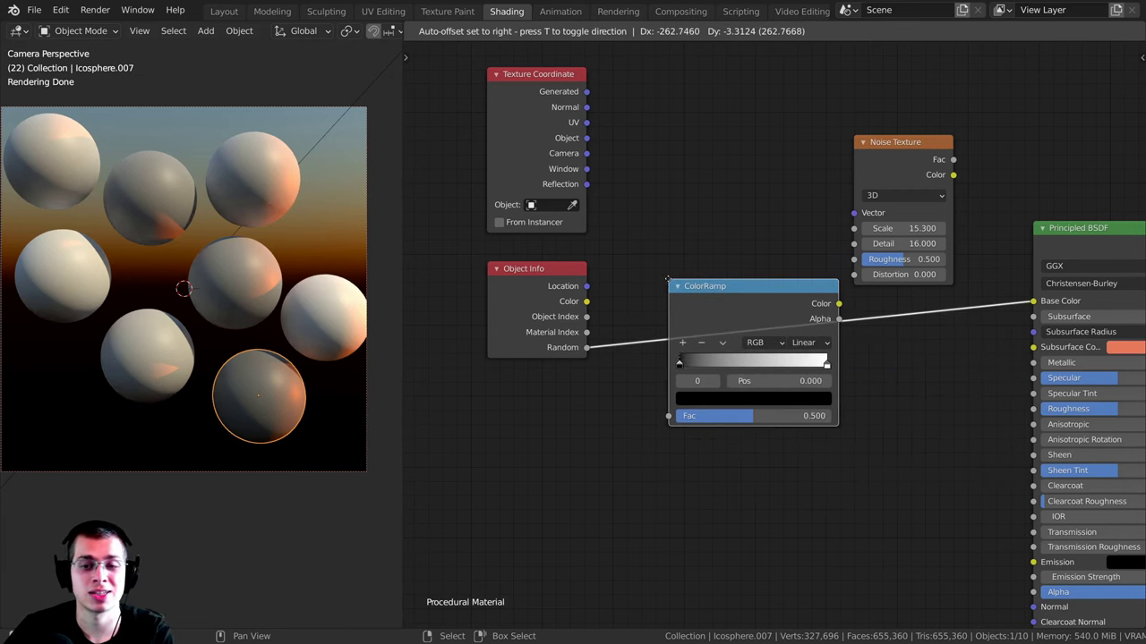
{"action": "left_click", "coordinate": [667, 280]}
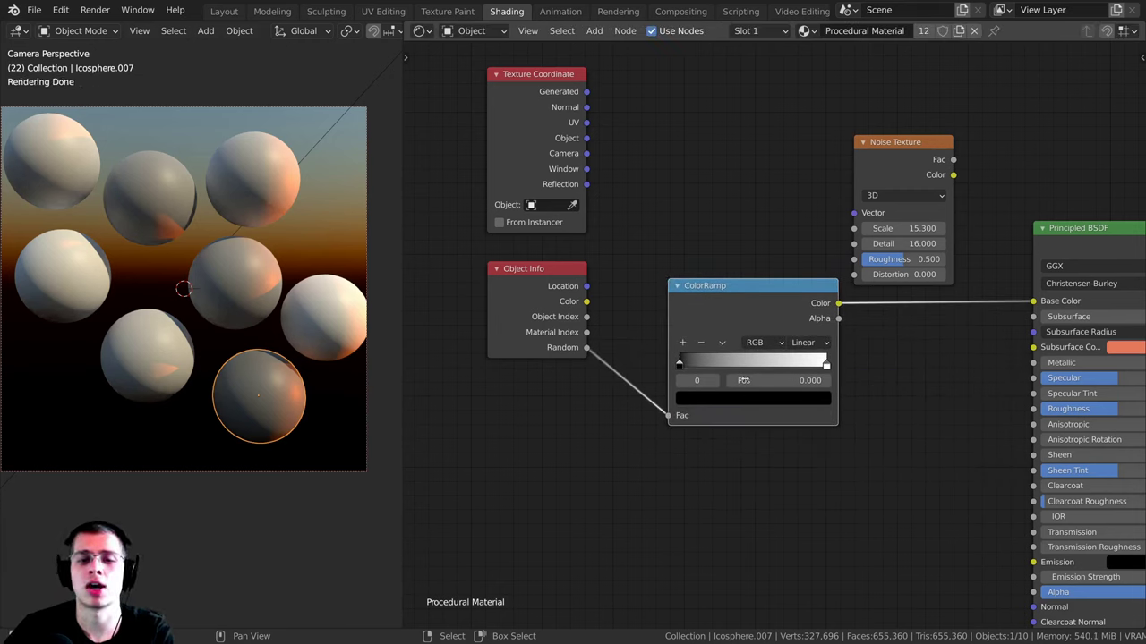
Step: Preview the ColorRamp's Color output on the spheres and move the Noise Texture node clear of the ColorRamp
{"action": "left_click_drag", "start_coordinate": [884, 169], "coordinate": [876, 118]}
{"action": "left_click_drag", "start_coordinate": [770, 303], "coordinate": [765, 285]}
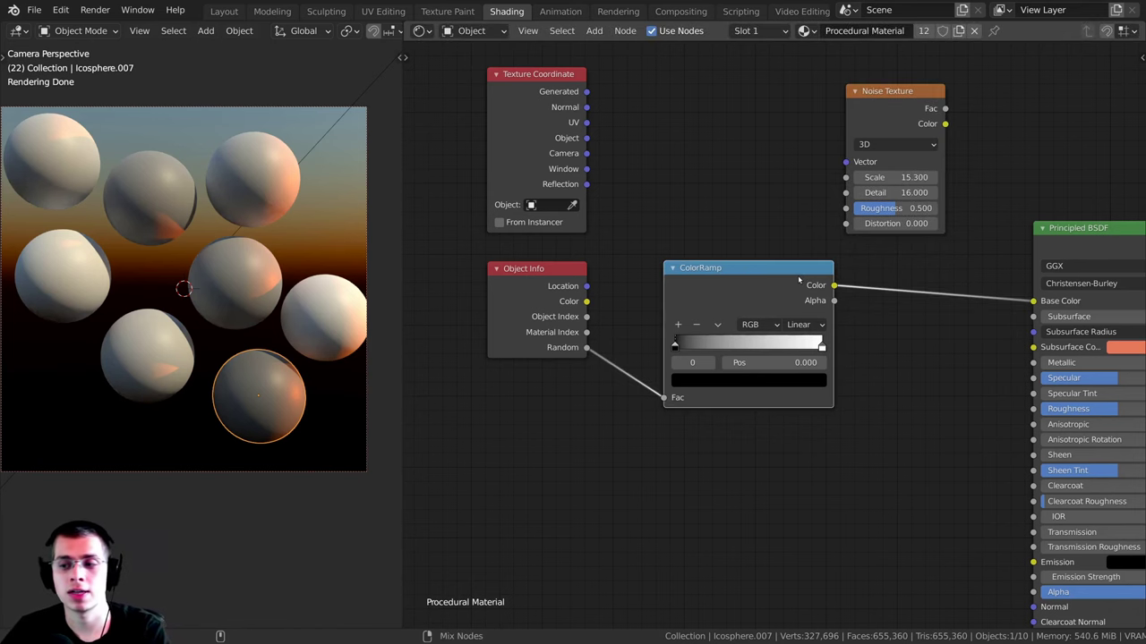
{"action": "left_click", "coordinate": [798, 280], "text": "ctrl+shift"}
{"action": "middle_click_drag", "start_coordinate": [767, 259], "coordinate": [703, 247]}
{"action": "scroll", "coordinate": [703, 247], "scroll_direction": "up", "scroll_amount": 3}
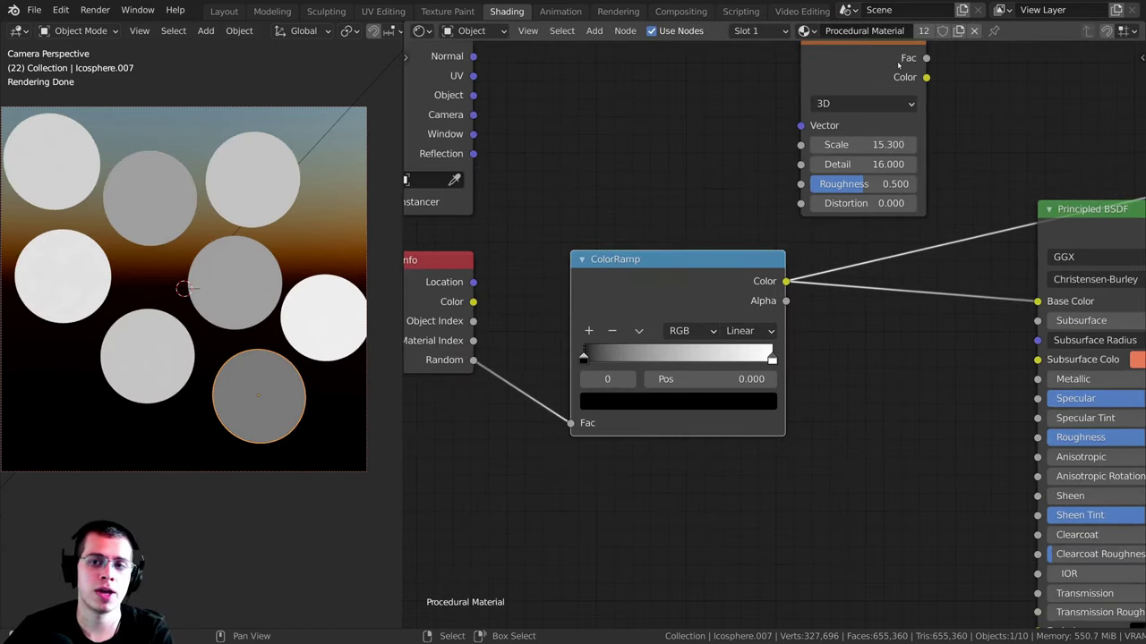
{"action": "left_click_drag", "start_coordinate": [898, 64], "coordinate": [944, 61]}
{"action": "left_click_drag", "start_coordinate": [673, 276], "coordinate": [666, 268]}
{"action": "middle_click_drag", "start_coordinate": [633, 229], "coordinate": [649, 234]}
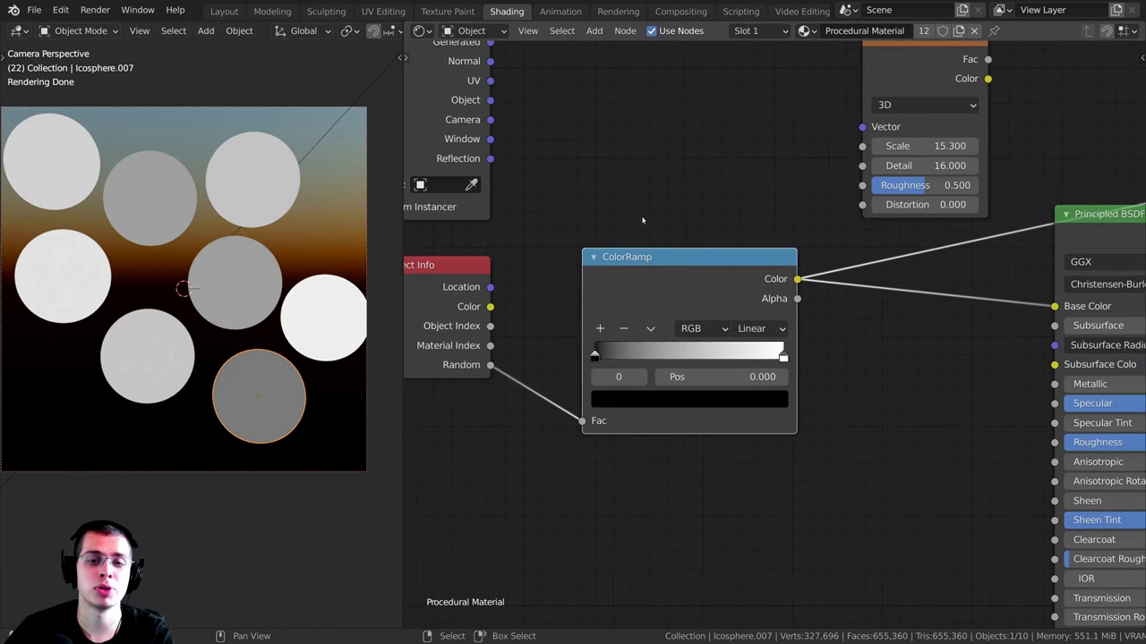
Step: Add a Blackbody node and a Math node above the ColorRamp as examples of other converter nodes
{"action": "key", "text": "shift+a"}
{"action": "mouse_move", "coordinate": [633, 184]}
{"action": "left_click", "coordinate": [705, 182]}
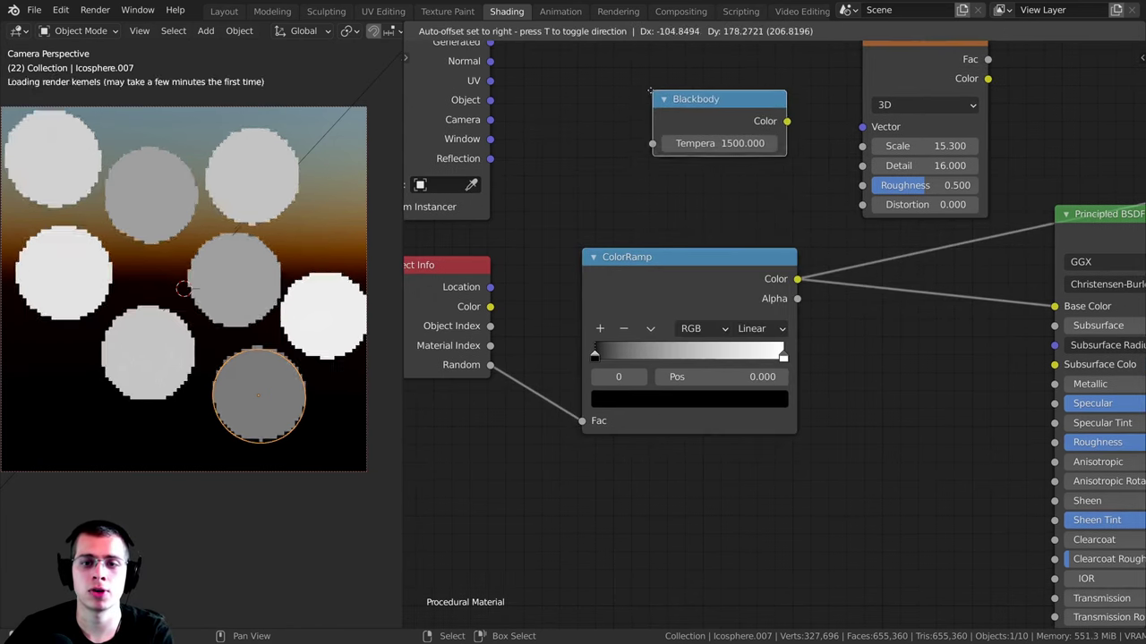
{"action": "left_click", "coordinate": [707, 228]}
{"action": "key", "text": "shift+a"}
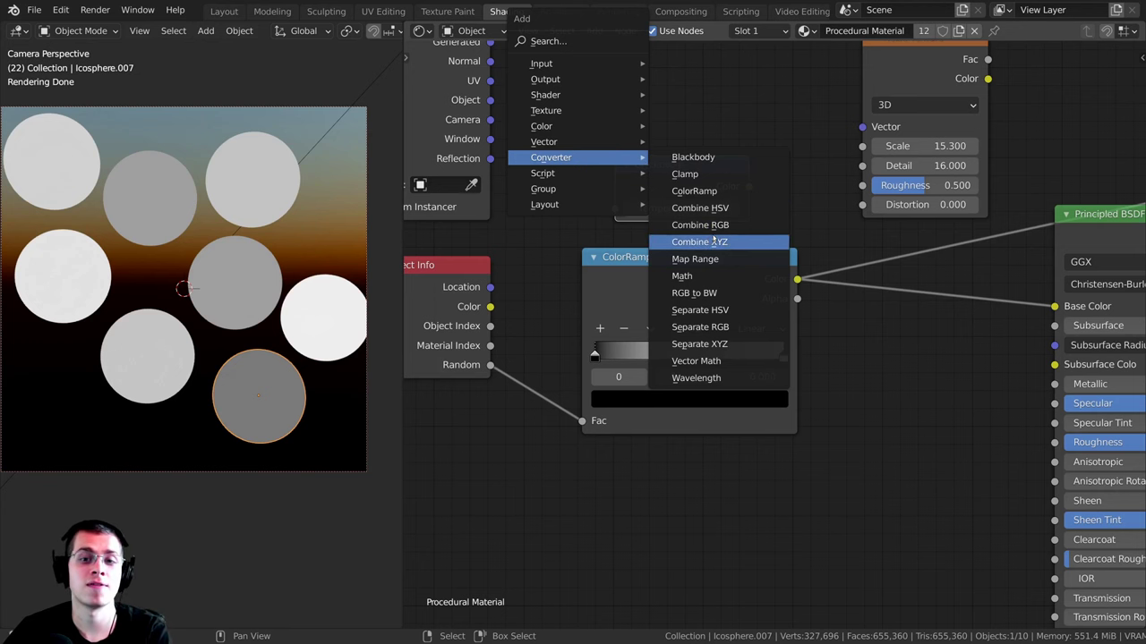
{"action": "left_click", "coordinate": [682, 275]}
Step: Move the Math node off the Blackbody node, and delete both example nodes
{"action": "middle_click_drag", "start_coordinate": [693, 516], "coordinate": [701, 604]}
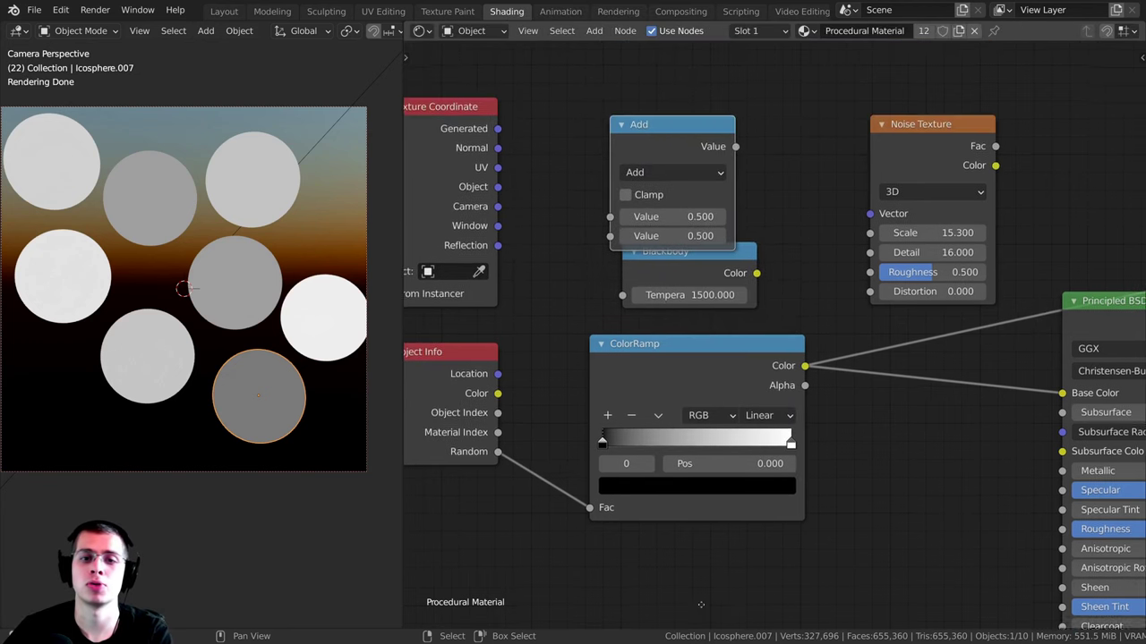
{"action": "scroll", "coordinate": [732, 393], "scroll_direction": "up", "scroll_amount": 1}
{"action": "key", "text": "g"}
{"action": "left_click", "coordinate": [737, 399]}
{"action": "left_click_drag", "start_coordinate": [689, 274], "coordinate": [687, 270]}
{"action": "key", "text": "x"}
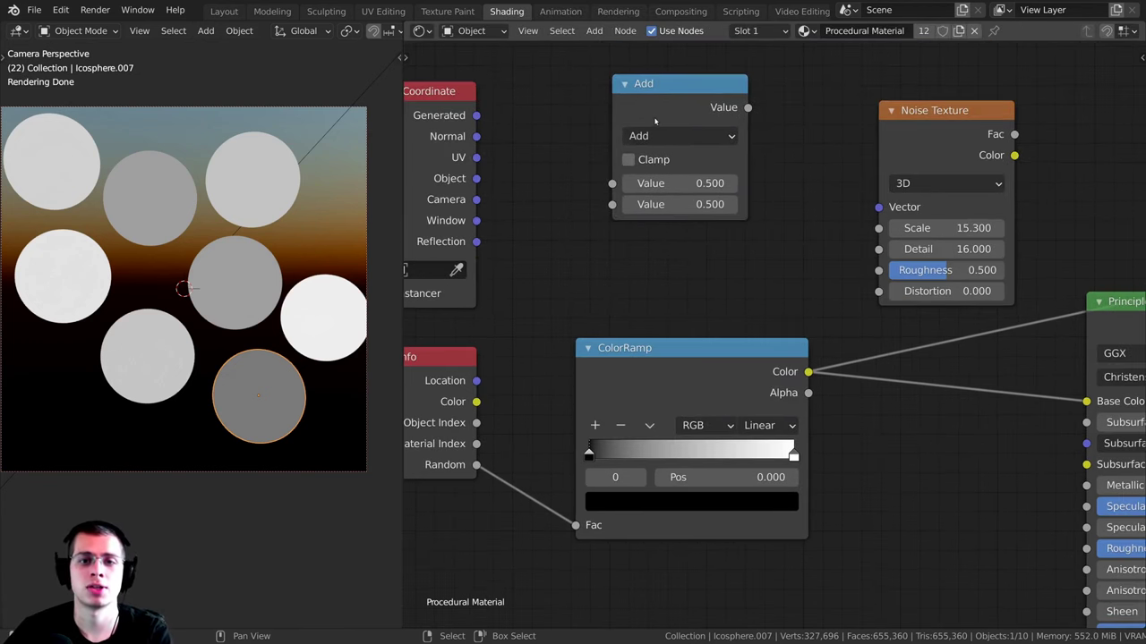
{"action": "left_click", "coordinate": [655, 119]}
{"action": "key", "text": "x"}
Step: Reposition the Object Info and ColorRamp nodes so they sit further apart side by side
{"action": "middle_click_drag", "start_coordinate": [701, 390], "coordinate": [706, 284]}
{"action": "scroll", "coordinate": [658, 292], "scroll_direction": "up", "scroll_amount": 1}
{"action": "middle_click_drag", "start_coordinate": [553, 283], "coordinate": [583, 270]}
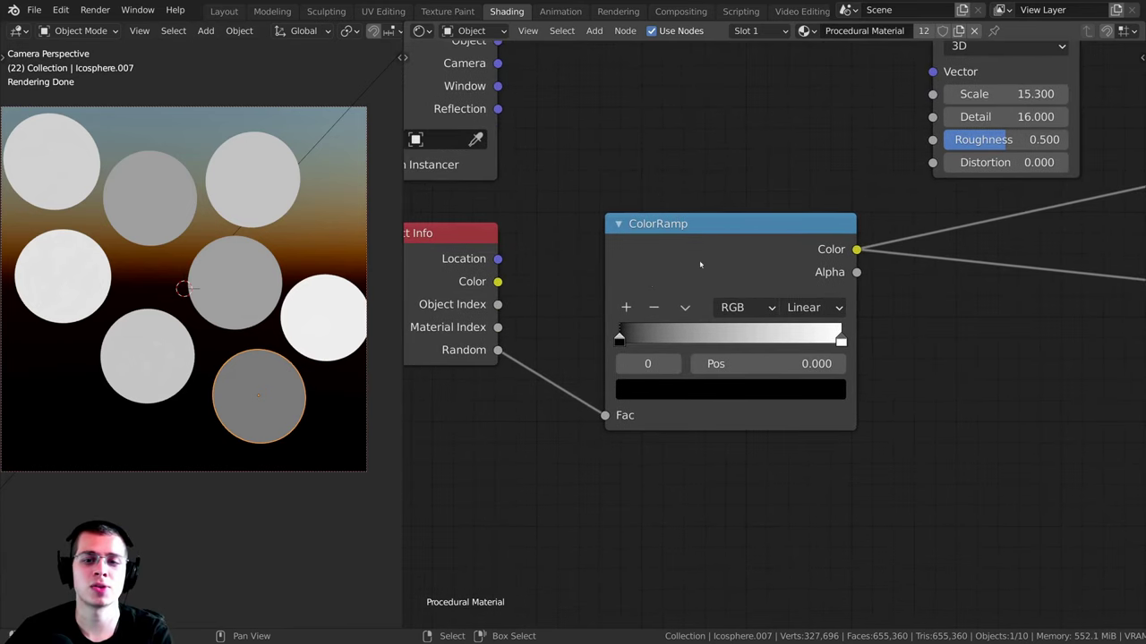
{"action": "middle_click_drag", "start_coordinate": [617, 307], "coordinate": [798, 320]}
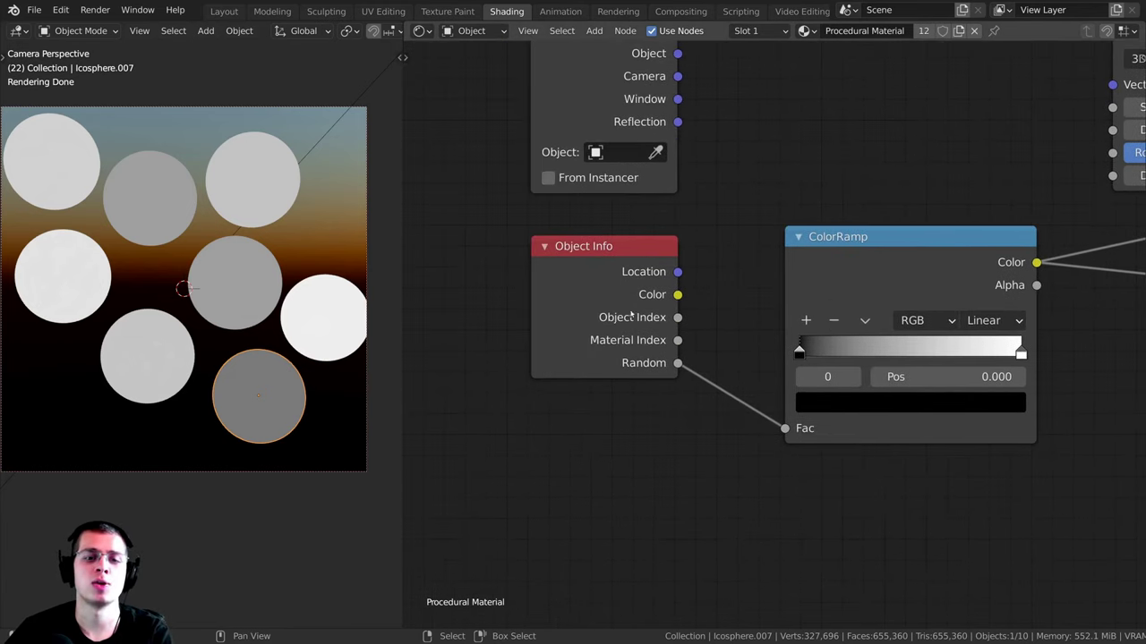
{"action": "left_click", "coordinate": [595, 329]}
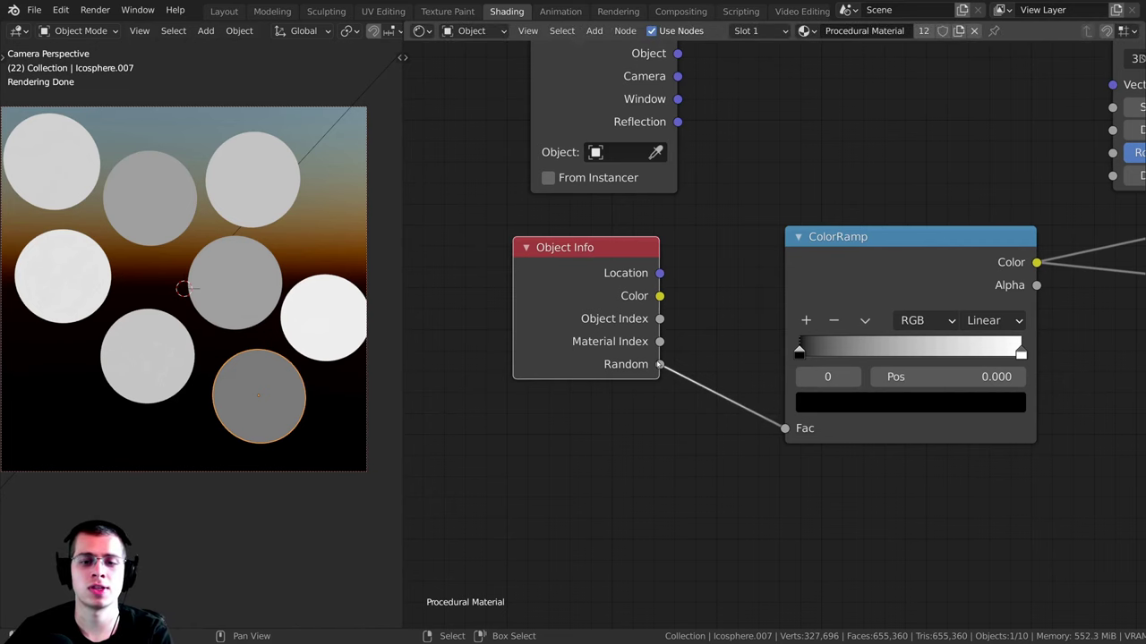
{"action": "middle_click_drag", "start_coordinate": [904, 269], "coordinate": [852, 273]}
{"action": "scroll", "coordinate": [851, 273], "scroll_direction": "up", "scroll_amount": 1}
{"action": "left_click_drag", "start_coordinate": [851, 273], "coordinate": [837, 265]}
{"action": "scroll", "coordinate": [795, 263], "scroll_direction": "up", "scroll_amount": 1}
{"action": "middle_click_drag", "start_coordinate": [793, 263], "coordinate": [744, 254]}
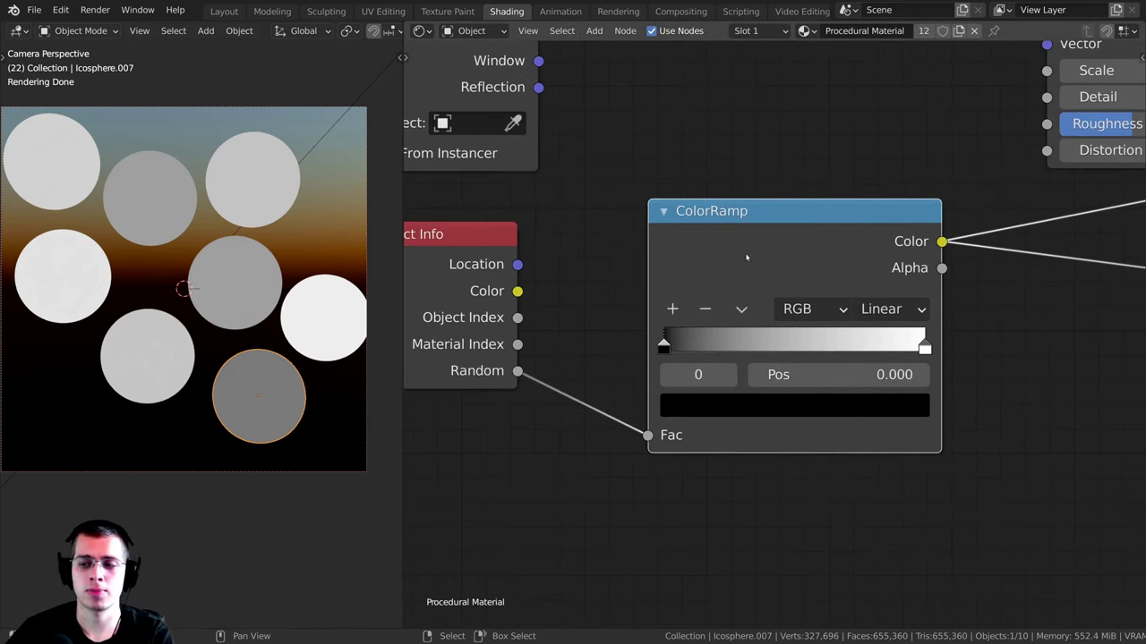
{"action": "left_click_drag", "start_coordinate": [739, 261], "coordinate": [764, 248]}
{"action": "scroll", "coordinate": [582, 305], "scroll_direction": "down", "scroll_amount": 1}
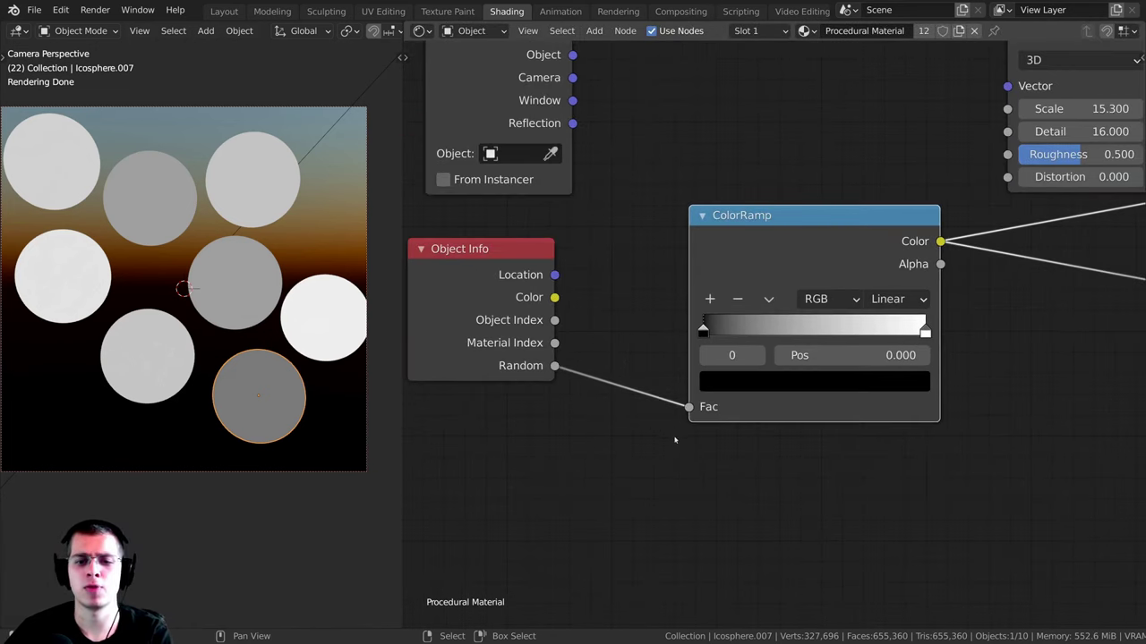
{"action": "left_click_drag", "start_coordinate": [706, 261], "coordinate": [713, 267]}
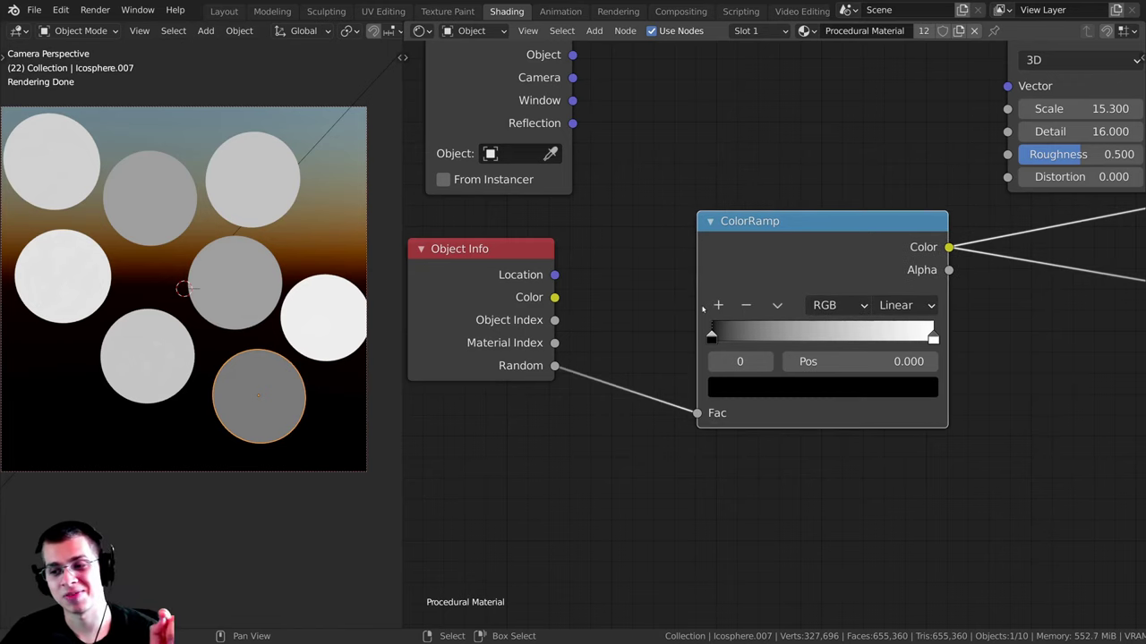
{"action": "scroll", "coordinate": [685, 330], "scroll_direction": "up", "scroll_amount": 3}
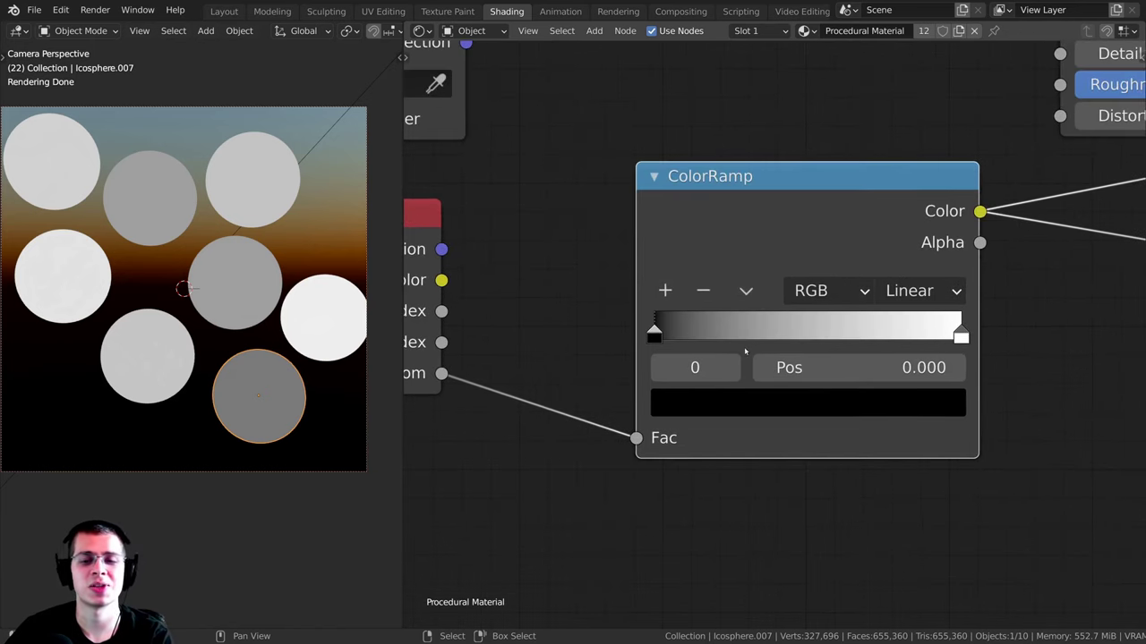
{"action": "scroll", "coordinate": [745, 352], "scroll_direction": "down", "scroll_amount": 2}
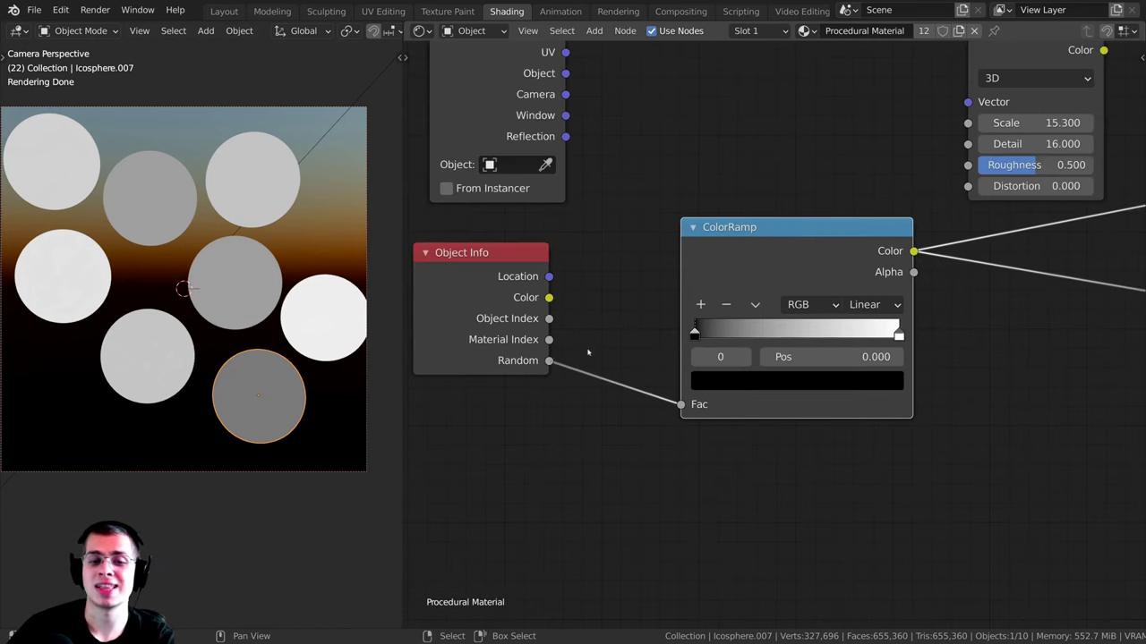
{"action": "left_click_drag", "start_coordinate": [549, 360], "coordinate": [599, 292]}
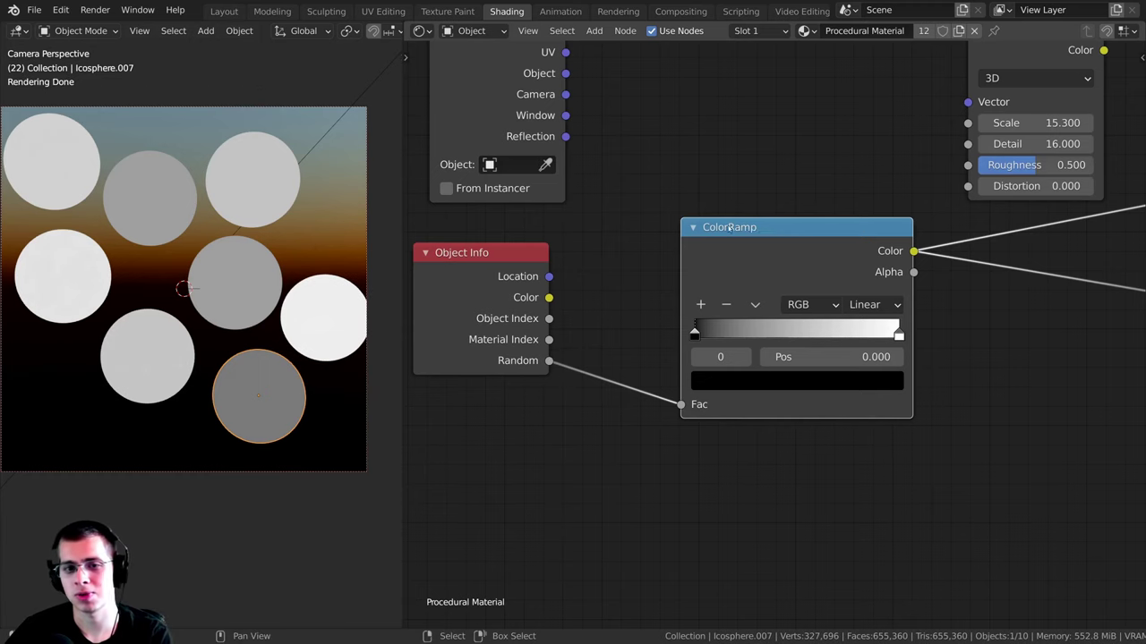
{"action": "middle_click_drag", "start_coordinate": [792, 239], "coordinate": [747, 244]}
{"action": "scroll", "coordinate": [732, 252], "scroll_direction": "up", "scroll_amount": 1}
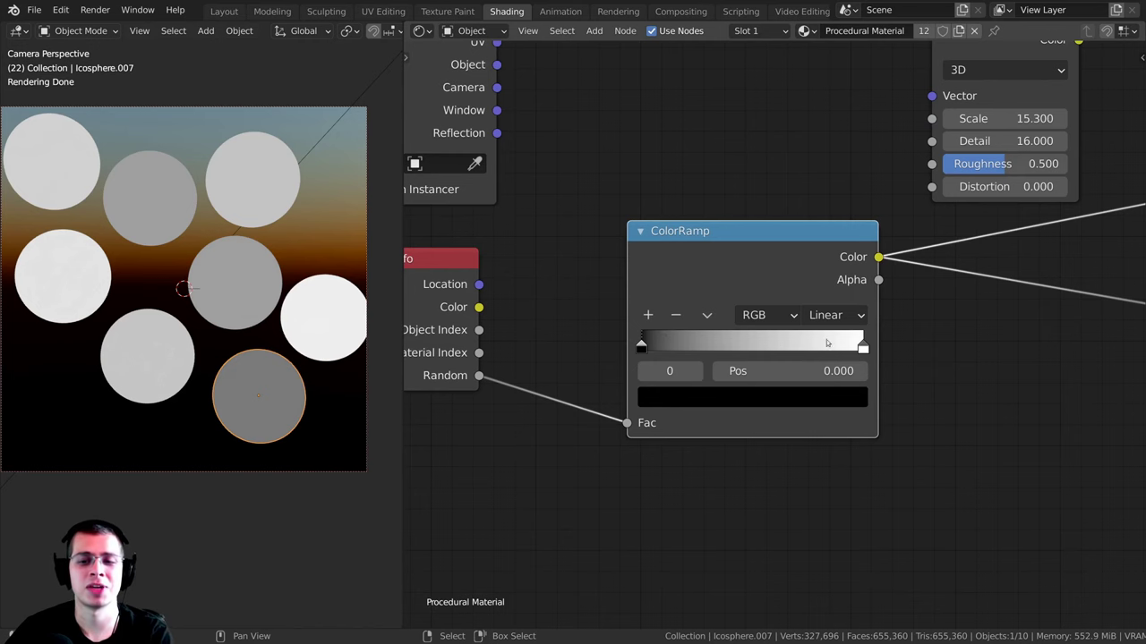
Step: Try adding a middle stop to the ColorRamp, slide it to position 0.339, and delete it again
{"action": "scroll", "coordinate": [827, 343], "scroll_direction": "down", "scroll_amount": 1}
{"action": "scroll", "coordinate": [648, 304], "scroll_direction": "up", "scroll_amount": 2}
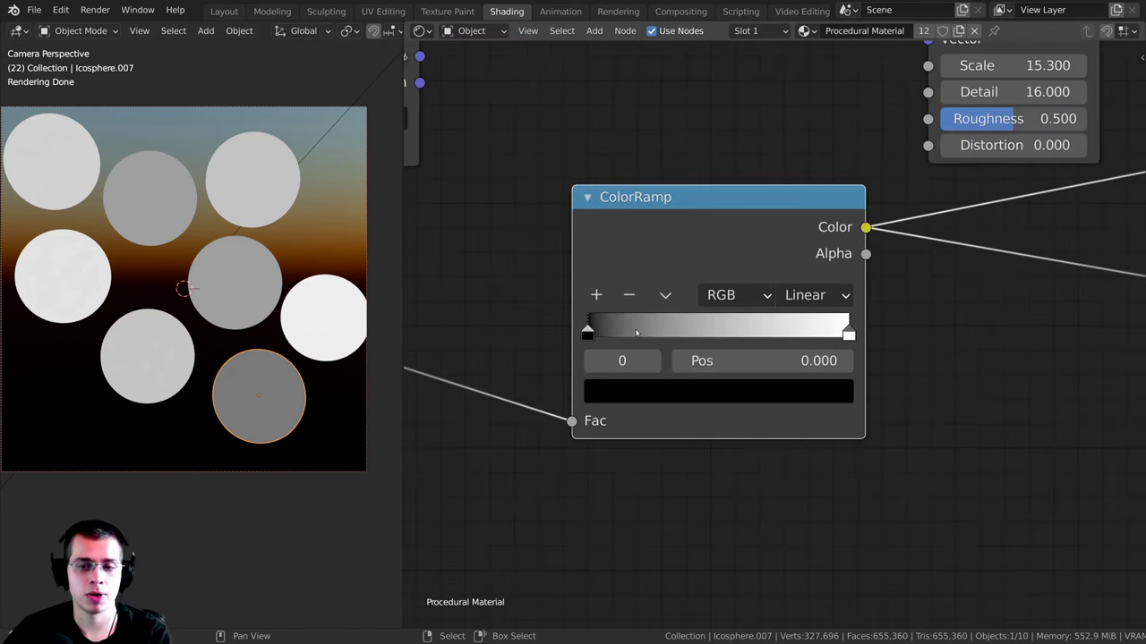
{"action": "mouse_move", "coordinate": [587, 333]}
{"action": "left_mouse_down"}
{"action": "mouse_move", "coordinate": [639, 333]}
{"action": "mouse_move", "coordinate": [587, 333]}
{"action": "left_mouse_up"}
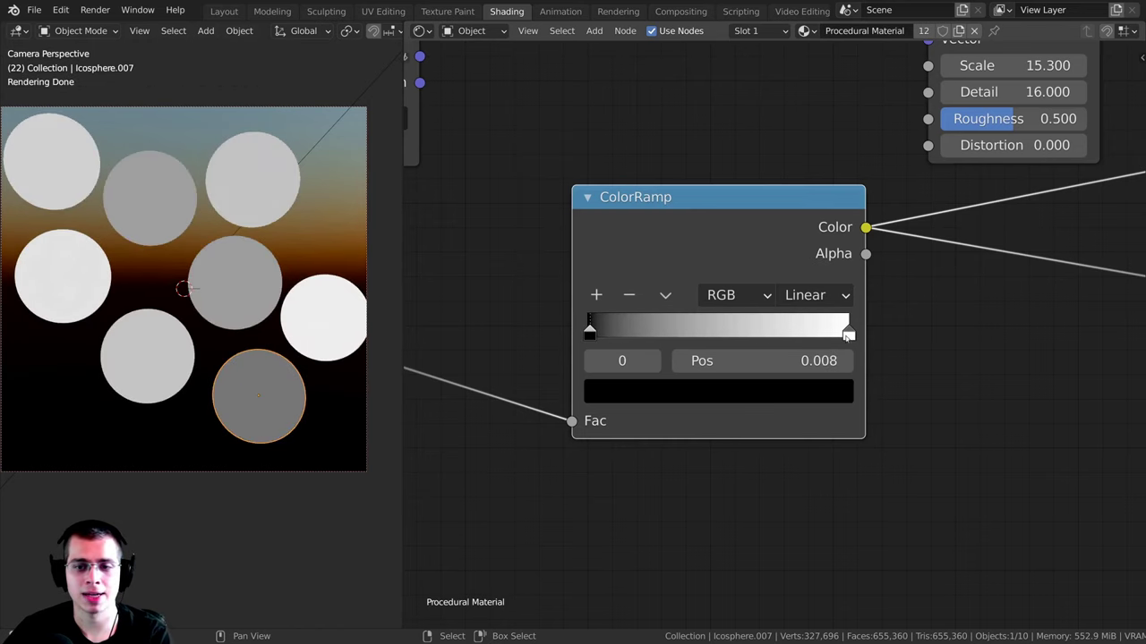
{"action": "mouse_move", "coordinate": [838, 331]}
{"action": "left_mouse_down"}
{"action": "mouse_move", "coordinate": [822, 328]}
{"action": "mouse_move", "coordinate": [852, 330]}
{"action": "left_mouse_up"}
{"action": "left_click_drag", "start_coordinate": [587, 333], "coordinate": [557, 335]}
{"action": "left_click", "coordinate": [596, 295]}
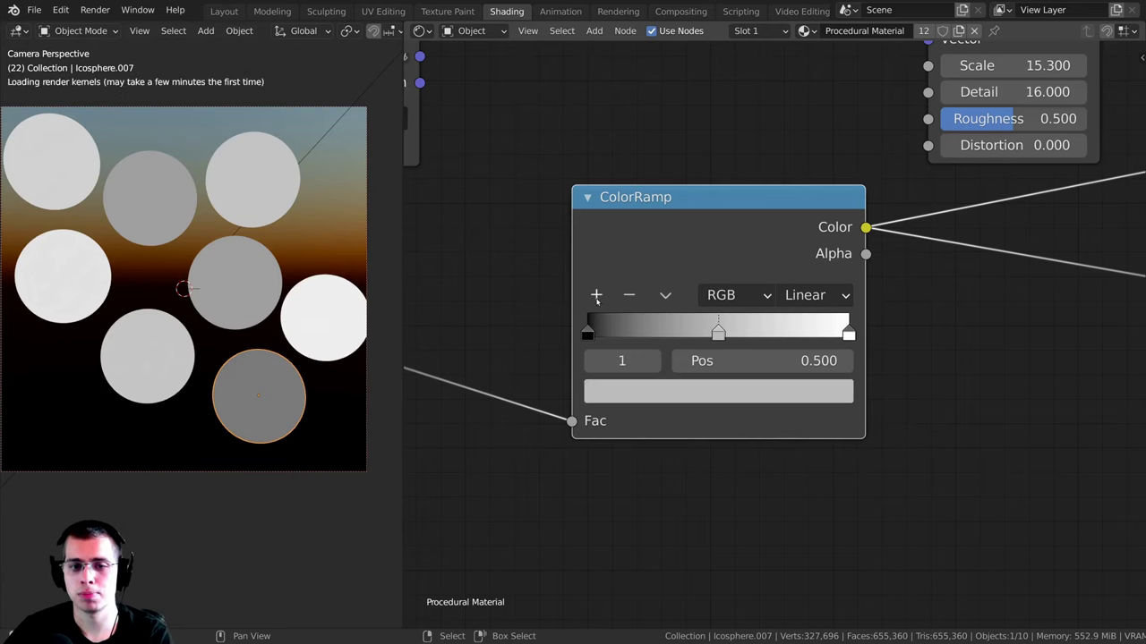
{"action": "left_click_drag", "start_coordinate": [718, 333], "coordinate": [675, 333]}
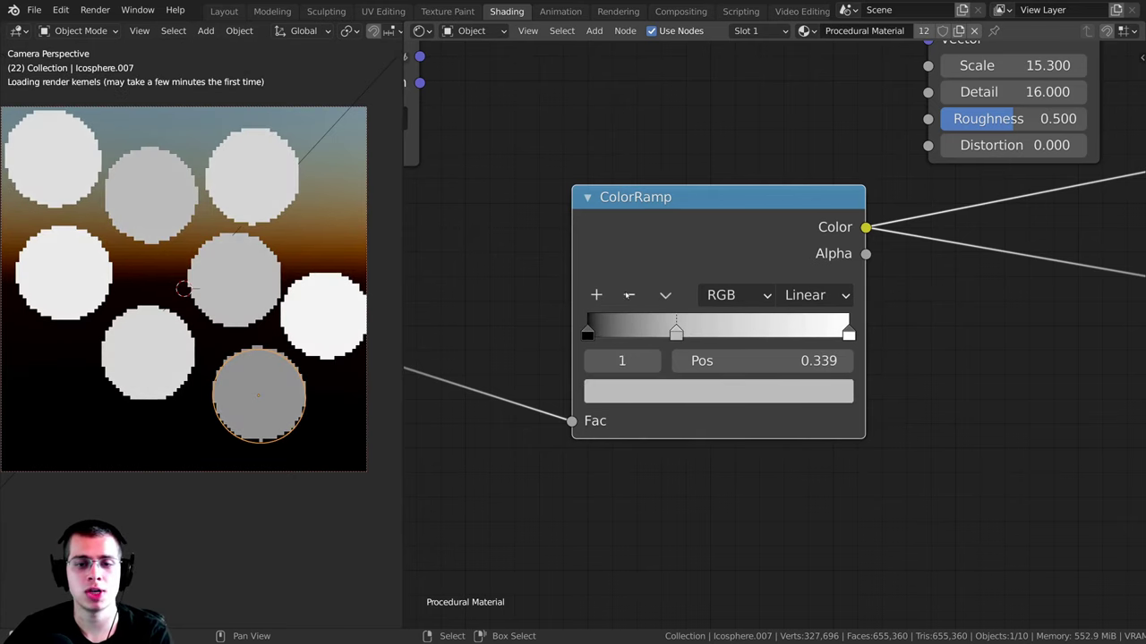
{"action": "left_click", "coordinate": [631, 297]}
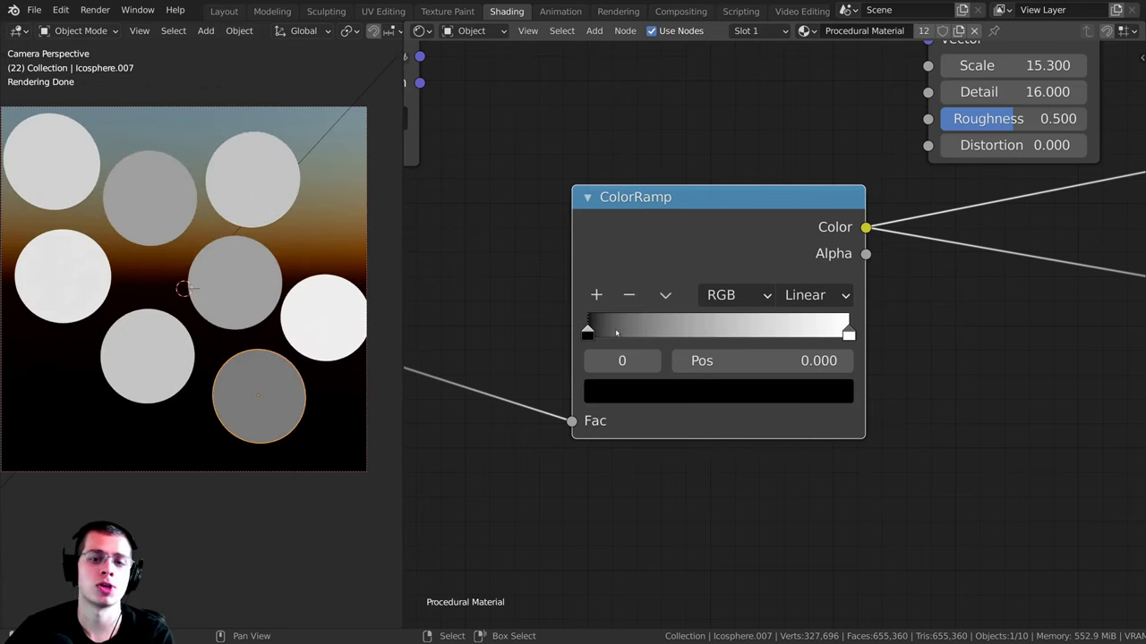
Step: Change the ColorRamp's black stop to a saturated green with G at 0.342 and no blue
{"action": "middle_click_drag", "start_coordinate": [594, 370], "coordinate": [596, 357]}
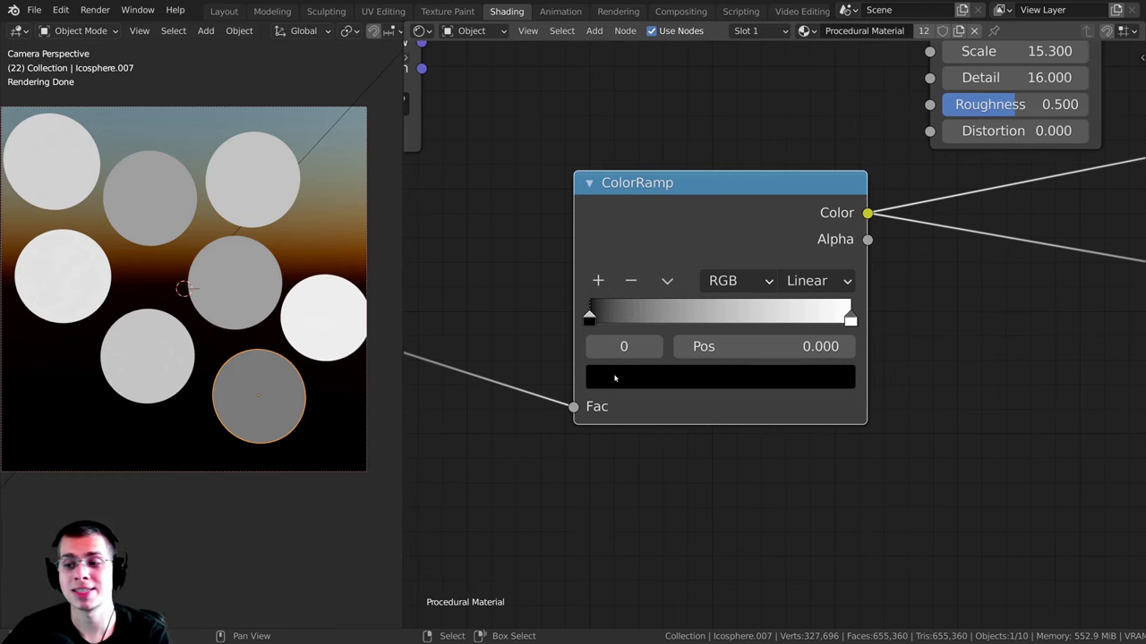
{"action": "scroll", "coordinate": [626, 416], "scroll_direction": "down", "scroll_amount": 1}
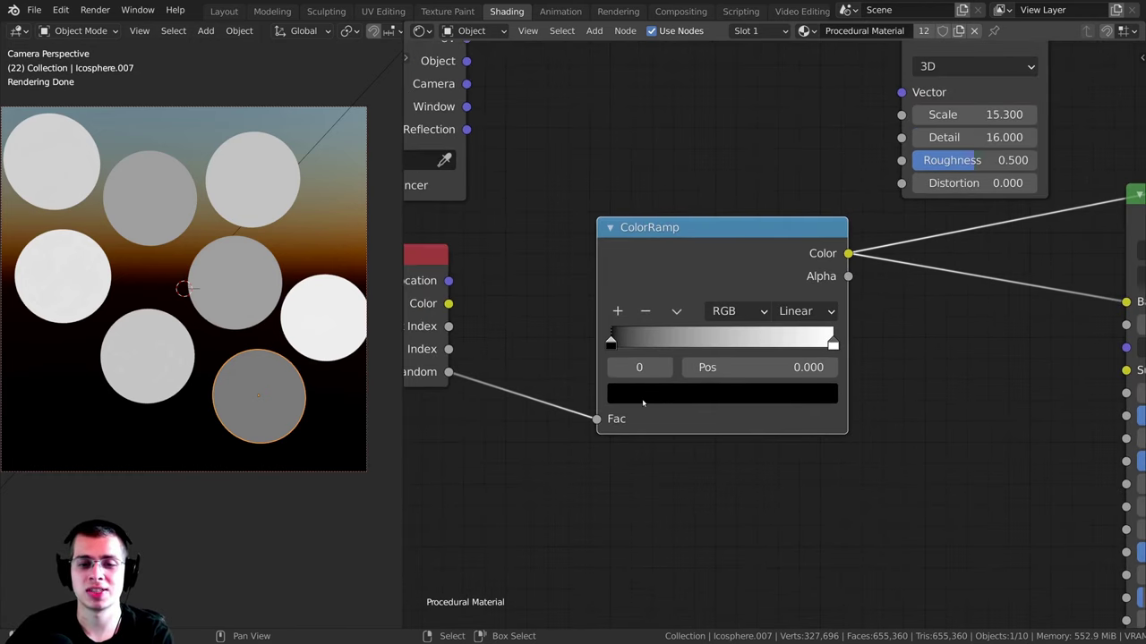
{"action": "left_click", "coordinate": [663, 393]}
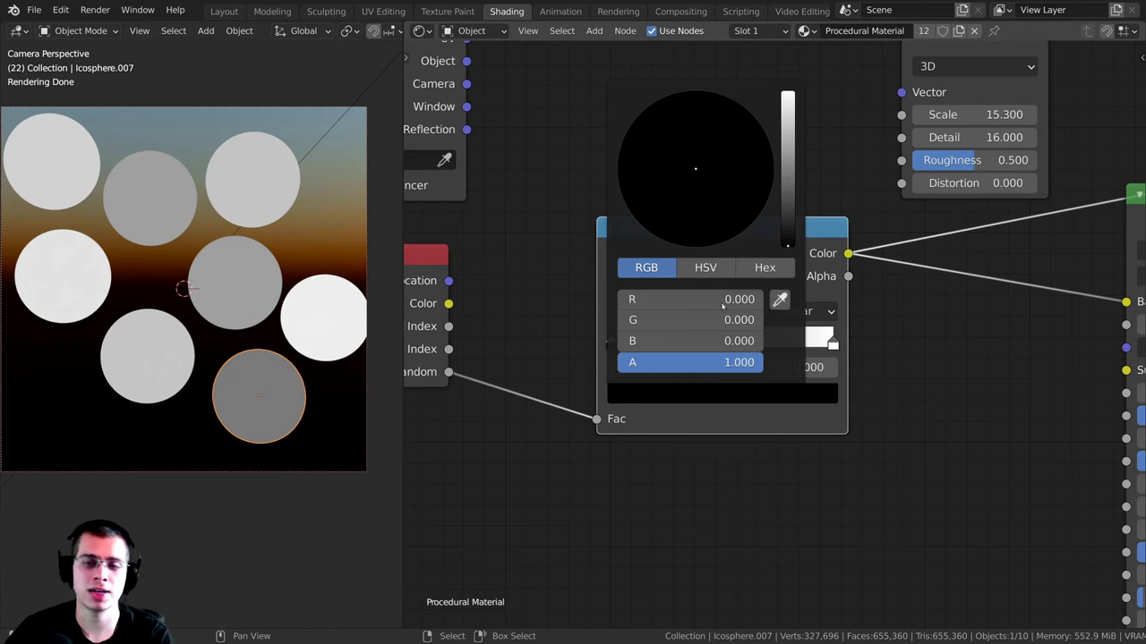
{"action": "left_click_drag", "start_coordinate": [788, 244], "coordinate": [788, 149]}
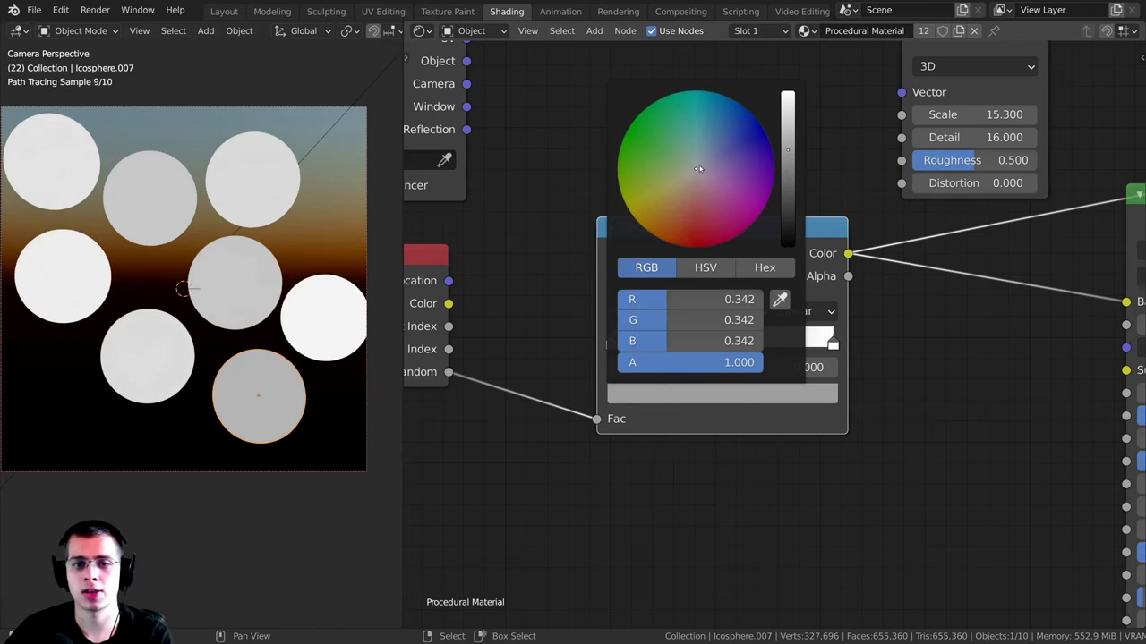
{"action": "left_click_drag", "start_coordinate": [695, 168], "coordinate": [629, 130]}
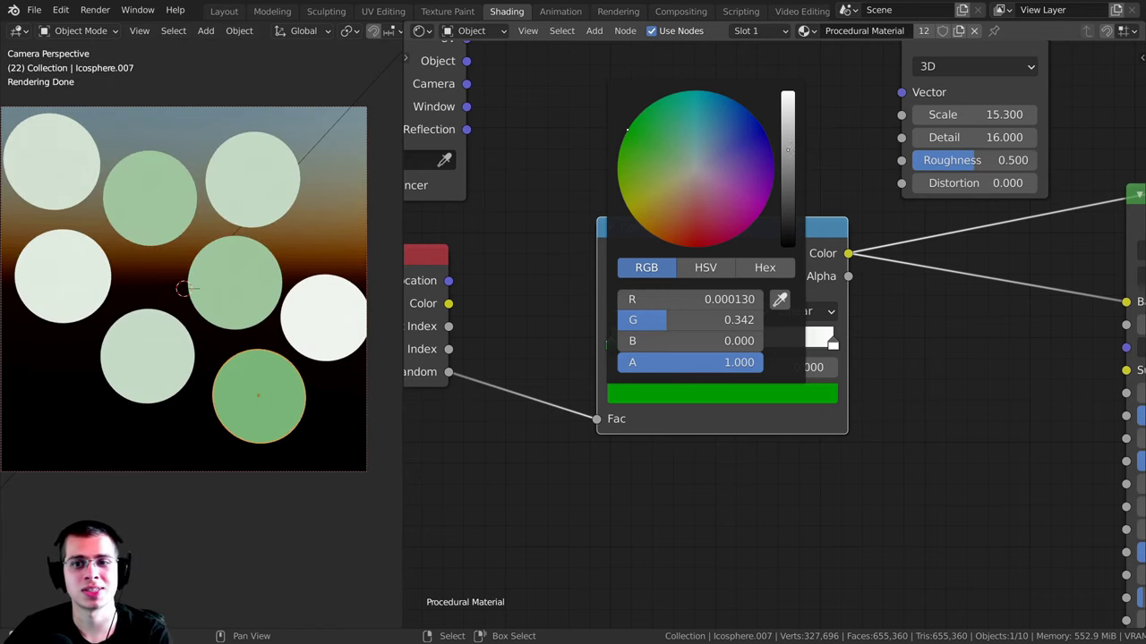
Step: Slide the green stop to position 0.427 and bring the white stop close beside it for a sharp color split
{"action": "left_click_drag", "start_coordinate": [616, 347], "coordinate": [682, 347]}
{"action": "left_click_drag", "start_coordinate": [832, 344], "coordinate": [707, 346]}
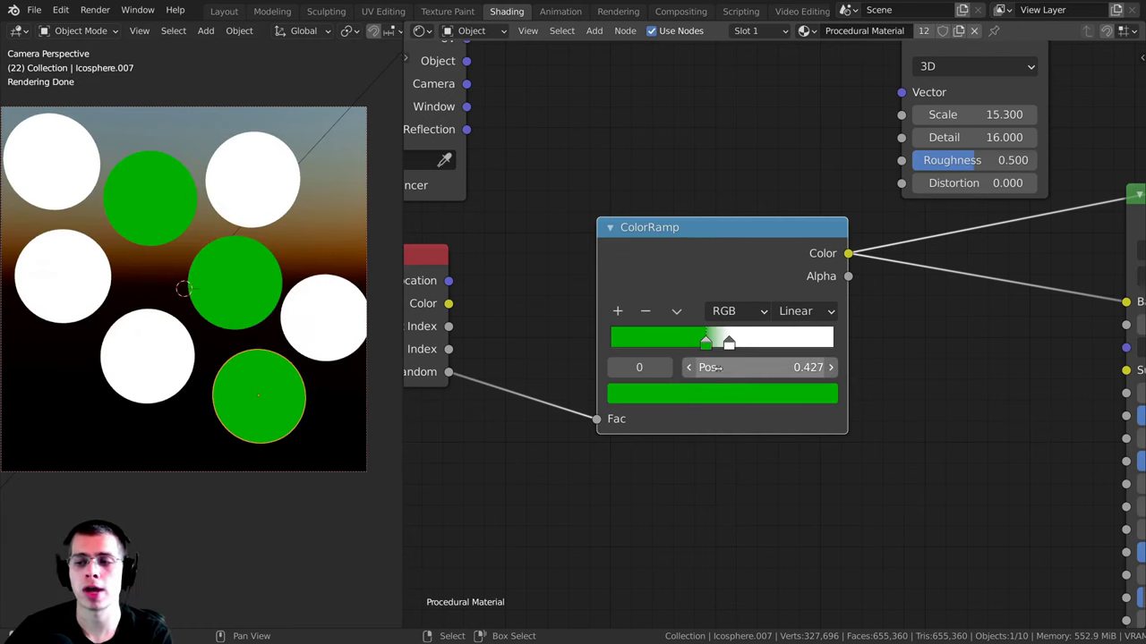
{"action": "scroll", "coordinate": [716, 367], "scroll_direction": "up", "scroll_amount": 3}
{"action": "scroll", "coordinate": [467, 320], "scroll_direction": "down", "scroll_amount": 6}
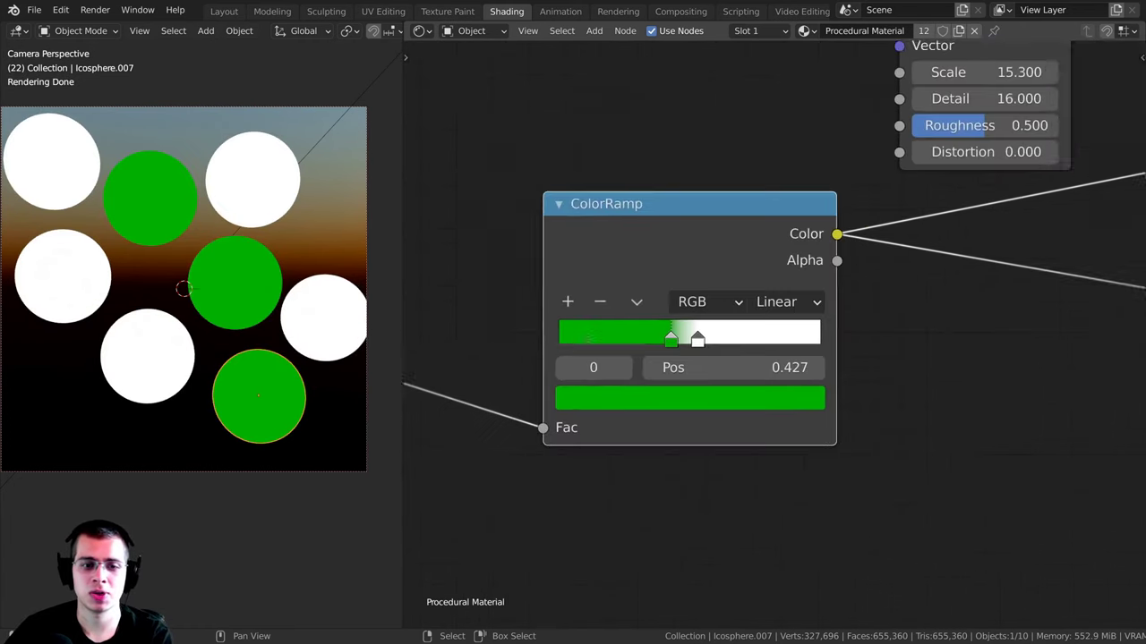
{"action": "middle_click_drag", "start_coordinate": [466, 319], "coordinate": [612, 293]}
{"action": "middle_click_drag", "start_coordinate": [562, 365], "coordinate": [501, 352]}
{"action": "scroll", "coordinate": [501, 352], "scroll_direction": "up", "scroll_amount": 2}
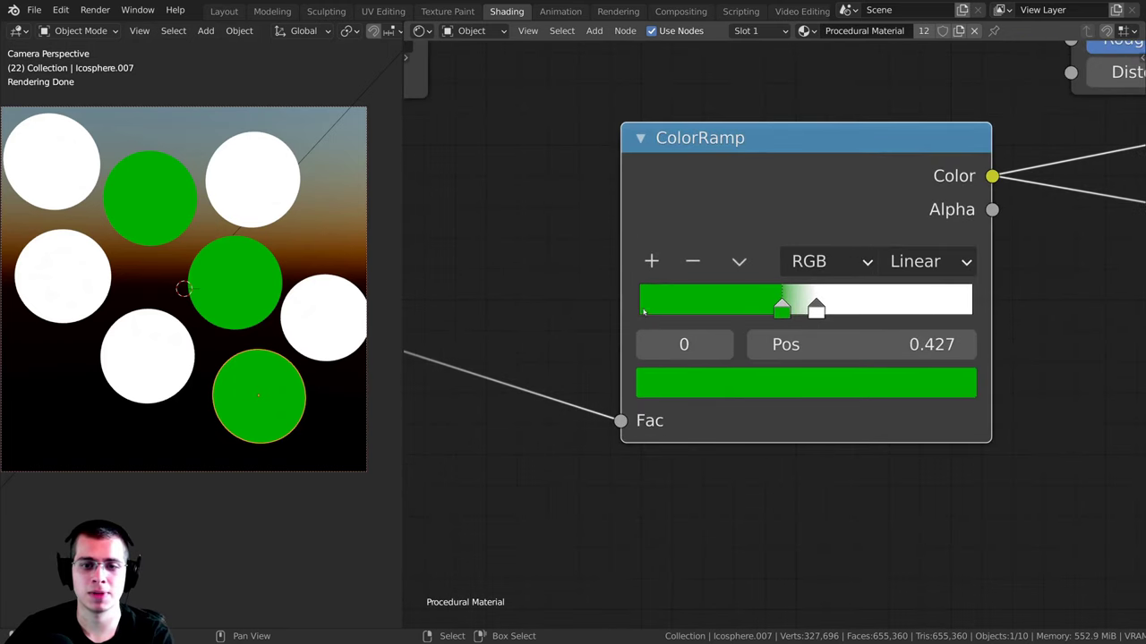
Step: Narrow the gap between the two ColorRamp stops, placing the green one at position 0.440
{"action": "left_click", "coordinate": [270, 185]}
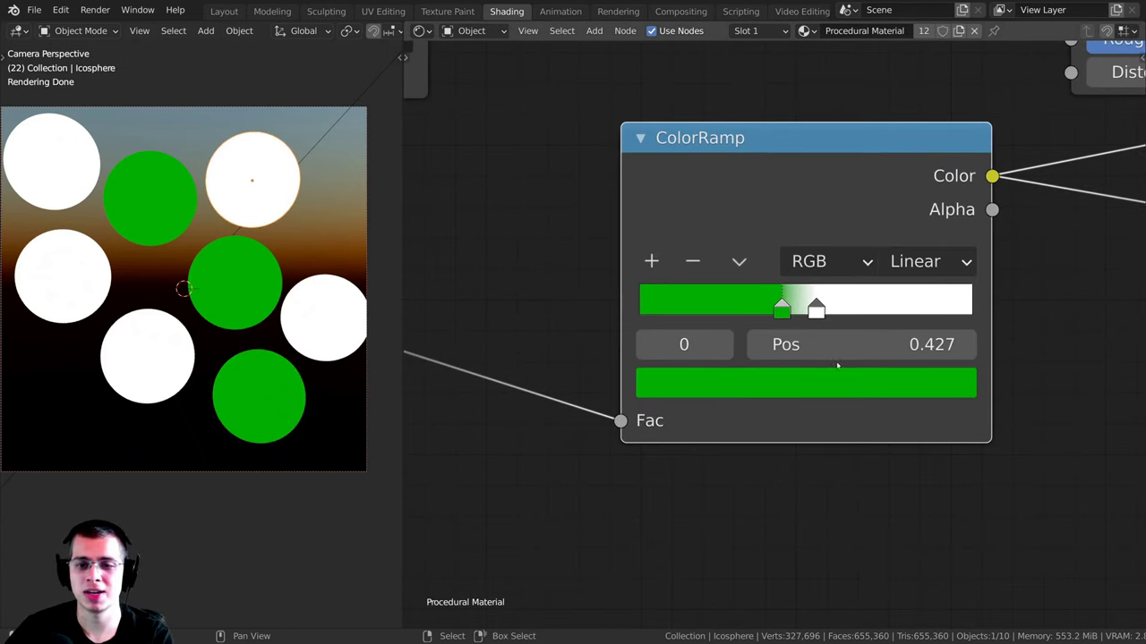
{"action": "left_click_drag", "start_coordinate": [818, 308], "coordinate": [786, 307]}
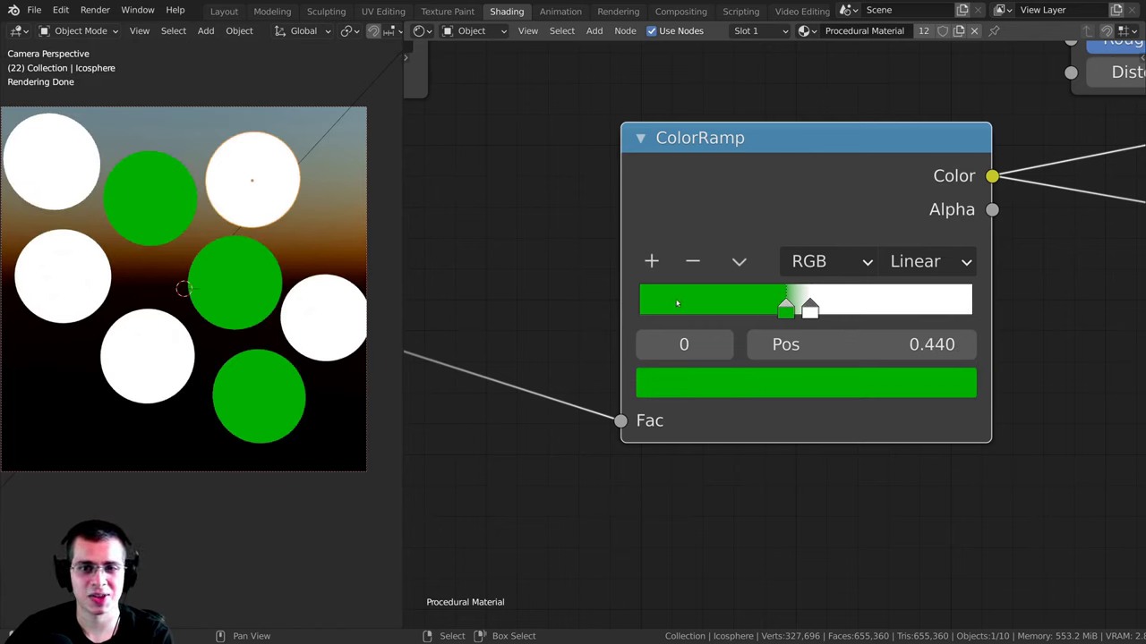
{"action": "scroll", "coordinate": [931, 325], "scroll_direction": "up", "scroll_amount": 1}
{"action": "middle_click_drag", "start_coordinate": [799, 293], "coordinate": [729, 302]}
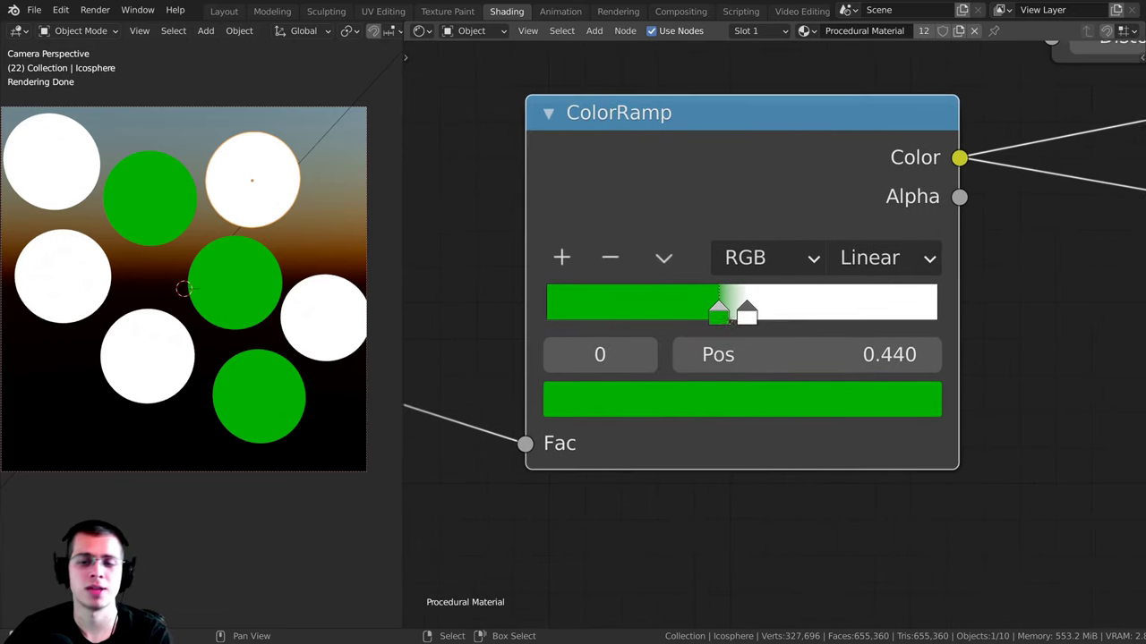
Step: Spread the ColorRamp stops to opposite ends of the gradient, with green at the start and white at position 1.000
{"action": "left_click_drag", "start_coordinate": [748, 311], "coordinate": [543, 312]}
{"action": "left_click_drag", "start_coordinate": [801, 314], "coordinate": [966, 326]}
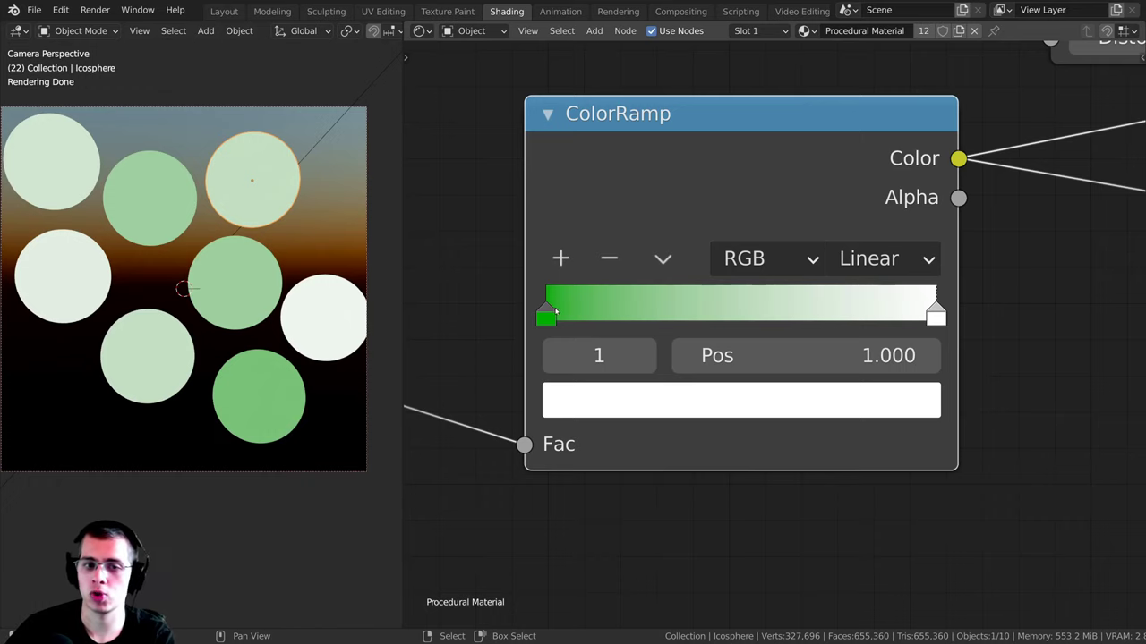
{"action": "scroll", "coordinate": [277, 203], "scroll_direction": "up", "scroll_amount": 5}
{"action": "scroll", "coordinate": [277, 203], "scroll_direction": "down", "scroll_amount": 2}
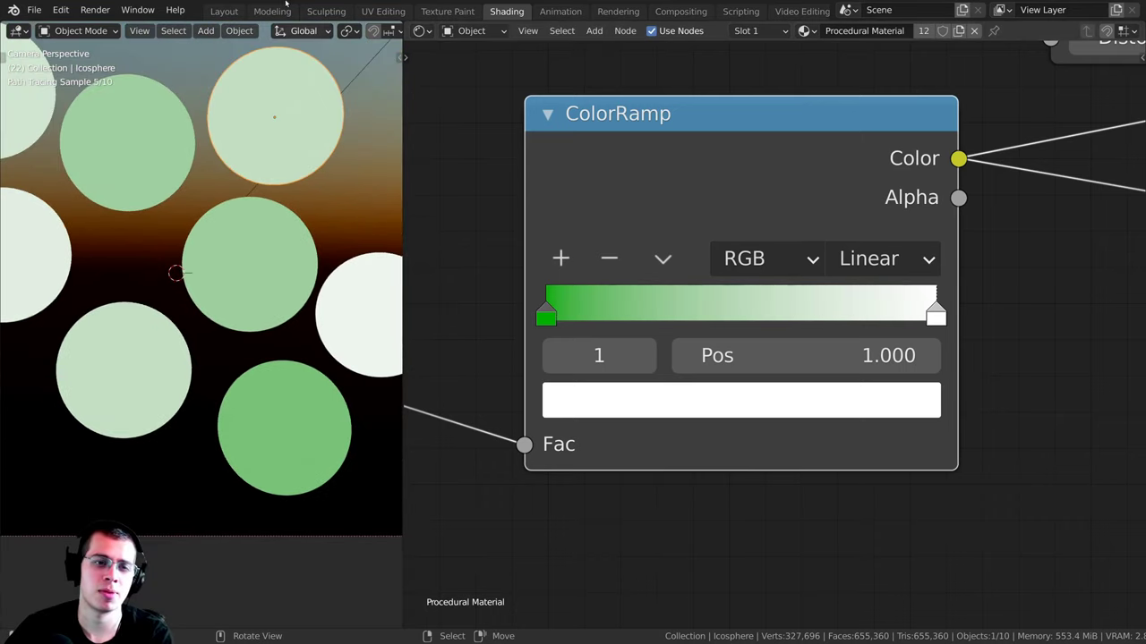
{"action": "scroll", "coordinate": [277, 203], "scroll_direction": "down", "scroll_amount": 2}
{"action": "scroll", "coordinate": [761, 356], "scroll_direction": "down", "scroll_amount": 1}
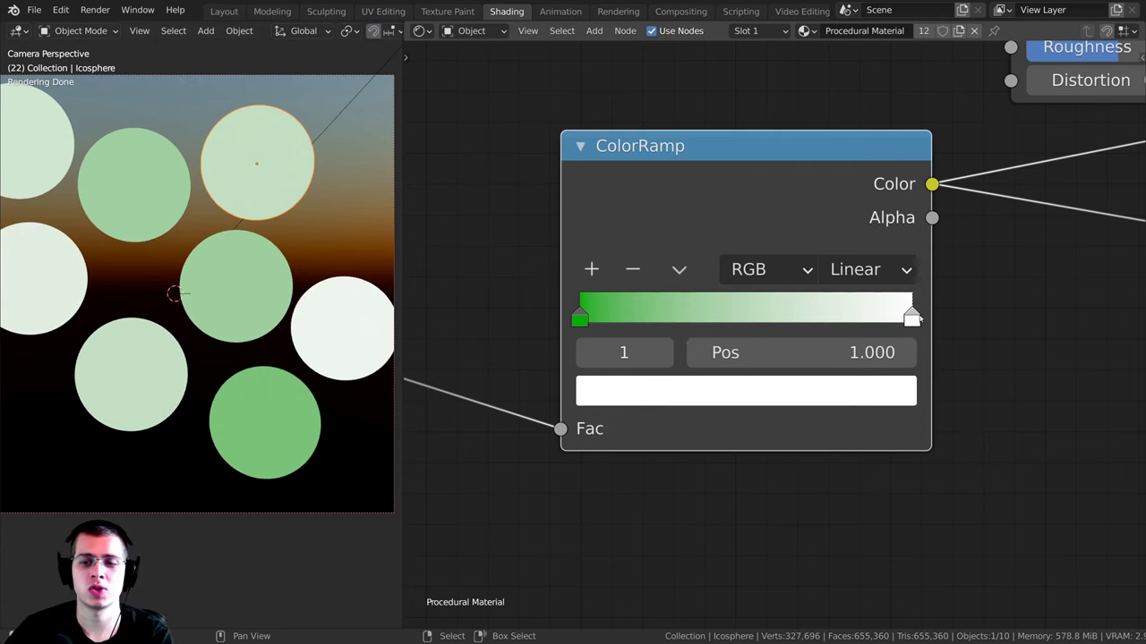
Step: Move the ColorRamp's white stop to position 0.995 and recolor it light blue
{"action": "left_click_drag", "start_coordinate": [918, 316], "coordinate": [934, 308]}
{"action": "left_click", "coordinate": [847, 395]}
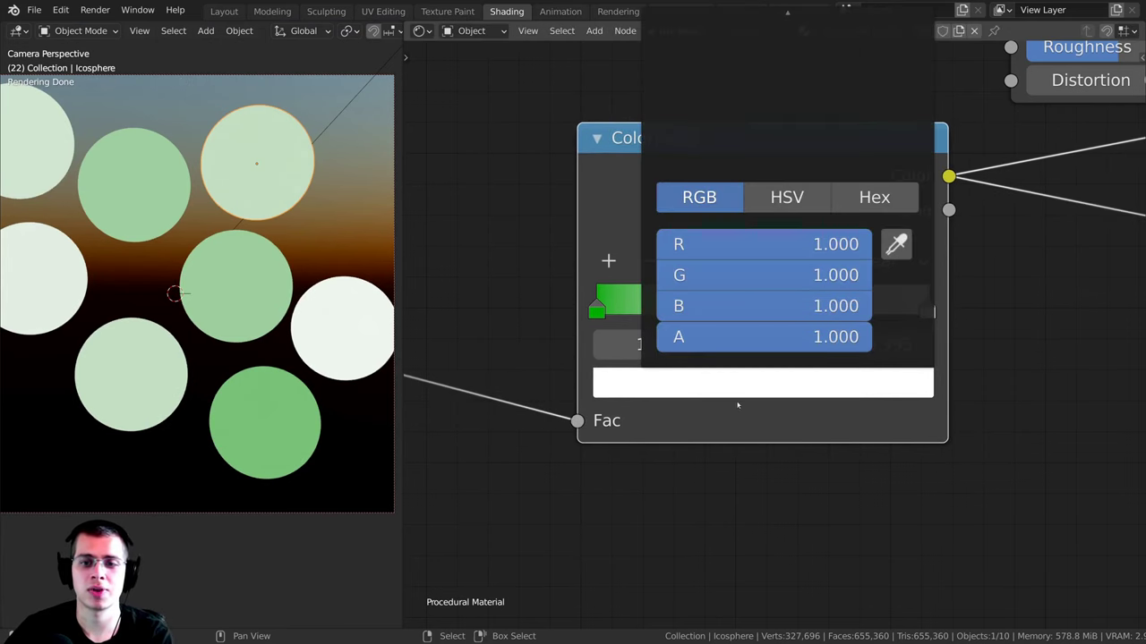
{"action": "scroll", "coordinate": [707, 465], "scroll_direction": "down", "scroll_amount": 2}
{"action": "left_click", "coordinate": [705, 458]}
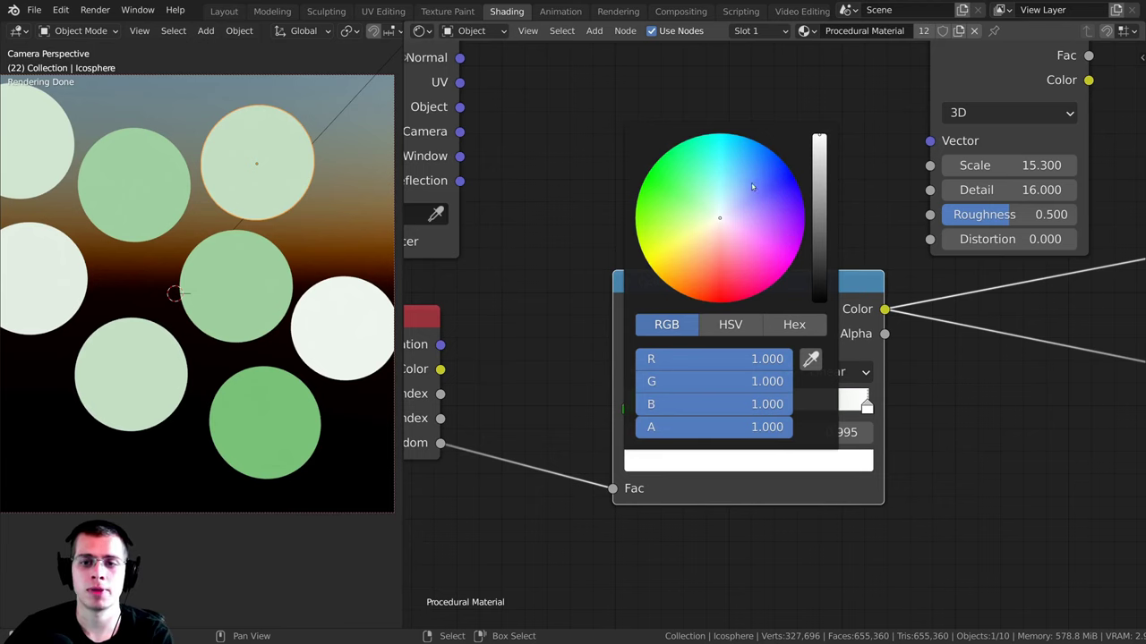
{"action": "left_click_drag", "start_coordinate": [753, 187], "coordinate": [759, 182]}
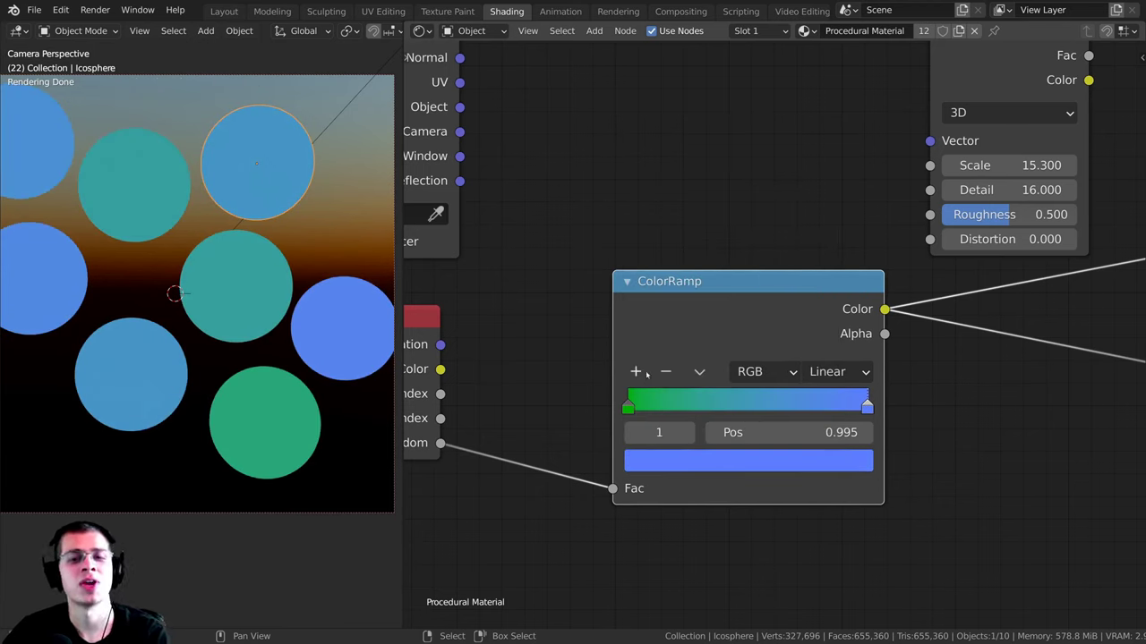
Step: Add a stop at position 0.497 between green and blue, color it bright red, and select the green stop
{"action": "left_click", "coordinate": [635, 372]}
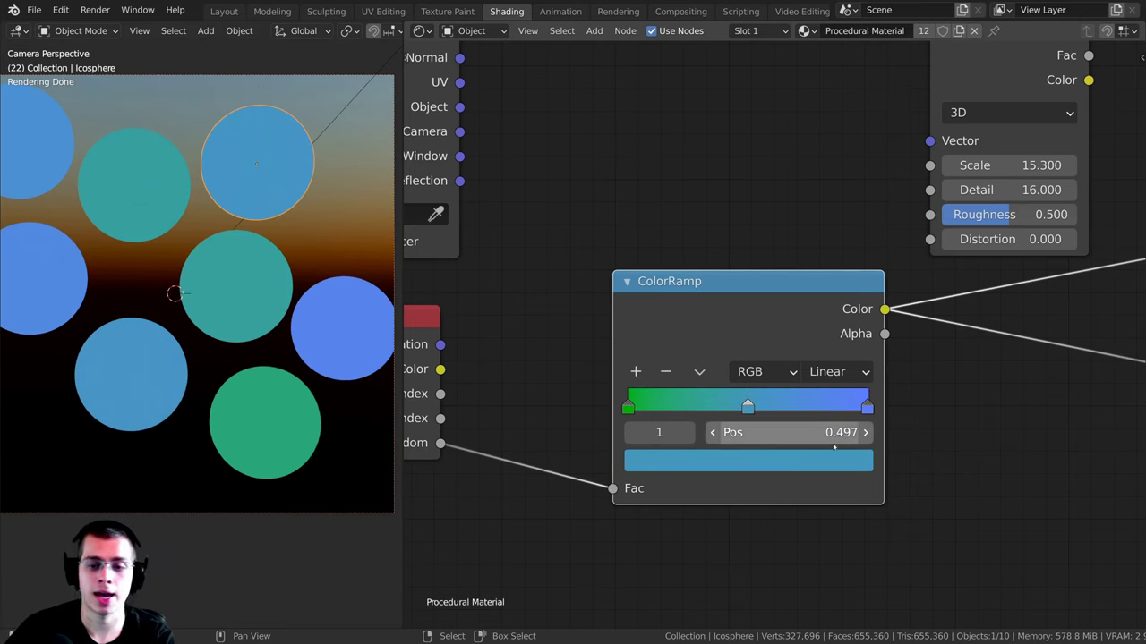
{"action": "left_click", "coordinate": [745, 462]}
{"action": "left_click_drag", "start_coordinate": [819, 164], "coordinate": [819, 147]}
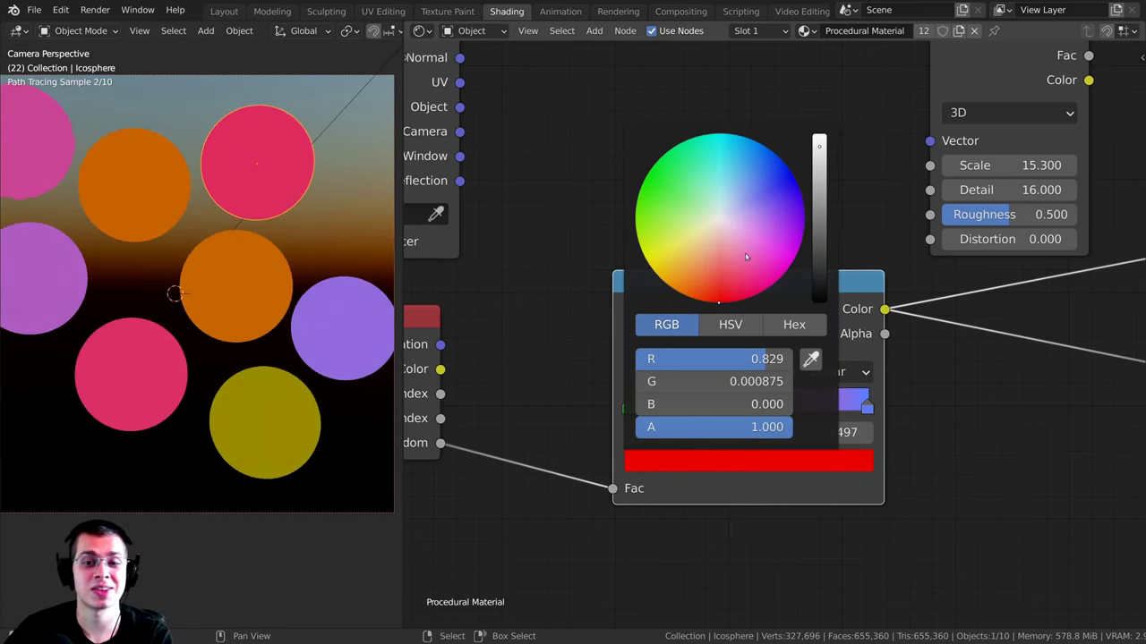
{"action": "left_click", "coordinate": [720, 295]}
{"action": "scroll", "coordinate": [720, 395], "scroll_direction": "up", "scroll_amount": 2}
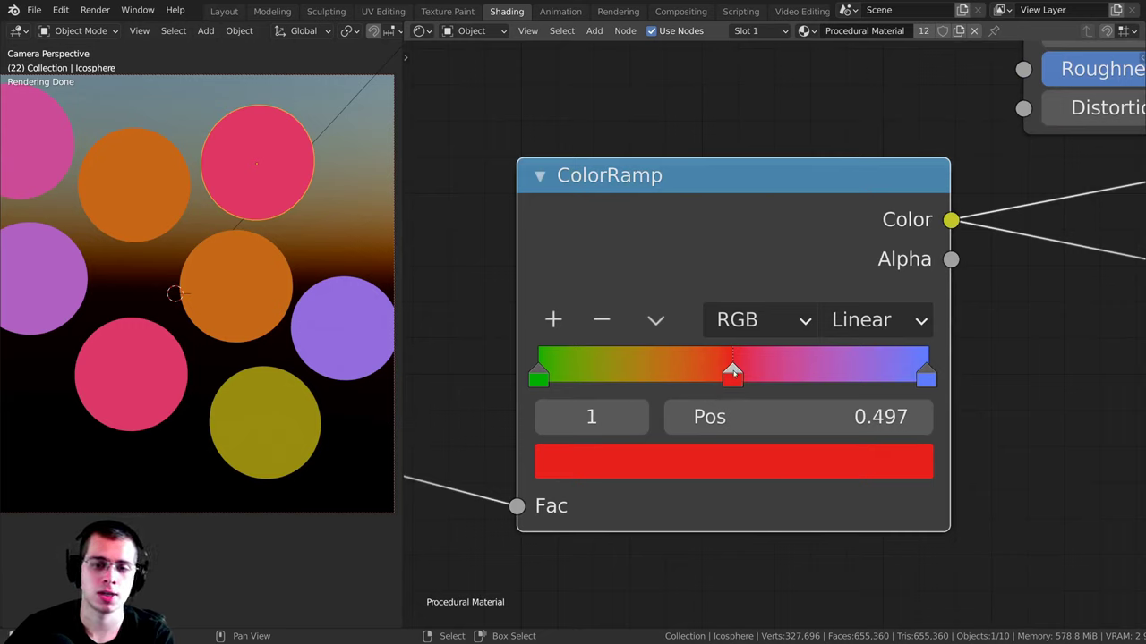
{"action": "left_click", "coordinate": [613, 369]}
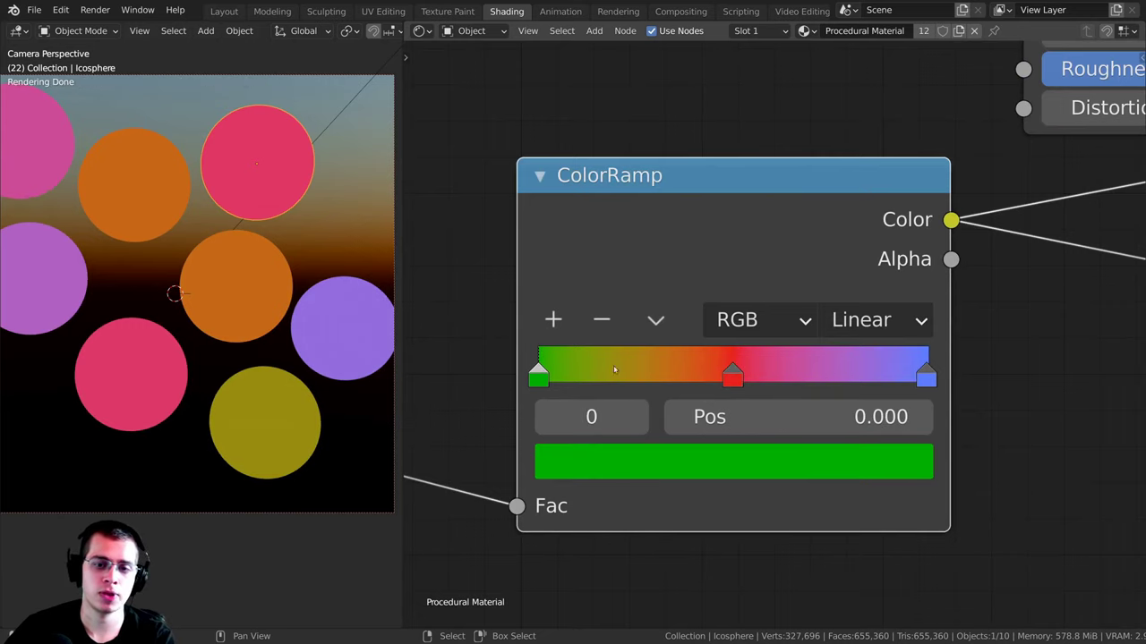
Step: Duplicate the sphere four times, placing copies at the camera view's right edge, along its top edge and in its lower-left corner
{"action": "scroll", "coordinate": [269, 223], "scroll_direction": "down", "scroll_amount": 4}
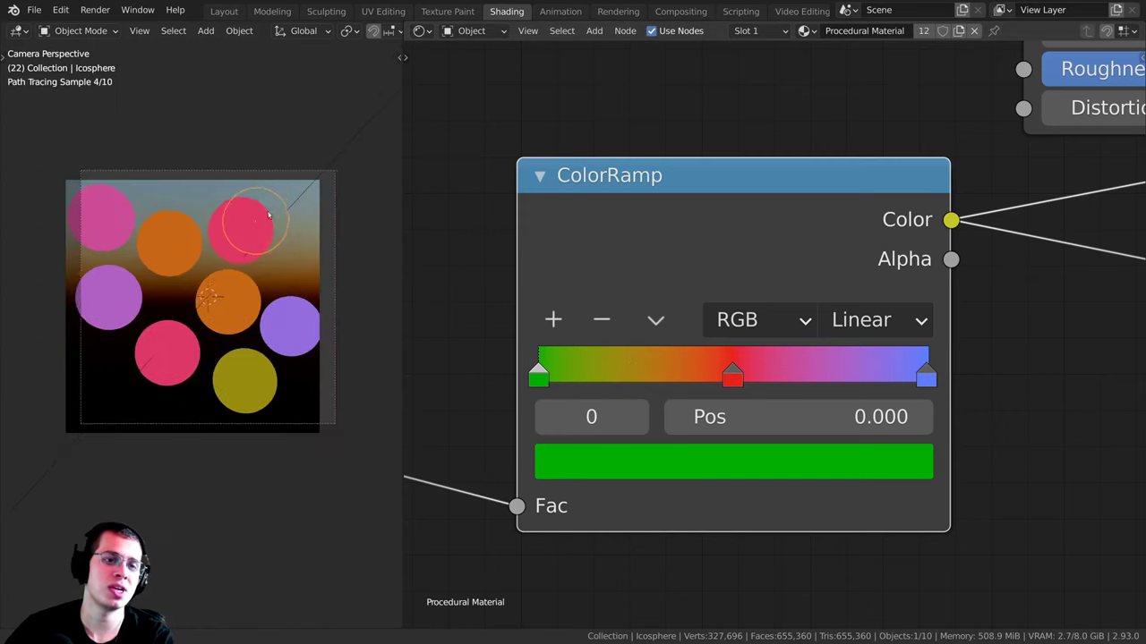
{"action": "key", "text": "shift+d"}
{"action": "left_click", "coordinate": [339, 216]}
{"action": "key", "text": "shift+d"}
{"action": "left_click", "coordinate": [298, 155]}
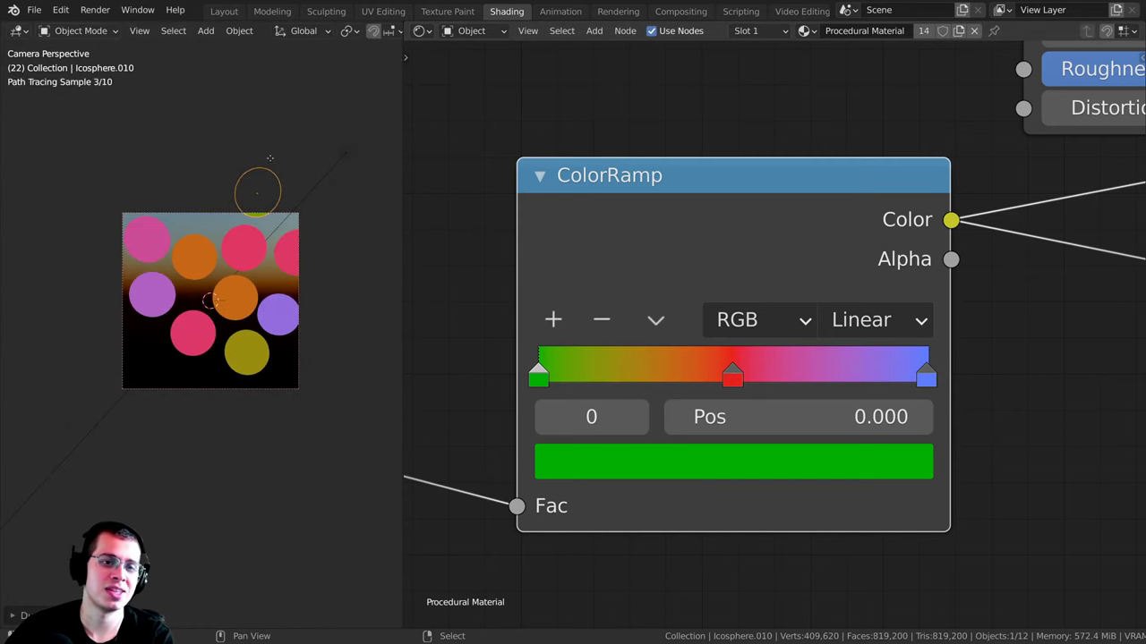
{"action": "key", "text": "shift+d"}
{"action": "left_click", "coordinate": [221, 176]}
{"action": "scroll", "coordinate": [170, 219], "scroll_direction": "up", "scroll_amount": 3}
{"action": "left_click", "coordinate": [179, 230]}
{"action": "key", "text": "shift+d"}
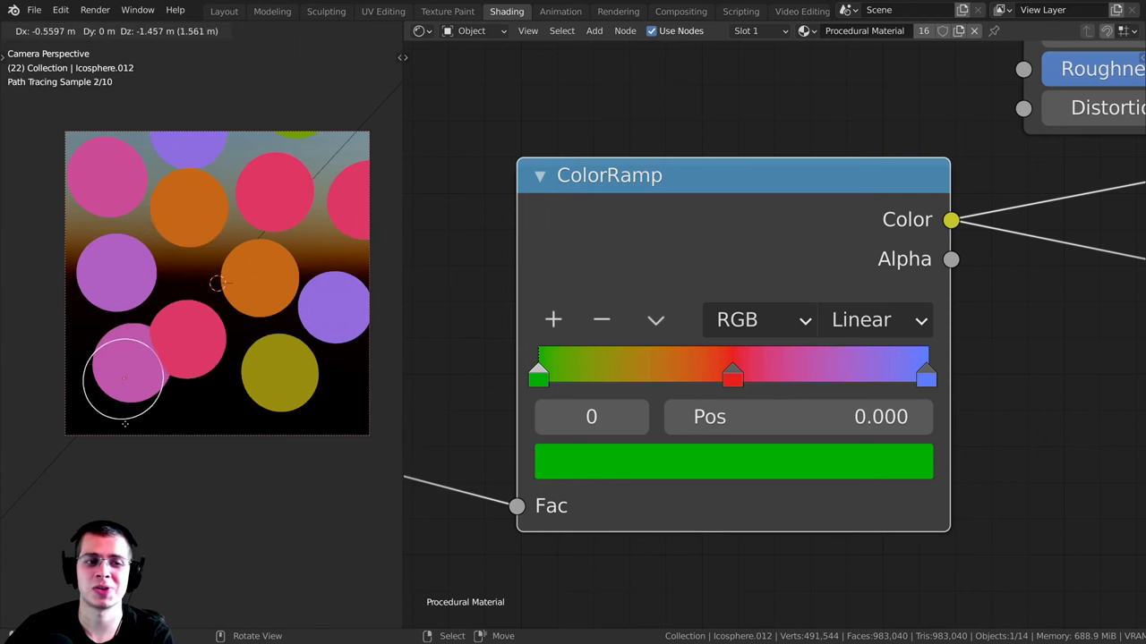
{"action": "left_click", "coordinate": [112, 402]}
Step: Disconnect the Object Info node's Random output from the ColorRamp's Fac input
{"action": "scroll", "coordinate": [582, 323], "scroll_direction": "down", "scroll_amount": 2}
{"action": "scroll", "coordinate": [583, 324], "scroll_direction": "down", "scroll_amount": 2}
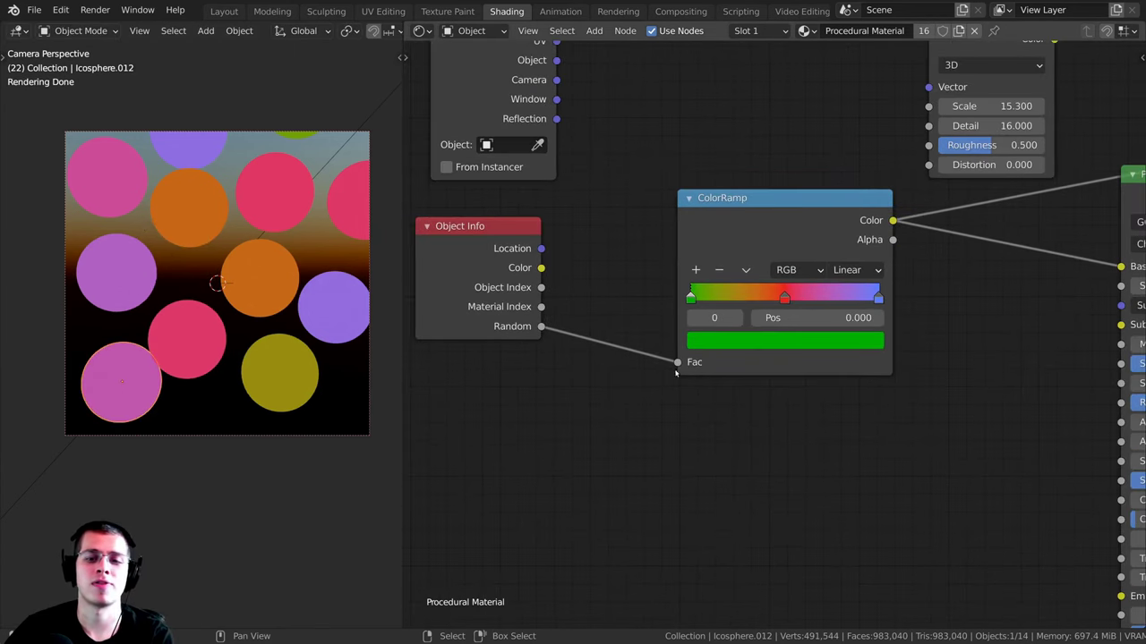
{"action": "left_click_drag", "start_coordinate": [677, 362], "coordinate": [599, 385]}
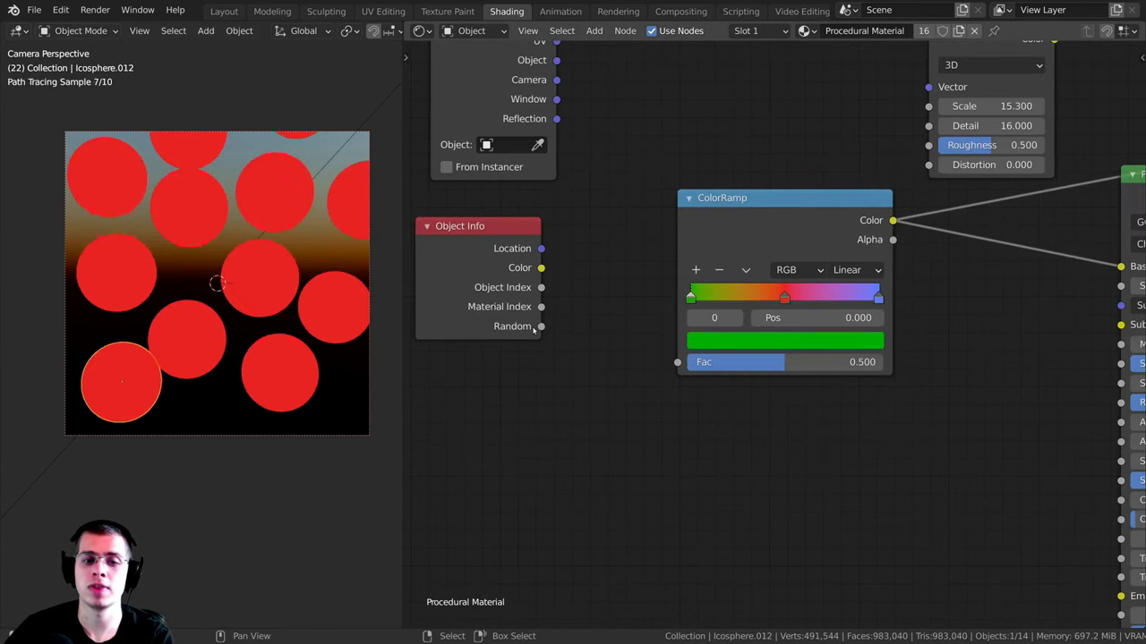
{"action": "middle_click_drag", "start_coordinate": [554, 367], "coordinate": [507, 402]}
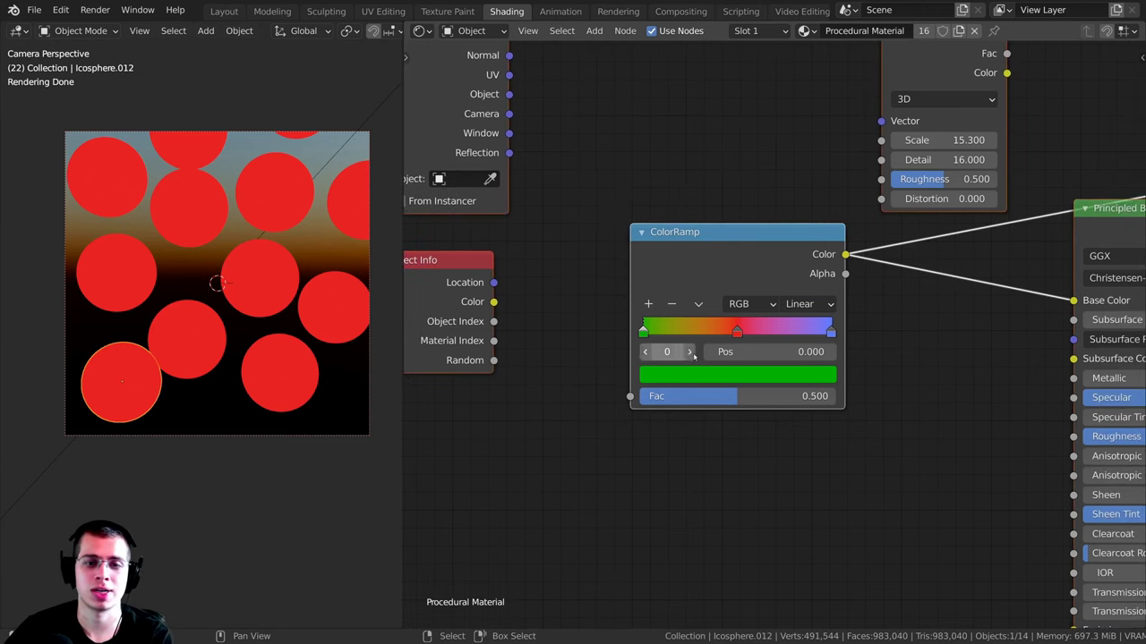
Step: Slide the red stop back and forth along the ColorRamp, leaving it at position 0.523, and set the blue stop to 1.000
{"action": "left_click_drag", "start_coordinate": [737, 332], "coordinate": [783, 336]}
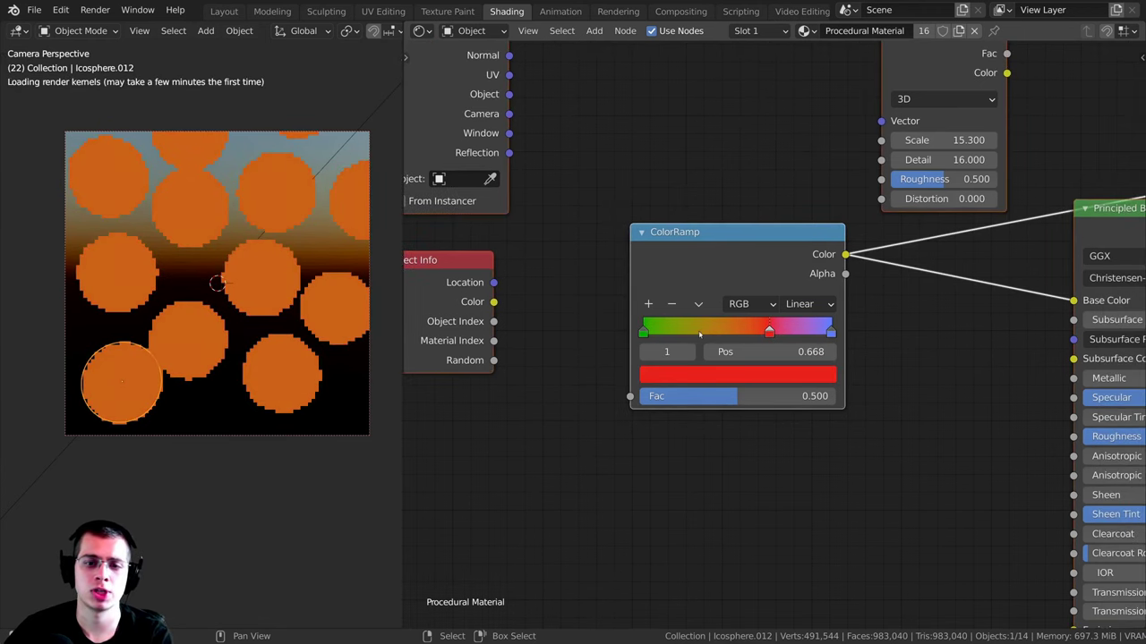
{"action": "left_click_drag", "start_coordinate": [700, 334], "coordinate": [644, 336]}
{"action": "left_click_drag", "start_coordinate": [831, 332], "coordinate": [902, 338]}
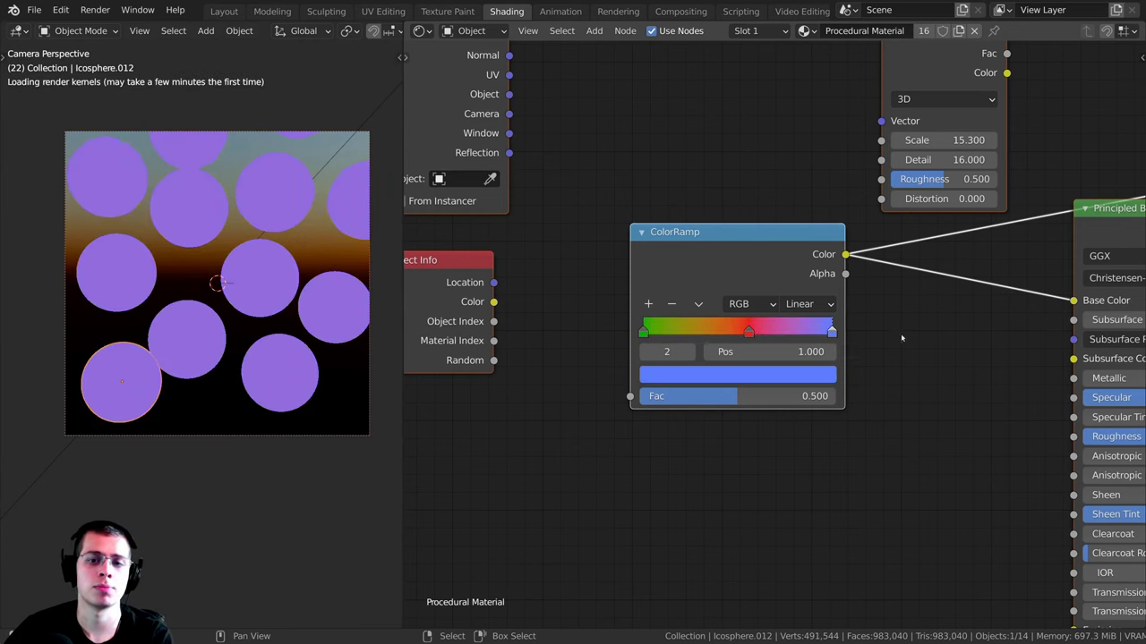
{"action": "left_click", "coordinate": [749, 332]}
Step: Move the Object Info node slightly downward in the node layout
{"action": "middle_click_drag", "start_coordinate": [447, 356], "coordinate": [475, 352]}
{"action": "left_click_drag", "start_coordinate": [475, 352], "coordinate": [471, 365]}
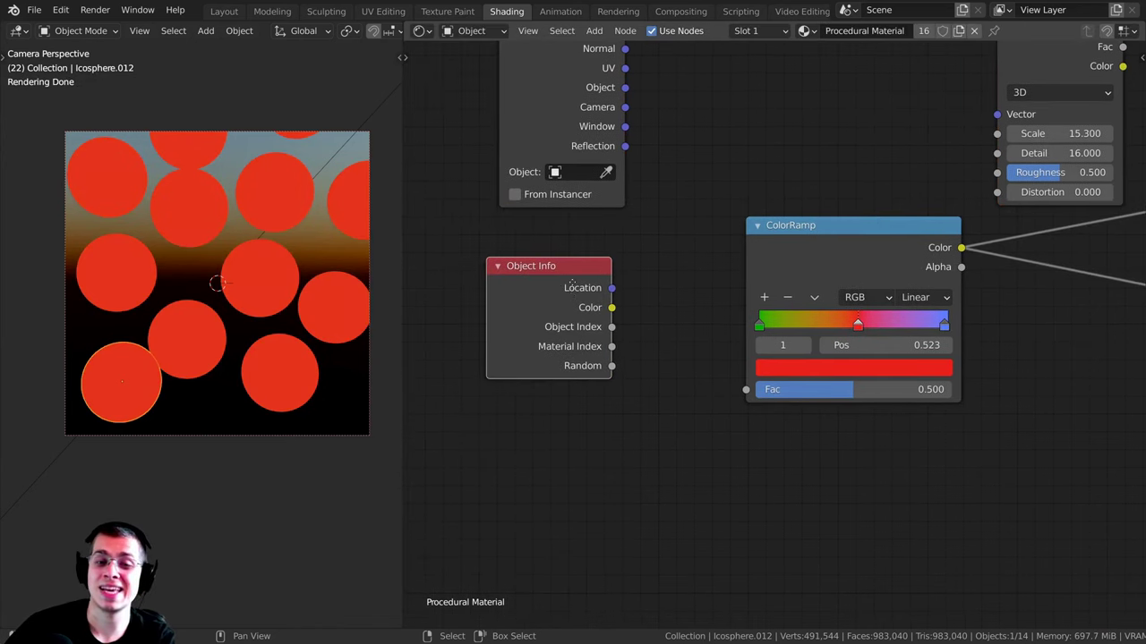
Step: Connect the Object Info node's Random output to the ColorRamp's Fac input and tidy the nodes' placement
{"action": "left_click_drag", "start_coordinate": [571, 287], "coordinate": [574, 273]}
{"action": "left_click_drag", "start_coordinate": [613, 351], "coordinate": [746, 389]}
{"action": "scroll", "coordinate": [657, 392], "scroll_direction": "down", "scroll_amount": 1}
{"action": "middle_click_drag", "start_coordinate": [657, 392], "coordinate": [480, 425]}
{"action": "mouse_move", "coordinate": [604, 305]}
{"action": "left_mouse_down"}
{"action": "mouse_move", "coordinate": [623, 319]}
{"action": "mouse_move", "coordinate": [582, 305]}
{"action": "left_mouse_up"}
{"action": "scroll", "coordinate": [729, 377], "scroll_direction": "up", "scroll_amount": 3}
{"action": "left_click_drag", "start_coordinate": [712, 378], "coordinate": [729, 383]}
{"action": "scroll", "coordinate": [624, 347], "scroll_direction": "down", "scroll_amount": 4}
{"action": "middle_click_drag", "start_coordinate": [624, 347], "coordinate": [665, 305]}
{"action": "left_click_drag", "start_coordinate": [677, 283], "coordinate": [668, 278]}
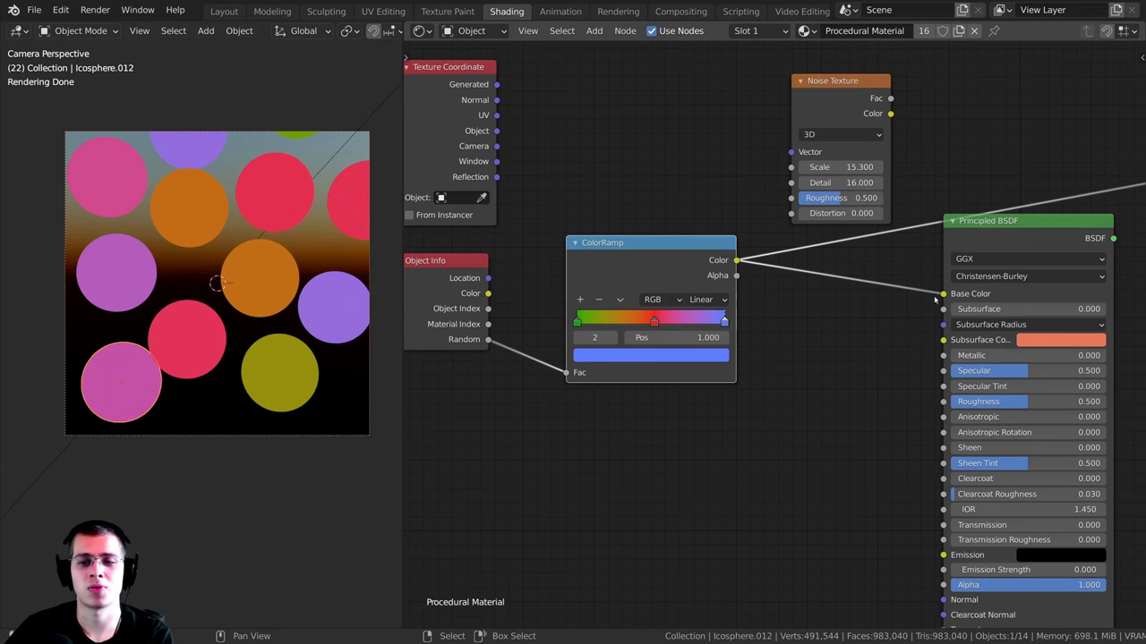
Step: Preview the Principled BSDF shading on the spheres by routing its BSDF output to the Material Output
{"action": "left_click_drag", "start_coordinate": [1025, 250], "coordinate": [1030, 250]}
{"action": "middle_click_drag", "start_coordinate": [1047, 245], "coordinate": [997, 242]}
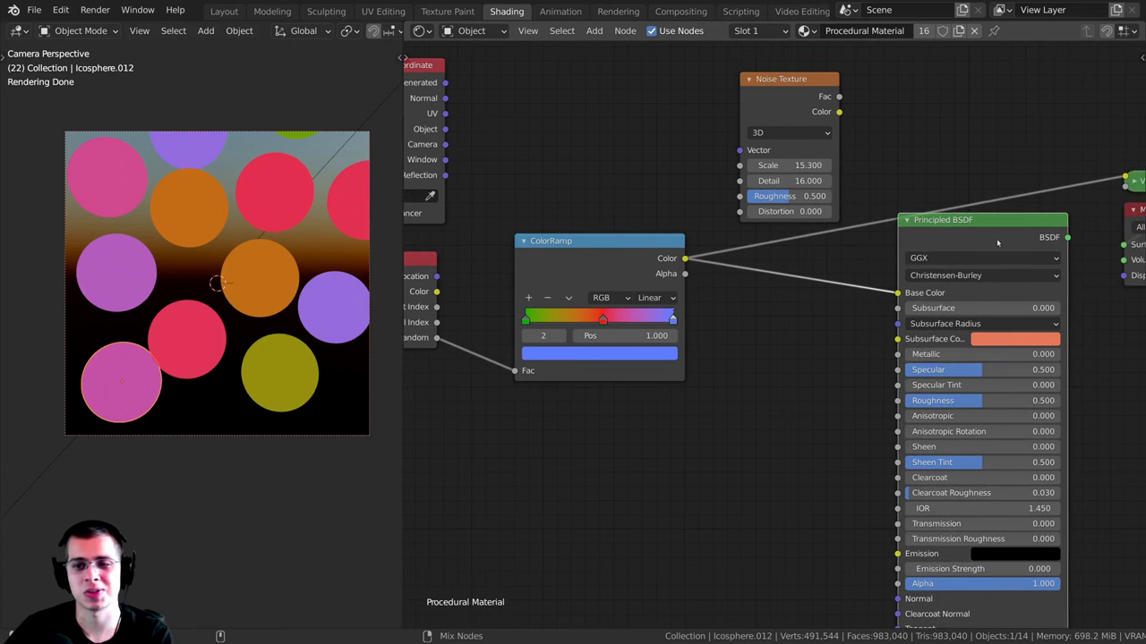
{"action": "left_click", "coordinate": [995, 233], "text": "ctrl+shift"}
{"action": "left_click_drag", "start_coordinate": [995, 234], "coordinate": [991, 224]}
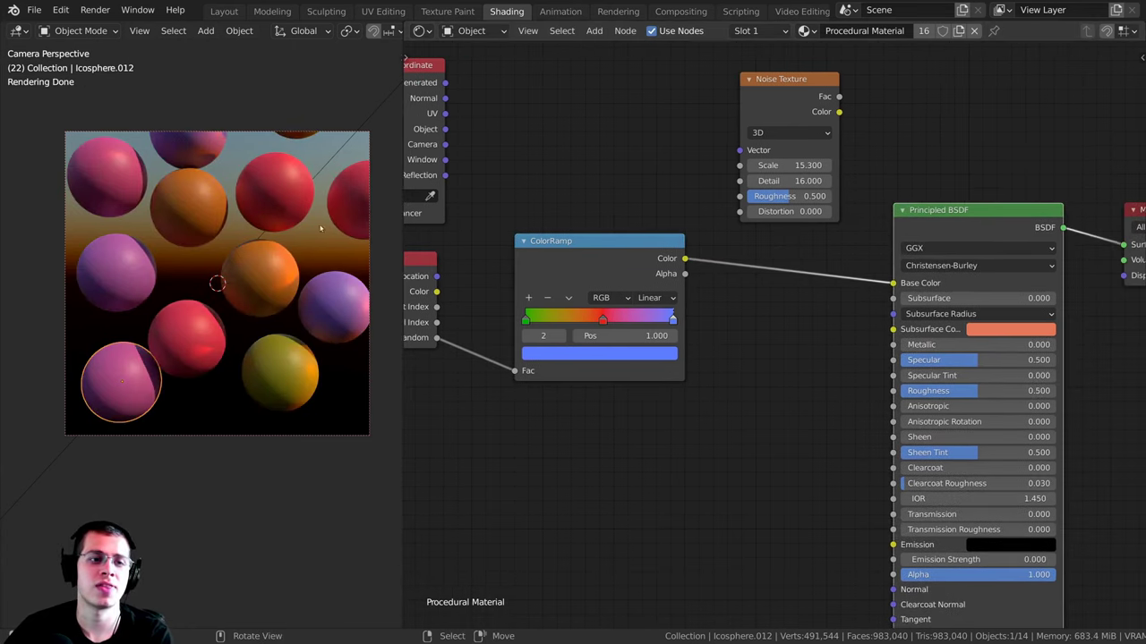
Step: Duplicate the lower-left sphere and place the copy at the bottom edge of the camera view
{"action": "key", "text": "shift+d"}
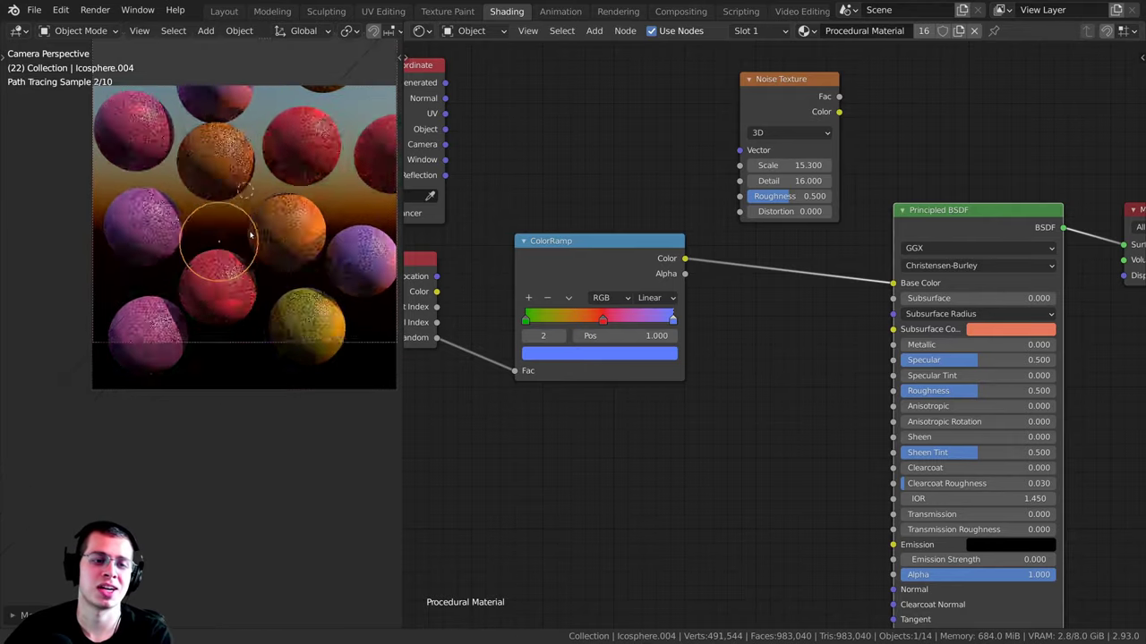
{"action": "left_click", "coordinate": [276, 328]}
{"action": "key", "text": "alt+a"}
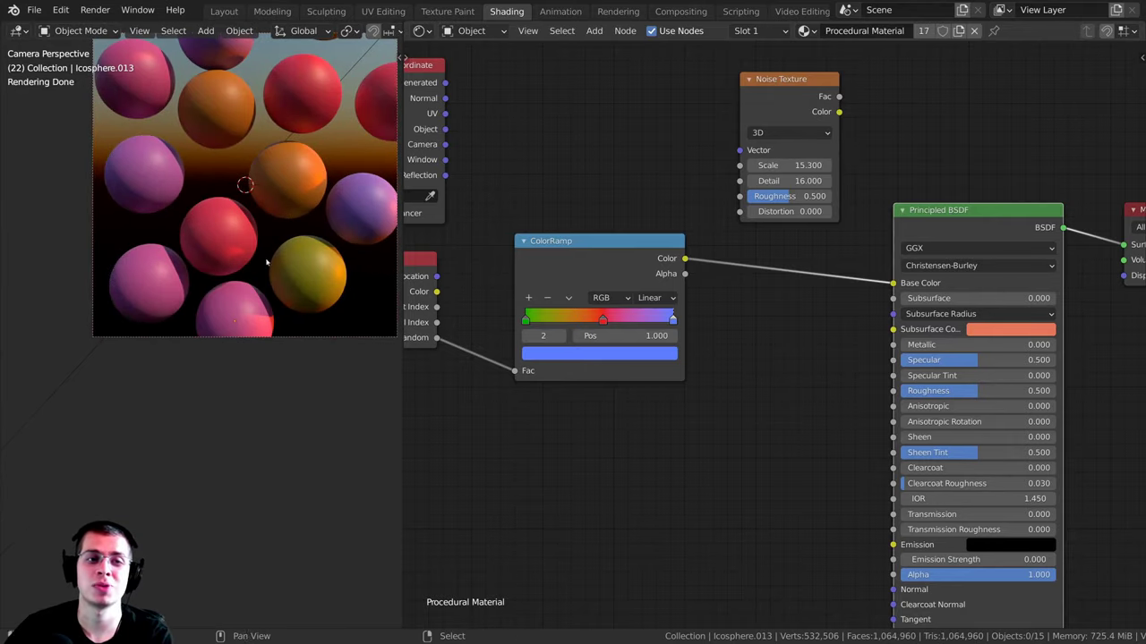
{"action": "middle_click_drag", "start_coordinate": [266, 242], "coordinate": [250, 360], "text": "shift"}
Step: Add an RGB to BW converter node between the ColorRamp and the Principled BSDF, below the Noise Texture
{"action": "middle_click_drag", "start_coordinate": [568, 268], "coordinate": [620, 280]}
{"action": "left_click_drag", "start_coordinate": [620, 280], "coordinate": [651, 275]}
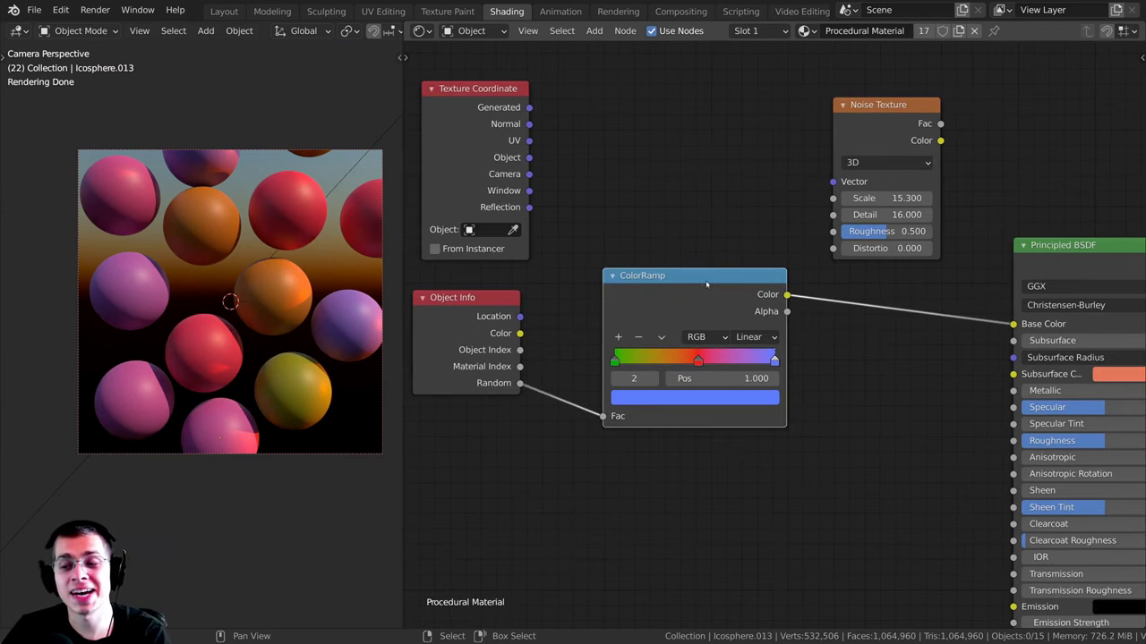
{"action": "left_click_drag", "start_coordinate": [706, 284], "coordinate": [672, 309]}
{"action": "middle_click_drag", "start_coordinate": [604, 249], "coordinate": [606, 261]}
{"action": "scroll", "coordinate": [618, 237], "scroll_direction": "up", "scroll_amount": 3}
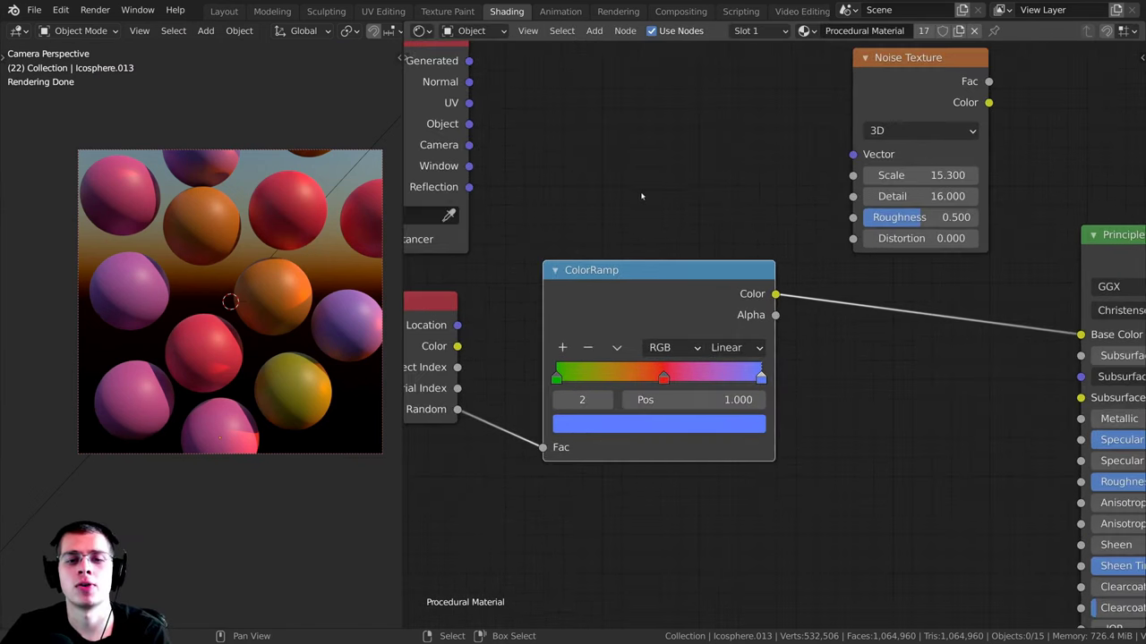
{"action": "middle_click_drag", "start_coordinate": [642, 197], "coordinate": [659, 209]}
{"action": "key", "text": "shift+a"}
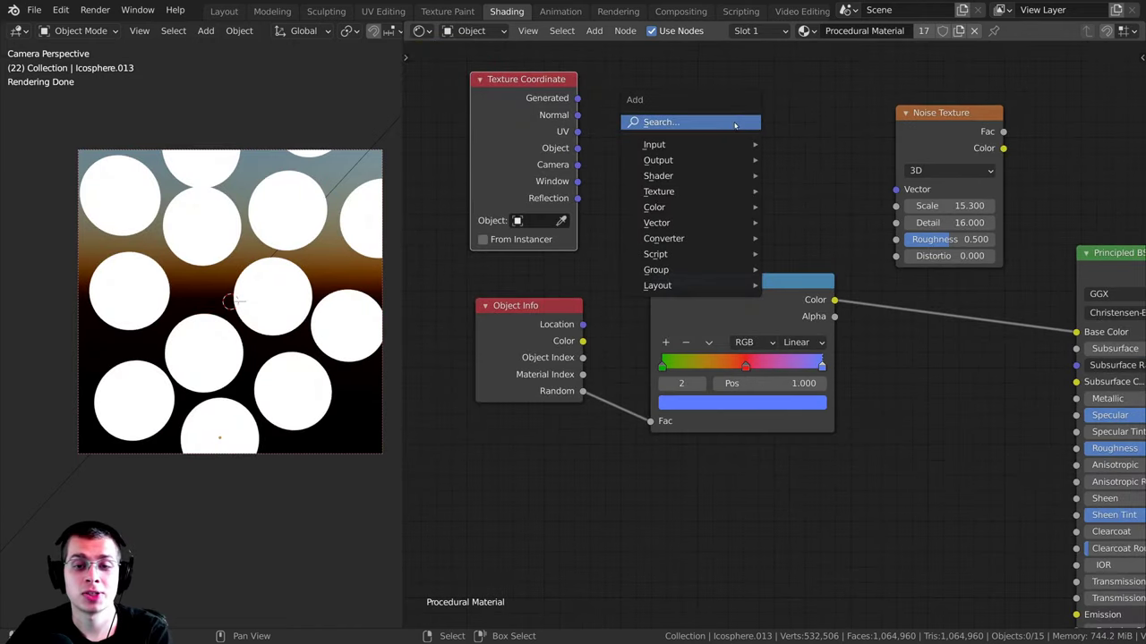
{"action": "mouse_move", "coordinate": [703, 240]}
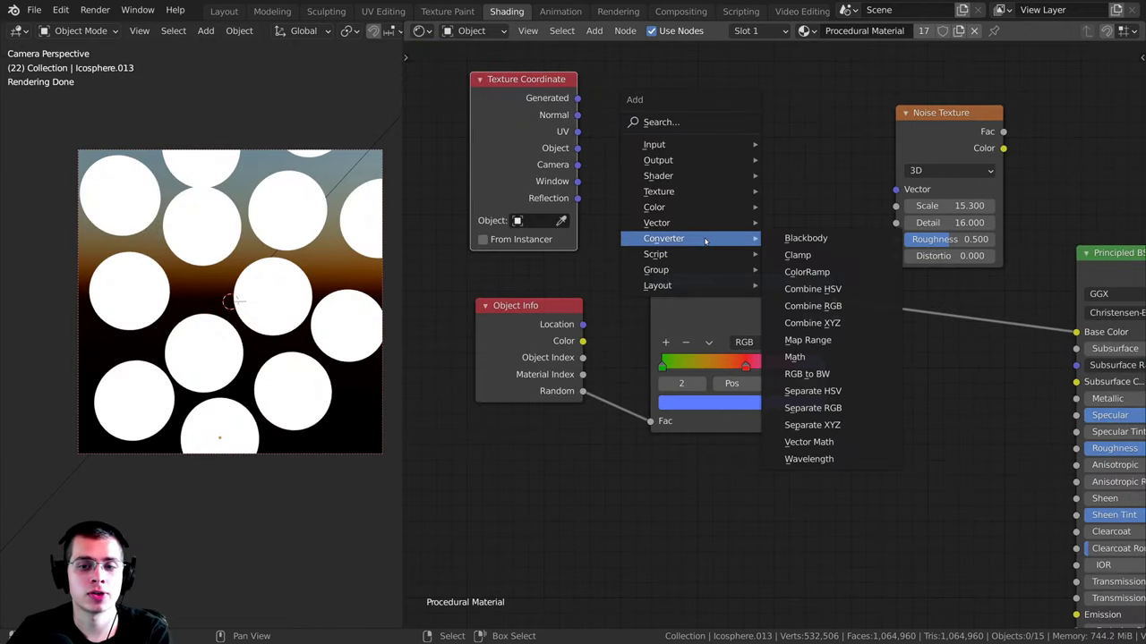
{"action": "left_click", "coordinate": [796, 374]}
{"action": "left_click", "coordinate": [893, 358]}
{"action": "mouse_move", "coordinate": [919, 364]}
{"action": "left_mouse_down"}
{"action": "mouse_move", "coordinate": [917, 319]}
{"action": "mouse_move", "coordinate": [882, 322]}
{"action": "mouse_move", "coordinate": [924, 357]}
{"action": "left_mouse_up"}
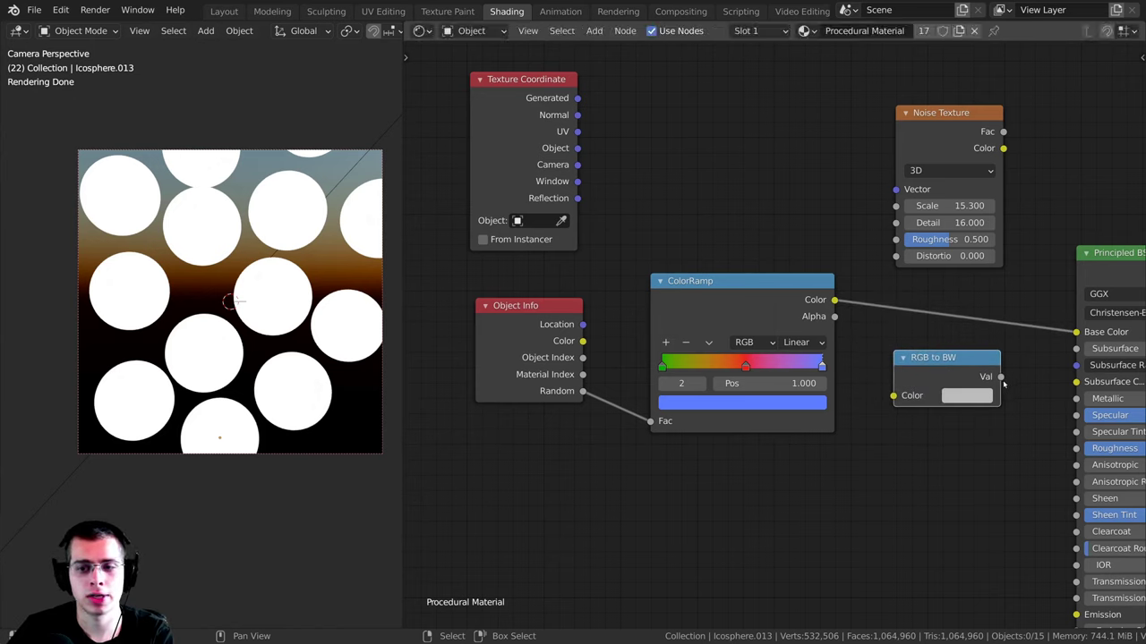
Step: Wire the ColorRamp's Color output through the RGB to BW node into the Principled BSDF's Base Color
{"action": "left_click_drag", "start_coordinate": [961, 376], "coordinate": [968, 360]}
{"action": "left_click_drag", "start_coordinate": [901, 379], "coordinate": [876, 350]}
{"action": "middle_click_drag", "start_coordinate": [940, 344], "coordinate": [898, 352]}
{"action": "left_click_drag", "start_coordinate": [964, 368], "coordinate": [836, 386]}
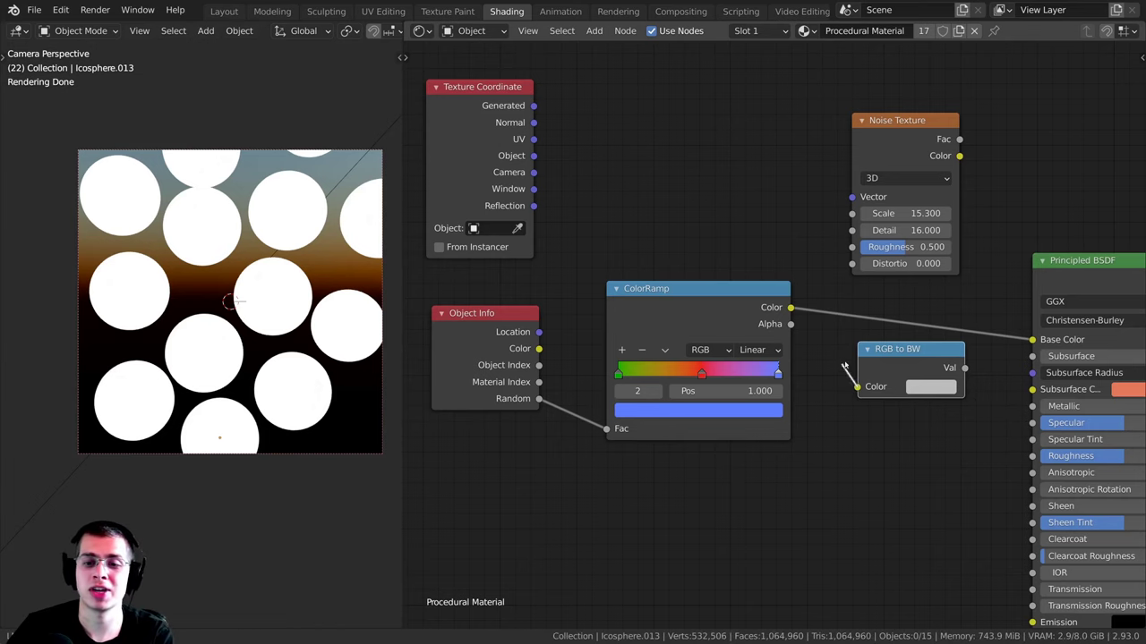
{"action": "left_click_drag", "start_coordinate": [964, 368], "coordinate": [988, 370]}
{"action": "left_click_drag", "start_coordinate": [912, 369], "coordinate": [905, 329]}
{"action": "scroll", "coordinate": [918, 452], "scroll_direction": "up", "scroll_amount": 1}
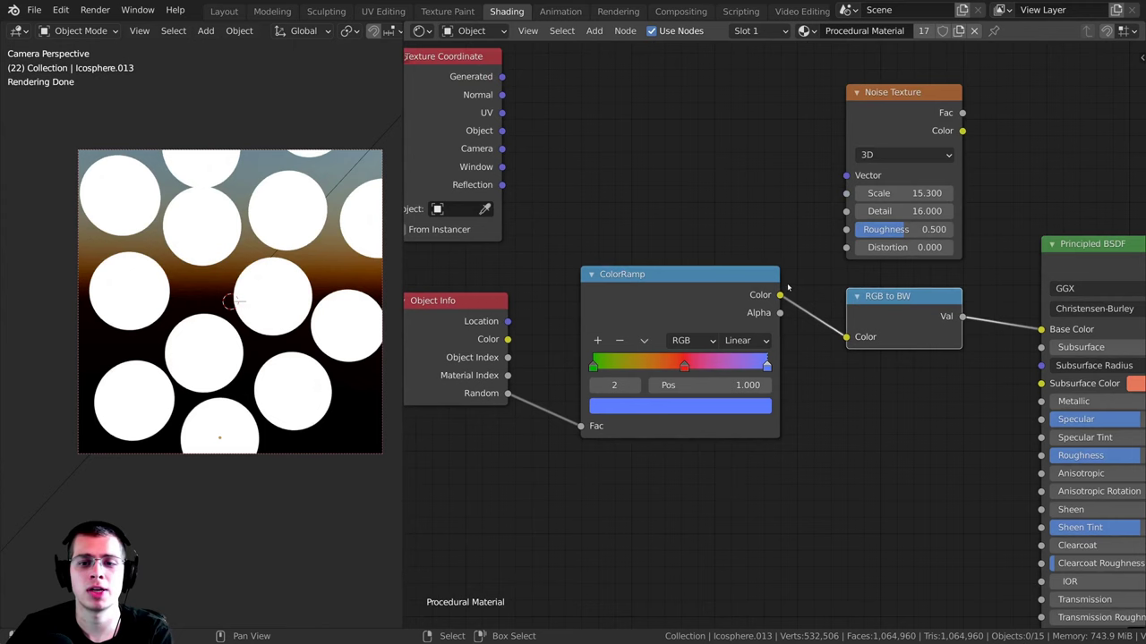
Step: Preview the ColorRamp's colors on the spheres, followed by the RGB to BW node's grayscale output
{"action": "left_click", "coordinate": [685, 285], "text": "ctrl+shift"}
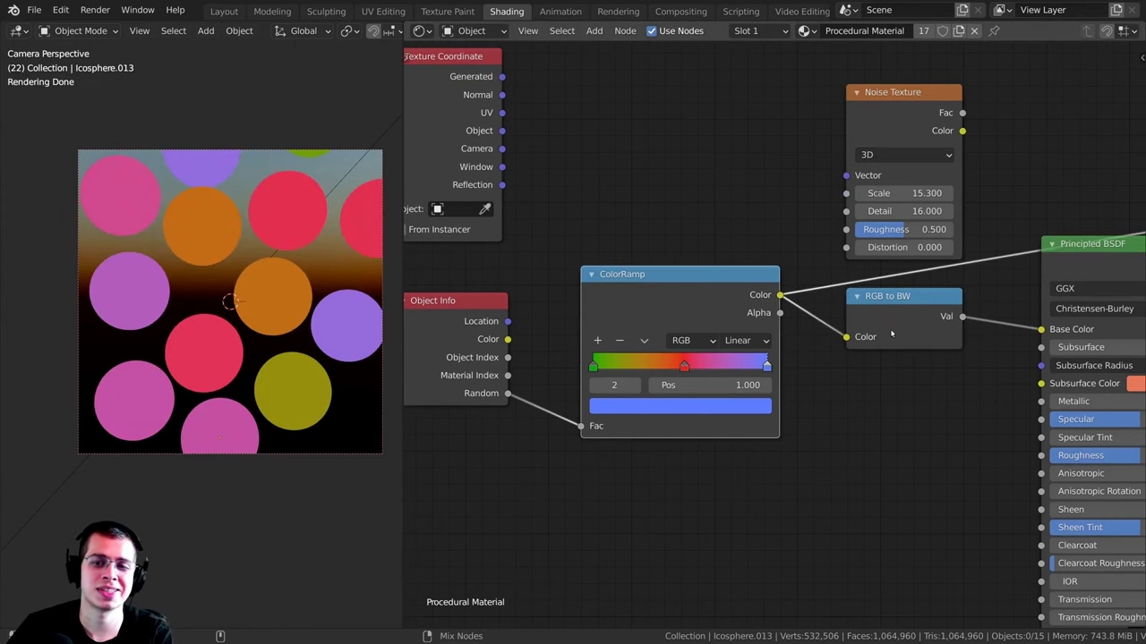
{"action": "left_click", "coordinate": [914, 314], "text": "ctrl+shift"}
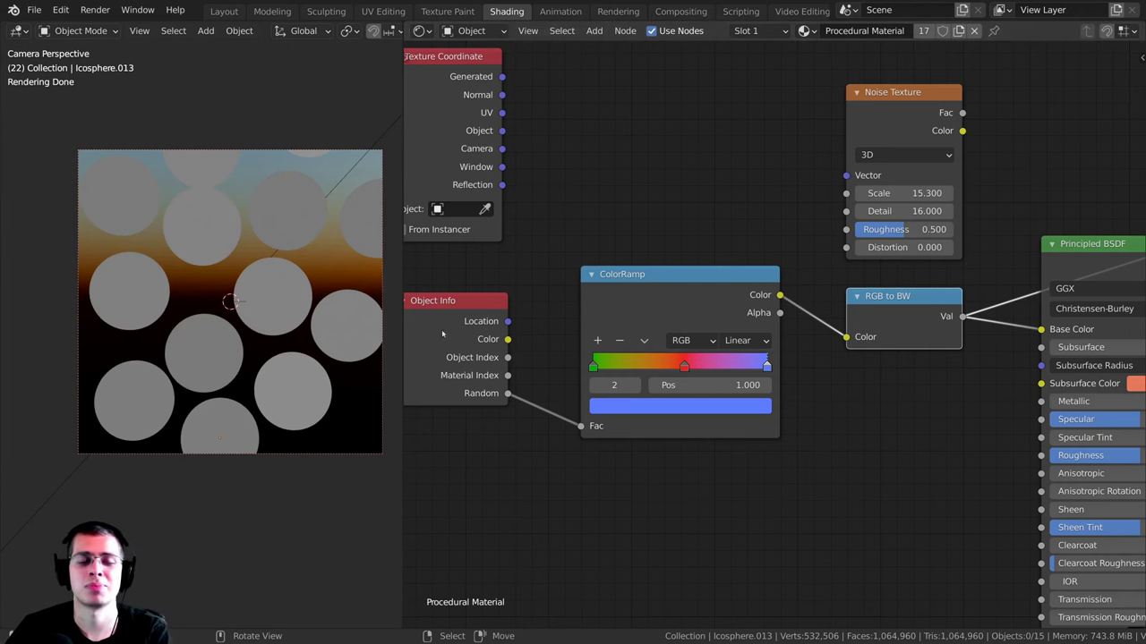
{"action": "middle_click_drag", "start_coordinate": [639, 331], "coordinate": [586, 325]}
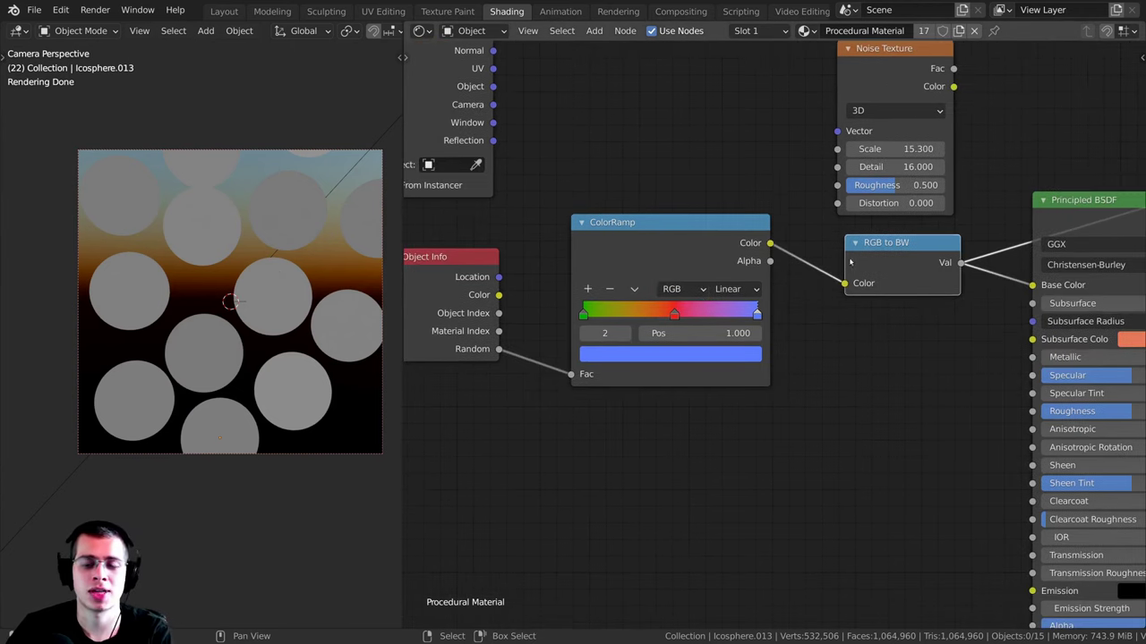
{"action": "scroll", "coordinate": [850, 262], "scroll_direction": "down", "scroll_amount": 1}
{"action": "middle_click_drag", "start_coordinate": [860, 247], "coordinate": [899, 238]}
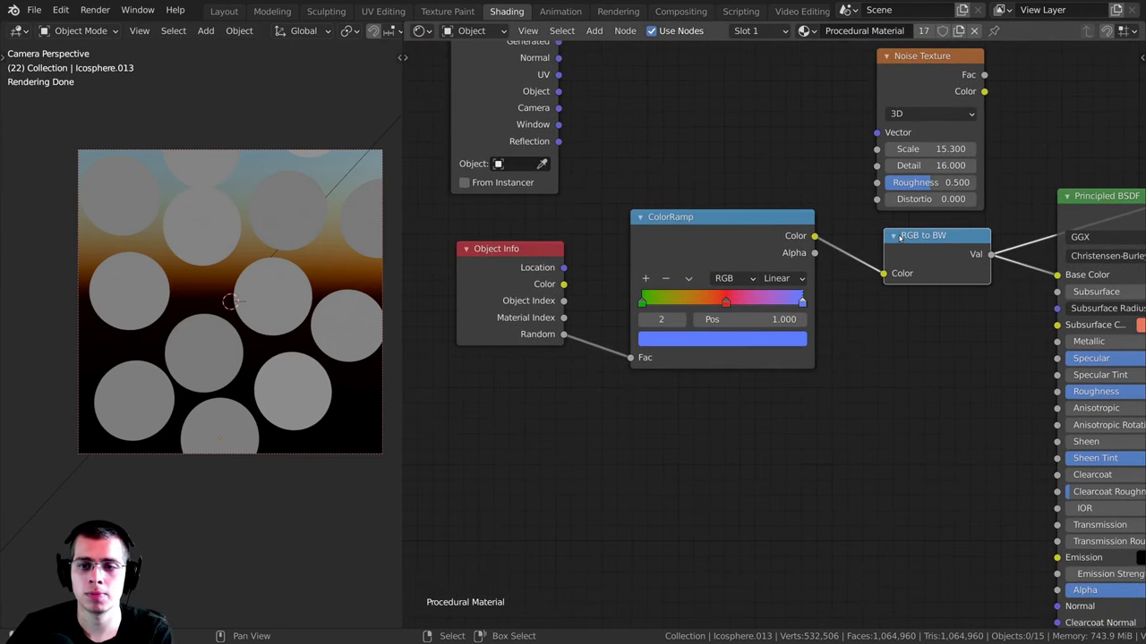
Step: Delete the RGB to BW node and add a Math node above the ColorRamp
{"action": "key", "text": "x"}
{"action": "middle_click_drag", "start_coordinate": [744, 218], "coordinate": [751, 195]}
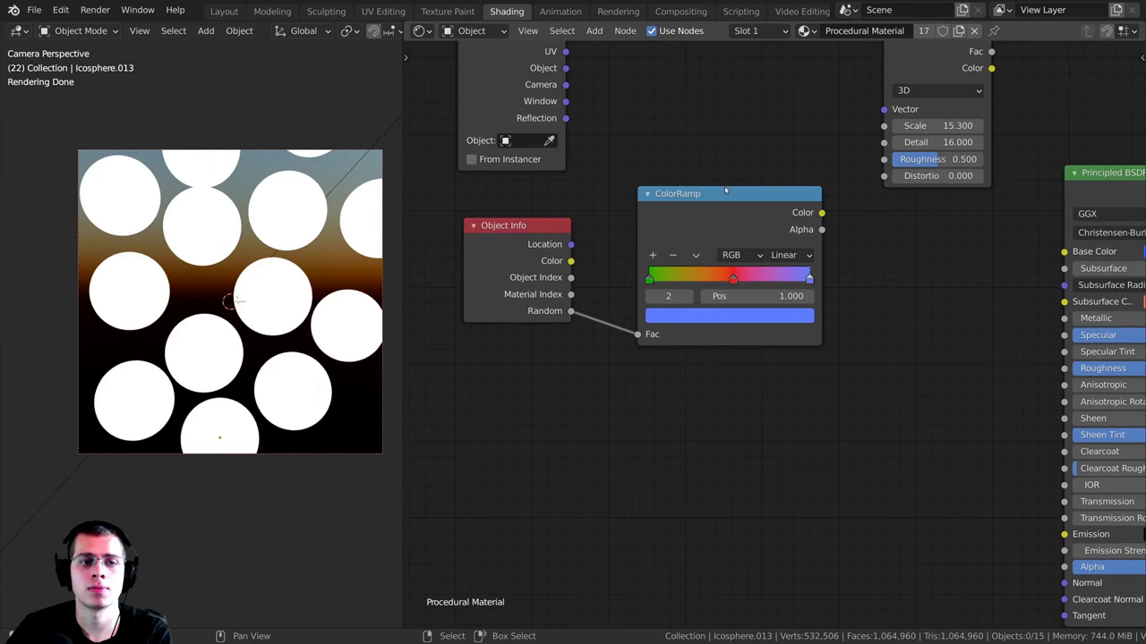
{"action": "scroll", "coordinate": [678, 322], "scroll_direction": "down", "scroll_amount": 1}
{"action": "key", "text": "shift+a"}
{"action": "mouse_move", "coordinate": [679, 318]}
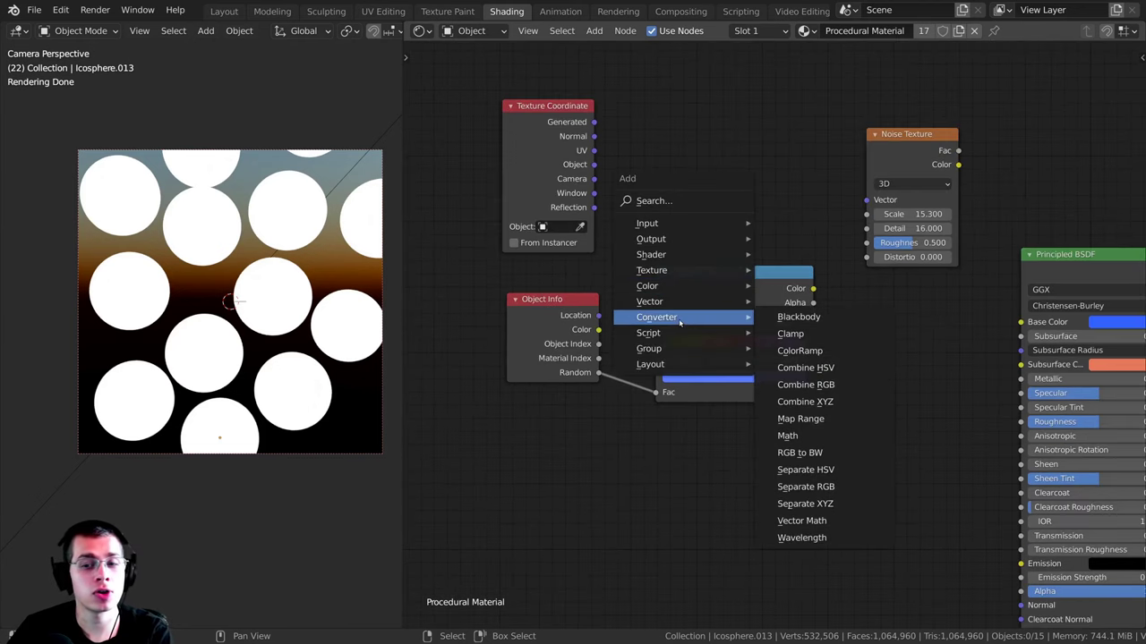
{"action": "left_click", "coordinate": [808, 436]}
{"action": "left_click", "coordinate": [688, 153]}
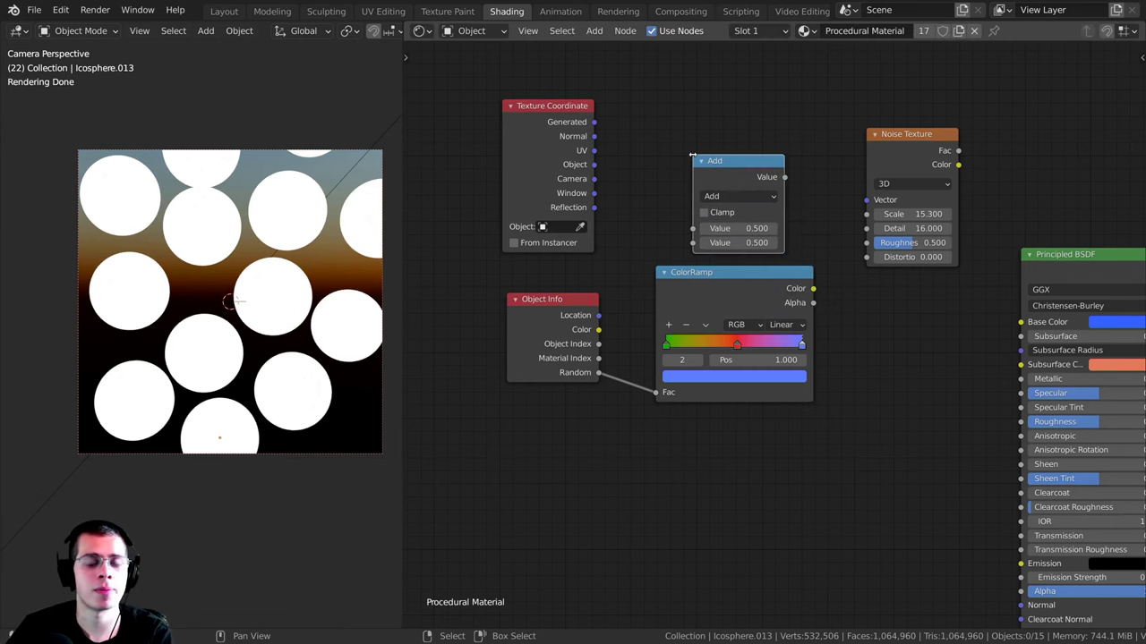
{"action": "left_click_drag", "start_coordinate": [734, 161], "coordinate": [723, 154]}
Step: Widen the Math node slightly
{"action": "scroll", "coordinate": [725, 209], "scroll_direction": "up", "scroll_amount": 2}
{"action": "middle_click_drag", "start_coordinate": [725, 210], "coordinate": [727, 282]}
{"action": "scroll", "coordinate": [726, 283], "scroll_direction": "up", "scroll_amount": 1}
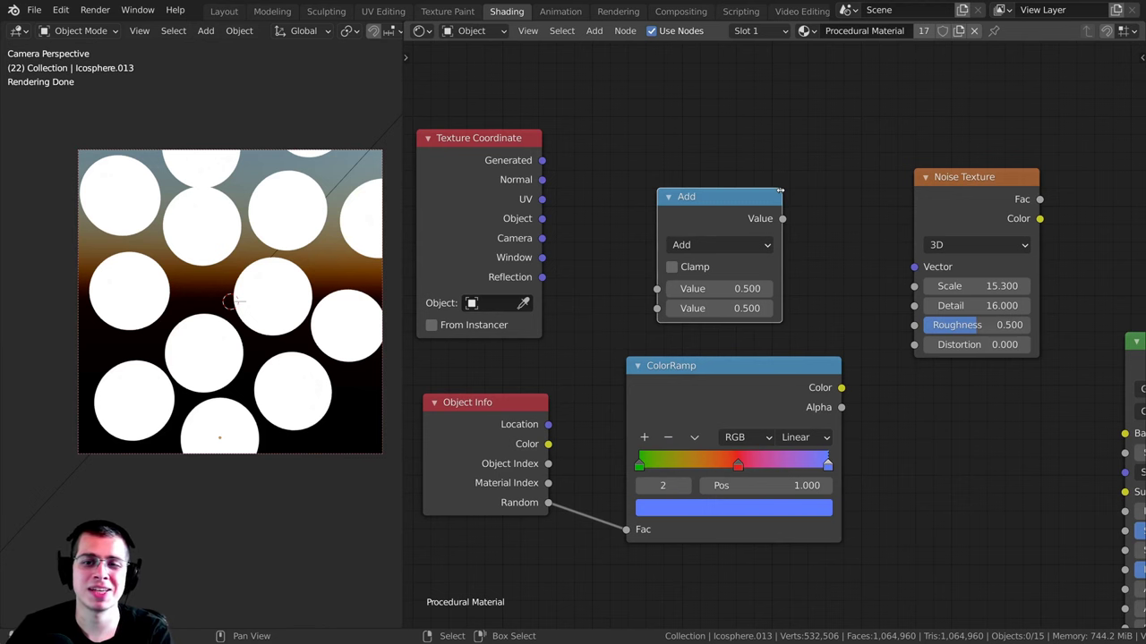
{"action": "left_click_drag", "start_coordinate": [780, 190], "coordinate": [811, 192]}
{"action": "scroll", "coordinate": [788, 215], "scroll_direction": "down", "scroll_amount": 2}
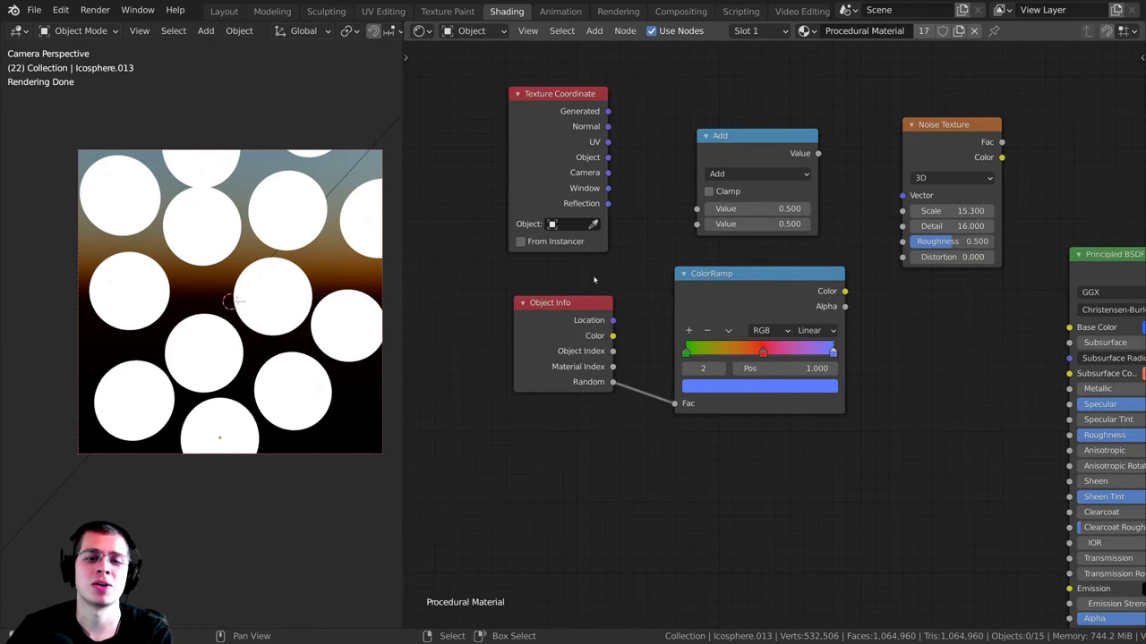
Step: Move the Texture Coordinate, Object Info and ColorRamp nodes down and away from the Math node
{"action": "key", "text": "b"}
{"action": "left_click_drag", "start_coordinate": [548, 198], "coordinate": [682, 359]}
{"action": "key", "text": "g"}
{"action": "left_click", "coordinate": [675, 440]}
{"action": "left_click_drag", "start_coordinate": [562, 288], "coordinate": [551, 285]}
{"action": "left_click_drag", "start_coordinate": [751, 136], "coordinate": [757, 183]}
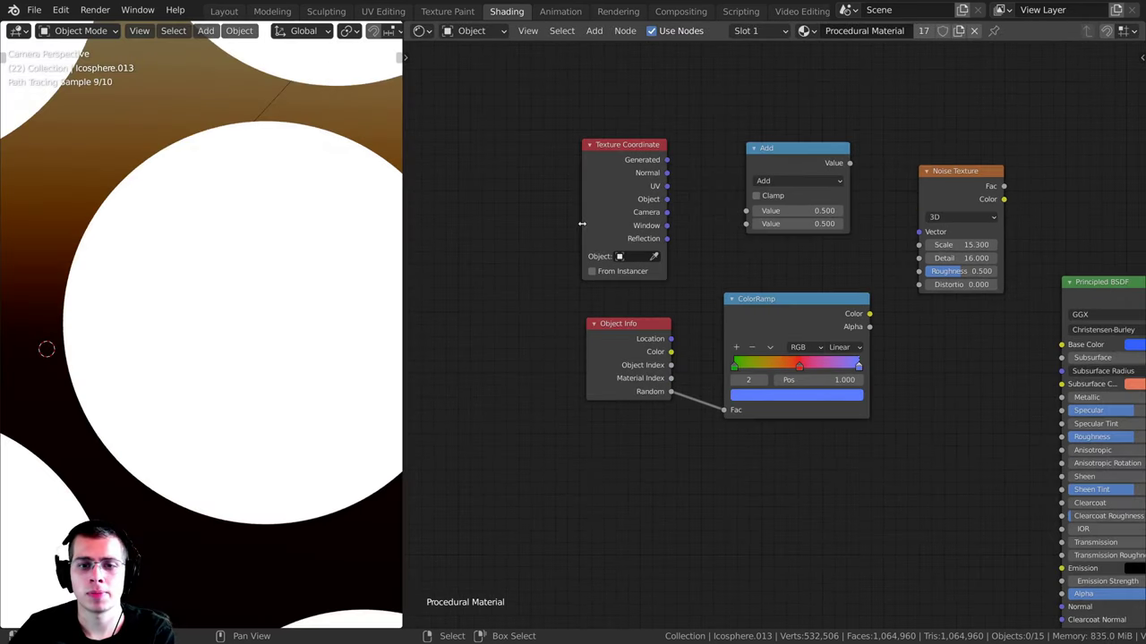
{"action": "left_click_drag", "start_coordinate": [578, 221], "coordinate": [727, 400]}
{"action": "left_click_drag", "start_coordinate": [732, 324], "coordinate": [566, 464]}
Step: Place the Noise Texture before the Math node, feed its Fac output into the first Value input, and preview the result
{"action": "left_click_drag", "start_coordinate": [965, 189], "coordinate": [670, 177]}
{"action": "scroll", "coordinate": [669, 178], "scroll_direction": "up", "scroll_amount": 2}
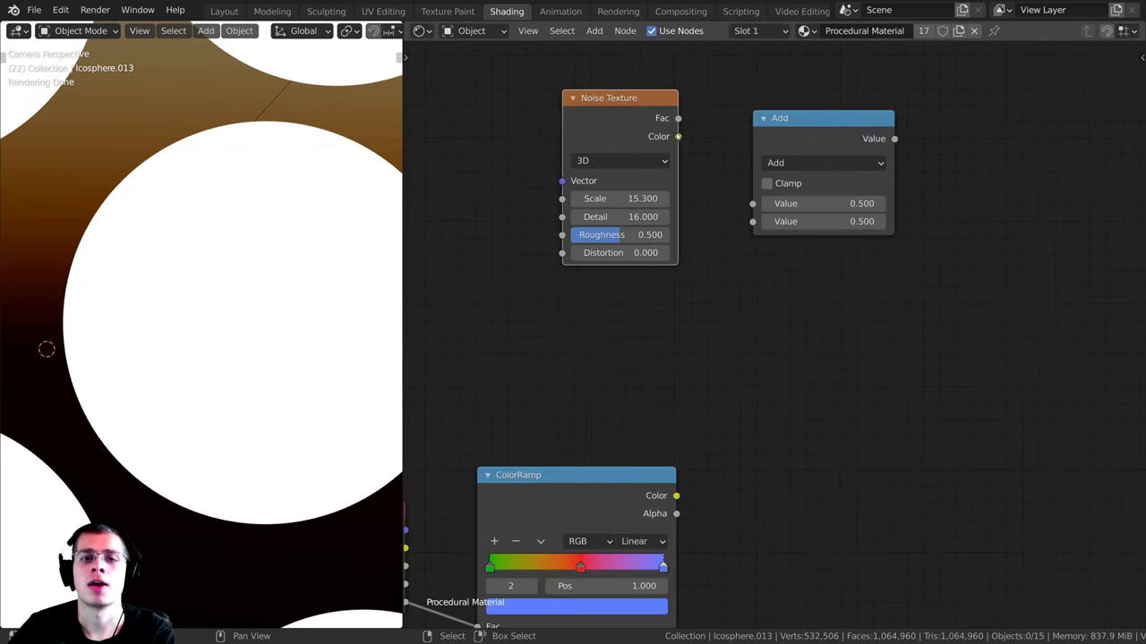
{"action": "left_click_drag", "start_coordinate": [679, 118], "coordinate": [752, 204]}
{"action": "middle_click_drag", "start_coordinate": [842, 153], "coordinate": [839, 213]}
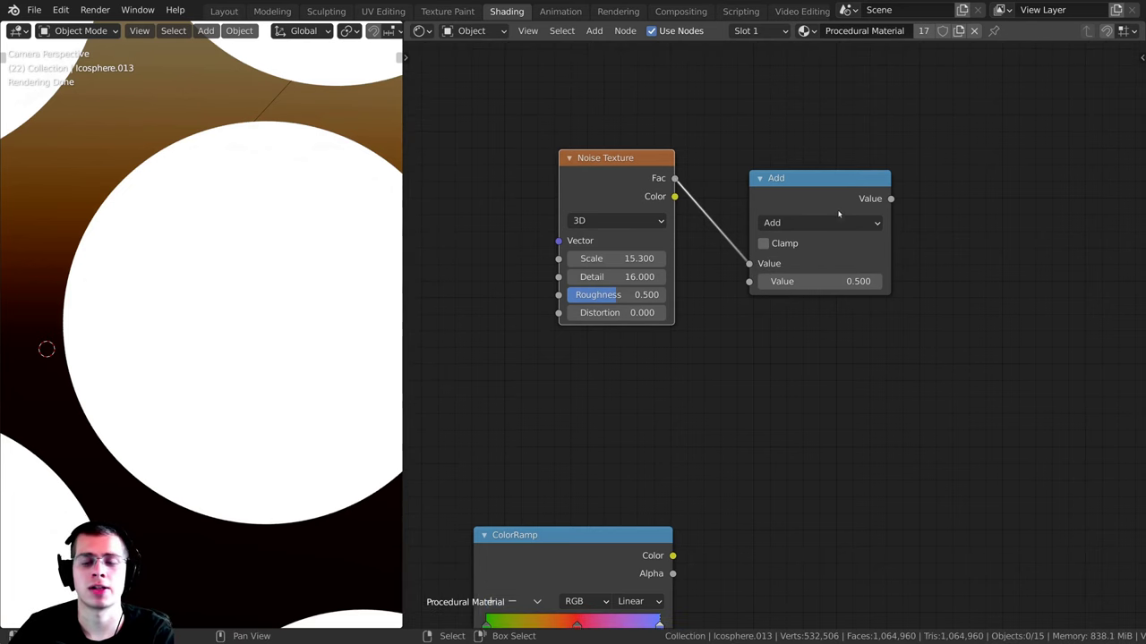
{"action": "left_click", "coordinate": [838, 190], "text": "ctrl+shift"}
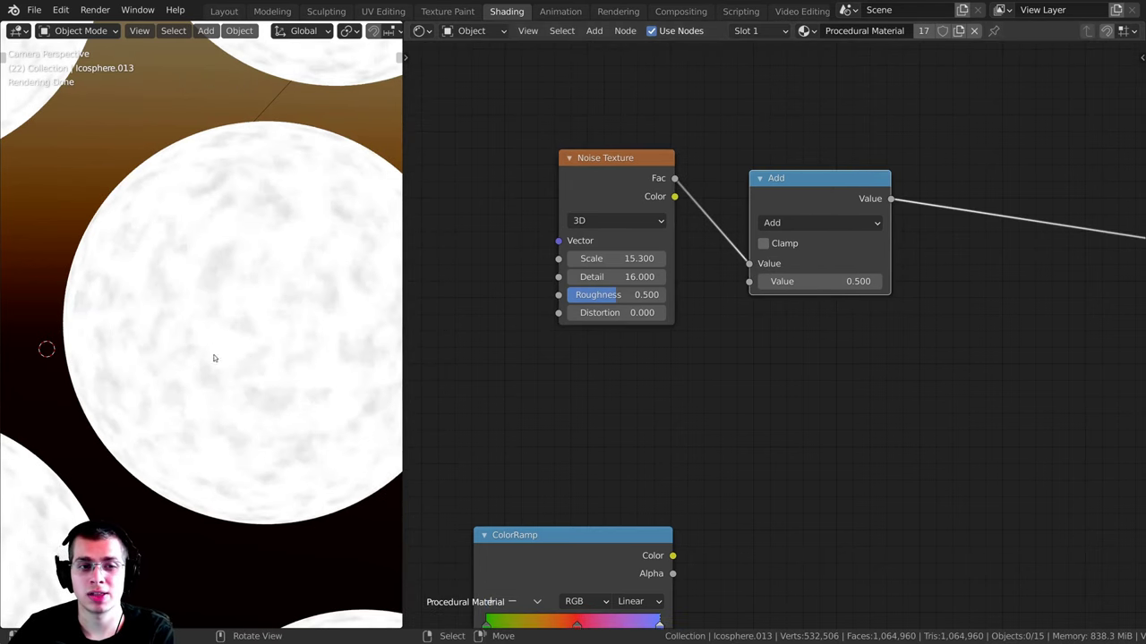
{"action": "left_click_drag", "start_coordinate": [634, 173], "coordinate": [612, 162]}
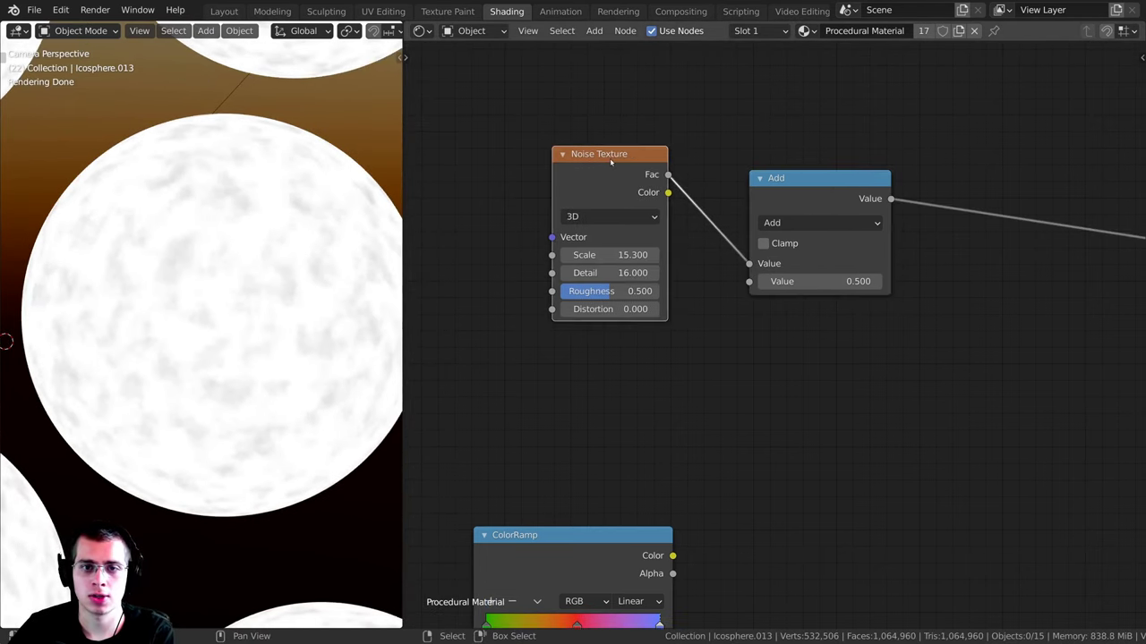
Step: Review the Math node's available operations and set it to Divide
{"action": "left_click", "coordinate": [816, 224]}
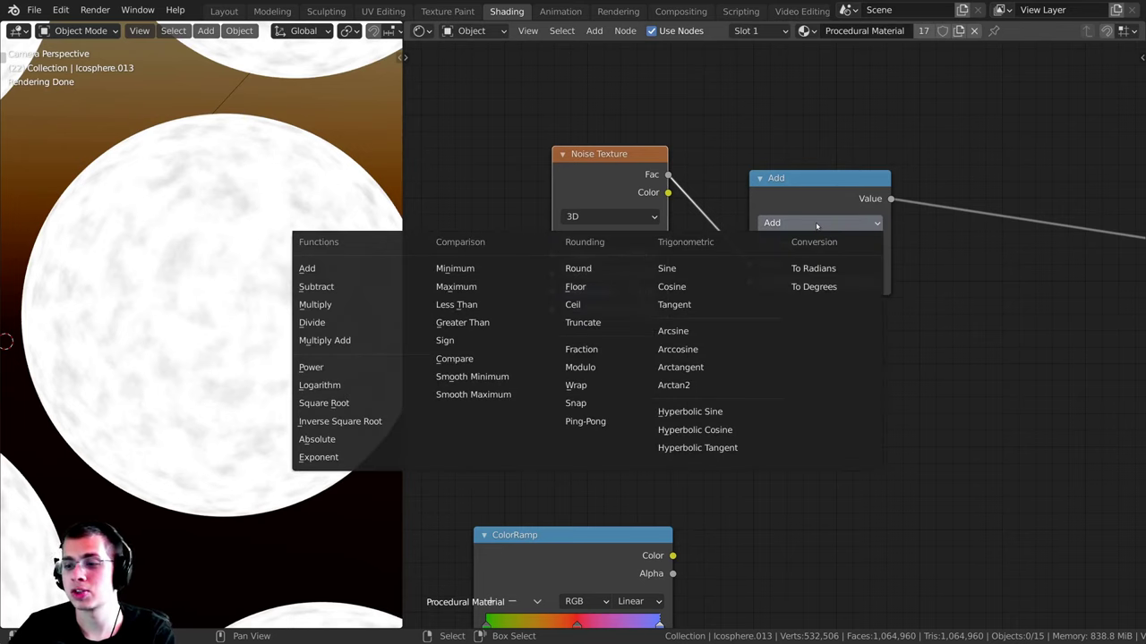
{"action": "left_click", "coordinate": [817, 226]}
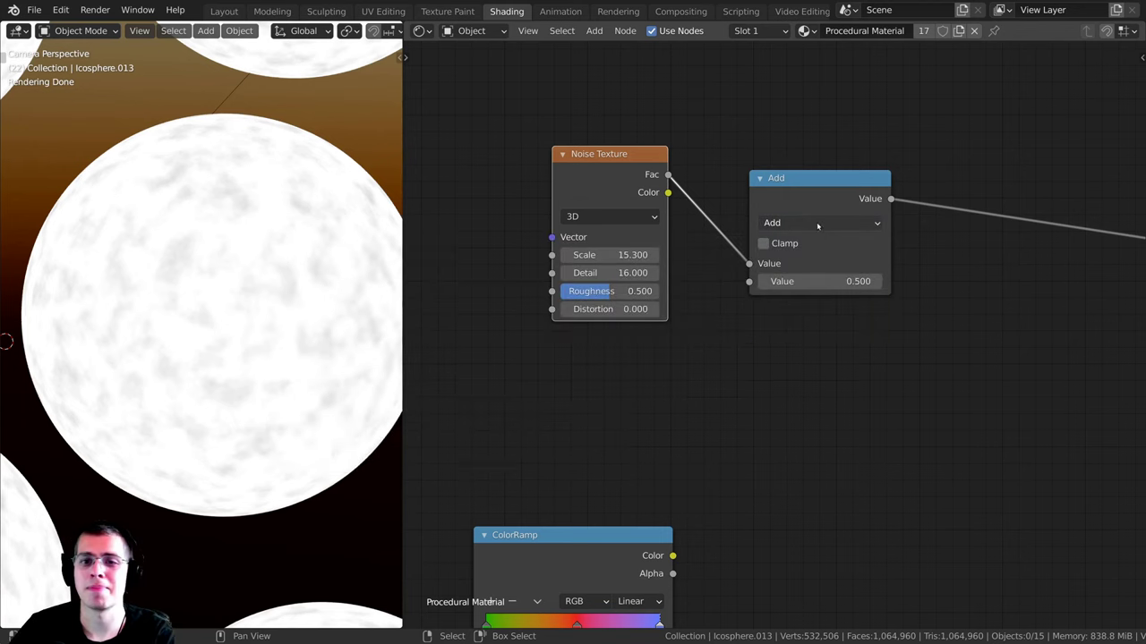
{"action": "left_click", "coordinate": [816, 225]}
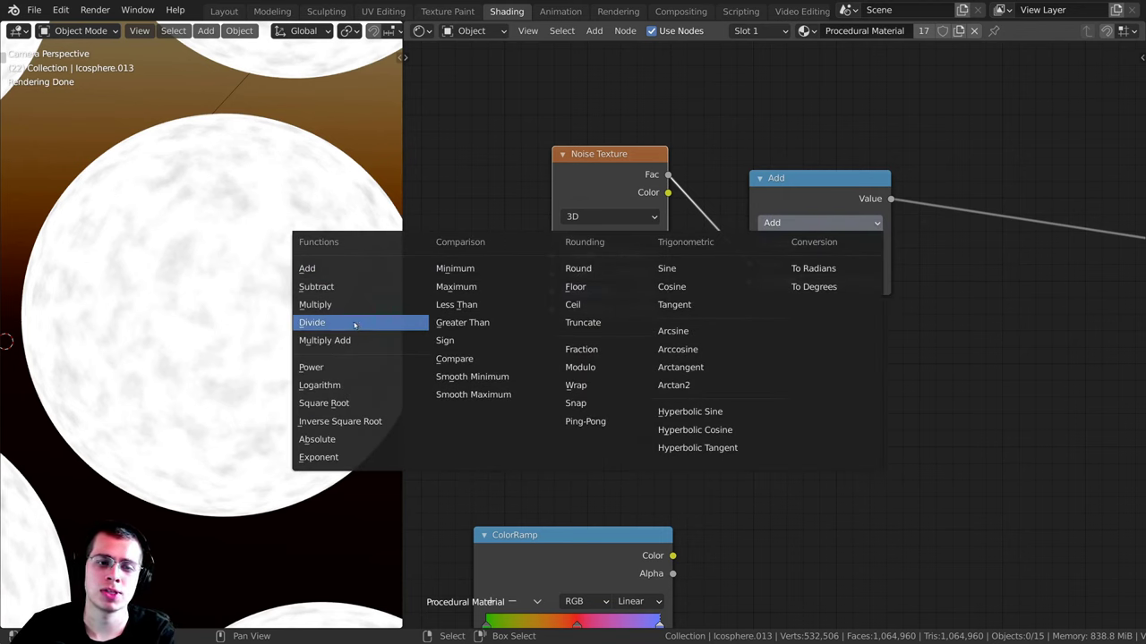
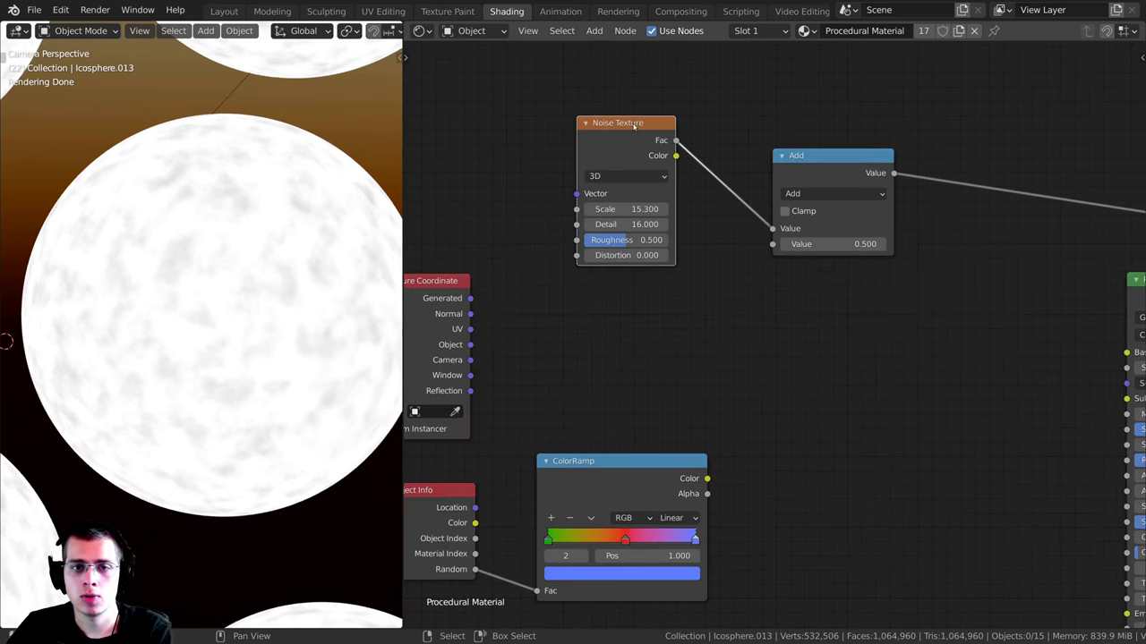
Step: Add a Checker Texture node below the Noise Texture
{"action": "middle_click_drag", "start_coordinate": [772, 180], "coordinate": [796, 166]}
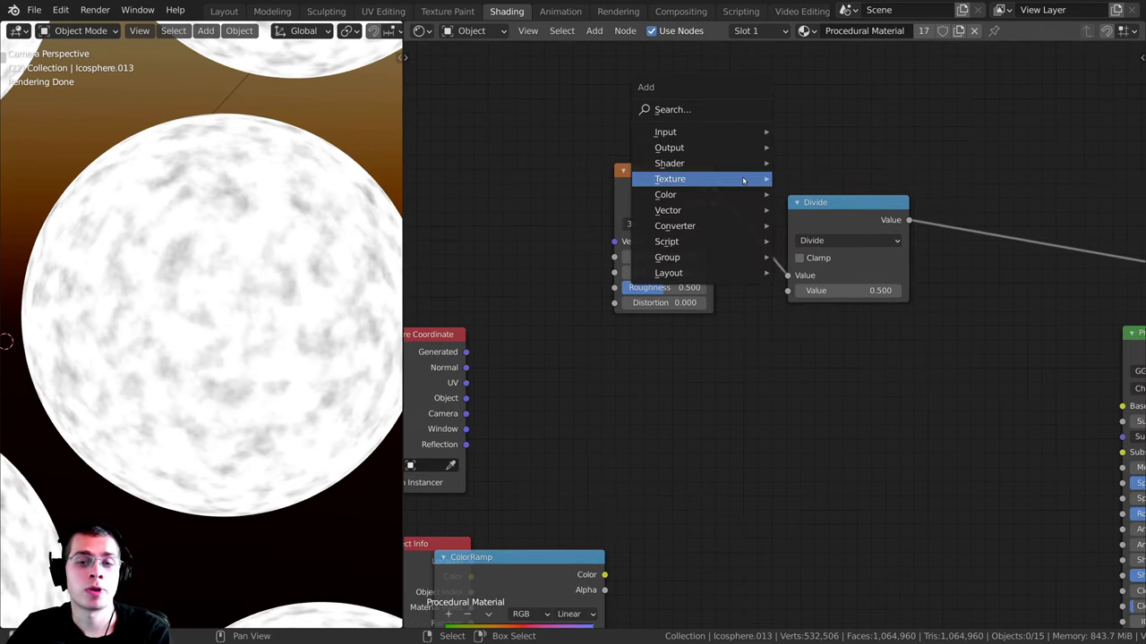
{"action": "mouse_move", "coordinate": [742, 180]}
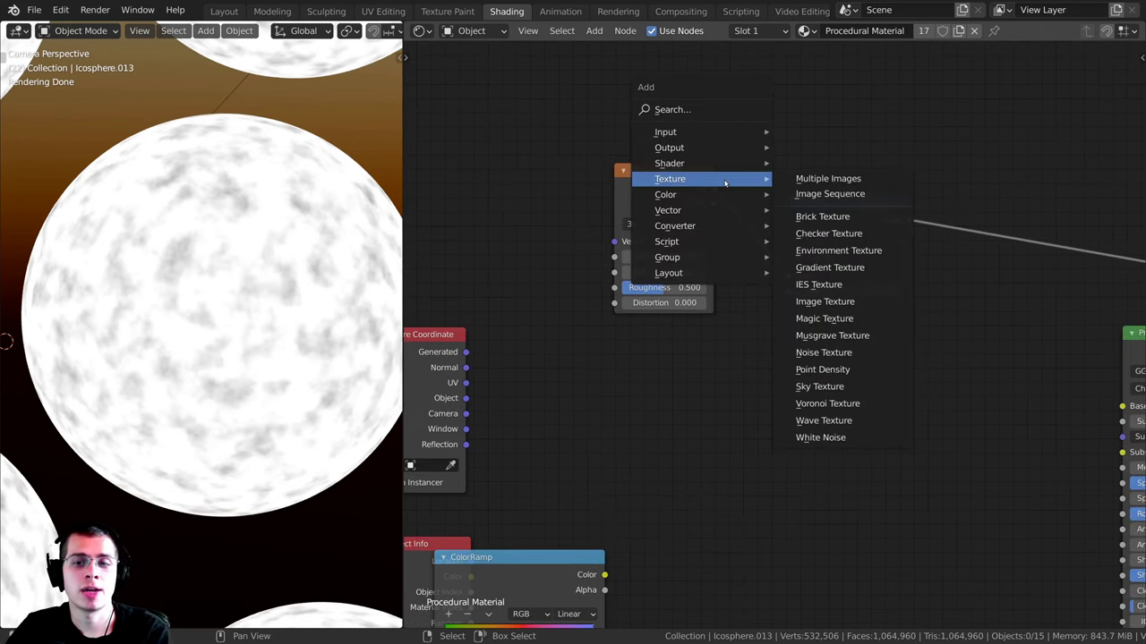
{"action": "left_click", "coordinate": [846, 234]}
{"action": "left_click", "coordinate": [635, 336]}
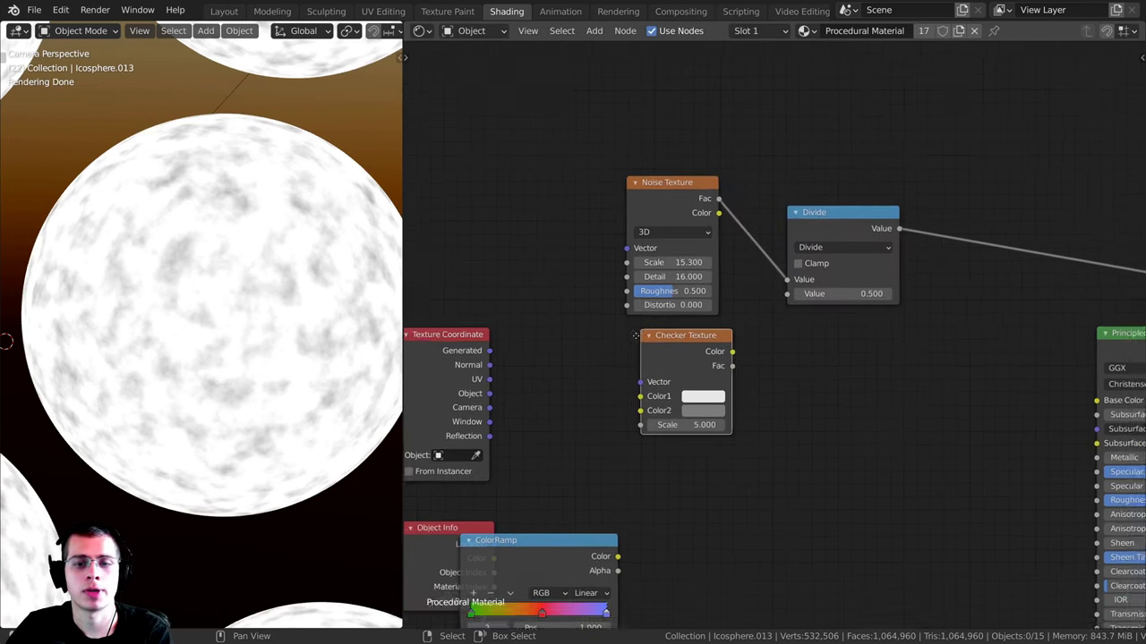
Step: Set the Checker Texture's Color1 to white and Color2 to black
{"action": "scroll", "coordinate": [692, 383], "scroll_direction": "up", "scroll_amount": 2}
{"action": "left_click", "coordinate": [725, 374]}
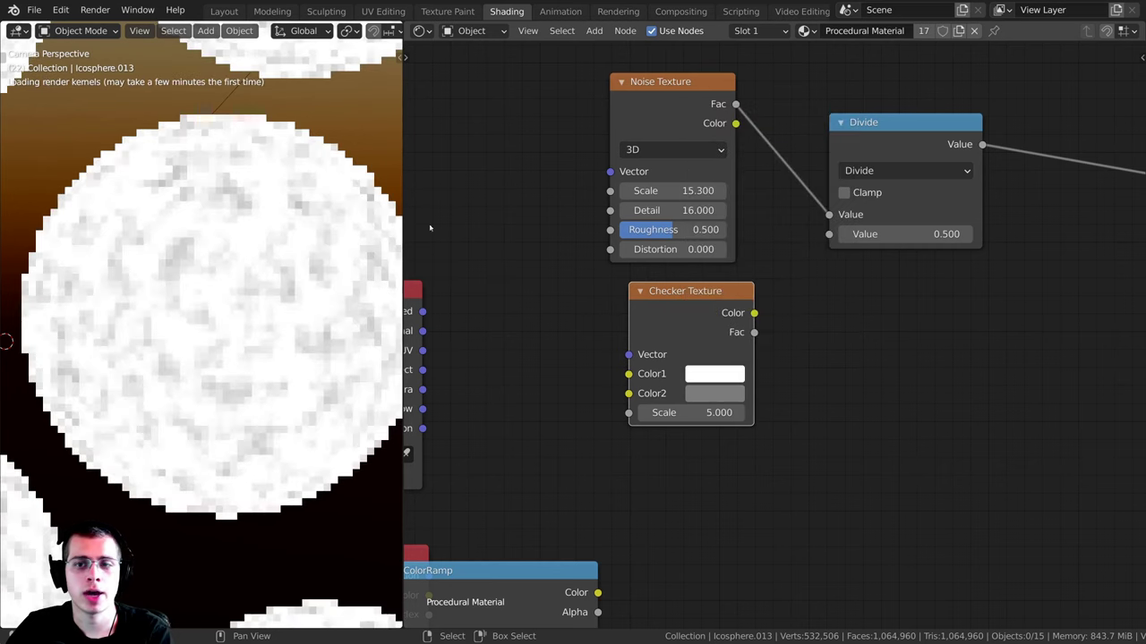
{"action": "left_click", "coordinate": [712, 394]}
{"action": "left_click_drag", "start_coordinate": [837, 225], "coordinate": [839, 266]}
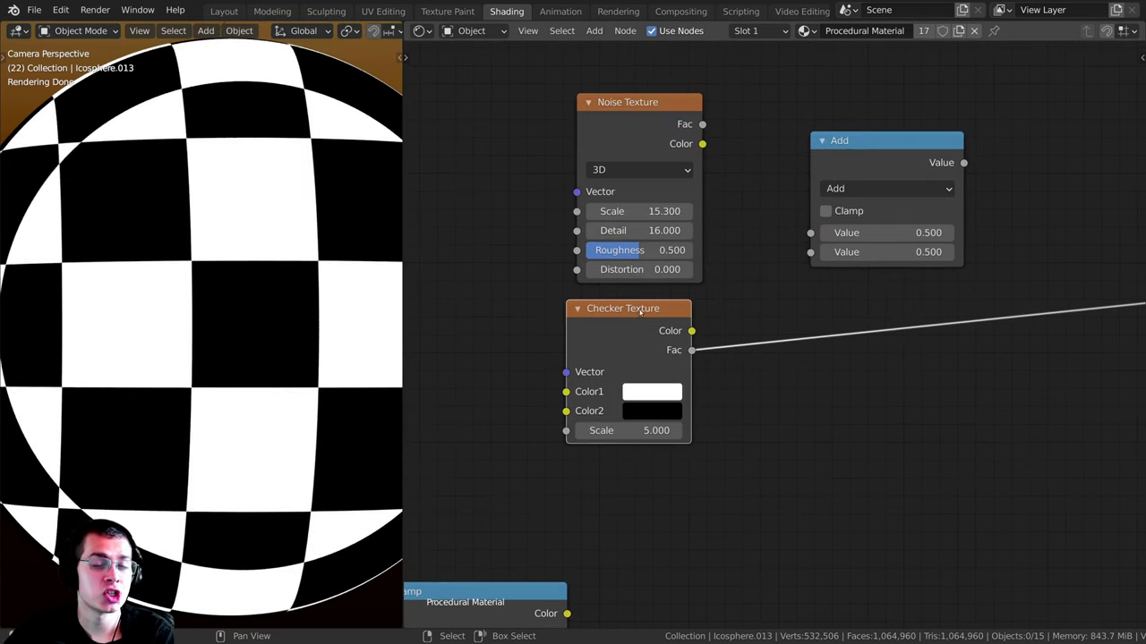
Step: Preview the Noise Texture and the Checker Texture one at a time, and space the two nodes slightly apart
{"action": "left_click_drag", "start_coordinate": [630, 313], "coordinate": [636, 315]}
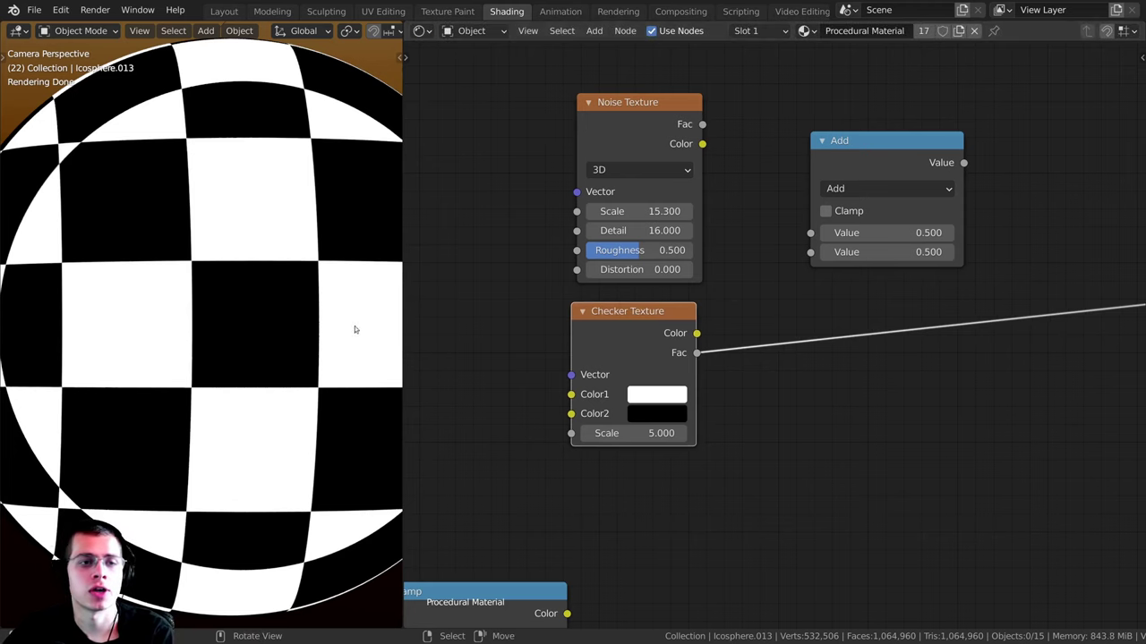
{"action": "middle_click_drag", "start_coordinate": [289, 225], "coordinate": [274, 226], "text": "shift"}
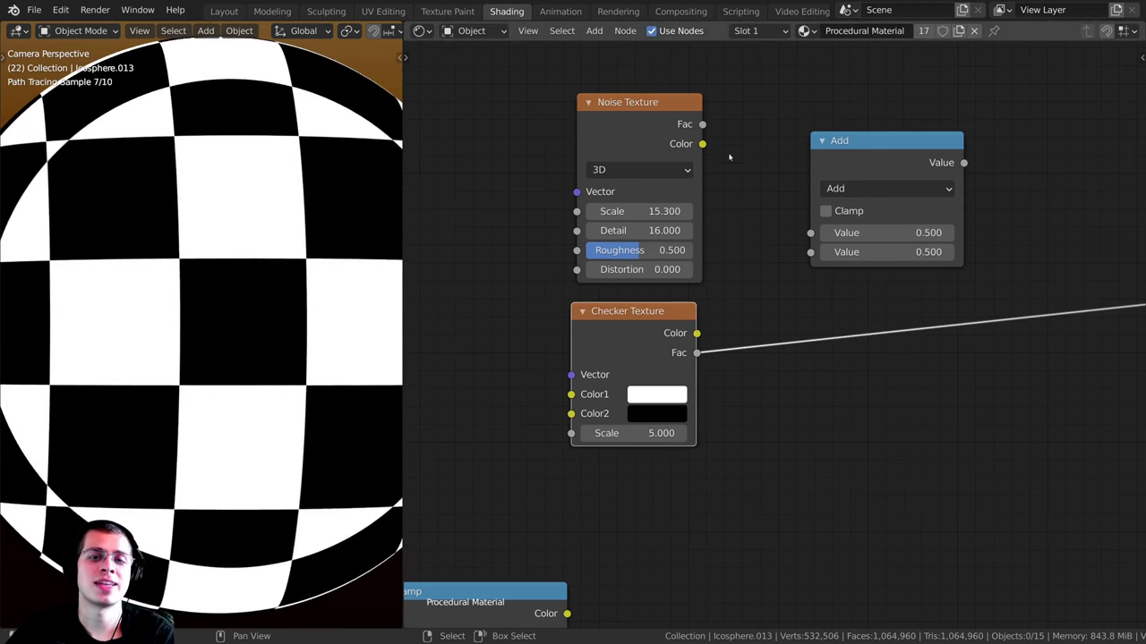
{"action": "left_click", "coordinate": [641, 136], "text": "ctrl+shift"}
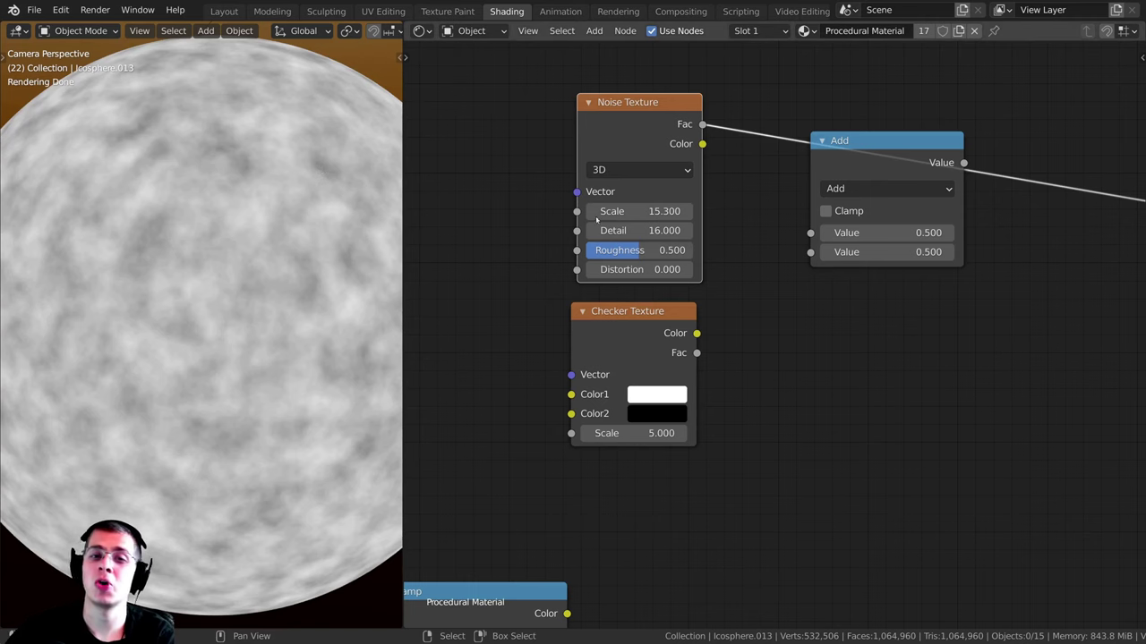
{"action": "left_click", "coordinate": [644, 324], "text": "ctrl+shift"}
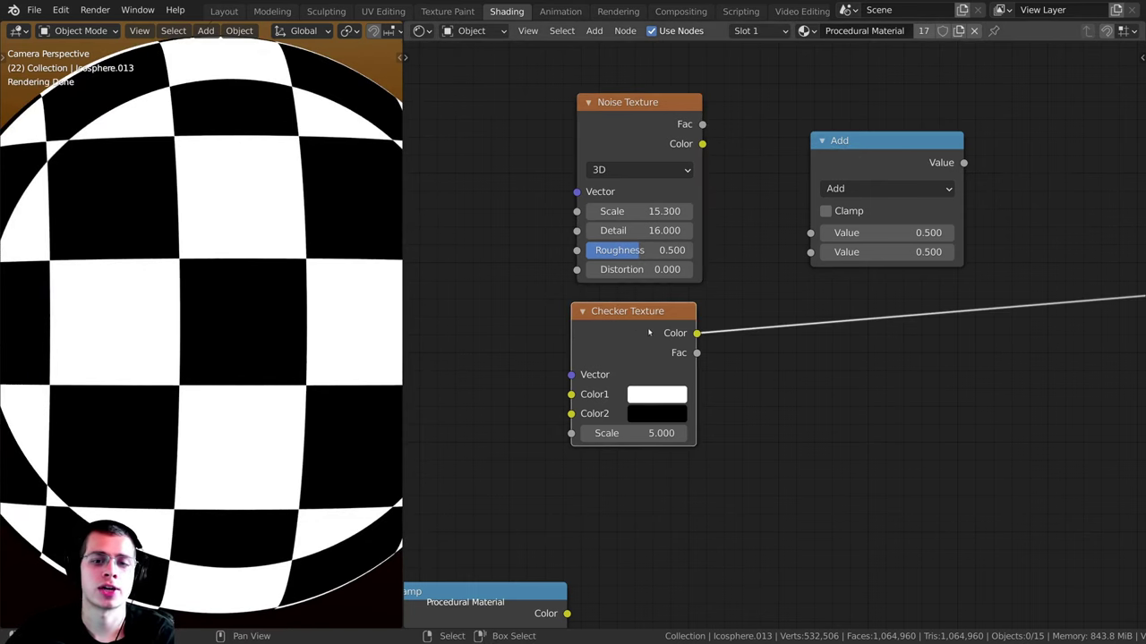
{"action": "left_click_drag", "start_coordinate": [647, 332], "coordinate": [654, 339]}
{"action": "left_click_drag", "start_coordinate": [631, 124], "coordinate": [630, 121]}
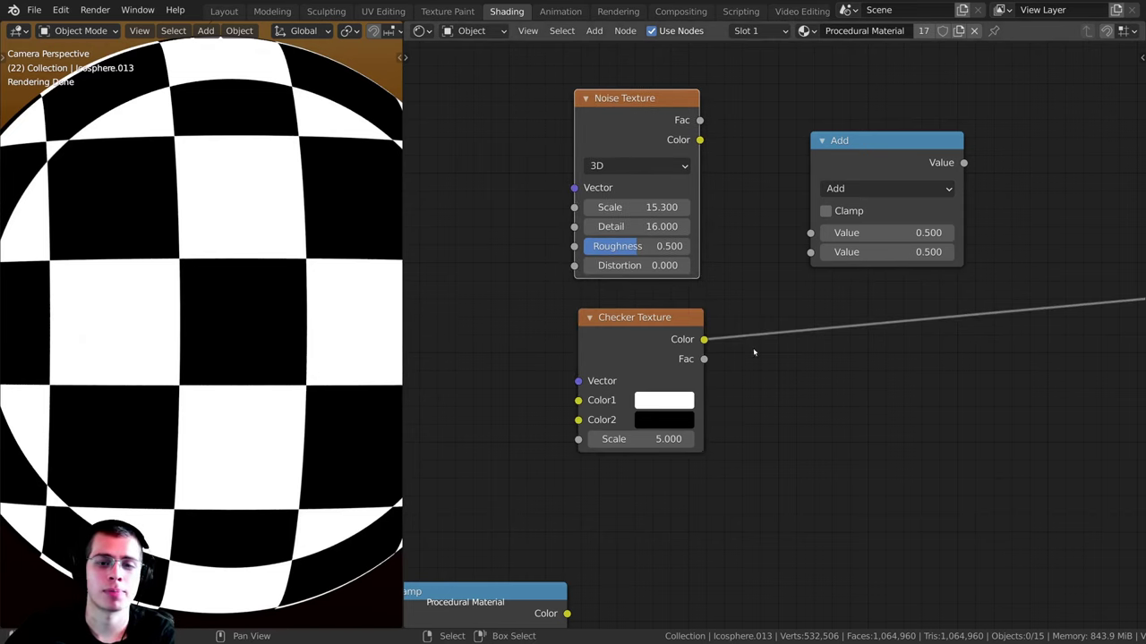
Step: Feed the Checker Texture's Fac into the second Value input and the Noise Texture's Fac into the first, and preview the Add node
{"action": "left_click", "coordinate": [677, 348]}
{"action": "left_click_drag", "start_coordinate": [705, 360], "coordinate": [809, 256]}
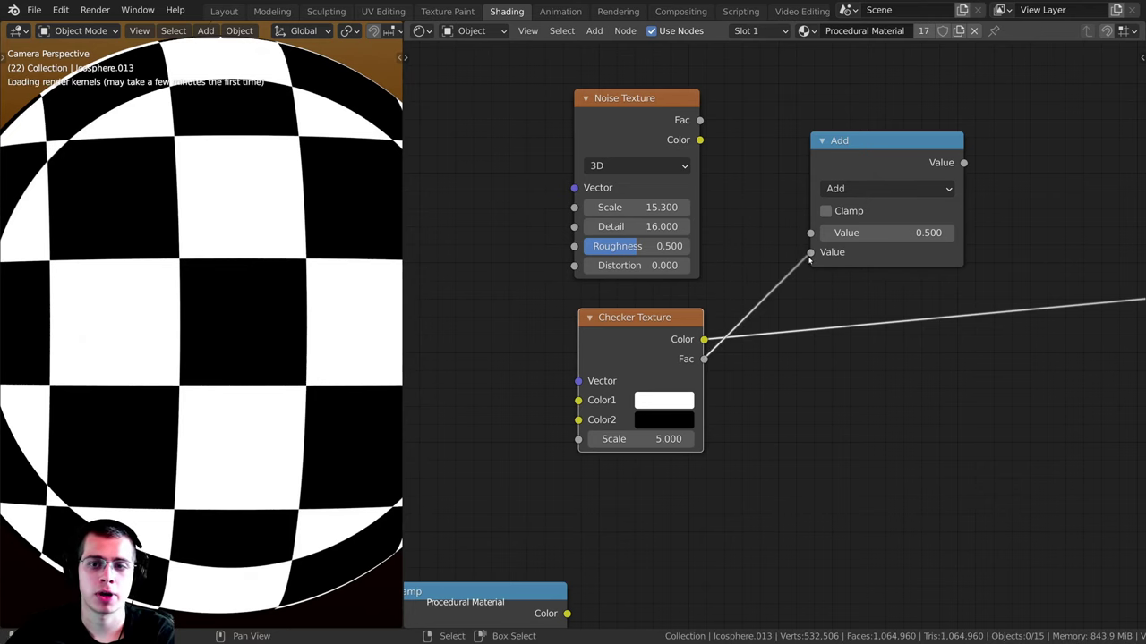
{"action": "left_click_drag", "start_coordinate": [699, 120], "coordinate": [810, 233]}
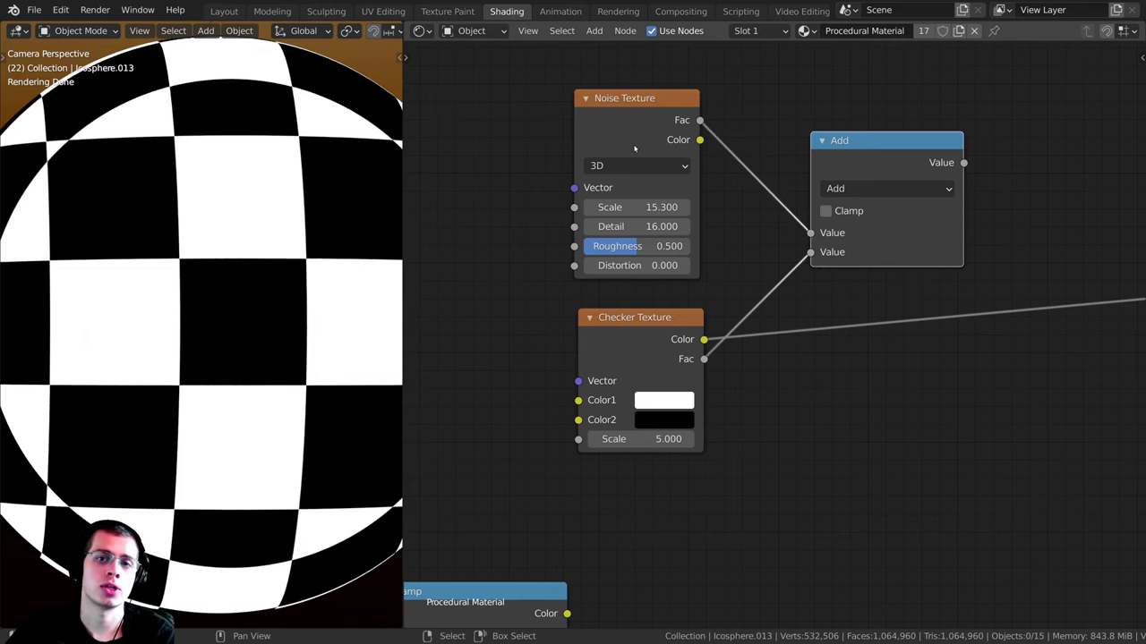
{"action": "mouse_move", "coordinate": [644, 131]}
{"action": "left_mouse_down"}
{"action": "mouse_move", "coordinate": [640, 123]}
{"action": "mouse_move", "coordinate": [648, 130]}
{"action": "left_mouse_up"}
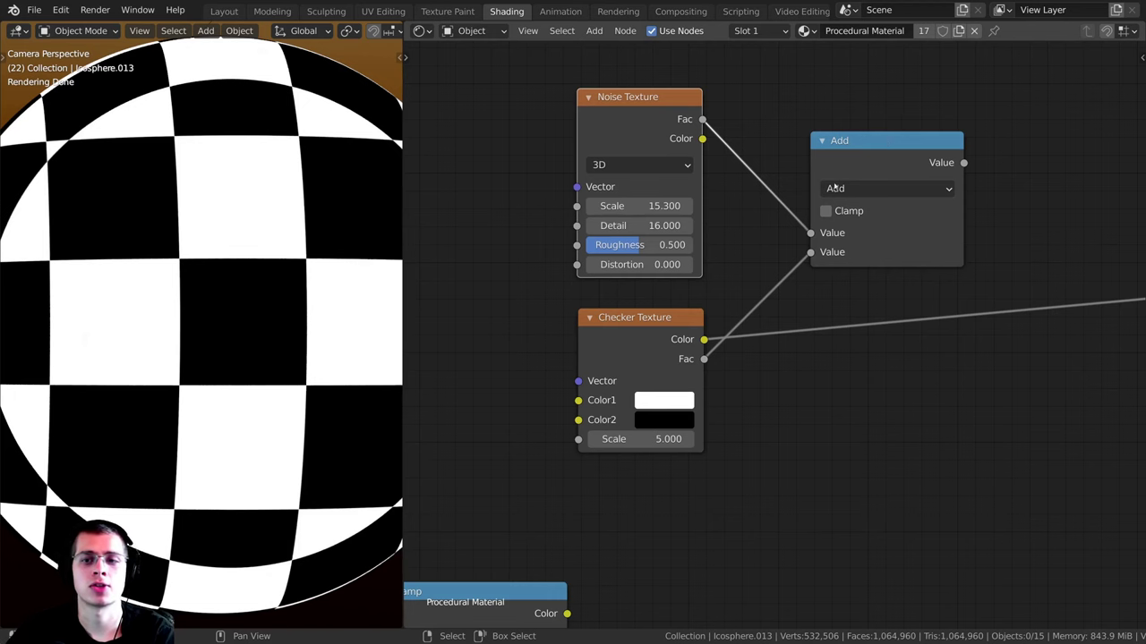
{"action": "left_click", "coordinate": [876, 152], "text": "ctrl+shift"}
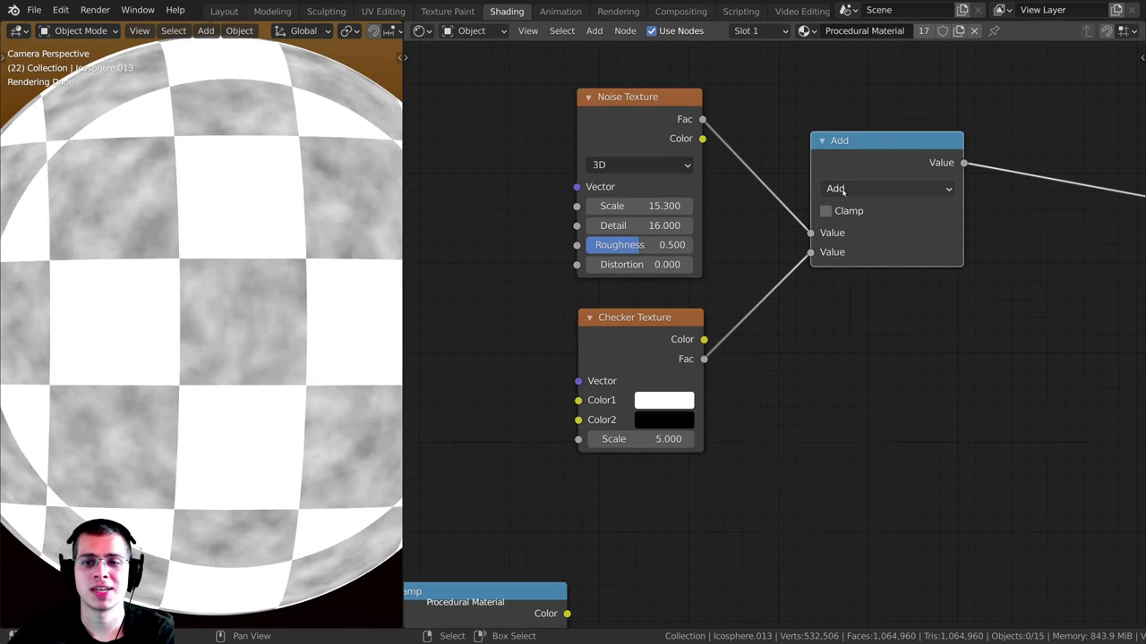
{"action": "left_click", "coordinate": [843, 189]}
{"action": "left_click", "coordinate": [853, 188]}
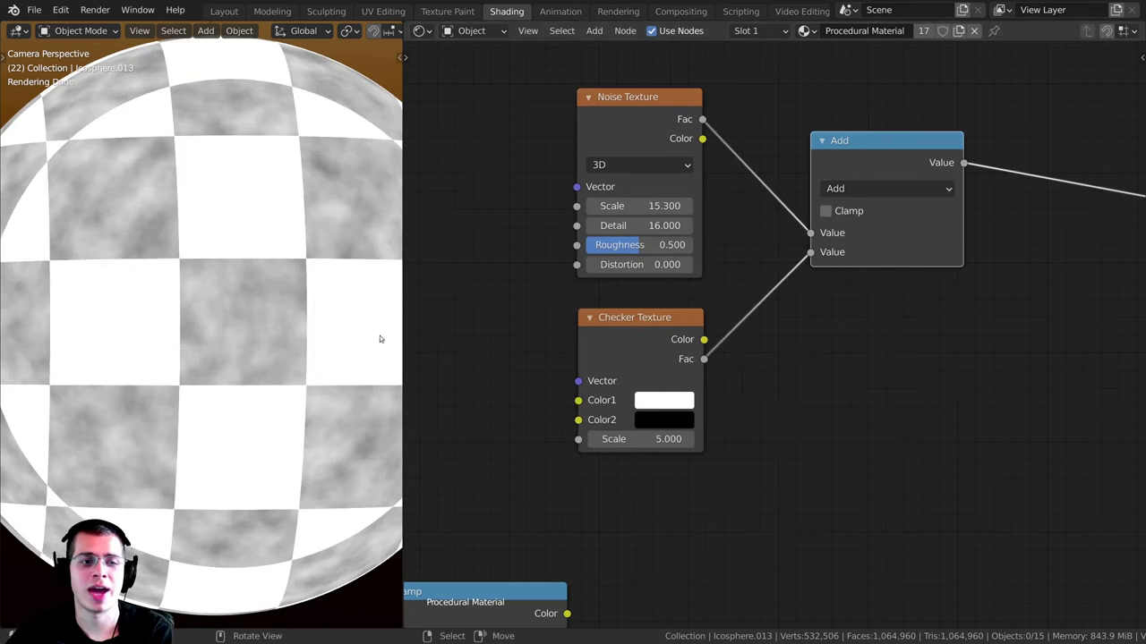
Step: Compare the separate Noise and Checker Texture previews with the combined Add result on the sphere
{"action": "left_click", "coordinate": [653, 100], "text": "ctrl+shift"}
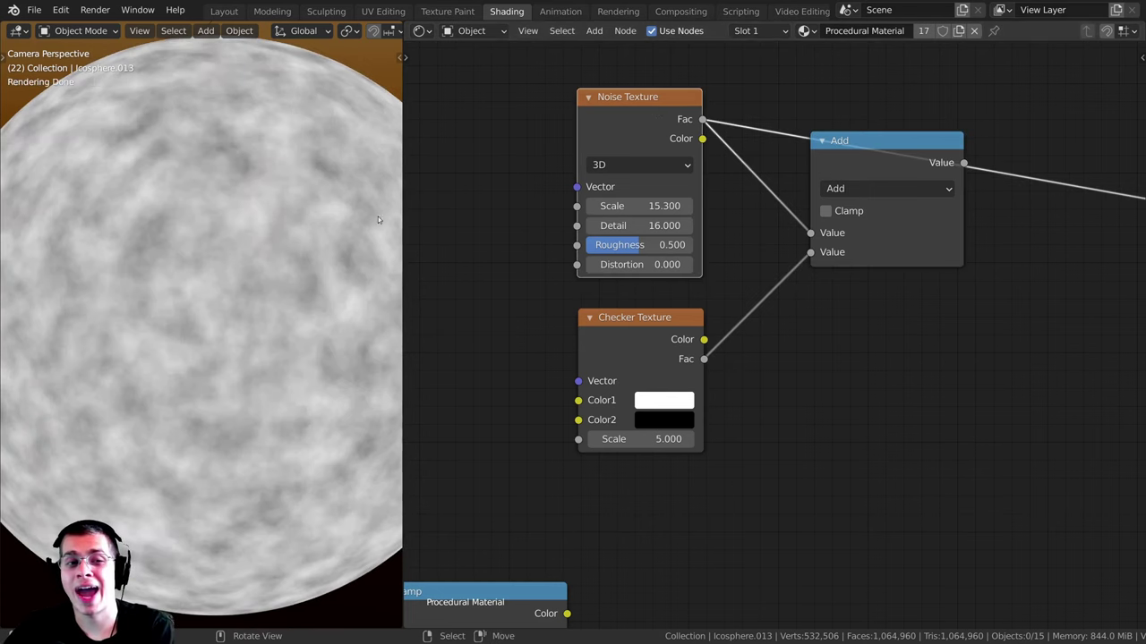
{"action": "left_click", "coordinate": [632, 337], "text": "ctrl+shift"}
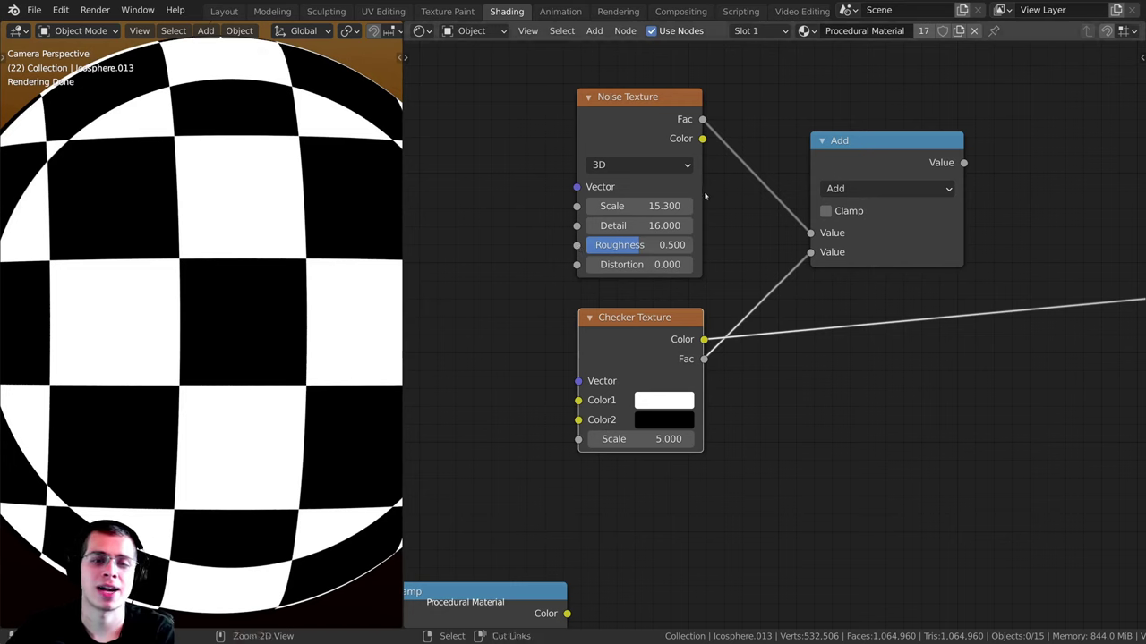
{"action": "left_click", "coordinate": [685, 134], "text": "ctrl+shift"}
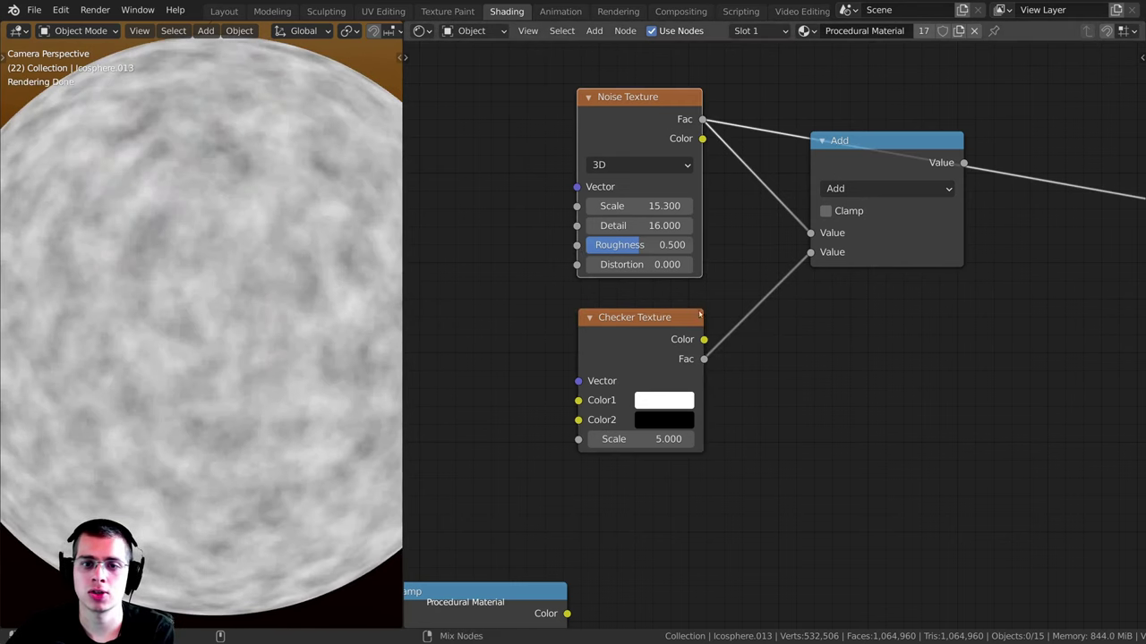
{"action": "key", "text": "ctrl+z"}
{"action": "scroll", "coordinate": [224, 300], "scroll_direction": "up", "scroll_amount": 5}
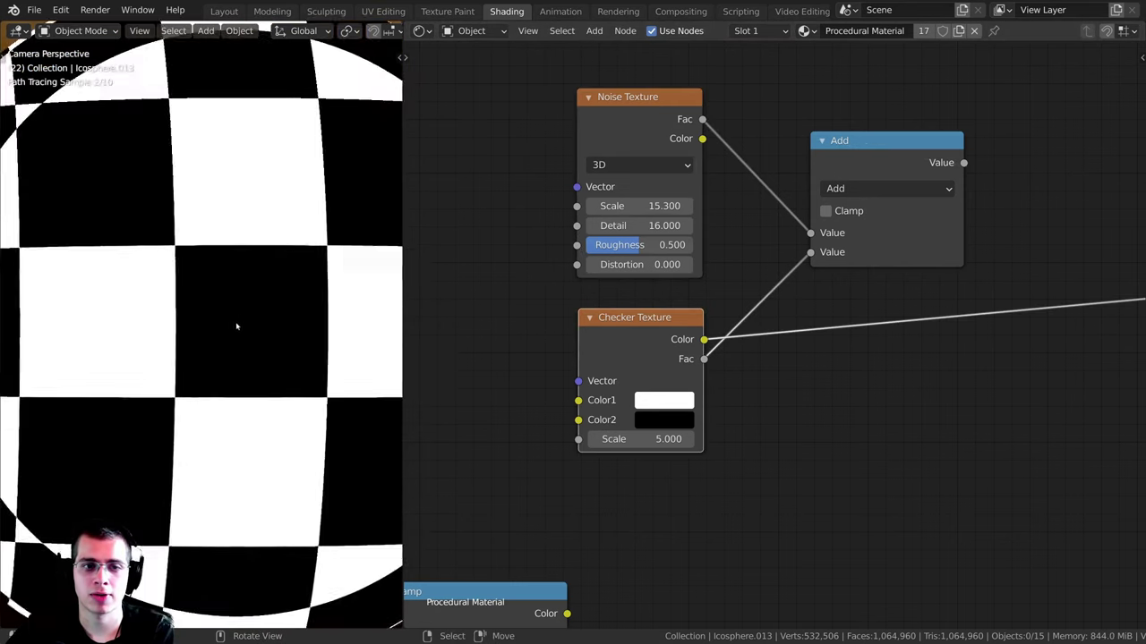
{"action": "key", "text": "ctrl+z"}
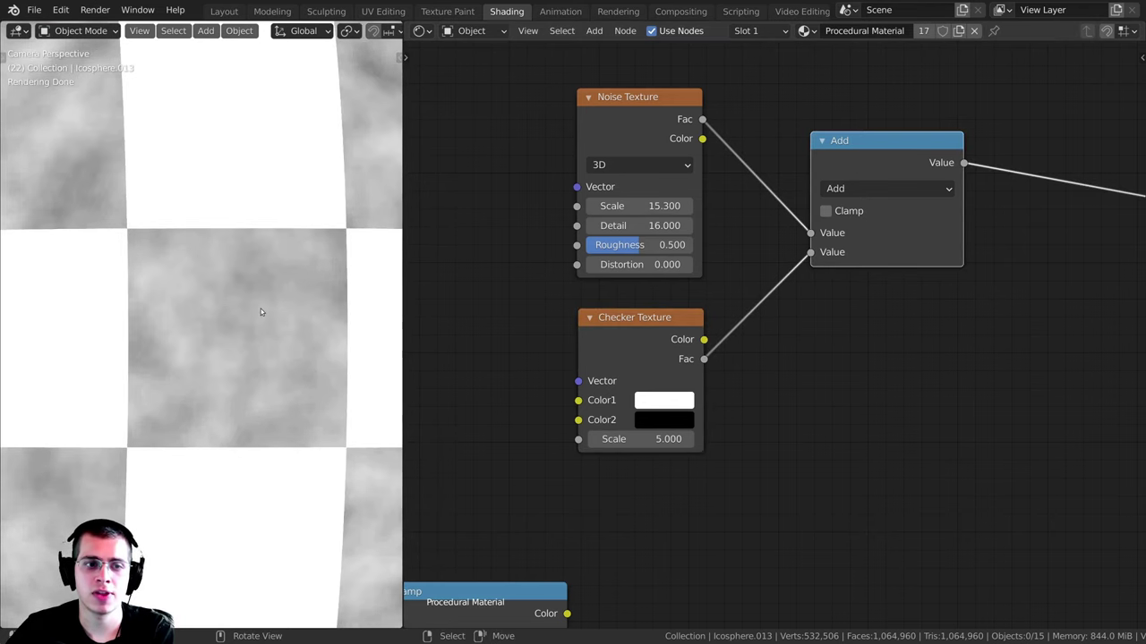
{"action": "scroll", "coordinate": [273, 312], "scroll_direction": "down", "scroll_amount": 1}
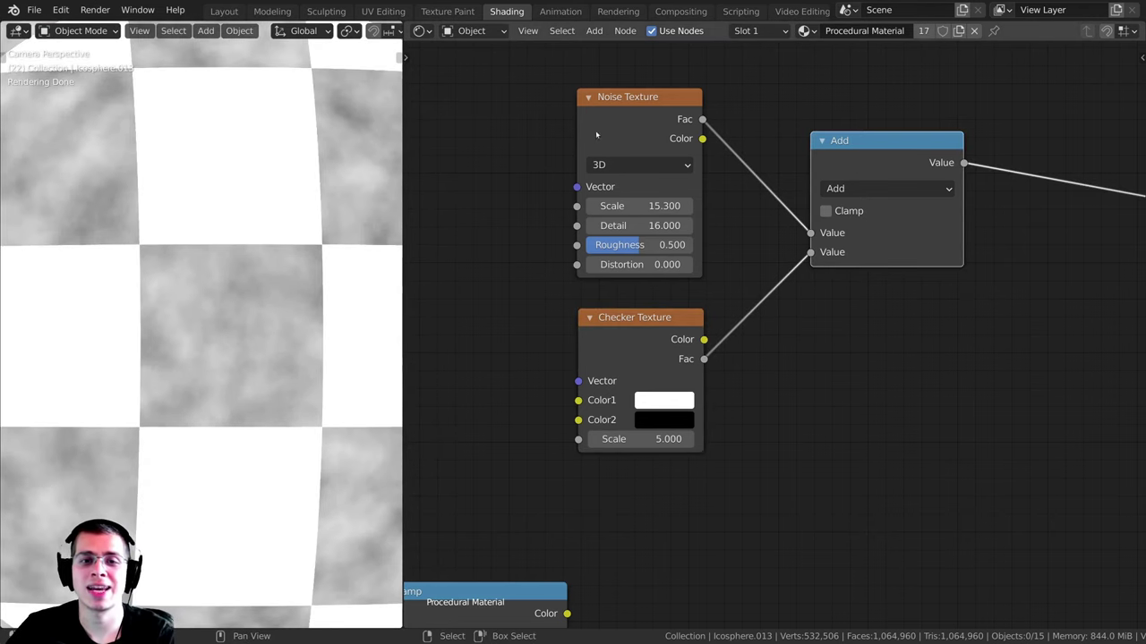
Step: Set the Math node's operation to Subtract and inspect the result on the sphere
{"action": "left_click_drag", "start_coordinate": [595, 130], "coordinate": [584, 121]}
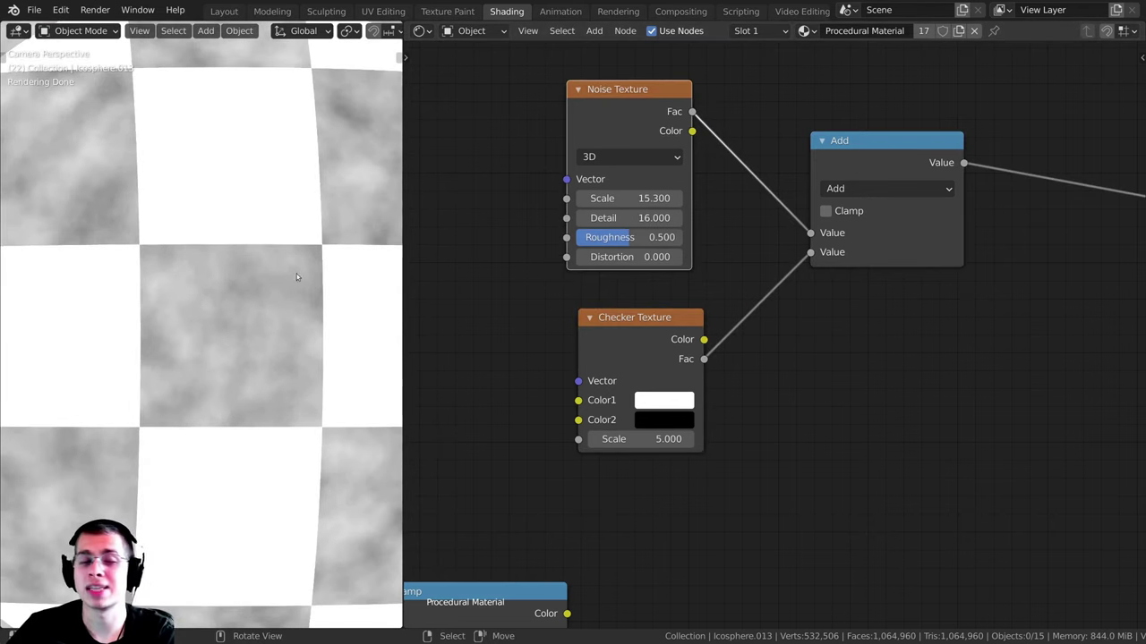
{"action": "middle_click_drag", "start_coordinate": [288, 216], "coordinate": [293, 258], "text": "shift"}
{"action": "scroll", "coordinate": [813, 260], "scroll_direction": "down", "scroll_amount": 2}
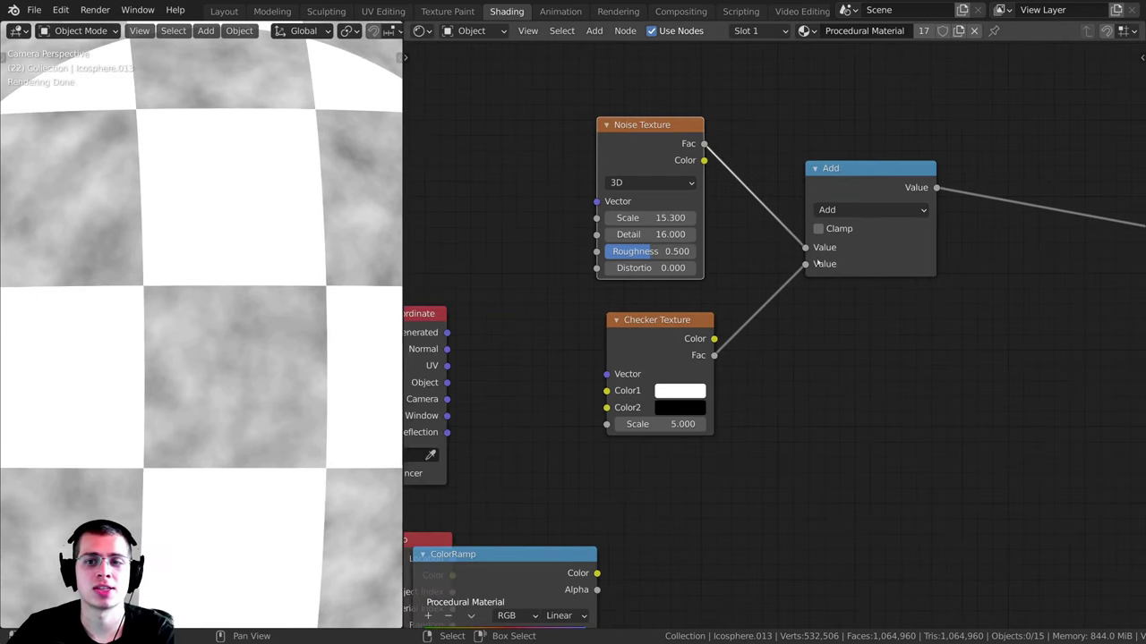
{"action": "scroll", "coordinate": [813, 259], "scroll_direction": "up", "scroll_amount": 2}
{"action": "left_click", "coordinate": [778, 164]}
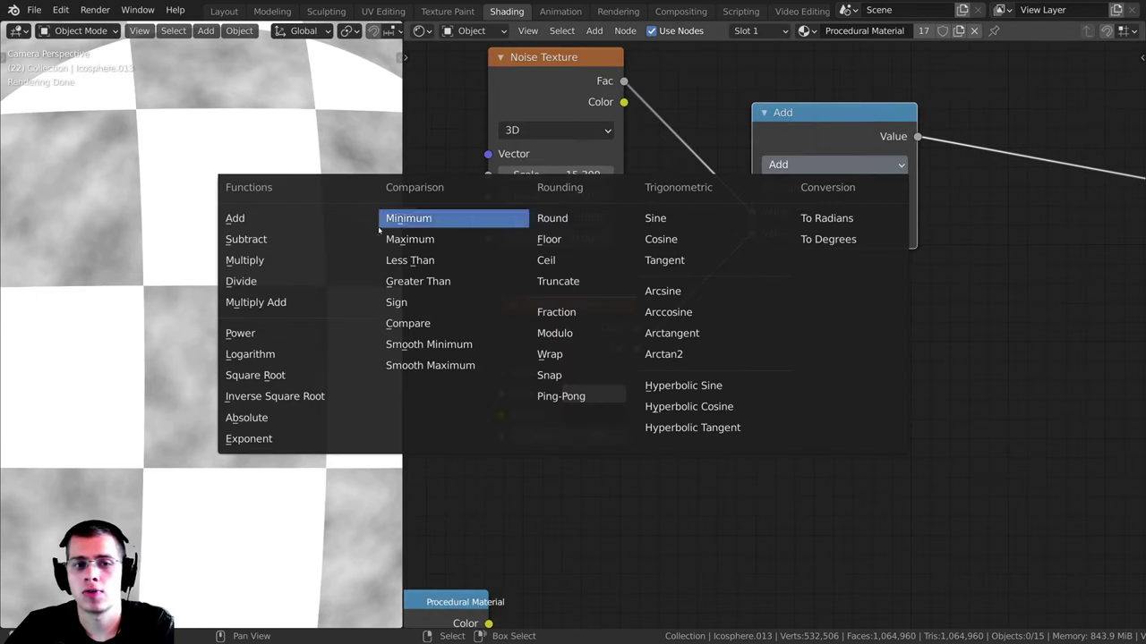
{"action": "left_click", "coordinate": [270, 239]}
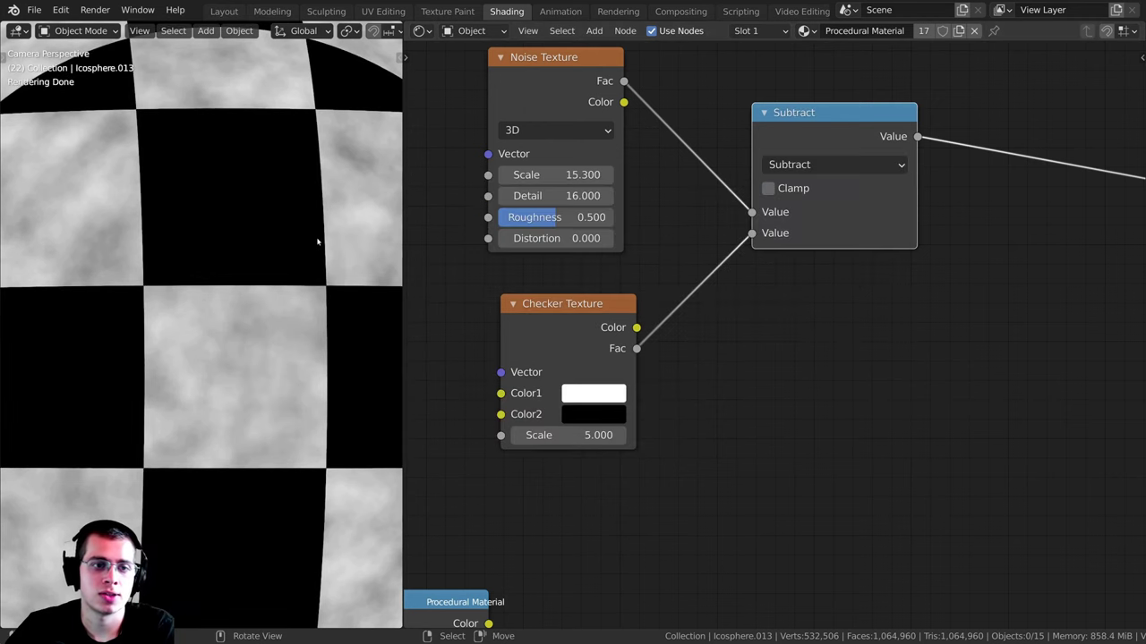
{"action": "scroll", "coordinate": [316, 242], "scroll_direction": "down", "scroll_amount": 3}
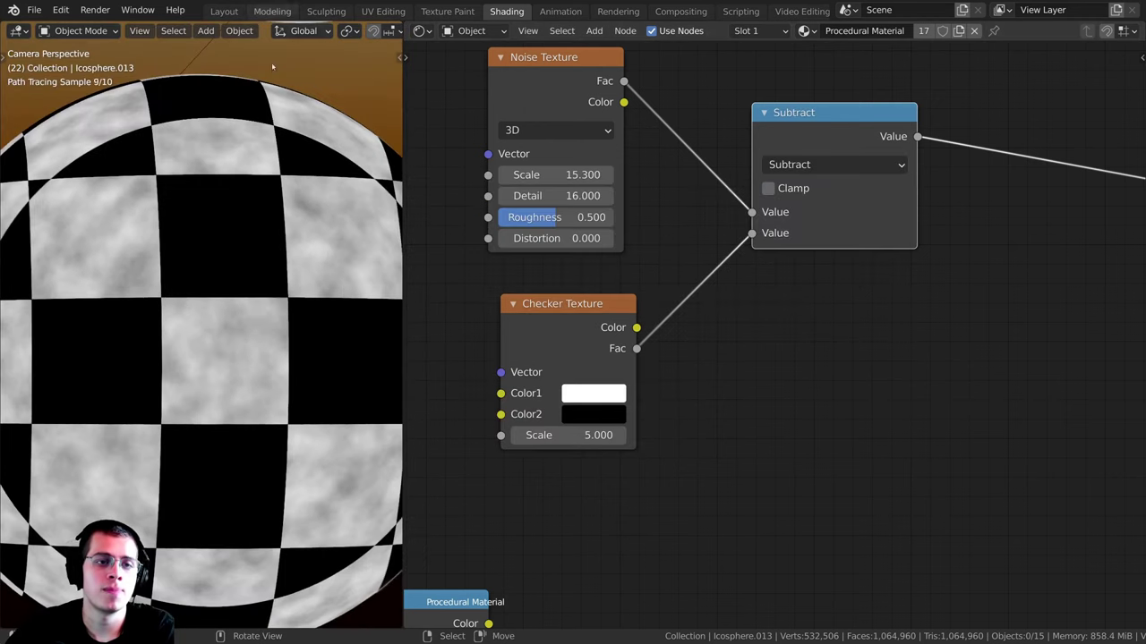
{"action": "left_click", "coordinate": [784, 164]}
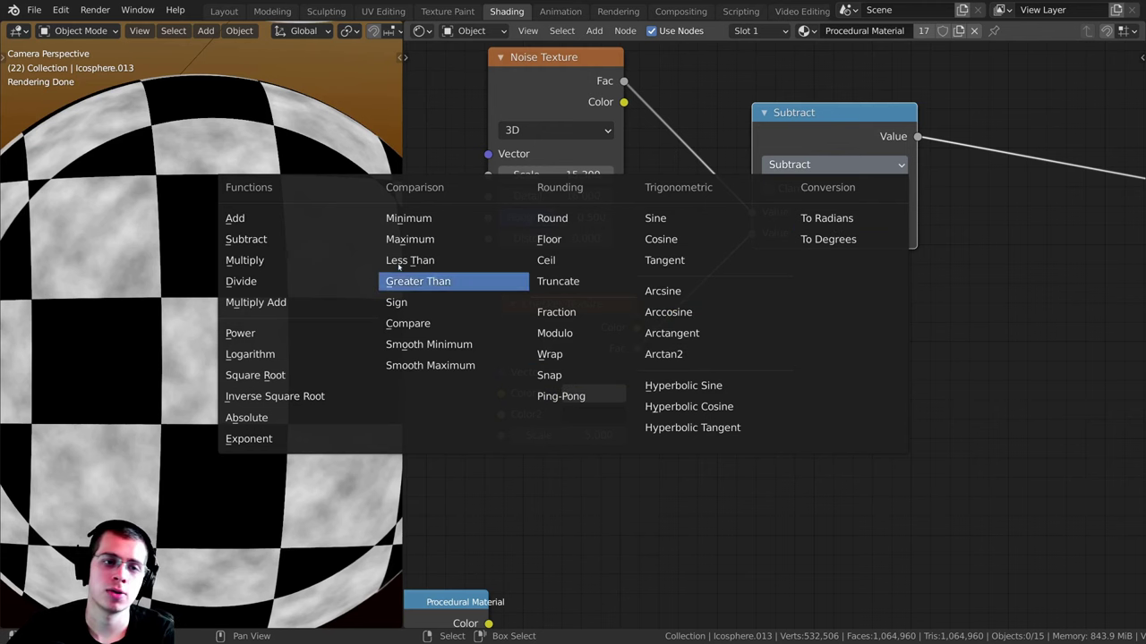
Step: Connect the Subtract node's Value output to the Principled BSDF's Base Color and preview the shader on all spheres
{"action": "scroll", "coordinate": [762, 158], "scroll_direction": "down", "scroll_amount": 5}
{"action": "middle_click_drag", "start_coordinate": [706, 270], "coordinate": [699, 235]}
{"action": "scroll", "coordinate": [698, 236], "scroll_direction": "up", "scroll_amount": 2}
{"action": "left_click_drag", "start_coordinate": [639, 275], "coordinate": [627, 271]}
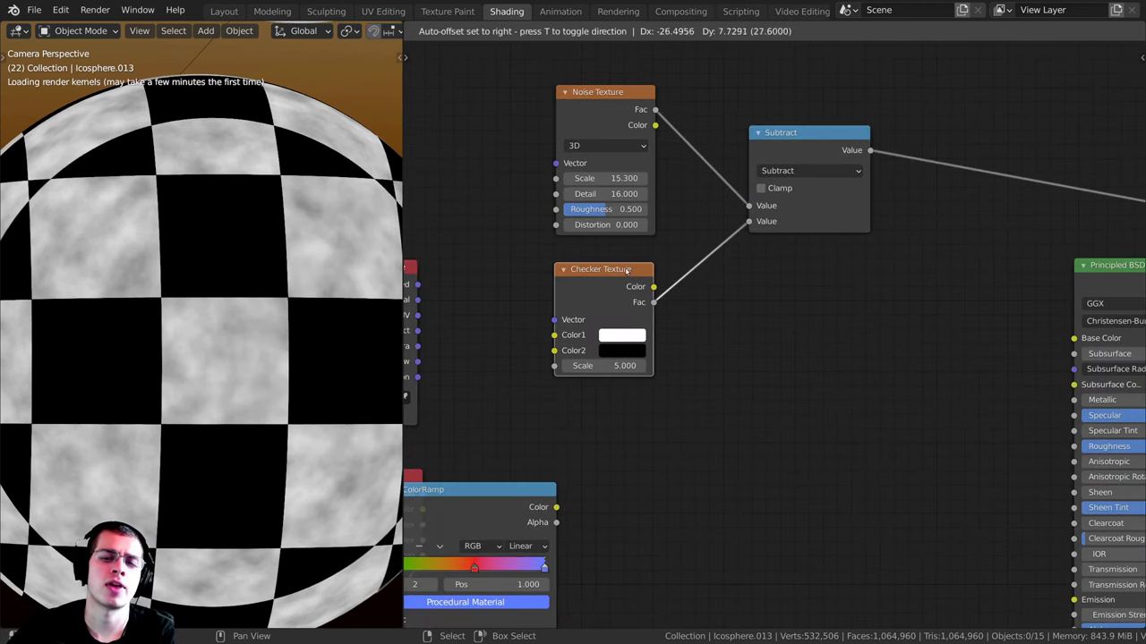
{"action": "scroll", "coordinate": [862, 212], "scroll_direction": "down", "scroll_amount": 3}
{"action": "middle_click_drag", "start_coordinate": [862, 212], "coordinate": [839, 189]}
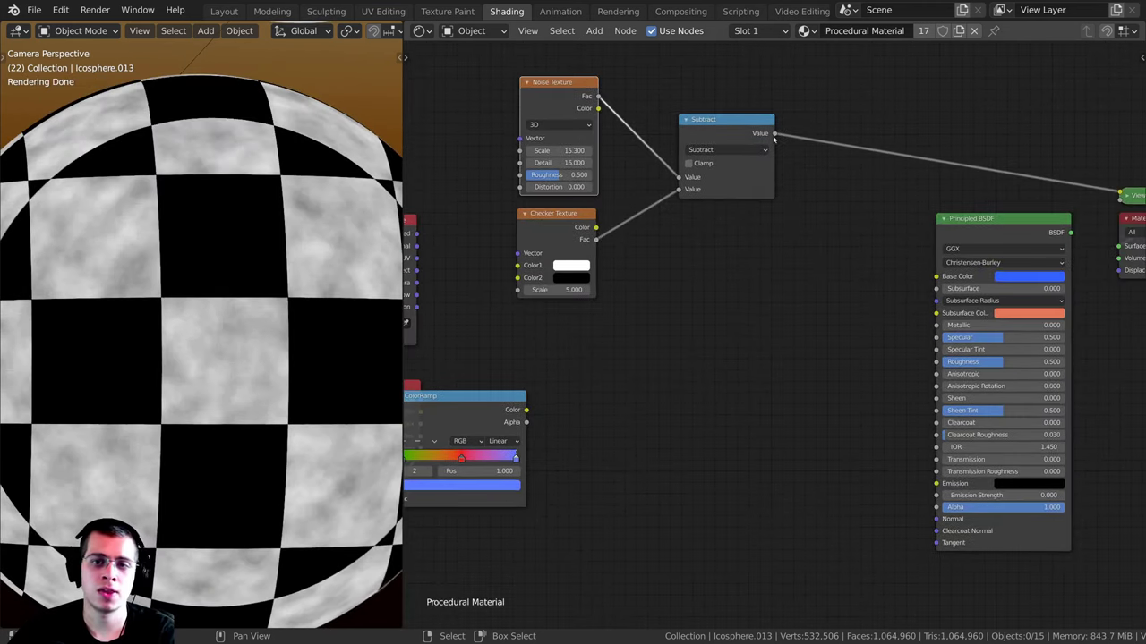
{"action": "left_click_drag", "start_coordinate": [775, 134], "coordinate": [936, 275]}
{"action": "left_click", "coordinate": [952, 220], "text": "ctrl+shift"}
{"action": "middle_click_drag", "start_coordinate": [269, 224], "coordinate": [253, 255]}
{"action": "scroll", "coordinate": [260, 229], "scroll_direction": "down", "scroll_amount": 6}
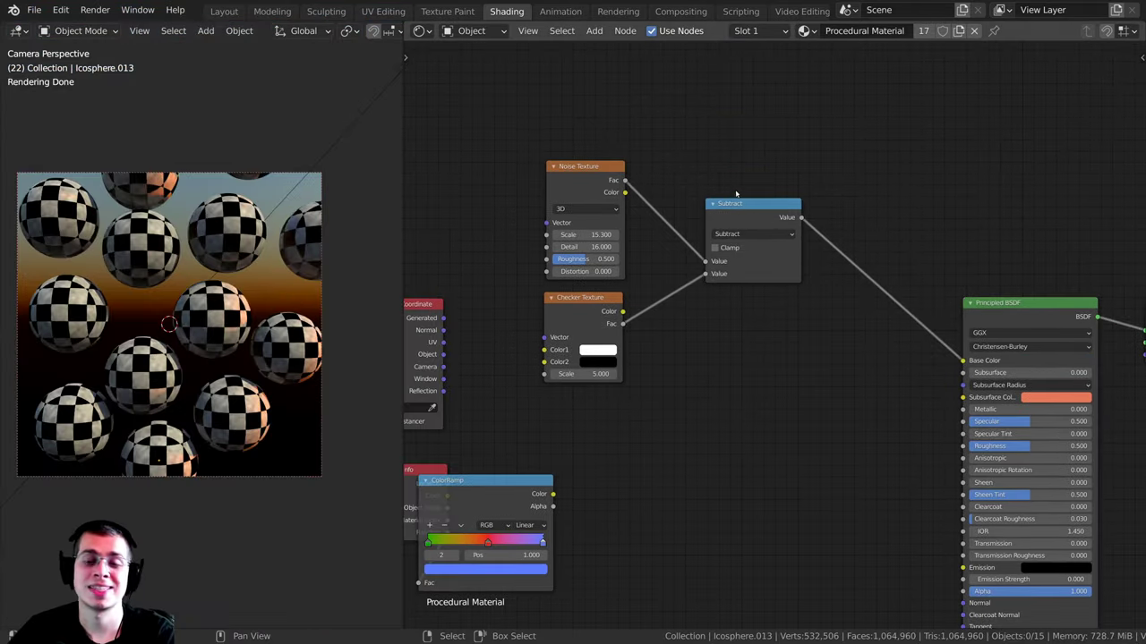
Step: Delete the Subtract math node and the Checker Texture node
{"action": "mouse_move", "coordinate": [742, 207]}
{"action": "left_mouse_down"}
{"action": "mouse_move", "coordinate": [744, 194]}
{"action": "mouse_move", "coordinate": [749, 204]}
{"action": "left_mouse_up"}
{"action": "scroll", "coordinate": [754, 204], "scroll_direction": "down", "scroll_amount": 1}
{"action": "middle_click_drag", "start_coordinate": [757, 204], "coordinate": [794, 152]}
{"action": "left_click_drag", "start_coordinate": [794, 152], "coordinate": [788, 155]}
{"action": "key", "text": "x"}
{"action": "left_click", "coordinate": [640, 256]}
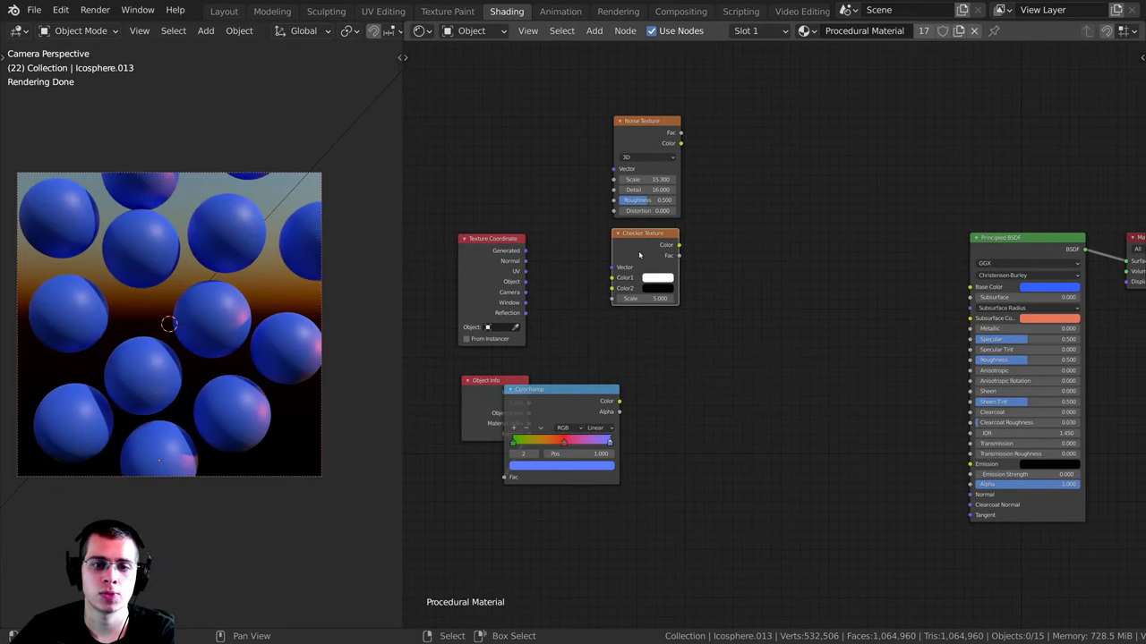
{"action": "key", "text": "x"}
Step: Pull the ColorRamp away from Object Info and move the remaining texture and input nodes closer to the Principled BSDF
{"action": "left_click_drag", "start_coordinate": [578, 413], "coordinate": [691, 351]}
{"action": "key", "text": "g"}
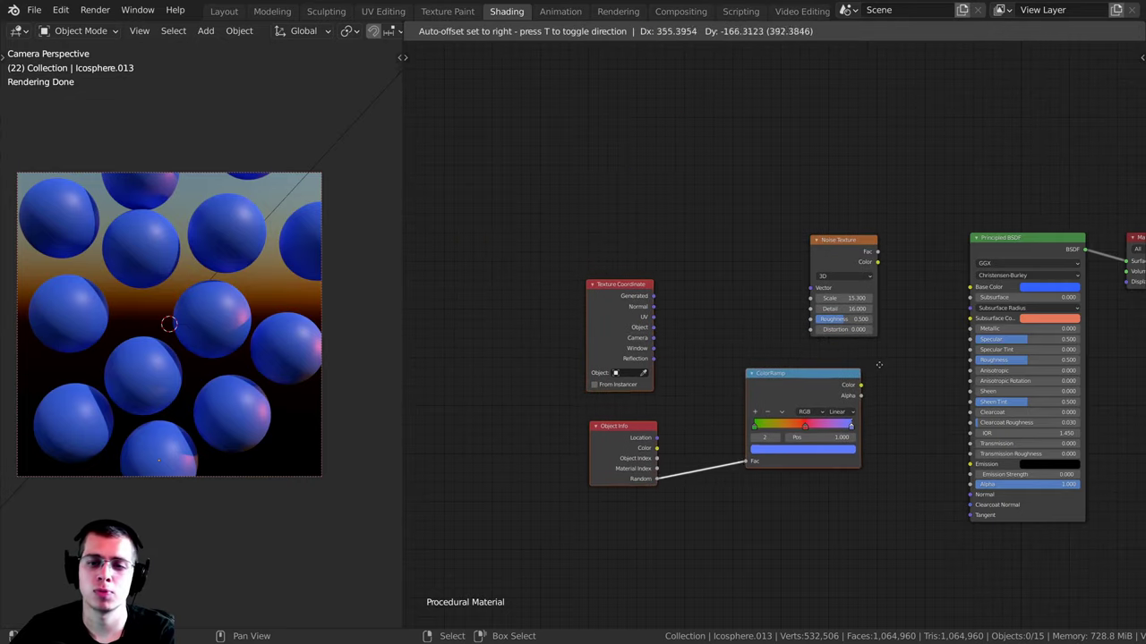
{"action": "left_click", "coordinate": [880, 363]}
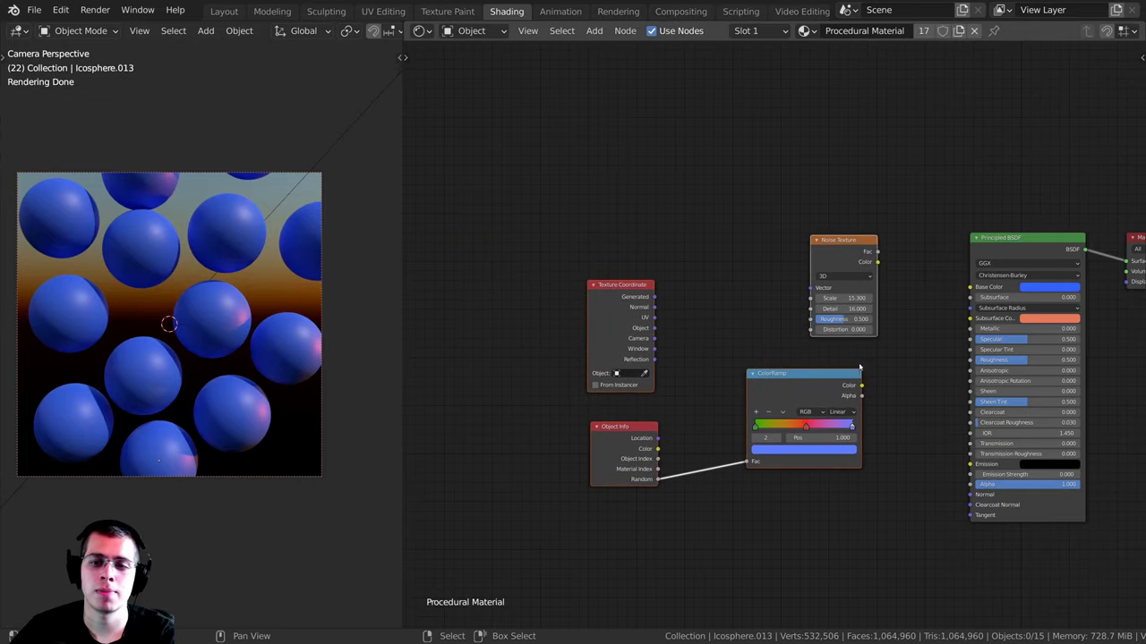
{"action": "key", "text": "g"}
{"action": "left_click", "coordinate": [891, 313]}
Step: Delete the twelve duplicate spheres from the scene, keeping only the original Icosphere
{"action": "left_click", "coordinate": [437, 277]}
{"action": "key", "text": "g"}
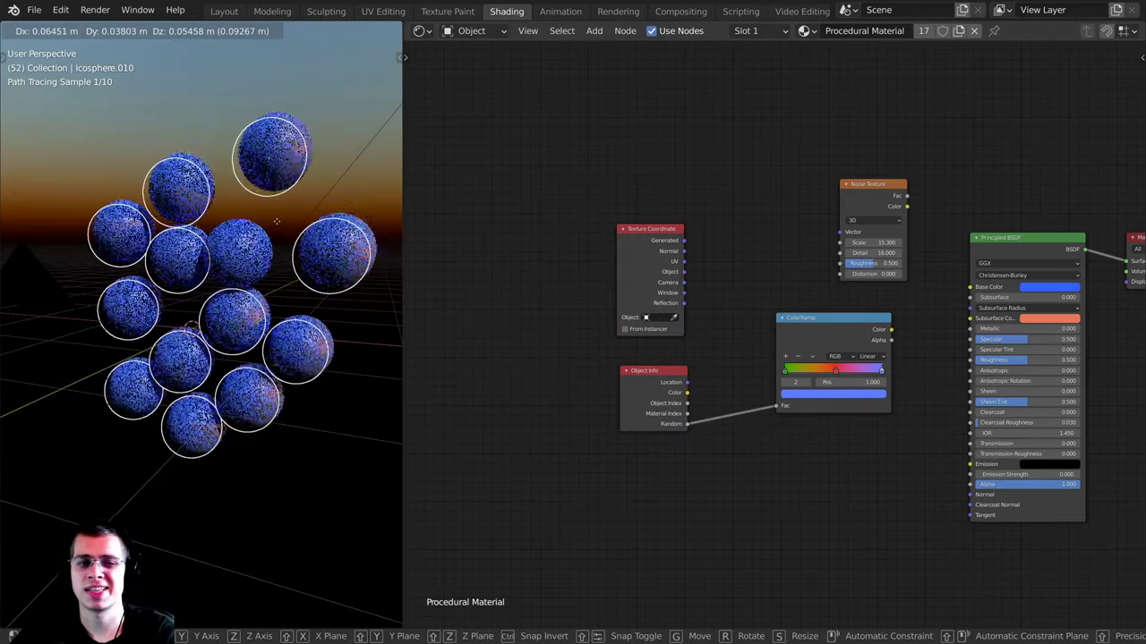
{"action": "right_click", "coordinate": [277, 225]}
{"action": "key", "text": "x"}
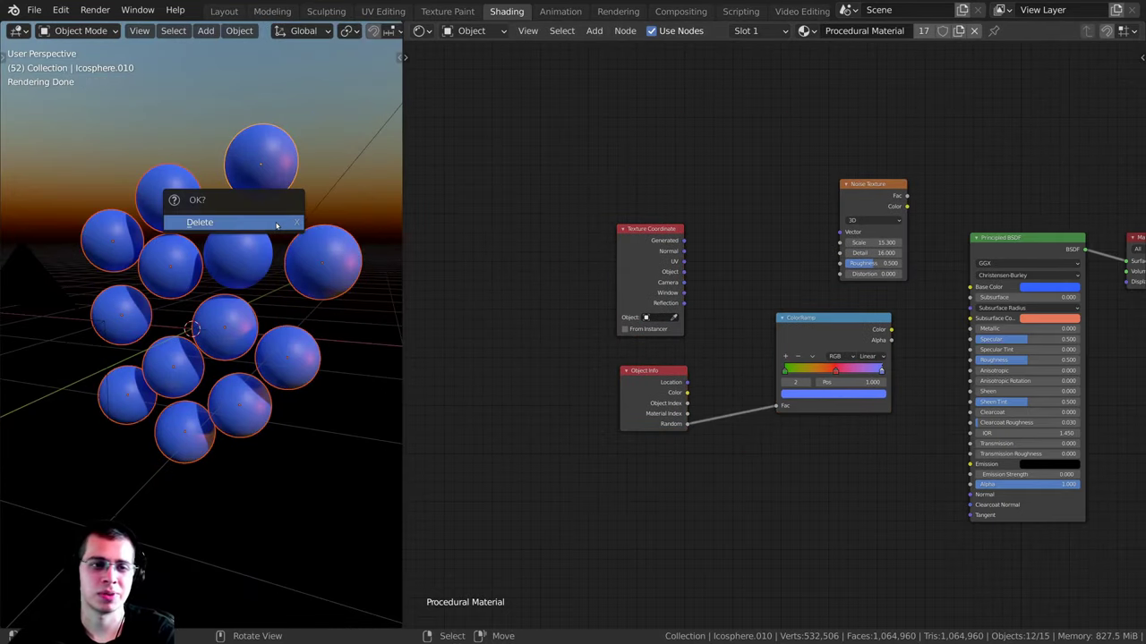
{"action": "left_click", "coordinate": [276, 223]}
Step: Scale up and reposition the remaining Icosphere so it fills the camera view, and save the file
{"action": "key", "text": "KP_0"}
{"action": "key", "text": "s"}
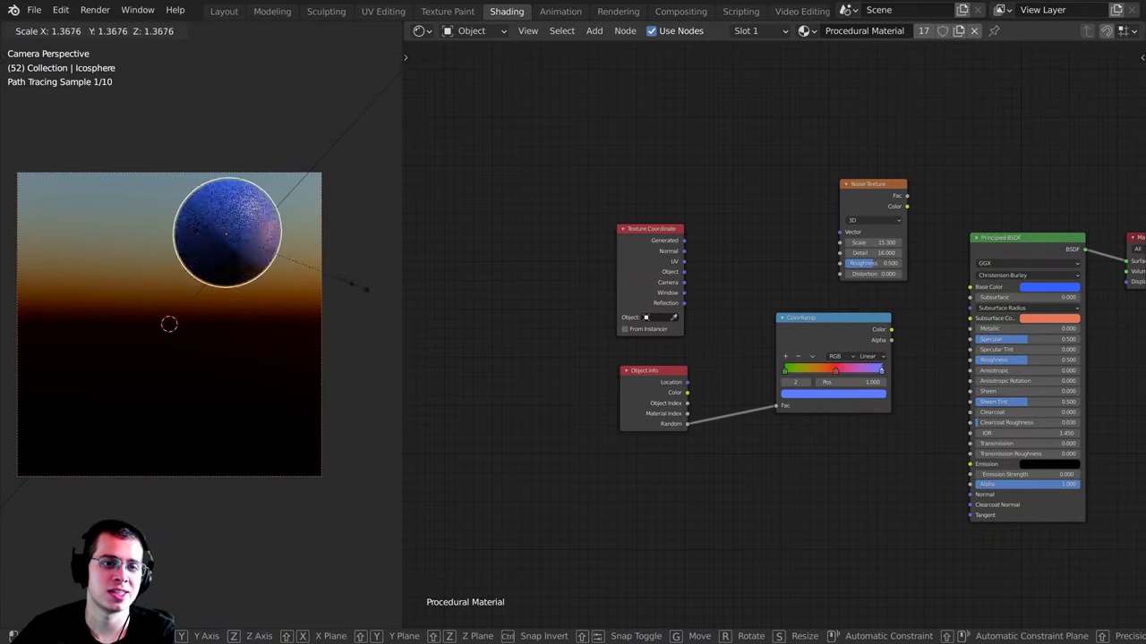
{"action": "key", "text": "g"}
{"action": "key", "text": "s"}
{"action": "key", "text": "g"}
{"action": "key", "text": "s"}
{"action": "left_click", "coordinate": [320, 396]}
{"action": "key", "text": "ctrl+s"}
Step: Delete the ColorRamp and Object Info nodes from the node tree
{"action": "scroll", "coordinate": [693, 343], "scroll_direction": "up", "scroll_amount": 2}
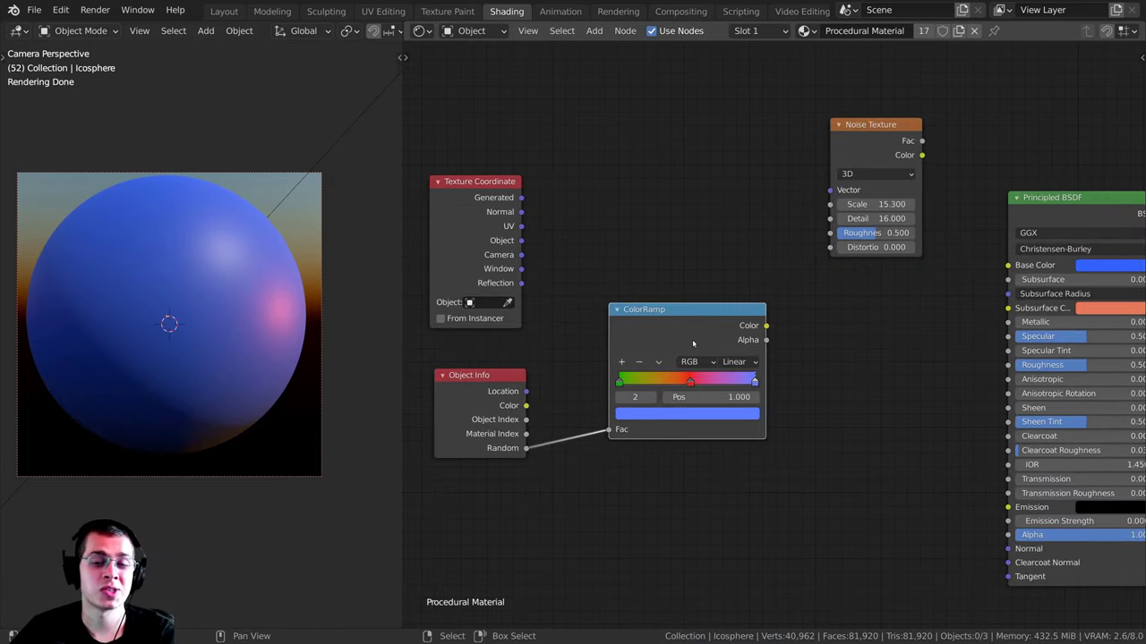
{"action": "left_click_drag", "start_coordinate": [700, 359], "coordinate": [662, 340]}
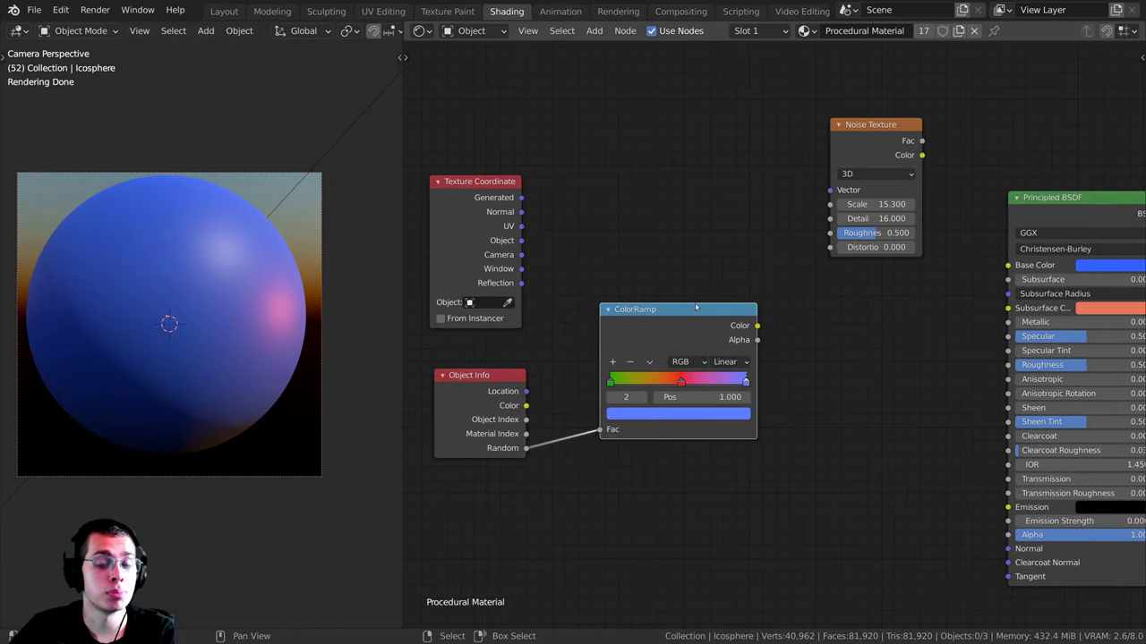
{"action": "middle_click_drag", "start_coordinate": [658, 324], "coordinate": [677, 234]}
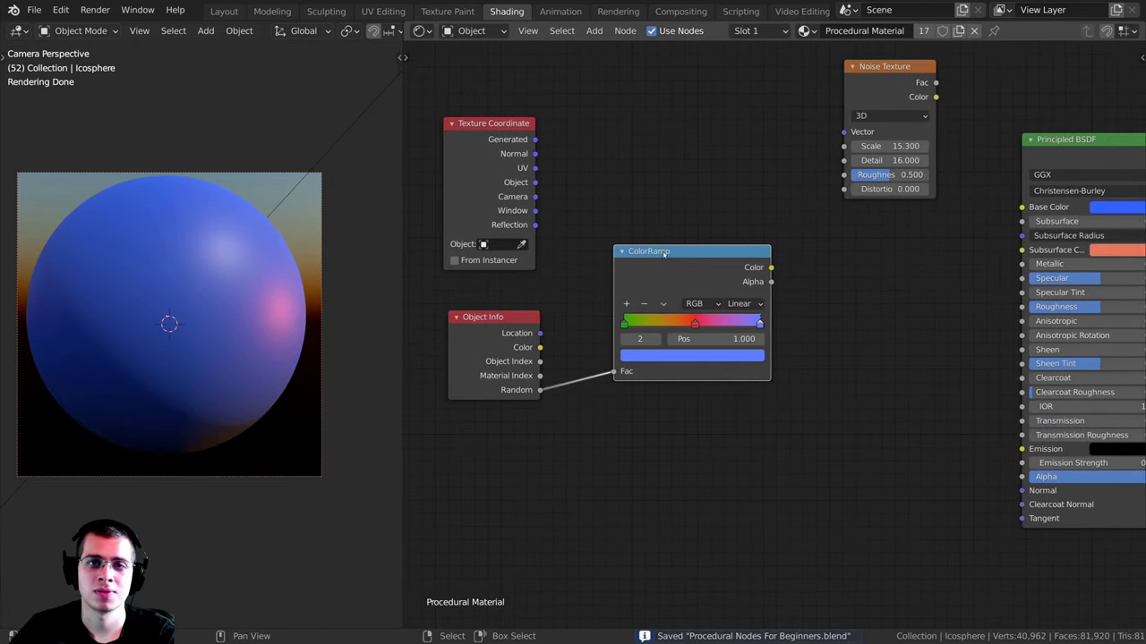
{"action": "left_click_drag", "start_coordinate": [664, 254], "coordinate": [667, 362]}
{"action": "key", "text": "Delete"}
{"action": "left_click", "coordinate": [491, 399]}
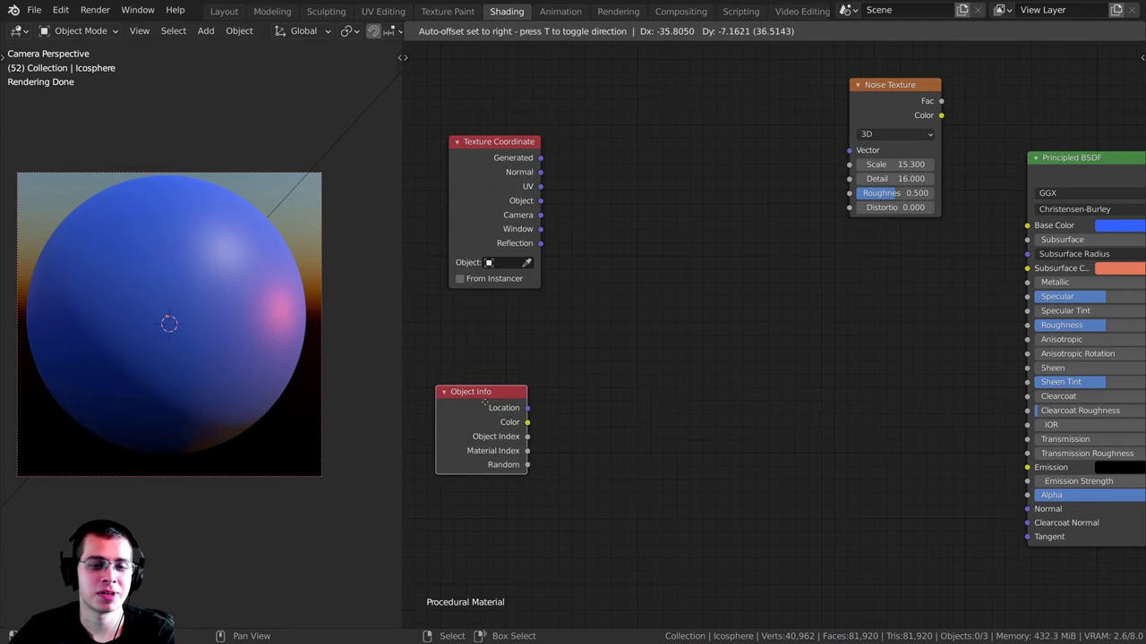
{"action": "key", "text": "Delete"}
Step: Move the Noise Texture and Texture Coordinate nodes closer together beside the Principled BSDF
{"action": "left_click_drag", "start_coordinate": [867, 105], "coordinate": [839, 180]}
{"action": "left_click_drag", "start_coordinate": [484, 184], "coordinate": [618, 225]}
{"action": "middle_click_drag", "start_coordinate": [620, 231], "coordinate": [574, 260]}
{"action": "scroll", "coordinate": [574, 260], "scroll_direction": "up", "scroll_amount": 1}
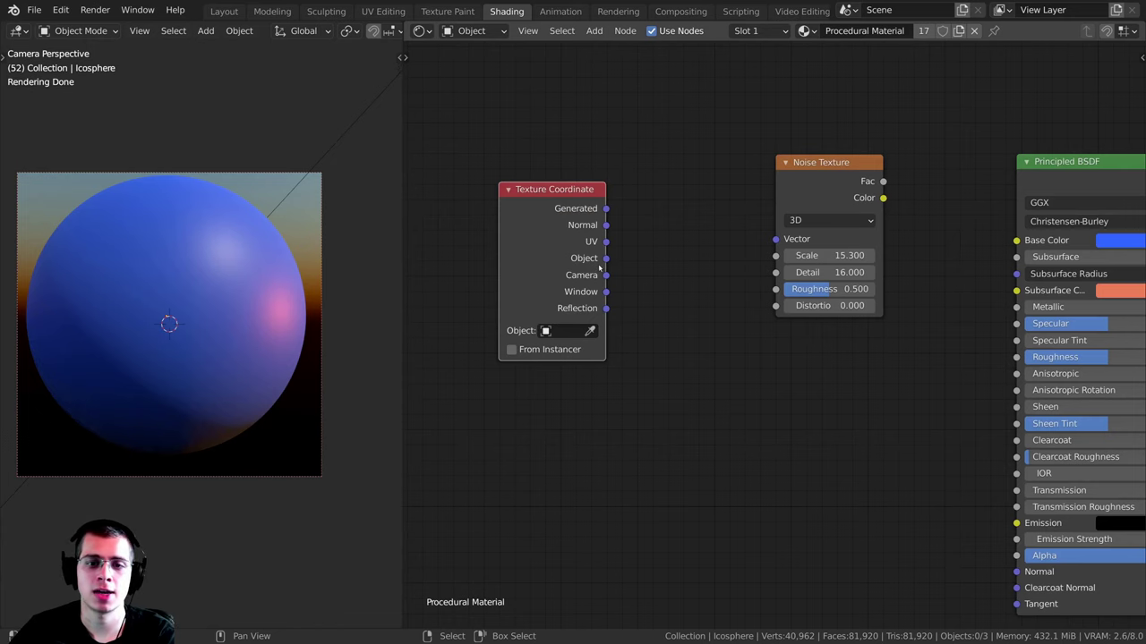
Step: Link Texture Coordinate's Object output to the Noise Texture's Vector, and the Noise Texture's Fac to the Principled BSDF's Base Color
{"action": "left_click_drag", "start_coordinate": [607, 259], "coordinate": [775, 239]}
{"action": "middle_click_drag", "start_coordinate": [770, 233], "coordinate": [642, 233]}
{"action": "left_click", "coordinate": [698, 220]}
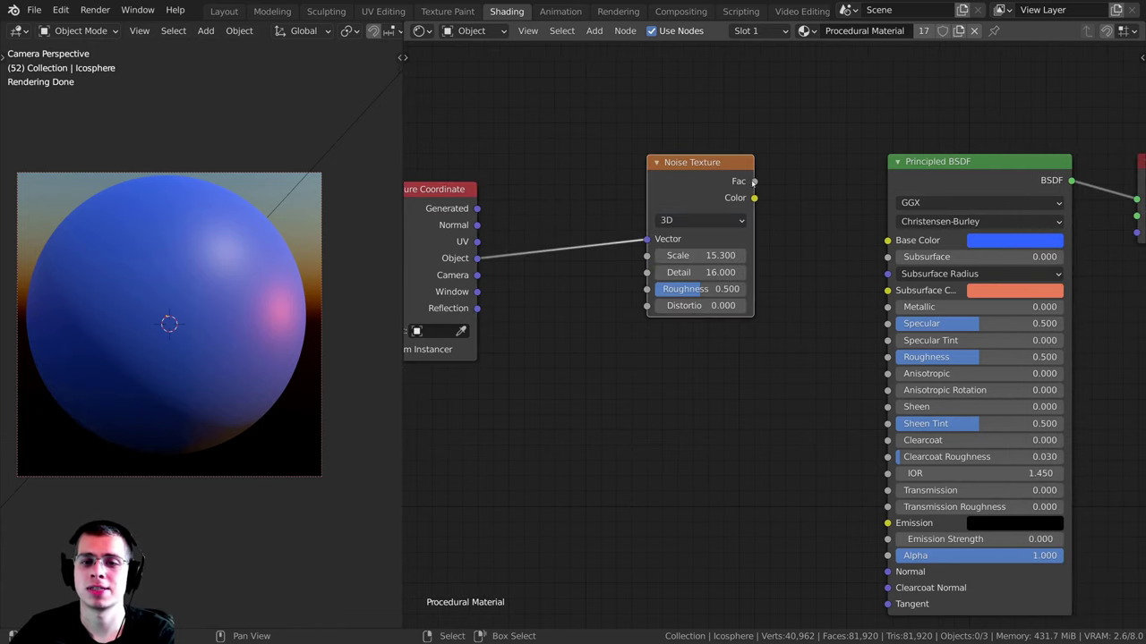
{"action": "left_click_drag", "start_coordinate": [756, 181], "coordinate": [887, 240]}
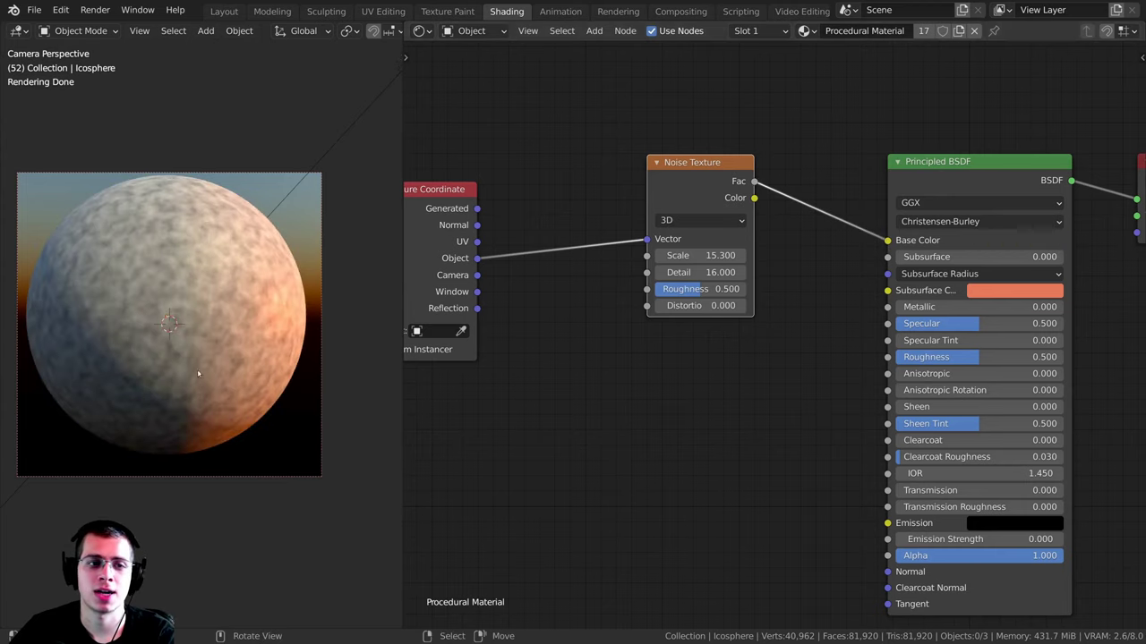
{"action": "scroll", "coordinate": [219, 197], "scroll_direction": "up", "scroll_amount": 1}
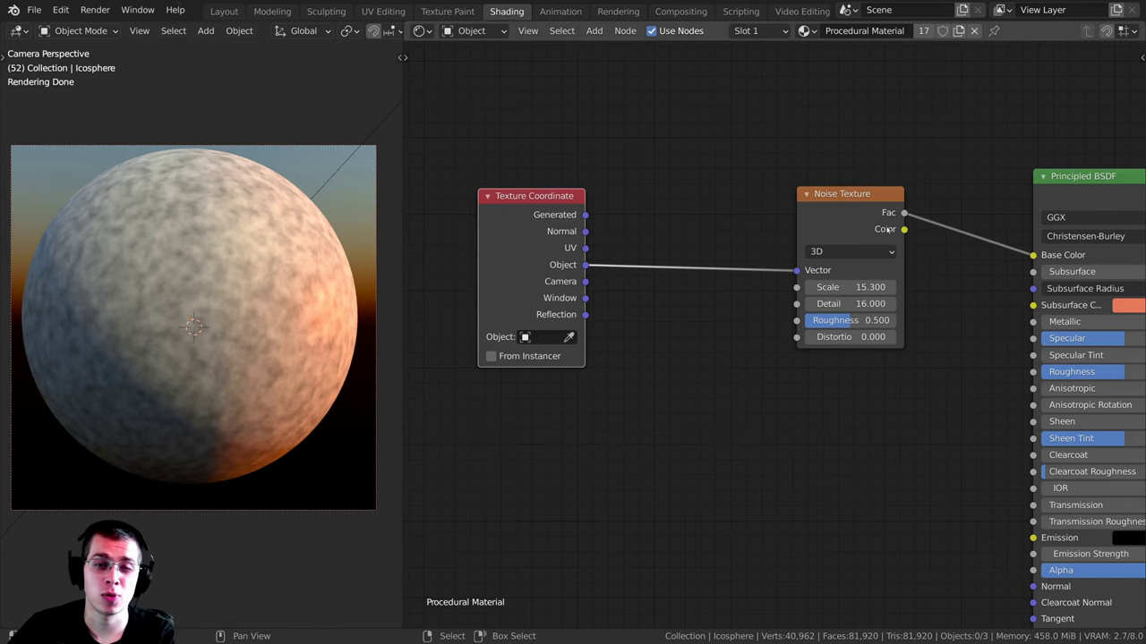
Step: Make room between Texture Coordinate and Noise Texture, and insert a Mapping node into the link between them
{"action": "left_click_drag", "start_coordinate": [828, 214], "coordinate": [839, 220]}
{"action": "middle_click_drag", "start_coordinate": [628, 236], "coordinate": [667, 236]}
{"action": "left_click_drag", "start_coordinate": [581, 240], "coordinate": [570, 240]}
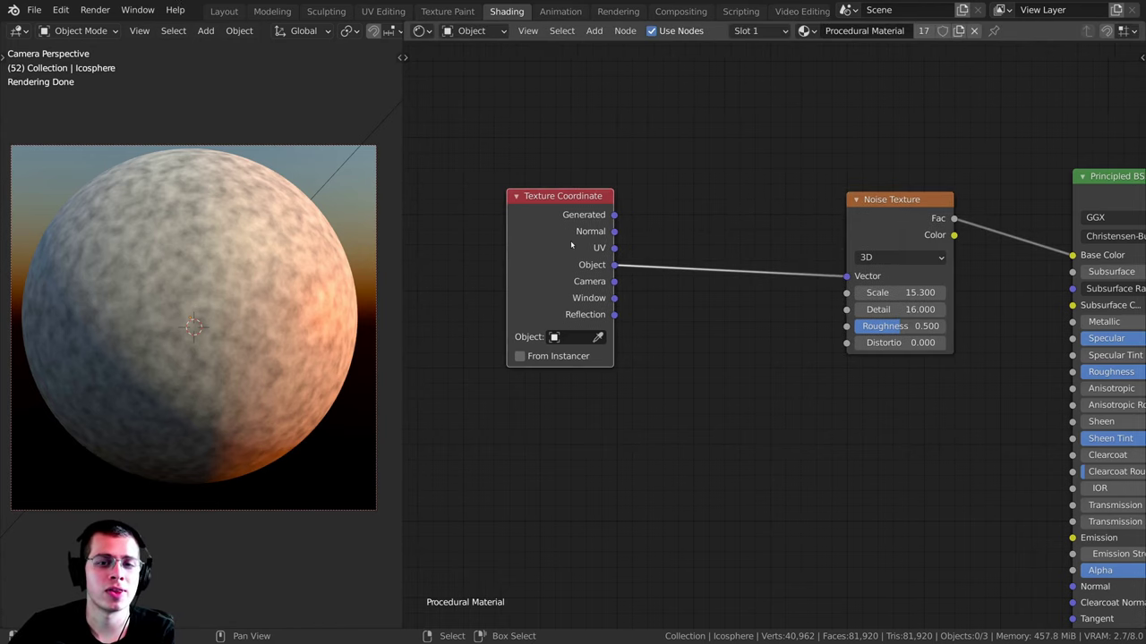
{"action": "middle_click_drag", "start_coordinate": [681, 201], "coordinate": [654, 183]}
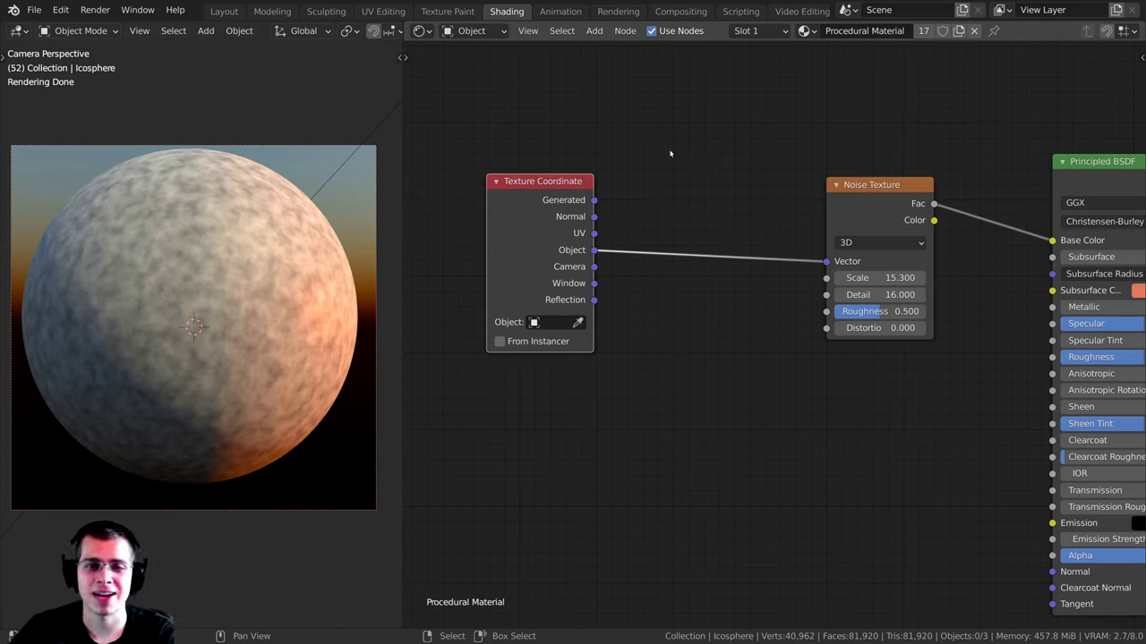
{"action": "key", "text": "shift+a"}
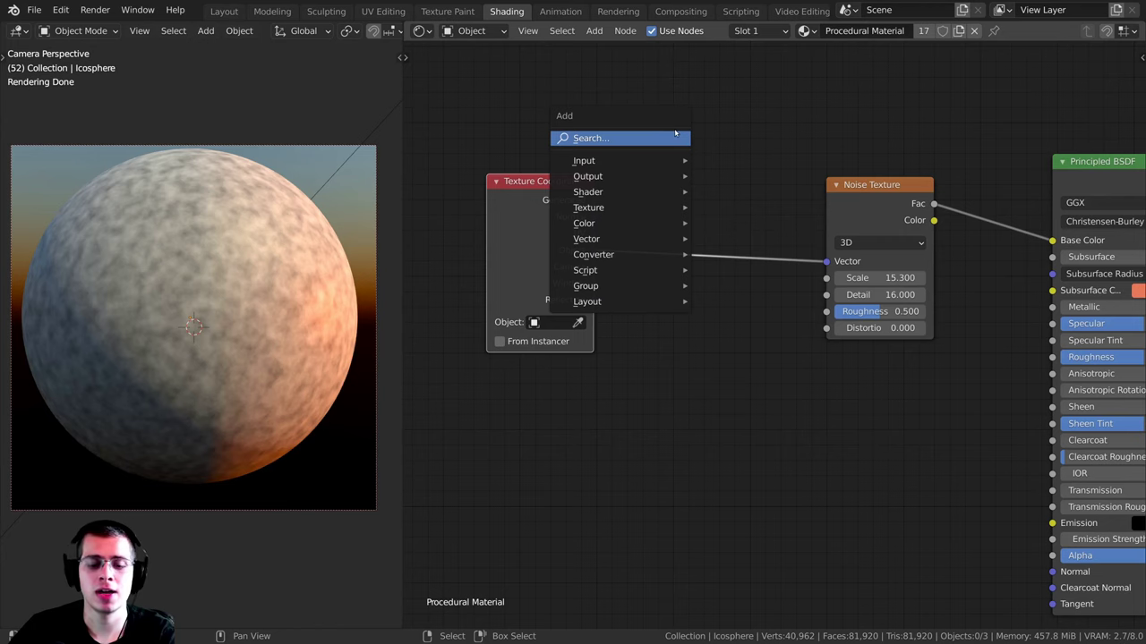
{"action": "mouse_move", "coordinate": [589, 240]}
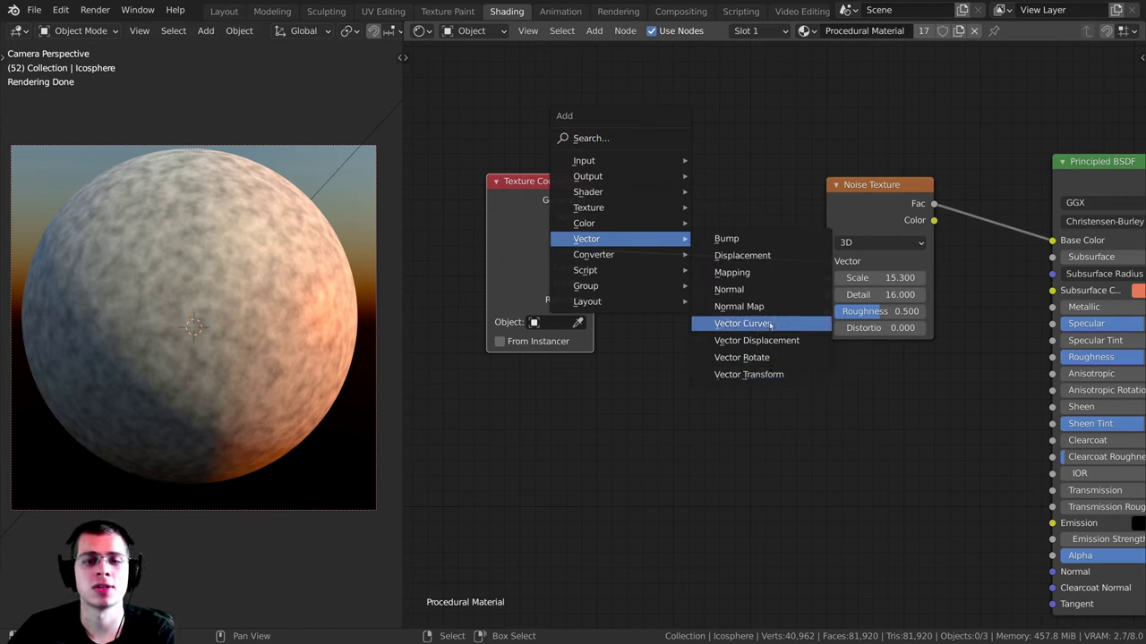
{"action": "left_click", "coordinate": [742, 273]}
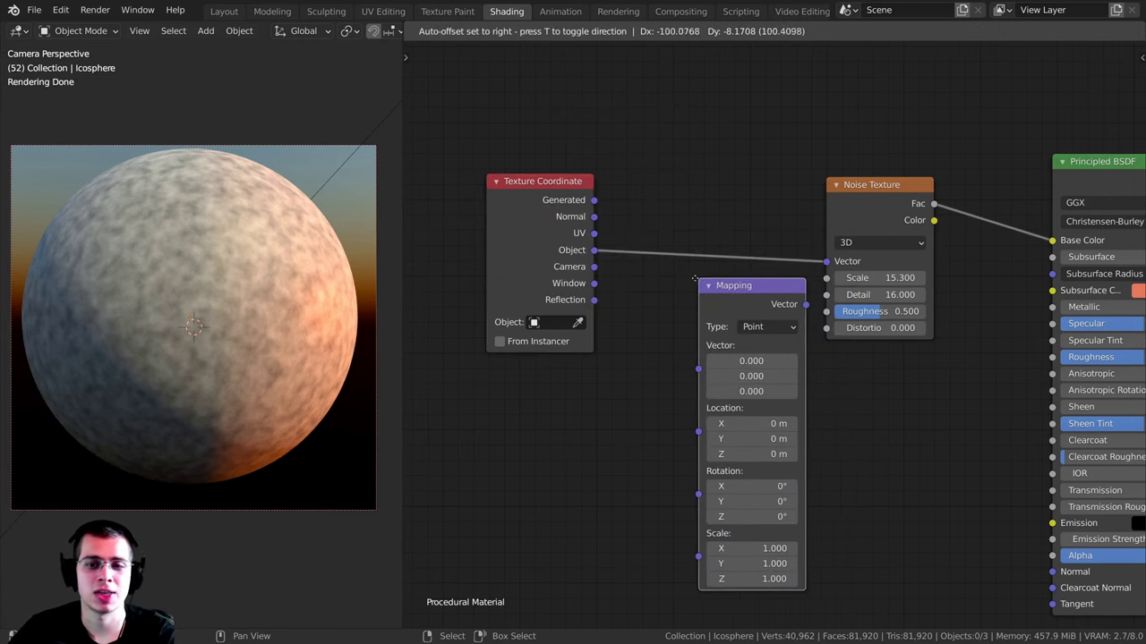
{"action": "left_click", "coordinate": [666, 154]}
{"action": "scroll", "coordinate": [669, 157], "scroll_direction": "up", "scroll_amount": 1}
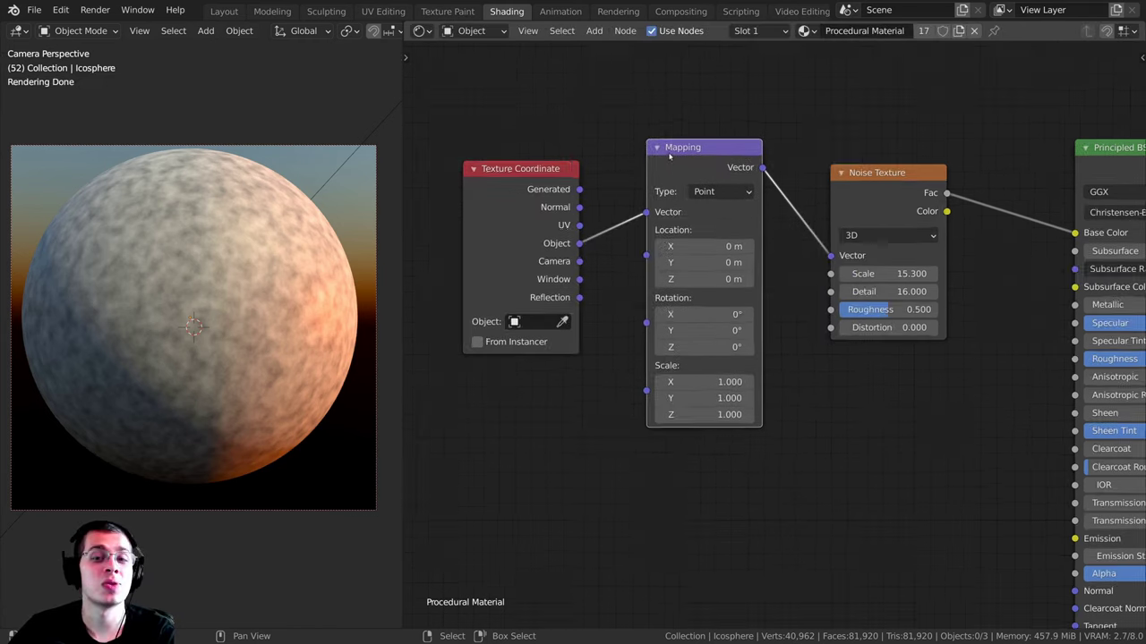
Step: Reposition the Mapping and Texture Coordinate nodes so that the Object-to-Vector link runs nearly straight
{"action": "middle_click_drag", "start_coordinate": [671, 197], "coordinate": [700, 193]}
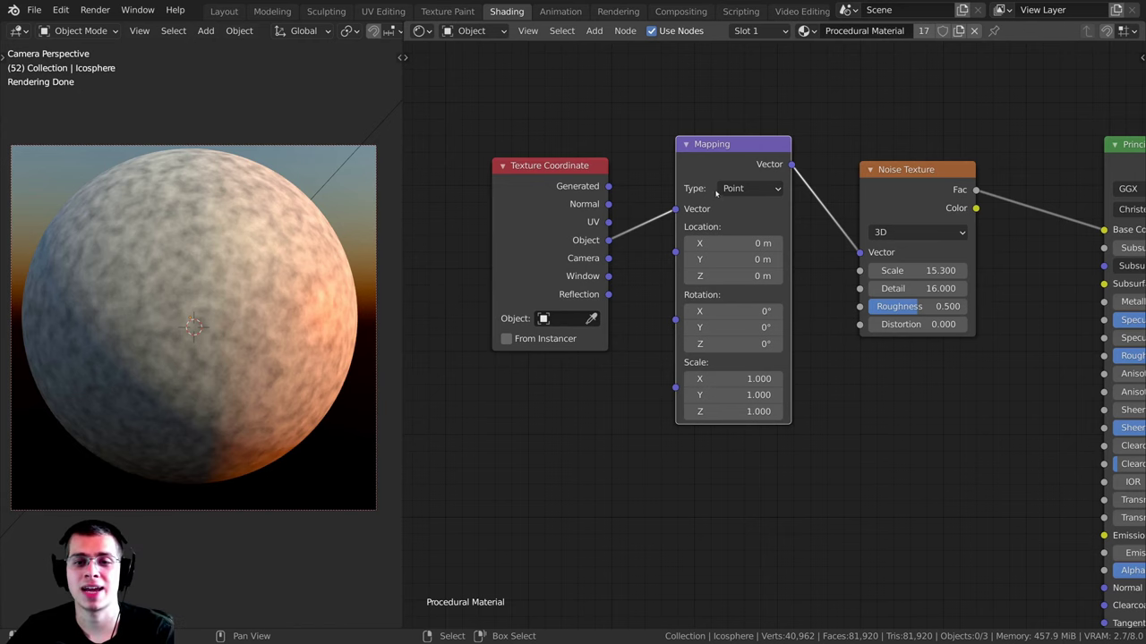
{"action": "left_click_drag", "start_coordinate": [716, 193], "coordinate": [704, 196]}
{"action": "left_click_drag", "start_coordinate": [556, 232], "coordinate": [654, 221]}
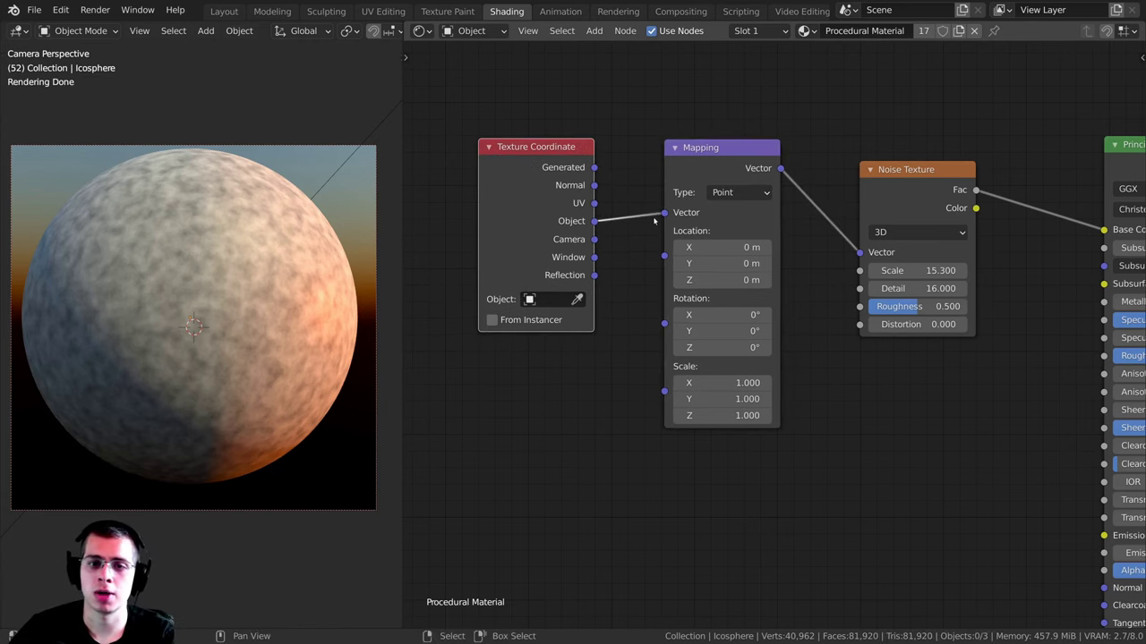
{"action": "left_click_drag", "start_coordinate": [692, 167], "coordinate": [686, 175]}
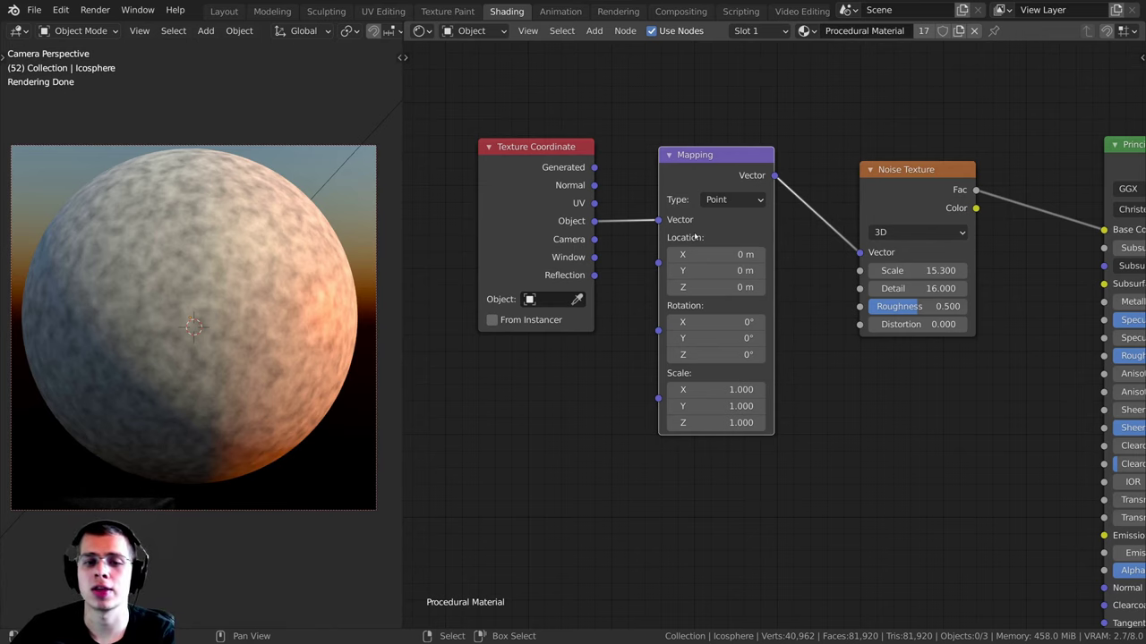
{"action": "scroll", "coordinate": [708, 248], "scroll_direction": "up", "scroll_amount": 2}
{"action": "left_click_drag", "start_coordinate": [685, 235], "coordinate": [685, 237]}
Step: Switch the 3D viewport to Material Preview shading and enlarge the view of the sphere
{"action": "key", "text": "z"}
{"action": "left_click", "coordinate": [169, 486]}
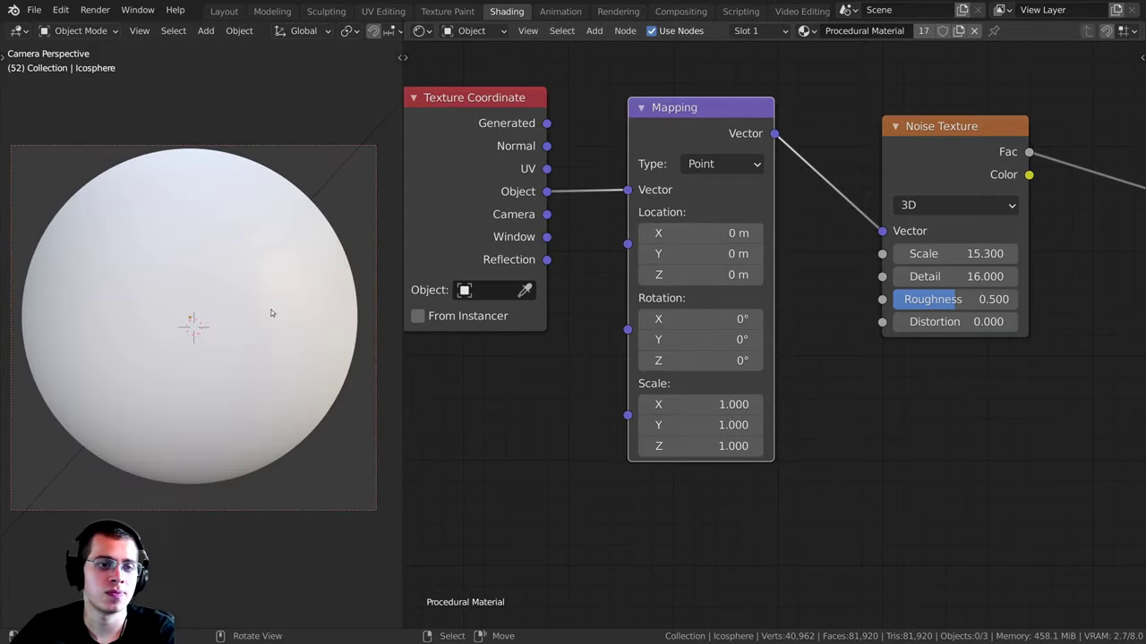
{"action": "scroll", "coordinate": [377, 316], "scroll_direction": "up", "scroll_amount": 2}
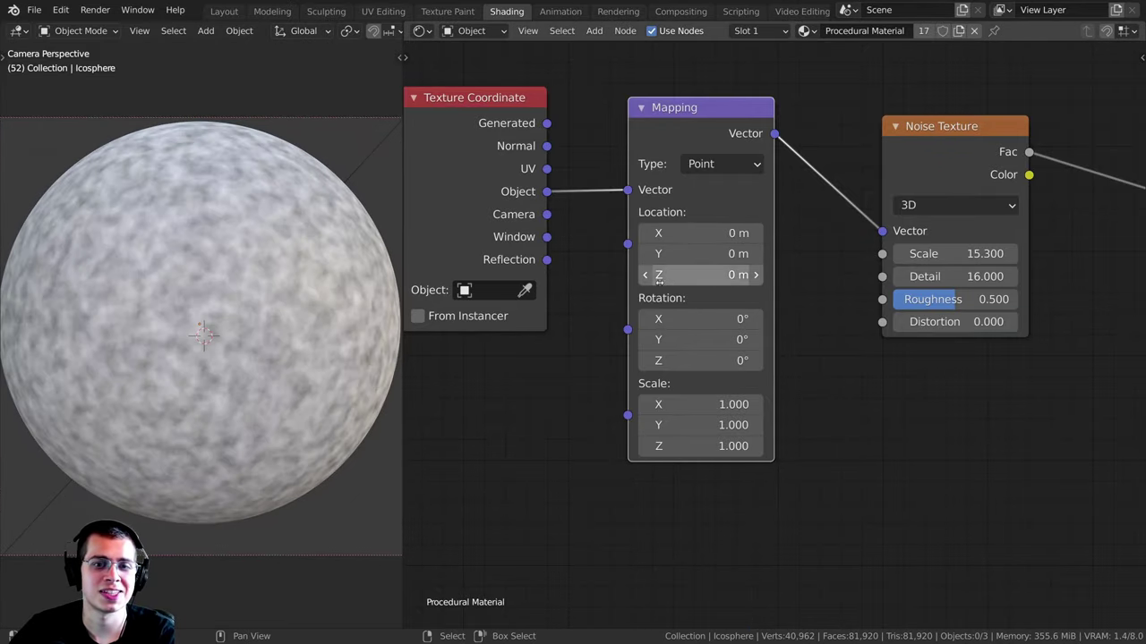
Step: Try out the Mapping node's Location values and set the Noise Texture's Scale to 4.520
{"action": "left_click_drag", "start_coordinate": [707, 233], "coordinate": [698, 275]}
{"action": "middle_click_drag", "start_coordinate": [584, 335], "coordinate": [622, 294]}
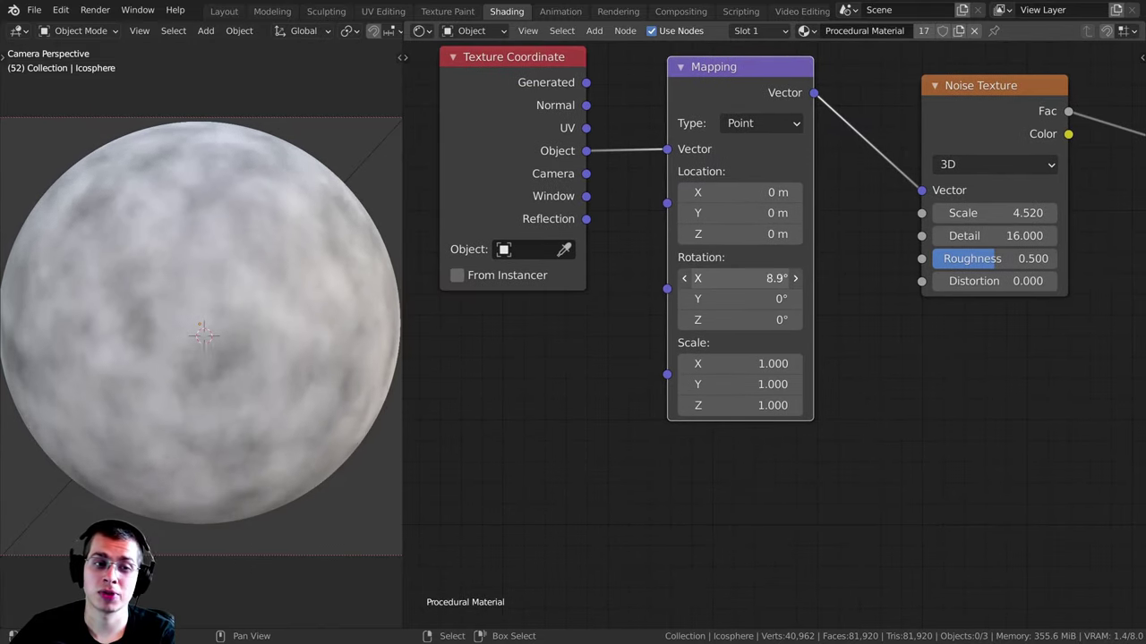
Step: Try out the Mapping node's X, Y and Z Rotation values, restoring each to 0°
{"action": "left_click_drag", "start_coordinate": [736, 278], "coordinate": [820, 278]}
{"action": "right_click", "coordinate": [819, 278]}
{"action": "left_click_drag", "start_coordinate": [723, 300], "coordinate": [744, 320]}
{"action": "key", "text": "BackSpace"}
{"action": "key", "text": "BackSpace"}
{"action": "right_click", "coordinate": [748, 320]}
{"action": "right_click", "coordinate": [744, 320]}
Step: Try stretching the texture with the Mapping node's X, Y and Z Scale values, restoring each to 1.000
{"action": "left_click_drag", "start_coordinate": [747, 364], "coordinate": [778, 384]}
{"action": "key", "text": "BackSpace"}
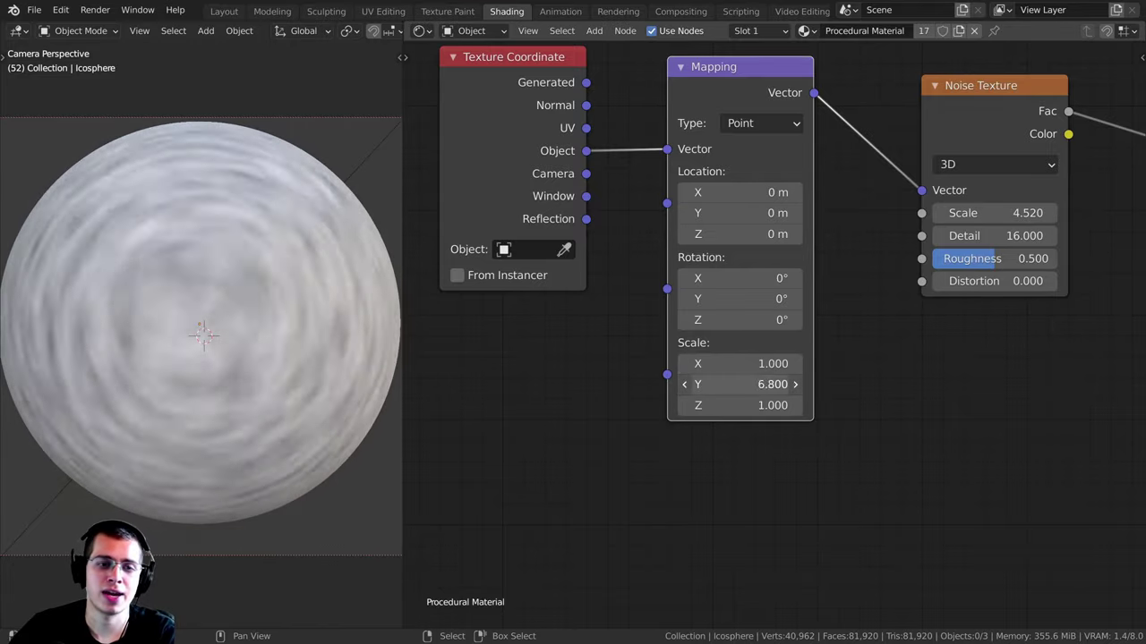
{"action": "mouse_move", "coordinate": [890, 384]}
{"action": "left_mouse_down"}
{"action": "mouse_move", "coordinate": [855, 384]}
{"action": "mouse_move", "coordinate": [878, 384]}
{"action": "mouse_move", "coordinate": [868, 384]}
{"action": "left_mouse_up"}
{"action": "right_click", "coordinate": [868, 384]}
{"action": "left_click_drag", "start_coordinate": [732, 405], "coordinate": [828, 405]}
{"action": "right_click", "coordinate": [827, 405]}
Step: Adjust the spacing of the Texture Coordinate, Mapping and Noise Texture nodes
{"action": "scroll", "coordinate": [727, 394], "scroll_direction": "down", "scroll_amount": 4}
{"action": "left_click_drag", "start_coordinate": [709, 152], "coordinate": [703, 144]}
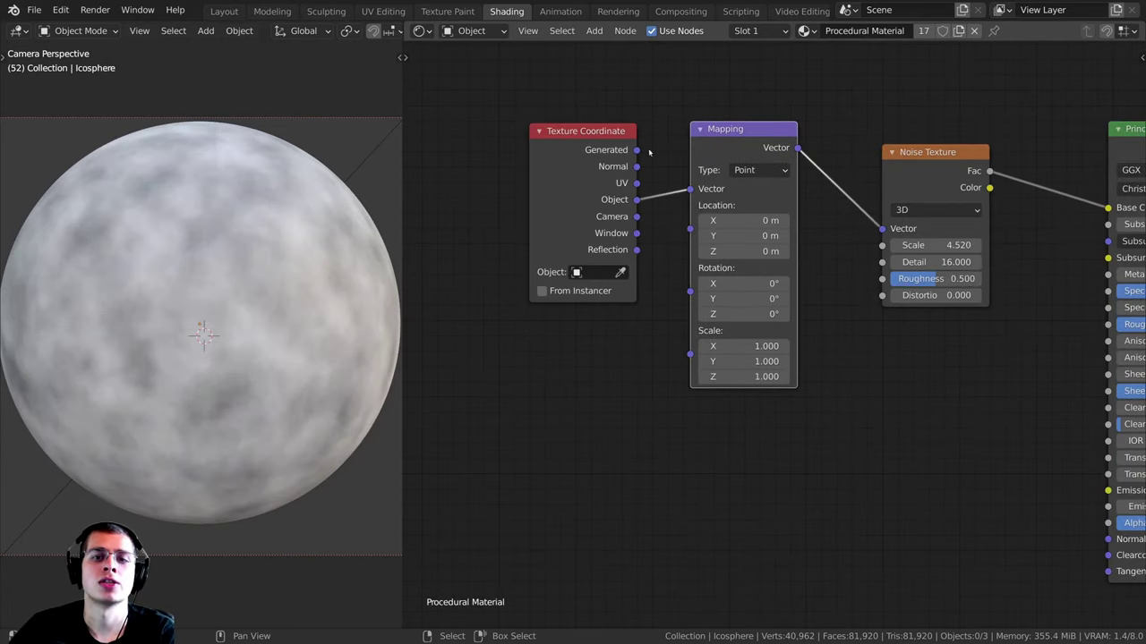
{"action": "left_click_drag", "start_coordinate": [613, 138], "coordinate": [588, 142]}
{"action": "left_click_drag", "start_coordinate": [712, 141], "coordinate": [693, 142]}
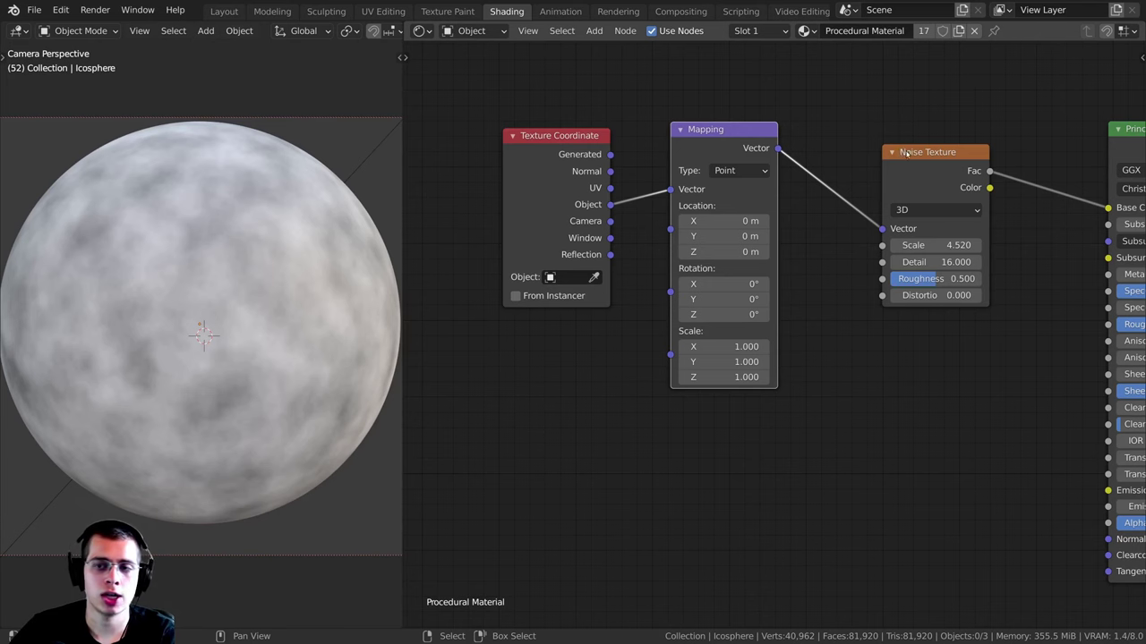
{"action": "left_click_drag", "start_coordinate": [906, 154], "coordinate": [914, 145]}
{"action": "left_click_drag", "start_coordinate": [743, 133], "coordinate": [750, 135]}
Step: Add an unconnected Bump node below the Noise Texture
{"action": "middle_click_drag", "start_coordinate": [716, 194], "coordinate": [709, 153]}
{"action": "scroll", "coordinate": [707, 152], "scroll_direction": "down", "scroll_amount": 2}
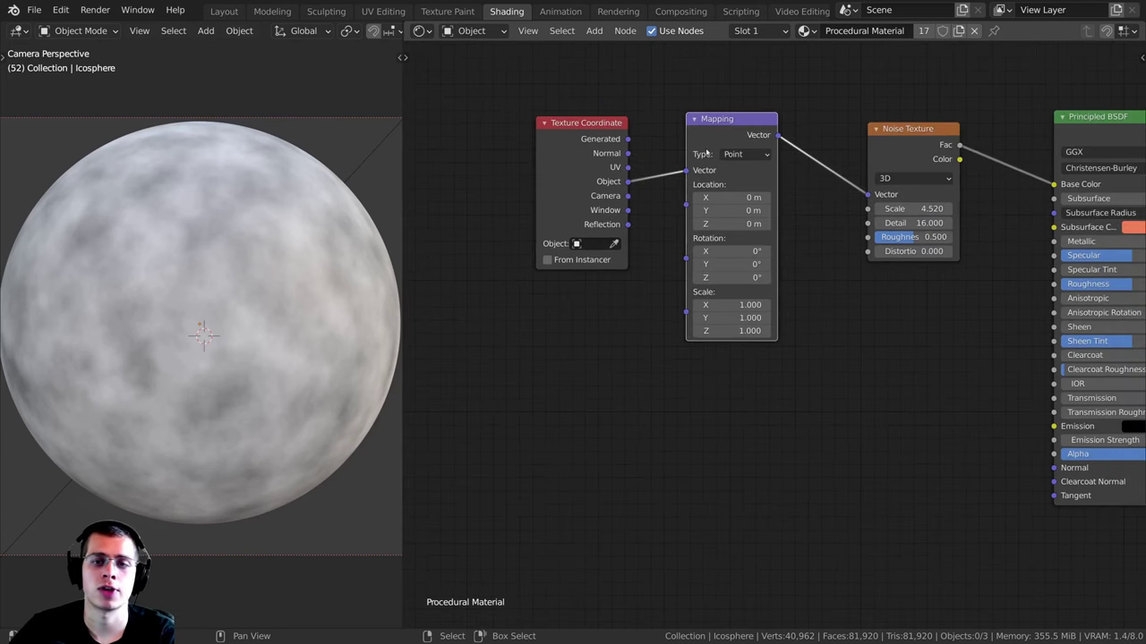
{"action": "scroll", "coordinate": [624, 277], "scroll_direction": "up", "scroll_amount": 1}
{"action": "key", "text": "shift+a"}
{"action": "mouse_move", "coordinate": [624, 277]}
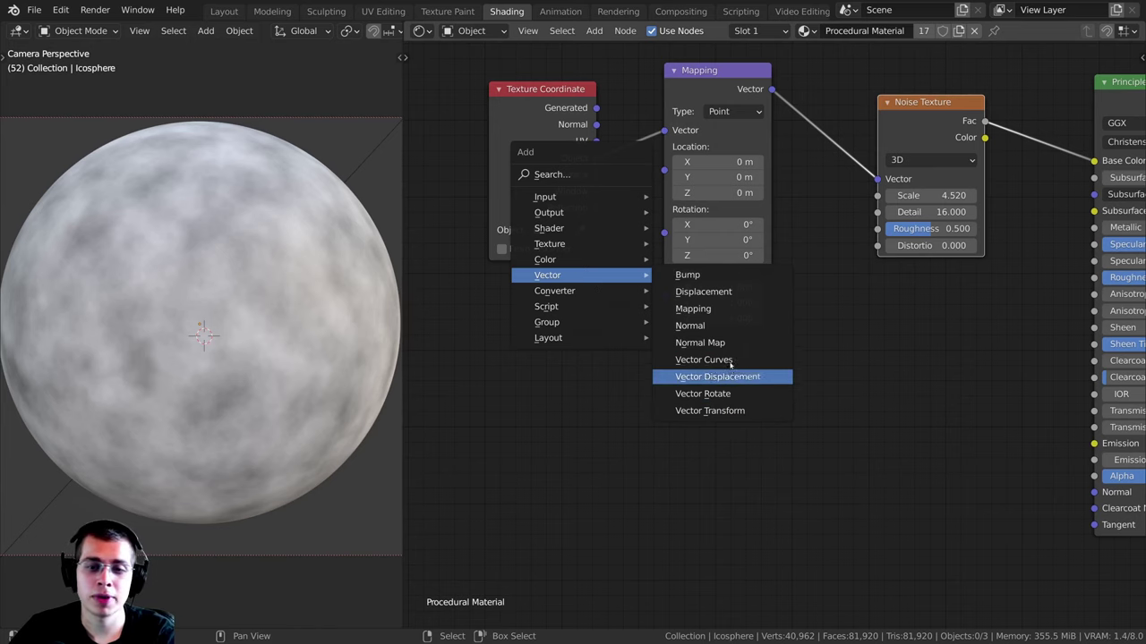
{"action": "left_click", "coordinate": [707, 278]}
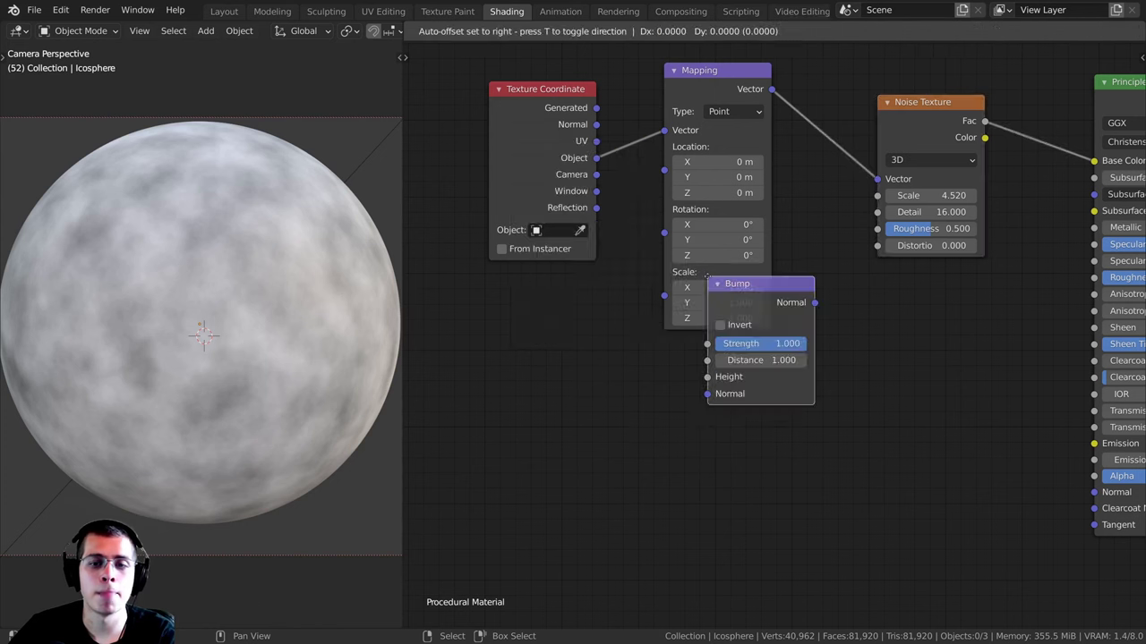
{"action": "left_click", "coordinate": [825, 381]}
{"action": "scroll", "coordinate": [825, 381], "scroll_direction": "down", "scroll_amount": 2}
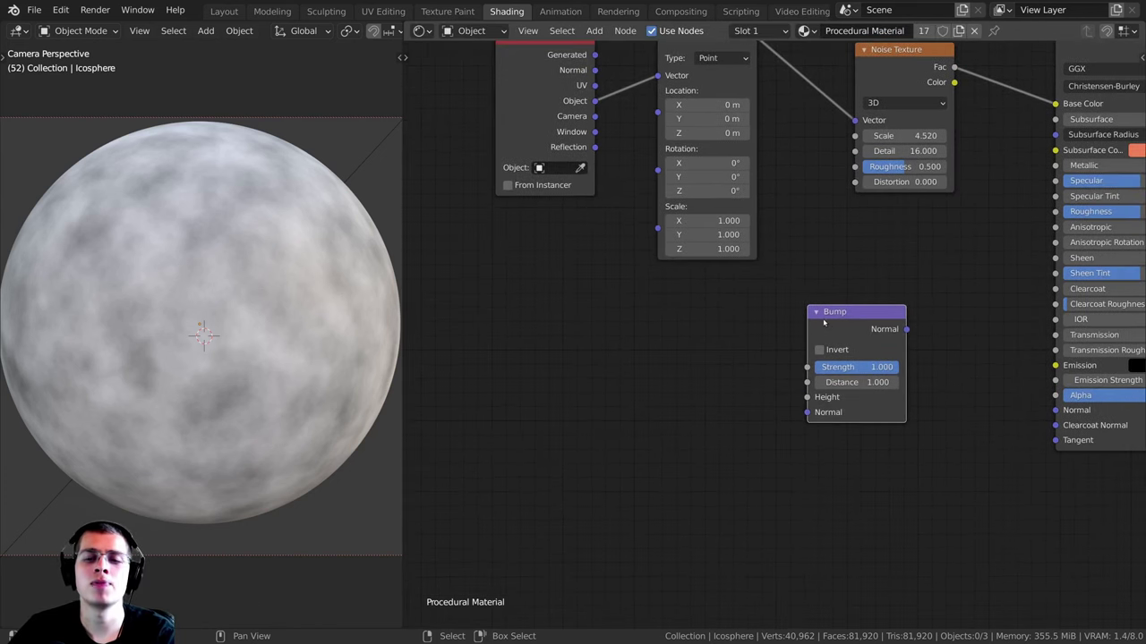
Step: Spread the Texture Coordinate, Mapping and Noise Texture nodes farther apart and shift the Bump node slightly
{"action": "left_click_drag", "start_coordinate": [705, 138], "coordinate": [712, 136]}
{"action": "left_click_drag", "start_coordinate": [607, 146], "coordinate": [560, 143]}
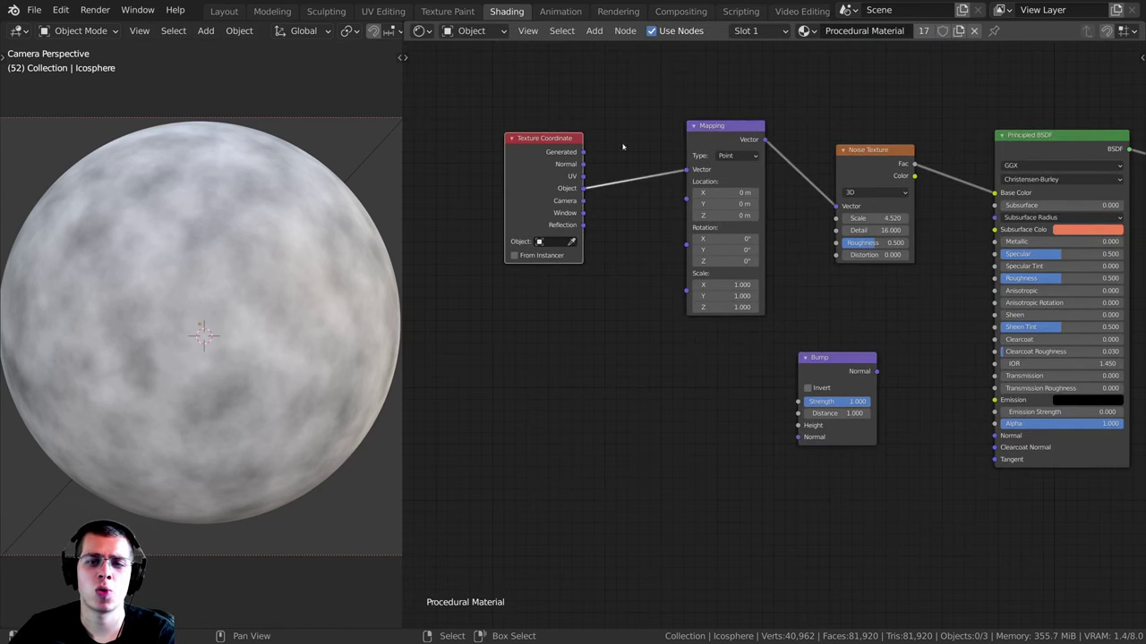
{"action": "left_click", "coordinate": [640, 145]}
{"action": "left_click_drag", "start_coordinate": [695, 140], "coordinate": [653, 142]}
{"action": "left_click_drag", "start_coordinate": [880, 150], "coordinate": [867, 145]}
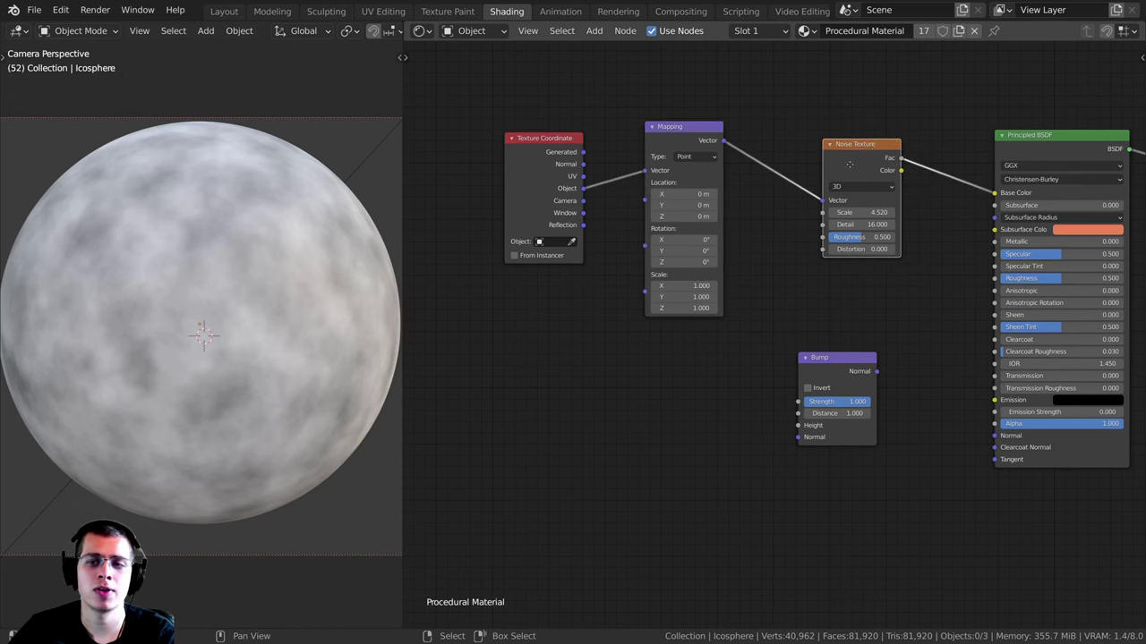
{"action": "middle_click_drag", "start_coordinate": [847, 204], "coordinate": [787, 207]}
{"action": "scroll", "coordinate": [788, 210], "scroll_direction": "up", "scroll_amount": 1}
{"action": "left_click_drag", "start_coordinate": [776, 265], "coordinate": [763, 254]}
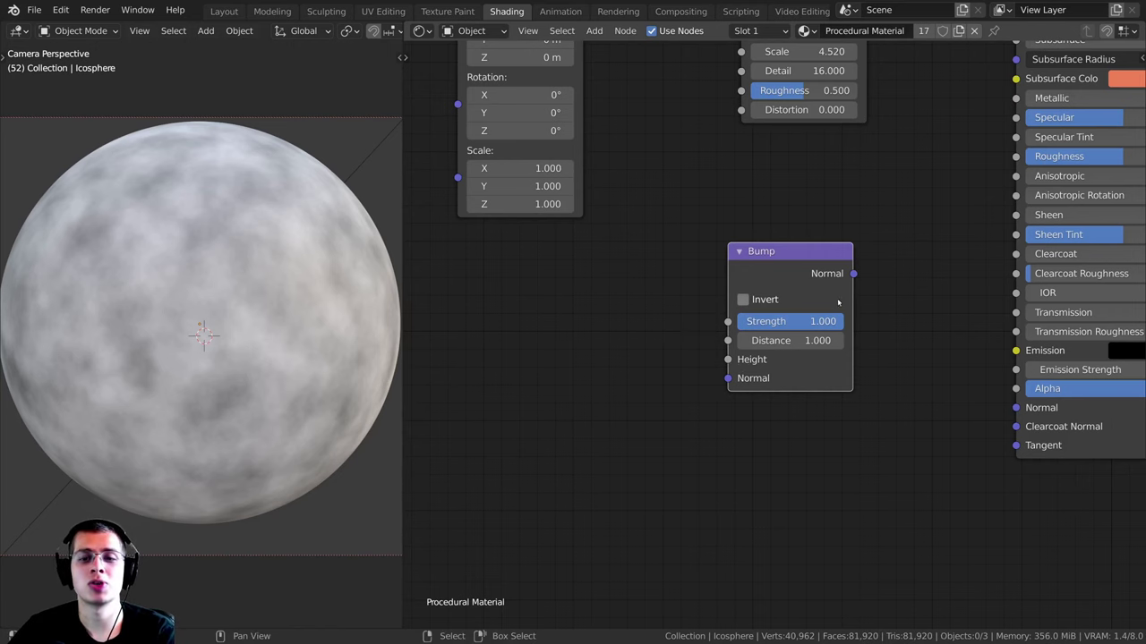
Step: Try pulling links from the Bump node's Normal output and Height input, releasing them over empty space
{"action": "left_click_drag", "start_coordinate": [853, 273], "coordinate": [960, 251]}
{"action": "middle_click_drag", "start_coordinate": [727, 368], "coordinate": [796, 361]}
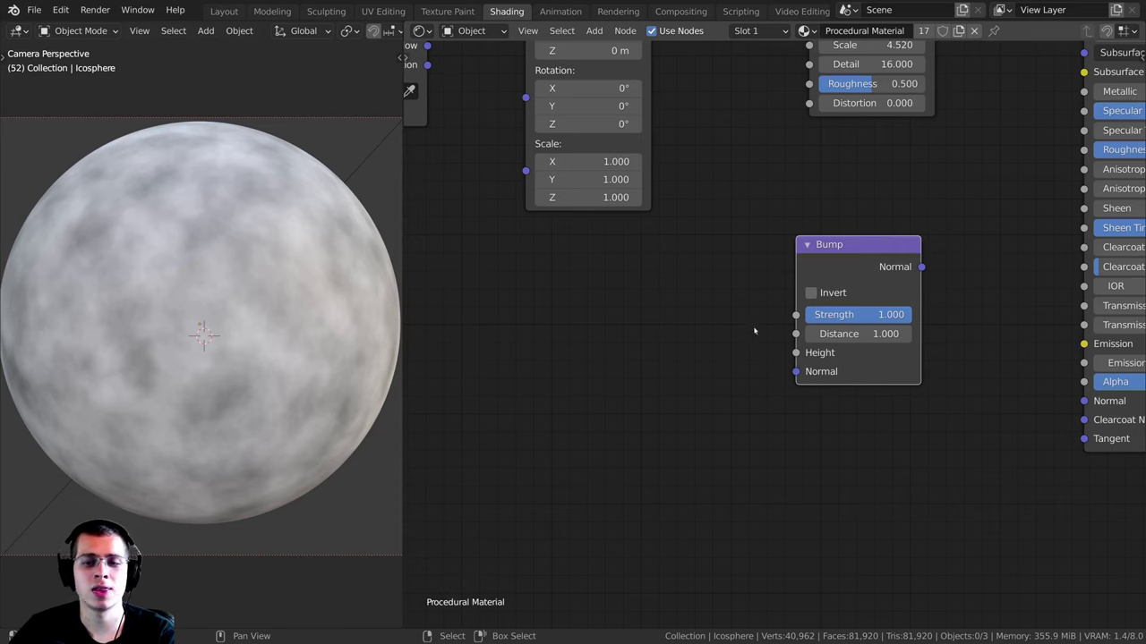
{"action": "left_click_drag", "start_coordinate": [796, 353], "coordinate": [727, 373]}
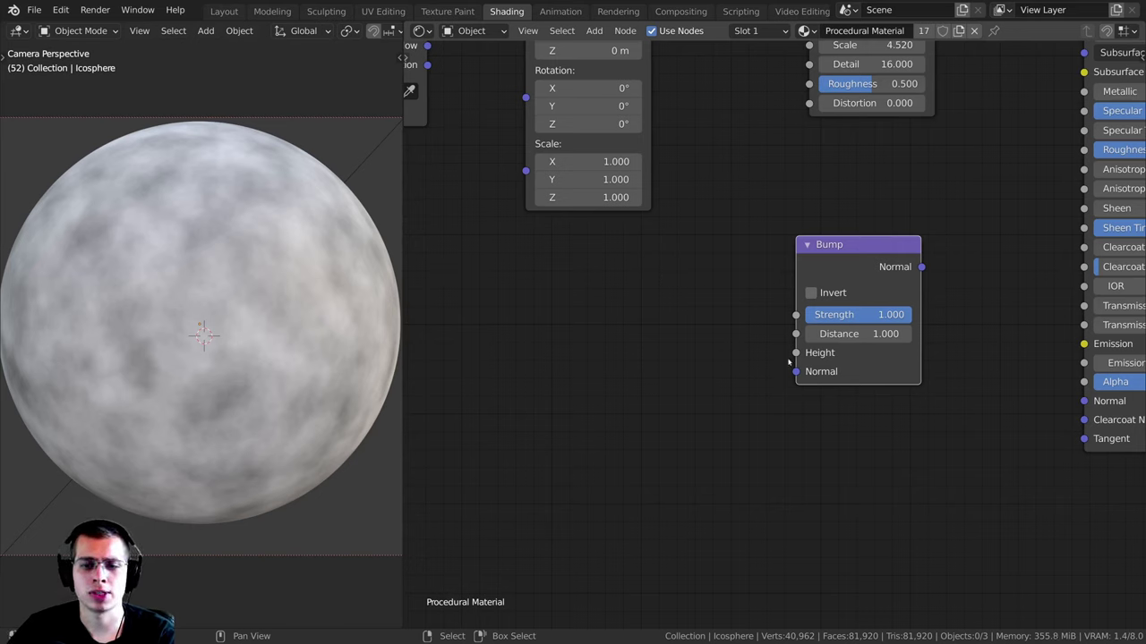
{"action": "left_click_drag", "start_coordinate": [796, 353], "coordinate": [622, 235]}
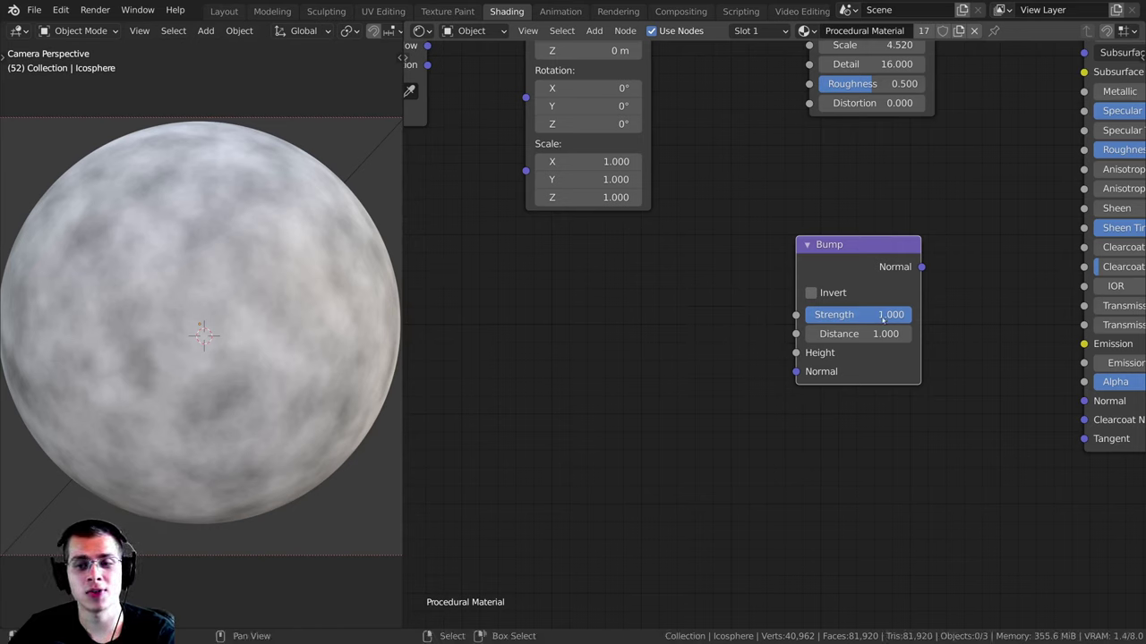
{"action": "mouse_move", "coordinate": [921, 266]}
{"action": "left_mouse_down"}
{"action": "mouse_move", "coordinate": [972, 218]}
{"action": "mouse_move", "coordinate": [993, 225]}
{"action": "mouse_move", "coordinate": [923, 265]}
{"action": "left_mouse_up"}
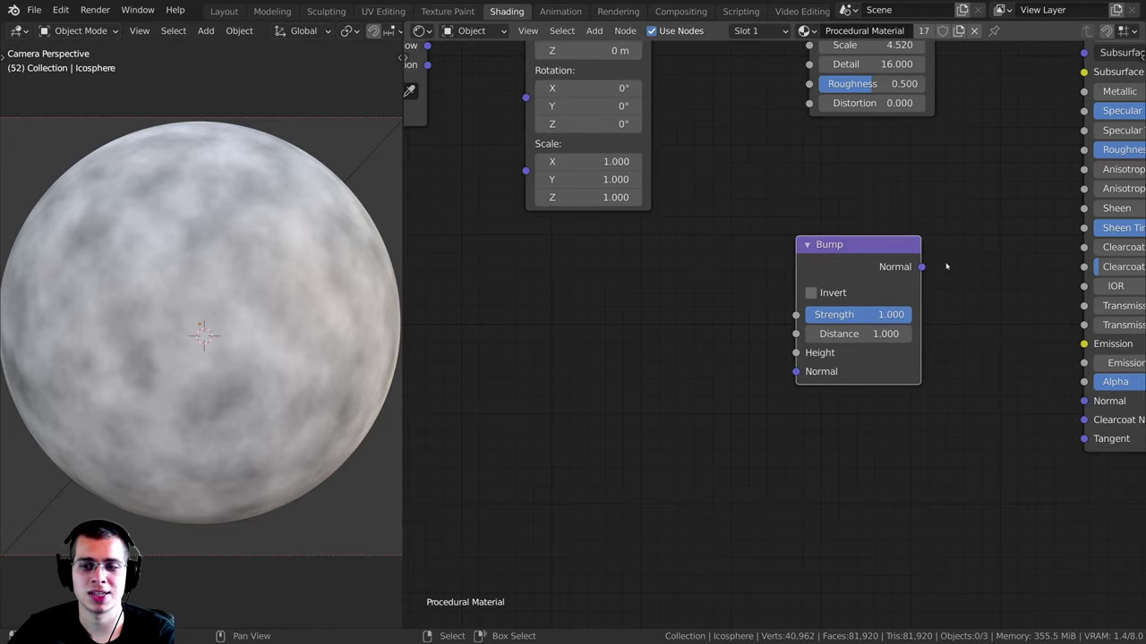
{"action": "scroll", "coordinate": [834, 279], "scroll_direction": "down", "scroll_amount": 6}
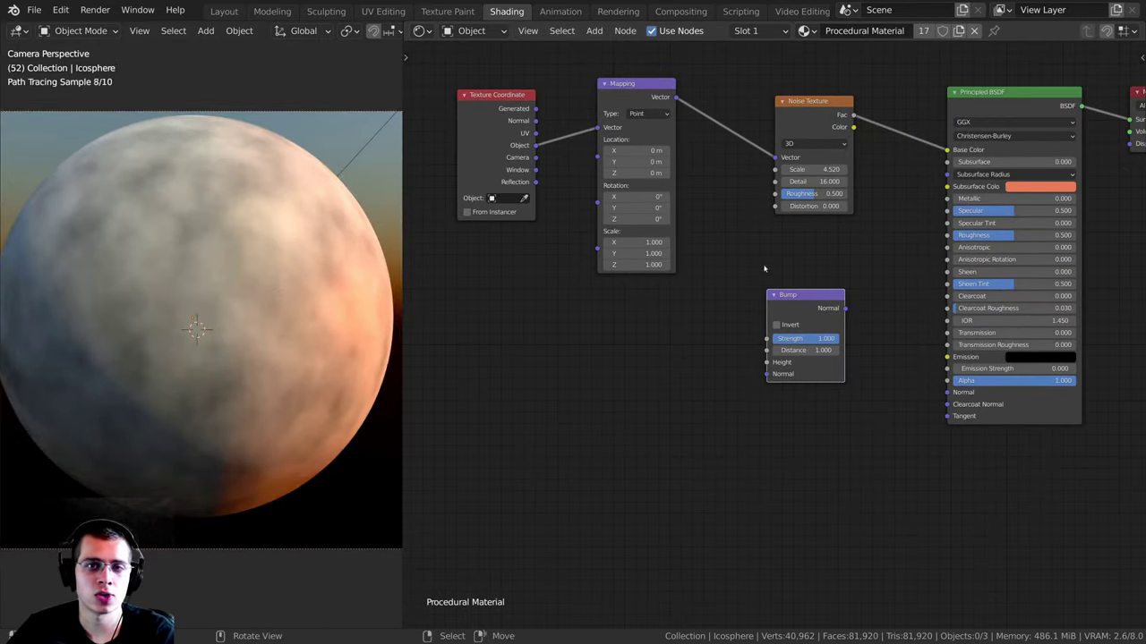
Step: Link the Noise Texture's Fac output directly to the Principled BSDF's Normal input
{"action": "scroll", "coordinate": [845, 116], "scroll_direction": "up", "scroll_amount": 1}
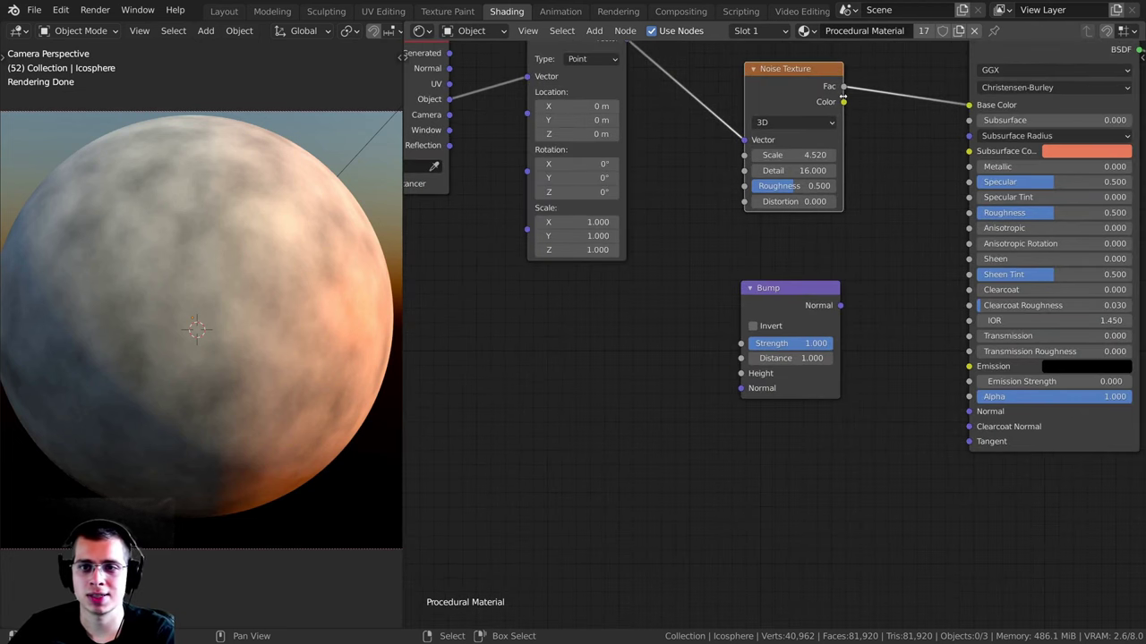
{"action": "left_click_drag", "start_coordinate": [844, 87], "coordinate": [970, 412]}
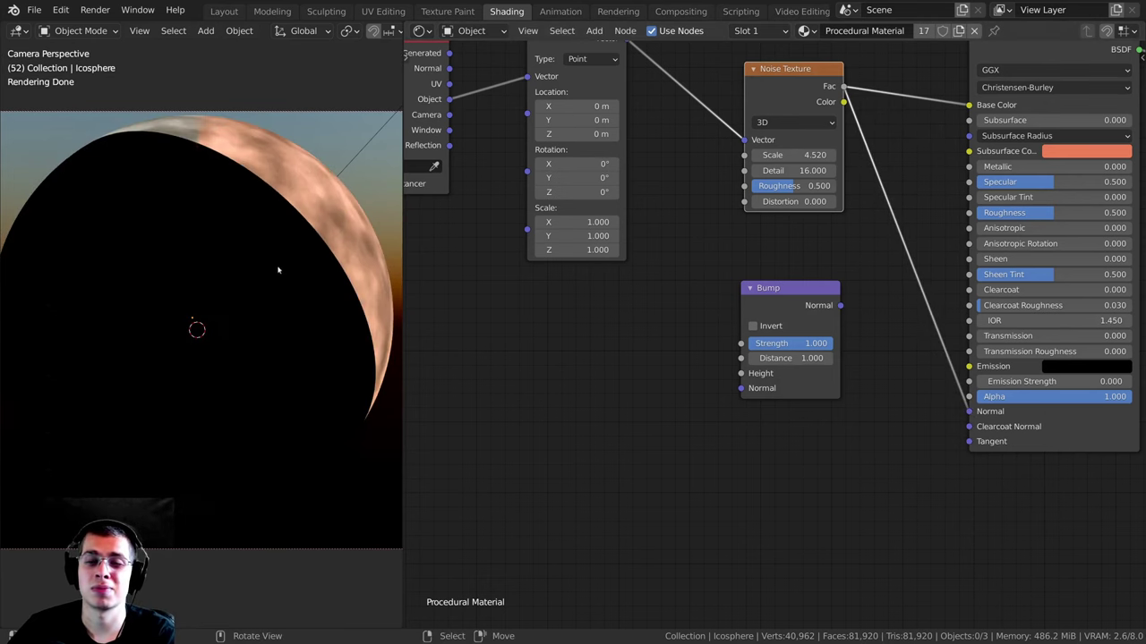
{"action": "middle_click_drag", "start_coordinate": [618, 406], "coordinate": [591, 416]}
Step: Insert the Bump node into the link to the Principled BSDF's Normal input and feed the Noise Texture's Fac into its Height
{"action": "left_click_drag", "start_coordinate": [758, 299], "coordinate": [914, 311]}
{"action": "scroll", "coordinate": [900, 320], "scroll_direction": "up", "scroll_amount": 2}
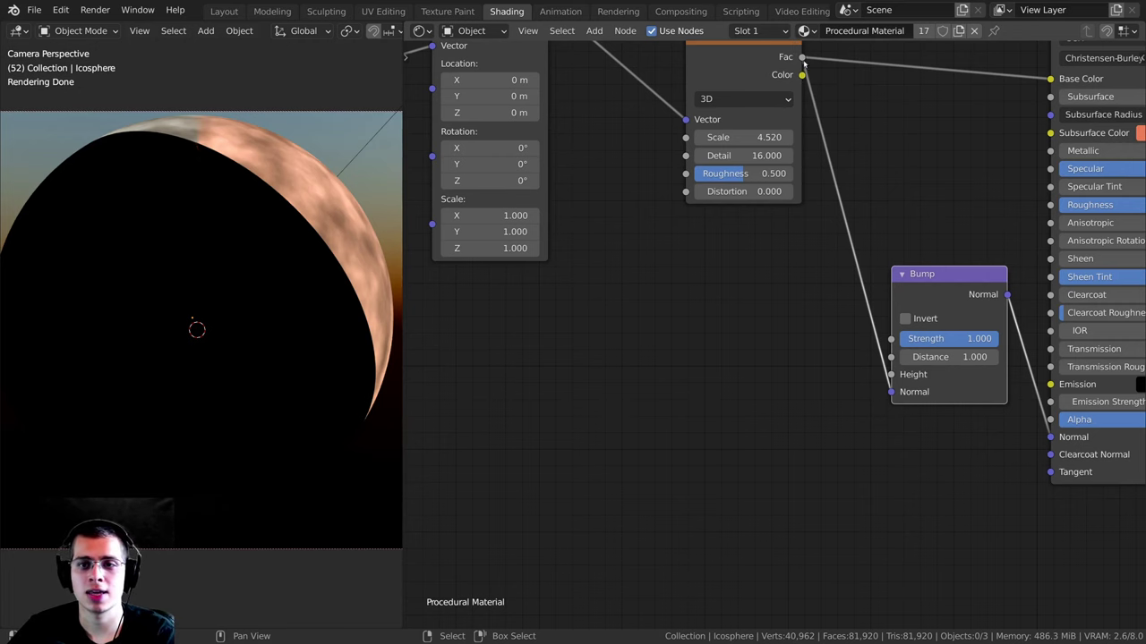
{"action": "left_click_drag", "start_coordinate": [803, 59], "coordinate": [891, 374]}
{"action": "middle_click_drag", "start_coordinate": [806, 402], "coordinate": [727, 421]}
{"action": "left_click_drag", "start_coordinate": [673, 81], "coordinate": [661, 81]}
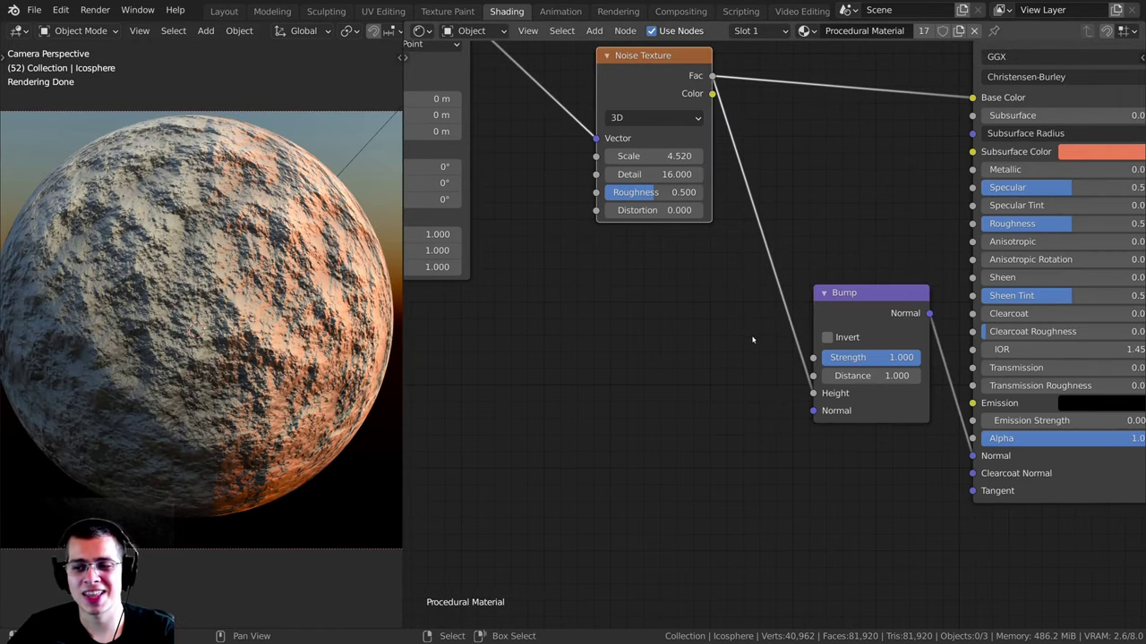
Step: Examine the bumpy sphere surface from another angle and return to the camera view
{"action": "scroll", "coordinate": [756, 331], "scroll_direction": "down", "scroll_amount": 1}
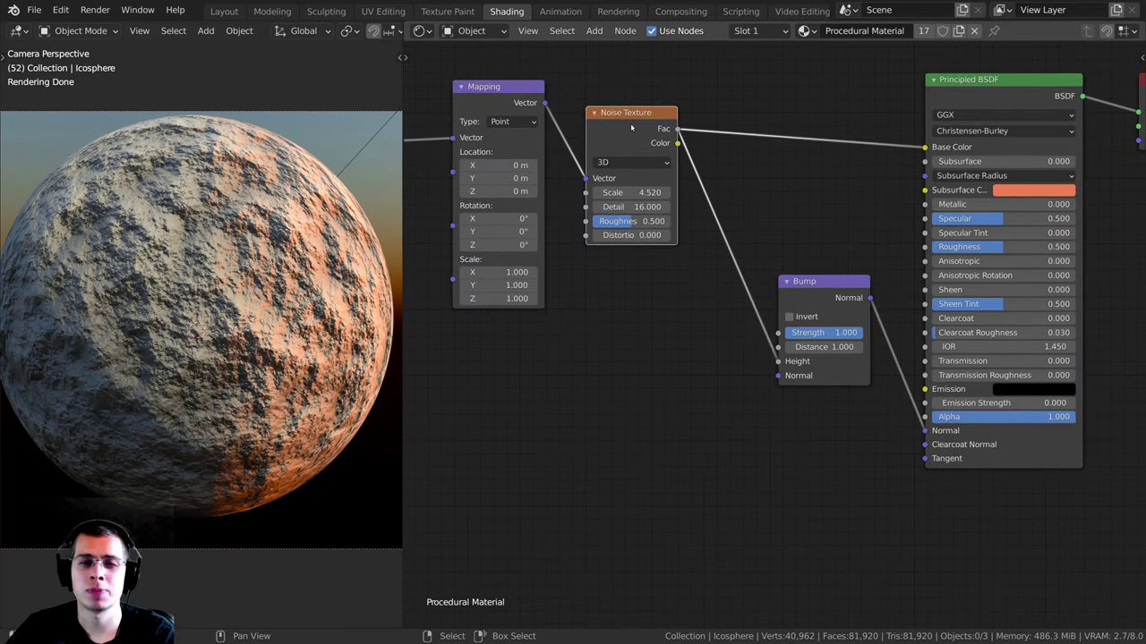
{"action": "scroll", "coordinate": [779, 280], "scroll_direction": "down", "scroll_amount": 2}
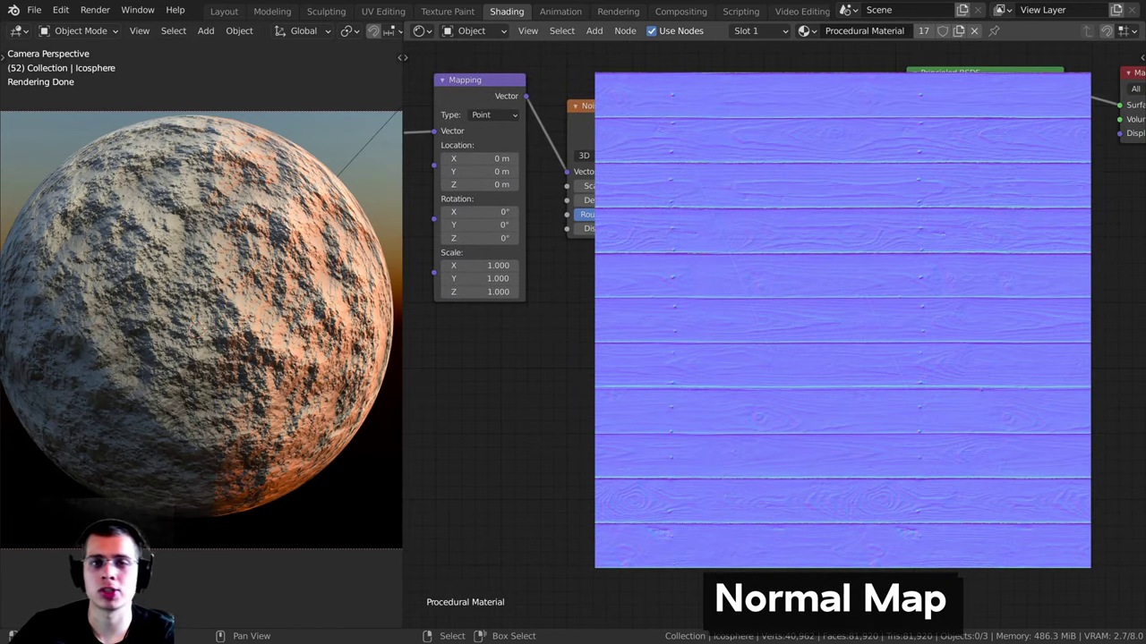
{"action": "scroll", "coordinate": [850, 331], "scroll_direction": "up", "scroll_amount": 1}
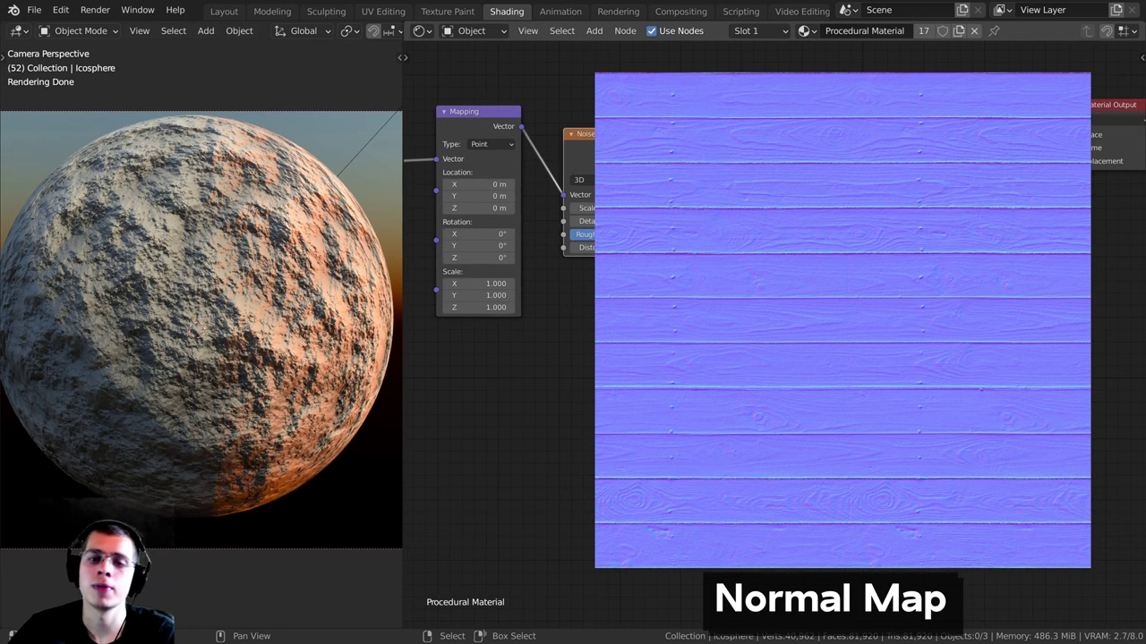
{"action": "middle_click_drag", "start_coordinate": [324, 261], "coordinate": [258, 269]}
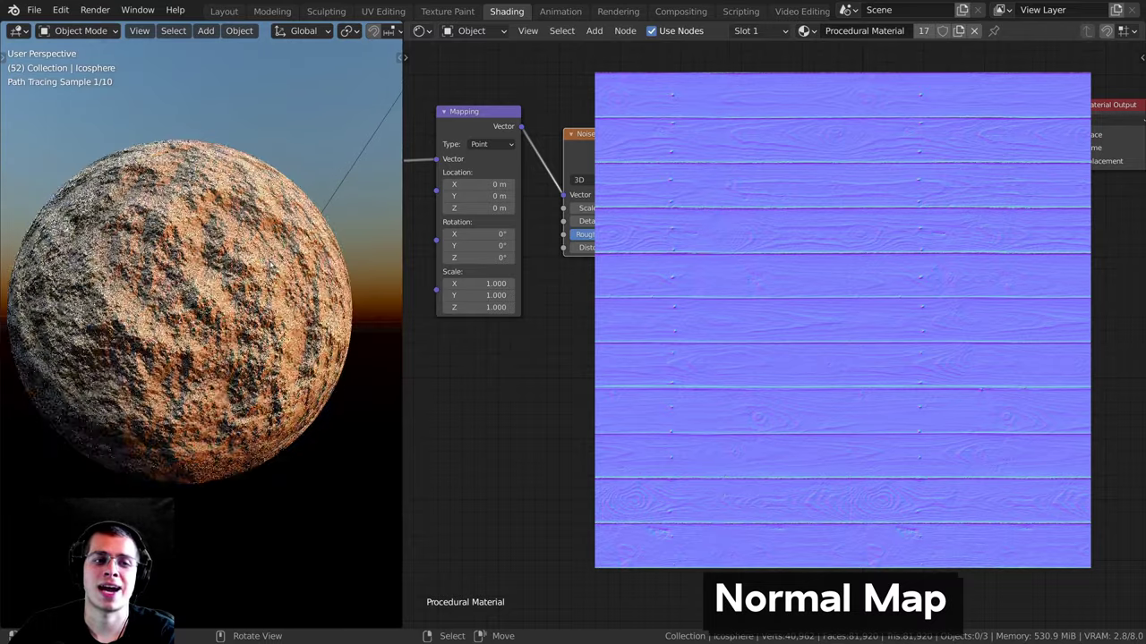
{"action": "key", "text": "KP_0"}
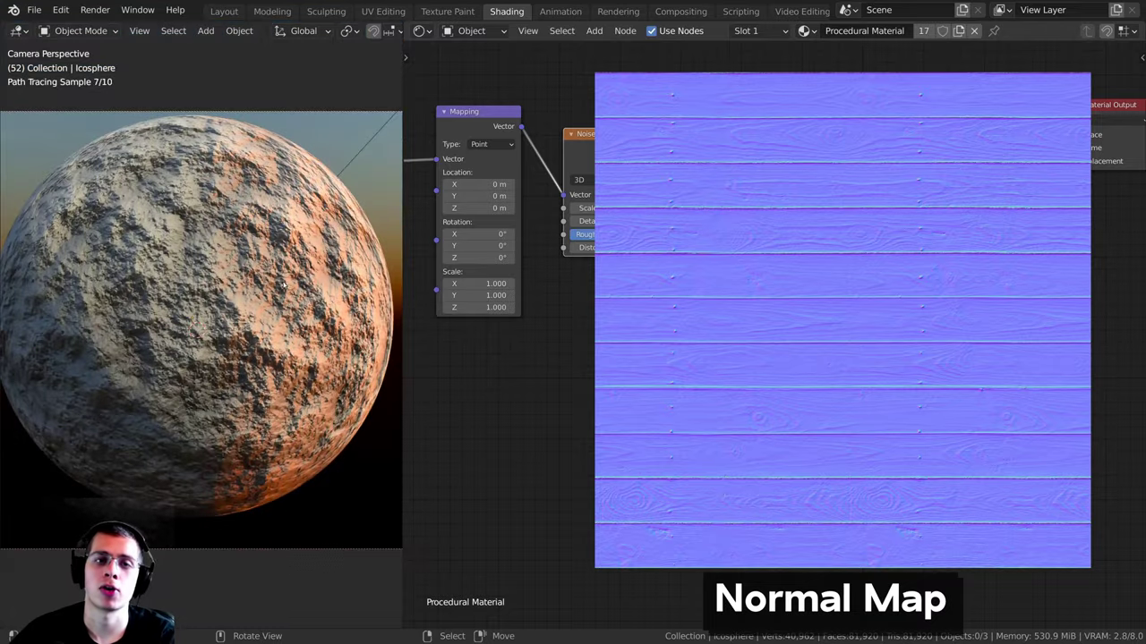
{"action": "scroll", "coordinate": [651, 125], "scroll_direction": "up", "scroll_amount": 2}
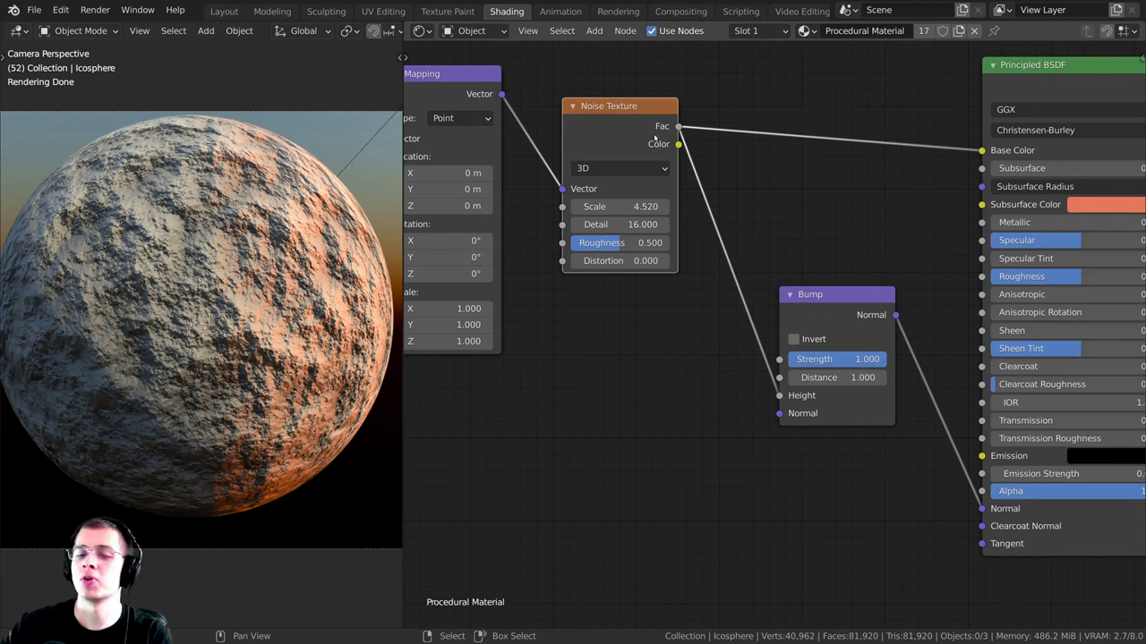
Step: Try the Noise Texture's Fac directly in the Principled BSDF's Normal input, and restore the link from the Bump node's Normal output
{"action": "left_click_drag", "start_coordinate": [983, 511], "coordinate": [982, 509]}
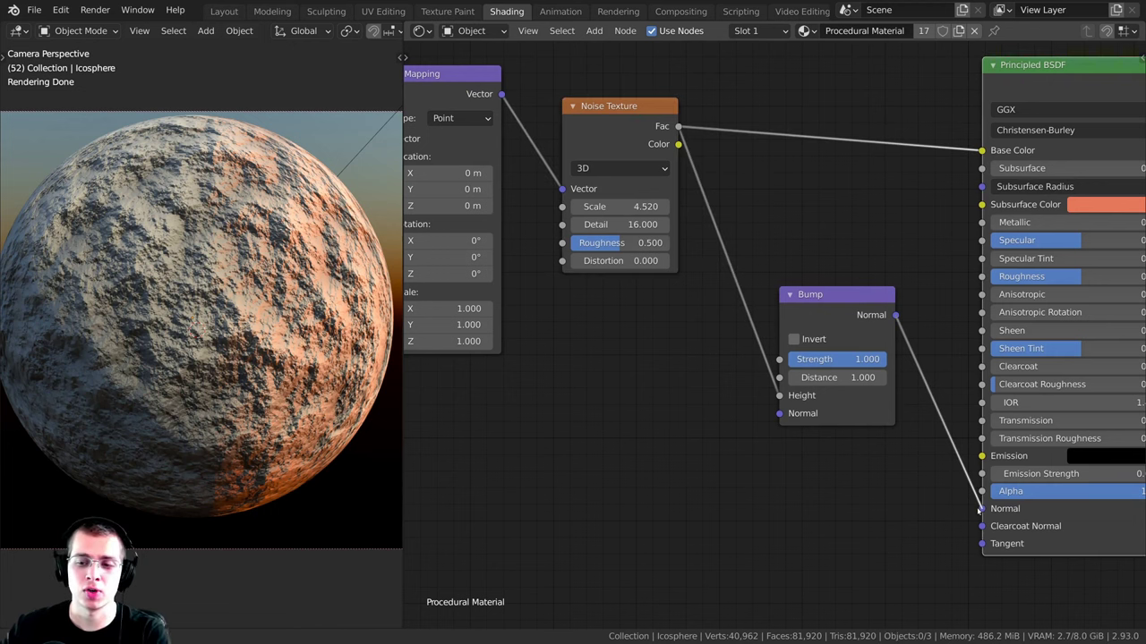
{"action": "left_click_drag", "start_coordinate": [816, 339], "coordinate": [776, 381]}
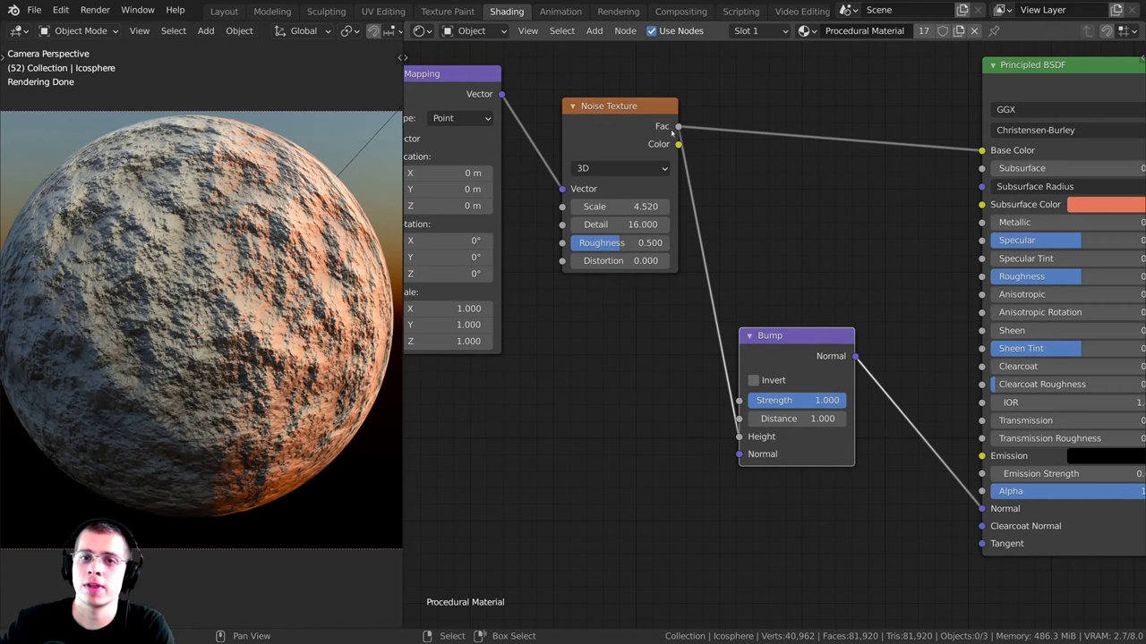
{"action": "left_click_drag", "start_coordinate": [679, 131], "coordinate": [982, 508]}
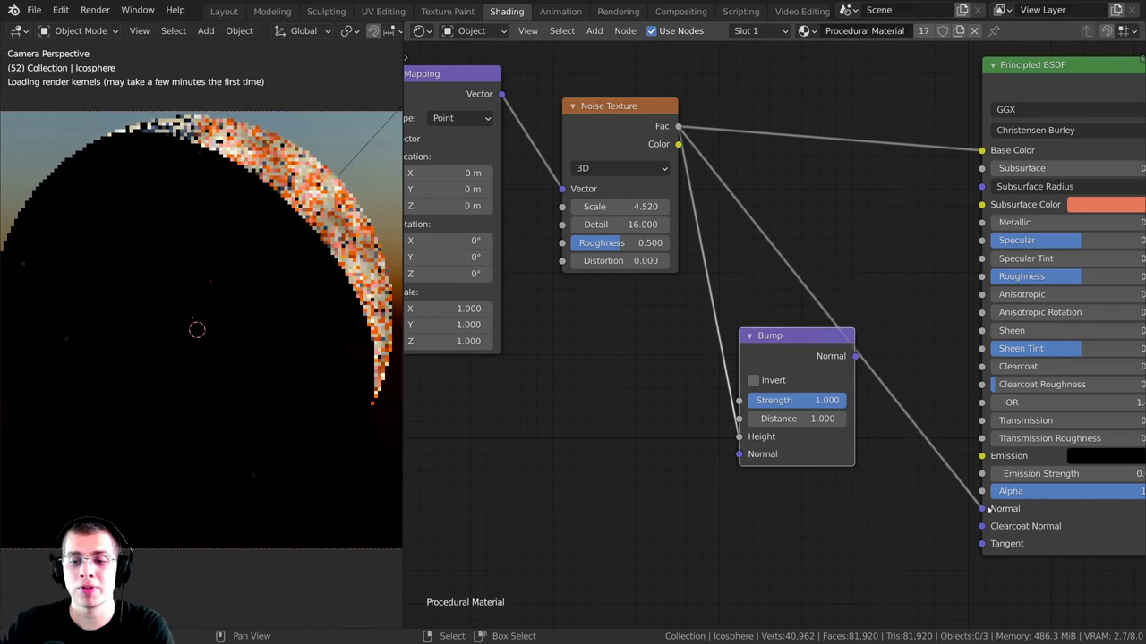
{"action": "middle_click_drag", "start_coordinate": [292, 227], "coordinate": [286, 252]}
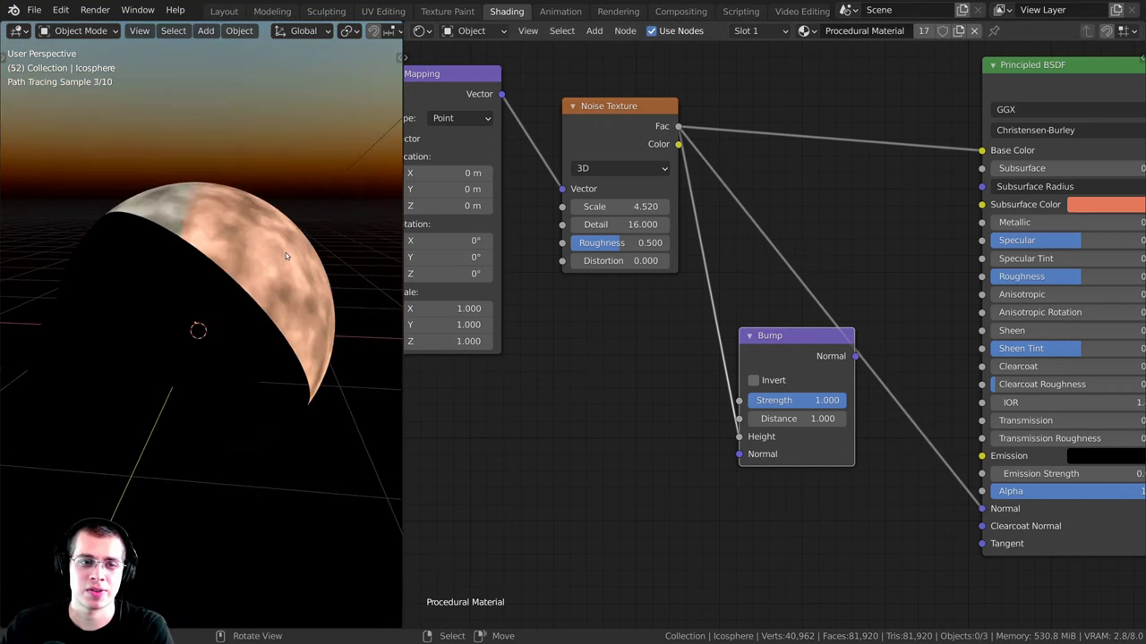
{"action": "key", "text": "KP_0"}
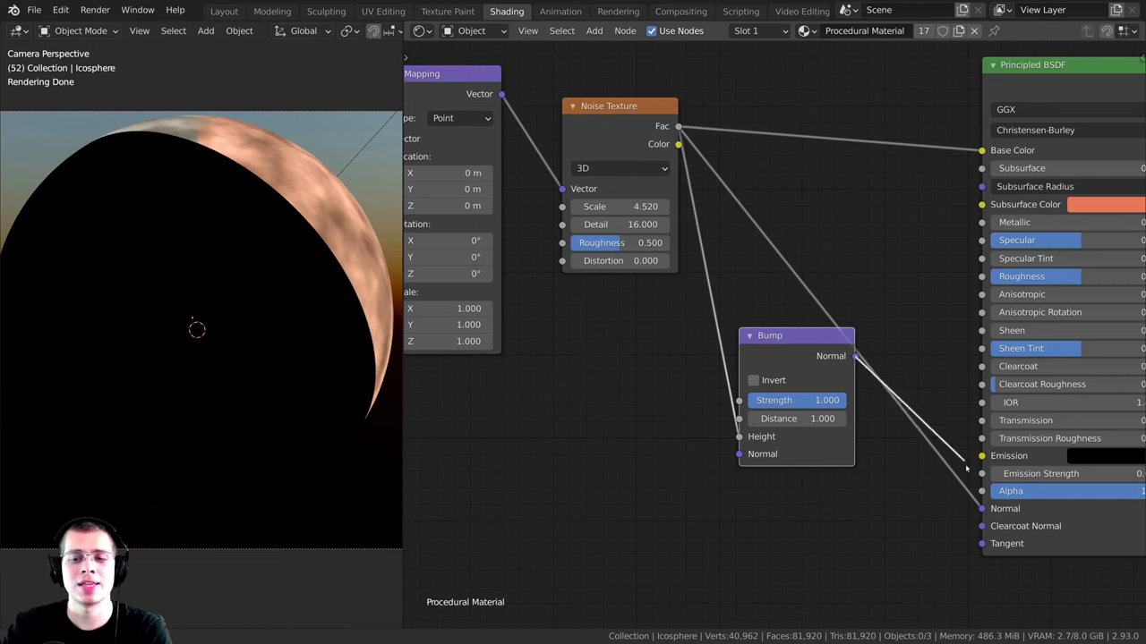
{"action": "left_click_drag", "start_coordinate": [854, 355], "coordinate": [982, 508]}
{"action": "left_click_drag", "start_coordinate": [797, 336], "coordinate": [820, 290]}
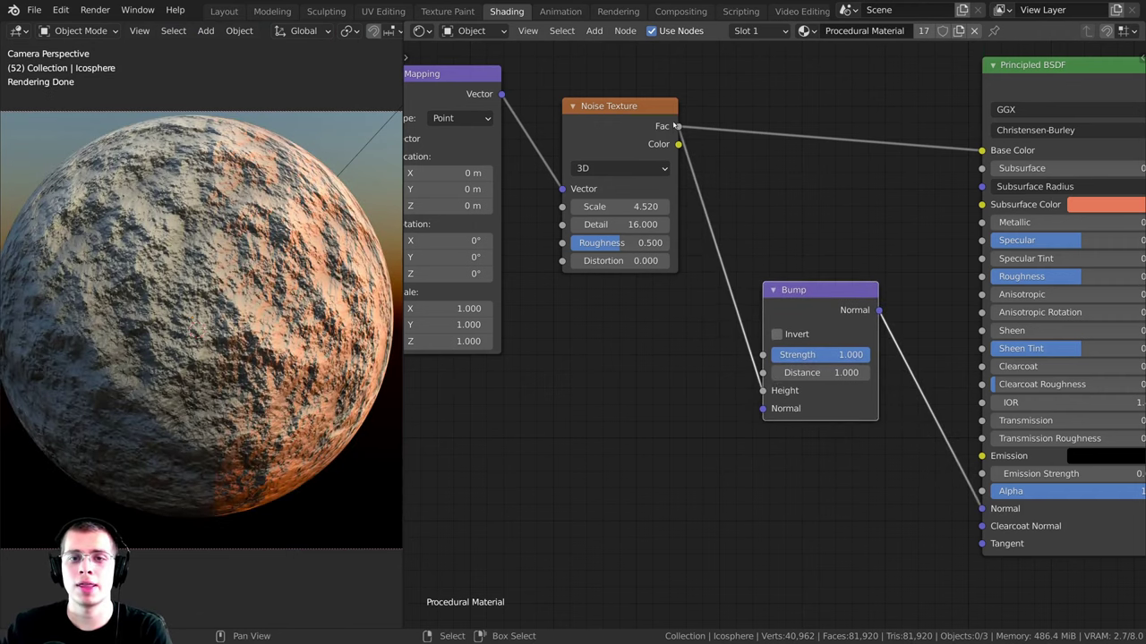
Step: Preview the Noise Texture's Fac output and the Bump node's Normal output on the sphere
{"action": "left_click", "coordinate": [661, 168], "text": "ctrl+shift"}
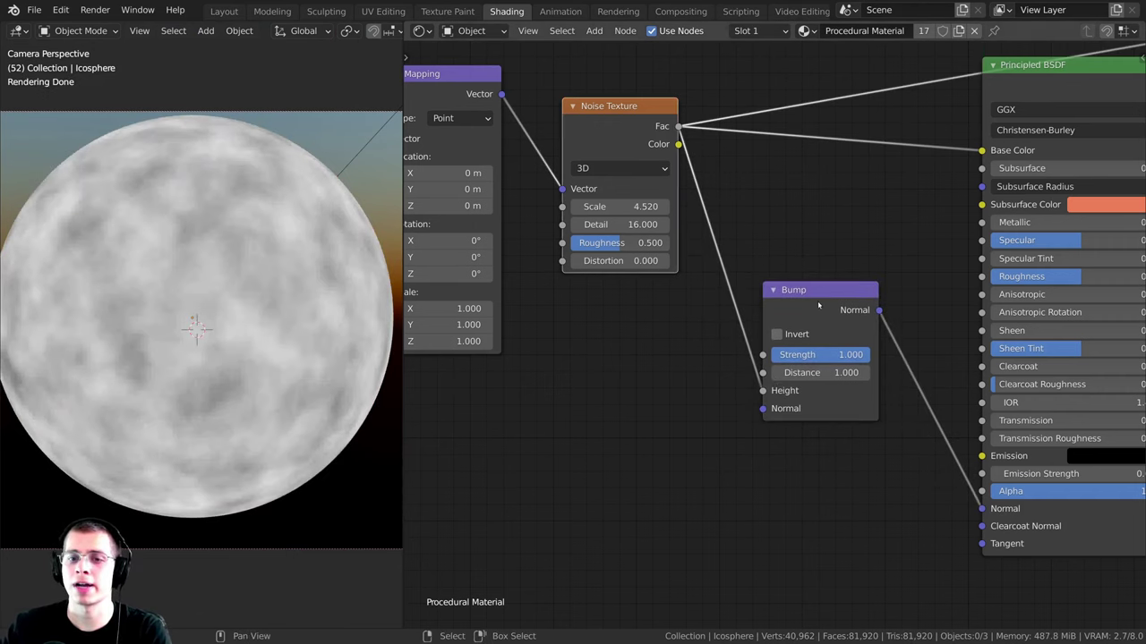
{"action": "left_click", "coordinate": [840, 301], "text": "ctrl+shift"}
{"action": "middle_click_drag", "start_coordinate": [840, 301], "coordinate": [781, 178]}
{"action": "scroll", "coordinate": [799, 309], "scroll_direction": "down", "scroll_amount": 1}
{"action": "middle_click_drag", "start_coordinate": [798, 310], "coordinate": [789, 346]}
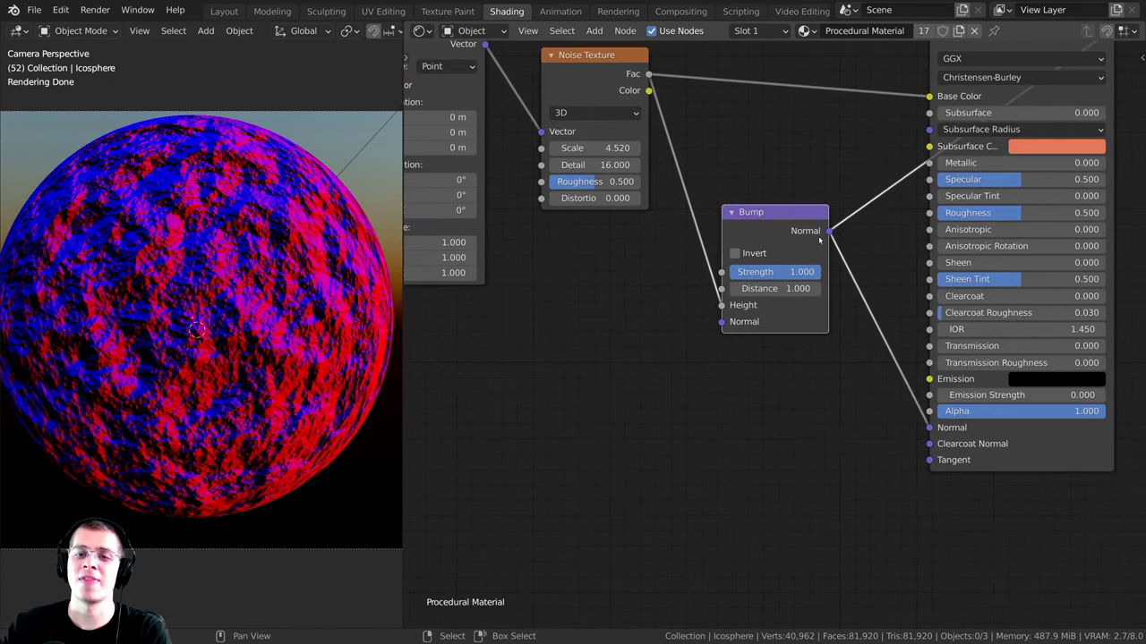
Step: Reconnect the Principled BSDF to the Material Output's surface, check the sphere and save the file
{"action": "scroll", "coordinate": [774, 333], "scroll_direction": "down", "scroll_amount": 1}
{"action": "left_click", "coordinate": [976, 106], "text": "ctrl+shift"}
{"action": "middle_click_drag", "start_coordinate": [269, 296], "coordinate": [249, 279]}
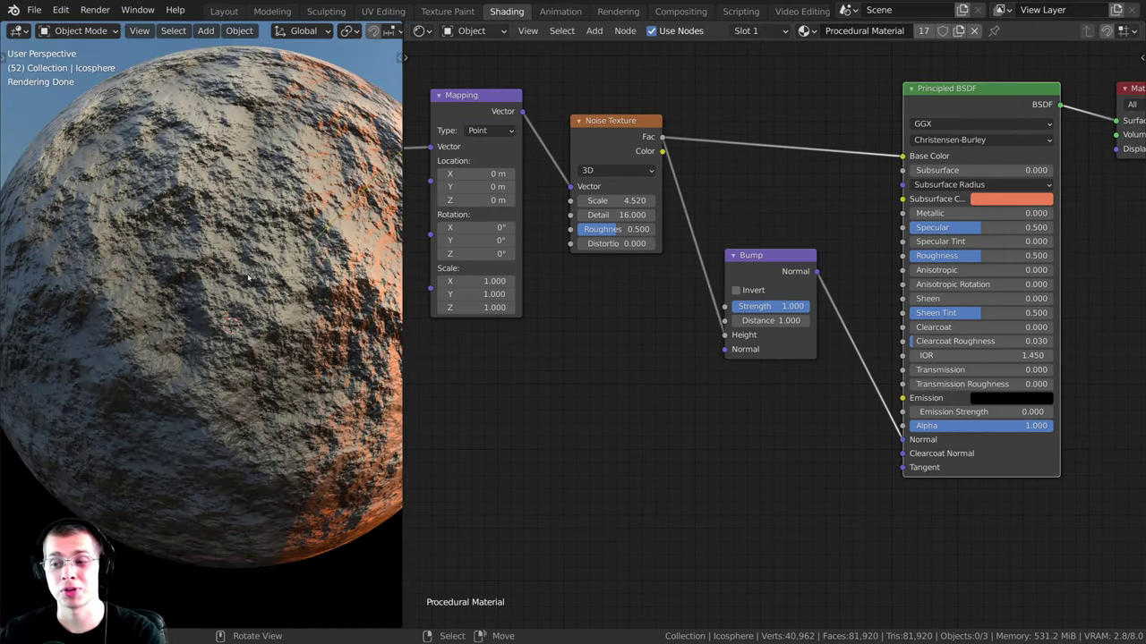
{"action": "key", "text": "KP_0"}
{"action": "key", "text": "ctrl+s"}
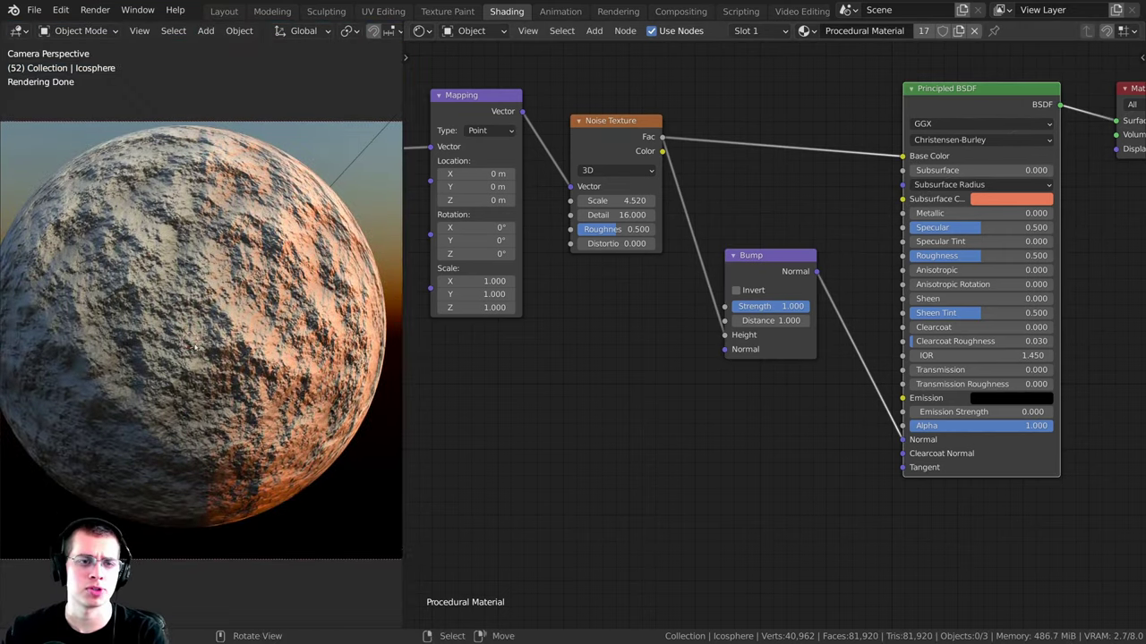
{"action": "scroll", "coordinate": [195, 346], "scroll_direction": "up", "scroll_amount": 2}
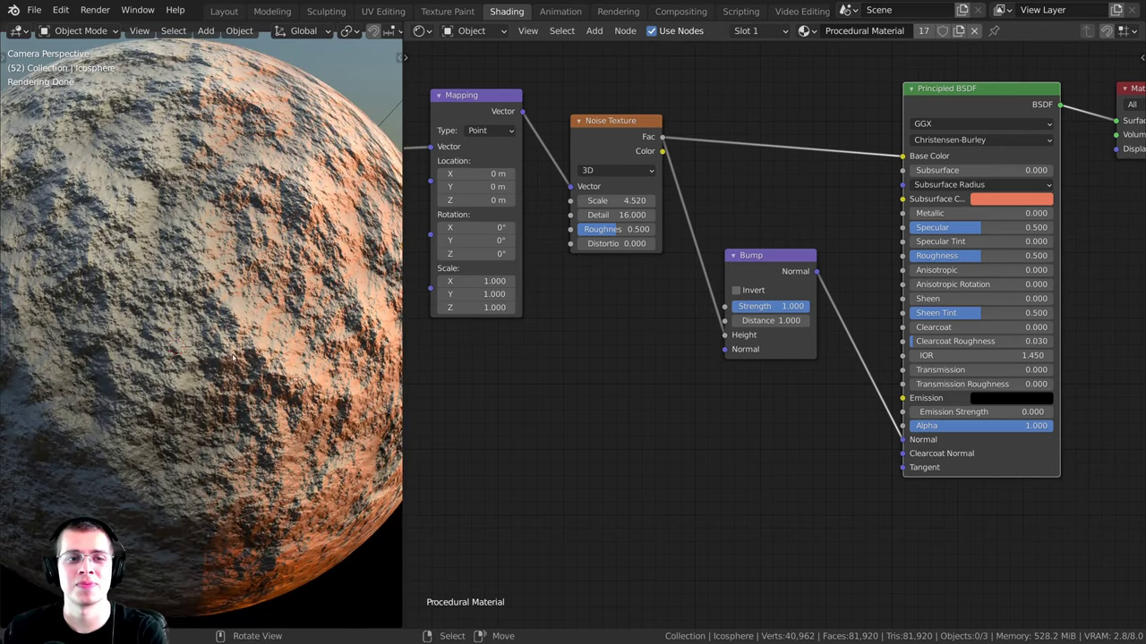
Step: Move the Bump node farther toward the Principled BSDF and shift the Noise Texture node away from the Mapping node
{"action": "right_click", "coordinate": [847, 336], "text": "shift"}
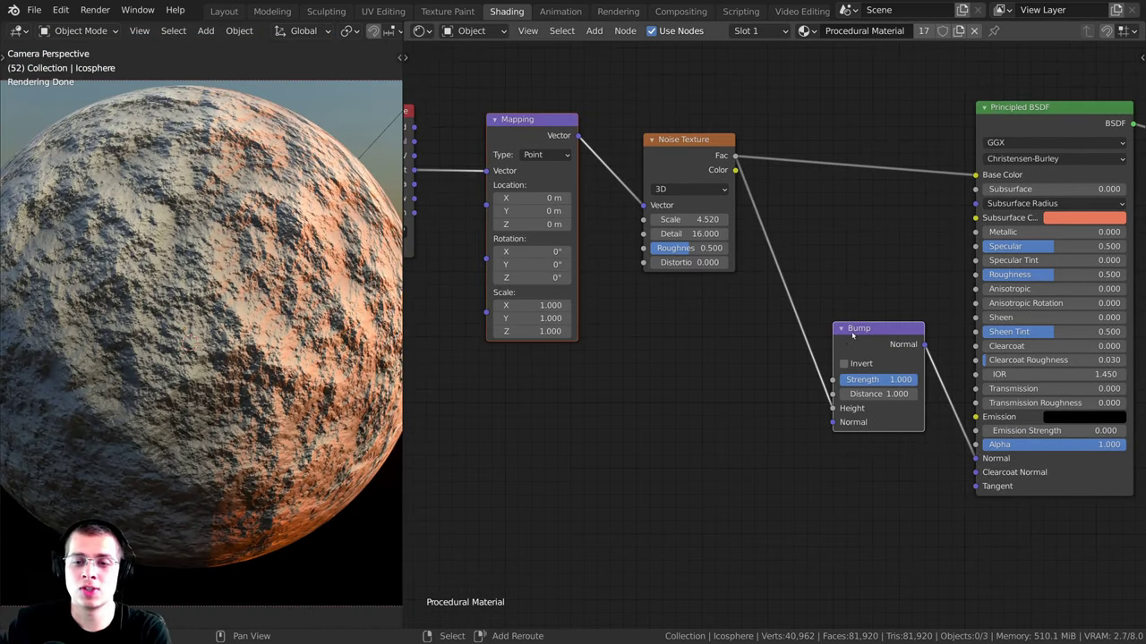
{"action": "key", "text": "g"}
{"action": "left_click_drag", "start_coordinate": [838, 342], "coordinate": [862, 341]}
{"action": "right_click", "coordinate": [848, 344]}
{"action": "right_click", "coordinate": [516, 130]}
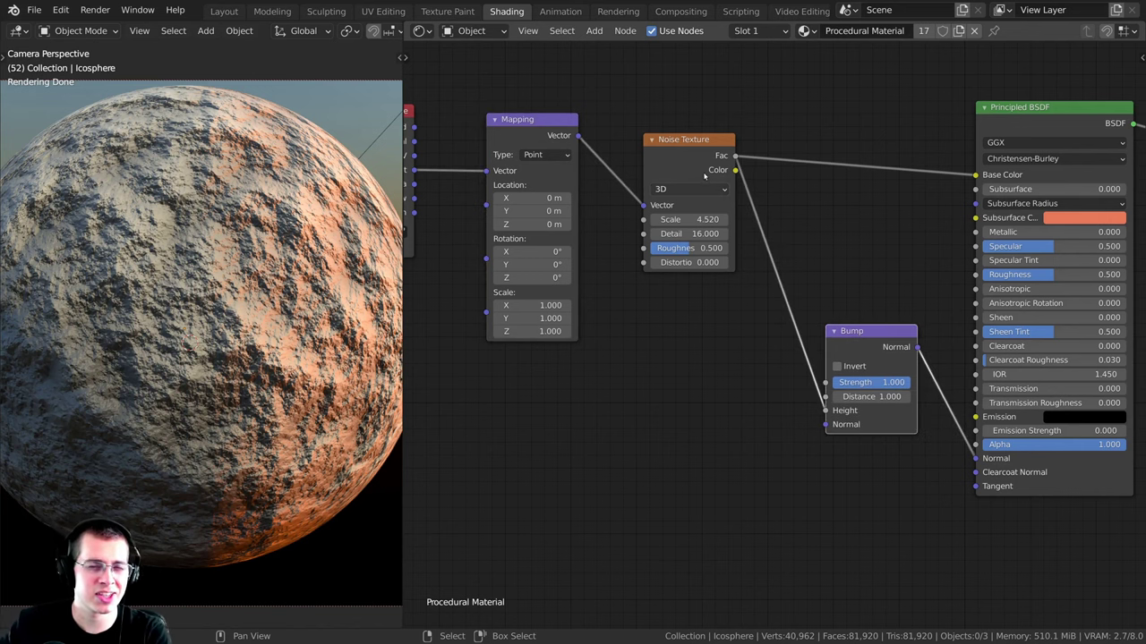
{"action": "left_click_drag", "start_coordinate": [720, 189], "coordinate": [731, 206]}
{"action": "middle_click_drag", "start_coordinate": [777, 287], "coordinate": [769, 260]}
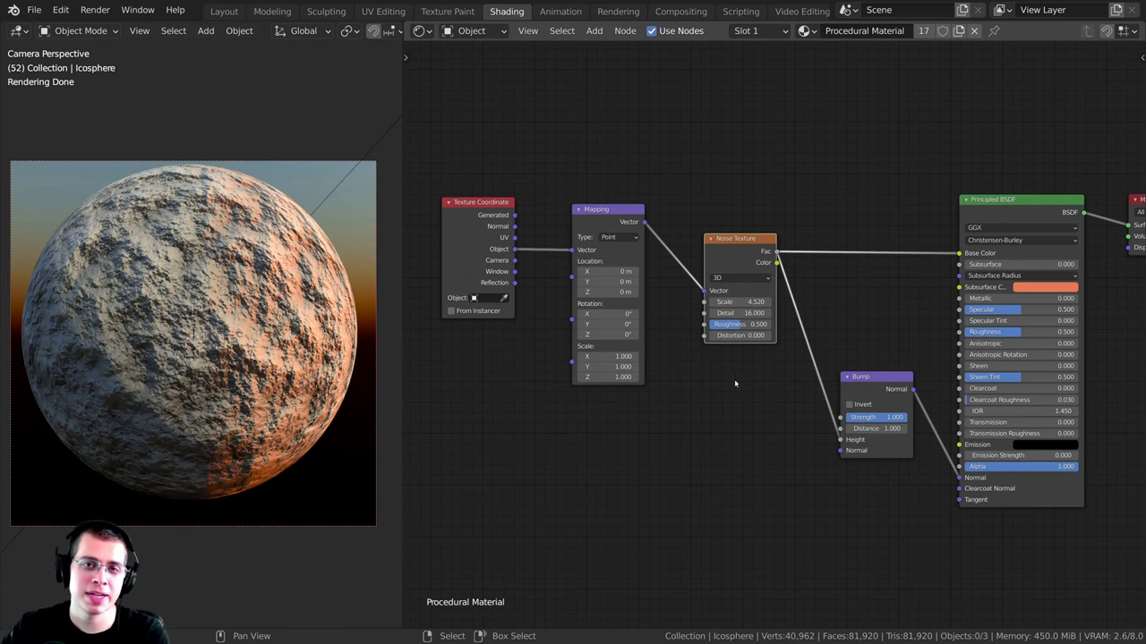
Step: Insert an RGB Curves node between the Noise Texture's Fac output and the Principled BSDF's Base Color input
{"action": "scroll", "coordinate": [718, 359], "scroll_direction": "up", "scroll_amount": 1}
{"action": "key", "text": "shift+a"}
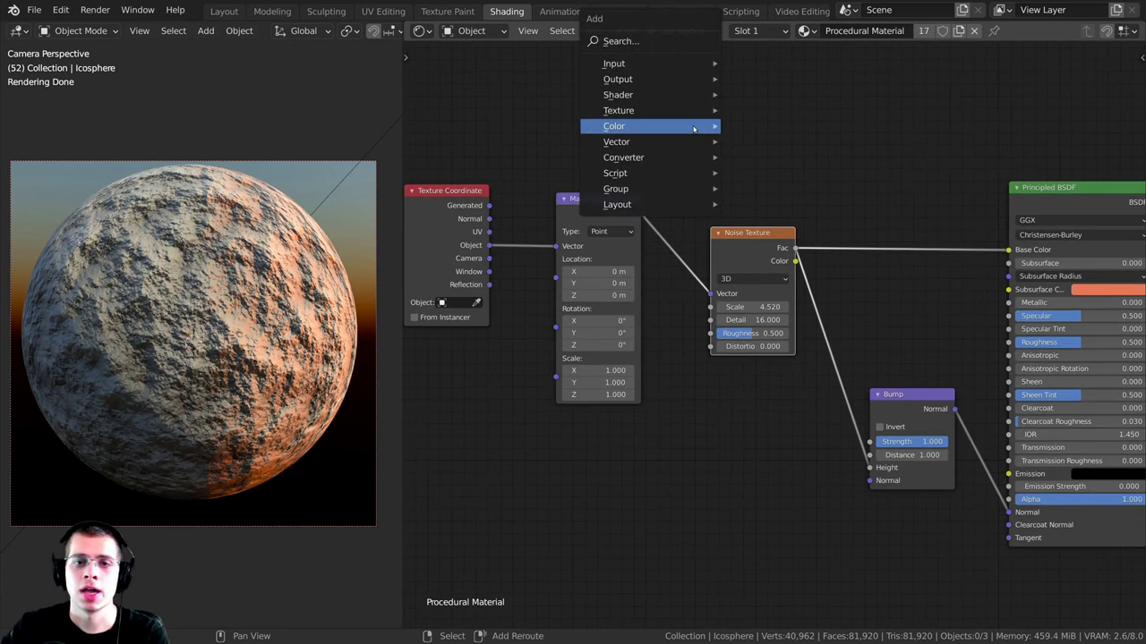
{"action": "mouse_move", "coordinate": [694, 130]}
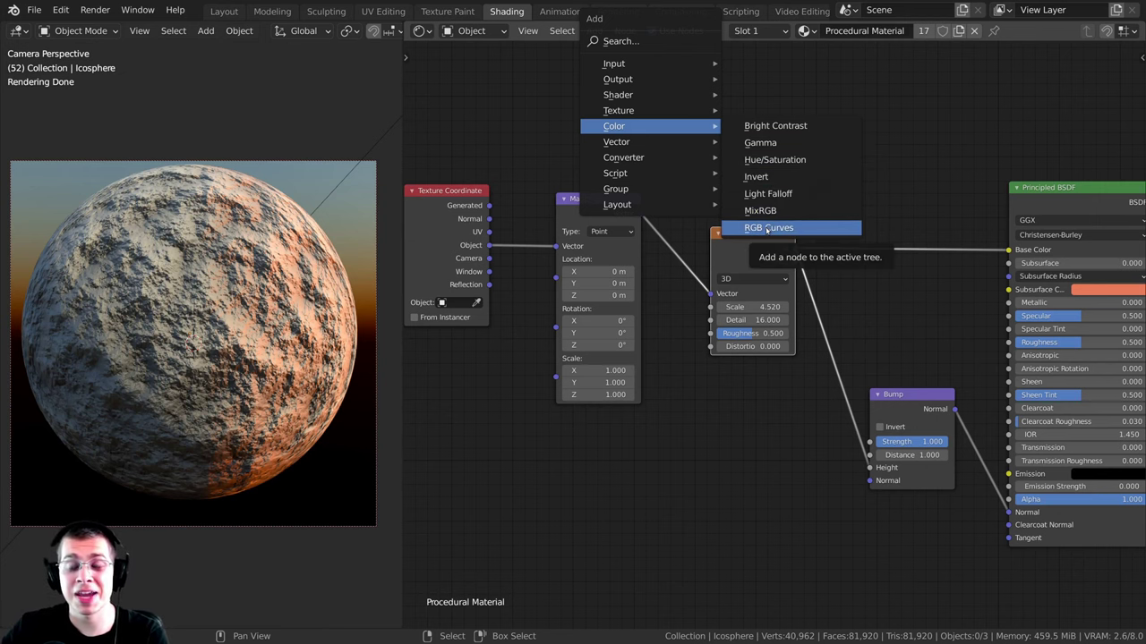
{"action": "left_click", "coordinate": [767, 230]}
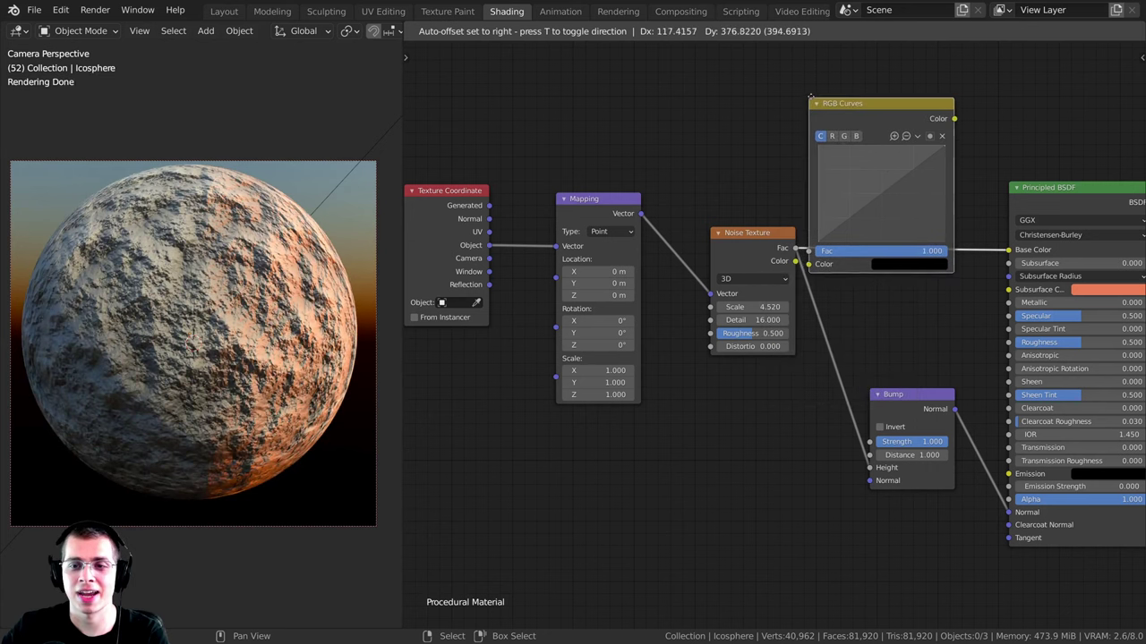
{"action": "left_click", "coordinate": [846, 154]}
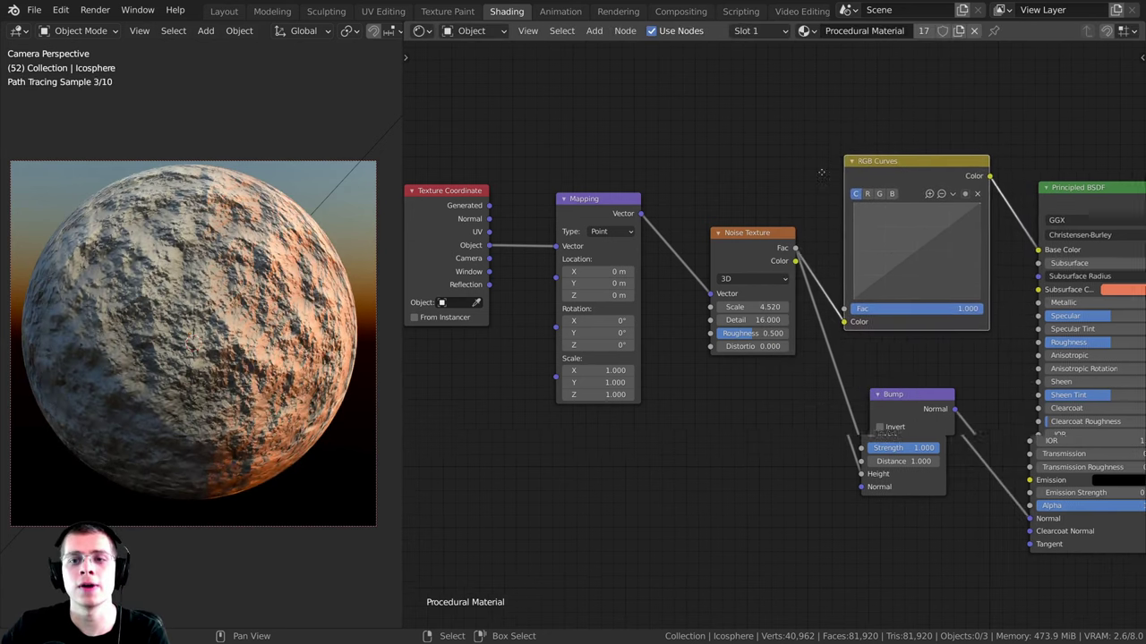
{"action": "scroll", "coordinate": [843, 192], "scroll_direction": "up", "scroll_amount": 2}
{"action": "scroll", "coordinate": [843, 192], "scroll_direction": "up", "scroll_amount": 1}
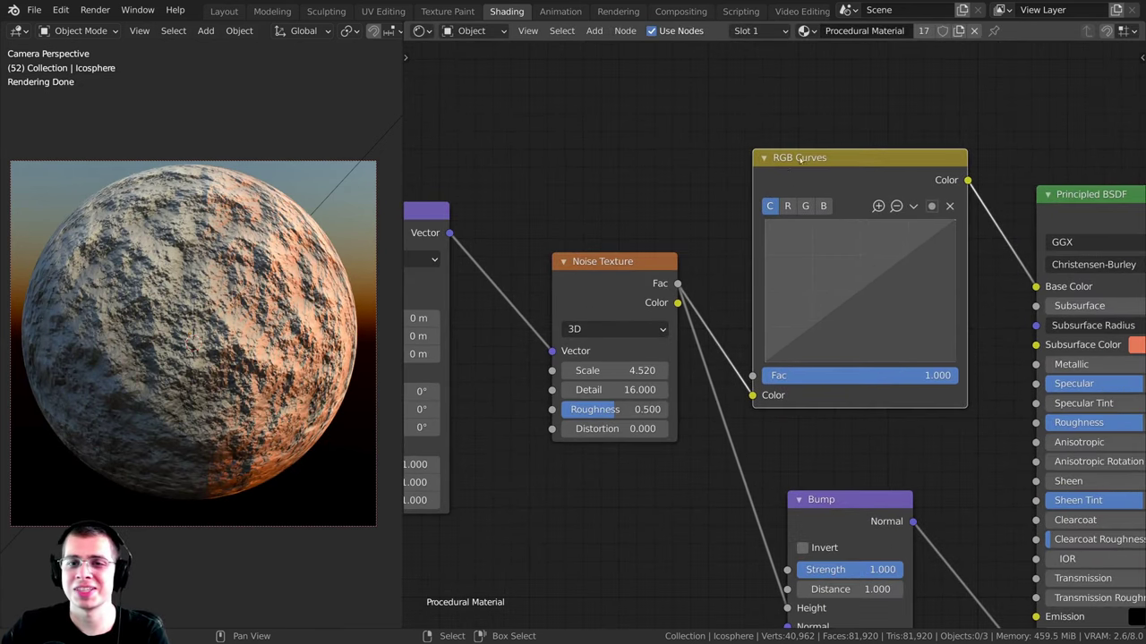
Step: Add unconnected Gamma, Invert and Light Falloff nodes stacked above the RGB Curves node
{"action": "key", "text": "shift+a"}
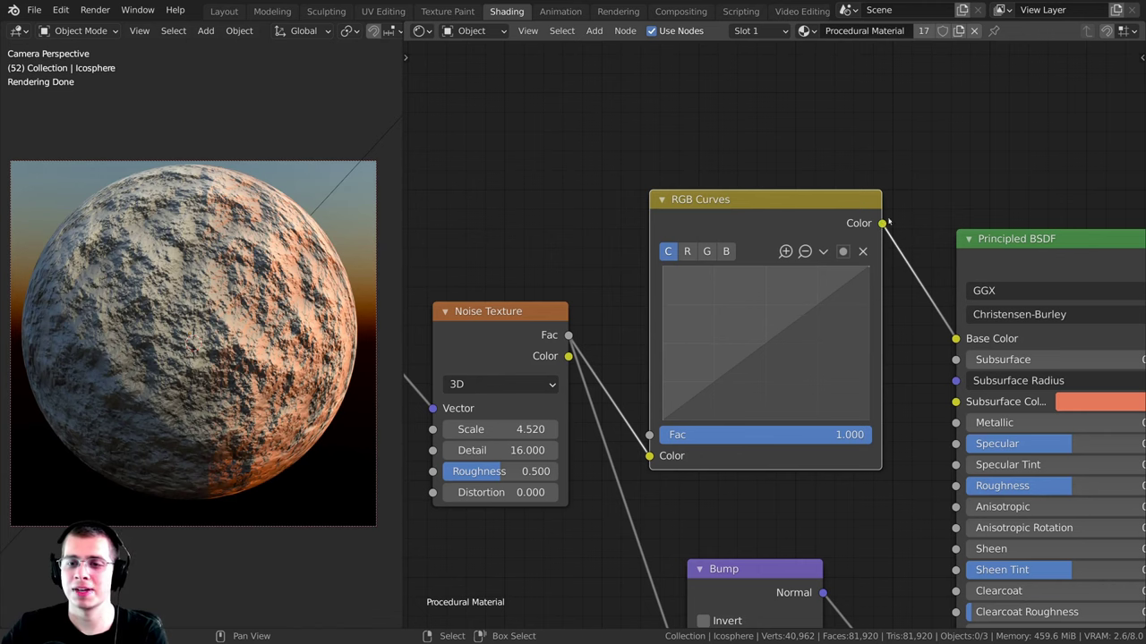
{"action": "left_click_drag", "start_coordinate": [884, 224], "coordinate": [1044, 145]}
{"action": "scroll", "coordinate": [777, 344], "scroll_direction": "down", "scroll_amount": 1}
{"action": "key", "text": "shift+a"}
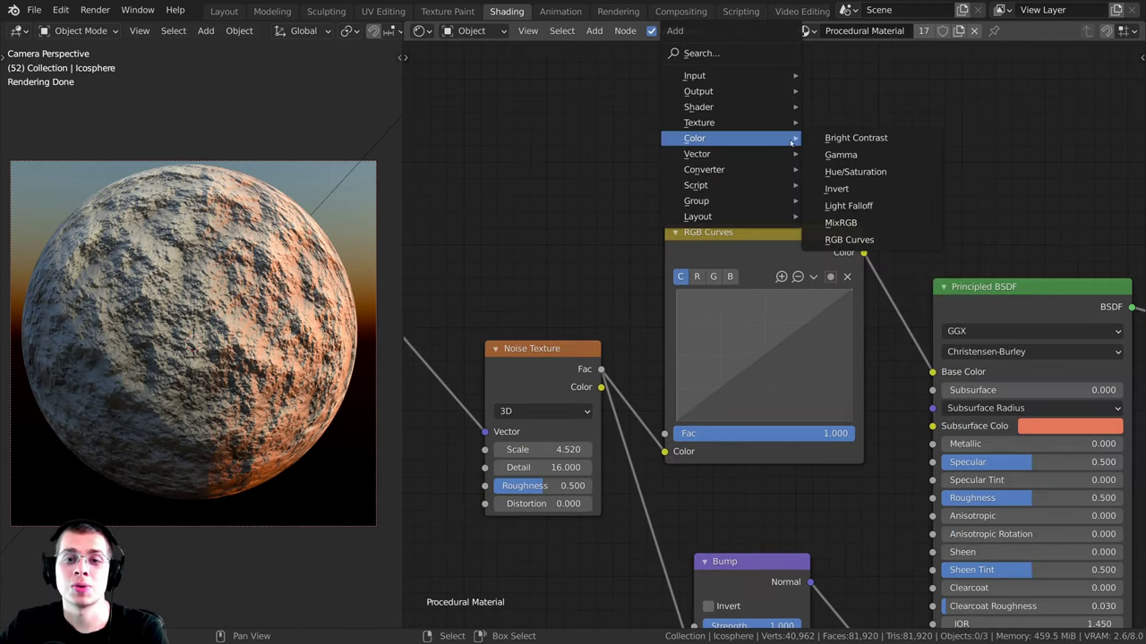
{"action": "left_click", "coordinate": [844, 156]}
{"action": "left_click", "coordinate": [736, 205]}
{"action": "key", "text": "shift+a"}
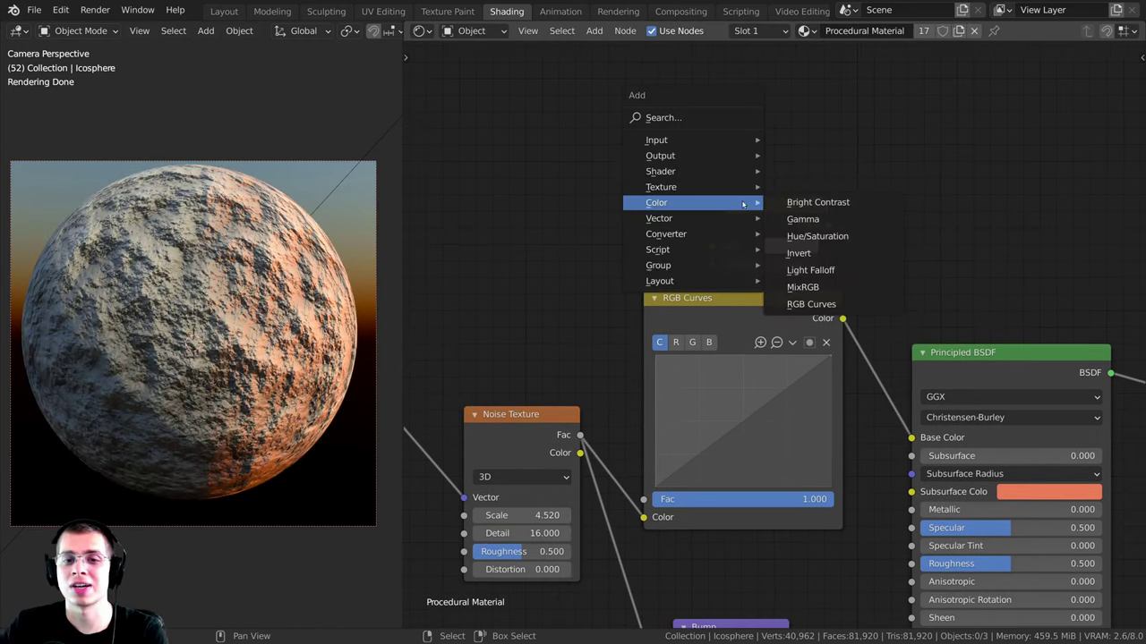
{"action": "left_click", "coordinate": [795, 258]}
{"action": "left_click", "coordinate": [719, 96]}
{"action": "key", "text": "shift+a"}
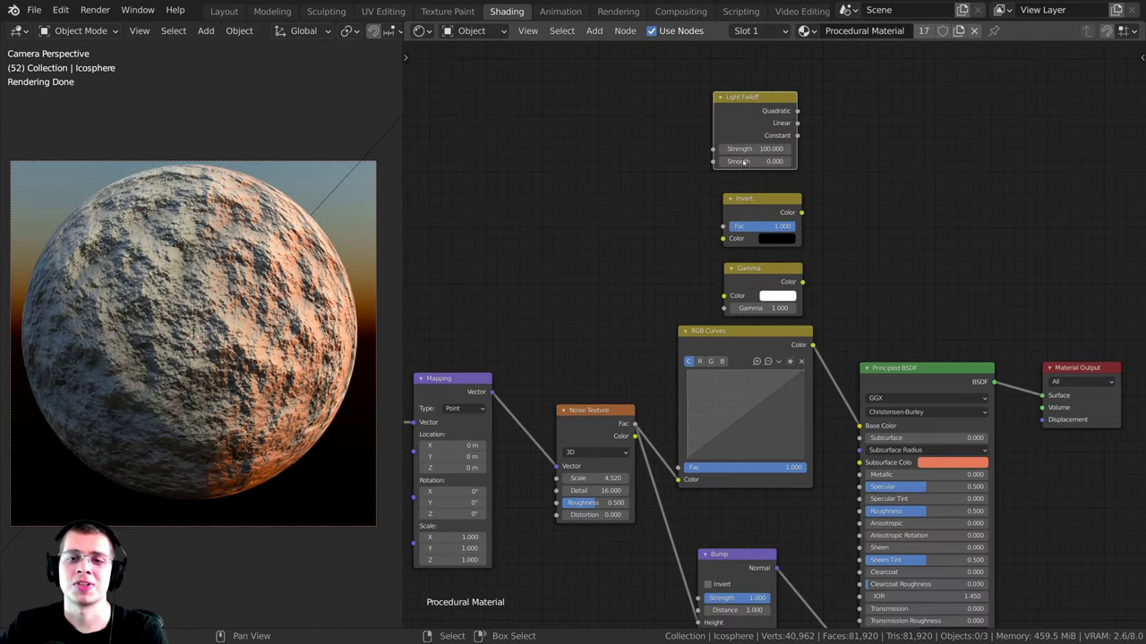
Step: Delete the unconnected Light Falloff, Invert and Gamma nodes above the RGB Curves node
{"action": "left_click_drag", "start_coordinate": [748, 99], "coordinate": [766, 115]}
{"action": "scroll", "coordinate": [778, 161], "scroll_direction": "up", "scroll_amount": 3}
{"action": "key", "text": "x"}
{"action": "left_click", "coordinate": [748, 173]}
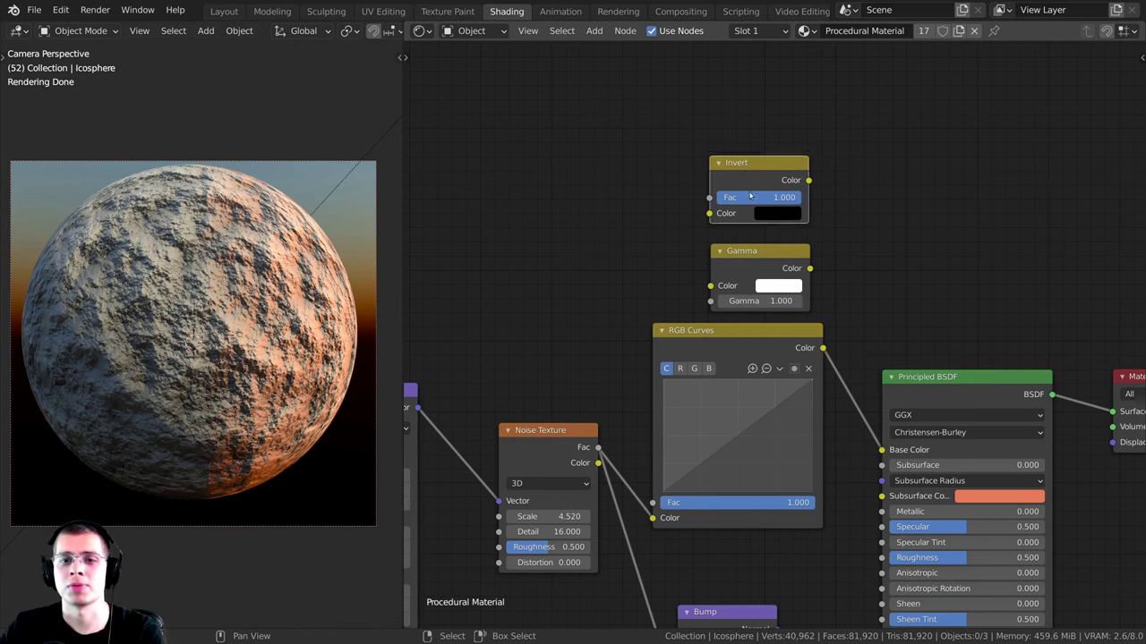
{"action": "key", "text": "x"}
{"action": "left_click", "coordinate": [745, 261]}
{"action": "key", "text": "x"}
Step: Nudge the RGB Curves node slightly farther from the Noise Texture node
{"action": "middle_click_drag", "start_coordinate": [747, 346], "coordinate": [742, 223]}
{"action": "scroll", "coordinate": [742, 223], "scroll_direction": "up", "scroll_amount": 1}
{"action": "mouse_move", "coordinate": [734, 220]}
{"action": "left_mouse_down"}
{"action": "mouse_move", "coordinate": [735, 210]}
{"action": "mouse_move", "coordinate": [746, 216]}
{"action": "left_mouse_up"}
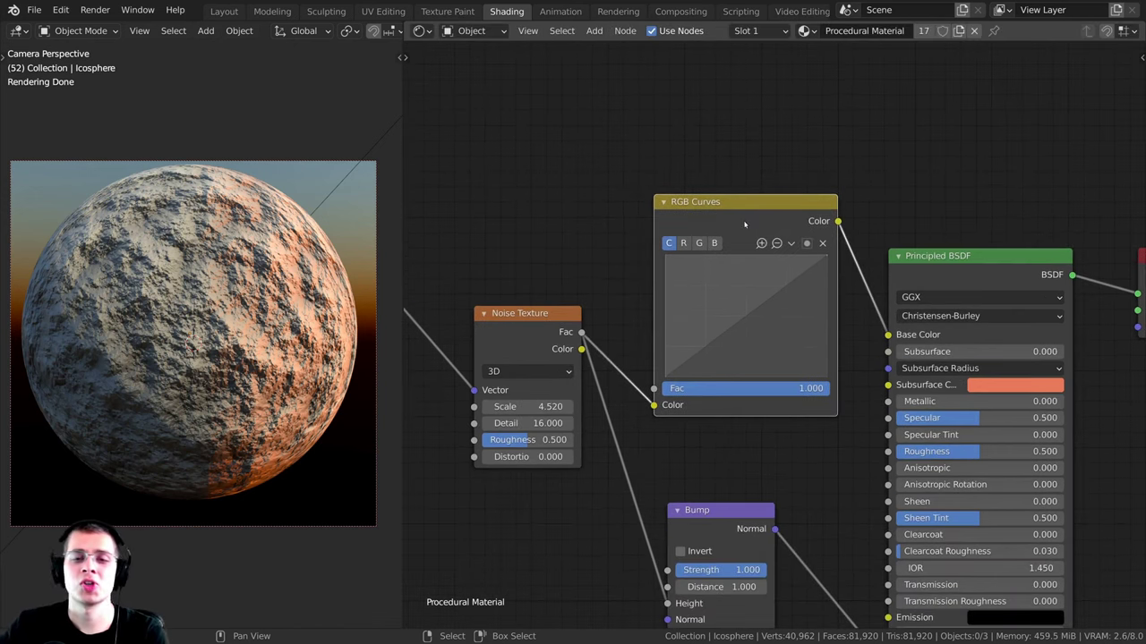
Step: Preview the RGB Curves node's color output directly on the sphere
{"action": "middle_click_drag", "start_coordinate": [747, 216], "coordinate": [839, 209]}
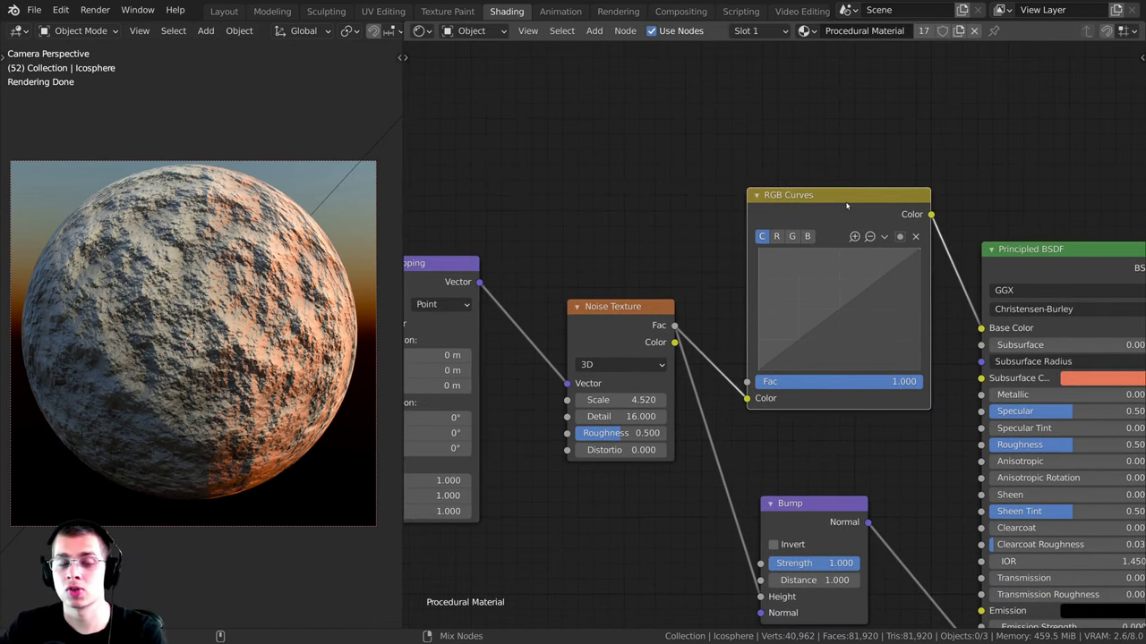
{"action": "left_click", "coordinate": [850, 209], "text": "ctrl+shift"}
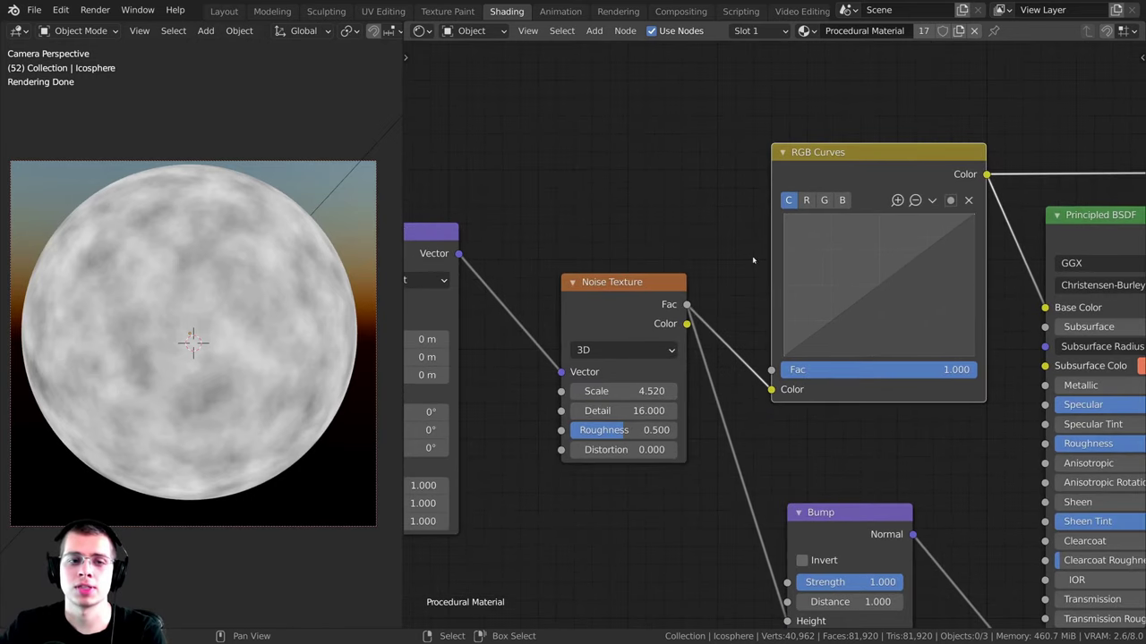
{"action": "middle_click_drag", "start_coordinate": [732, 345], "coordinate": [725, 330]}
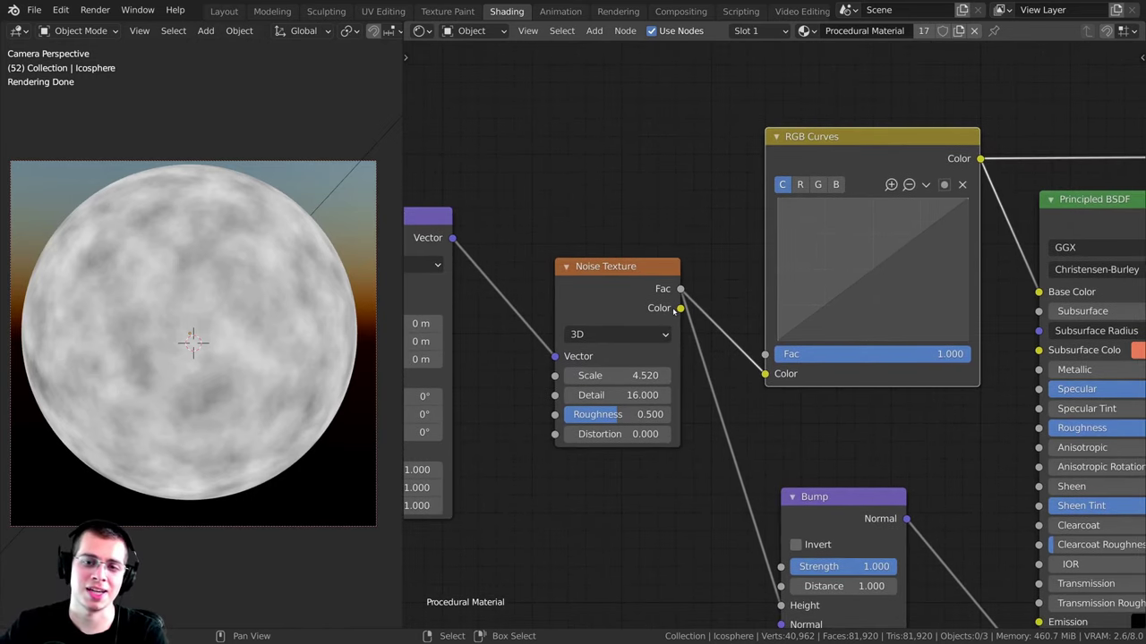
Step: Feed the RGB Curves node from the Noise Texture's Color output and move the Noise Texture slightly farther away from it
{"action": "left_click_drag", "start_coordinate": [681, 308], "coordinate": [712, 232]}
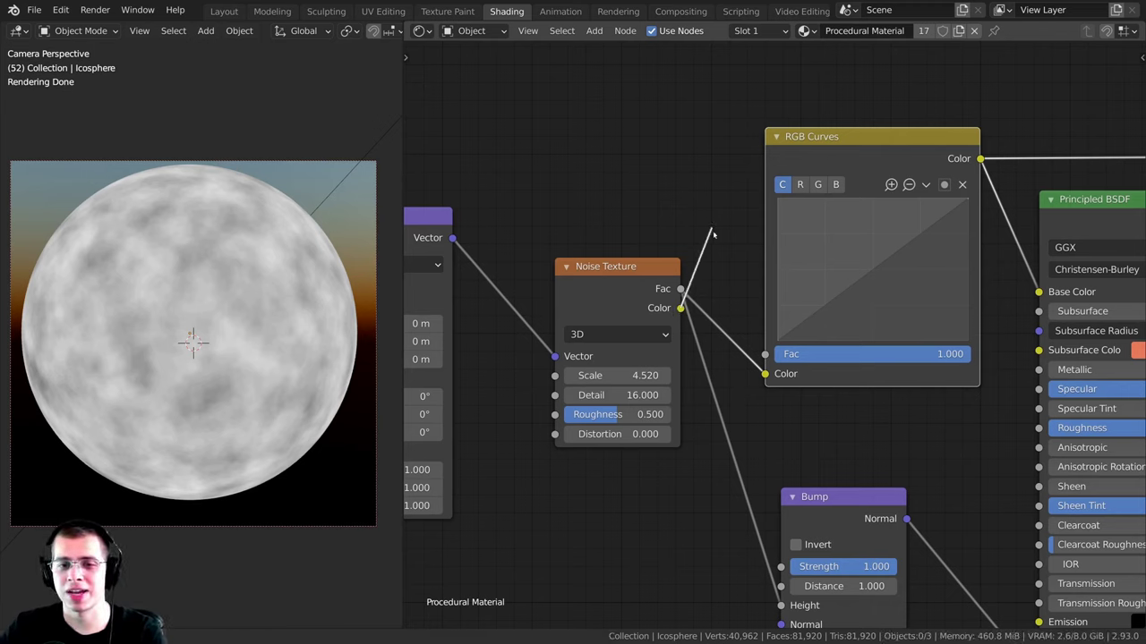
{"action": "left_click_drag", "start_coordinate": [764, 380], "coordinate": [765, 374]}
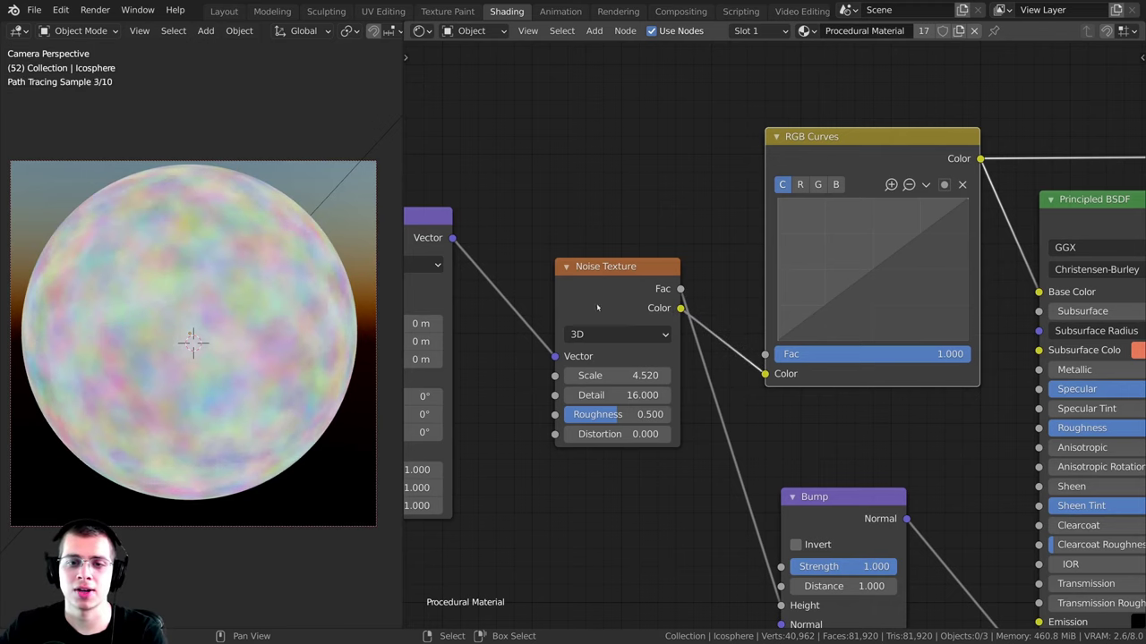
{"action": "left_click_drag", "start_coordinate": [612, 305], "coordinate": [576, 321]}
Step: Shape the RGB Curves node's combined curve into a steep S with its upper point at about X 0.49, Y 0.83
{"action": "middle_click_drag", "start_coordinate": [792, 375], "coordinate": [759, 372]}
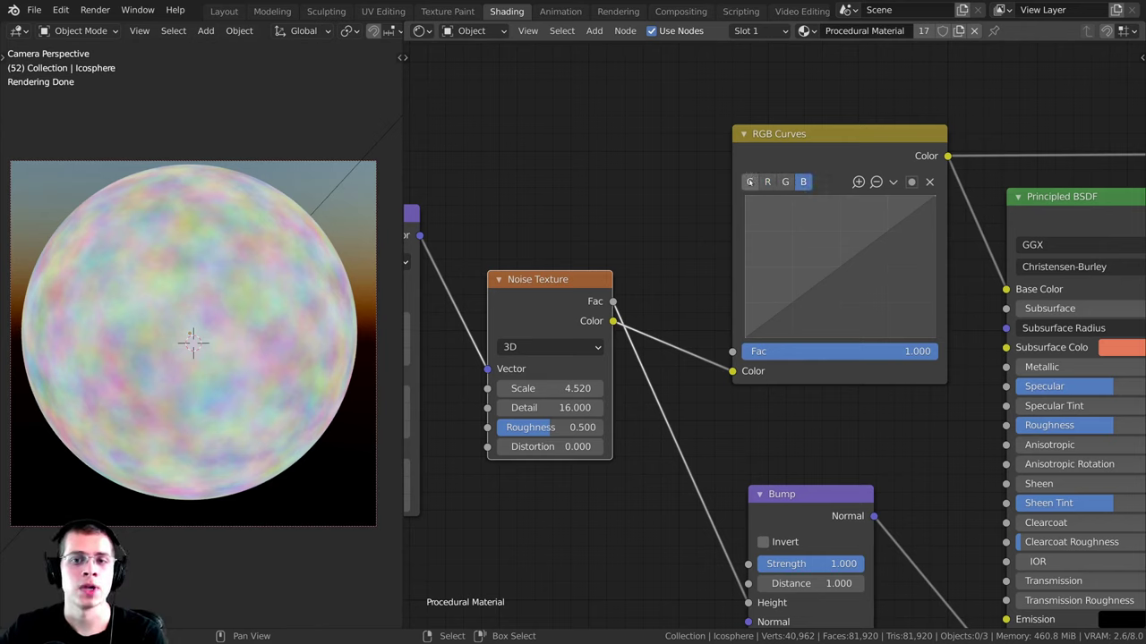
{"action": "mouse_move", "coordinate": [858, 256]}
{"action": "left_mouse_down"}
{"action": "mouse_move", "coordinate": [843, 235]}
{"action": "mouse_move", "coordinate": [838, 254]}
{"action": "mouse_move", "coordinate": [828, 243]}
{"action": "mouse_move", "coordinate": [881, 297]}
{"action": "left_mouse_up"}
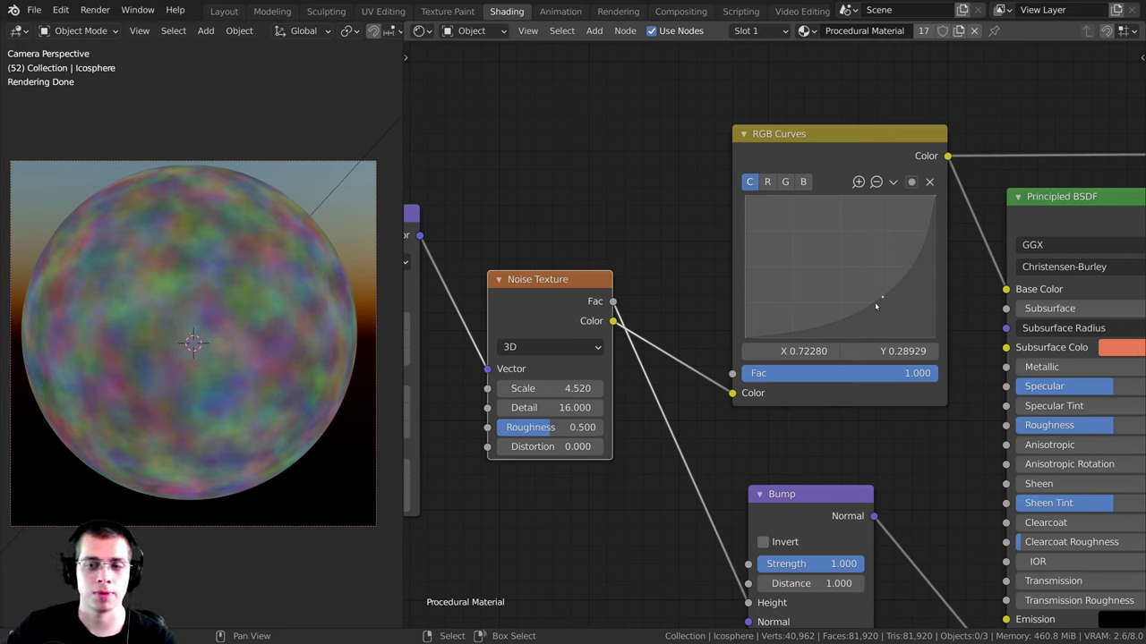
{"action": "left_click_drag", "start_coordinate": [883, 299], "coordinate": [863, 220]}
{"action": "left_click_drag", "start_coordinate": [841, 241], "coordinate": [834, 303]}
{"action": "left_click_drag", "start_coordinate": [888, 225], "coordinate": [838, 220]}
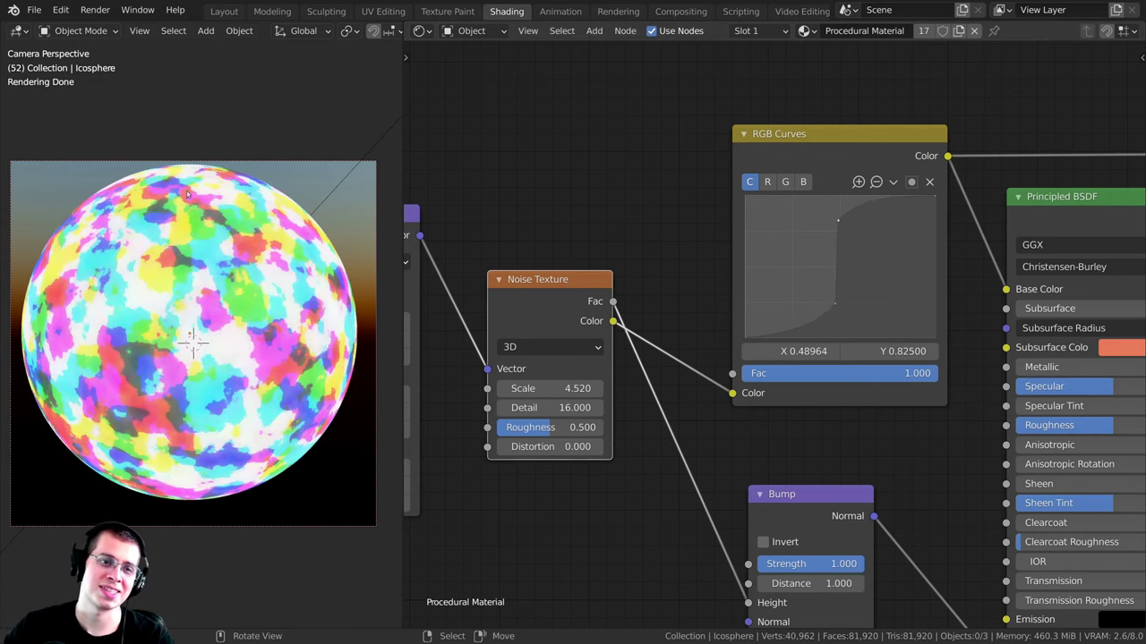
Step: Soften the combined curve's S shape by moving its upper point to about X 0.55, Y 0.78
{"action": "scroll", "coordinate": [179, 335], "scroll_direction": "up", "scroll_amount": 1}
{"action": "middle_click_drag", "start_coordinate": [179, 335], "coordinate": [350, 373]}
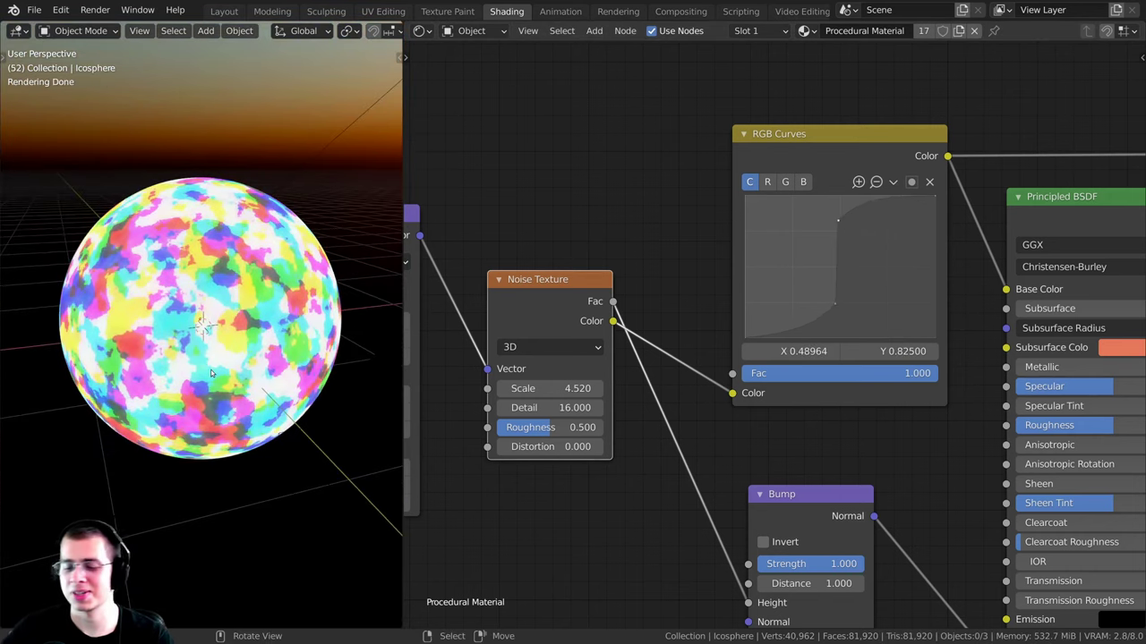
{"action": "key", "text": "KP_0"}
{"action": "middle_click_drag", "start_coordinate": [878, 307], "coordinate": [866, 330]}
{"action": "left_click_drag", "start_coordinate": [827, 244], "coordinate": [839, 252]}
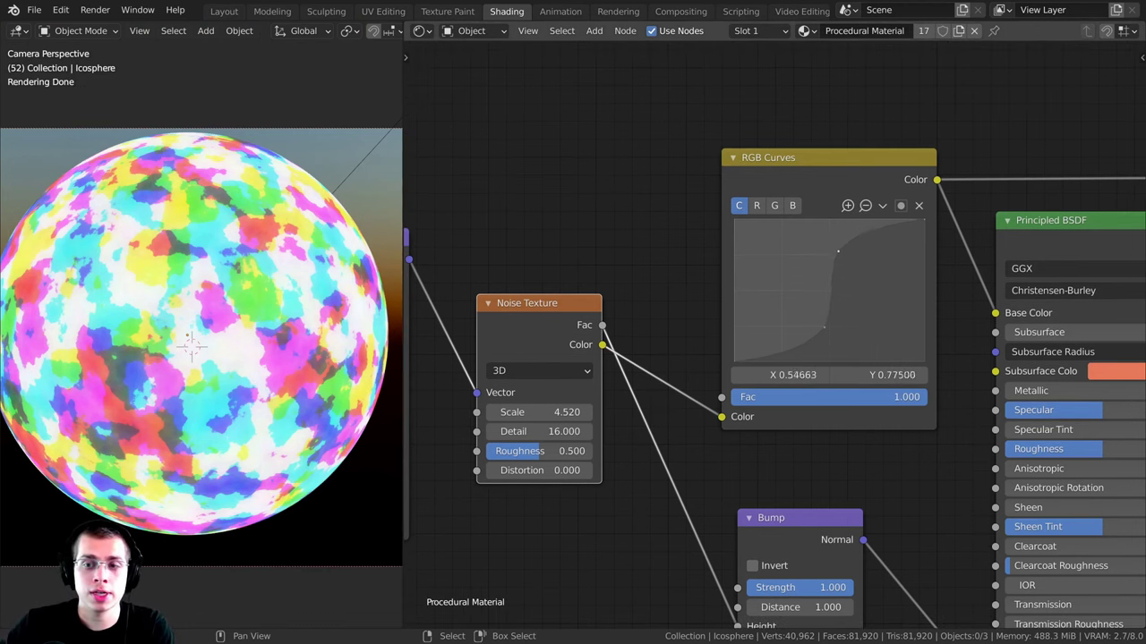
Step: Delete the combined curve's upper point and raise the remaining point to about X 0.46, Y 0.56
{"action": "left_click", "coordinate": [920, 207]}
{"action": "left_click_drag", "start_coordinate": [823, 331], "coordinate": [811, 269]}
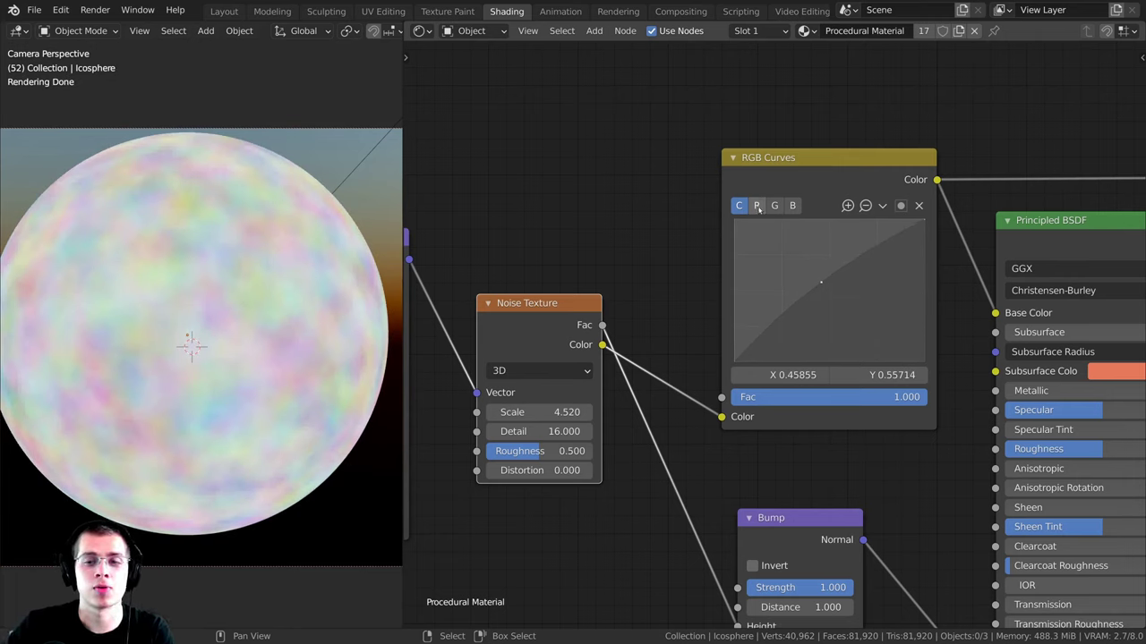
Step: Raise the red curve with a point at about X 0.29, Y 0.68 and lower the green curve at about X 0.63, Y 0.29
{"action": "left_click", "coordinate": [756, 206]}
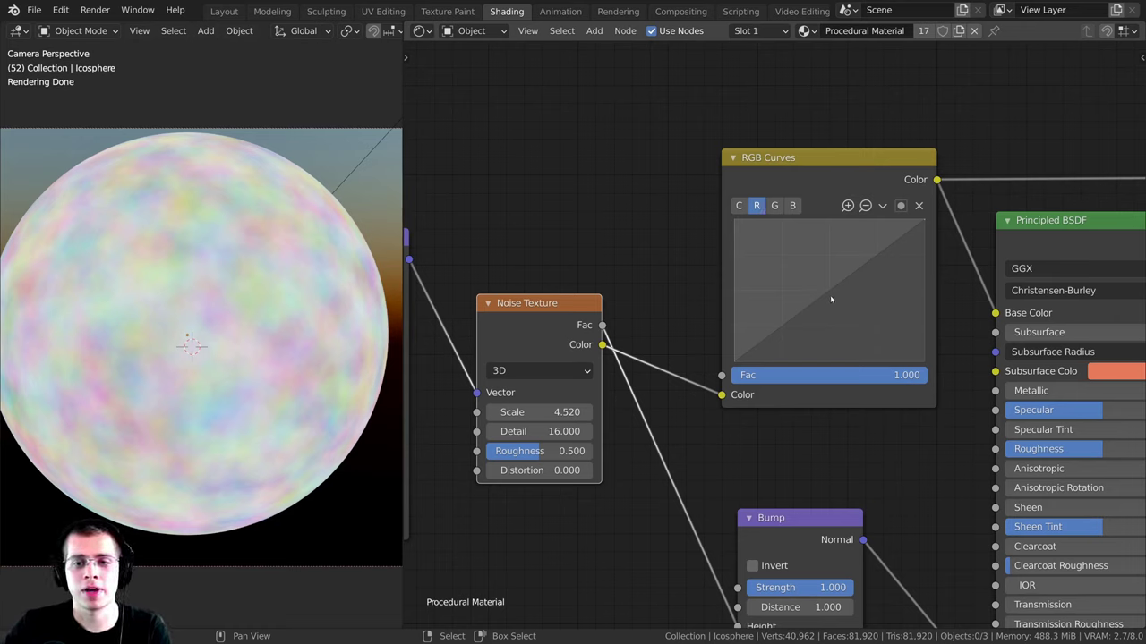
{"action": "left_click_drag", "start_coordinate": [805, 308], "coordinate": [788, 264]}
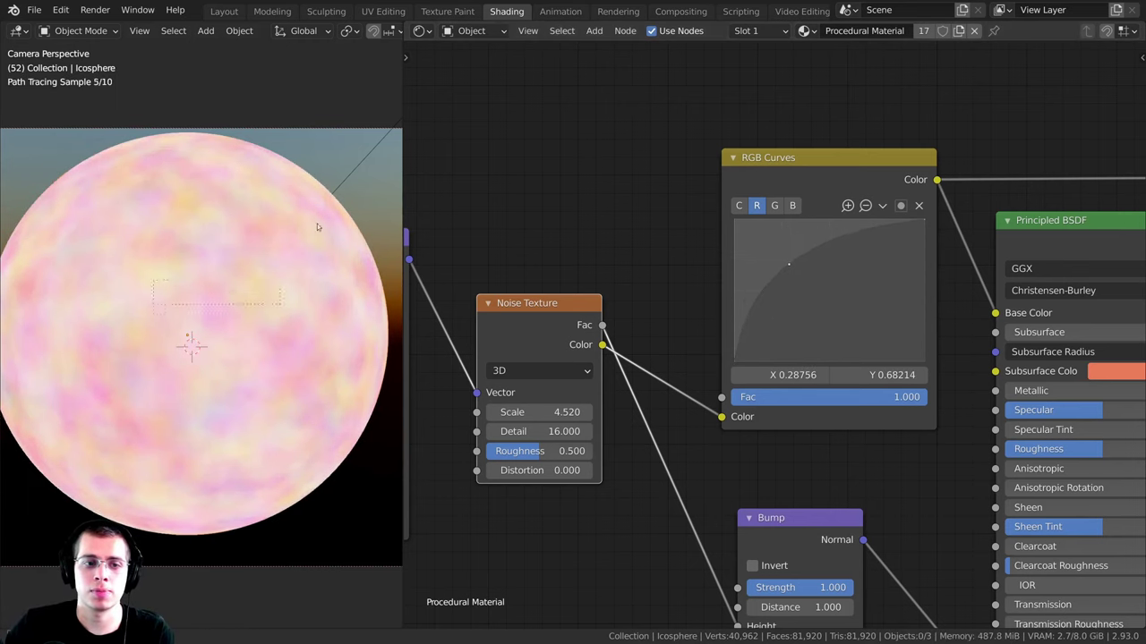
{"action": "left_click", "coordinate": [776, 206]}
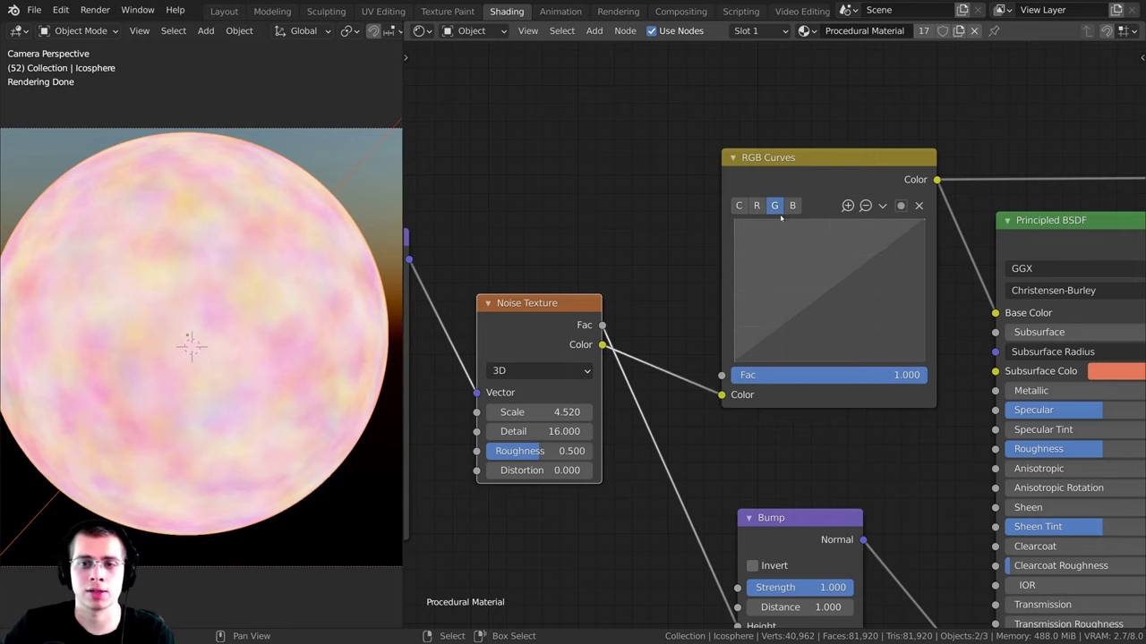
{"action": "left_click_drag", "start_coordinate": [823, 295], "coordinate": [853, 319]}
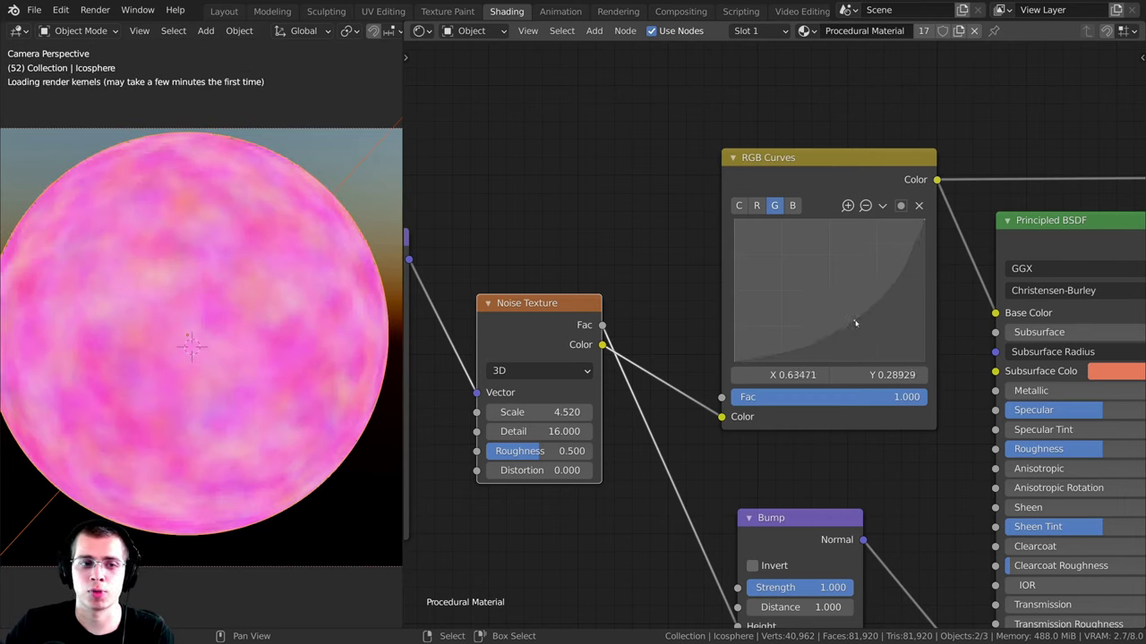
Step: Try the blue curve raised and strongly lowered, and leave its point at about X 0.41, Y 0.42
{"action": "left_click", "coordinate": [793, 206]}
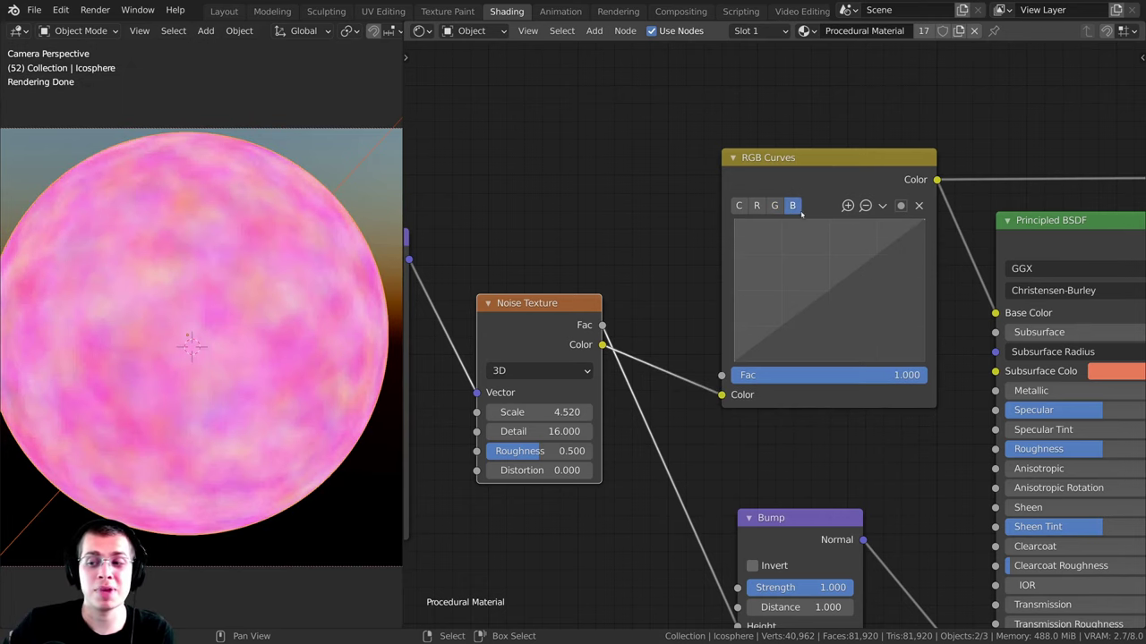
{"action": "left_click_drag", "start_coordinate": [822, 298], "coordinate": [797, 265]}
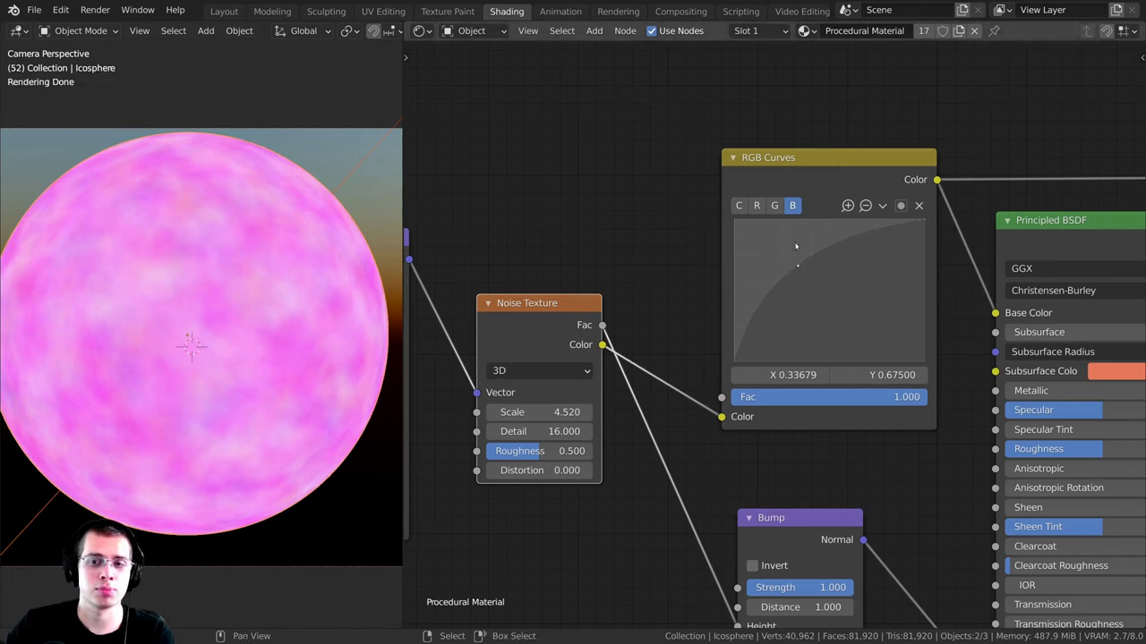
{"action": "left_click_drag", "start_coordinate": [797, 265], "coordinate": [876, 347]}
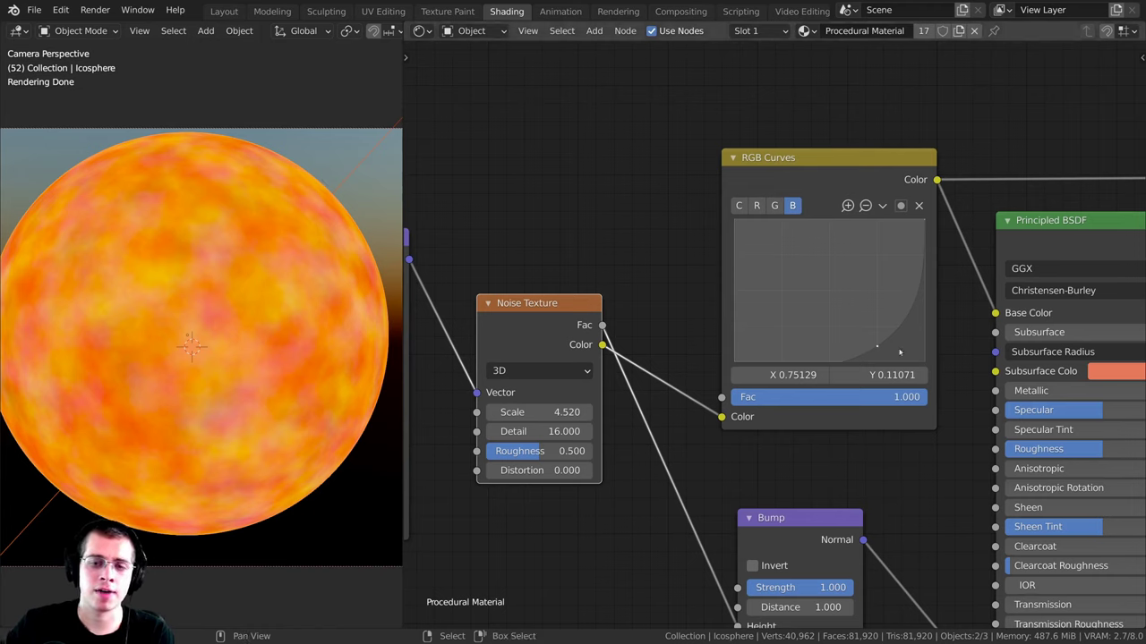
{"action": "left_click_drag", "start_coordinate": [877, 349], "coordinate": [813, 302]}
Step: Delete the RGB Curves node between the Noise Texture and the Principled BSDF
{"action": "left_click_drag", "start_coordinate": [801, 158], "coordinate": [760, 124]}
{"action": "scroll", "coordinate": [783, 170], "scroll_direction": "down", "scroll_amount": 1}
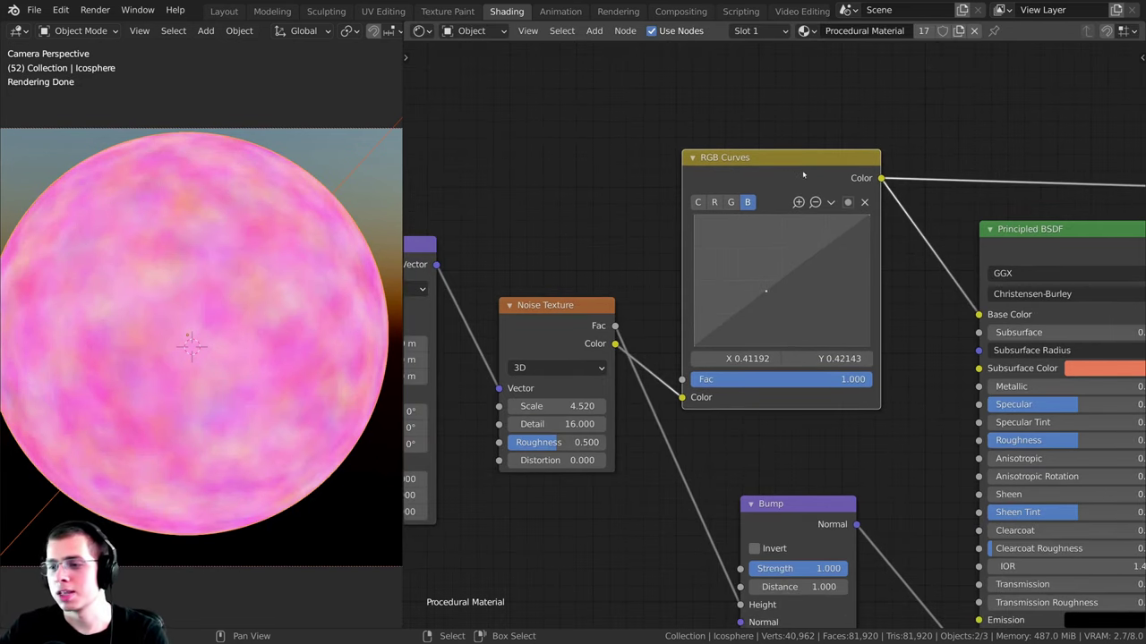
{"action": "left_click_drag", "start_coordinate": [770, 166], "coordinate": [759, 167]}
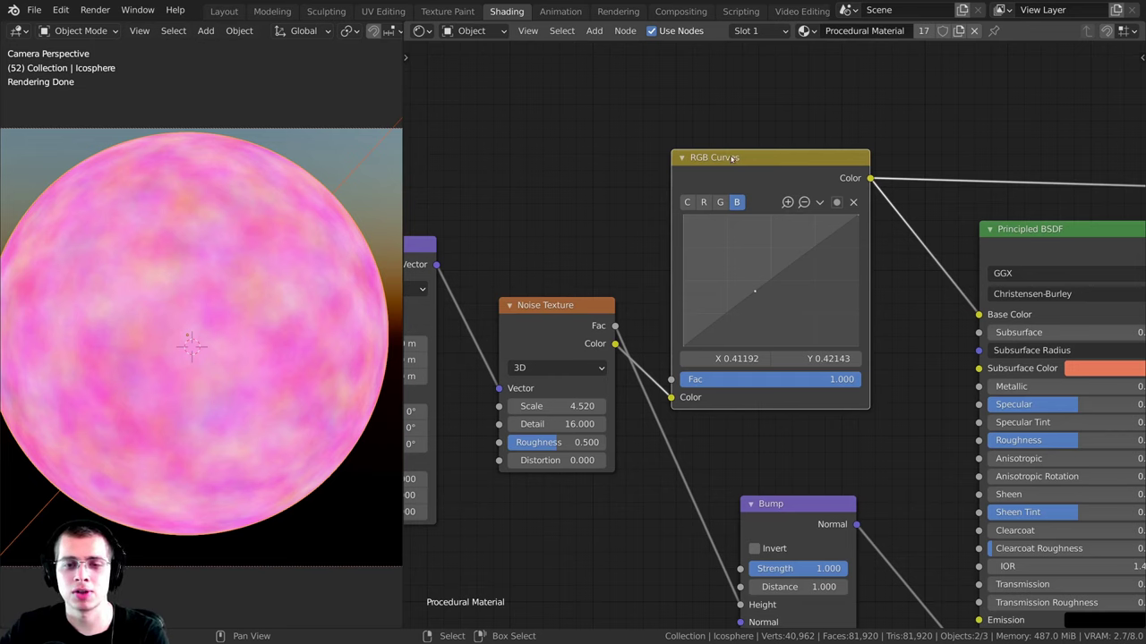
{"action": "key", "text": "x"}
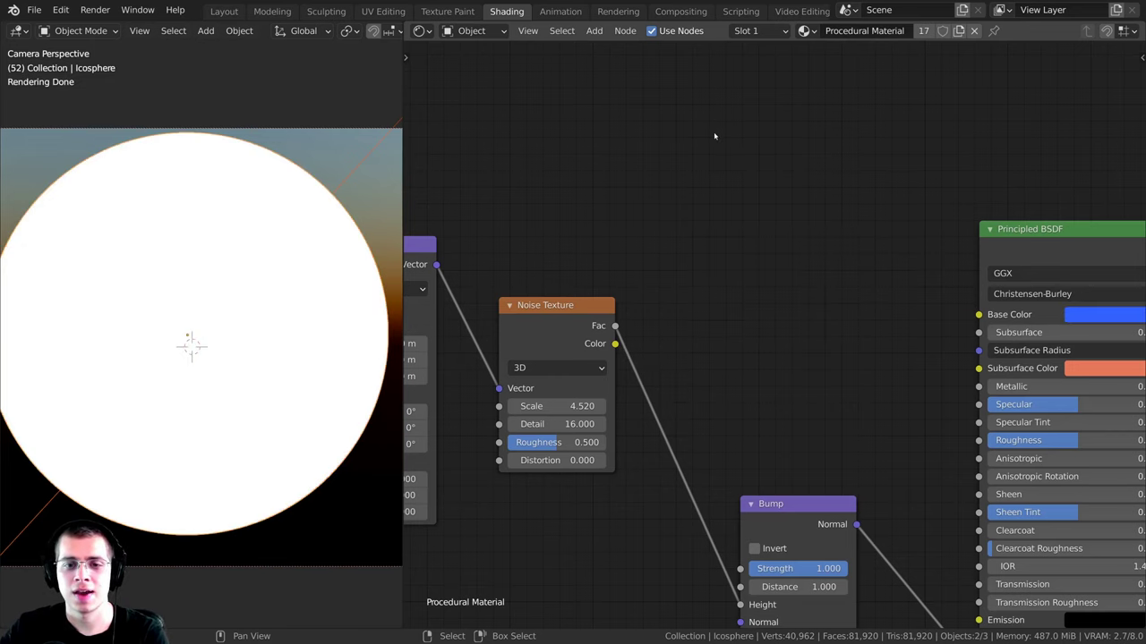
Step: Add a Bright/Contrast node and connect it between the Noise Texture's Color output and the Principled BSDF's Base Color
{"action": "key", "text": "shift+a"}
{"action": "mouse_move", "coordinate": [714, 134]}
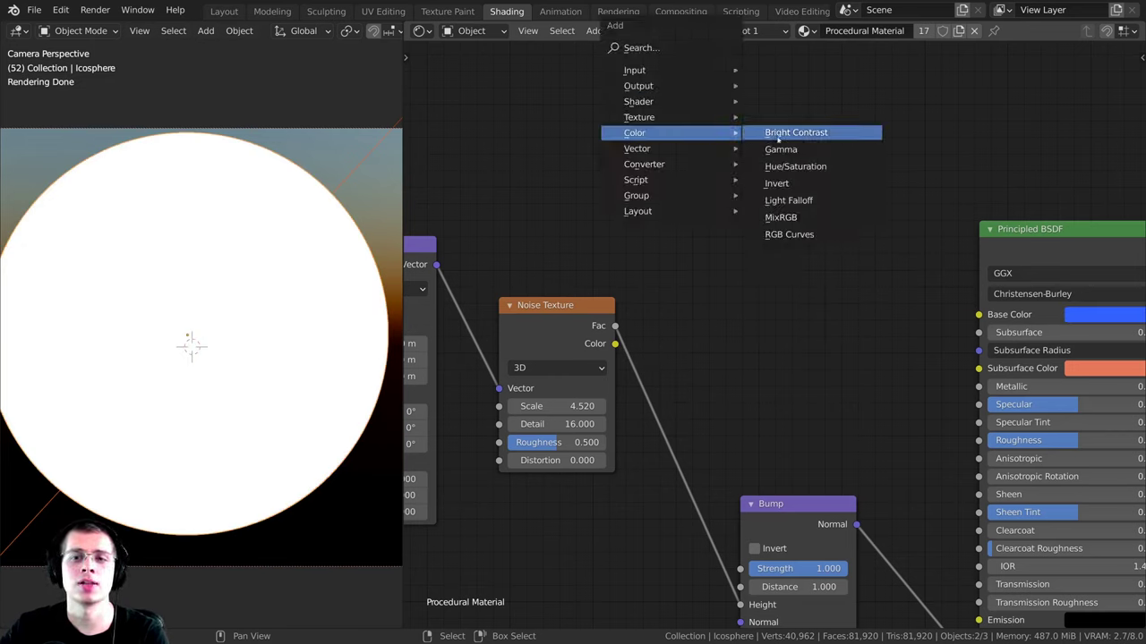
{"action": "left_click", "coordinate": [798, 137]}
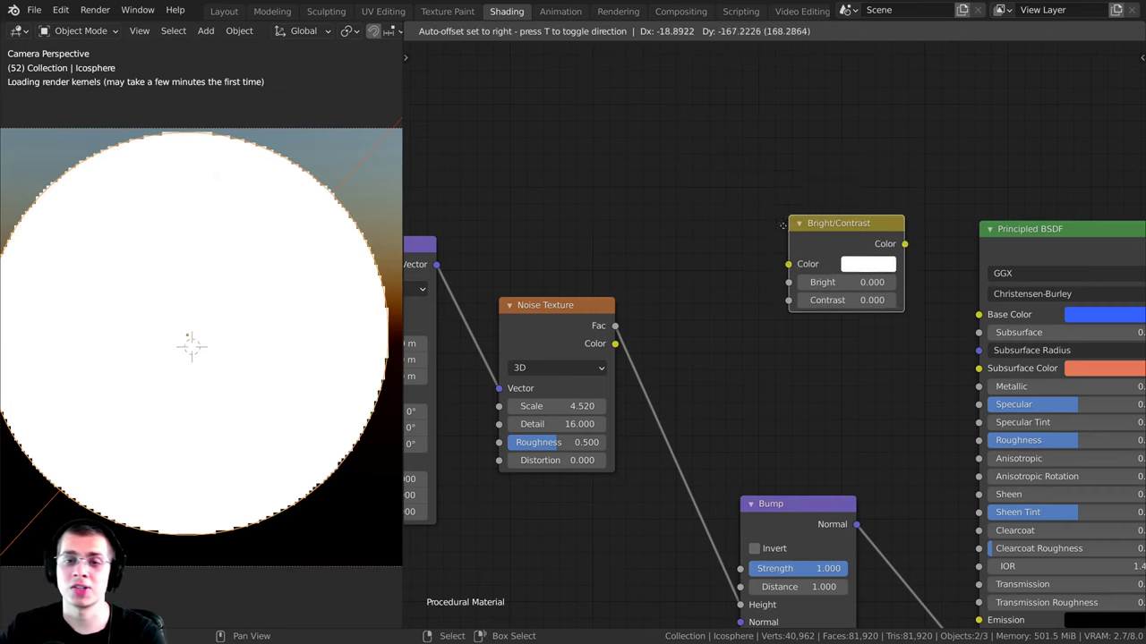
{"action": "left_click", "coordinate": [744, 245]}
{"action": "left_click_drag", "start_coordinate": [616, 343], "coordinate": [752, 296]}
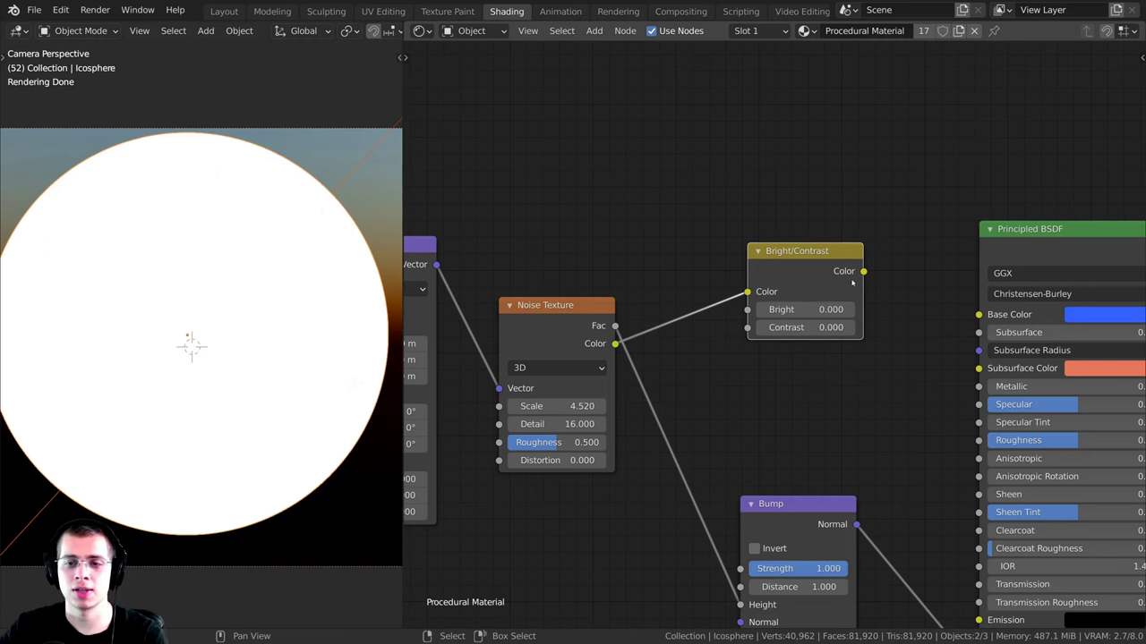
{"action": "left_click_drag", "start_coordinate": [864, 272], "coordinate": [985, 311]}
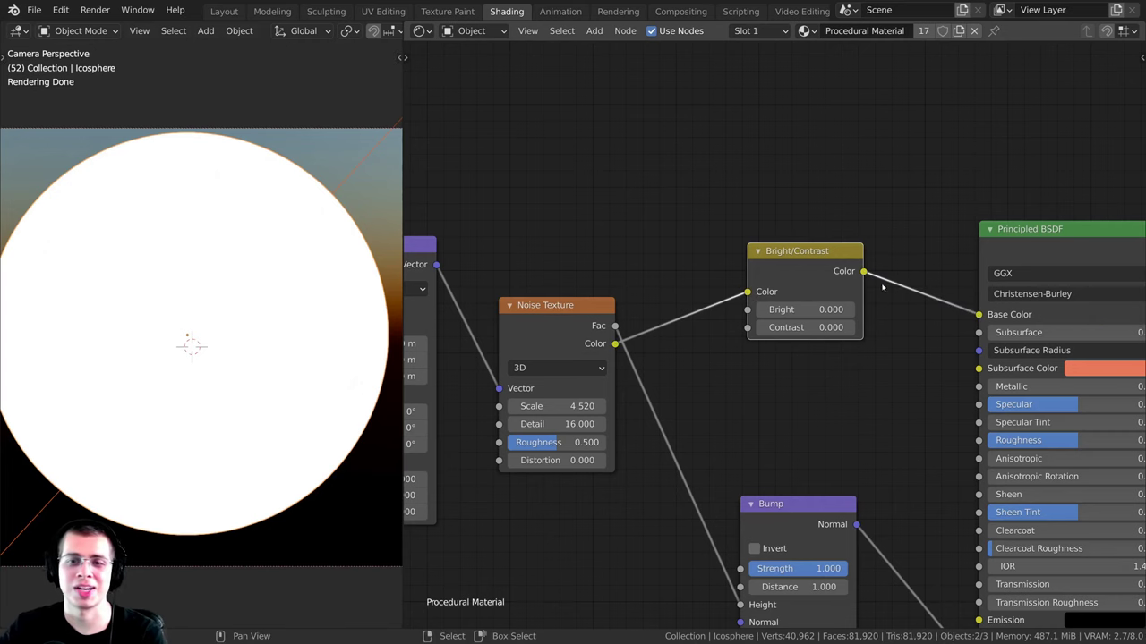
Step: Preview the Bright/Contrast node's output on the sphere, set Bright to 0.260 and raise Contrast
{"action": "middle_click_drag", "start_coordinate": [797, 266], "coordinate": [721, 278]}
{"action": "scroll", "coordinate": [874, 300], "scroll_direction": "down", "scroll_amount": 1}
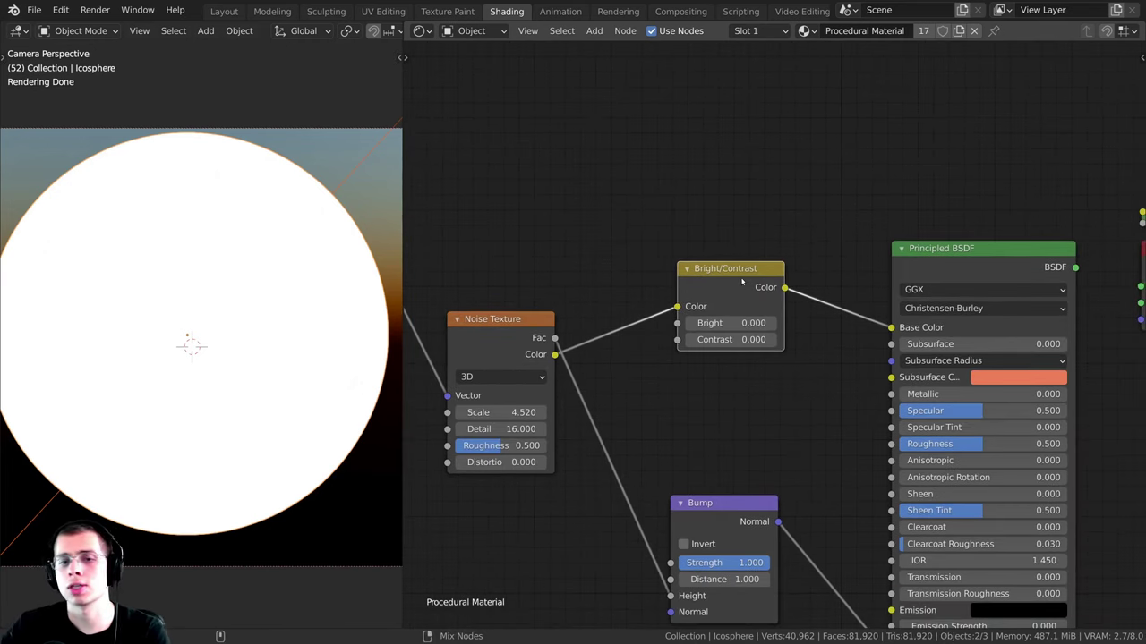
{"action": "left_click", "coordinate": [740, 280], "text": "ctrl+shift"}
{"action": "scroll", "coordinate": [780, 304], "scroll_direction": "up", "scroll_amount": 3}
{"action": "mouse_move", "coordinate": [741, 280]}
{"action": "middle_mouse_down"}
{"action": "mouse_move", "coordinate": [780, 290]}
{"action": "mouse_move", "coordinate": [749, 261]}
{"action": "middle_mouse_up"}
{"action": "scroll", "coordinate": [750, 261], "scroll_direction": "up", "scroll_amount": 3}
{"action": "left_click_drag", "start_coordinate": [775, 337], "coordinate": [838, 339]}
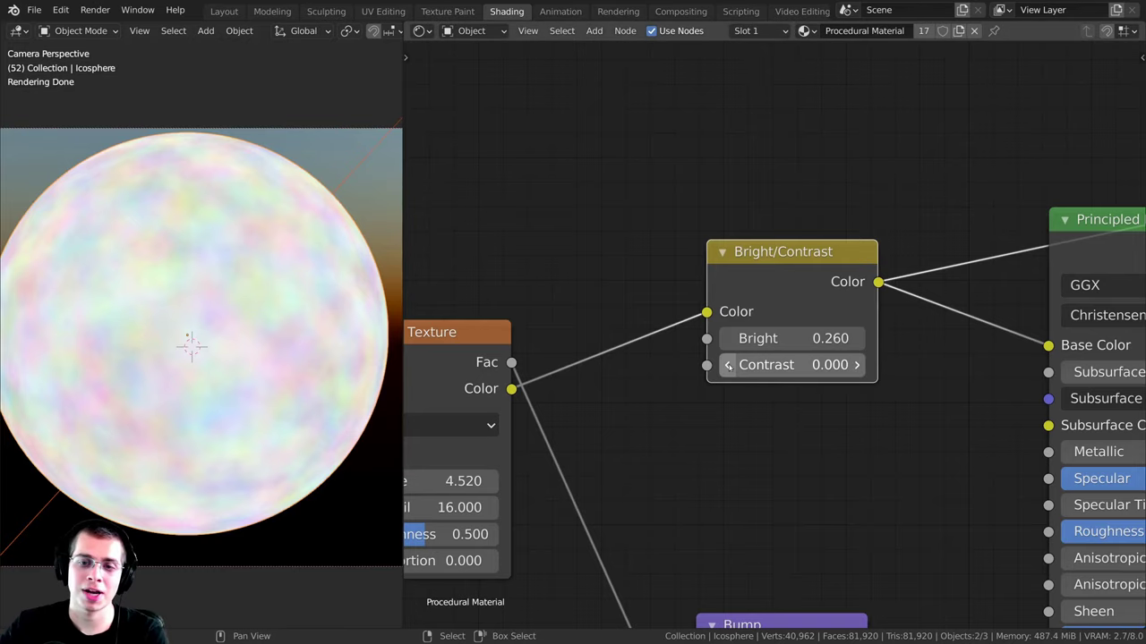
{"action": "left_click_drag", "start_coordinate": [775, 365], "coordinate": [907, 364]}
Step: Remove the Bright/Contrast node while keeping the Noise Texture's Color linked to Base Color, and restore the Principled BSDF output on the sphere
{"action": "scroll", "coordinate": [255, 358], "scroll_direction": "down", "scroll_amount": 2}
{"action": "mouse_move", "coordinate": [251, 363]}
{"action": "middle_mouse_down"}
{"action": "mouse_move", "coordinate": [275, 460]}
{"action": "mouse_move", "coordinate": [252, 335]}
{"action": "mouse_move", "coordinate": [237, 346]}
{"action": "middle_mouse_up"}
{"action": "key", "text": "KP_0"}
{"action": "scroll", "coordinate": [780, 371], "scroll_direction": "down", "scroll_amount": 1}
{"action": "left_click_drag", "start_coordinate": [786, 276], "coordinate": [754, 269]}
{"action": "key", "text": "ctrl+x"}
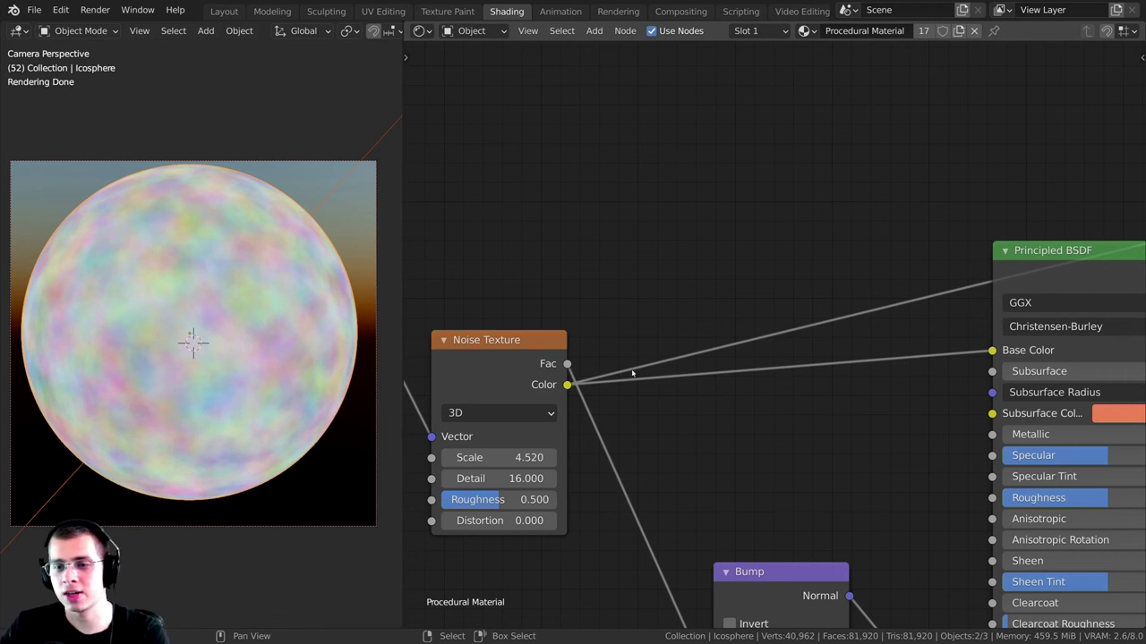
{"action": "scroll", "coordinate": [653, 284], "scroll_direction": "down", "scroll_amount": 1}
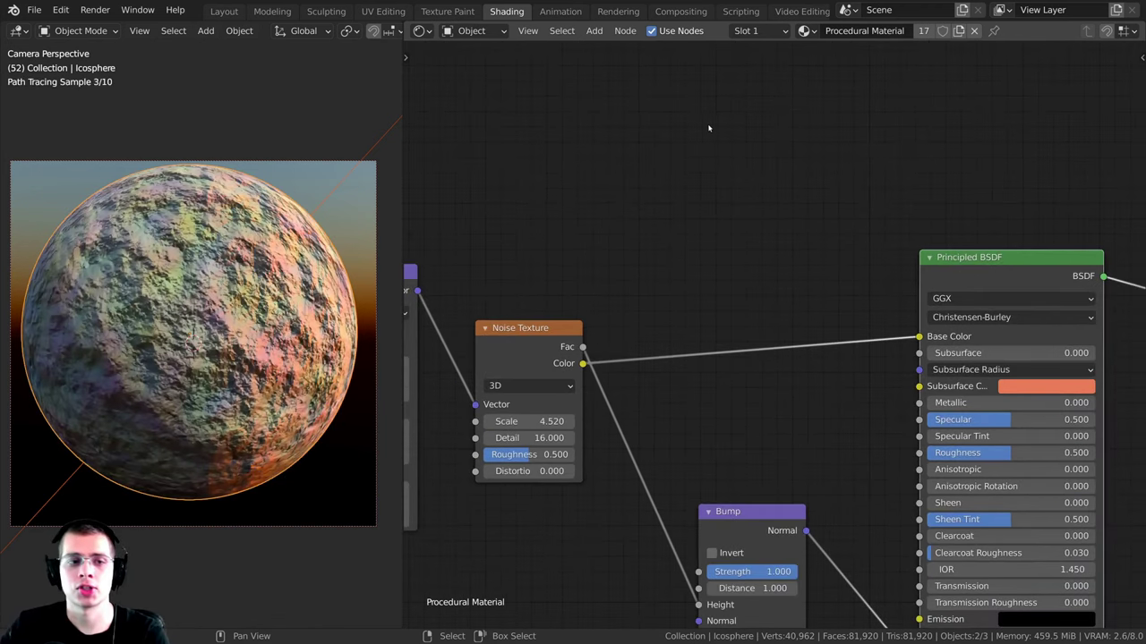
Step: Insert a MixRGB node on the link between the Noise Texture's Color output and the Base Color input
{"action": "key", "text": "shift+a"}
{"action": "mouse_move", "coordinate": [707, 127]}
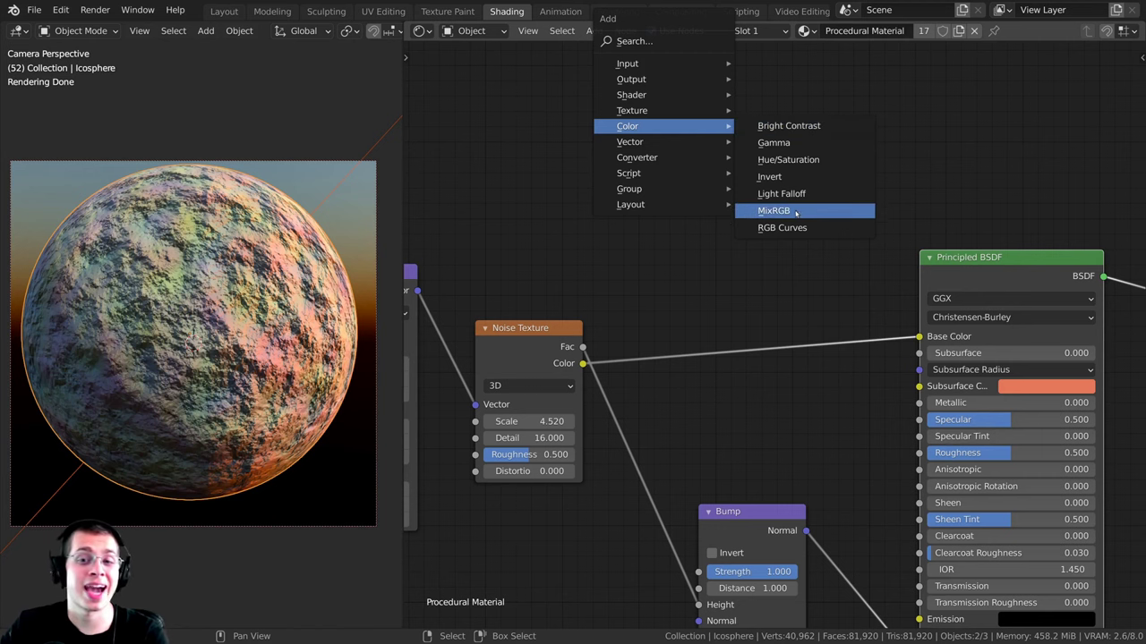
{"action": "left_click", "coordinate": [773, 211]}
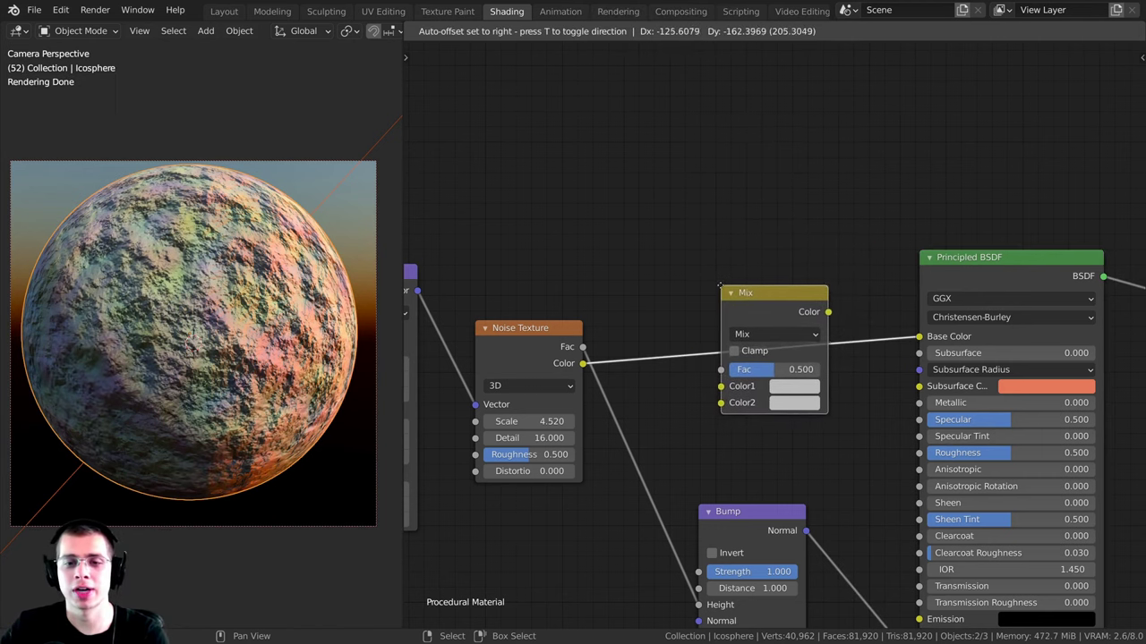
{"action": "left_click", "coordinate": [754, 300]}
{"action": "scroll", "coordinate": [754, 300], "scroll_direction": "up", "scroll_amount": 2}
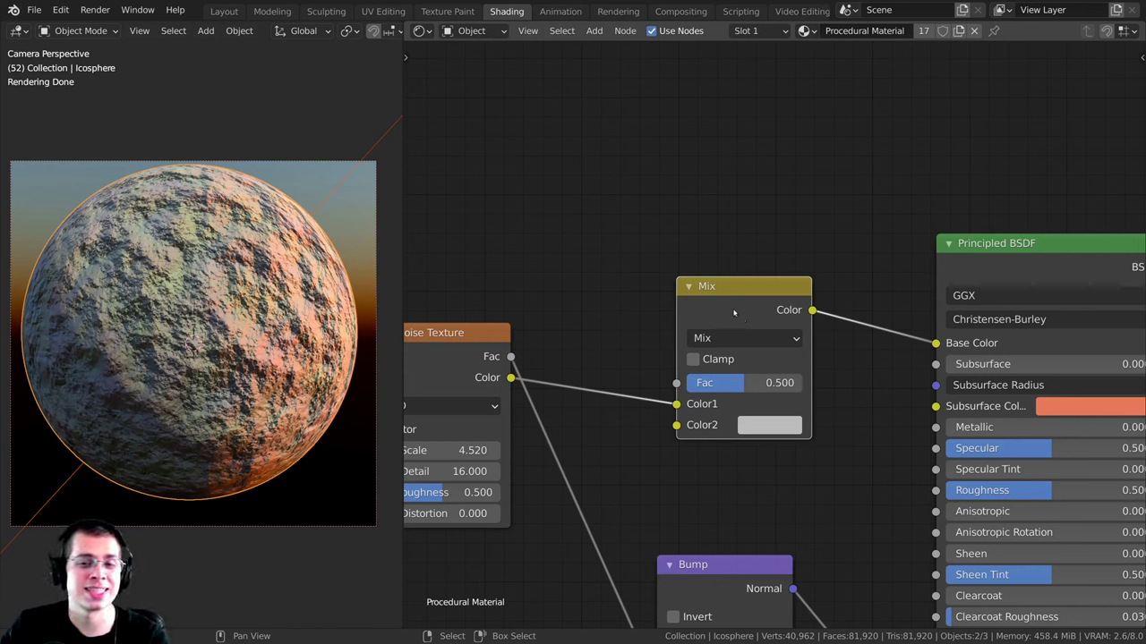
Step: Look through the Mix node's blend modes and move the node slightly higher above the Bump node
{"action": "left_click", "coordinate": [723, 337]}
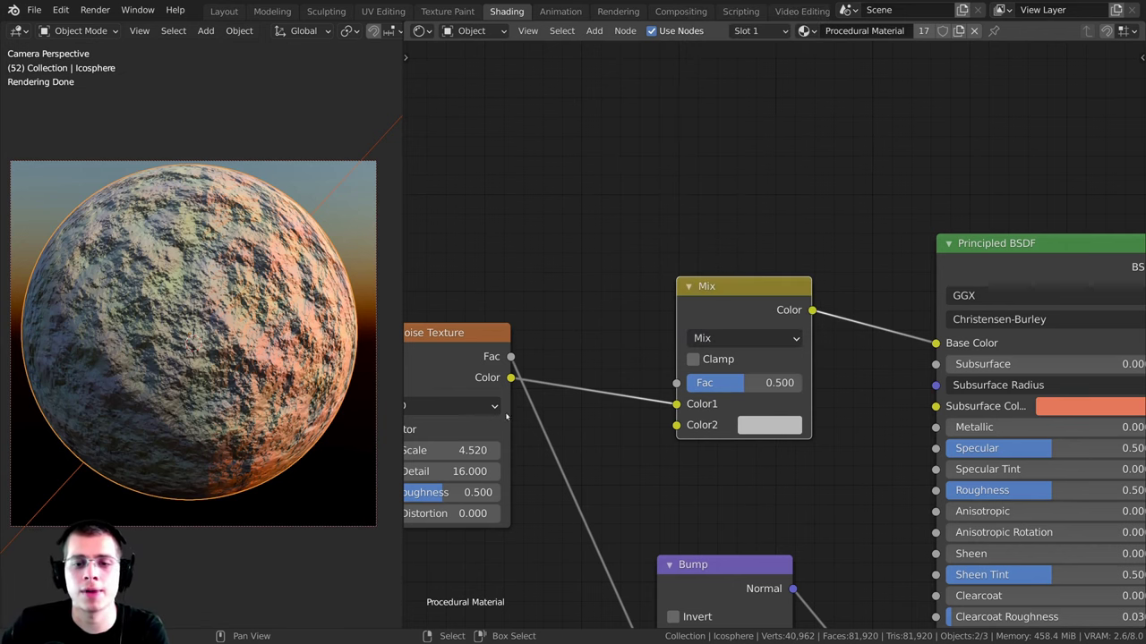
{"action": "scroll", "coordinate": [643, 354], "scroll_direction": "up", "scroll_amount": 1}
{"action": "middle_click_drag", "start_coordinate": [642, 354], "coordinate": [683, 325]}
{"action": "scroll", "coordinate": [683, 325], "scroll_direction": "down", "scroll_amount": 1}
{"action": "left_click_drag", "start_coordinate": [736, 280], "coordinate": [752, 243]}
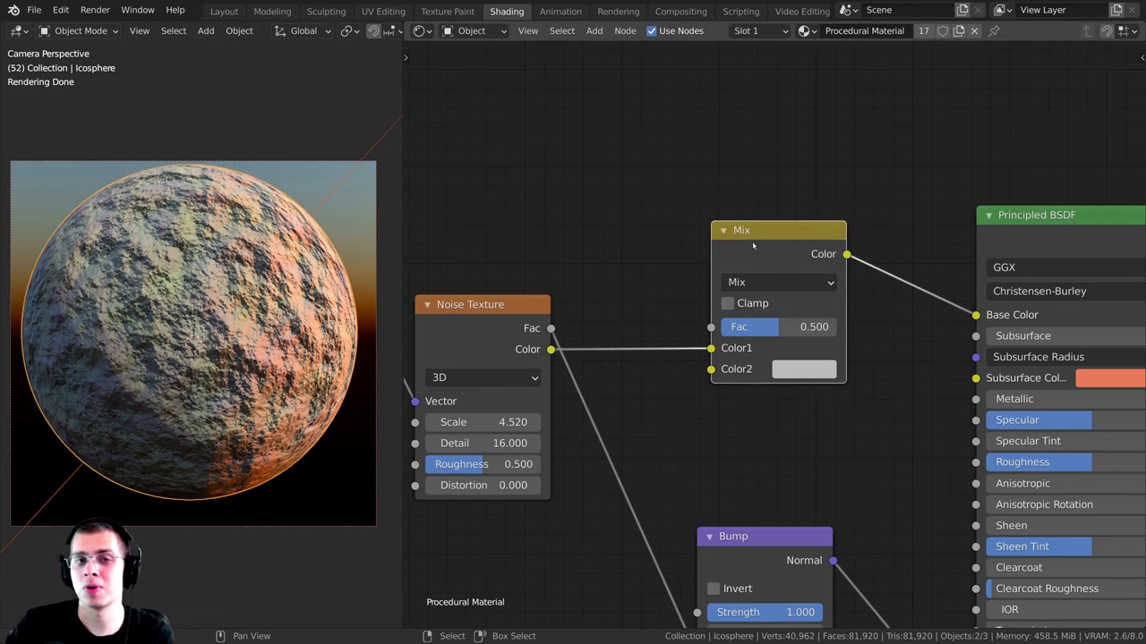
{"action": "scroll", "coordinate": [686, 246], "scroll_direction": "down", "scroll_amount": 4}
{"action": "scroll", "coordinate": [808, 305], "scroll_direction": "up", "scroll_amount": 1}
{"action": "scroll", "coordinate": [808, 306], "scroll_direction": "up", "scroll_amount": 1}
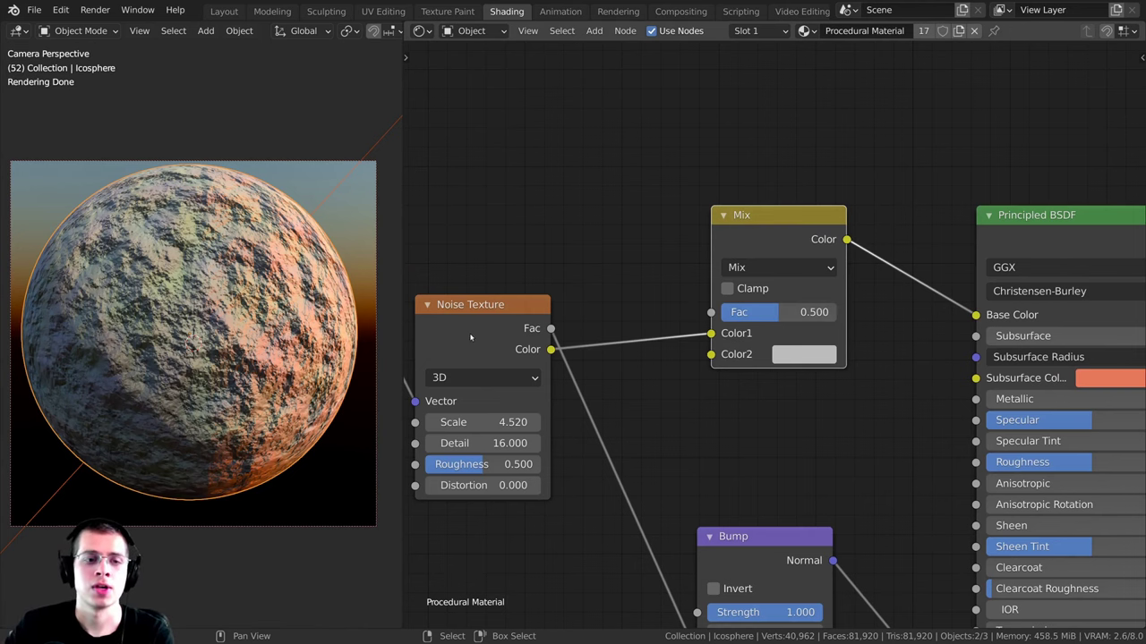
Step: Set the Mix node's Color2 to pure red and preview the node's output on the sphere
{"action": "left_click", "coordinate": [802, 355]}
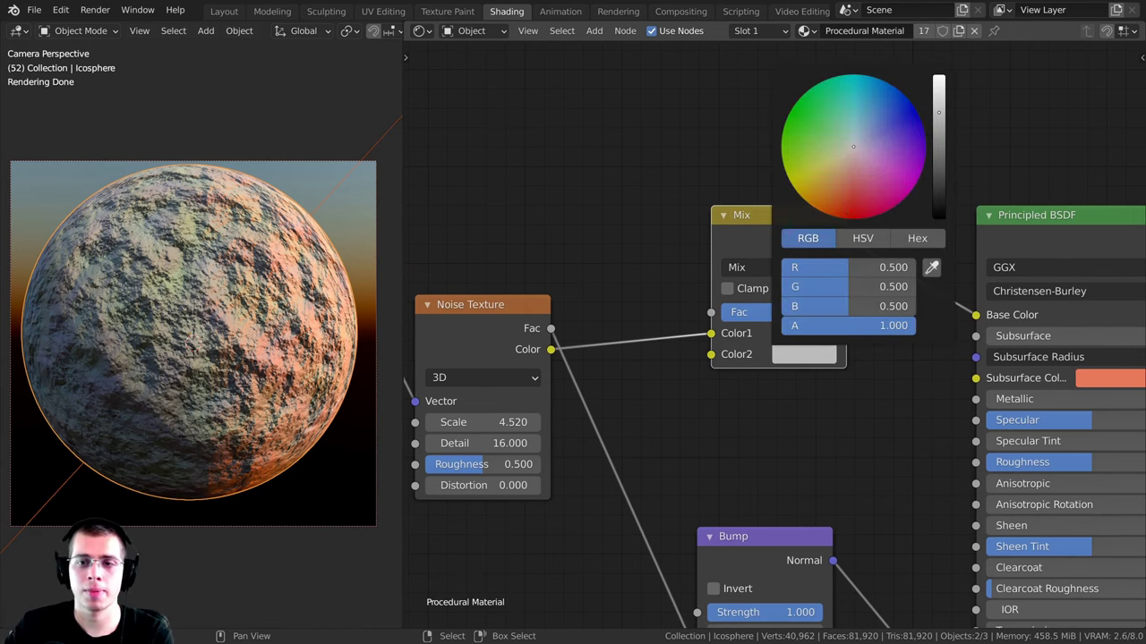
{"action": "left_click", "coordinate": [853, 218]}
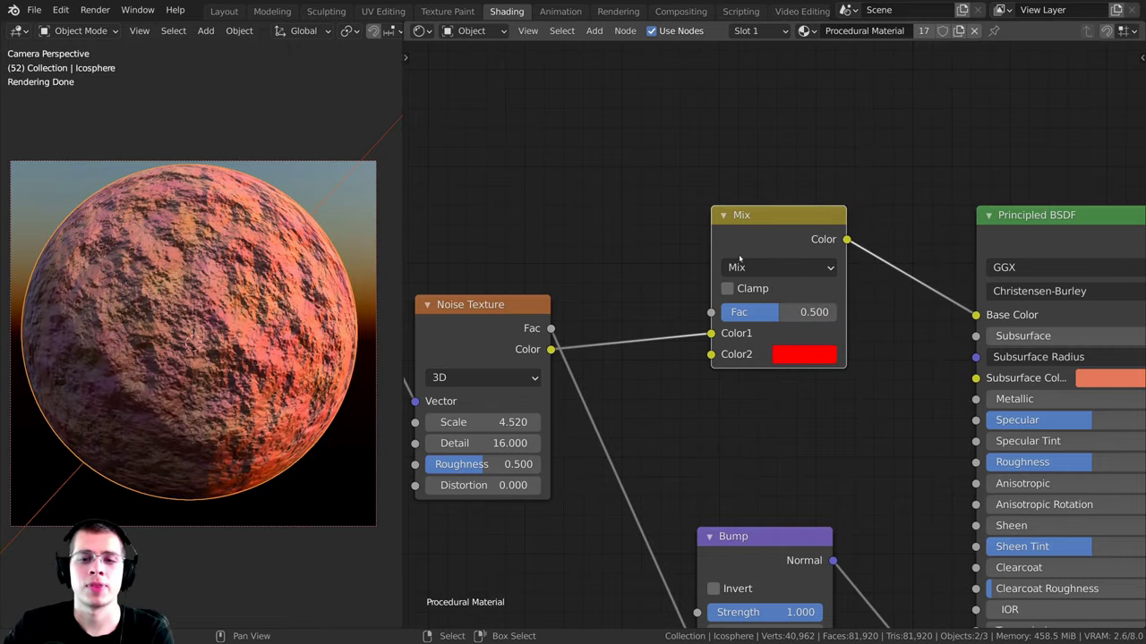
{"action": "left_click", "coordinate": [742, 239], "text": "ctrl+shift"}
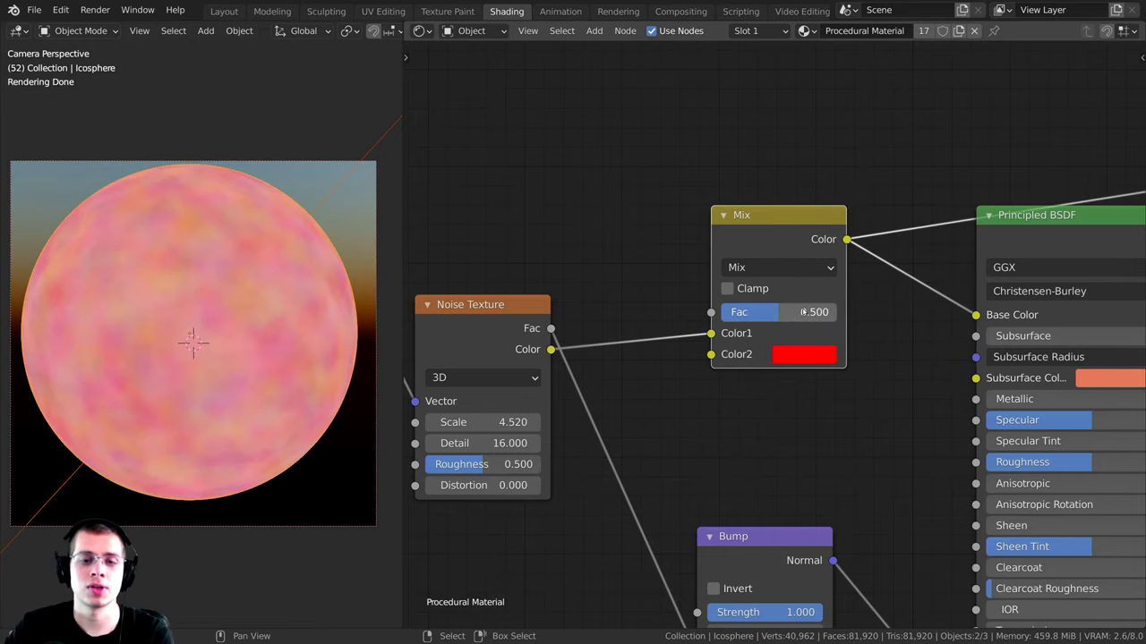
Step: Try the Mix node's Fac at 0.000 and 1.000, and set it to 0.505
{"action": "left_click_drag", "start_coordinate": [803, 312], "coordinate": [730, 312]}
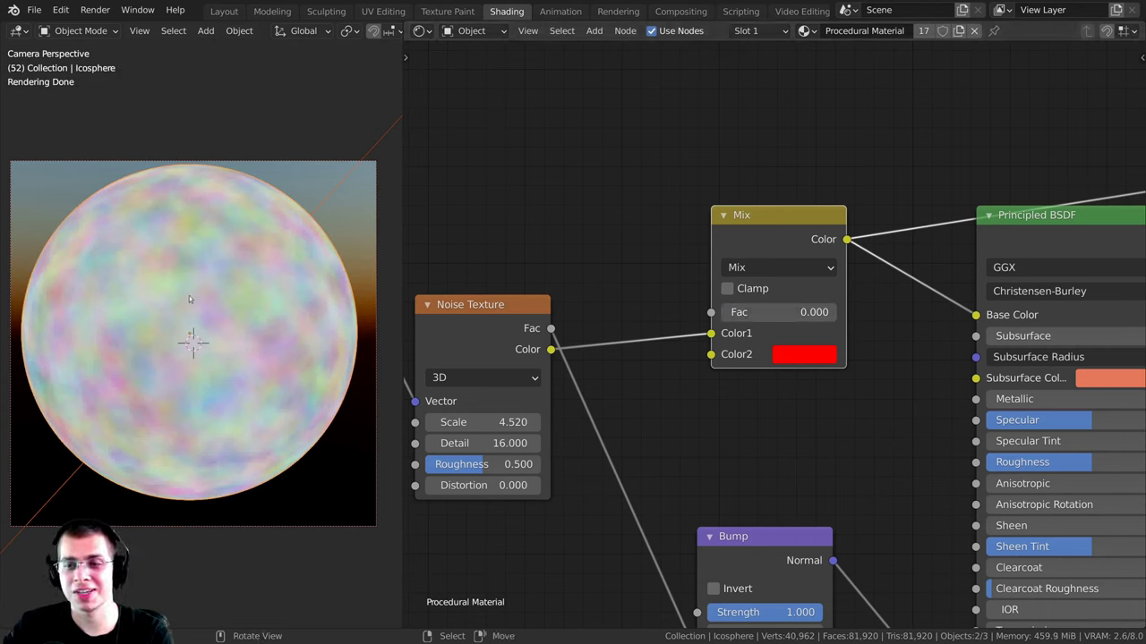
{"action": "left_click_drag", "start_coordinate": [486, 342], "coordinate": [495, 328]}
{"action": "left_click_drag", "start_coordinate": [750, 315], "coordinate": [865, 315]}
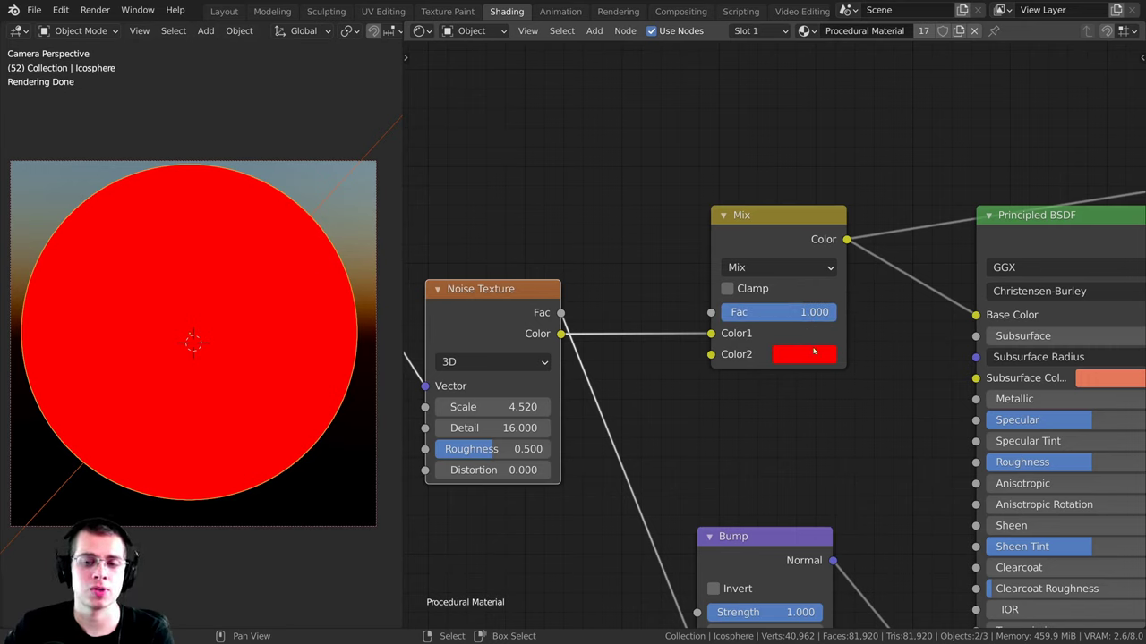
{"action": "left_click_drag", "start_coordinate": [810, 313], "coordinate": [836, 312]}
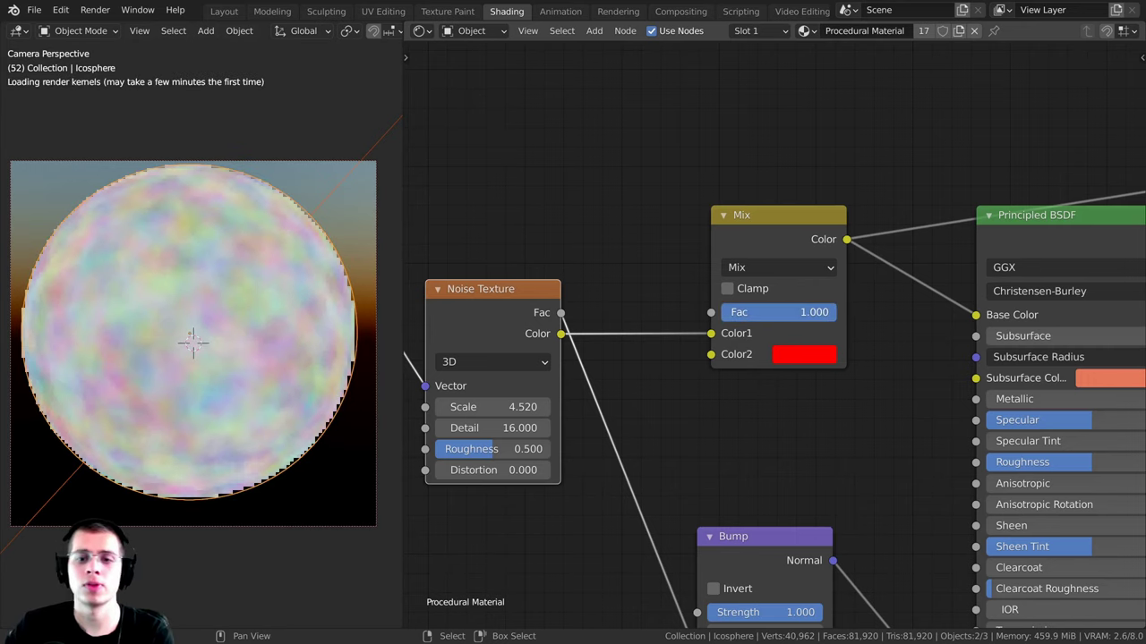
{"action": "left_click", "coordinate": [761, 267]}
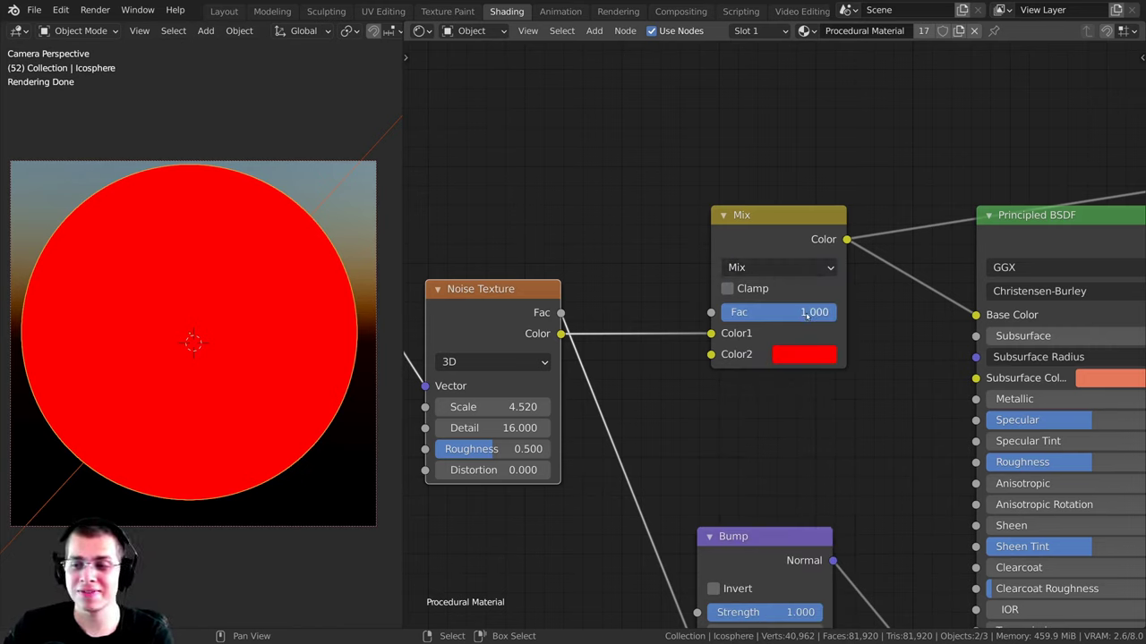
{"action": "left_click_drag", "start_coordinate": [806, 313], "coordinate": [750, 313]}
Step: Try the Darken and Lighten blend modes on the Mix node and raise Fac to 1.000
{"action": "left_click", "coordinate": [770, 267]}
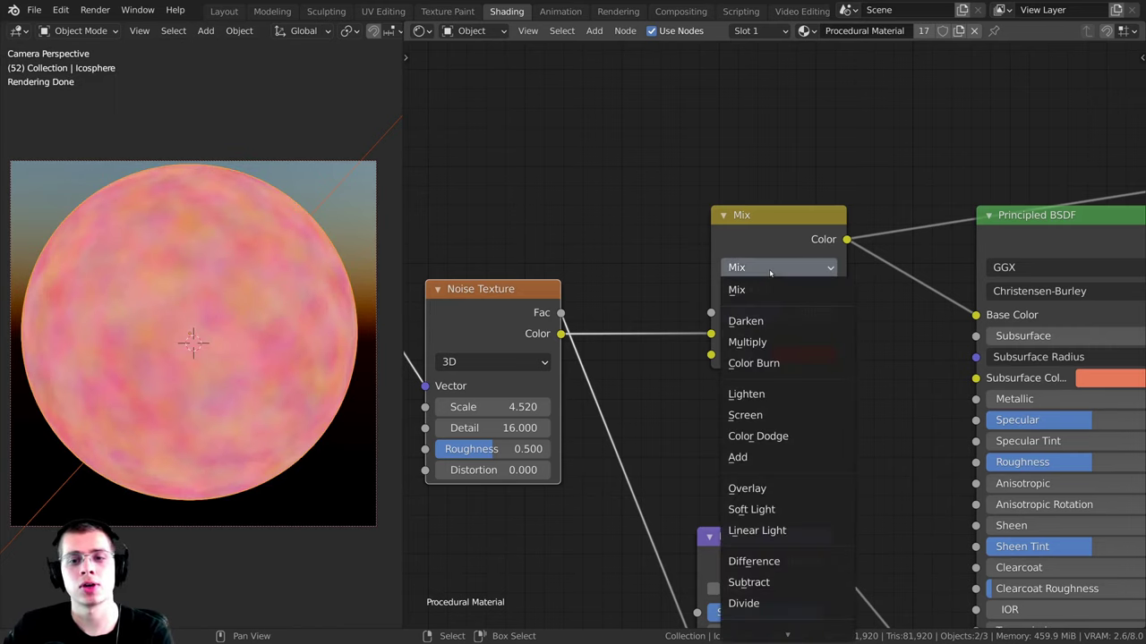
{"action": "left_click", "coordinate": [777, 321]}
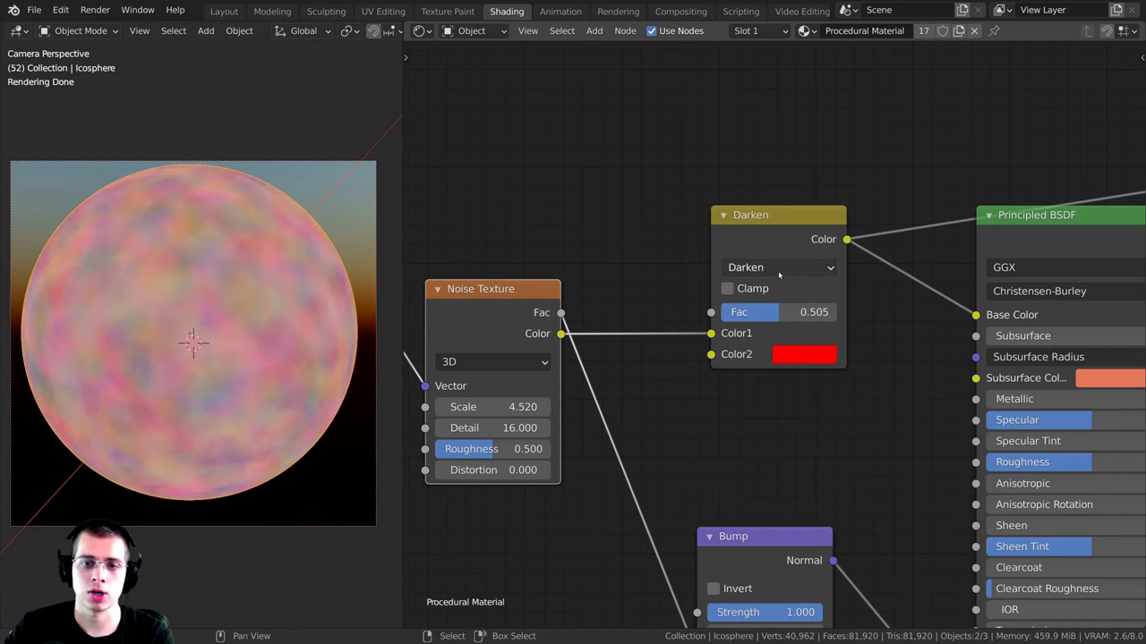
{"action": "left_click", "coordinate": [778, 273]}
{"action": "left_click", "coordinate": [767, 393]}
{"action": "left_click_drag", "start_coordinate": [761, 313], "coordinate": [782, 312]}
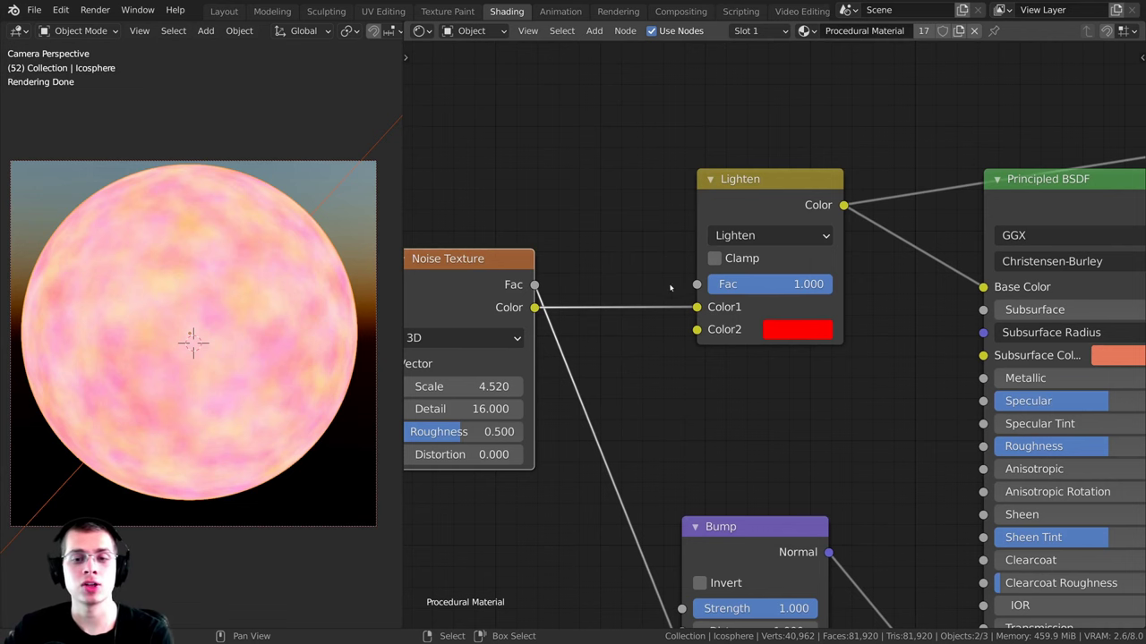
Step: Link the Noise Texture's Fac output to the Lighten node's Fac input
{"action": "scroll", "coordinate": [754, 315], "scroll_direction": "down", "scroll_amount": 1}
{"action": "scroll", "coordinate": [674, 329], "scroll_direction": "down", "scroll_amount": 2}
{"action": "scroll", "coordinate": [620, 315], "scroll_direction": "up", "scroll_amount": 2}
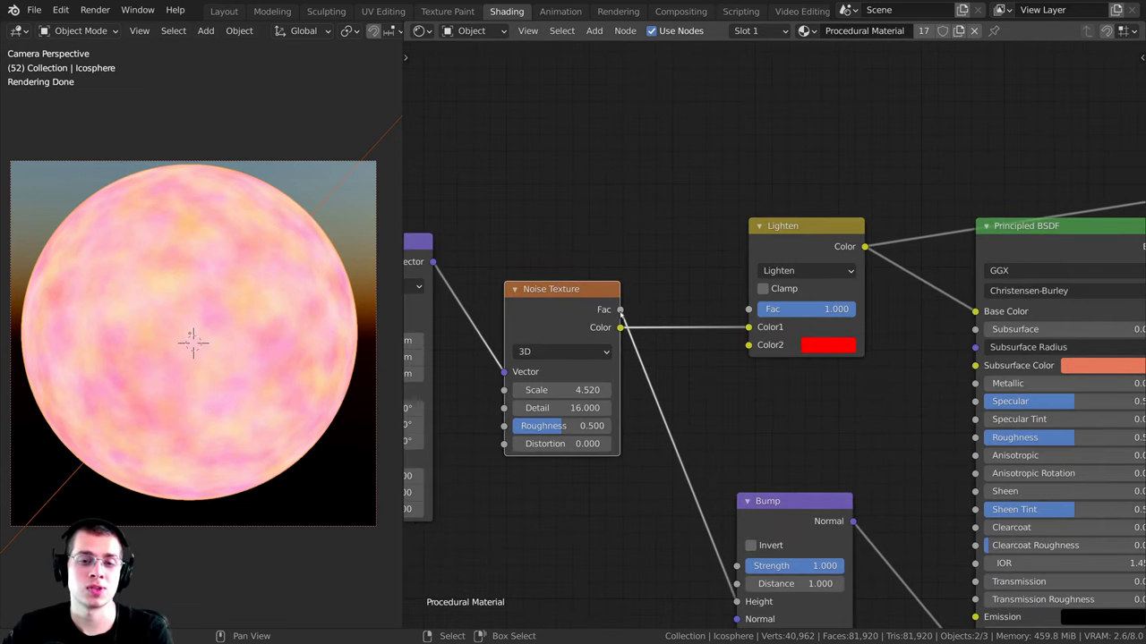
{"action": "left_click_drag", "start_coordinate": [619, 309], "coordinate": [614, 240]}
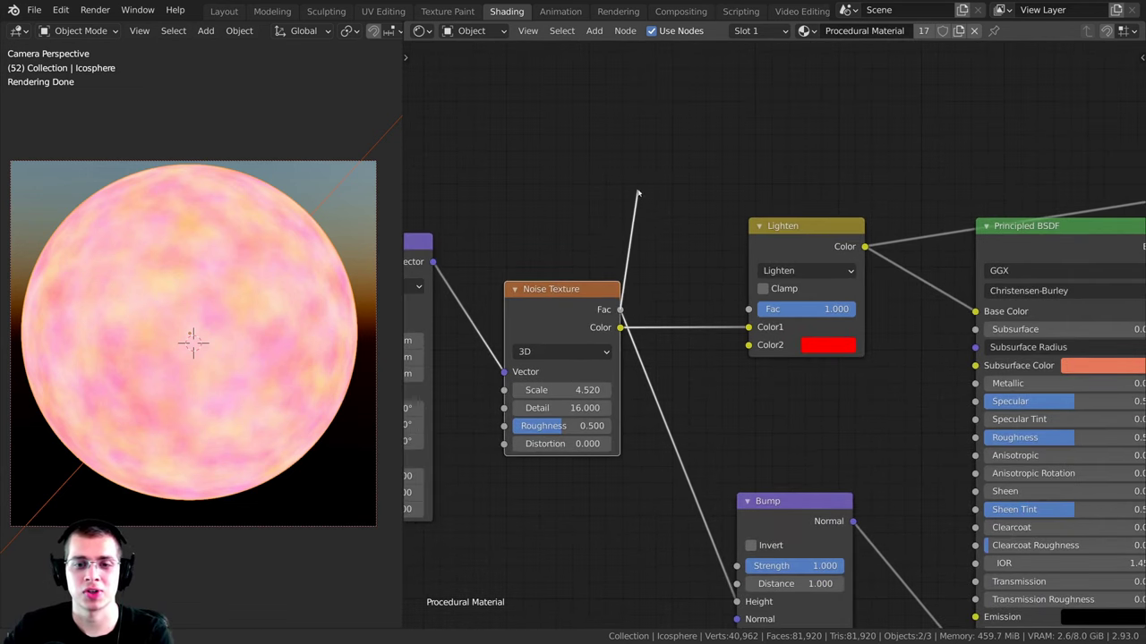
{"action": "left_click_drag", "start_coordinate": [637, 193], "coordinate": [750, 310]}
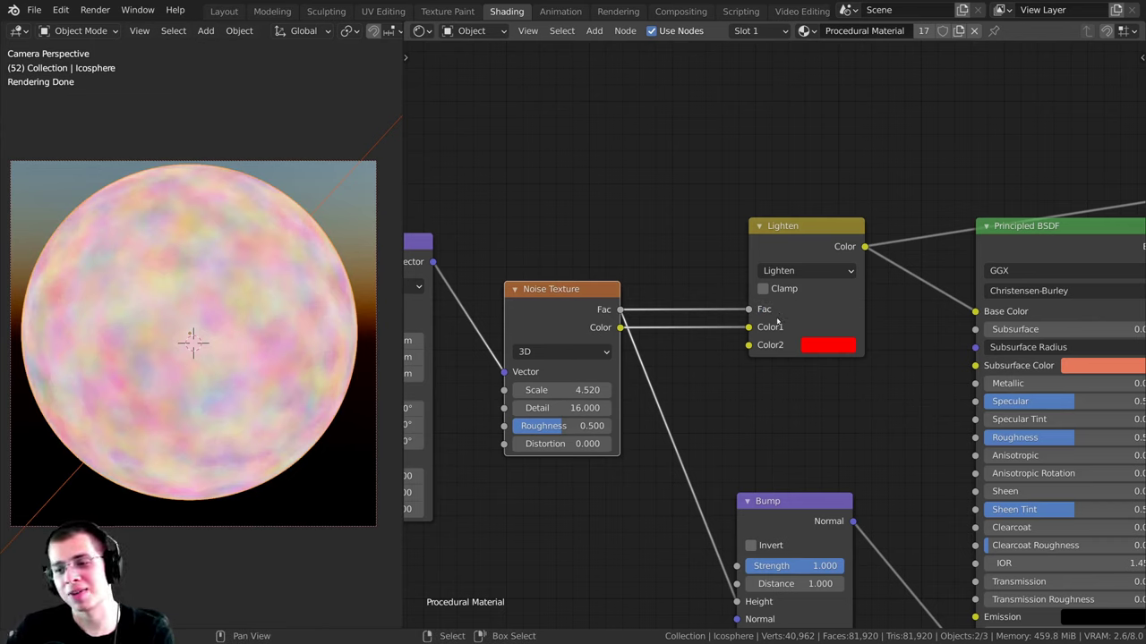
Step: Compare the Noise Texture's Fac and the Lighten node's output on the sphere, and set the blend mode to Mix
{"action": "left_click", "coordinate": [583, 302], "text": "ctrl+shift"}
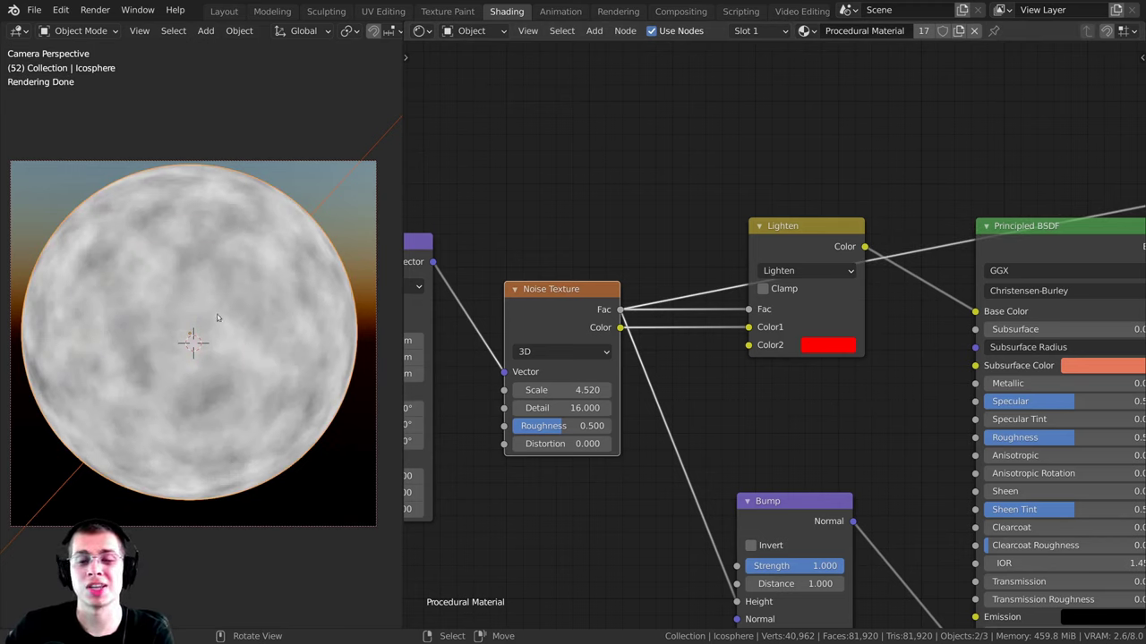
{"action": "left_click", "coordinate": [823, 240], "text": "ctrl+shift"}
{"action": "scroll", "coordinate": [778, 343], "scroll_direction": "up", "scroll_amount": 1}
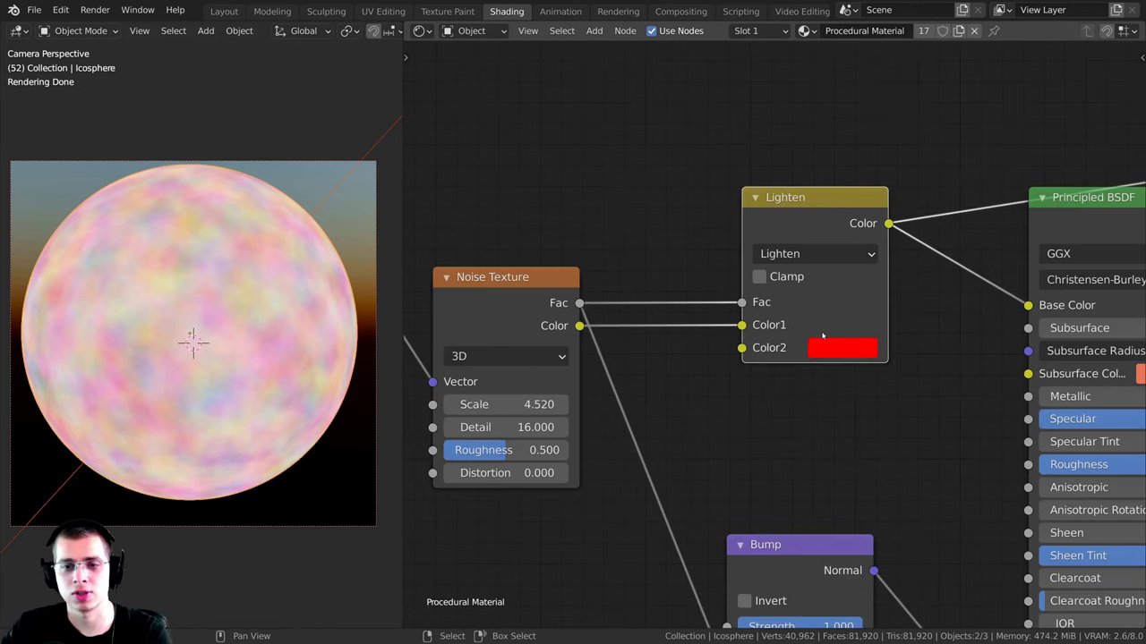
{"action": "left_click", "coordinate": [810, 254]}
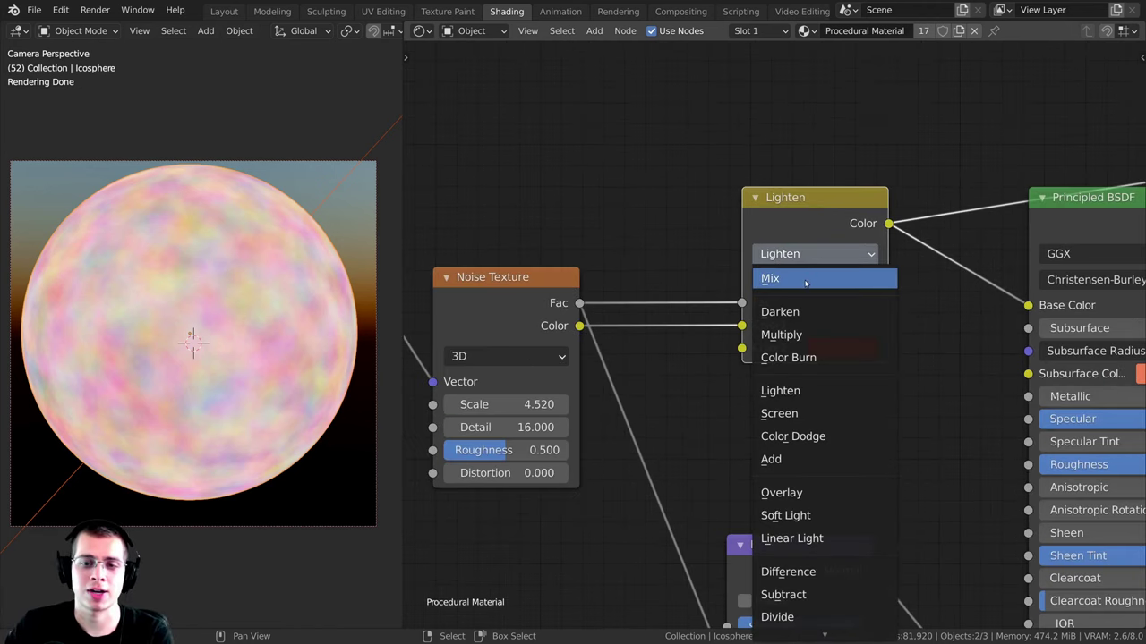
{"action": "left_click", "coordinate": [805, 283]}
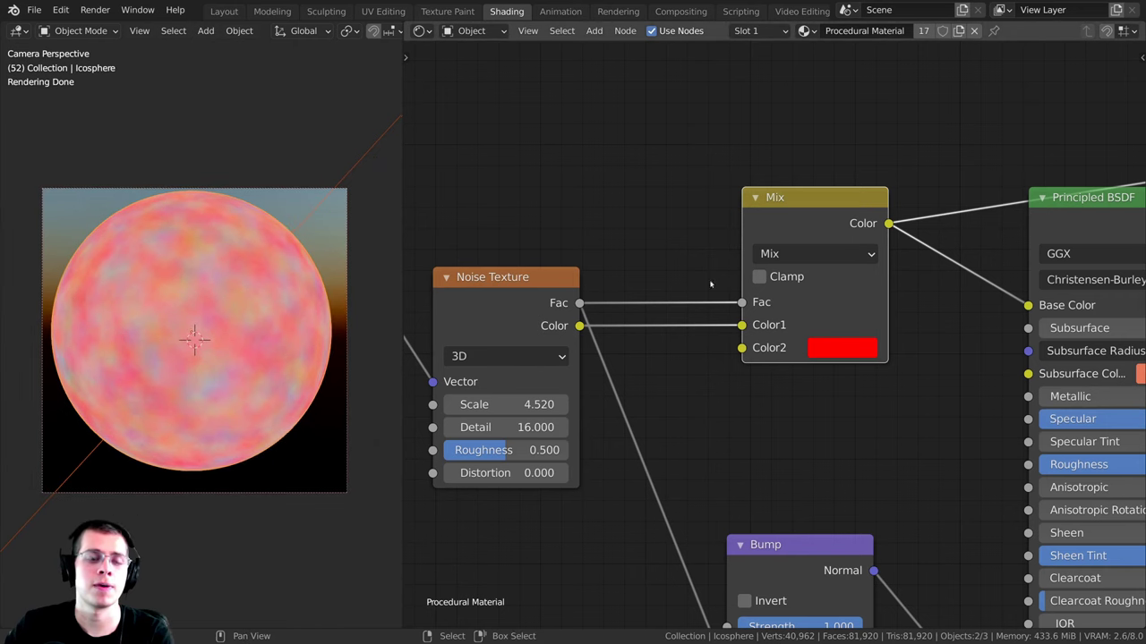
Step: Preview the Noise Texture's Fac output on the sphere
{"action": "middle_click_drag", "start_coordinate": [711, 284], "coordinate": [738, 282]}
{"action": "scroll", "coordinate": [716, 282], "scroll_direction": "down", "scroll_amount": 1}
{"action": "left_click", "coordinate": [574, 286], "text": "ctrl+shift"}
{"action": "scroll", "coordinate": [228, 329], "scroll_direction": "up", "scroll_amount": 2}
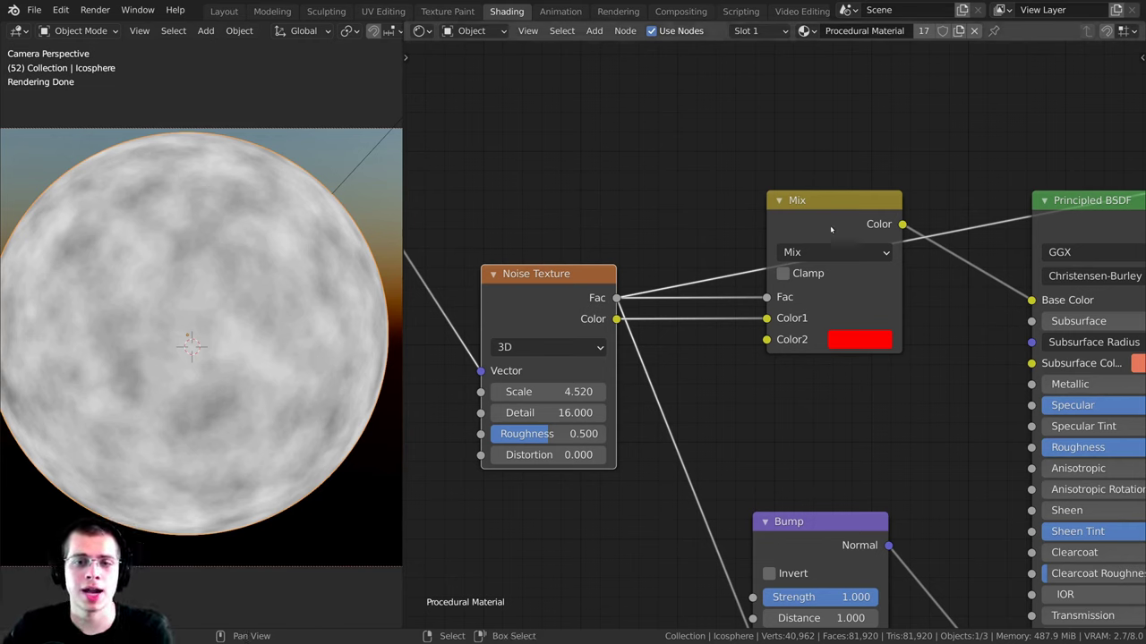
Step: Insert a Bright/Contrast node on the link between the Noise Texture's Fac output and the Mix node's Fac input
{"action": "left_click_drag", "start_coordinate": [830, 231], "coordinate": [866, 227]}
{"action": "key", "text": "shift+a"}
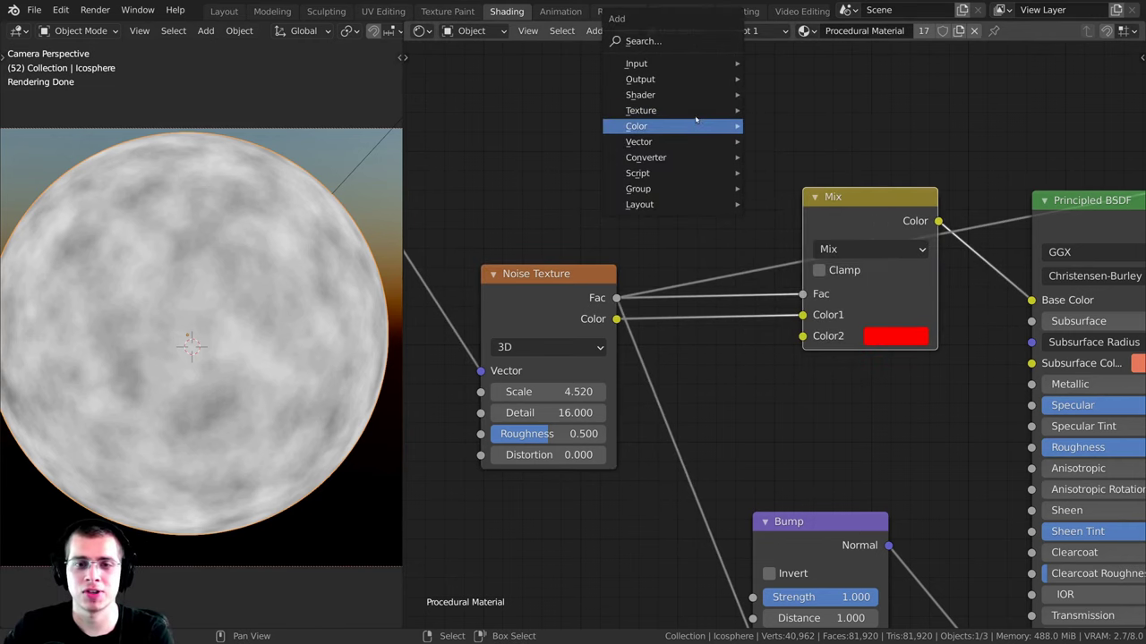
{"action": "left_click", "coordinate": [659, 41]}
{"action": "type", "text": "BRI"}
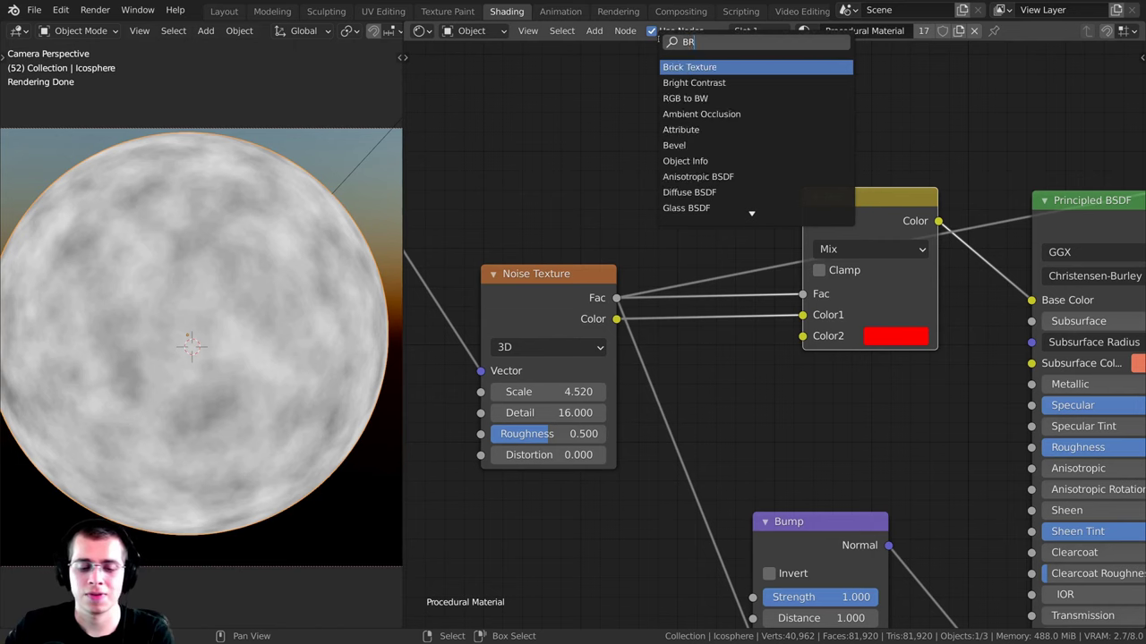
{"action": "left_click", "coordinate": [727, 81]}
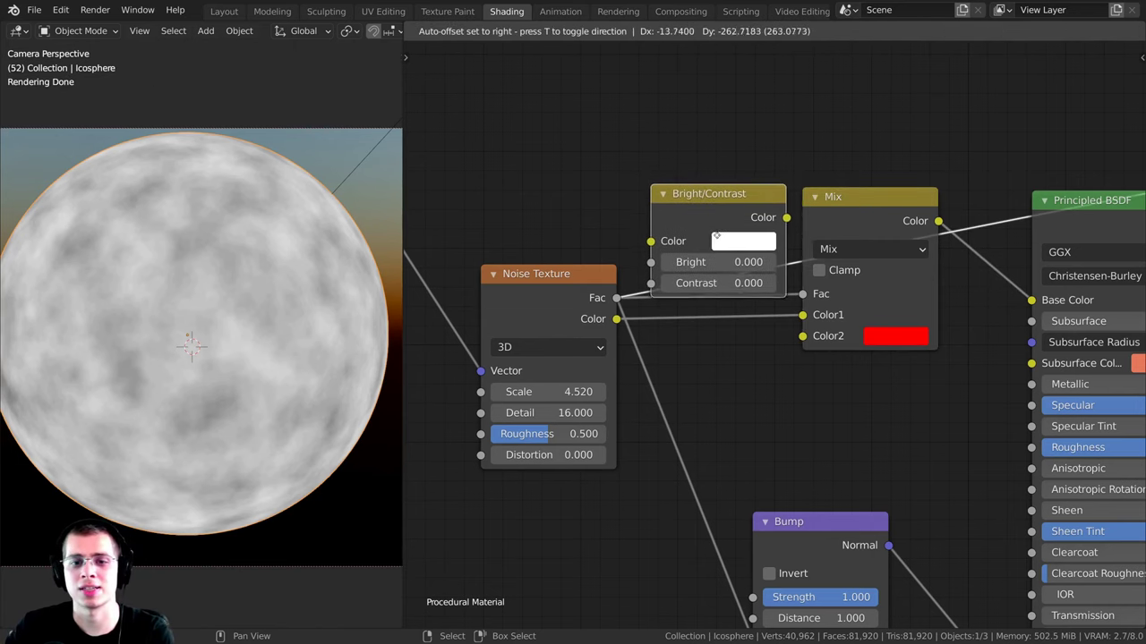
{"action": "left_click", "coordinate": [756, 341]}
{"action": "left_click_drag", "start_coordinate": [757, 330], "coordinate": [746, 215]}
{"action": "middle_click_drag", "start_coordinate": [1027, 210], "coordinate": [940, 230]}
{"action": "scroll", "coordinate": [940, 230], "scroll_direction": "down", "scroll_amount": 1}
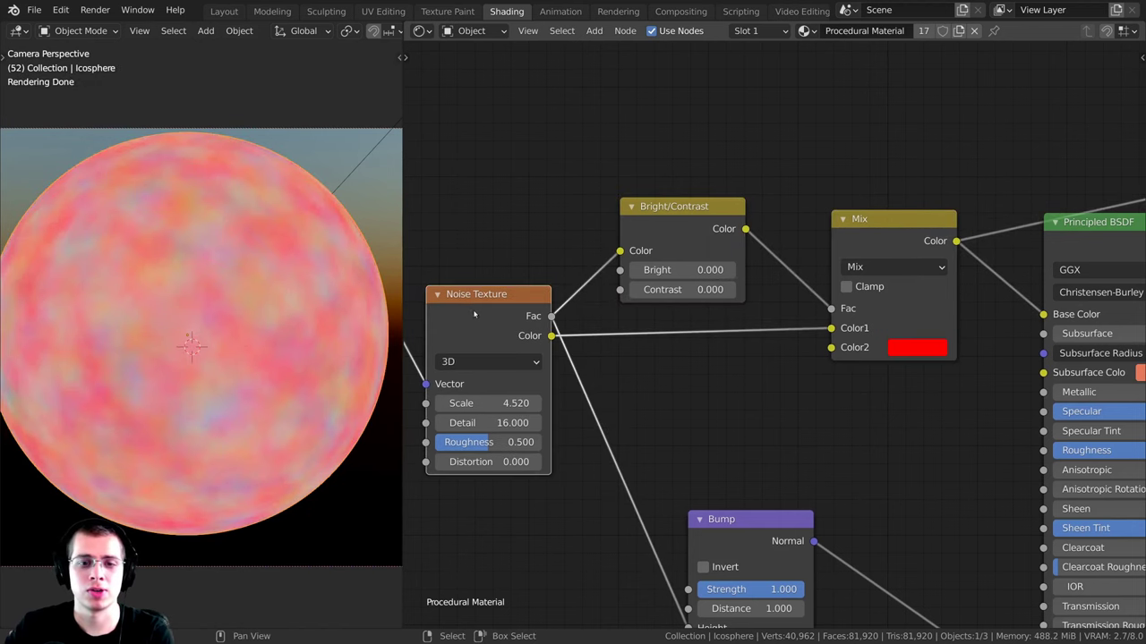
{"action": "middle_click_drag", "start_coordinate": [652, 260], "coordinate": [708, 238]}
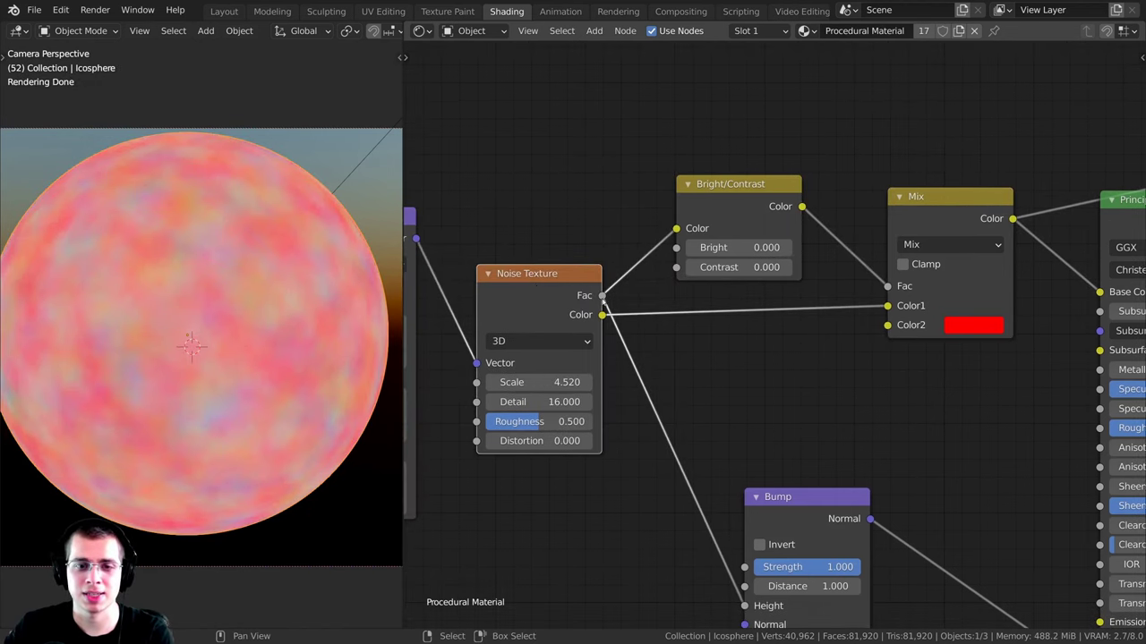
{"action": "left_click_drag", "start_coordinate": [603, 299], "coordinate": [685, 227]}
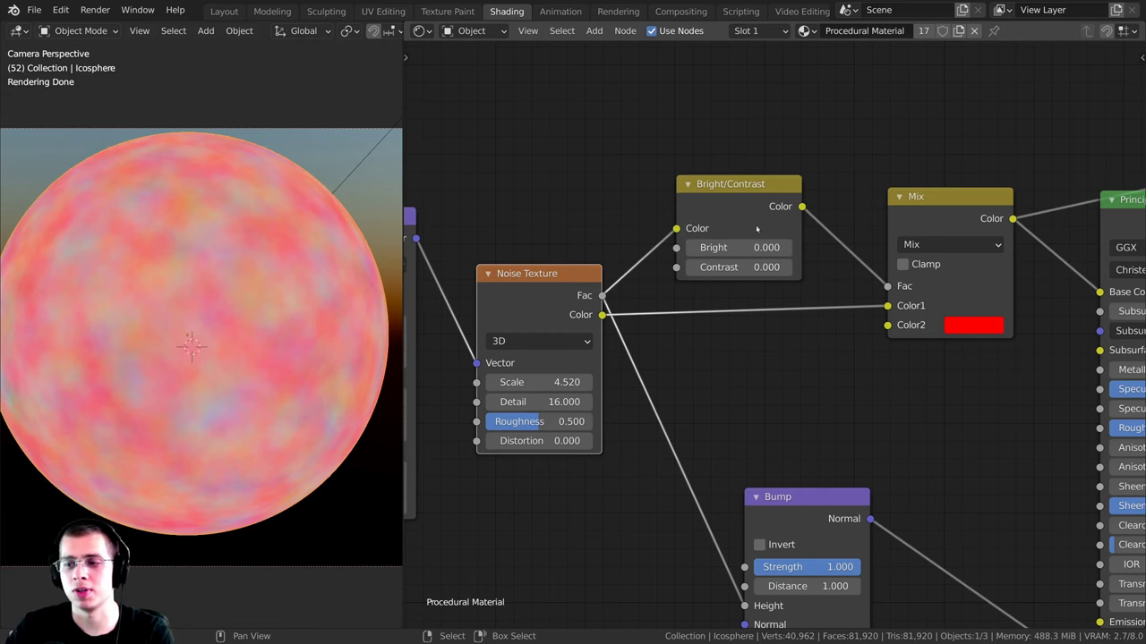
Step: Preview the Bright/Contrast node's output on the sphere, and set Bright to 0.200 and Contrast to 6.700
{"action": "scroll", "coordinate": [768, 237], "scroll_direction": "up", "scroll_amount": 2}
{"action": "left_click", "coordinate": [712, 170], "text": "ctrl+shift"}
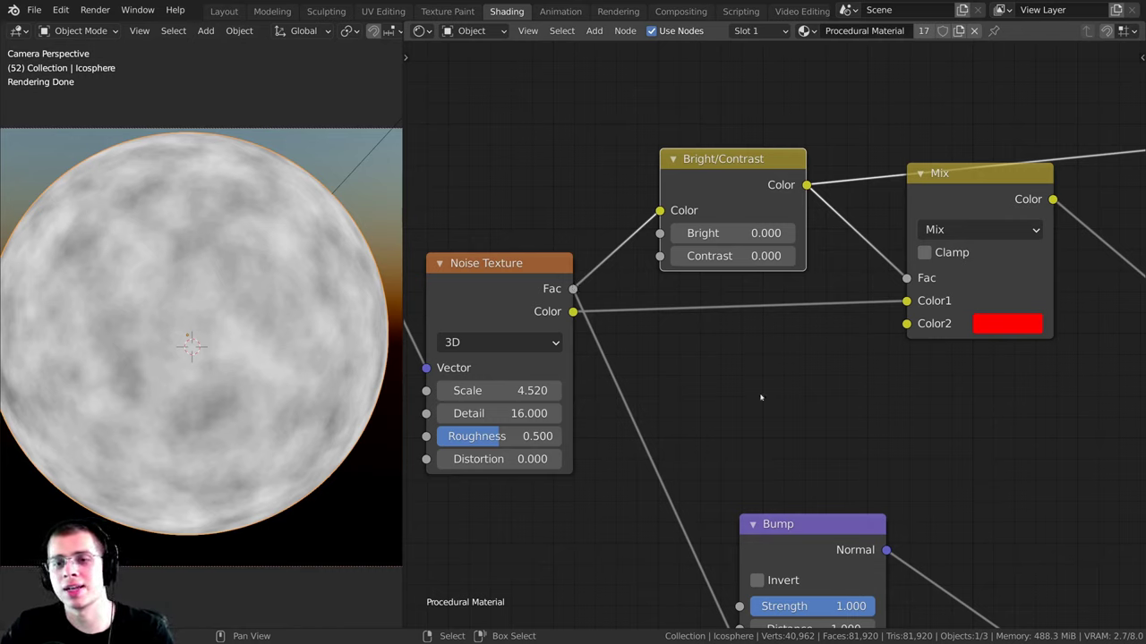
{"action": "left_click", "coordinate": [936, 305]}
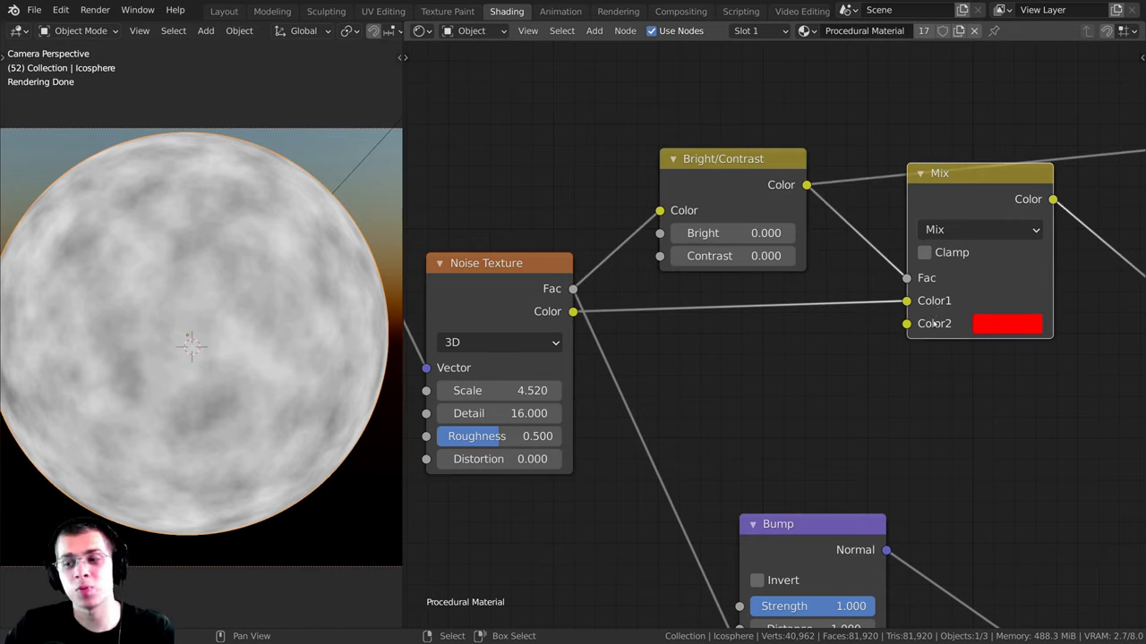
{"action": "left_click_drag", "start_coordinate": [749, 232], "coordinate": [817, 256]}
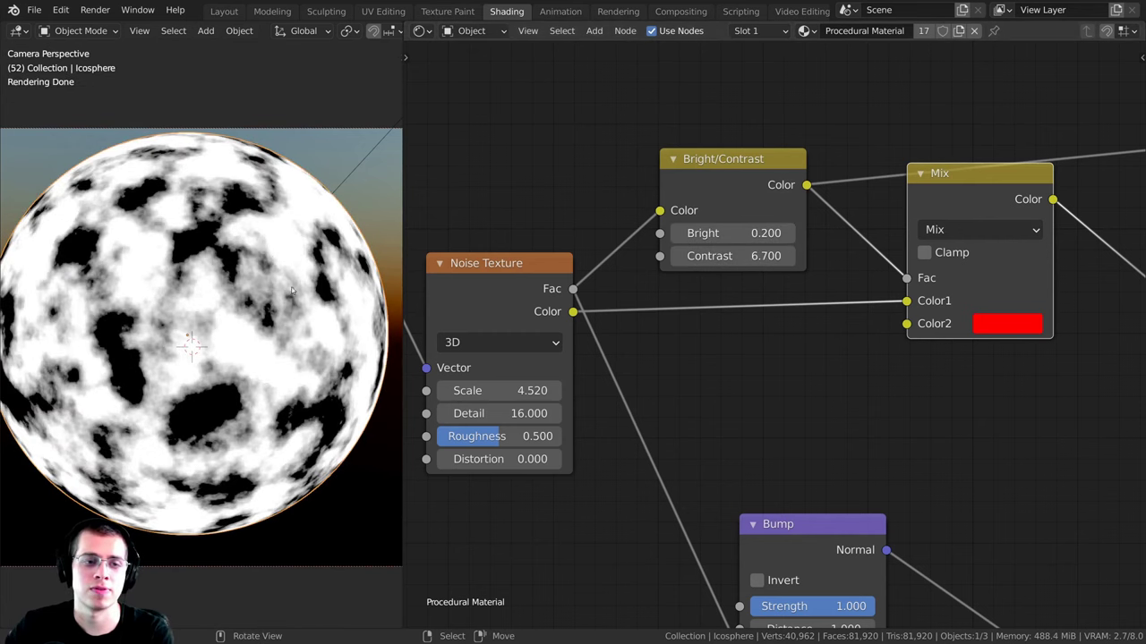
Step: Try the Mix node's Fac slider without its input link, and restore the link from the Bright/Contrast node
{"action": "scroll", "coordinate": [771, 220], "scroll_direction": "down", "scroll_amount": 2}
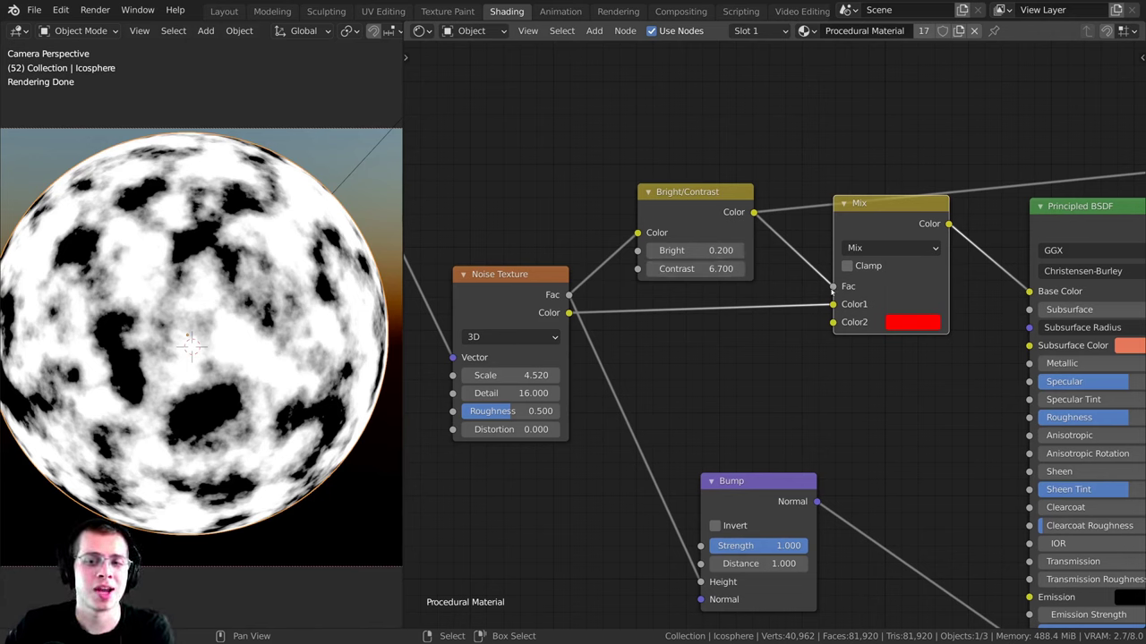
{"action": "left_click_drag", "start_coordinate": [832, 287], "coordinate": [806, 269]}
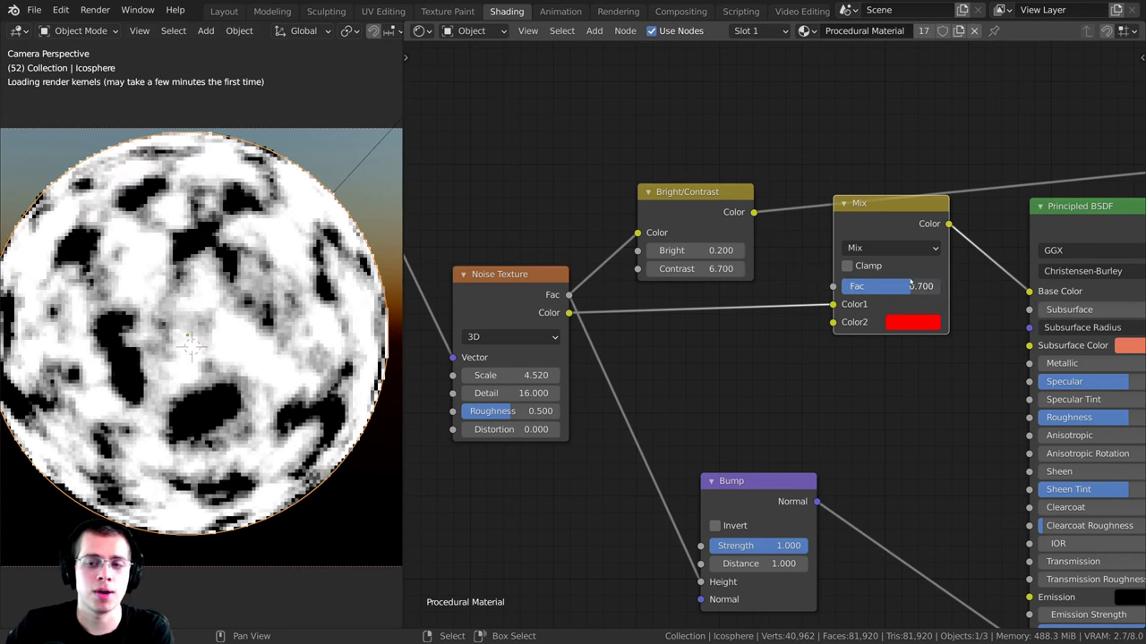
{"action": "left_click_drag", "start_coordinate": [901, 293], "coordinate": [873, 288]}
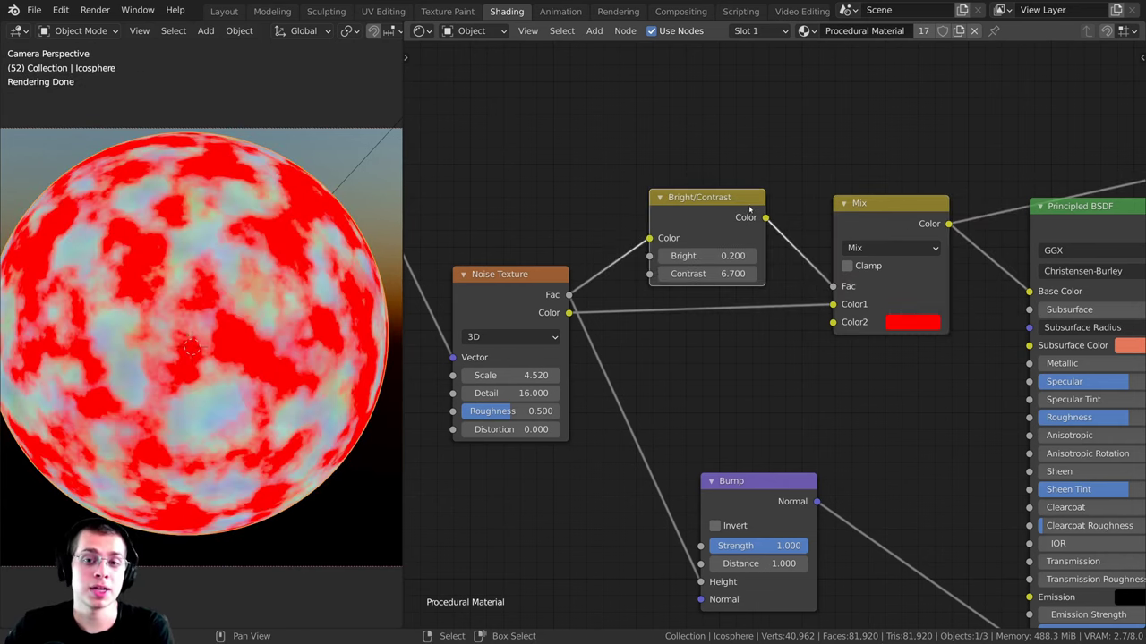
Step: Compare the Bright/Contrast, Mix and Noise Texture outputs on the sphere, ending on the Mix node's output
{"action": "left_click", "coordinate": [743, 212], "text": "ctrl+shift"}
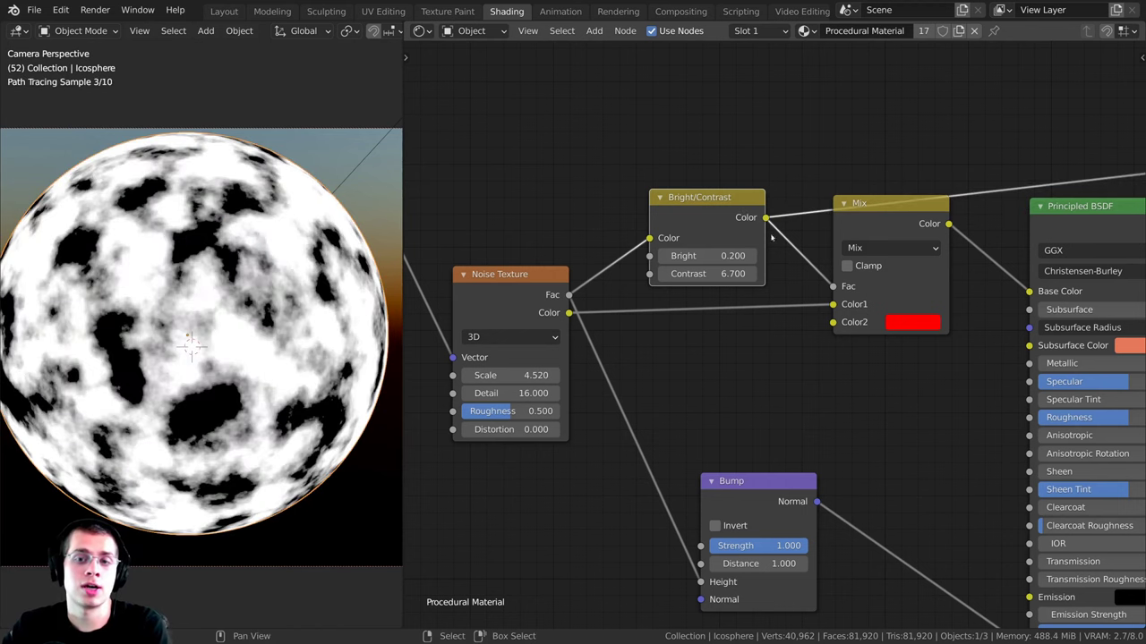
{"action": "left_click", "coordinate": [884, 236], "text": "ctrl+shift"}
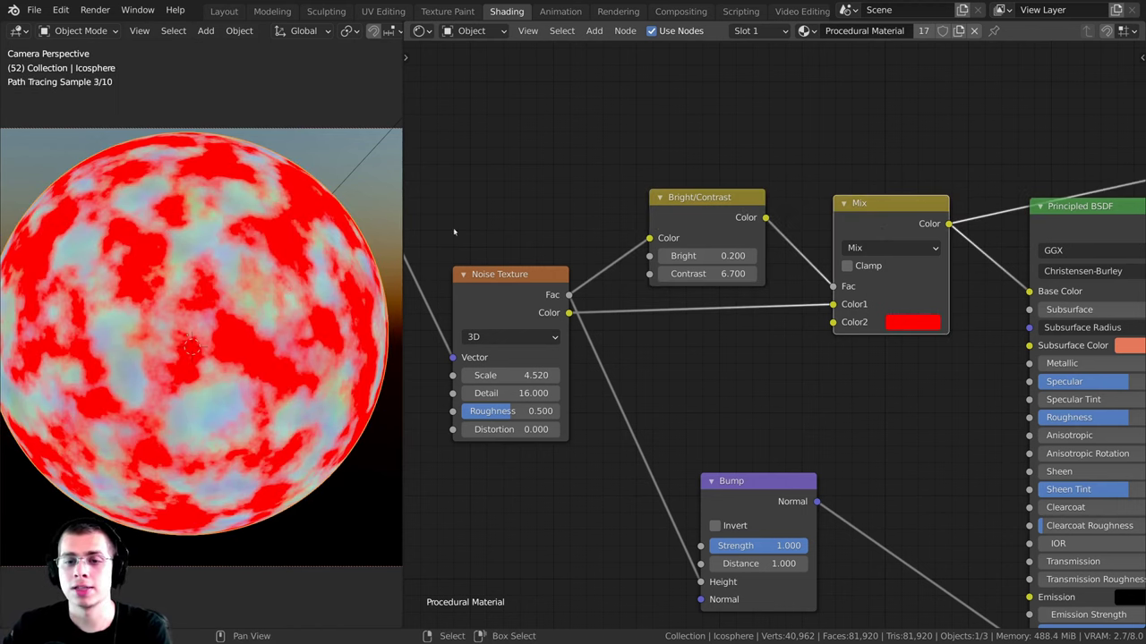
{"action": "left_click", "coordinate": [911, 322]}
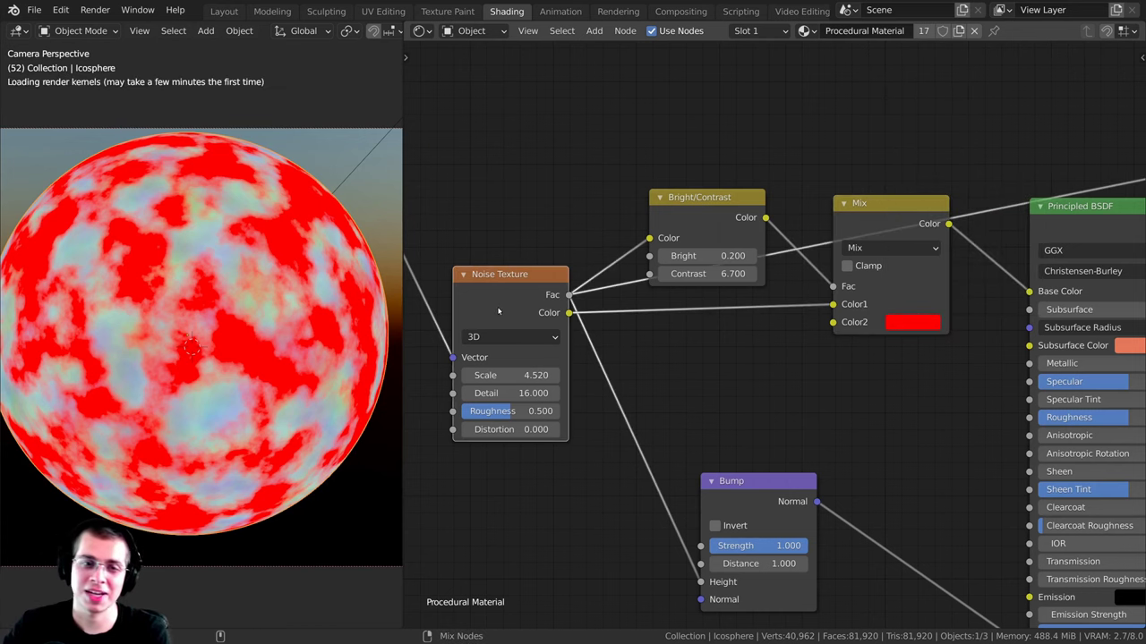
{"action": "left_click", "coordinate": [499, 311], "text": "ctrl+shift"}
{"action": "left_click", "coordinate": [856, 317], "text": "ctrl+shift"}
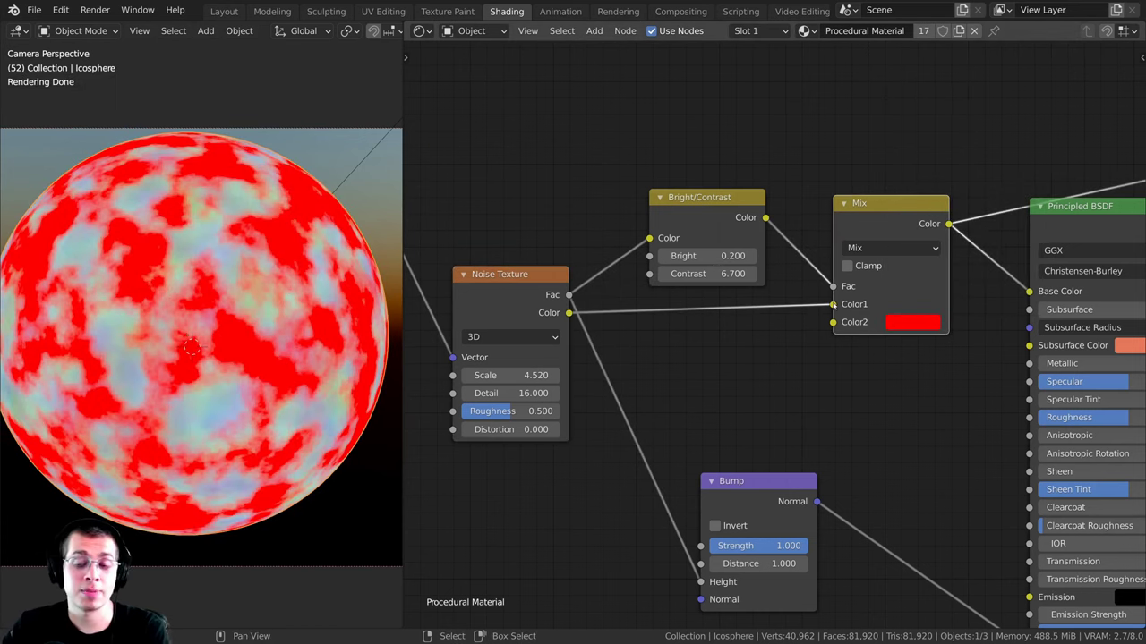
Step: Detach the Noise Texture's Color link from the Mix node's Color1 input and set Color1 to blue
{"action": "left_click_drag", "start_coordinate": [832, 304], "coordinate": [805, 358]}
{"action": "left_click", "coordinate": [912, 304]}
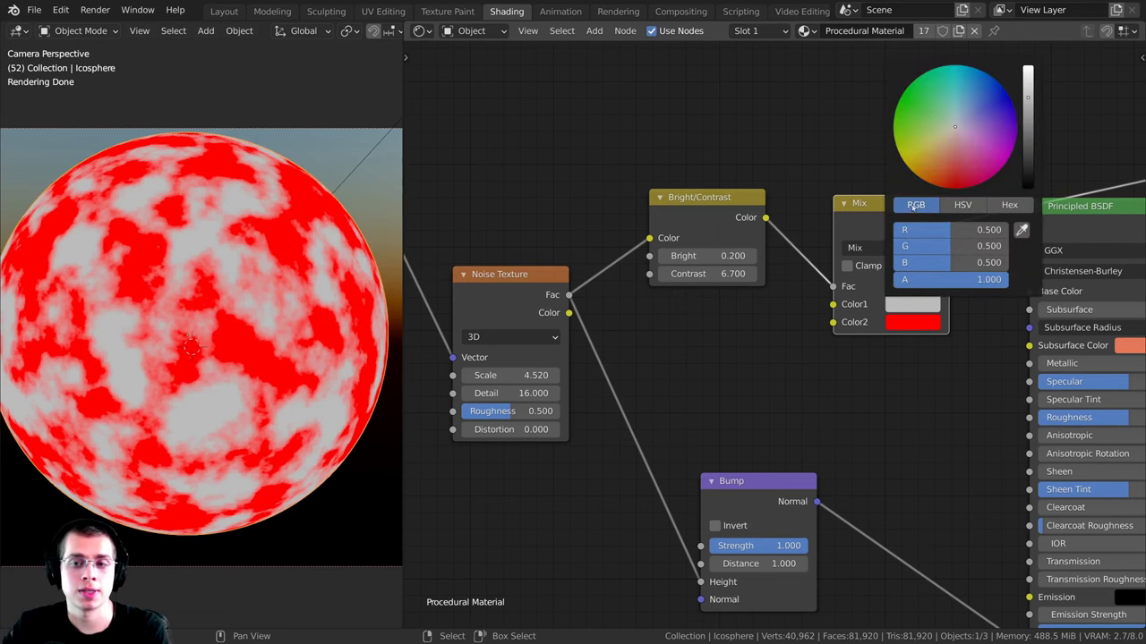
{"action": "left_click_drag", "start_coordinate": [959, 122], "coordinate": [979, 81]}
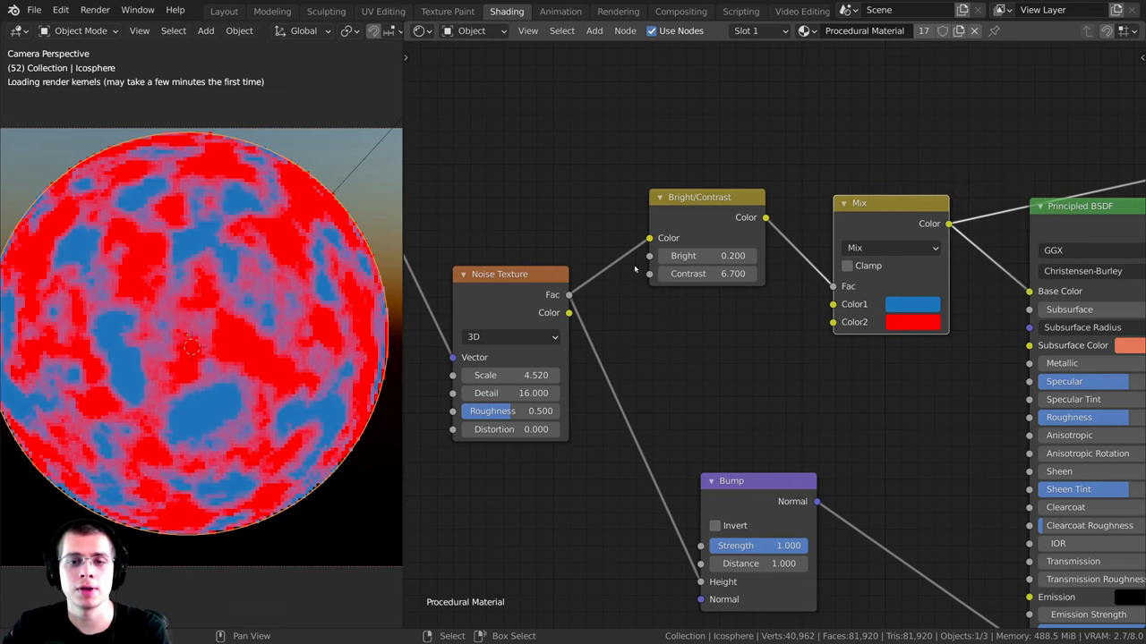
Step: Compare the Bright/Contrast mask with the Mix node's output on the sphere
{"action": "left_click", "coordinate": [666, 242]}
{"action": "scroll", "coordinate": [682, 256], "scroll_direction": "up", "scroll_amount": 3}
{"action": "middle_click_drag", "start_coordinate": [682, 256], "coordinate": [600, 270]}
{"action": "left_click", "coordinate": [614, 225], "text": "ctrl+shift"}
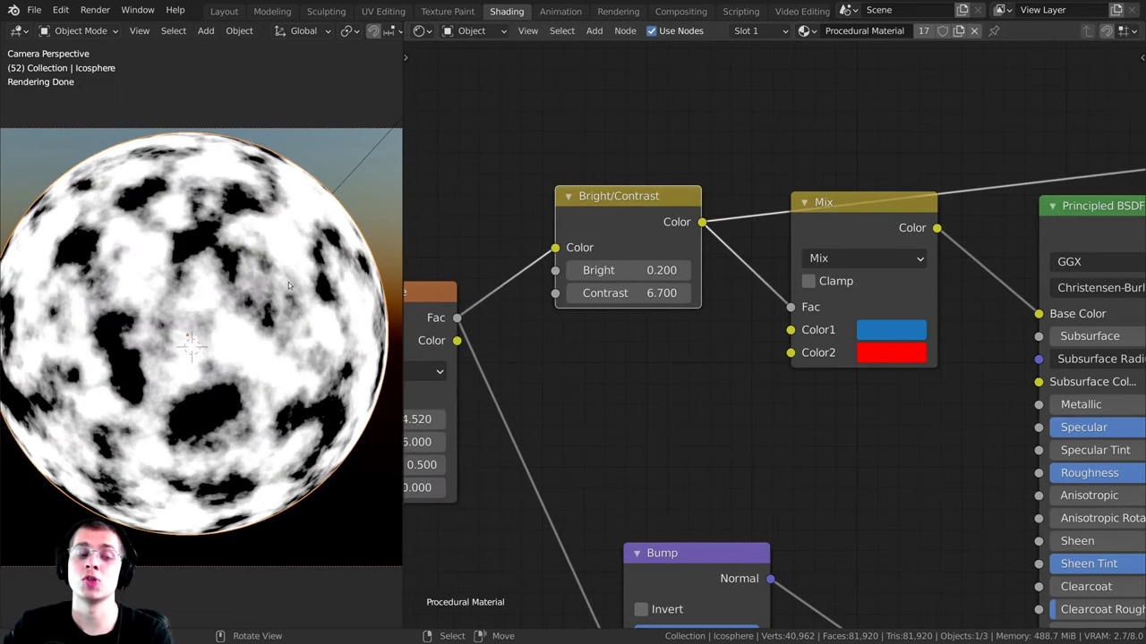
{"action": "left_click", "coordinate": [815, 239], "text": "ctrl+shift"}
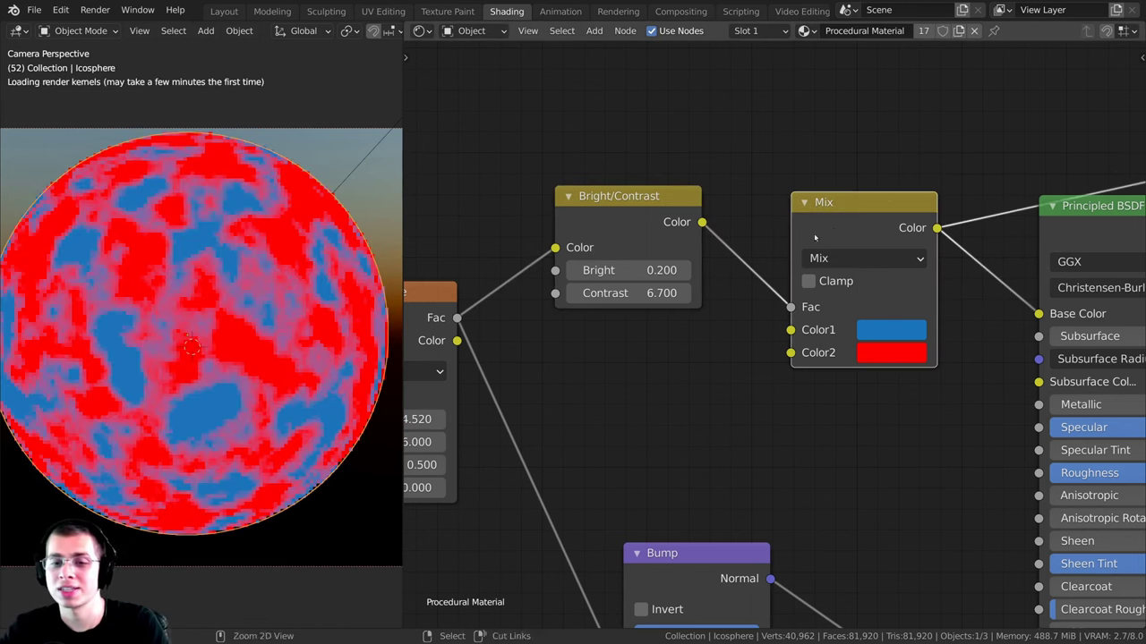
{"action": "scroll", "coordinate": [283, 238], "scroll_direction": "down", "scroll_amount": 1}
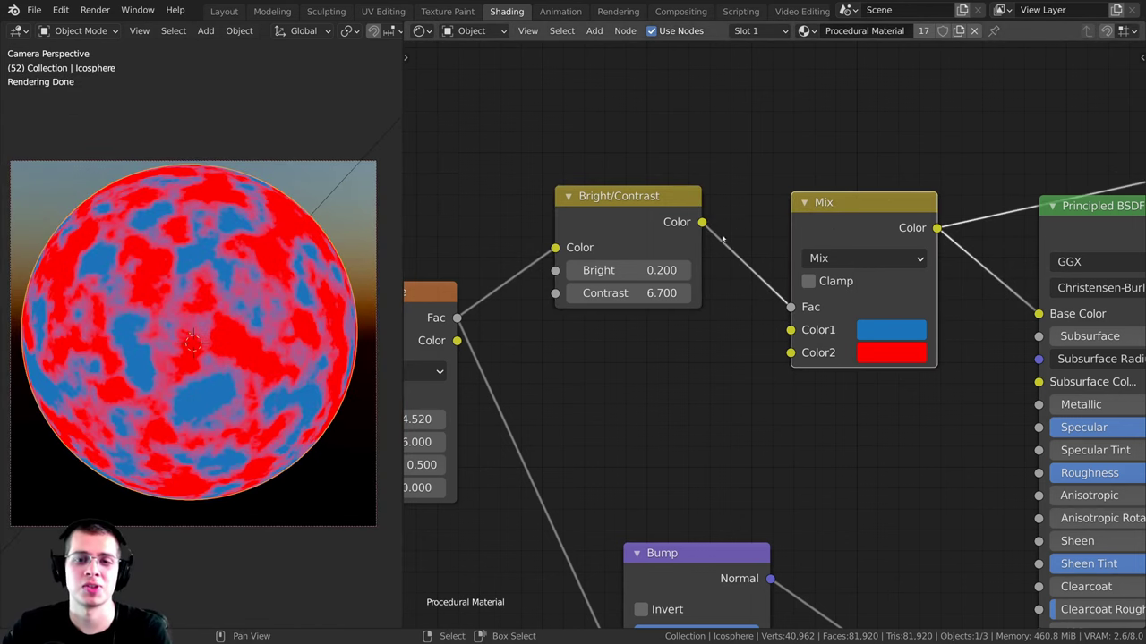
Step: Delete the Mix and Bright/Contrast nodes from the material
{"action": "scroll", "coordinate": [679, 257], "scroll_direction": "down", "scroll_amount": 2}
{"action": "mouse_move", "coordinate": [865, 292]}
{"action": "left_mouse_down"}
{"action": "mouse_move", "coordinate": [874, 259]}
{"action": "mouse_move", "coordinate": [882, 287]}
{"action": "left_mouse_up"}
{"action": "scroll", "coordinate": [828, 254], "scroll_direction": "up", "scroll_amount": 1}
{"action": "scroll", "coordinate": [832, 252], "scroll_direction": "down", "scroll_amount": 1}
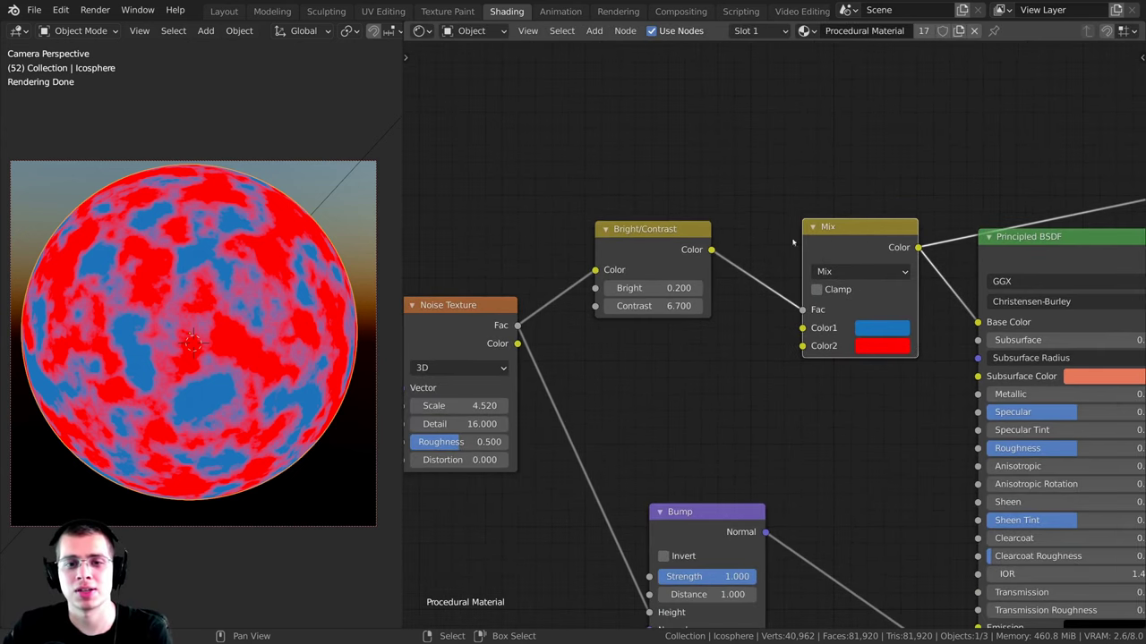
{"action": "key", "text": "x"}
{"action": "left_click_drag", "start_coordinate": [660, 238], "coordinate": [690, 234]}
{"action": "key", "text": "x"}
Step: Add an Invert node after the Noise Texture and link the texture's Fac output to its Color input
{"action": "key", "text": "shift+a"}
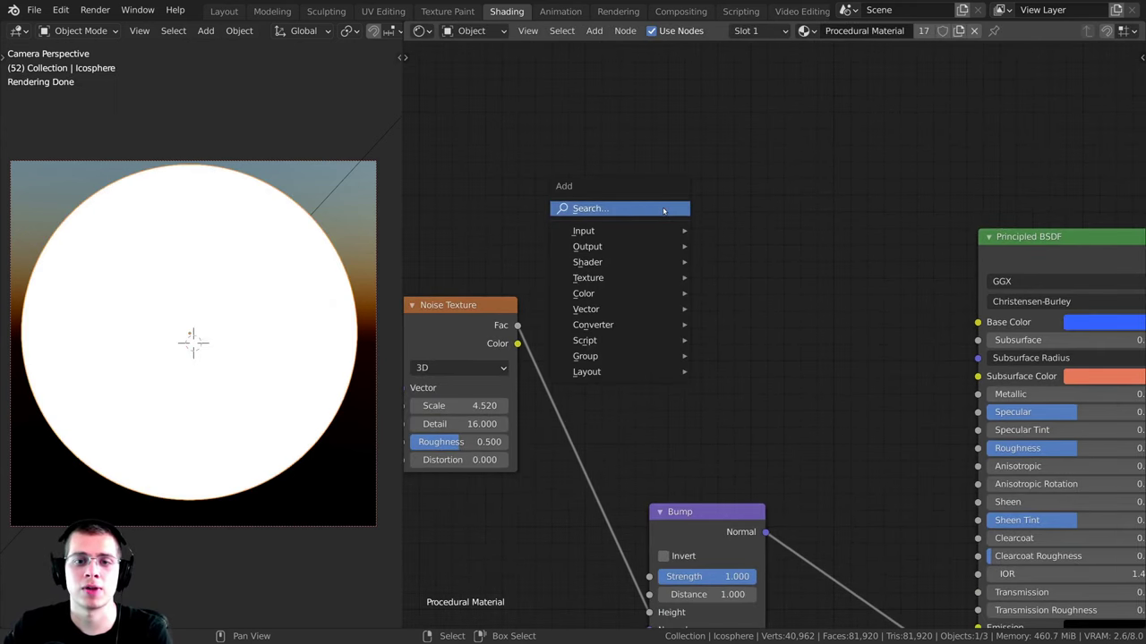
{"action": "mouse_move", "coordinate": [622, 295]}
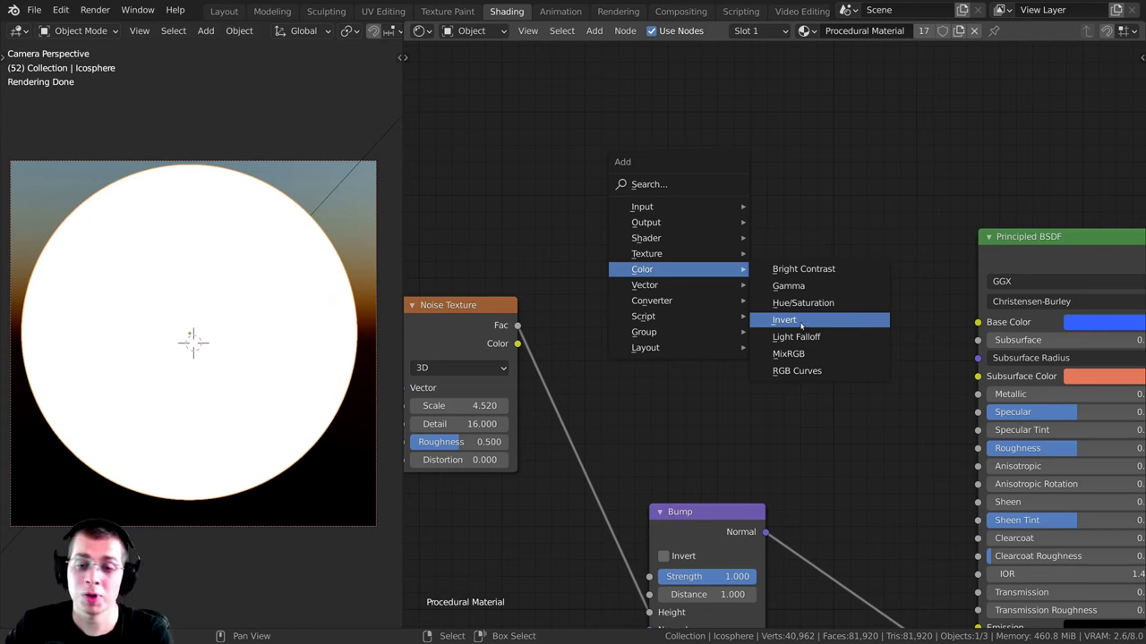
{"action": "left_click", "coordinate": [801, 321]}
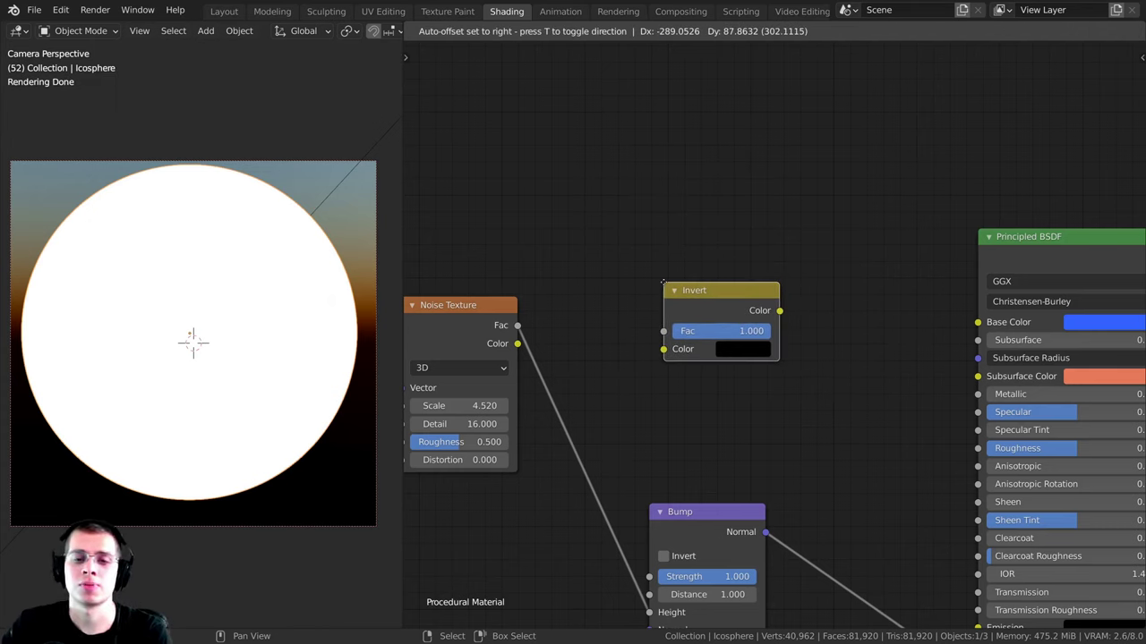
{"action": "left_click", "coordinate": [673, 284]}
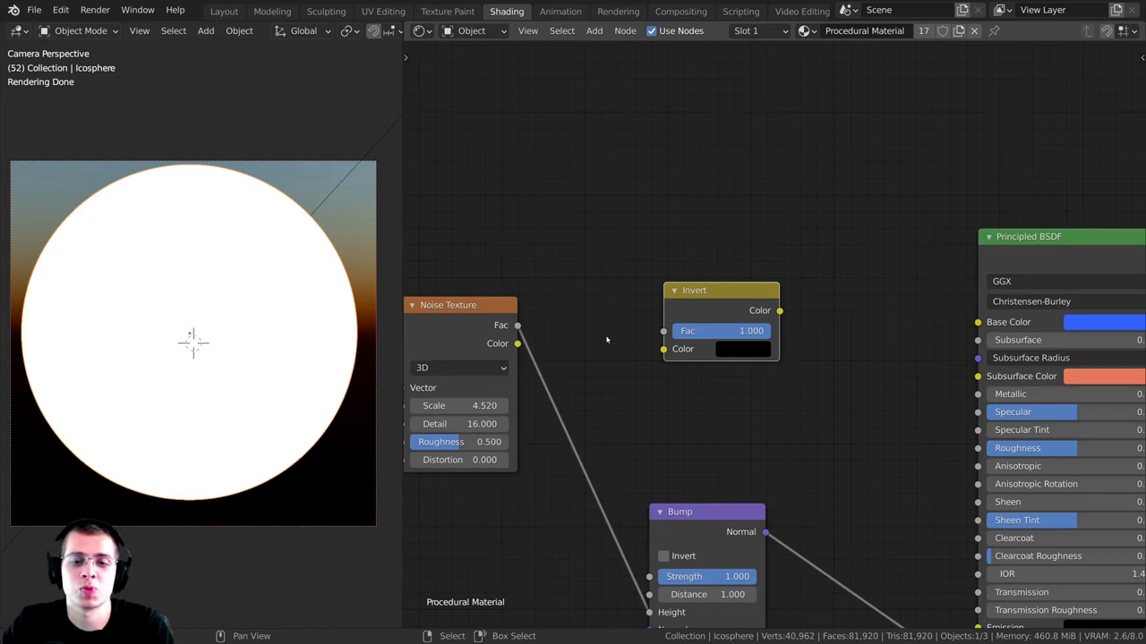
{"action": "left_click_drag", "start_coordinate": [517, 325], "coordinate": [693, 353]}
{"action": "middle_click_drag", "start_coordinate": [704, 274], "coordinate": [701, 268]}
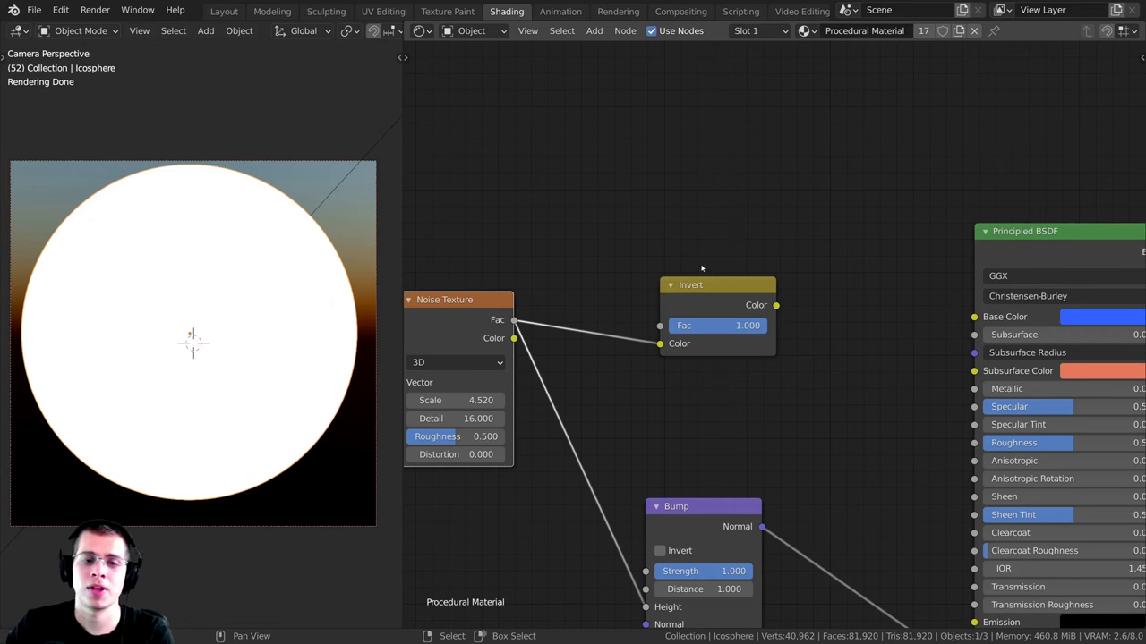
Step: Compare the Invert node's output with the original Noise Texture on the sphere, including a close-up
{"action": "left_click", "coordinate": [707, 296], "text": "ctrl+shift"}
{"action": "scroll", "coordinate": [464, 317], "scroll_direction": "down", "scroll_amount": 1}
{"action": "middle_click_drag", "start_coordinate": [464, 317], "coordinate": [580, 307]}
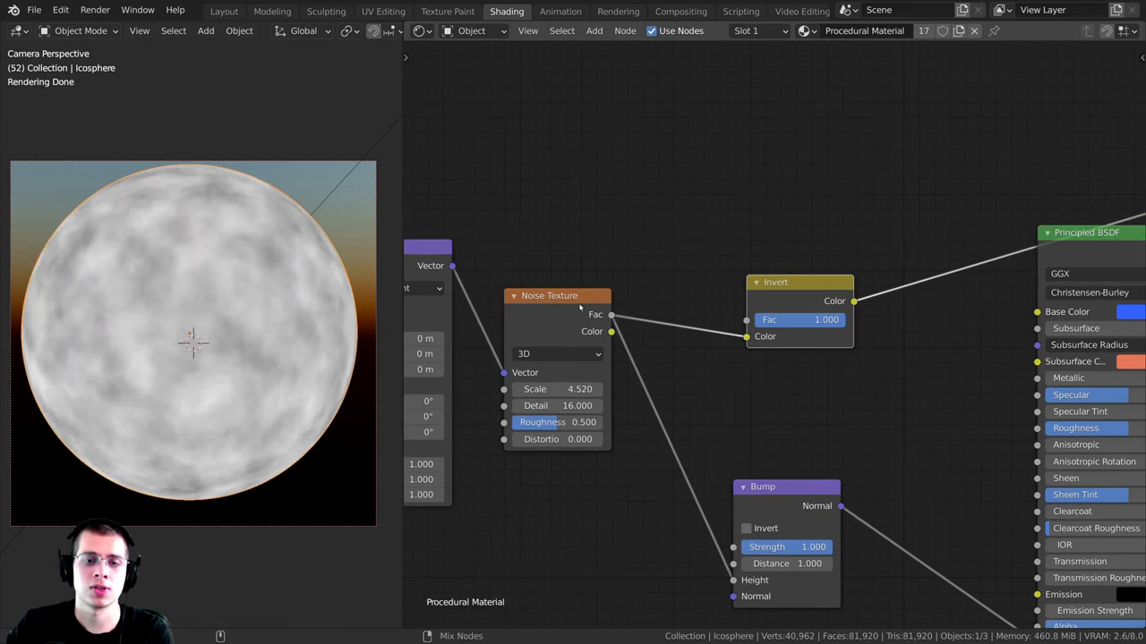
{"action": "left_click", "coordinate": [566, 303], "text": "ctrl+shift"}
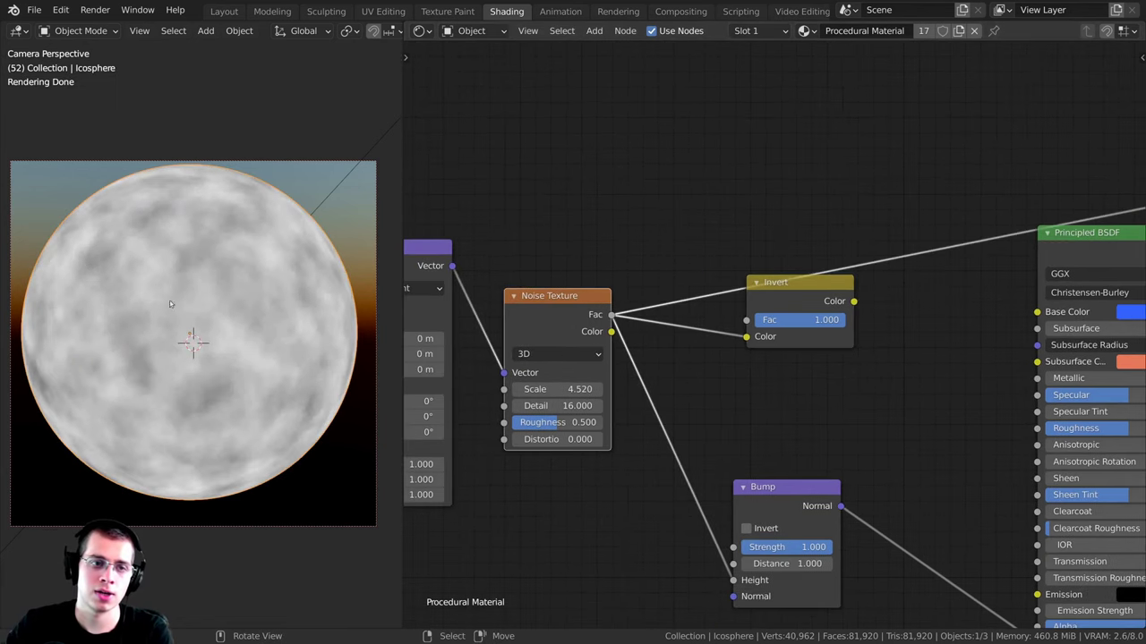
{"action": "left_click", "coordinate": [799, 288], "text": "ctrl+shift"}
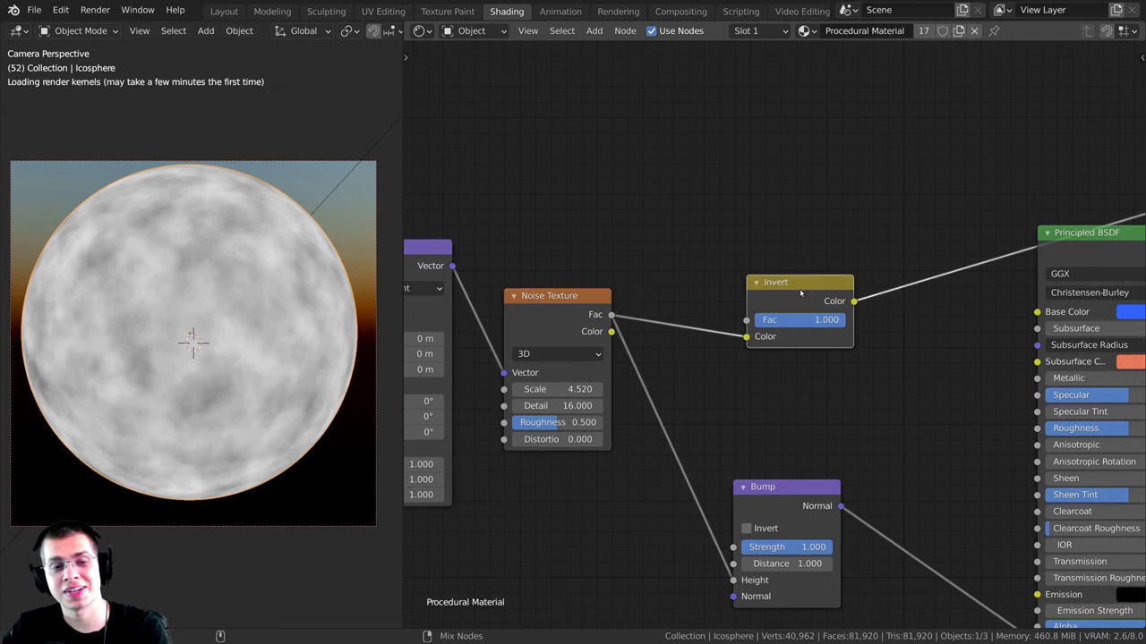
{"action": "left_click", "coordinate": [564, 303], "text": "ctrl+shift"}
{"action": "scroll", "coordinate": [258, 358], "scroll_direction": "up", "scroll_amount": 5}
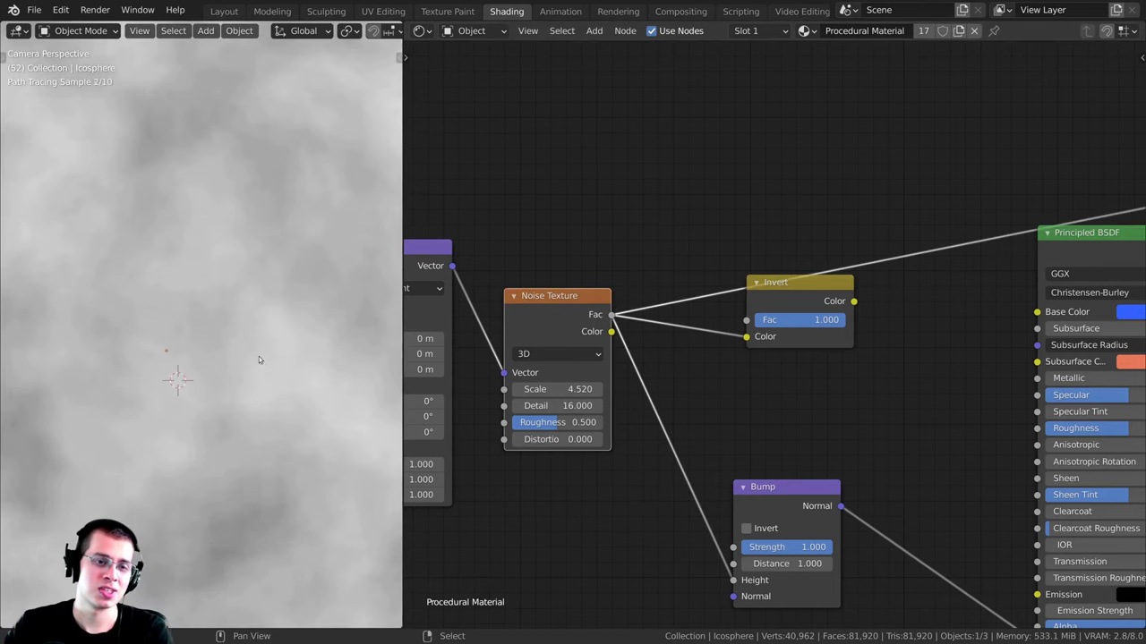
{"action": "middle_click_drag", "start_coordinate": [259, 358], "coordinate": [243, 302], "text": "shift"}
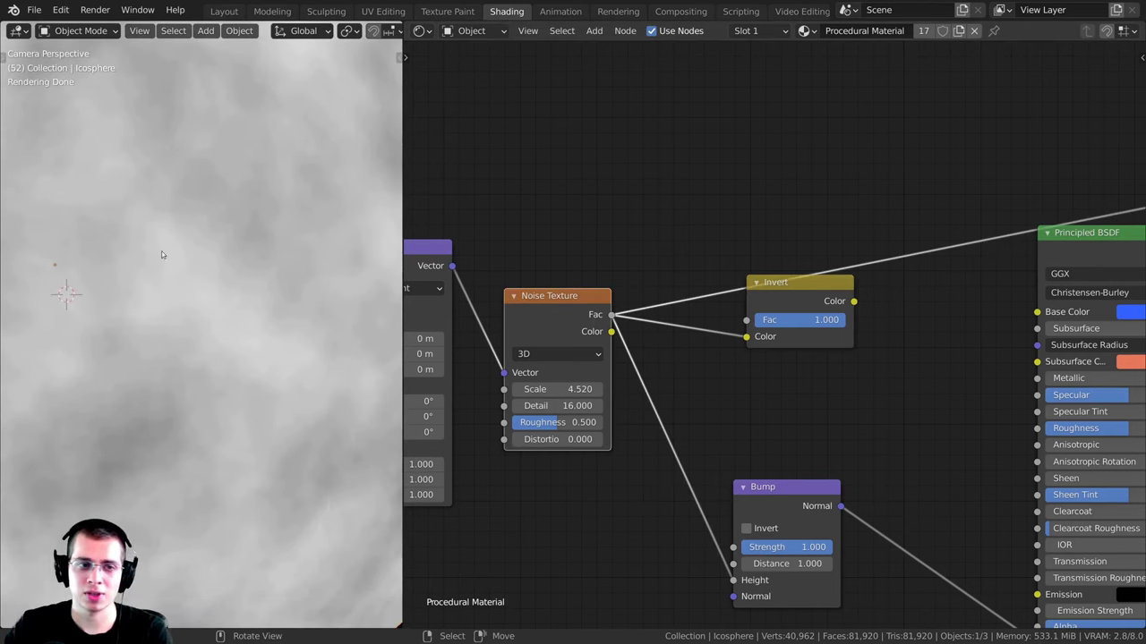
{"action": "key", "text": "ctrl+shift+z"}
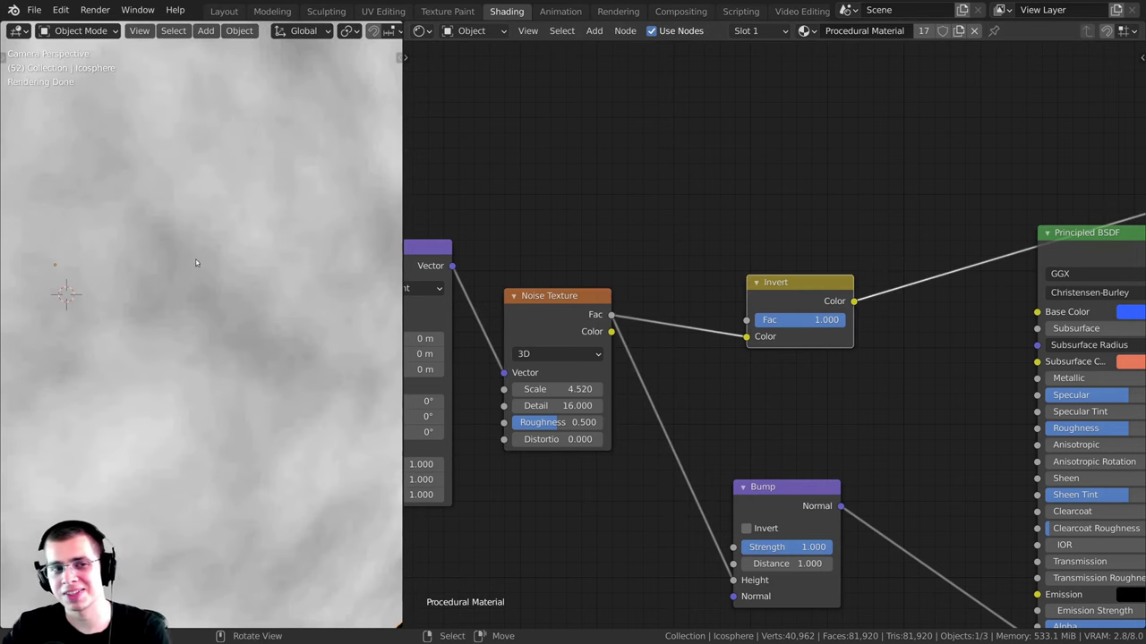
{"action": "scroll", "coordinate": [833, 301], "scroll_direction": "down", "scroll_amount": 3}
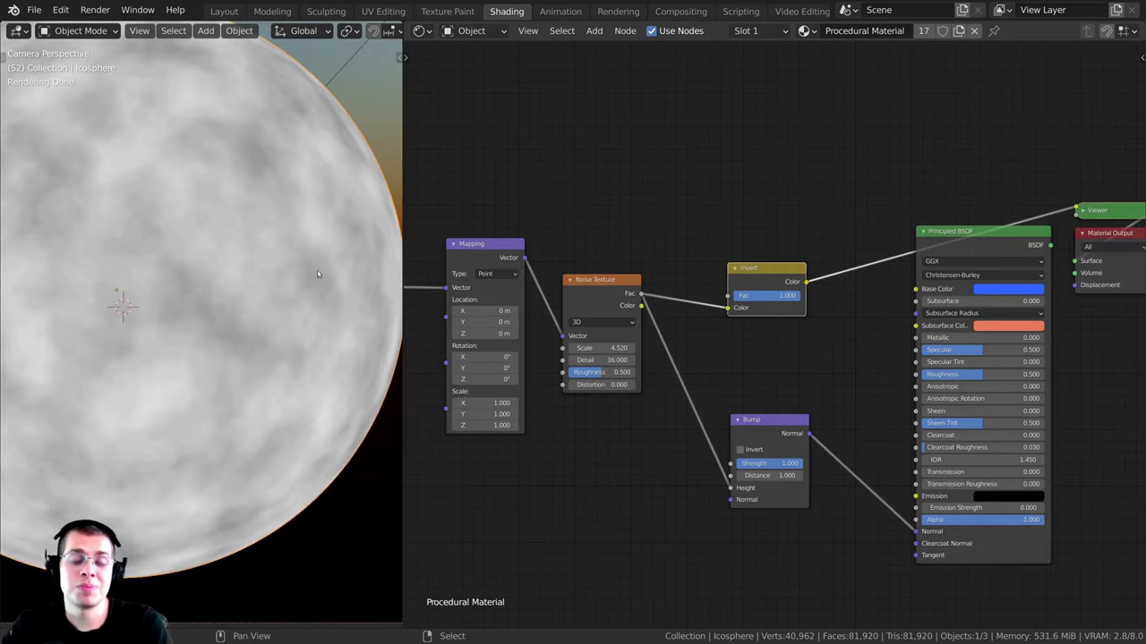
Step: Restore the Principled BSDF output on the sphere and move the Bump node up beneath the Invert node
{"action": "middle_click_drag", "start_coordinate": [792, 314], "coordinate": [790, 338]}
{"action": "scroll", "coordinate": [788, 337], "scroll_direction": "up", "scroll_amount": 3}
{"action": "left_click_drag", "start_coordinate": [767, 284], "coordinate": [760, 277]}
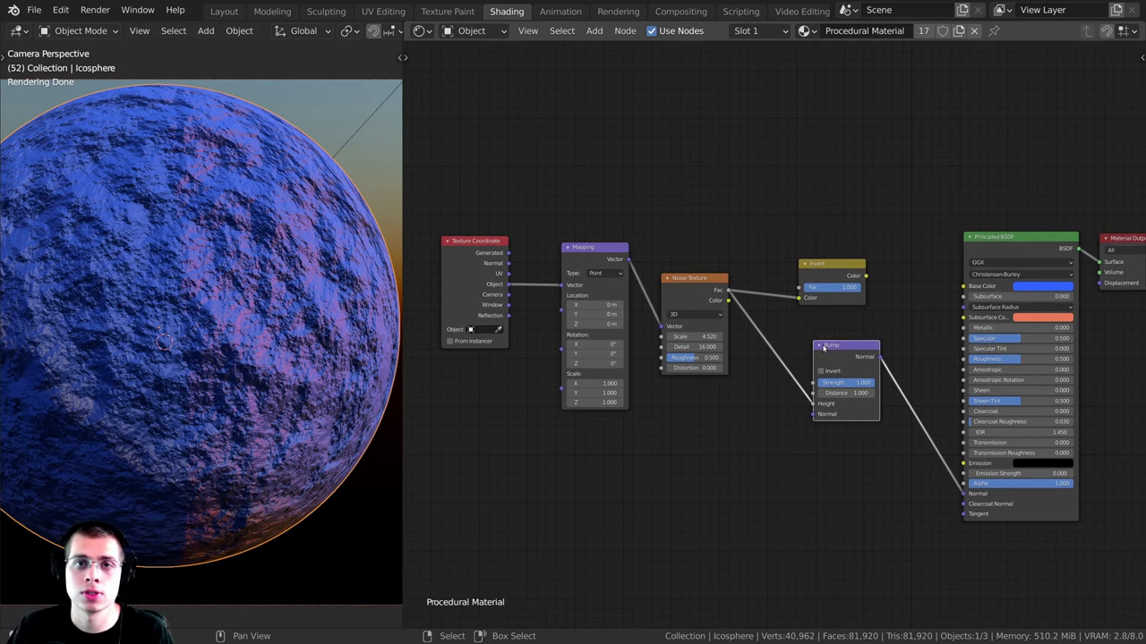
{"action": "key", "text": "ctrl+z"}
Step: Add an unconnected Reroute node in the empty space above the link between the Noise Texture and Invert nodes
{"action": "key", "text": "shift+a"}
{"action": "mouse_move", "coordinate": [742, 216]}
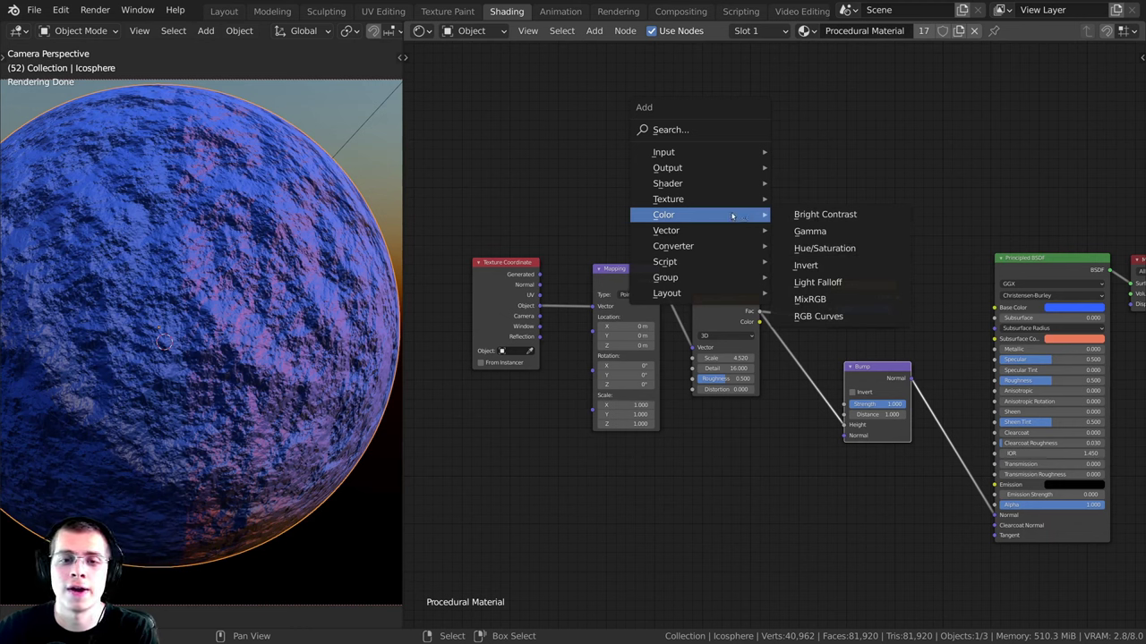
{"action": "mouse_move", "coordinate": [667, 294]}
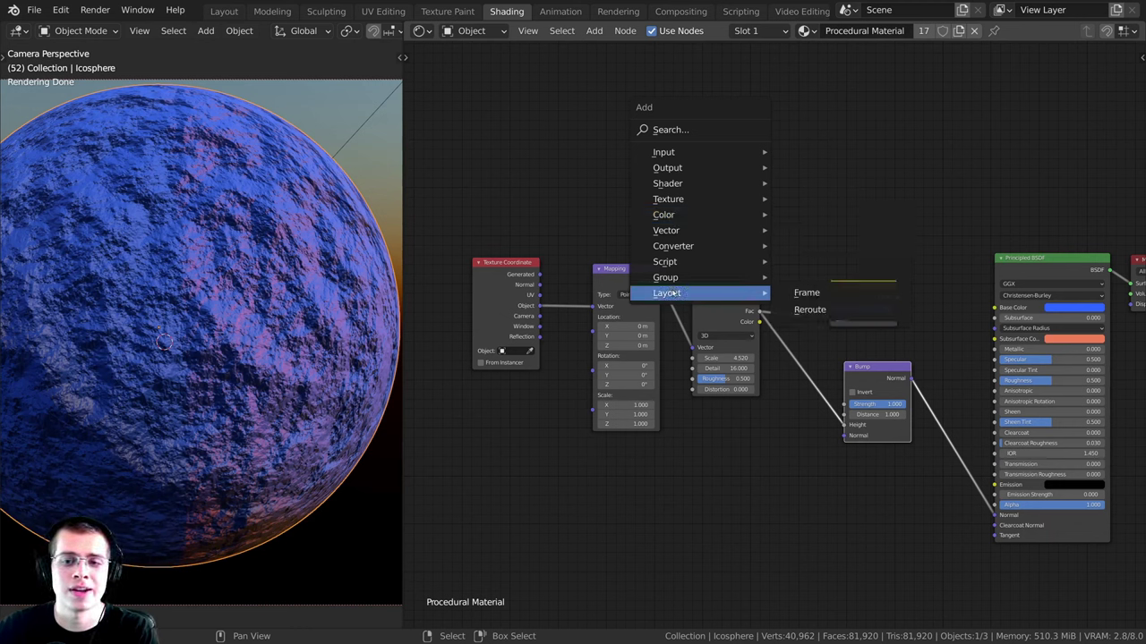
{"action": "left_click", "coordinate": [802, 313]}
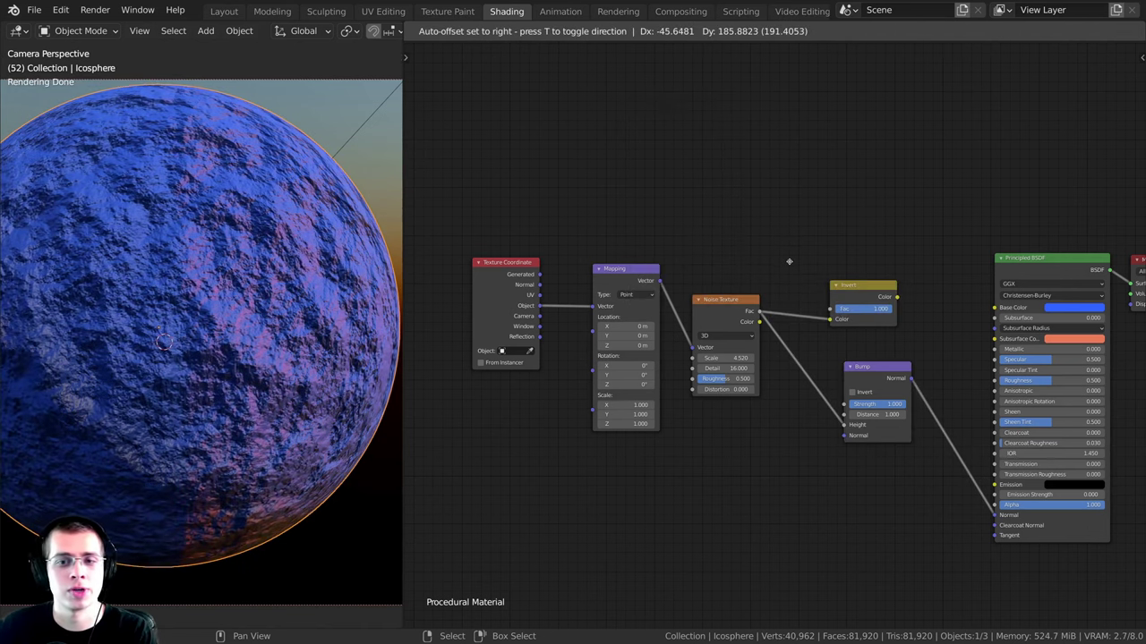
{"action": "left_click", "coordinate": [788, 261]}
{"action": "scroll", "coordinate": [772, 306], "scroll_direction": "up", "scroll_amount": 2}
{"action": "scroll", "coordinate": [775, 286], "scroll_direction": "up", "scroll_amount": 1}
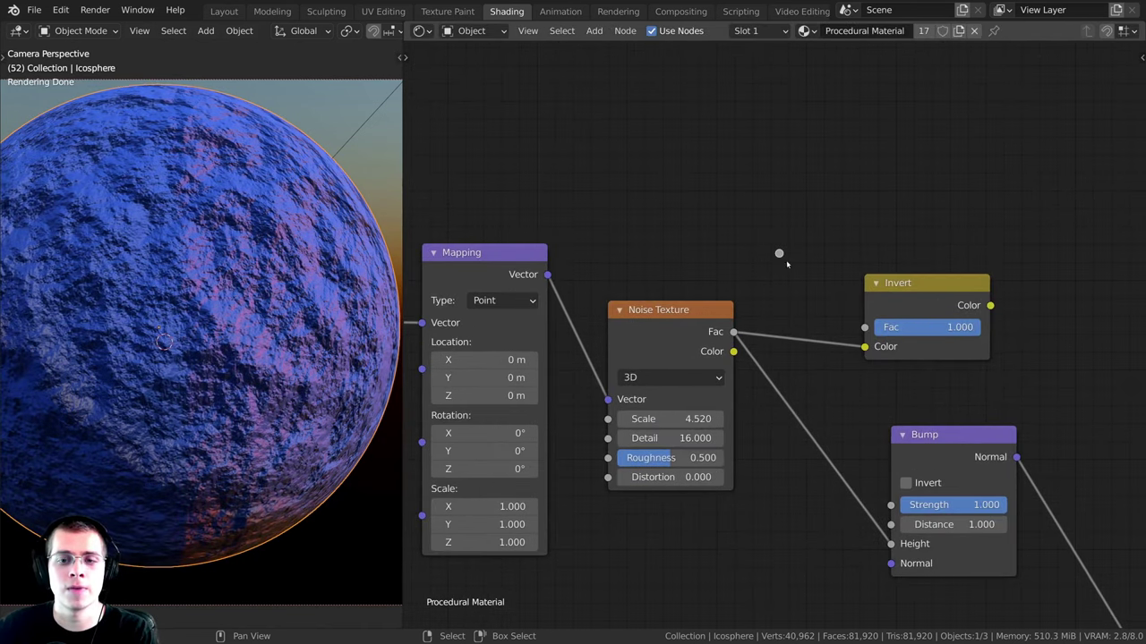
Step: Insert a Reroute node on the link from the Noise Texture's Fac output to the Invert node's Color input
{"action": "right_click_drag", "start_coordinate": [813, 229], "coordinate": [825, 371], "text": "shift"}
{"action": "scroll", "coordinate": [759, 112], "scroll_direction": "down", "scroll_amount": 1}
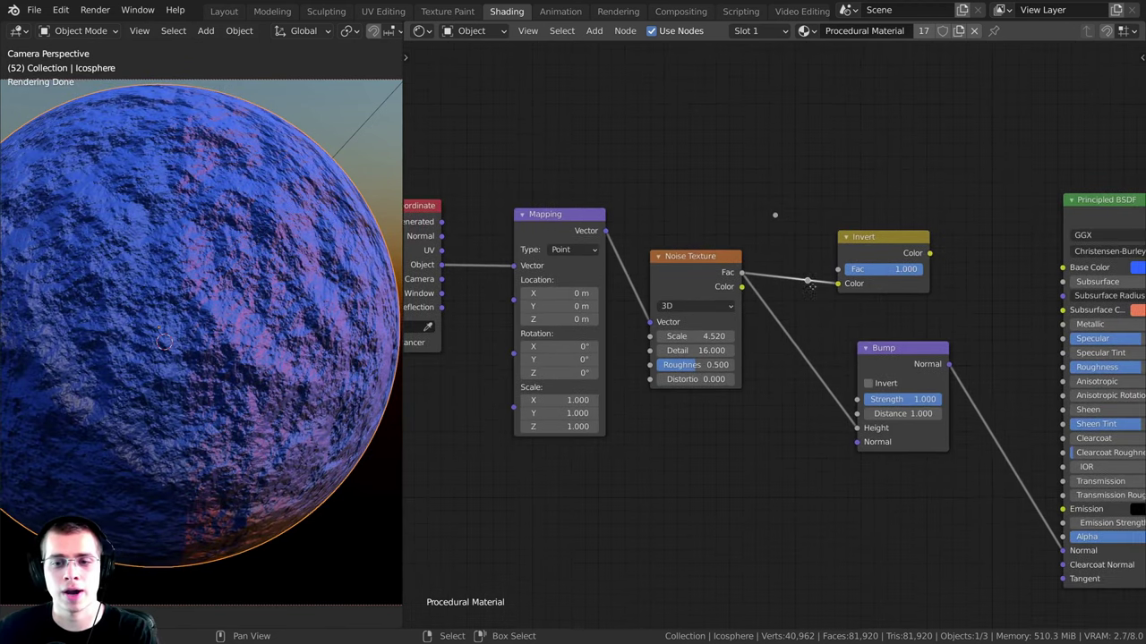
{"action": "scroll", "coordinate": [769, 348], "scroll_direction": "up", "scroll_amount": 1}
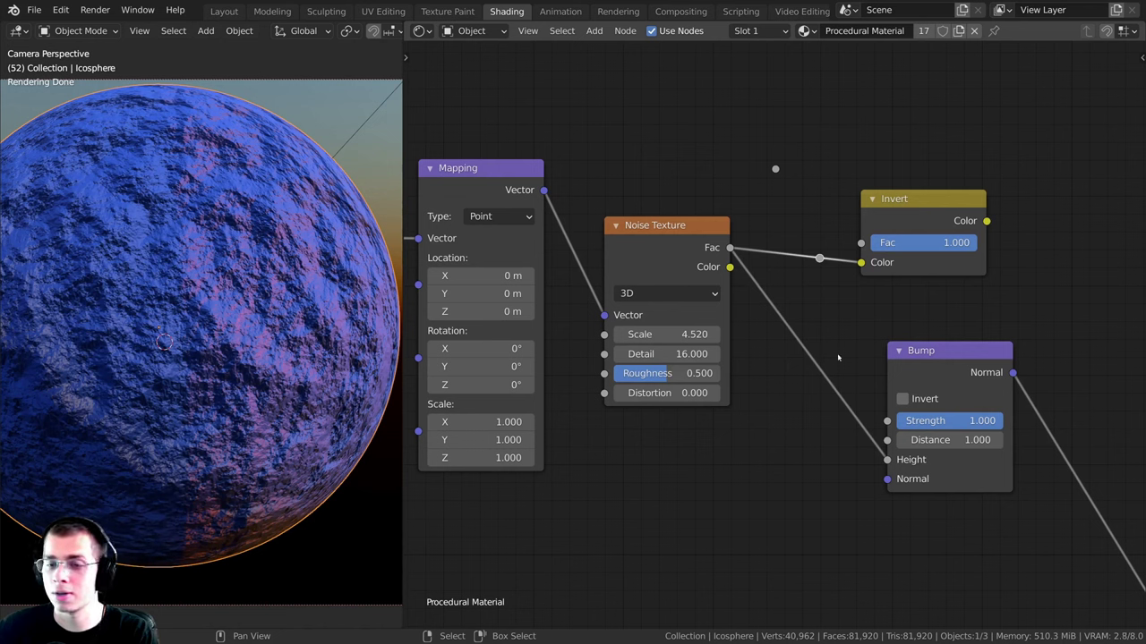
Step: Insert two Reroute nodes on the Noise Texture-to-Bump link, one near the Fac output and one level with the Height input
{"action": "right_click_drag", "start_coordinate": [849, 330], "coordinate": [779, 447], "text": "shift"}
{"action": "left_click_drag", "start_coordinate": [827, 379], "coordinate": [778, 455]}
{"action": "right_click_drag", "start_coordinate": [791, 348], "coordinate": [749, 347], "text": "shift"}
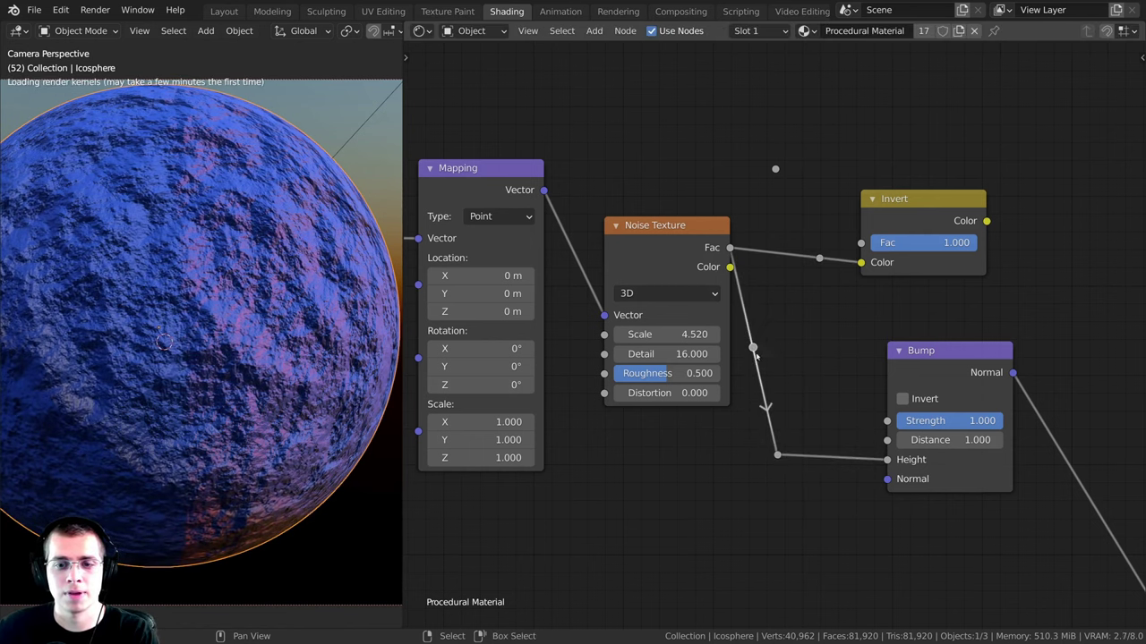
{"action": "left_click_drag", "start_coordinate": [753, 347], "coordinate": [774, 313]}
{"action": "key", "text": "g"}
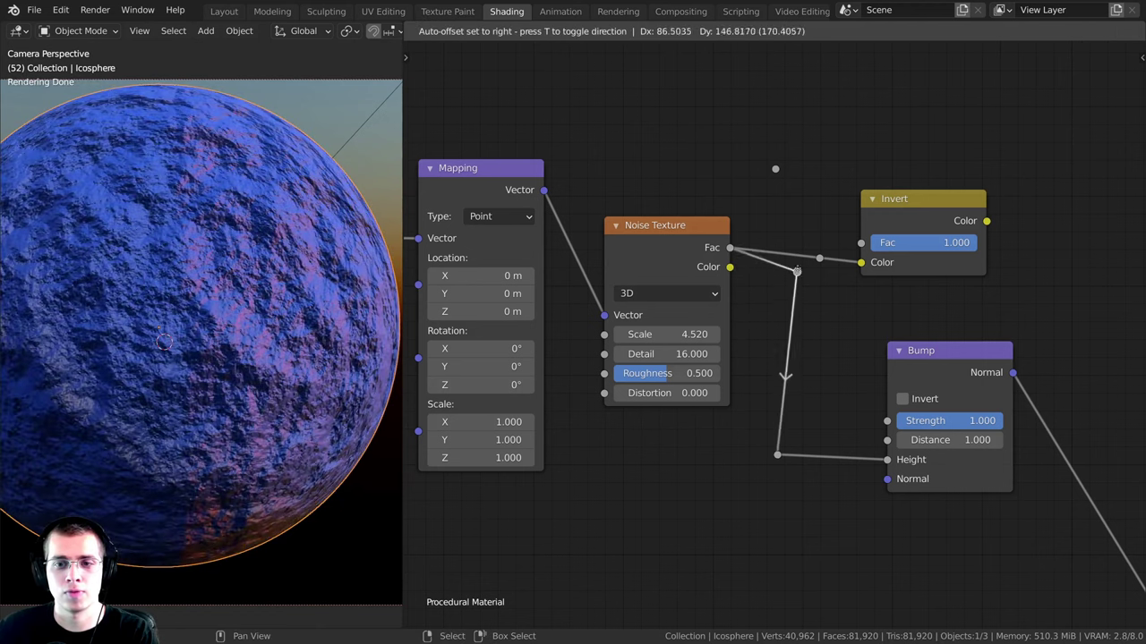
{"action": "left_click", "coordinate": [784, 286]}
Step: Move the Bump node and its nearest reroute point further down, keeping the vertical link straight
{"action": "scroll", "coordinate": [781, 358], "scroll_direction": "down", "scroll_amount": 2}
{"action": "left_click_drag", "start_coordinate": [755, 385], "coordinate": [938, 436]}
{"action": "key", "text": "g"}
{"action": "left_click", "coordinate": [940, 527]}
{"action": "key", "text": "alt+a"}
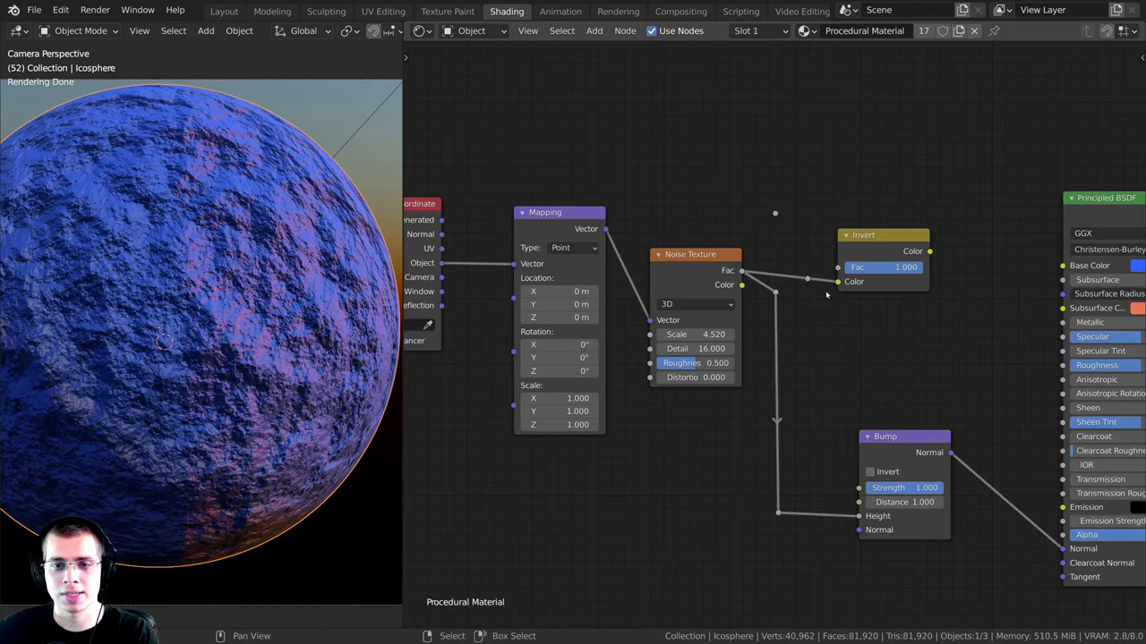
Step: Delete the Invert node, the reroute point on its link and the unconnected Reroute node
{"action": "right_click", "coordinate": [808, 279]}
{"action": "key", "text": "x"}
{"action": "right_click", "coordinate": [866, 237]}
{"action": "key", "text": "x"}
{"action": "left_click_drag", "start_coordinate": [746, 180], "coordinate": [798, 234]}
{"action": "key", "text": "g"}
{"action": "left_click", "coordinate": [813, 221]}
{"action": "key", "text": "x"}
Step: Align the upper reroute point with the Noise Texture's Fac output so the link leaves it horizontally
{"action": "key", "text": "g"}
{"action": "left_click", "coordinate": [779, 275]}
{"action": "middle_click_drag", "start_coordinate": [826, 288], "coordinate": [819, 266]}
{"action": "left_click_drag", "start_coordinate": [913, 418], "coordinate": [910, 417]}
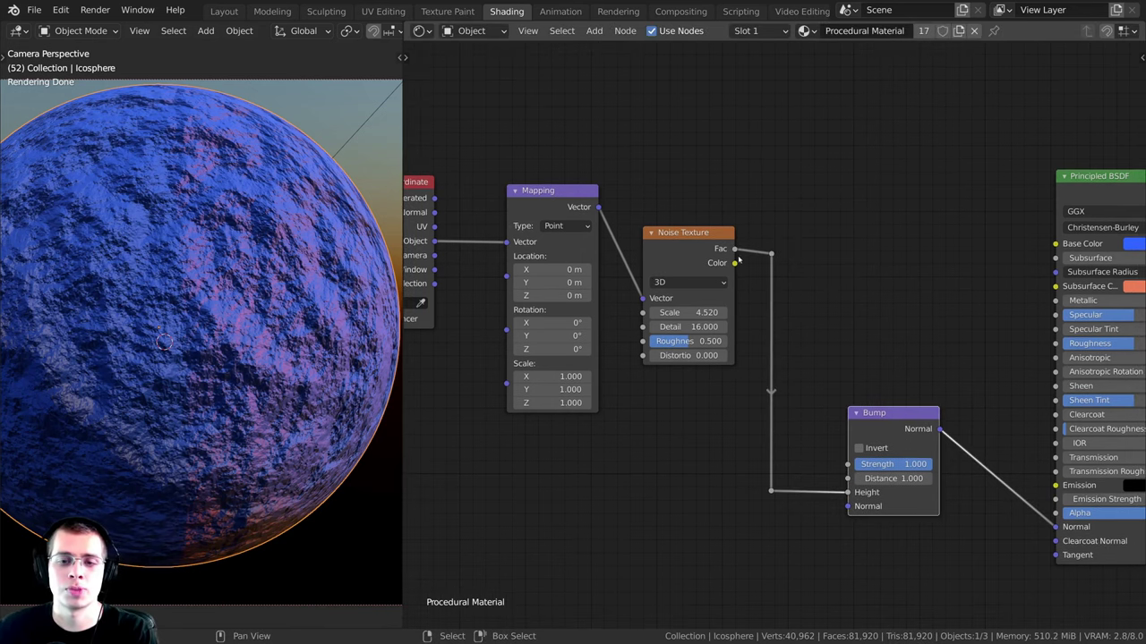
{"action": "scroll", "coordinate": [827, 277], "scroll_direction": "up", "scroll_amount": 1}
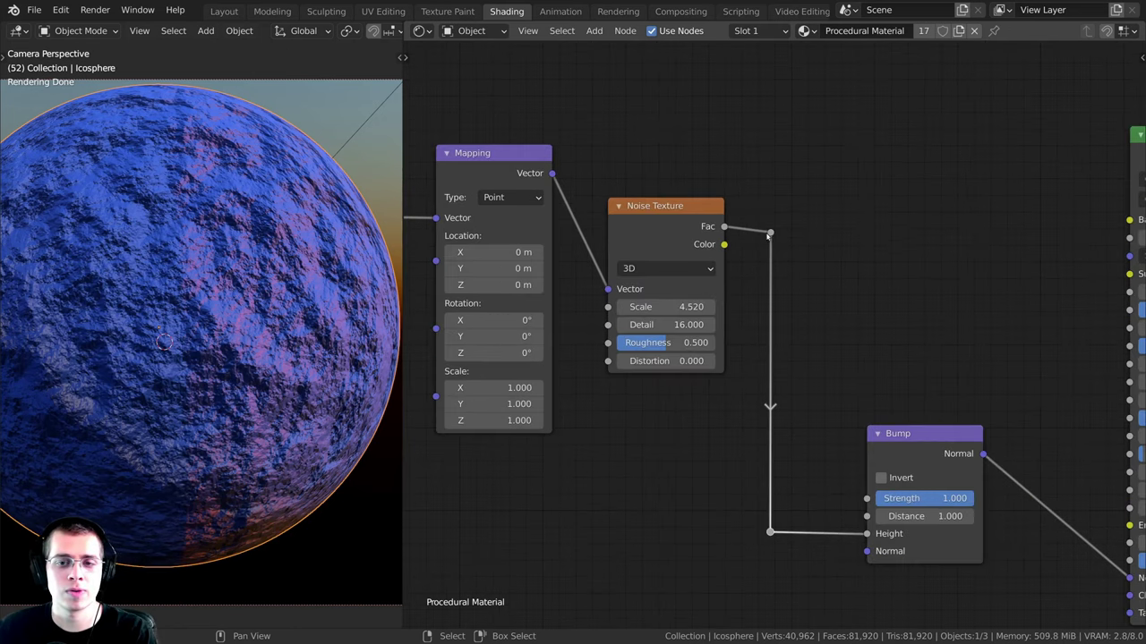
{"action": "left_click_drag", "start_coordinate": [767, 235], "coordinate": [740, 184]}
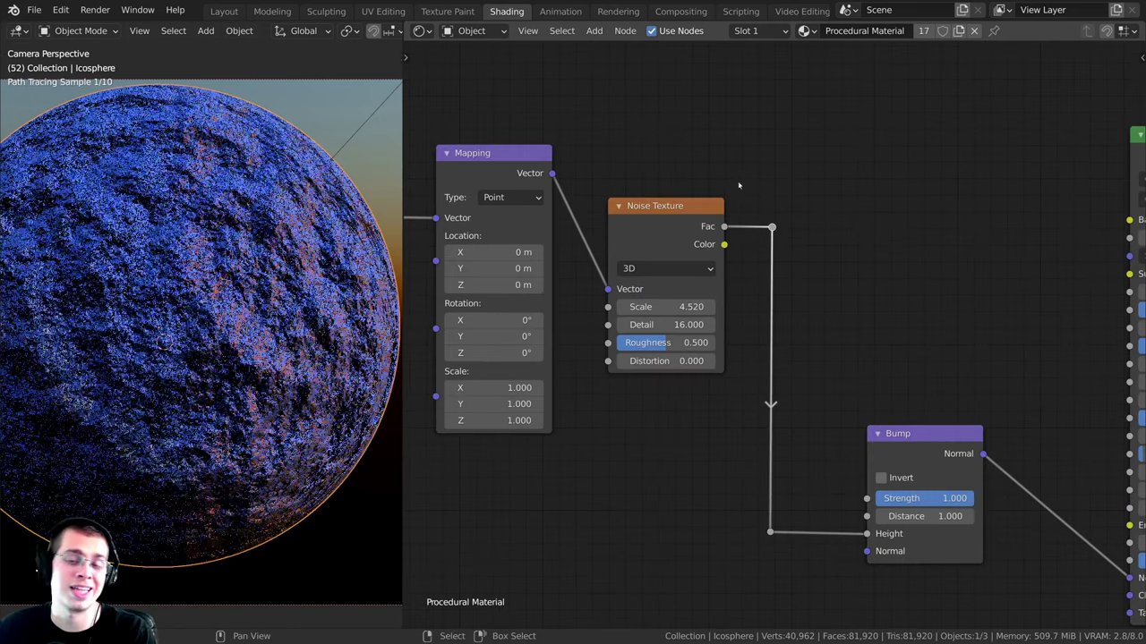
{"action": "left_click_drag", "start_coordinate": [725, 229], "coordinate": [772, 226]}
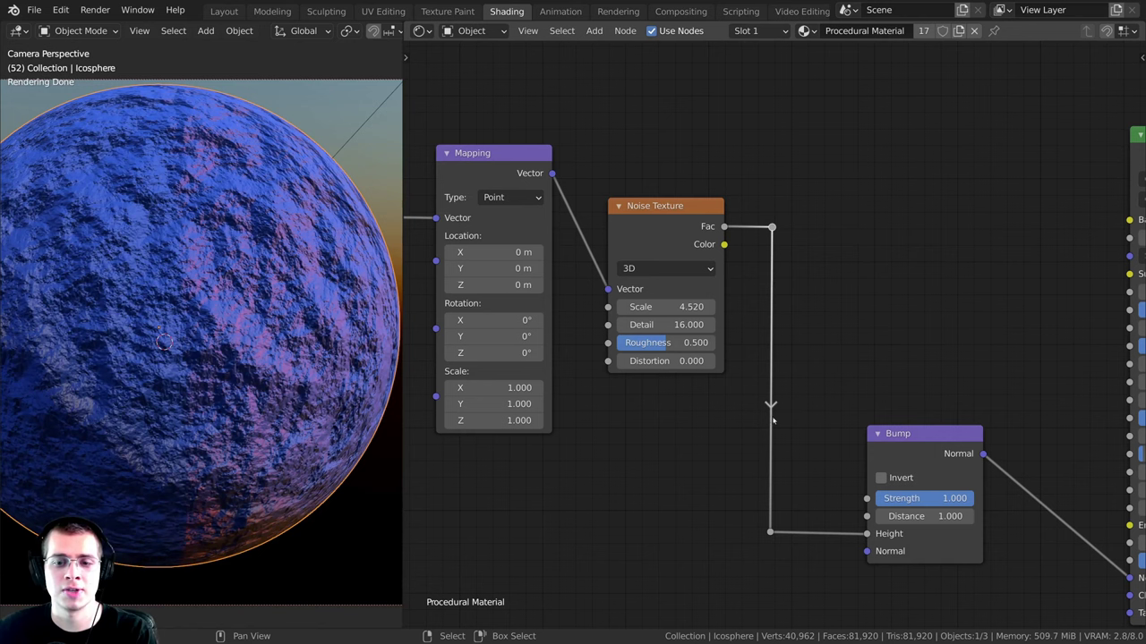
Step: Try cutting another Reroute node into the Noise Texture-to-Bump link, and undo it
{"action": "scroll", "coordinate": [795, 304], "scroll_direction": "down", "scroll_amount": 1}
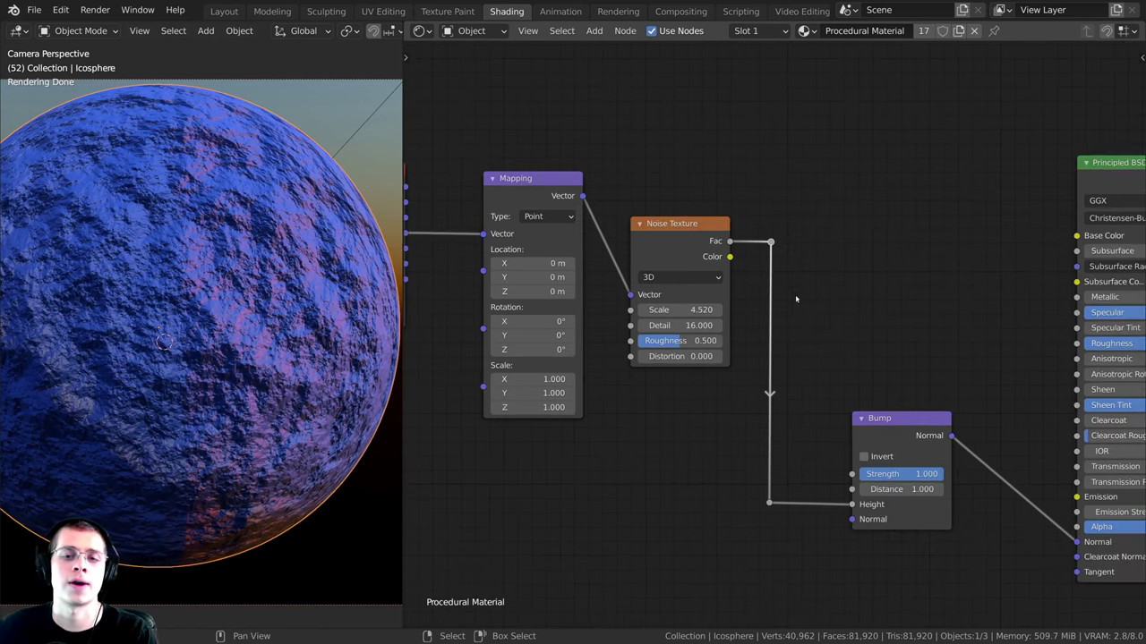
{"action": "right_click_drag", "start_coordinate": [826, 342], "coordinate": [682, 476], "text": "shift"}
{"action": "key", "text": "ctrl+z"}
{"action": "key", "text": "shift+a"}
{"action": "mouse_move", "coordinate": [807, 238]}
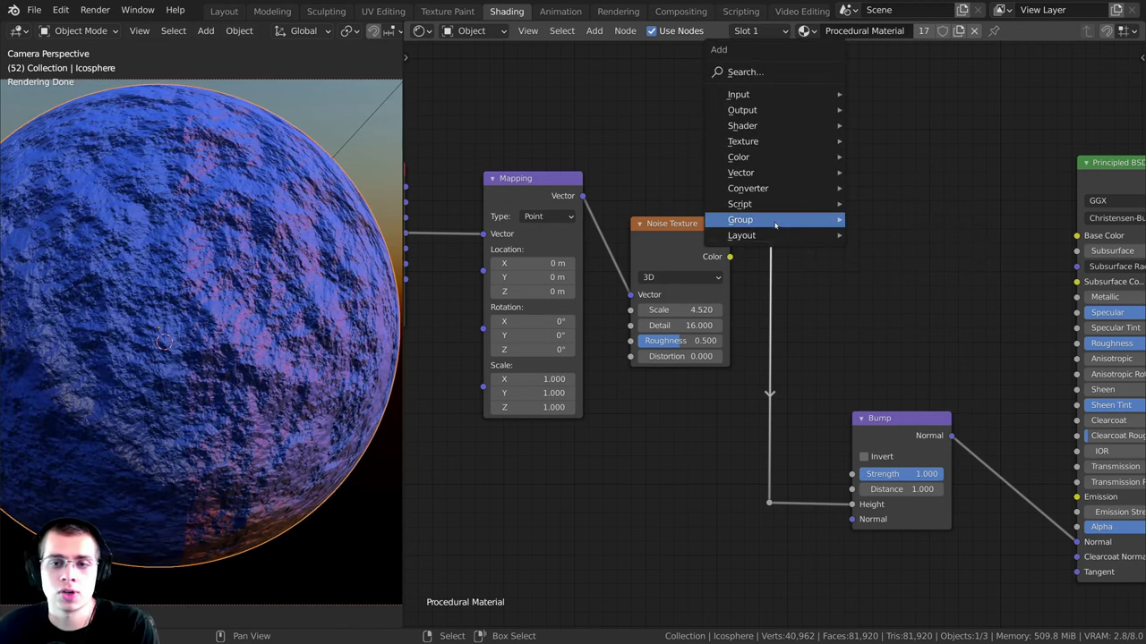
{"action": "left_click", "coordinate": [884, 254]}
{"action": "left_click", "coordinate": [846, 285]}
{"action": "scroll", "coordinate": [839, 280], "scroll_direction": "up", "scroll_amount": 1}
Step: Add a Frame node from the Layout category and place it in the empty space above the Bump node
{"action": "key", "text": "shift+a"}
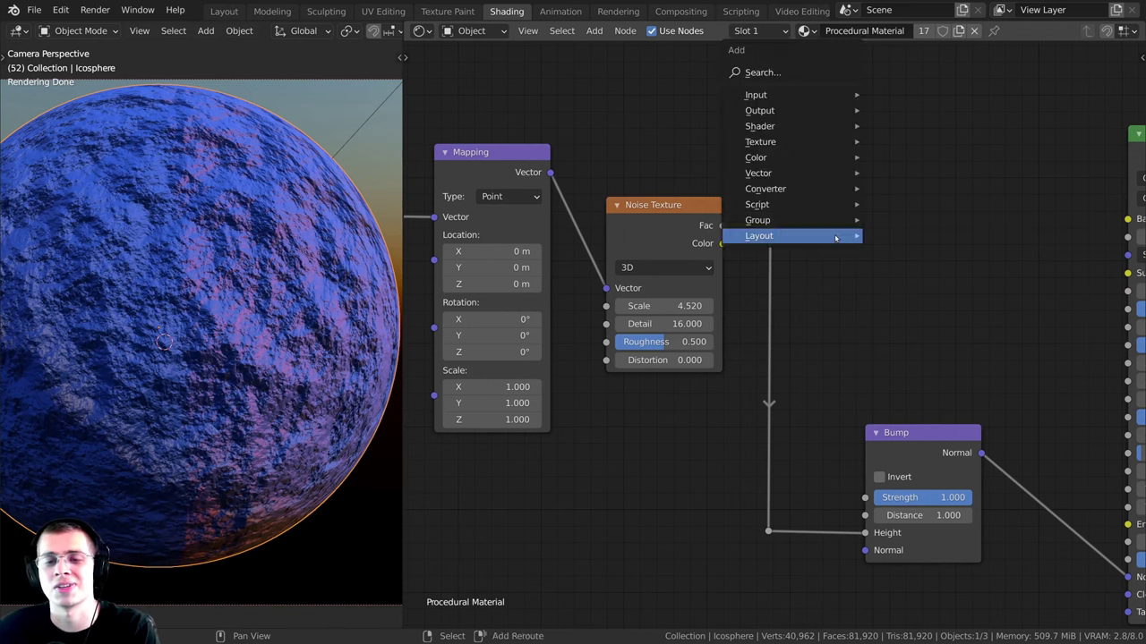
{"action": "mouse_move", "coordinate": [836, 237]}
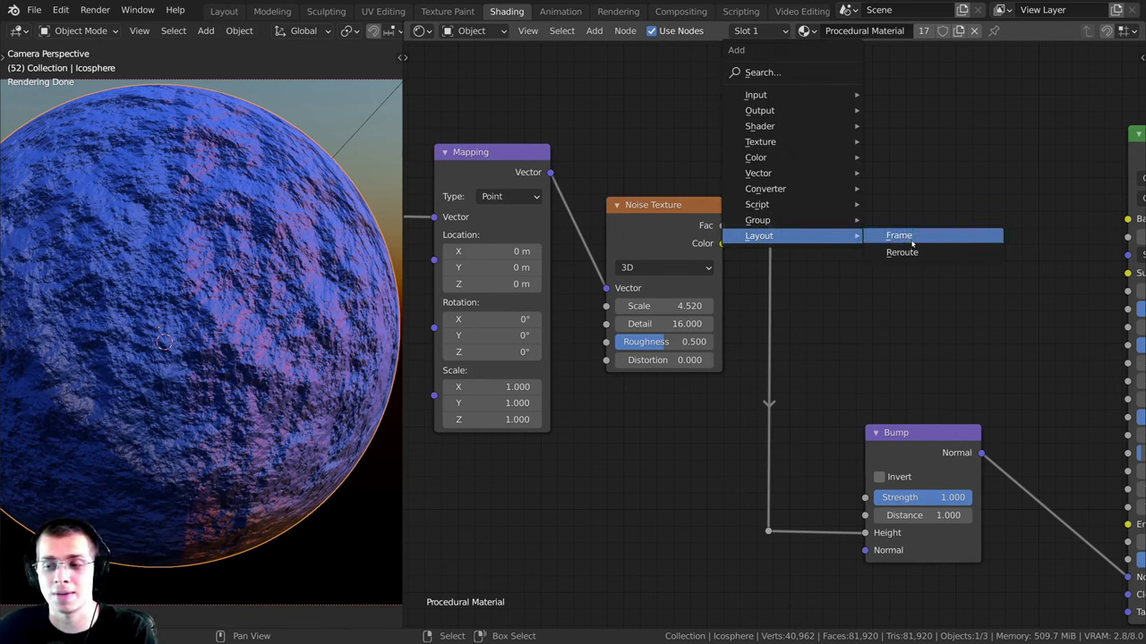
{"action": "left_click", "coordinate": [911, 238]}
{"action": "scroll", "coordinate": [904, 188], "scroll_direction": "down", "scroll_amount": 1}
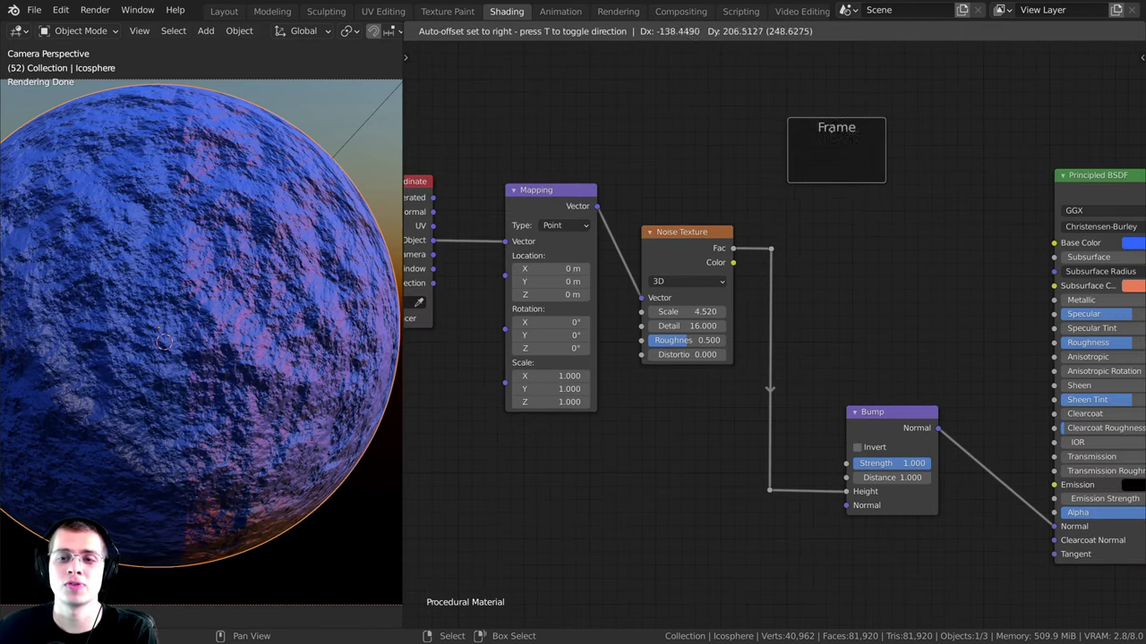
{"action": "left_click", "coordinate": [819, 166]}
{"action": "scroll", "coordinate": [846, 175], "scroll_direction": "down", "scroll_amount": 1}
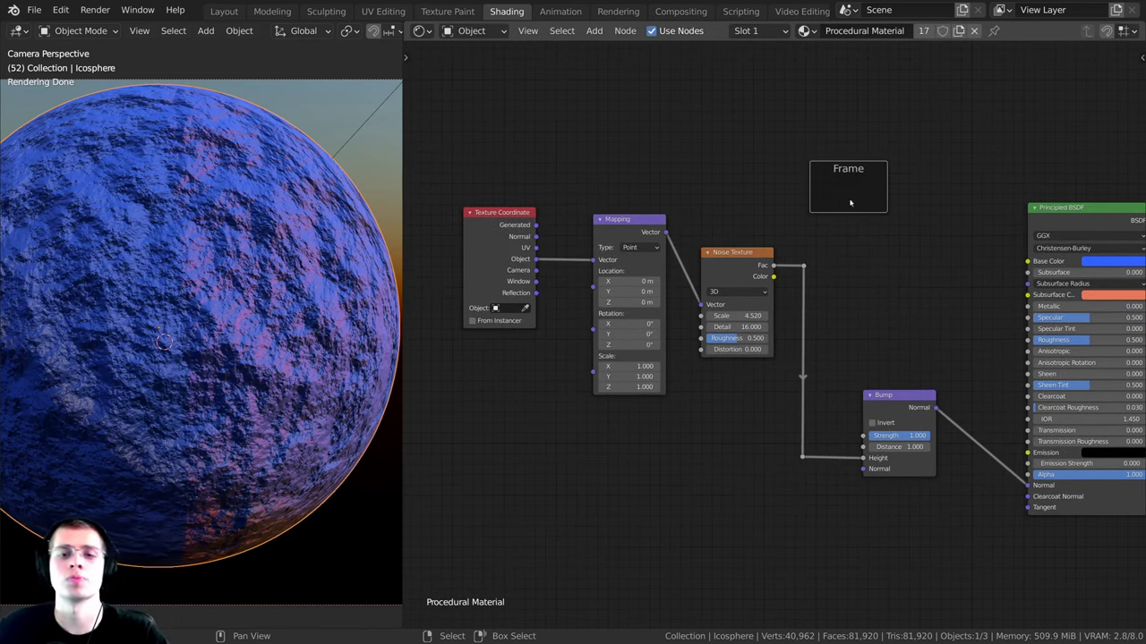
Step: Reposition the Texture Coordinate, Mapping and Noise Texture nodes so the Fac output is level with the upper reroute point
{"action": "middle_click_drag", "start_coordinate": [783, 269], "coordinate": [818, 251]}
{"action": "key", "text": "alt+a"}
{"action": "key", "text": "b"}
{"action": "left_click_drag", "start_coordinate": [816, 195], "coordinate": [485, 330]}
{"action": "key", "text": "g"}
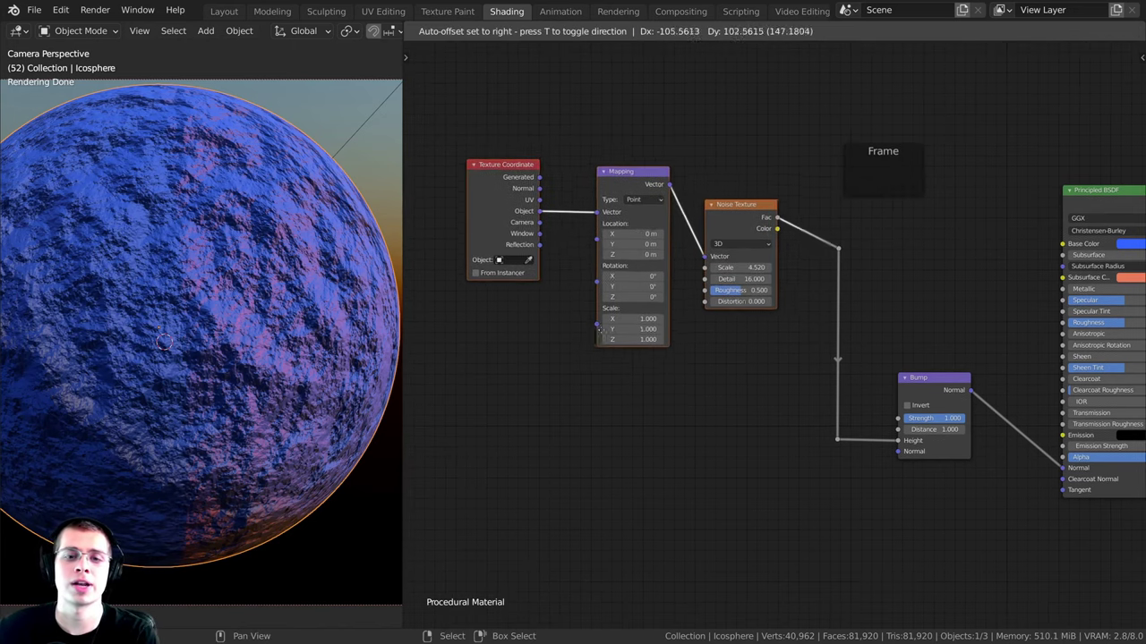
{"action": "left_click", "coordinate": [628, 361]}
{"action": "left_click", "coordinate": [557, 243]}
{"action": "key", "text": "g"}
{"action": "left_click", "coordinate": [572, 257]}
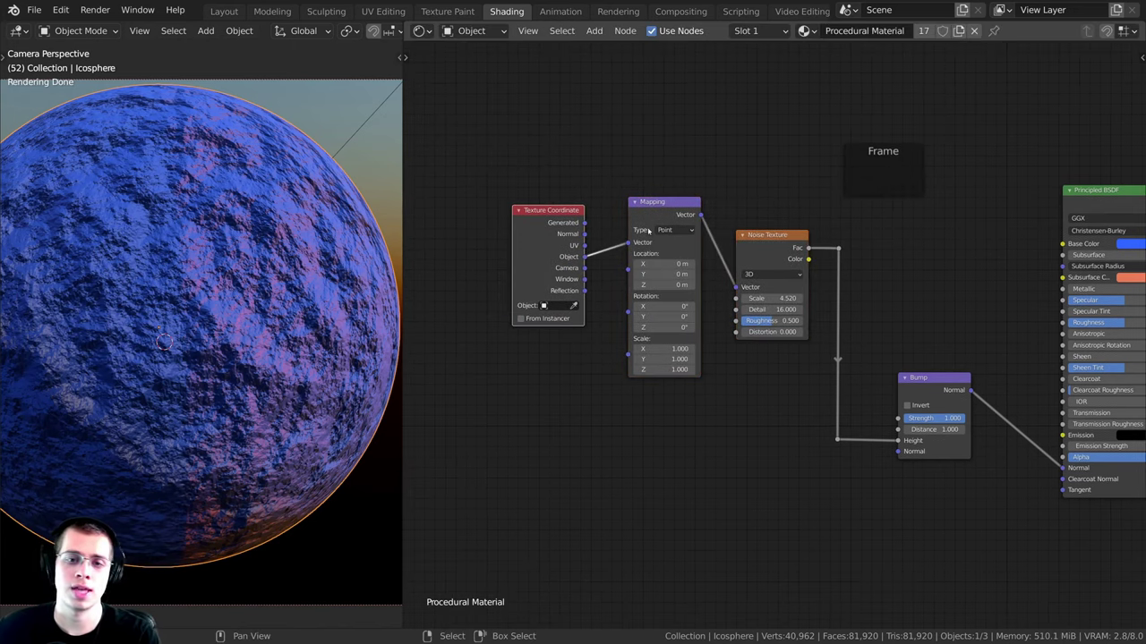
{"action": "left_click_drag", "start_coordinate": [647, 231], "coordinate": [647, 241]}
Step: Place the Texture Coordinate node inside the frame and position both beside the Mapping node
{"action": "left_click_drag", "start_coordinate": [903, 156], "coordinate": [690, 148]}
{"action": "mouse_move", "coordinate": [538, 241]}
{"action": "left_mouse_down"}
{"action": "mouse_move", "coordinate": [655, 165]}
{"action": "mouse_move", "coordinate": [580, 198]}
{"action": "mouse_move", "coordinate": [548, 242]}
{"action": "left_mouse_up"}
{"action": "left_click_drag", "start_coordinate": [561, 190], "coordinate": [502, 186]}
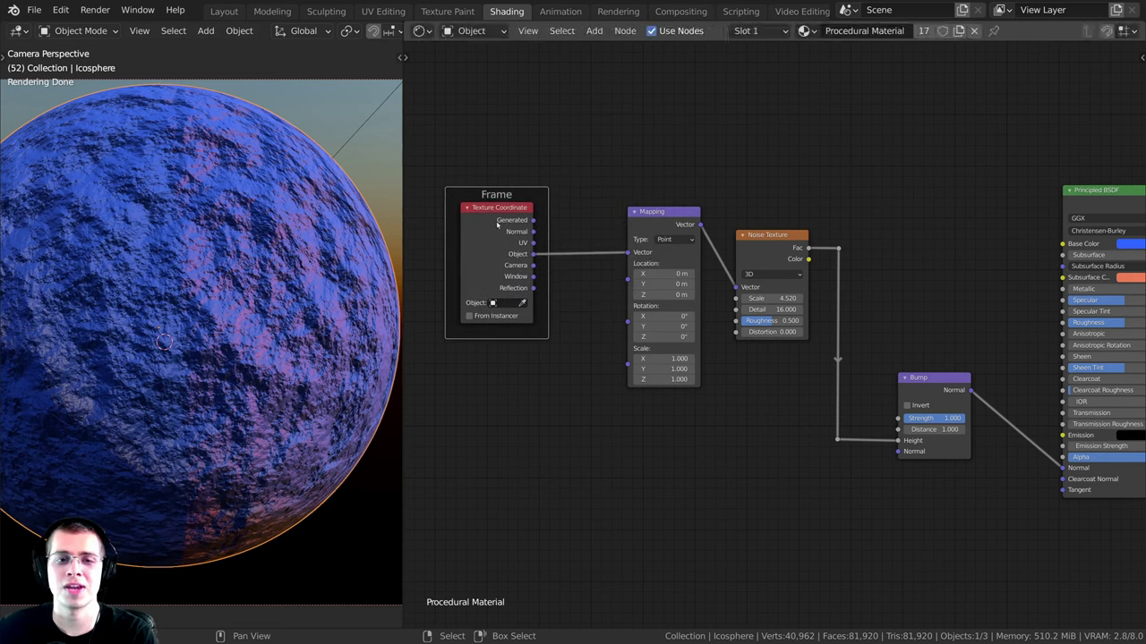
{"action": "left_click_drag", "start_coordinate": [497, 233], "coordinate": [519, 240]}
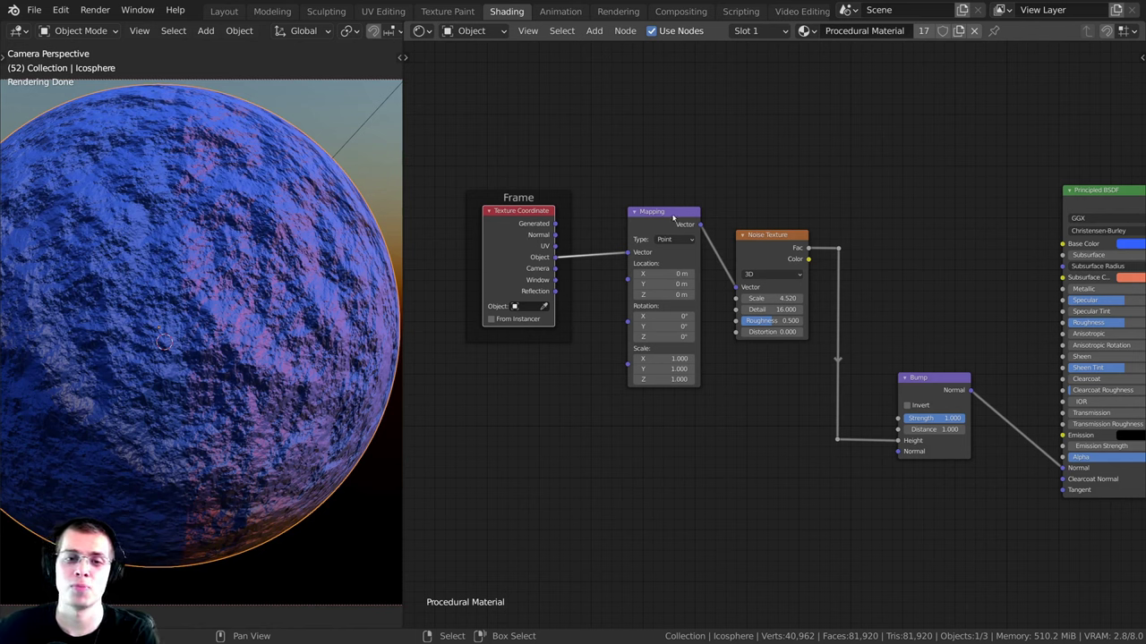
Step: Move the Mapping and Noise Texture nodes into the frame beside the Texture Coordinate node
{"action": "left_click_drag", "start_coordinate": [632, 125], "coordinate": [795, 308]}
{"action": "key", "text": "g"}
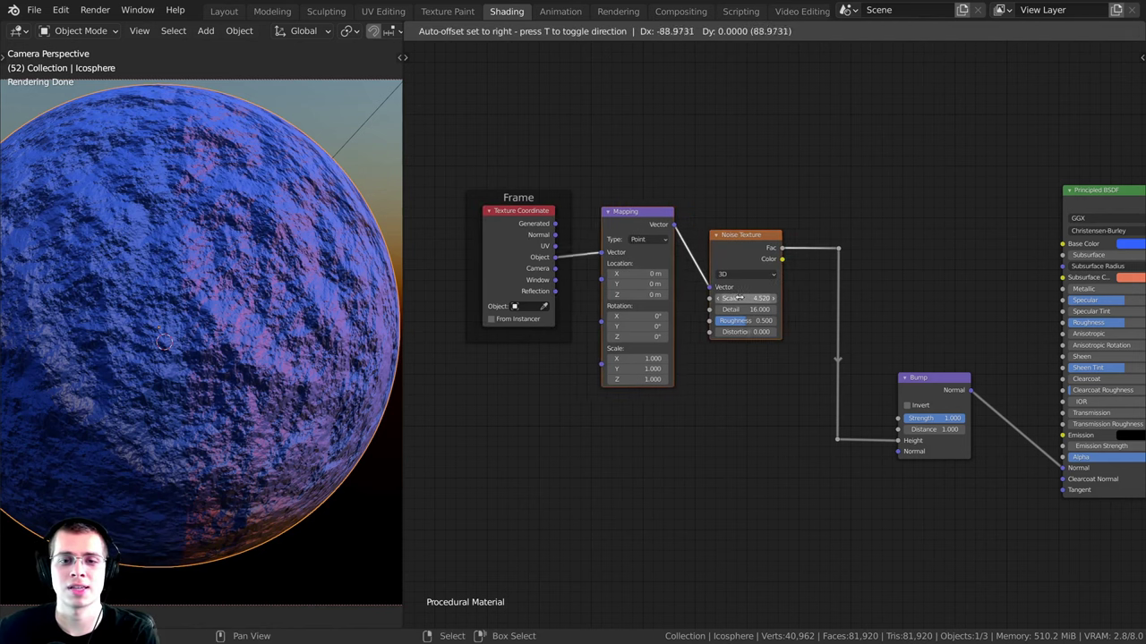
{"action": "left_click", "coordinate": [580, 290]}
{"action": "key", "text": "g"}
{"action": "left_click", "coordinate": [557, 283]}
{"action": "key", "text": "g"}
{"action": "left_click", "coordinate": [726, 290]}
Step: Move the frame with its three nodes slightly closer to the reroute points
{"action": "left_click", "coordinate": [692, 210]}
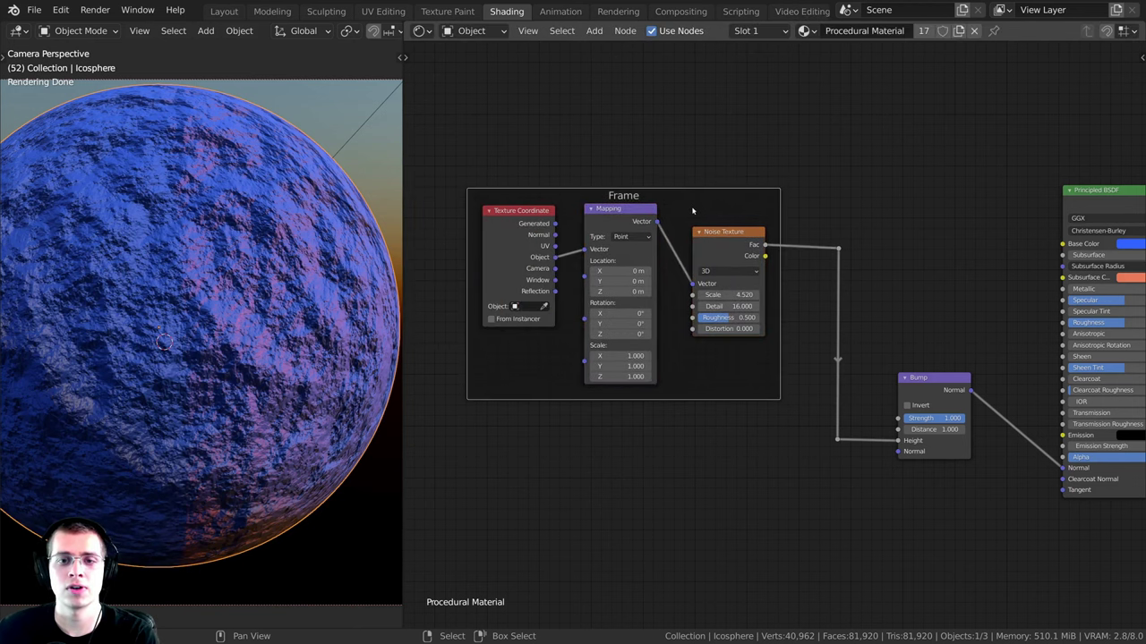
{"action": "key", "text": "g"}
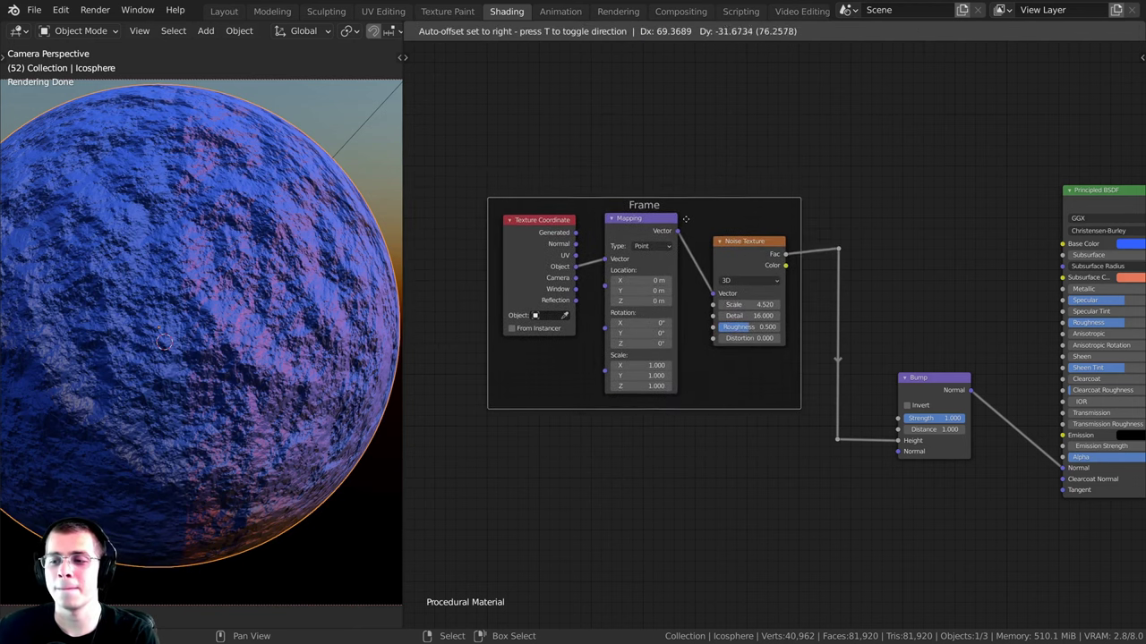
{"action": "left_click", "coordinate": [686, 219]}
{"action": "scroll", "coordinate": [690, 221], "scroll_direction": "down", "scroll_amount": 3}
{"action": "scroll", "coordinate": [691, 221], "scroll_direction": "down", "scroll_amount": 1}
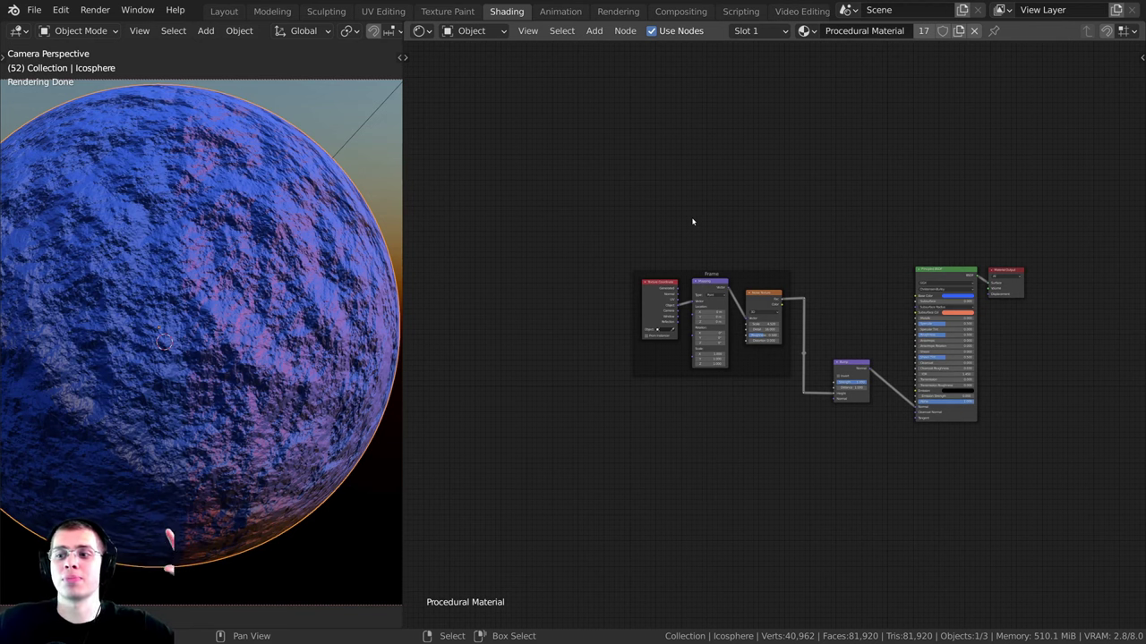
{"action": "scroll", "coordinate": [700, 222], "scroll_direction": "up", "scroll_amount": 1}
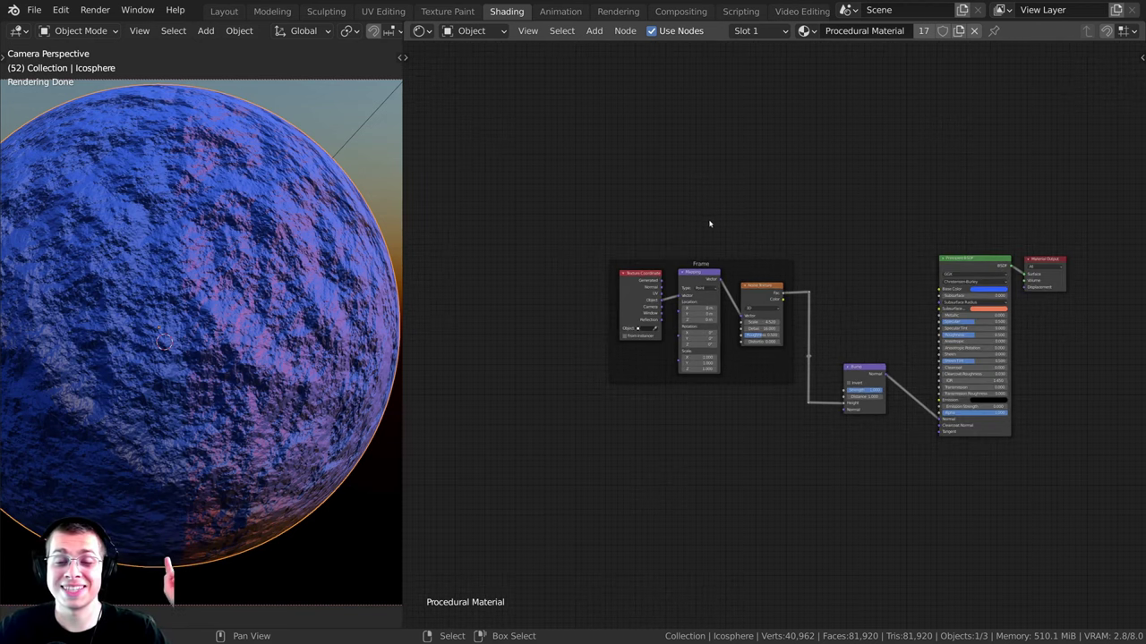
{"action": "scroll", "coordinate": [735, 205], "scroll_direction": "up", "scroll_amount": 5}
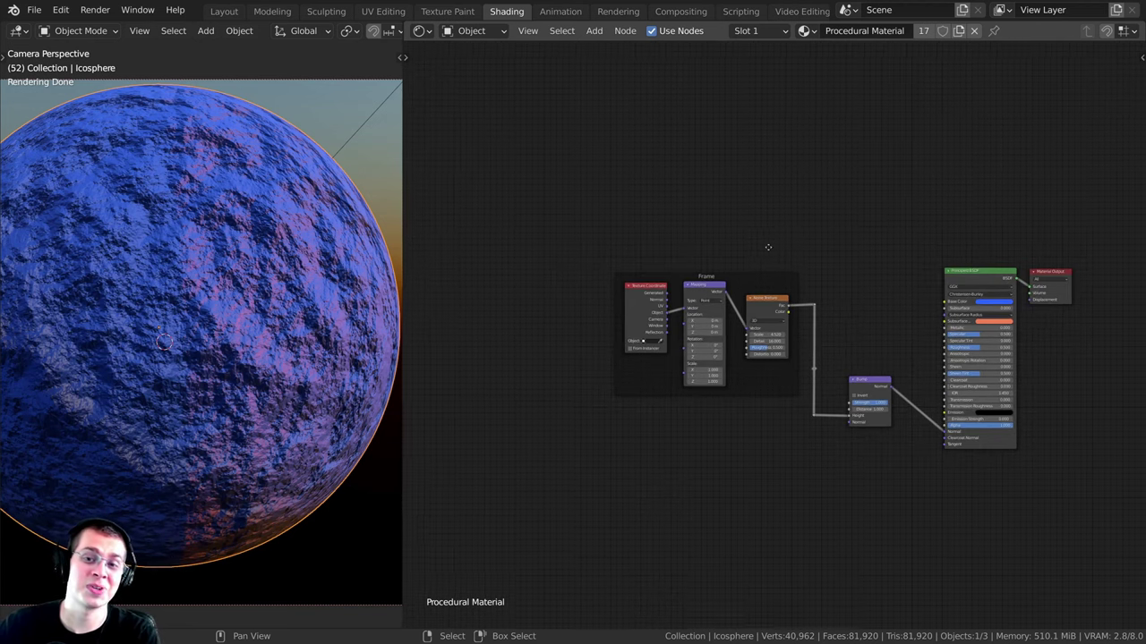
Step: Reposition the upper reroute point and align both reroute points vertically by scaling them to 0 along X
{"action": "key", "text": "b"}
{"action": "left_click_drag", "start_coordinate": [842, 252], "coordinate": [866, 319]}
{"action": "key", "text": "g"}
{"action": "left_click", "coordinate": [866, 316]}
{"action": "key", "text": "b"}
{"action": "left_click_drag", "start_coordinate": [821, 253], "coordinate": [862, 544]}
{"action": "key", "text": "s"}
{"action": "key", "text": "x"}
{"action": "key", "text": "0"}
{"action": "left_click", "coordinate": [839, 443]}
{"action": "left_click", "coordinate": [834, 434]}
Step: Move the frame with its nodes a little and delete the frame, keeping the nodes
{"action": "left_click_drag", "start_coordinate": [716, 257], "coordinate": [721, 258]}
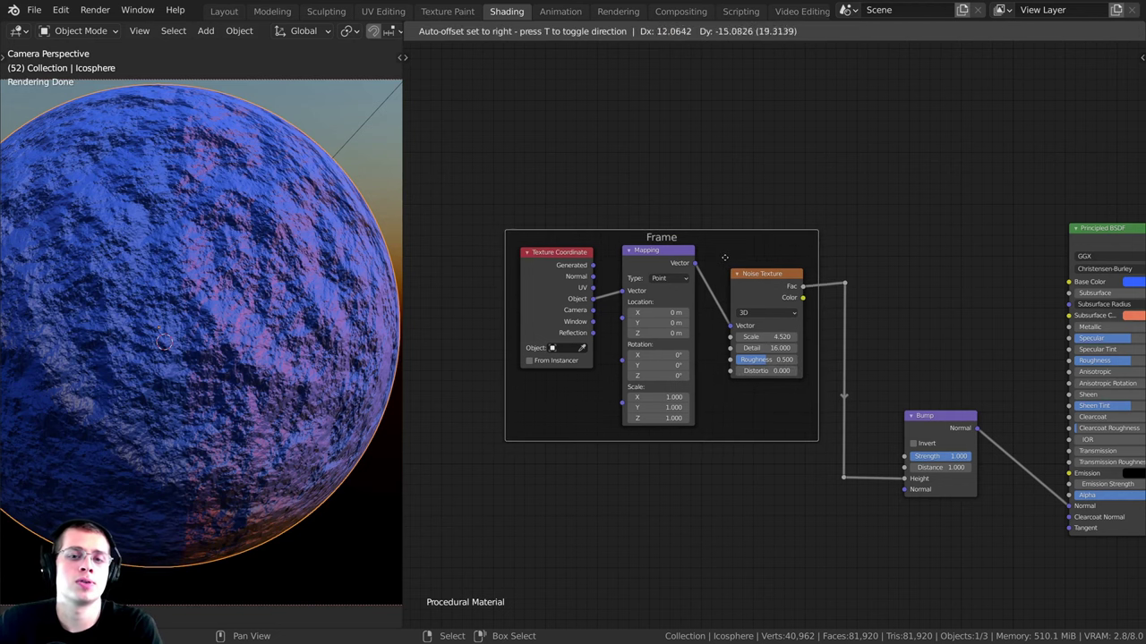
{"action": "middle_click_drag", "start_coordinate": [722, 241], "coordinate": [757, 275]}
{"action": "left_click_drag", "start_coordinate": [767, 275], "coordinate": [762, 272]}
{"action": "middle_click_drag", "start_coordinate": [739, 270], "coordinate": [761, 237]}
{"action": "scroll", "coordinate": [748, 276], "scroll_direction": "up", "scroll_amount": 3}
{"action": "scroll", "coordinate": [762, 235], "scroll_direction": "down", "scroll_amount": 2}
{"action": "left_click_drag", "start_coordinate": [758, 239], "coordinate": [758, 219]}
{"action": "left_click", "coordinate": [758, 219]}
{"action": "key", "text": "x"}
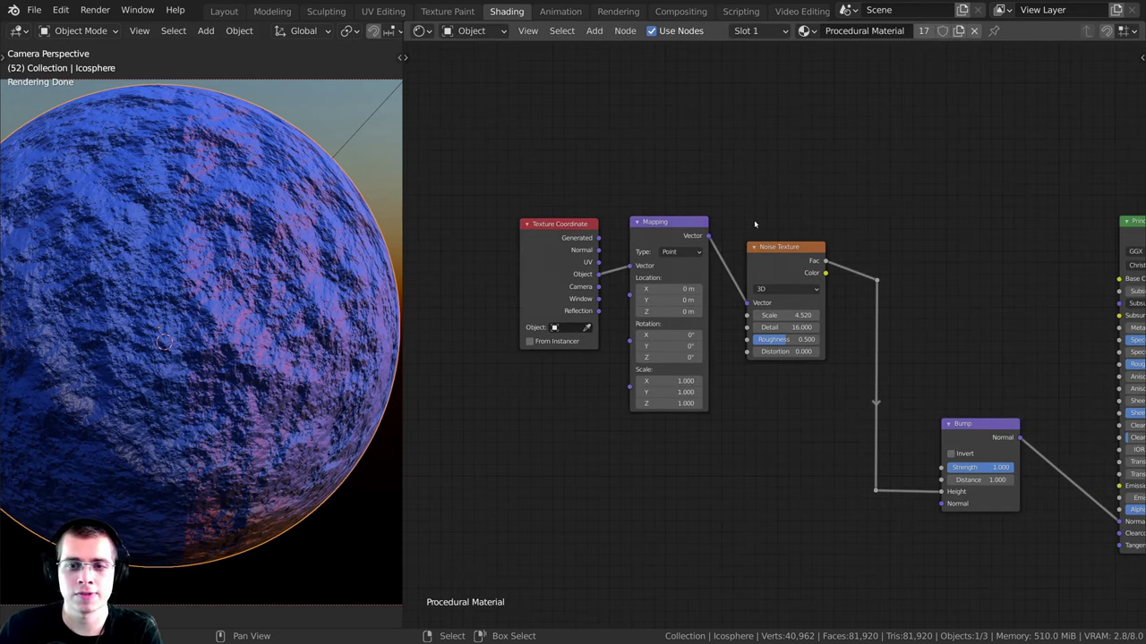
Step: Join the Texture Coordinate, Mapping and Noise Texture nodes in a new frame and level the Fac output with the upper reroute point
{"action": "middle_click_drag", "start_coordinate": [769, 201], "coordinate": [786, 205]}
{"action": "key", "text": "b"}
{"action": "left_click_drag", "start_coordinate": [822, 139], "coordinate": [417, 361]}
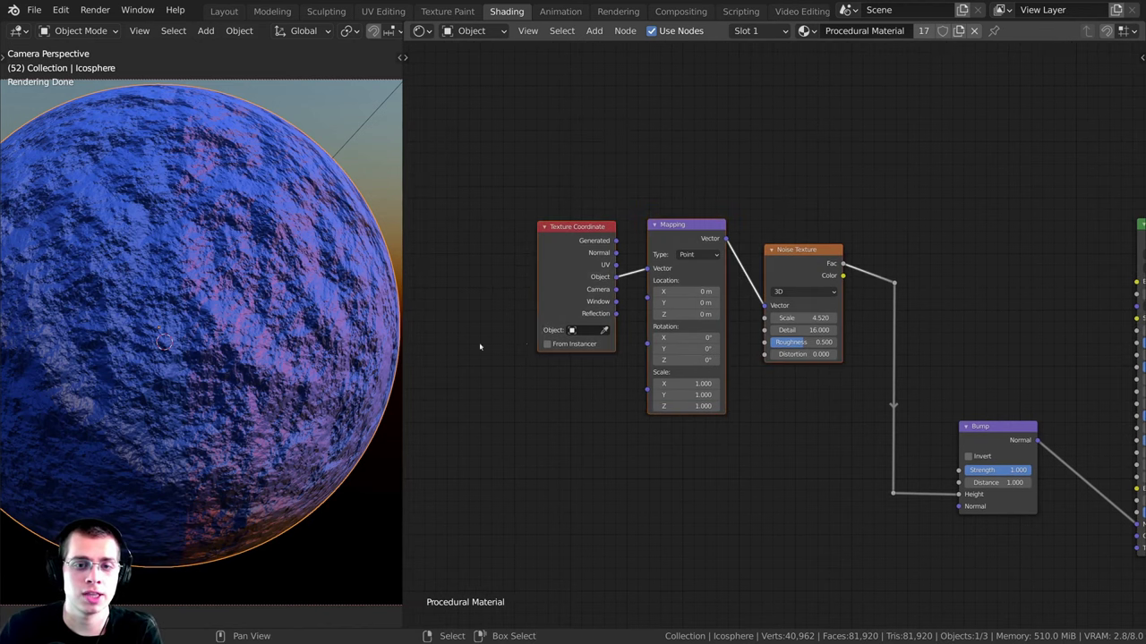
{"action": "middle_click_drag", "start_coordinate": [671, 284], "coordinate": [670, 291]}
{"action": "key", "text": "ctrl"}
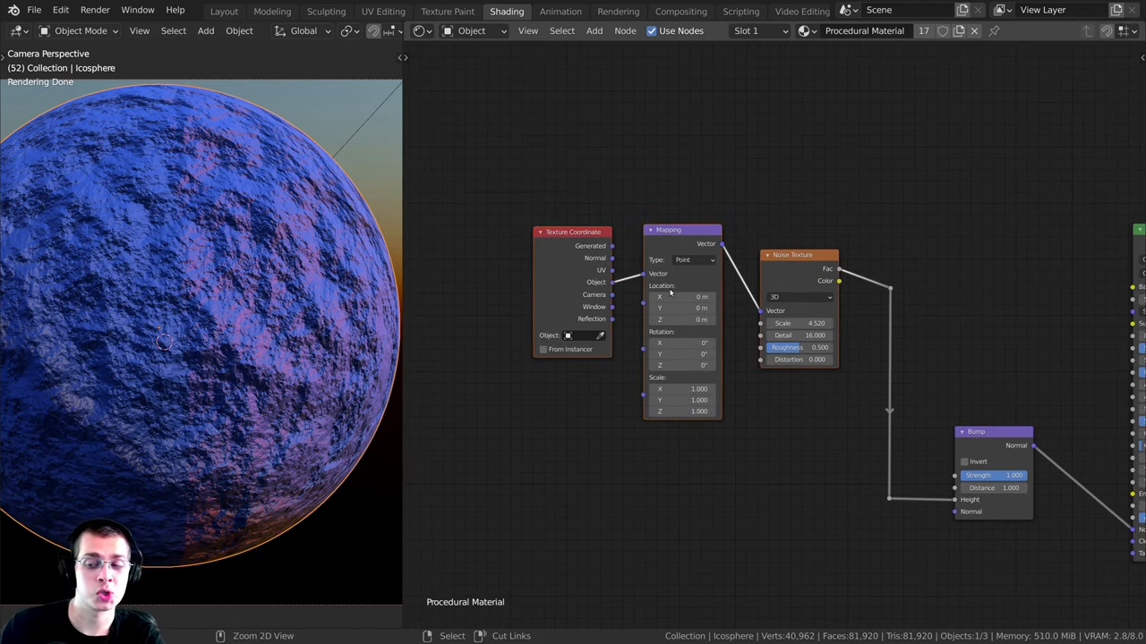
{"action": "key", "text": "ctrl+j"}
{"action": "left_click_drag", "start_coordinate": [812, 215], "coordinate": [797, 232]}
{"action": "scroll", "coordinate": [785, 259], "scroll_direction": "down", "scroll_amount": 1}
{"action": "middle_click_drag", "start_coordinate": [785, 260], "coordinate": [797, 268]}
{"action": "left_click", "coordinate": [819, 263]}
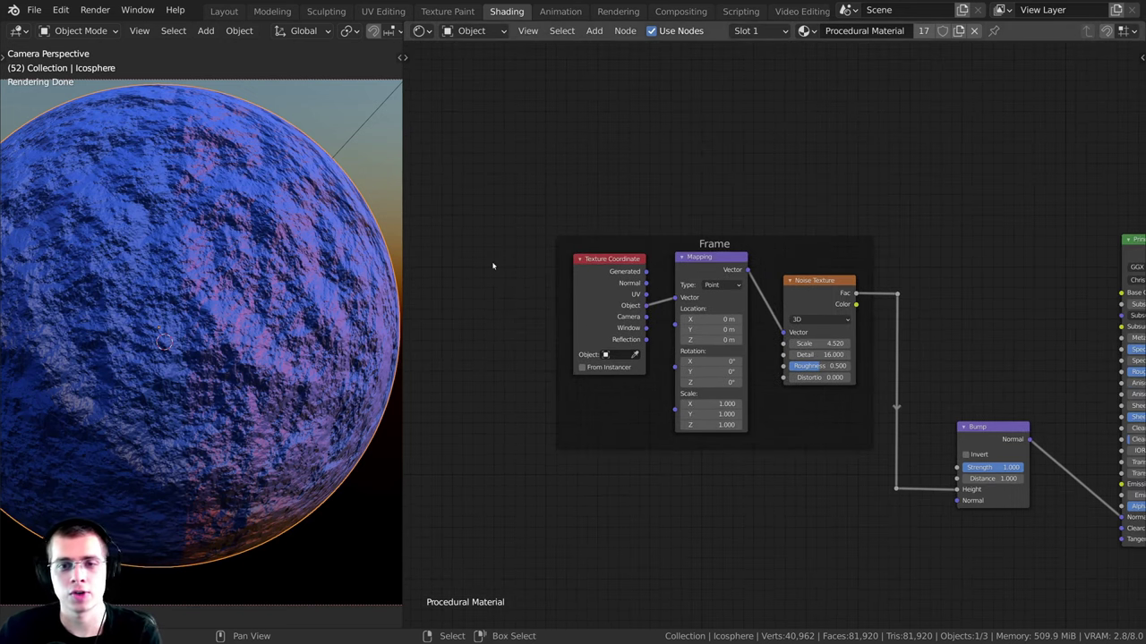
Step: Delete the frame and join the three texture nodes plus the upper reroute point in a new frame
{"action": "left_click", "coordinate": [792, 243]}
{"action": "key", "text": "x"}
{"action": "key", "text": "b"}
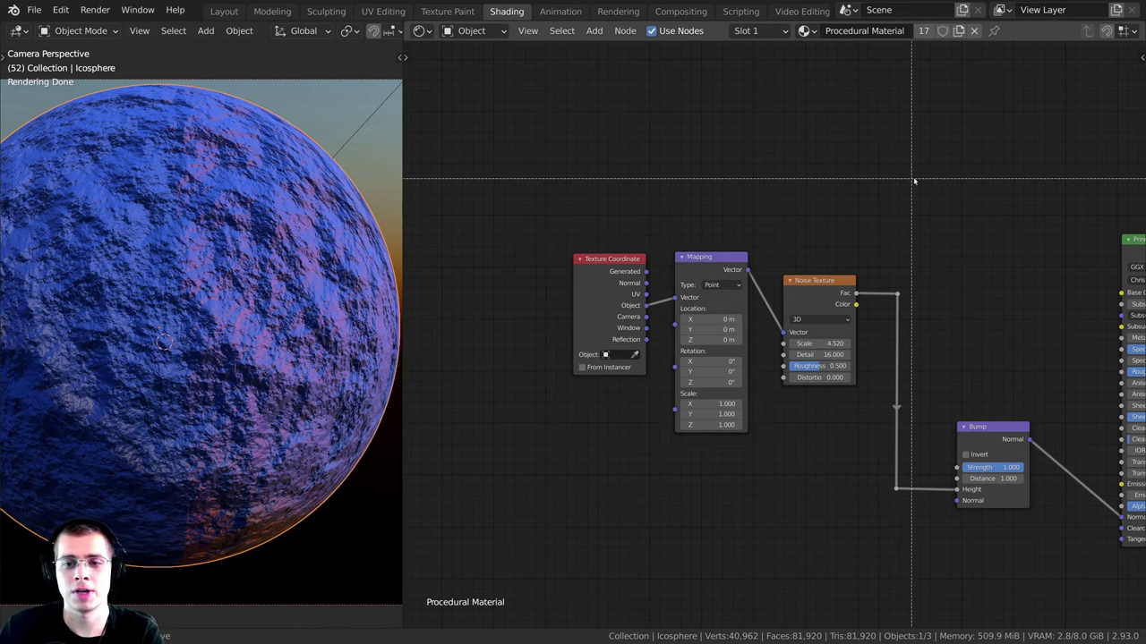
{"action": "left_click_drag", "start_coordinate": [915, 177], "coordinate": [517, 336]}
{"action": "key", "text": "ctrl+j"}
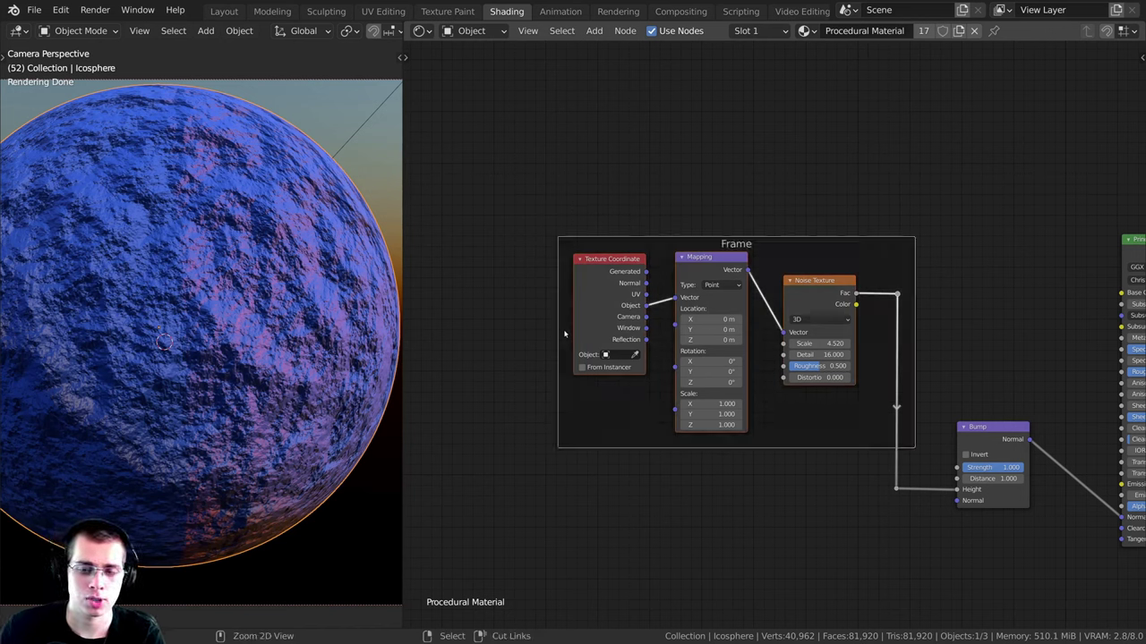
{"action": "key", "text": "g"}
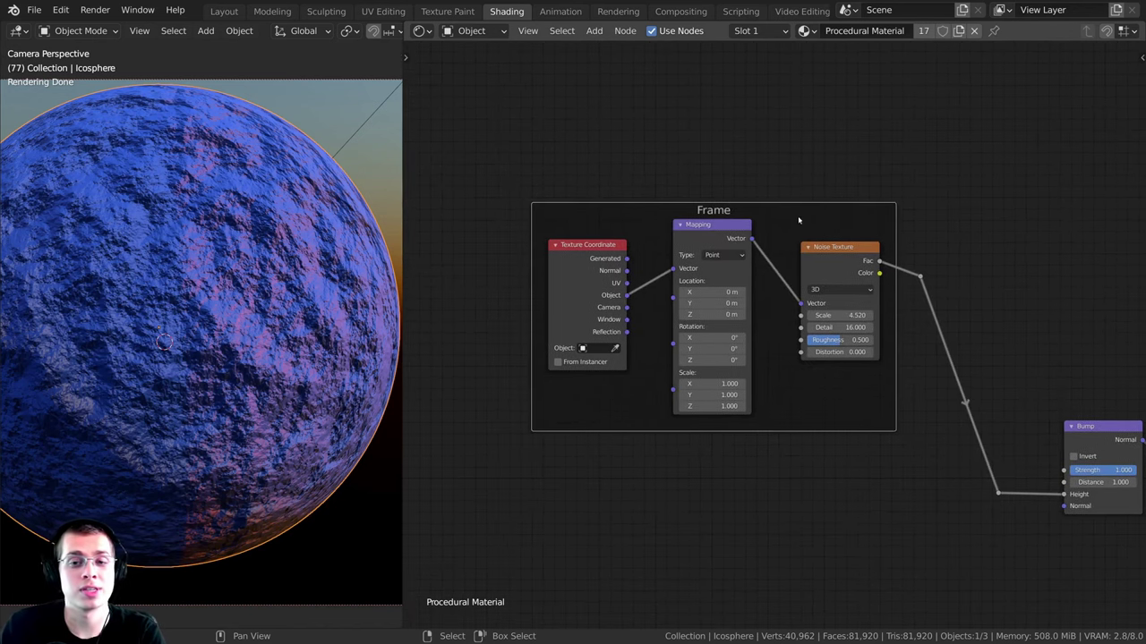
Step: Try moving the frame slightly and deleting it on its own, and undo the changes
{"action": "key", "text": "g"}
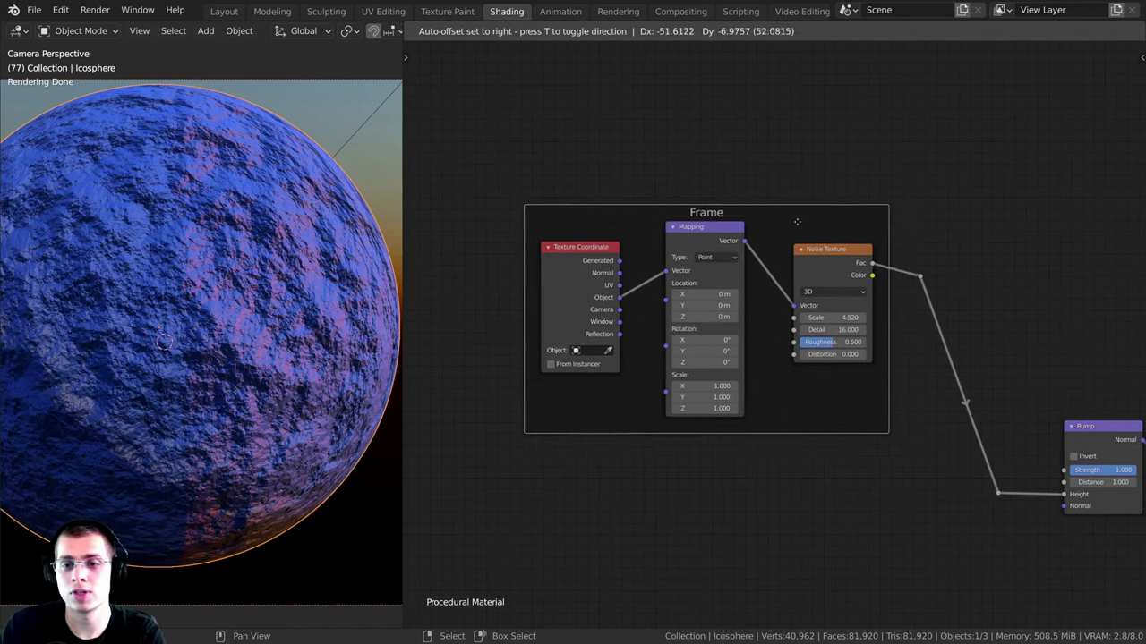
{"action": "left_click", "coordinate": [805, 222]}
{"action": "key", "text": "x"}
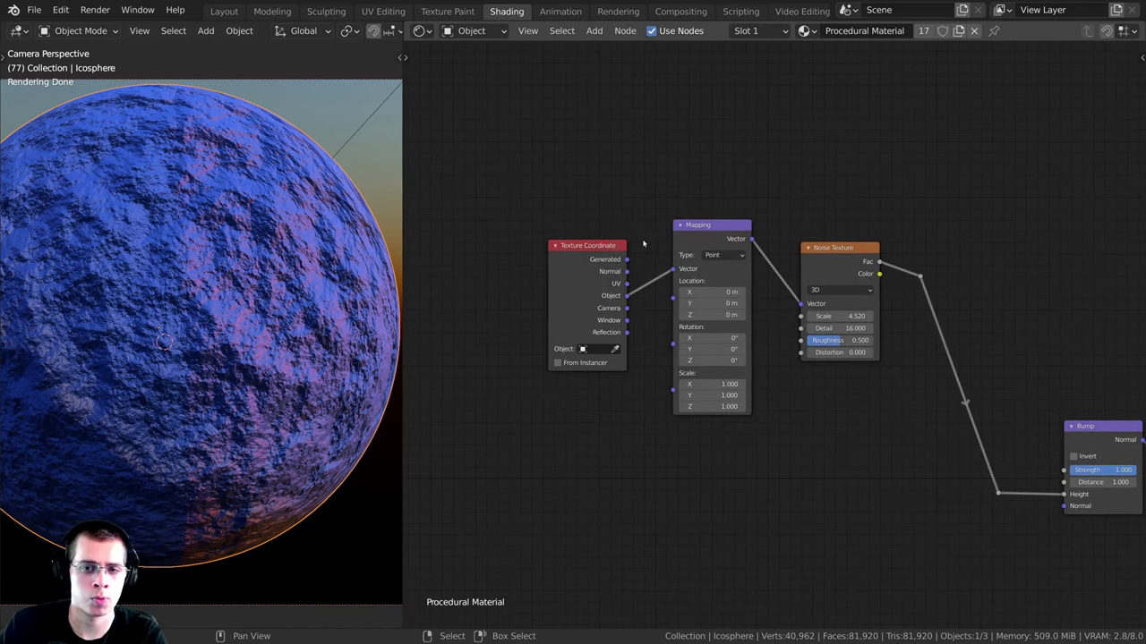
{"action": "left_click_drag", "start_coordinate": [702, 239], "coordinate": [704, 245]}
{"action": "key", "text": "ctrl+z"}
{"action": "key", "text": "ctrl+z"}
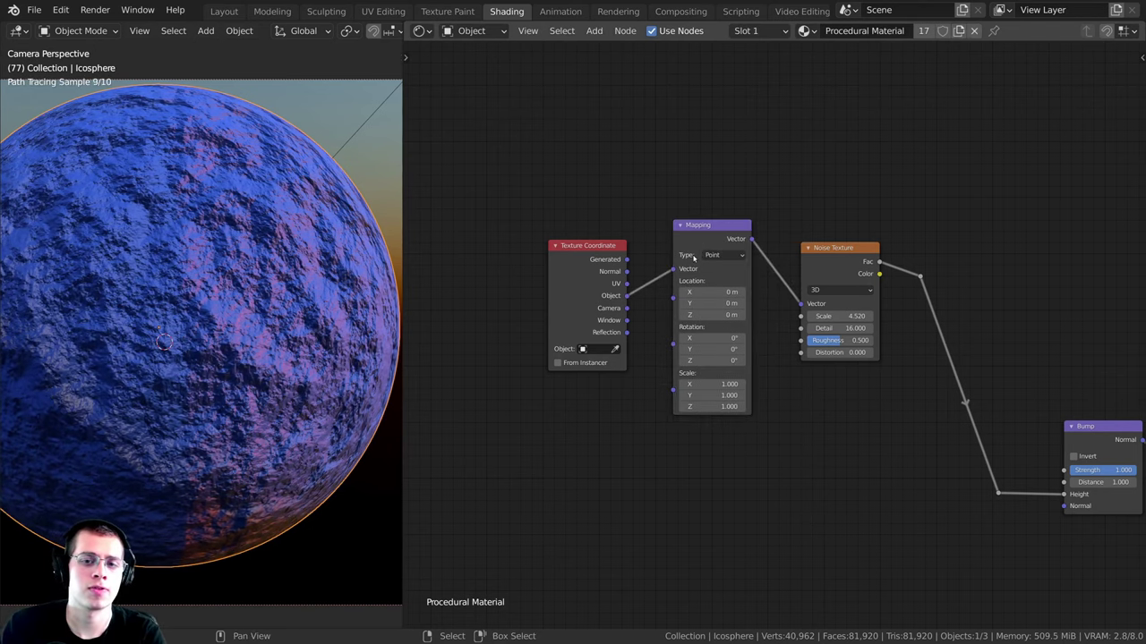
Step: Step back and forth through the recent frame edits, delete the frame again, and undo that deletion
{"action": "key", "text": "ctrl+j"}
{"action": "left_click_drag", "start_coordinate": [526, 179], "coordinate": [855, 298]}
{"action": "key", "text": "ctrl+z"}
{"action": "key", "text": "ctrl+z"}
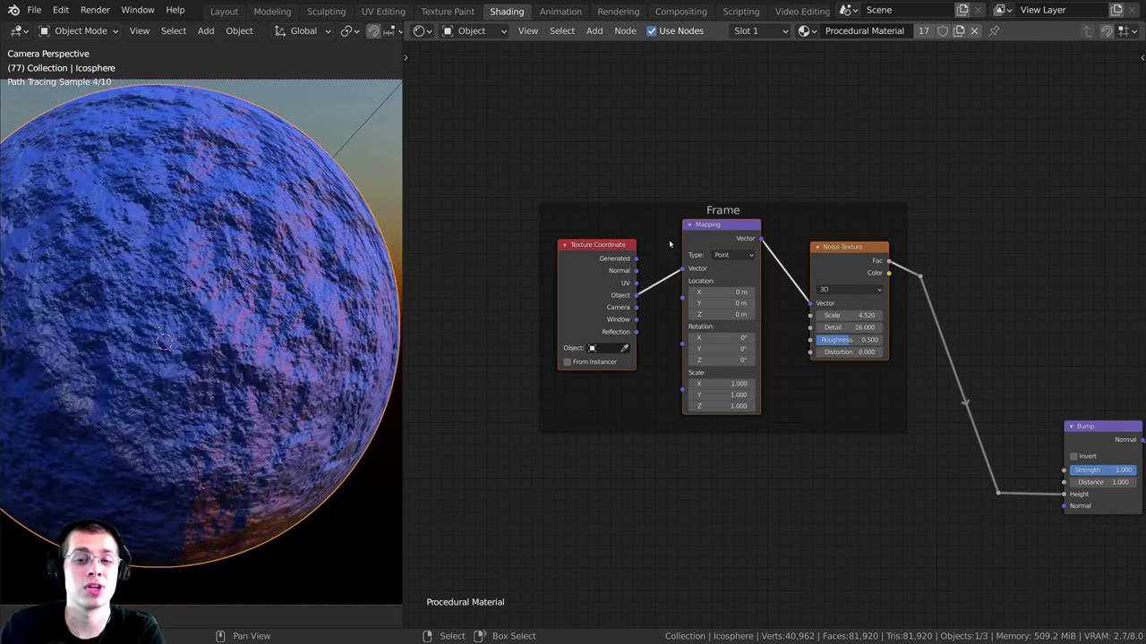
{"action": "key", "text": "ctrl+z"}
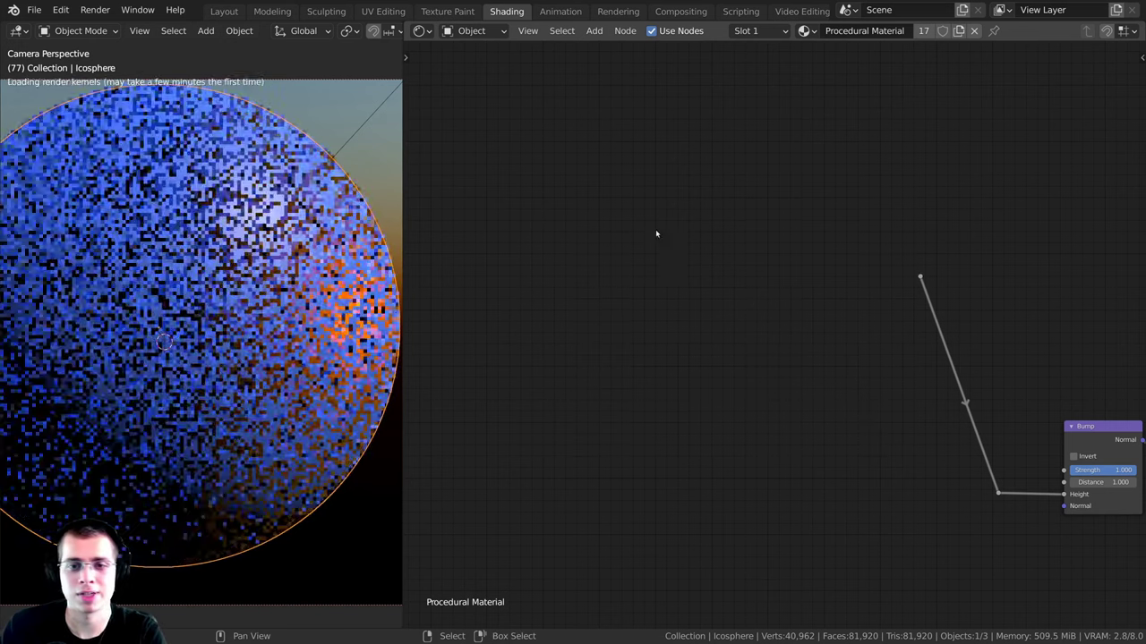
{"action": "key", "text": "ctrl+shift+z"}
{"action": "key", "text": "x"}
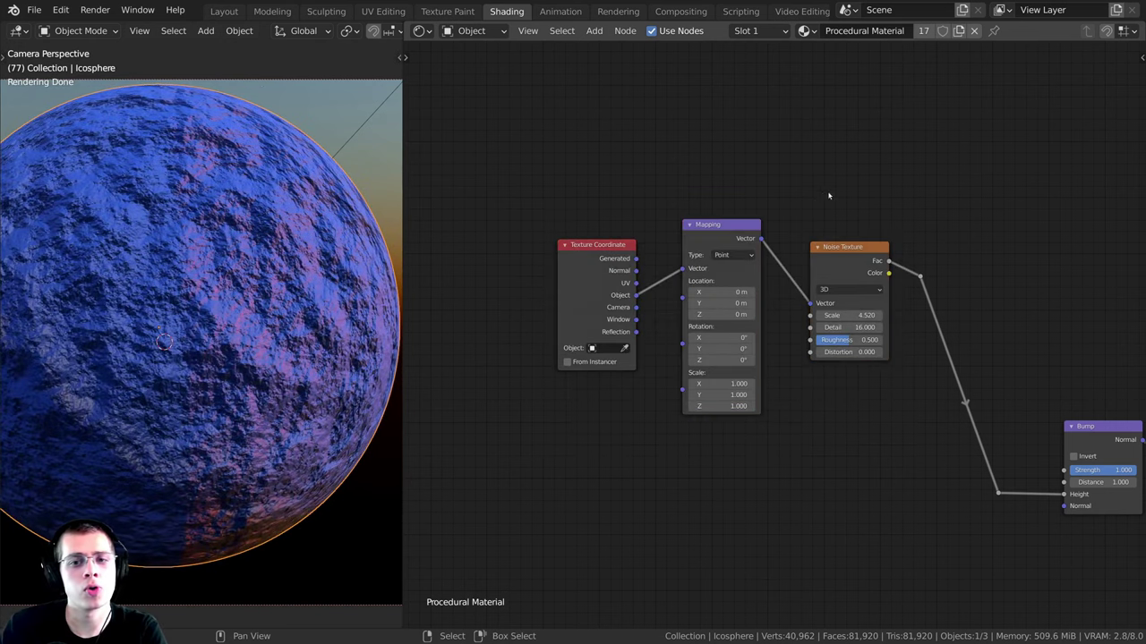
{"action": "key", "text": "ctrl+z"}
Step: Move the frame slightly lower and shift both reroute points into the gap between it and the Bump node
{"action": "middle_click_drag", "start_coordinate": [819, 235], "coordinate": [801, 245]}
{"action": "left_click_drag", "start_coordinate": [788, 231], "coordinate": [797, 246]}
{"action": "left_click_drag", "start_coordinate": [980, 503], "coordinate": [929, 501]}
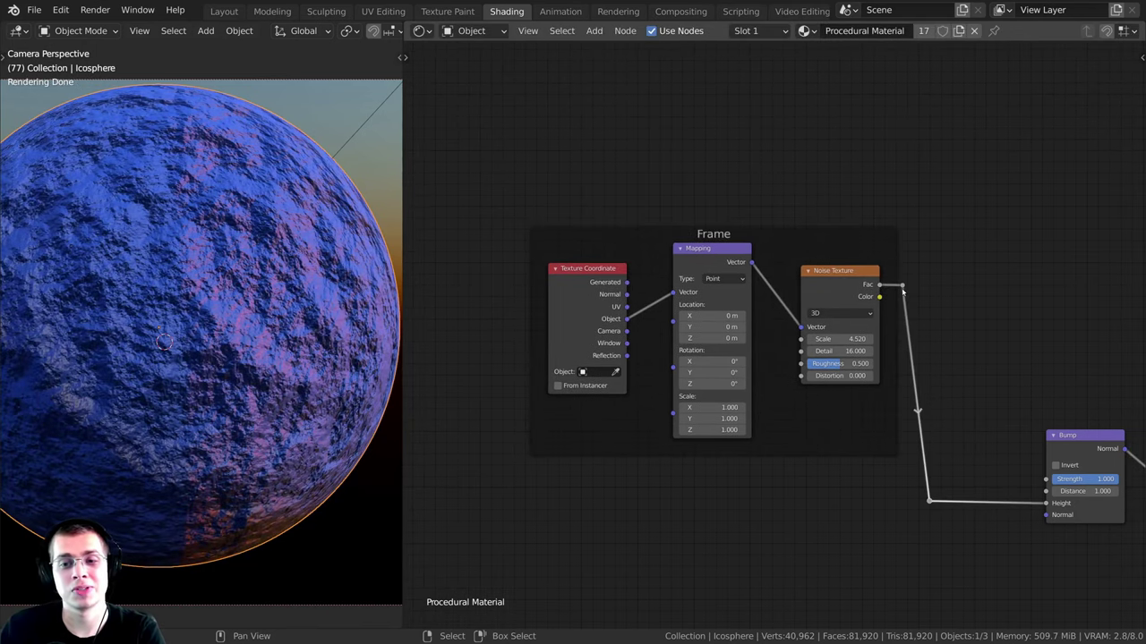
{"action": "left_click_drag", "start_coordinate": [902, 292], "coordinate": [932, 295]}
{"action": "left_click", "coordinate": [906, 290]}
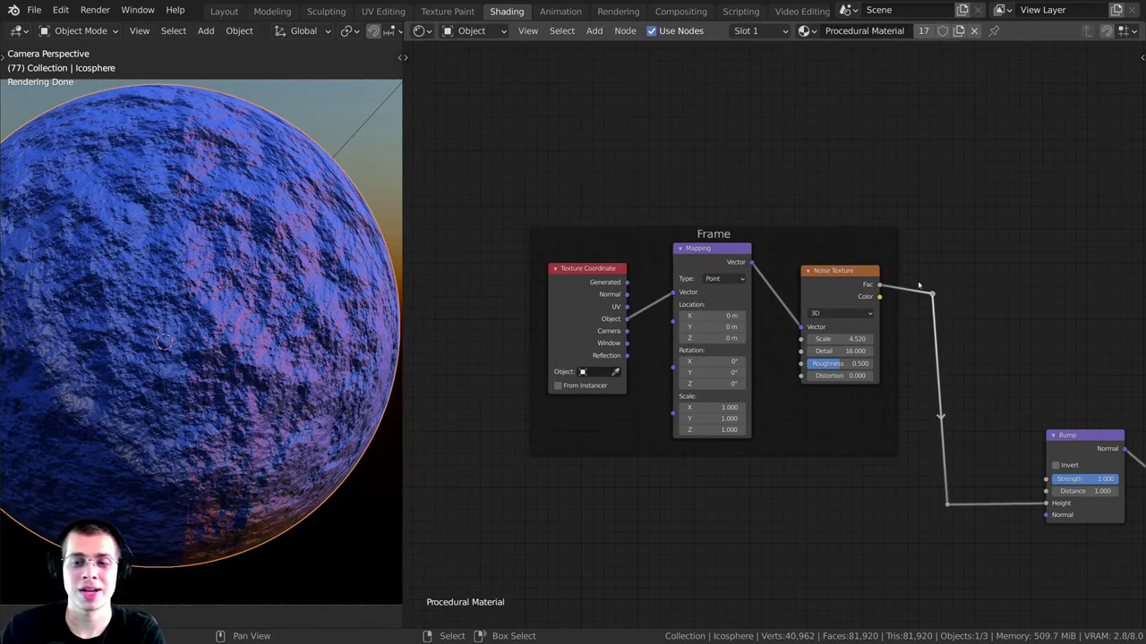
Step: Nudge the frame slightly away from the reroute points and display its node properties
{"action": "left_click_drag", "start_coordinate": [821, 253], "coordinate": [812, 257]}
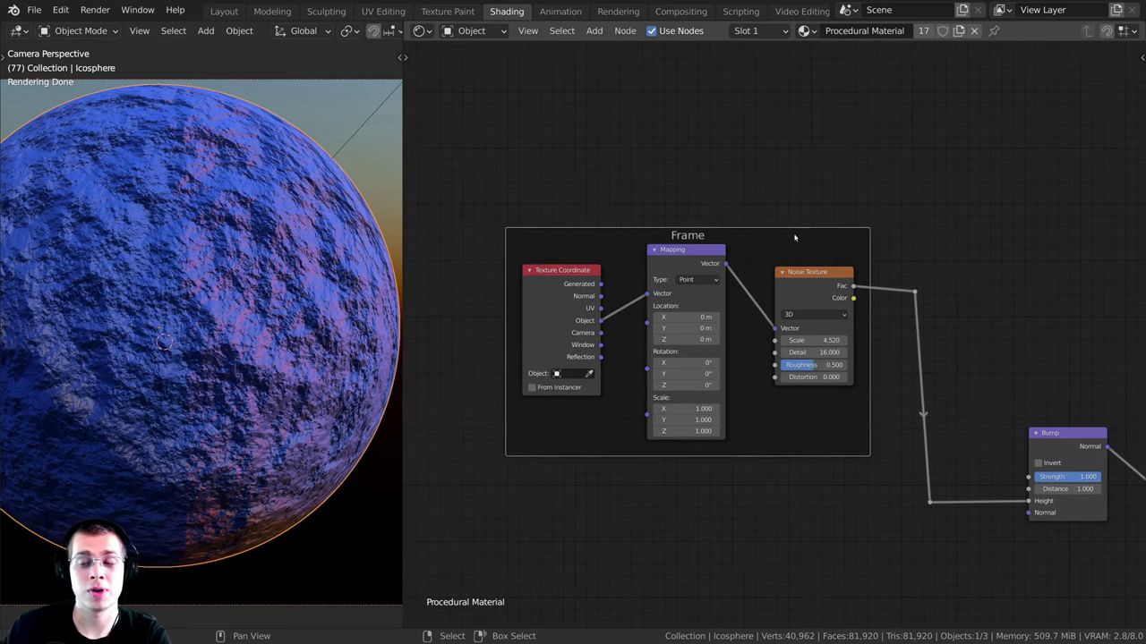
{"action": "key", "text": "n"}
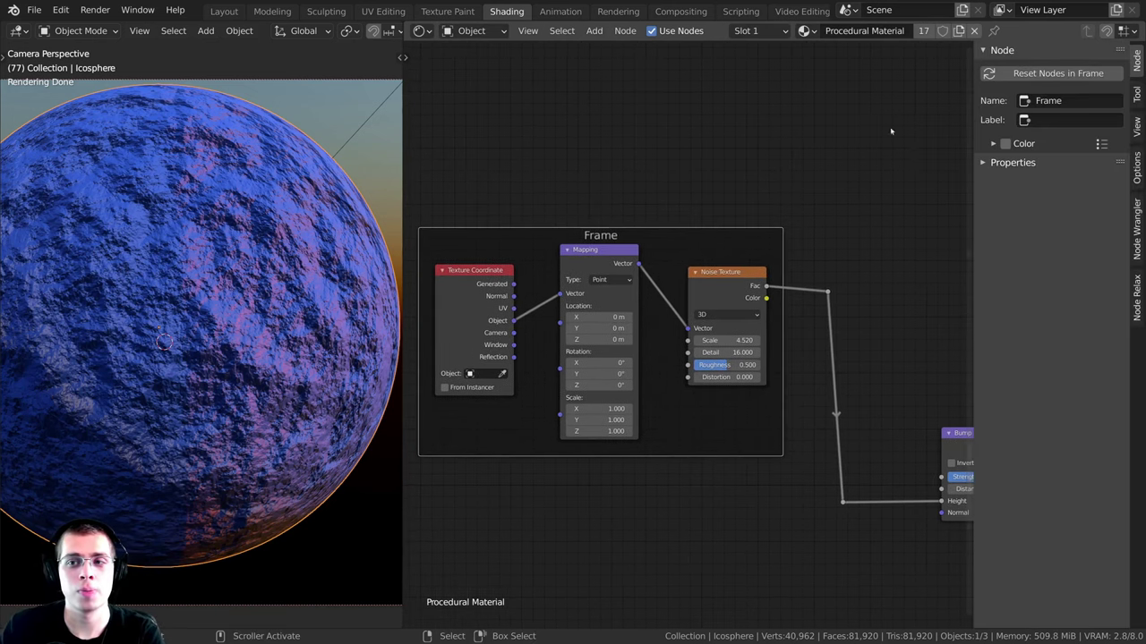
{"action": "middle_click_drag", "start_coordinate": [829, 151], "coordinate": [839, 153]}
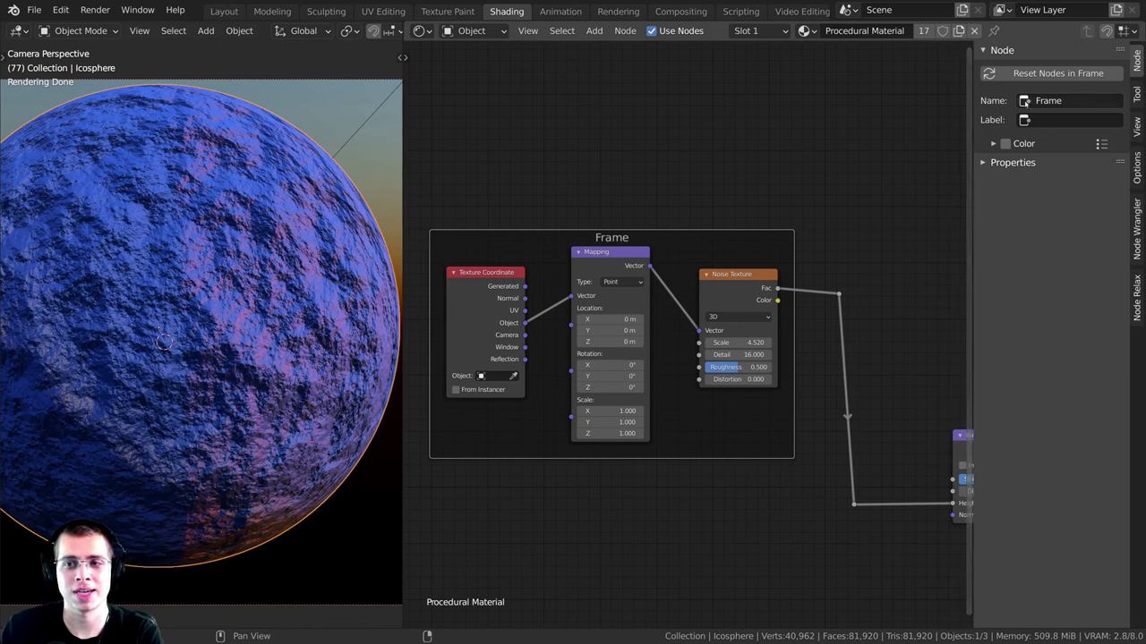
{"action": "key", "text": "g"}
{"action": "key", "text": "Escape"}
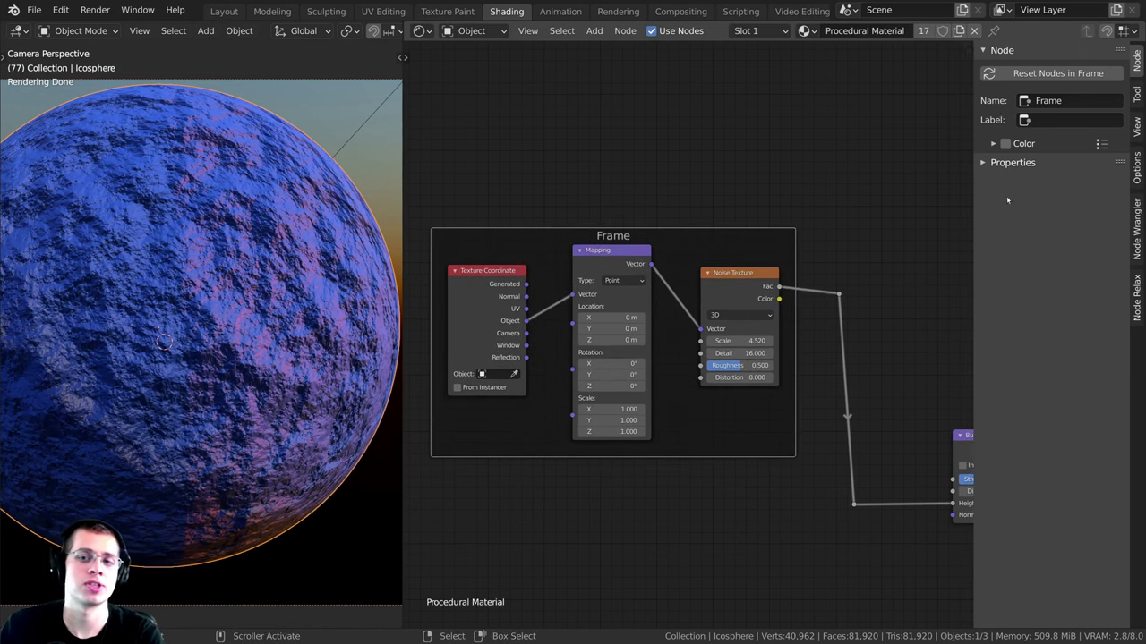
Step: Set the frame's name and label to "Noise" and shift the frame slightly
{"action": "left_click", "coordinate": [1083, 104]}
{"action": "type", "text": "Noi"}
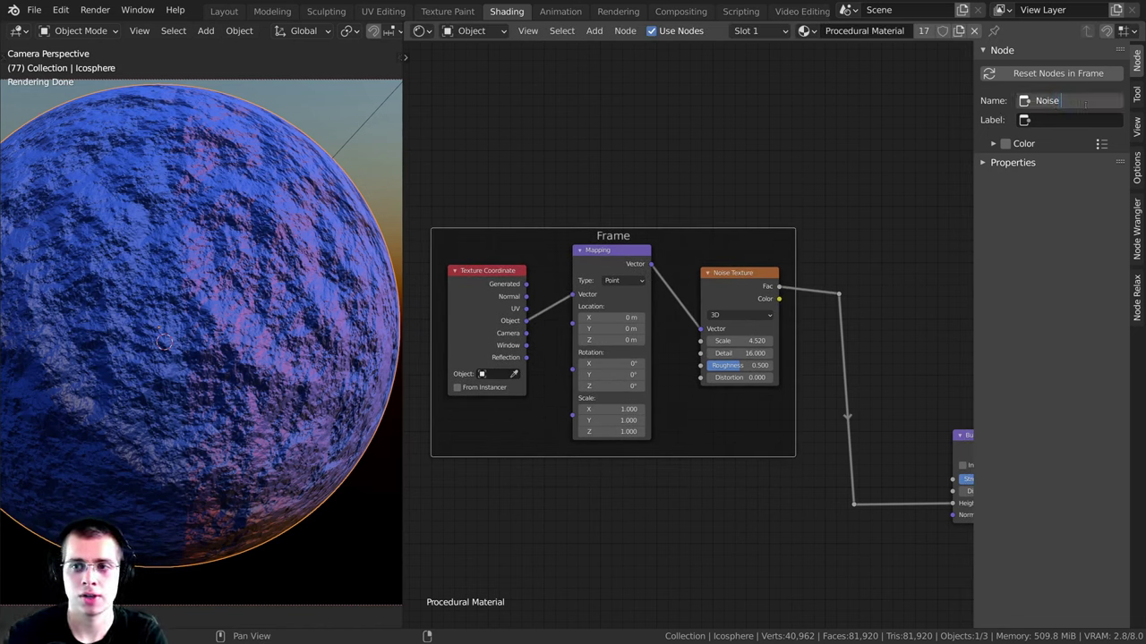
{"action": "type", "text": "se"}
{"action": "key", "text": "Return"}
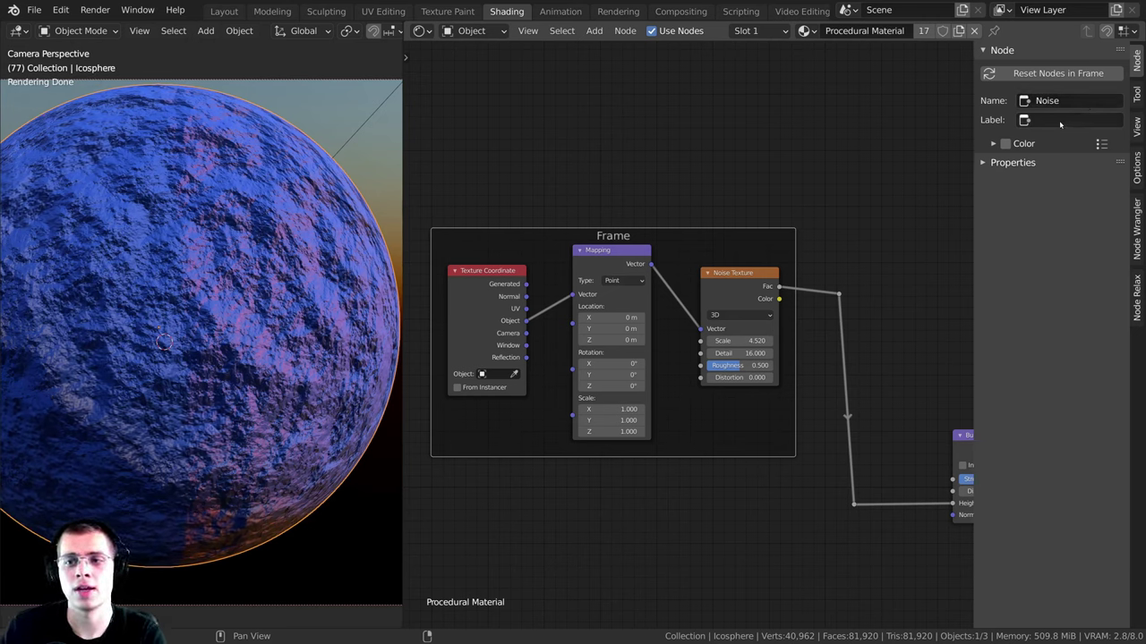
{"action": "left_click", "coordinate": [1075, 120]}
{"action": "type", "text": "Noise"}
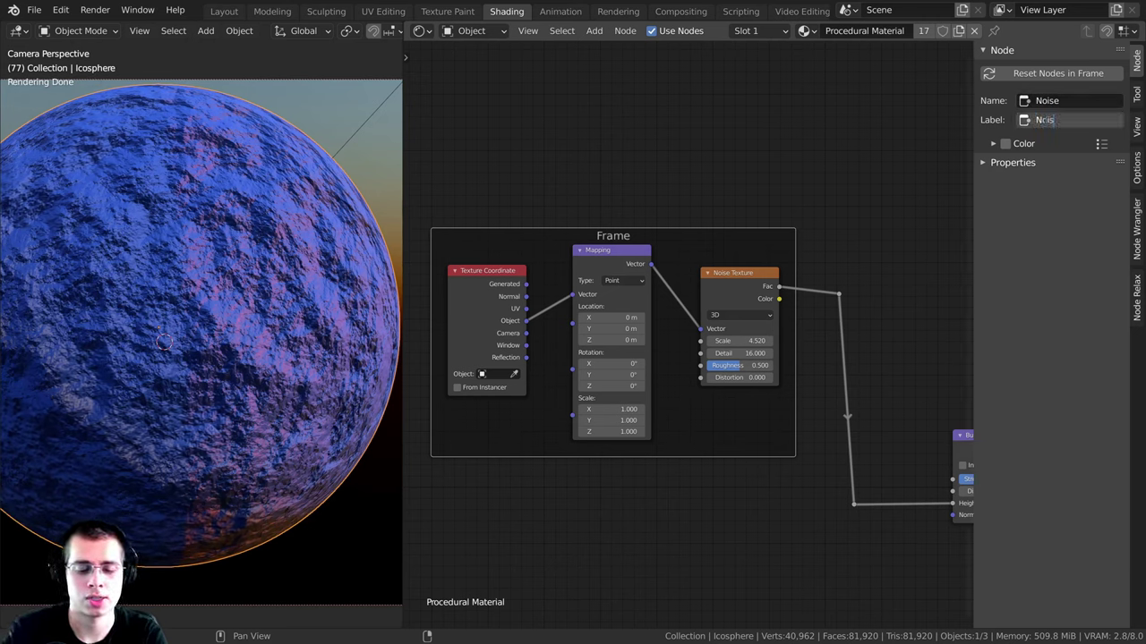
{"action": "key", "text": "Return"}
{"action": "left_click_drag", "start_coordinate": [625, 253], "coordinate": [635, 255]}
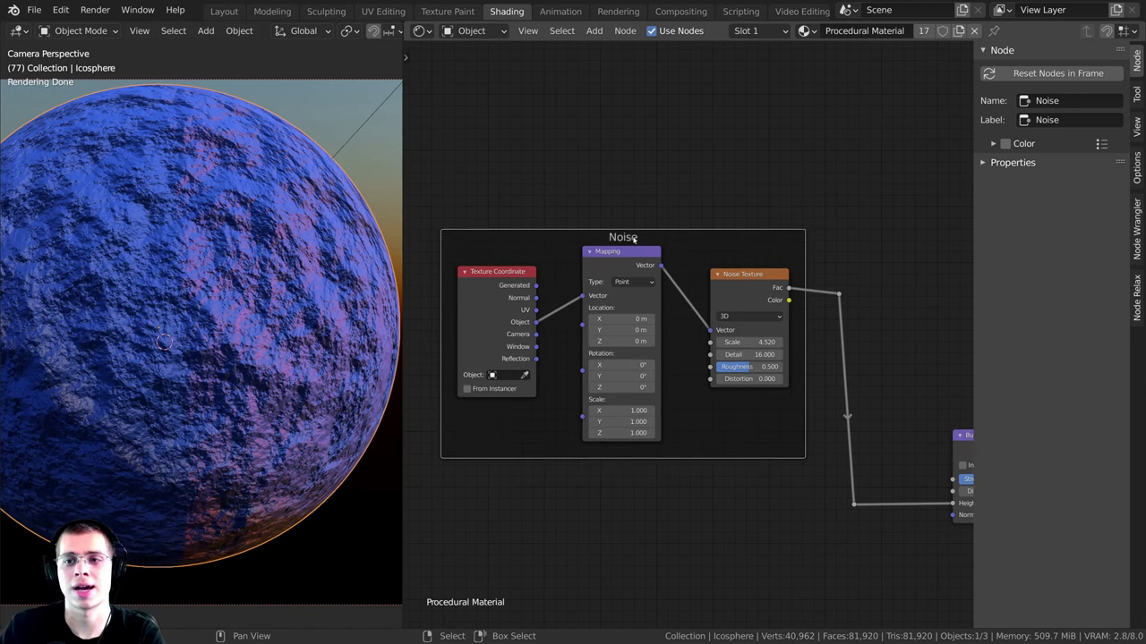
Step: Enable a custom color for the Noise frame and set it to blue (R 0.080, G 0.257, B 0.608)
{"action": "left_click", "coordinate": [1009, 145]}
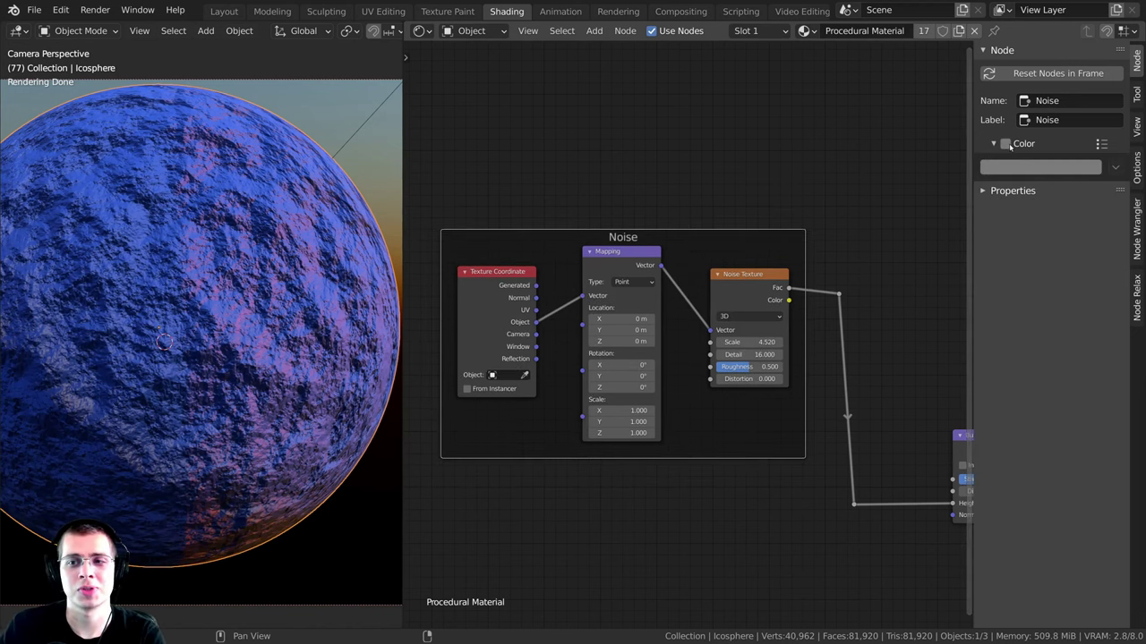
{"action": "left_click", "coordinate": [1005, 144]}
{"action": "left_click", "coordinate": [1014, 169]}
{"action": "left_click_drag", "start_coordinate": [1026, 240], "coordinate": [1038, 211]}
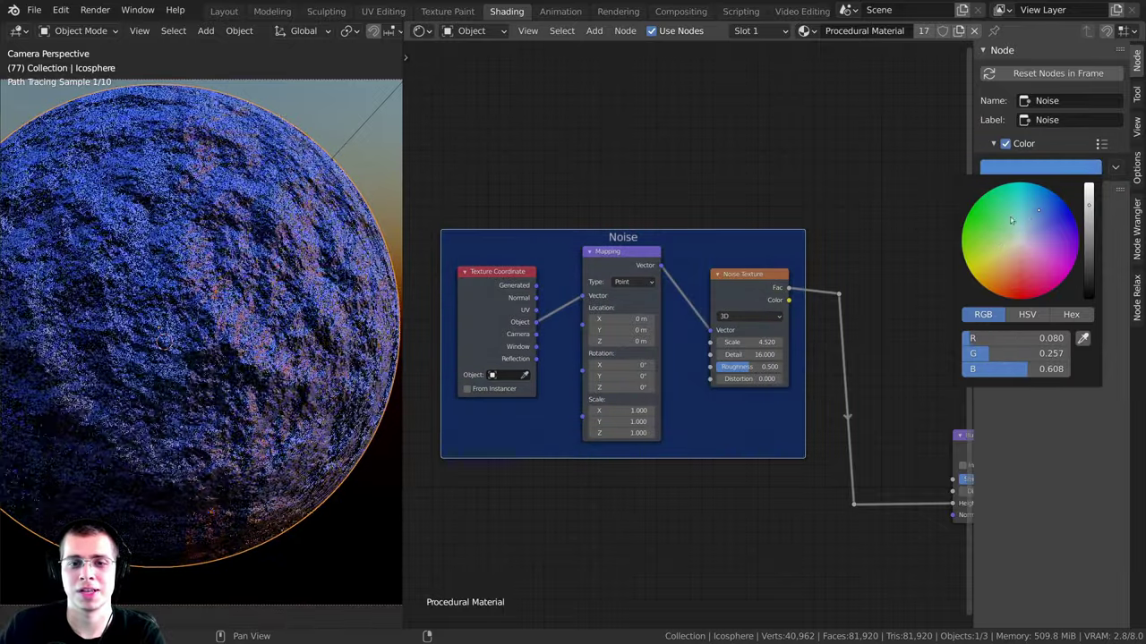
Step: Move the blue Noise frame with its contents slightly, and delete only the frame around the three nodes
{"action": "mouse_move", "coordinate": [747, 235]}
{"action": "left_mouse_down"}
{"action": "mouse_move", "coordinate": [767, 223]}
{"action": "mouse_move", "coordinate": [745, 257]}
{"action": "left_mouse_up"}
{"action": "scroll", "coordinate": [731, 276], "scroll_direction": "down", "scroll_amount": 7}
{"action": "middle_click_drag", "start_coordinate": [736, 274], "coordinate": [730, 229]}
{"action": "scroll", "coordinate": [728, 222], "scroll_direction": "up", "scroll_amount": 4}
{"action": "left_click_drag", "start_coordinate": [728, 218], "coordinate": [741, 217]}
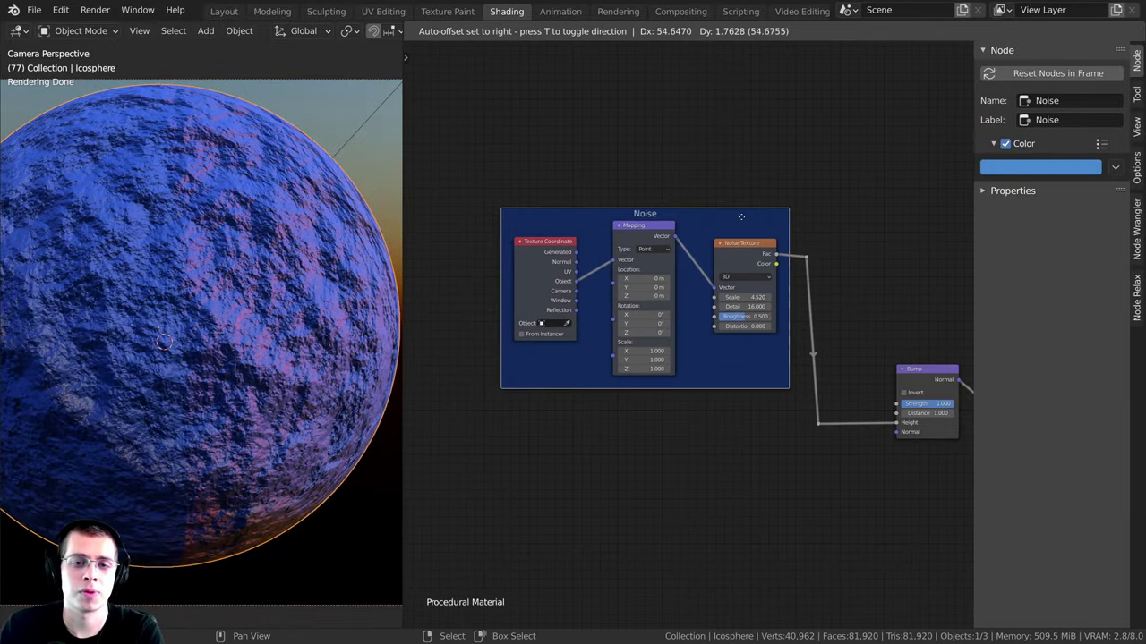
{"action": "left_click", "coordinate": [742, 217]}
{"action": "key", "text": "x"}
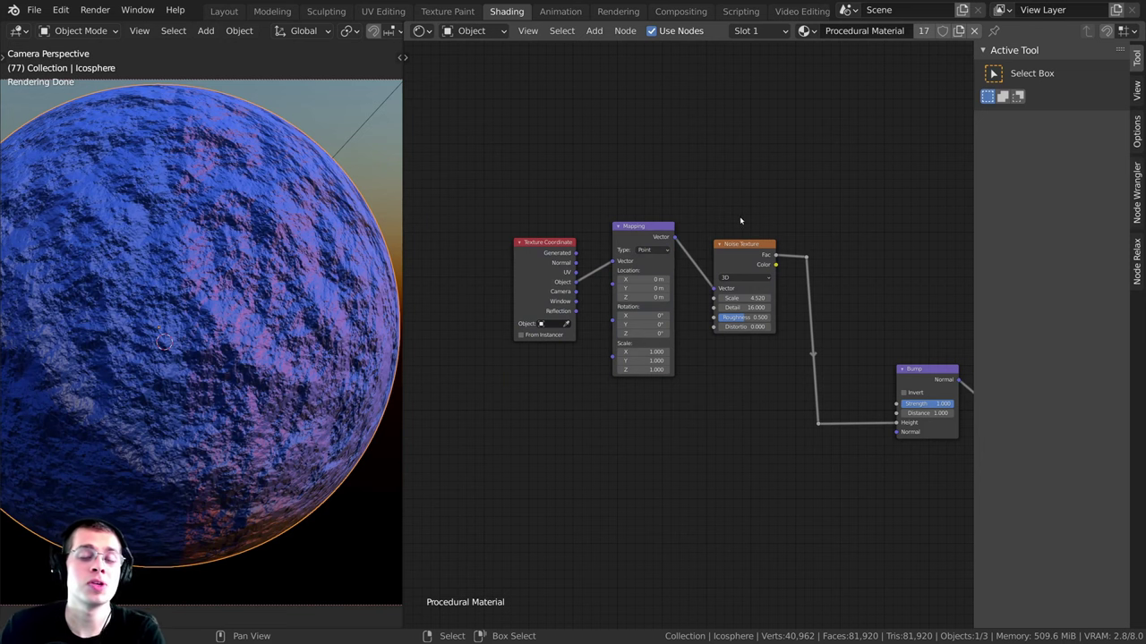
Step: Shift the Noise Texture node slightly and hide the node properties
{"action": "scroll", "coordinate": [739, 215], "scroll_direction": "up", "scroll_amount": 2}
{"action": "left_click_drag", "start_coordinate": [741, 254], "coordinate": [731, 245]}
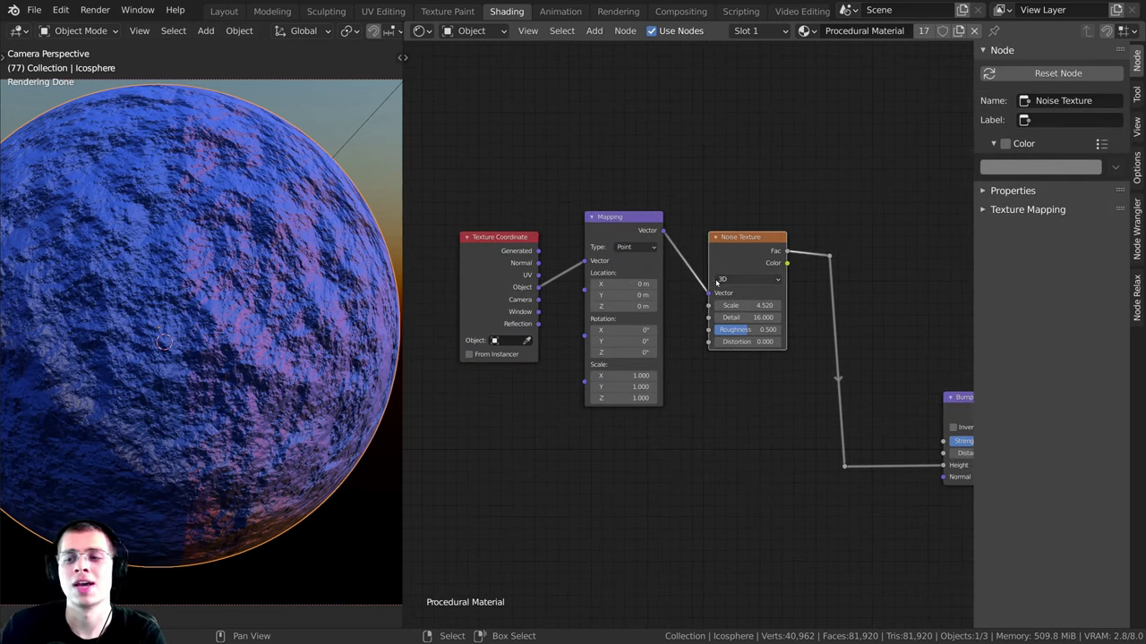
{"action": "scroll", "coordinate": [689, 278], "scroll_direction": "down", "scroll_amount": 1}
{"action": "key", "text": "n"}
{"action": "scroll", "coordinate": [721, 242], "scroll_direction": "up", "scroll_amount": 2}
{"action": "mouse_move", "coordinate": [777, 258]}
{"action": "left_mouse_down"}
{"action": "mouse_move", "coordinate": [787, 260]}
{"action": "mouse_move", "coordinate": [776, 260]}
{"action": "left_mouse_up"}
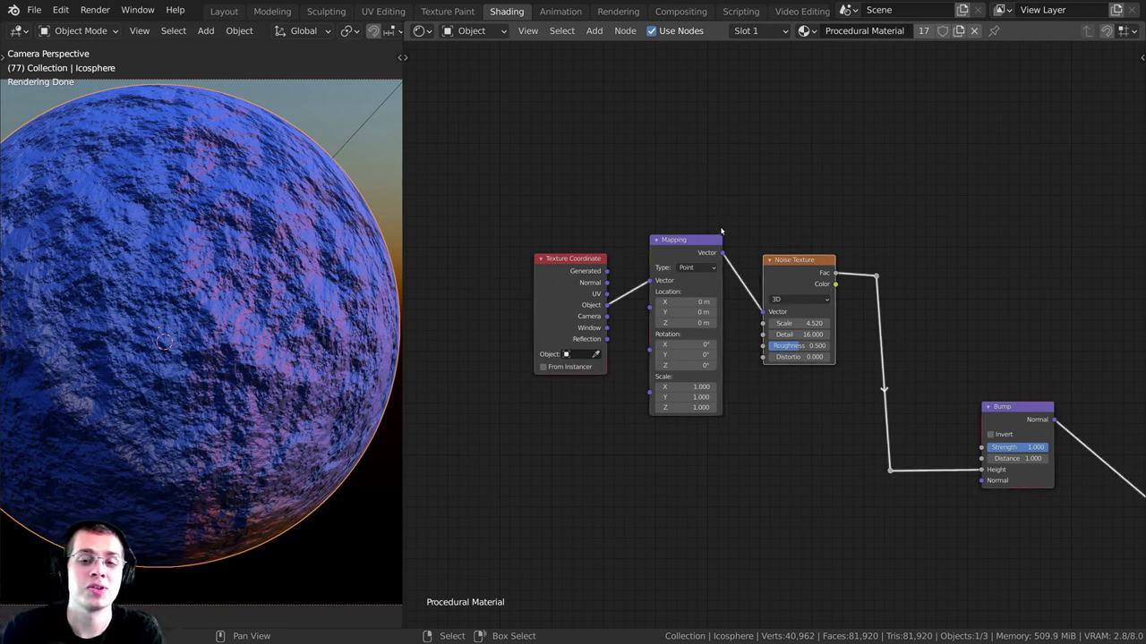
Step: Combine the Mapping and Noise Texture nodes into a node group
{"action": "left_click_drag", "start_coordinate": [634, 137], "coordinate": [857, 435]}
{"action": "key", "text": "g"}
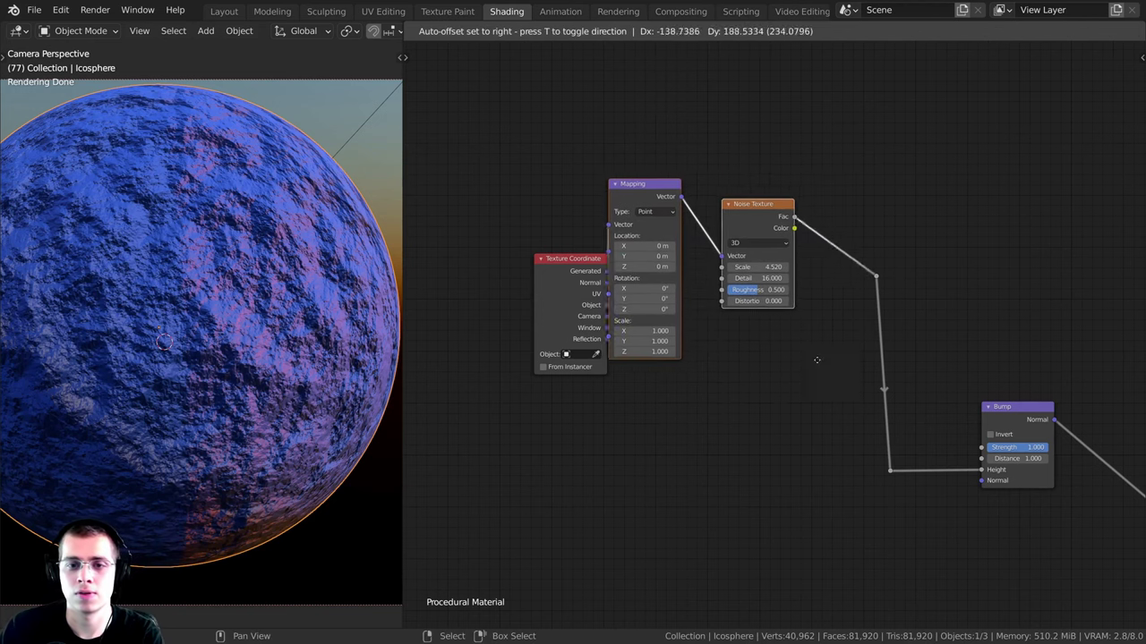
{"action": "key", "text": "Escape"}
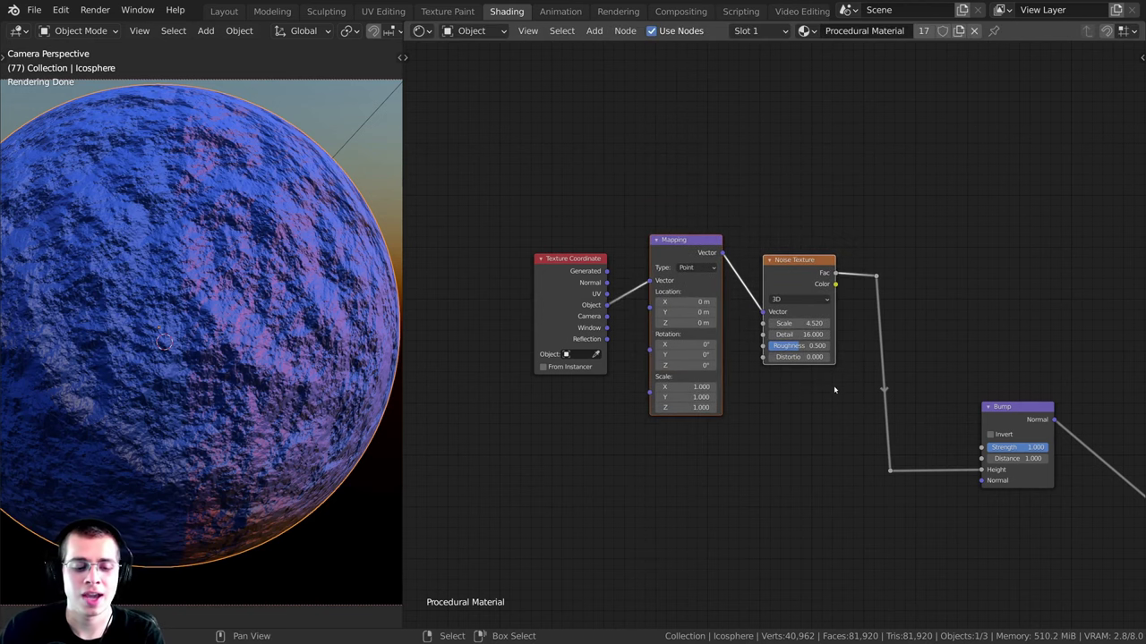
{"action": "middle_click_drag", "start_coordinate": [824, 371], "coordinate": [816, 369]}
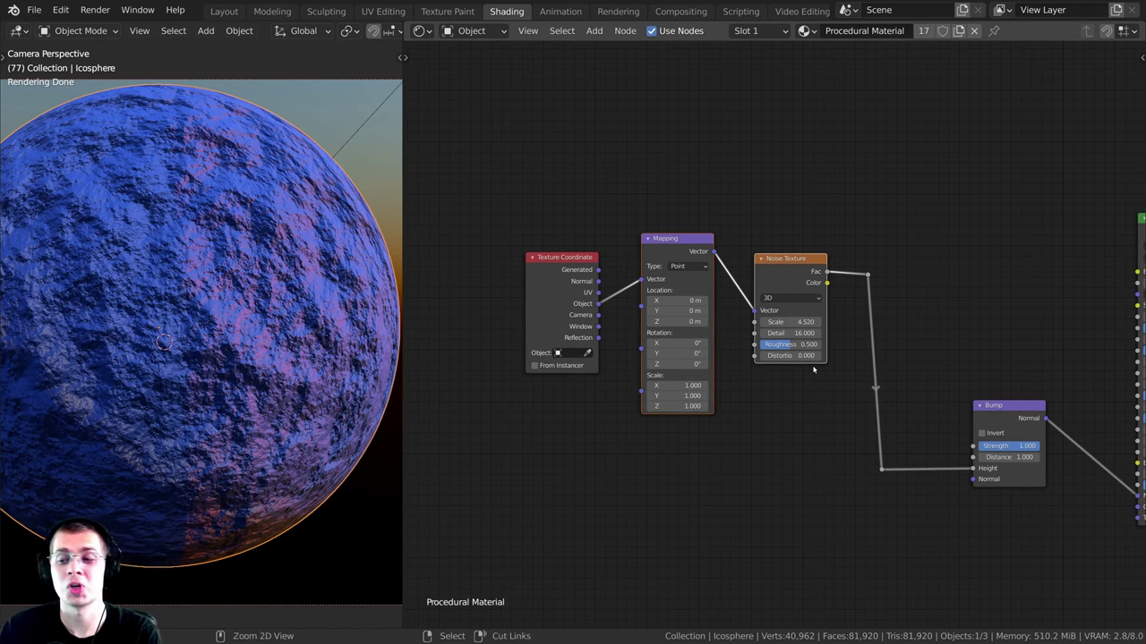
{"action": "key", "text": "ctrl+g"}
{"action": "key", "text": "Home"}
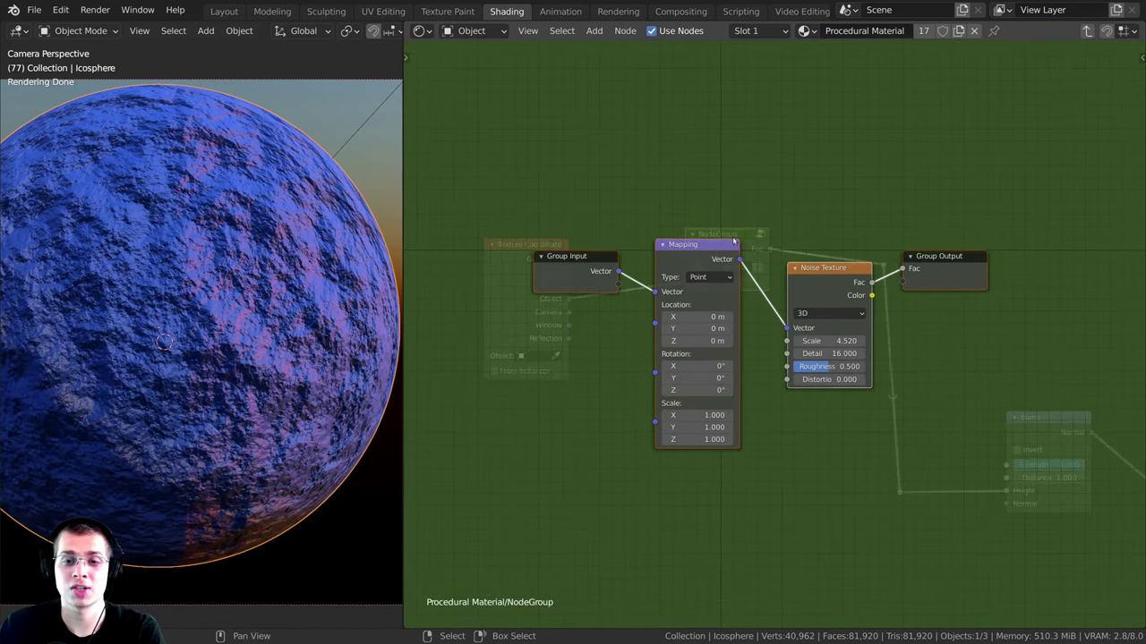
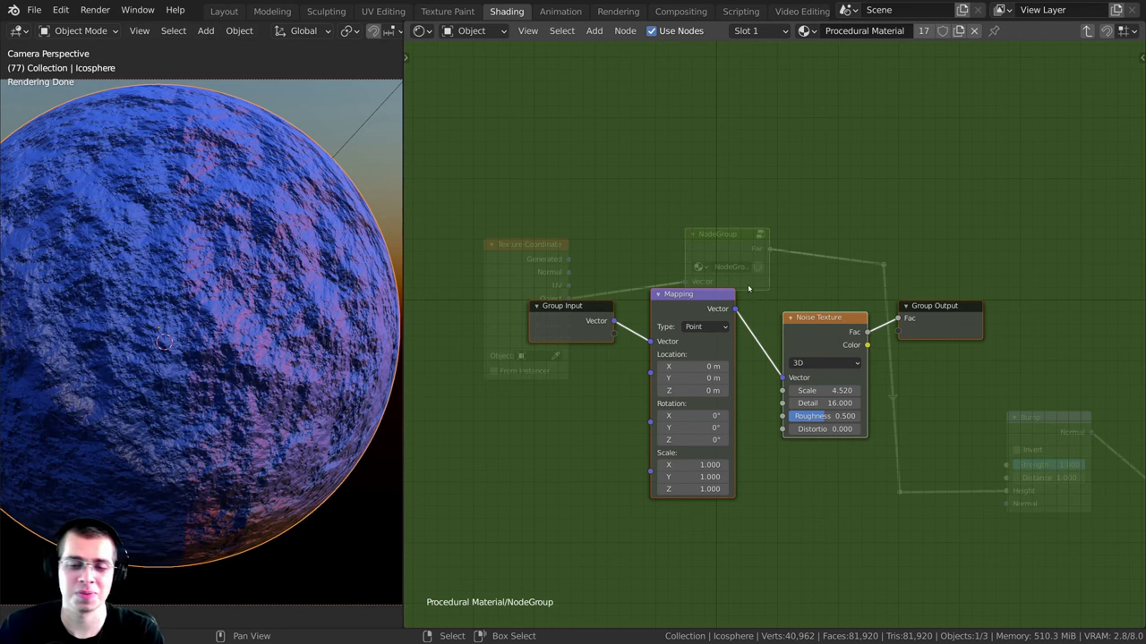
Step: Inspect the group's inner nodes, switch in and out of the group, and shift the group node slightly toward the first reroute point
{"action": "scroll", "coordinate": [791, 298], "scroll_direction": "up", "scroll_amount": 1}
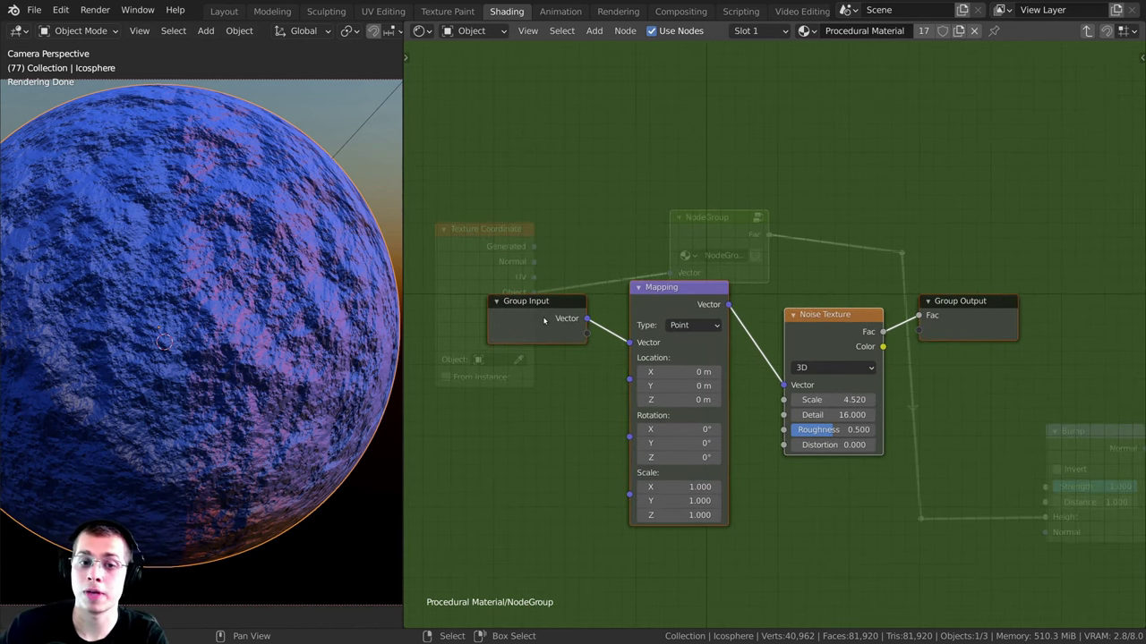
{"action": "middle_click_drag", "start_coordinate": [991, 315], "coordinate": [995, 312]}
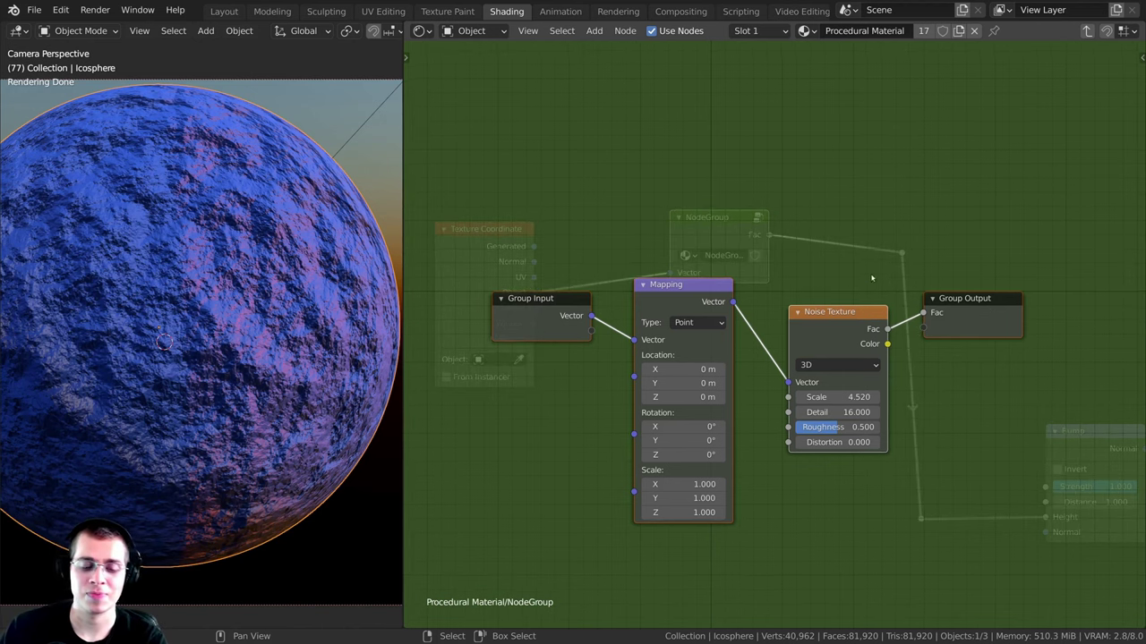
{"action": "middle_click_drag", "start_coordinate": [883, 275], "coordinate": [889, 275]}
{"action": "key", "text": "Tab"}
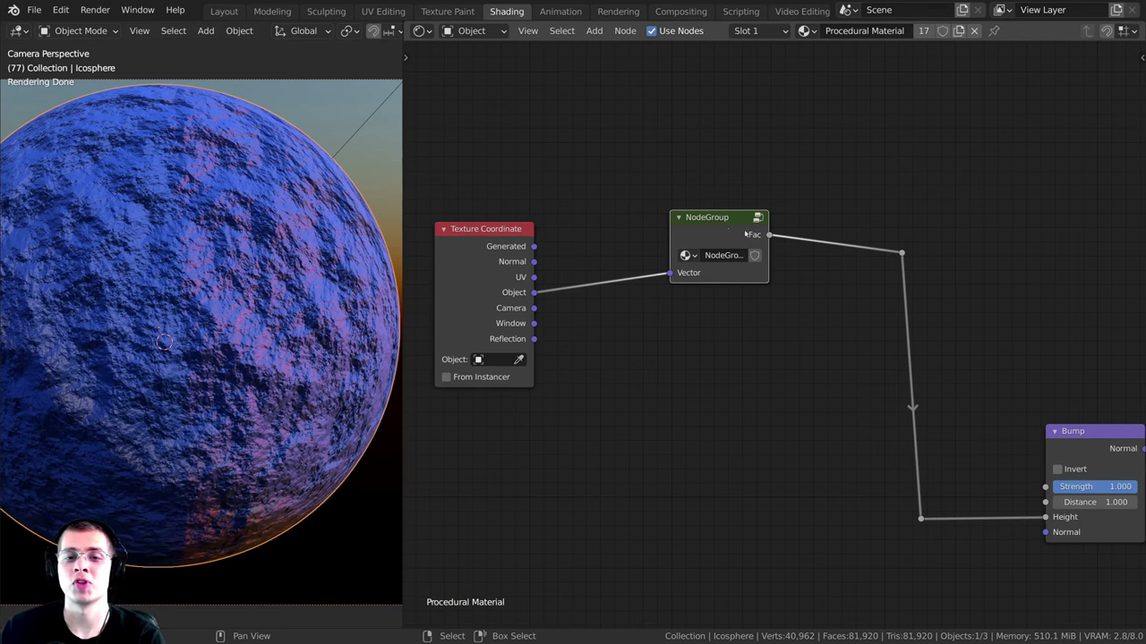
{"action": "key", "text": "Tab"}
{"action": "key", "text": "Tab"}
{"action": "left_click_drag", "start_coordinate": [716, 236], "coordinate": [745, 244]}
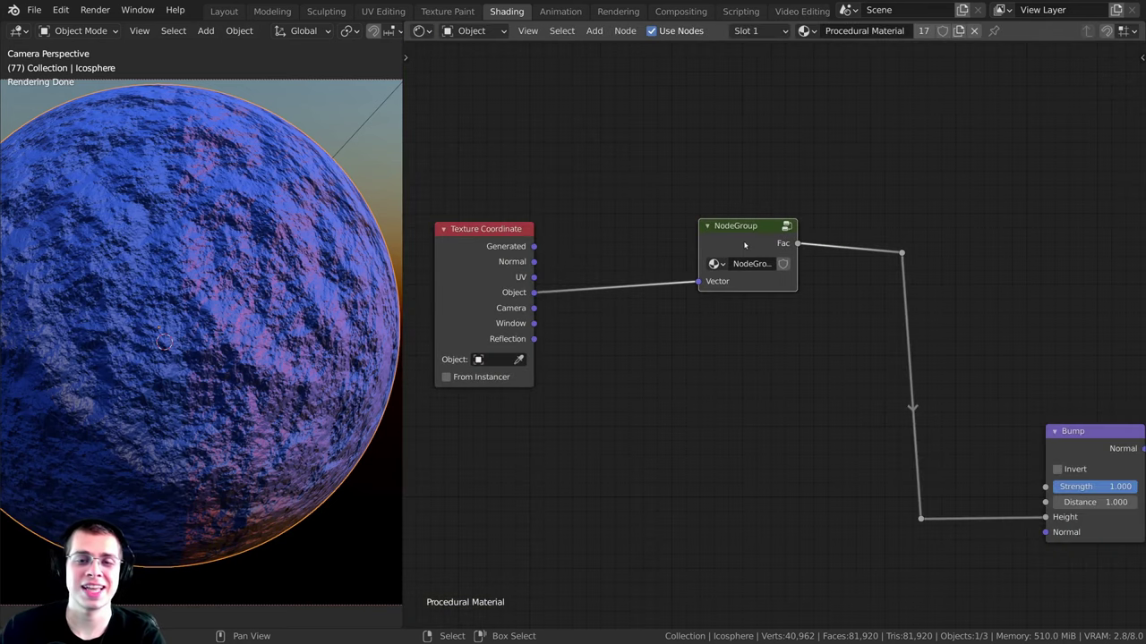
{"action": "key", "text": "Tab"}
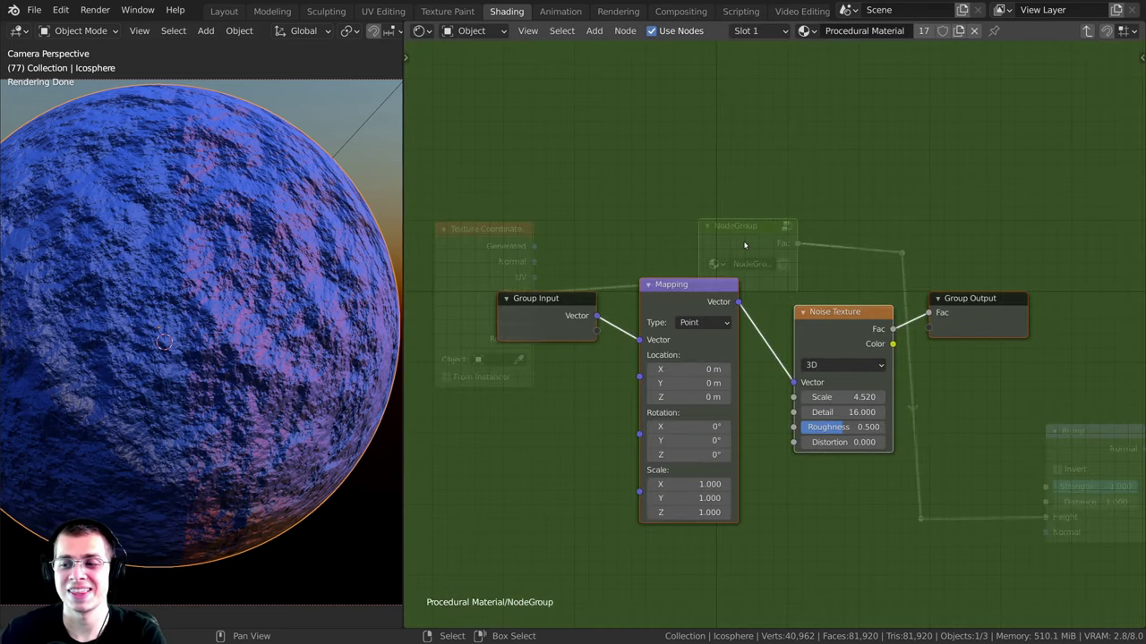
{"action": "key", "text": "Tab"}
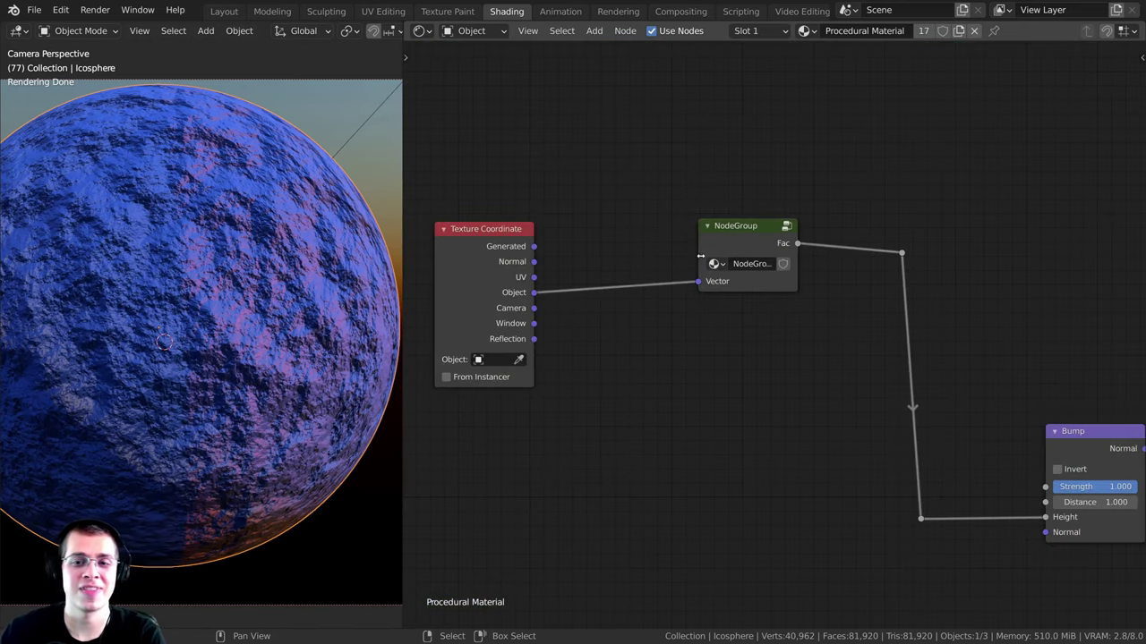
Step: Reposition the group node between the Texture Coordinate node and the first reroute point
{"action": "scroll", "coordinate": [747, 255], "scroll_direction": "down", "scroll_amount": 2}
{"action": "key", "text": "g"}
{"action": "left_click", "coordinate": [754, 269]}
{"action": "key", "text": "g"}
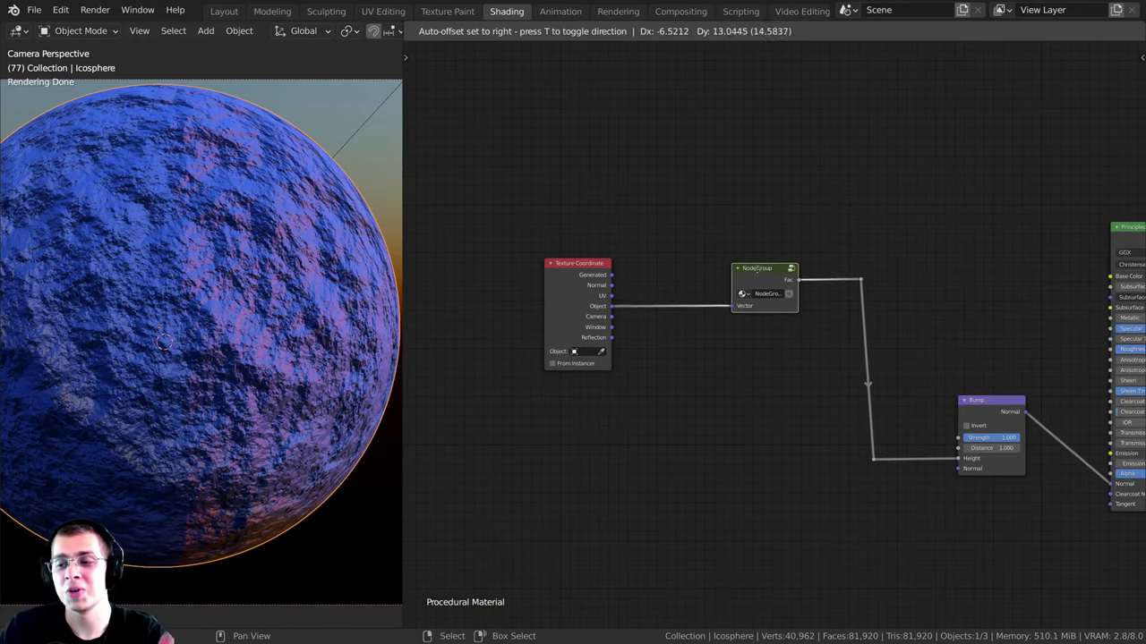
{"action": "left_click", "coordinate": [762, 269]}
{"action": "key", "text": "g"}
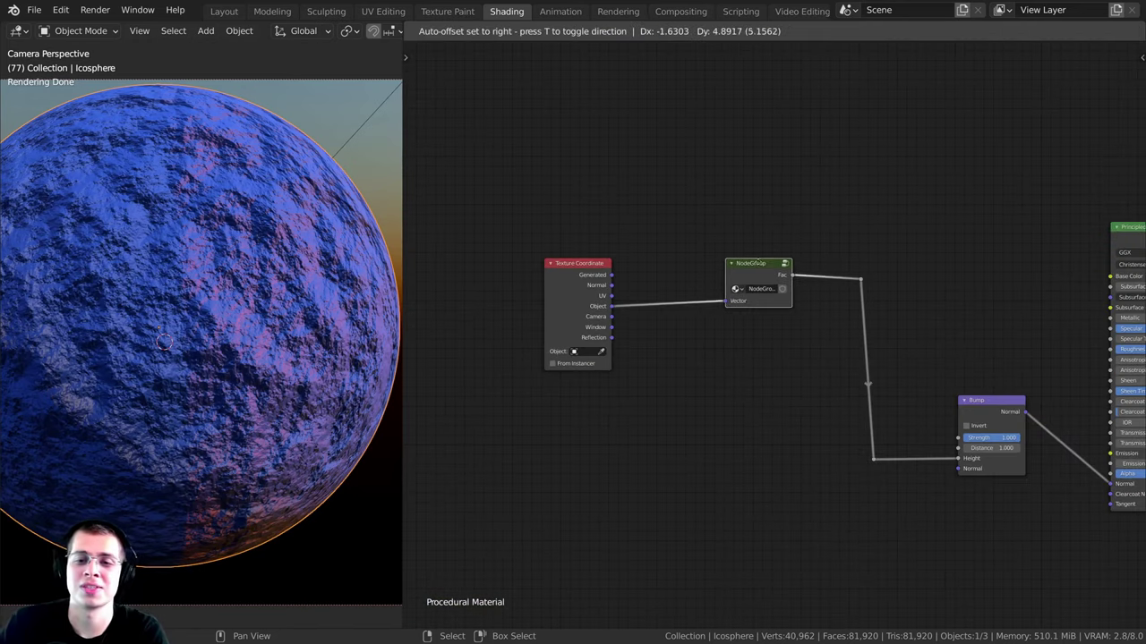
{"action": "left_click", "coordinate": [750, 267]}
Step: Set the group node's name and label to "Noise" in its node properties
{"action": "scroll", "coordinate": [777, 296], "scroll_direction": "up", "scroll_amount": 2}
{"action": "key", "text": "n"}
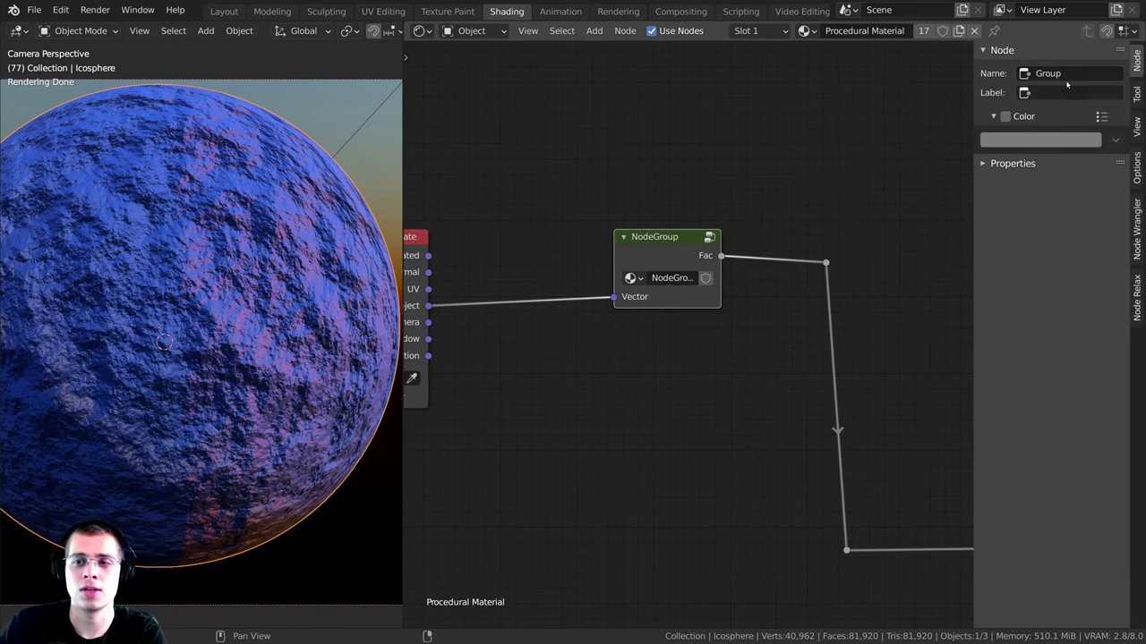
{"action": "left_click", "coordinate": [1060, 73]}
{"action": "type", "text": "Noise"}
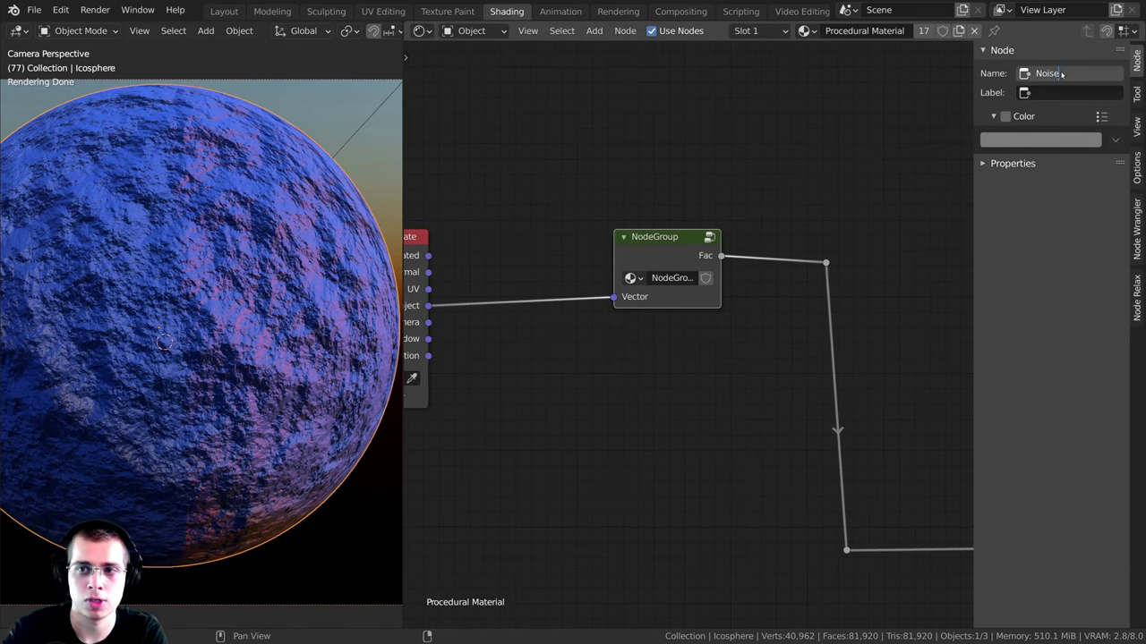
{"action": "key", "text": "Return"}
{"action": "left_click", "coordinate": [1068, 89]}
{"action": "type", "text": "Nois"}
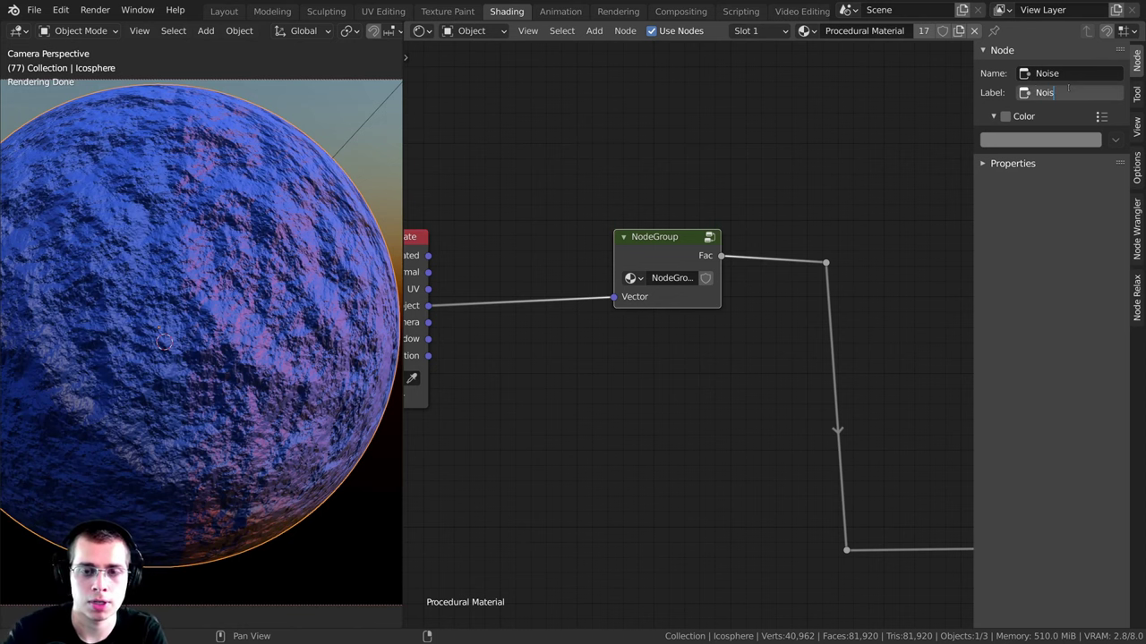
{"action": "type", "text": "e"}
{"action": "key", "text": "Return"}
Step: Rename the group's node tree as "Noise" and choose it from the list of available groups
{"action": "left_click", "coordinate": [642, 294]}
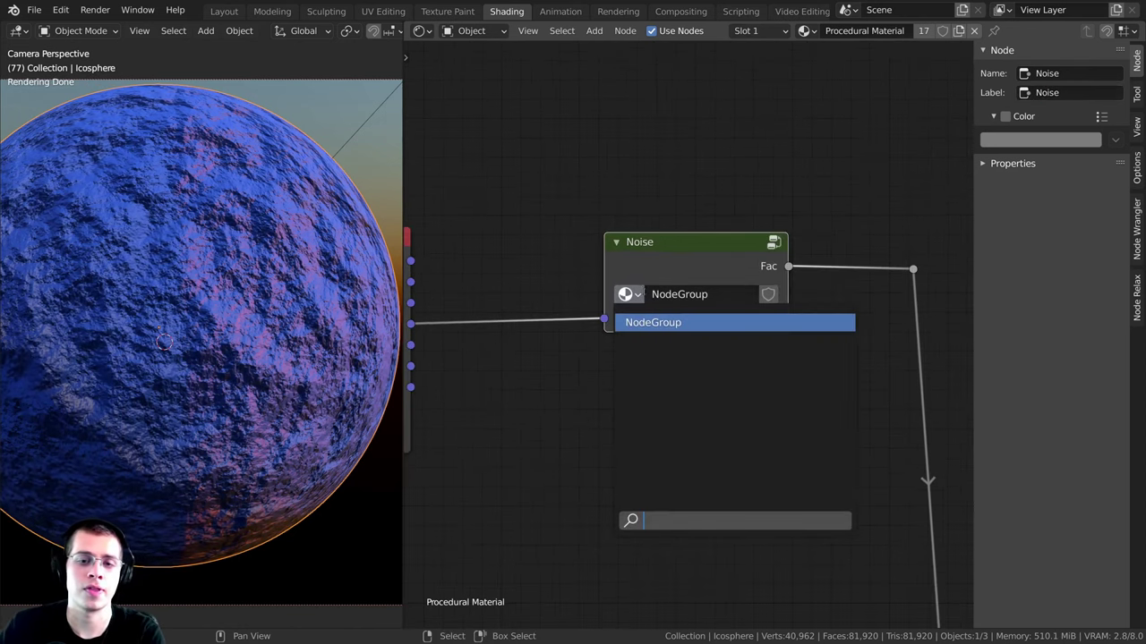
{"action": "left_click", "coordinate": [681, 294]}
{"action": "left_click", "coordinate": [682, 295]}
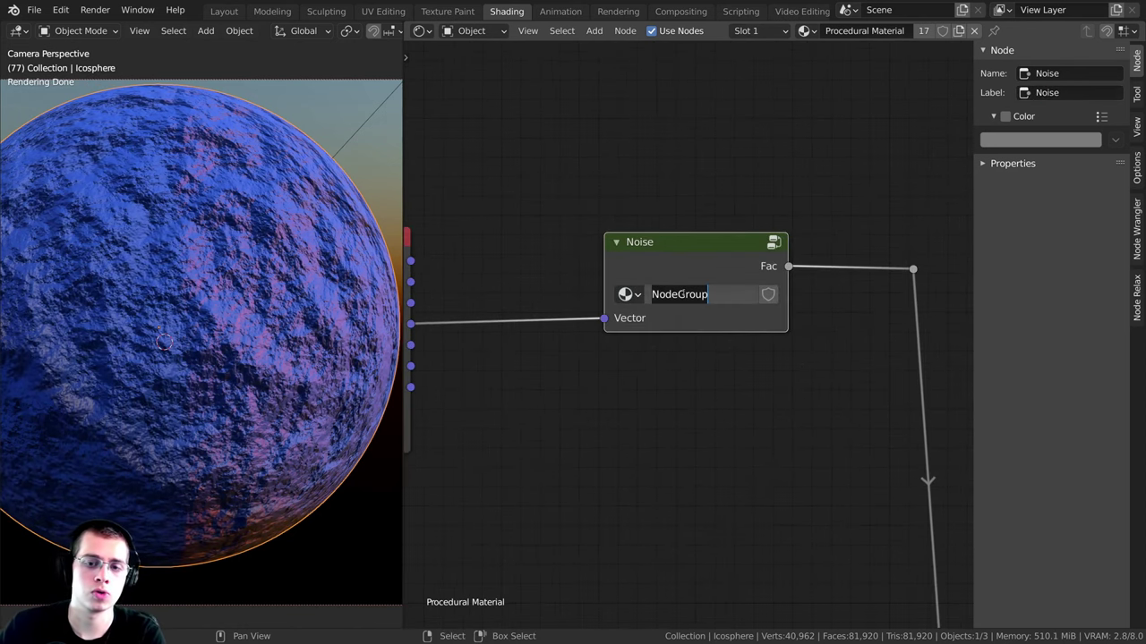
{"action": "type", "text": "Noise"}
{"action": "key", "text": "Return"}
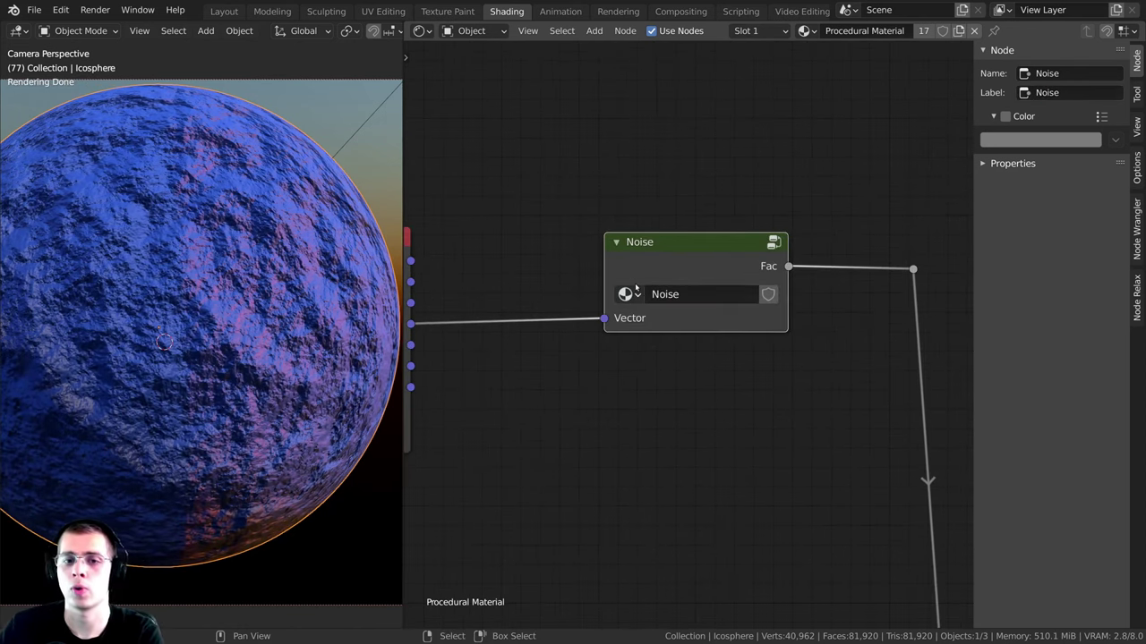
{"action": "left_click", "coordinate": [636, 288]}
{"action": "left_click", "coordinate": [707, 322]}
{"action": "scroll", "coordinate": [687, 328], "scroll_direction": "down", "scroll_amount": 2}
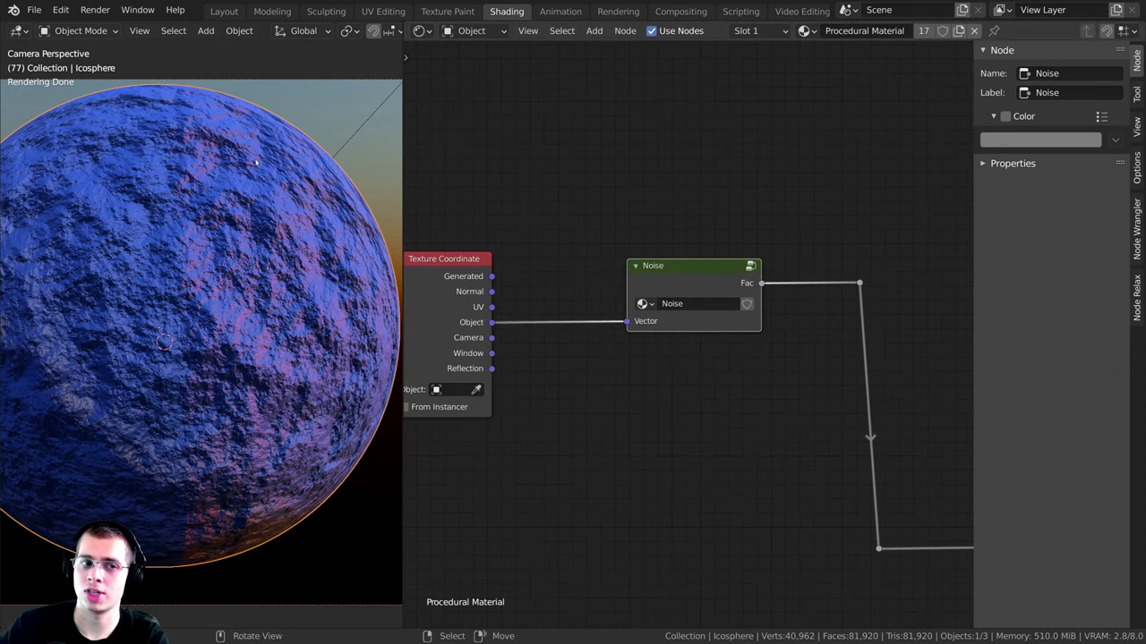
Step: Switch the sphere into Edit Mode and back, and move the Noise group node slightly closer to the first reroute point
{"action": "key", "text": "Tab"}
{"action": "key", "text": "Tab"}
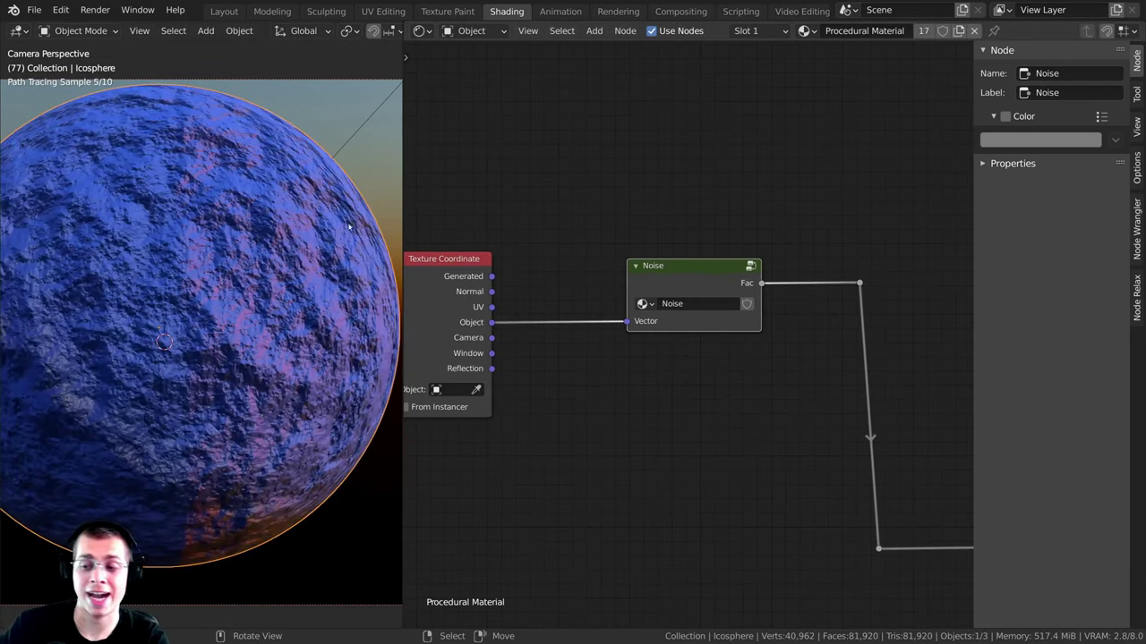
{"action": "left_click_drag", "start_coordinate": [674, 271], "coordinate": [696, 274]}
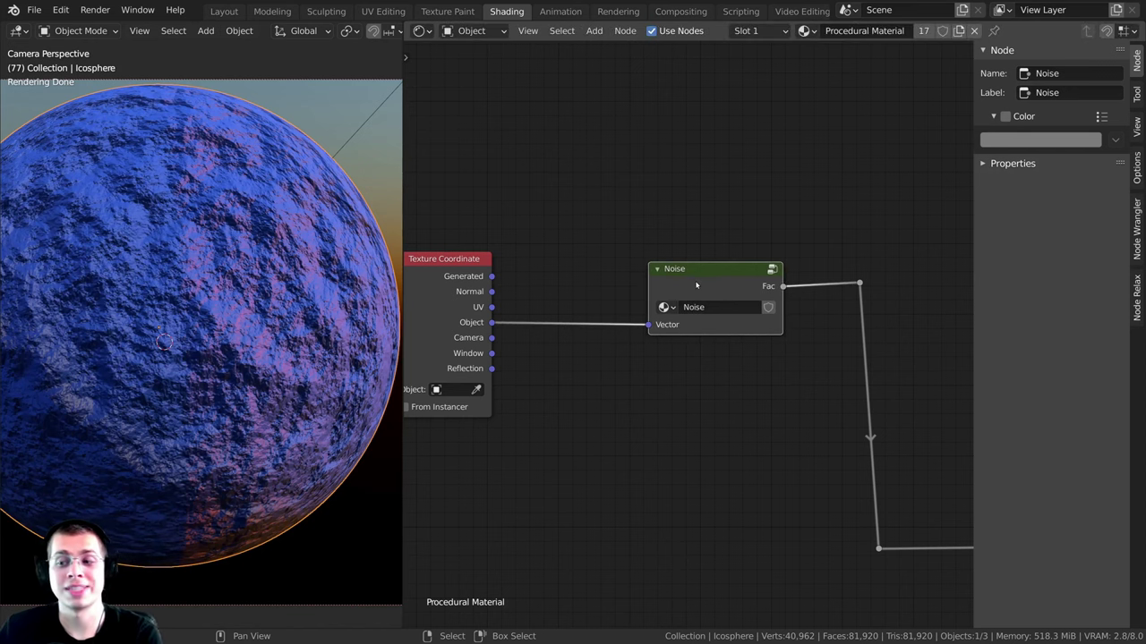
Step: Open the Noise group for editing, nudge its selected nodes slightly, and clear the selection
{"action": "key", "text": "Tab"}
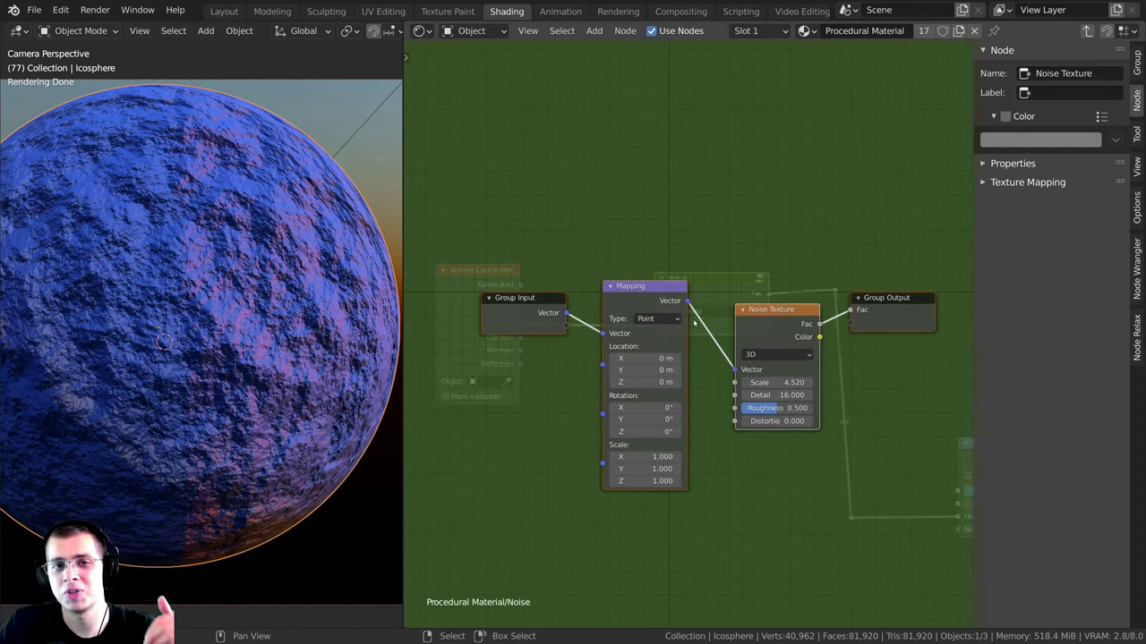
{"action": "middle_click_drag", "start_coordinate": [682, 313], "coordinate": [678, 308]}
{"action": "key", "text": "g"}
{"action": "left_click", "coordinate": [665, 320]}
{"action": "left_click", "coordinate": [665, 310]}
{"action": "key", "text": "alt+a"}
Step: Return to the main node tree and move the Texture Coordinate node closer to the Noise group
{"action": "key", "text": "Tab"}
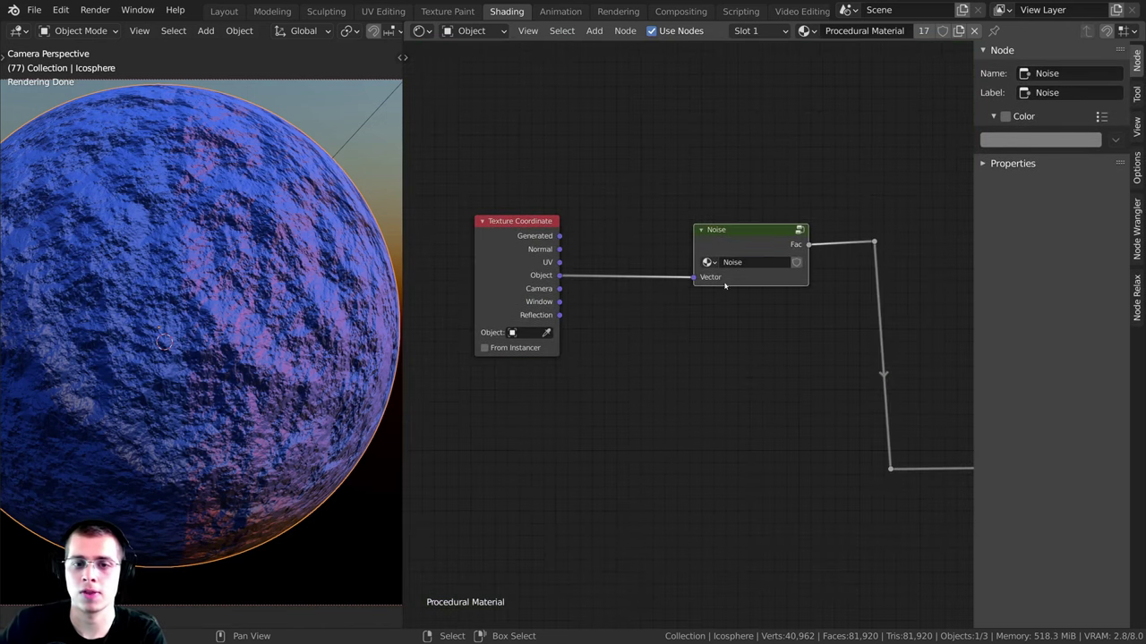
{"action": "left_click_drag", "start_coordinate": [498, 262], "coordinate": [542, 262]}
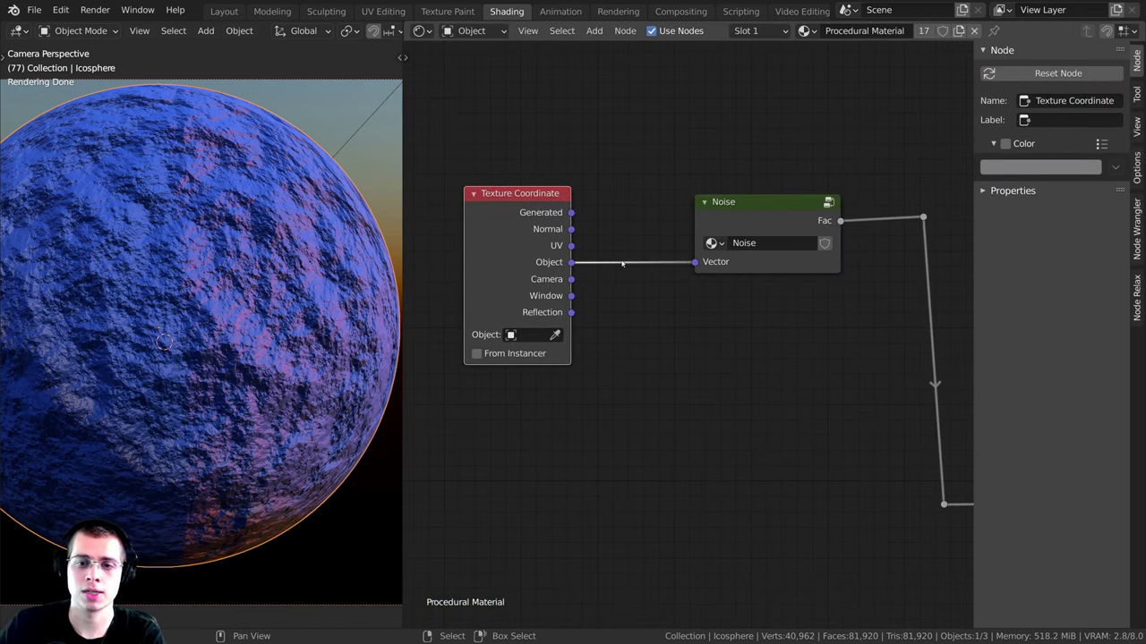
Step: Connect the Noise group's Fac output to the Principled BSDF's Base Color and lower the first reroute point below that link
{"action": "left_click_drag", "start_coordinate": [739, 224], "coordinate": [719, 223]}
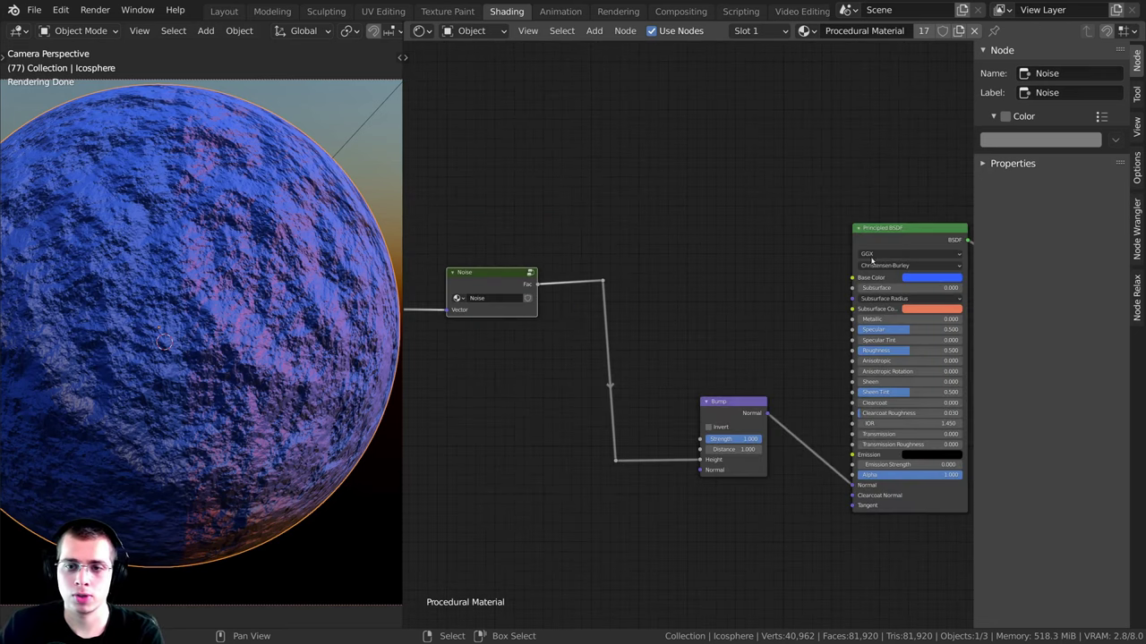
{"action": "left_click_drag", "start_coordinate": [871, 260], "coordinate": [863, 260]}
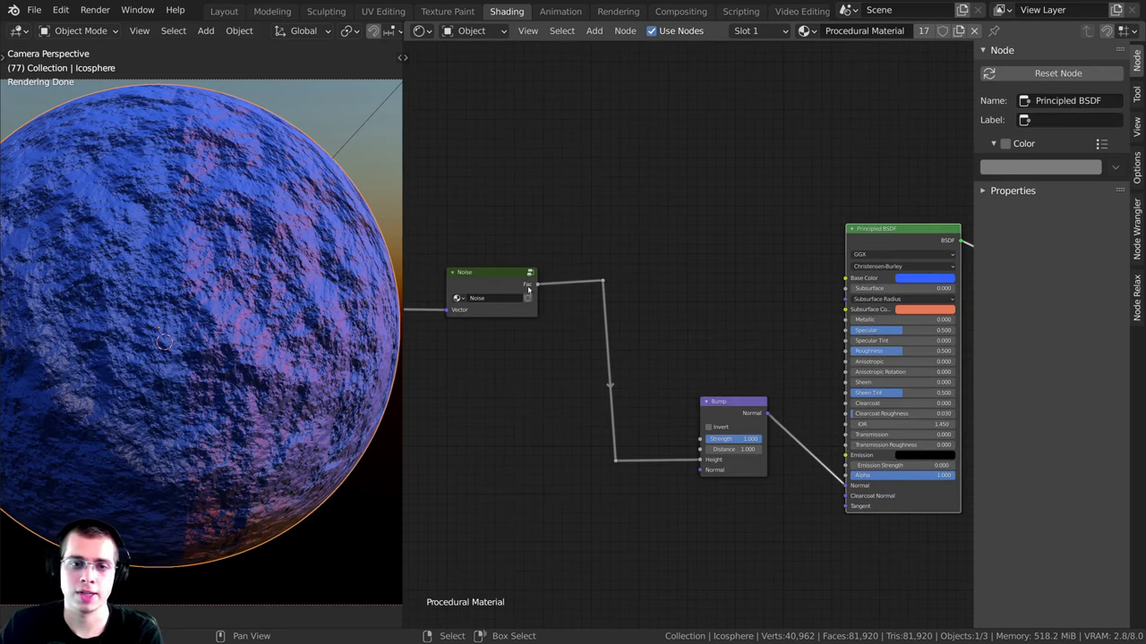
{"action": "left_click_drag", "start_coordinate": [537, 284], "coordinate": [845, 278]}
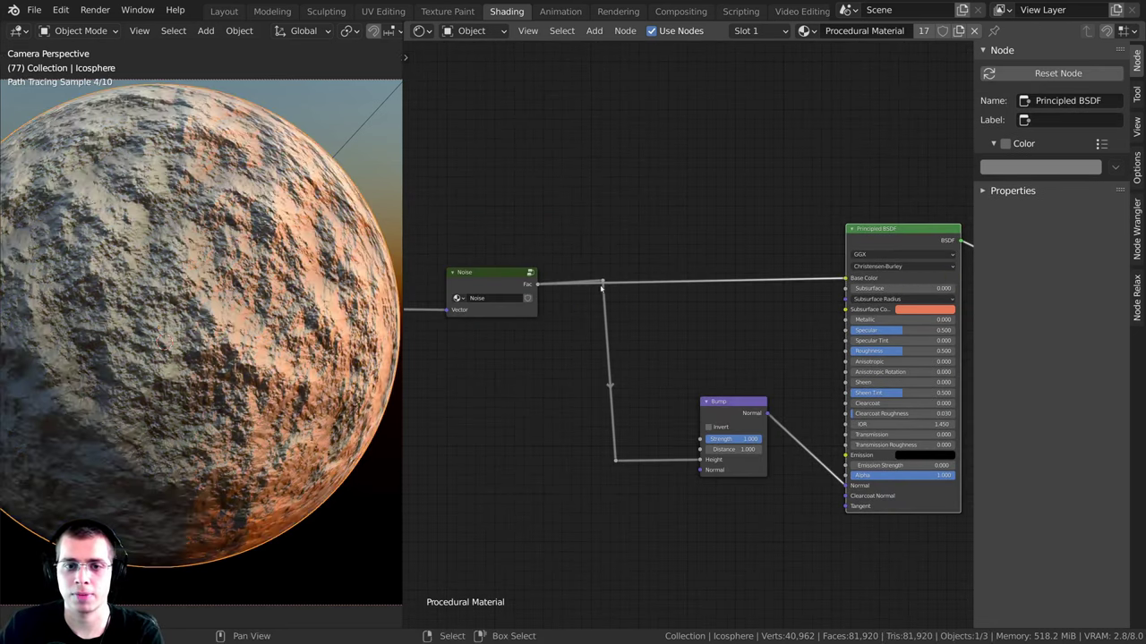
{"action": "left_click_drag", "start_coordinate": [602, 282], "coordinate": [600, 316]}
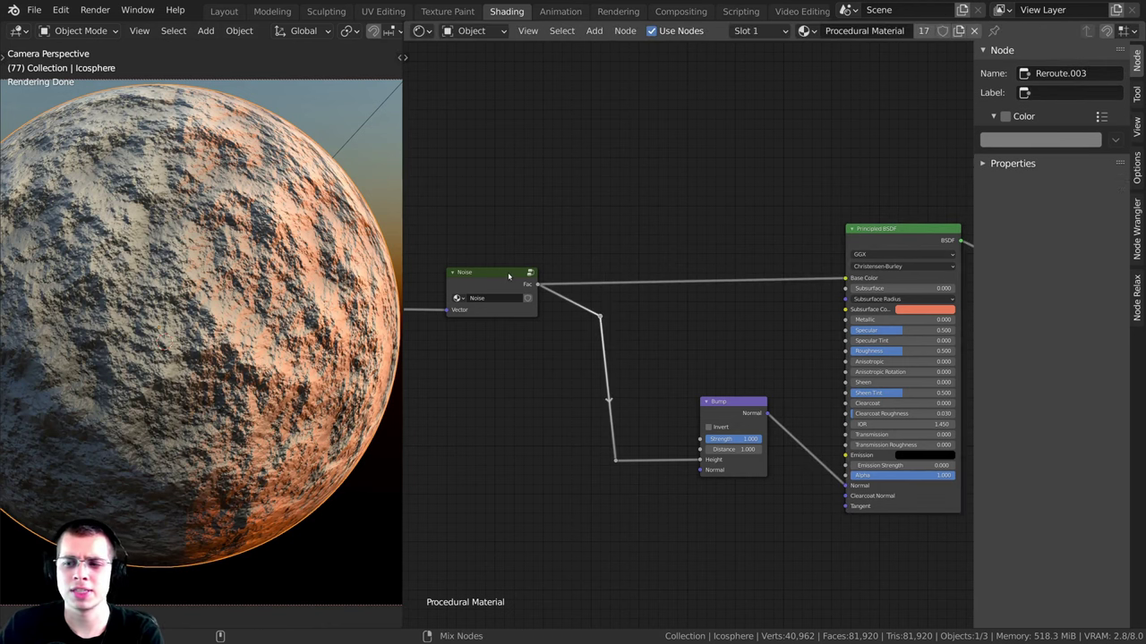
Step: Preview the Noise group's Fac output on the sphere and look at the nodes inside the group
{"action": "left_click", "coordinate": [508, 272], "text": "ctrl+shift"}
{"action": "scroll", "coordinate": [188, 234], "scroll_direction": "down", "scroll_amount": 2}
{"action": "scroll", "coordinate": [505, 240], "scroll_direction": "up", "scroll_amount": 1}
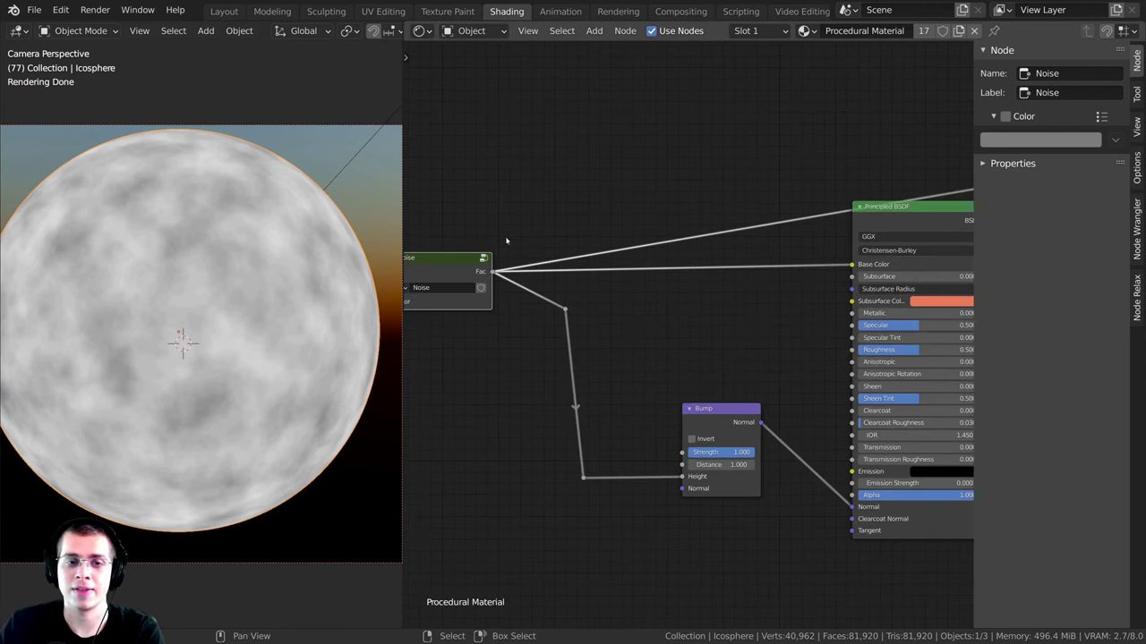
{"action": "key", "text": "Tab"}
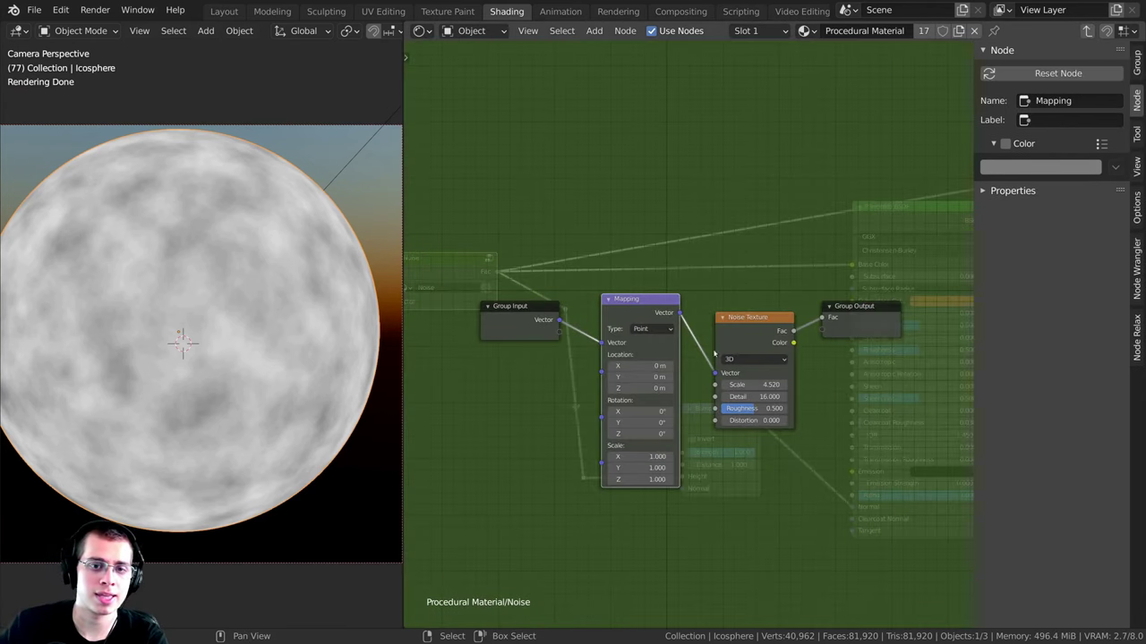
{"action": "left_click", "coordinate": [791, 349]}
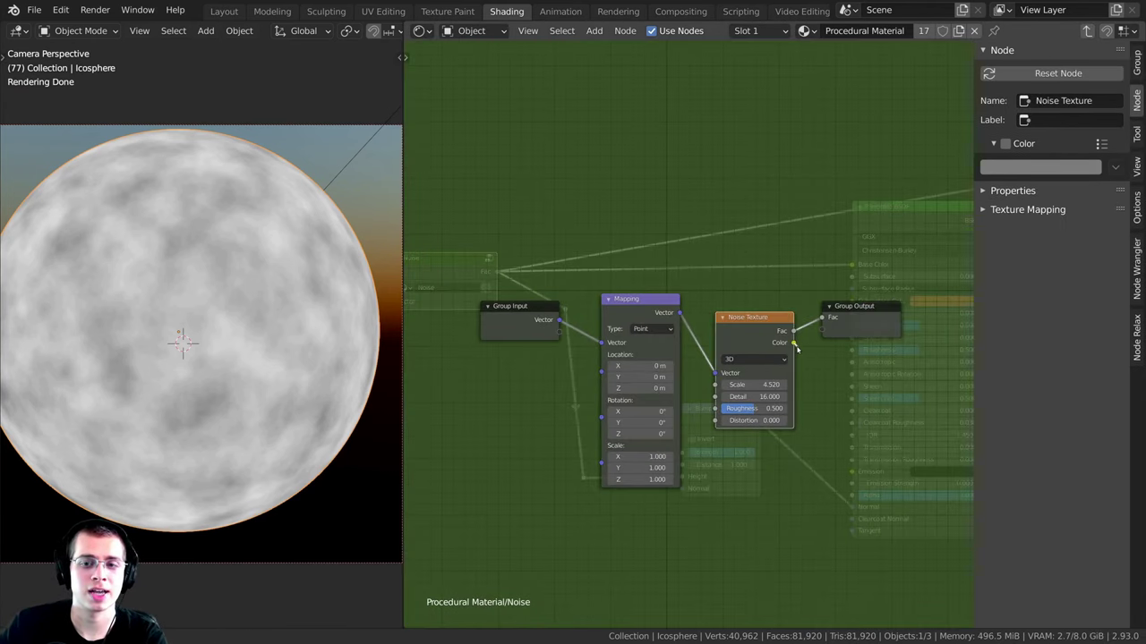
{"action": "key", "text": "Tab"}
{"action": "left_click_drag", "start_coordinate": [910, 211], "coordinate": [897, 225]}
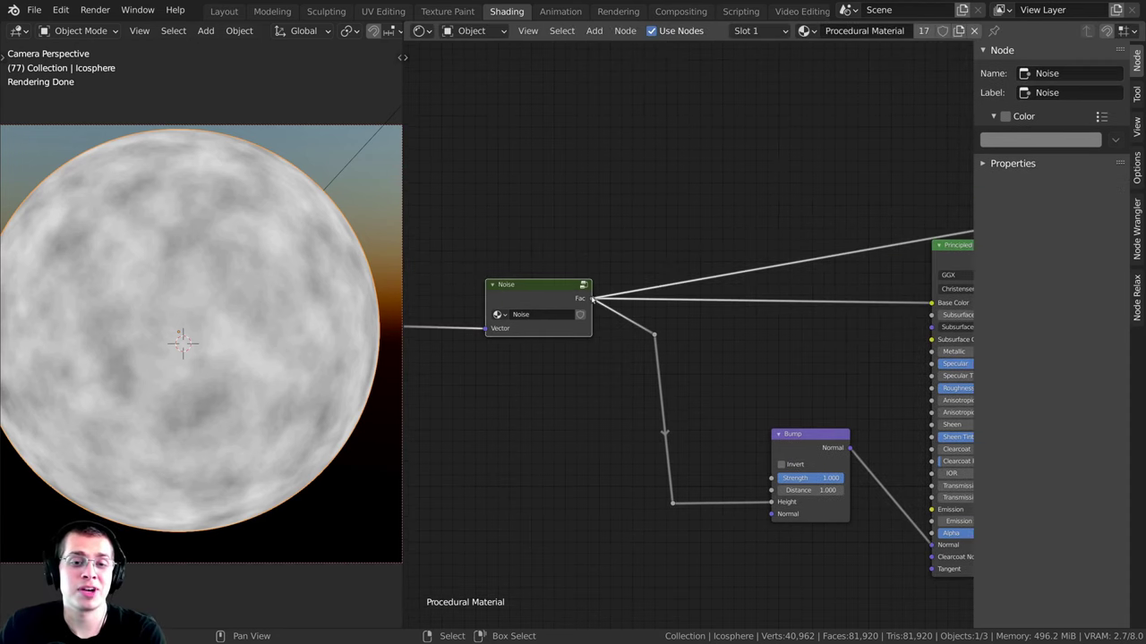
{"action": "left_click_drag", "start_coordinate": [592, 299], "coordinate": [842, 305]}
{"action": "key", "text": "Tab"}
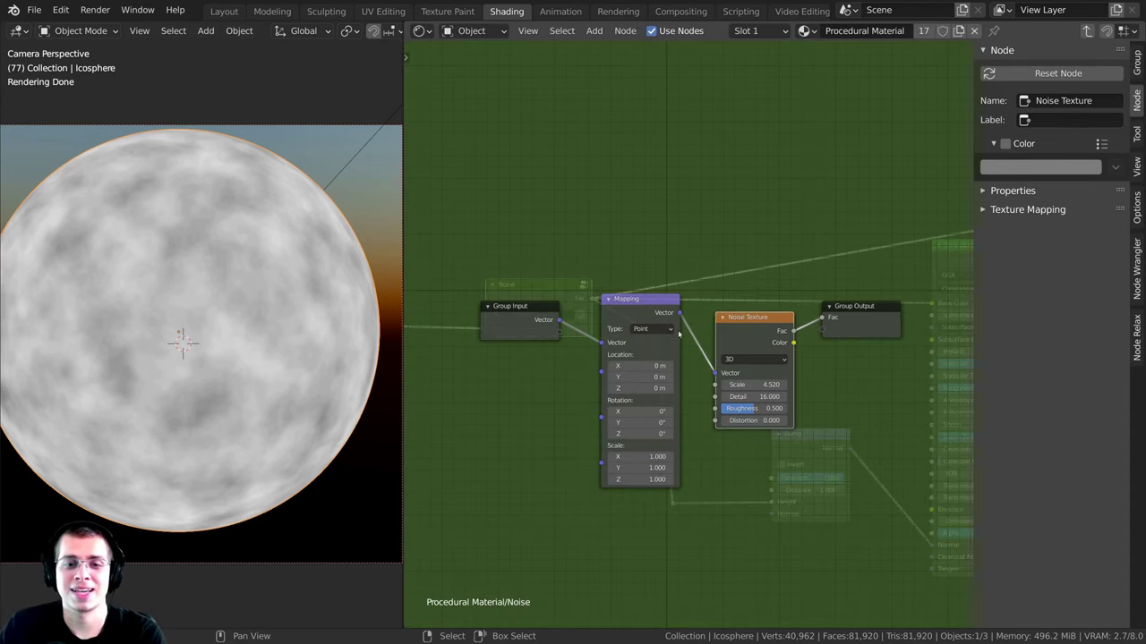
{"action": "key", "text": "Tab"}
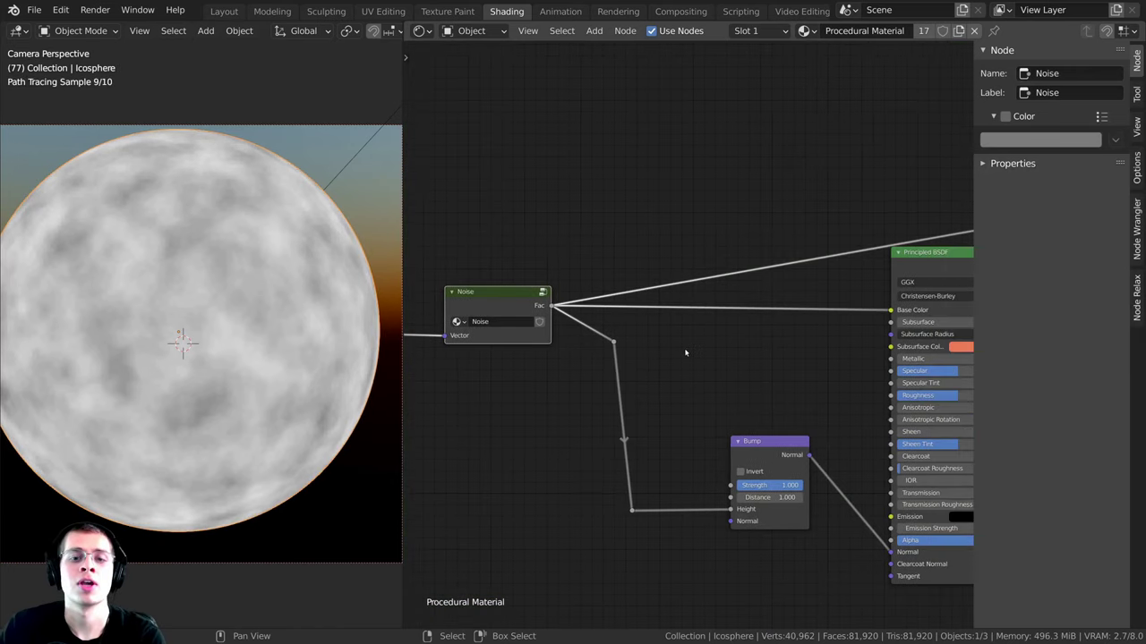
Step: Open the Noise group for editing and move its Group Input node slightly away from the Mapping node
{"action": "key", "text": "Tab"}
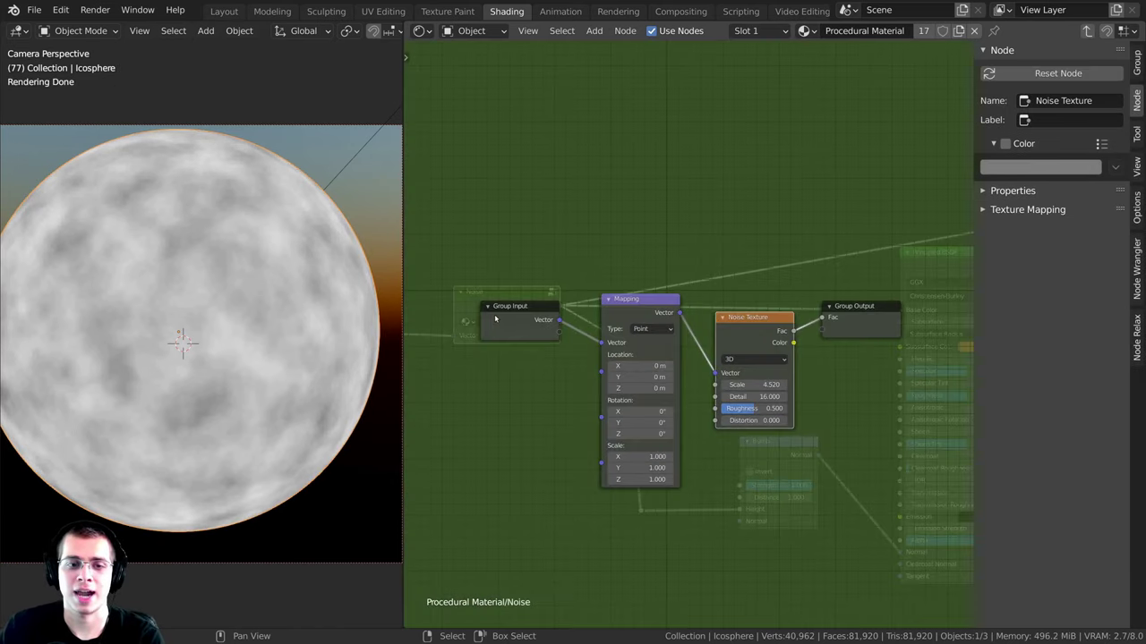
{"action": "scroll", "coordinate": [741, 253], "scroll_direction": "up", "scroll_amount": 5}
{"action": "middle_click_drag", "start_coordinate": [741, 253], "coordinate": [668, 280]}
{"action": "left_click_drag", "start_coordinate": [676, 267], "coordinate": [634, 276]}
{"action": "scroll", "coordinate": [698, 274], "scroll_direction": "down", "scroll_amount": 1}
{"action": "middle_click_drag", "start_coordinate": [699, 274], "coordinate": [610, 285]}
{"action": "left_click", "coordinate": [559, 240]}
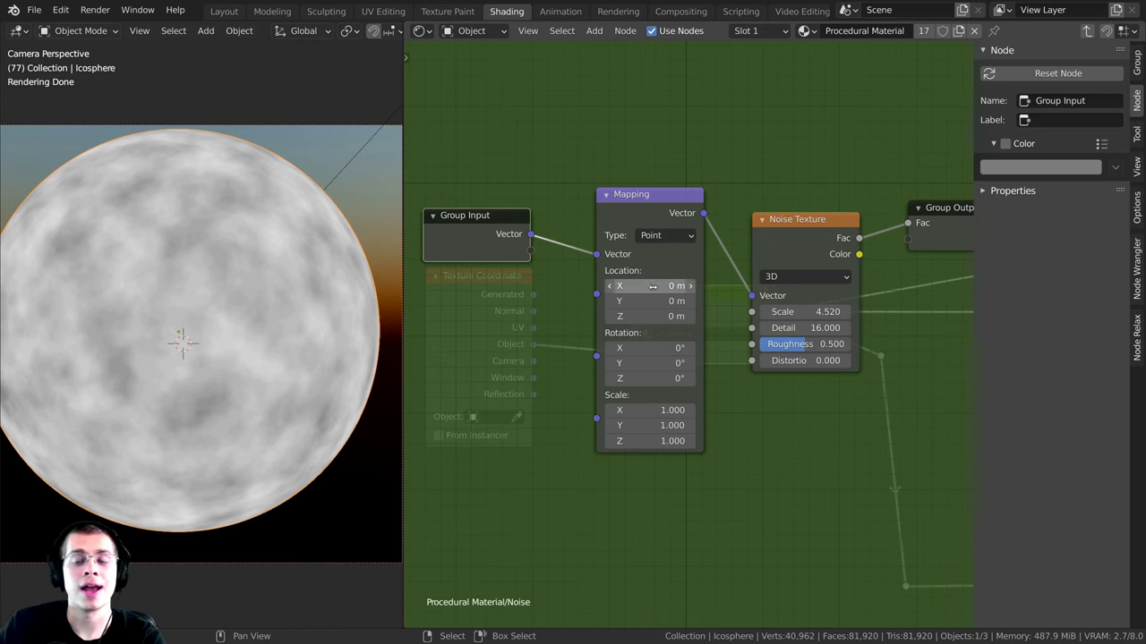
Step: Expose the Mapping node's Location, Rotation and Scale as inputs of the Noise group
{"action": "key", "text": "Tab"}
{"action": "left_click_drag", "start_coordinate": [668, 308], "coordinate": [702, 317]}
{"action": "middle_click_drag", "start_coordinate": [716, 284], "coordinate": [680, 267]}
{"action": "left_click_drag", "start_coordinate": [753, 329], "coordinate": [748, 327]}
{"action": "key", "text": "Tab"}
{"action": "left_click_drag", "start_coordinate": [625, 289], "coordinate": [543, 239]}
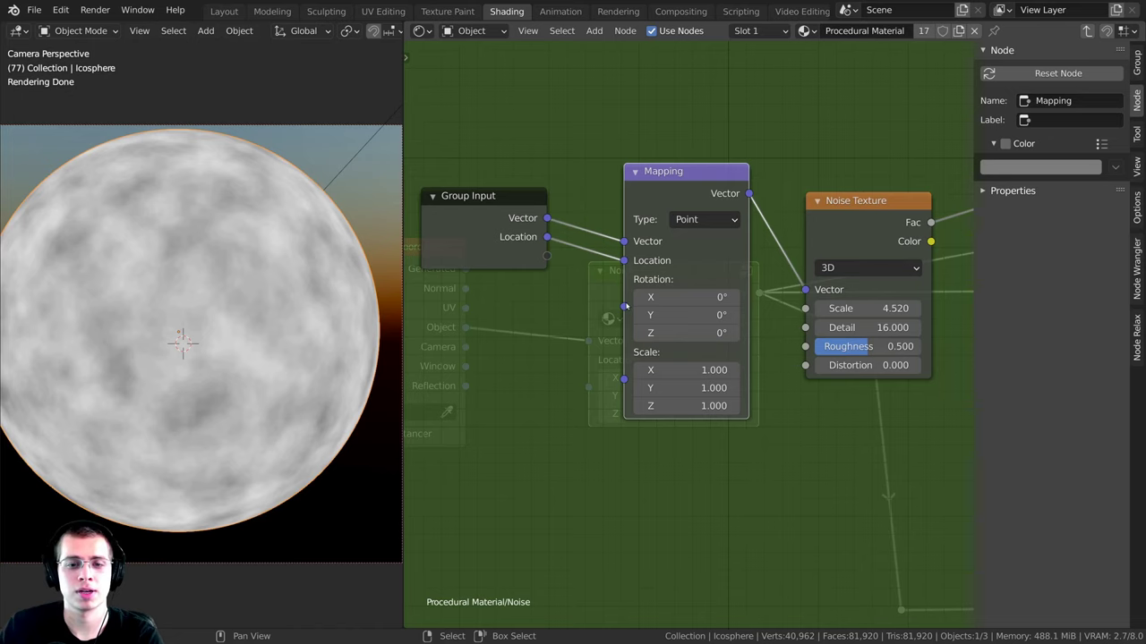
{"action": "left_click_drag", "start_coordinate": [615, 307], "coordinate": [547, 257]}
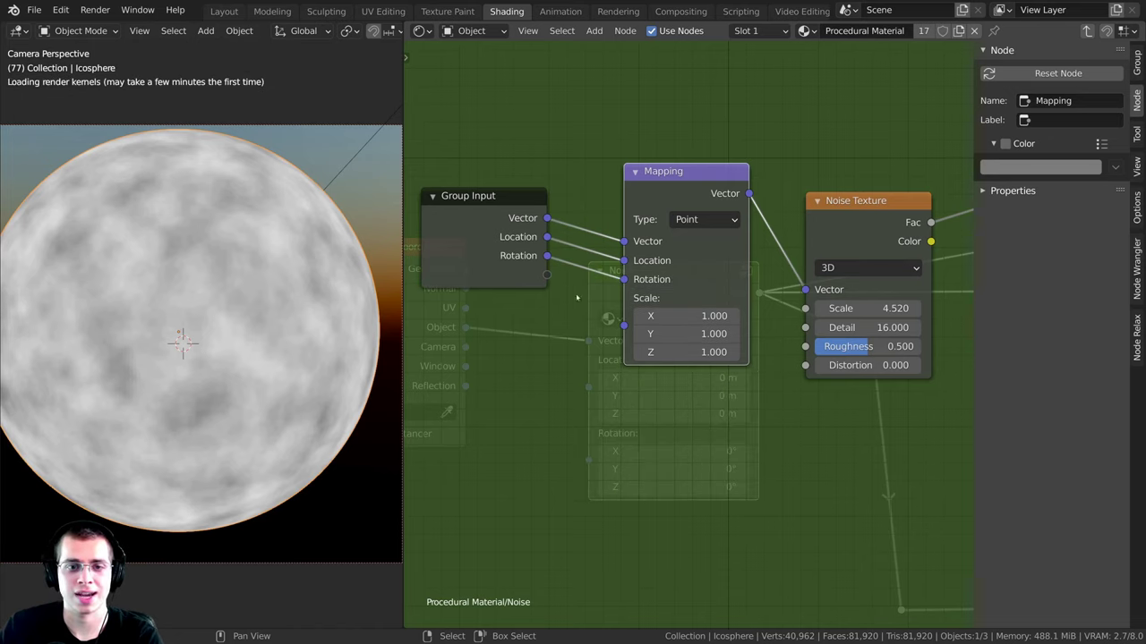
{"action": "left_click_drag", "start_coordinate": [624, 325], "coordinate": [525, 282]}
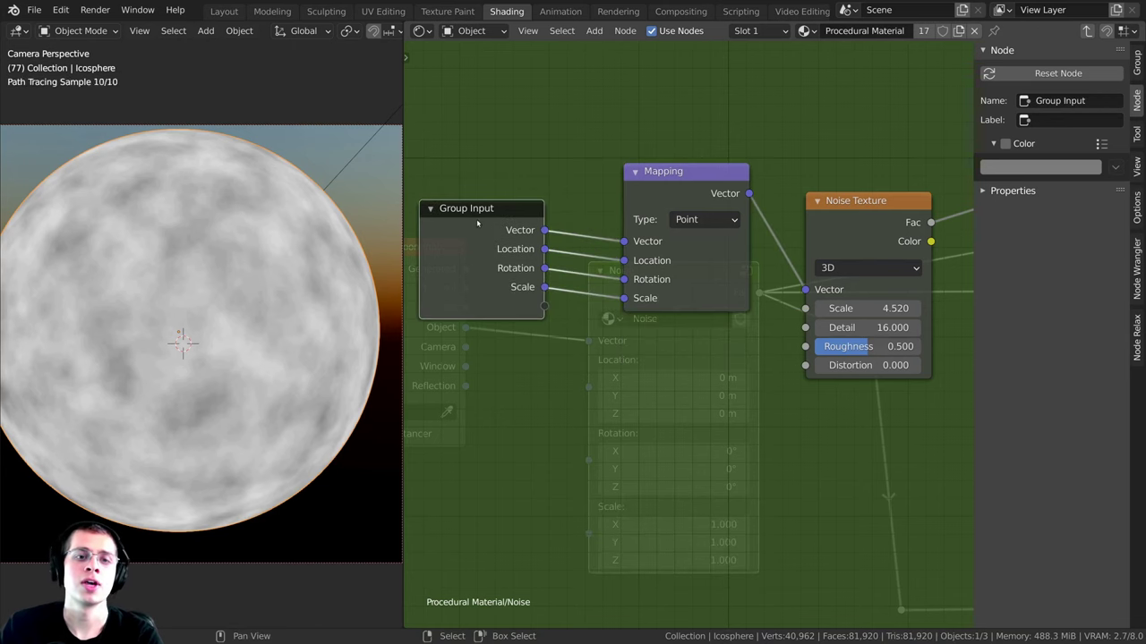
{"action": "left_click_drag", "start_coordinate": [462, 218], "coordinate": [466, 212]}
{"action": "middle_click_drag", "start_coordinate": [467, 212], "coordinate": [446, 211]}
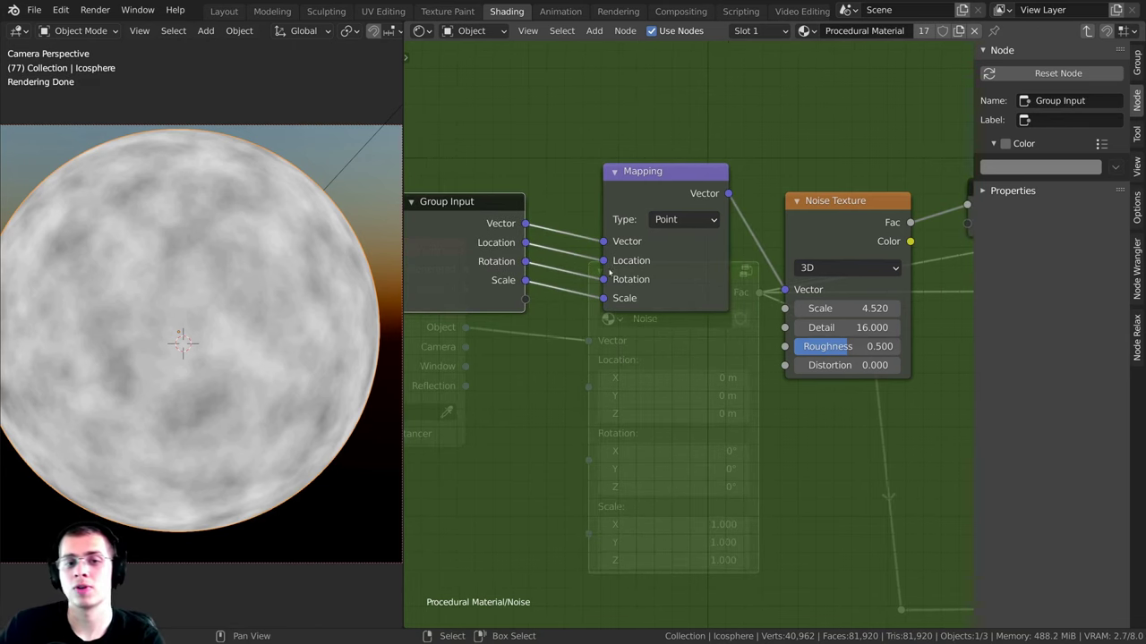
Step: Return to the main node tree and examine the Location, Rotation and Scale inputs on the Noise group node
{"action": "key", "text": "Tab"}
{"action": "scroll", "coordinate": [594, 385], "scroll_direction": "down", "scroll_amount": 2}
{"action": "middle_click_drag", "start_coordinate": [591, 388], "coordinate": [697, 321]}
{"action": "left_click_drag", "start_coordinate": [732, 225], "coordinate": [731, 205]}
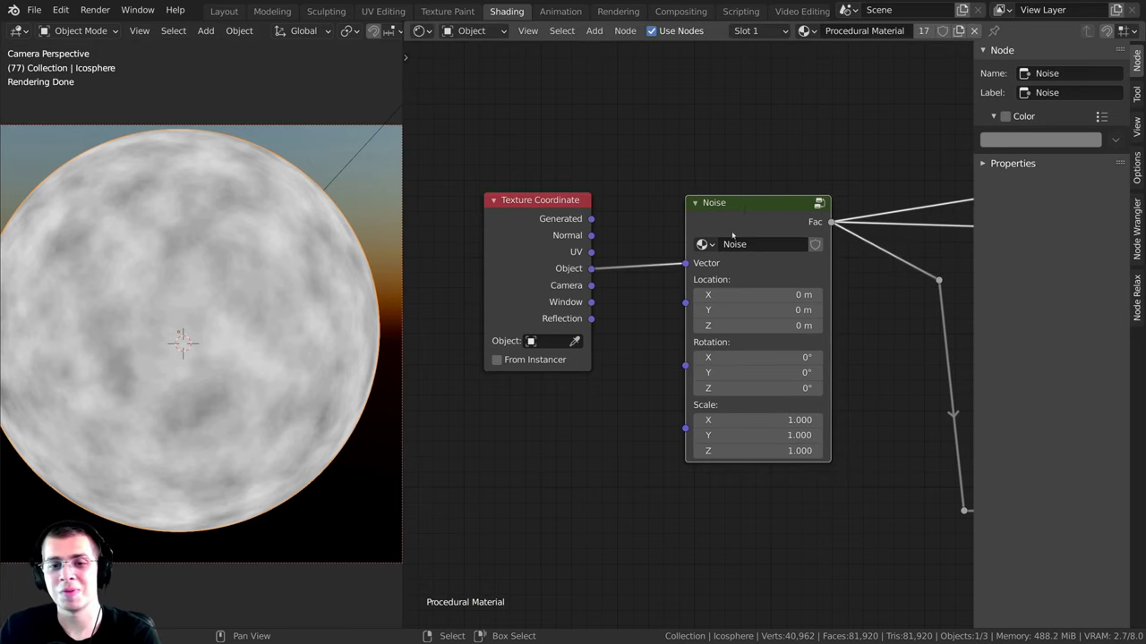
{"action": "middle_click_drag", "start_coordinate": [752, 295], "coordinate": [688, 296]}
Step: Reopen the Noise group and disconnect the Location, Rotation and Scale links between Group Input and Mapping
{"action": "key", "text": "Tab"}
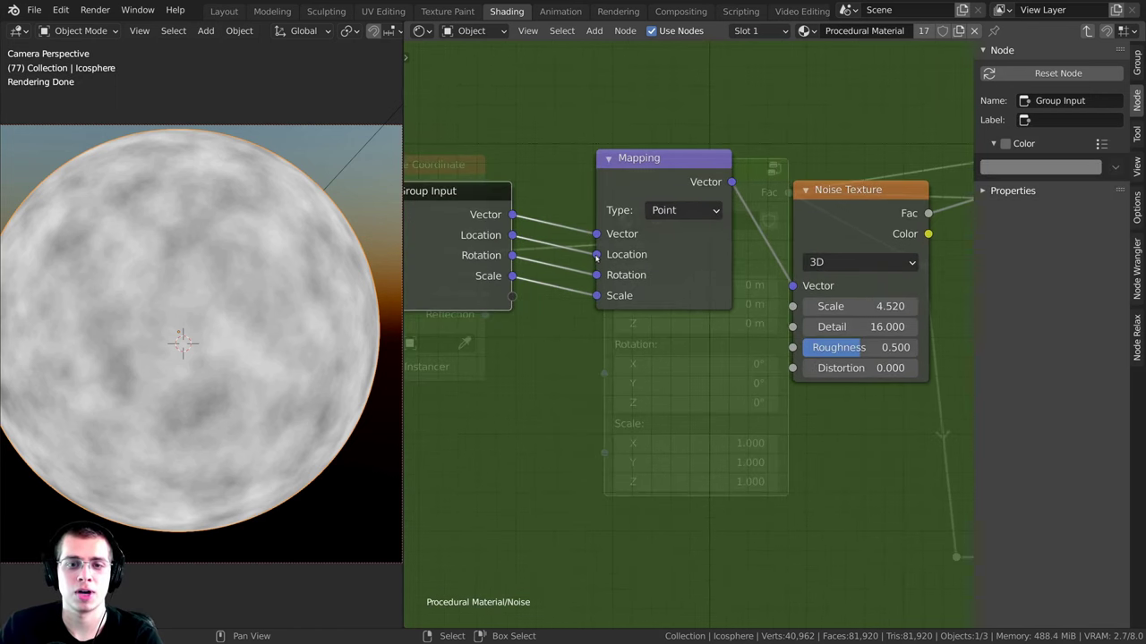
{"action": "left_click_drag", "start_coordinate": [597, 257], "coordinate": [565, 276]}
{"action": "middle_click_drag", "start_coordinate": [564, 282], "coordinate": [602, 316]}
{"action": "left_click_drag", "start_coordinate": [634, 369], "coordinate": [606, 375]}
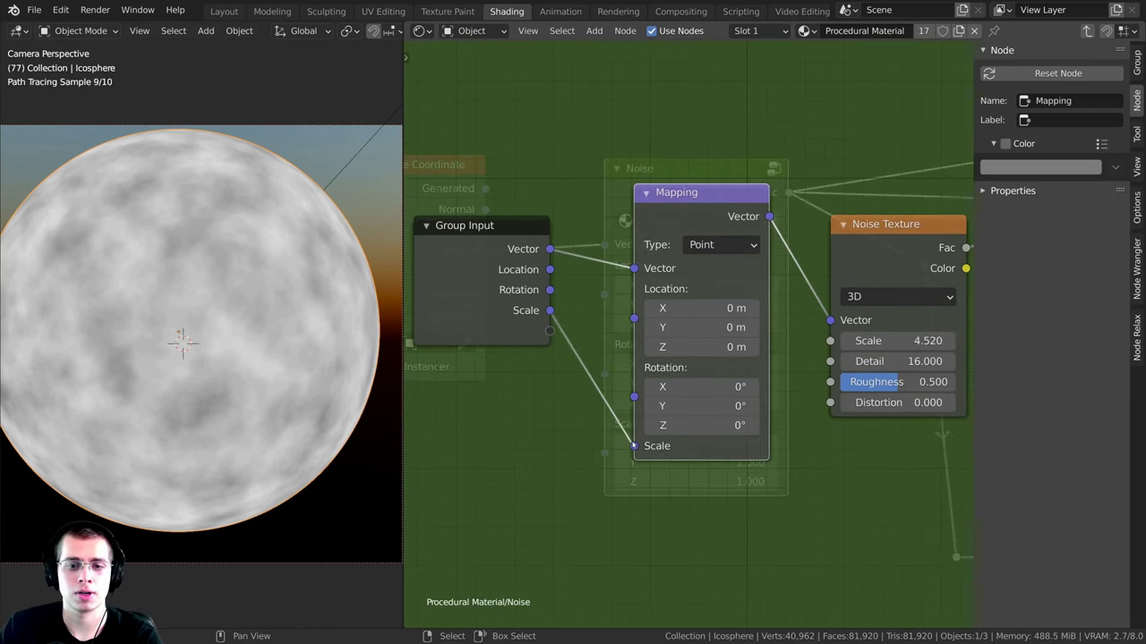
{"action": "left_click_drag", "start_coordinate": [634, 446], "coordinate": [585, 448]}
{"action": "left_click_drag", "start_coordinate": [507, 258], "coordinate": [488, 268]}
{"action": "middle_click_drag", "start_coordinate": [488, 268], "coordinate": [534, 268]}
{"action": "scroll", "coordinate": [533, 269], "scroll_direction": "down", "scroll_amount": 2}
{"action": "left_click_drag", "start_coordinate": [533, 270], "coordinate": [529, 265]}
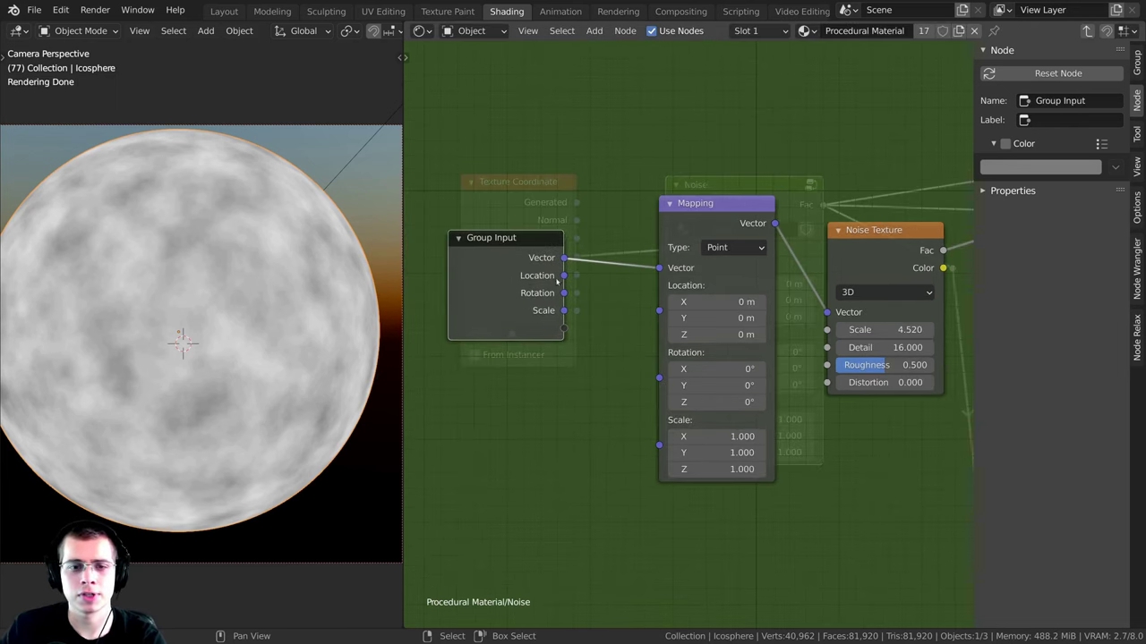
Step: Remove the Scale, Rotation and Location sockets from the Noise group's inputs
{"action": "key", "text": "Tab"}
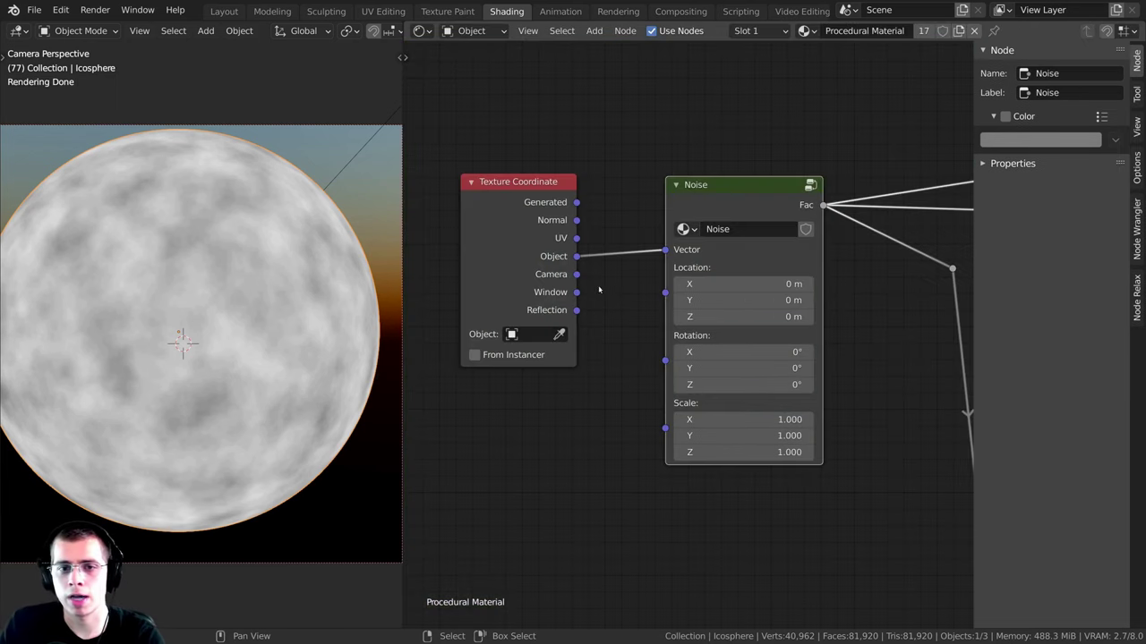
{"action": "key", "text": "Tab"}
{"action": "left_click_drag", "start_coordinate": [518, 285], "coordinate": [530, 265]}
{"action": "key", "text": "Tab"}
{"action": "key", "text": "Tab"}
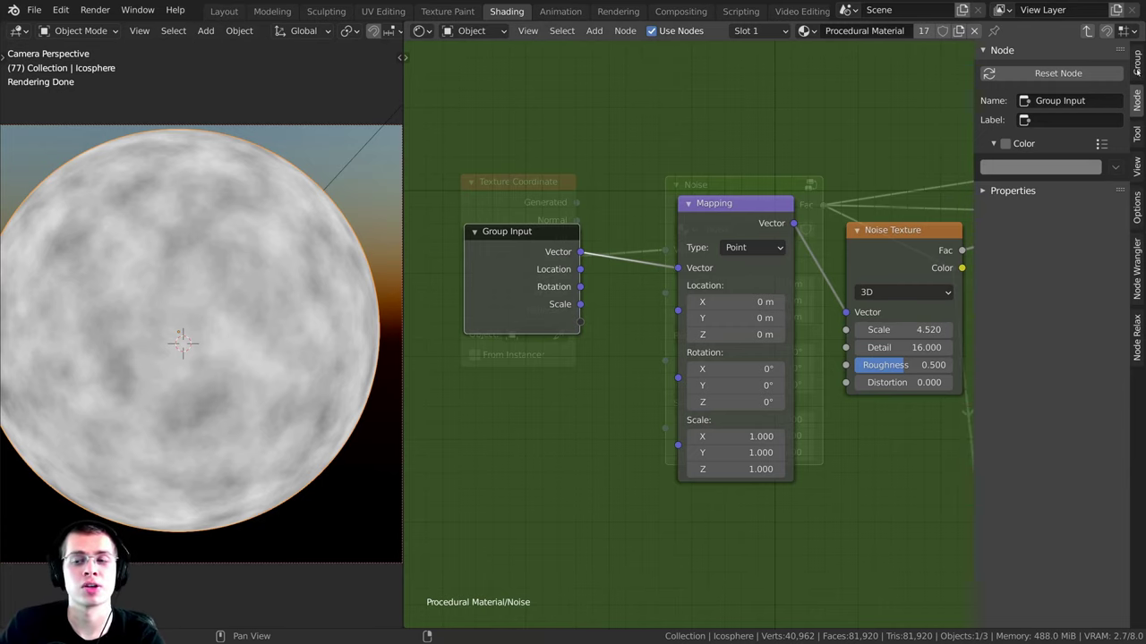
{"action": "left_click", "coordinate": [1136, 64]}
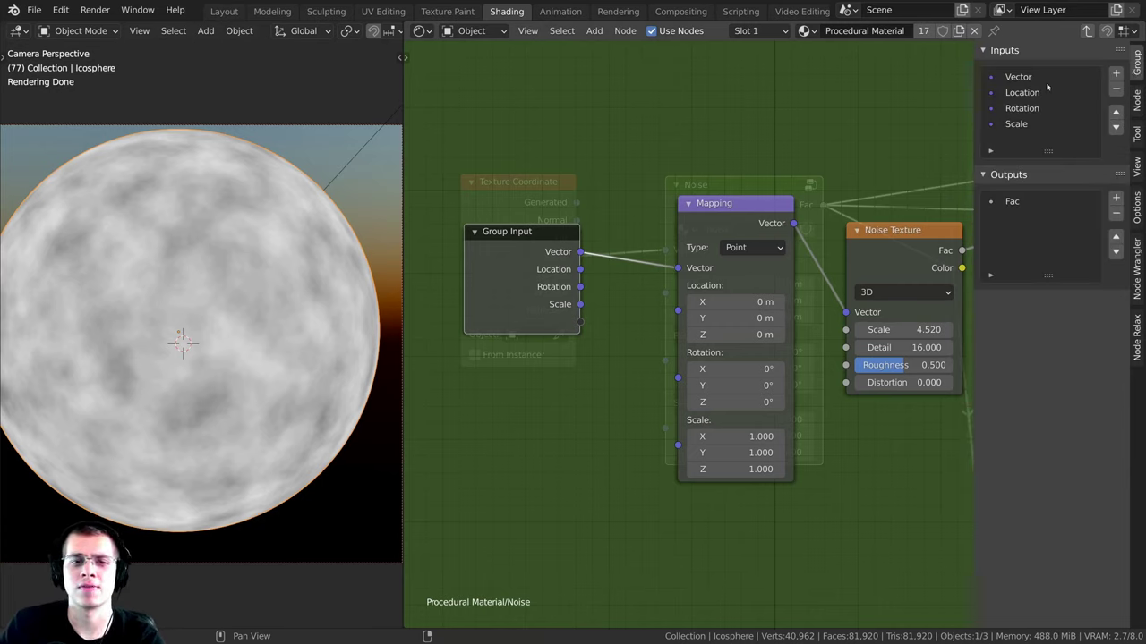
{"action": "left_click", "coordinate": [1017, 125]}
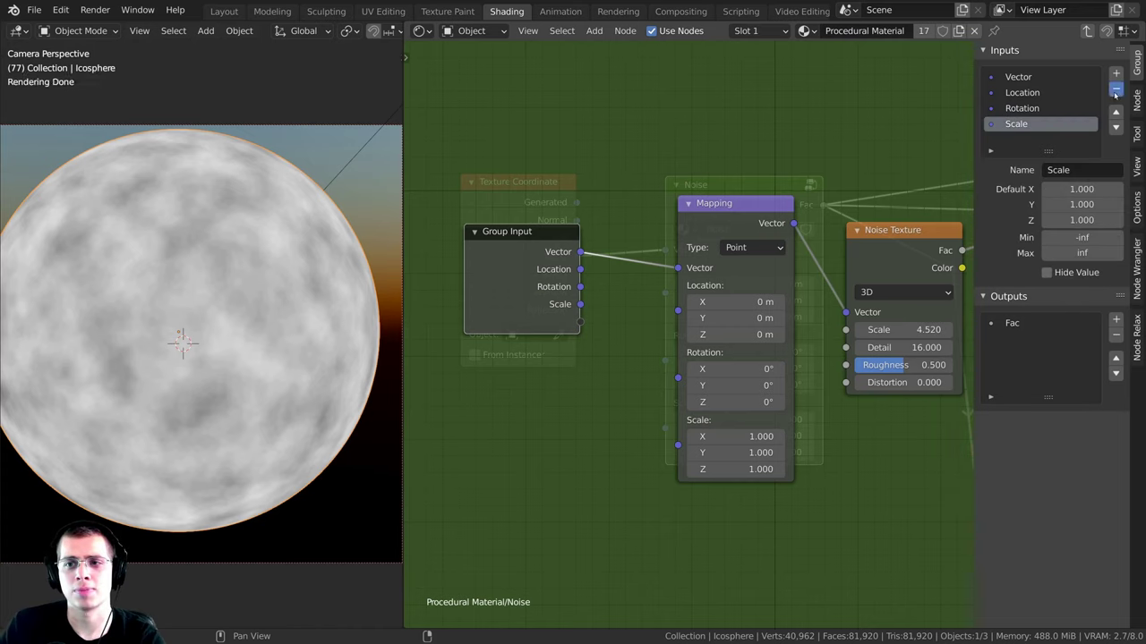
{"action": "left_click", "coordinate": [1116, 90]}
{"action": "left_click", "coordinate": [1116, 90]}
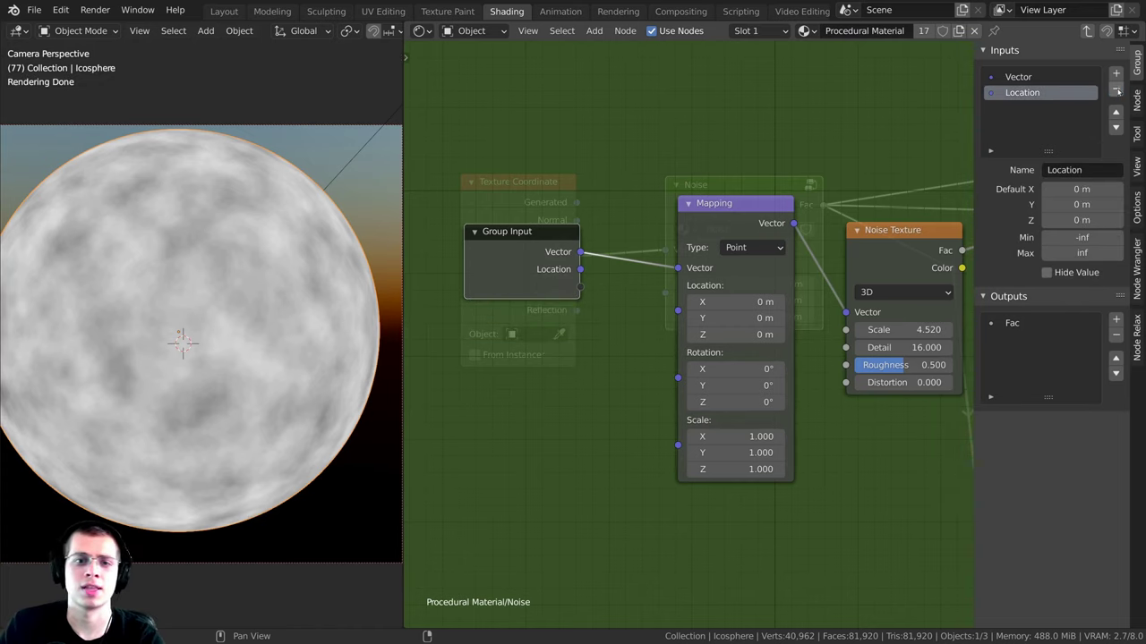
{"action": "left_click", "coordinate": [1116, 91]}
Step: Move the Group Output node slightly away from the Noise Texture node and select the Noise Texture
{"action": "scroll", "coordinate": [588, 215], "scroll_direction": "down", "scroll_amount": 2}
{"action": "middle_click_drag", "start_coordinate": [576, 202], "coordinate": [450, 204]}
{"action": "scroll", "coordinate": [450, 204], "scroll_direction": "up", "scroll_amount": 2}
{"action": "left_click_drag", "start_coordinate": [446, 271], "coordinate": [492, 311]}
{"action": "middle_click_drag", "start_coordinate": [665, 296], "coordinate": [582, 314]}
{"action": "scroll", "coordinate": [702, 309], "scroll_direction": "up", "scroll_amount": 1}
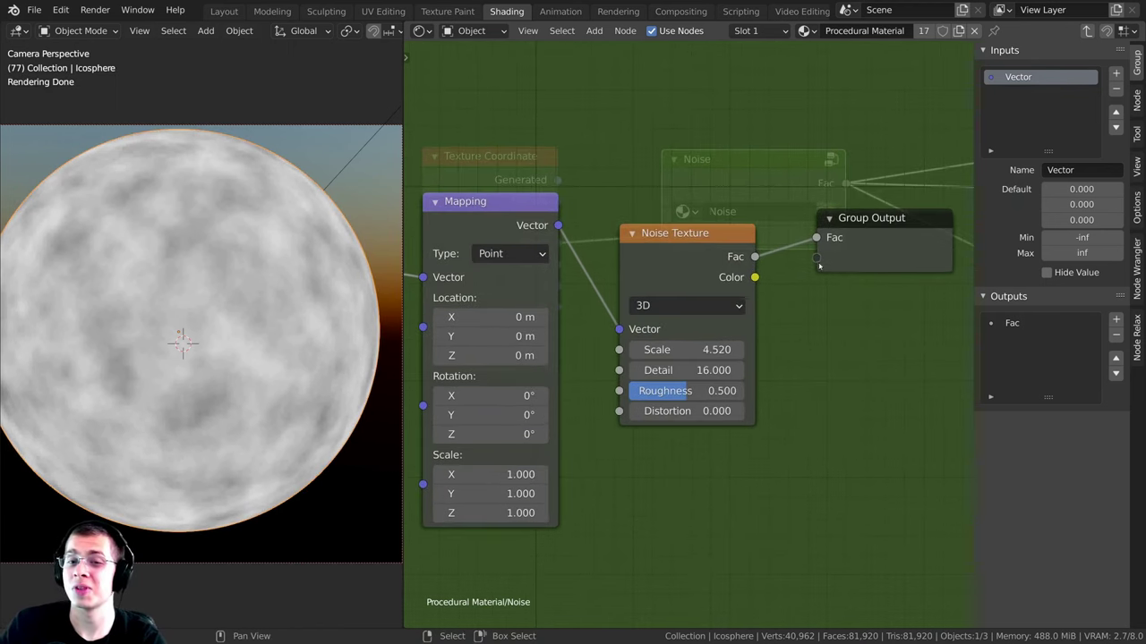
{"action": "left_click_drag", "start_coordinate": [866, 238], "coordinate": [876, 244]}
{"action": "scroll", "coordinate": [671, 315], "scroll_direction": "down", "scroll_amount": 2}
{"action": "middle_click_drag", "start_coordinate": [671, 315], "coordinate": [707, 299]}
{"action": "scroll", "coordinate": [694, 291], "scroll_direction": "up", "scroll_amount": 2}
{"action": "left_click", "coordinate": [665, 254]}
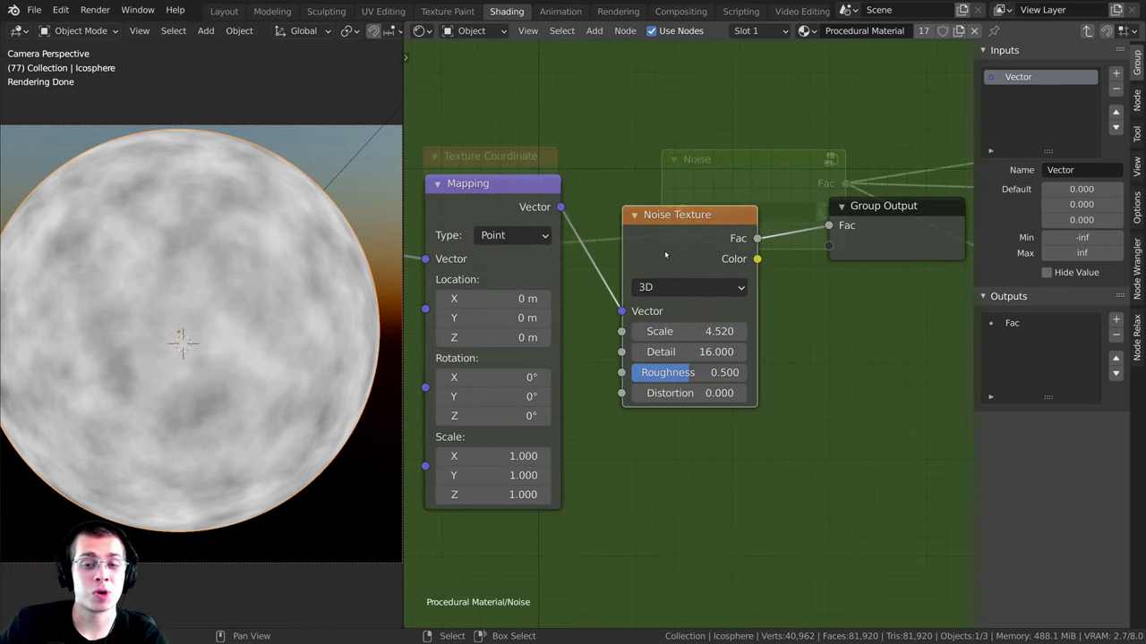
Step: Connect the Noise Texture's Color to the empty Group Output socket to add a second group output
{"action": "scroll", "coordinate": [788, 258], "scroll_direction": "down", "scroll_amount": 2}
{"action": "middle_click_drag", "start_coordinate": [790, 283], "coordinate": [813, 279]}
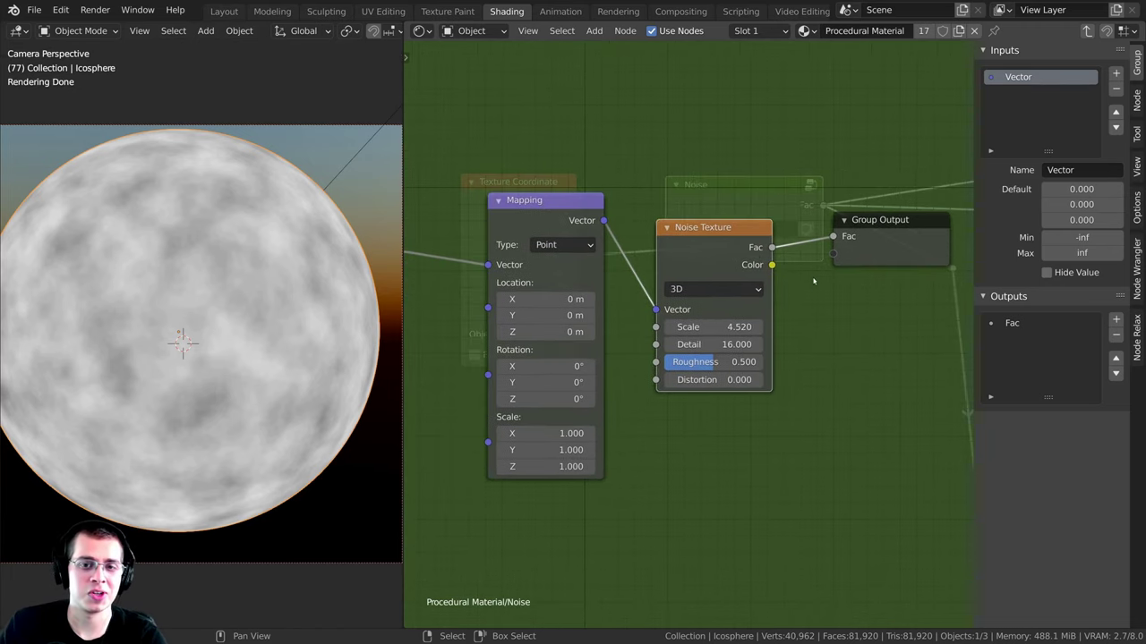
{"action": "scroll", "coordinate": [801, 268], "scroll_direction": "up", "scroll_amount": 3}
{"action": "left_click_drag", "start_coordinate": [793, 247], "coordinate": [826, 110]}
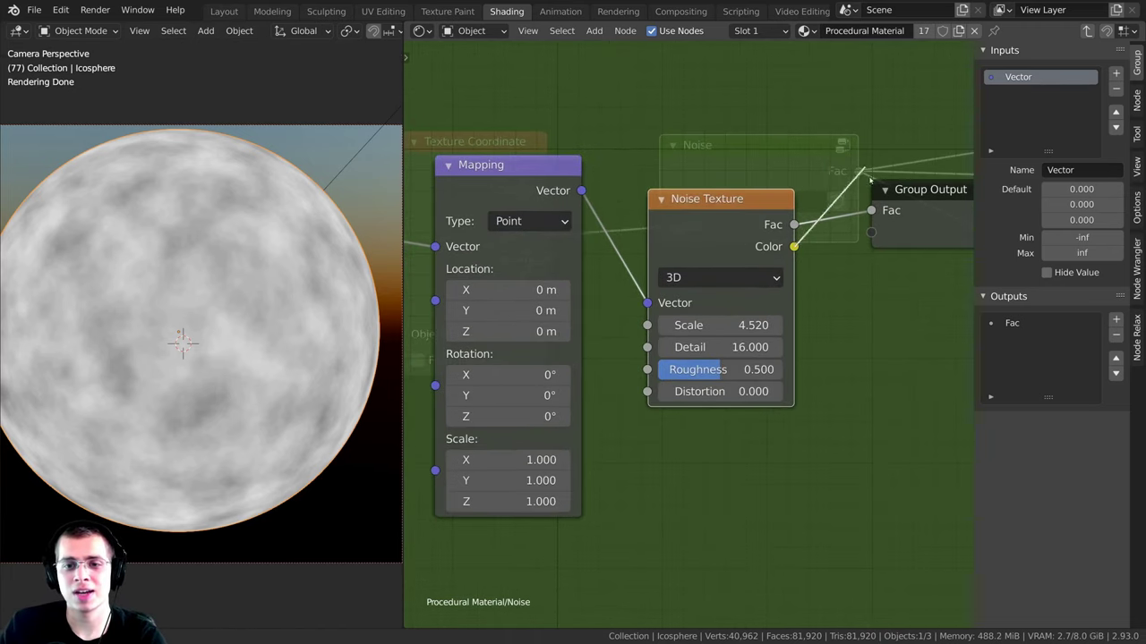
{"action": "left_click_drag", "start_coordinate": [890, 243], "coordinate": [890, 243]}
{"action": "middle_click_drag", "start_coordinate": [810, 213], "coordinate": [727, 210]}
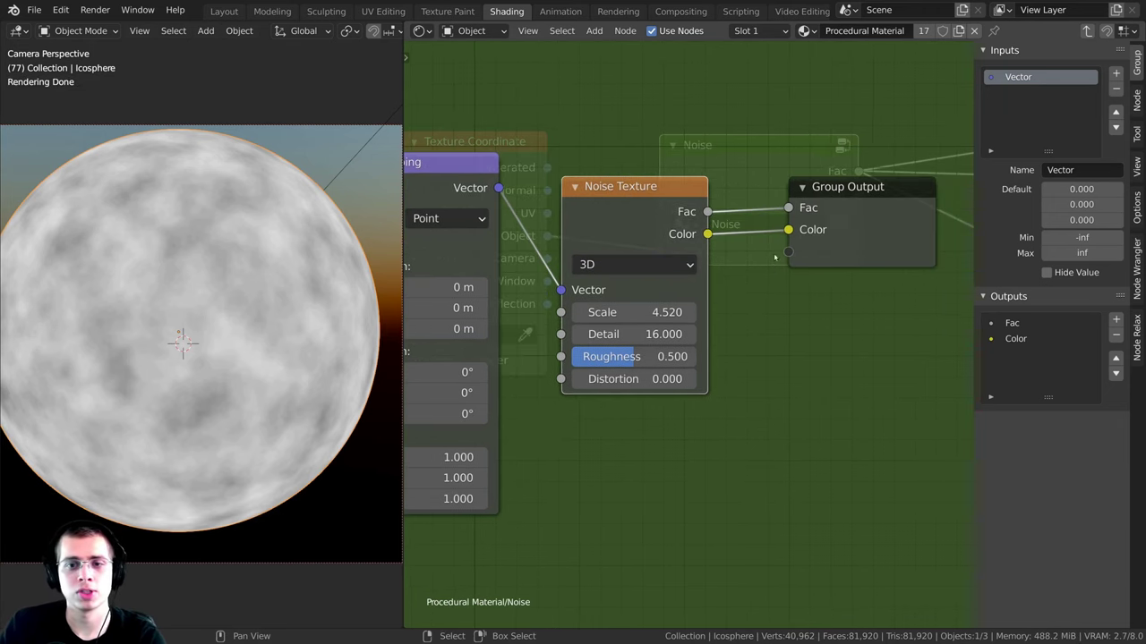
{"action": "scroll", "coordinate": [780, 288], "scroll_direction": "down", "scroll_amount": 2}
{"action": "scroll", "coordinate": [780, 289], "scroll_direction": "up", "scroll_amount": 1}
Step: Return to the main node tree and preview the Noise group's Color output on the sphere
{"action": "key", "text": "Tab"}
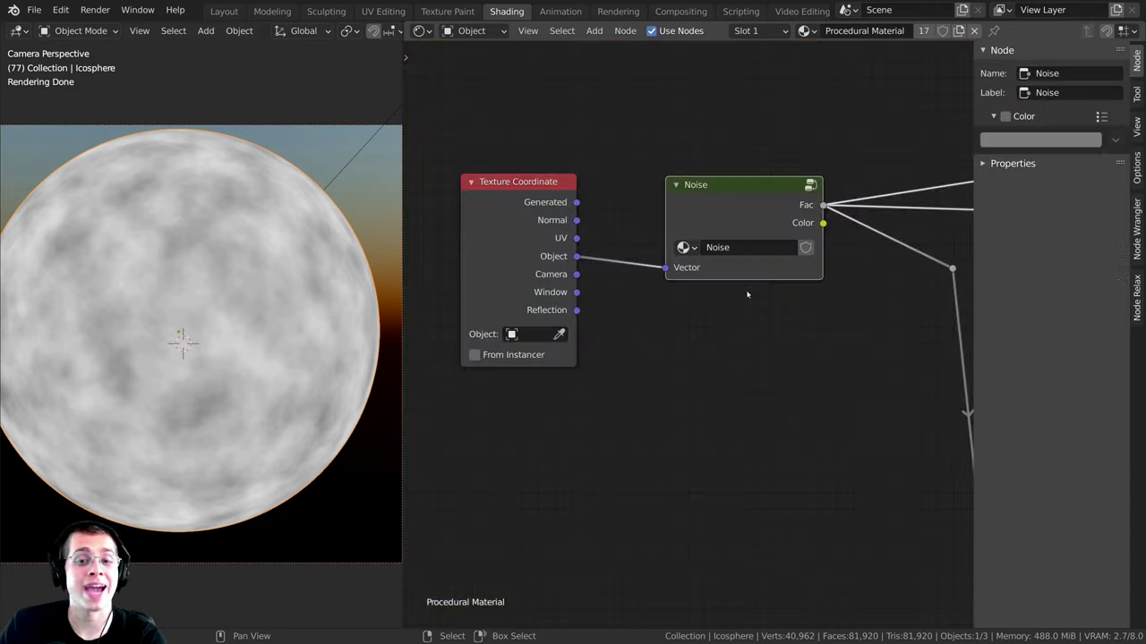
{"action": "scroll", "coordinate": [757, 288], "scroll_direction": "down", "scroll_amount": 1}
{"action": "middle_click_drag", "start_coordinate": [771, 257], "coordinate": [615, 304]}
{"action": "left_click_drag", "start_coordinate": [615, 305], "coordinate": [609, 299]}
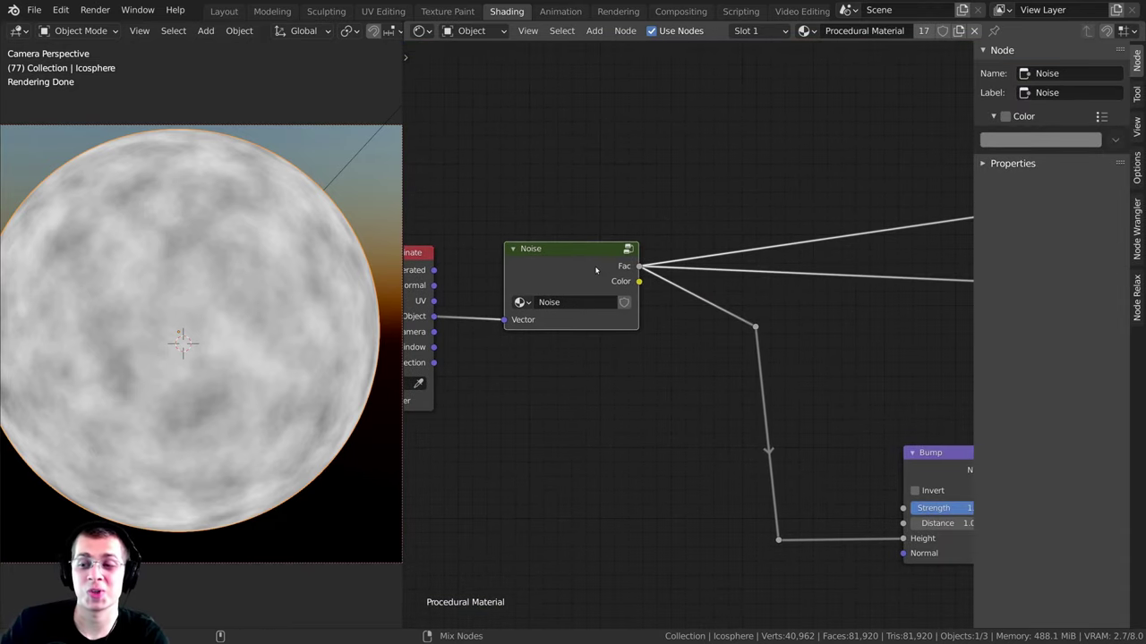
{"action": "scroll", "coordinate": [723, 324], "scroll_direction": "down", "scroll_amount": 1}
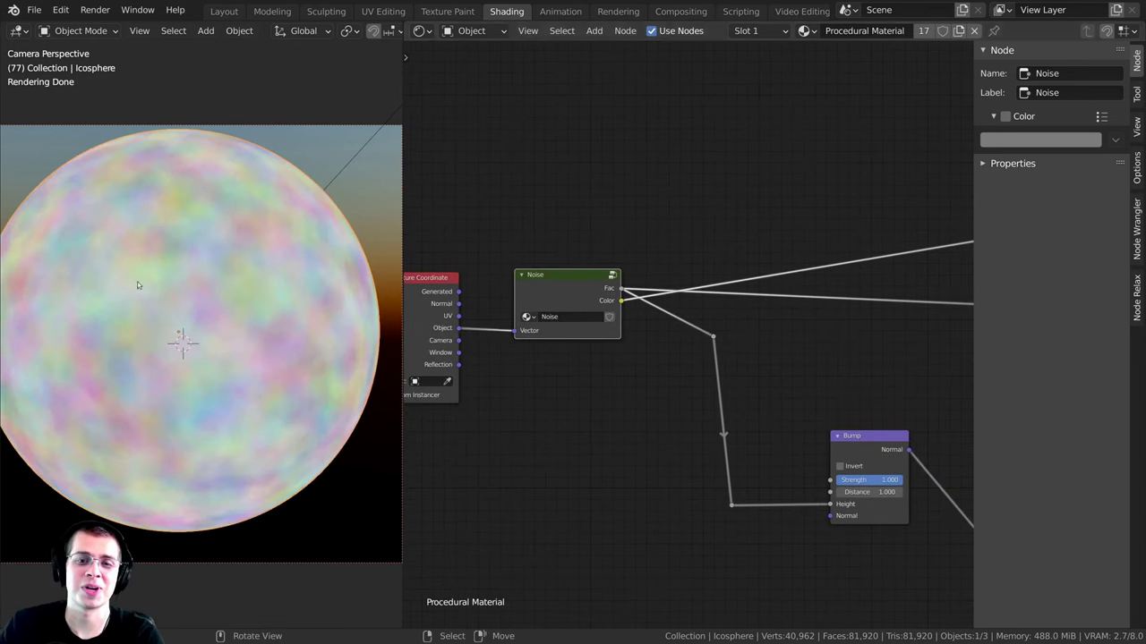
Step: Connect the Noise group's Color output to the Principled BSDF's Base Color and preview the Principled BSDF on the sphere
{"action": "middle_click_drag", "start_coordinate": [723, 324], "coordinate": [618, 316]}
{"action": "scroll", "coordinate": [517, 300], "scroll_direction": "down", "scroll_amount": 1}
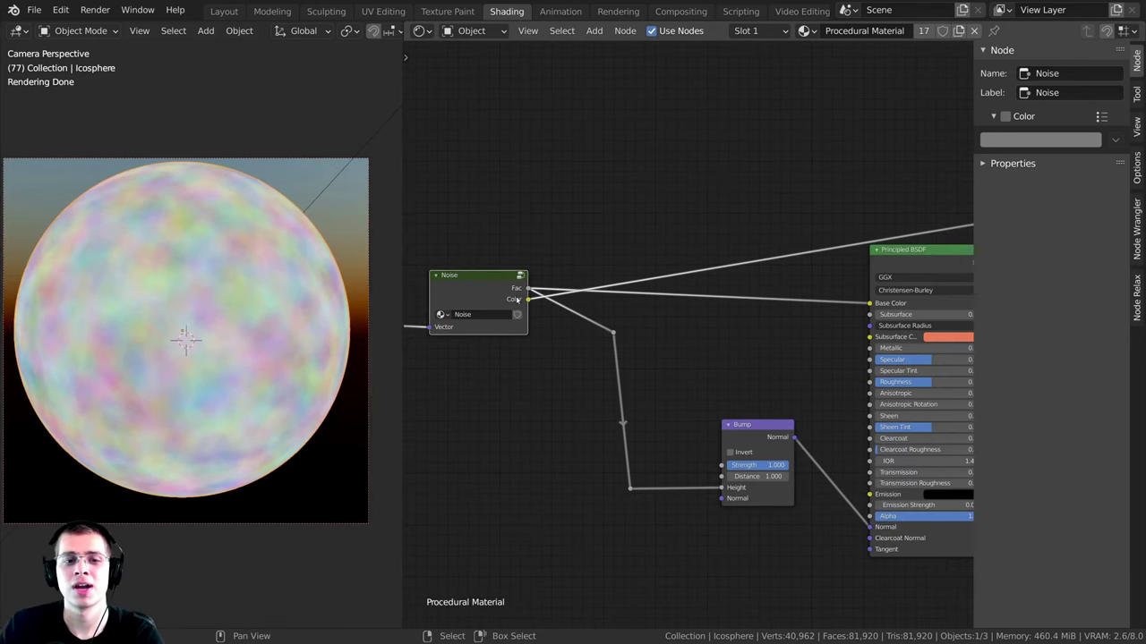
{"action": "left_click_drag", "start_coordinate": [528, 301], "coordinate": [869, 303]}
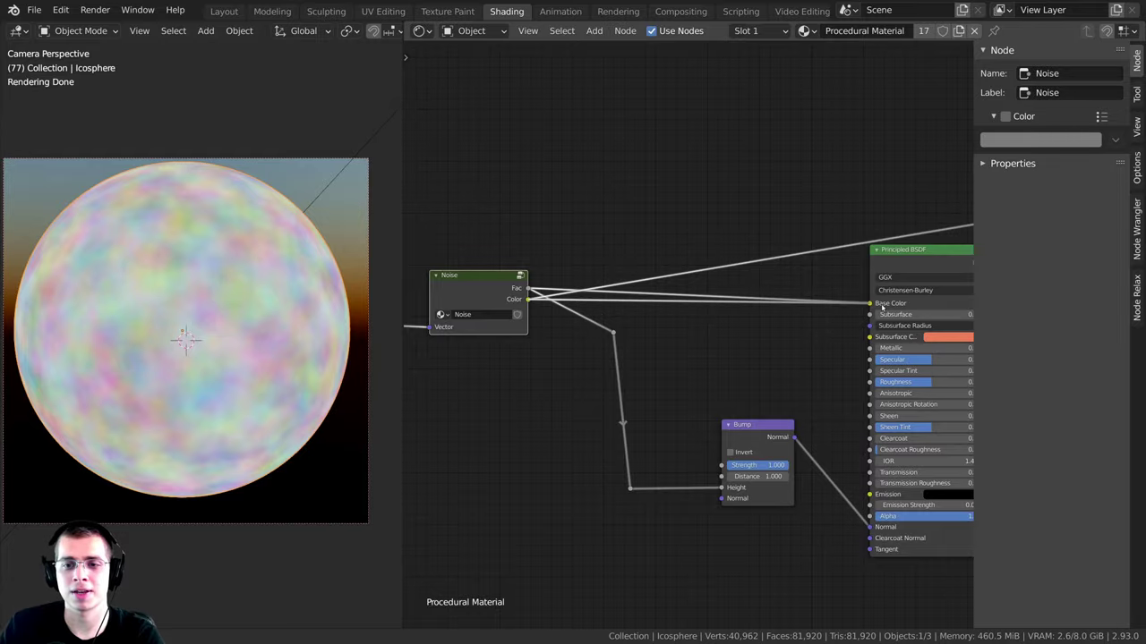
{"action": "scroll", "coordinate": [830, 281], "scroll_direction": "down", "scroll_amount": 1}
{"action": "left_click", "coordinate": [829, 281]}
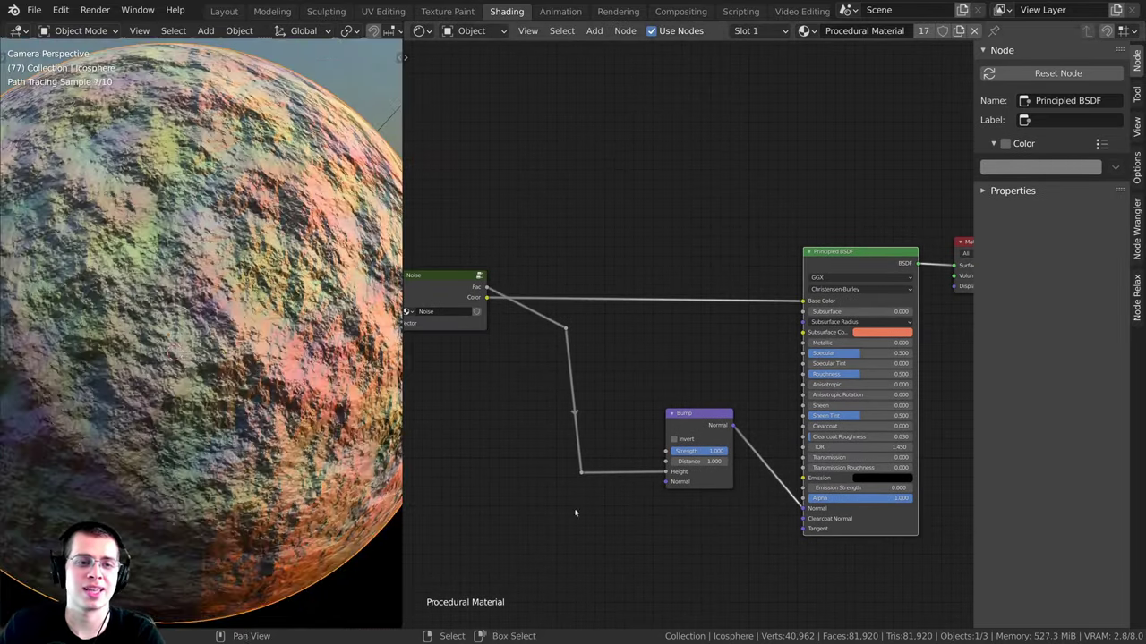
Step: Set the Bump node's Strength to 0.181
{"action": "scroll", "coordinate": [692, 483], "scroll_direction": "up", "scroll_amount": 1}
{"action": "scroll", "coordinate": [692, 484], "scroll_direction": "up", "scroll_amount": 1}
{"action": "left_click_drag", "start_coordinate": [793, 469], "coordinate": [753, 469]}
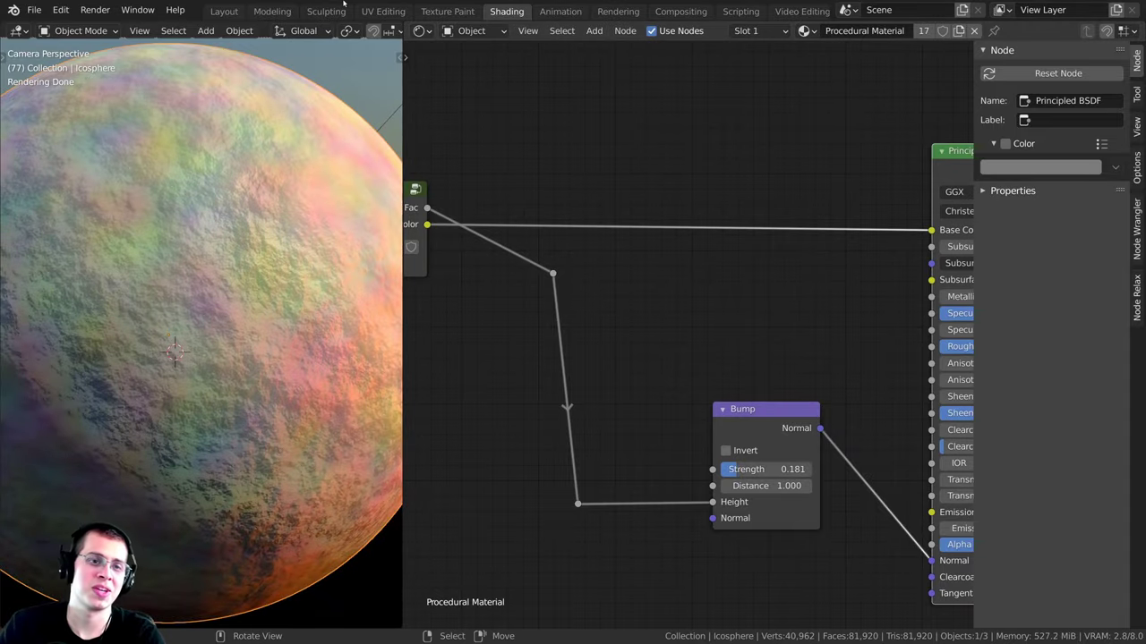
Step: Reposition the Noise group node slightly between the Texture Coordinate node and the first reroute point
{"action": "left_click_drag", "start_coordinate": [657, 277], "coordinate": [688, 281]}
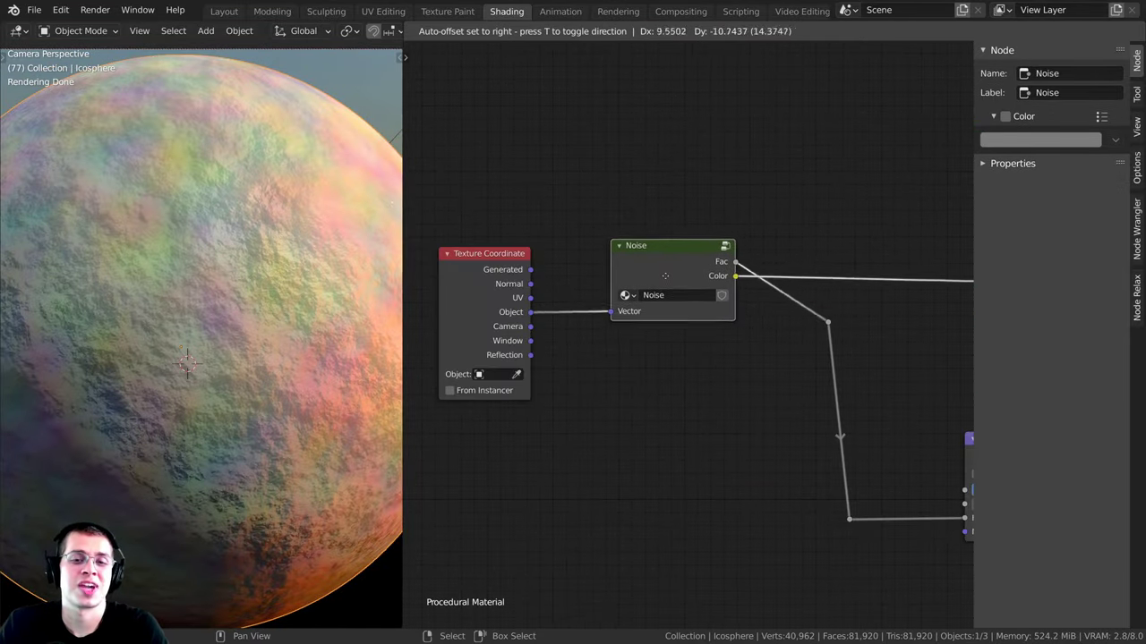
{"action": "scroll", "coordinate": [685, 280], "scroll_direction": "up", "scroll_amount": 1}
{"action": "middle_click_drag", "start_coordinate": [652, 266], "coordinate": [638, 265]}
{"action": "left_click_drag", "start_coordinate": [688, 254], "coordinate": [672, 254]}
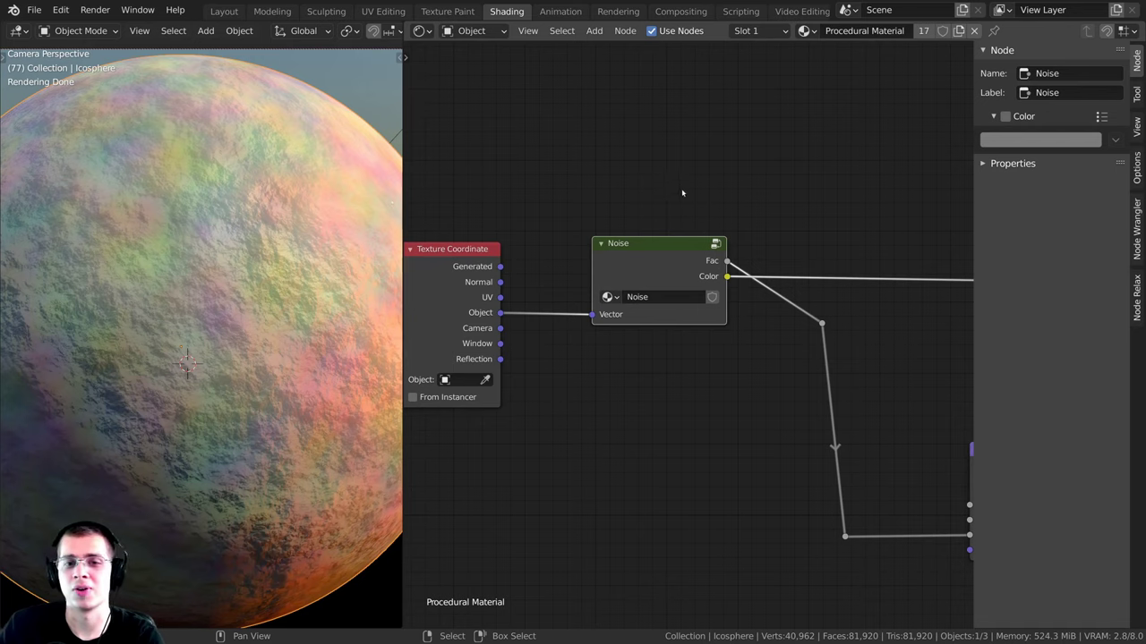